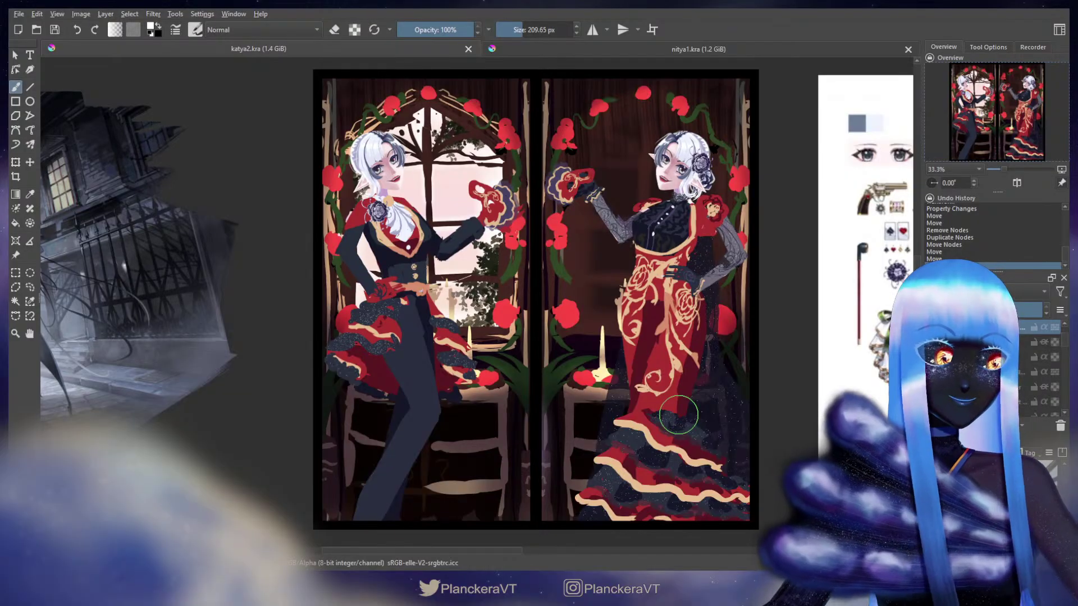
Reduce the brush size to 23 px.
drag(616, 362, 621, 376)
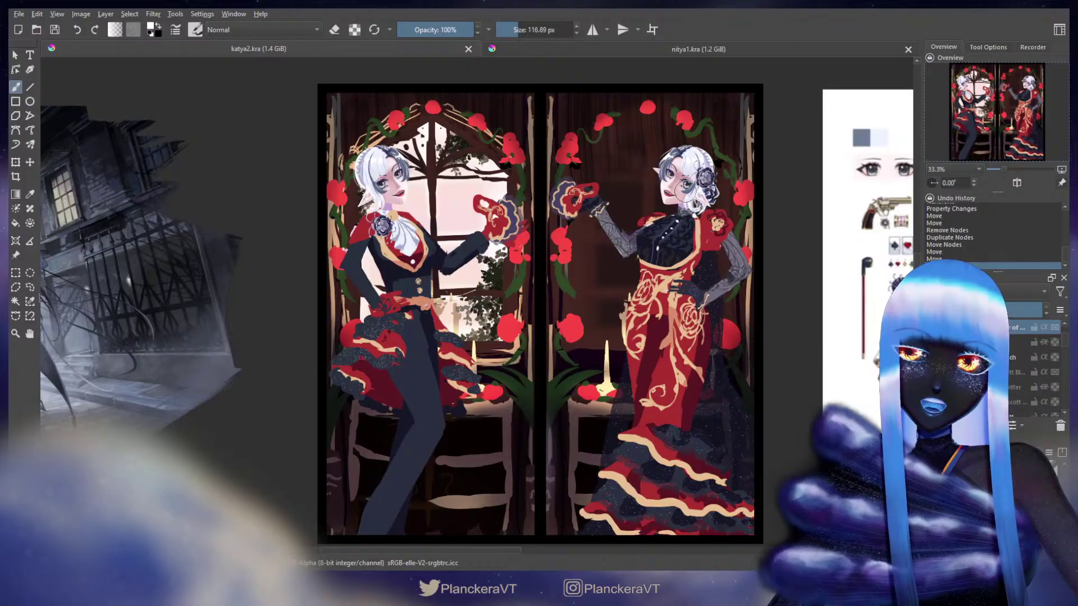
key(bracketleft)
key(bracketleft)
key(bracketleft)
key(bracketleft)
key(bracketleft)
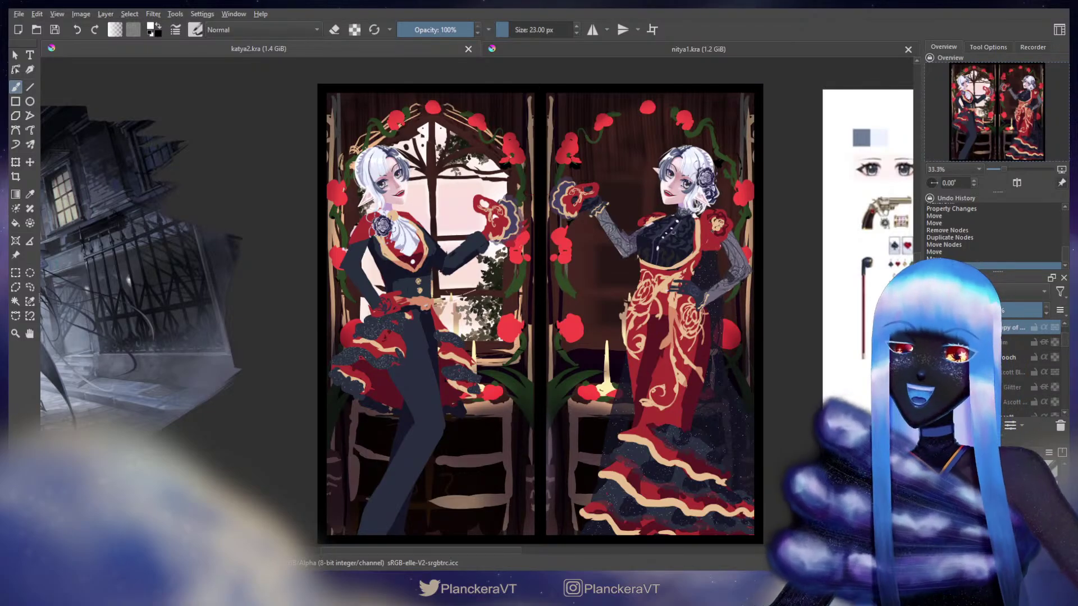
Make the eyelashes layer of the woman in the red and black dress the active layer.
scroll(1019, 367, up, 3)
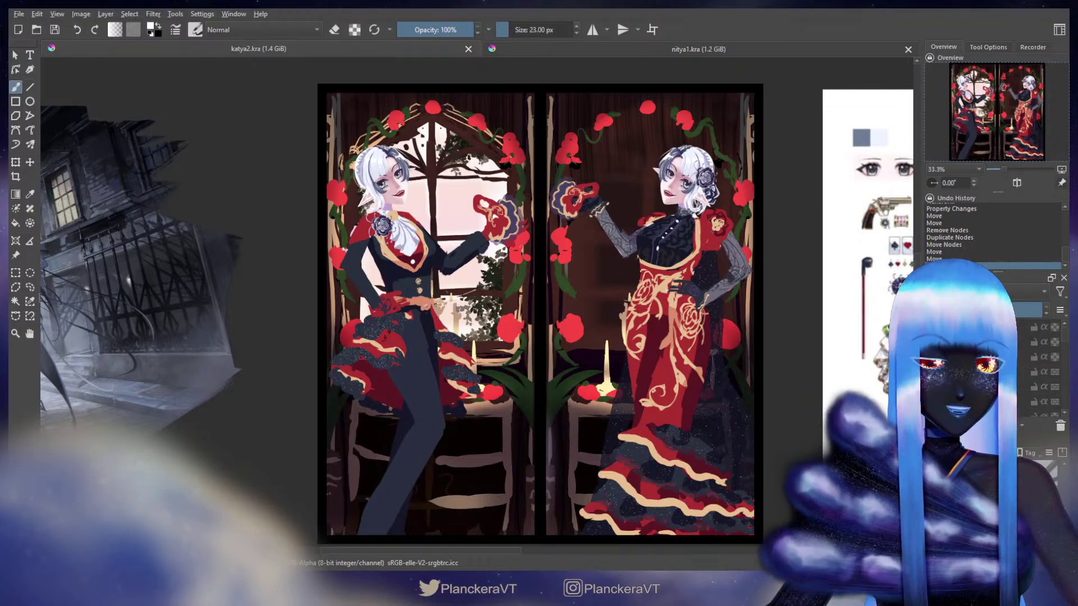
scroll(1032, 368, down, 1)
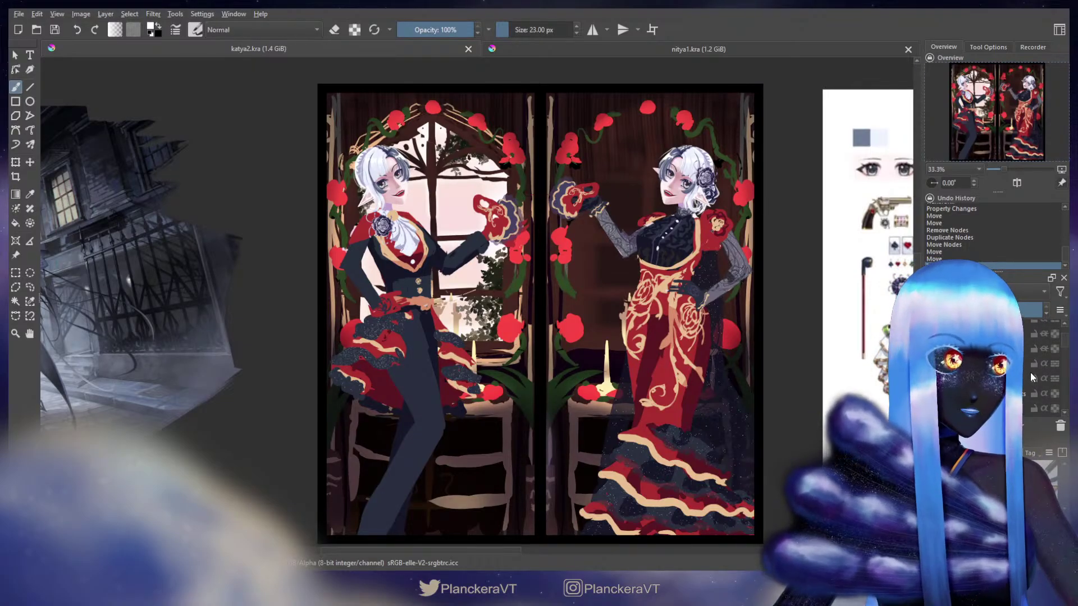
scroll(695, 199, up, 3)
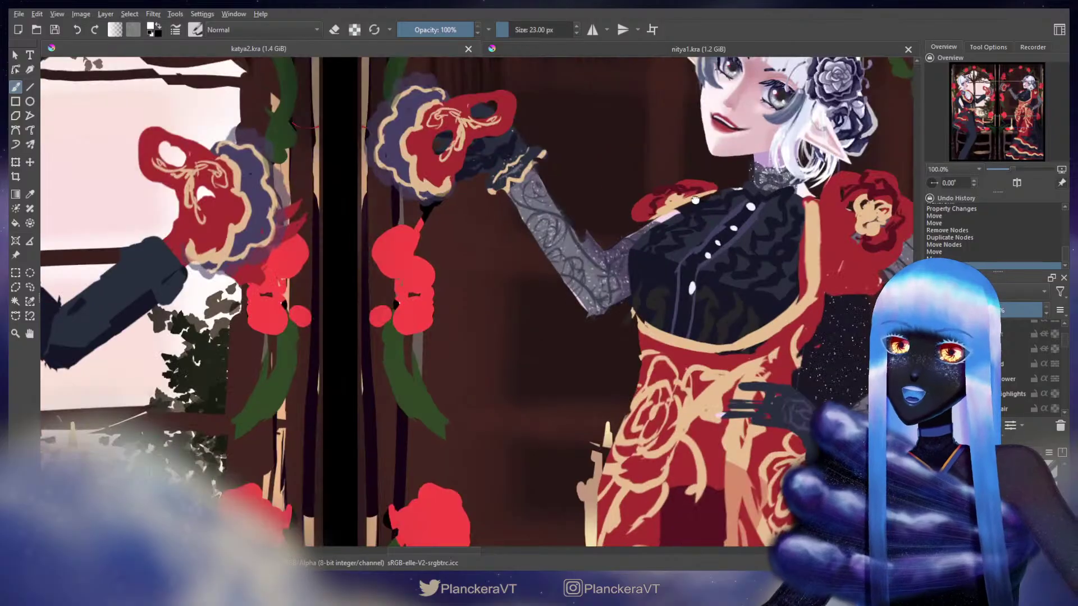
drag(695, 199, 704, 419)
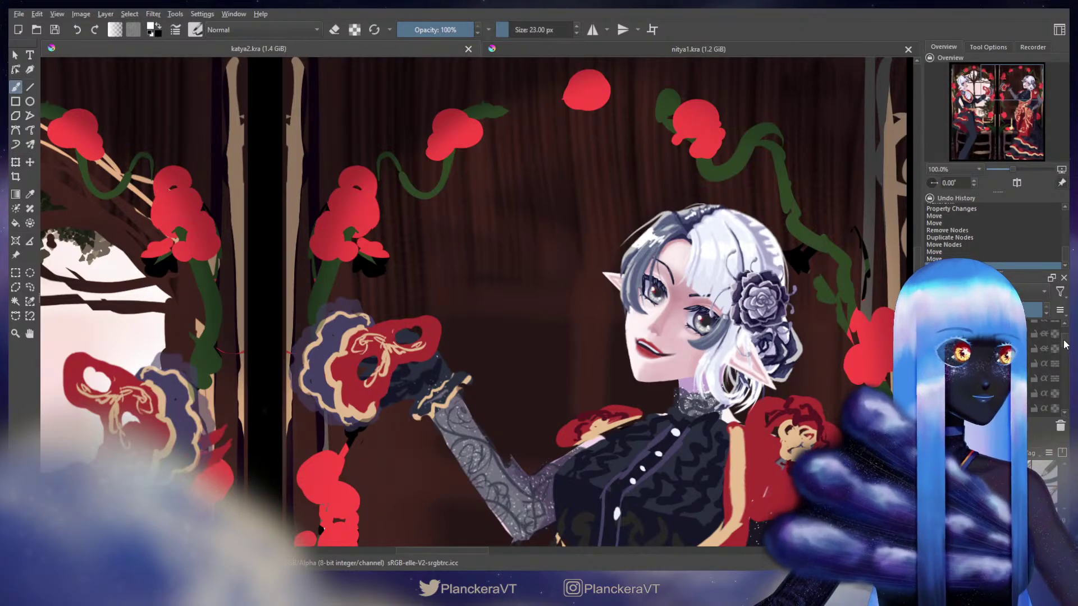
drag(1065, 344, 1064, 351)
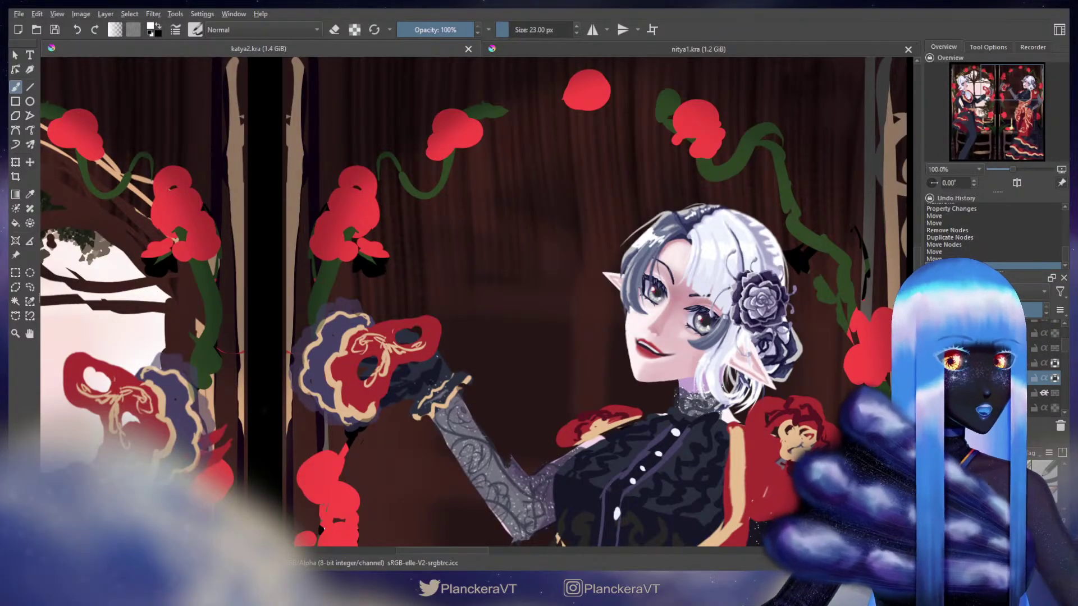
scroll(701, 307, up, 4)
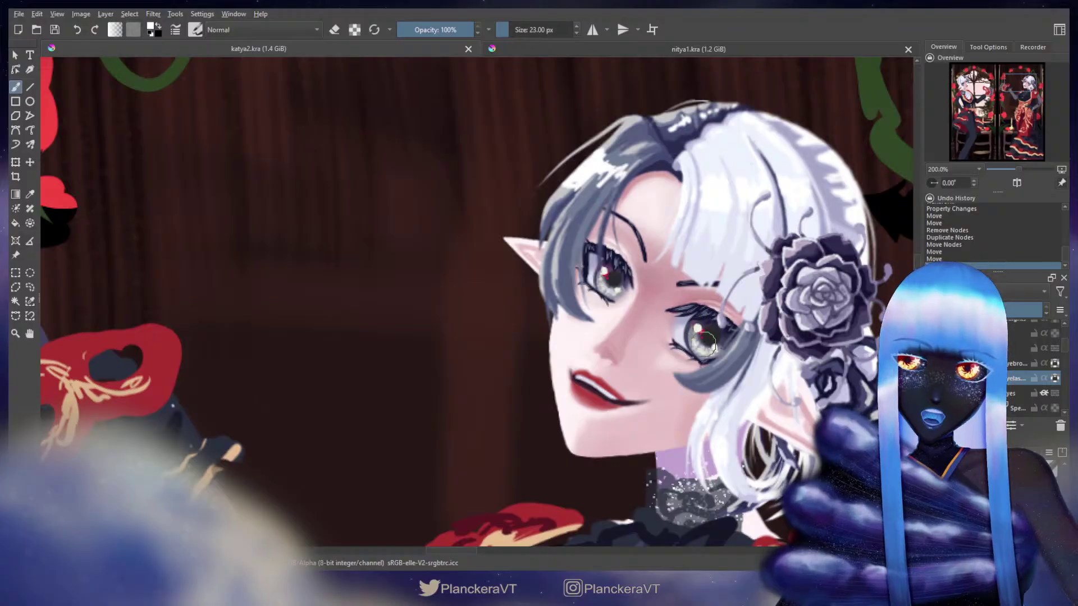
Try painting strokes on the woman's upper lashes with a 10 px brush in colours sampled from her lashes, and undo them.
drag(706, 341, 707, 350)
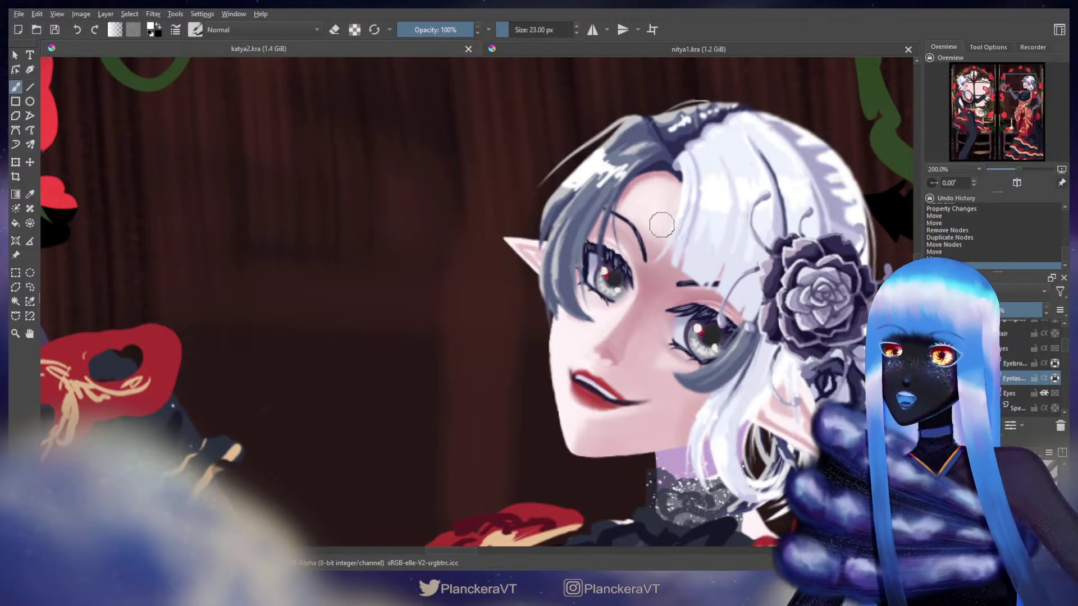
ctrl+click(589, 250)
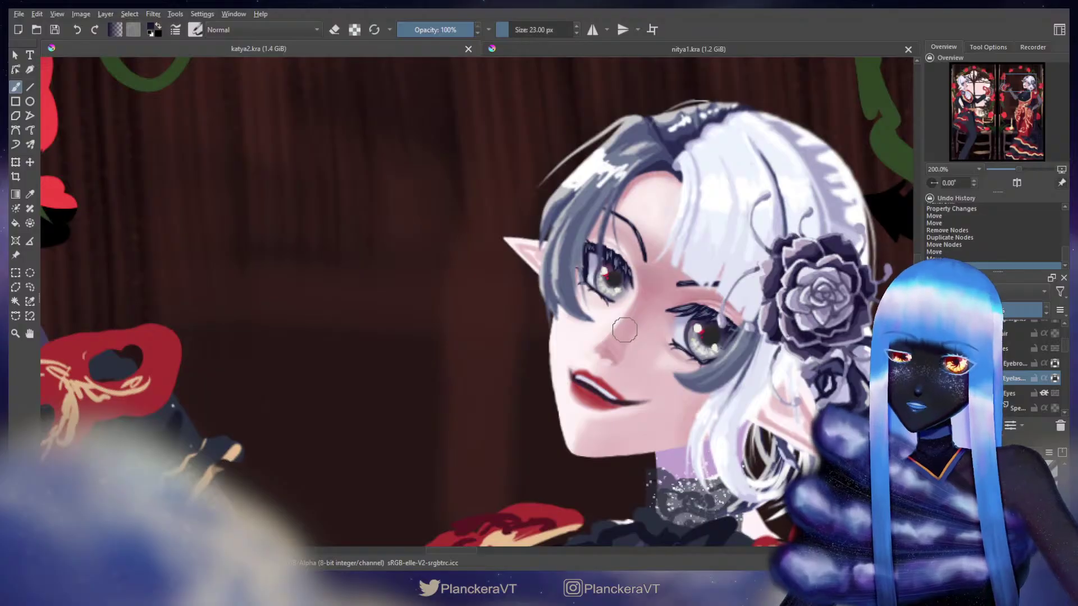
ctrl+click(686, 306)
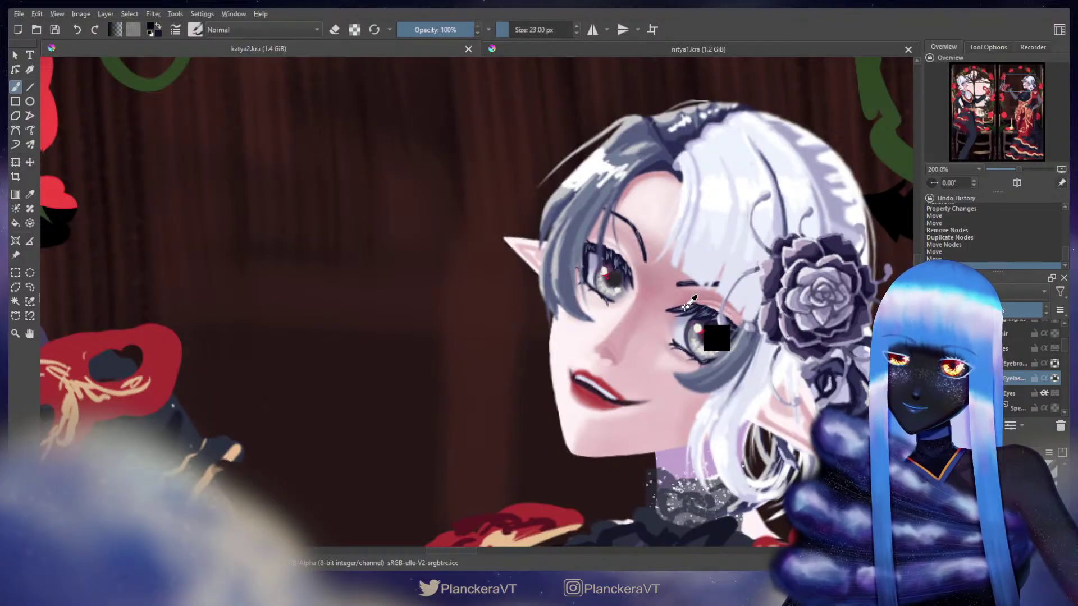
ctrl+click(686, 306)
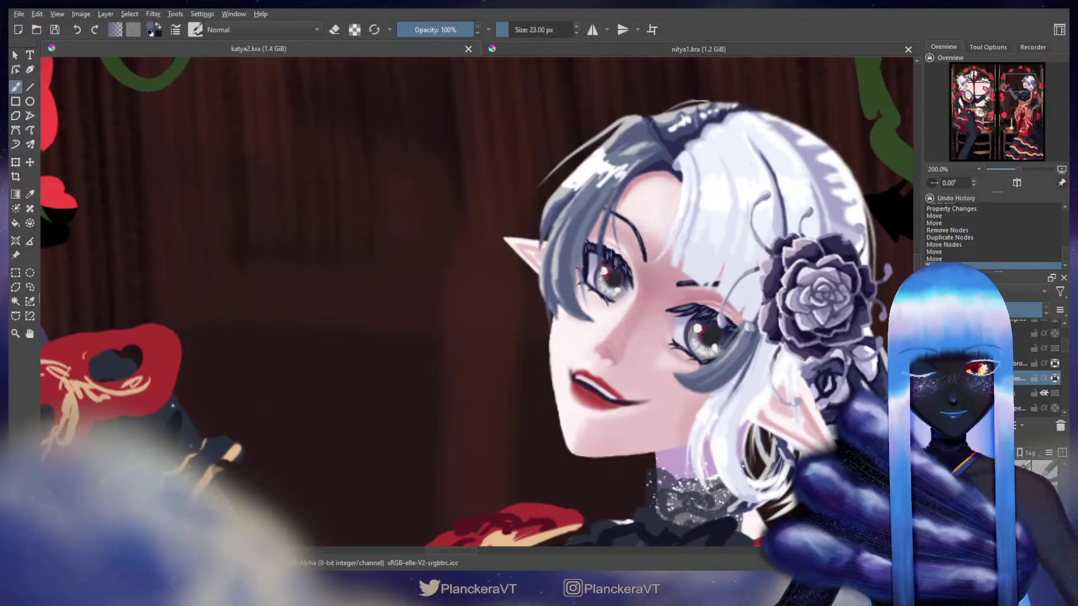
mouse_move(620, 262)
mouse_down()
mouse_move(604, 262)
mouse_move(616, 257)
mouse_move(614, 269)
mouse_up()
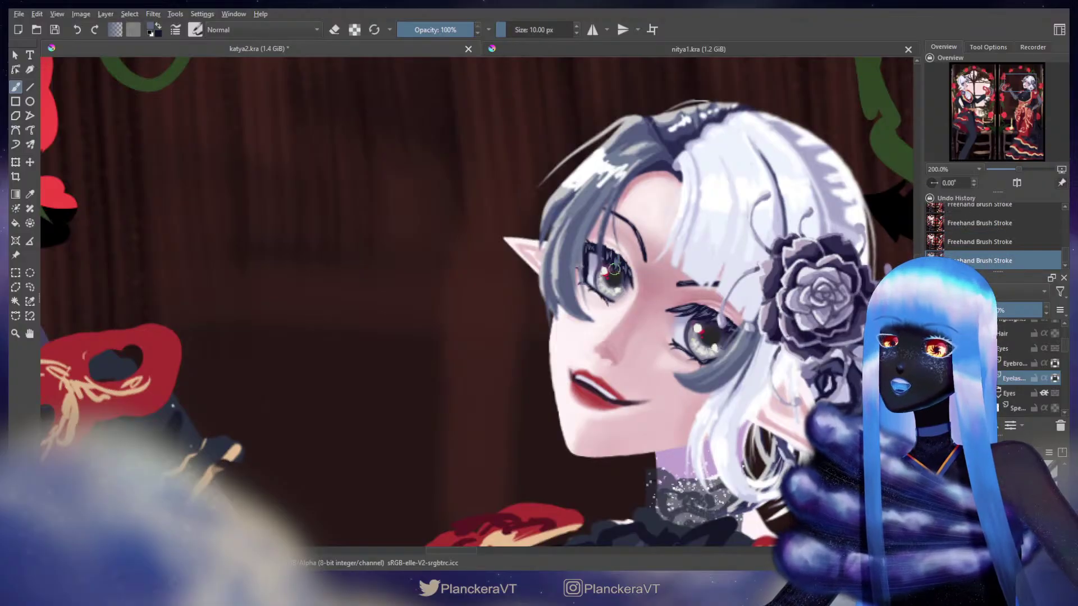
key(ctrl+z)
key(ctrl+z)
key(ctrl+z)
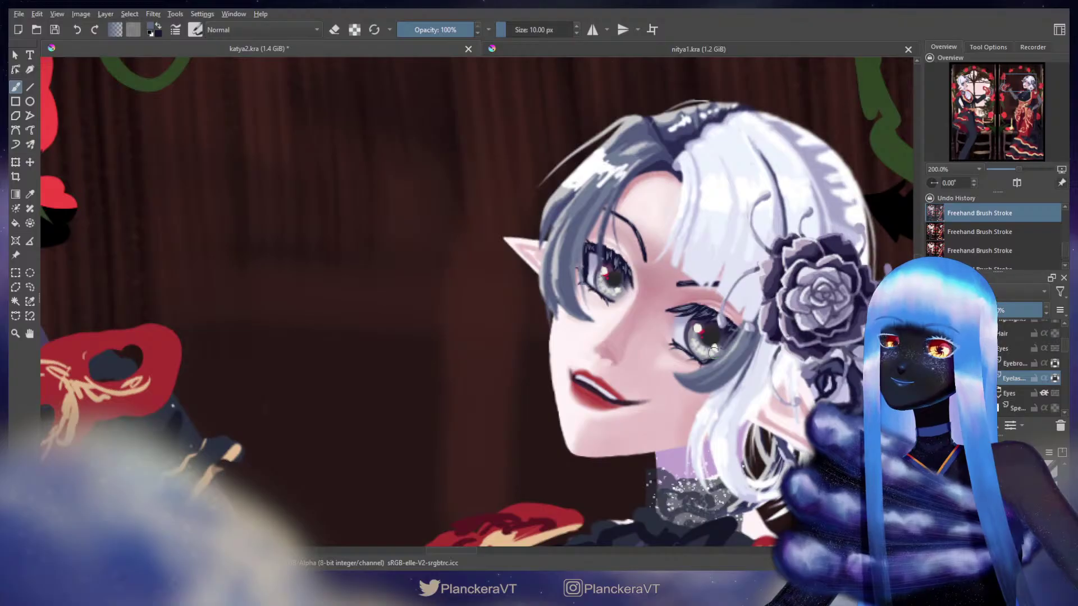
drag(696, 301, 686, 307)
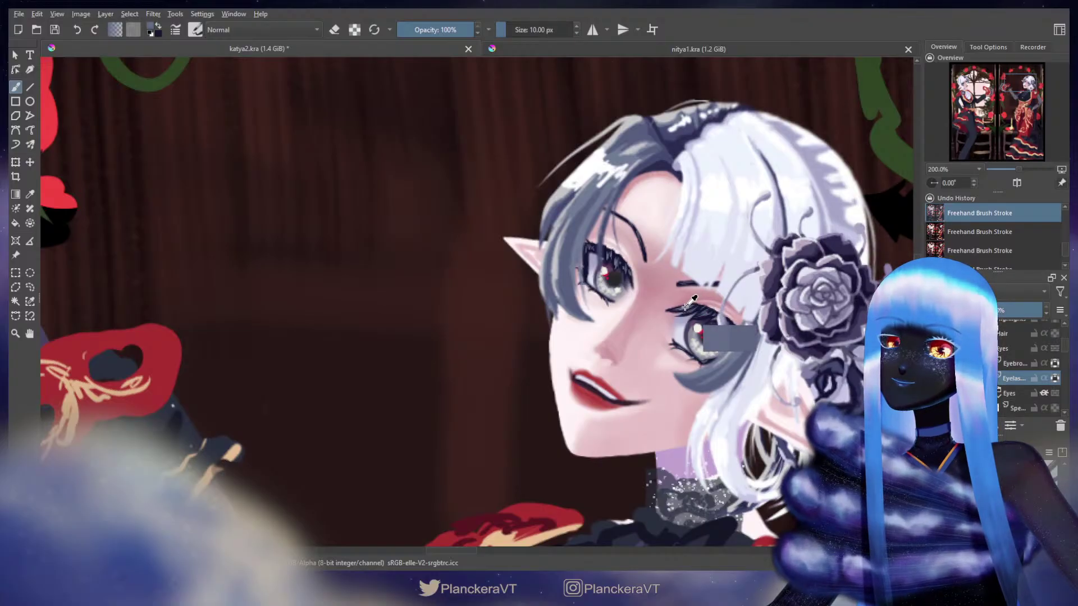
mouse_move(622, 257)
mouse_down()
mouse_move(632, 261)
mouse_move(618, 256)
mouse_up()
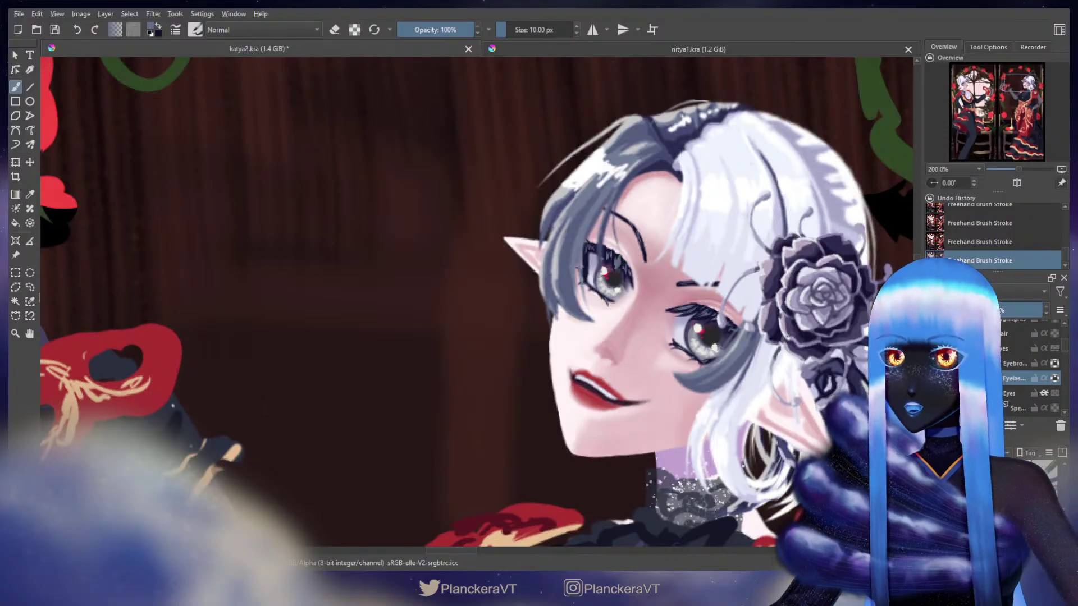
key(ctrl+z)
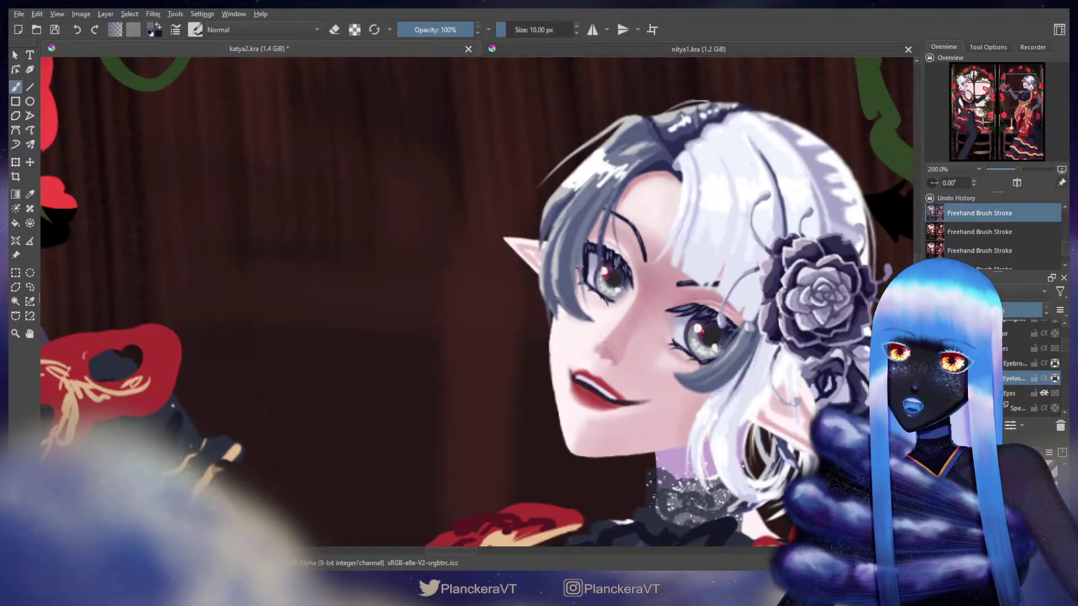
Sample the blue-grey highlight from the woman's far-side lashes and paint fine highlights on the other eye's lashes at about 9.5 px.
scroll(697, 314, up, 8)
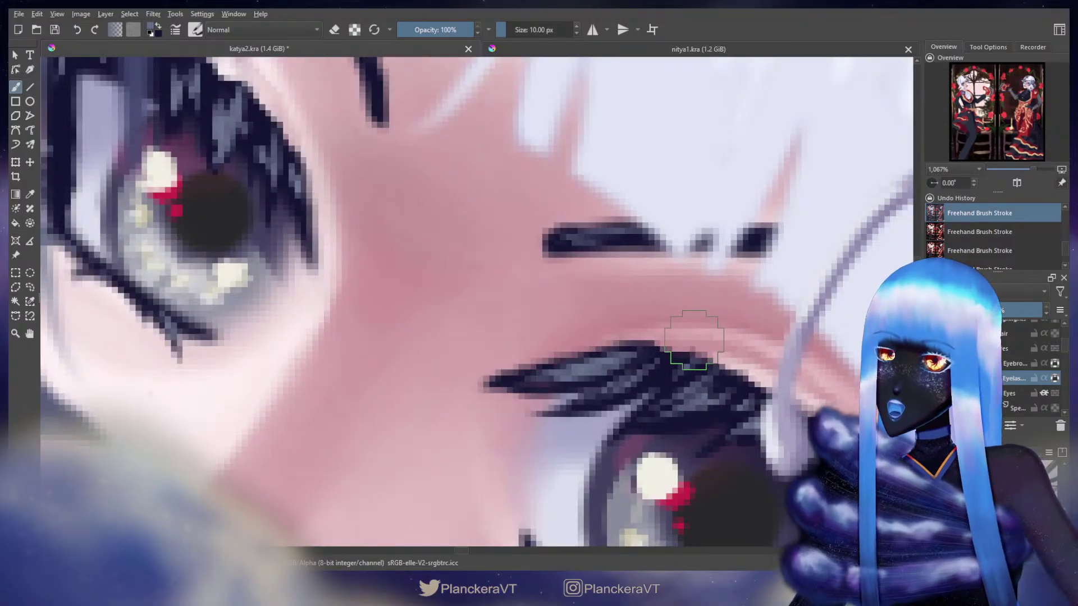
ctrl+click(583, 369)
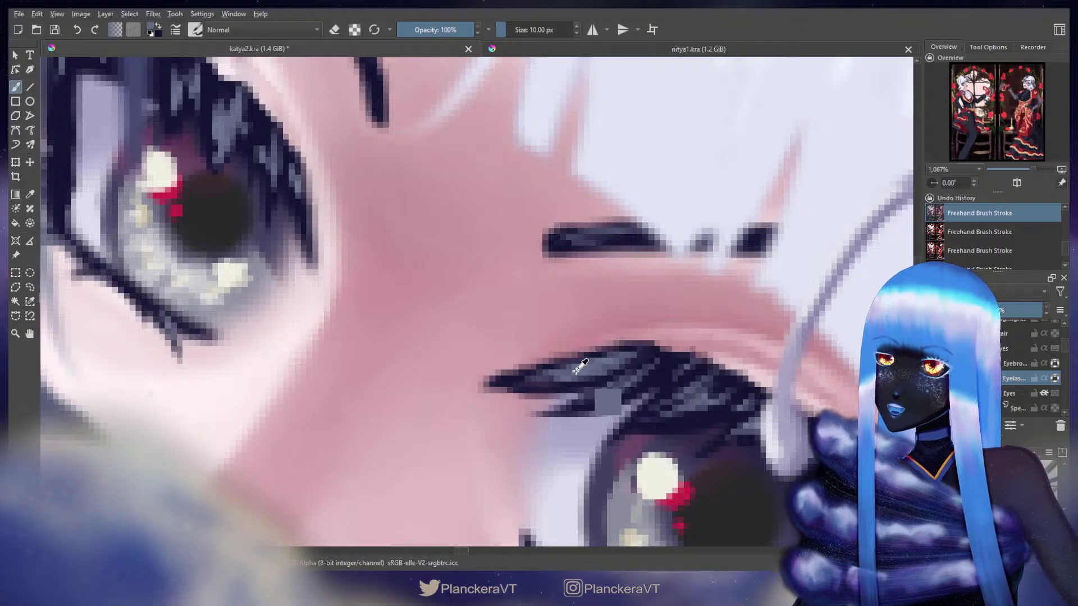
scroll(575, 371, down, 5)
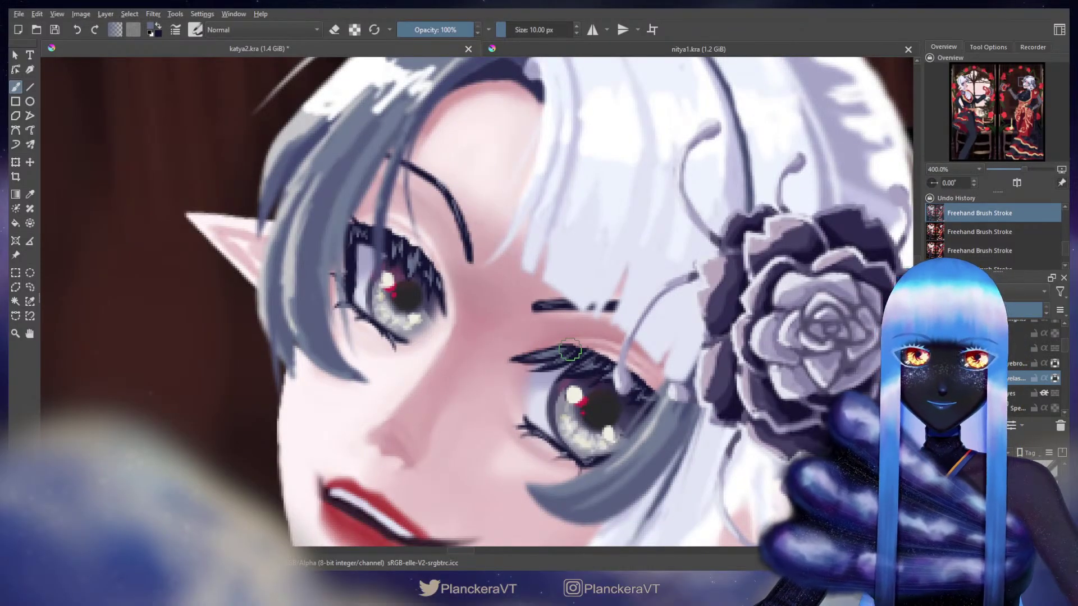
scroll(570, 350, down, 2)
drag(571, 352, 618, 326)
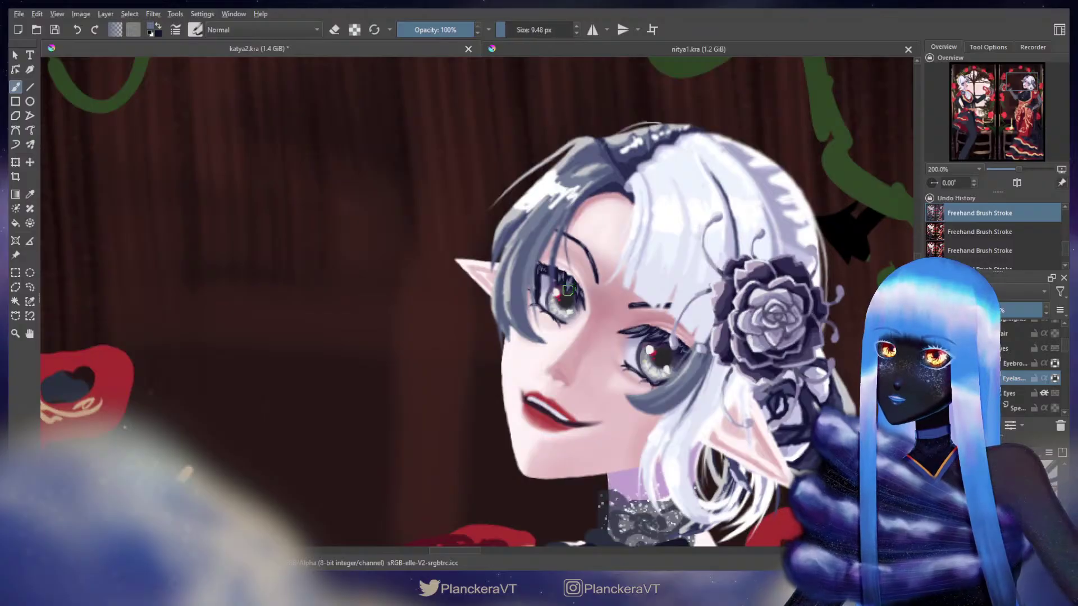
drag(570, 285, 564, 288)
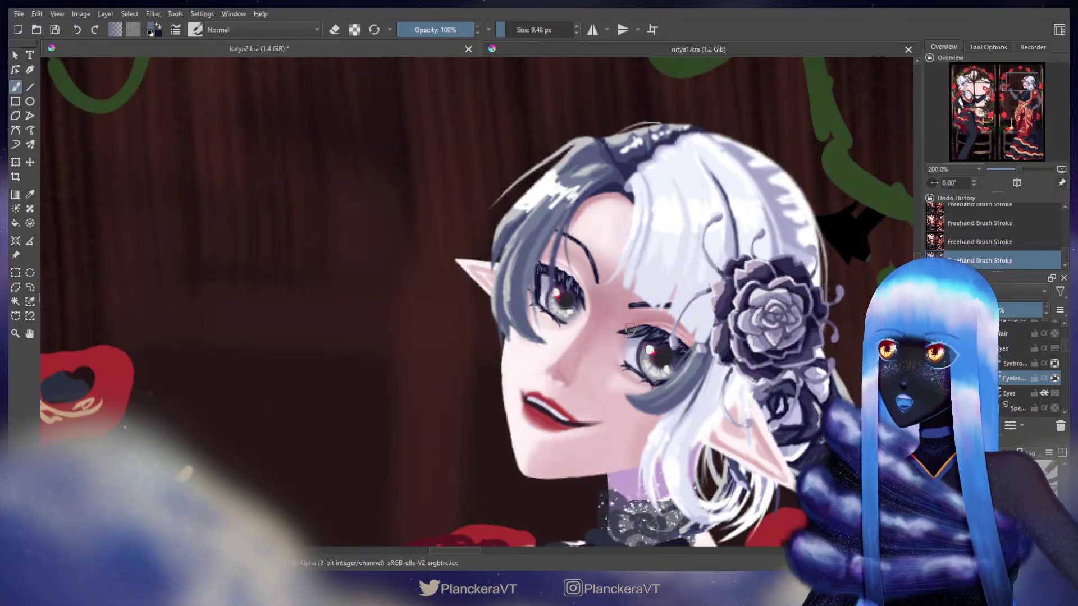
Rework the upper lashes of the eye beneath the grey hair with dark strokes, varying the brush size and ending at 12.16 px.
key(bracketright)
key(bracketright)
key(bracketright)
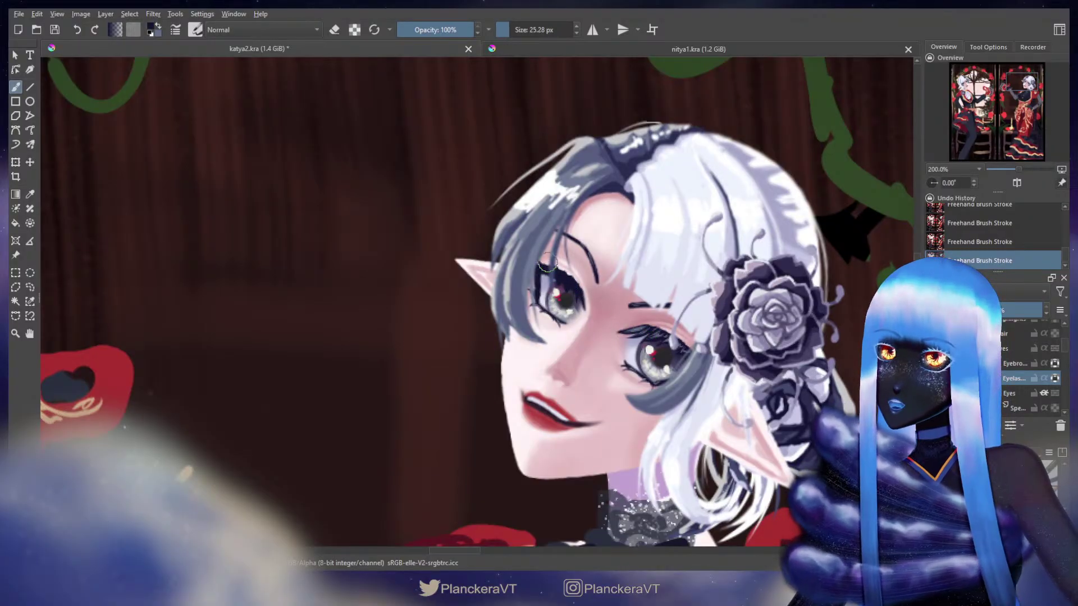
key(bracketleft)
key(bracketleft)
key(bracketleft)
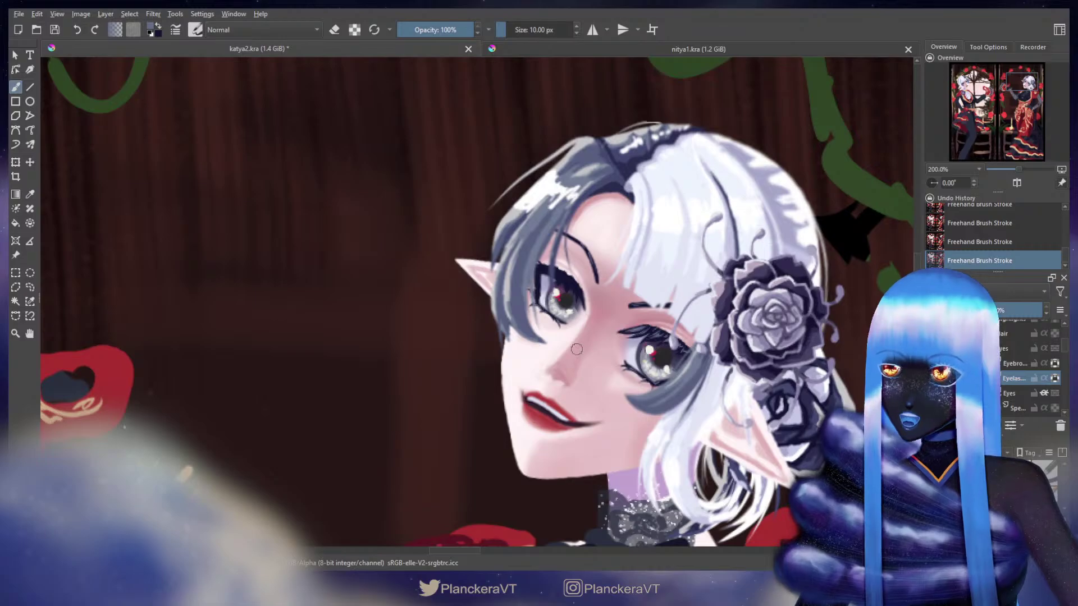
key(bracketright)
key(bracketright)
key(bracketright)
key(bracketright)
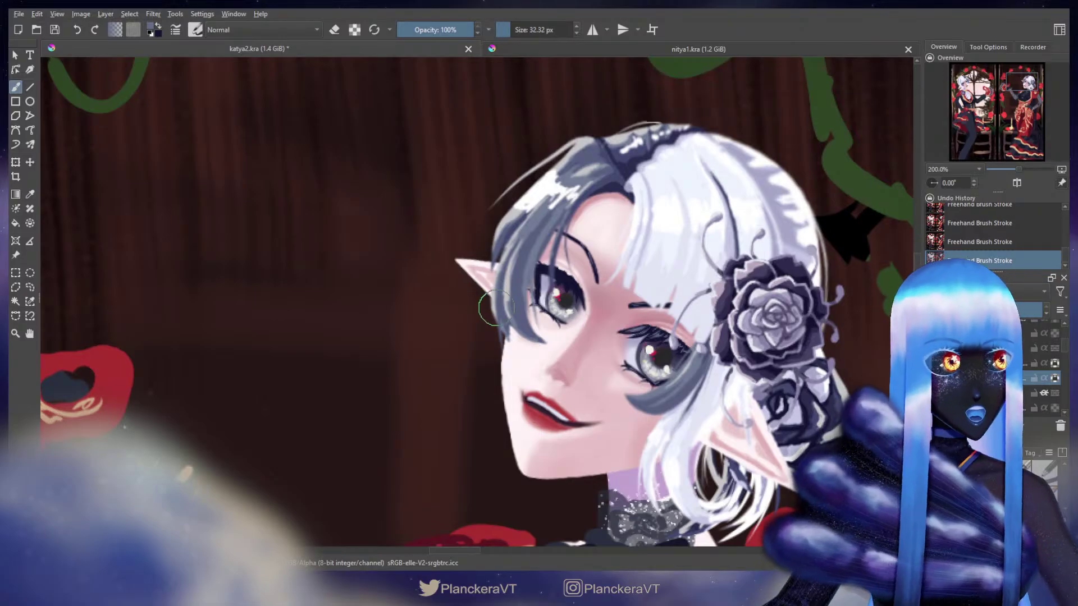
key(bracketleft)
key(bracketleft)
key(bracketleft)
key(bracketleft)
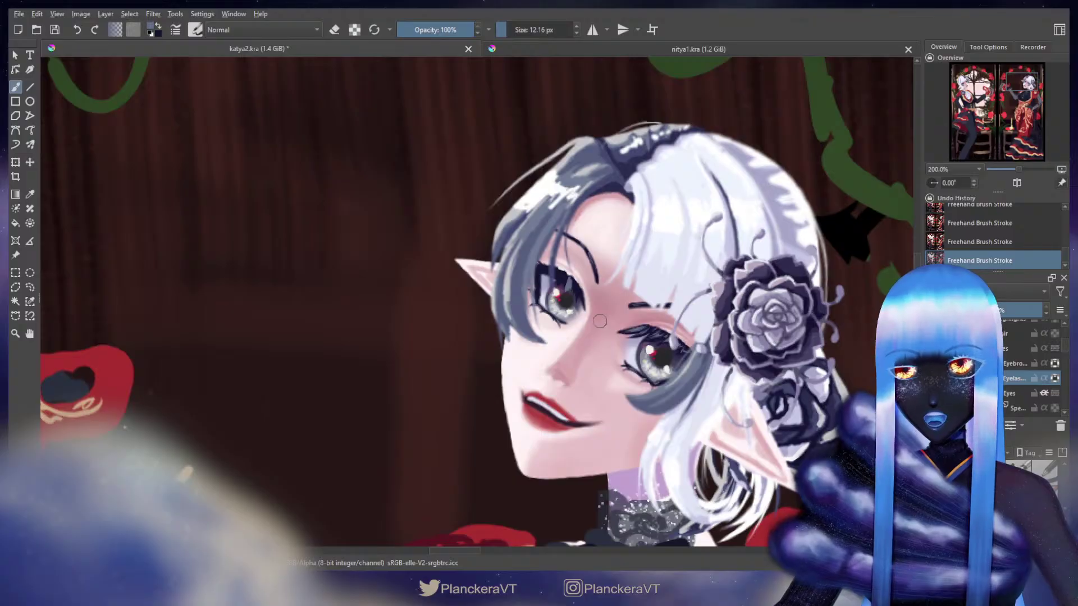
Refine the blue-grey lash highlights on the same eye with a sampled colour, comparing the latest strokes through undo and redo.
key(ctrl+z)
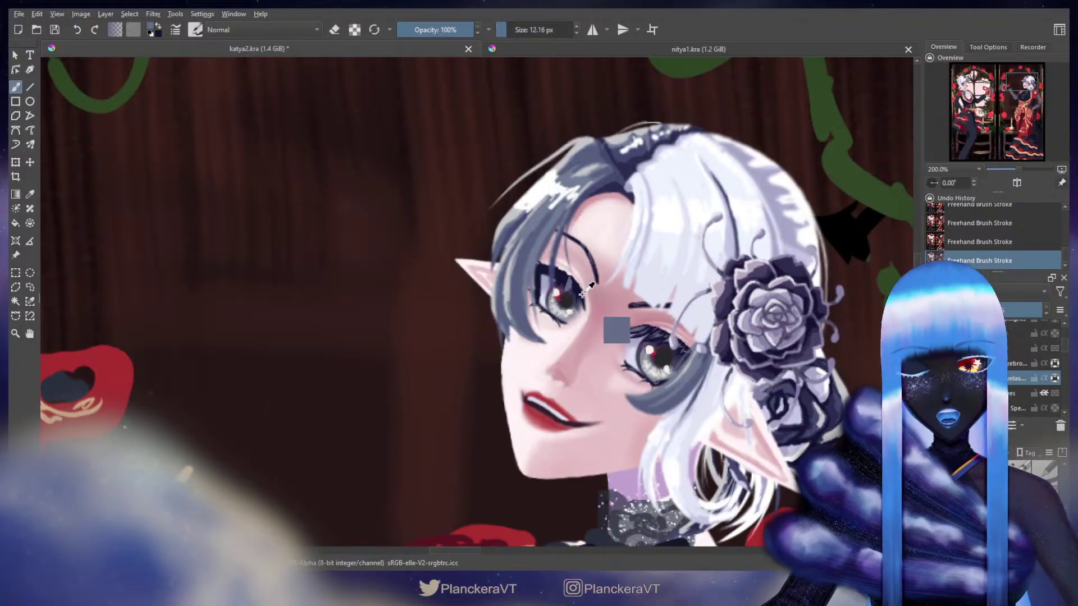
key(ctrl+shift+z)
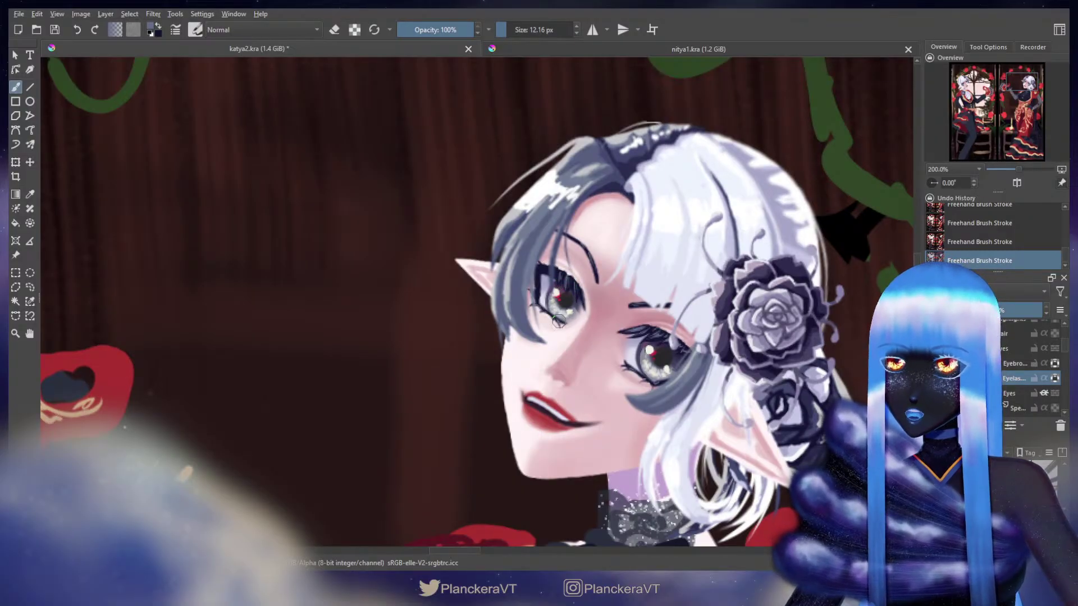
key(ctrl+z)
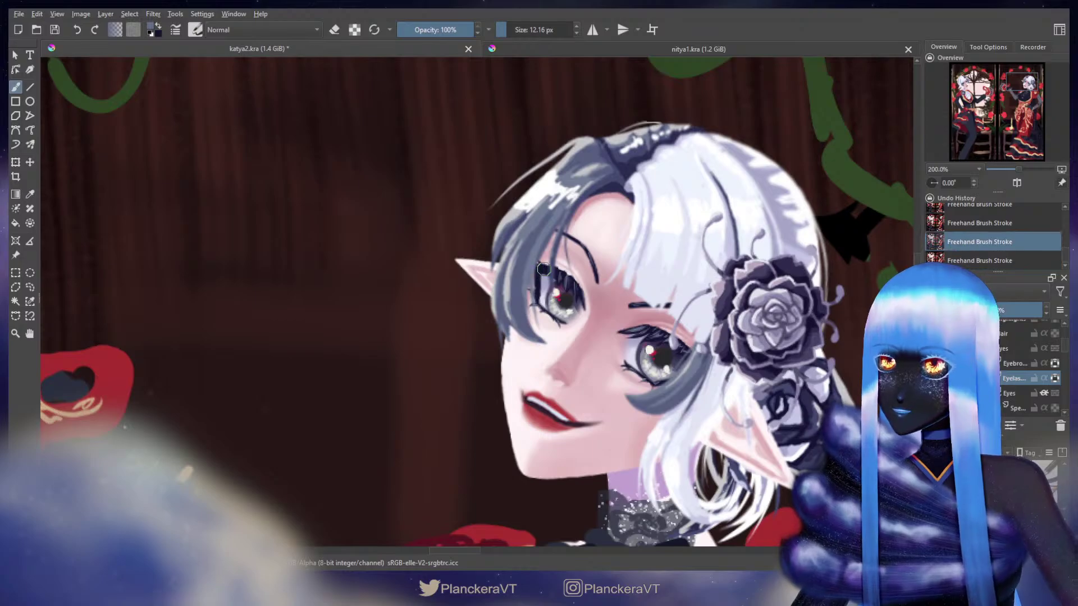
key(ctrl+shift+z)
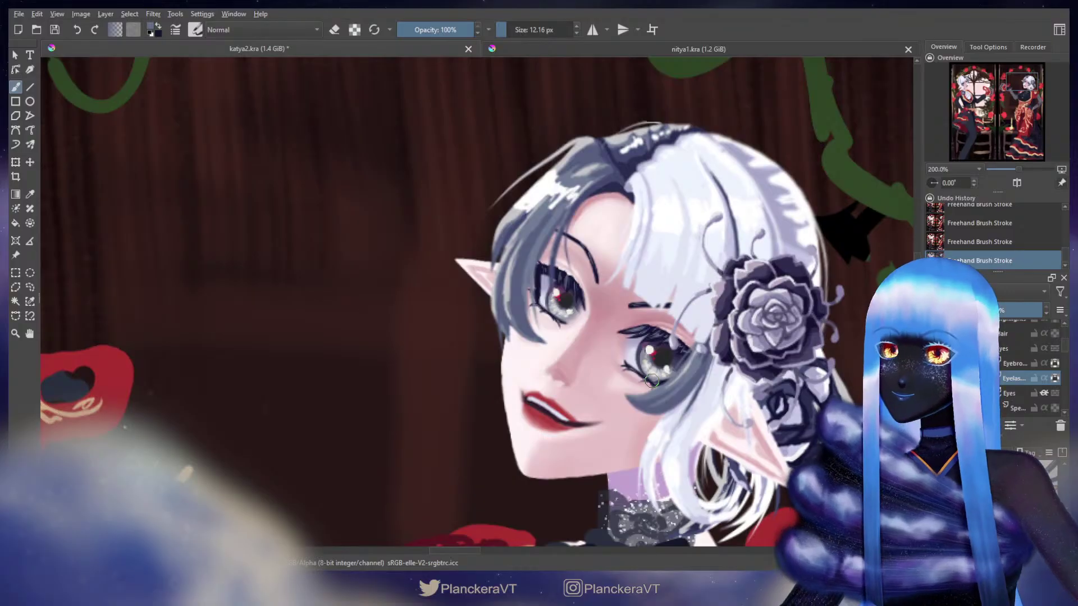
Select another layer further down the stack for working on the woman's face.
key(minus)
key(minus)
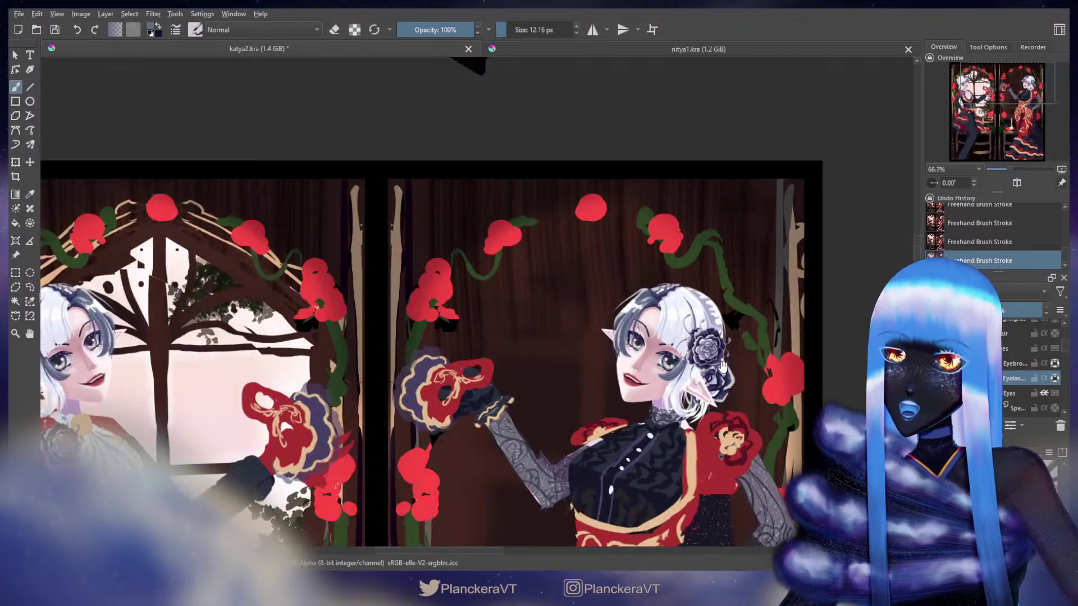
drag(733, 503, 712, 393)
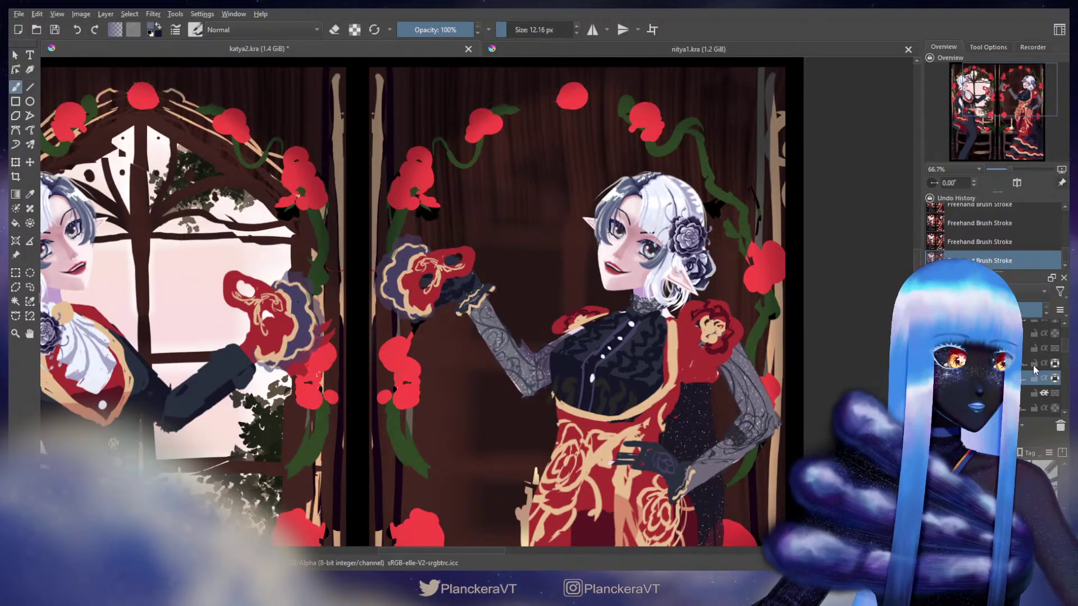
scroll(1040, 365, down, 1)
scroll(1040, 366, up, 1)
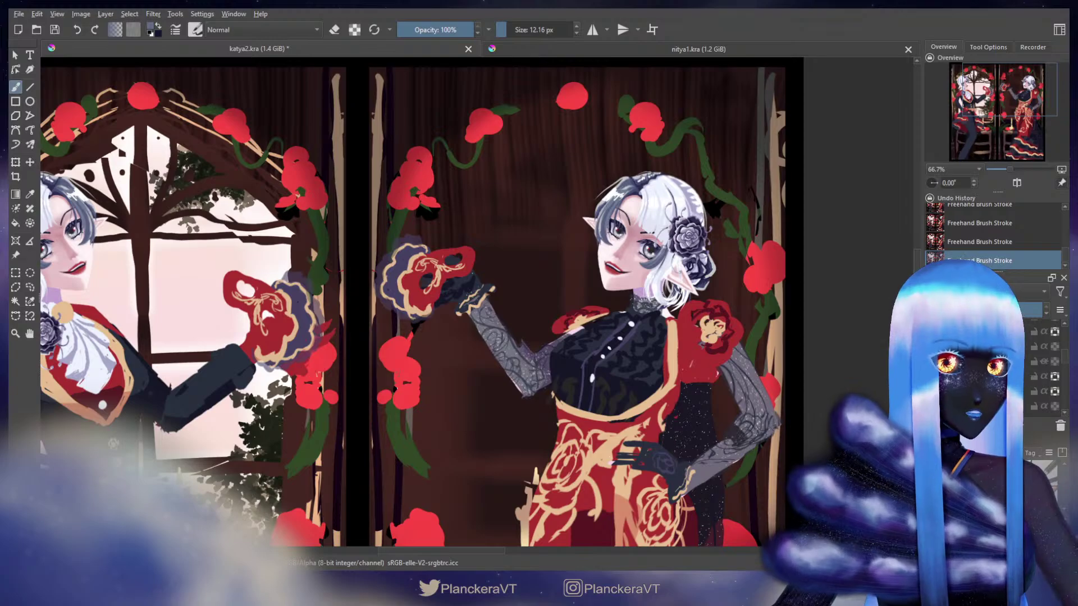
click(1032, 374)
scroll(703, 378, up, 4)
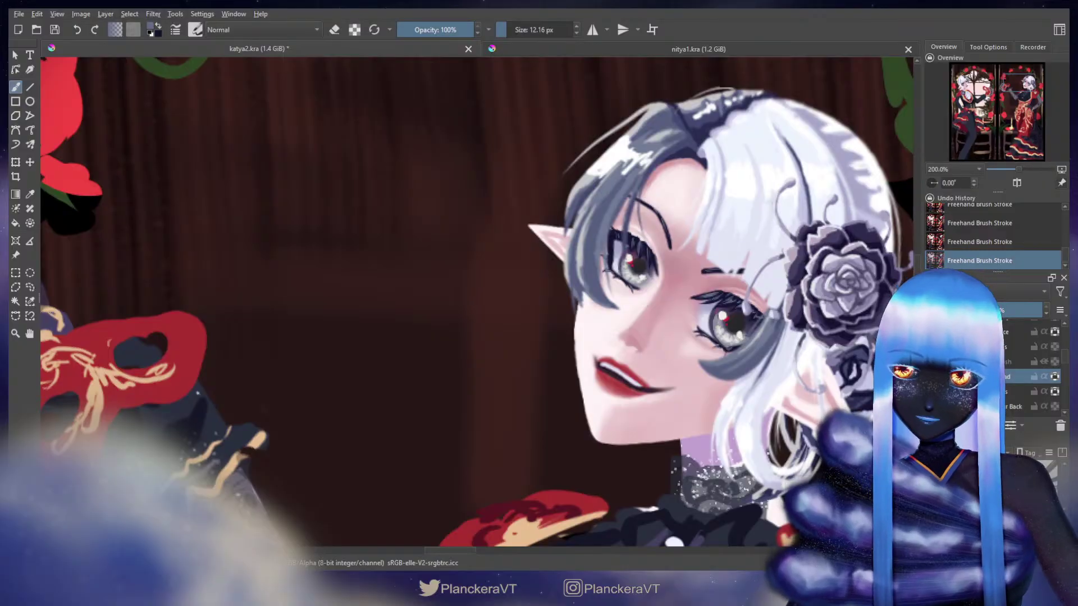
Switch to the previously used brush preset and set its size to 33.8 px.
key(slash)
key(bracketleft)
key(bracketleft)
key(bracketleft)
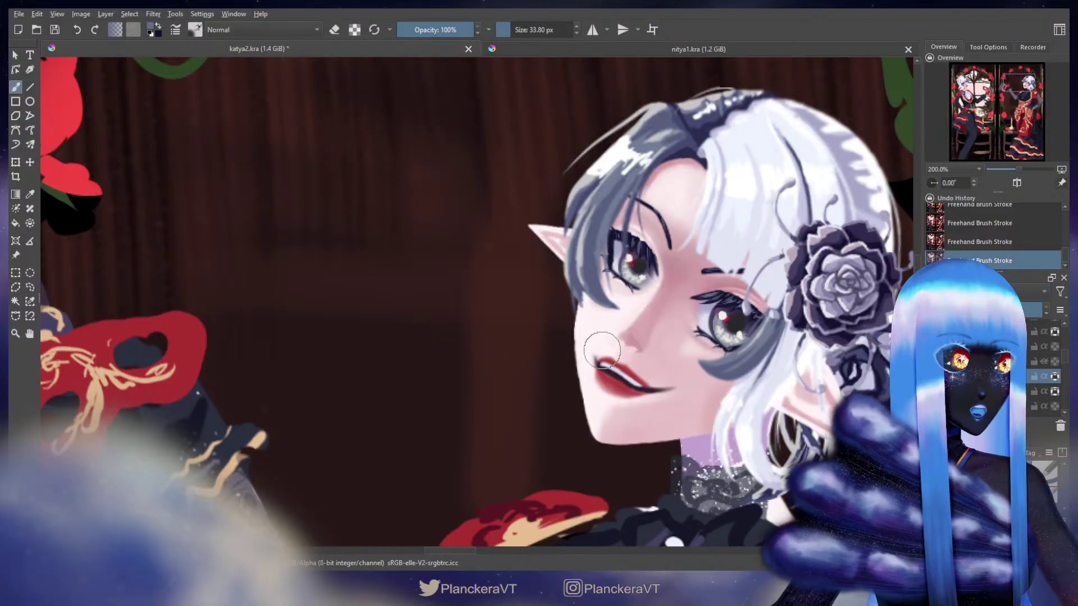
Touch up the face with a pale skin tone, reducing the brush size to 5.34 px.
key(bracketleft)
key(bracketleft)
key(bracketleft)
key(bracketleft)
key(bracketleft)
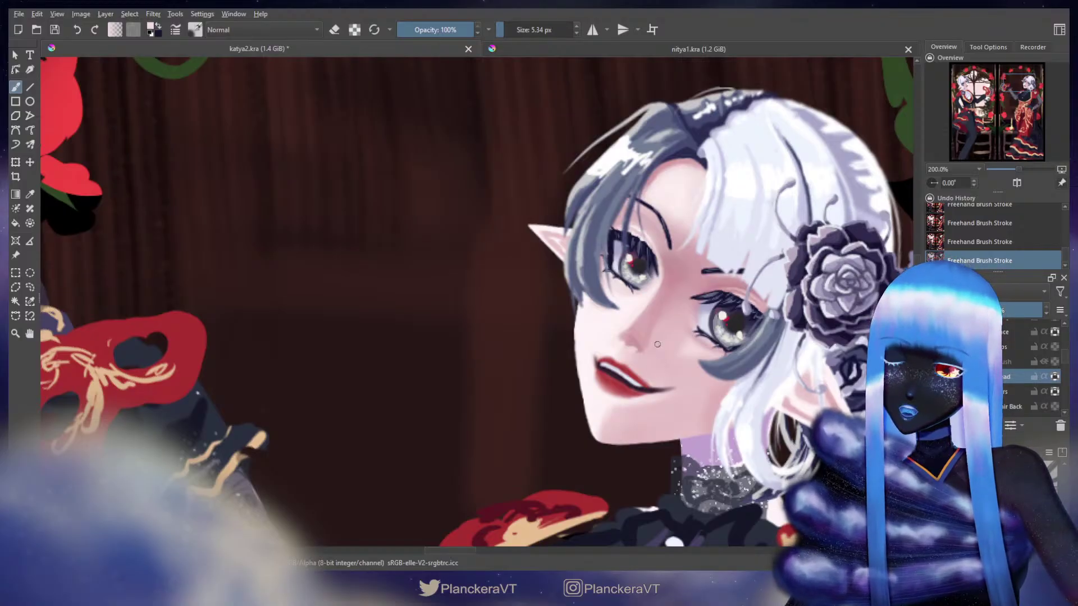
Subtly reshape the face on the head layer with a liquify transform and return to the brush.
key(ctrl+t)
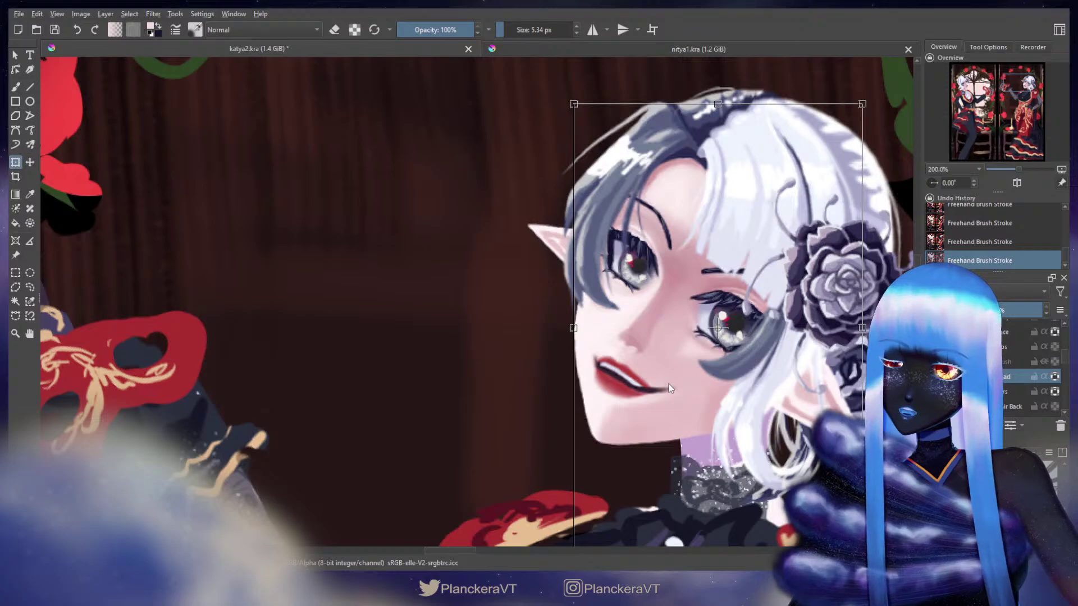
key(Escape)
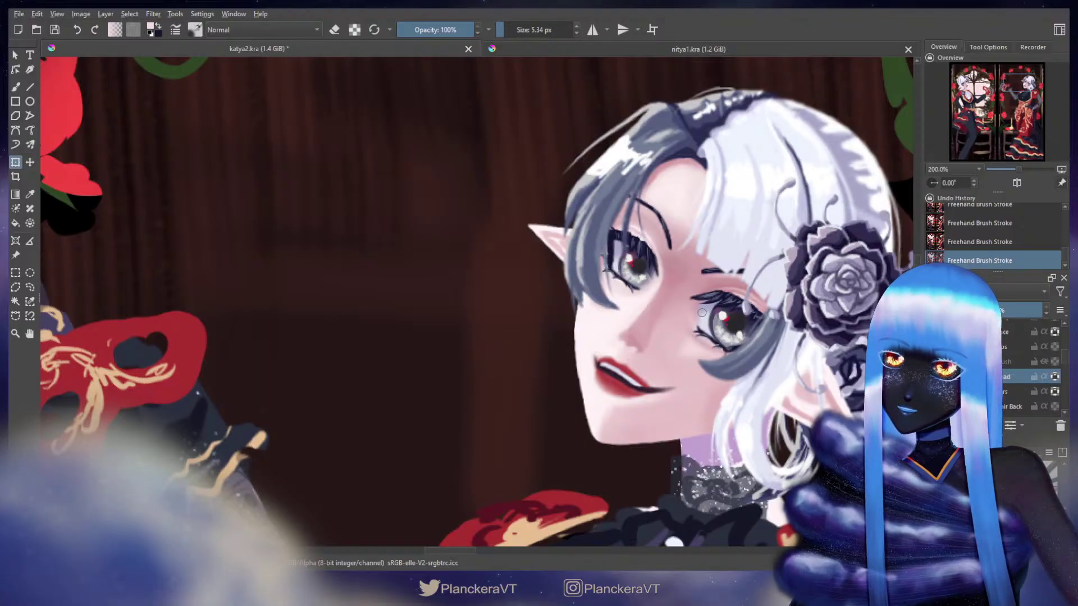
key(b)
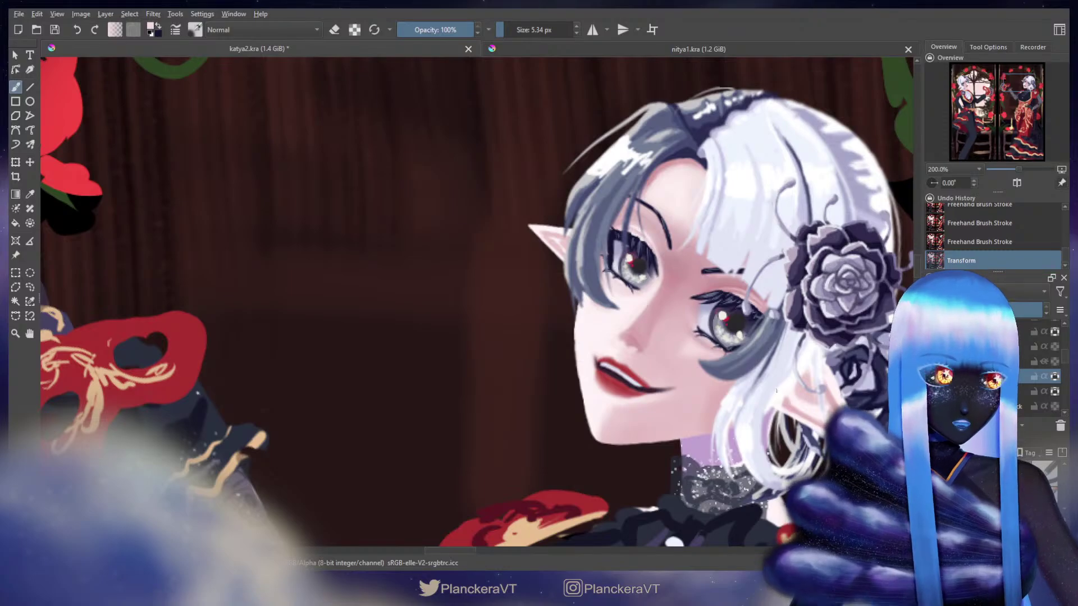
Sample the light skin tone and retouch the skin beside the nose with a fine brush, undoing a stroke.
ctrl+click(645, 301)
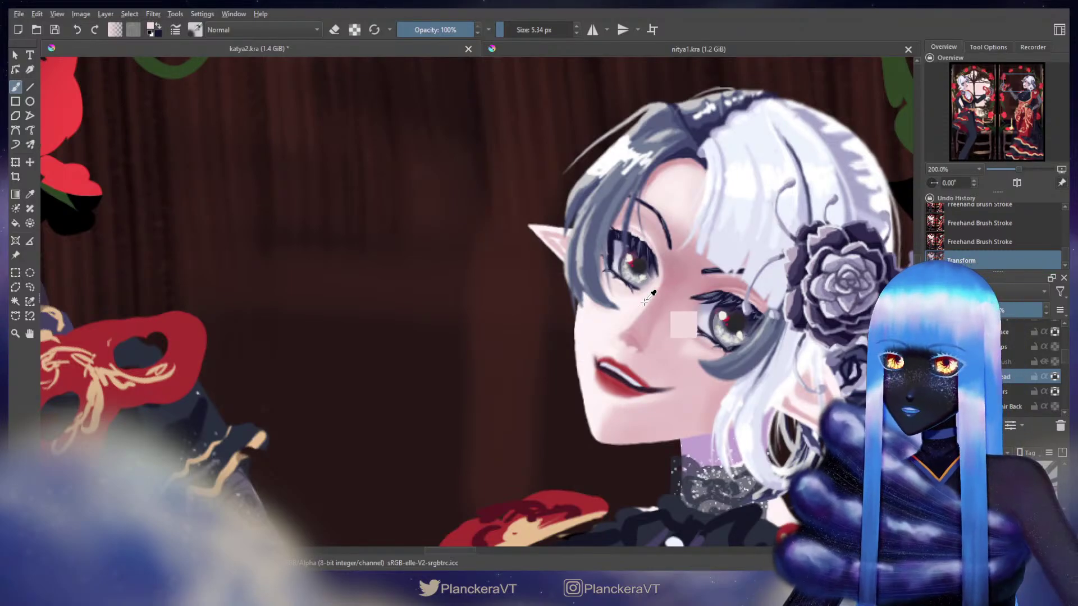
mouse_move(645, 301)
mouse_down()
mouse_move(624, 332)
mouse_move(639, 314)
mouse_up()
key(ctrl+z)
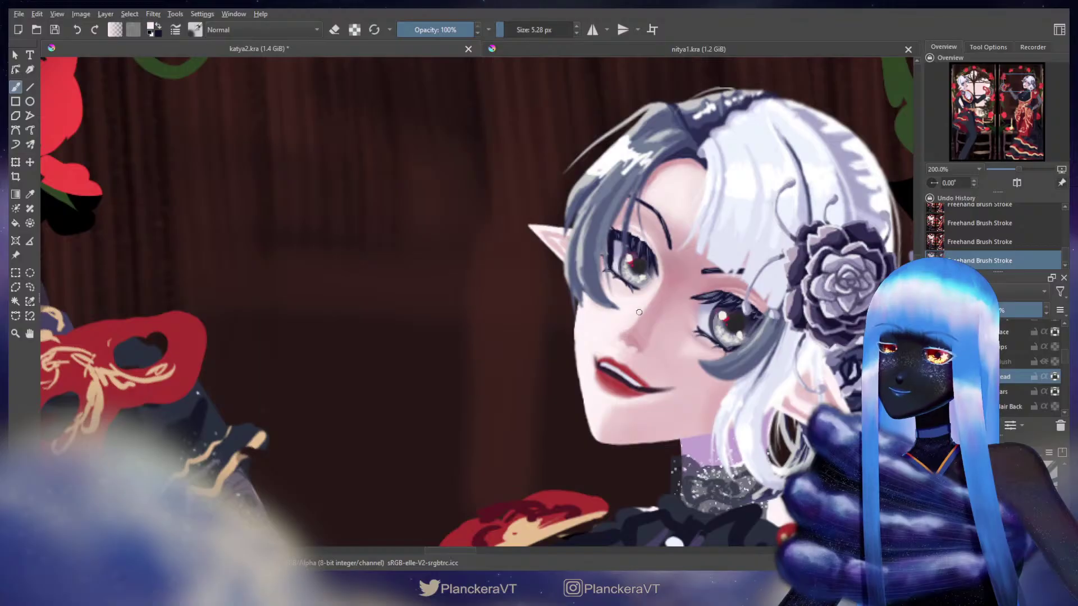
key(bracketleft)
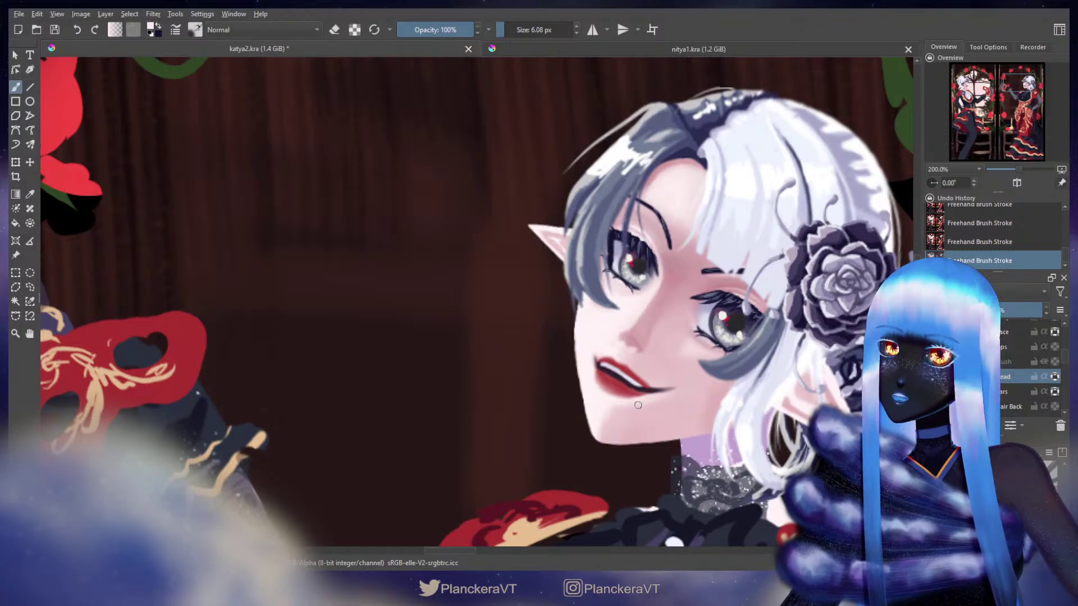
Blend the pink shading on the bridge of the nose with sampled skin tones, ending at a 13.33 px brush.
key(bracketright)
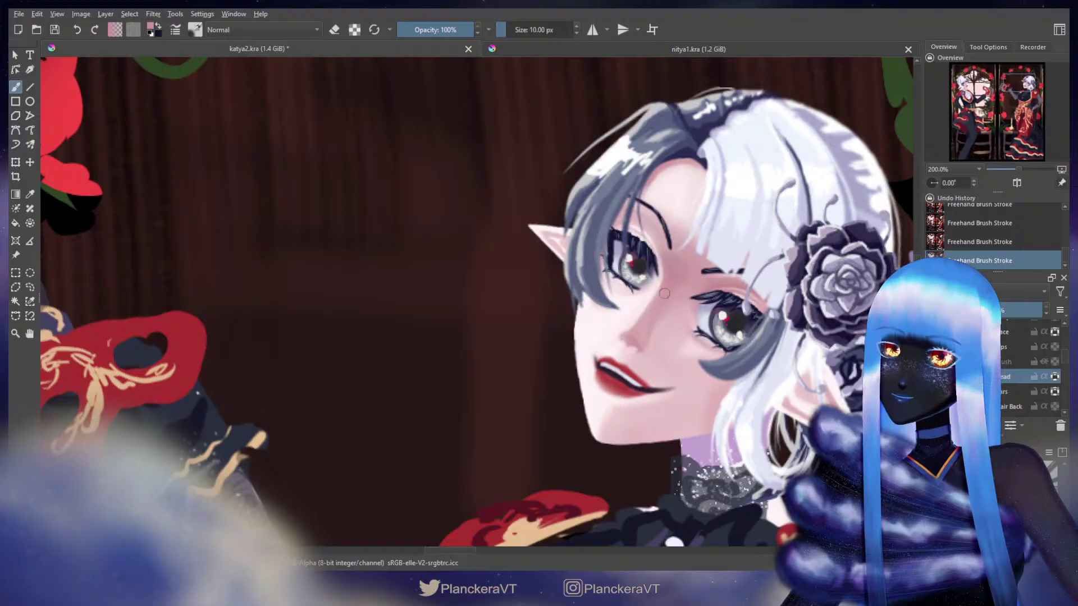
key(bracketright)
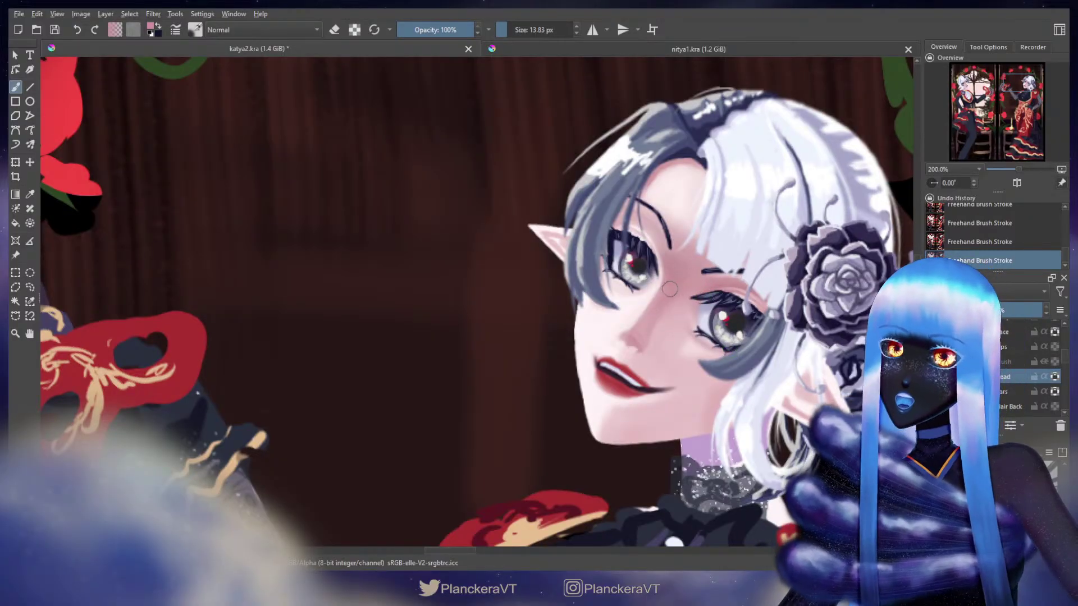
key(bracketright)
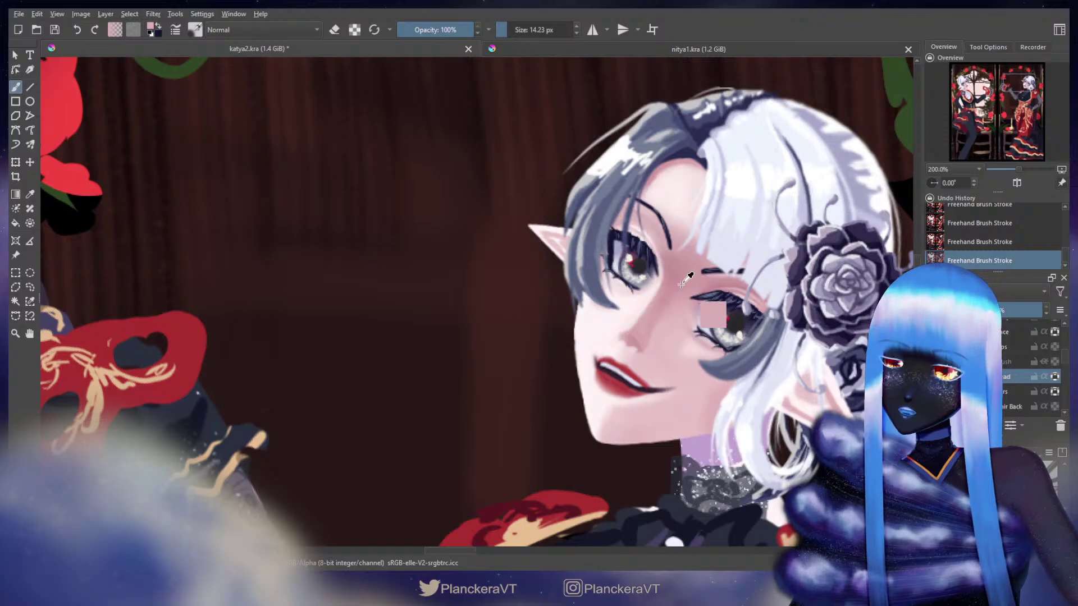
key(bracketleft)
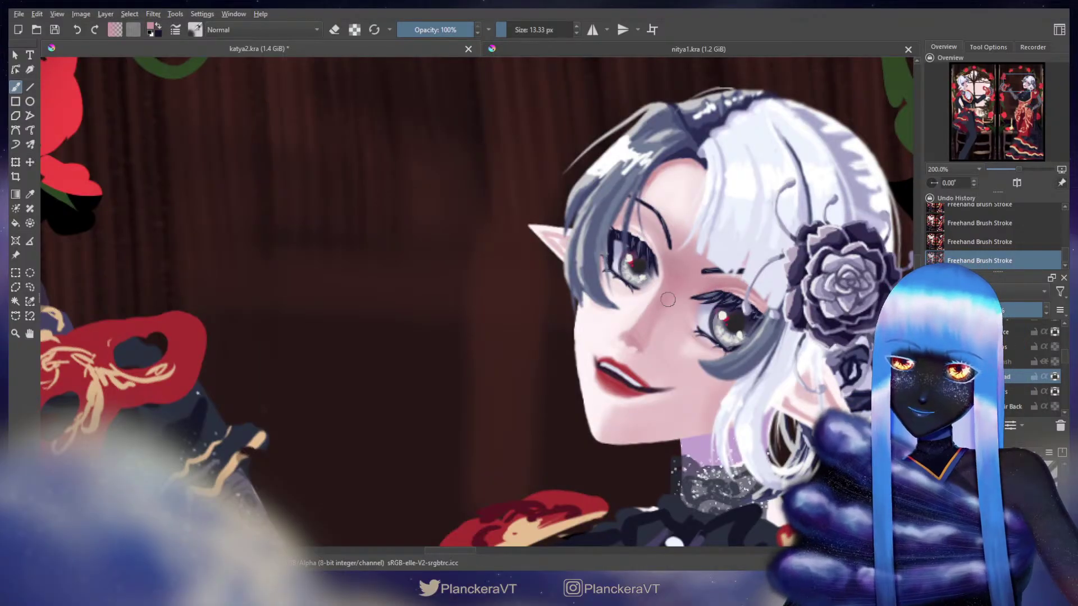
ctrl+click(676, 299)
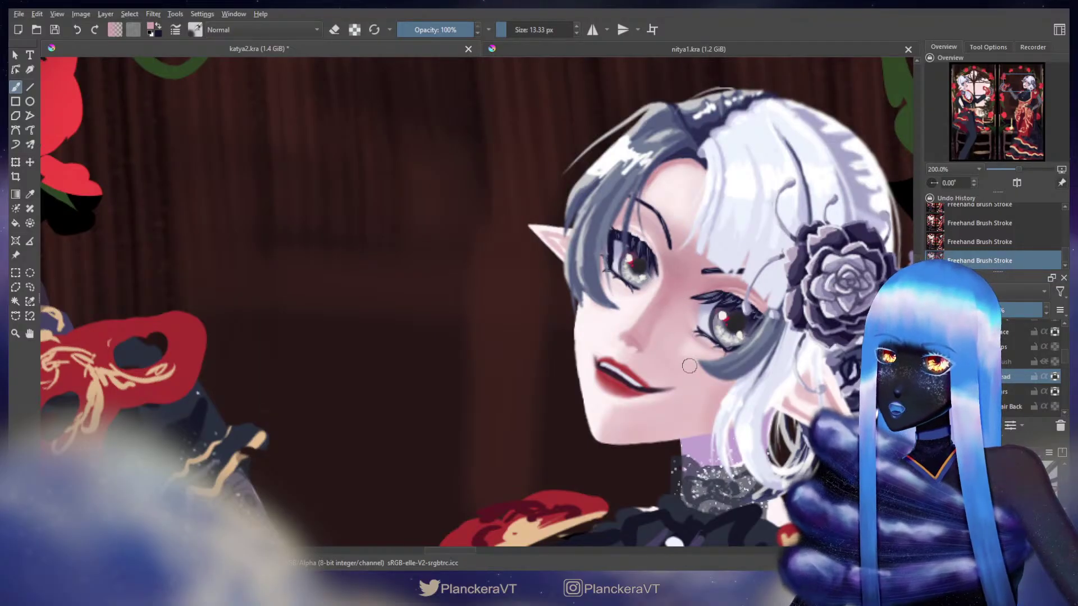
ctrl+click(658, 337)
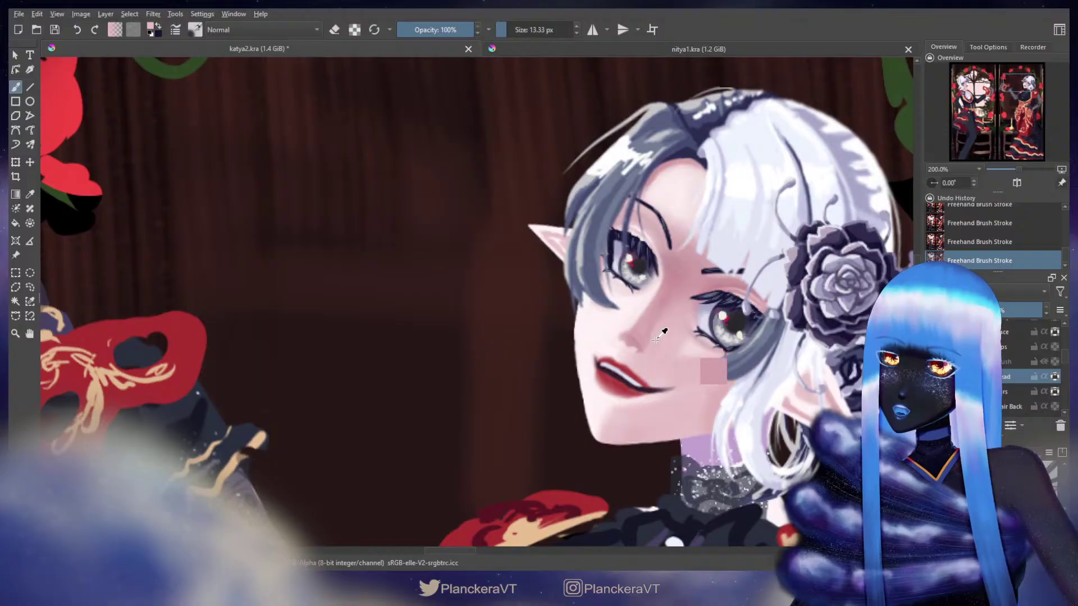
Refine the shading along the side of the nose with a 4.94 px brush, then a larger one ending at 9.60 px.
key(bracketleft)
key(bracketleft)
key(bracketleft)
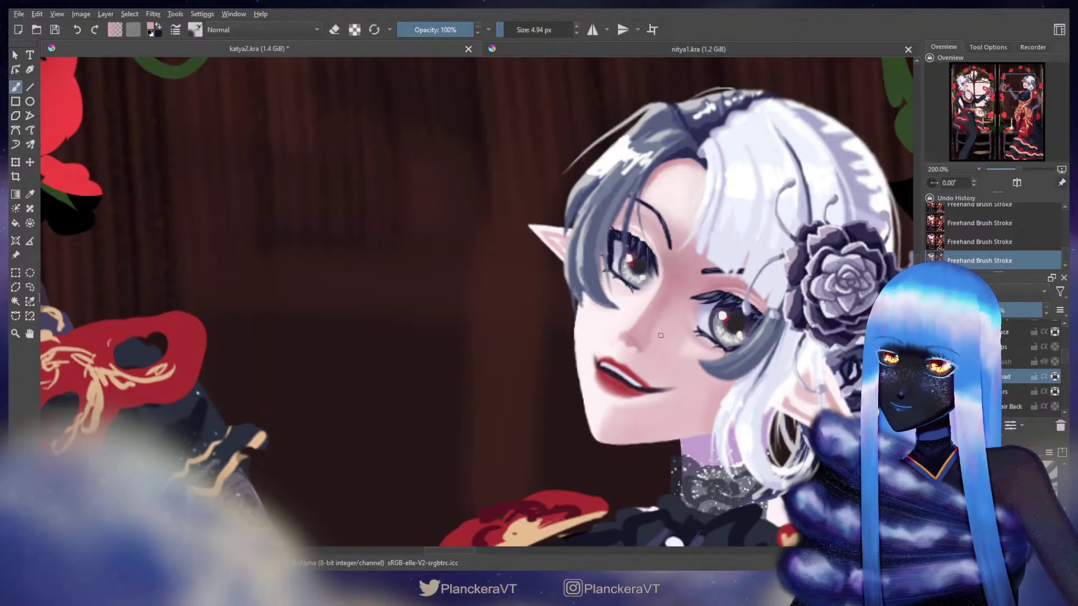
key(bracketright)
key(bracketright)
key(bracketright)
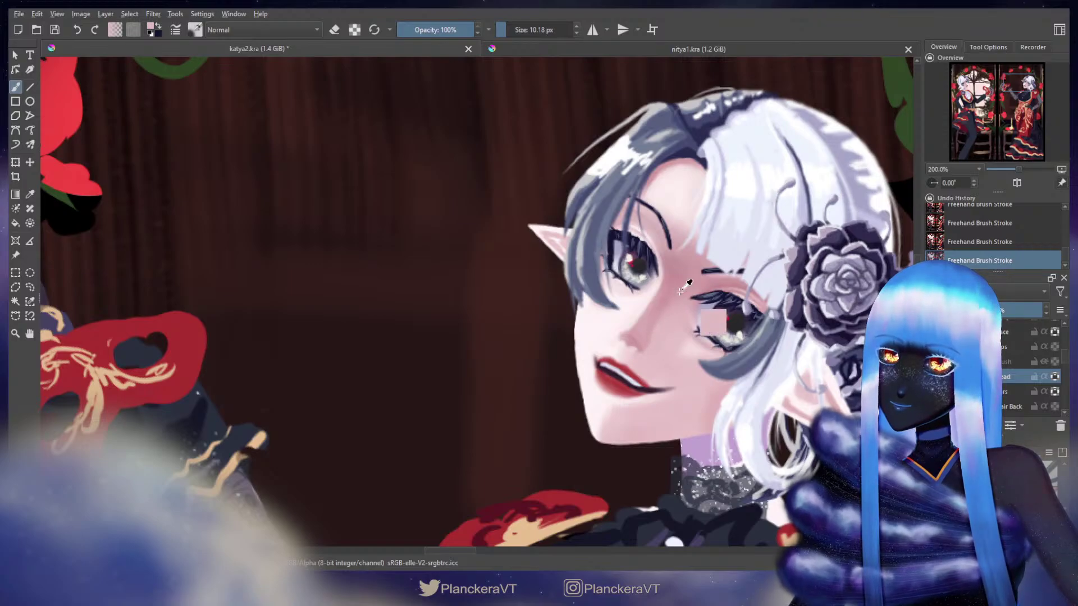
key(bracketleft)
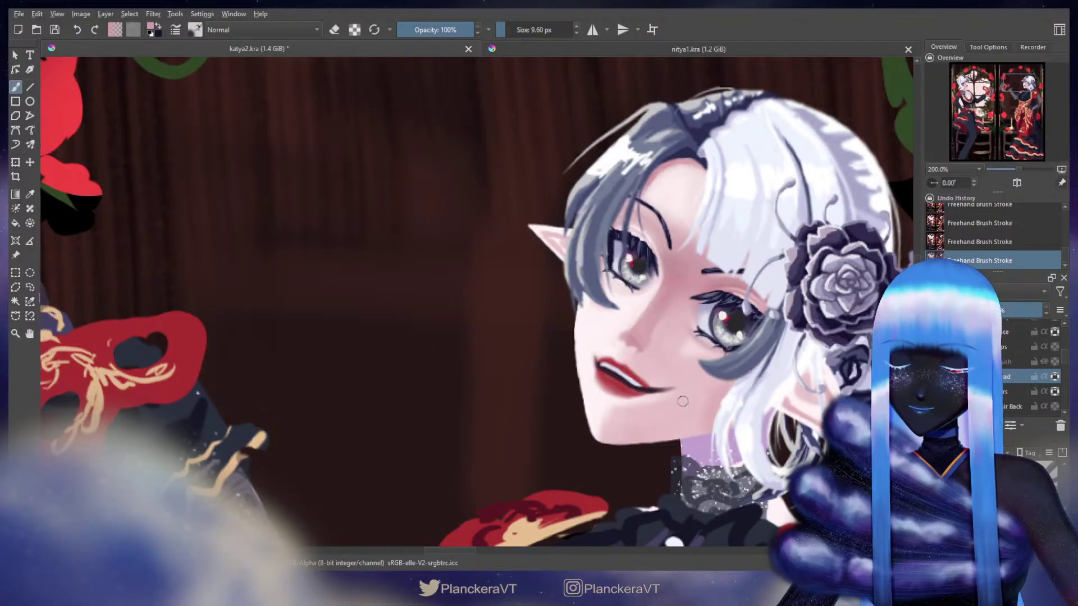
Check the face in the mirrored canvas view and with the blush on the cheeks shown.
key(m)
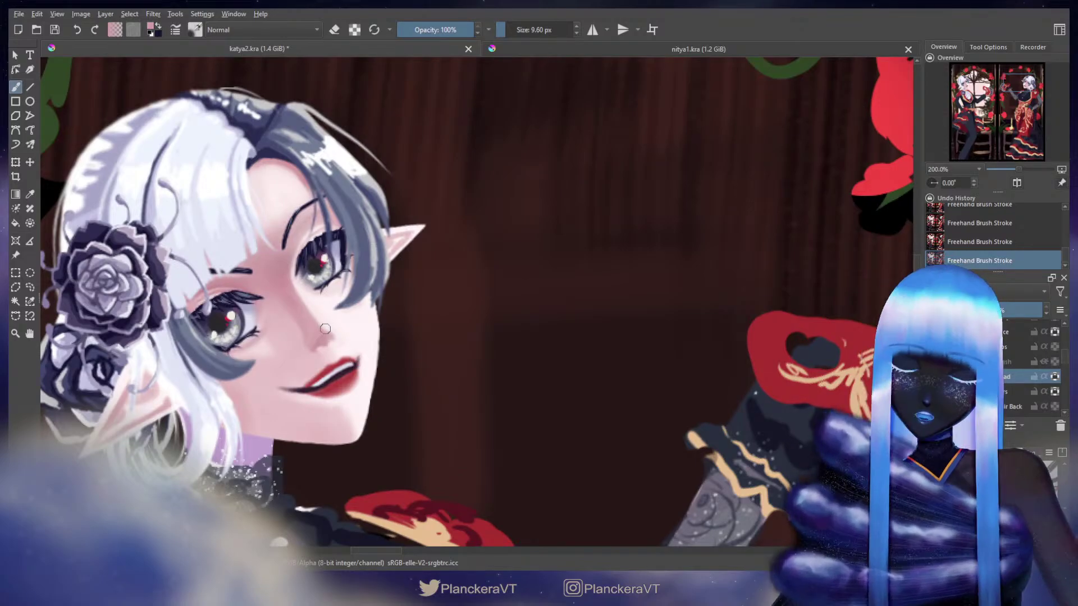
click(1016, 185)
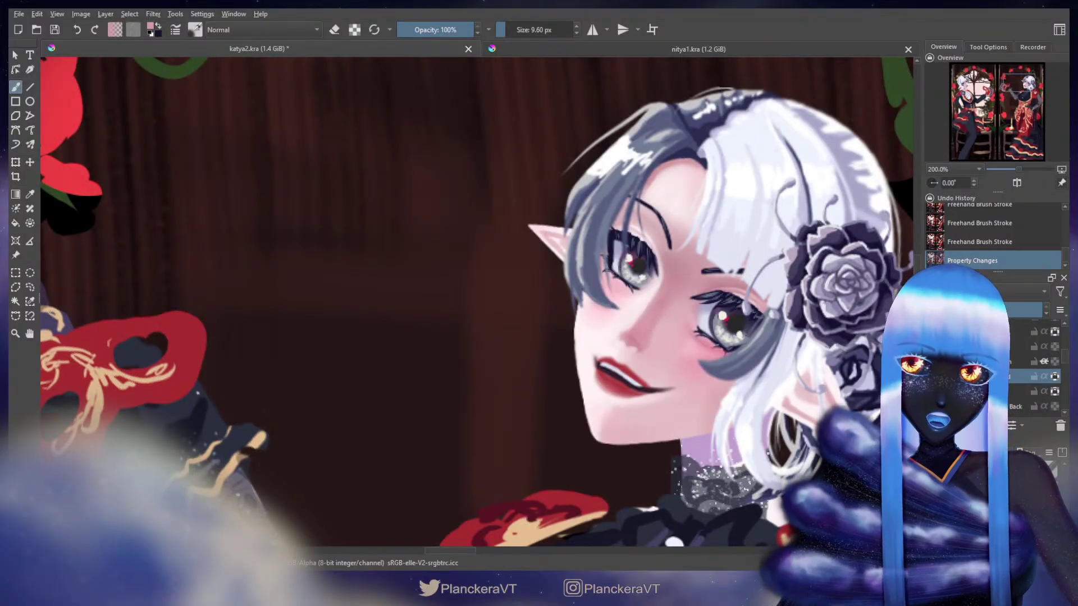
drag(702, 365, 629, 292)
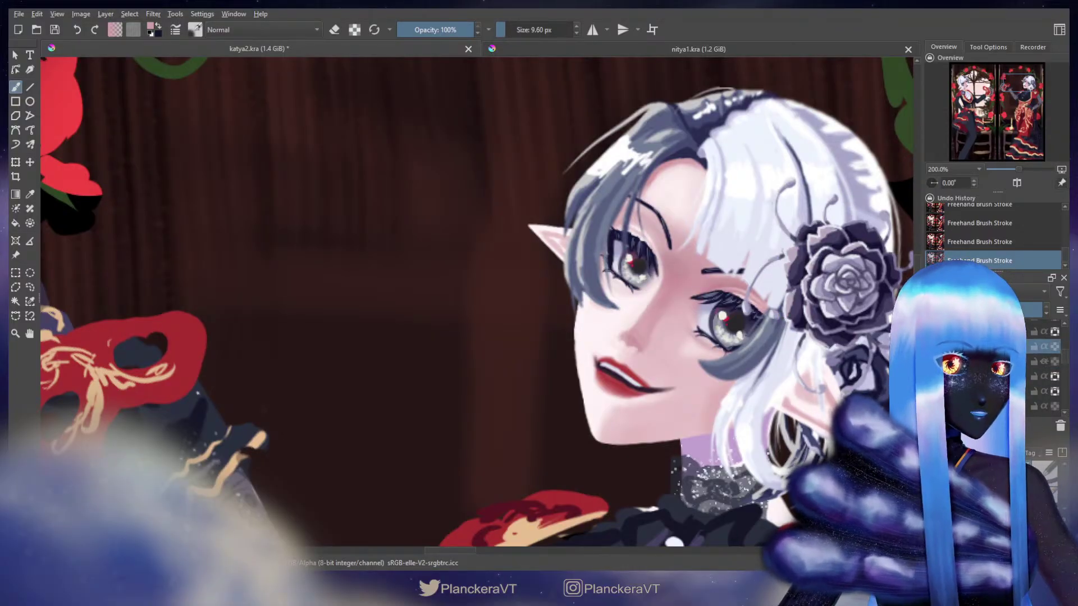
Select the lips layer together with the layer above it and nudge the mouth slightly inward from the face's outer edge.
click(1033, 344)
ctrl+click(1028, 334)
key(t)
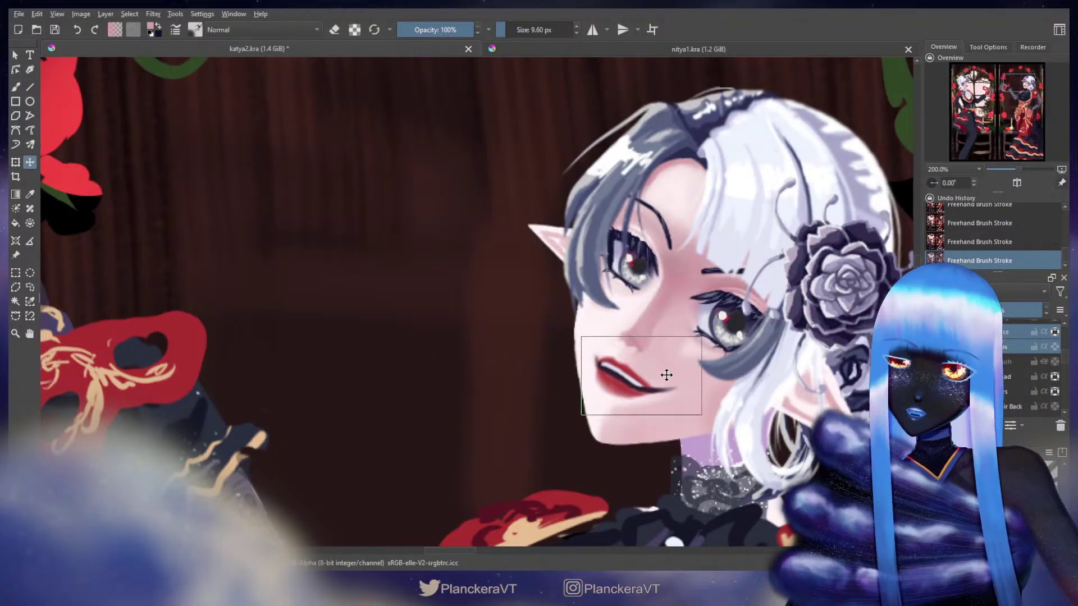
drag(668, 374, 670, 373)
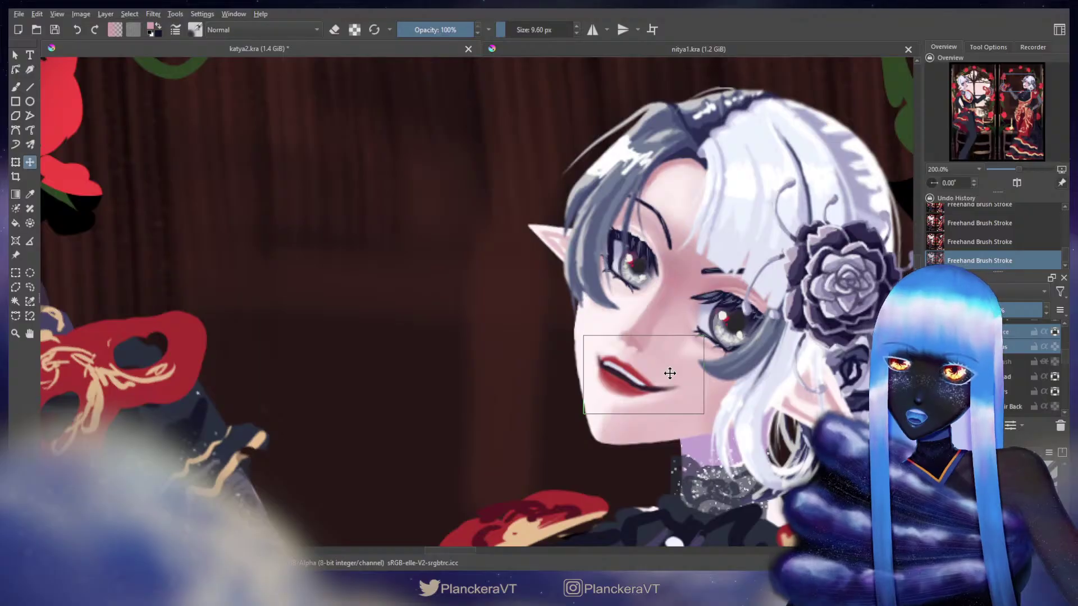
drag(670, 374, 670, 373)
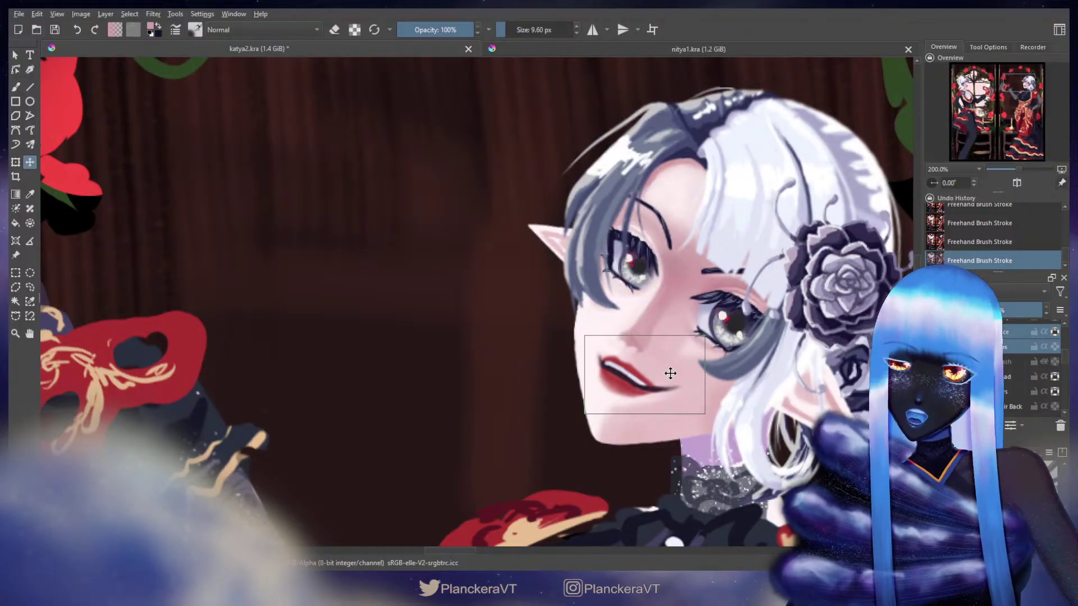
key(Left)
key(b)
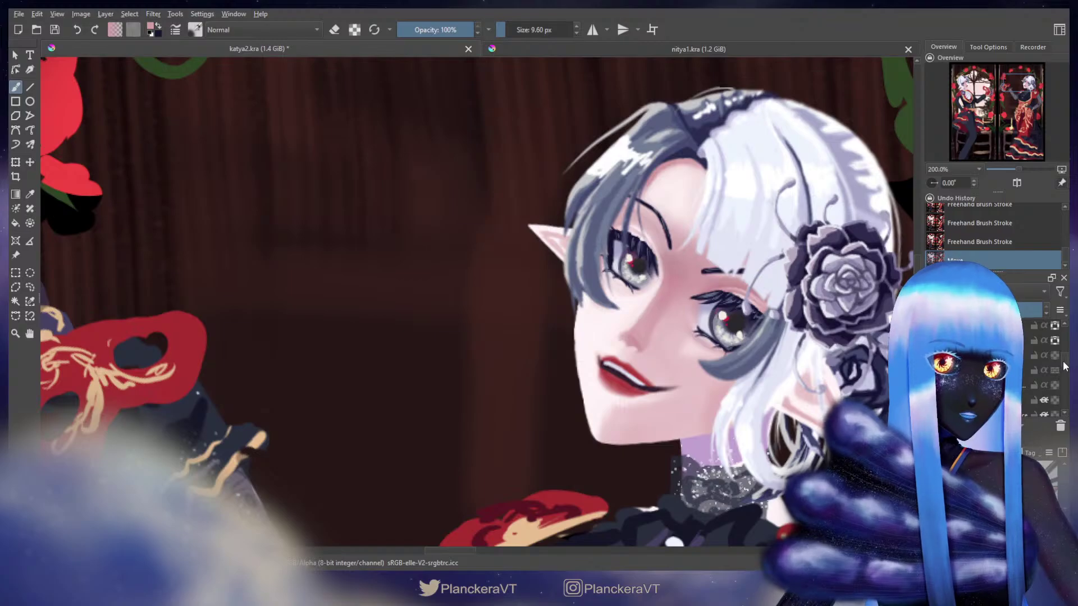
Reshape the chin and jawline on the head layer with a liquify transform, varying the size of the warp brush.
scroll(1063, 365, up, 1)
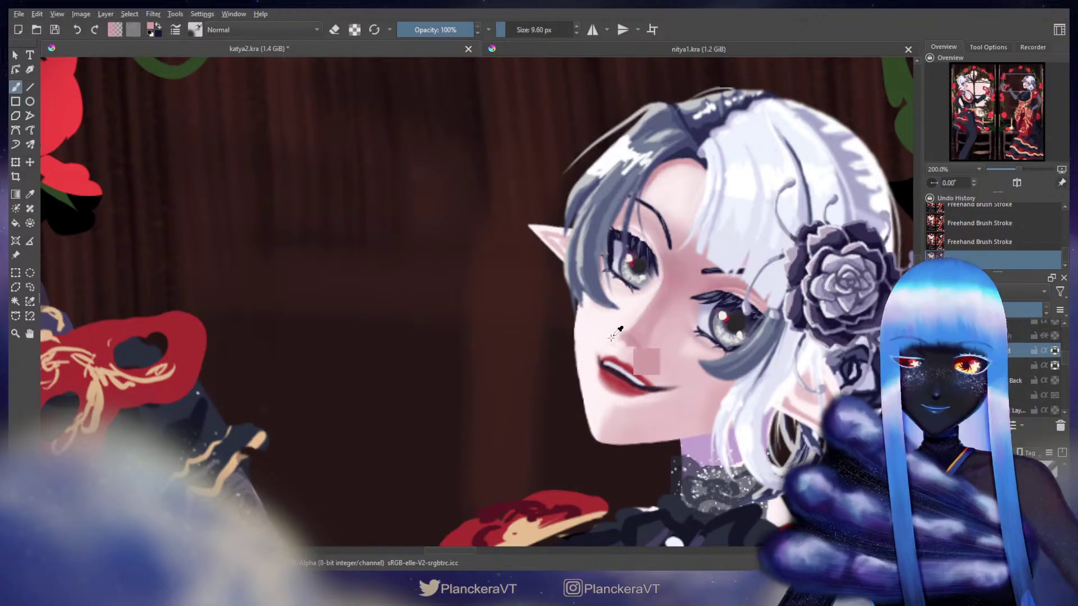
key(ctrl+t)
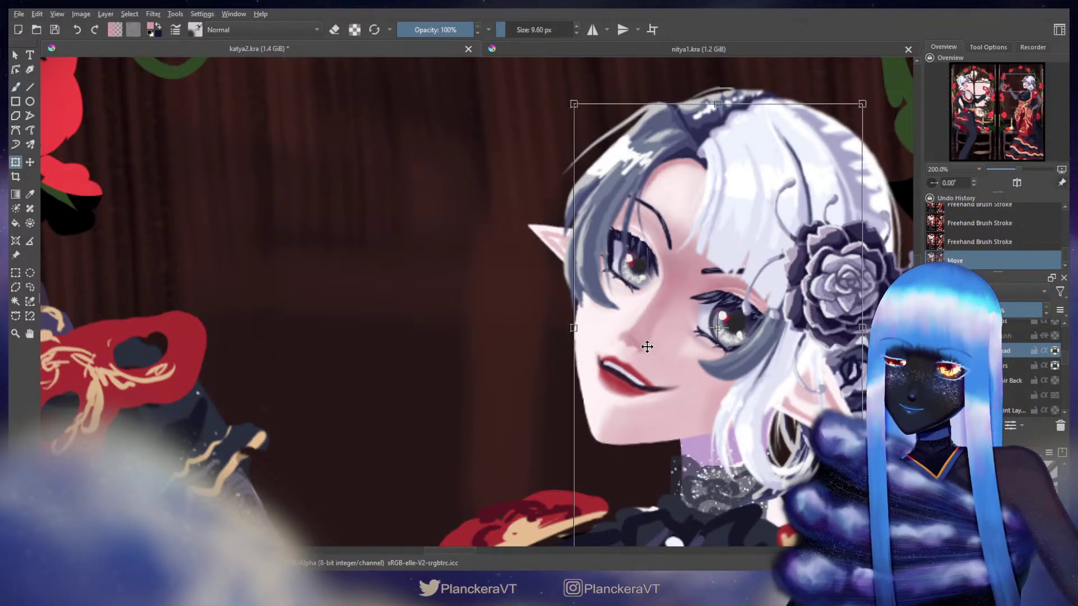
key(Escape)
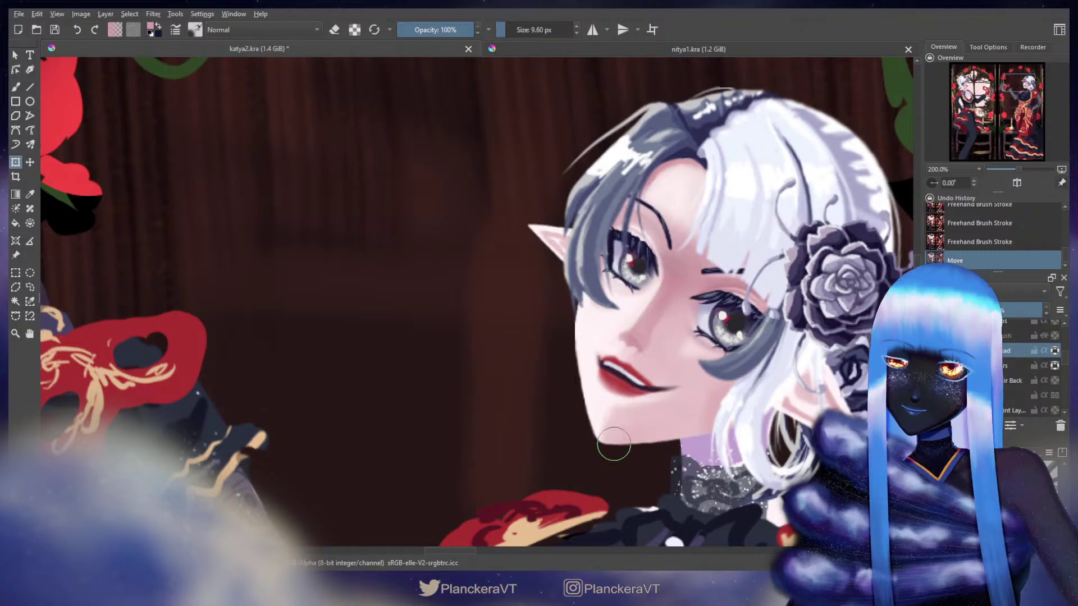
key(bracketright)
key(bracketright)
key(bracketright)
key(bracketright)
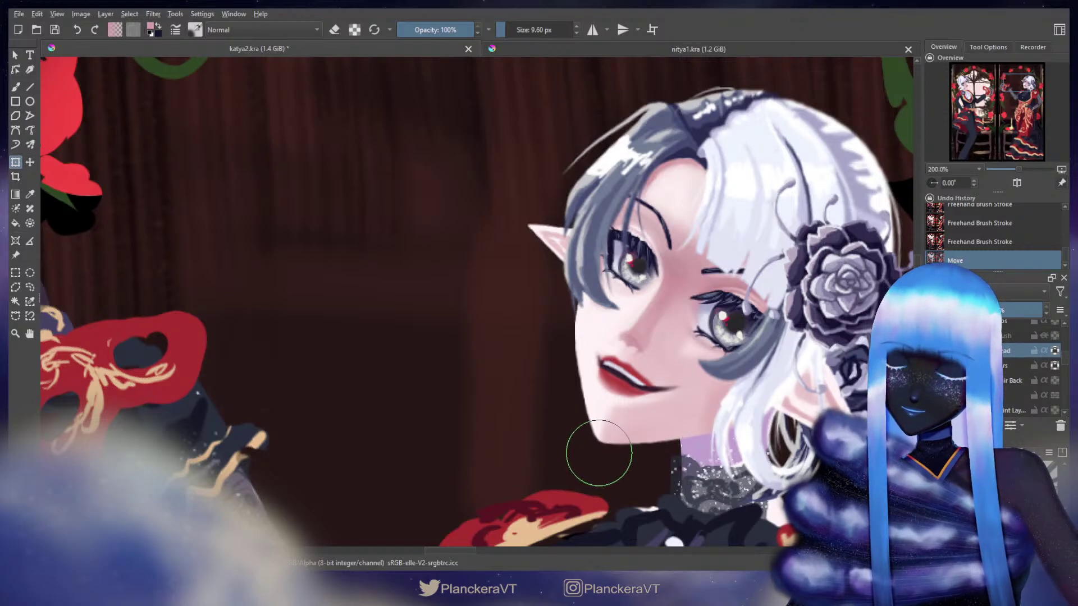
key(bracketleft)
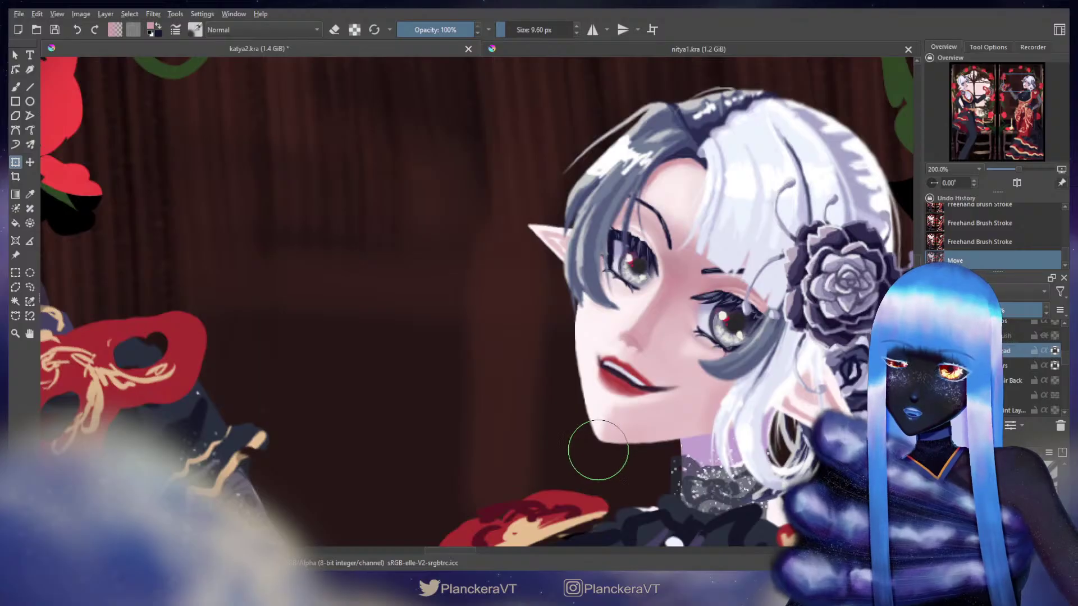
key(bracketleft)
key(bracketleft)
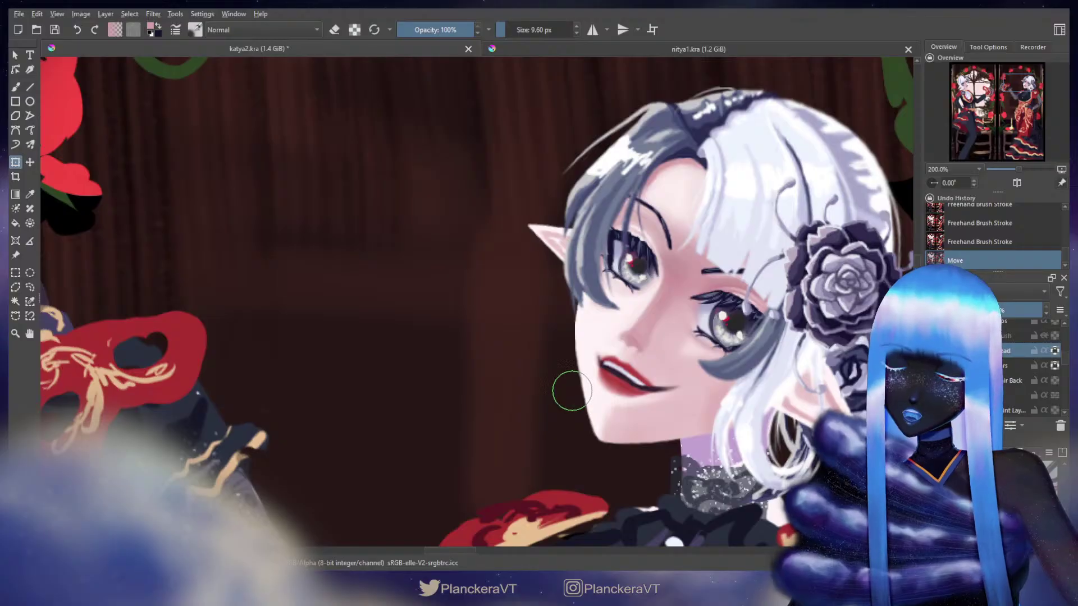
key(b)
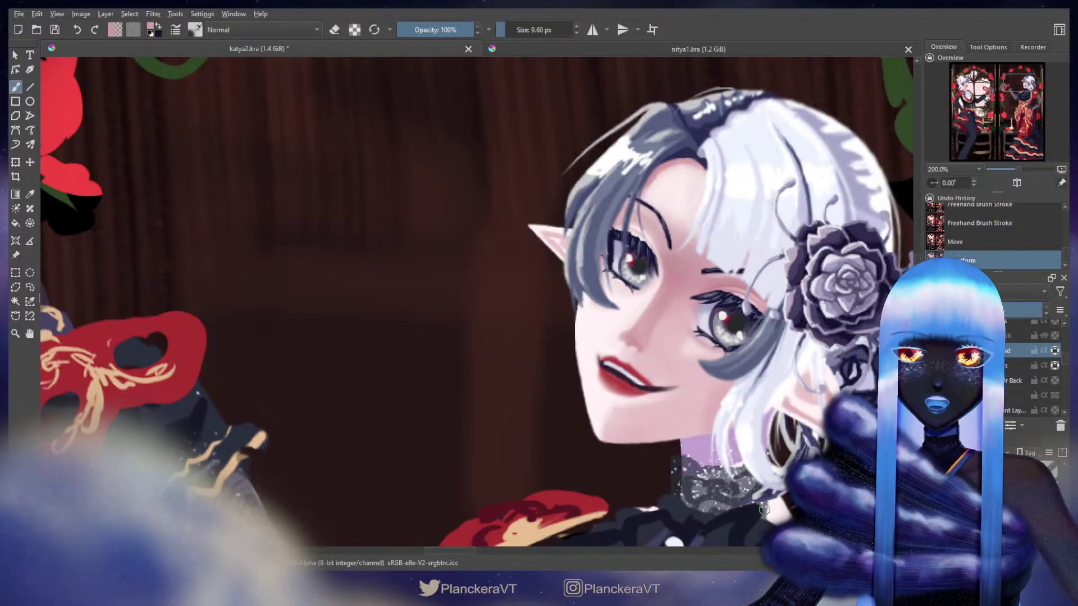
Examine the character reference sheet beside the painting and compare its face and eye details with the painted woman's face.
scroll(764, 510, down, 5)
drag(876, 331, 644, 325)
scroll(619, 335, up, 2)
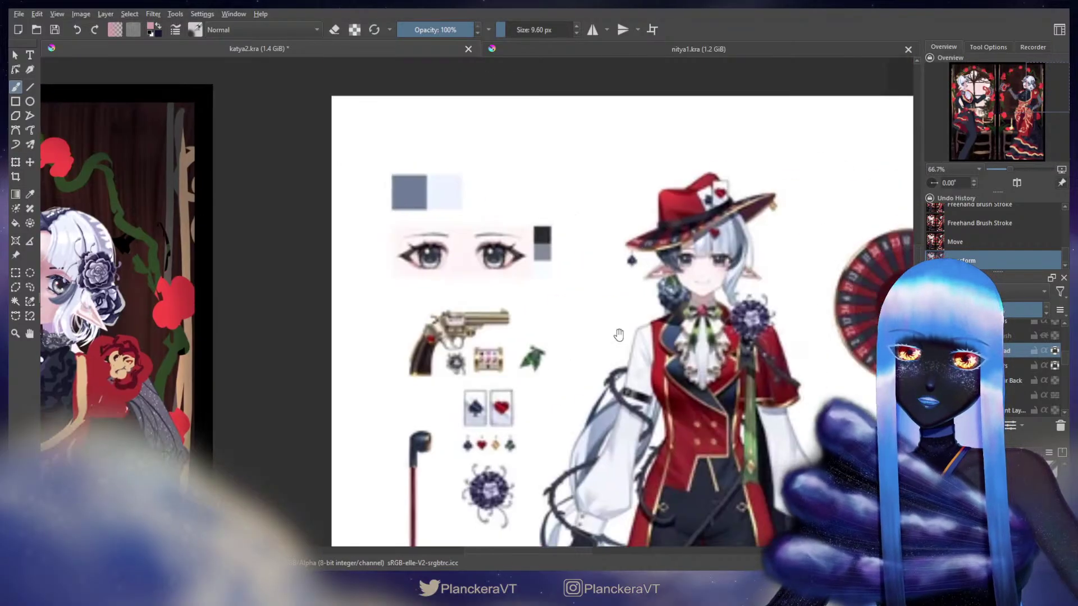
scroll(698, 302, up, 1)
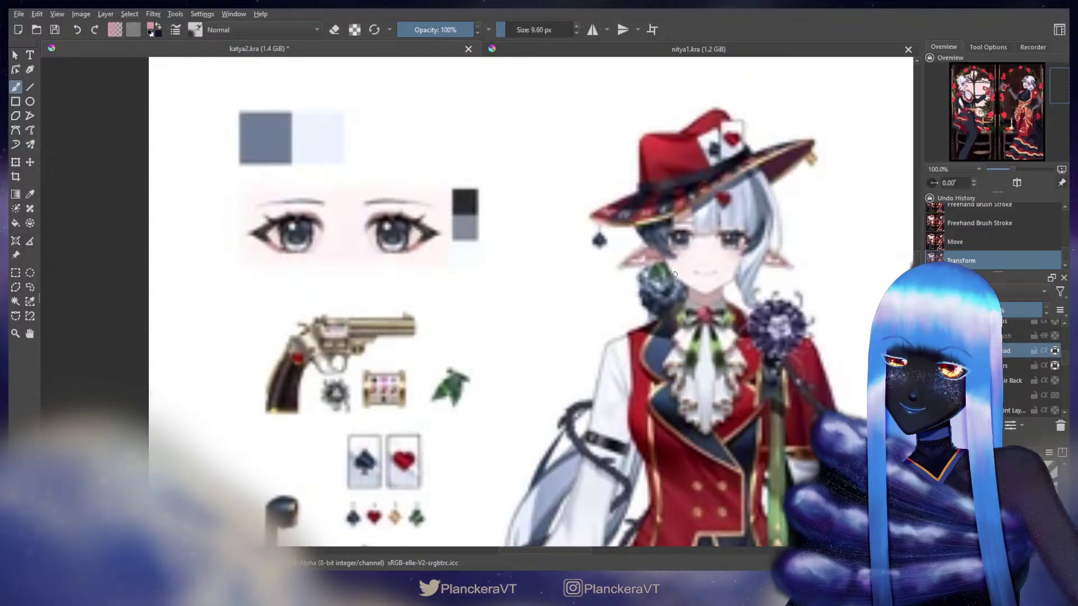
scroll(298, 319, down, 2)
drag(261, 351, 603, 316)
scroll(377, 302, up, 3)
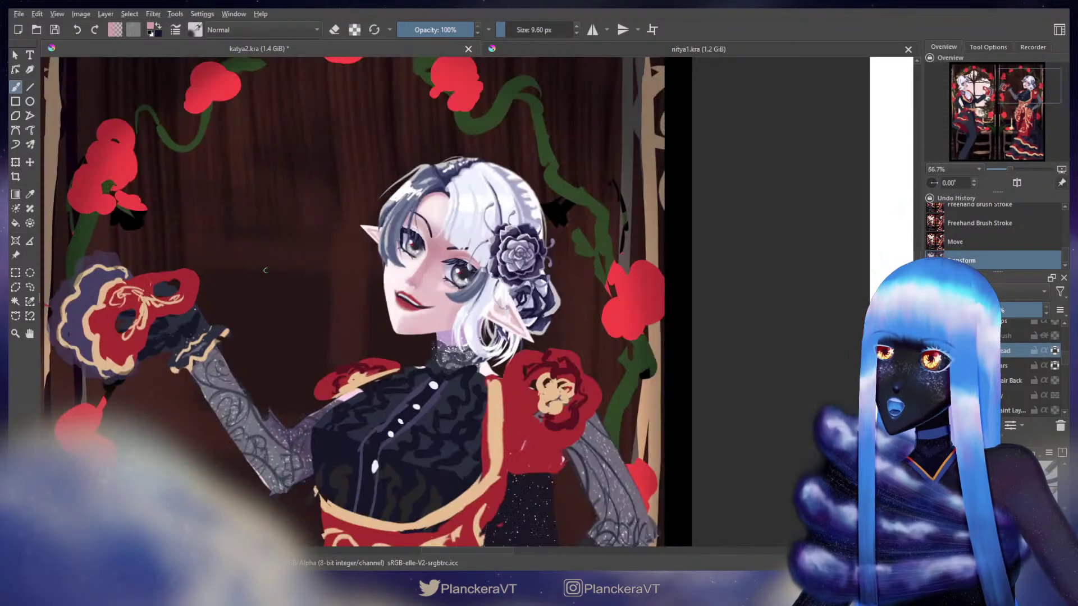
drag(423, 319, 440, 358)
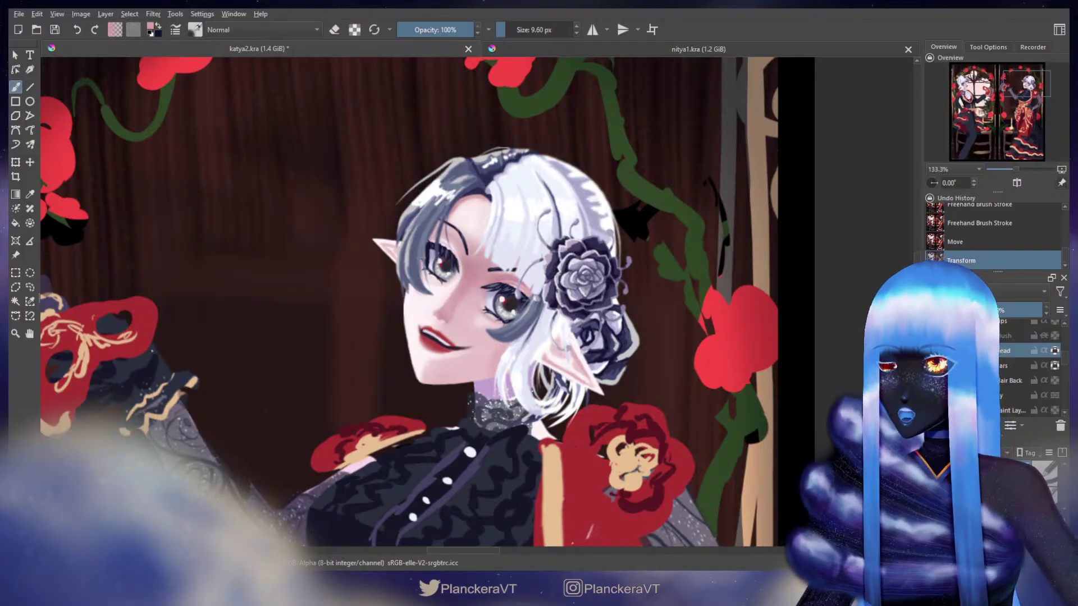
scroll(433, 357, up, 1)
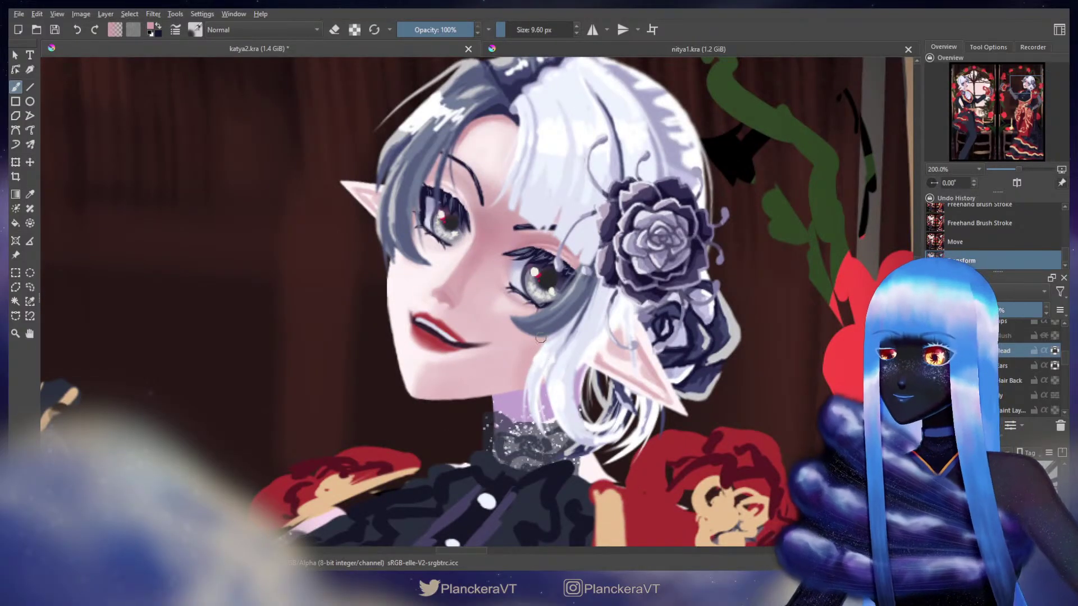
Refine the woman's chin and jawline with another liquify transform on the head layer.
key(ctrl+t)
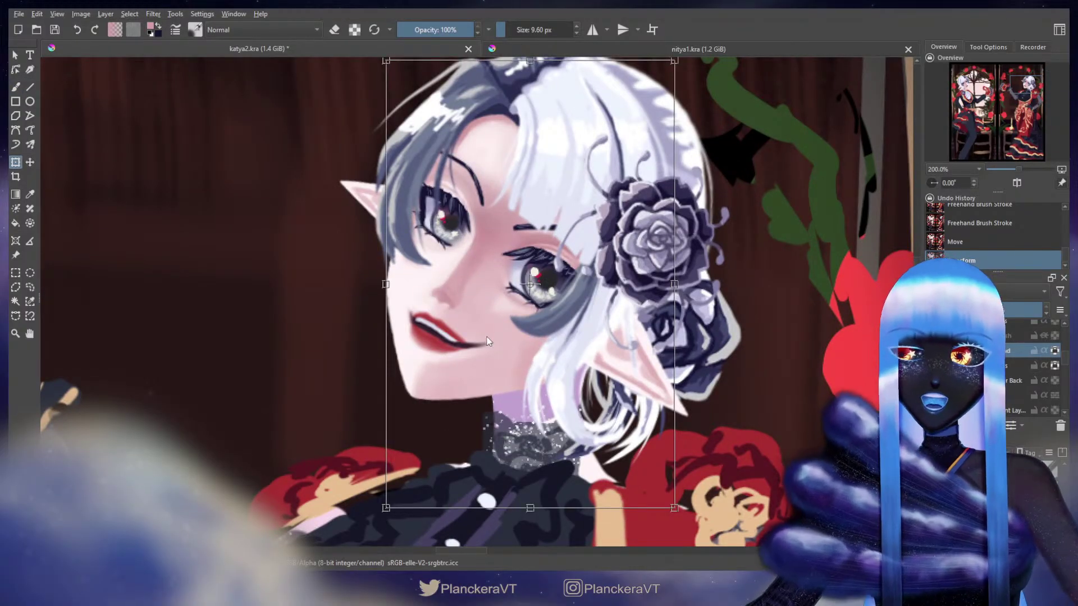
key(b)
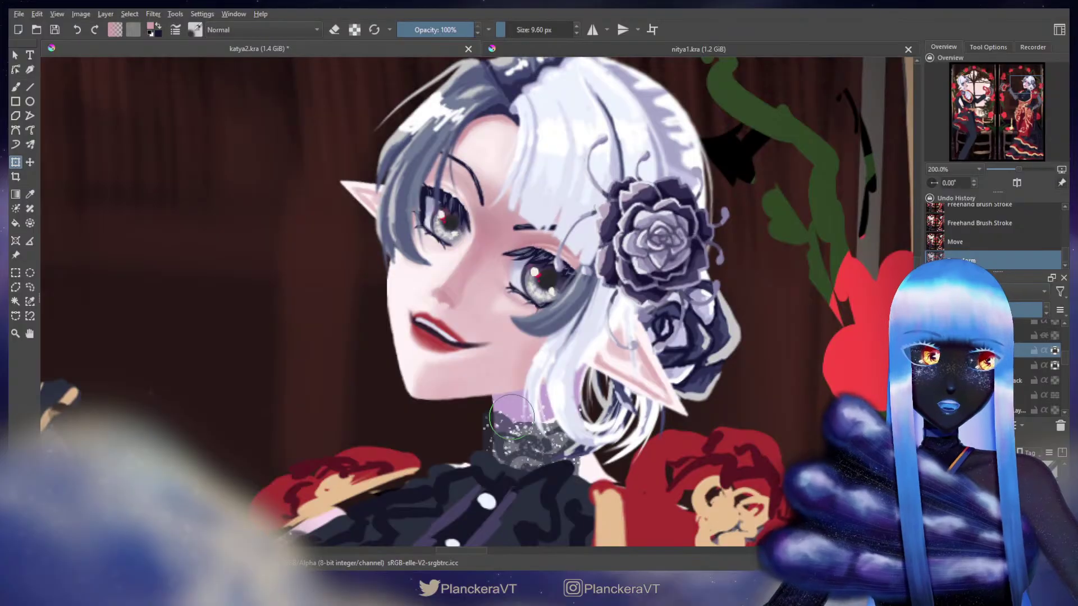
drag(391, 394, 414, 404)
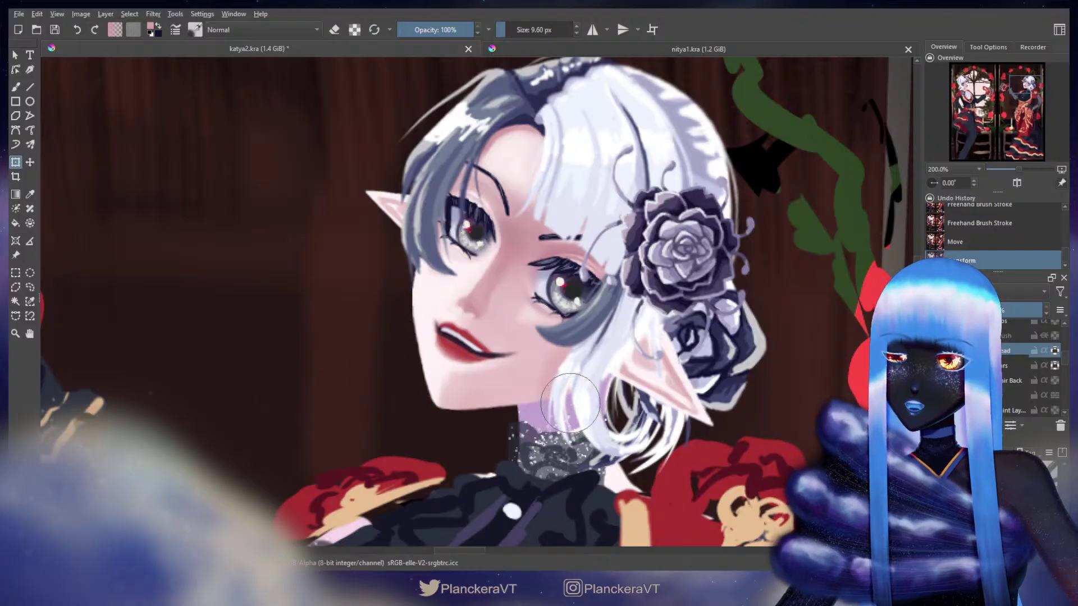
drag(534, 413, 519, 413)
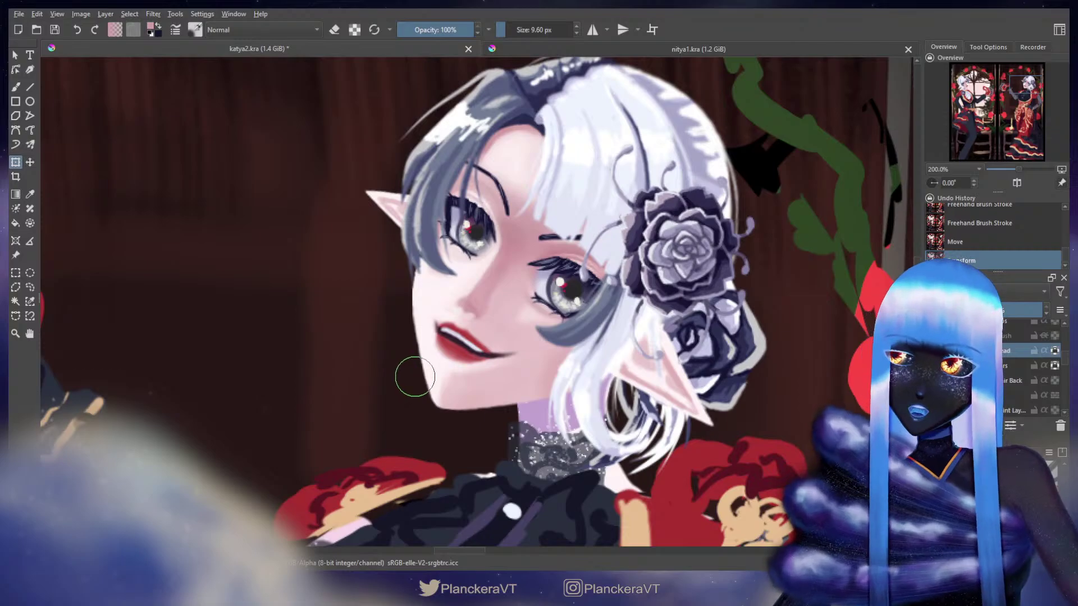
key(b)
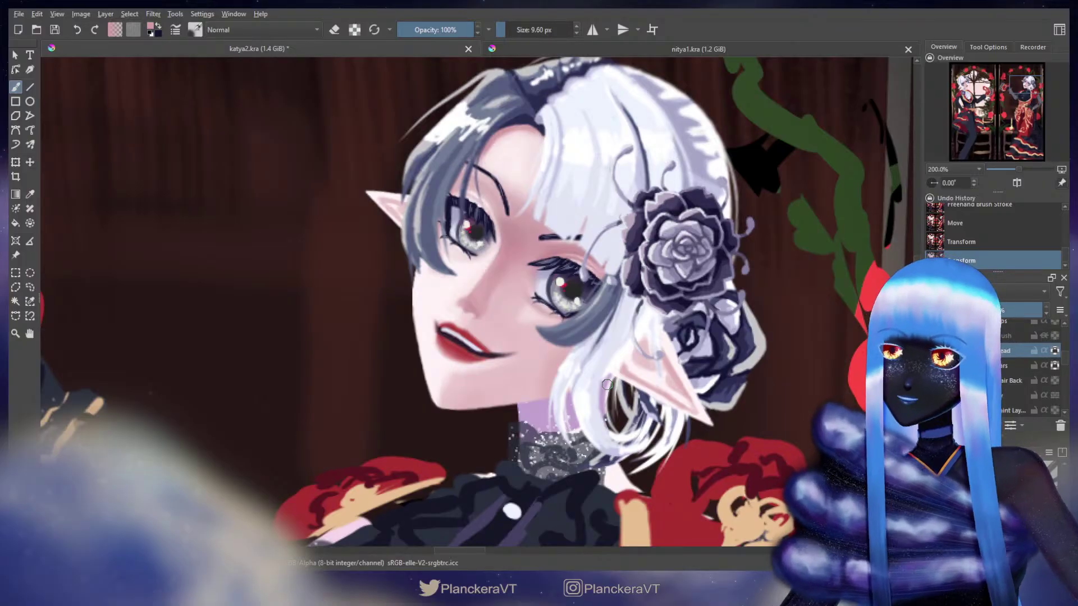
Compare both full figures before and after the mouth and jawline edits using the undo history.
scroll(607, 385, down, 3)
scroll(720, 292, down, 3)
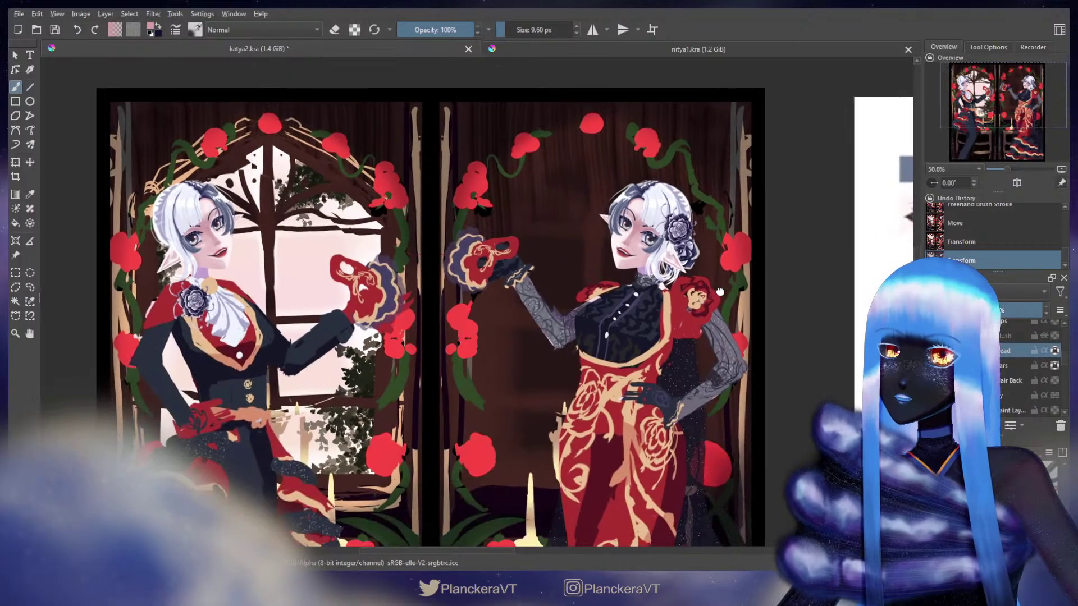
drag(721, 292, 722, 300)
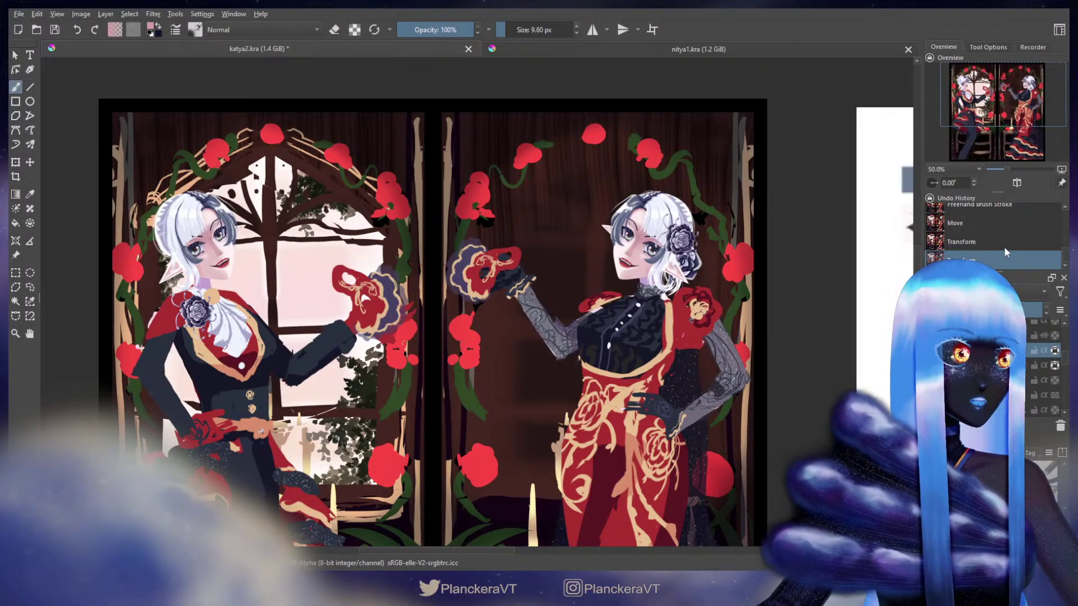
scroll(1003, 245, up, 3)
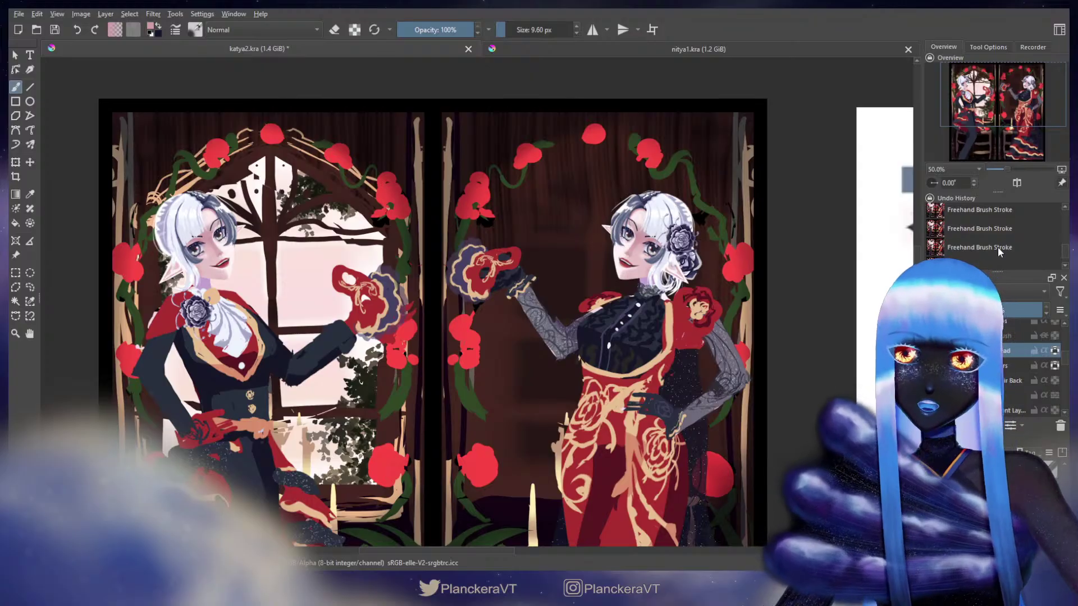
scroll(1014, 250, down, 3)
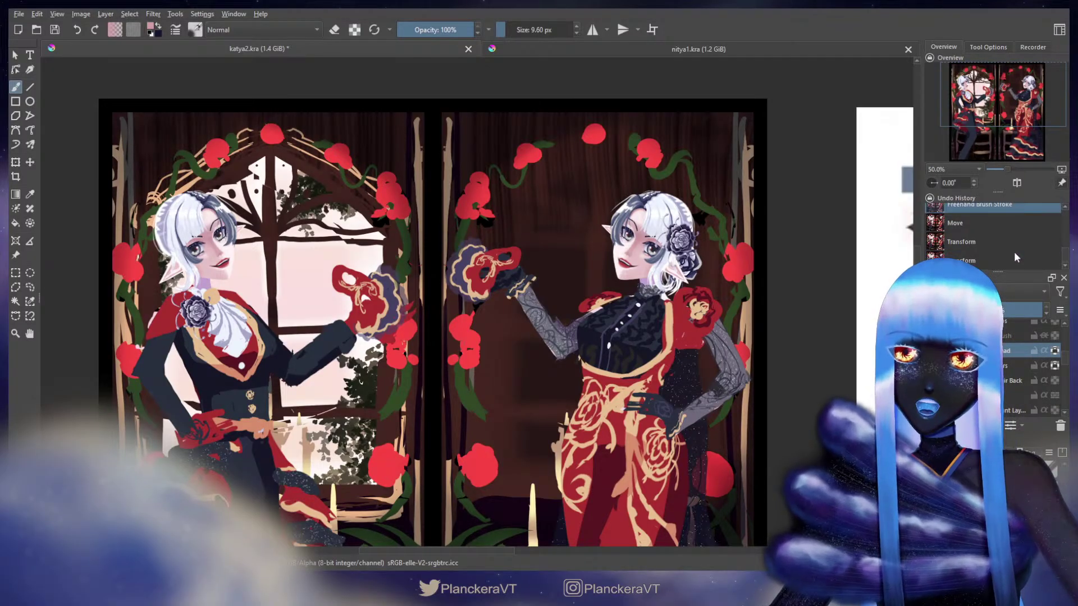
click(979, 262)
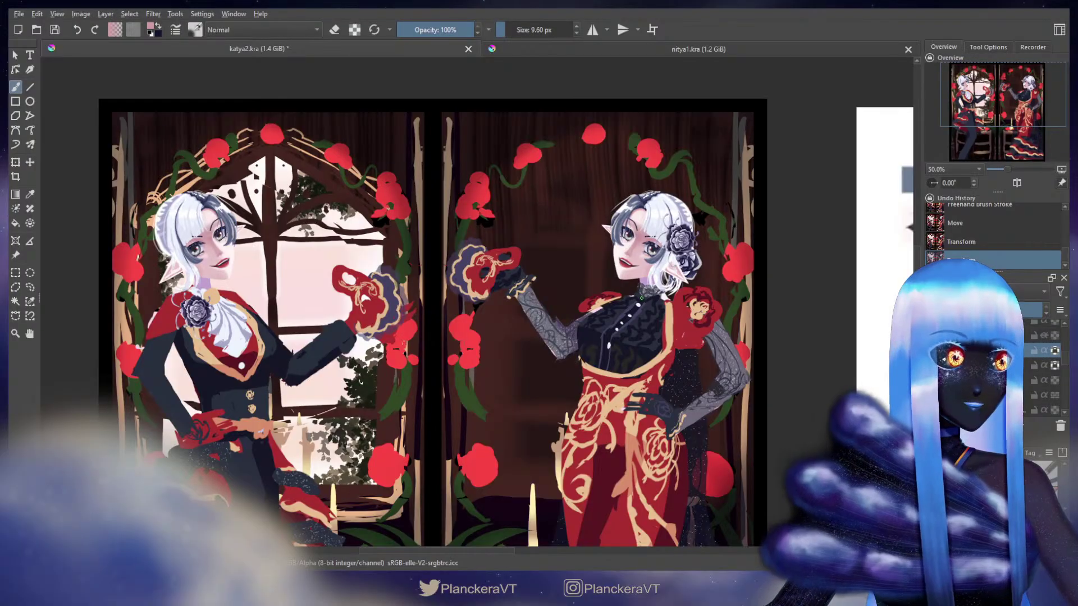
click(971, 207)
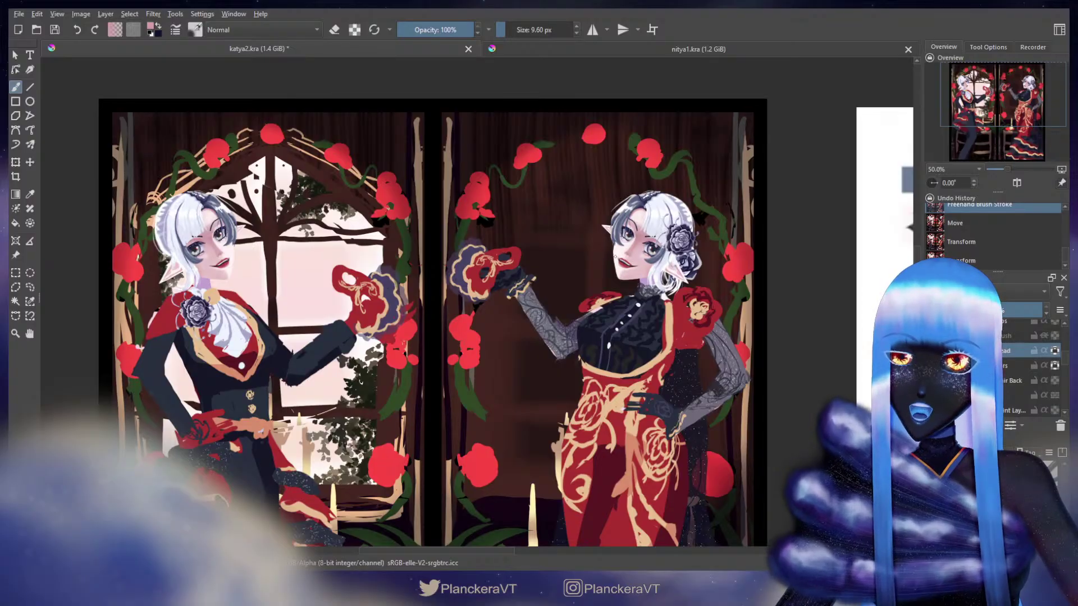
click(972, 260)
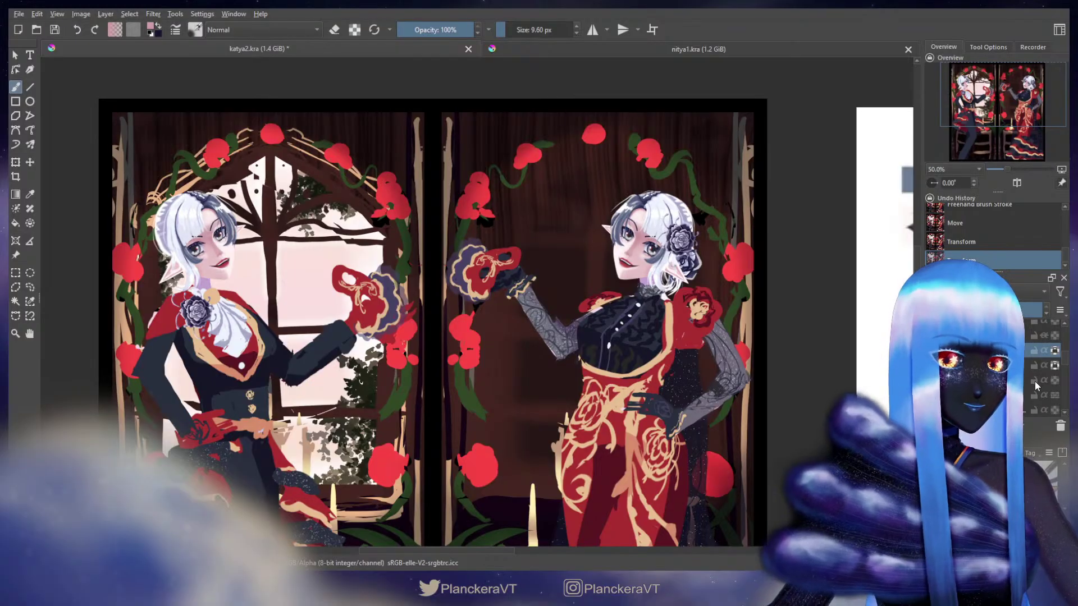
Try narrowing the woman's back hair horizontally with a transform on the Hair Back layer.
scroll(1032, 382, down, 2)
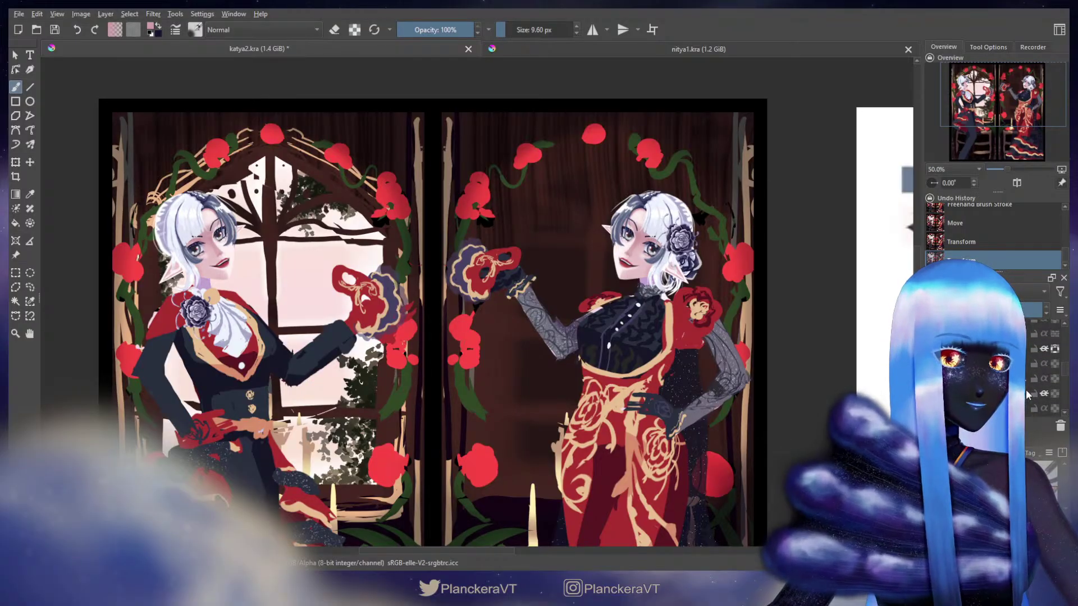
scroll(1028, 394, up, 2)
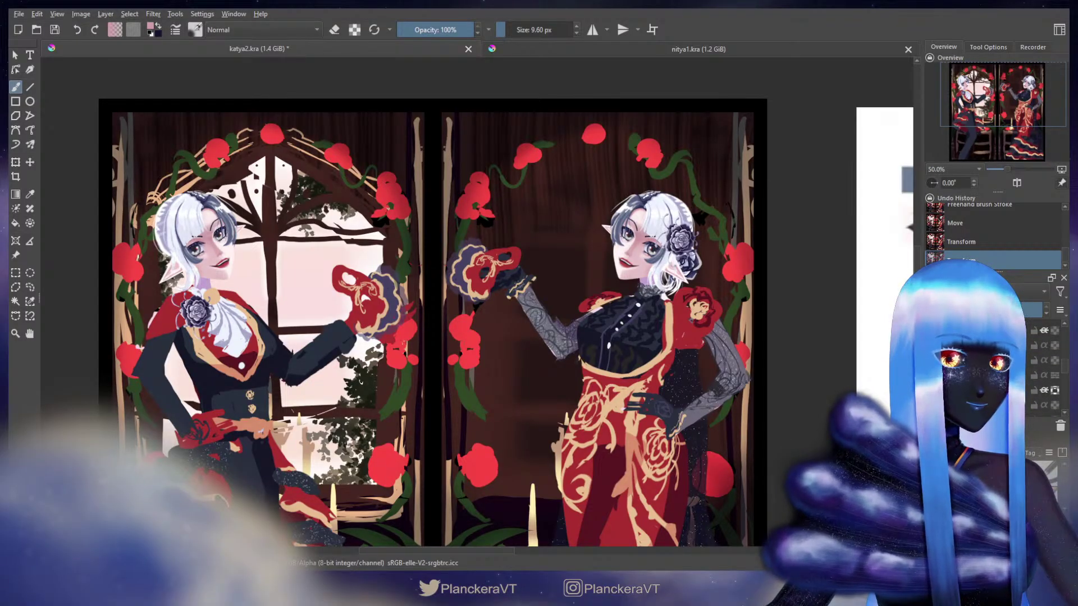
scroll(1028, 393, up, 4)
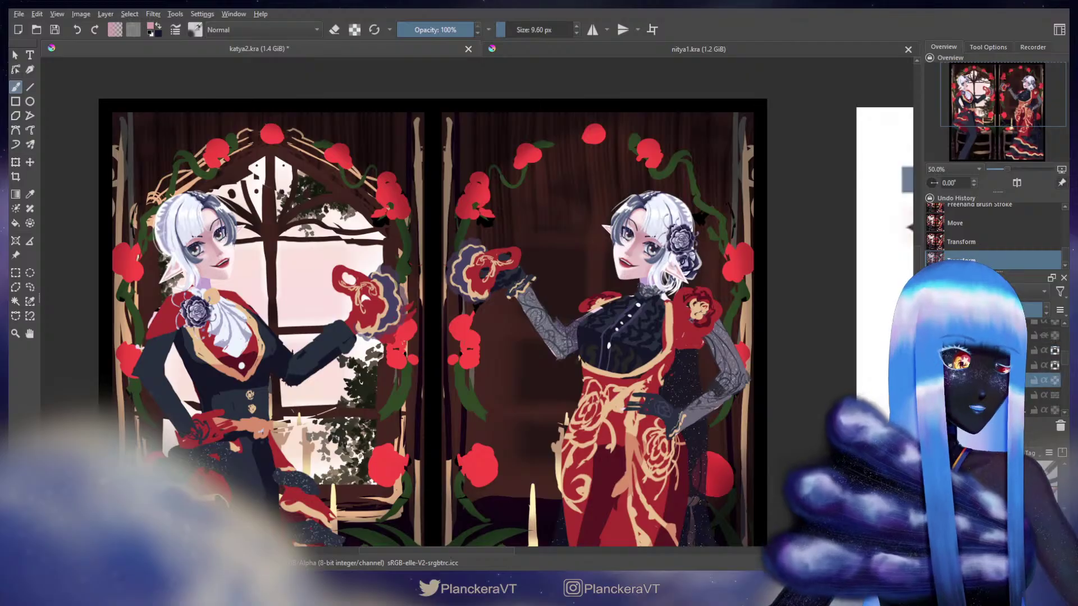
key(ctrl+t)
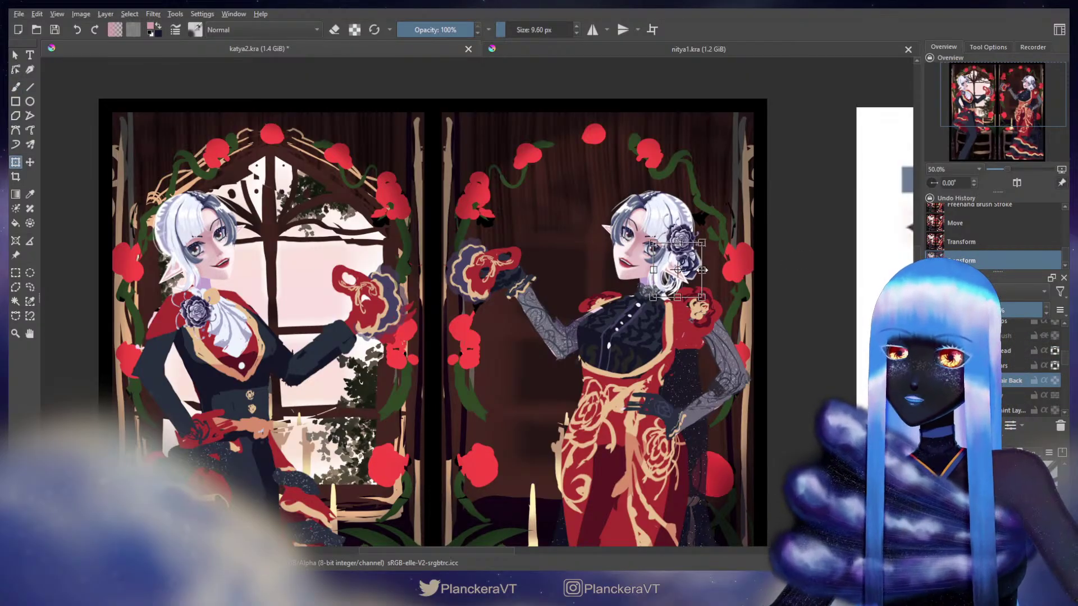
drag(703, 271, 691, 268)
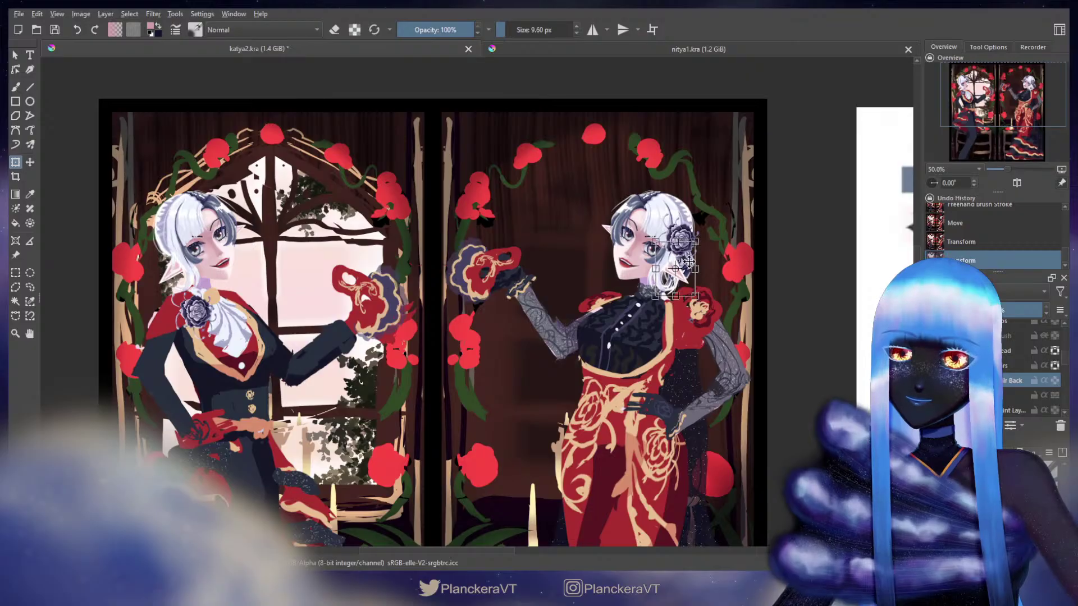
drag(695, 270, 701, 270)
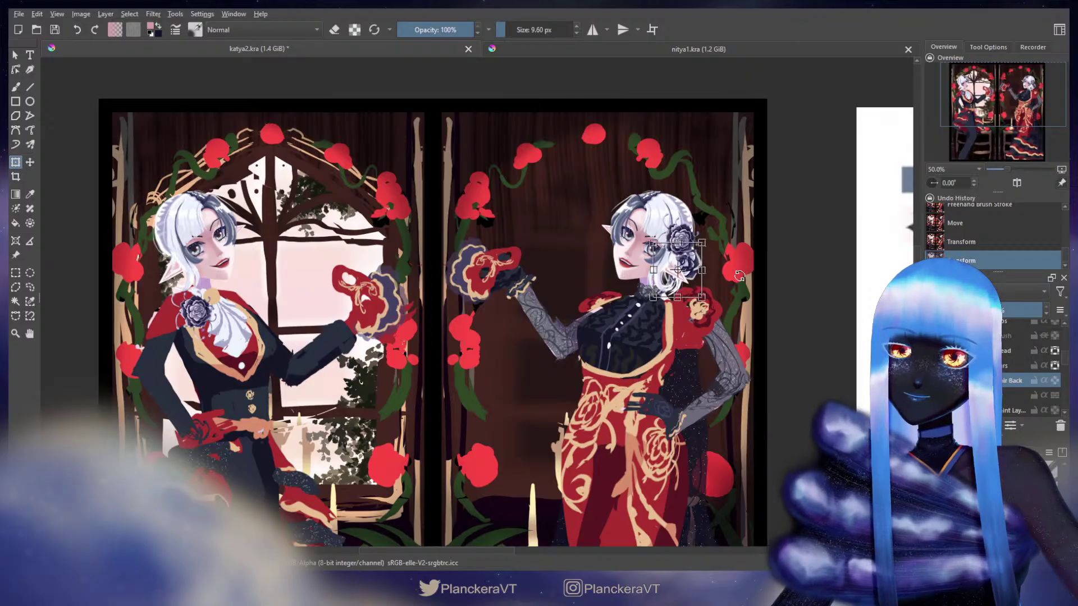
key(Return)
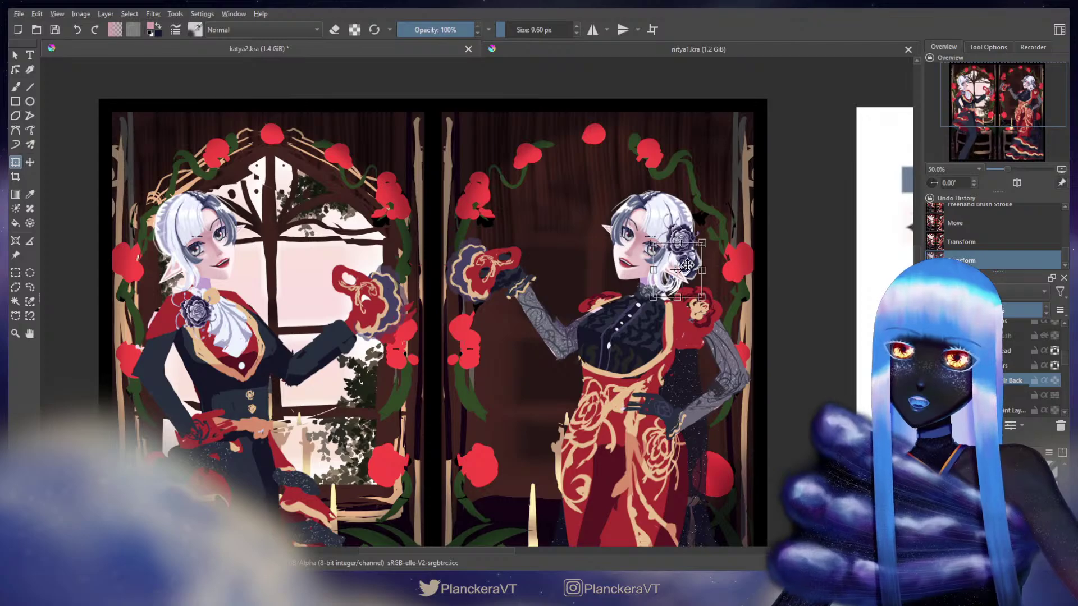
drag(701, 270, 692, 272)
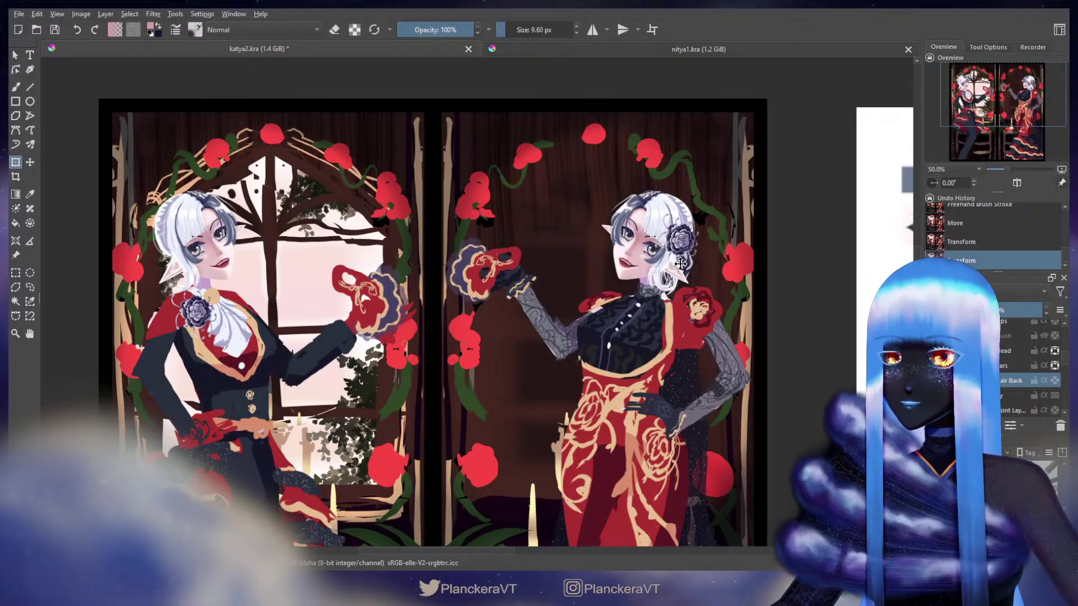
click(681, 264)
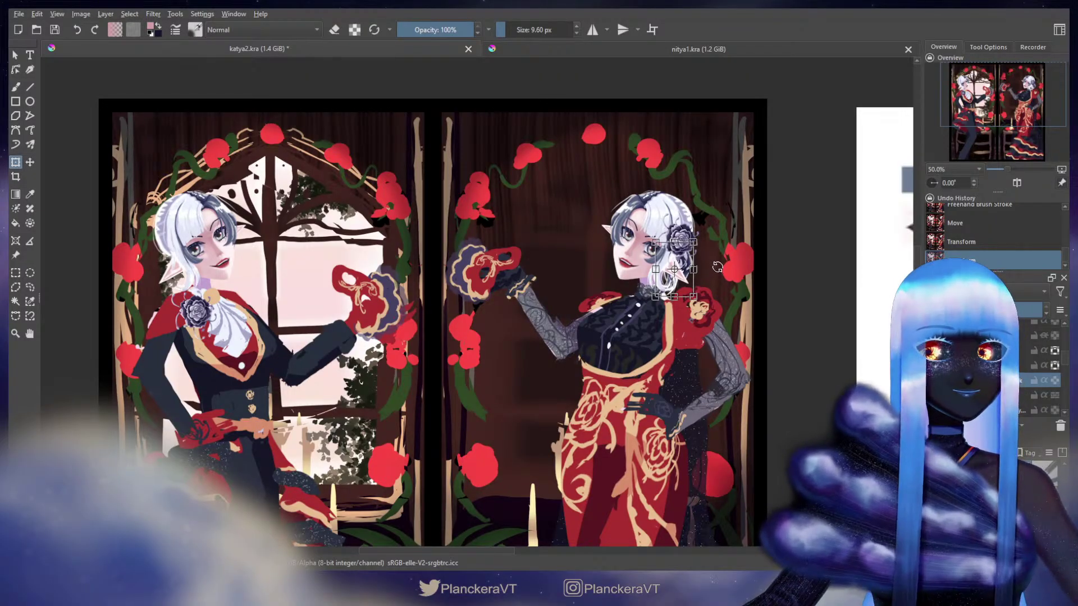
key(Return)
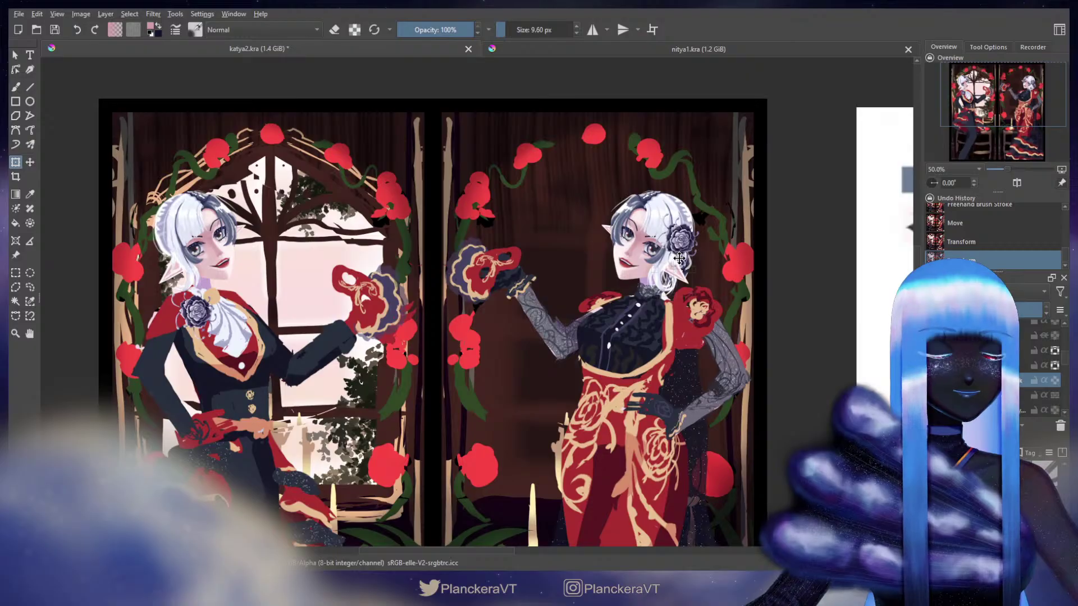
click(679, 258)
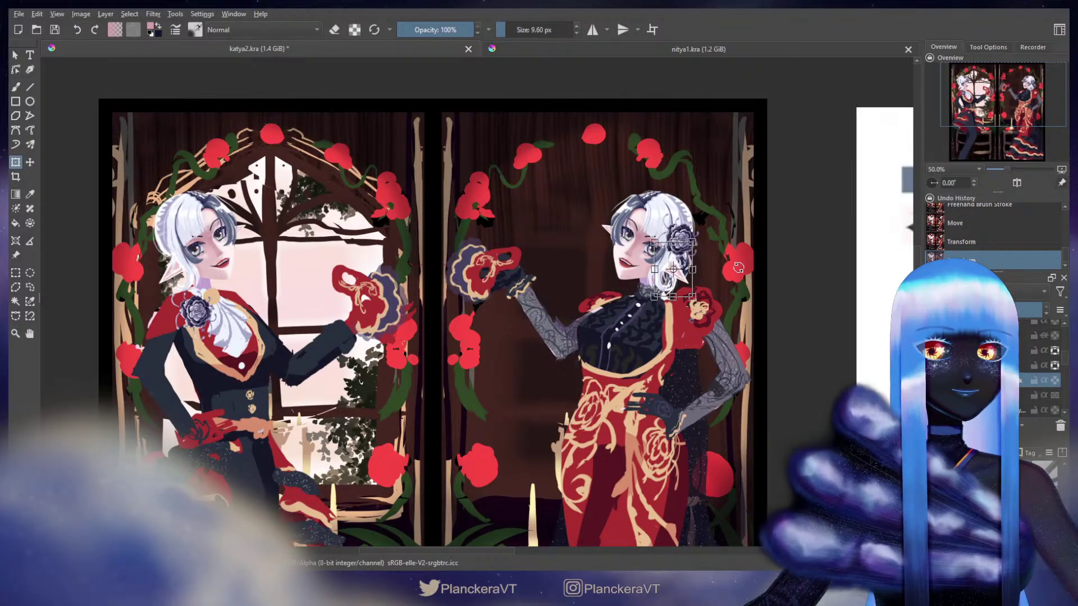
key(b)
Compare the woman with and without the back hair transform in the undo history, and revert to the state before it.
click(968, 246)
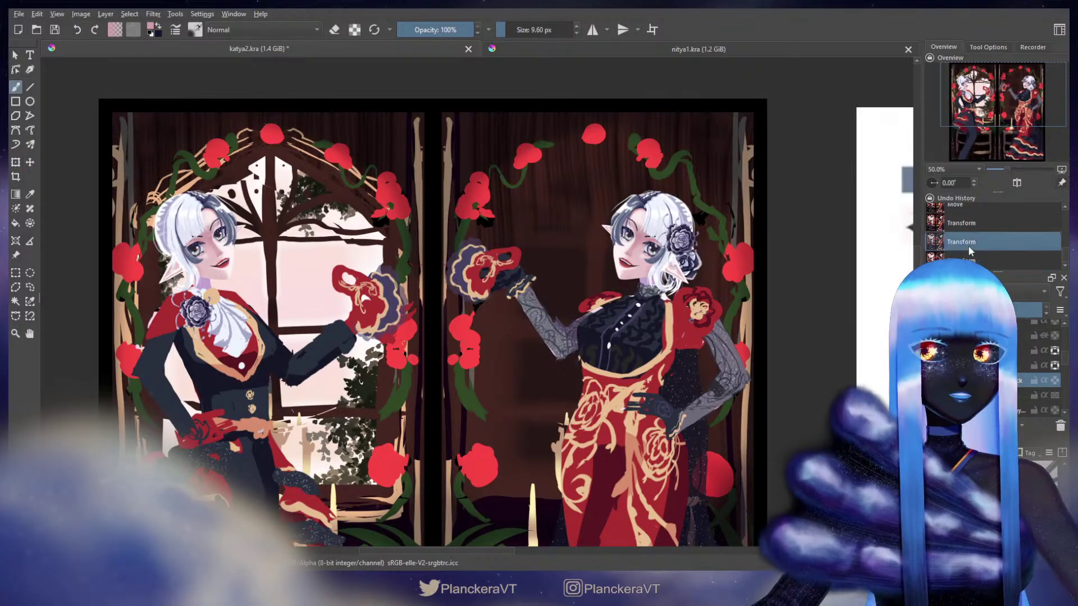
click(967, 260)
click(967, 244)
click(968, 259)
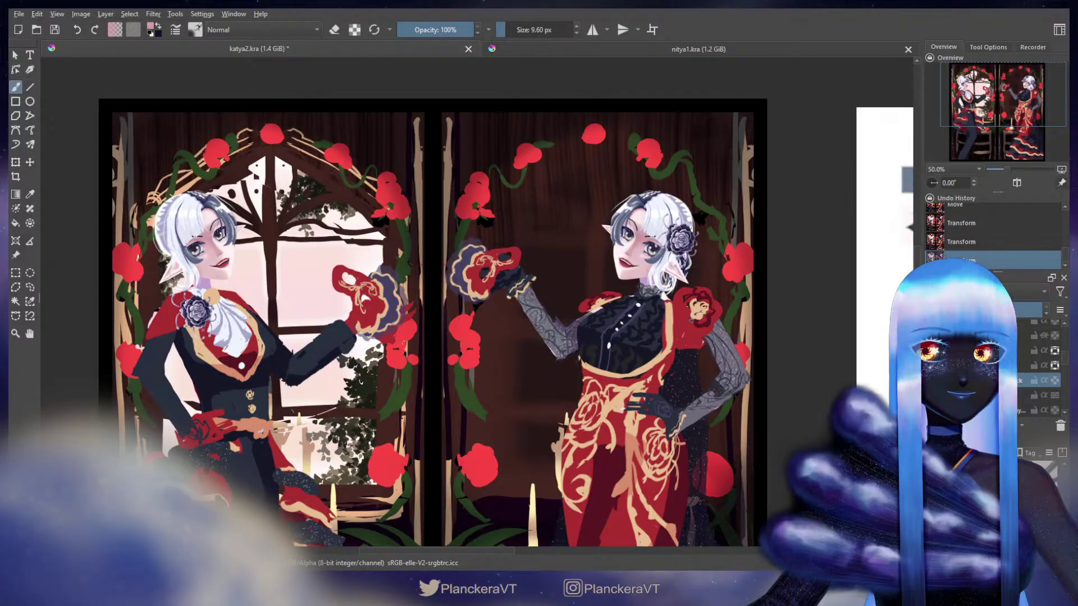
click(965, 244)
click(965, 260)
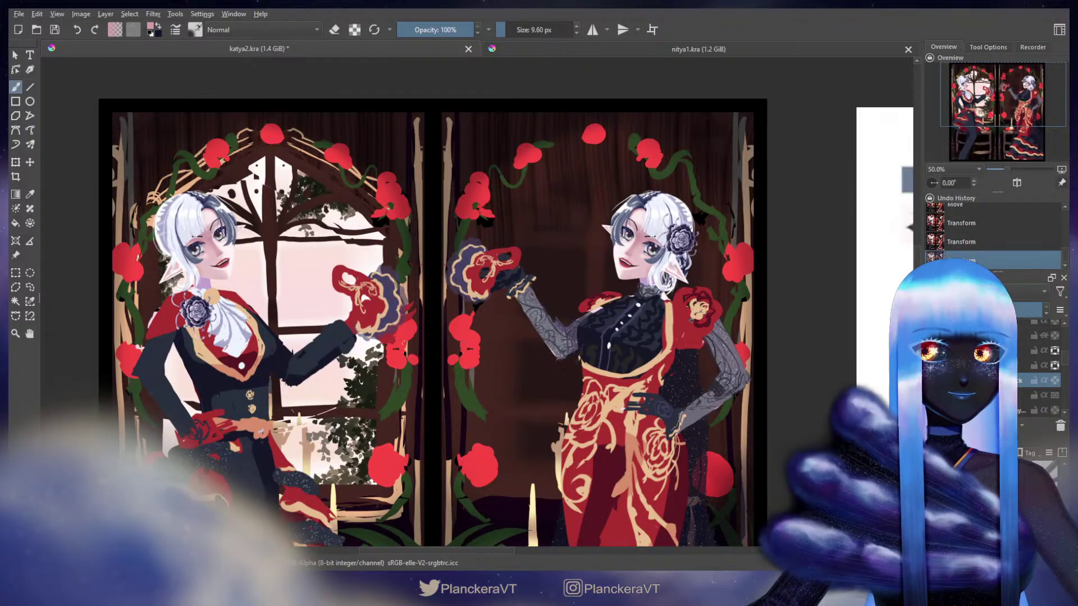
click(966, 245)
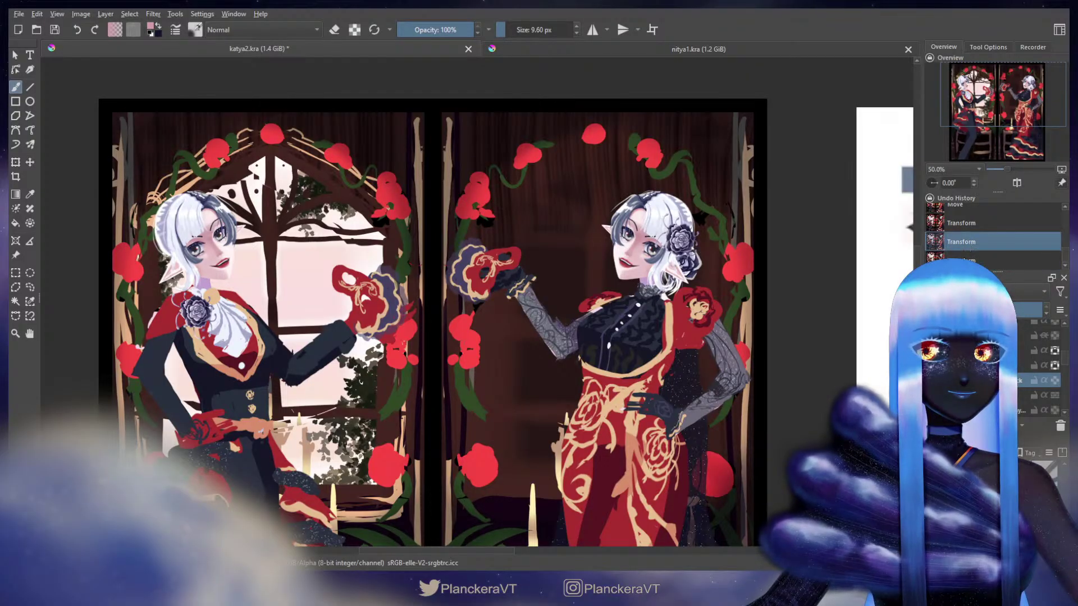
click(967, 260)
click(967, 244)
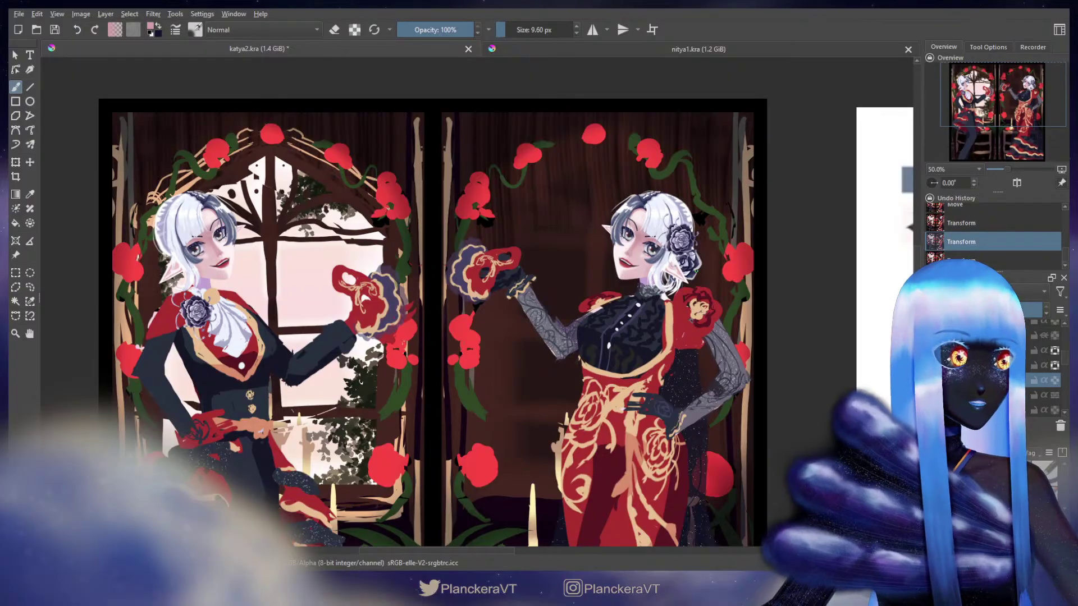
Find the suited character's arm layer and turn off its alpha lock.
scroll(389, 285, up, 3)
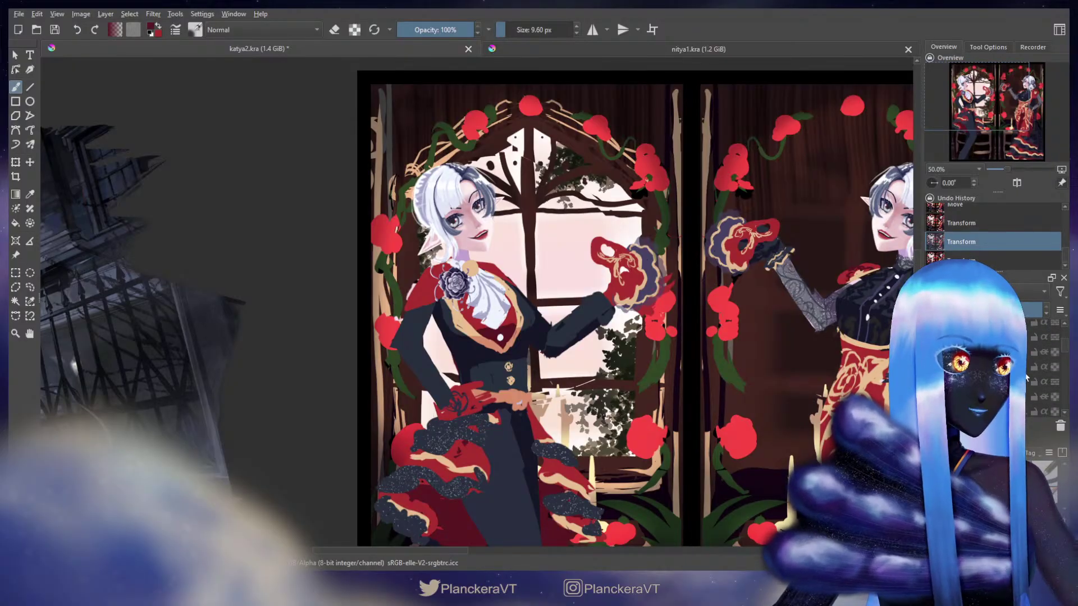
scroll(1033, 377, up, 1)
scroll(1027, 378, up, 1)
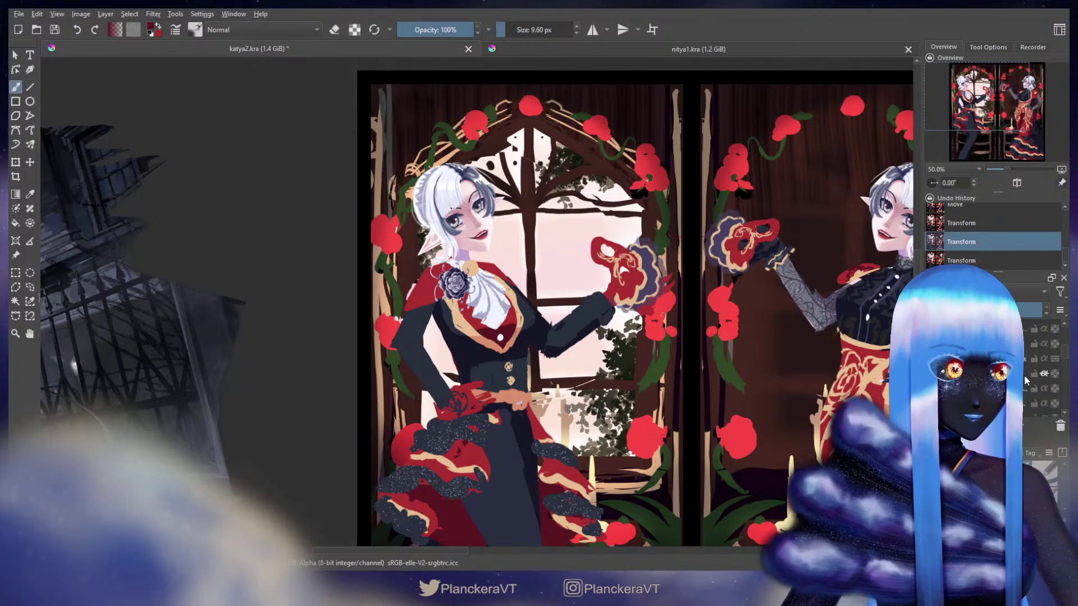
scroll(1035, 376, up, 1)
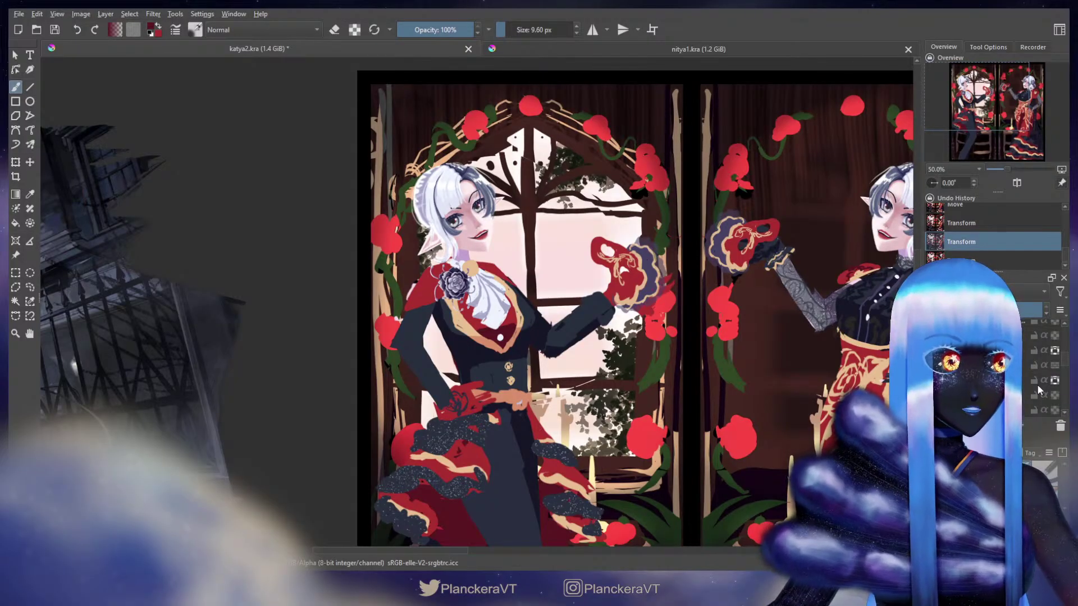
scroll(1038, 376, up, 1)
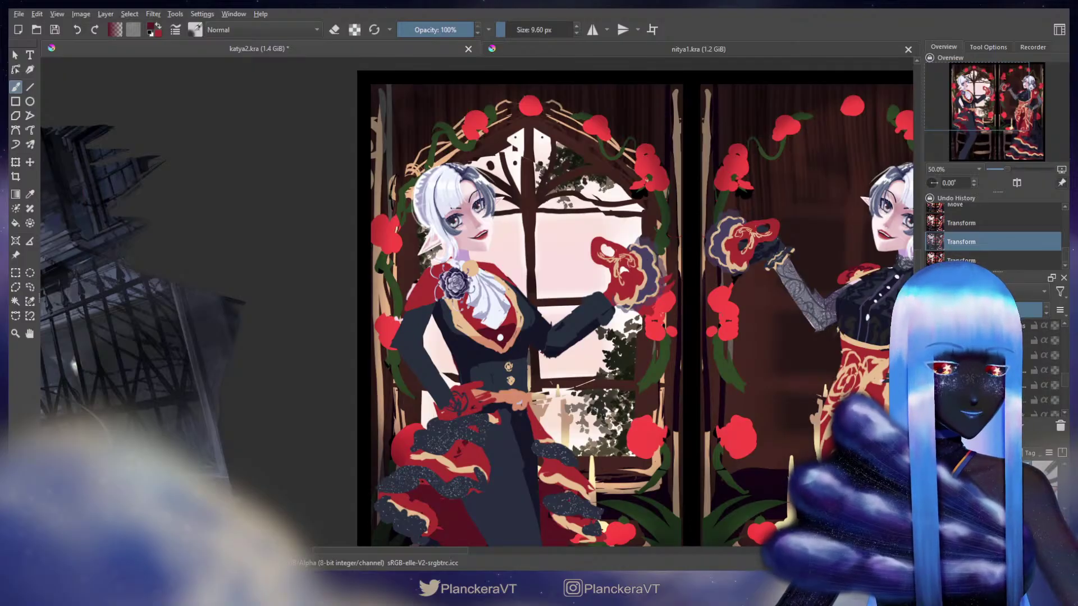
scroll(1046, 381, up, 1)
scroll(1044, 373, up, 1)
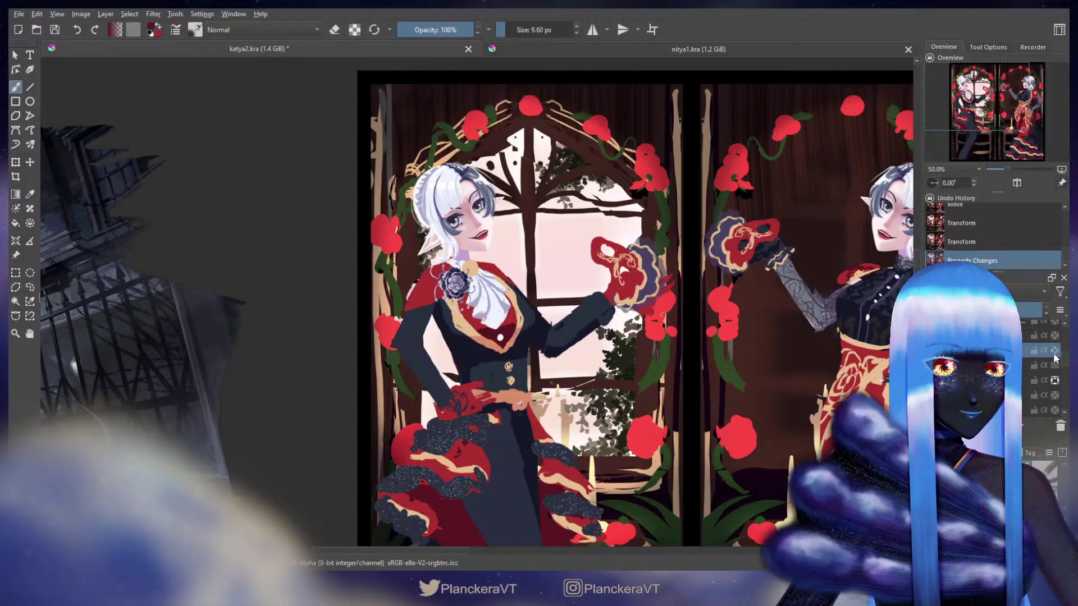
click(1037, 364)
Erase stray paint around the suited character's gloved hand on the hip with an eraser of about 37 px.
drag(613, 413, 775, 359)
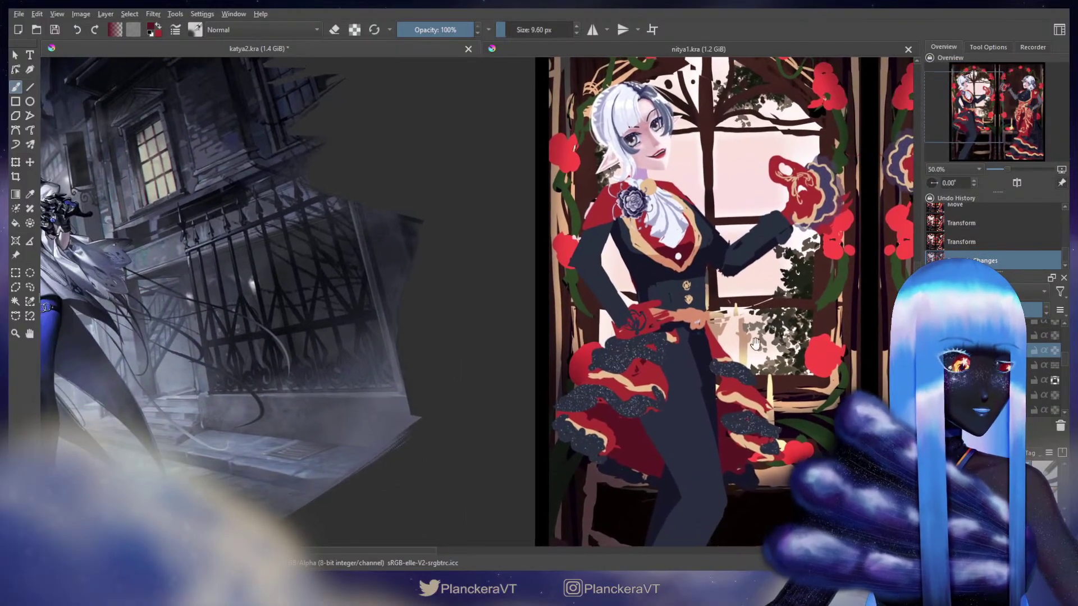
scroll(707, 337, up, 2)
drag(705, 325, 728, 370)
key(e)
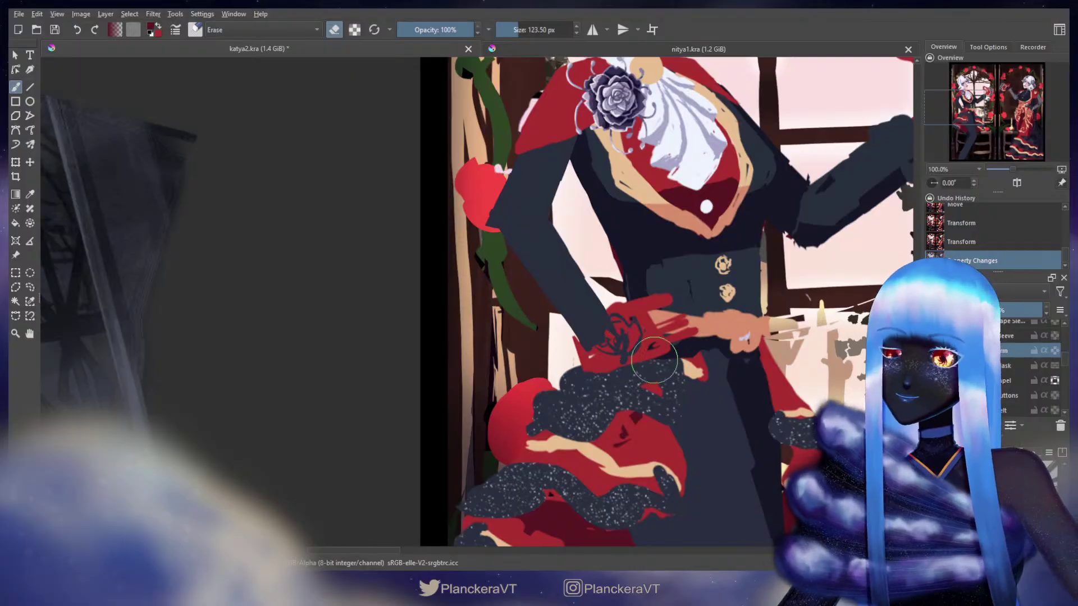
key(bracketleft)
key(bracketleft)
key(bracketleft)
key(bracketleft)
key(bracketleft)
mouse_move(625, 361)
mouse_down()
mouse_move(592, 411)
mouse_move(601, 403)
mouse_move(639, 418)
mouse_move(578, 419)
mouse_up()
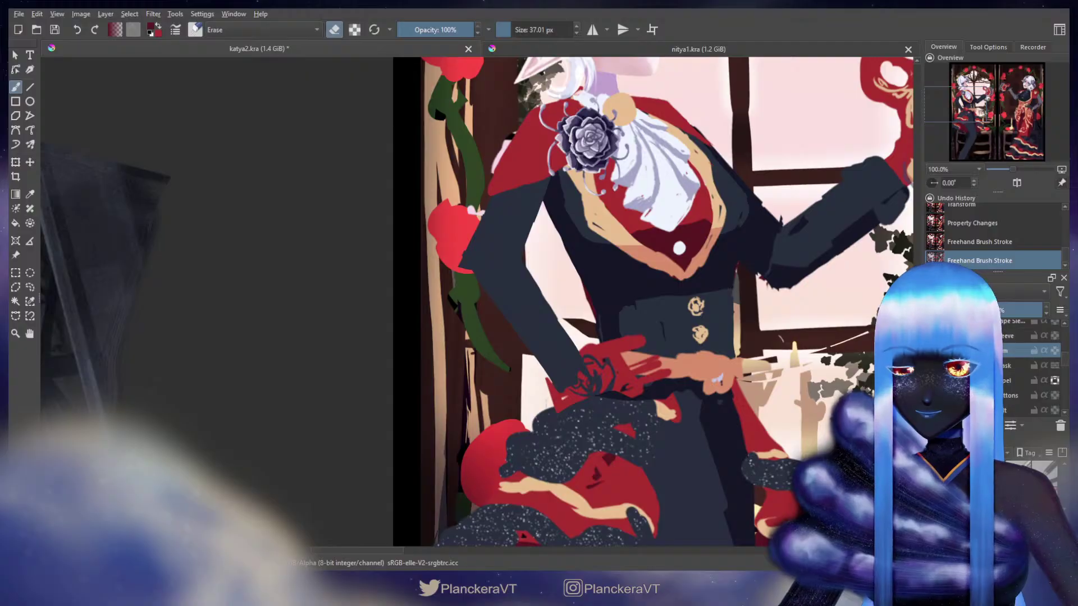
Trim the lower edge of the gloved hand above the ruffle with a 32.63 px eraser.
key(e)
key(e)
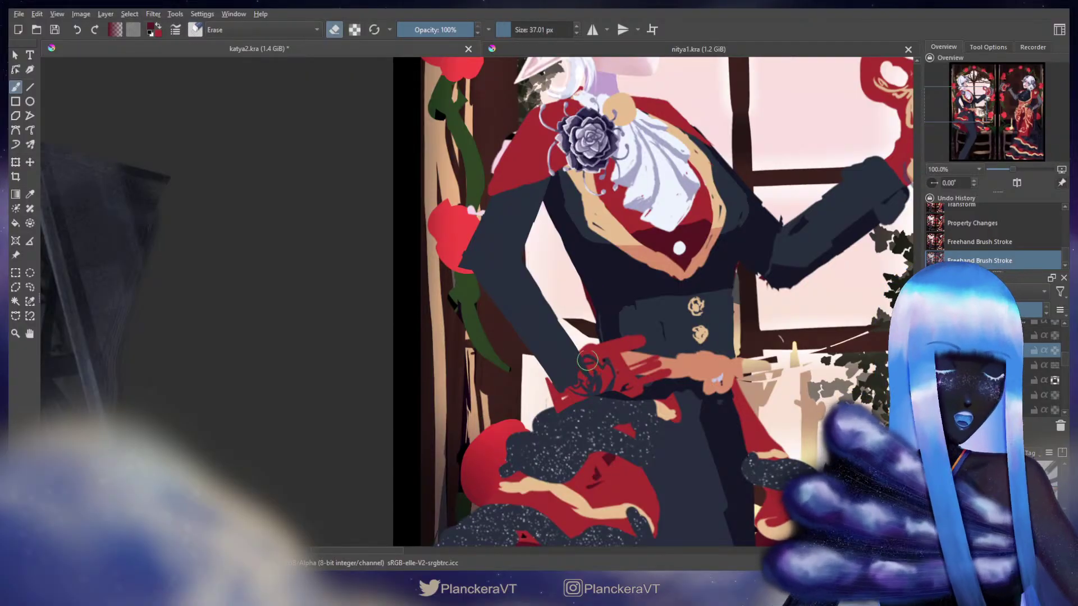
key(bracketleft)
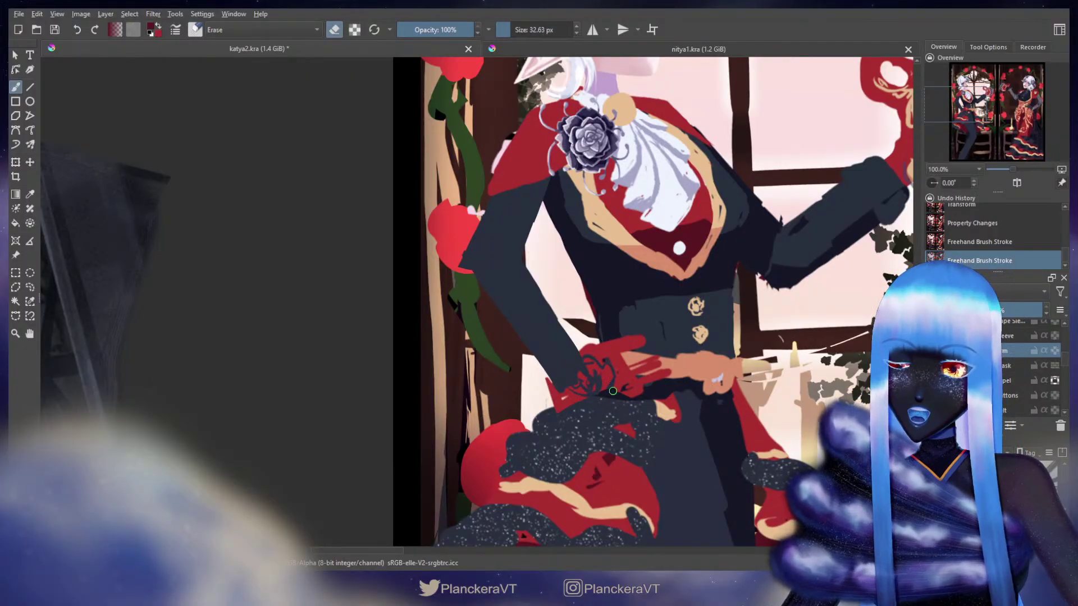
drag(601, 395, 631, 397)
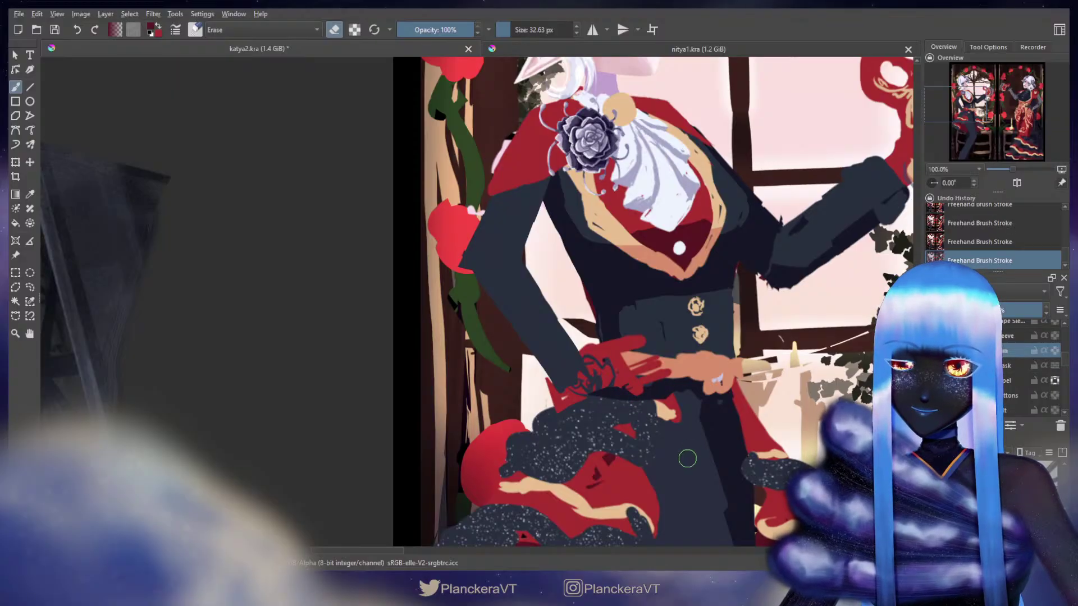
Try a 33.86 px brush on the gloved hand and undo the last stroke.
key(e)
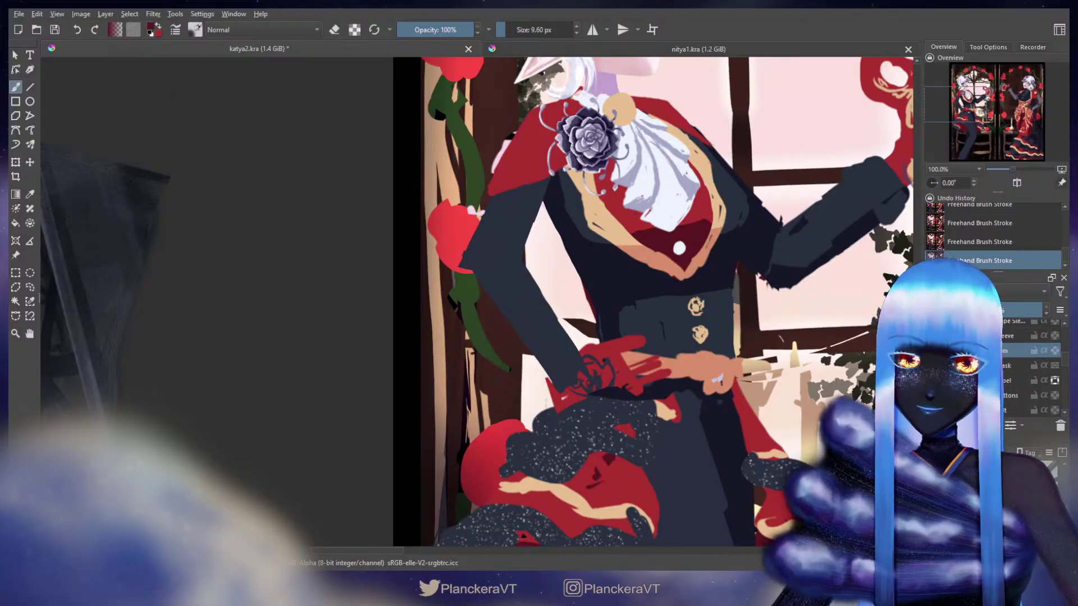
key(bracketright)
key(bracketright)
key(bracketright)
key(bracketright)
key(bracketright)
key(bracketright)
key(bracketright)
key(bracketright)
key(bracketright)
key(bracketright)
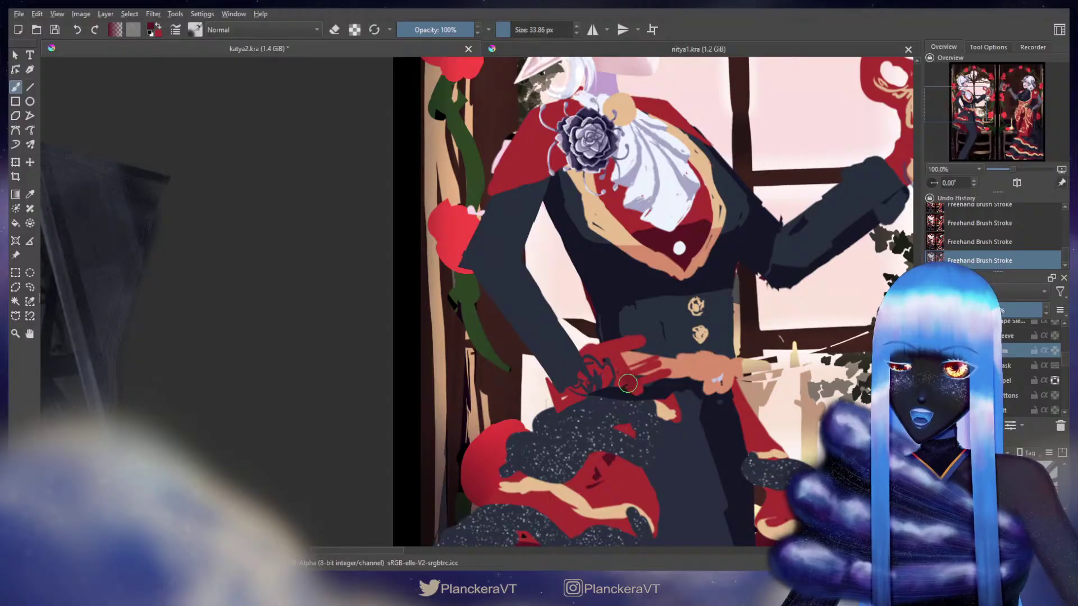
key(ctrl+z)
Return to the previous brush preset, enlarge it to 27.72 px and touch up the gloved hand in red.
key(slash)
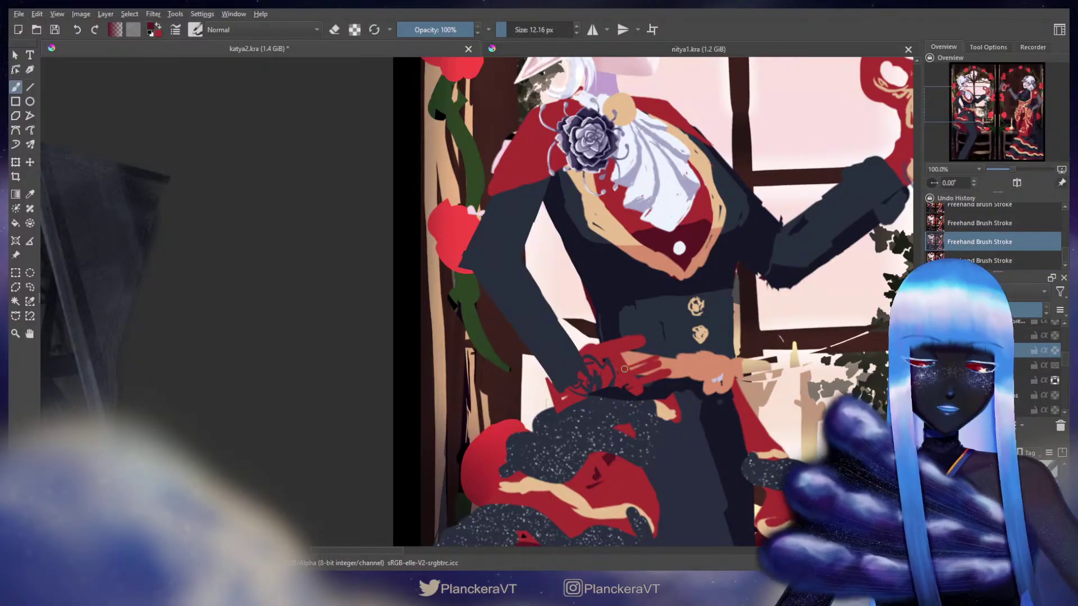
key(bracketright)
key(bracketright)
key(bracketright)
key(bracketright)
key(bracketright)
key(bracketright)
key(ctrl+shift+z)
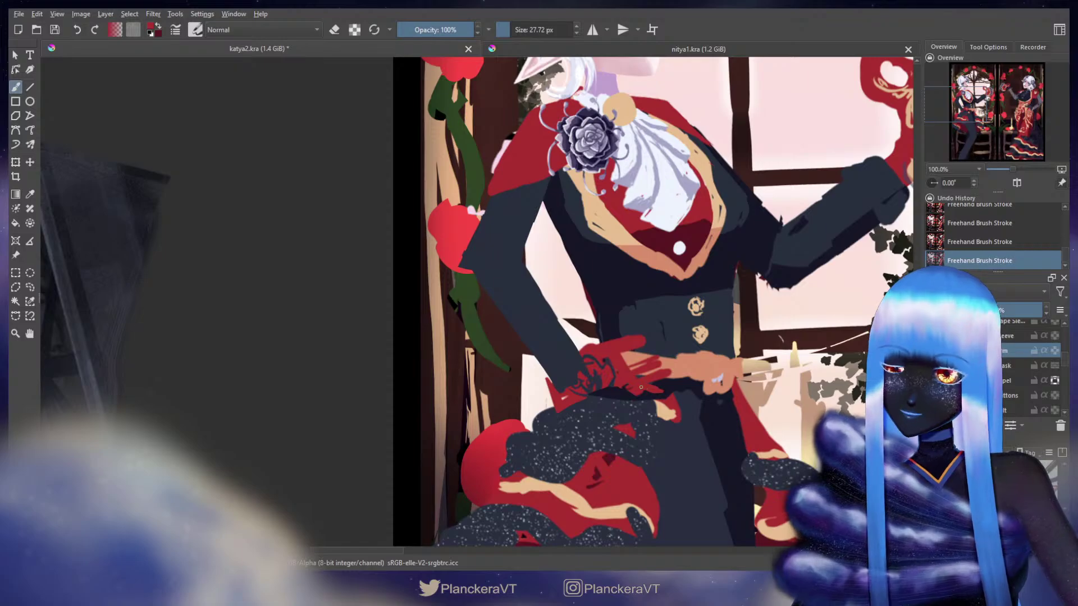
Erase the glove's long fingers over the belt and cover its dark sketch lines with red.
key(e)
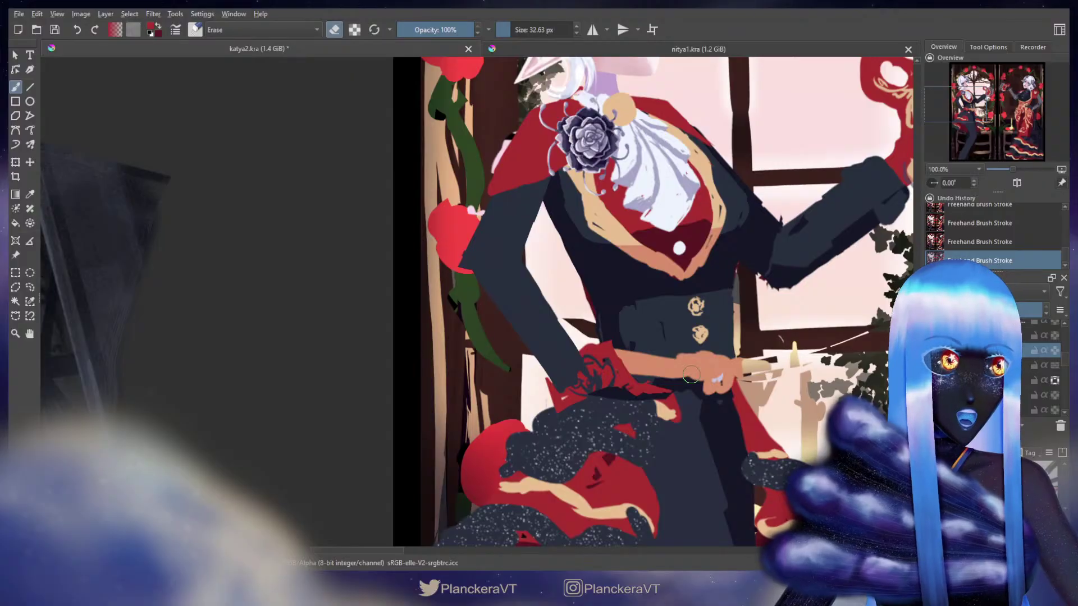
key(e)
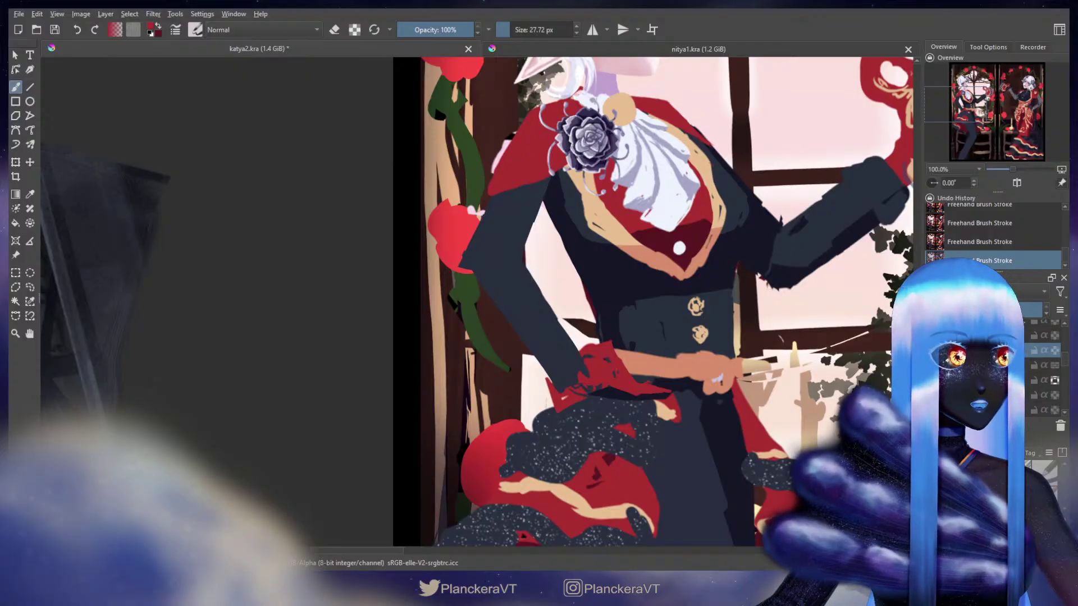
key(e)
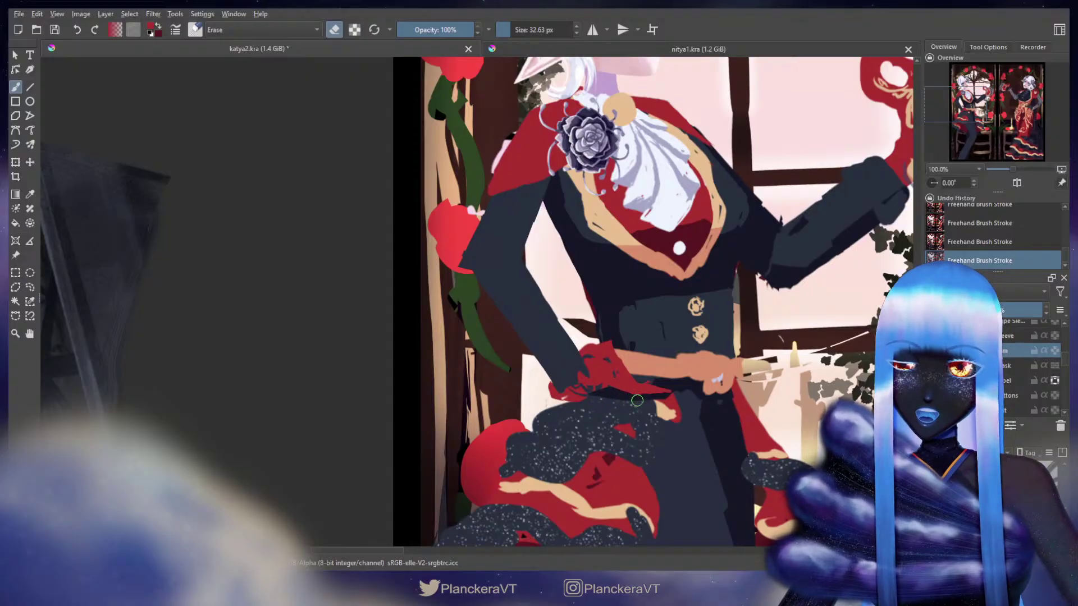
key(e)
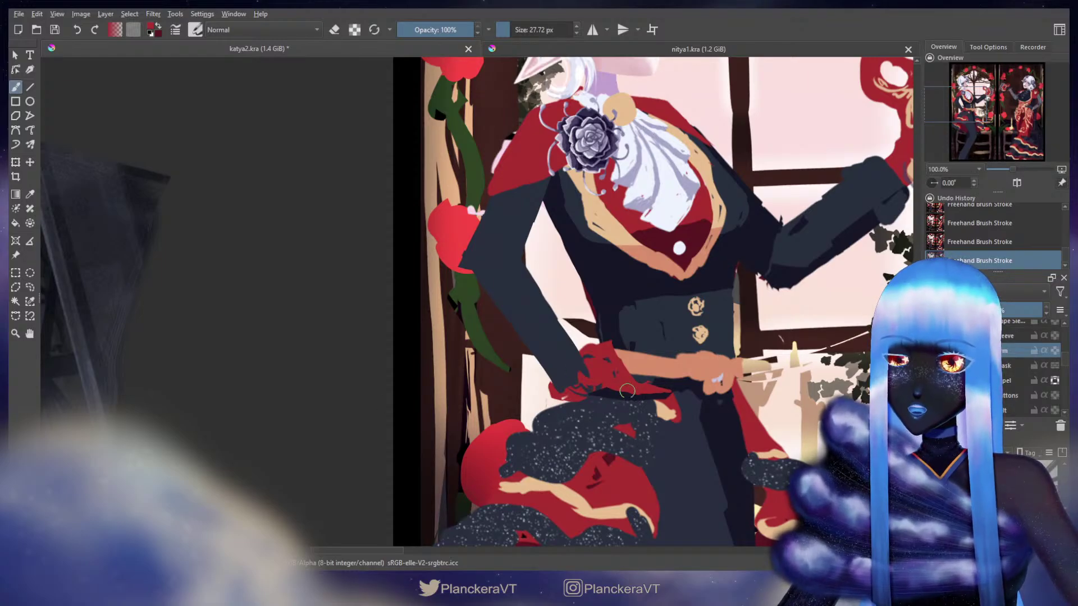
Refine the underside of the glove with the eraser reduced to 24.04 px.
key(e)
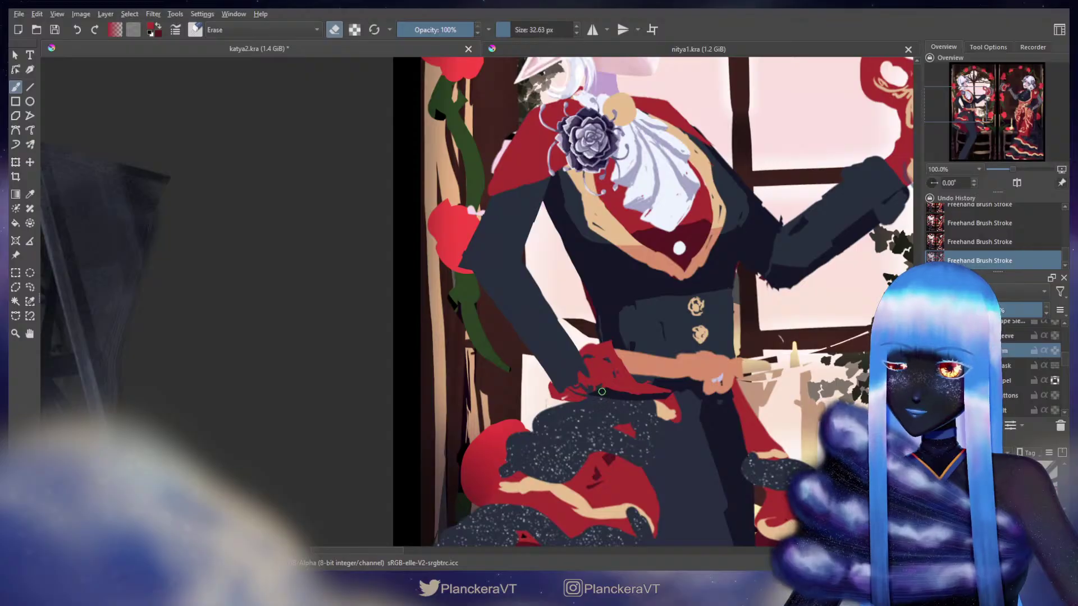
key(bracketleft)
key(bracketleft)
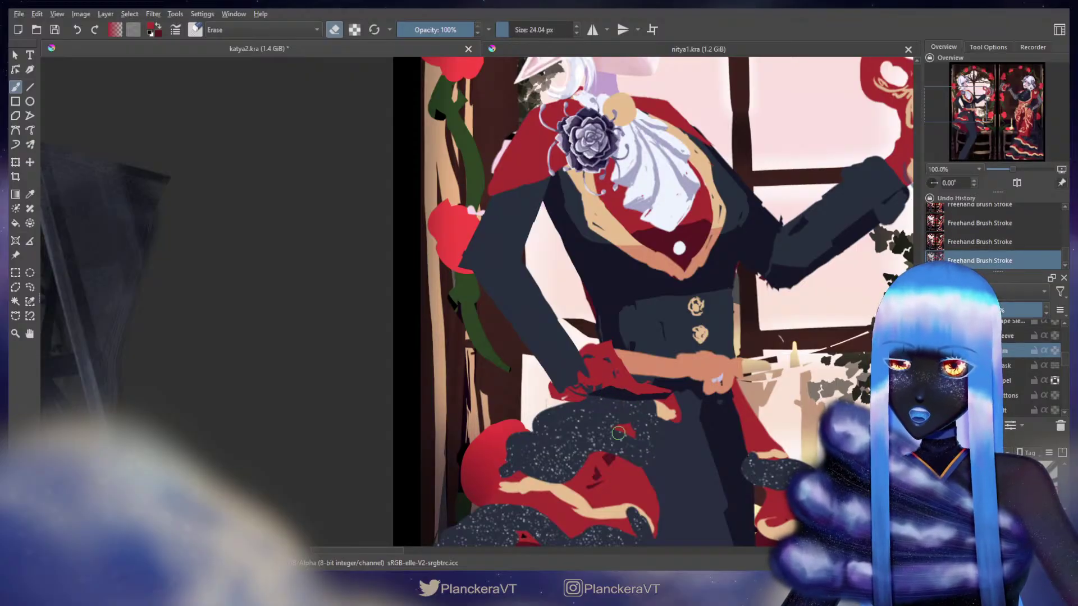
key(e)
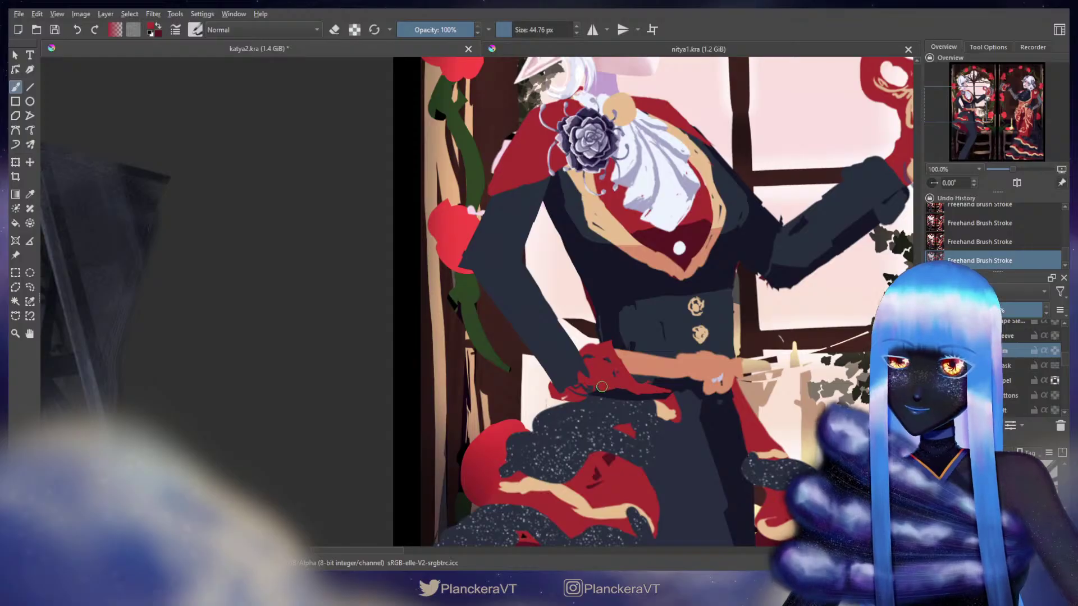
Fill the glove with solid red using a 44.76 px brush and erase the stray points along its wrist and upper edge.
key(bracketright)
key(bracketright)
key(bracketright)
mouse_move(611, 385)
mouse_down()
mouse_move(577, 396)
mouse_move(616, 386)
mouse_move(597, 392)
mouse_move(607, 401)
mouse_move(626, 317)
mouse_move(619, 396)
mouse_move(629, 397)
mouse_move(571, 371)
mouse_move(572, 403)
mouse_up()
key(e)
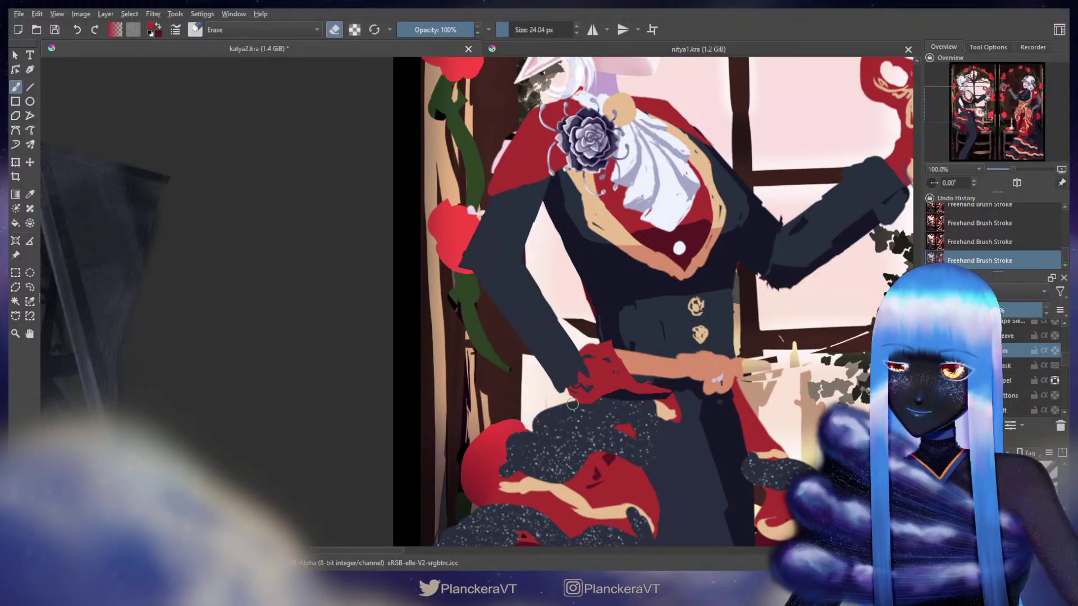
drag(579, 352, 614, 344)
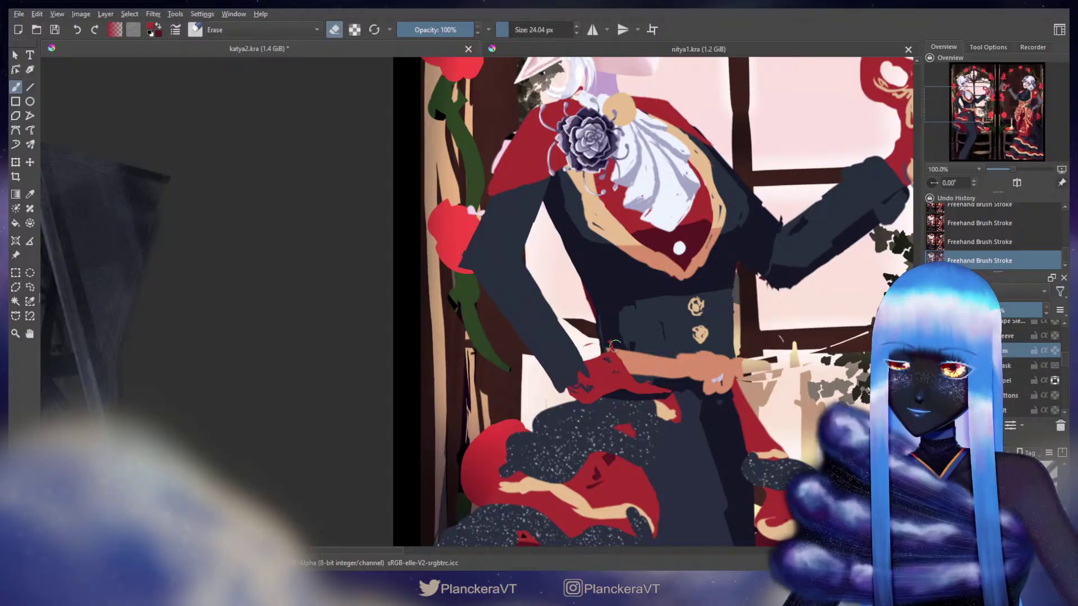
key(e)
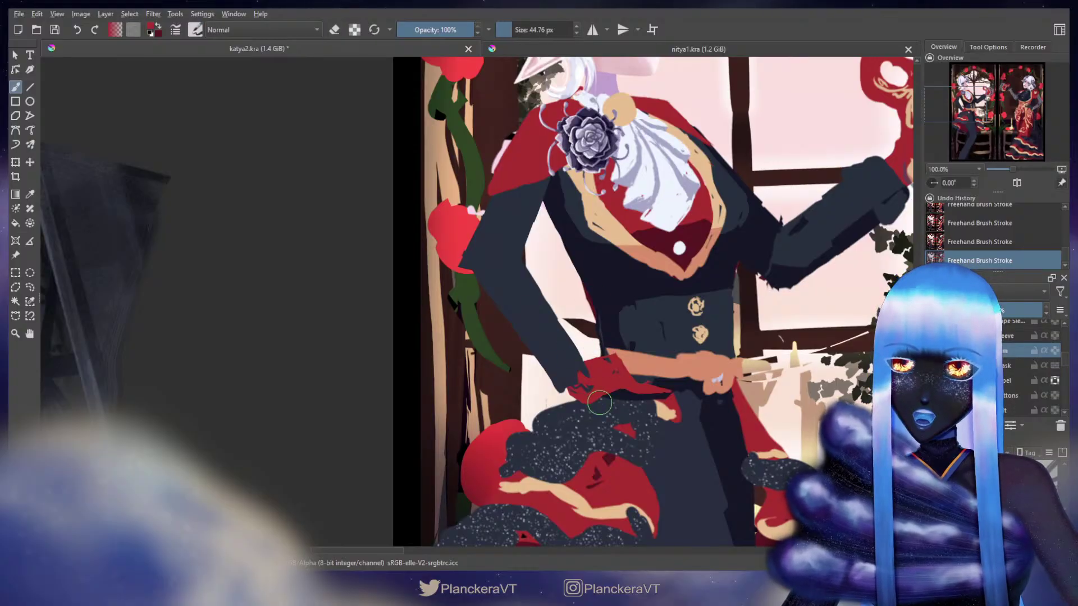
Select the glove's fingertips with a freehand outline, nudge them slightly upward and clear the selection.
mouse_move(628, 354)
mouse_down()
mouse_move(544, 430)
mouse_move(554, 449)
mouse_move(544, 466)
mouse_move(550, 449)
mouse_up()
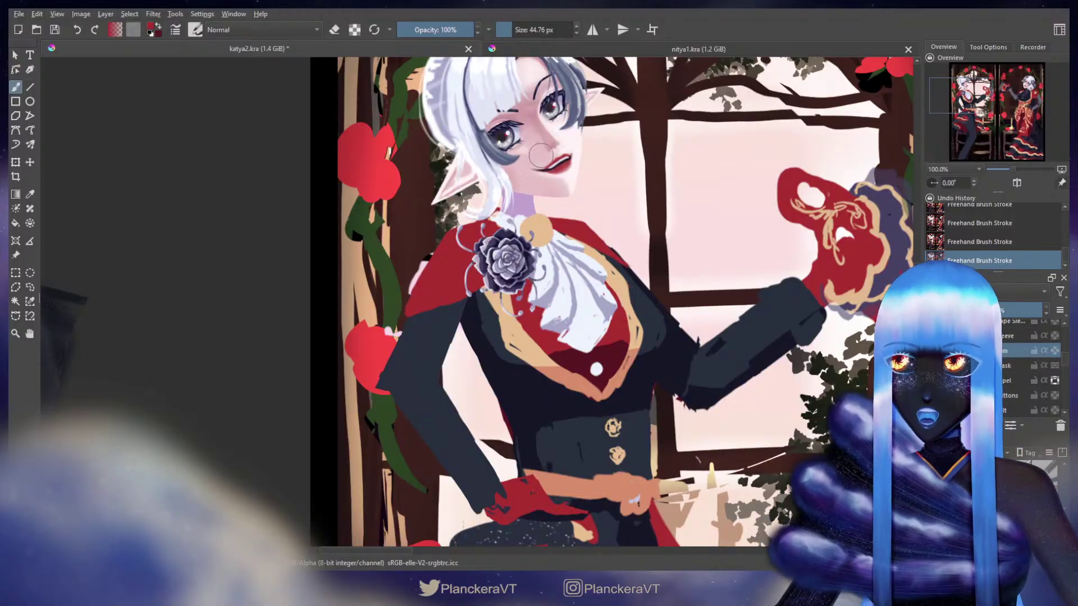
drag(530, 446, 577, 316)
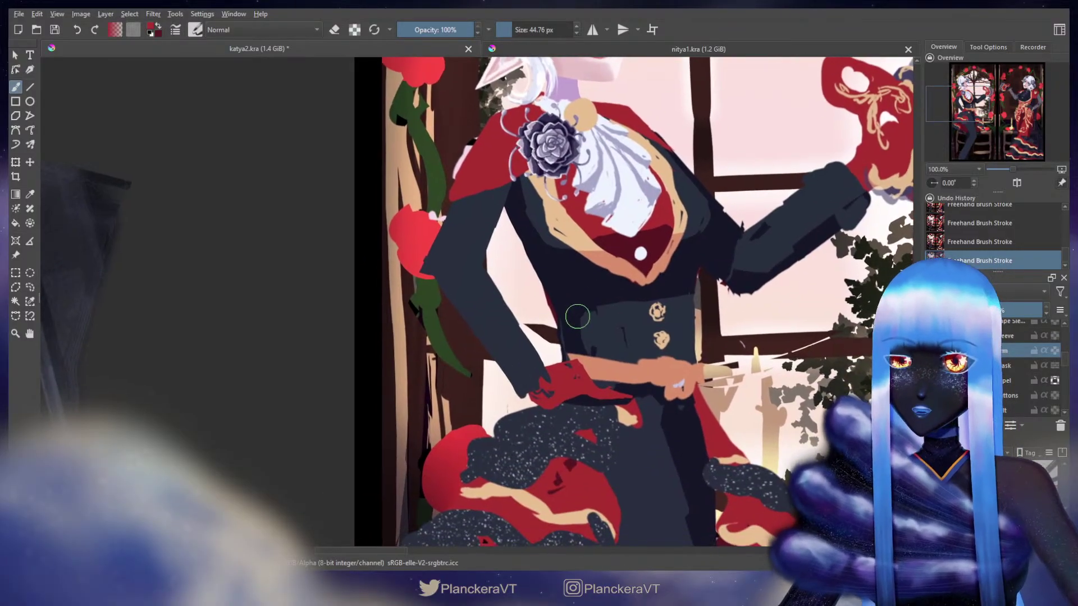
click(30, 286)
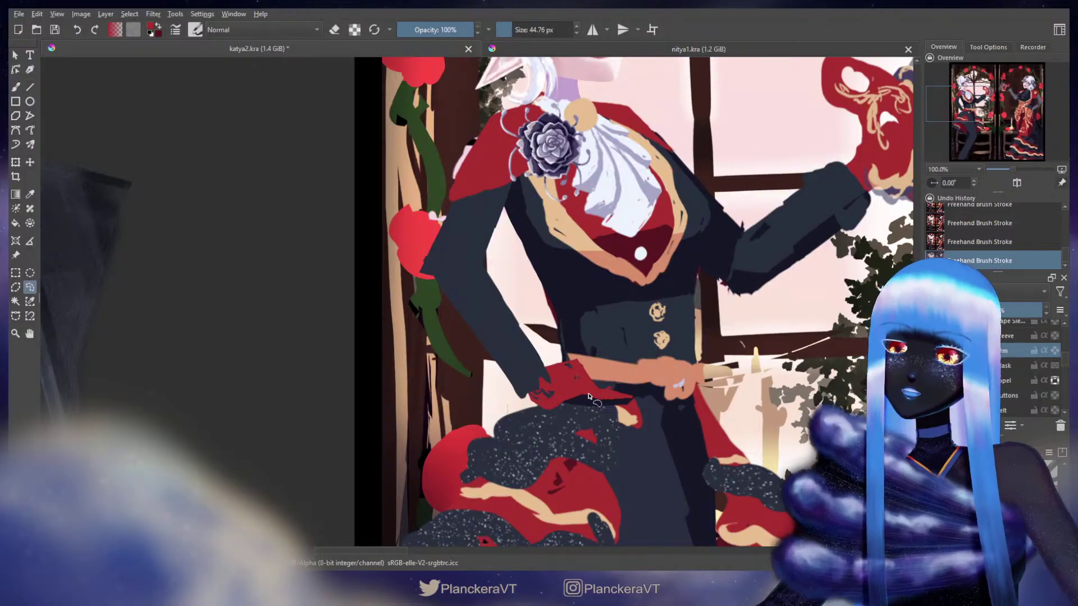
drag(599, 403, 617, 393)
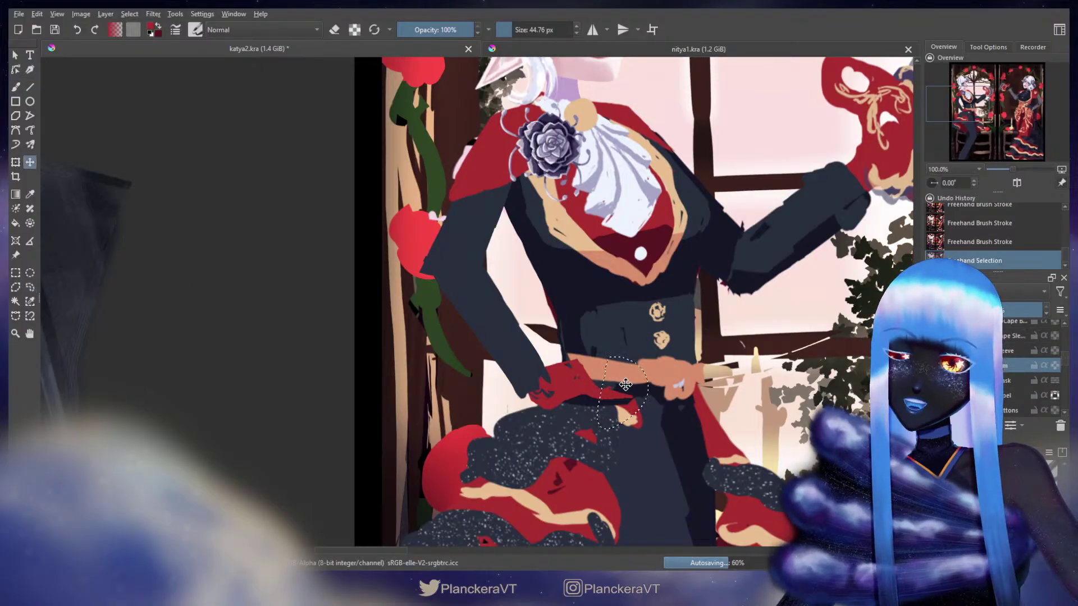
key(t)
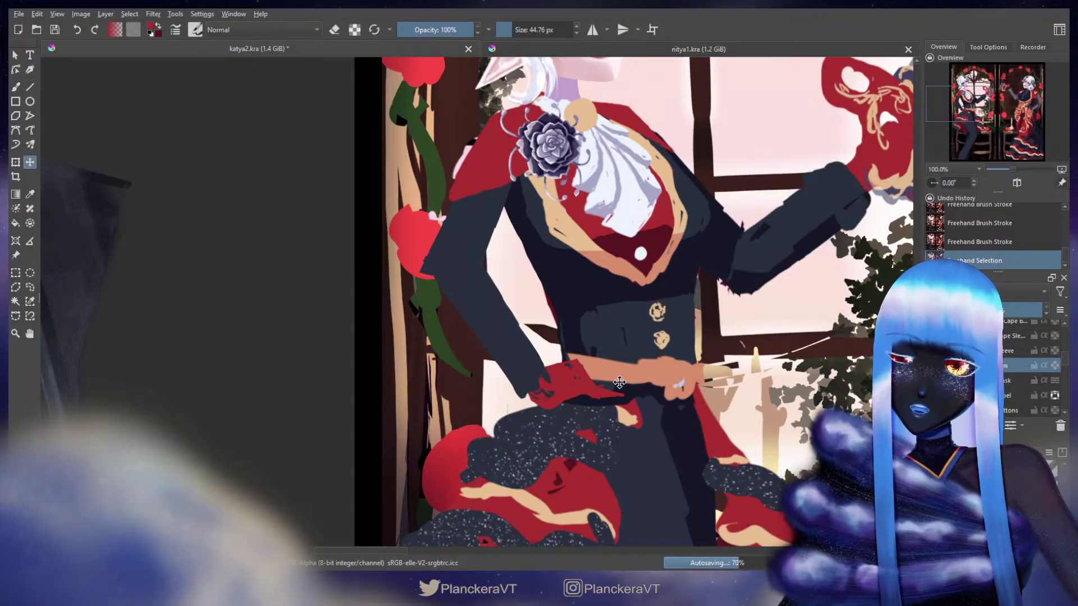
drag(619, 382, 621, 379)
key(b)
key(ctrl+shift+a)
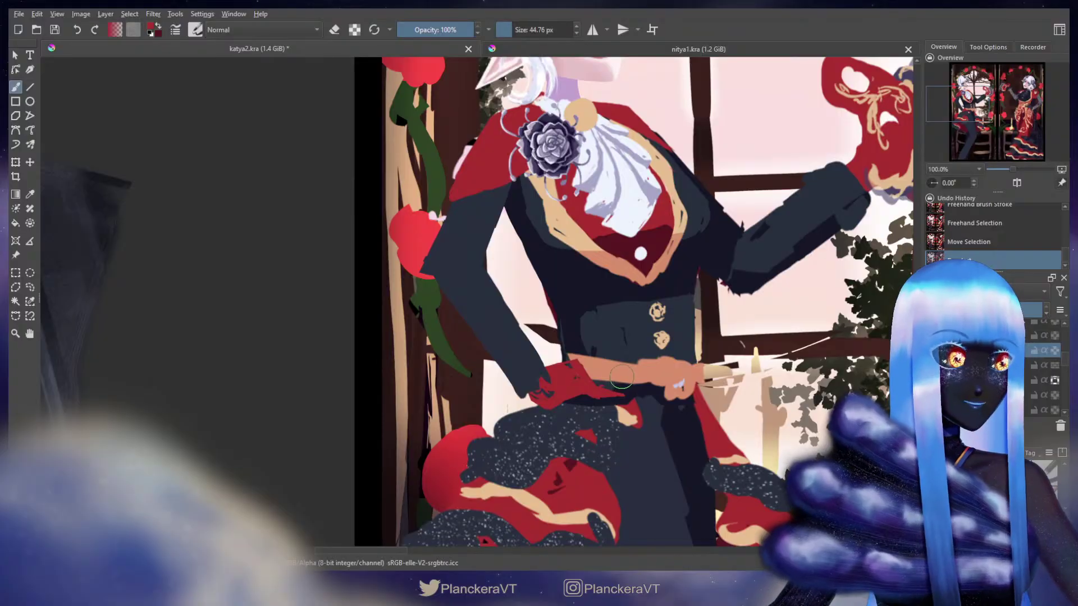
Clean up the lower edge of the glove's fingertips with a 23.67 px eraser.
key(e)
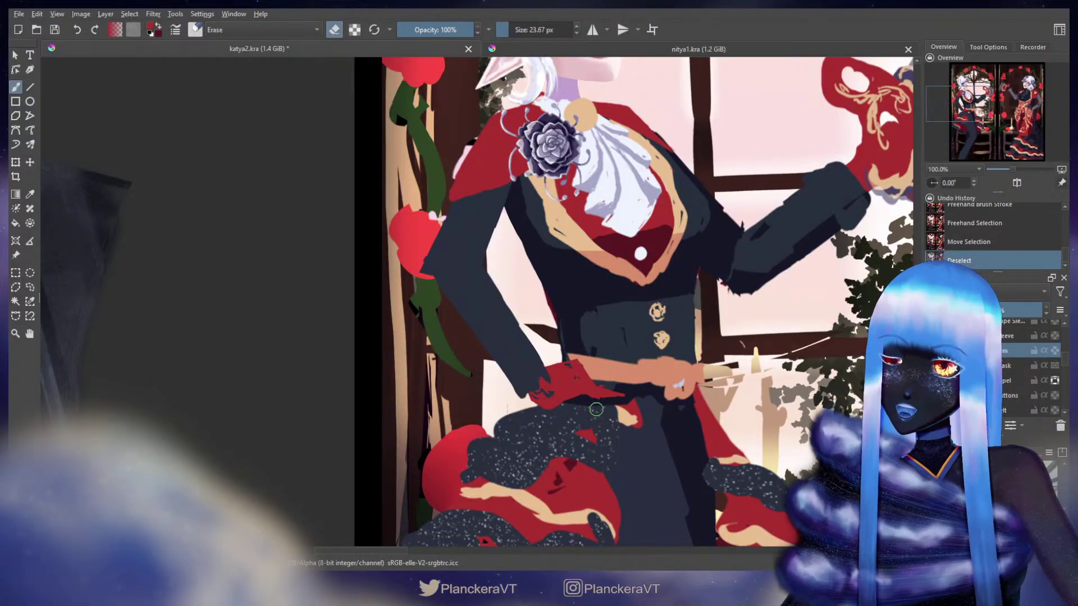
drag(597, 399, 608, 405)
key(e)
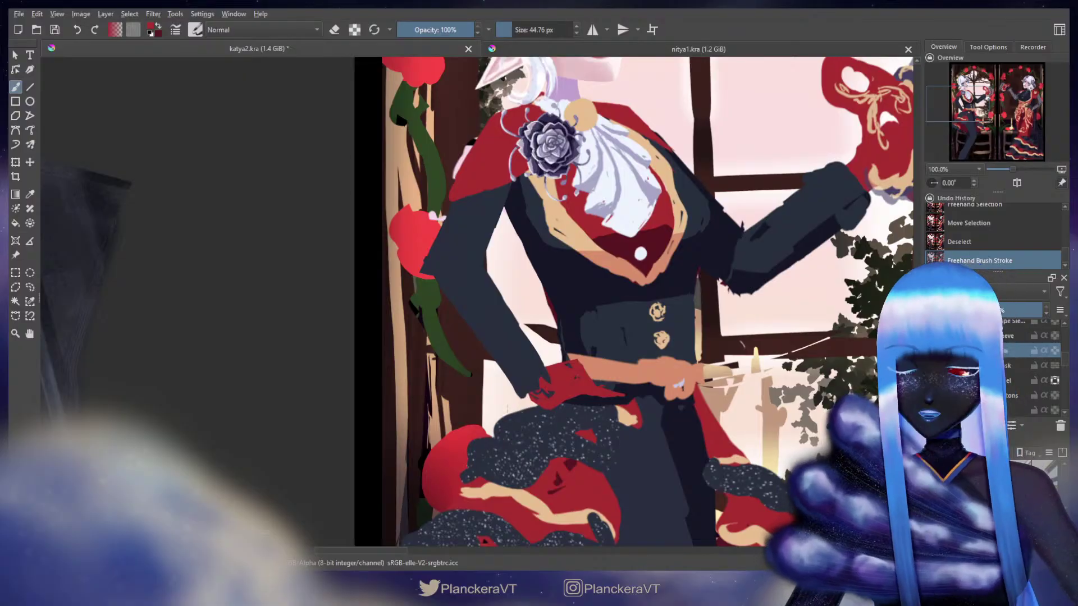
Sketch a rough red hand with a raised thumb on the dark wall beside the second character.
mouse_move(806, 284)
mouse_down()
mouse_move(706, 381)
mouse_move(643, 202)
mouse_up()
drag(666, 267, 631, 260)
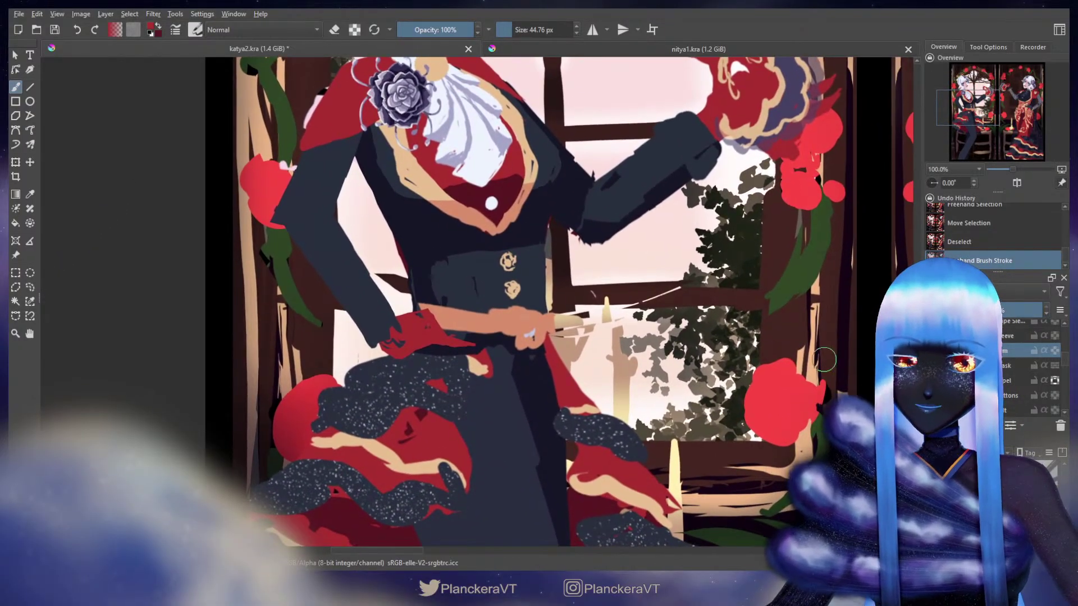
mouse_move(793, 349)
mouse_down()
mouse_move(761, 331)
mouse_move(640, 314)
mouse_move(483, 355)
mouse_up()
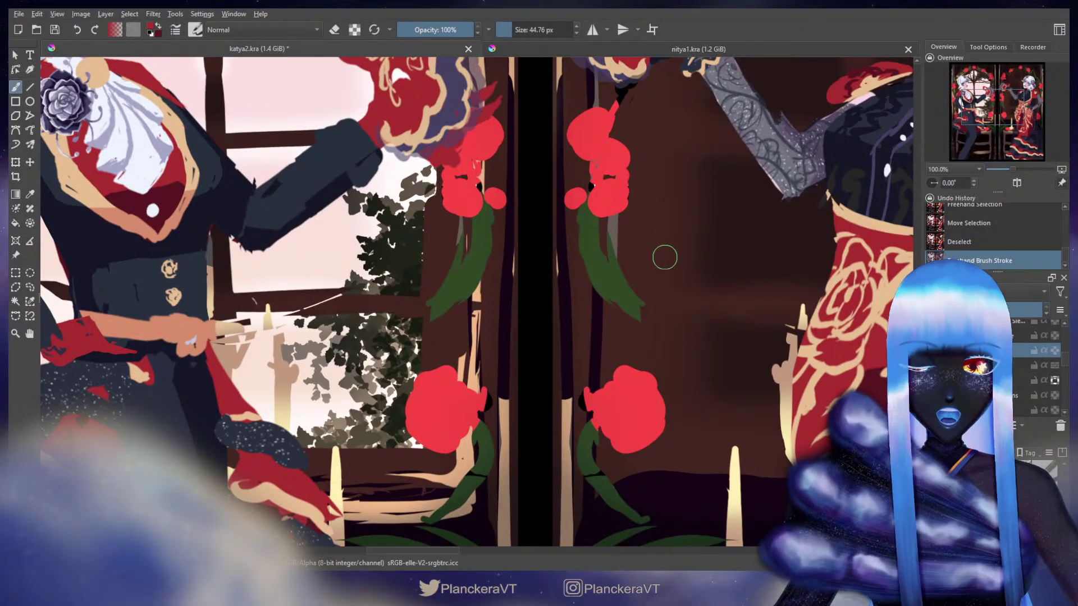
drag(654, 225, 658, 289)
key(ctrl+z)
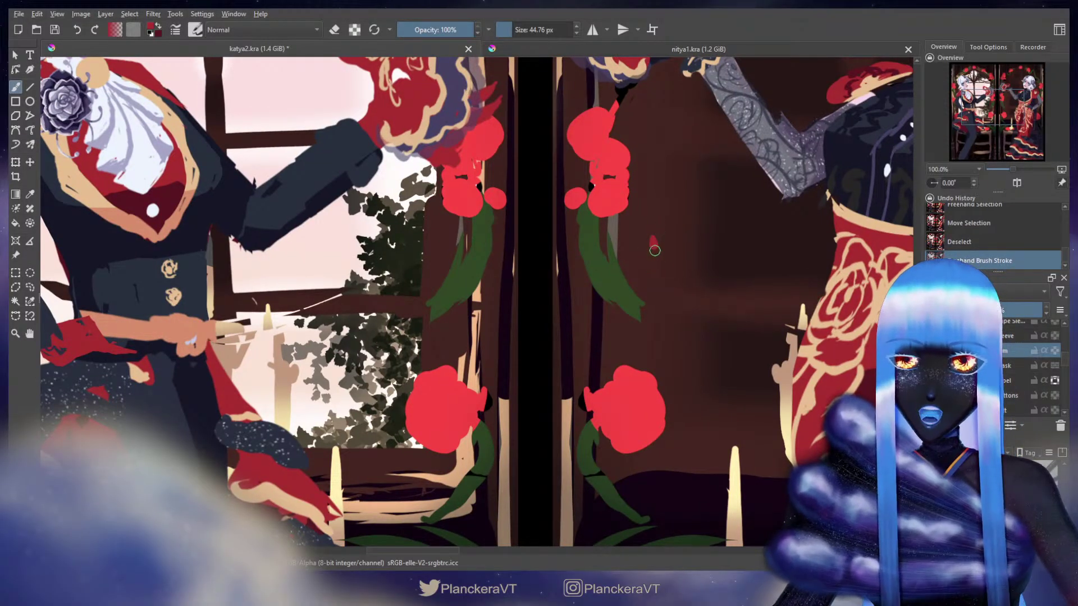
mouse_move(652, 238)
mouse_down()
mouse_move(718, 288)
mouse_move(693, 235)
mouse_move(663, 259)
mouse_move(671, 252)
mouse_move(655, 234)
mouse_move(652, 187)
mouse_move(671, 186)
mouse_move(671, 230)
mouse_move(687, 237)
mouse_move(673, 188)
mouse_move(698, 235)
mouse_move(738, 209)
mouse_up()
Try out finger and wrist shapes on the rough red hand sketch on the dark wall, and undo the sketch strokes.
mouse_move(696, 239)
mouse_down()
mouse_move(711, 222)
mouse_move(709, 292)
mouse_move(763, 261)
mouse_up()
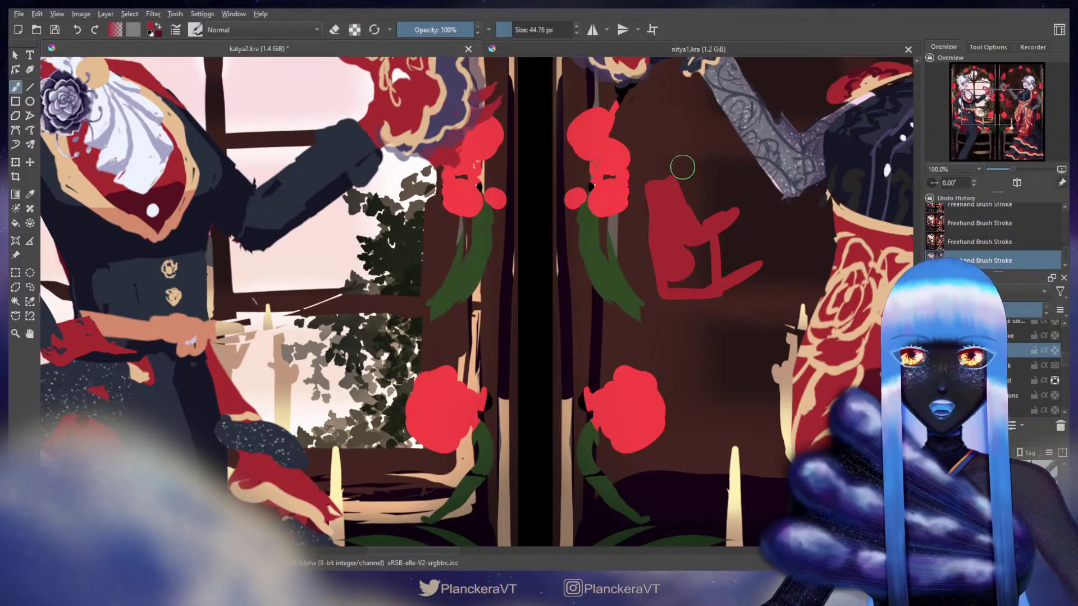
mouse_move(657, 176)
mouse_down()
mouse_move(667, 171)
mouse_move(695, 216)
mouse_move(681, 180)
mouse_up()
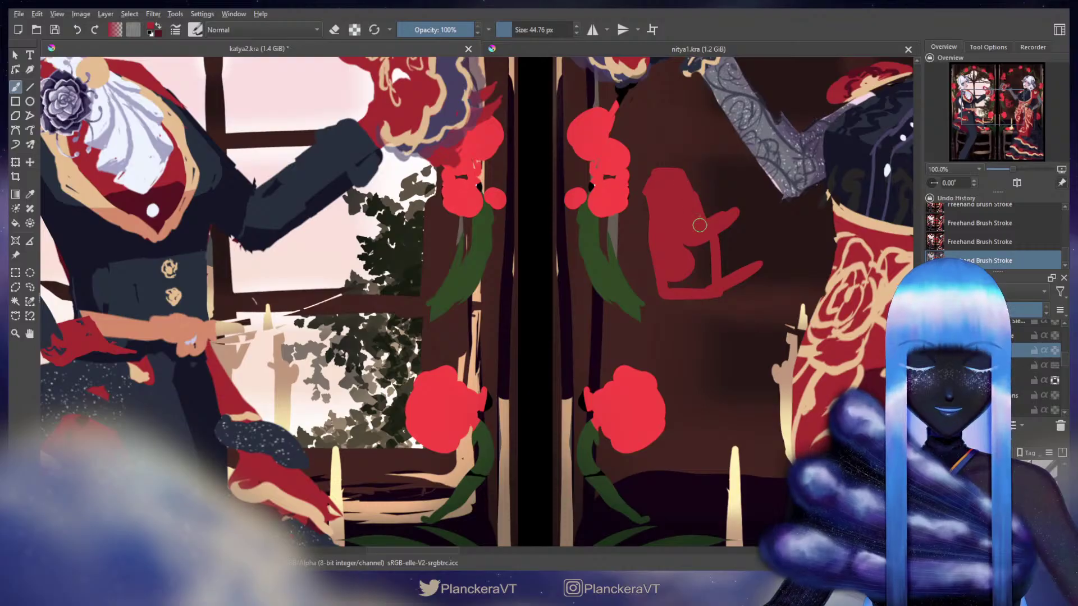
mouse_move(712, 283)
mouse_down()
mouse_move(740, 261)
mouse_move(727, 271)
mouse_up()
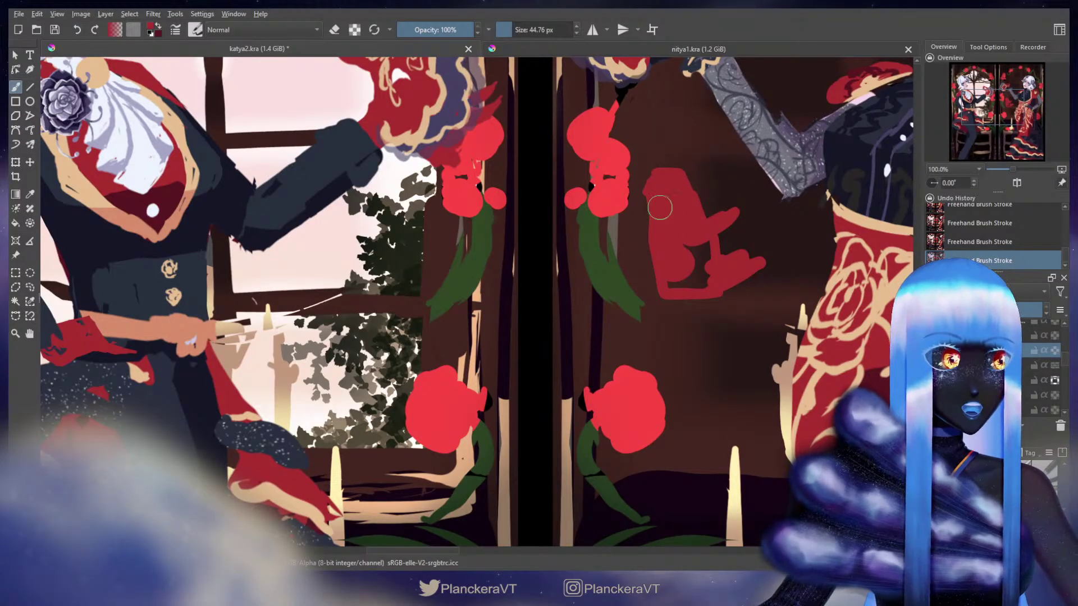
key(ctrl+z)
key(ctrl+z)
key(ctrl+z)
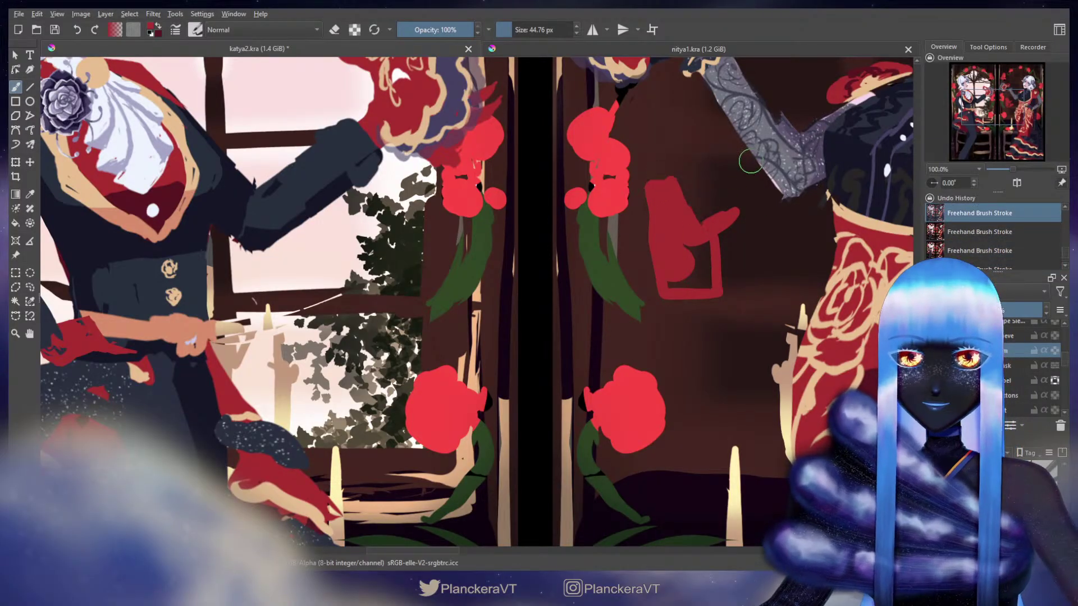
Try extending the suited character's glove with a red finger stroke along the belt, and undo it.
drag(504, 274, 978, 265)
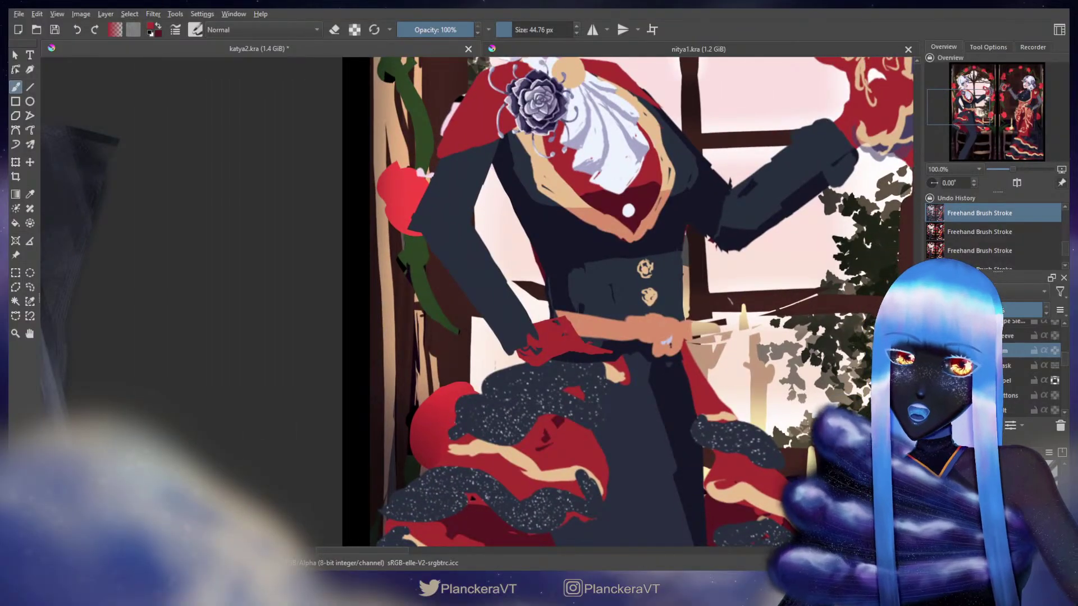
drag(568, 330, 611, 334)
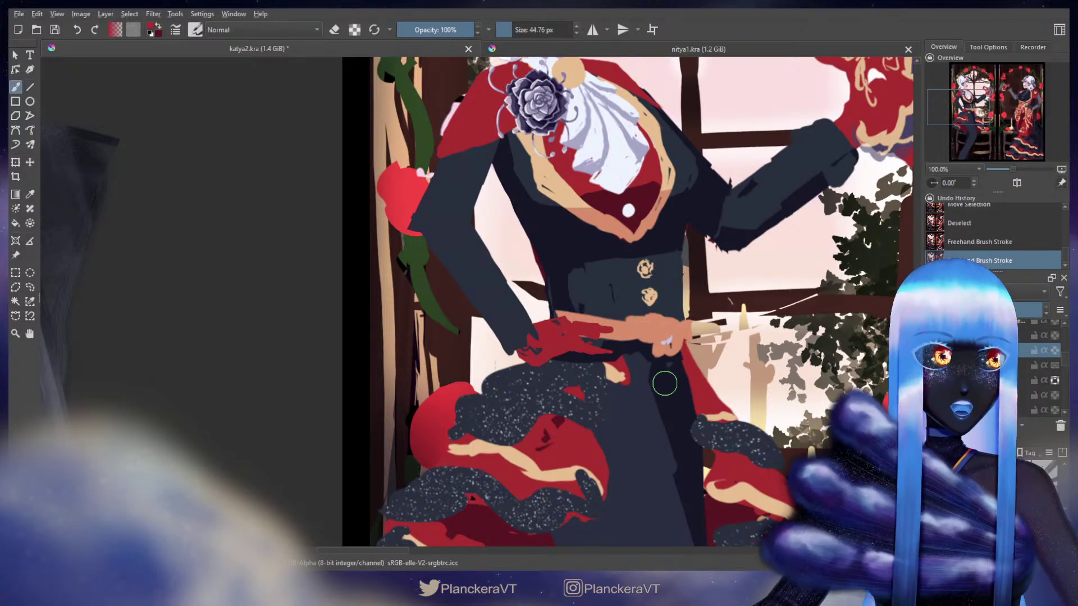
key(ctrl+z)
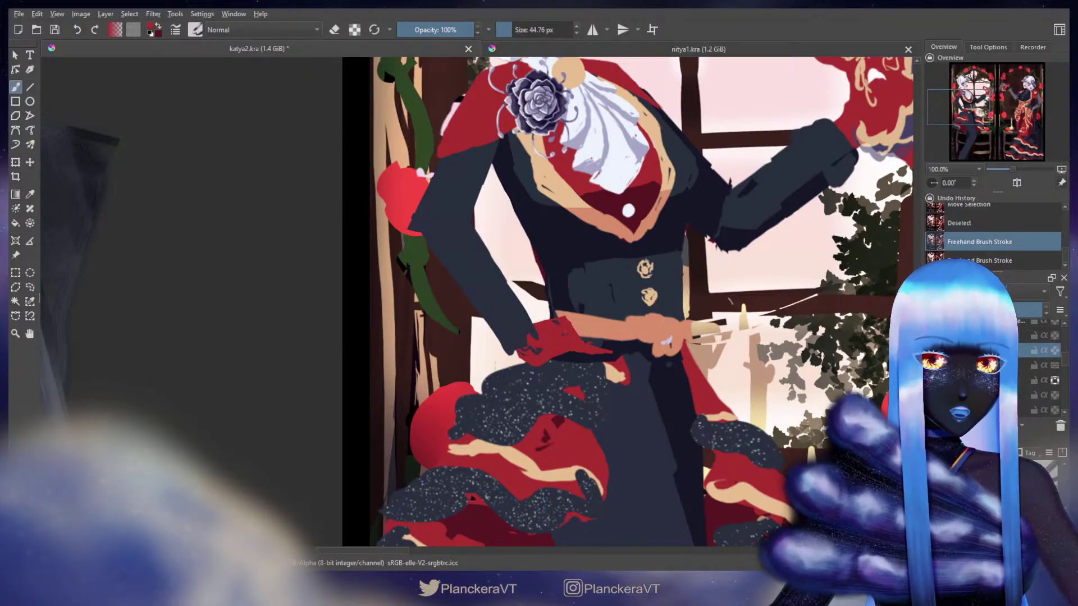
Reshape the glove's upper edge in red over the belt and trim around the wrist with a 24.11 px eraser.
click(554, 323)
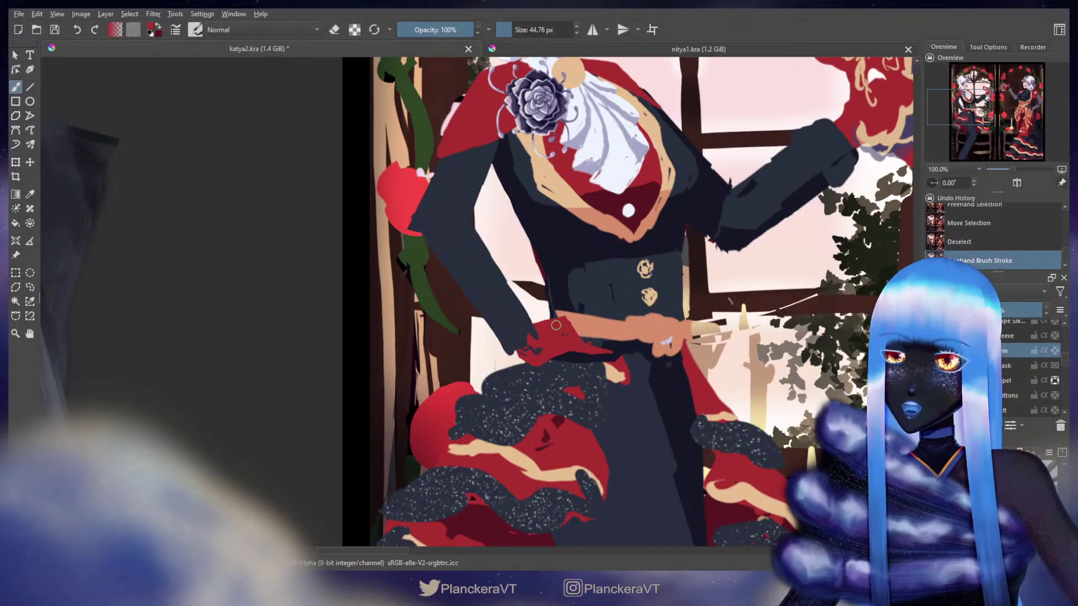
drag(558, 329, 544, 331)
key(e)
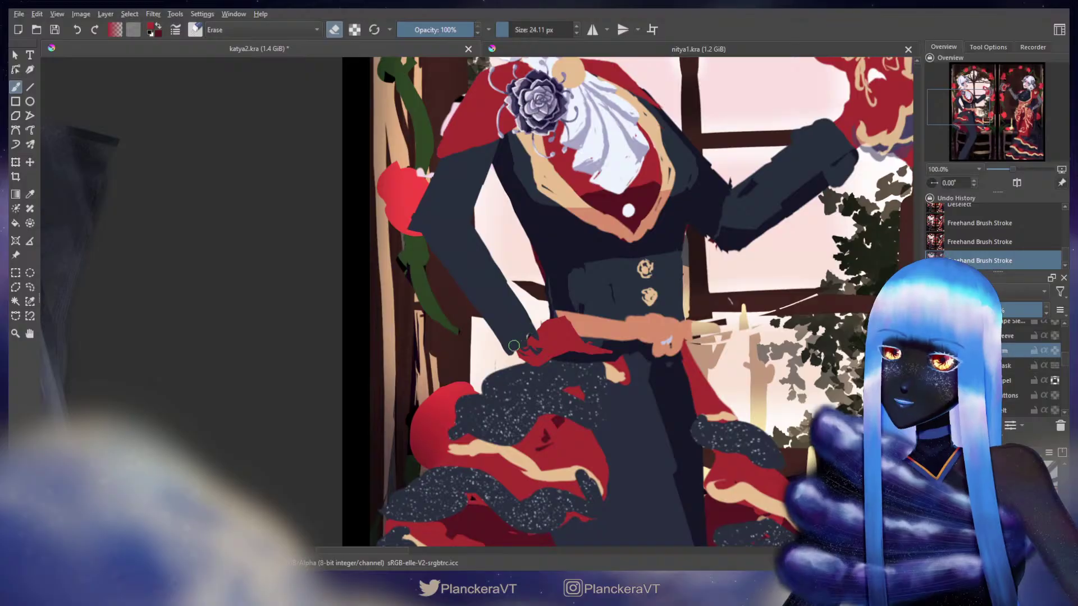
drag(514, 345, 539, 328)
key(e)
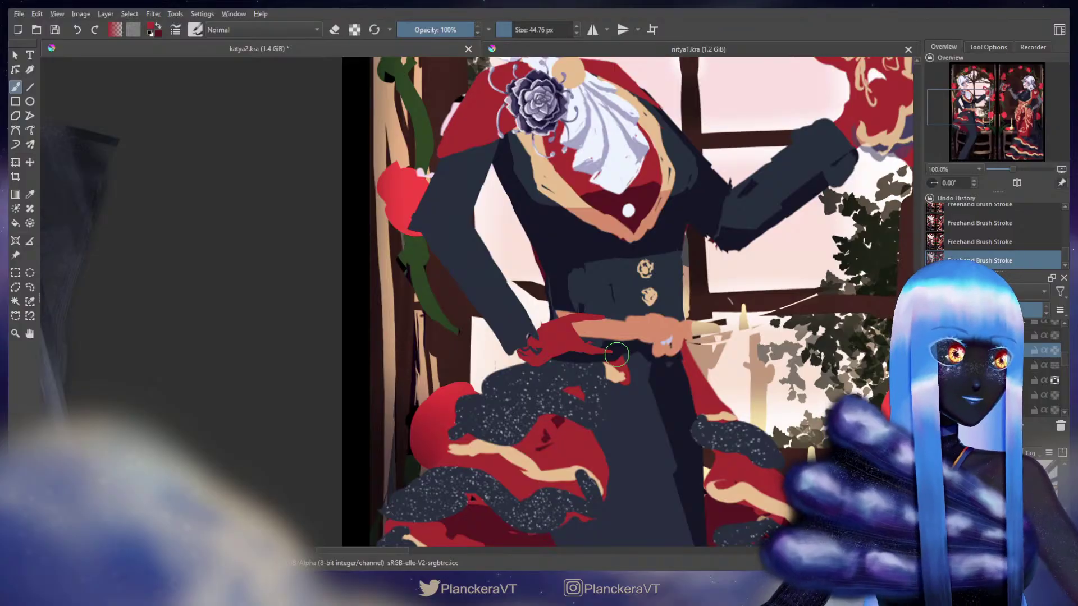
Refine the glove's fingers, lower edge and wrist, alternating a 23.24 px eraser with a 44.76 px brush.
key(e)
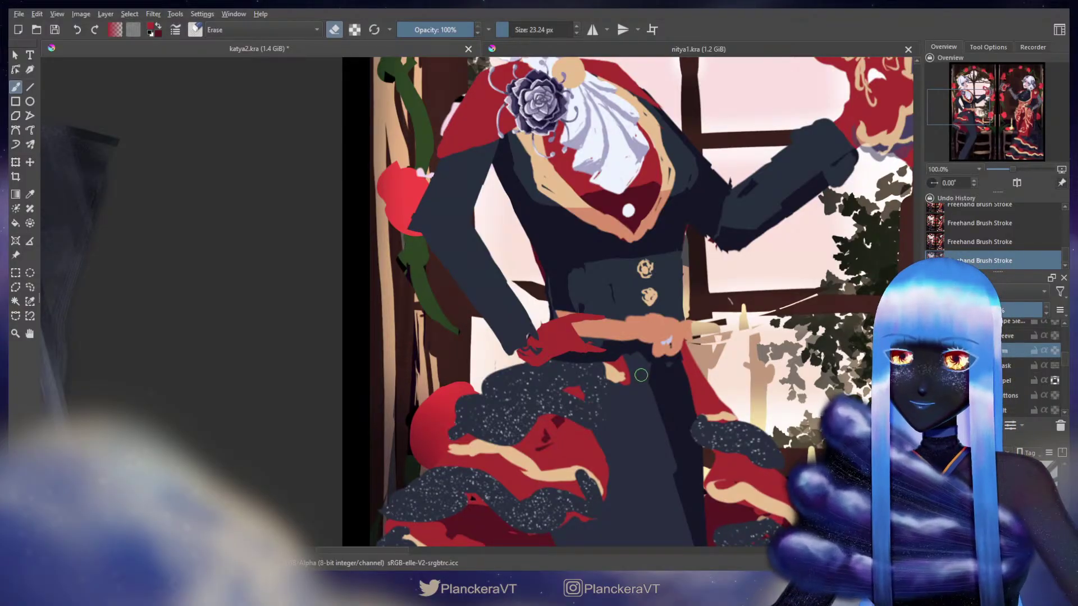
key(e)
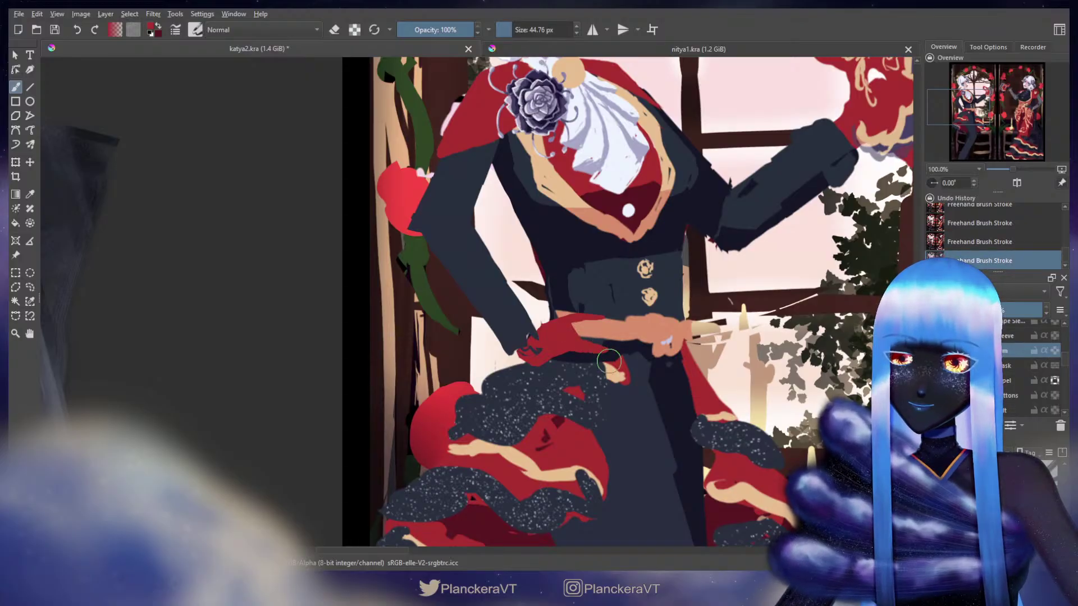
key(e)
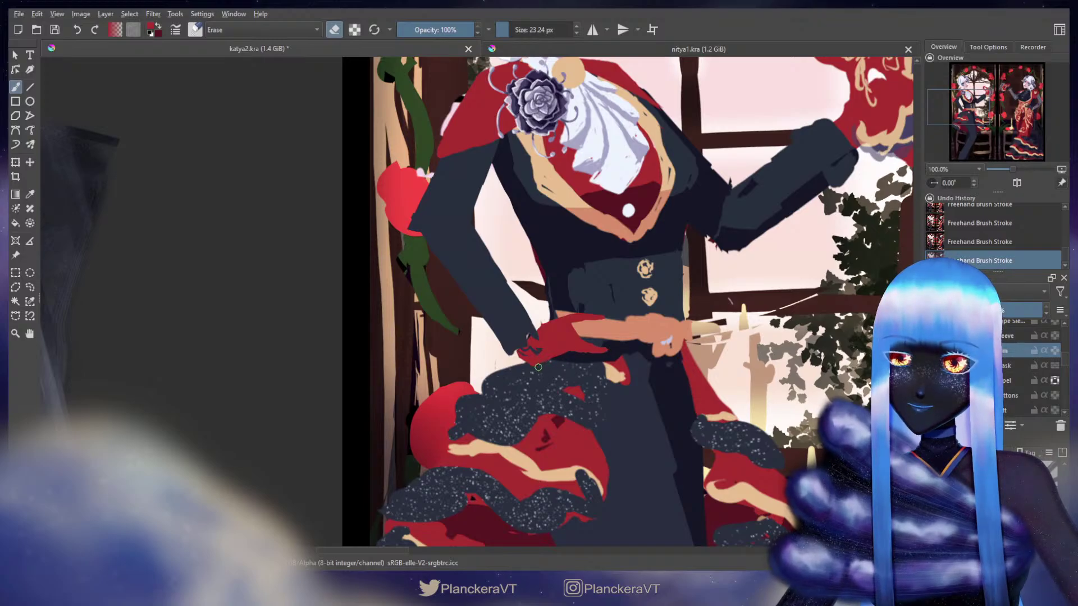
key(e)
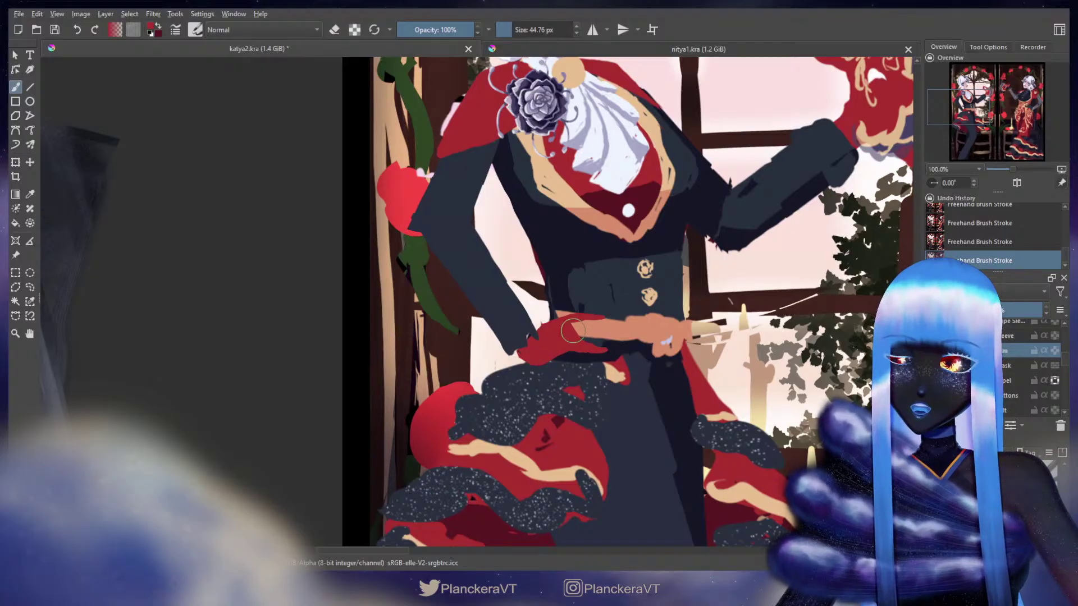
Paint separate red glove fingers reaching over the belt with a 52.17 px brush, undoing the stray strokes.
key(bracketright)
key(bracketright)
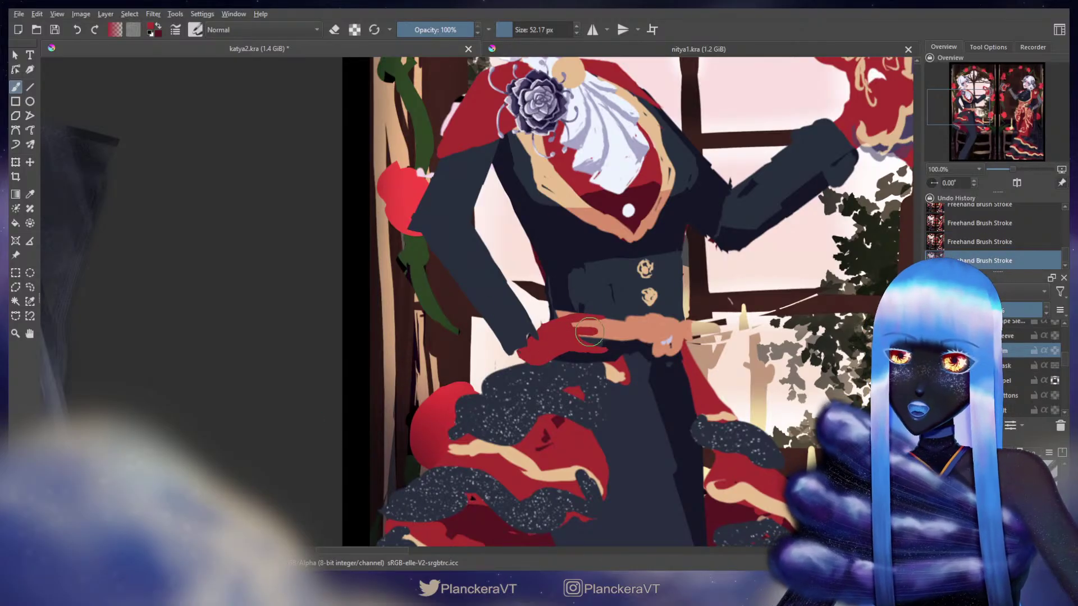
key(ctrl+z)
mouse_move(595, 325)
mouse_down()
mouse_move(561, 337)
mouse_move(612, 334)
mouse_move(586, 335)
mouse_move(603, 337)
mouse_up()
key(ctrl+z)
key(ctrl+z)
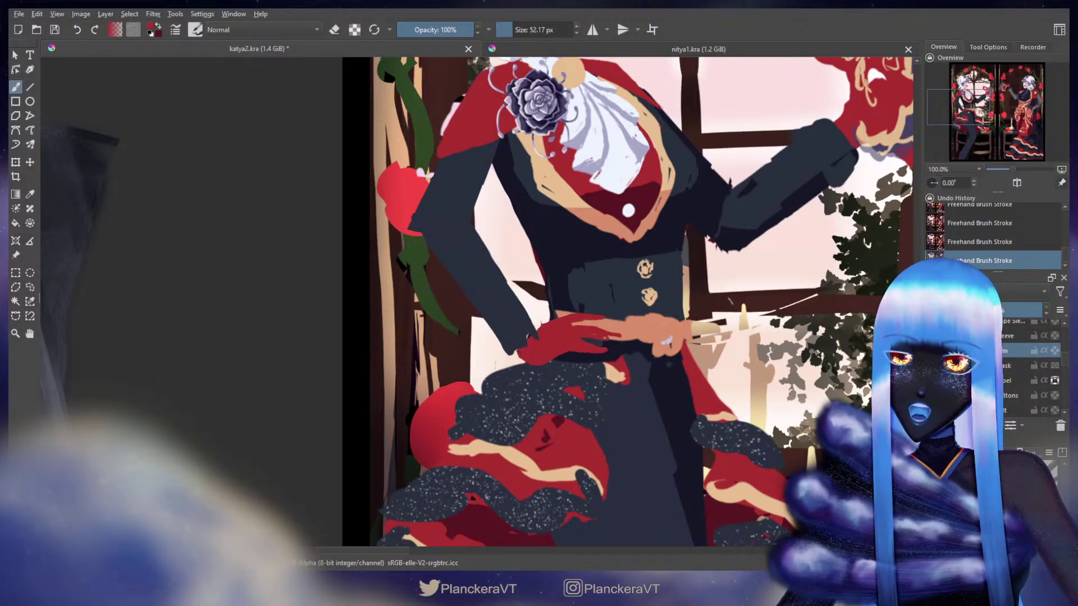
key(ctrl+z)
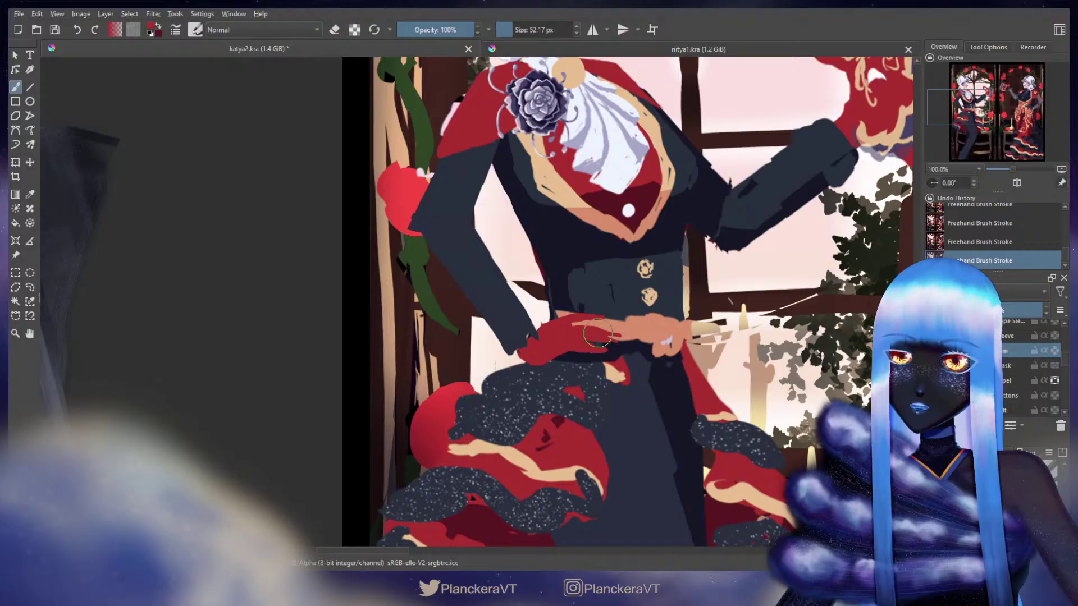
drag(567, 326, 599, 333)
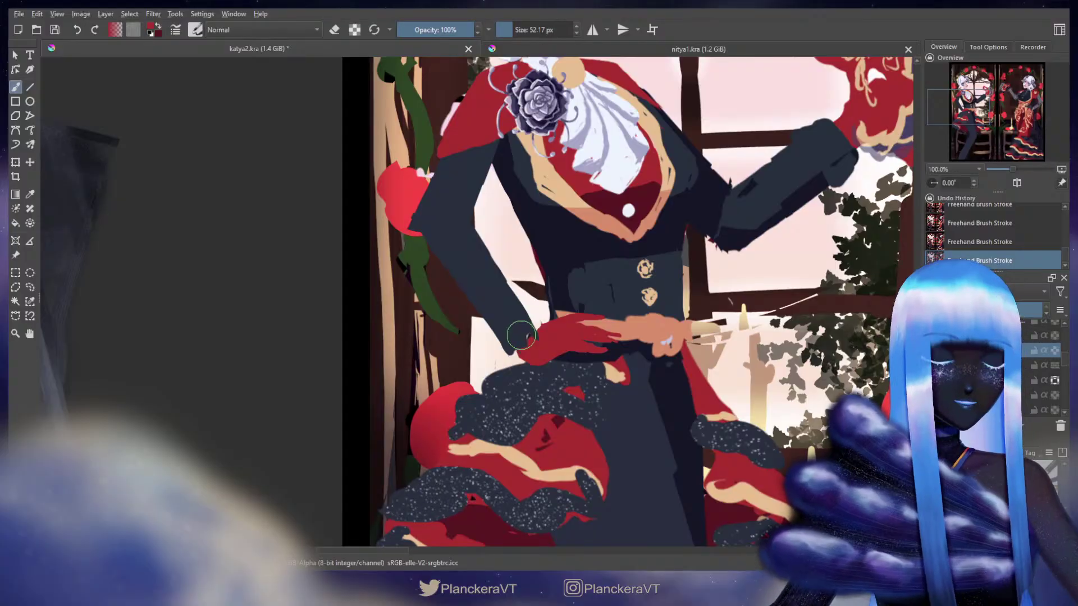
Lock the glove layer's transparency and shade the wrist and fingers in dark red with a 51.10 px brush.
scroll(521, 335, down, 3)
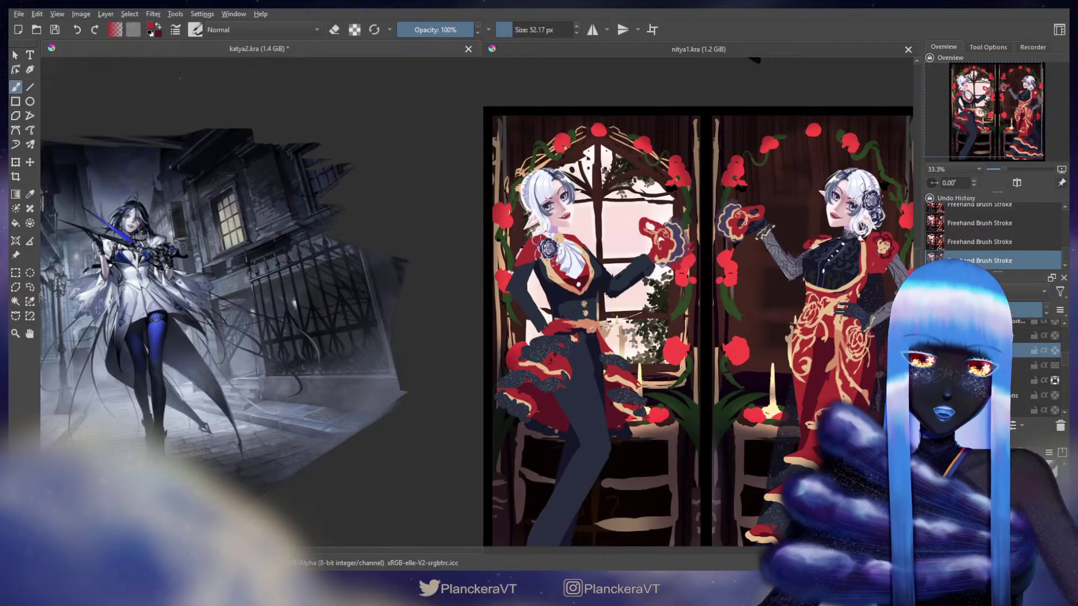
click(1052, 353)
mouse_move(553, 297)
mouse_down()
mouse_move(549, 331)
mouse_move(563, 338)
mouse_up()
scroll(563, 338, up, 1)
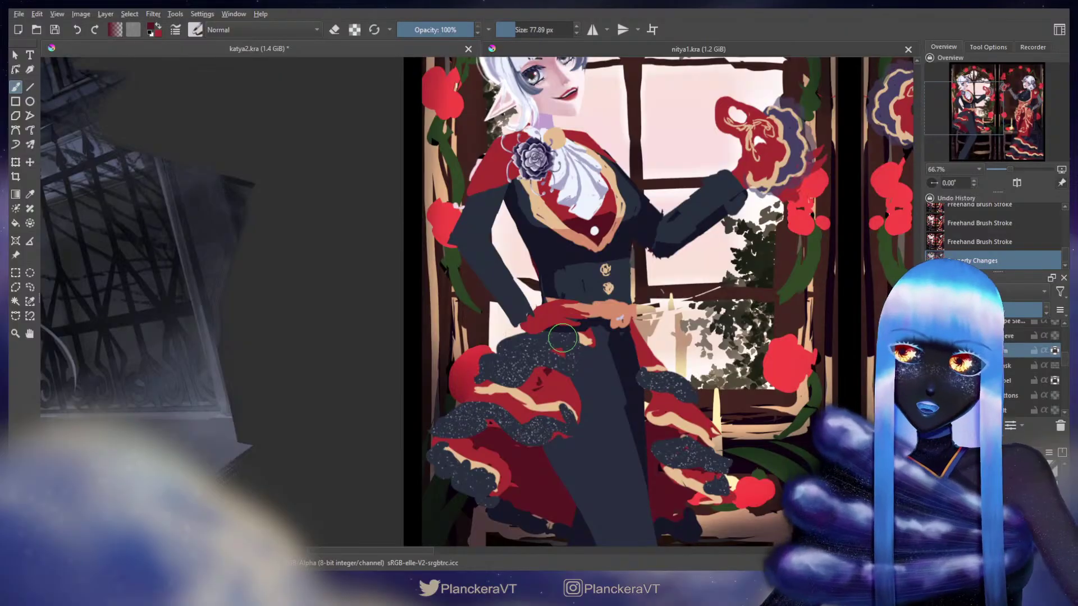
scroll(563, 338, up, 1)
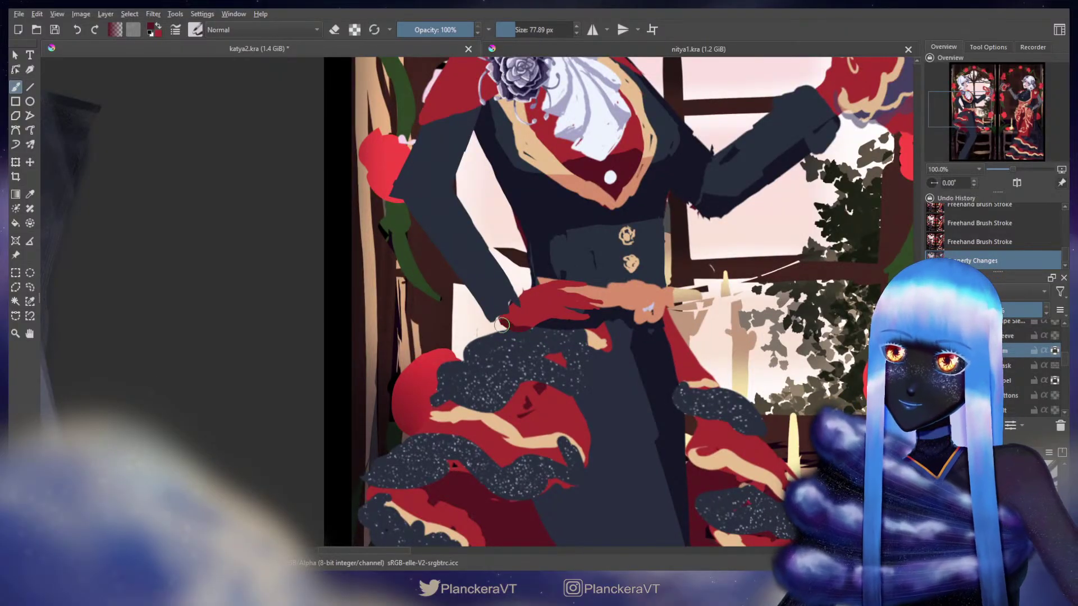
mouse_move(501, 324)
mouse_down()
mouse_move(608, 322)
mouse_move(556, 301)
mouse_move(586, 310)
mouse_up()
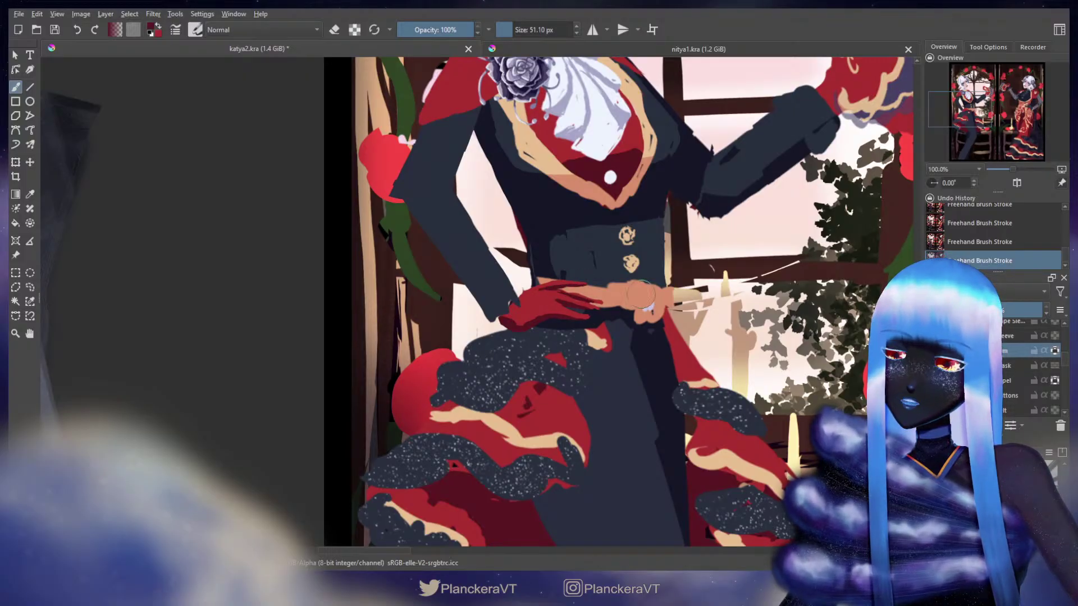
scroll(641, 293, down, 3)
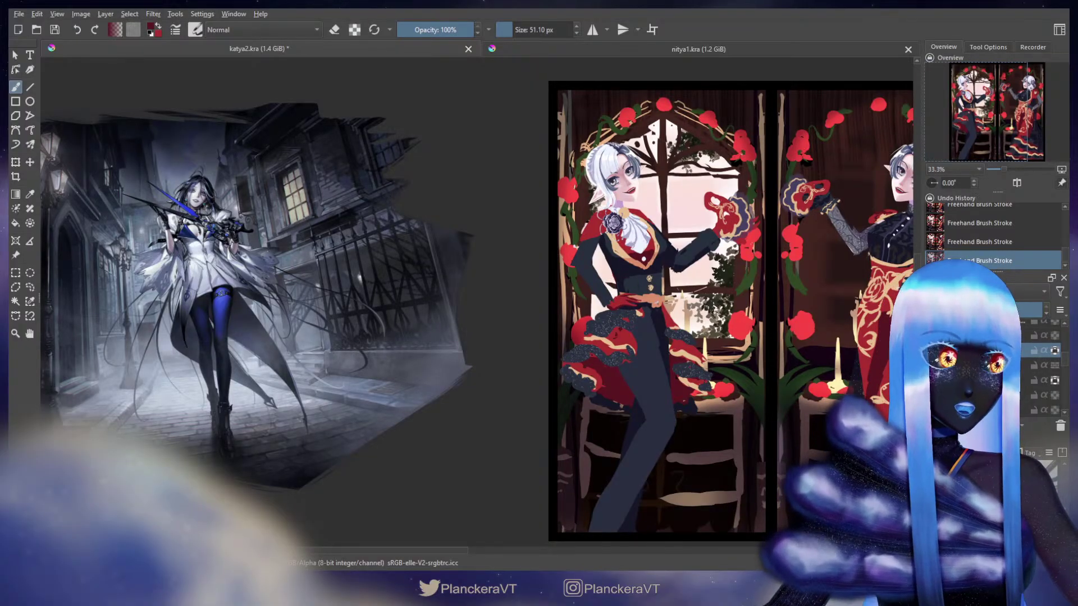
drag(735, 334, 696, 380)
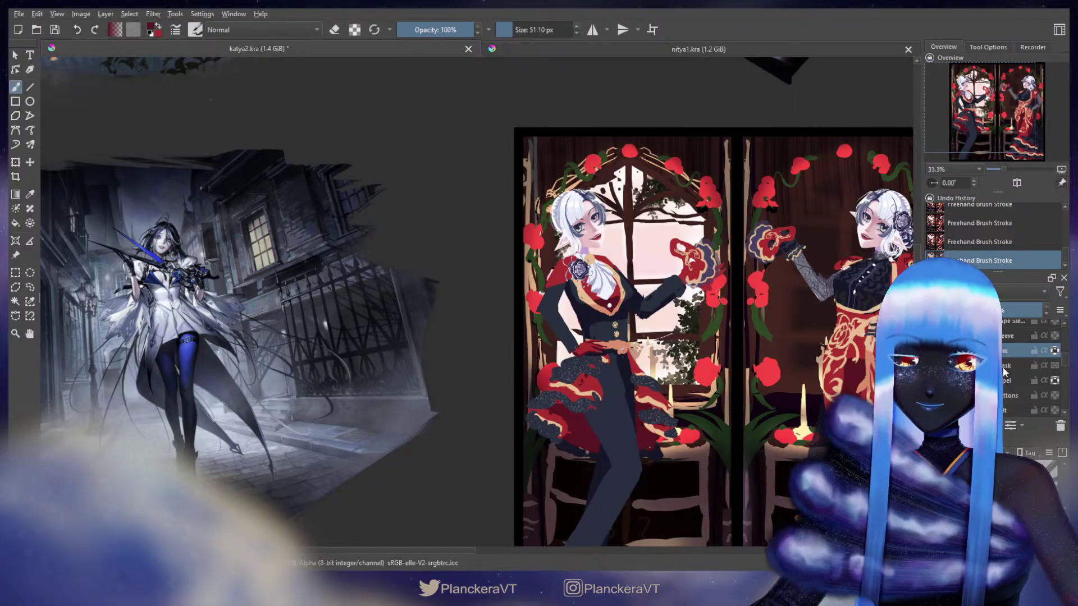
Hide the suited character's white cravat and rose brooch layers.
scroll(1008, 372, up, 1)
scroll(1008, 371, down, 3)
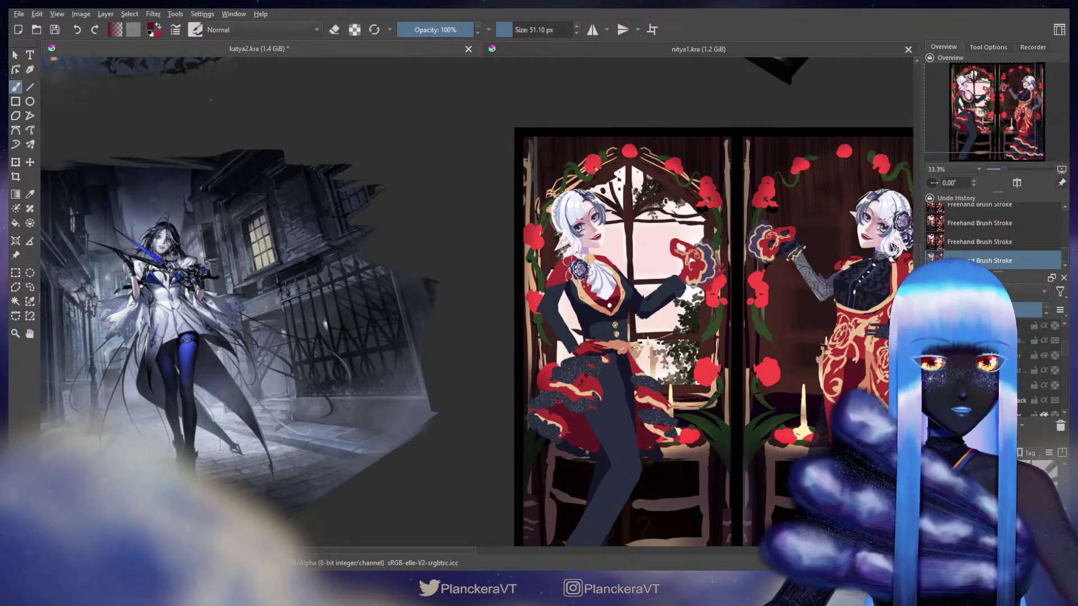
click(931, 370)
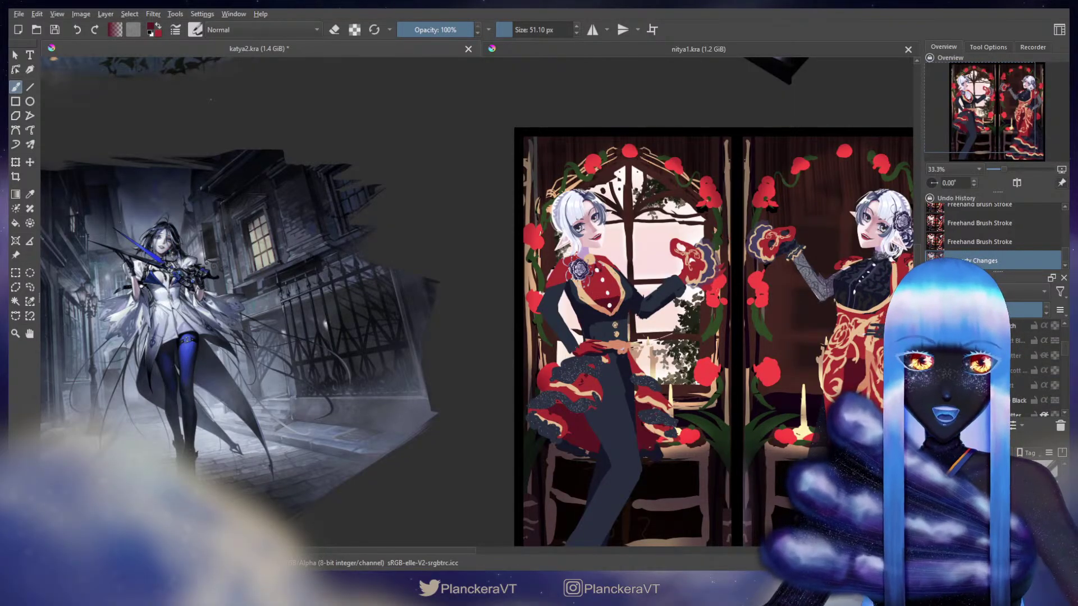
scroll(1007, 371, up, 1)
click(931, 367)
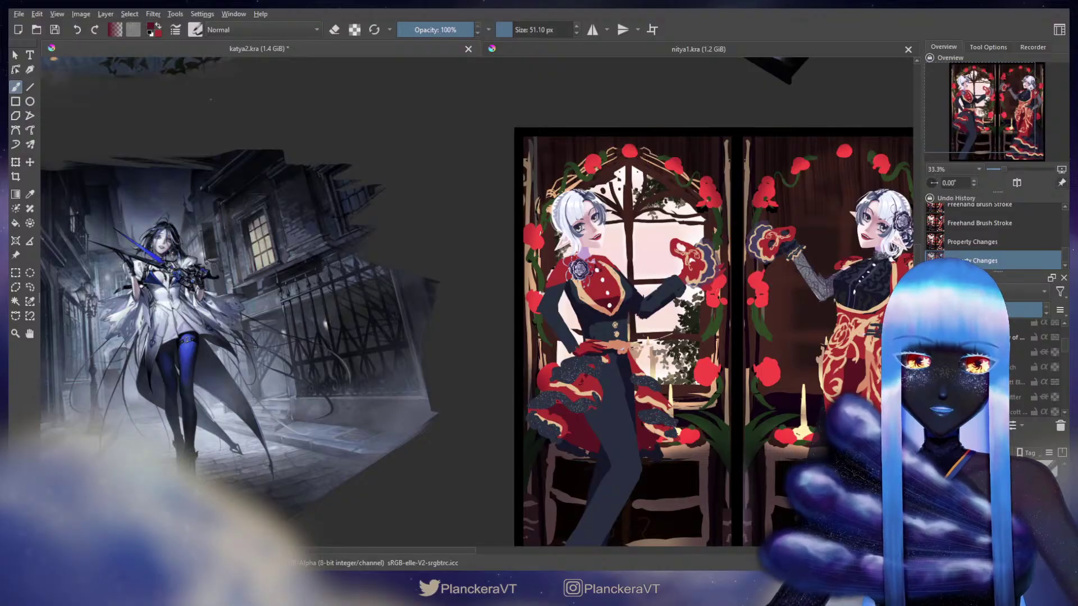
key(ctrl+z)
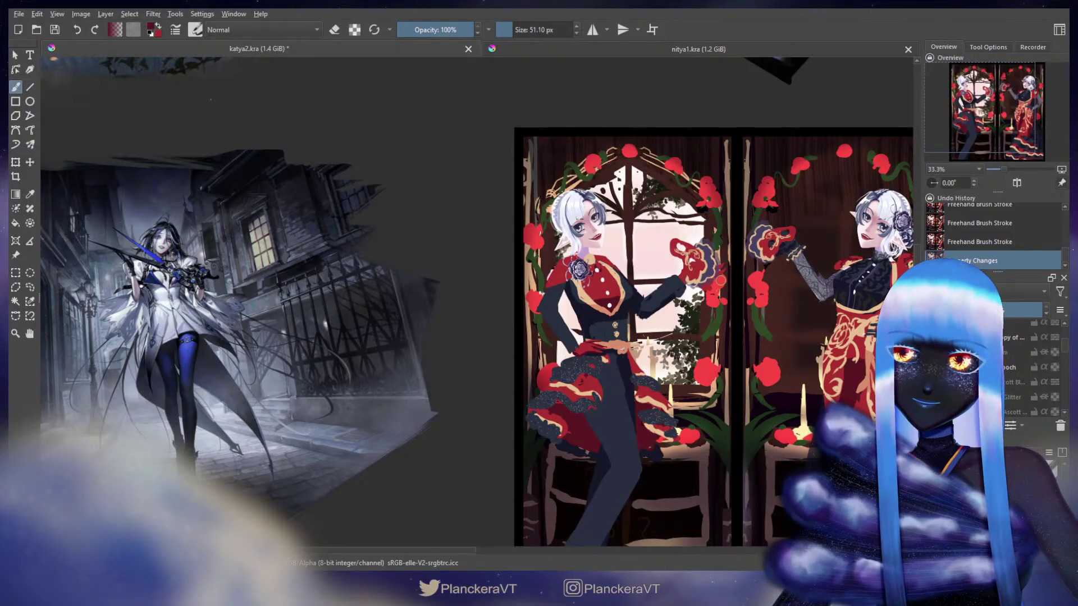
click(932, 367)
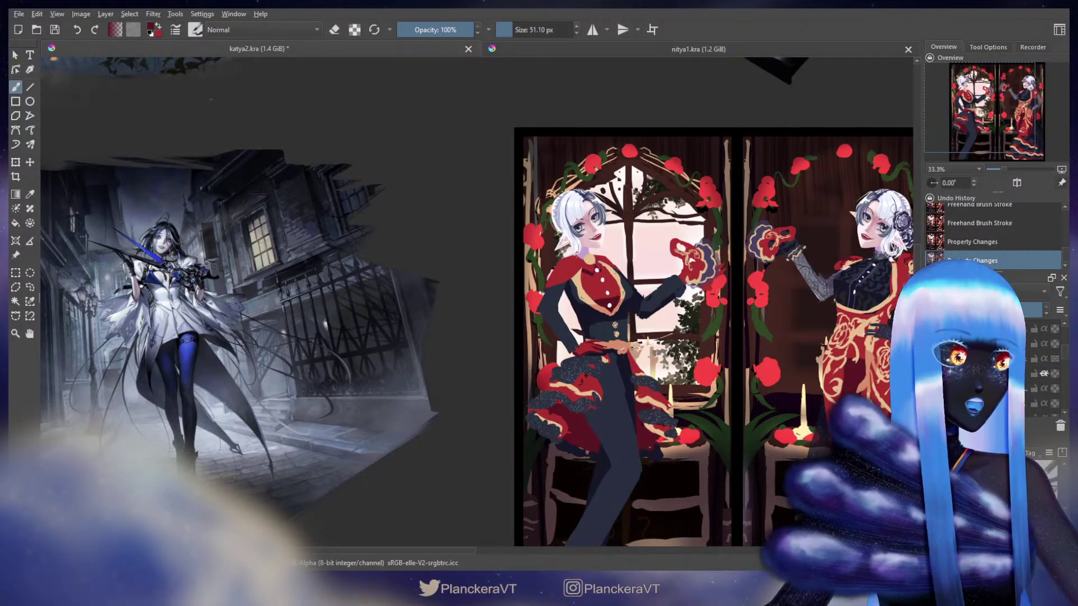
Hide the buttons on the suited character's red waistcoat.
scroll(1037, 361, down, 1)
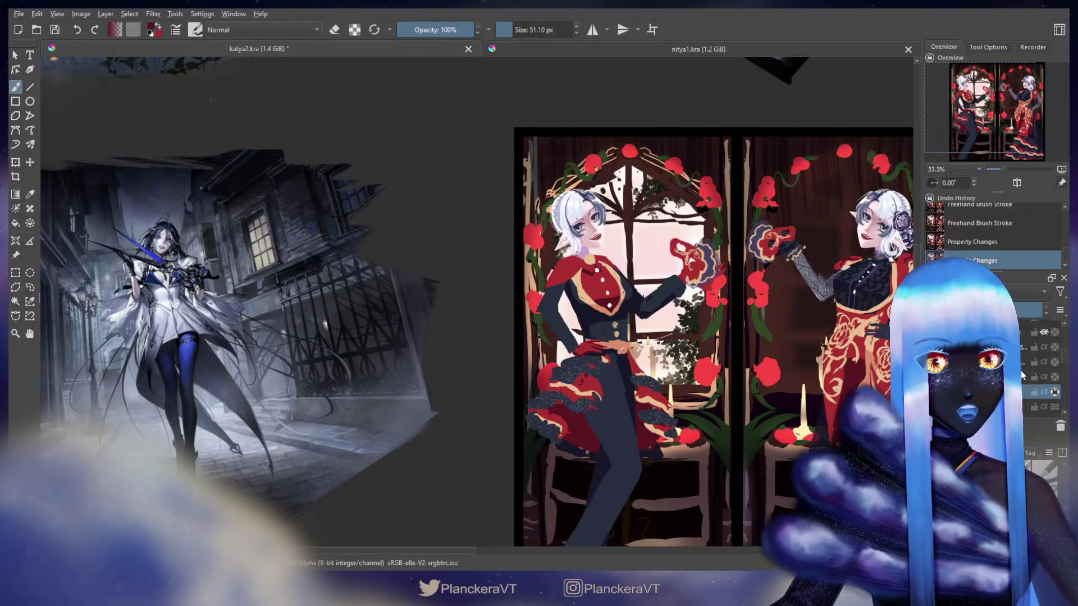
scroll(1026, 377, down, 1)
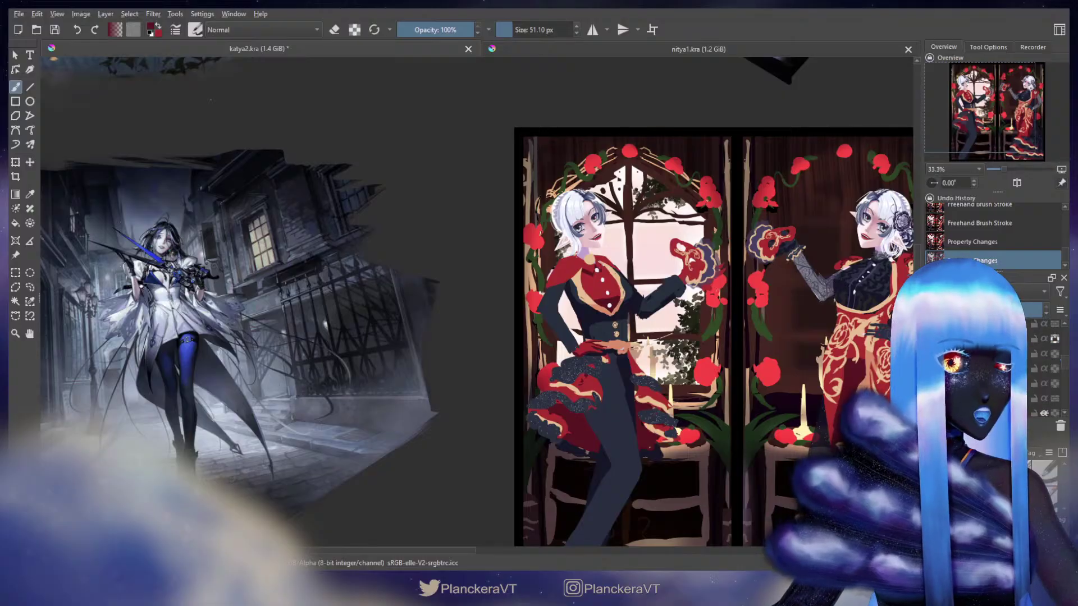
click(1045, 414)
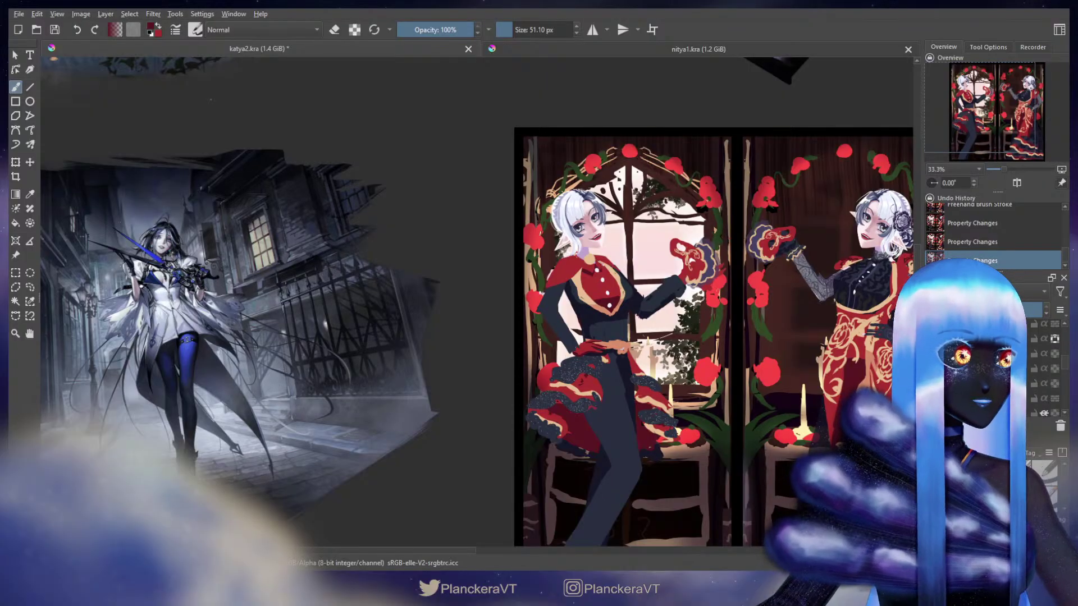
scroll(1029, 377, down, 1)
scroll(1030, 377, down, 1)
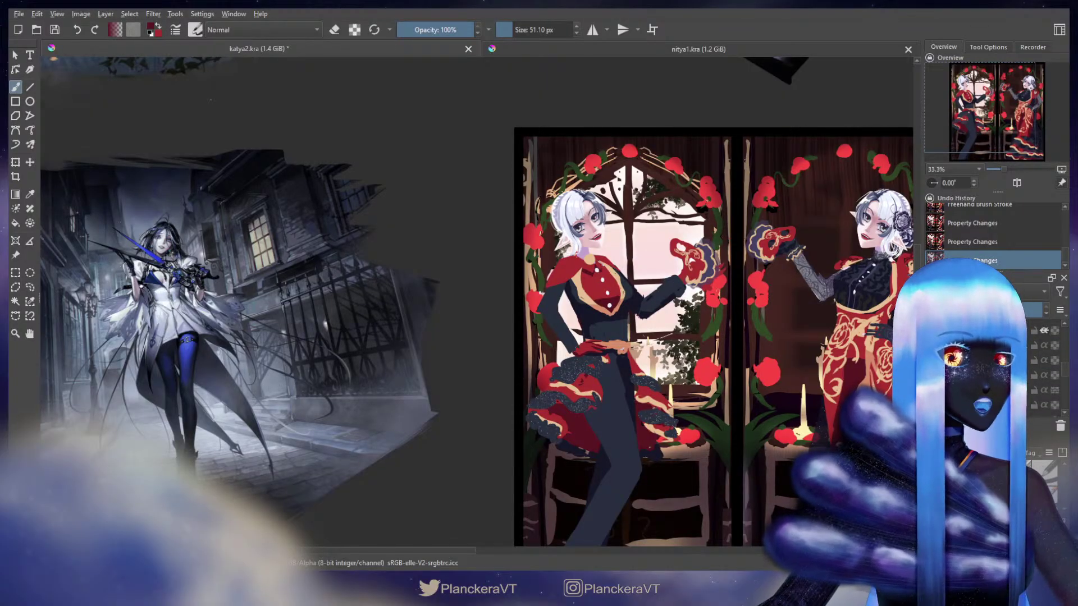
scroll(1022, 372, up, 1)
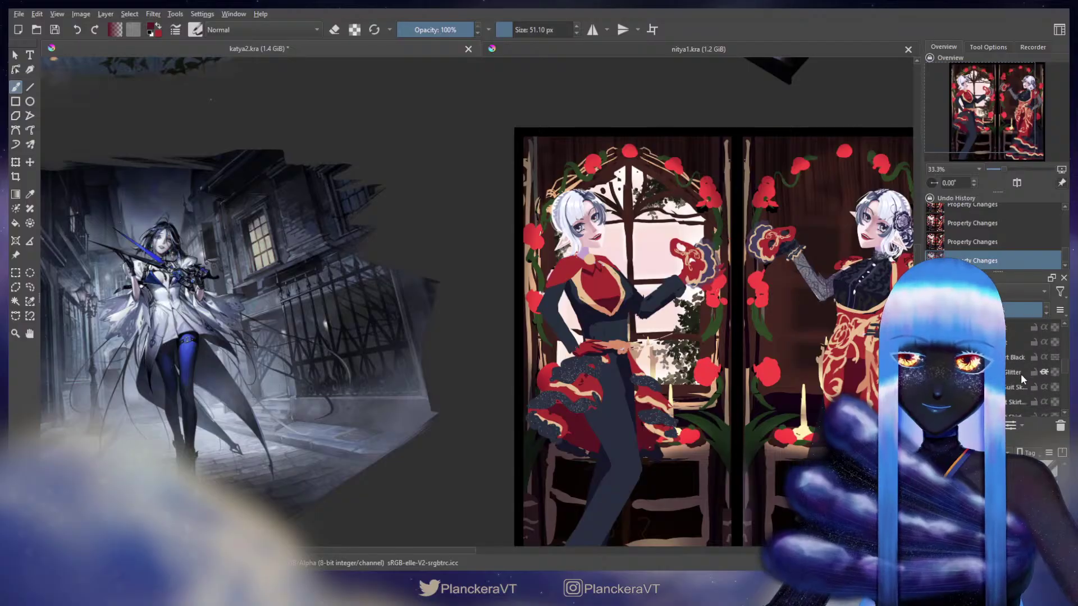
click(1025, 392)
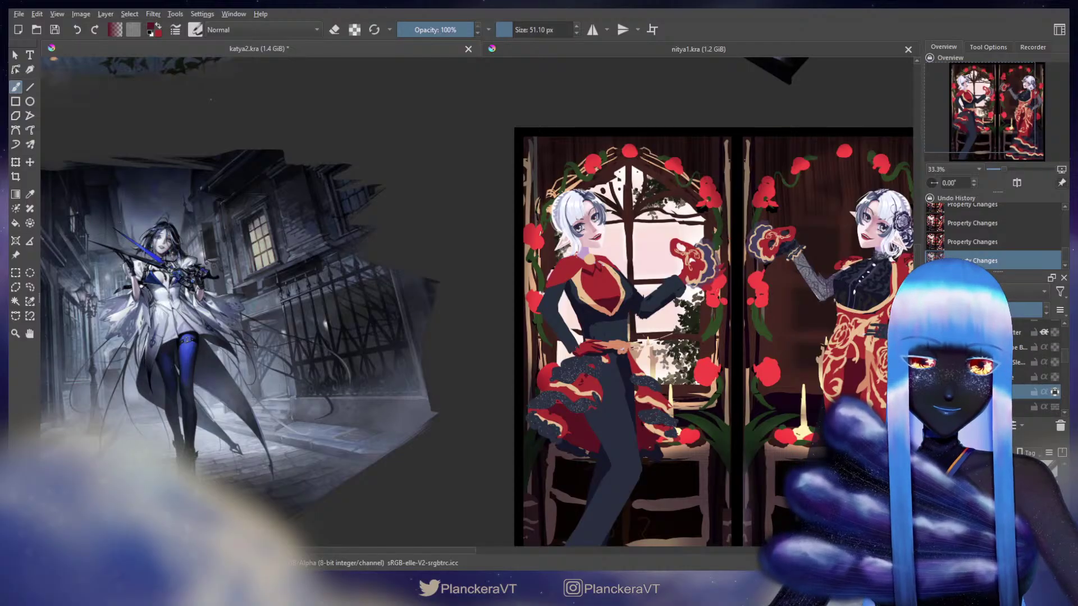
Hide the suited character's red shoulder cape and add a new paint layer with magenta as the brush colour.
click(1013, 377)
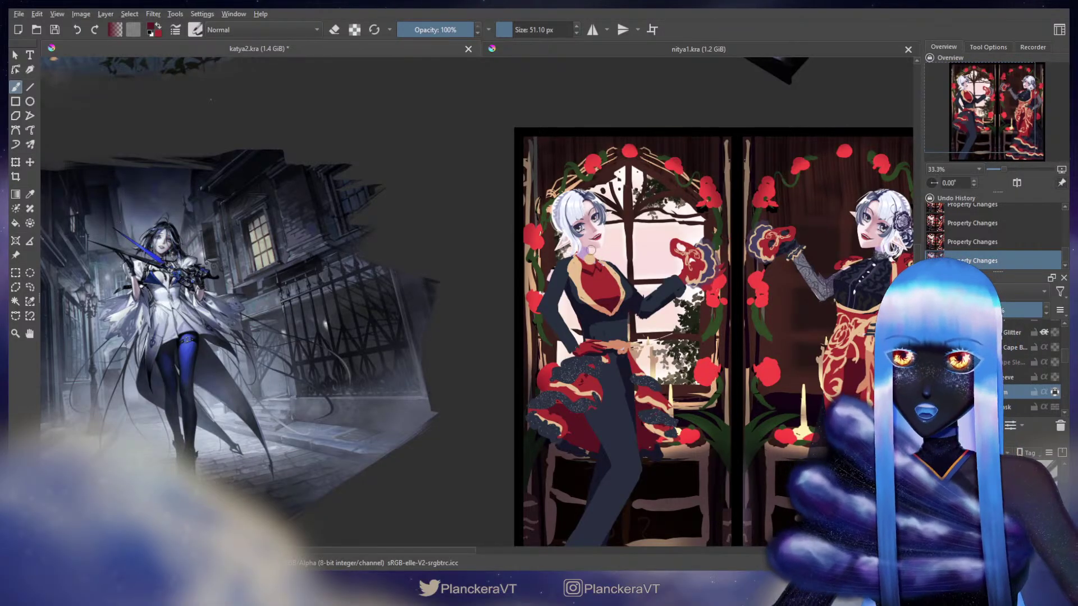
scroll(1061, 373, up, 3)
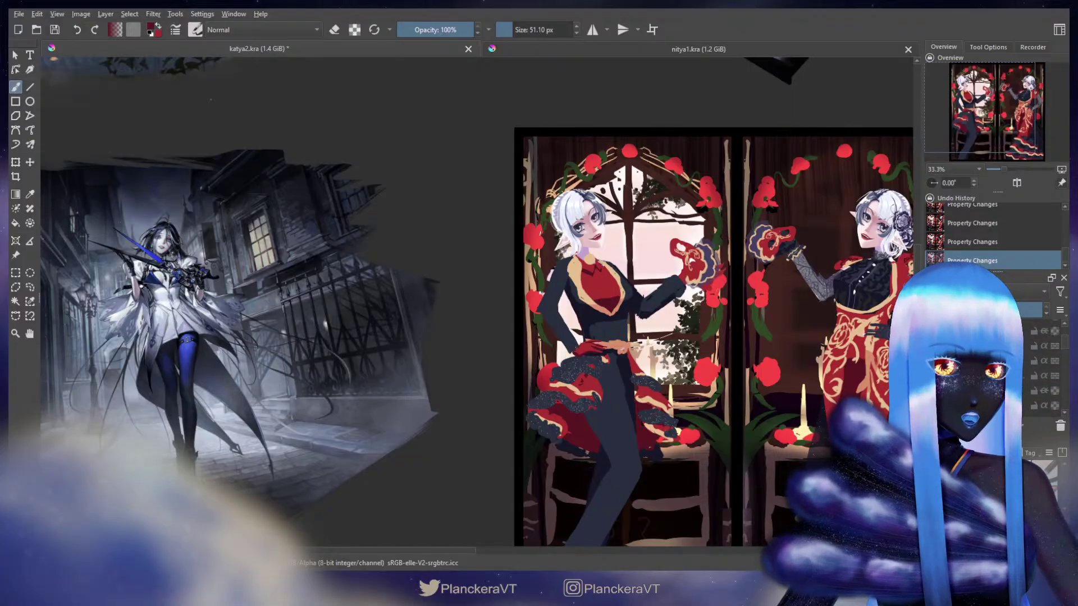
key(Insert)
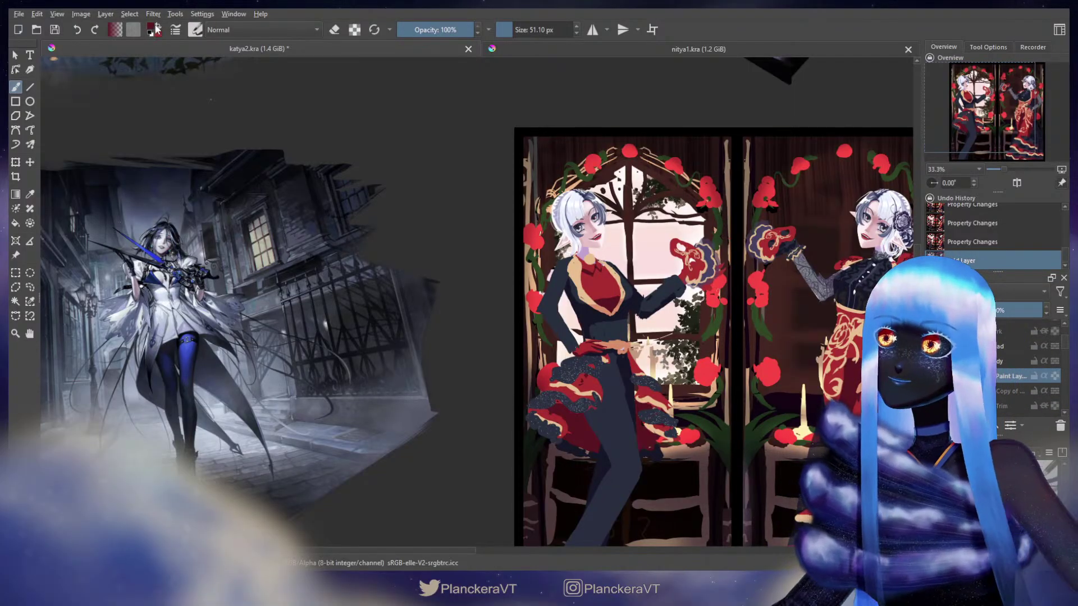
key(x)
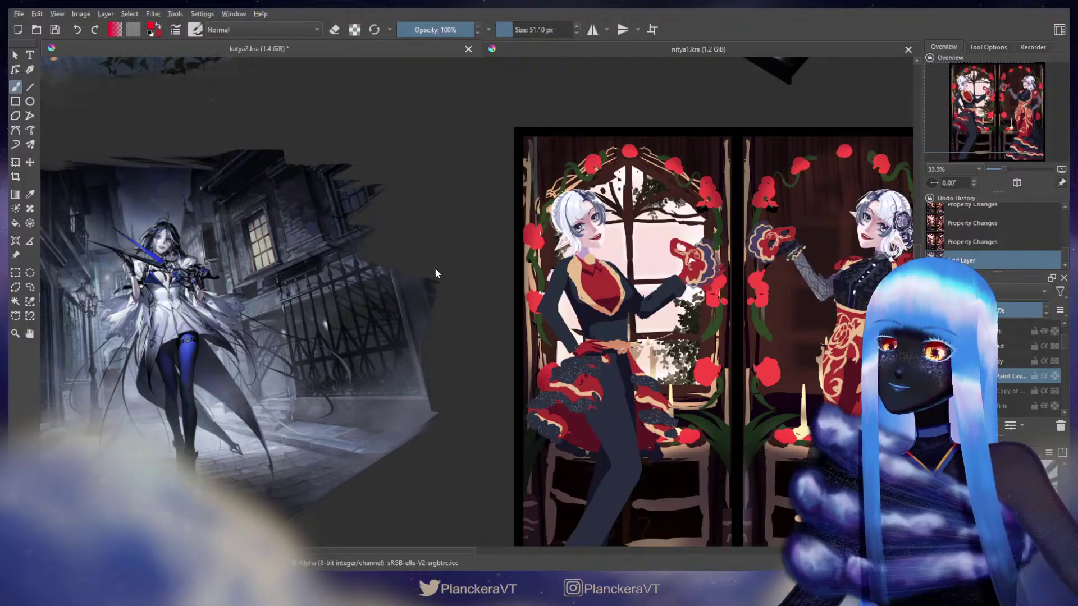
key(x)
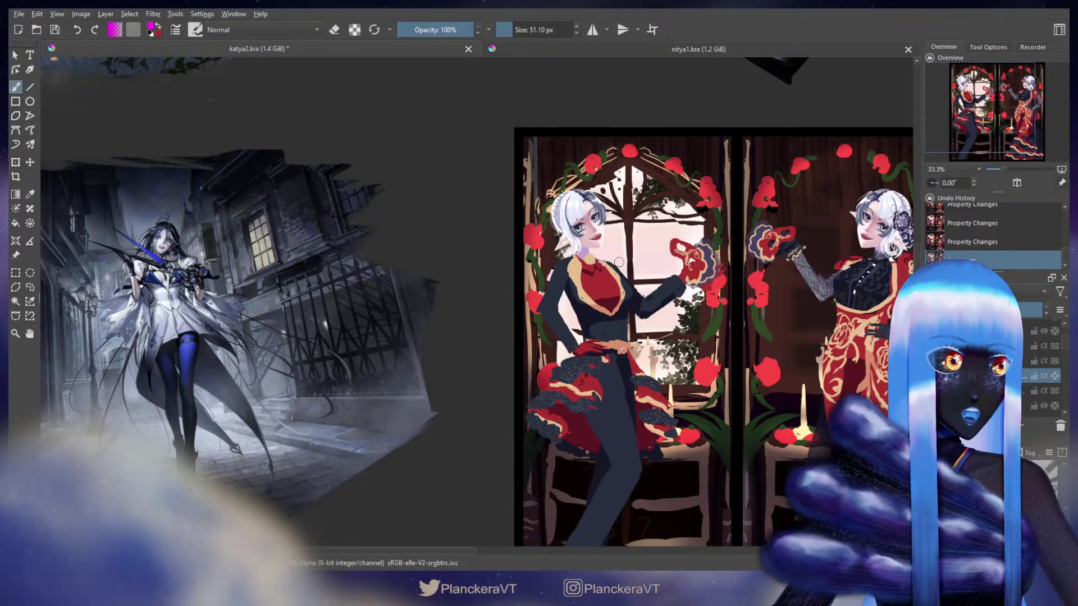
Try a magenta box guide with centre and chest lines over the suited character's torso, and undo all its strokes.
drag(567, 285, 575, 332)
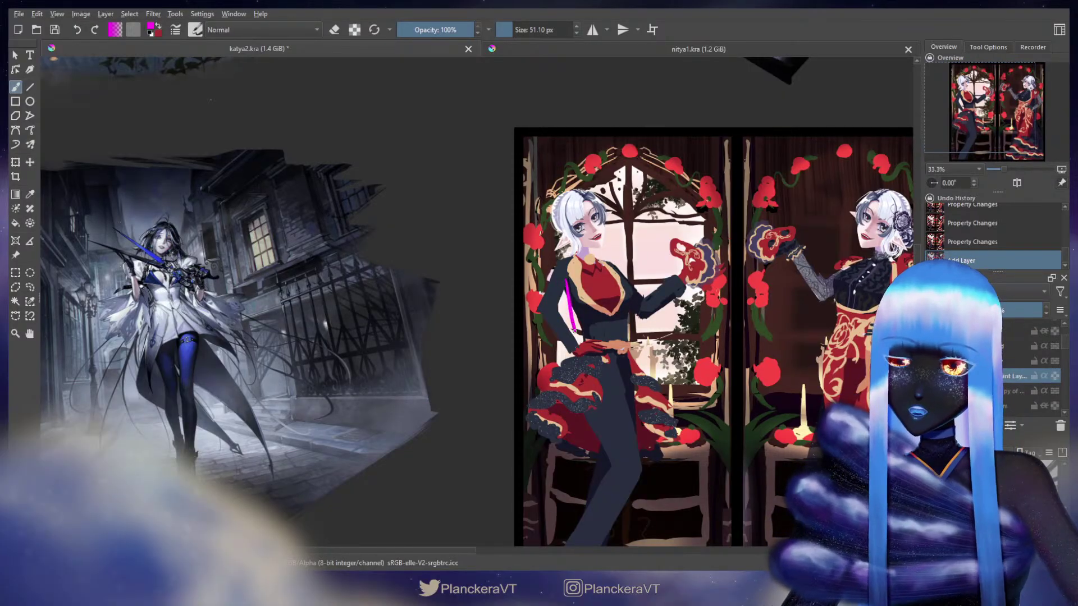
key(ctrl+z)
mouse_move(564, 275)
mouse_down()
mouse_move(585, 343)
mouse_move(629, 343)
mouse_up()
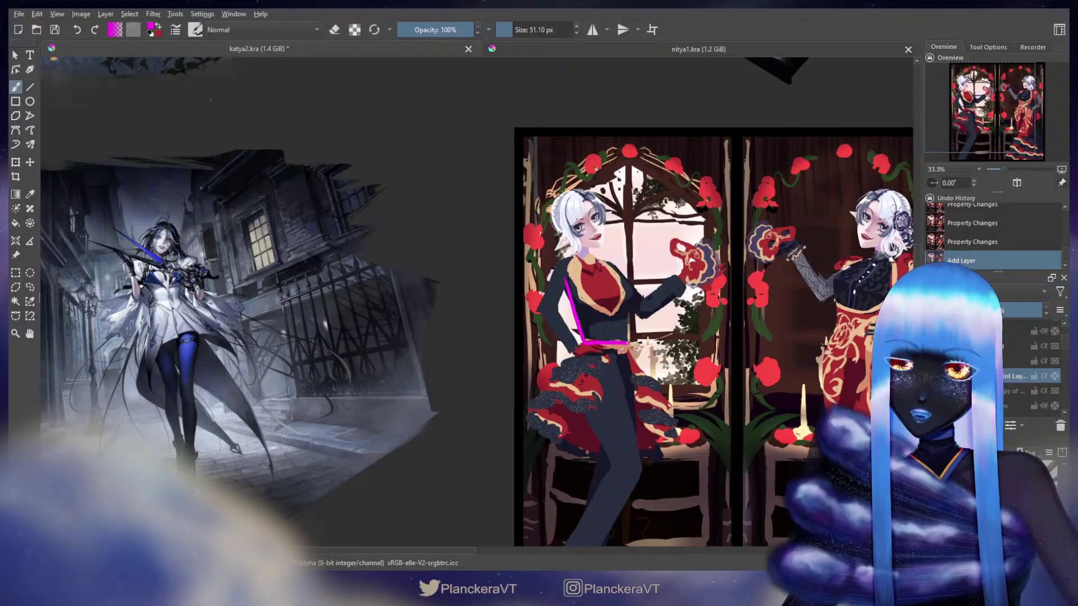
key(ctrl+z)
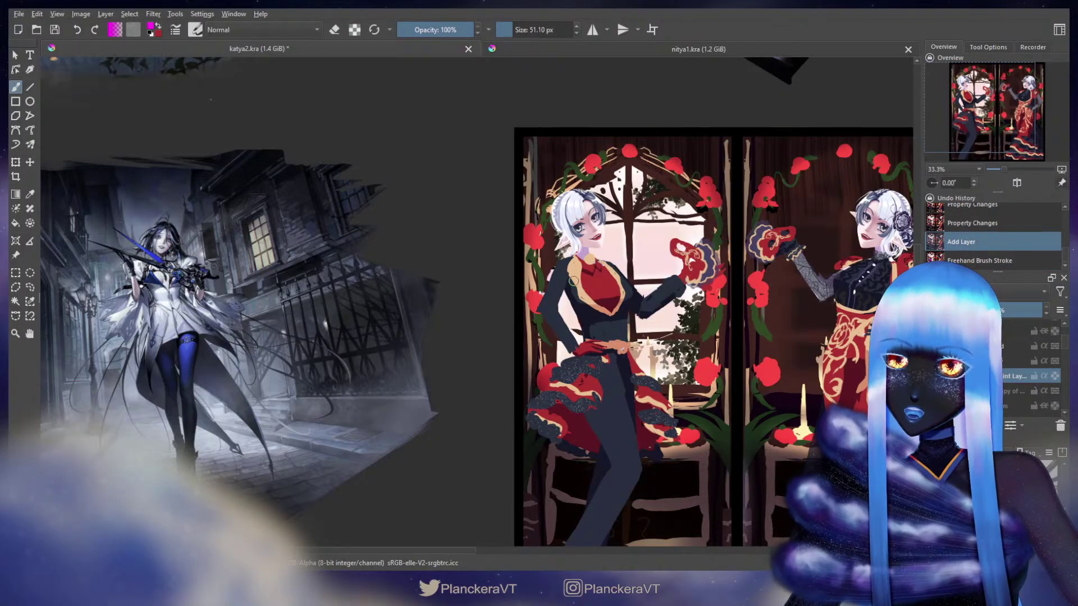
mouse_move(573, 281)
mouse_down()
mouse_move(589, 341)
mouse_move(633, 336)
mouse_move(611, 257)
mouse_move(592, 285)
mouse_move(600, 327)
mouse_up()
key(ctrl+z)
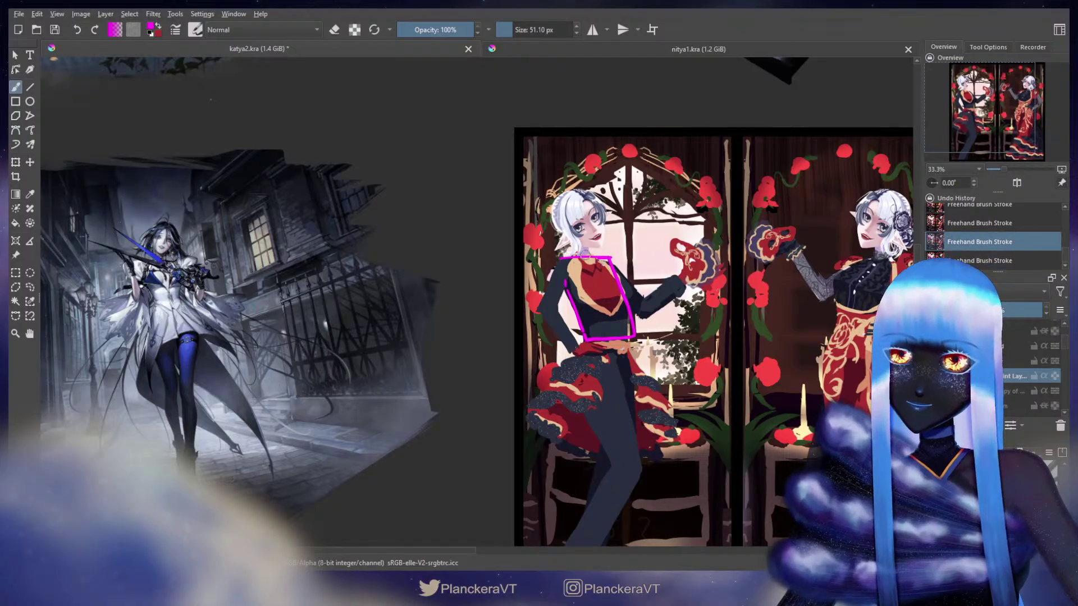
key(ctrl+shift+z)
drag(578, 305, 631, 302)
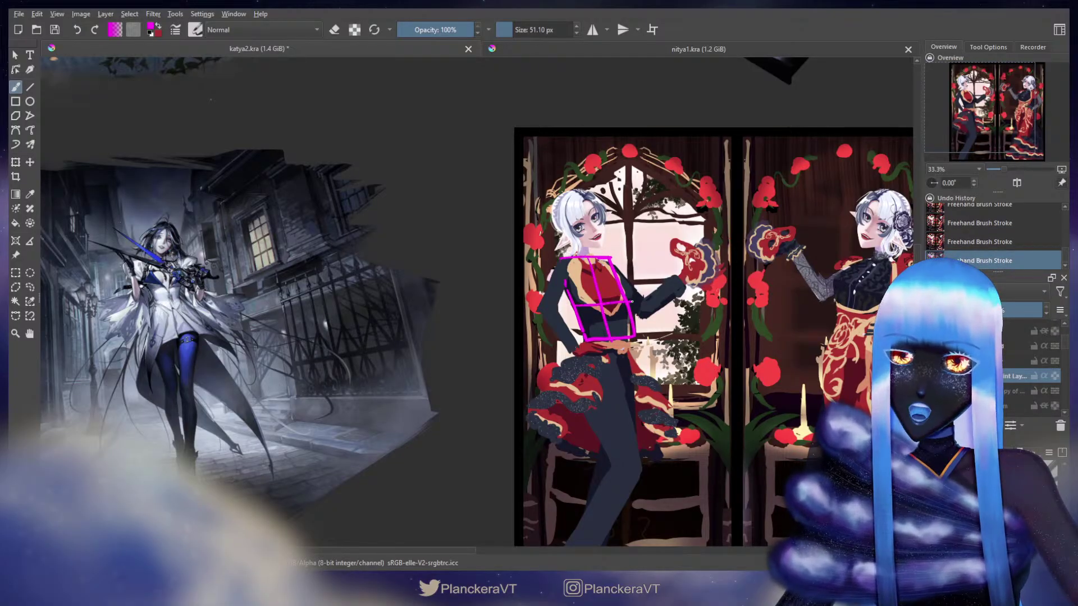
key(ctrl+z)
key(ctrl+z)
key(ctrl+z)
key(ctrl+z)
key(ctrl+z)
key(ctrl+z)
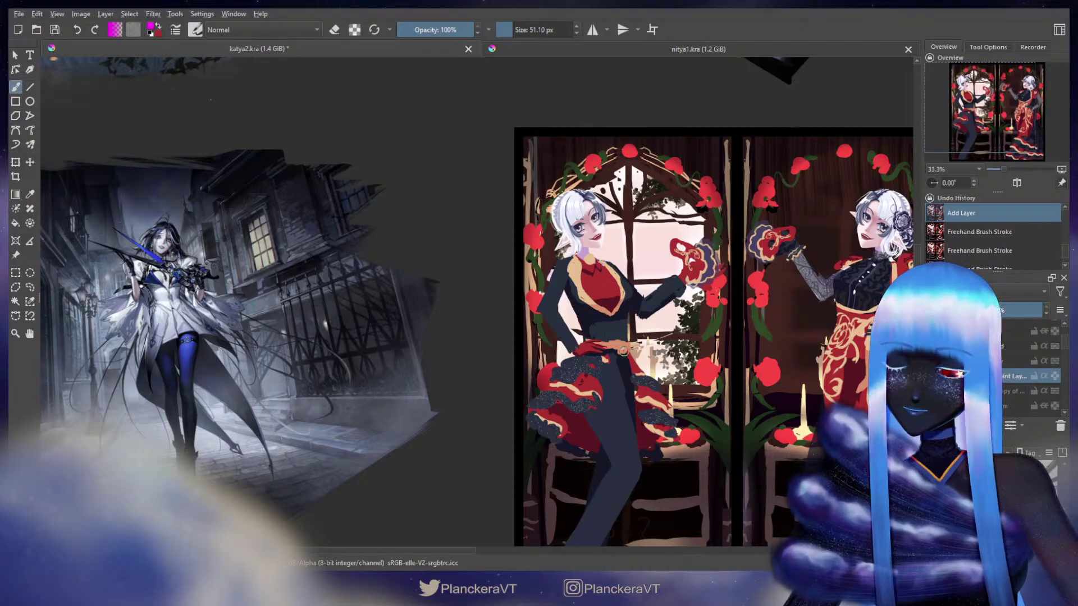
Try several long magenta pose lines curving from the suited character's neck through the waist to the lower leg, undoing each one.
drag(623, 351, 599, 280)
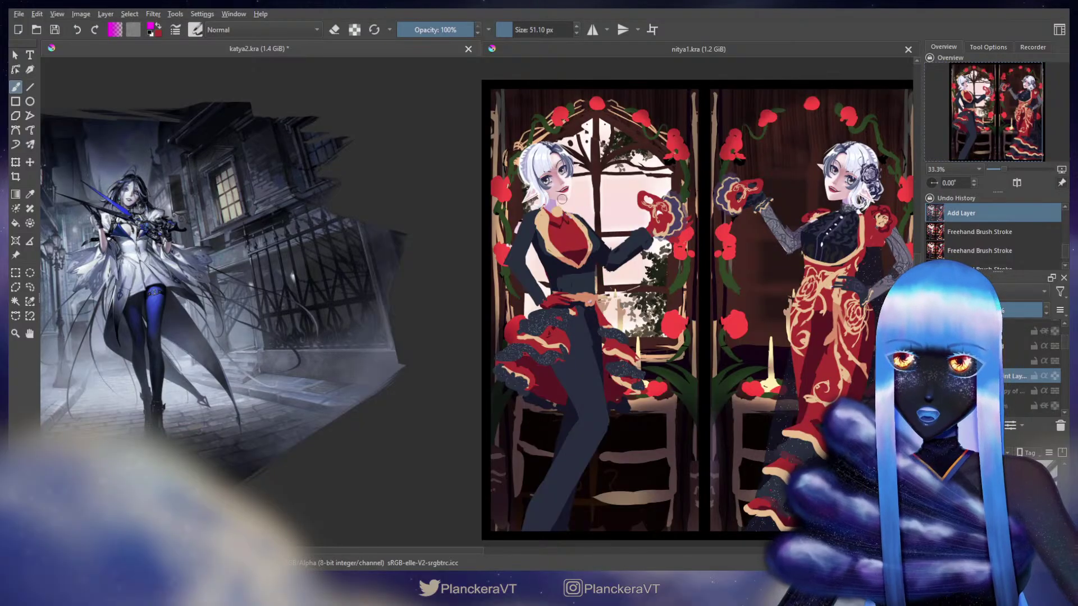
mouse_move(552, 220)
mouse_down()
mouse_move(558, 311)
mouse_move(539, 390)
mouse_move(553, 458)
mouse_up()
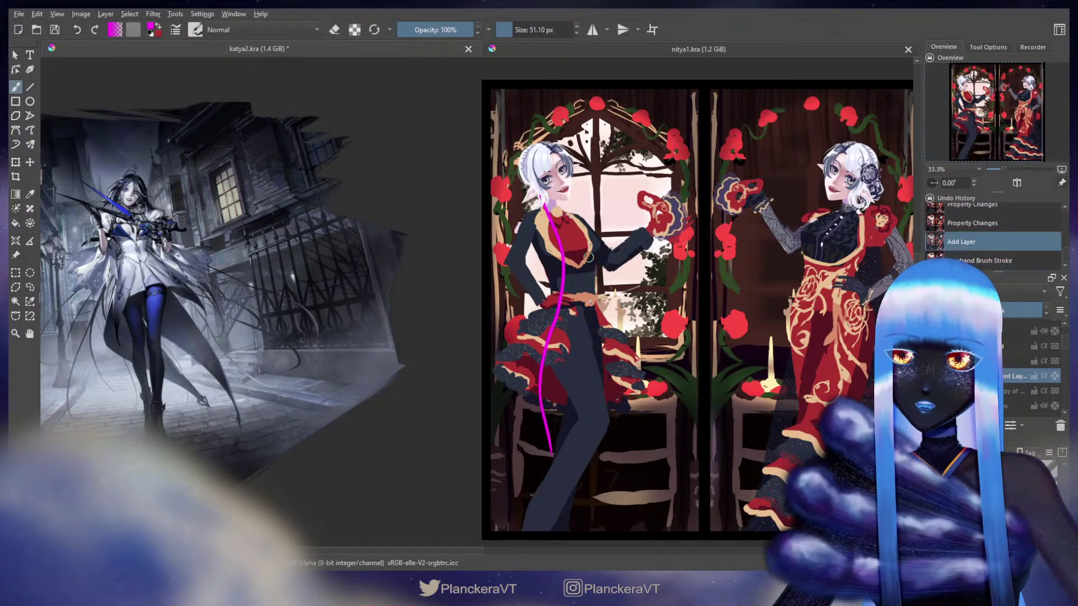
key(ctrl+z)
mouse_move(553, 208)
mouse_down()
mouse_move(569, 422)
mouse_move(550, 527)
mouse_up()
key(ctrl+z)
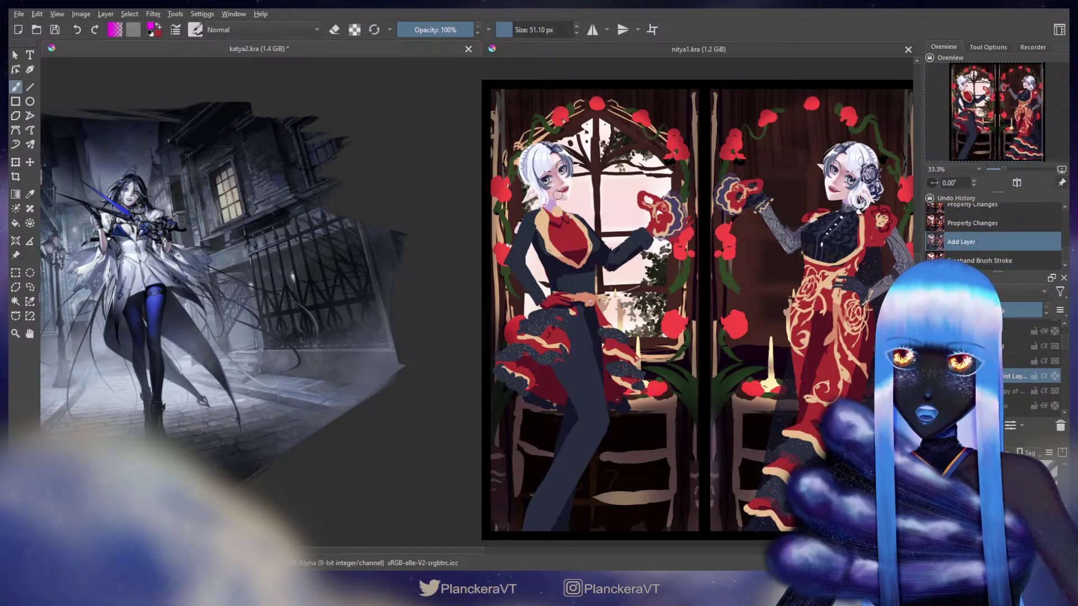
mouse_move(554, 198)
mouse_down()
mouse_move(586, 354)
mouse_move(553, 534)
mouse_up()
key(ctrl+z)
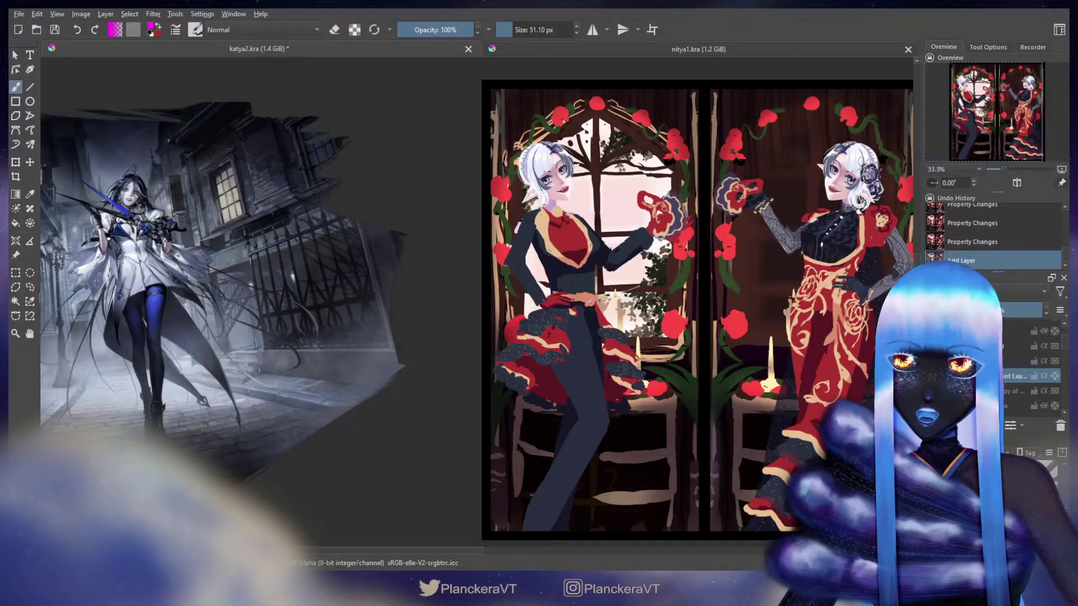
key(ctrl+z)
mouse_move(542, 201)
mouse_down()
mouse_move(564, 228)
mouse_move(583, 329)
mouse_move(557, 216)
mouse_move(589, 303)
mouse_move(587, 384)
mouse_move(547, 526)
mouse_up()
key(ctrl+z)
key(ctrl+z)
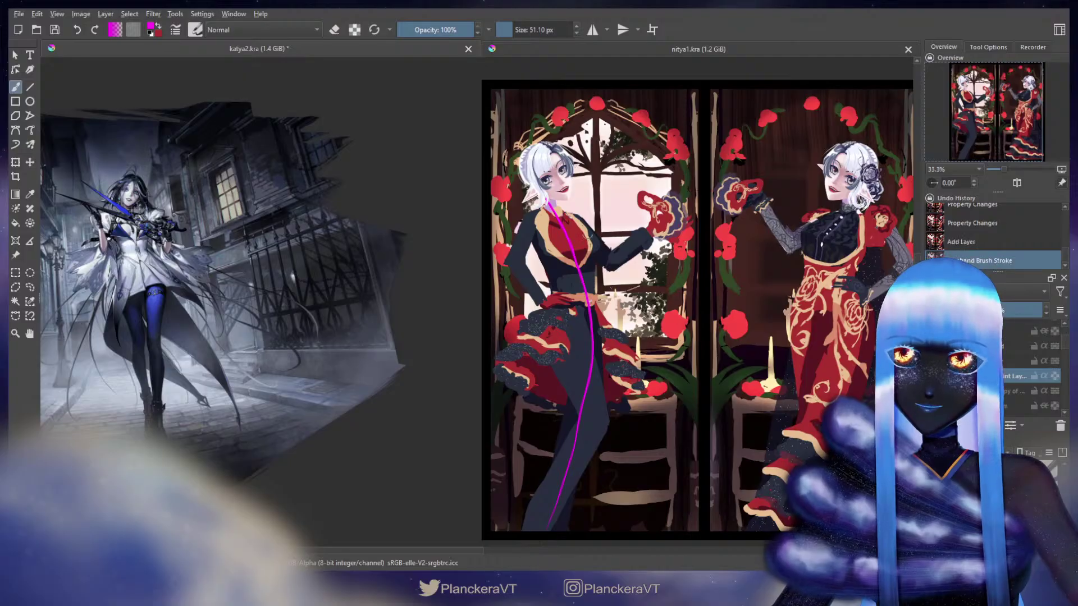
key(ctrl+z)
mouse_move(542, 193)
mouse_down()
mouse_move(586, 283)
mouse_move(596, 386)
mouse_up()
key(ctrl+z)
key(ctrl+z)
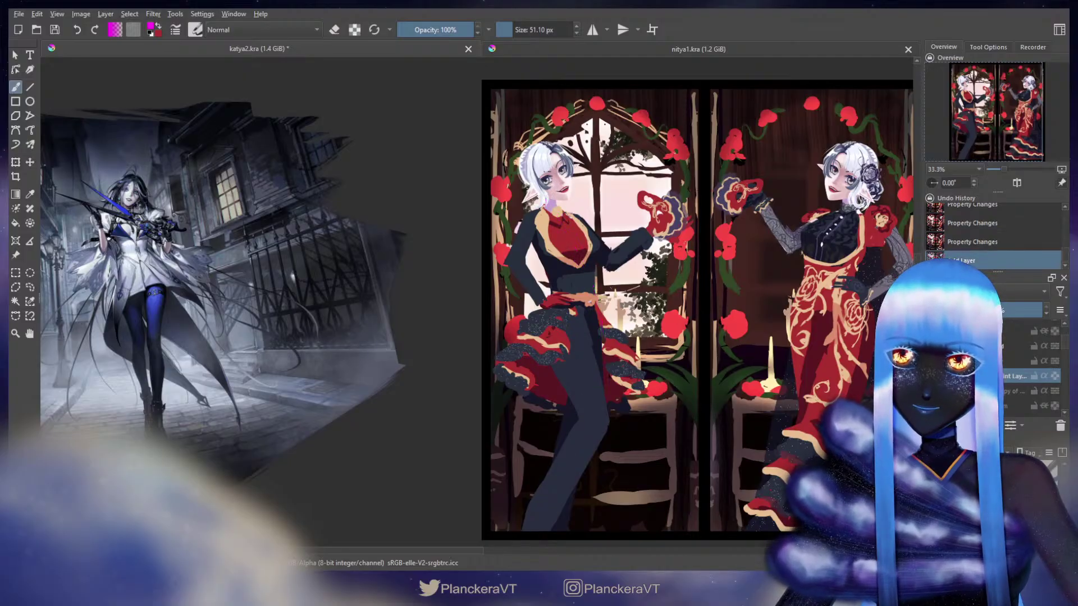
mouse_move(561, 201)
mouse_down()
mouse_move(587, 284)
mouse_move(593, 391)
mouse_move(543, 540)
mouse_up()
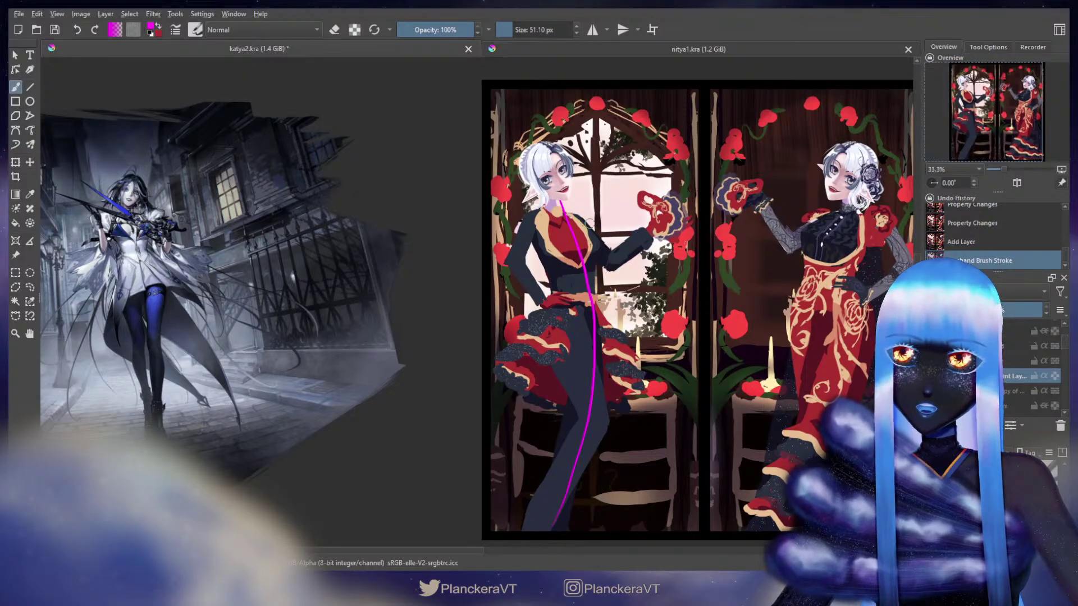
key(ctrl+z)
mouse_move(553, 194)
mouse_down()
mouse_move(580, 305)
mouse_move(576, 399)
mouse_move(553, 208)
mouse_move(589, 308)
mouse_move(592, 380)
mouse_move(577, 473)
mouse_move(553, 530)
mouse_up()
key(ctrl+z)
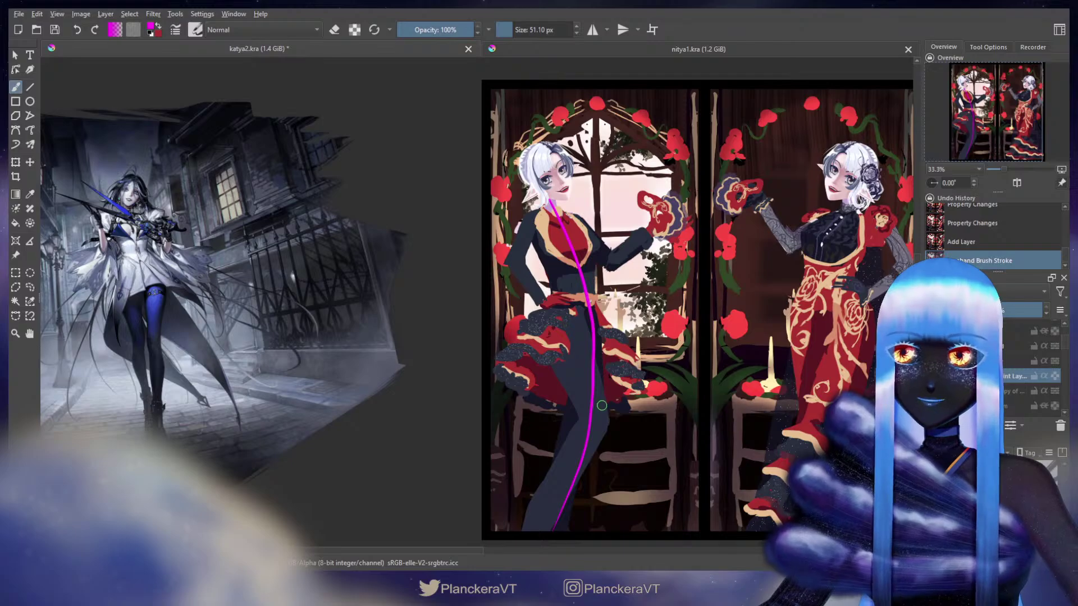
key(ctrl+z)
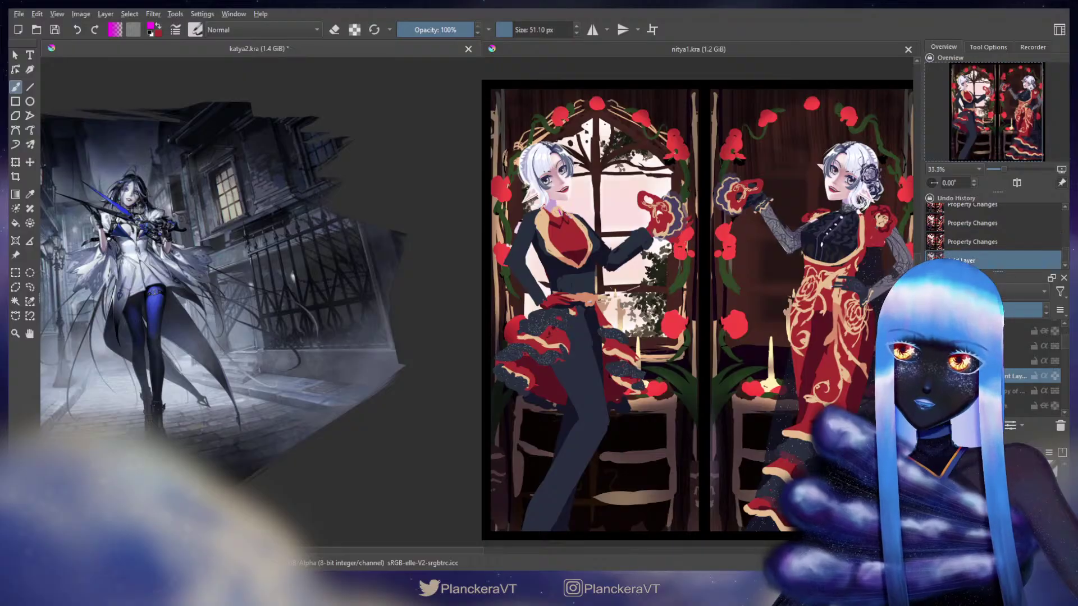
Paint a curved magenta centre line from the neck to the waist with brushes up to 66.37 px, and transform it to fit the torso.
click(554, 204)
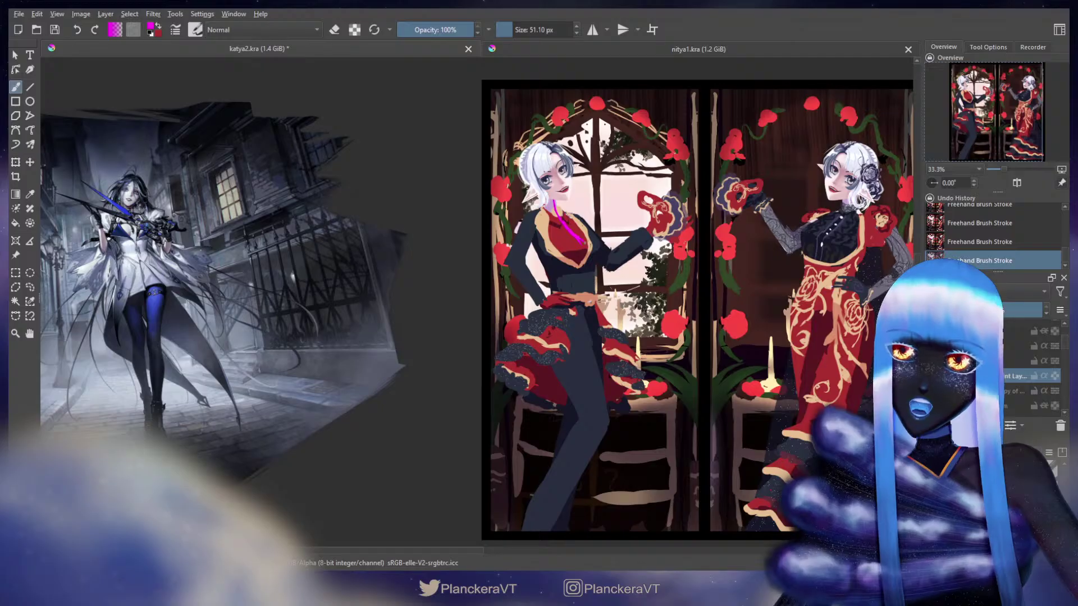
key(bracketright)
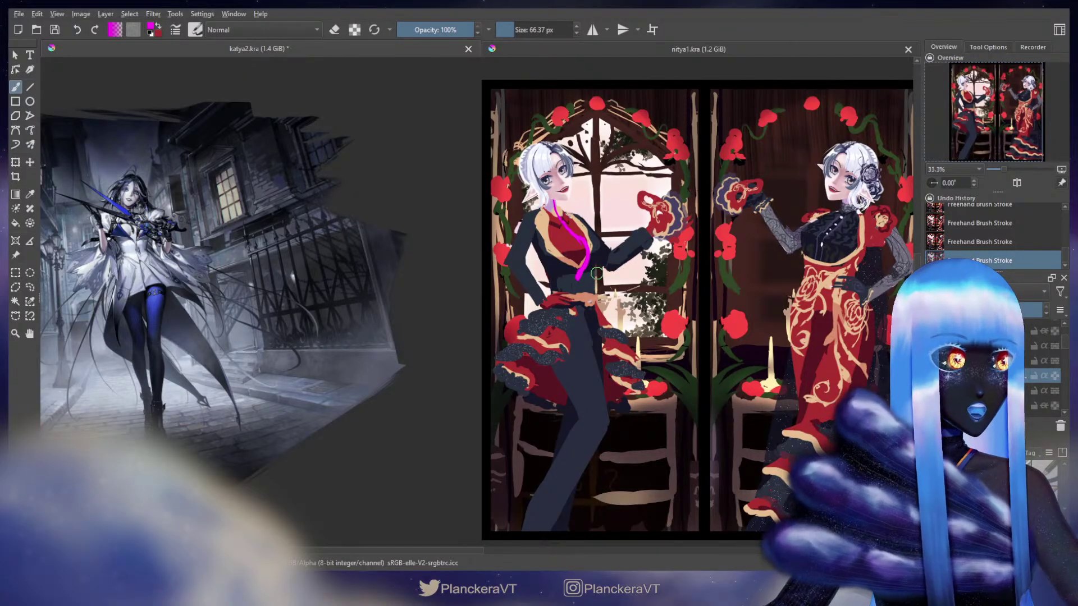
key(ctrl+t)
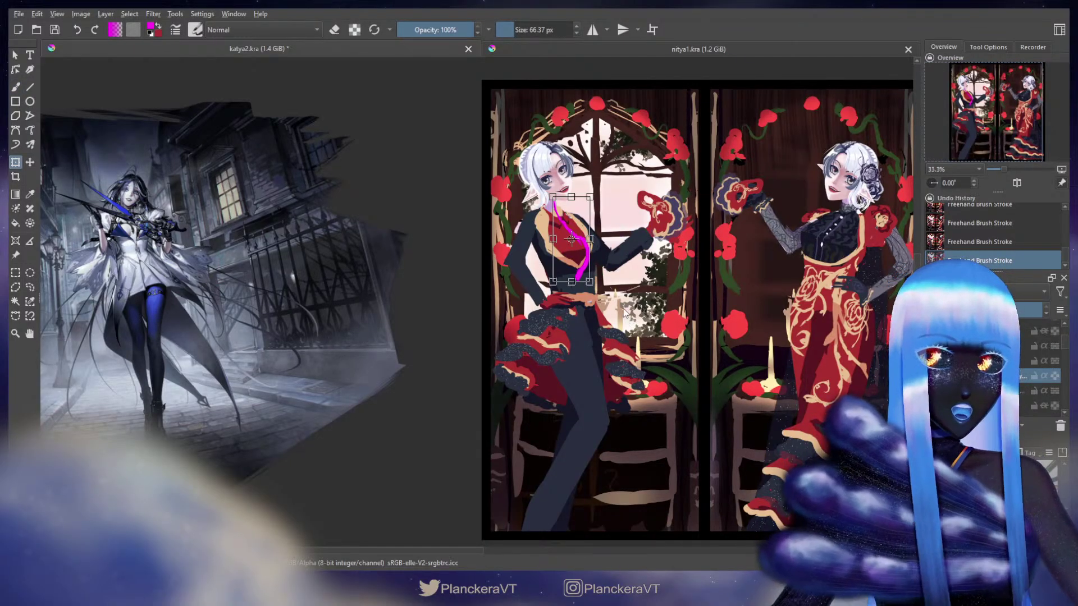
key(Escape)
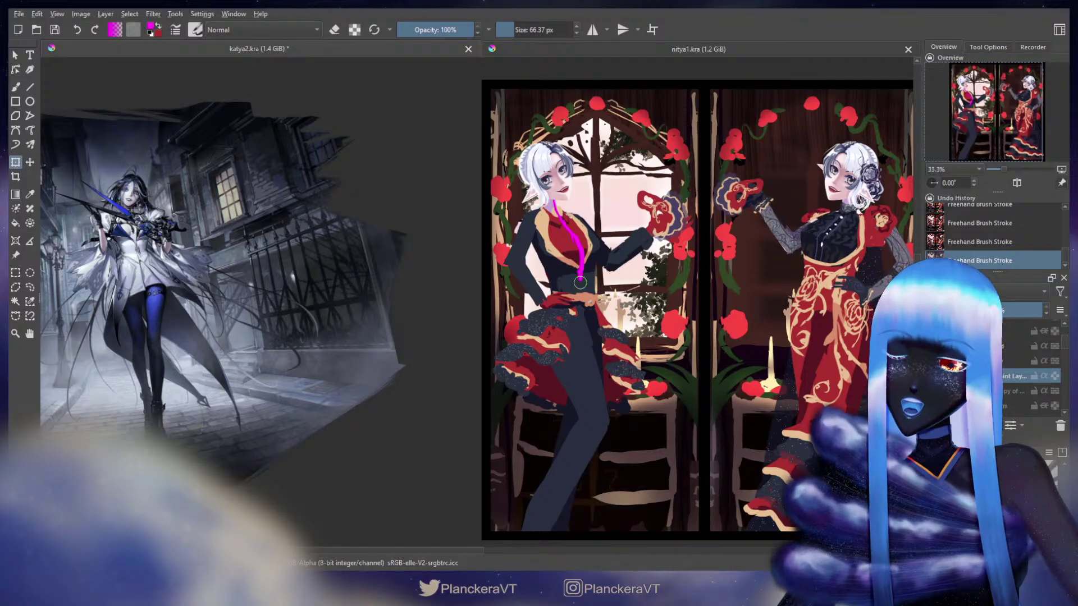
Trim and thin the magenta line across the chest with a 30.96 px eraser.
key(b)
key(e)
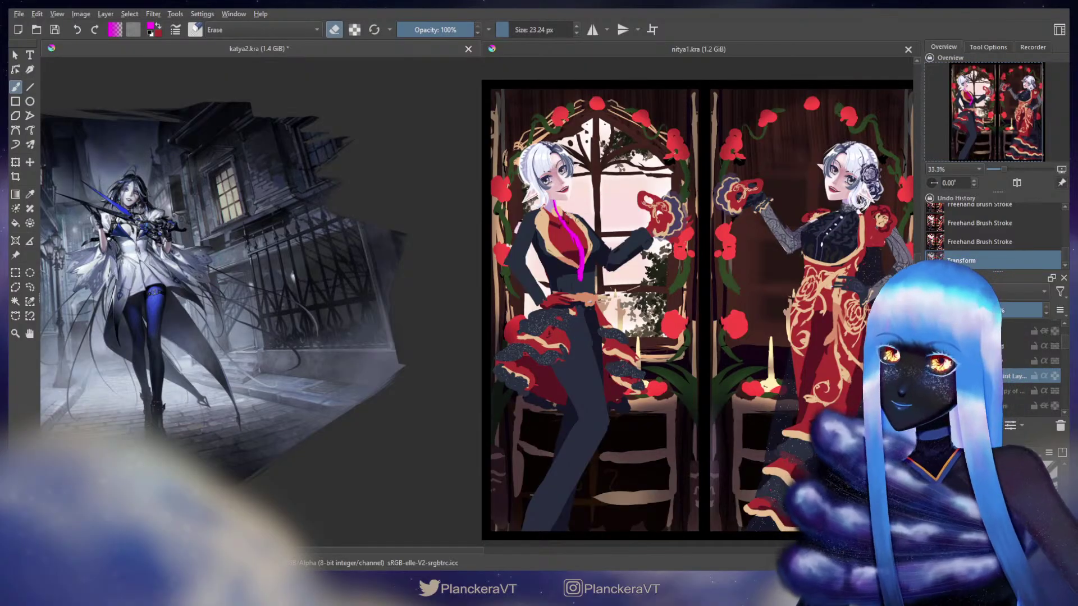
key(bracketright)
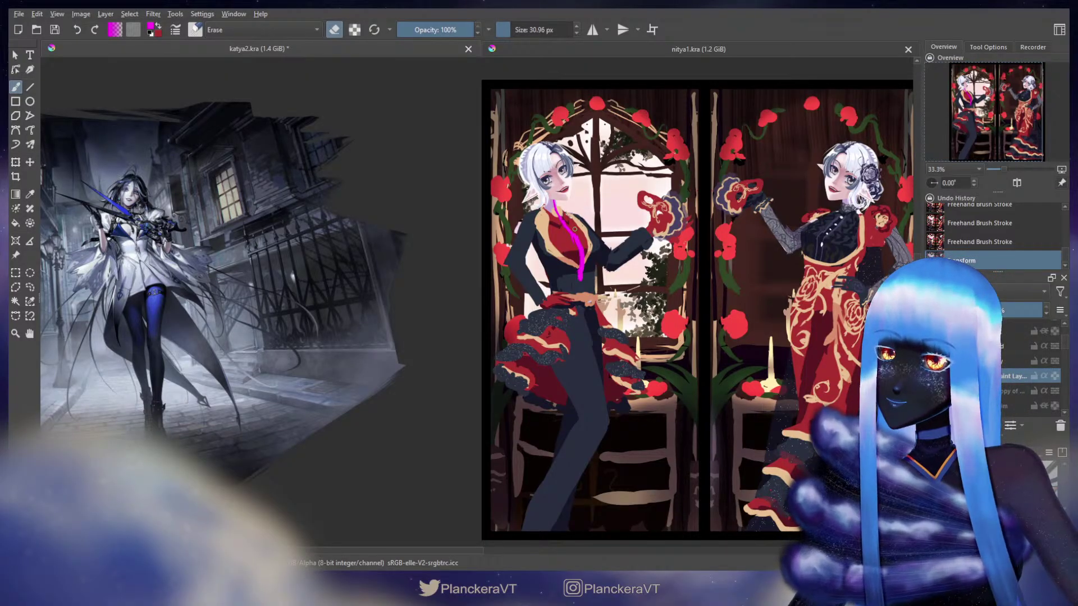
drag(573, 227, 589, 266)
key(e)
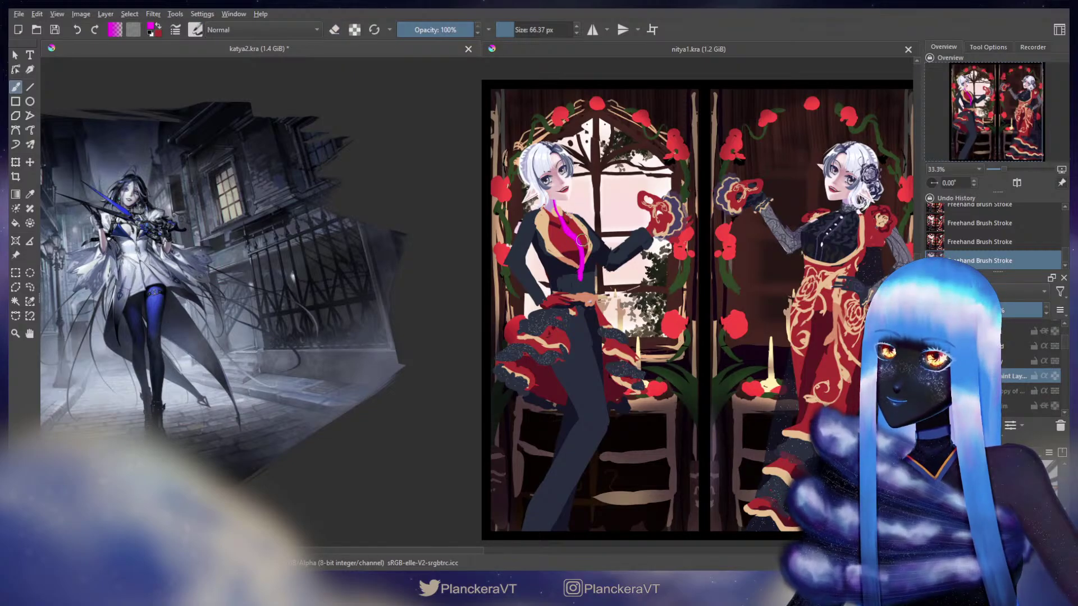
key(e)
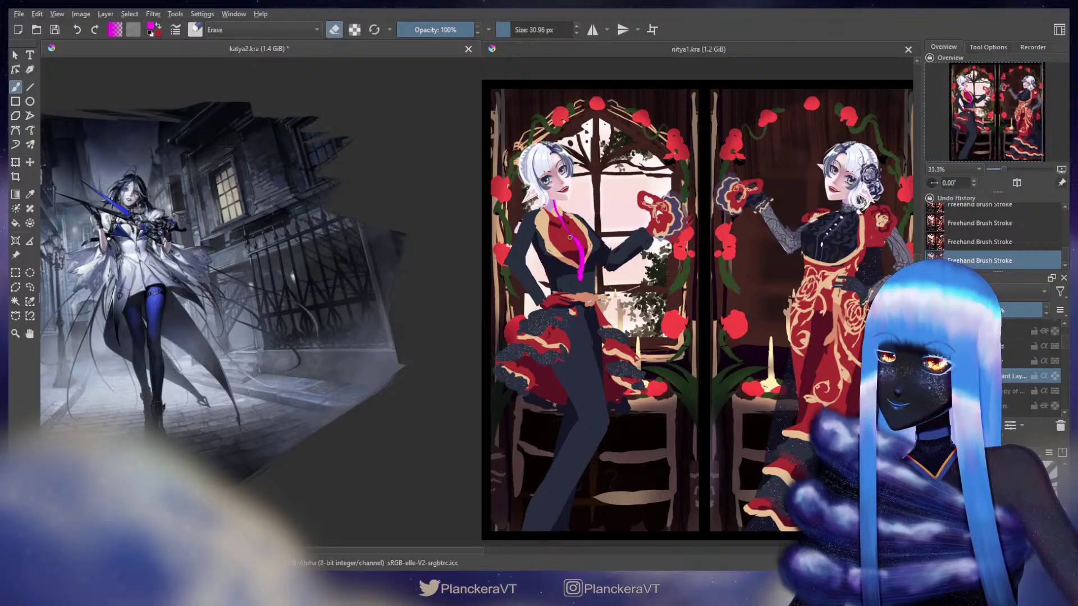
key(ctrl+z)
key(ctrl+shift+z)
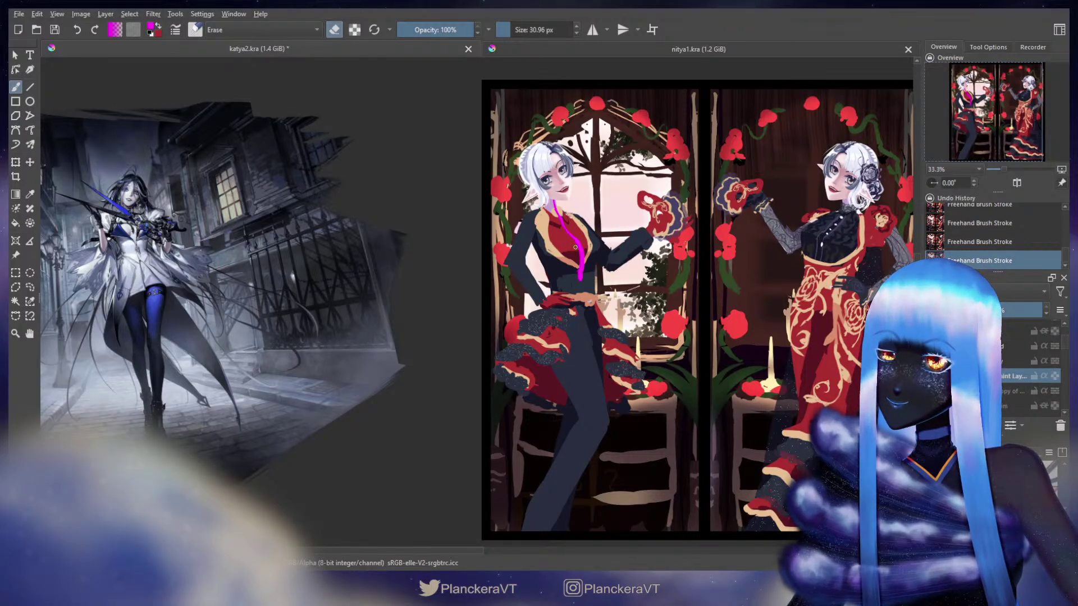
Extend the magenta line down to the belt with the 66.37 px brush and refine its edges with an eraser up to 34.98 px.
key(e)
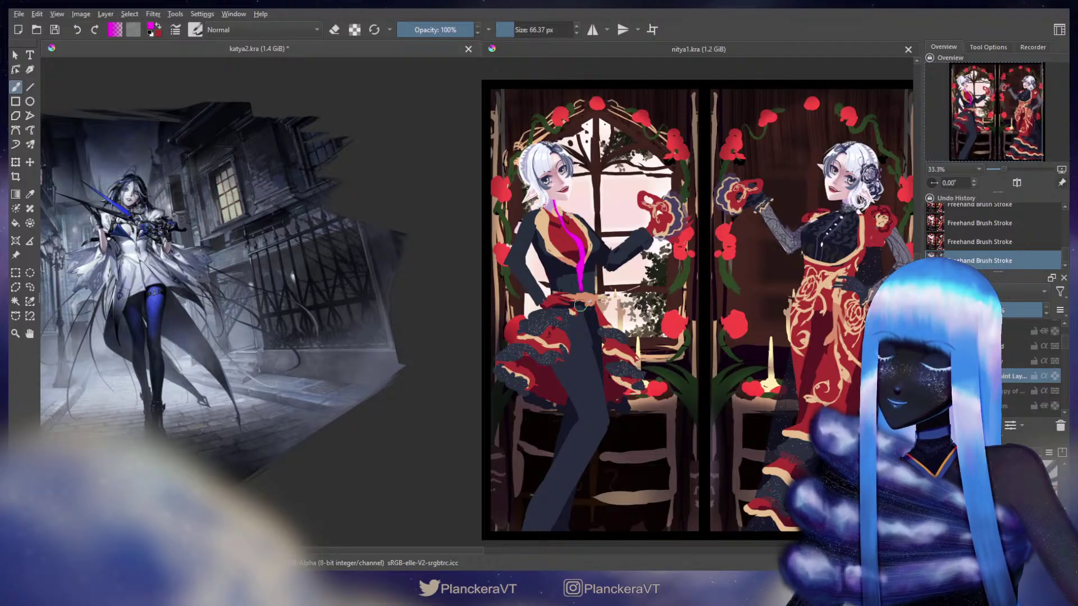
key(e)
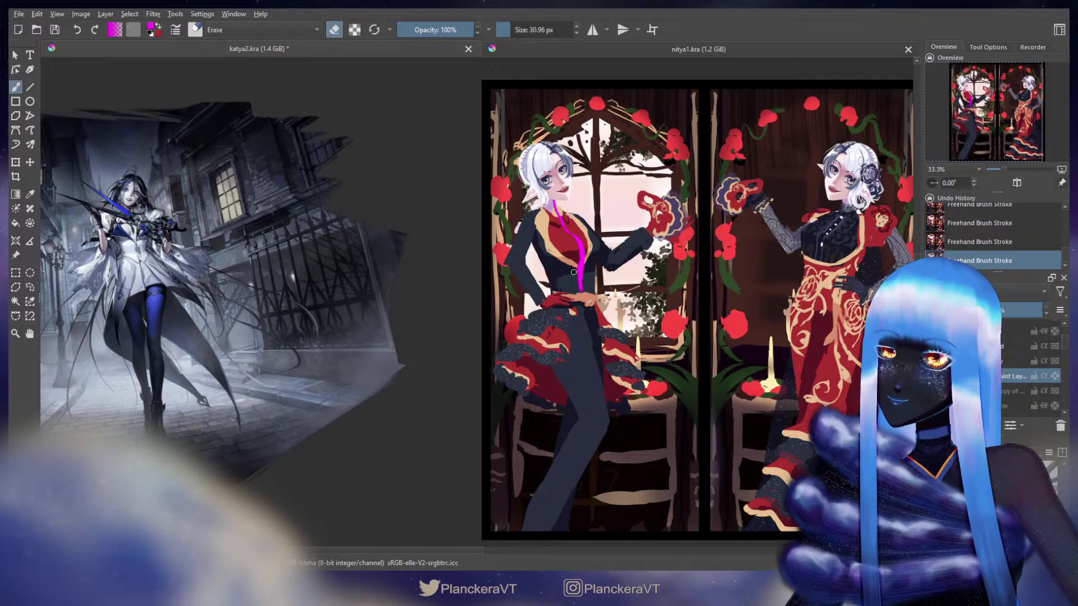
key(e)
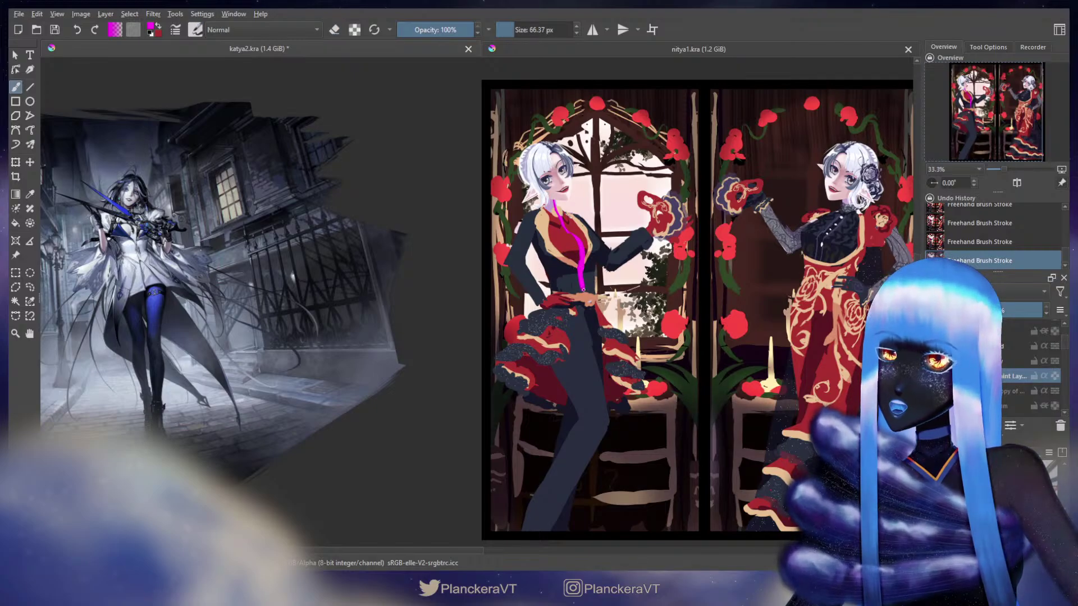
key(e)
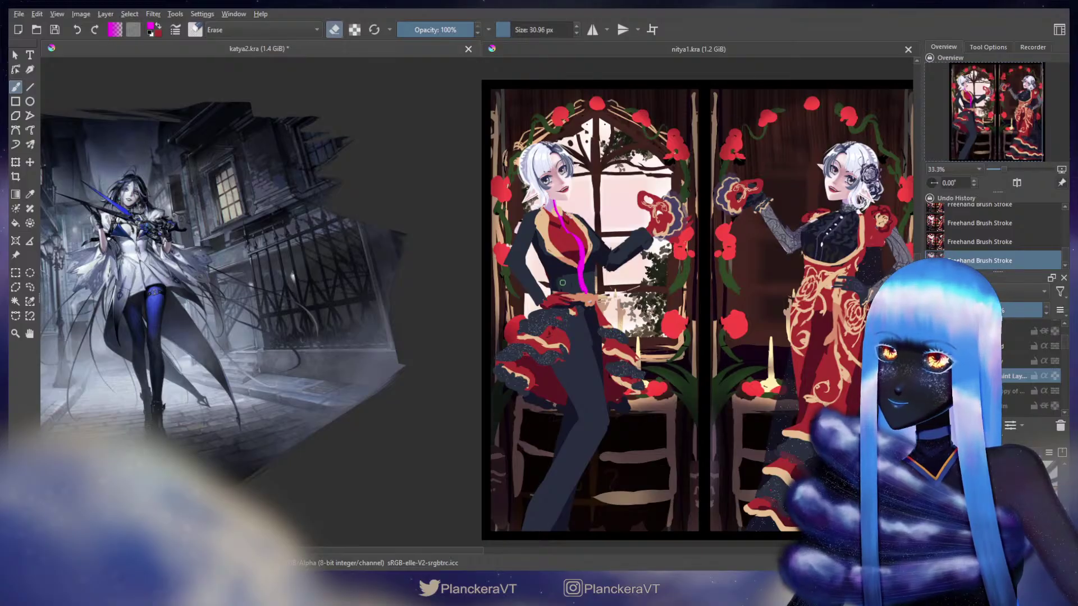
key(bracketright)
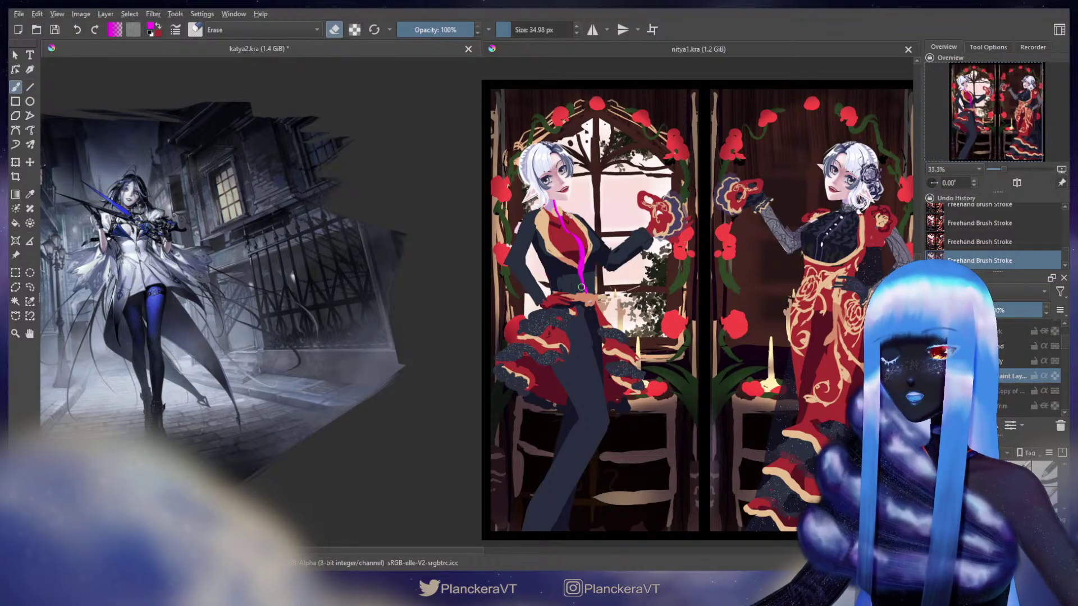
key(e)
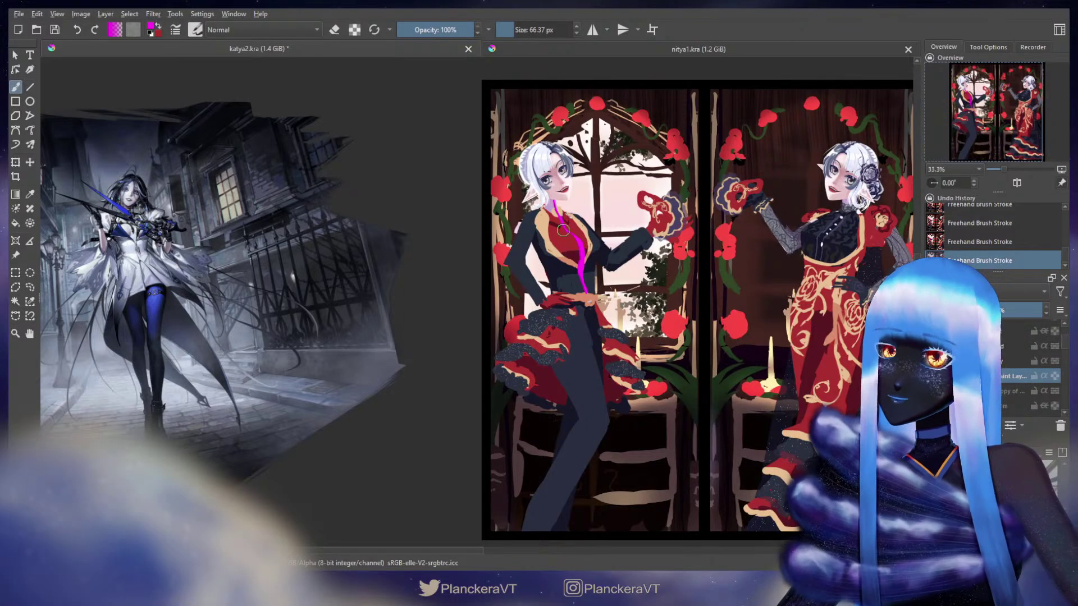
Reshape the magenta centre line between chest and belt, alternating a brush of about 55 px with an eraser up to 38.03 px.
key(bracketleft)
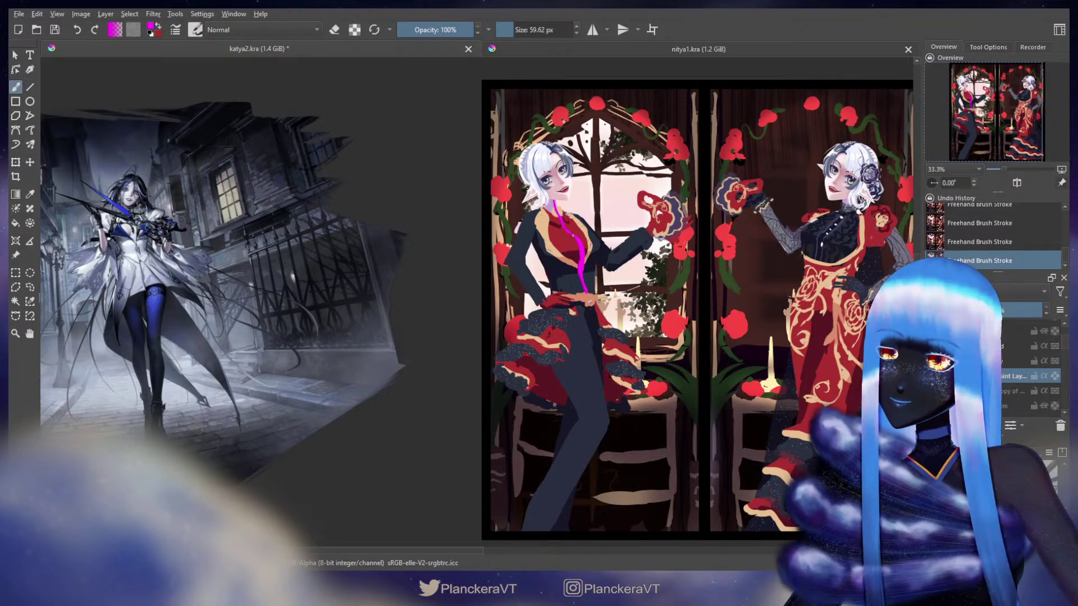
key(bracketleft)
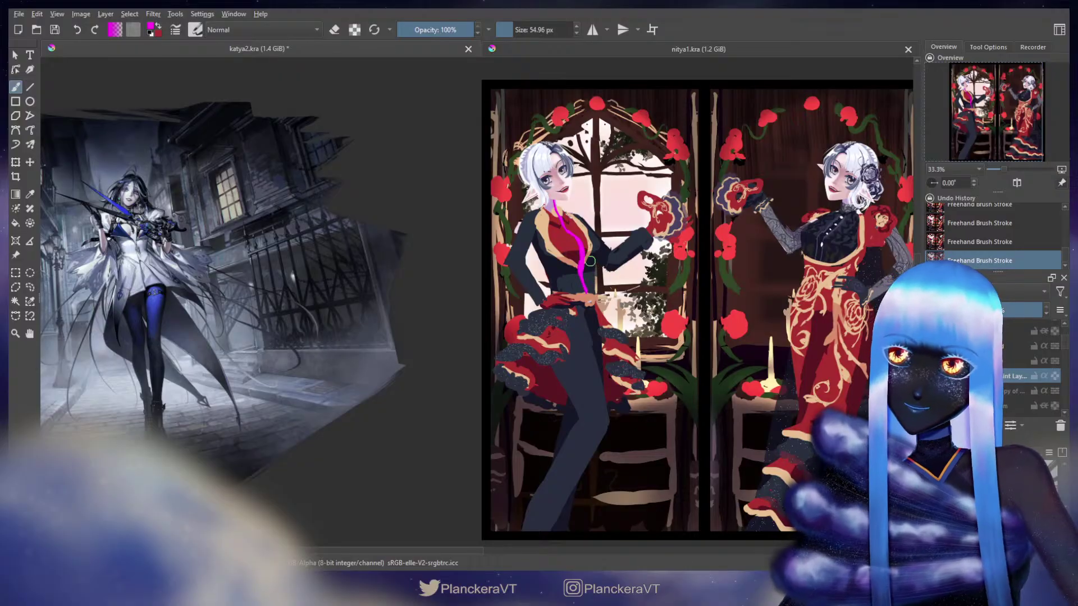
key(e)
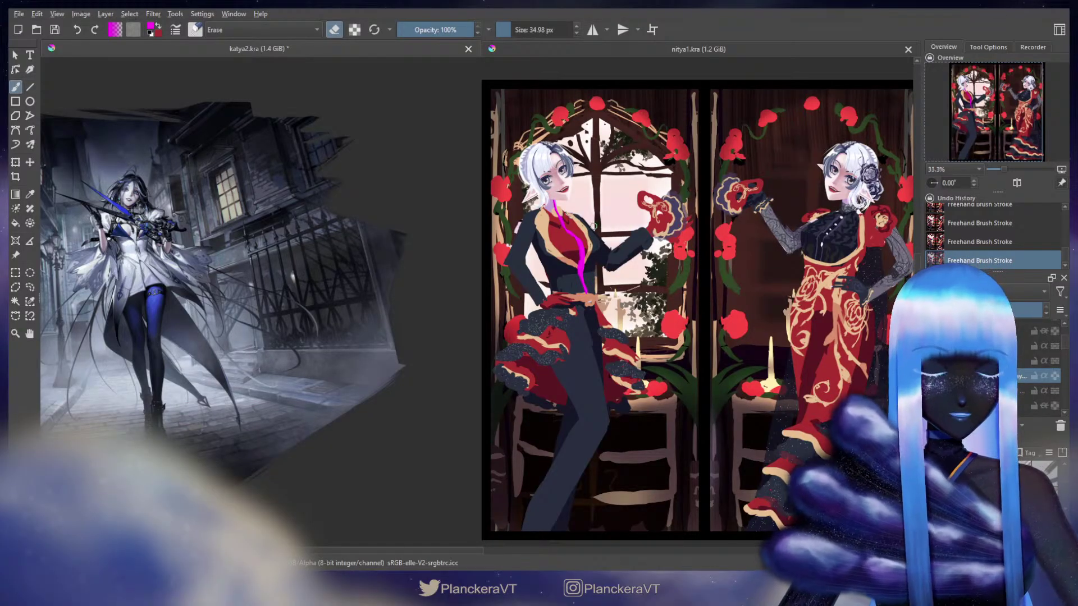
shift+drag(558, 214, 555, 226)
key(e)
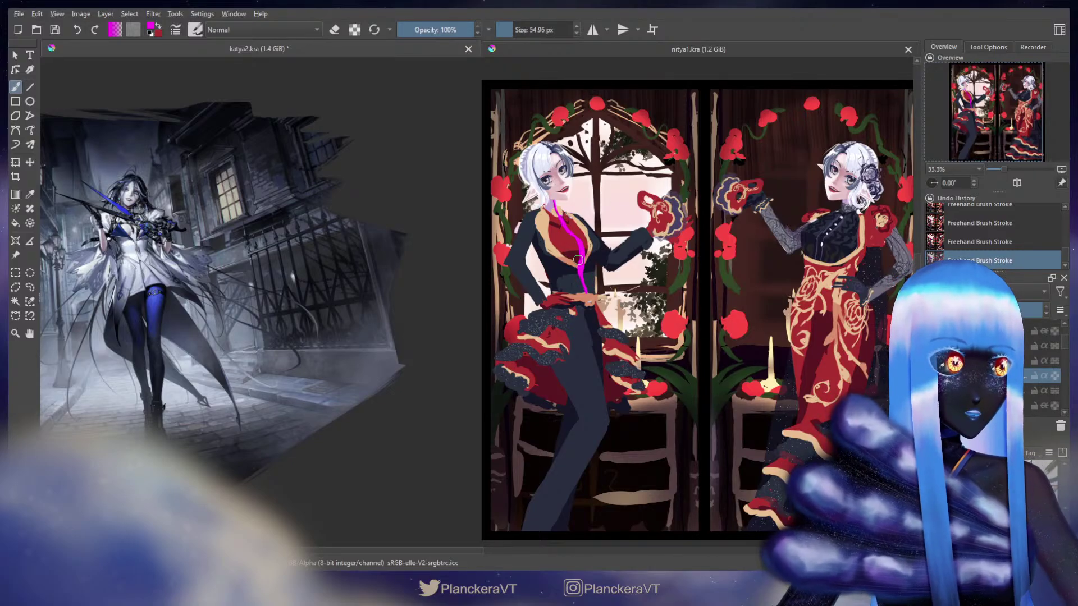
key(e)
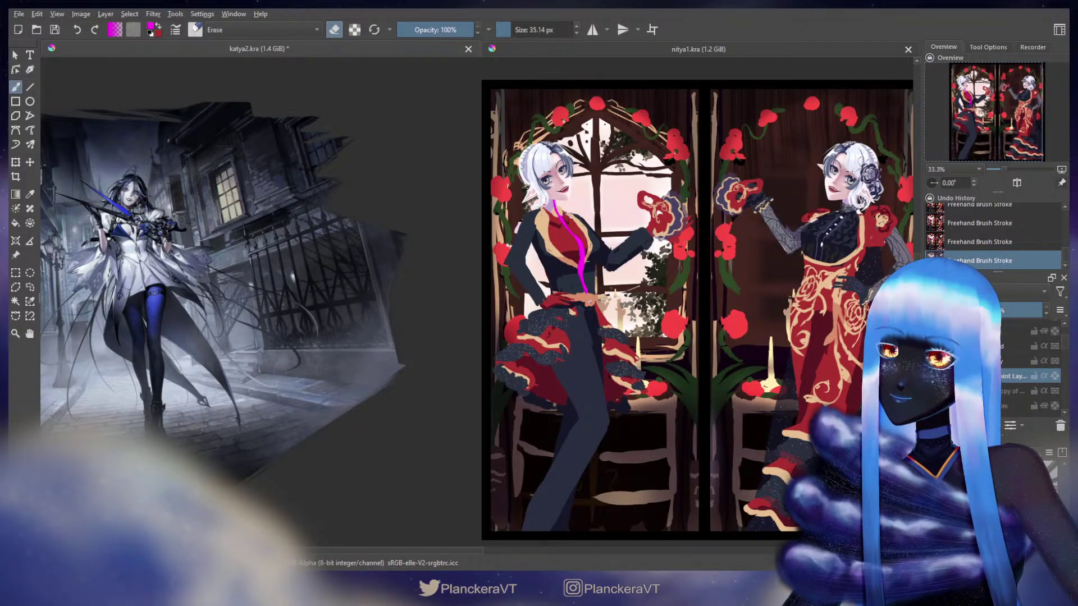
key(e)
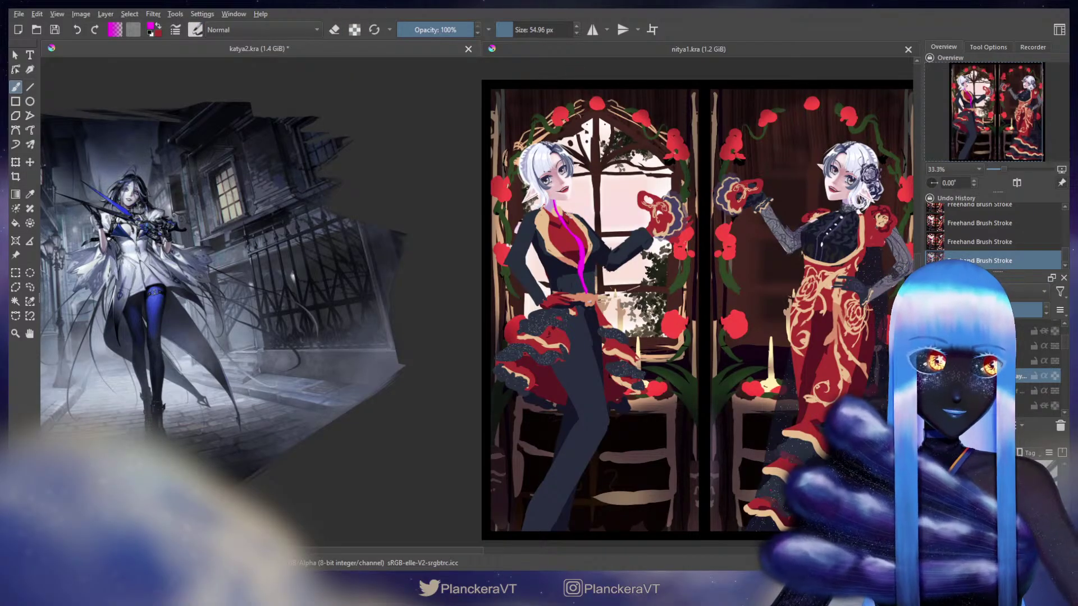
drag(564, 225, 564, 224)
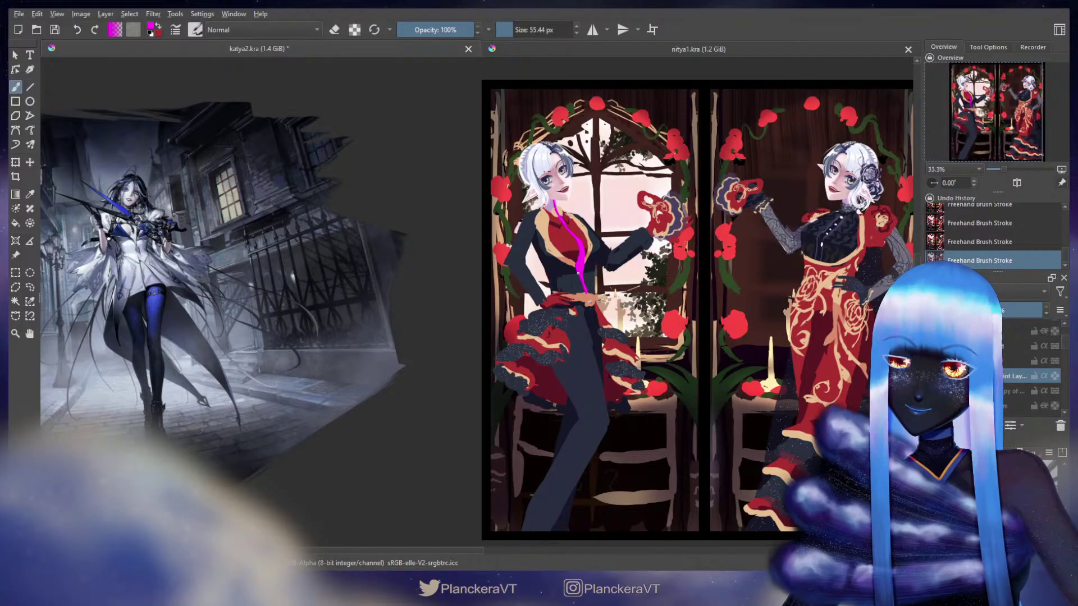
key(e)
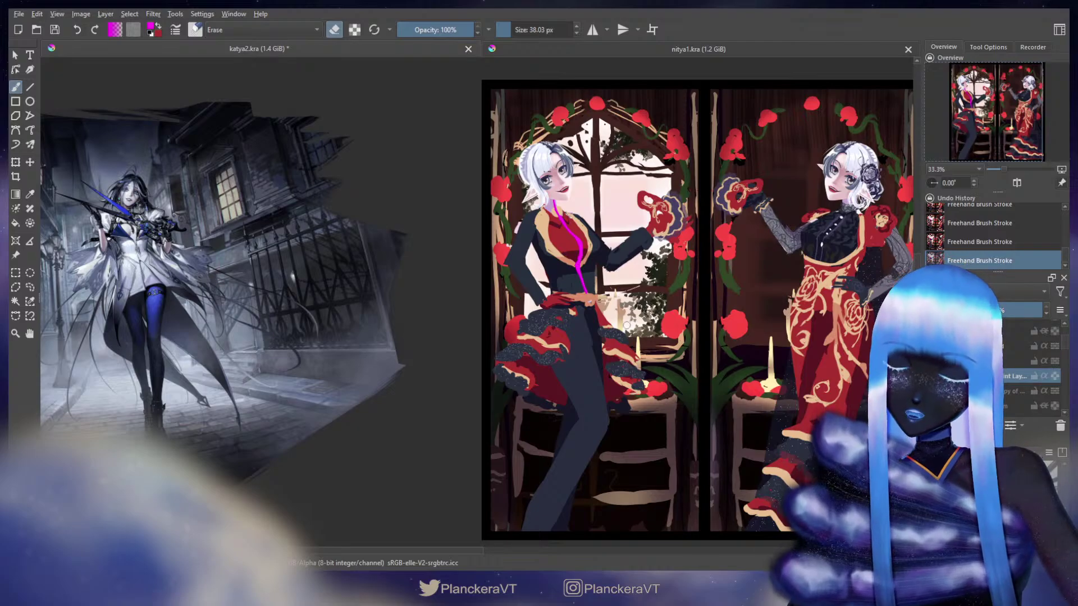
key(e)
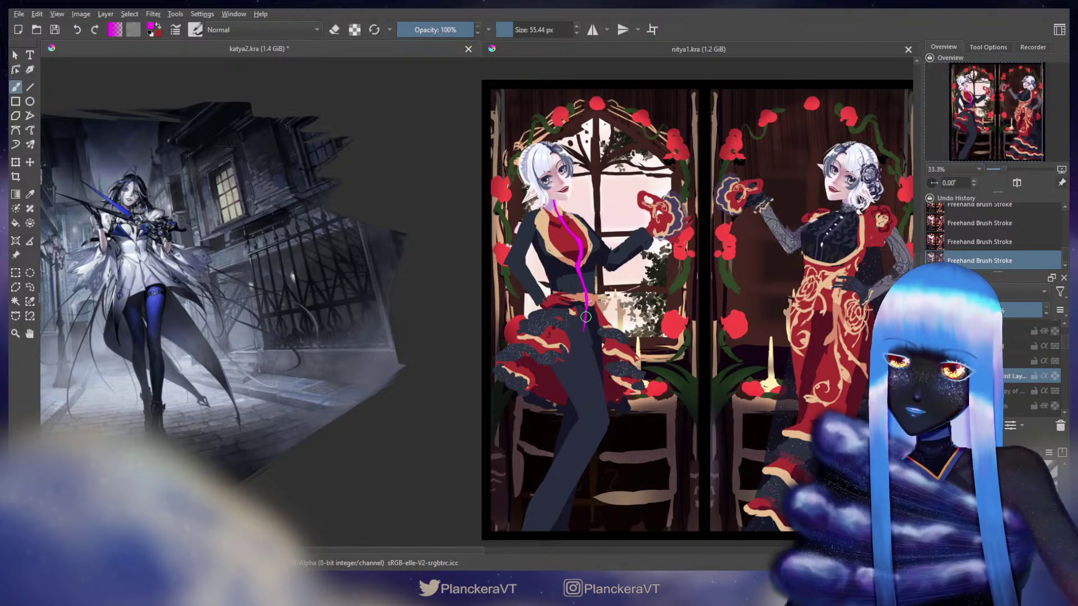
Extend the magenta line from the suited character's belt down the leg to the lower edge of the painting with the 55.44 px brush.
drag(586, 310, 582, 360)
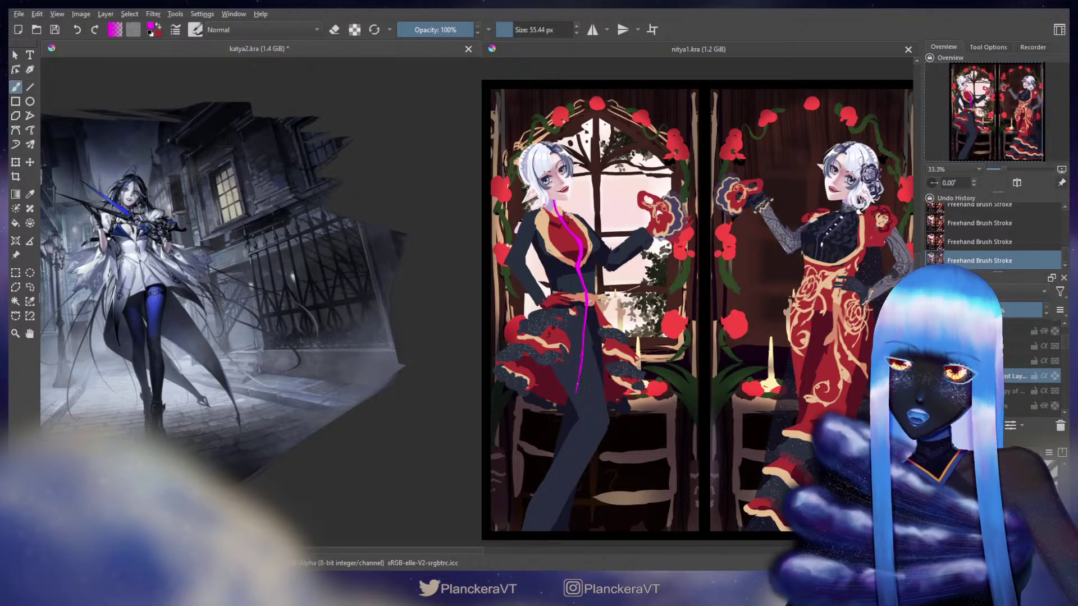
drag(575, 393, 545, 527)
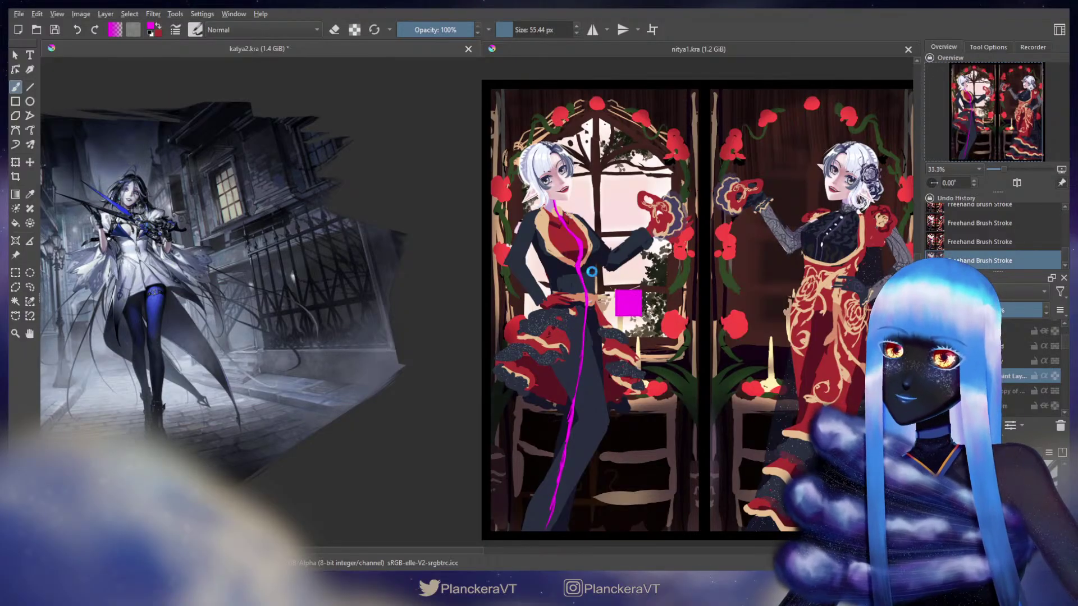
key(ctrl+t)
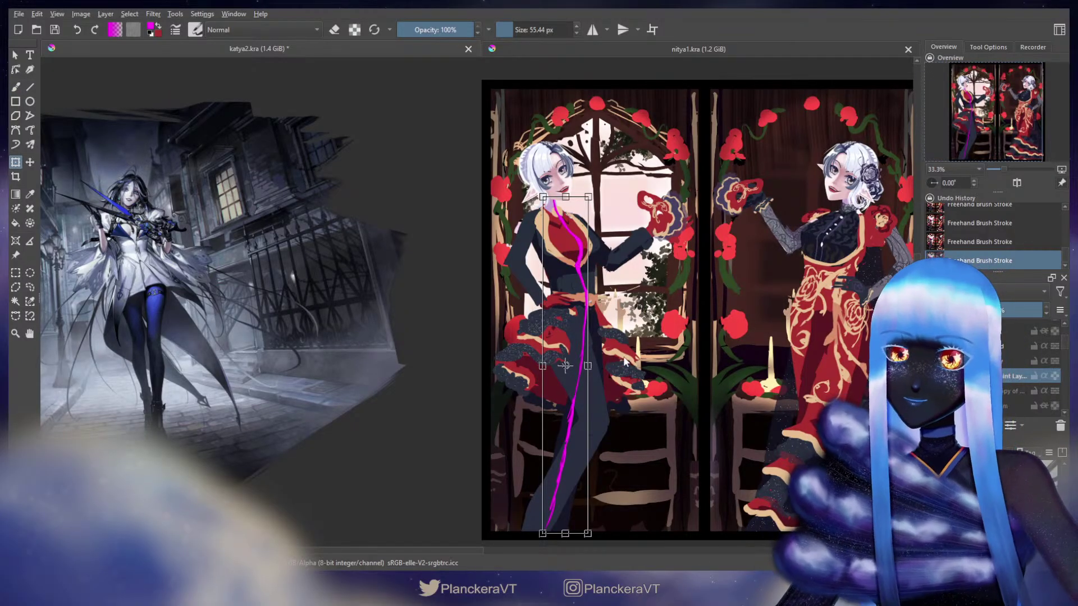
key(Escape)
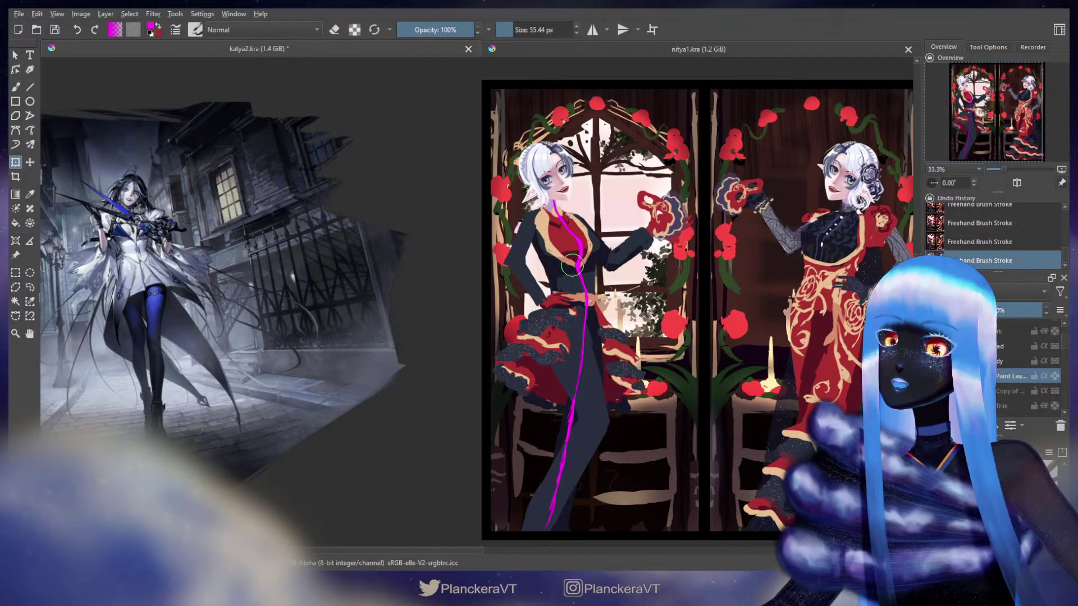
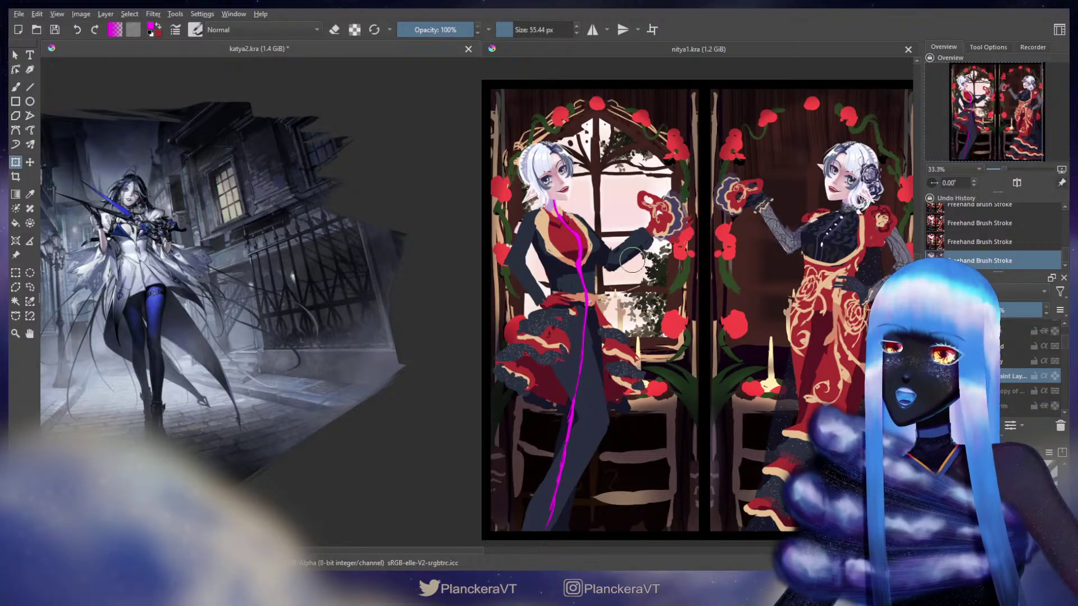
Lock the alpha of the suited character's Top layer and paint dark red shading on the shirt with the 55.44 px brush.
key(b)
scroll(1051, 366, down, 3)
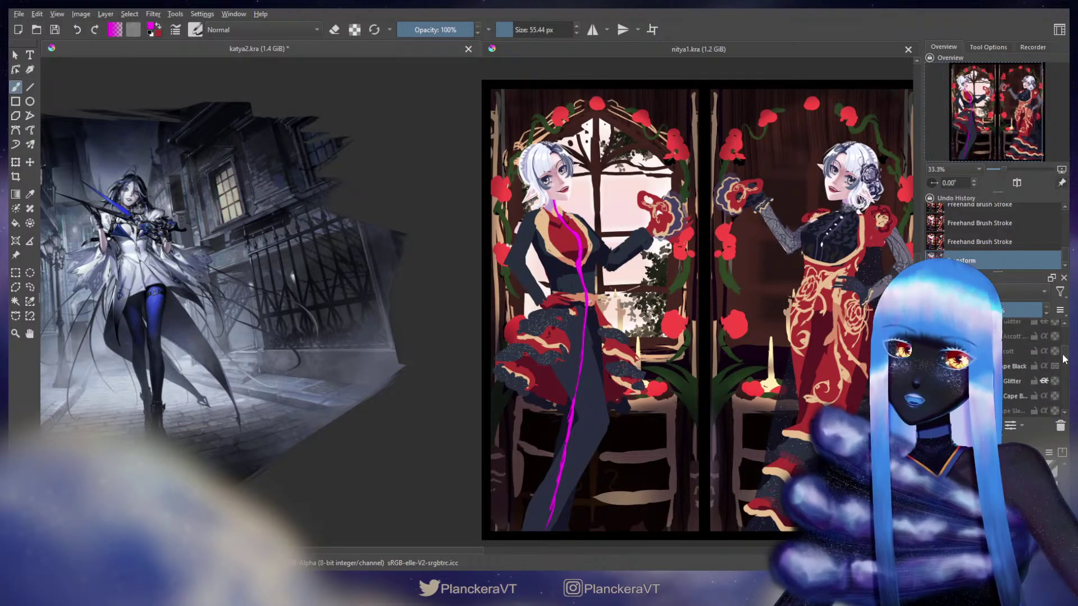
scroll(1060, 371, down, 3)
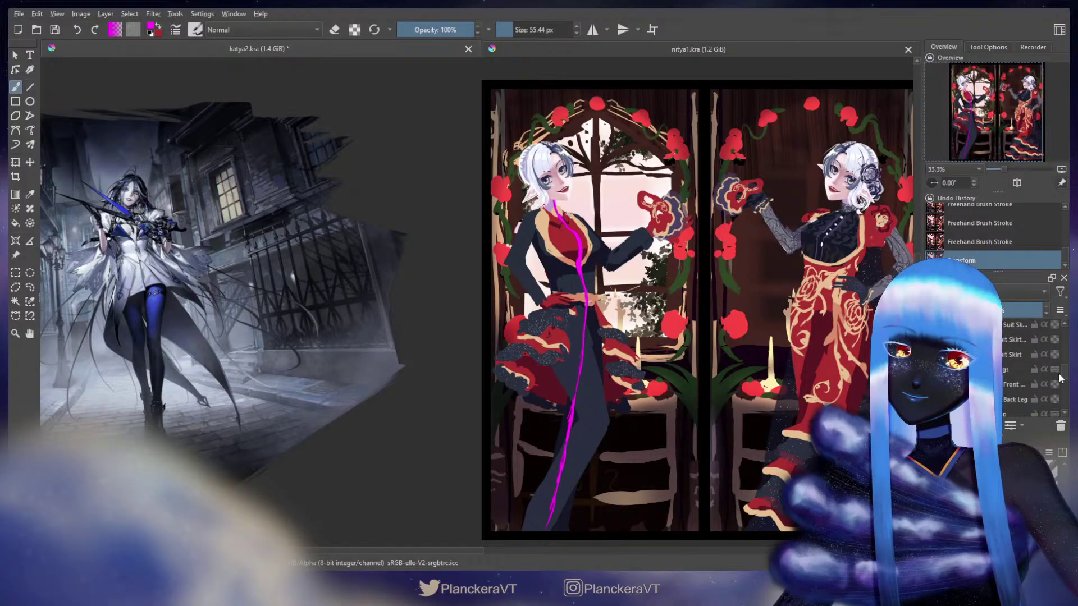
click(1054, 383)
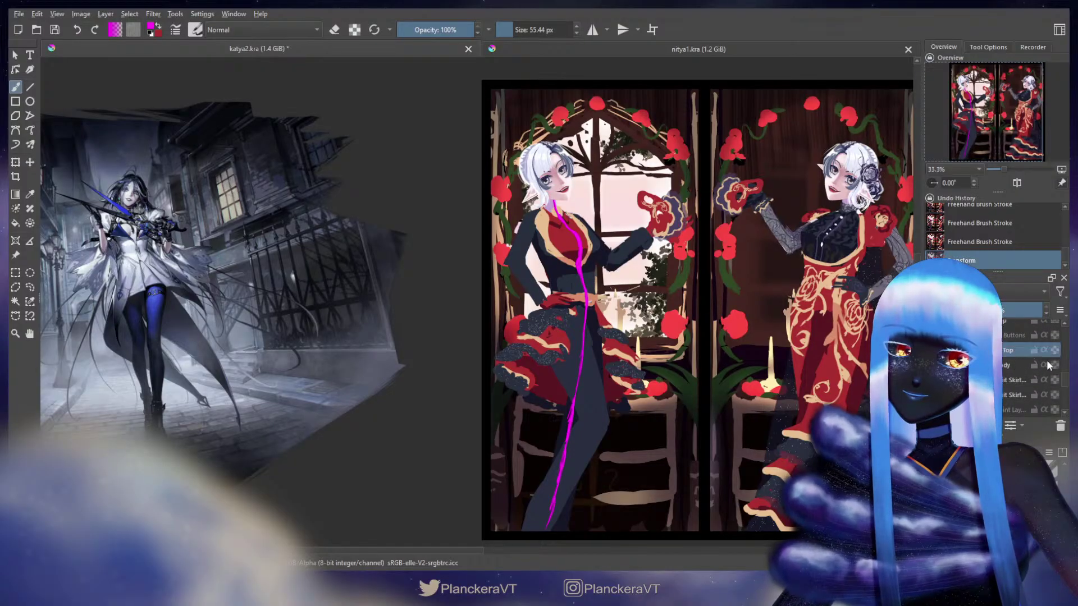
scroll(1046, 359, down, 1)
ctrl+click(575, 246)
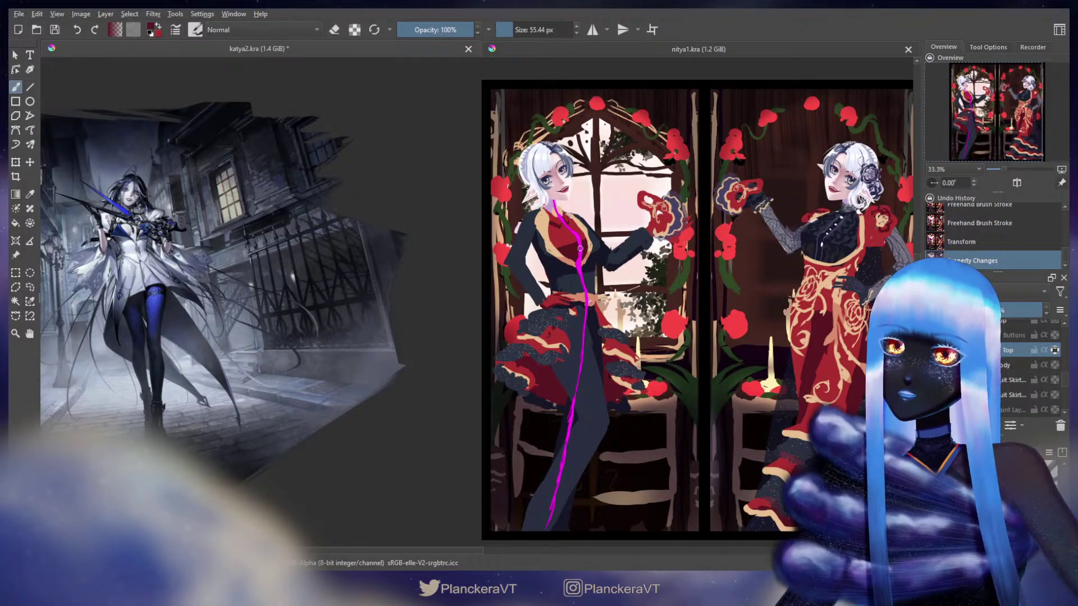
click(567, 250)
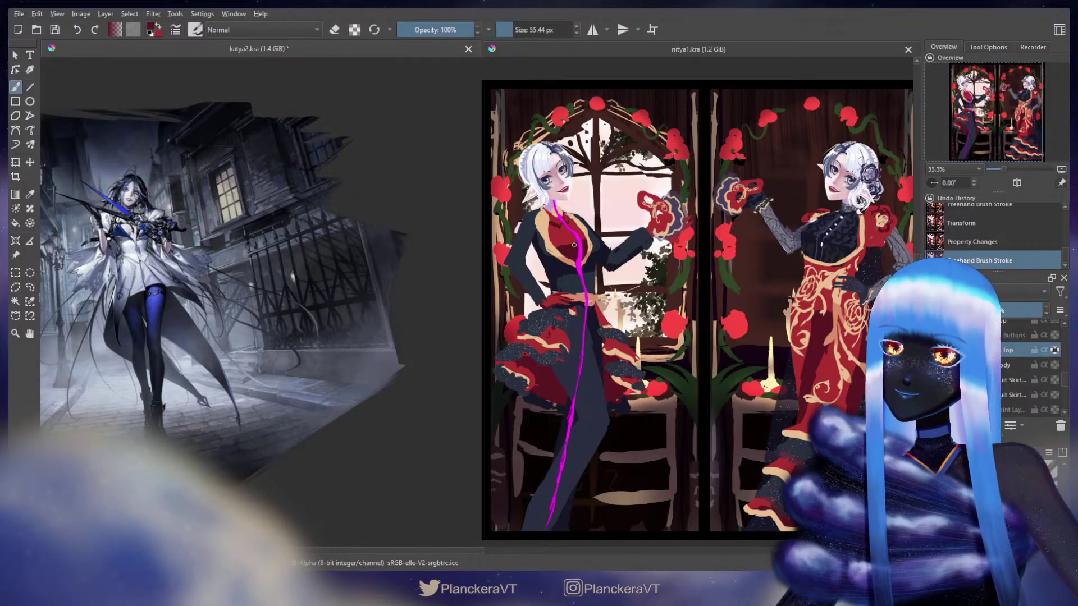
click(569, 245)
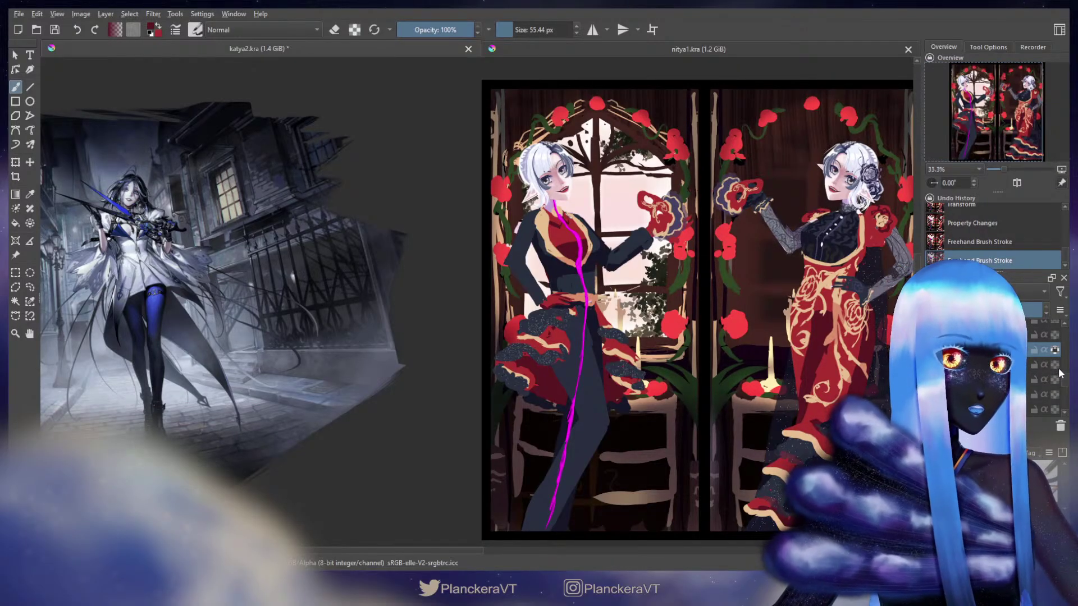
Lock the alpha of the suit layer and paint sampled dark navy on the jacket's chest with an 80.52 px brush.
scroll(1058, 376, up, 1)
scroll(1067, 376, down, 1)
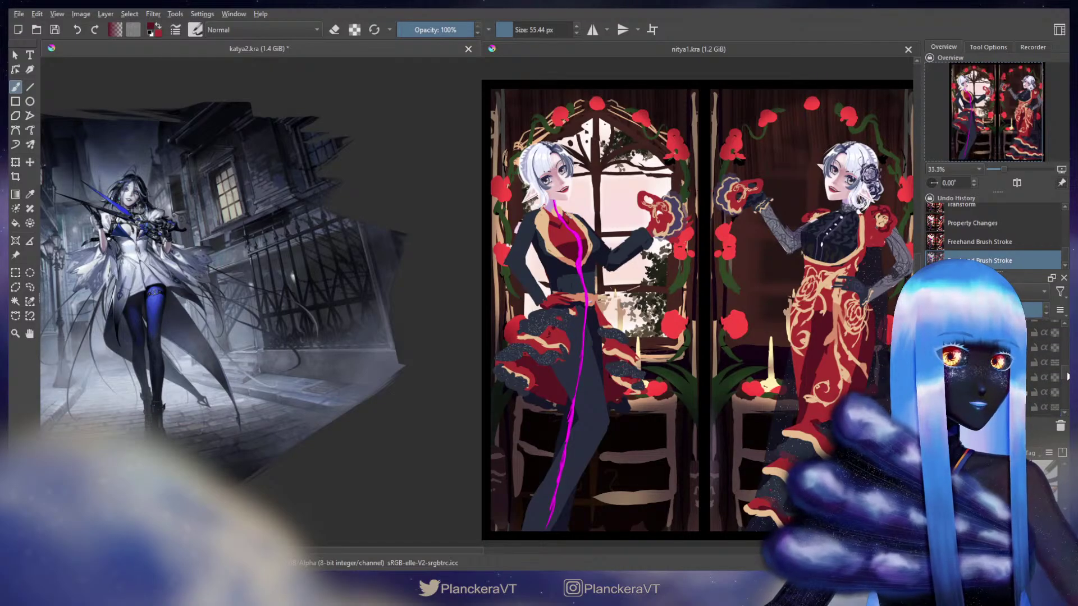
scroll(1069, 366, down, 2)
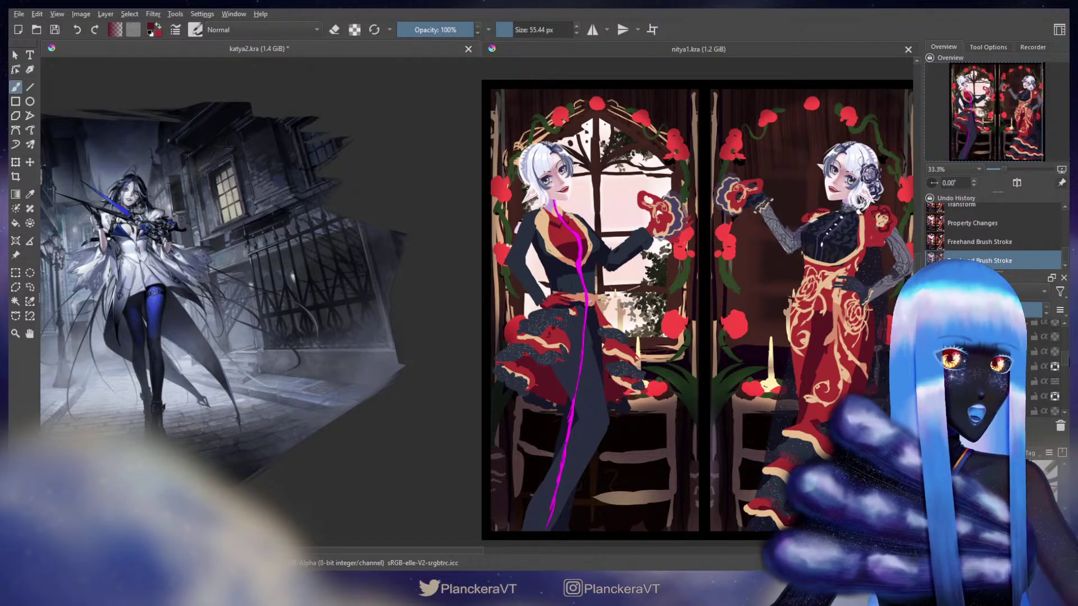
drag(1068, 369, 1067, 371)
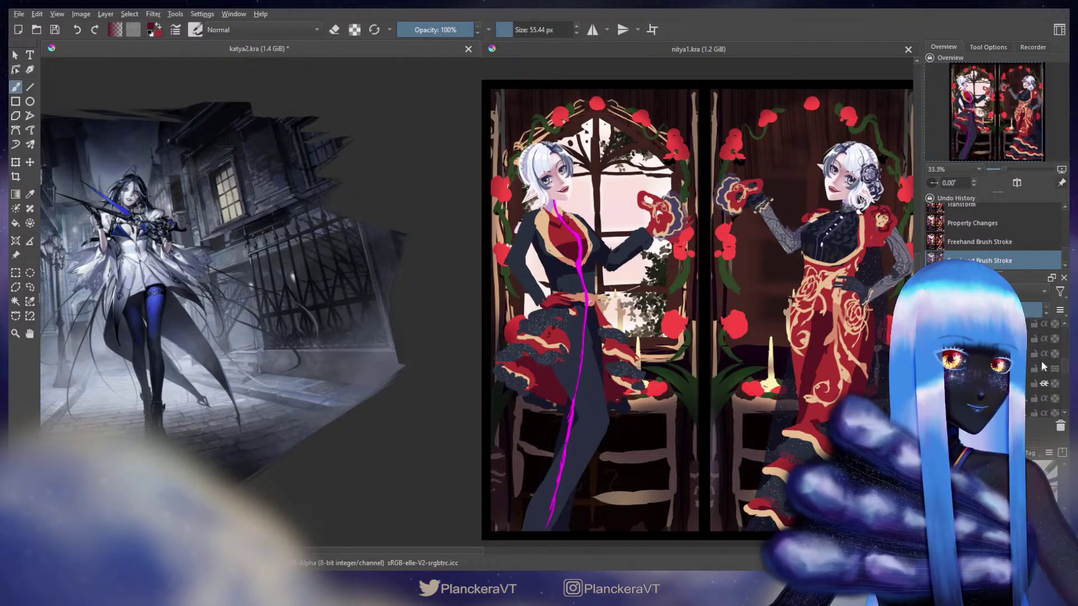
click(1047, 357)
click(1055, 354)
ctrl+click(558, 266)
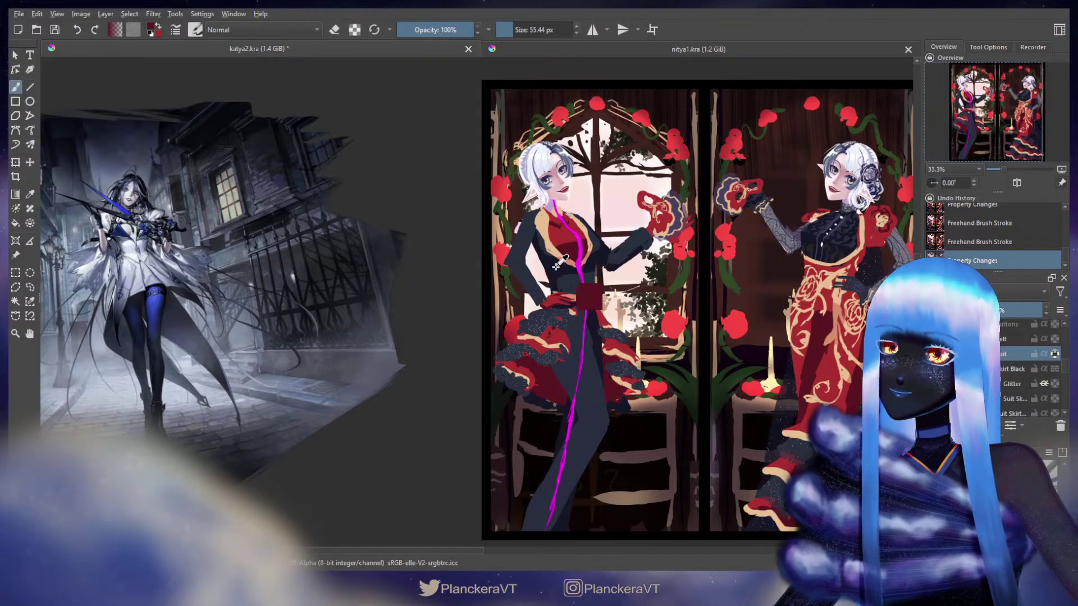
shift+drag(530, 250, 542, 251)
click(542, 250)
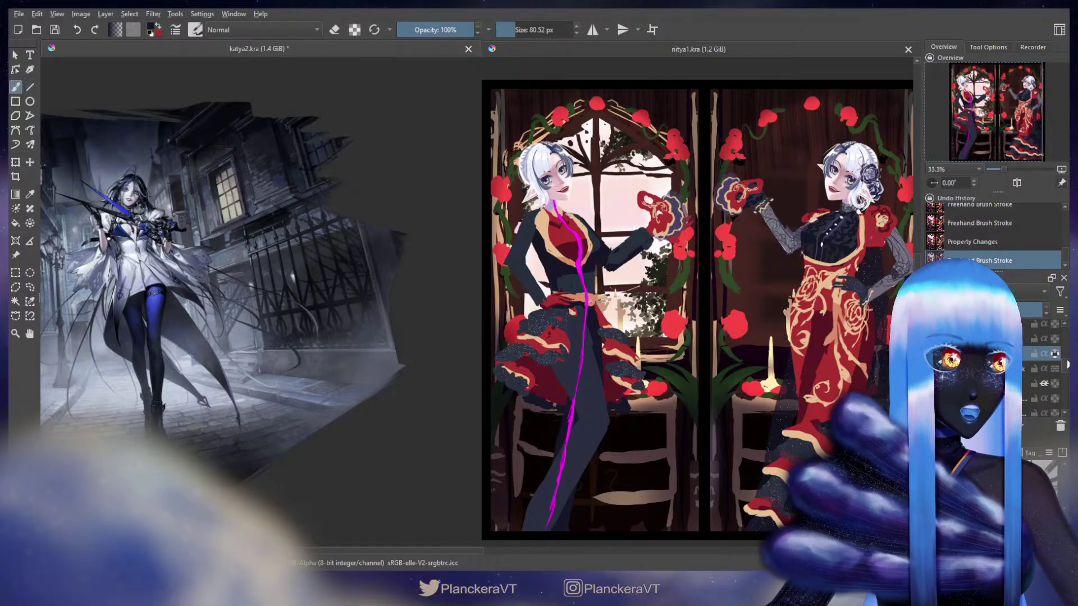
Paint more red tones onto the shirt on the Top layer, enlarging the brush to 93.86 px.
scroll(1065, 368, down, 3)
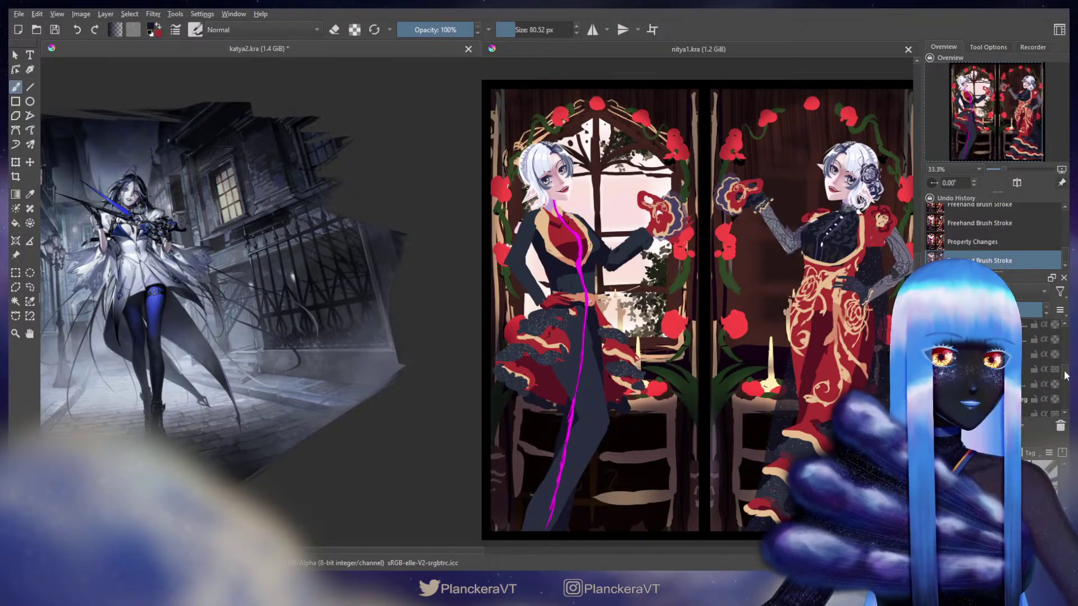
scroll(1065, 380, down, 3)
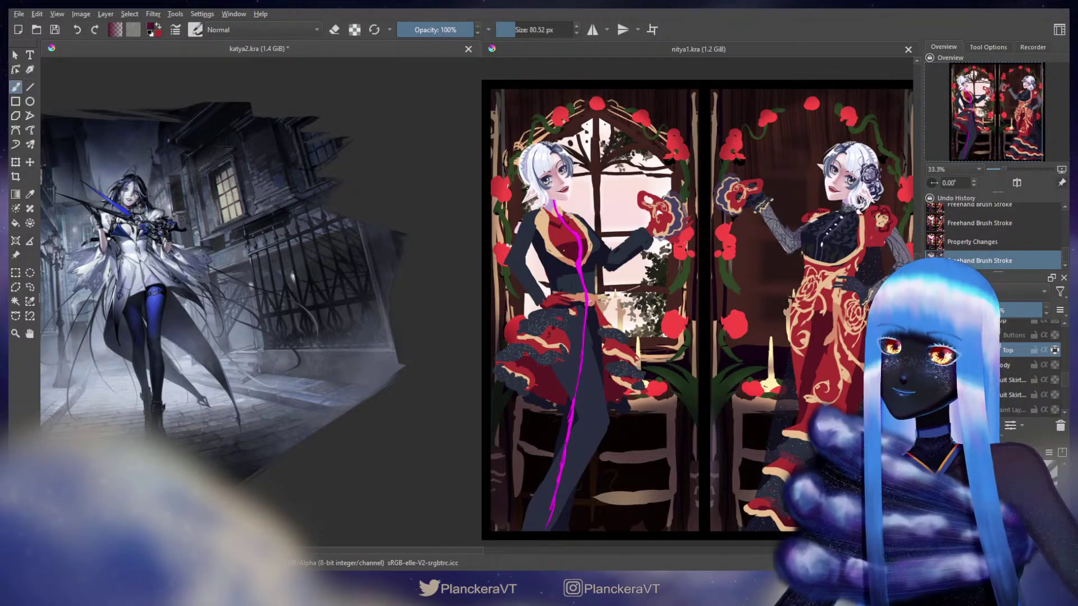
click(561, 246)
click(561, 246)
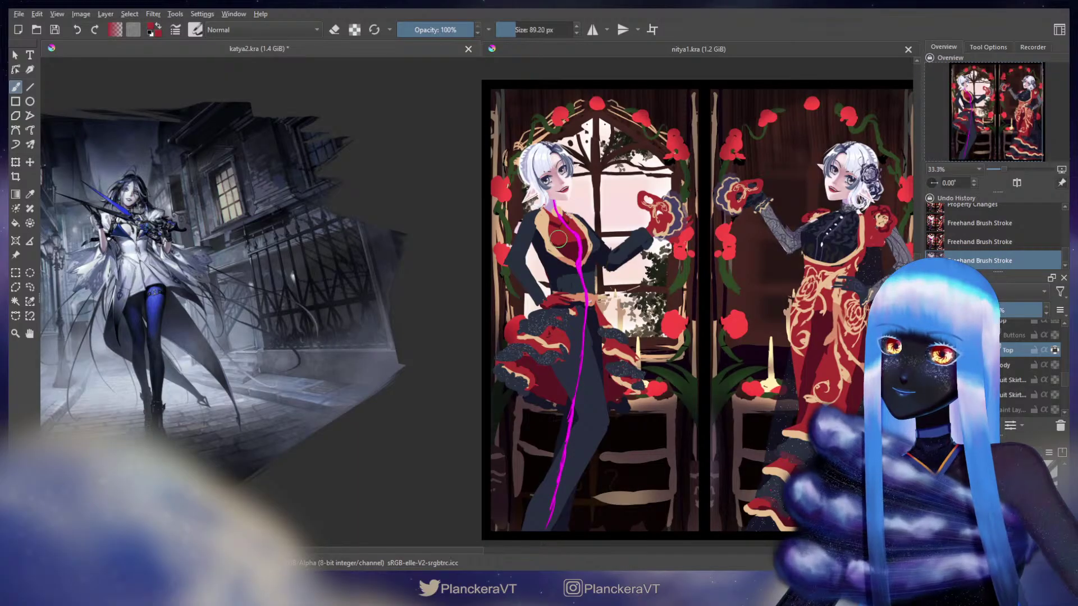
key(bracketright)
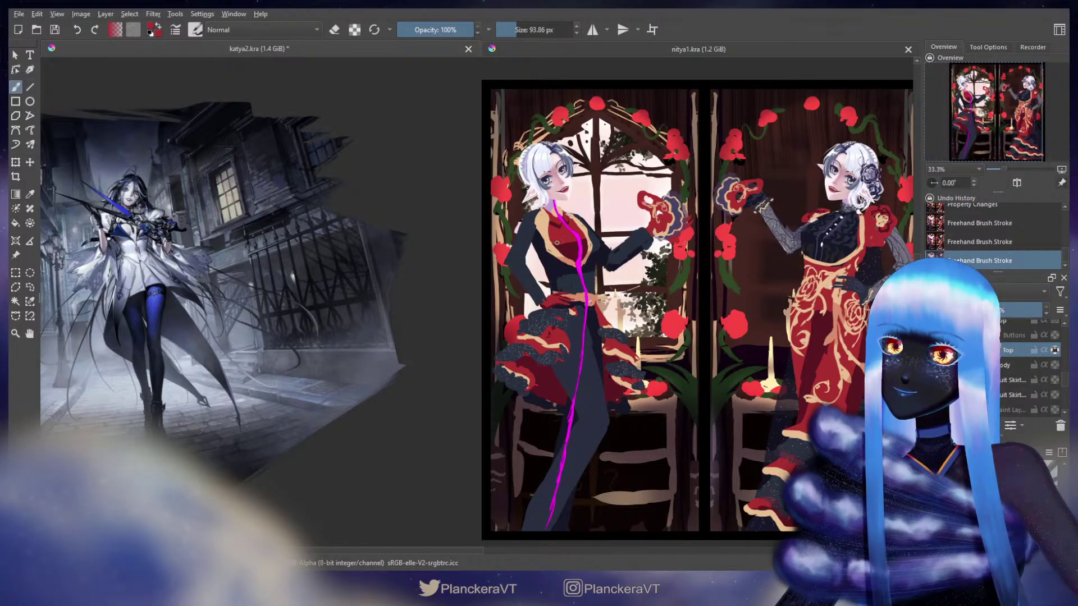
click(574, 240)
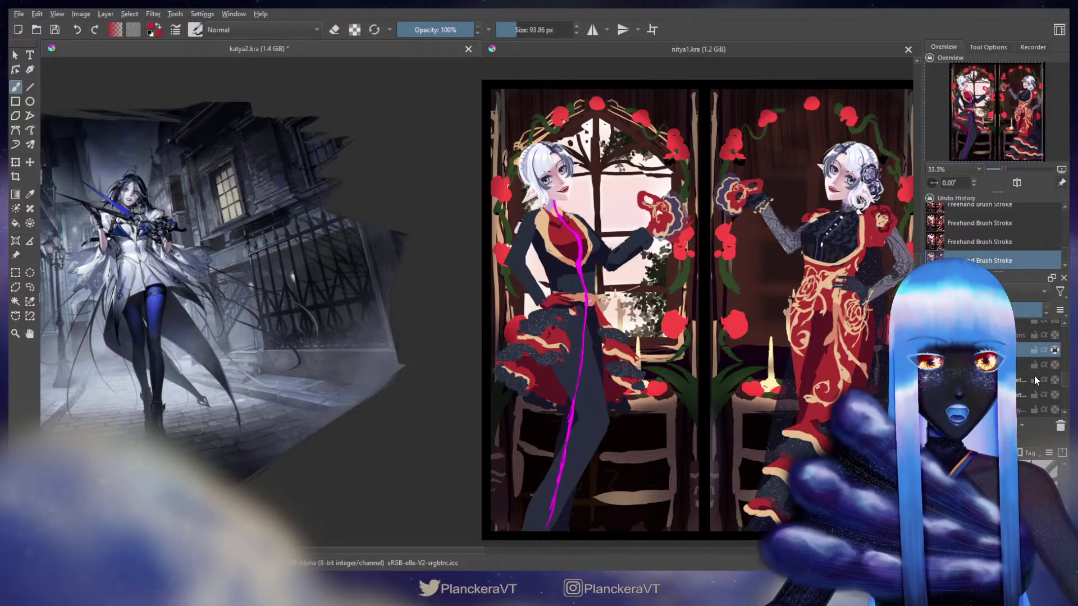
Draw a slanted magenta shoulder line across the suited character's collar on the guide line's paint layer with the 93.86 px brush, redoing the first attempt.
drag(1065, 384, 1068, 352)
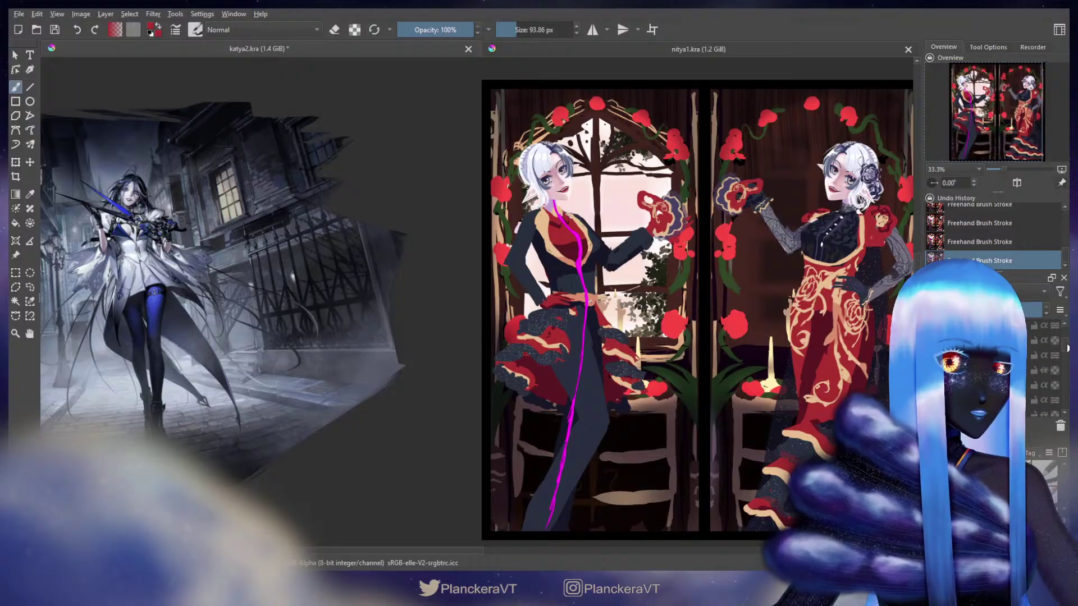
ctrl+click(578, 234)
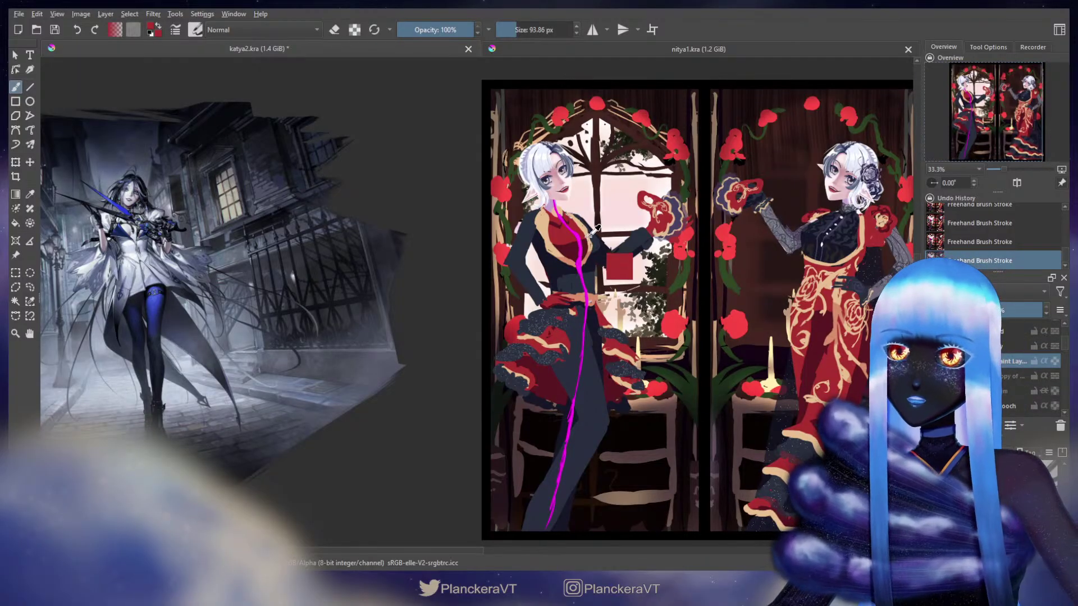
ctrl+click(578, 235)
drag(530, 223, 573, 213)
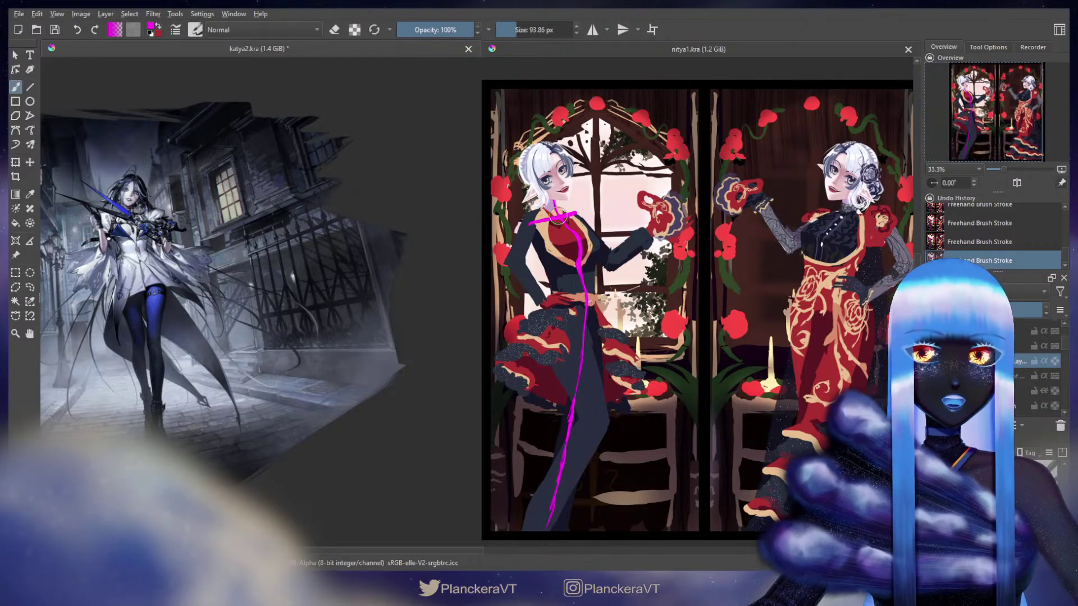
key(ctrl+z)
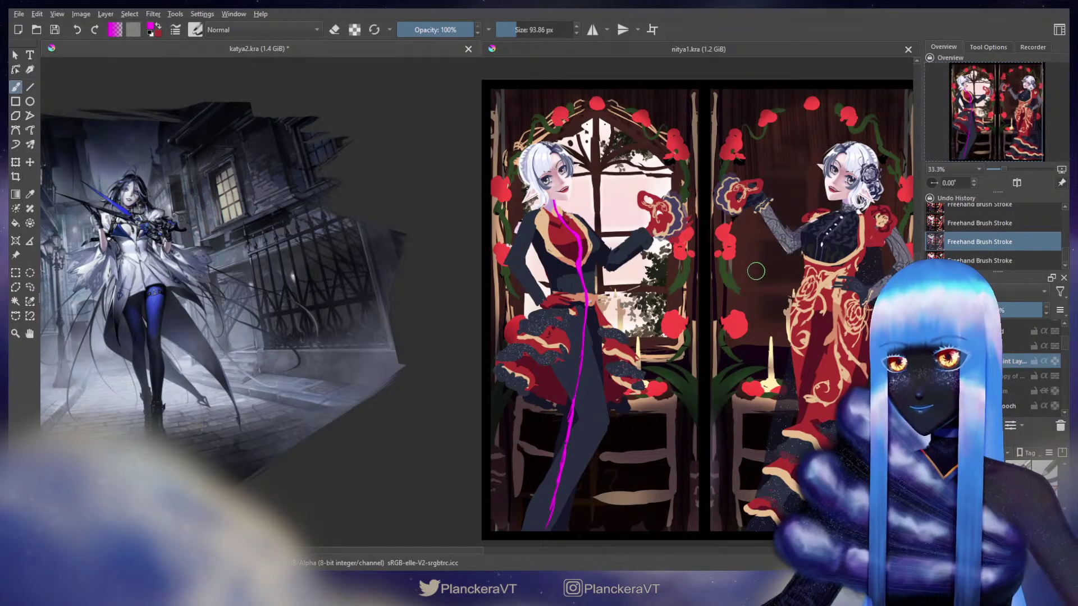
click(530, 224)
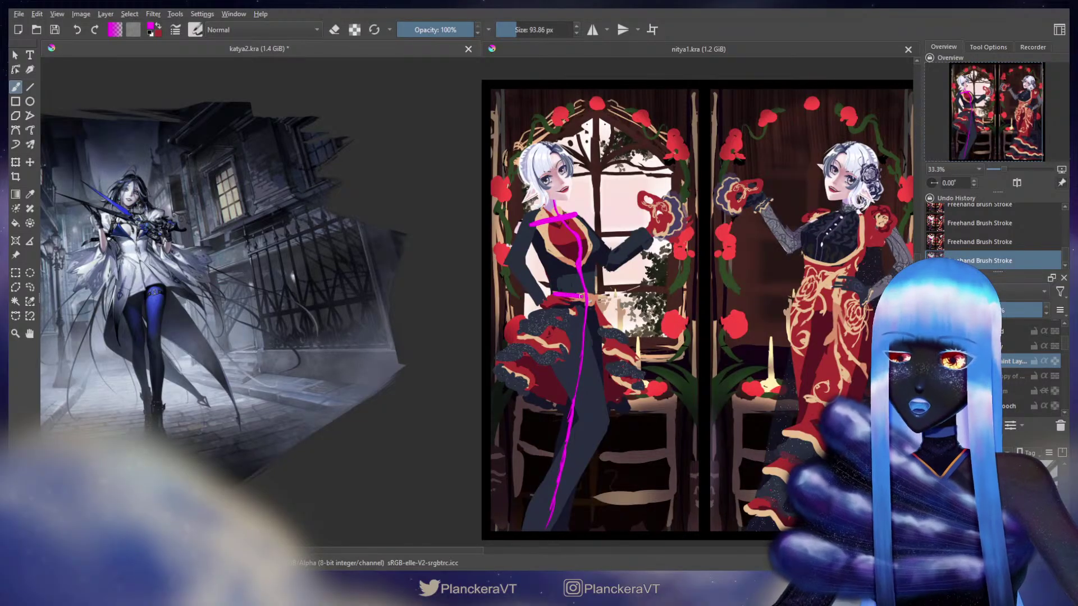
Draw a magenta hip line across the suited character's waist with the 93.86 px brush and mark both ends with circles.
drag(586, 296, 553, 294)
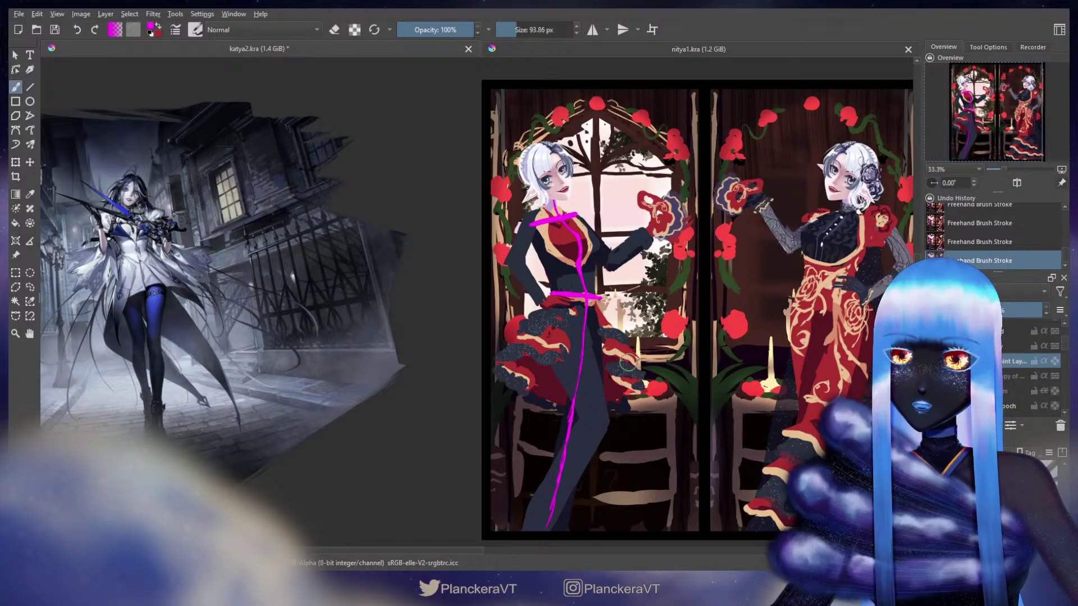
key(e)
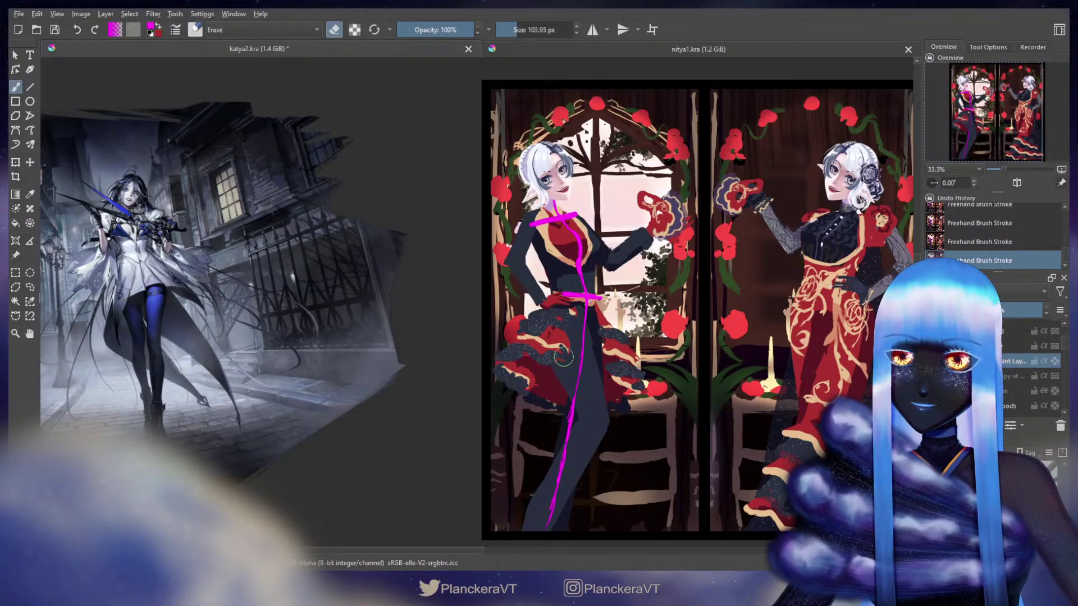
key(e)
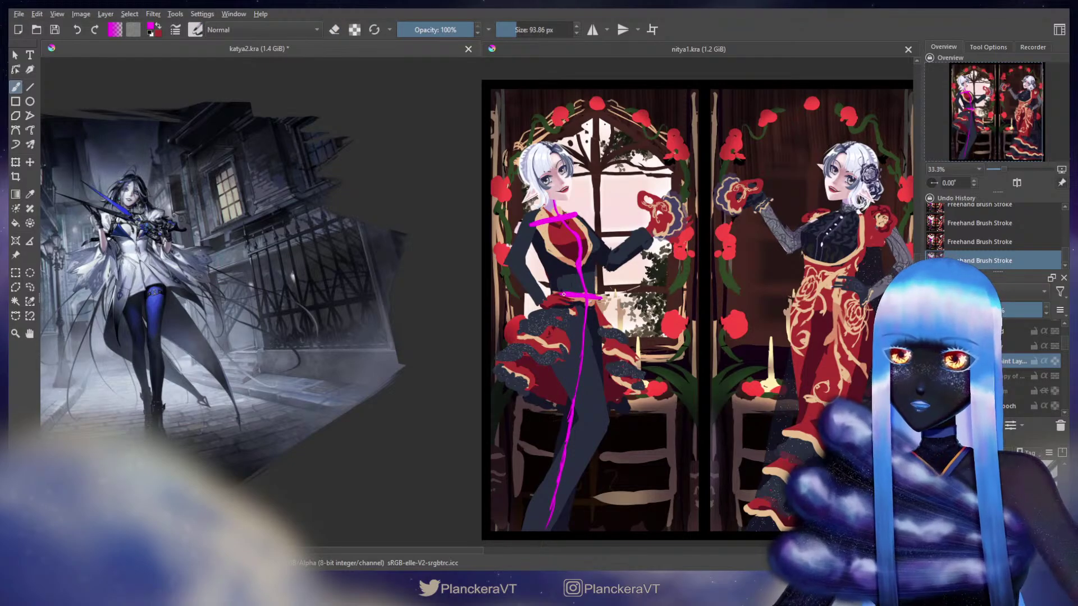
mouse_move(570, 300)
mouse_down()
mouse_move(561, 292)
mouse_move(559, 303)
mouse_move(569, 296)
mouse_up()
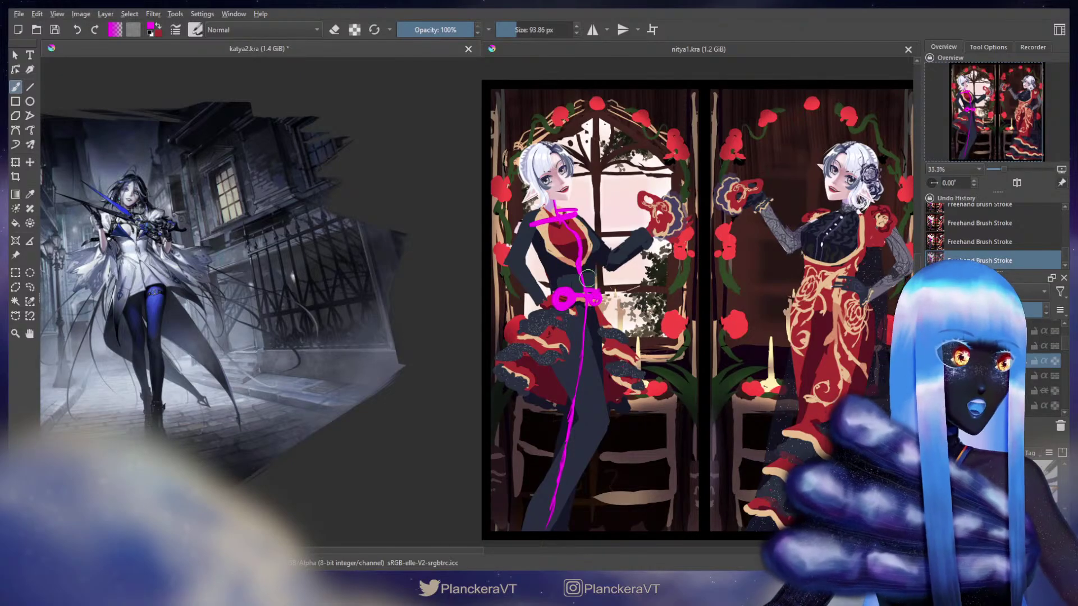
Try several magenta circle markers at the ends of the suited character's shoulder line, undoing the attempts.
key(ctrl+z)
key(ctrl+z)
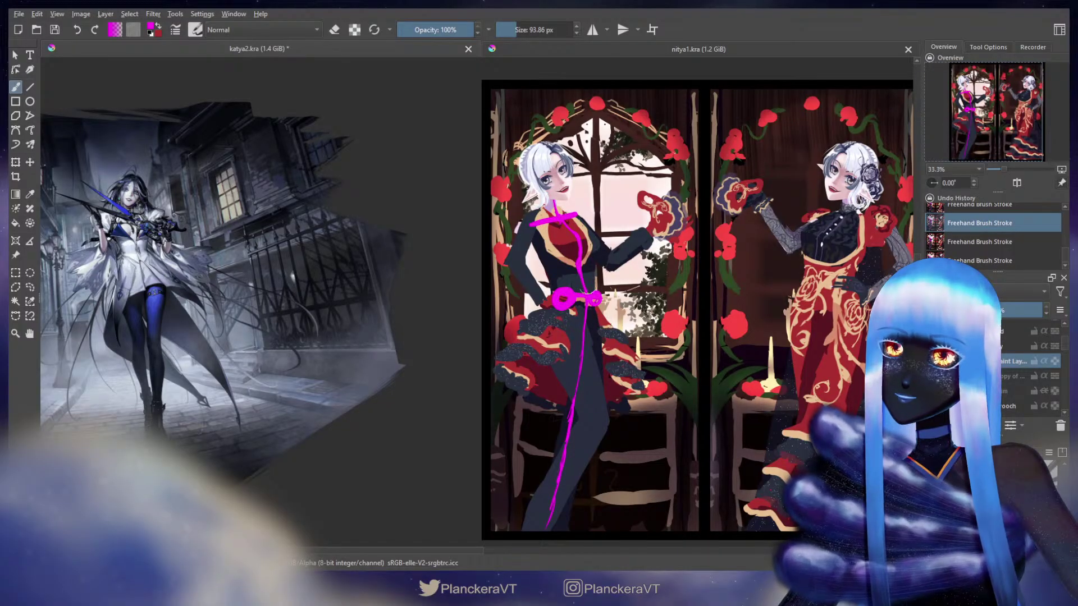
key(ctrl+shift+z)
key(ctrl+shift+z)
key(ctrl+z)
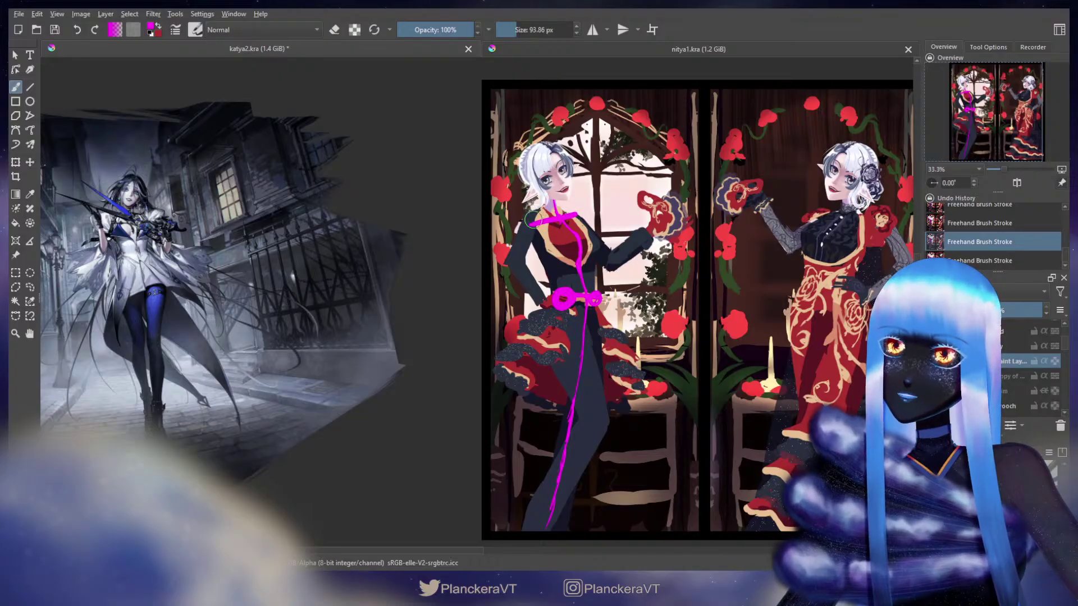
key(ctrl+shift+z)
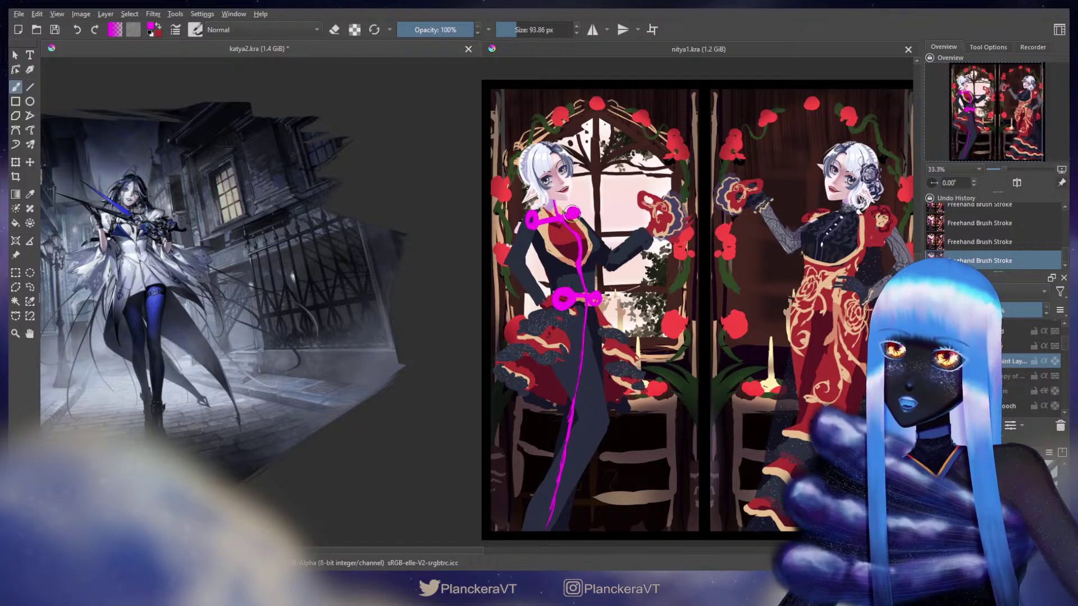
key(ctrl+z)
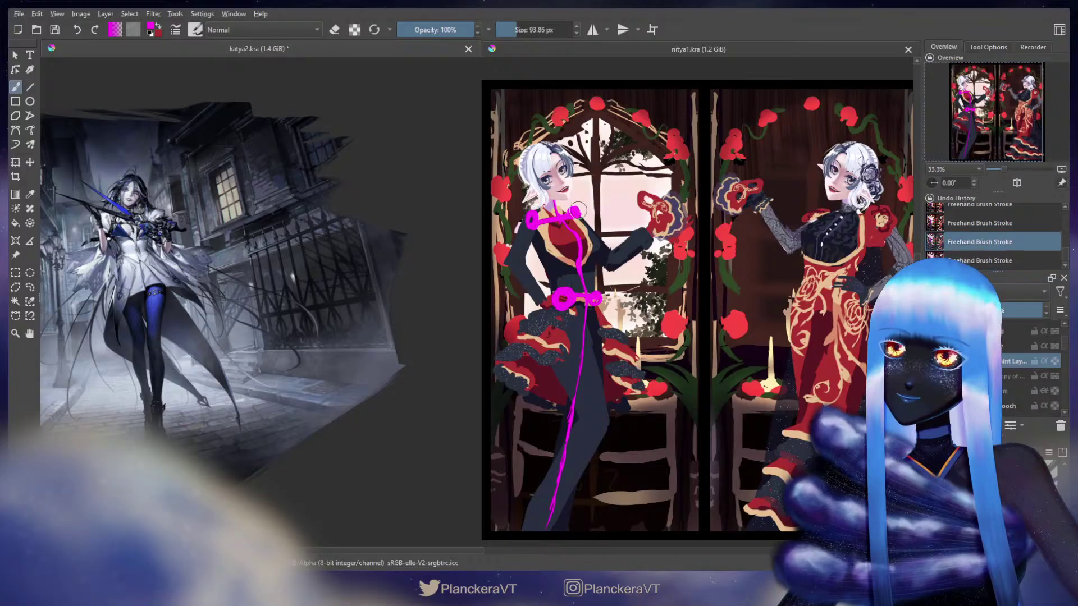
key(ctrl+z)
click(534, 224)
key(ctrl+z)
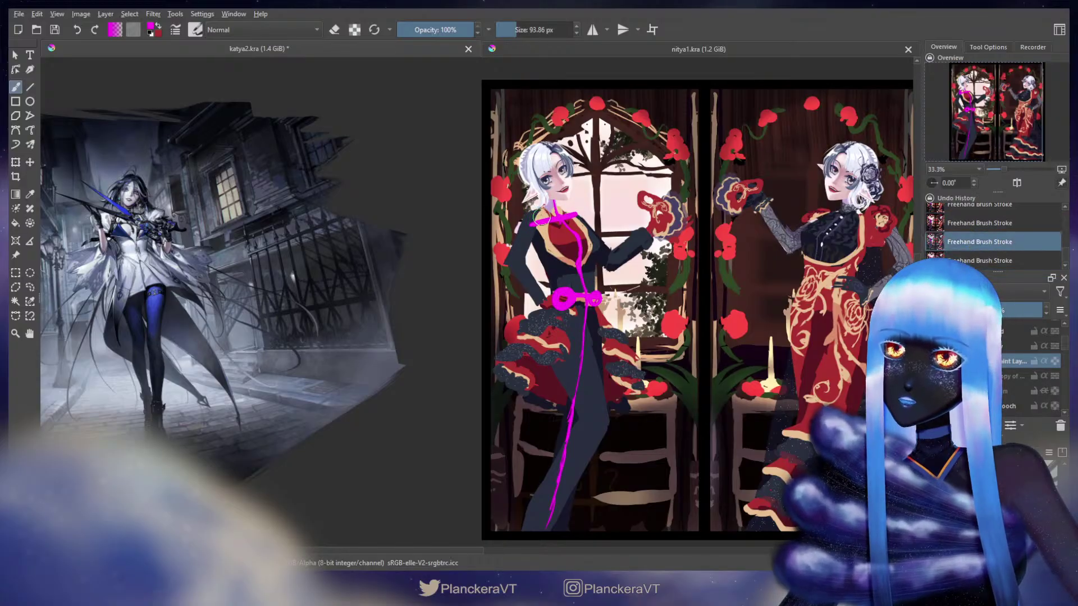
drag(538, 213, 538, 222)
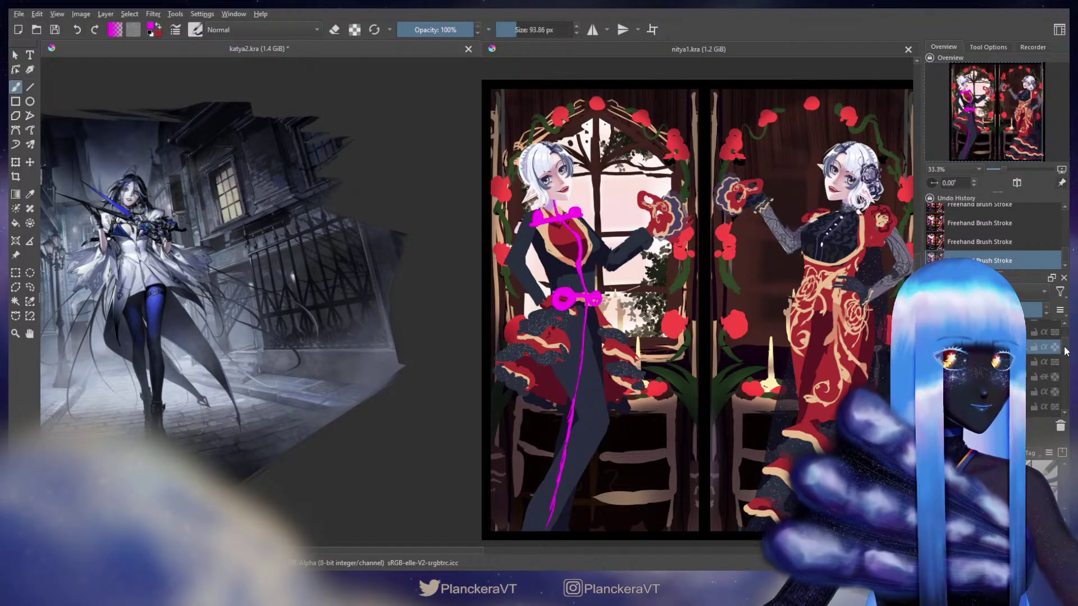
scroll(1065, 351, down, 1)
drag(1066, 352, 1066, 367)
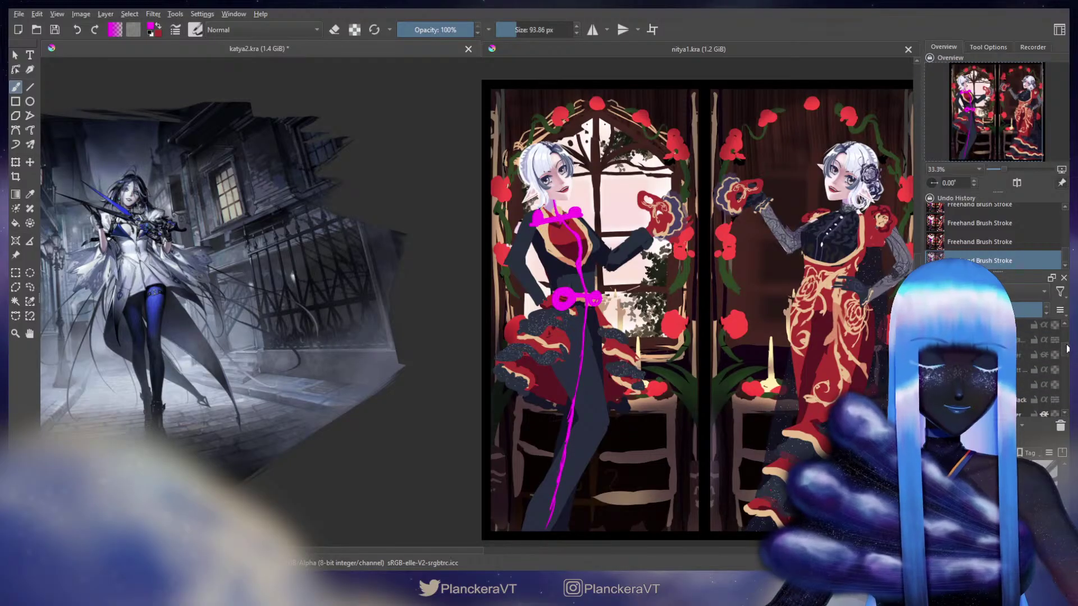
key(ctrl+z)
key(ctrl+z)
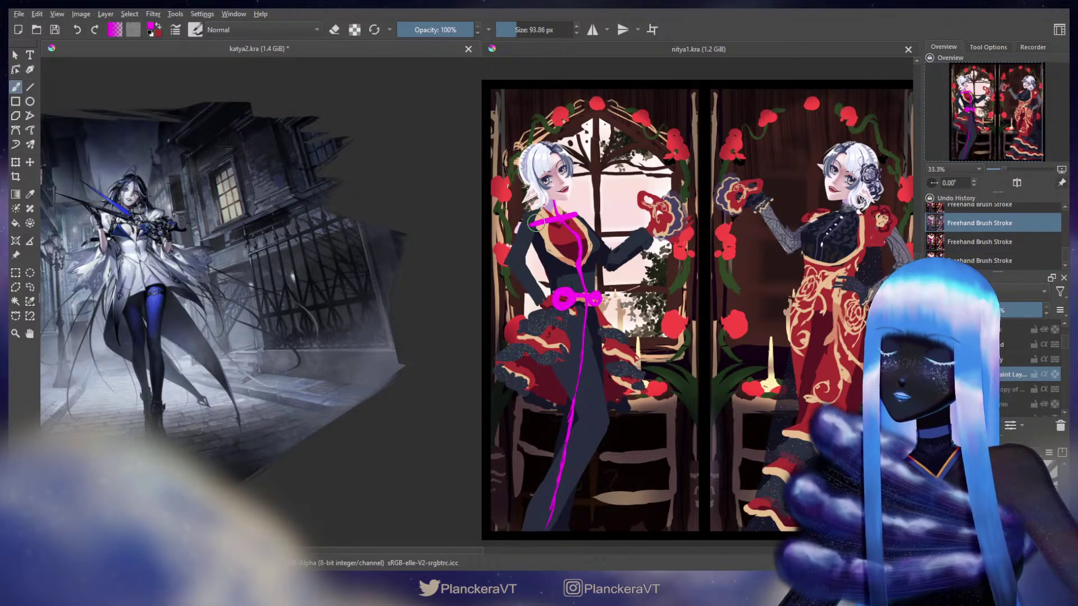
Mark both ends of the shoulder line with magenta circles and lower the opacity of the guide line layer.
key(ctrl+shift+z)
key(ctrl+shift+z)
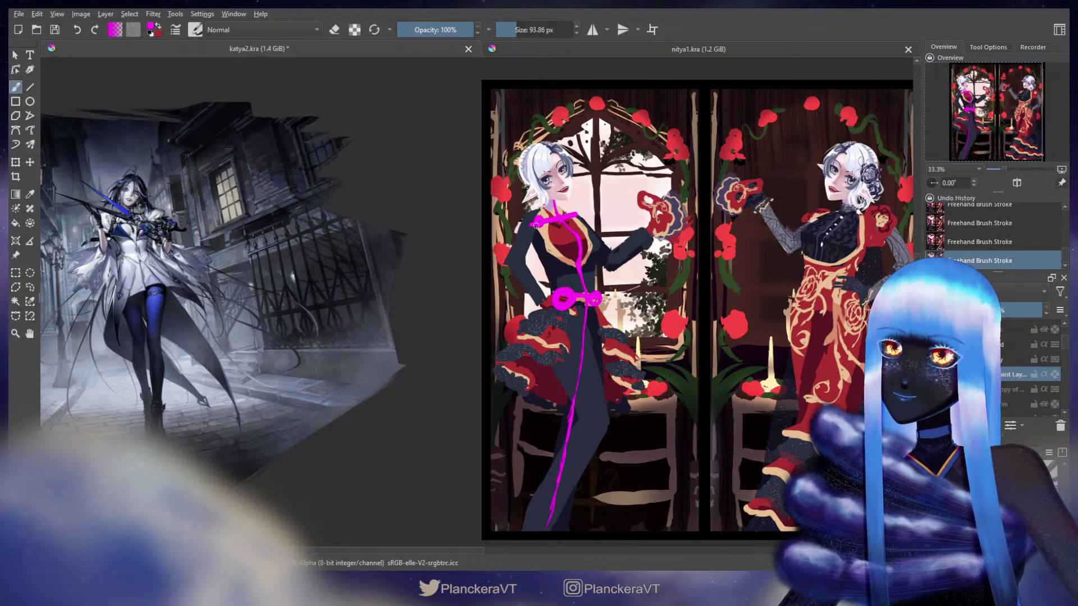
key(ctrl+z)
key(ctrl+shift+z)
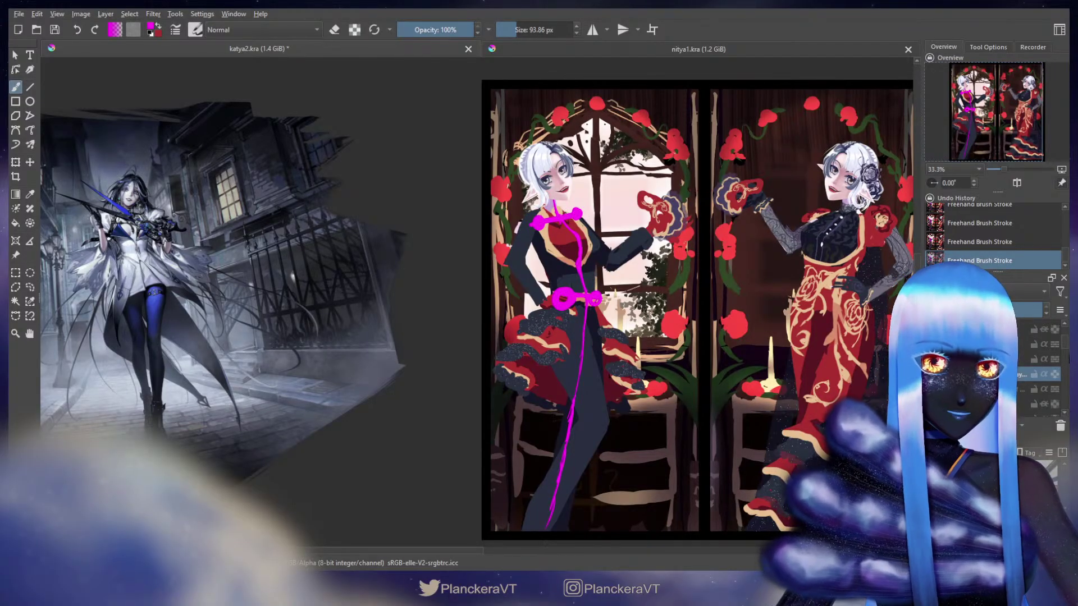
click(1028, 310)
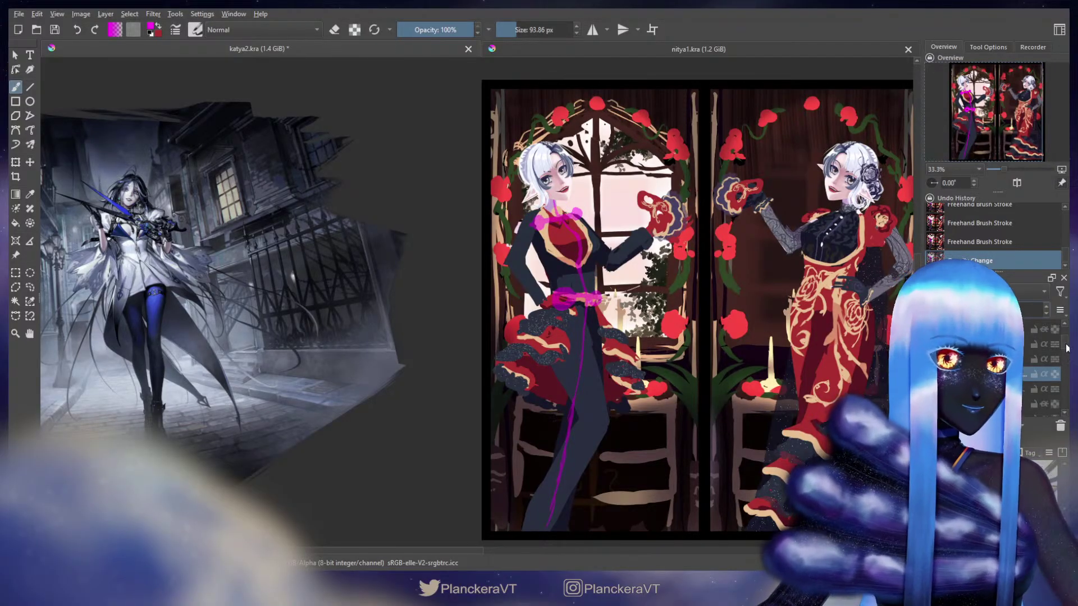
Transform the suited character's sleeve layer, moving it slightly toward the torso and widening it a little to fit the shoulder guide.
scroll(1067, 352, down, 3)
drag(1067, 352, 1068, 365)
click(1050, 358)
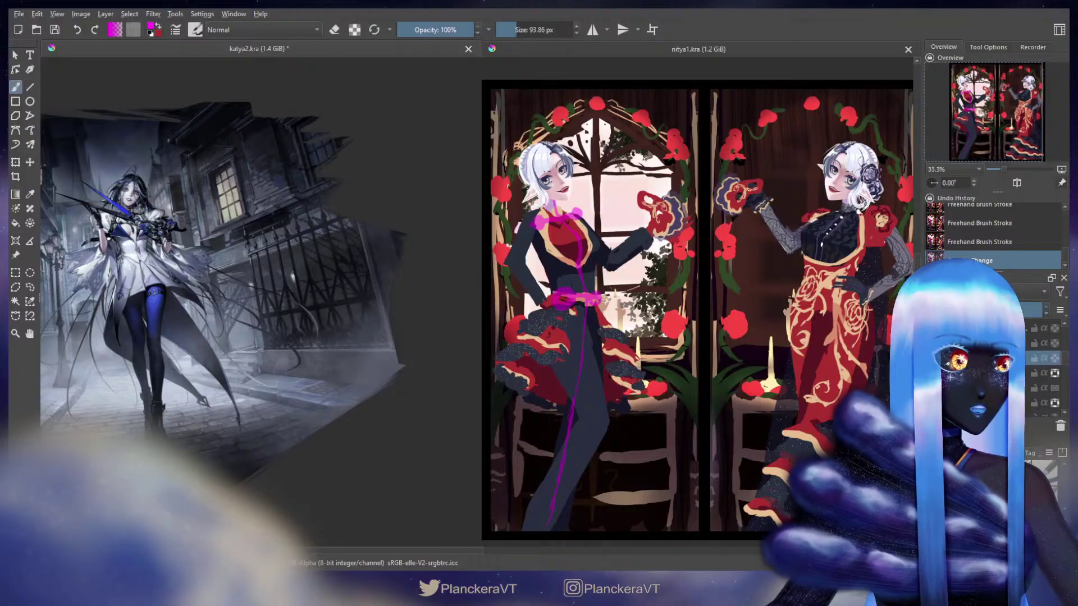
key(ctrl+t)
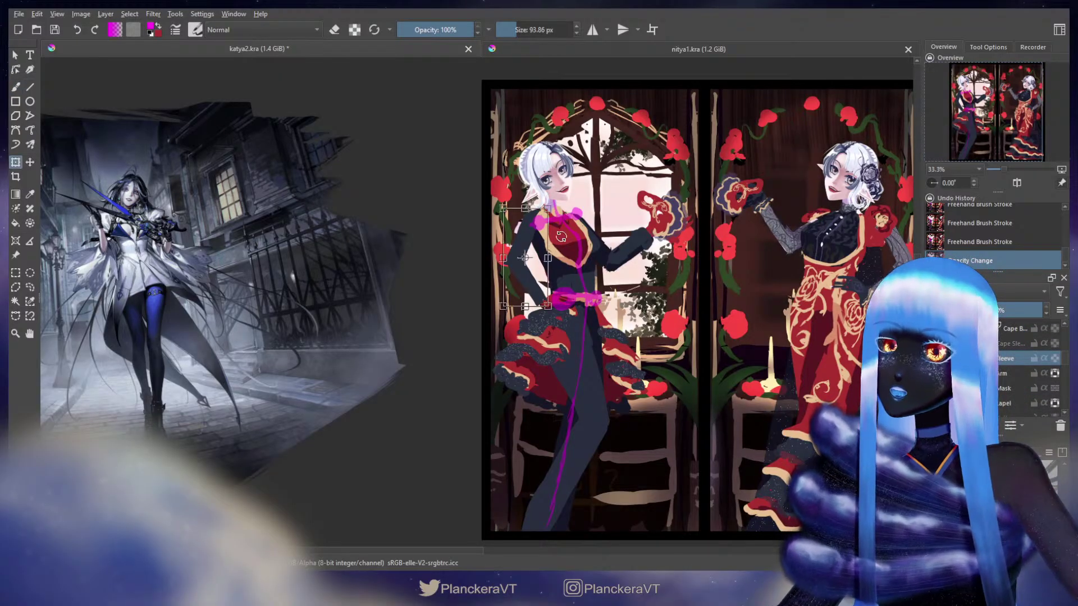
key(Return)
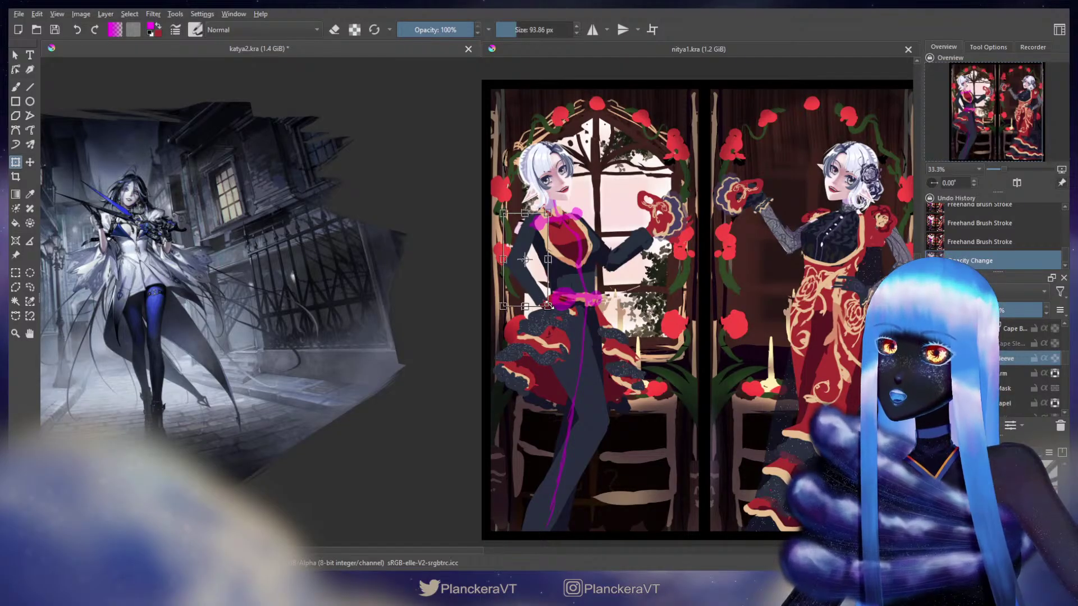
drag(536, 258, 540, 251)
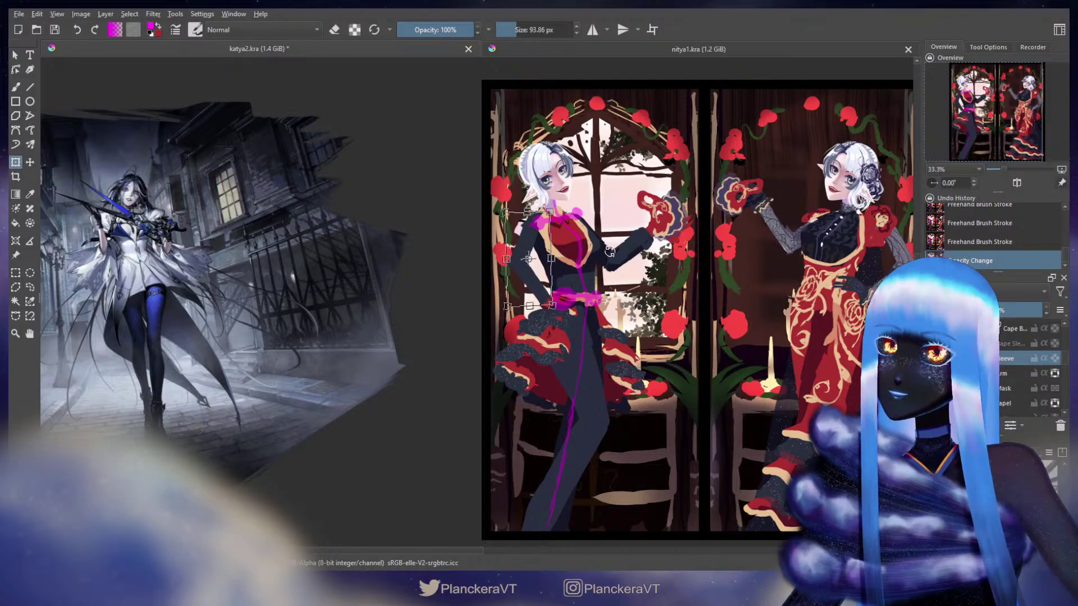
drag(551, 259, 555, 257)
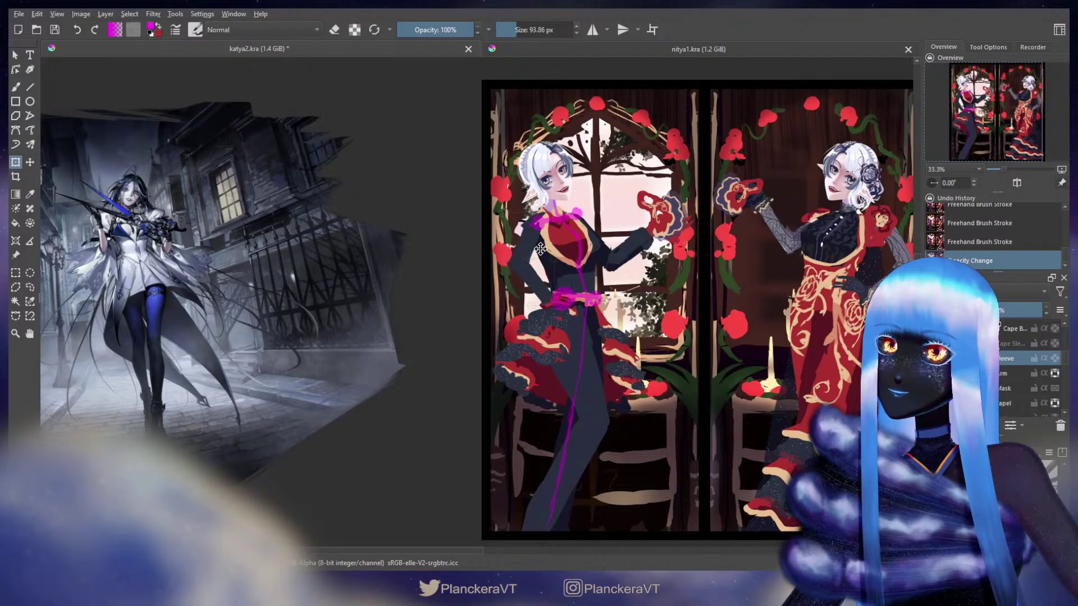
drag(571, 249, 540, 246)
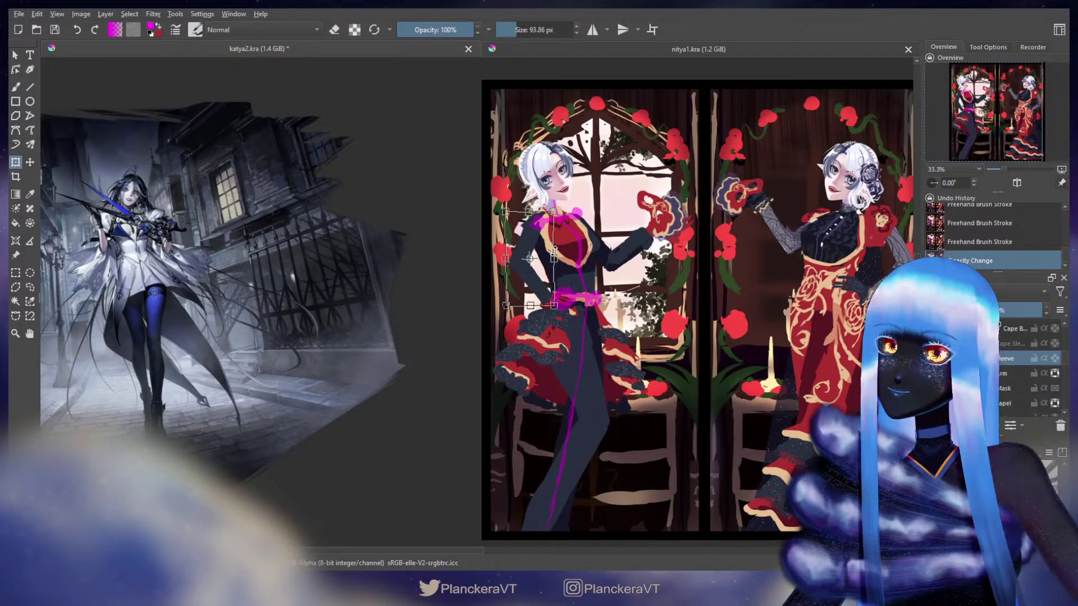
key(b)
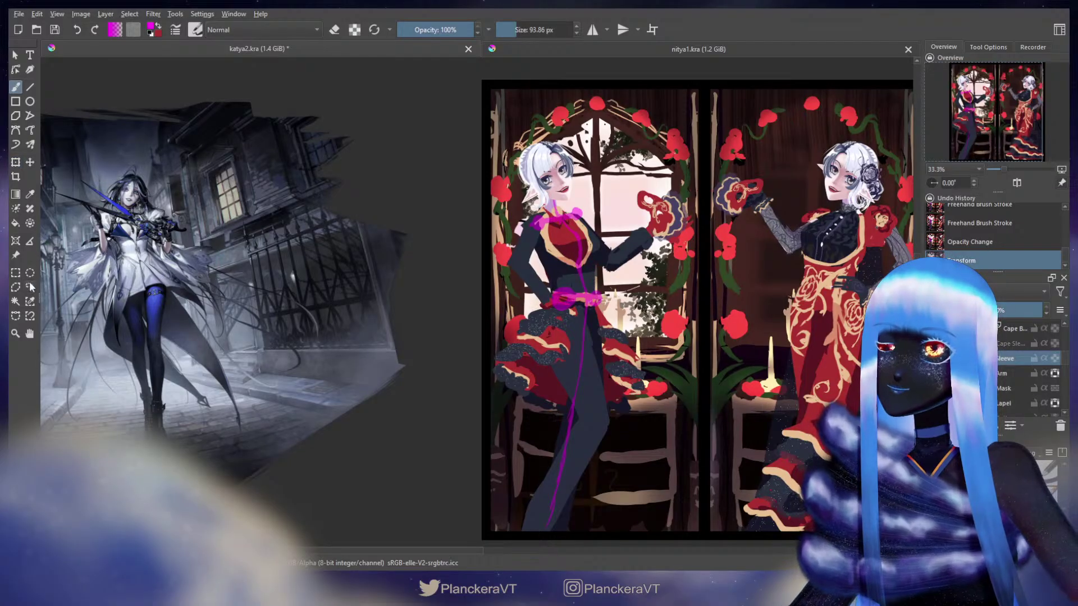
Select the lower part of the sleeve freehand, transform it to realign the forearm, and clear the selection.
key(q)
mouse_move(505, 263)
mouse_down()
mouse_move(550, 265)
mouse_move(516, 309)
mouse_move(507, 270)
mouse_up()
key(ctrl+t)
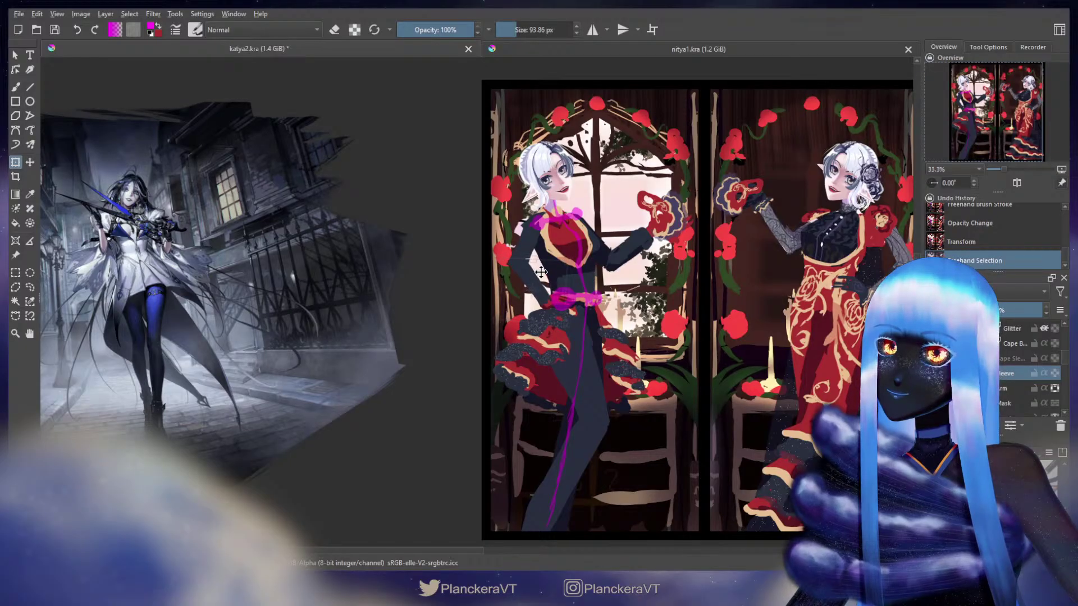
drag(540, 273, 547, 278)
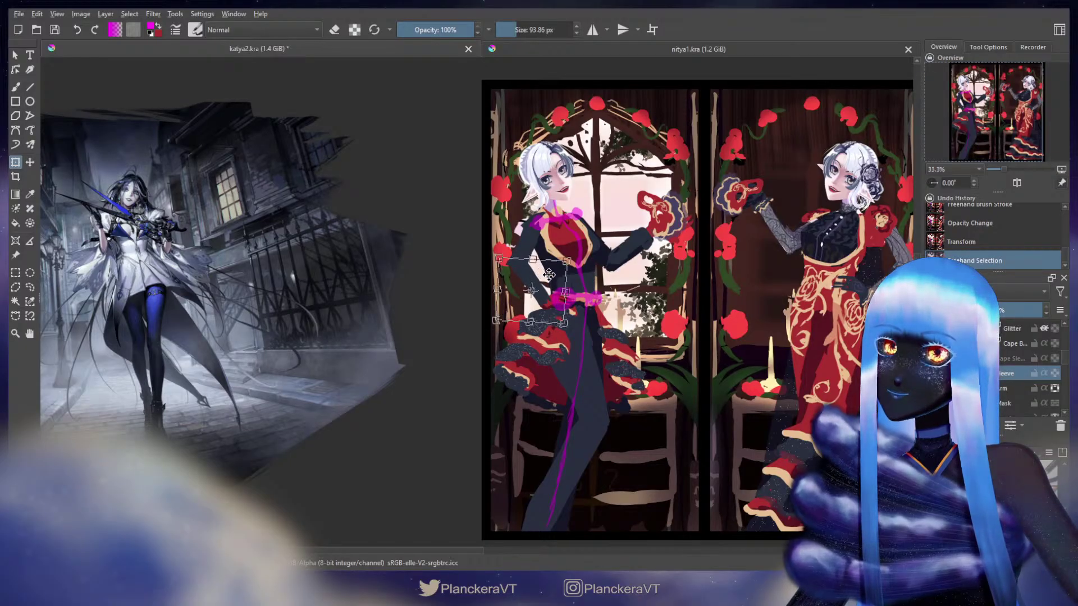
key(b)
key(ctrl+shift+a)
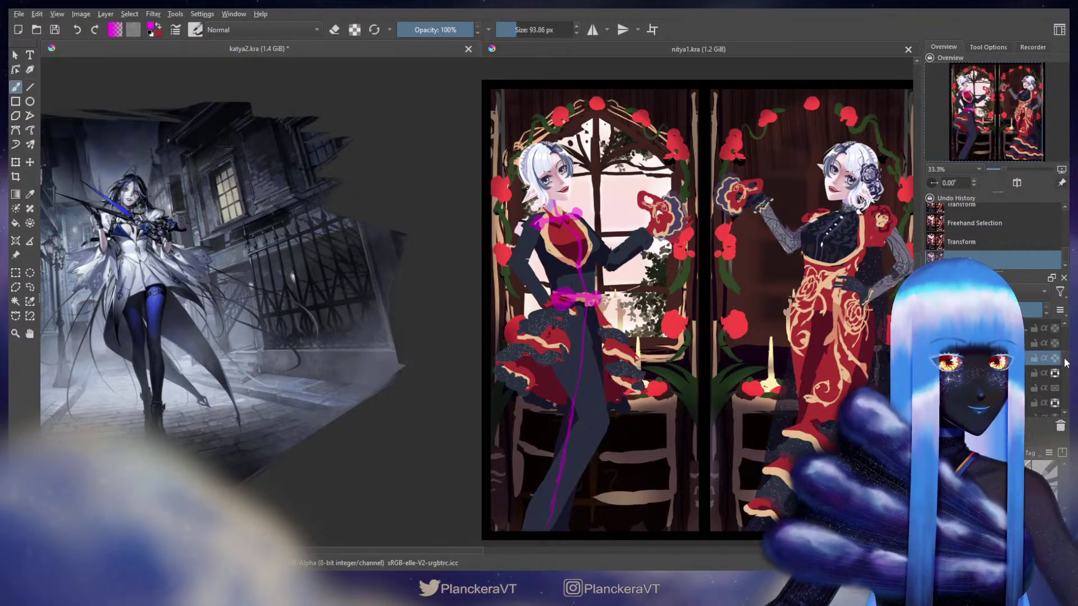
Transform the suited character's lapel layer to fit the chest, and touch it up with sampled cream using the 56.88 px brush.
scroll(1063, 363, down, 1)
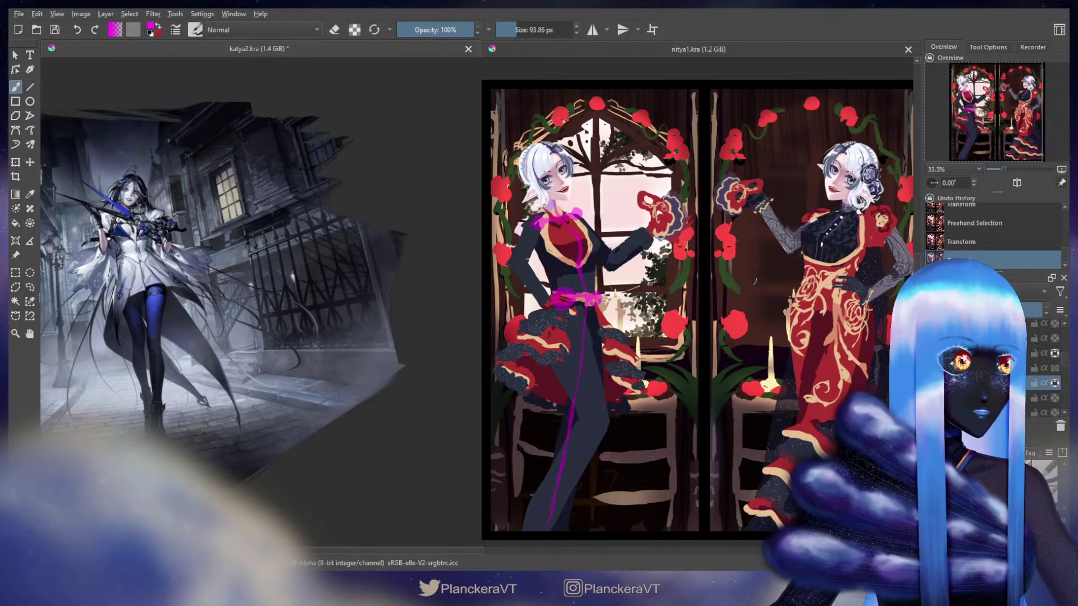
key(ctrl+t)
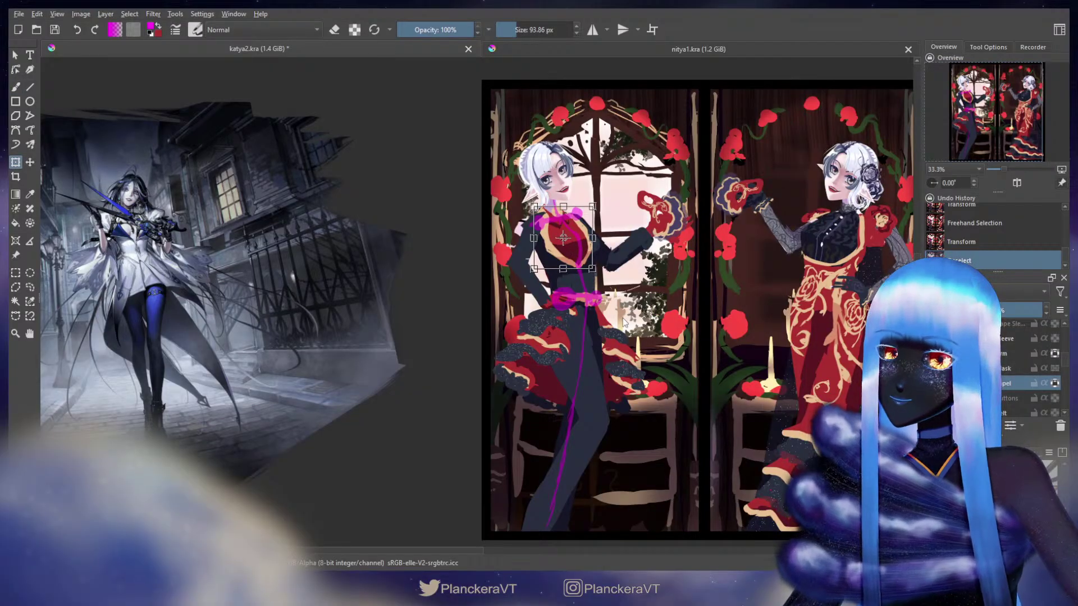
key(b)
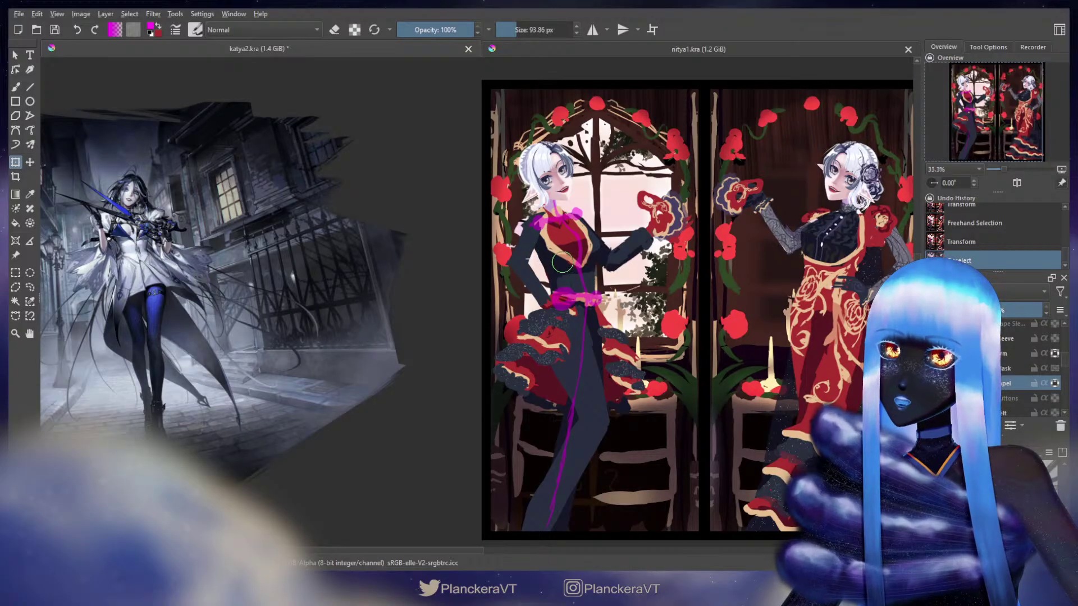
key(b)
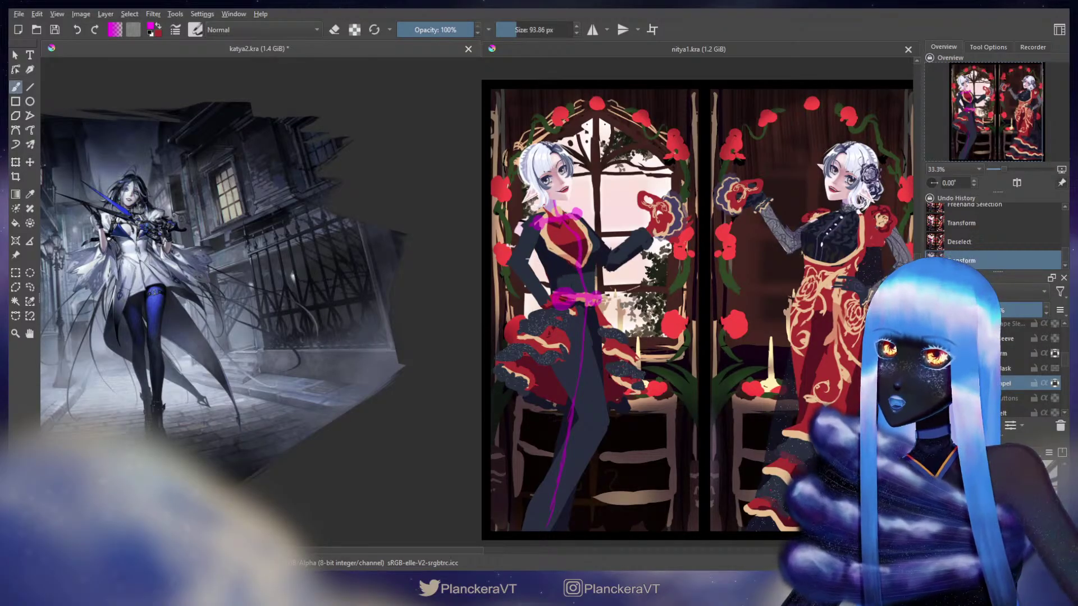
ctrl+click(559, 247)
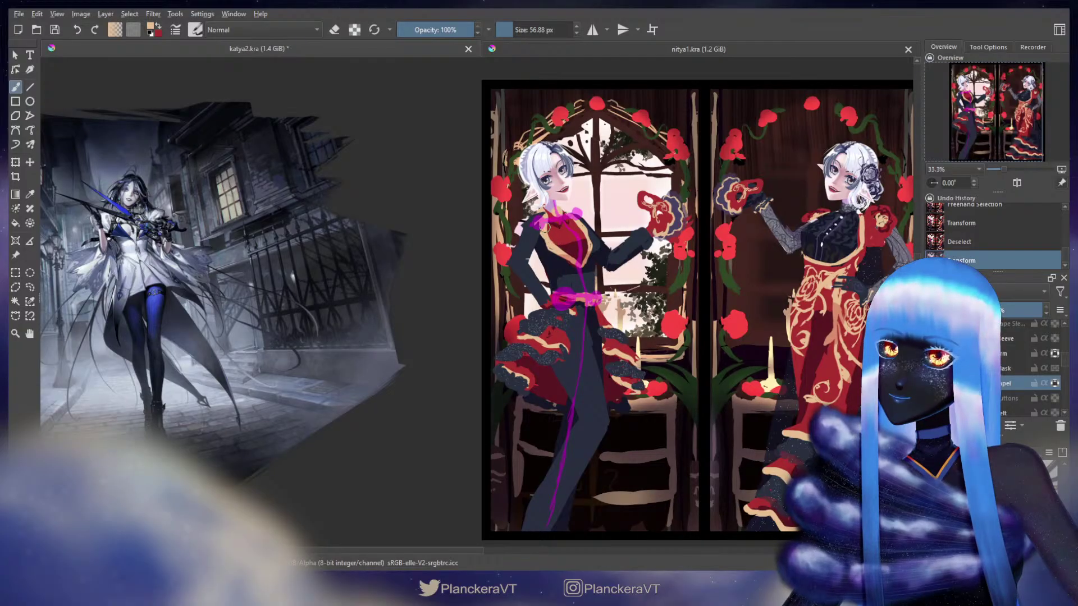
drag(898, 365, 909, 370)
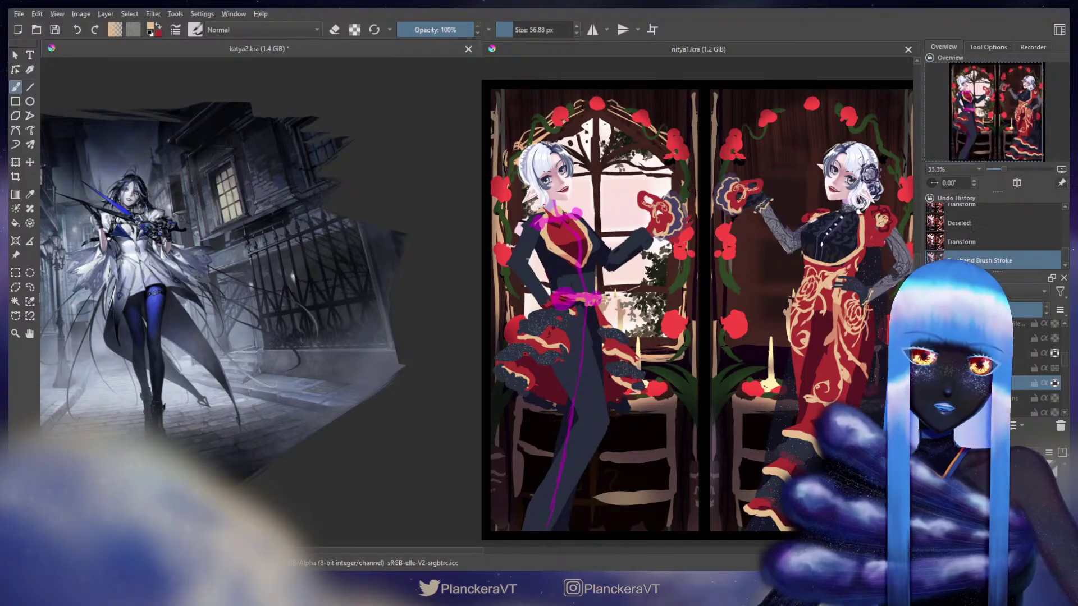
Unlock the lapel layer's transparency and erase its excess around the suited character's near shoulder with a 95.27 px eraser.
click(1056, 414)
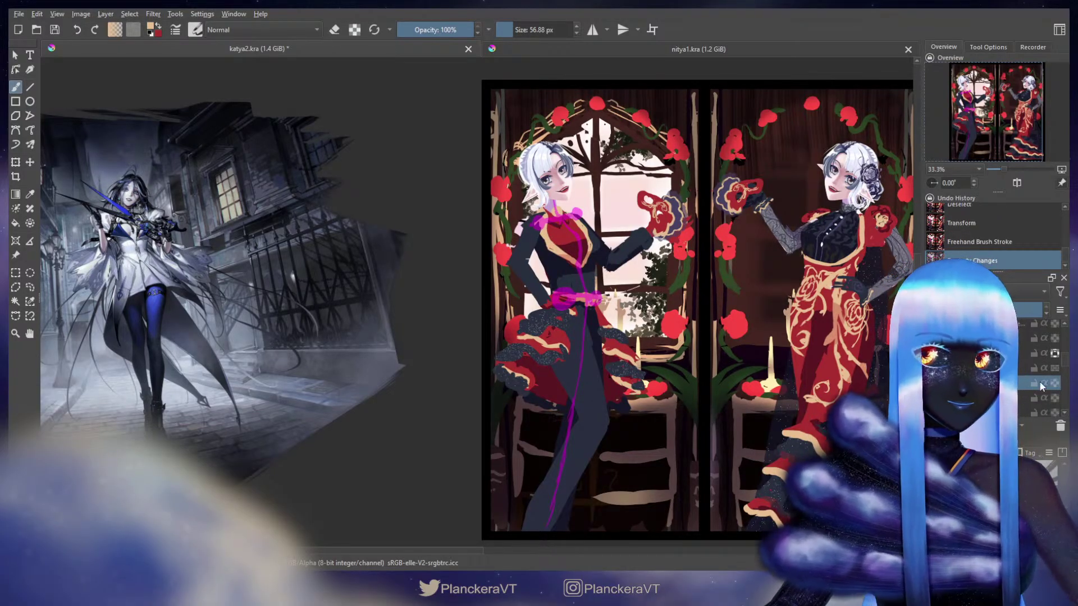
ctrl+click(571, 258)
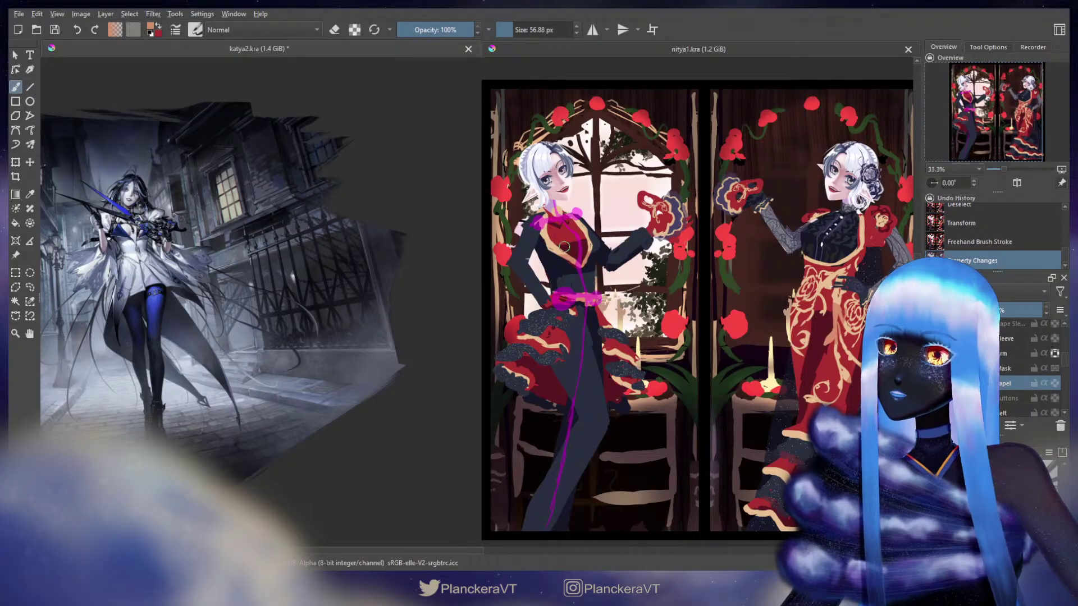
ctrl+click(563, 241)
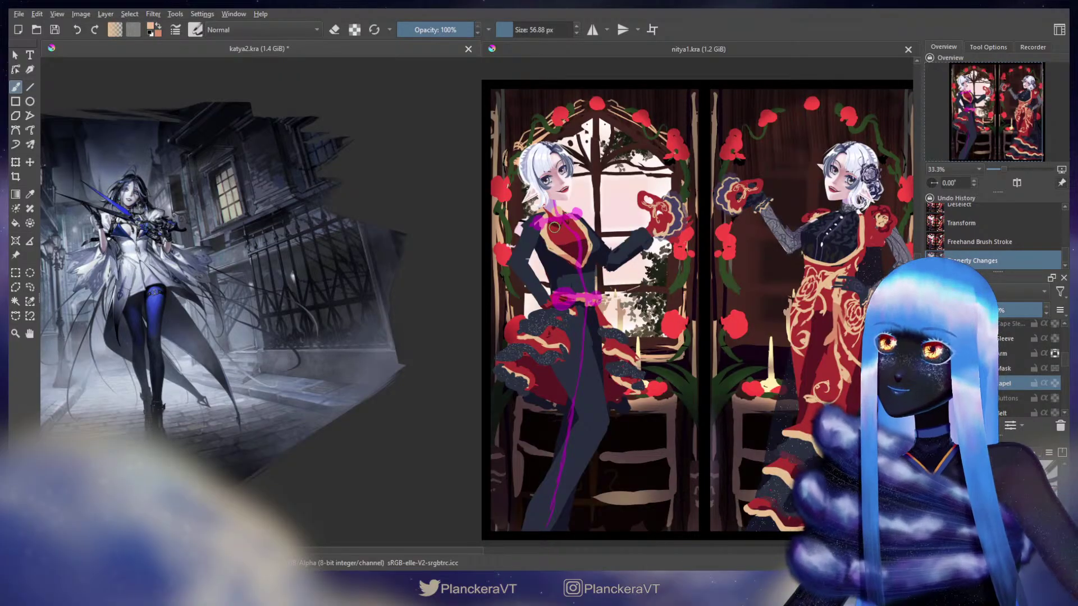
key(bracketright)
key(e)
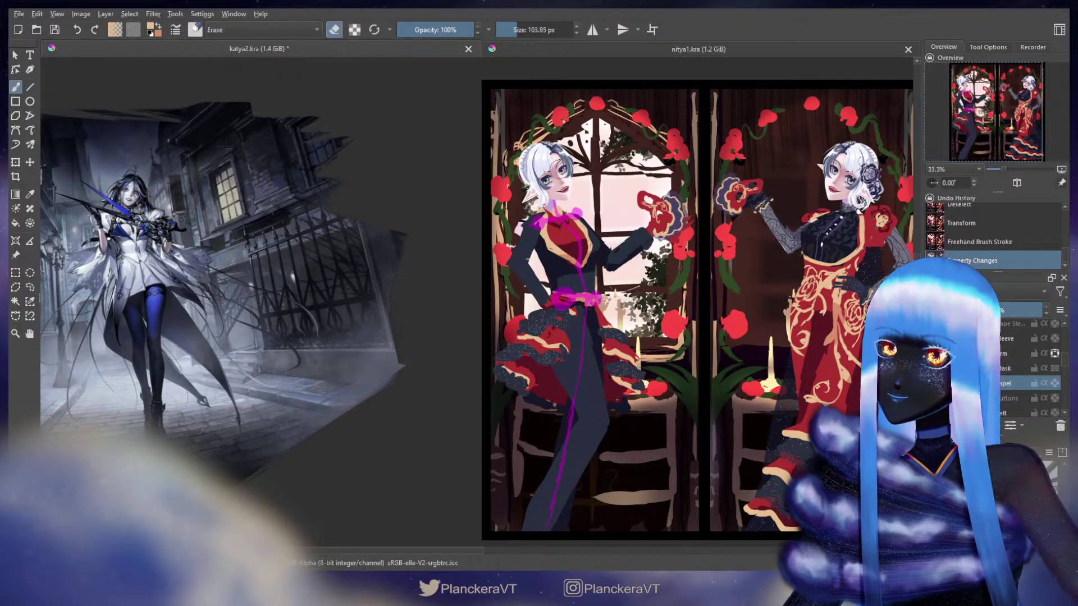
key(bracketright)
key(bracketright)
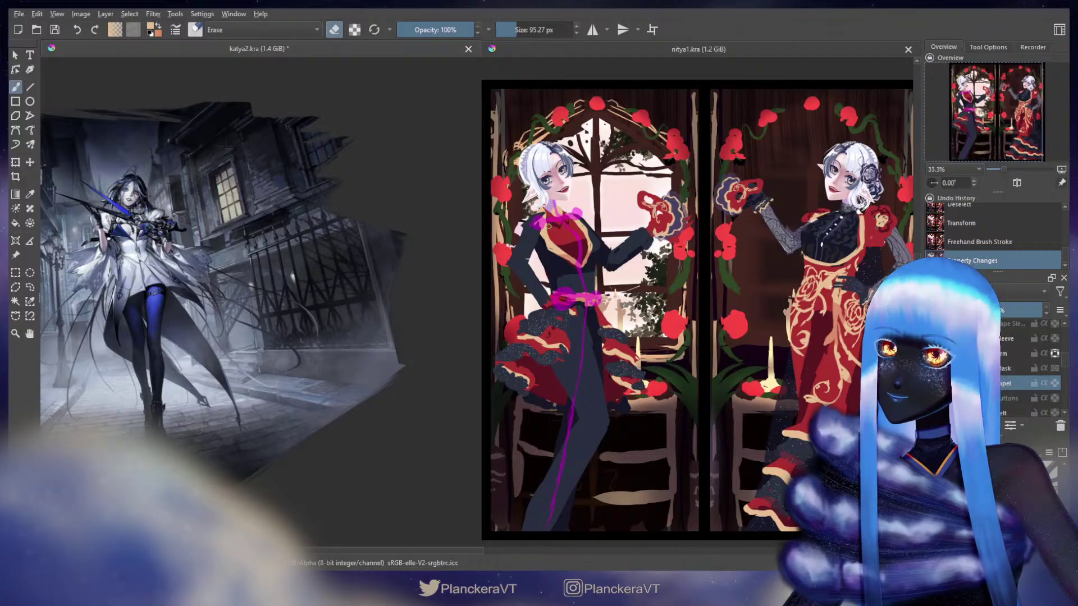
drag(547, 213, 538, 221)
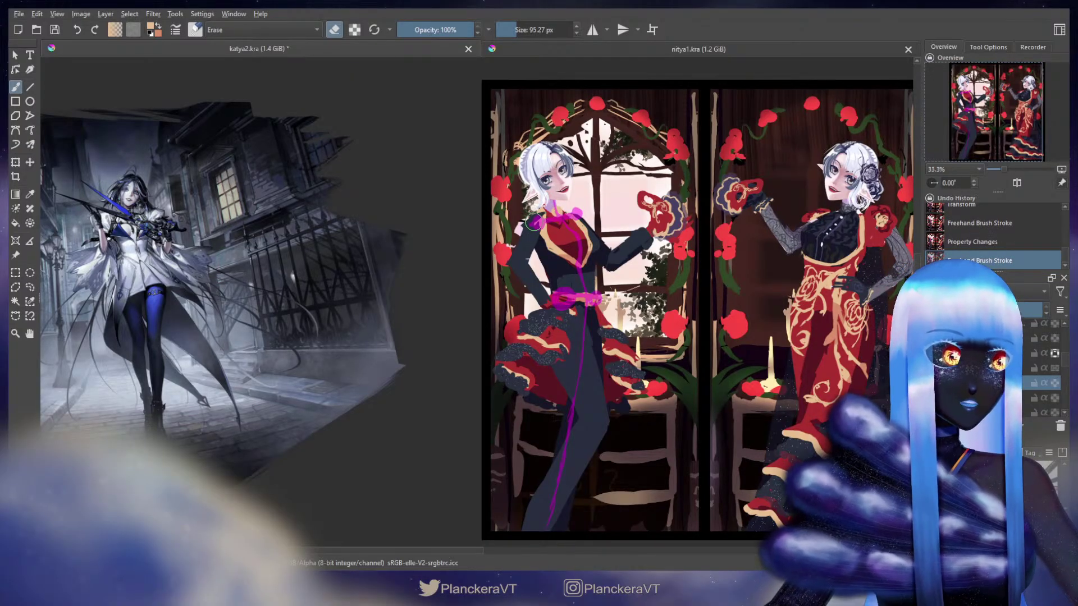
Move the Sleeve and Arm layers together beneath the Lapel layer.
click(1014, 339)
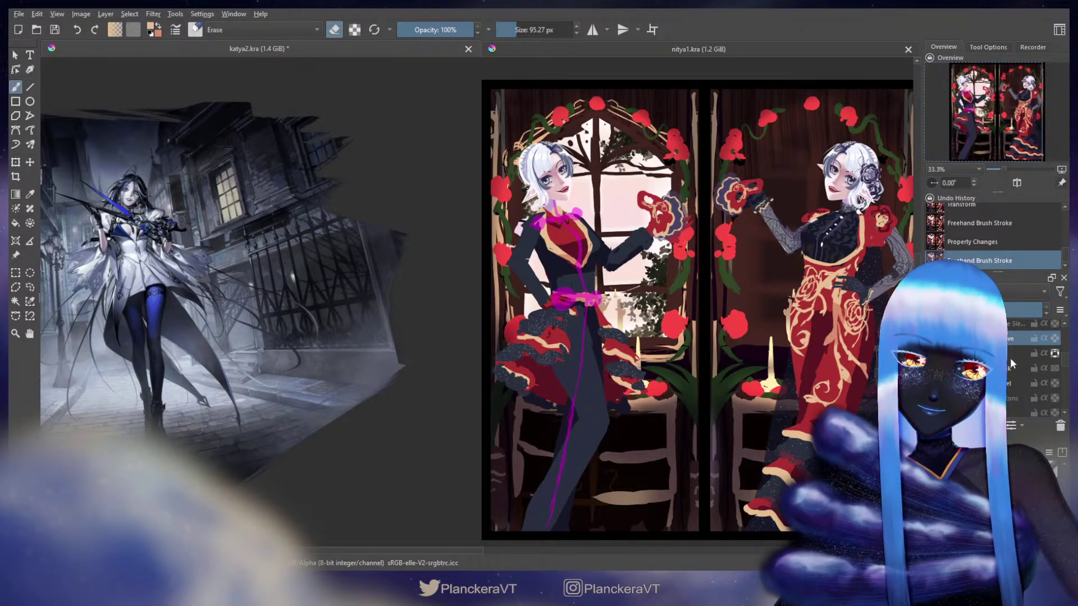
ctrl+click(1010, 354)
drag(1009, 354, 1025, 388)
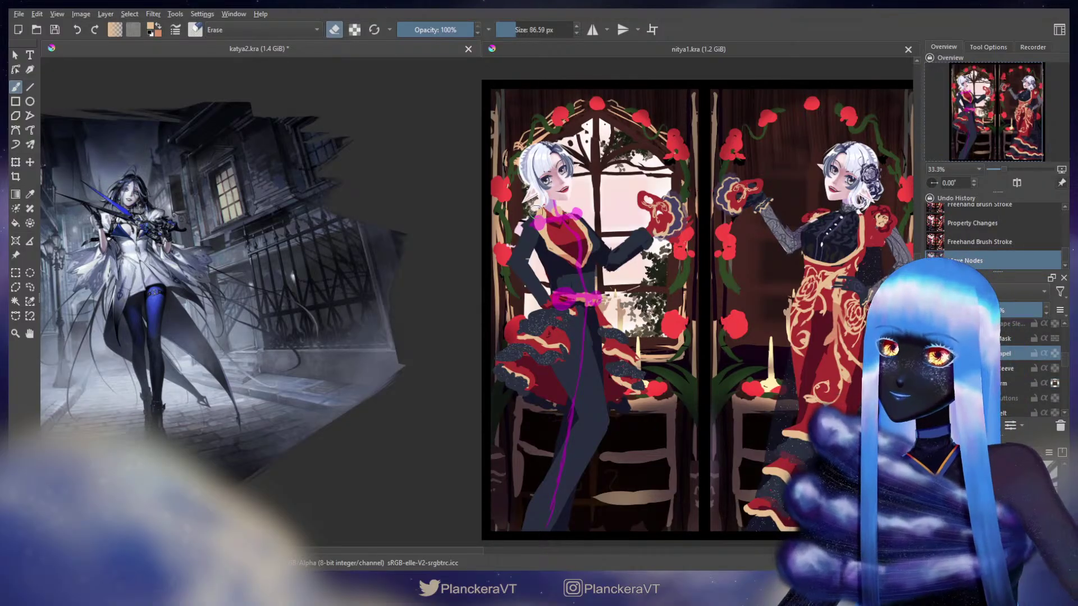
Refine the lapel's outline, alternating cream strokes at 66.85 px with erasing at about 60 to 71 px.
key(bracketleft)
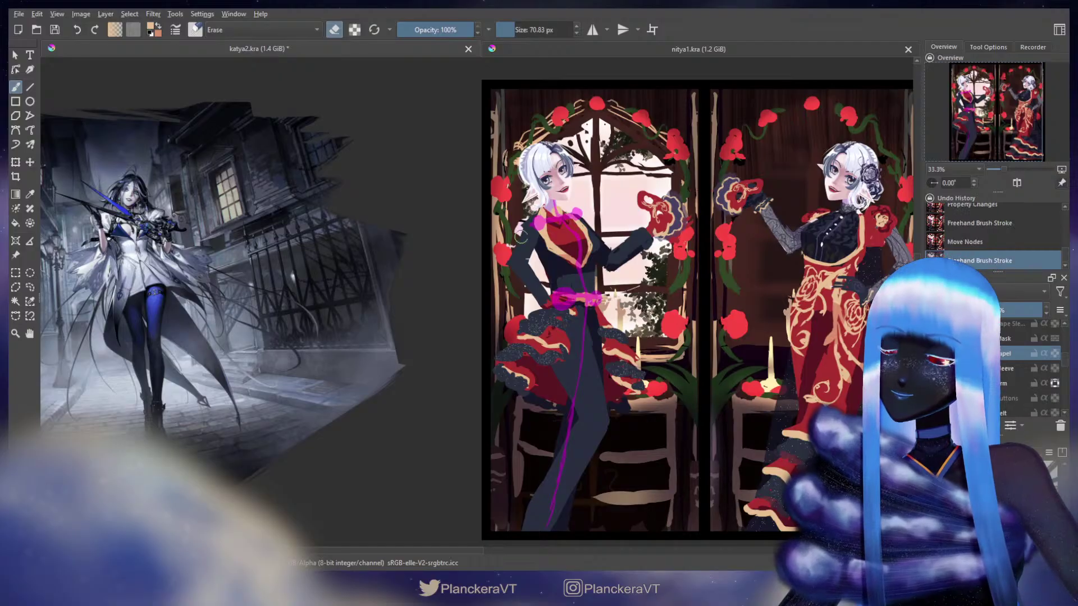
mouse_move(532, 230)
mouse_down()
mouse_move(523, 247)
mouse_move(554, 203)
mouse_up()
key(e)
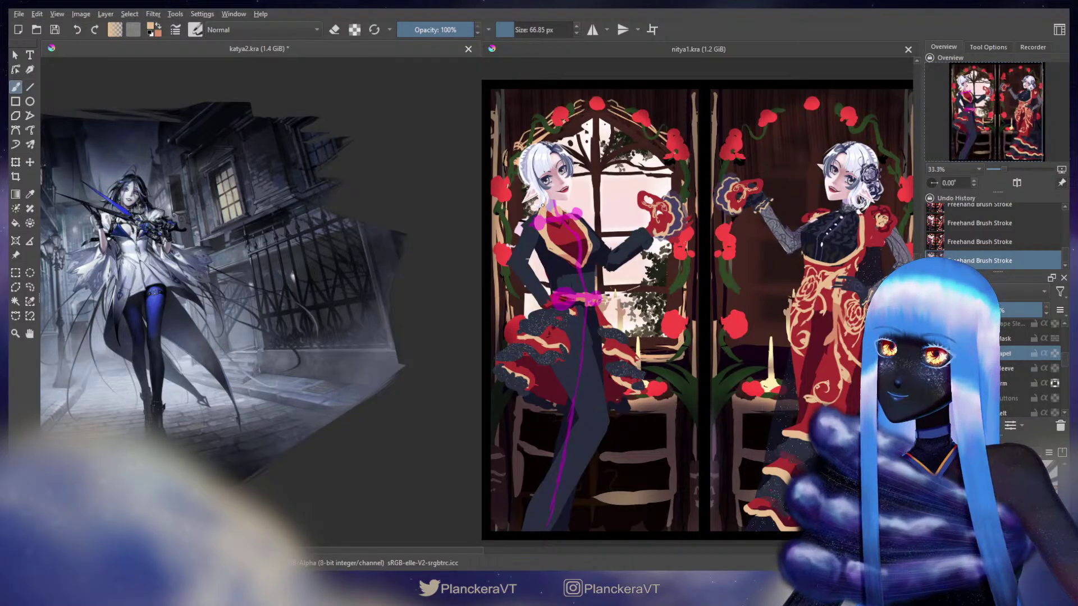
key(e)
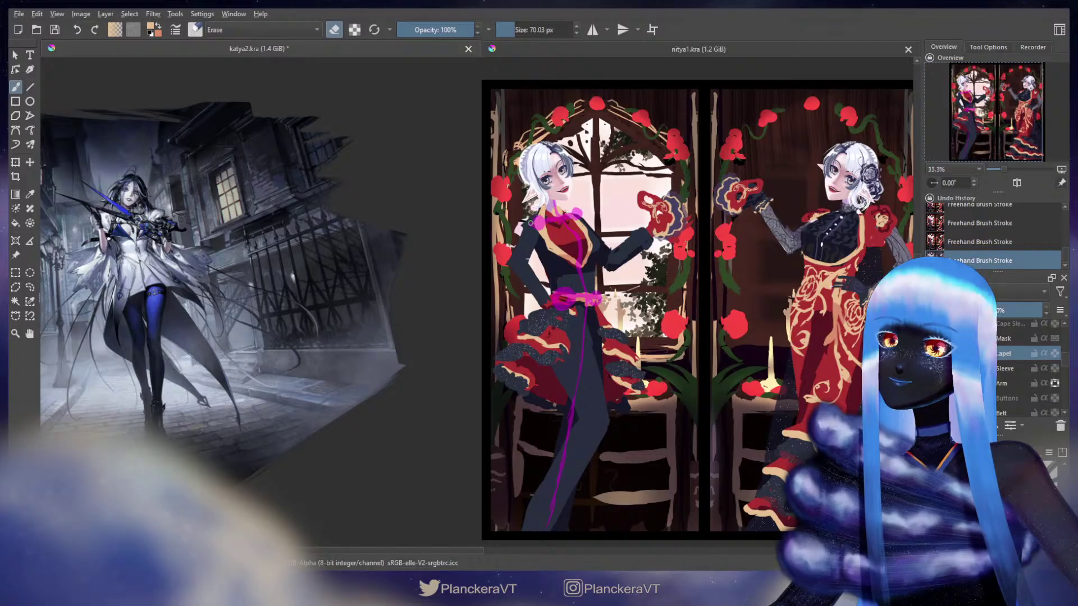
key(e)
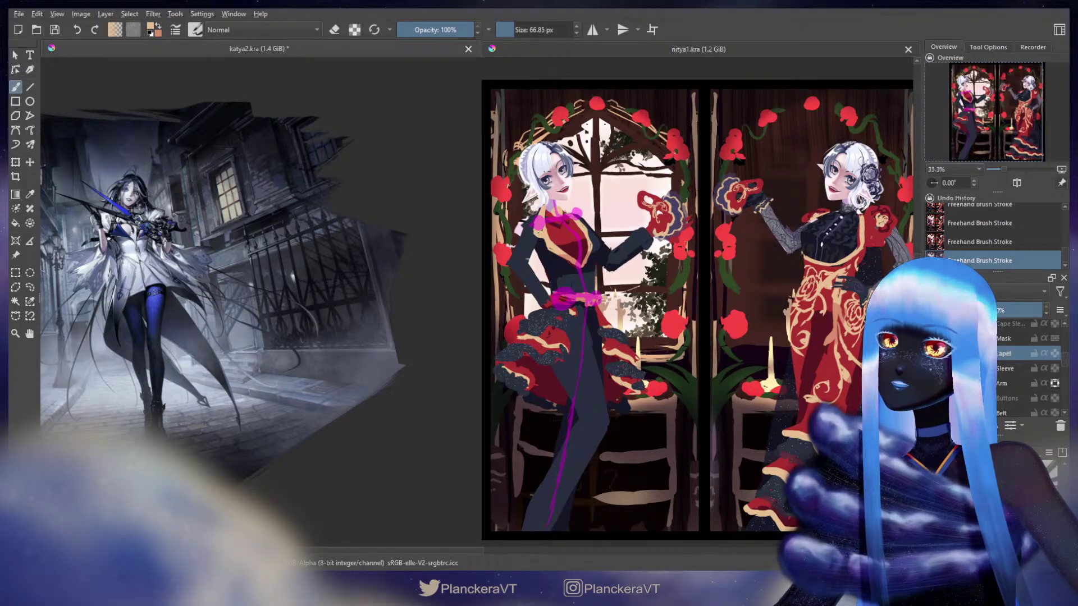
key(e)
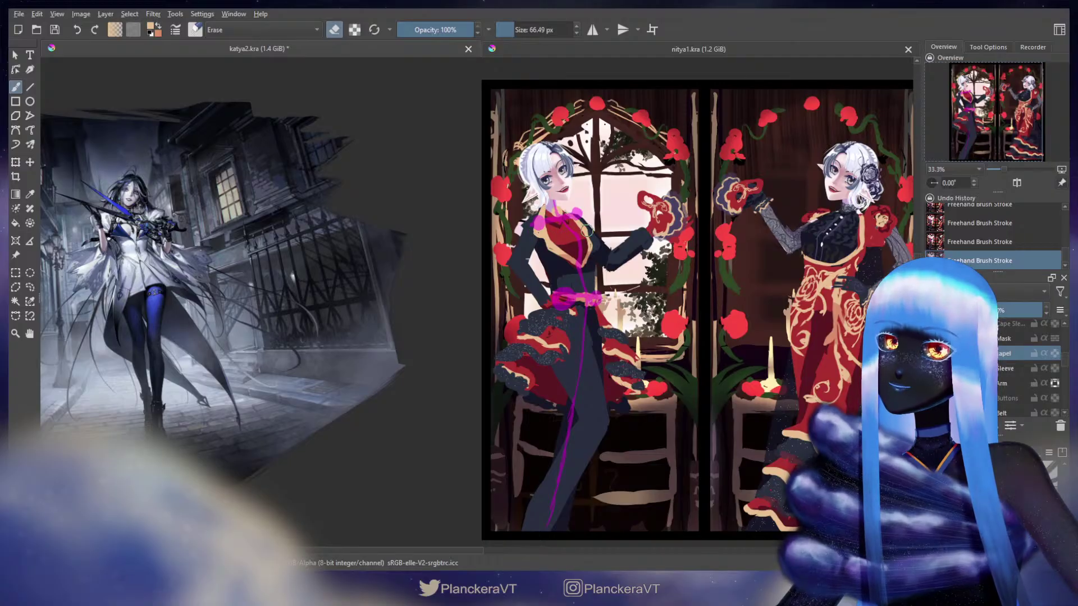
key(bracketleft)
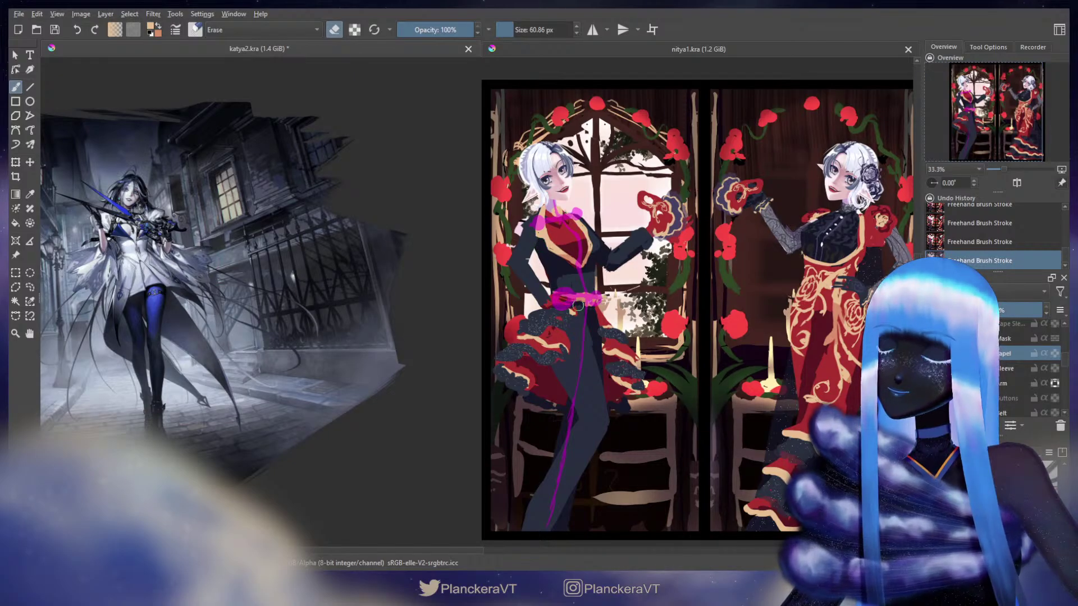
key(e)
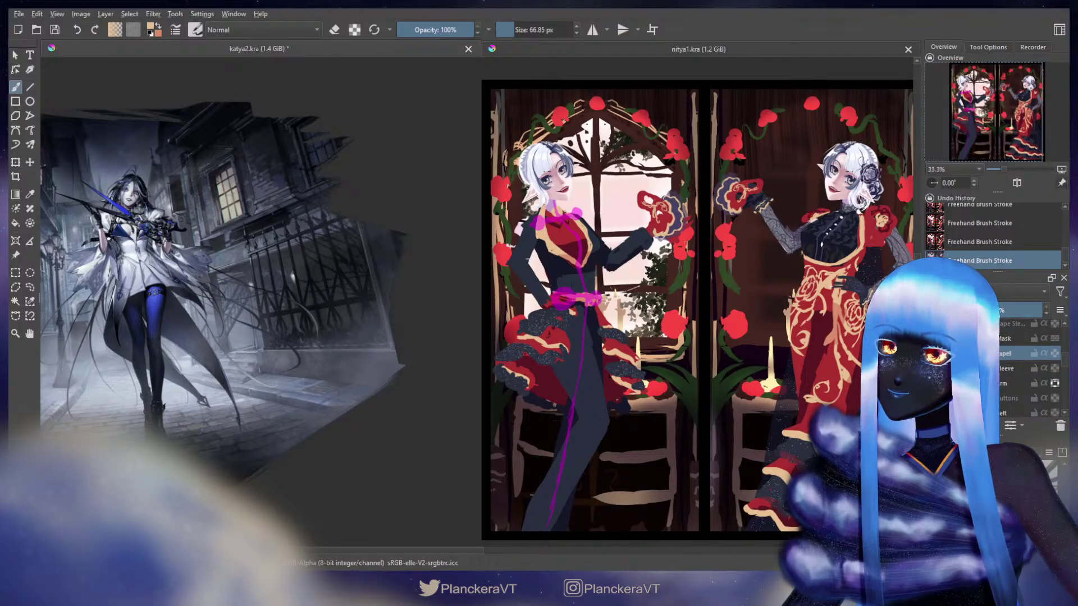
key(e)
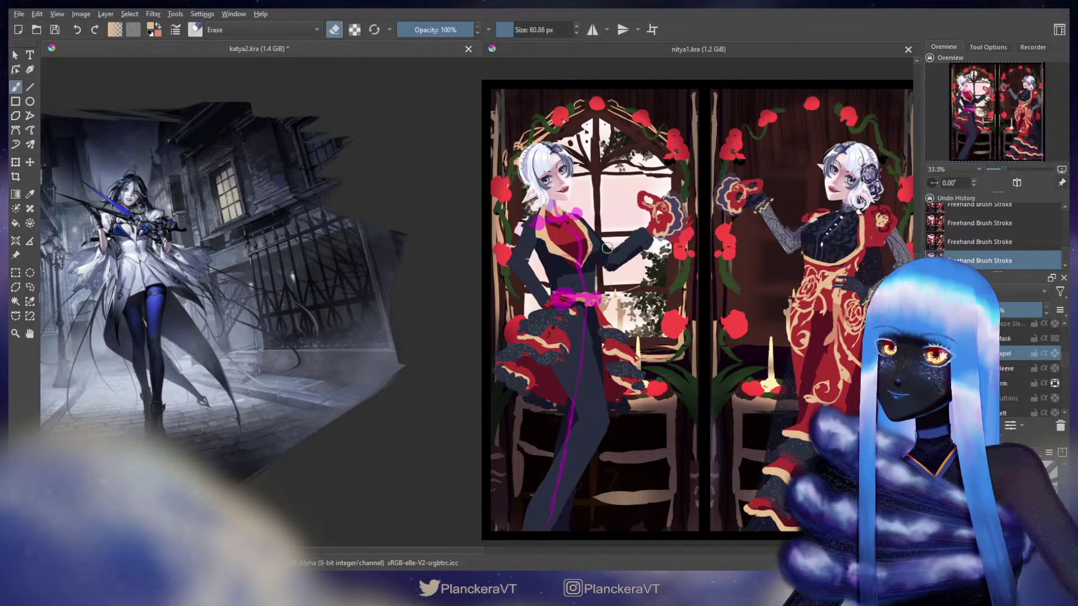
key(e)
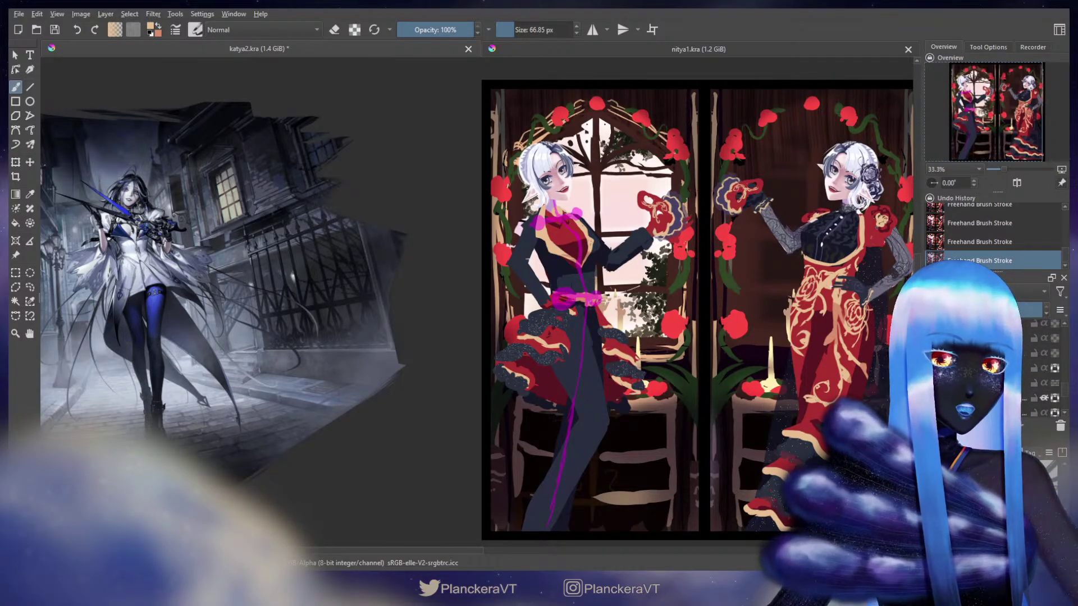
Hide the bright window view behind the suited character and add a cream stroke to the lapel layer near the collar.
scroll(1045, 371, down, 1)
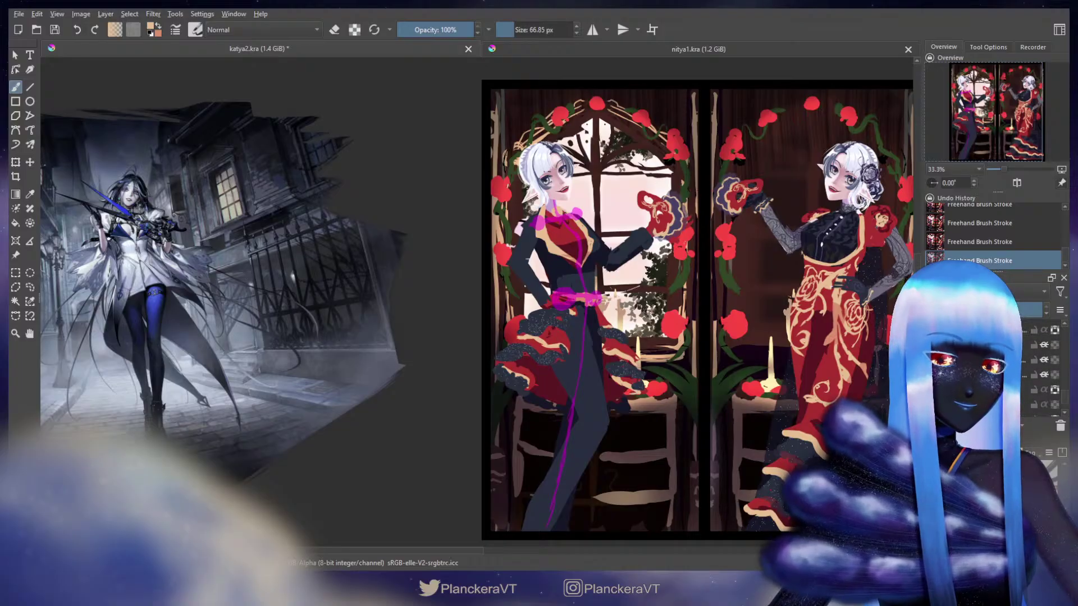
click(1044, 356)
scroll(1033, 365, up, 1)
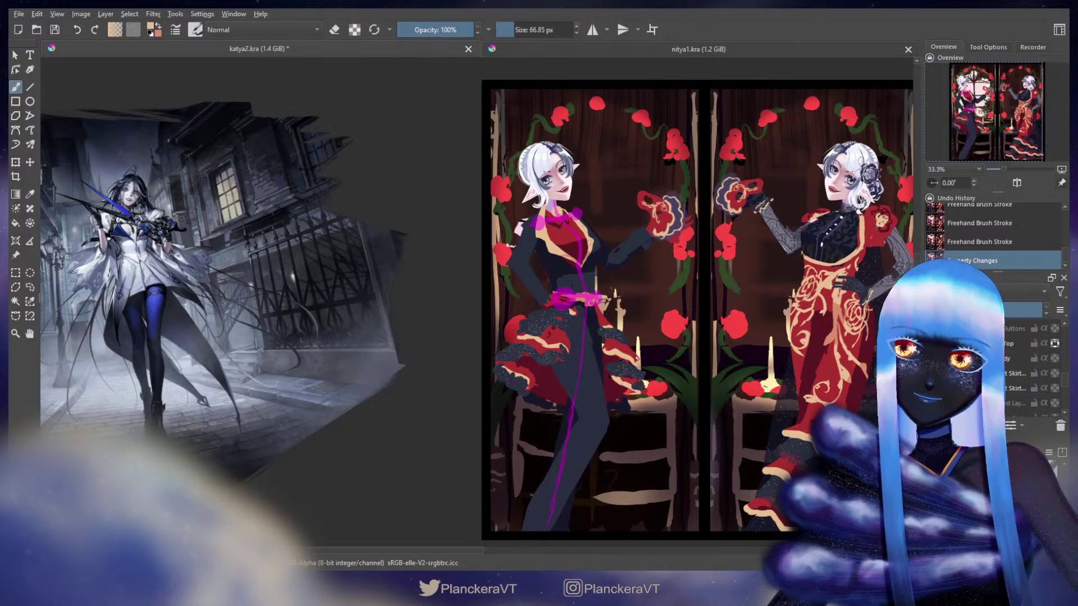
click(1010, 394)
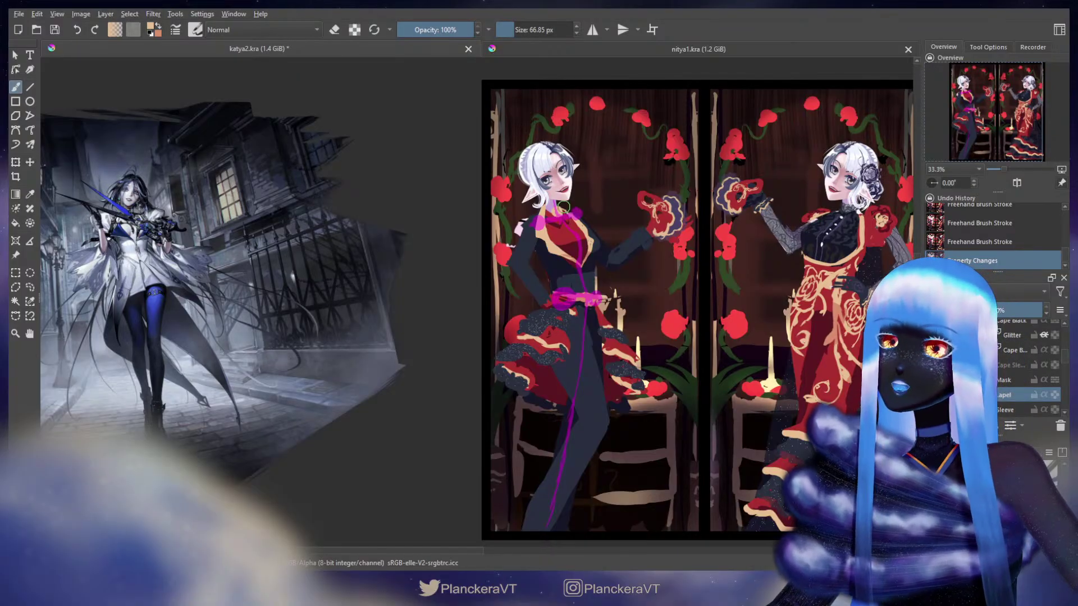
drag(587, 206, 560, 207)
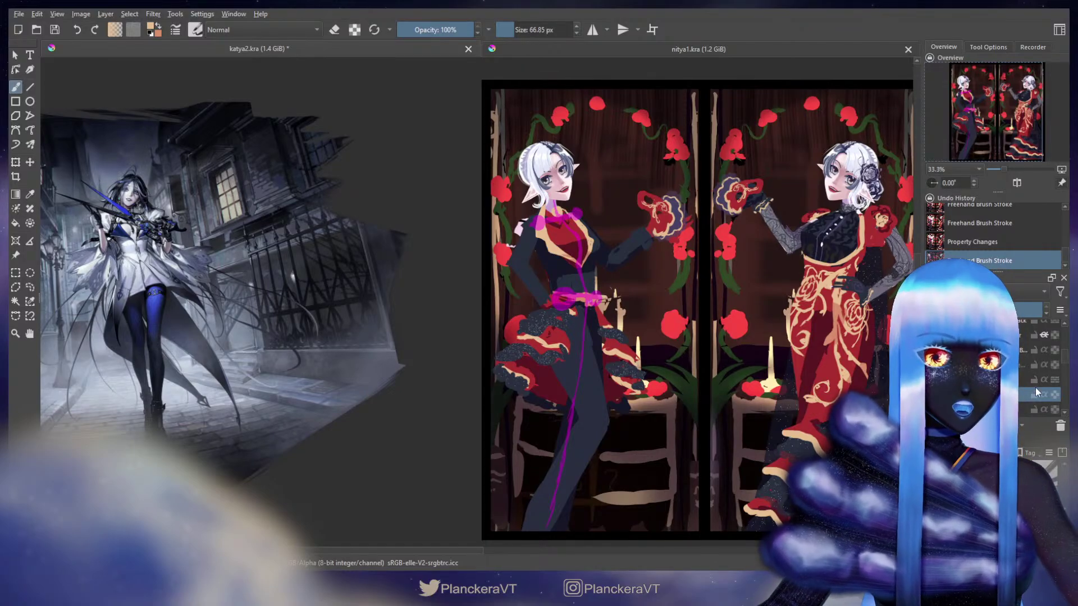
With the lapel layer hidden and the suit layer's transparency unlocked, transform the suit to fit the shoulder guide.
click(1055, 364)
scroll(1055, 365, up, 2)
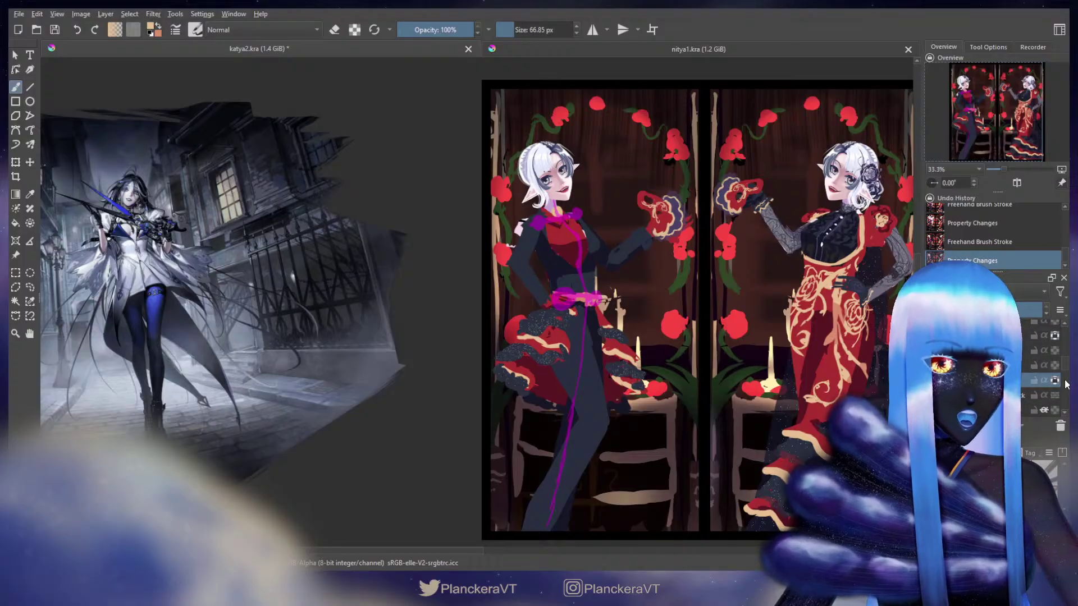
click(1043, 380)
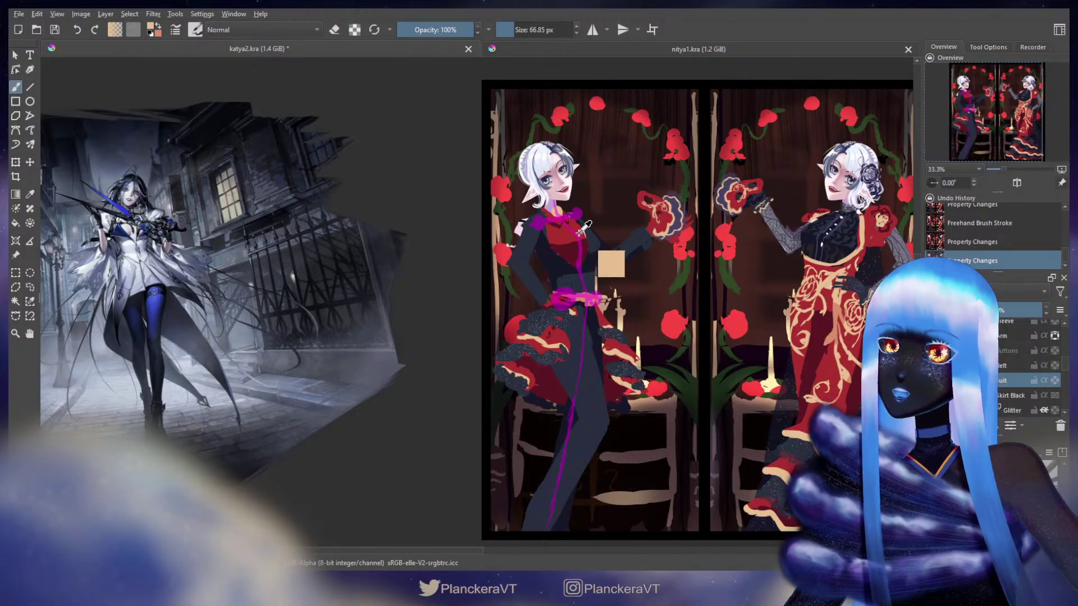
key(ctrl+t)
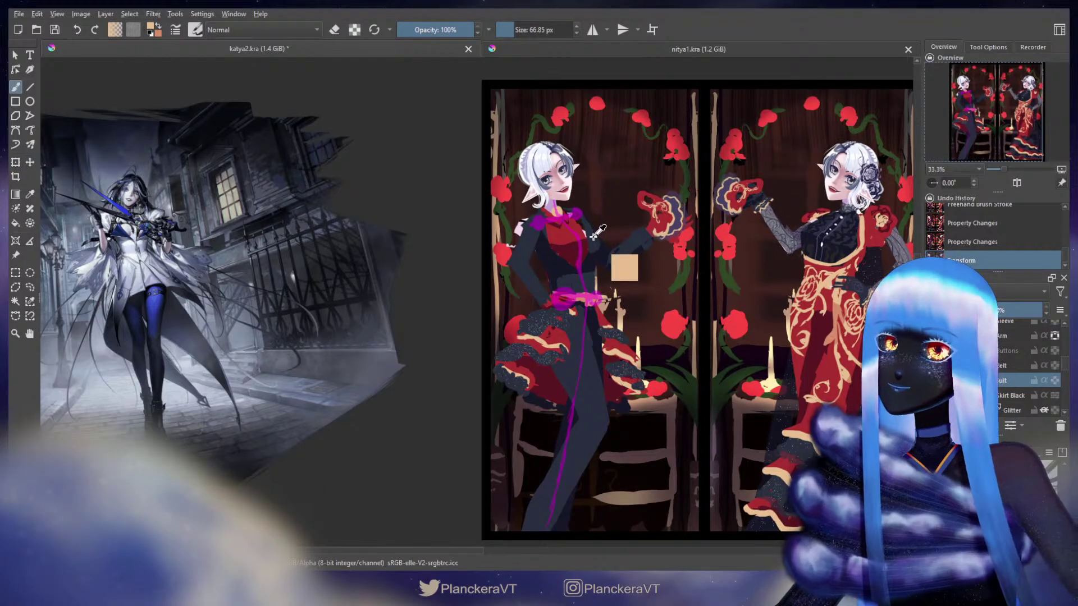
Paint the suit's shoulder and chest opening in its dark colour with a 69.26 px brush.
key(b)
key(bracketright)
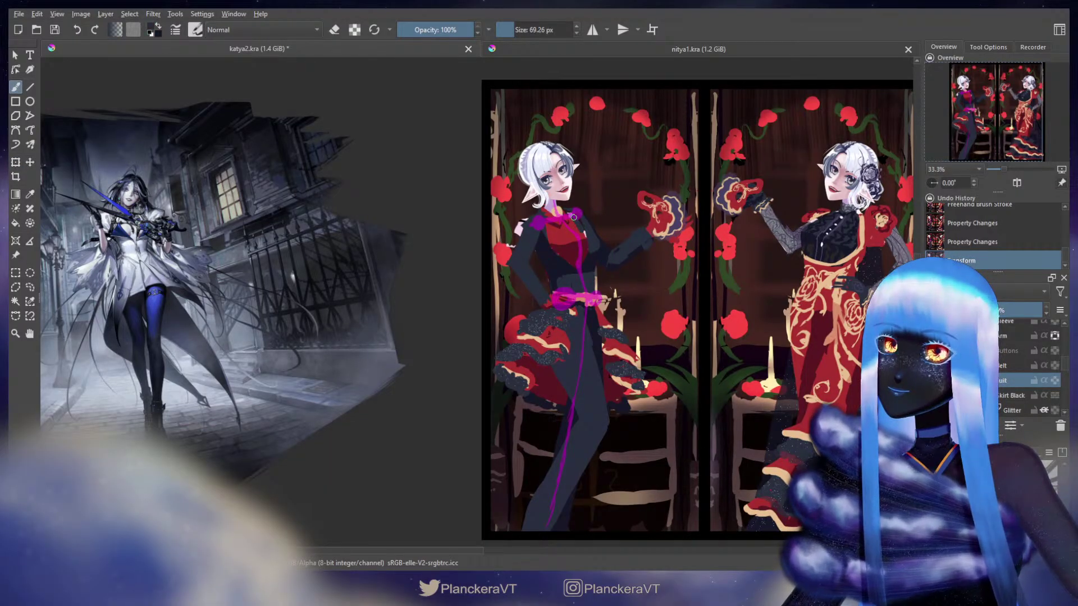
click(578, 222)
click(586, 230)
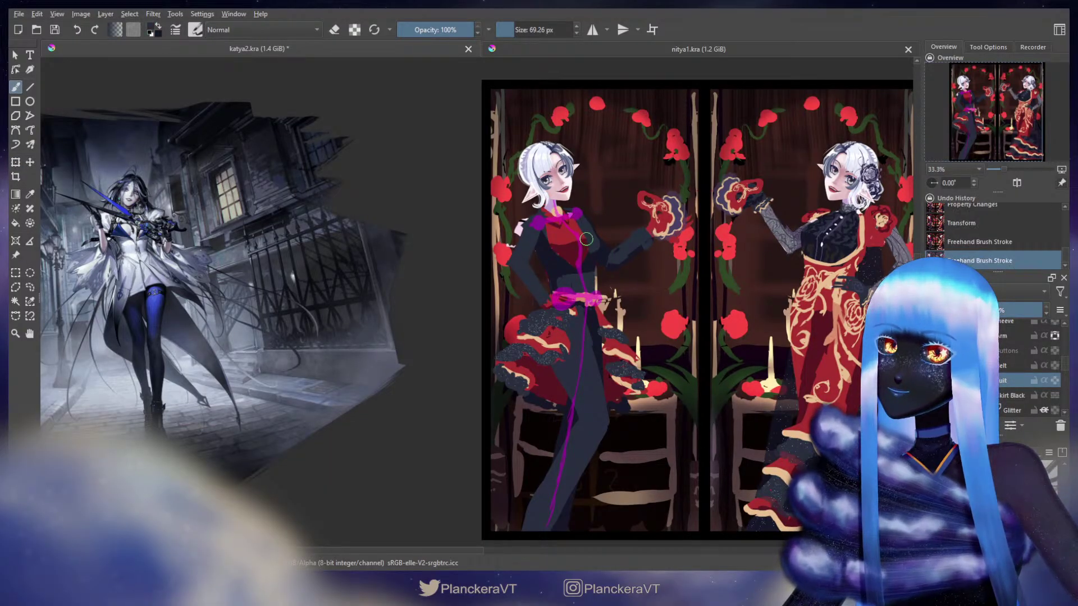
click(597, 240)
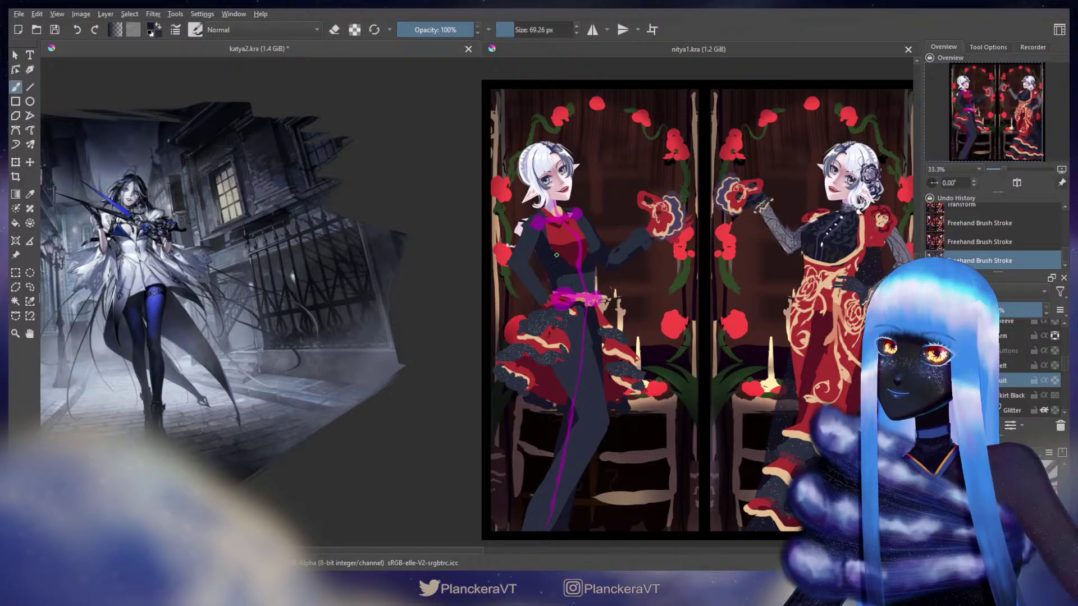
click(557, 255)
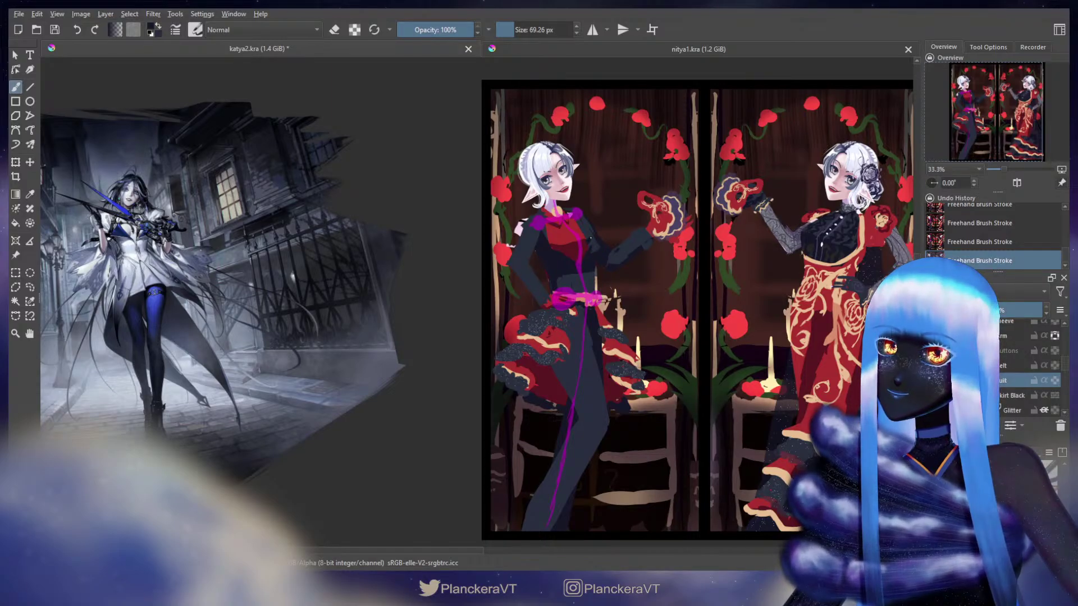
Compare the suit with and without the latest strokes, and clean up its edges with a 60.86 px eraser.
key(ctrl+z)
key(ctrl+z)
key(ctrl+shift+z)
key(ctrl+shift+z)
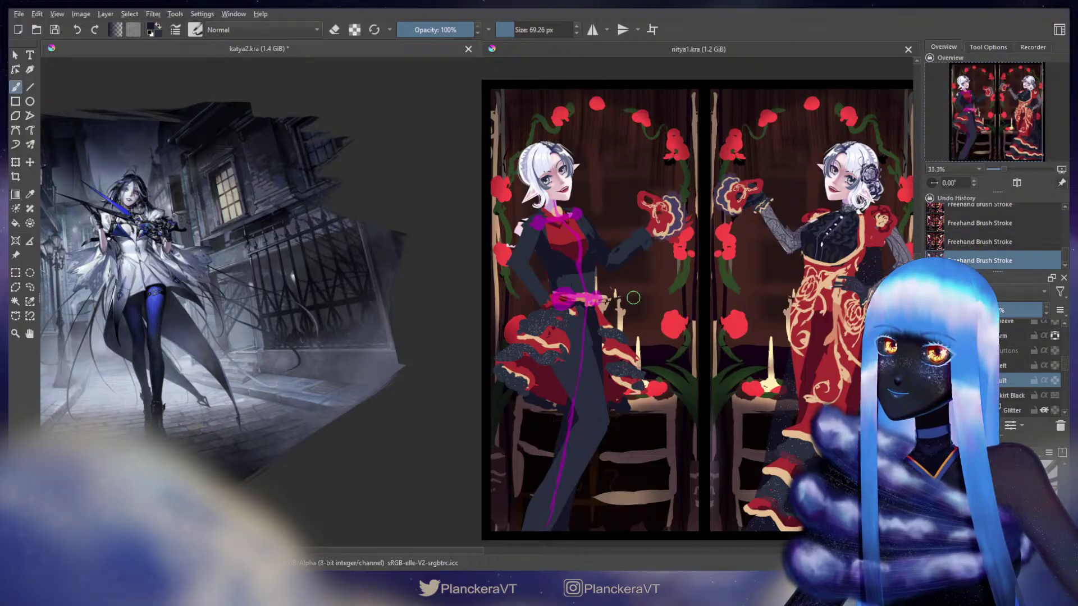
key(e)
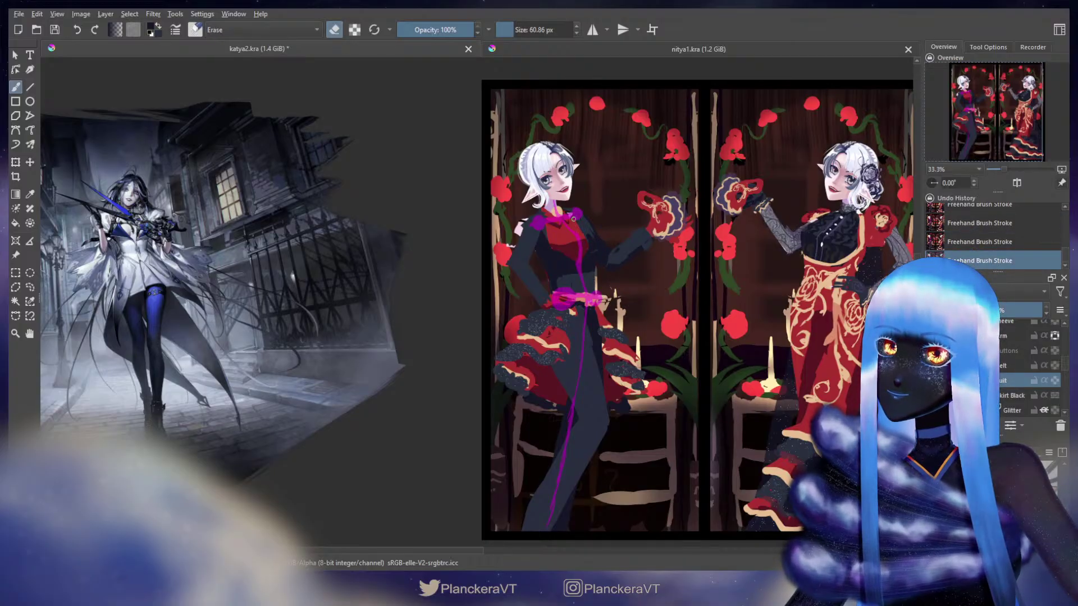
key(ctrl+z)
key(ctrl+shift+z)
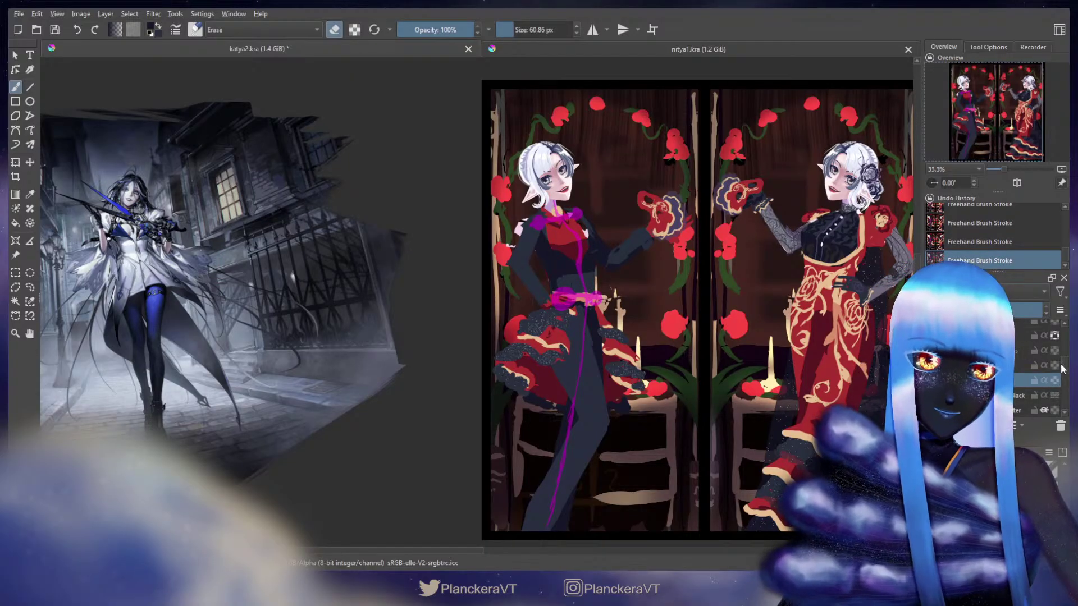
Unlock the Top layer's transparency and extend the red chest area with its sampled red, using a 93.70 px brush.
key(e)
scroll(1067, 369, down, 2)
scroll(1067, 371, down, 2)
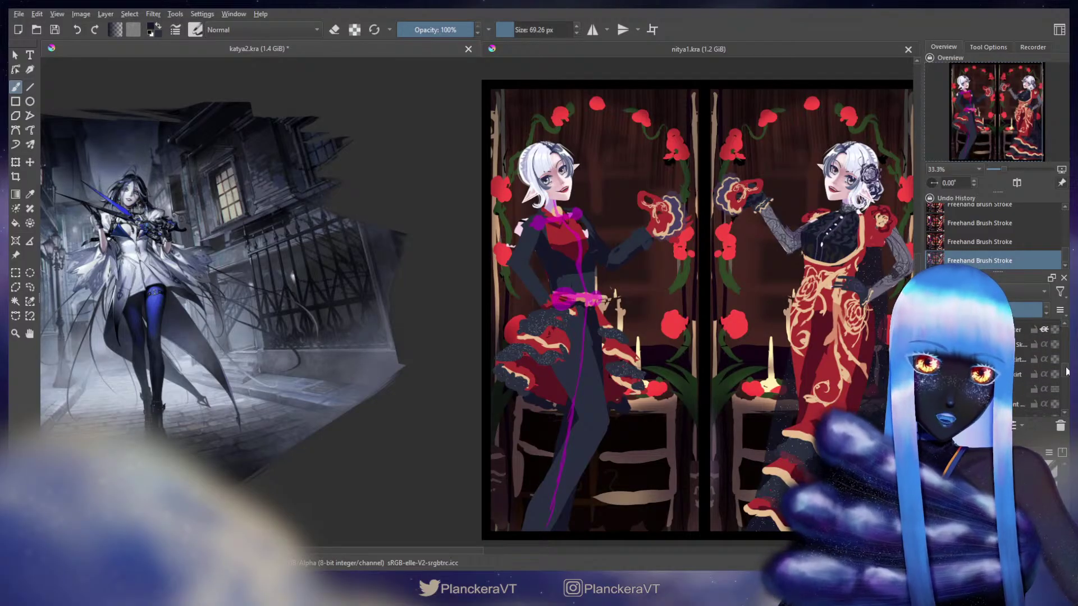
scroll(1038, 393, down, 1)
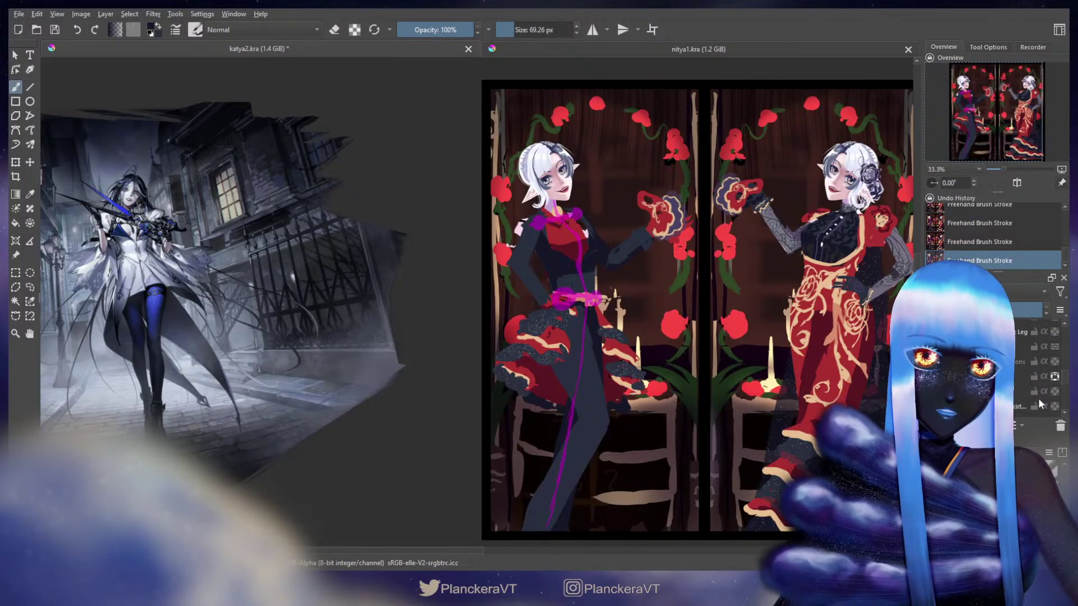
click(1034, 387)
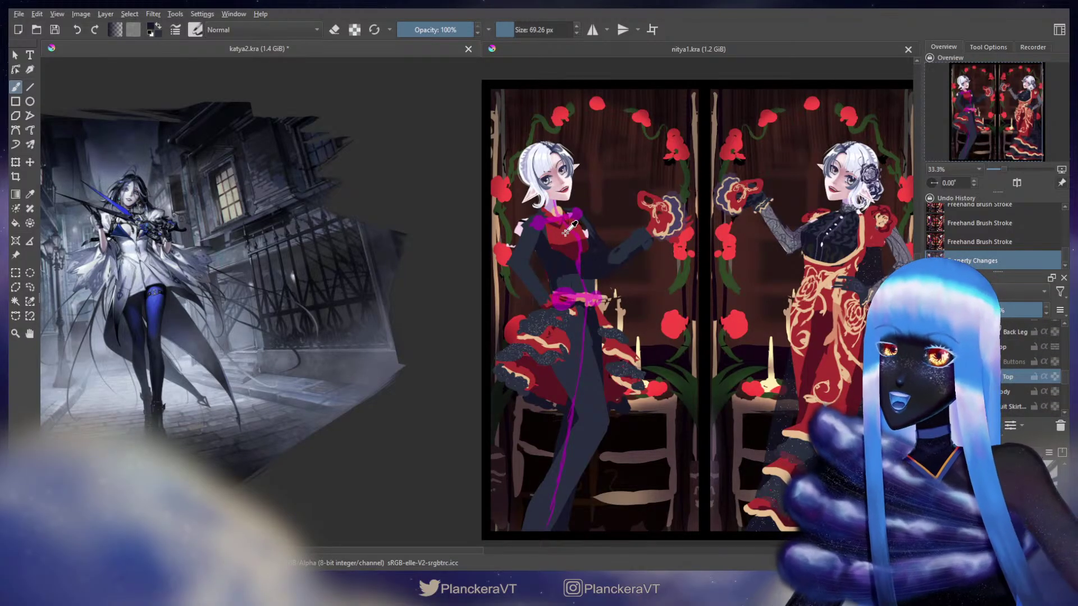
ctrl+click(586, 236)
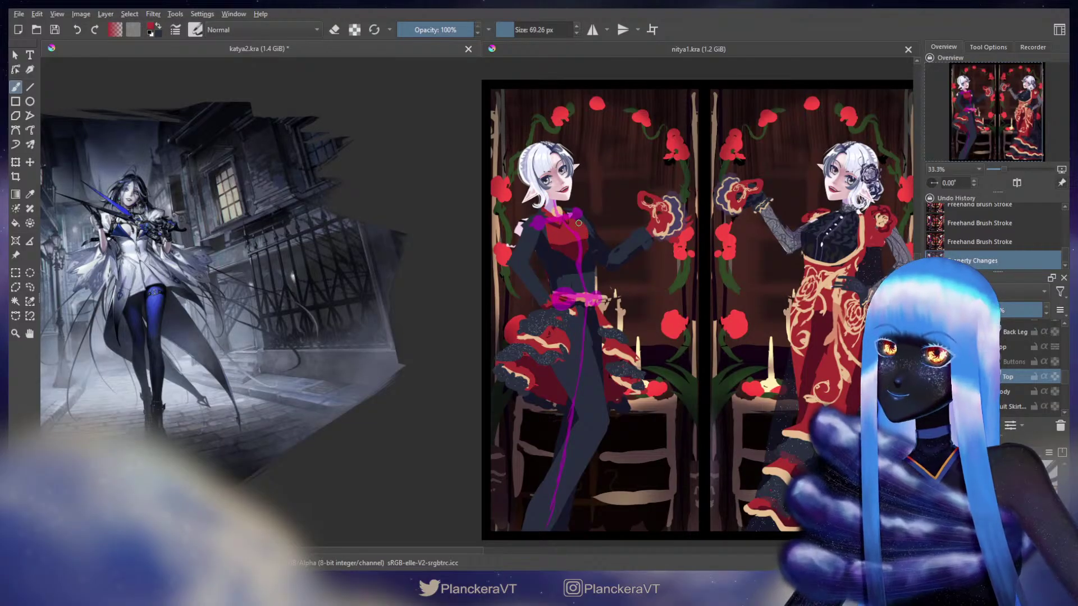
key(bracketright)
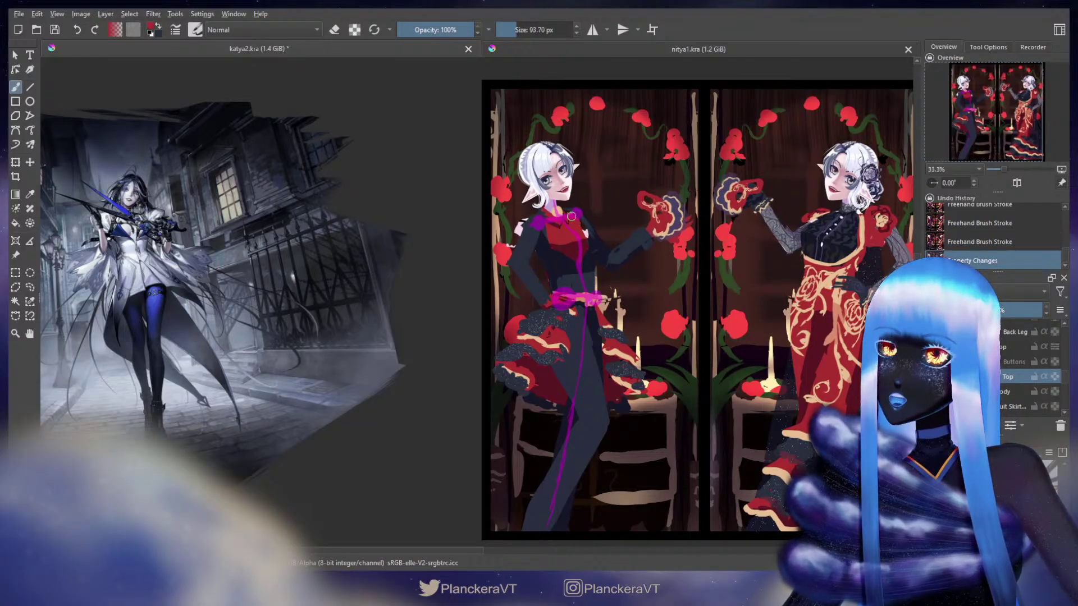
drag(569, 216, 583, 225)
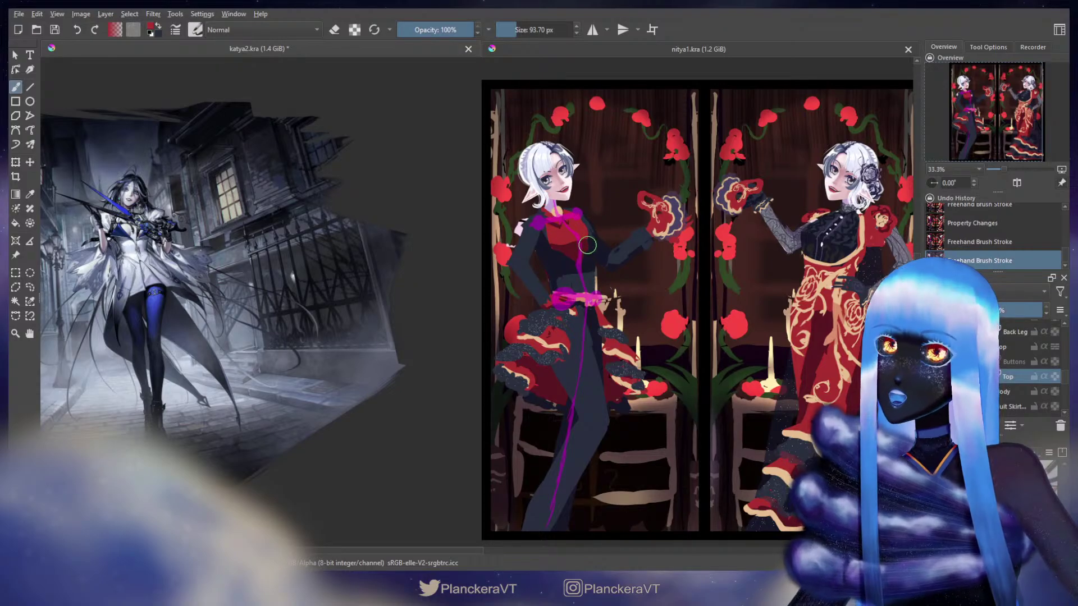
Extend the dark red lower part of the top along its edge beside the suit opening.
ctrl+click(586, 244)
click(588, 248)
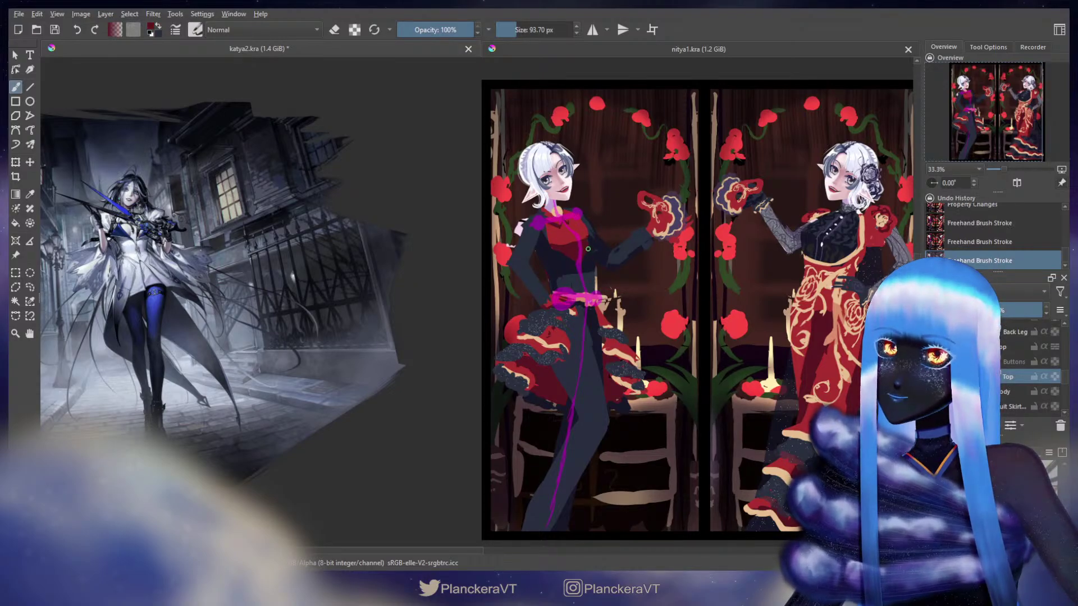
click(582, 251)
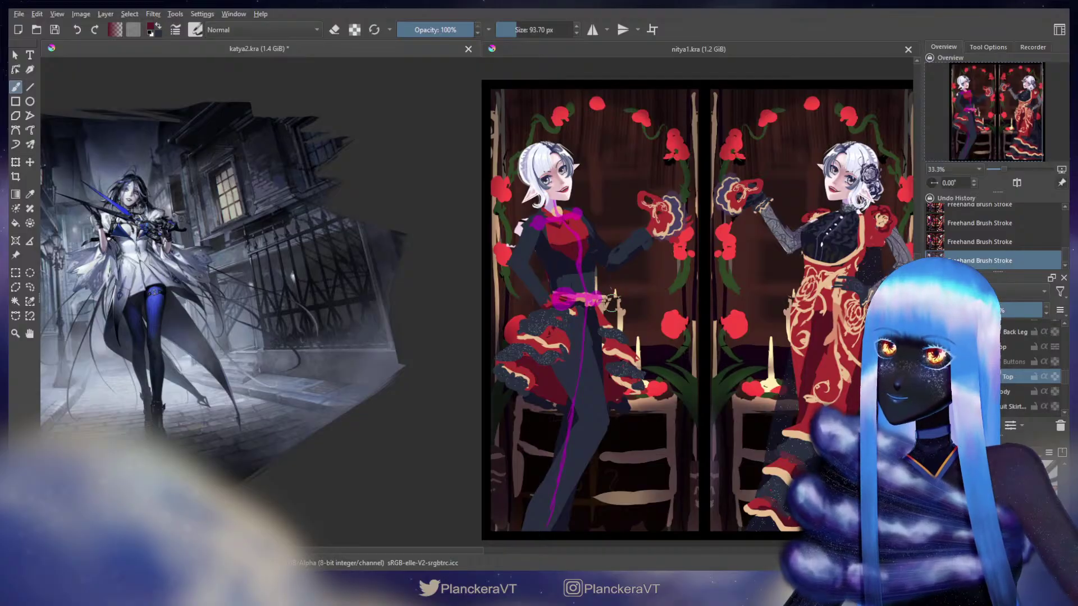
Select the Suit layer and paint dark suit colour between the chest opening and the raised arm.
scroll(1065, 377, down, 3)
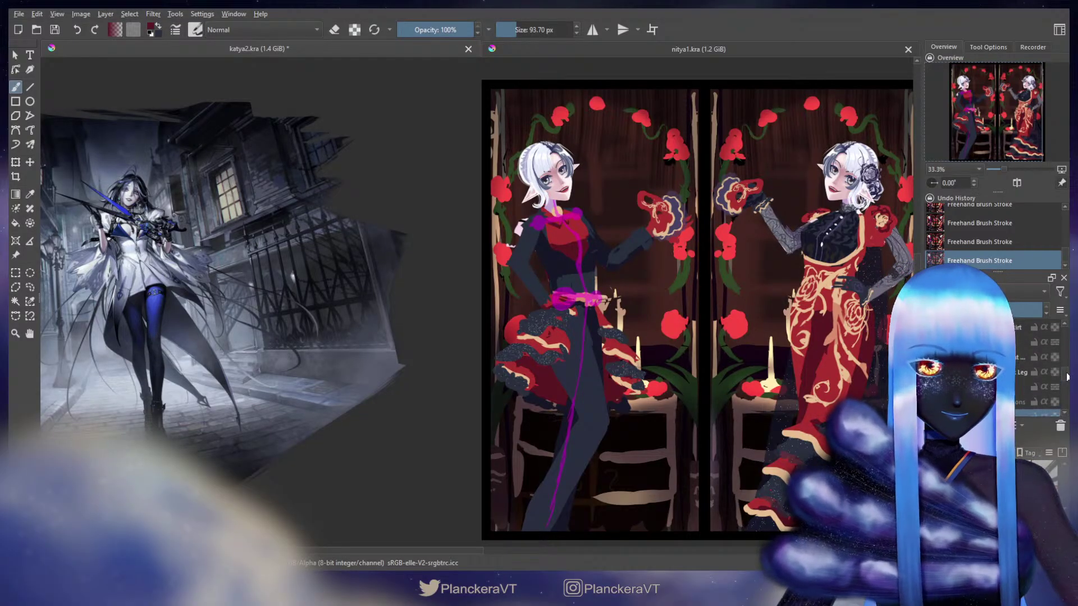
scroll(1066, 372, up, 3)
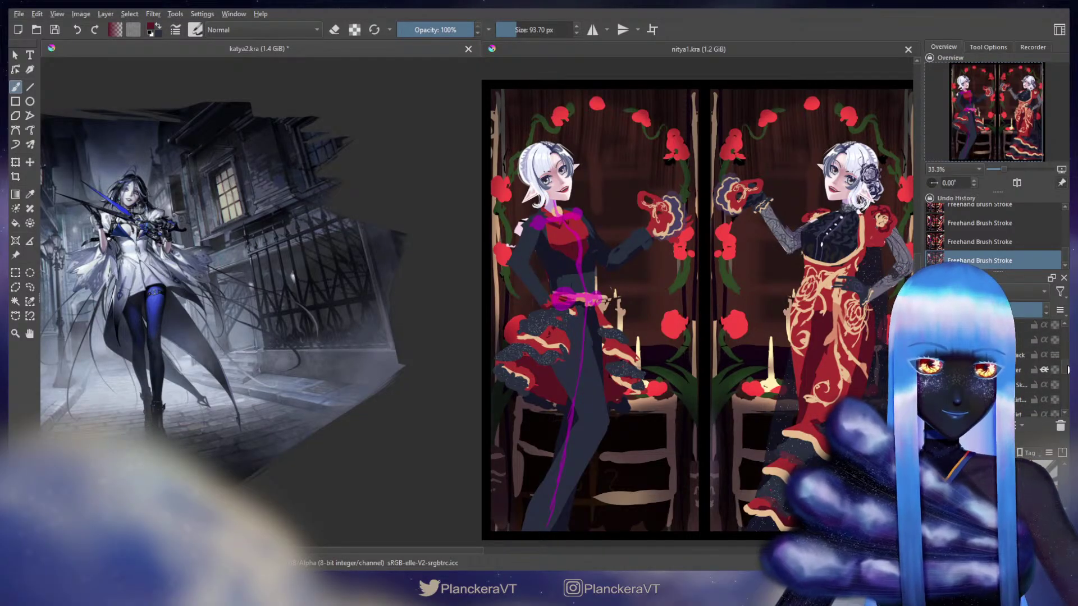
click(1020, 361)
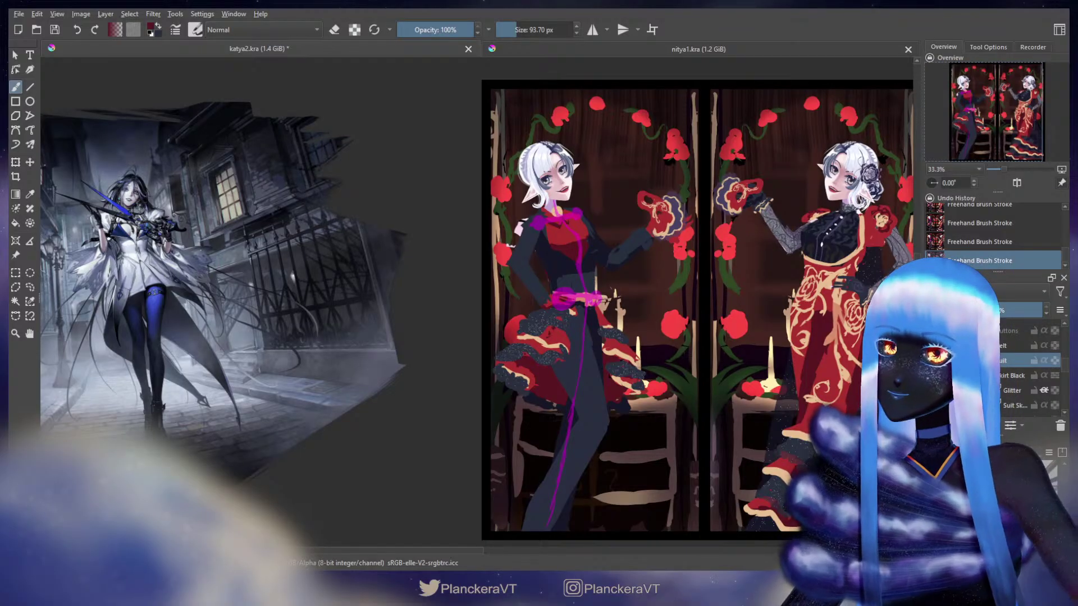
mouse_move(605, 243)
mouse_down()
mouse_move(646, 259)
mouse_move(640, 278)
mouse_move(594, 250)
mouse_up()
key(bracketleft)
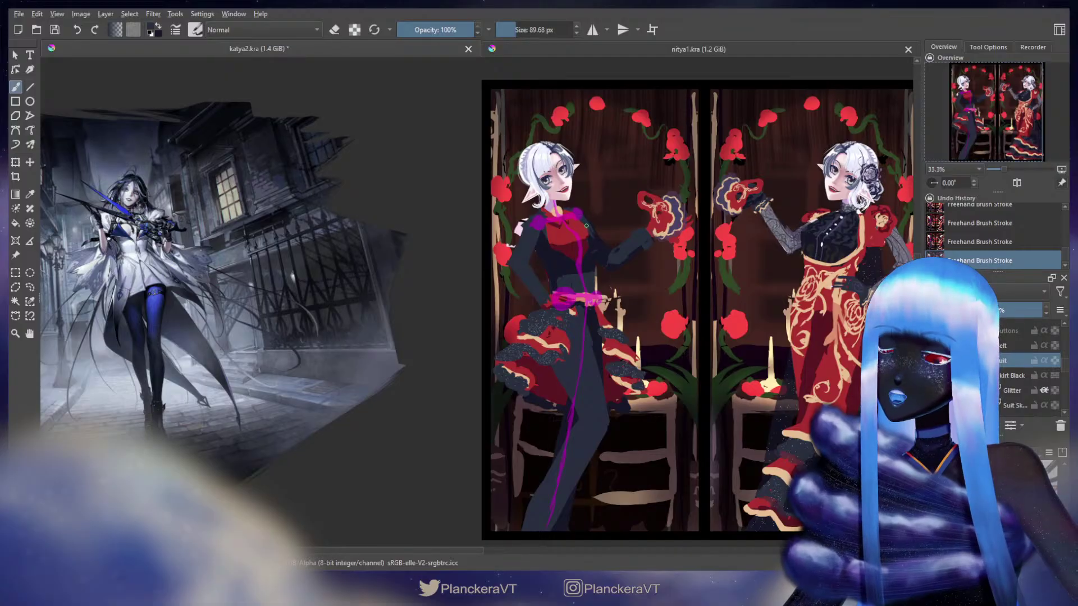
Trim the suit's chest opening with a 67.45 px eraser.
key(e)
key(bracketleft)
key(bracketleft)
key(bracketleft)
key(bracketleft)
key(bracketleft)
key(bracketleft)
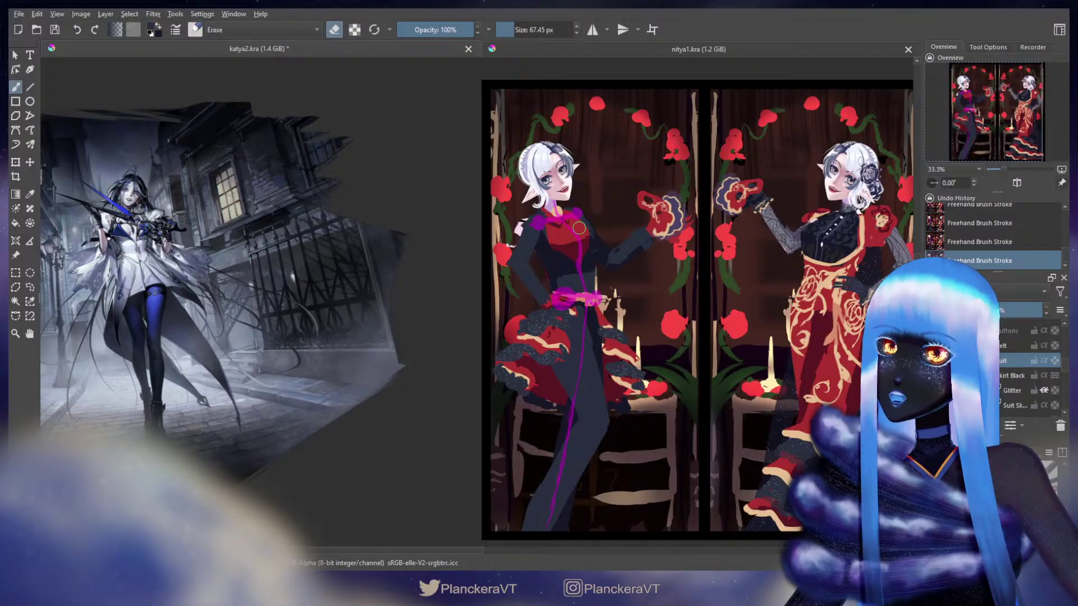
Refine the suit's chest and raised upper arm with dark strokes at 87.75 and 84.05 px, and clean up the edges with the eraser.
key(e)
key(bracketright)
key(bracketright)
key(bracketright)
key(bracketright)
key(bracketright)
key(bracketright)
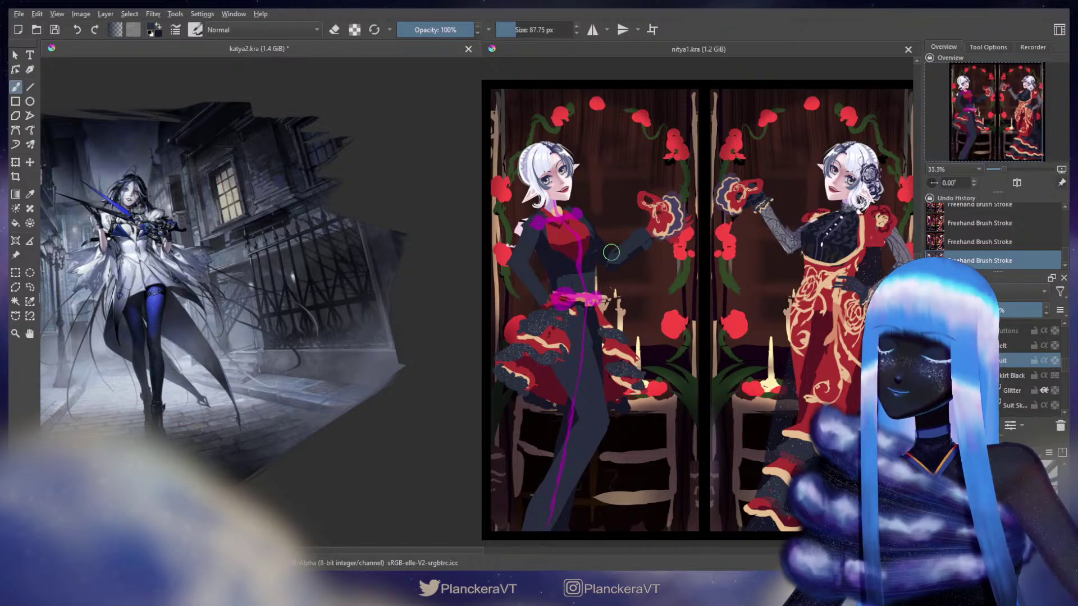
key(e)
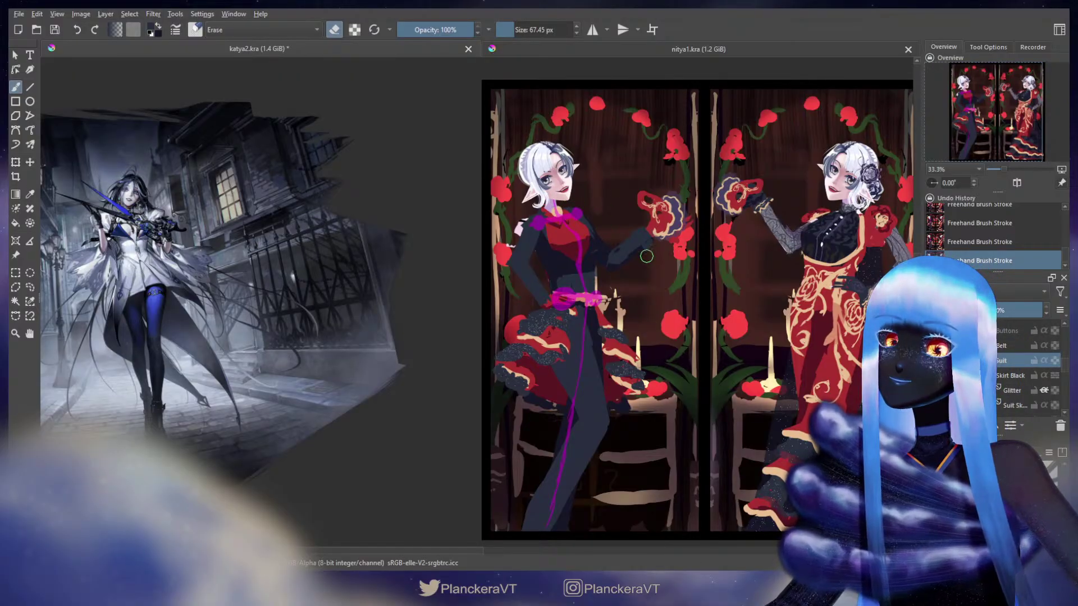
key(e)
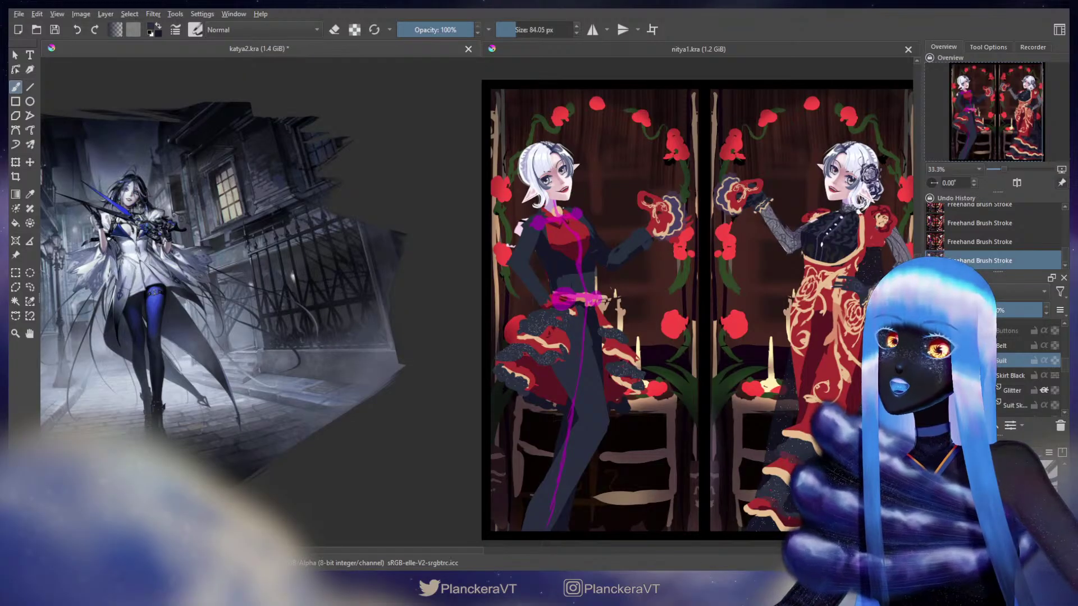
key(bracketleft)
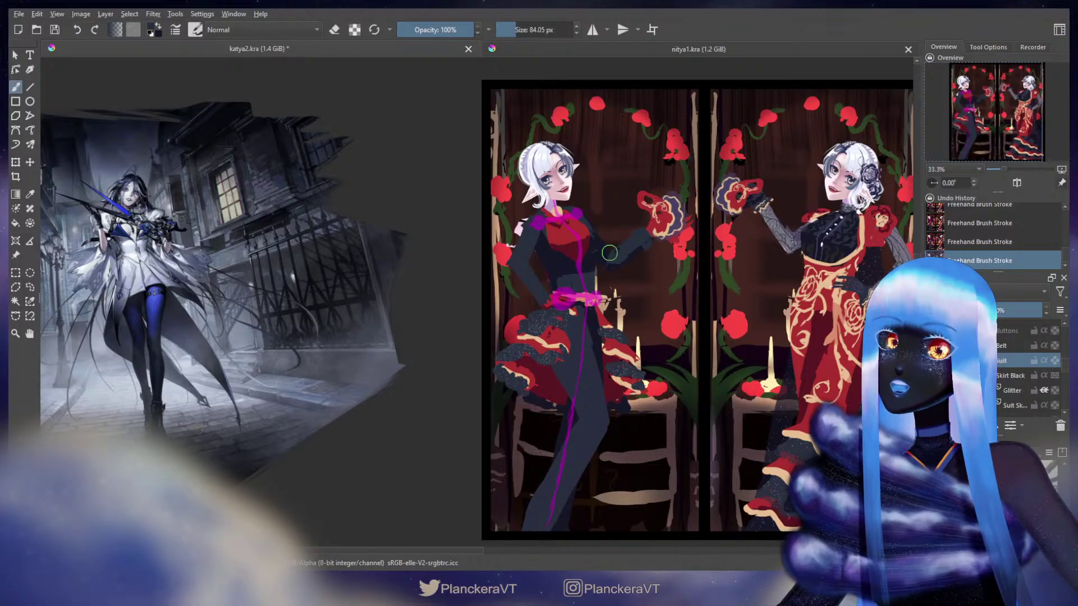
key(e)
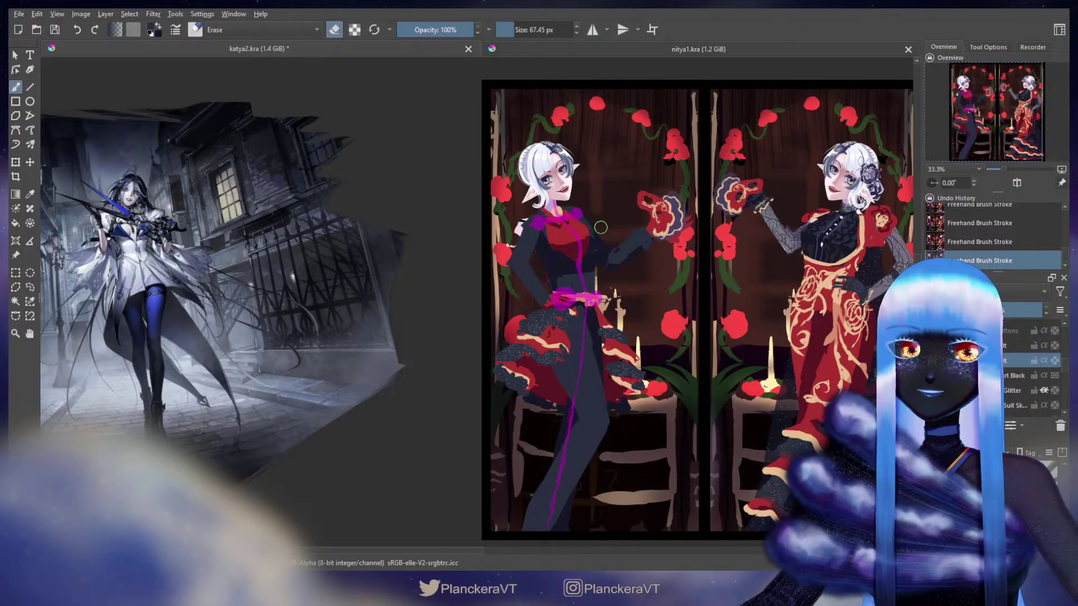
Work close up on the suit's shoulder and chest edges with a finer 30.23 px eraser.
scroll(603, 235, up, 2)
scroll(603, 235, up, 1)
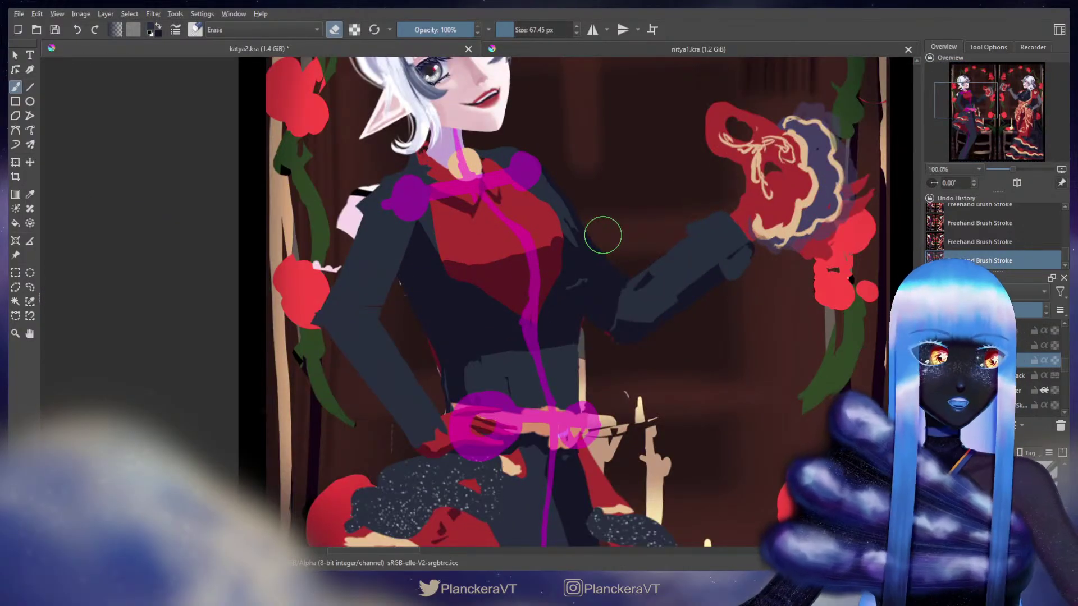
drag(561, 210, 524, 320)
key(bracketleft)
key(bracketleft)
key(bracketleft)
key(bracketleft)
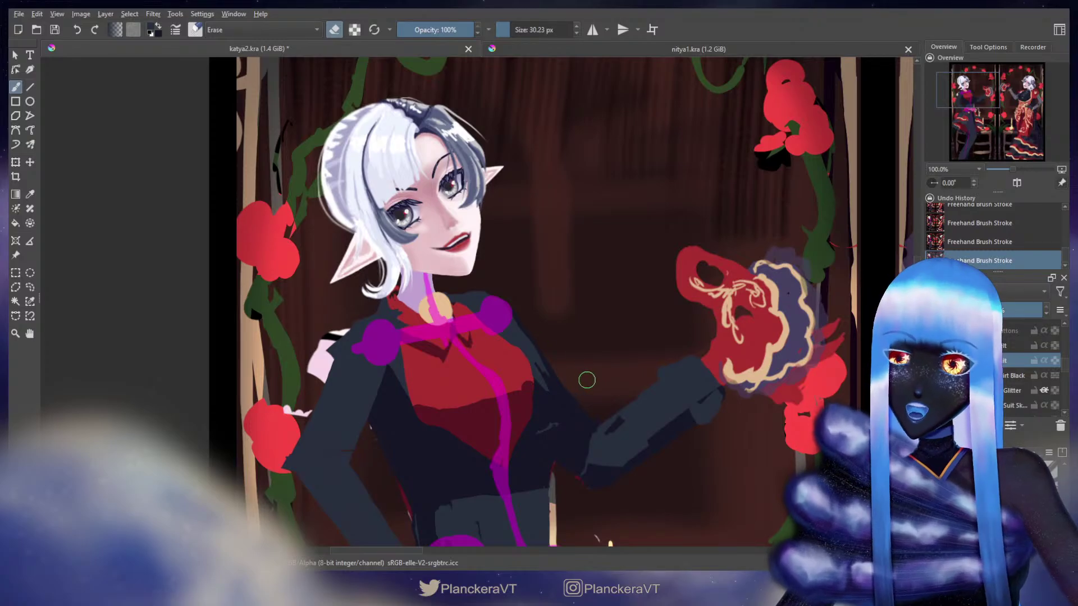
Refine the suit's shoulders and chest opening, alternating 37.20 and 28.49 px dark brushes with the 30.23 px eraser.
key(e)
key(bracketright)
key(bracketright)
key(bracketright)
key(bracketright)
key(bracketright)
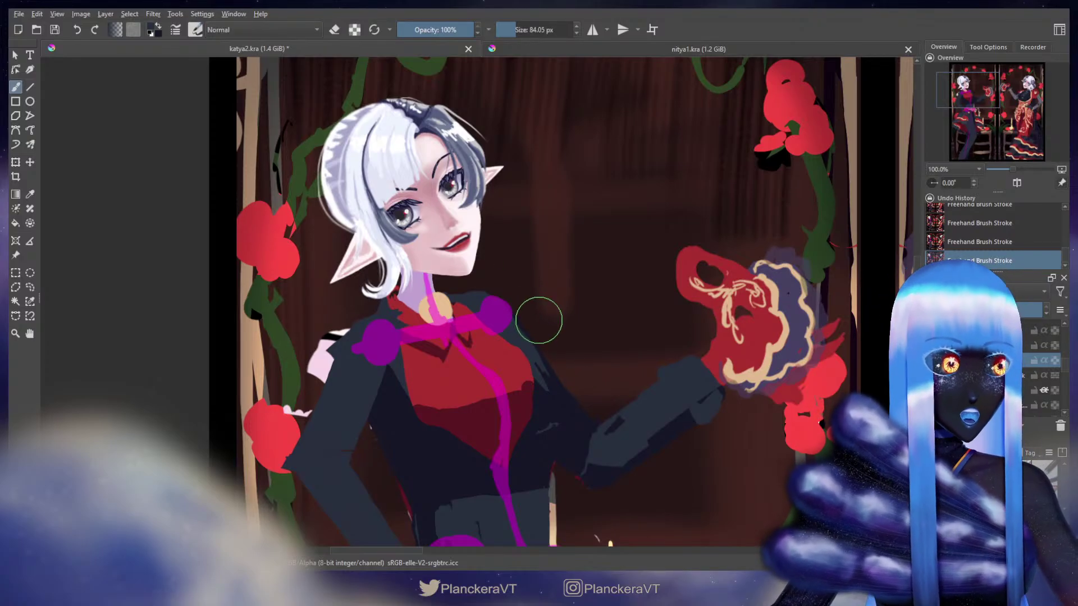
key(bracketleft)
key(bracketleft)
key(bracketleft)
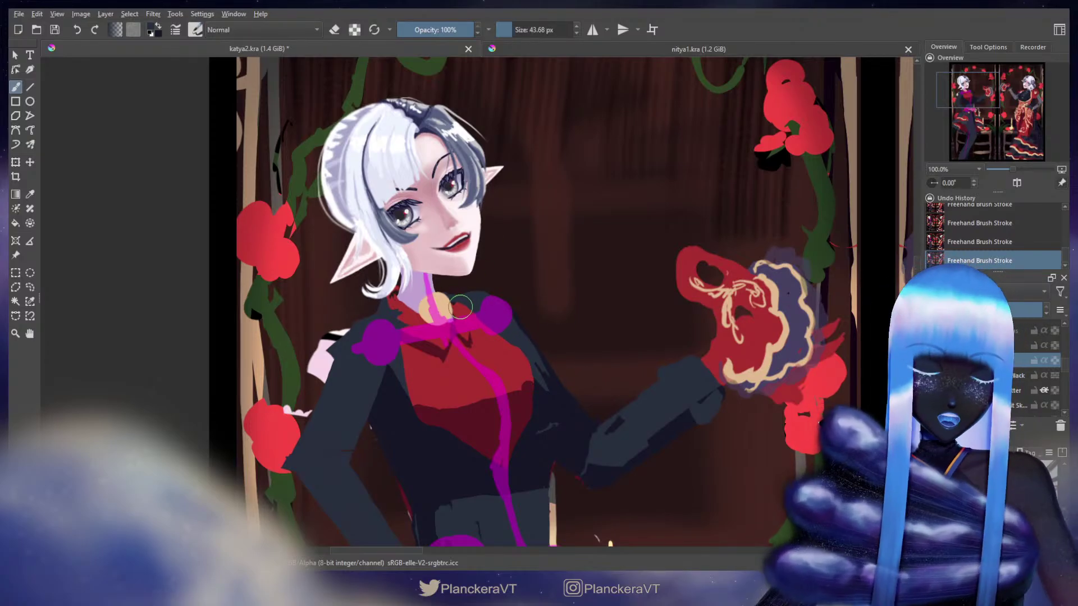
key(bracketleft)
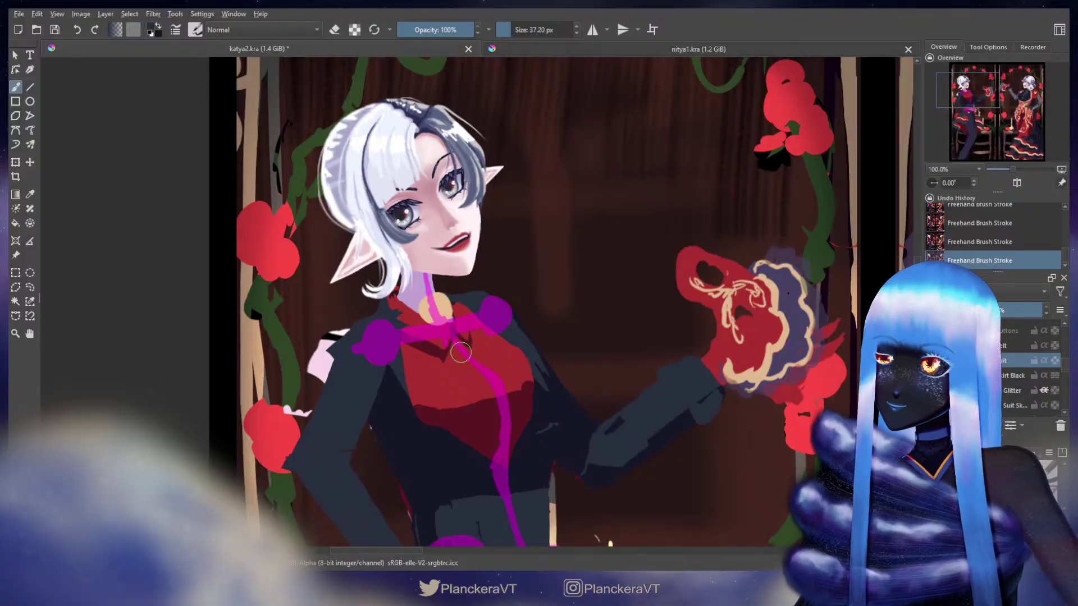
key(e)
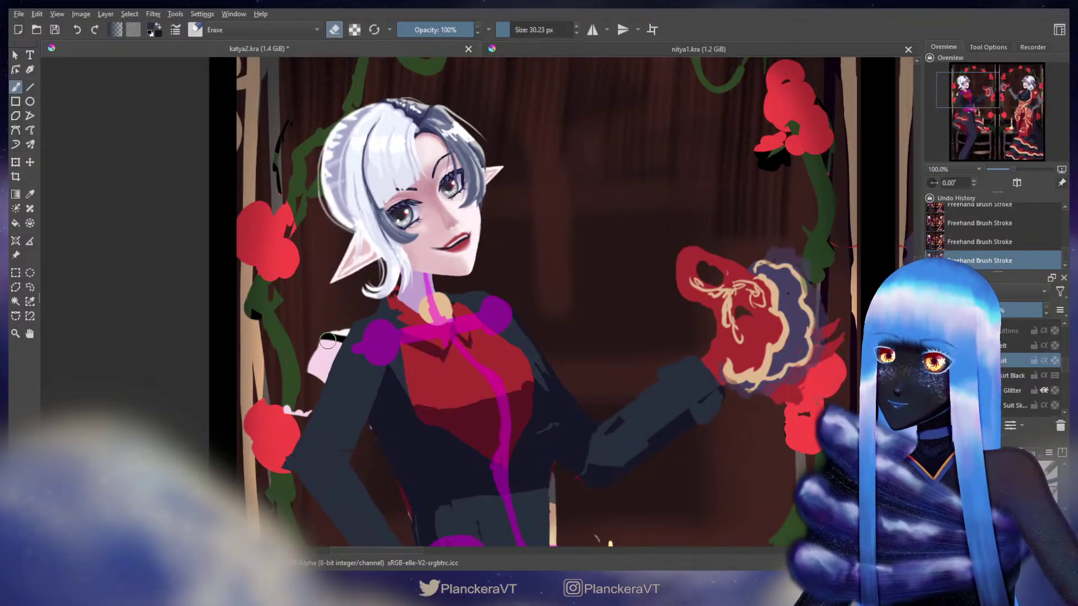
key(e)
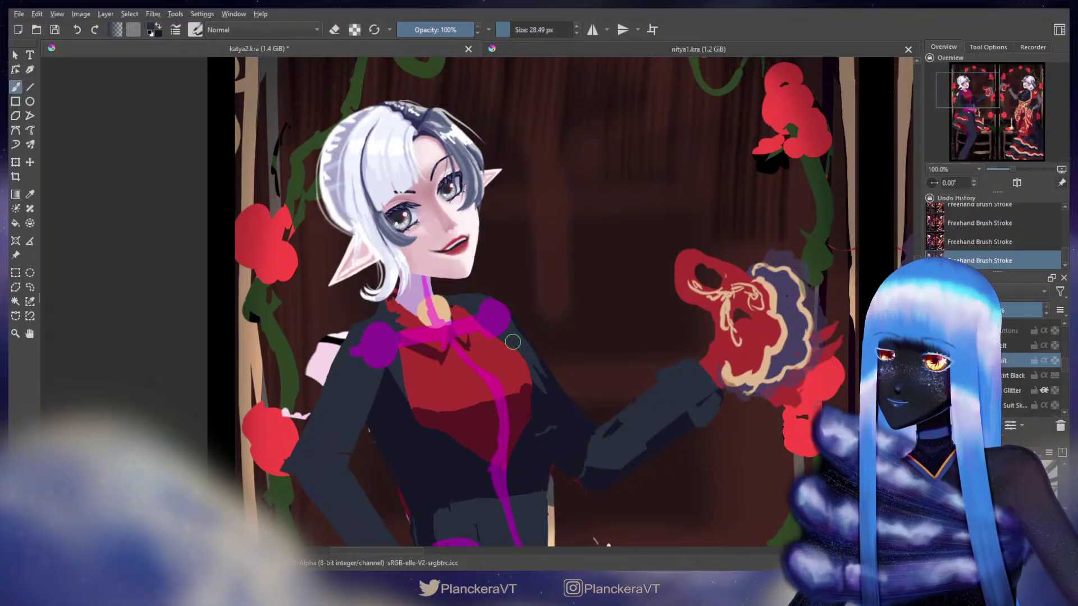
key(e)
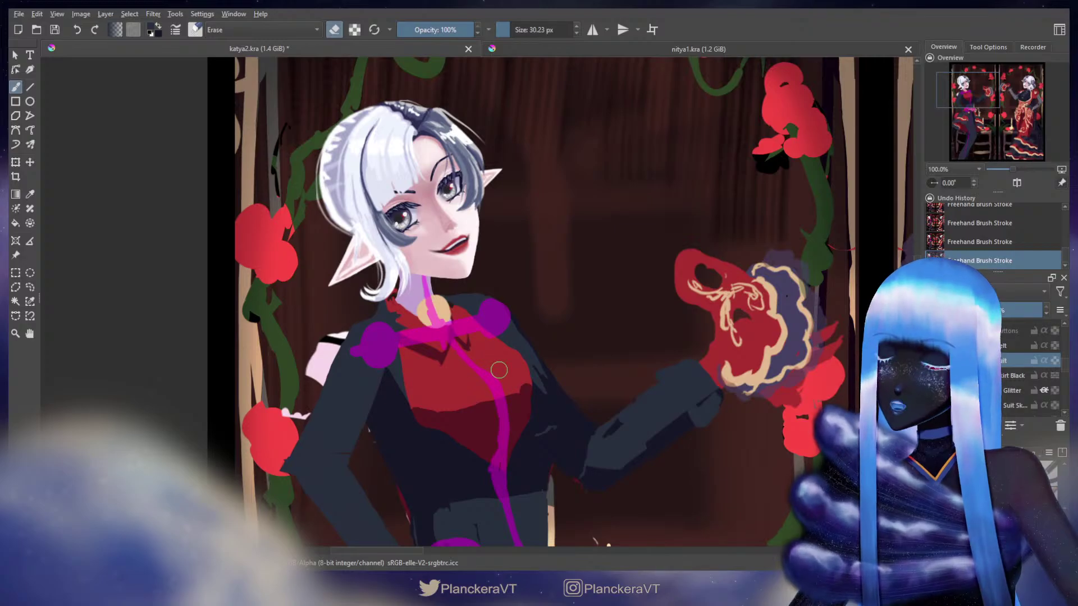
Paint a thin dark collar band across the neck with a 28.49 px brush.
key(e)
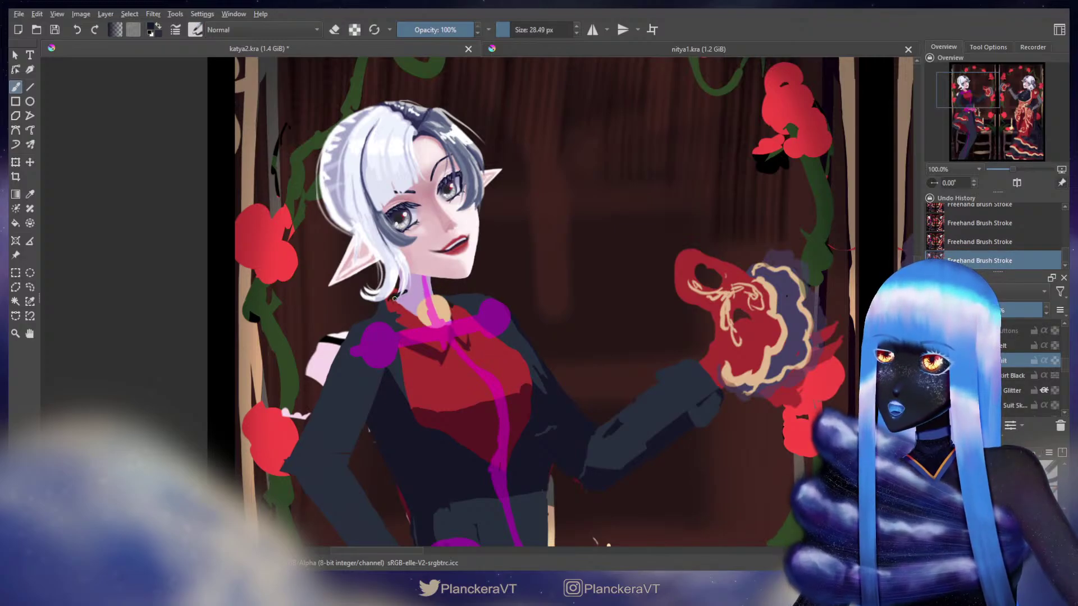
drag(395, 296, 442, 292)
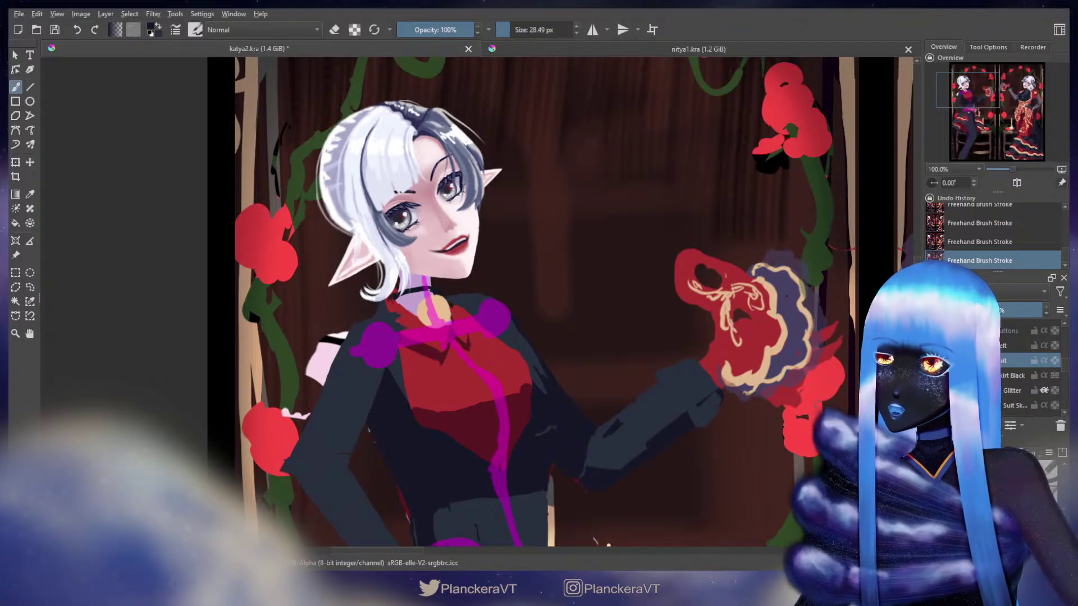
drag(430, 291, 402, 296)
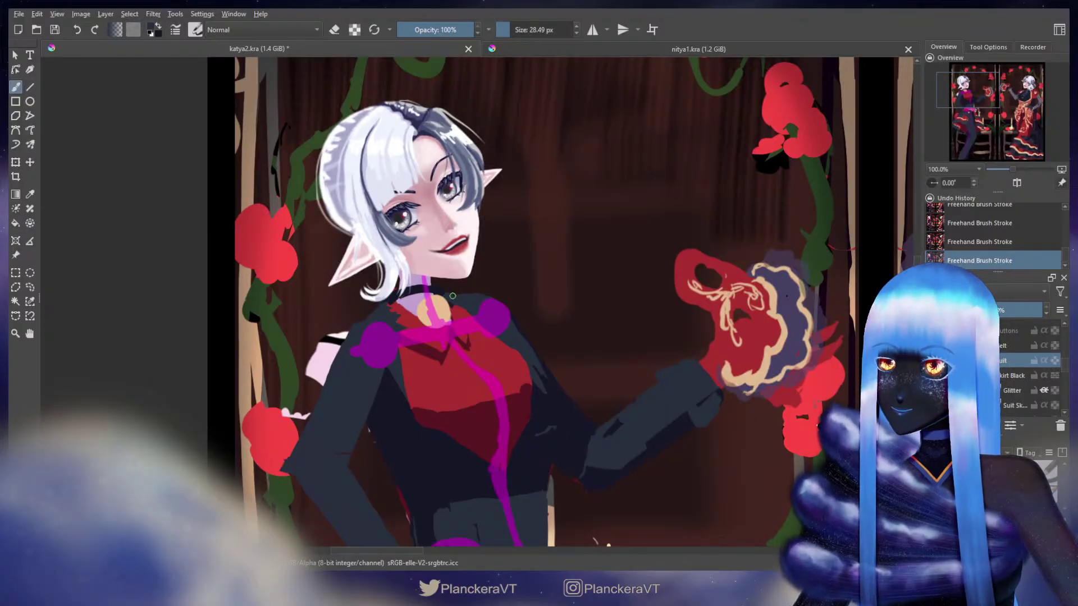
Compare the collar with and without its latest stroke, and touch up the suit with a 24.91 px brush and 30.23 px eraser.
key(ctrl+z)
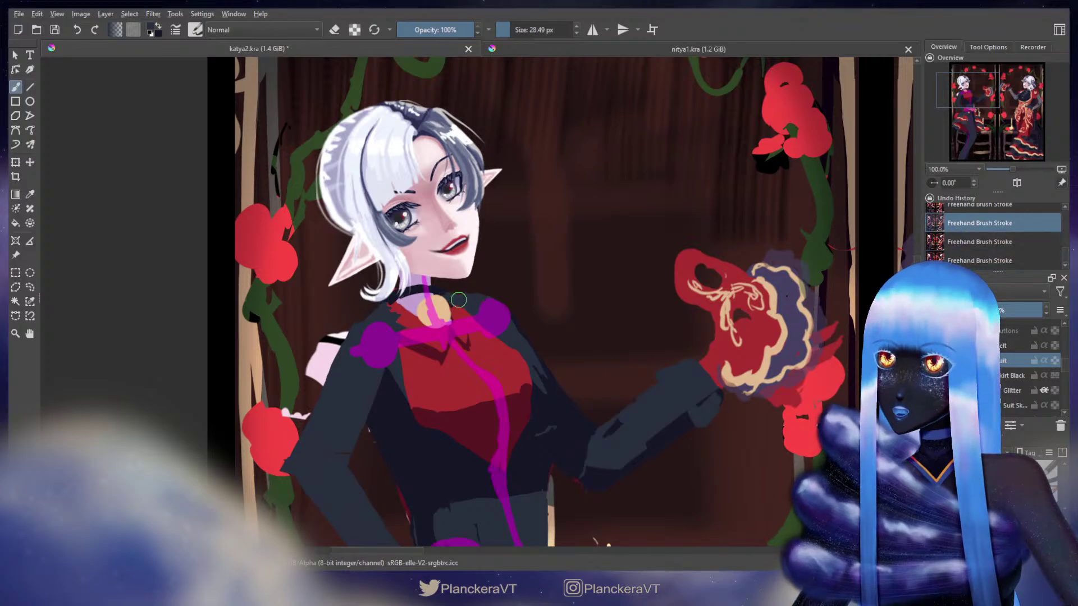
key(ctrl+shift+z)
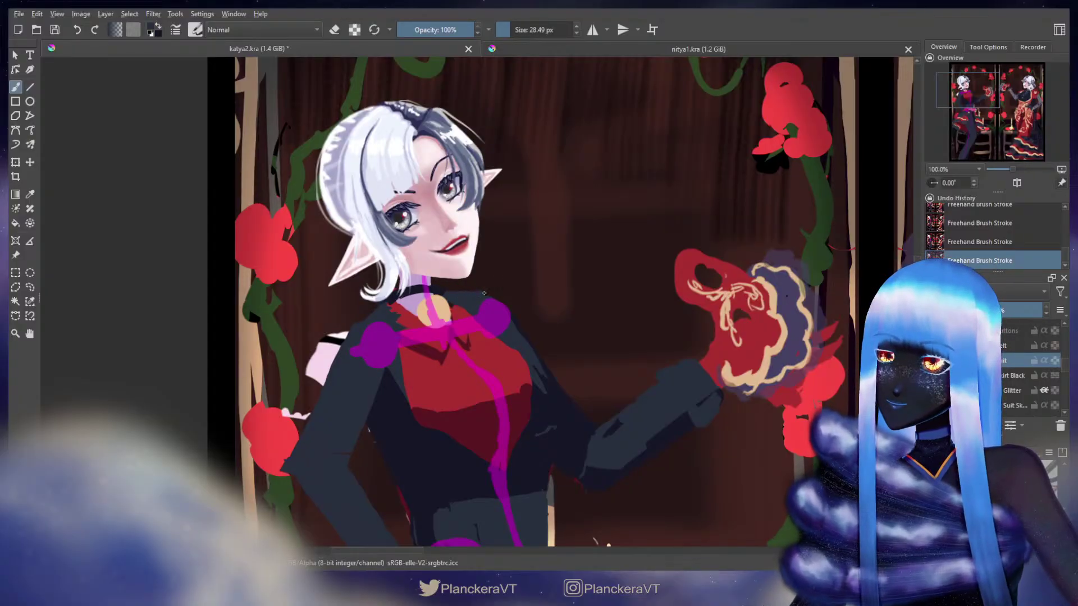
key(bracketleft)
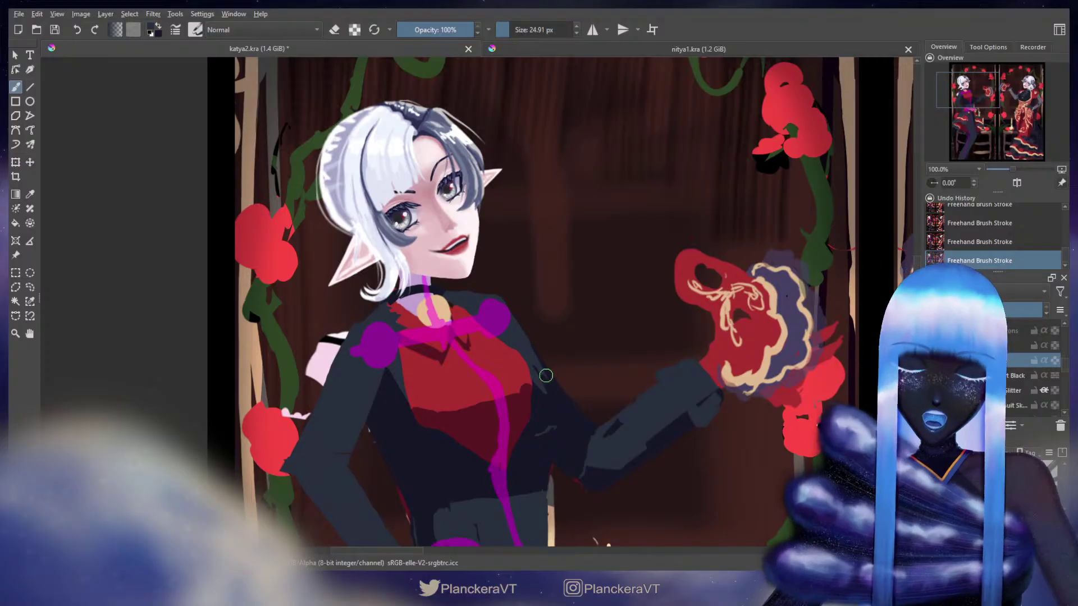
key(e)
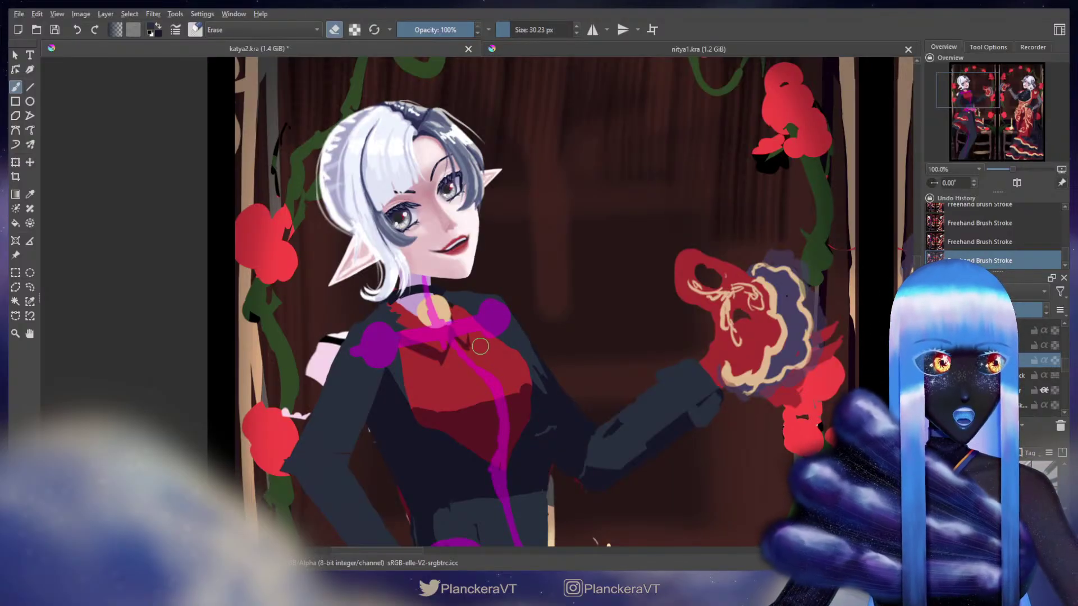
Clean up the dark suit's edge beside the red chest panel, alternating a 28 px eraser with a 31.15 px brush.
key(bracketleft)
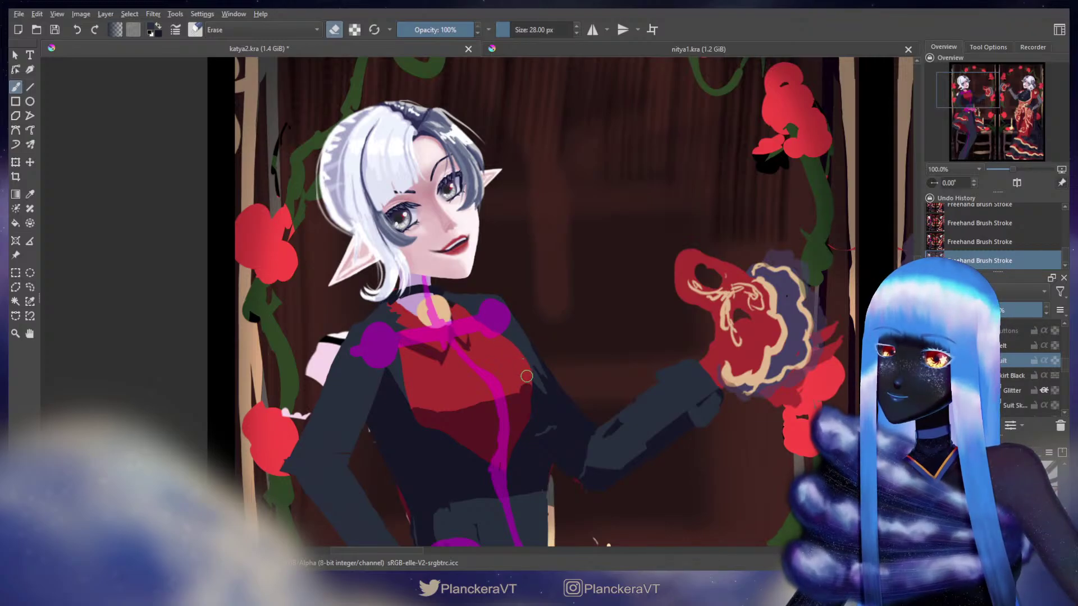
key(ctrl+z)
drag(505, 354, 491, 335)
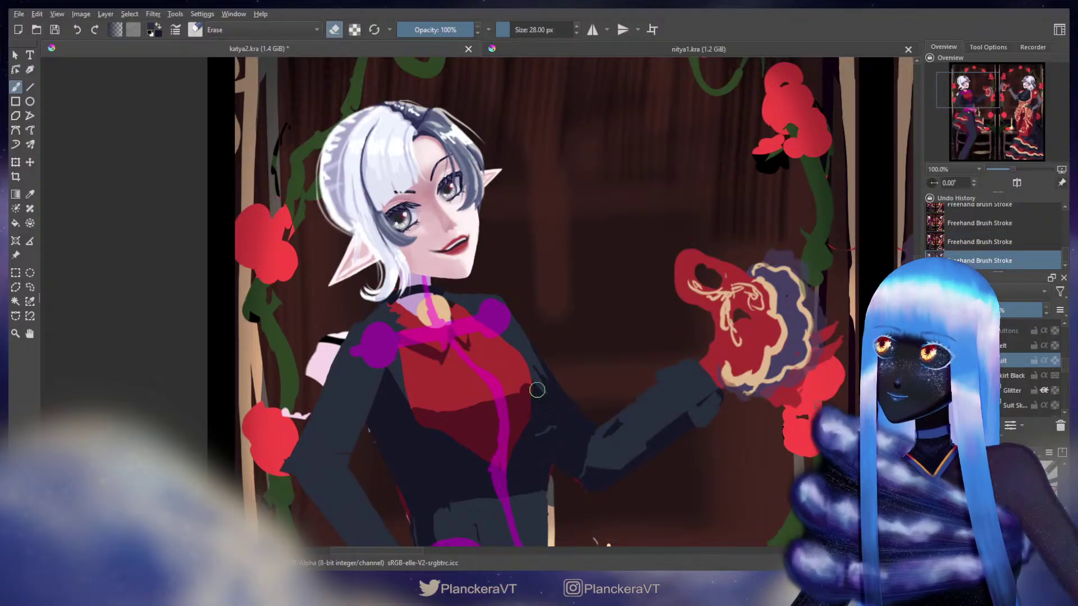
key(e)
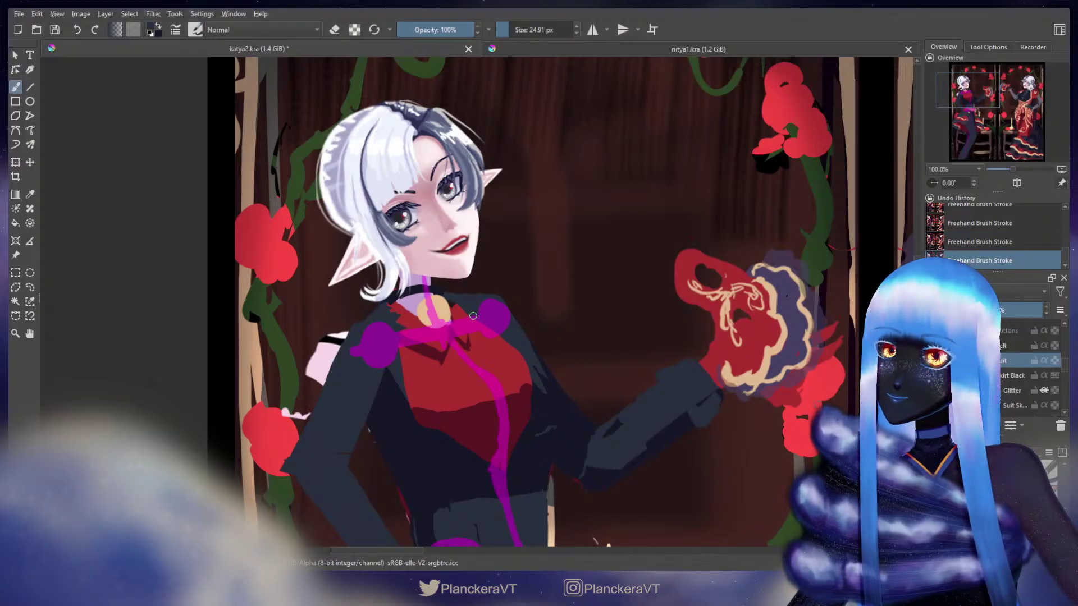
key(bracketright)
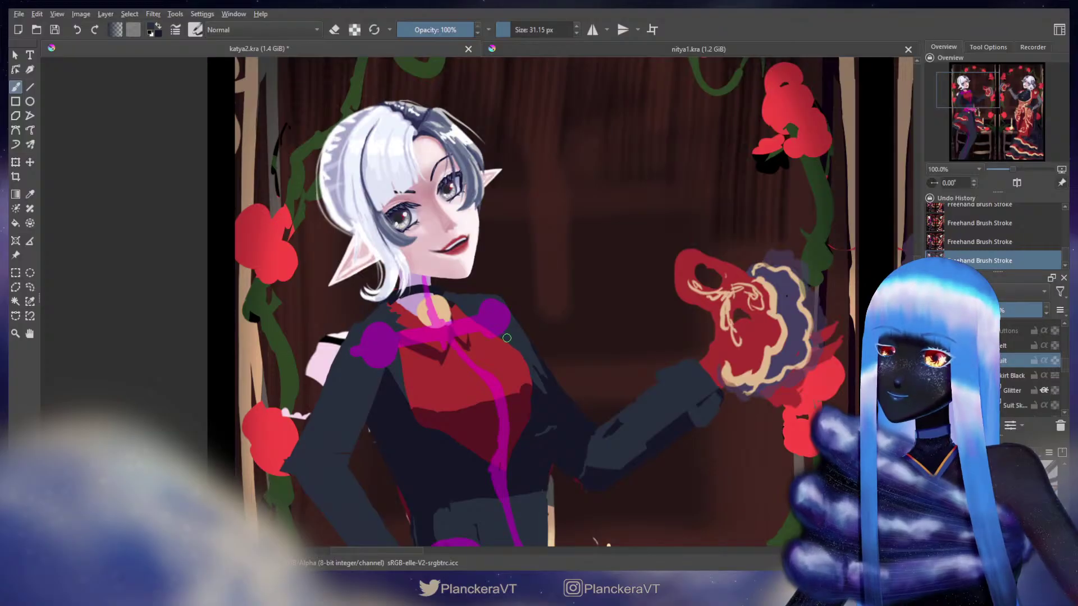
Paint the dark suit below the red panel's pointed tip with a 32.07 px brush, covering the stray red patch.
drag(528, 351, 560, 236)
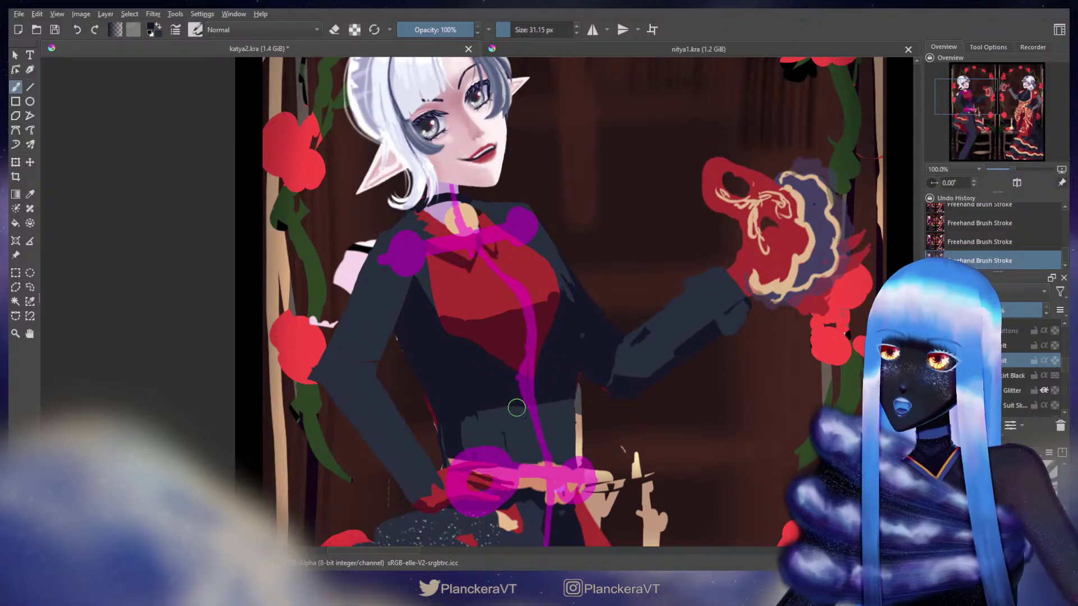
key(bracketright)
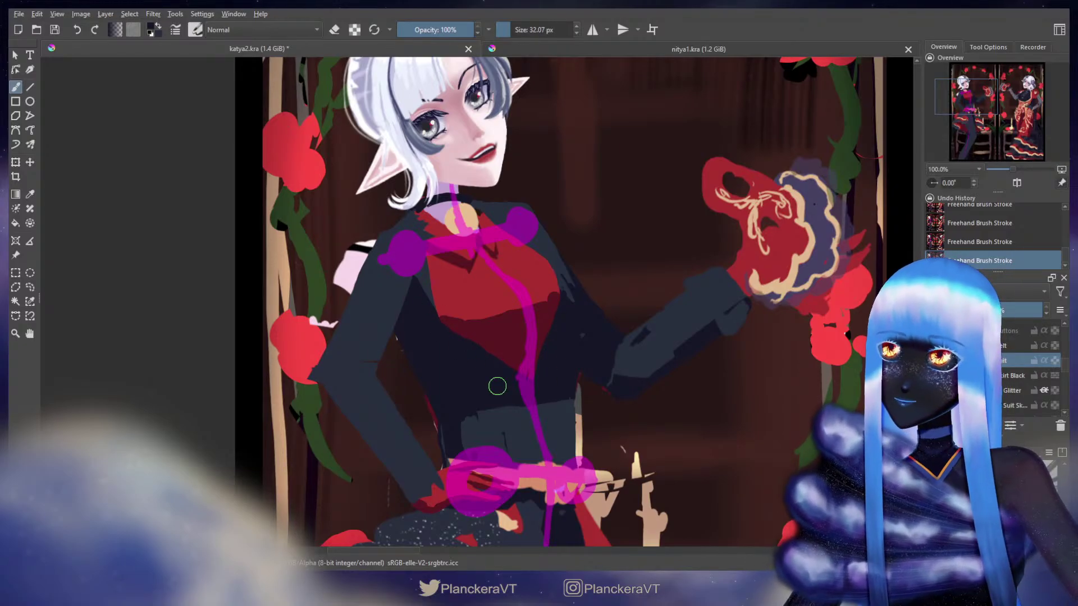
key(e)
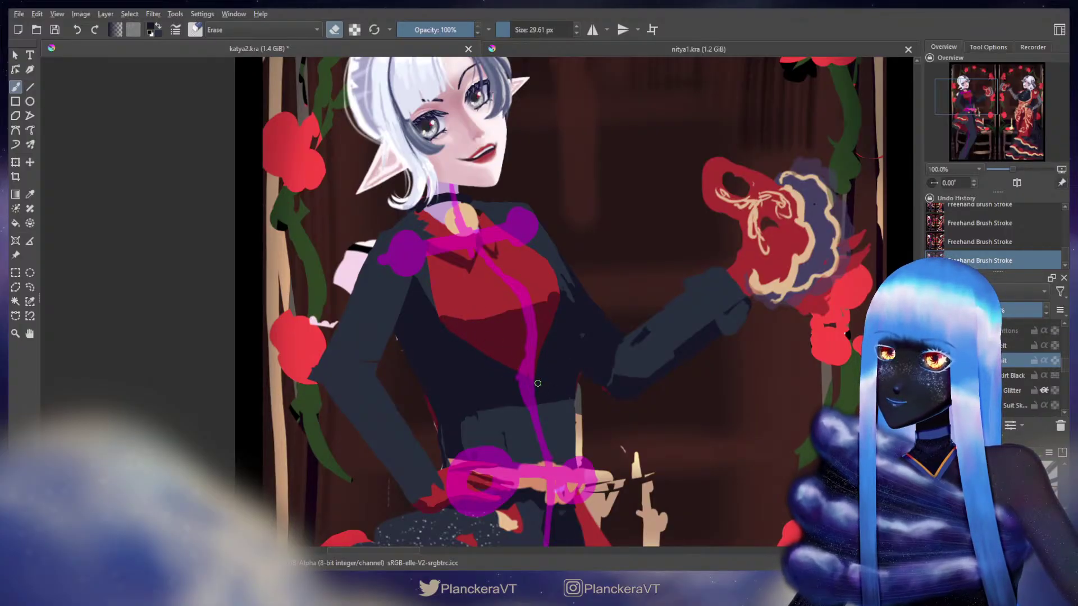
key(ctrl+z)
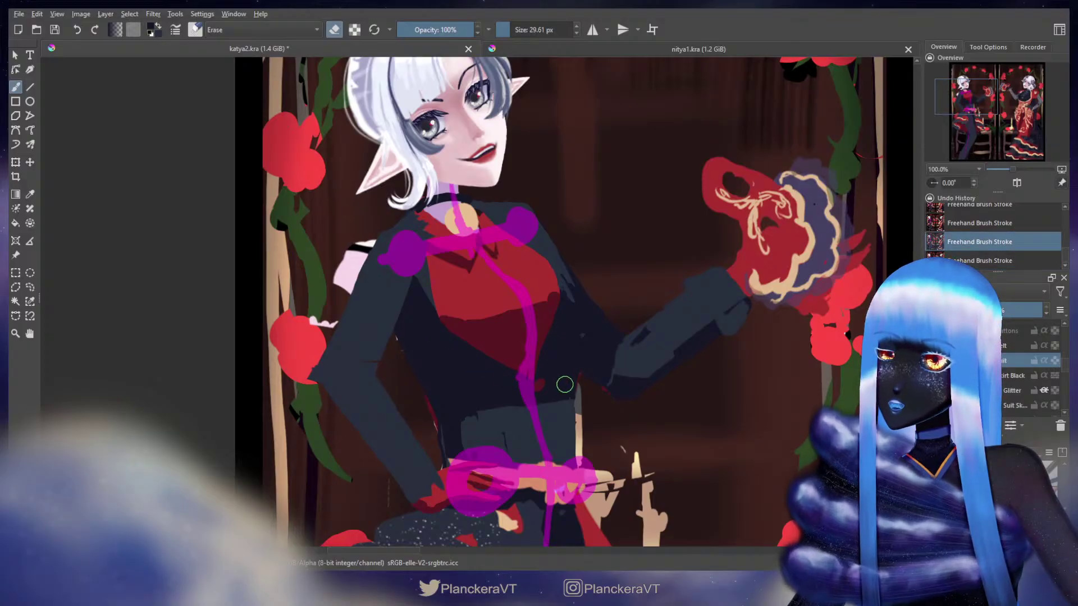
key(e)
key(ctrl+shift+z)
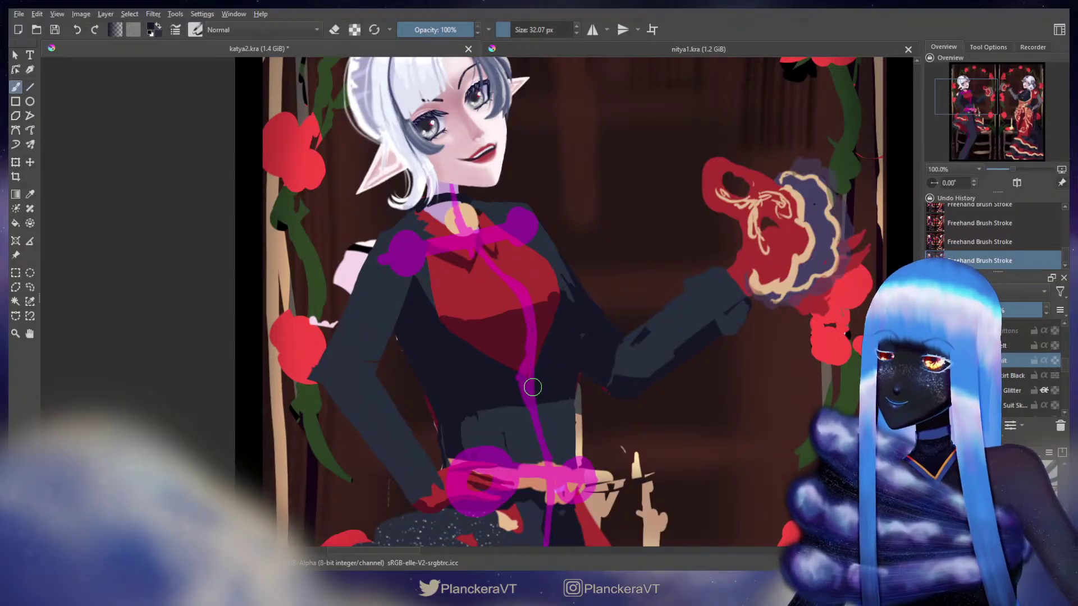
Reshape the suit opening's lower edge on the raised-arm side with a 29.61 px eraser so more dark red shirt shows.
key(e)
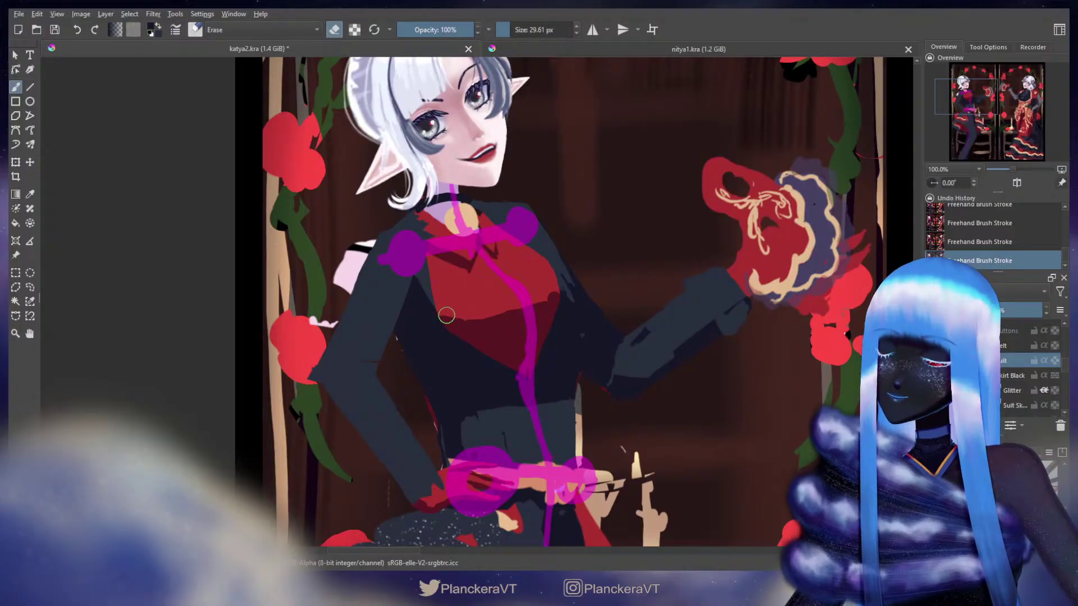
key(e)
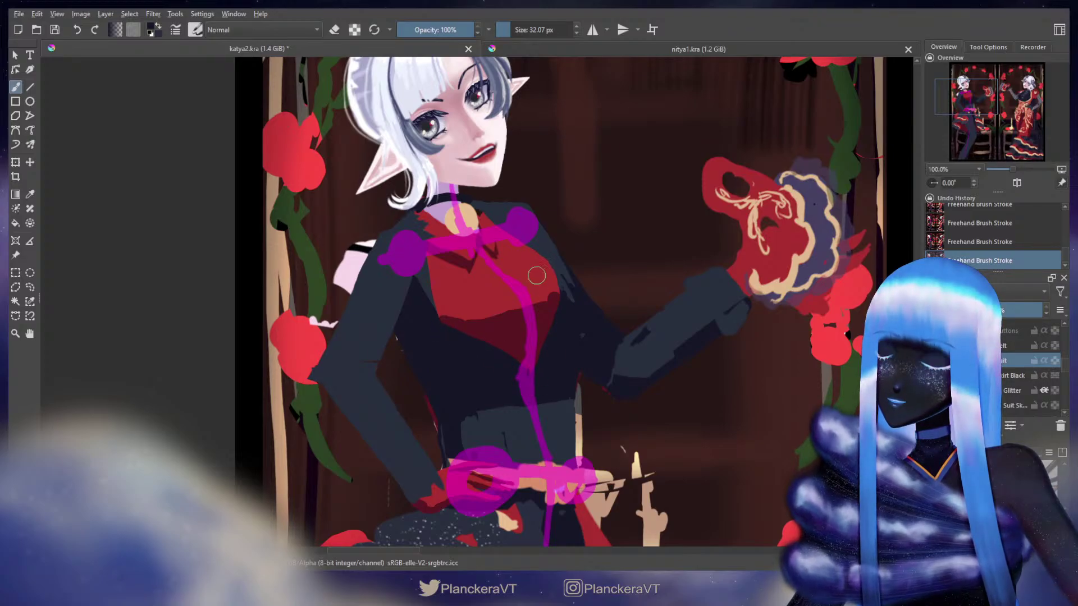
key(e)
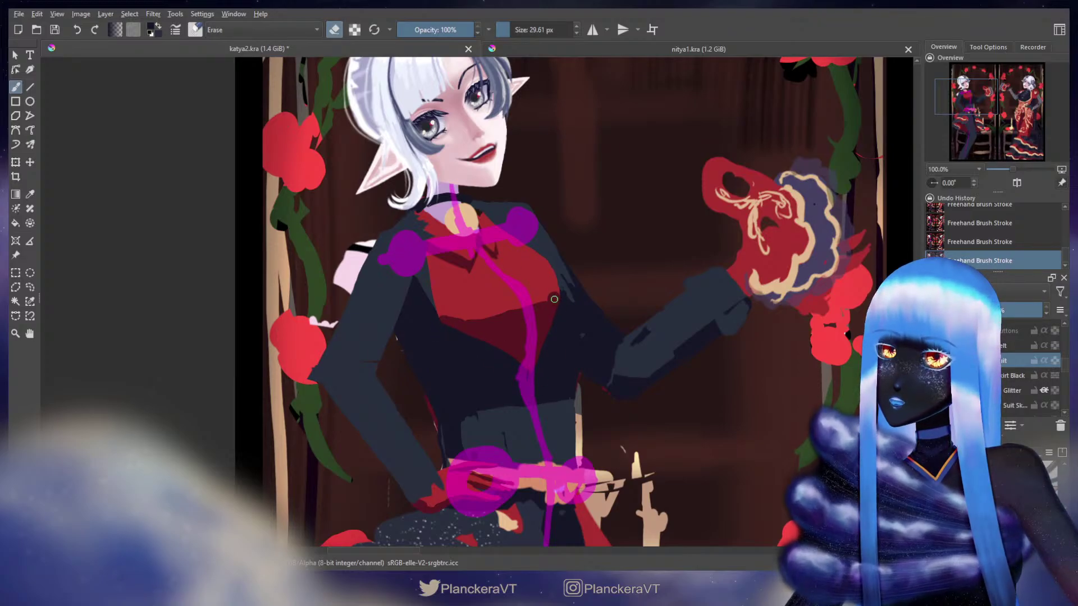
mouse_move(549, 320)
mouse_down()
mouse_move(558, 291)
mouse_move(544, 331)
mouse_up()
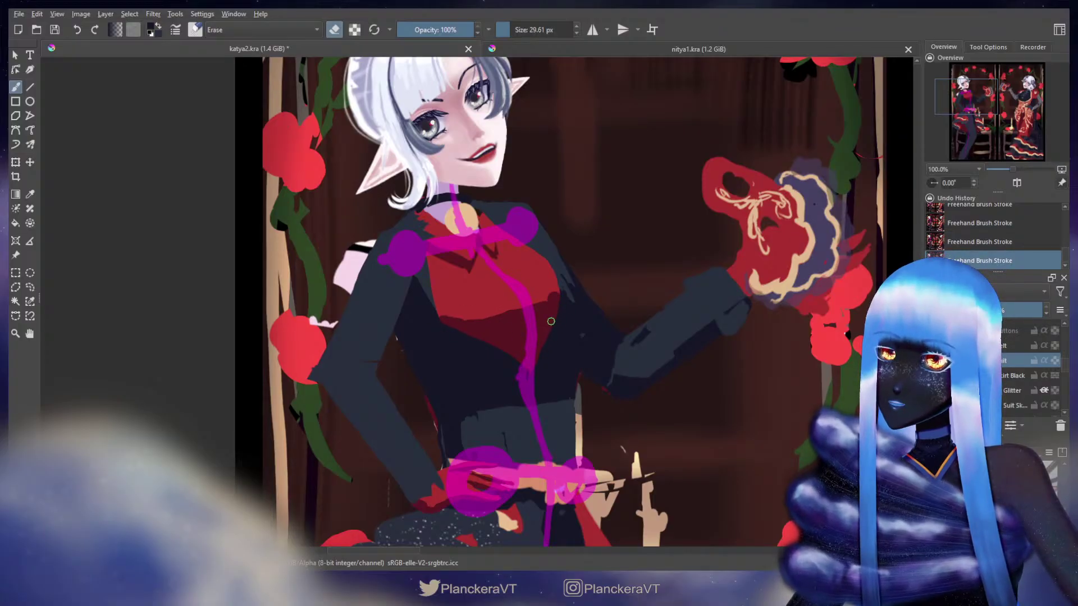
drag(537, 345, 557, 304)
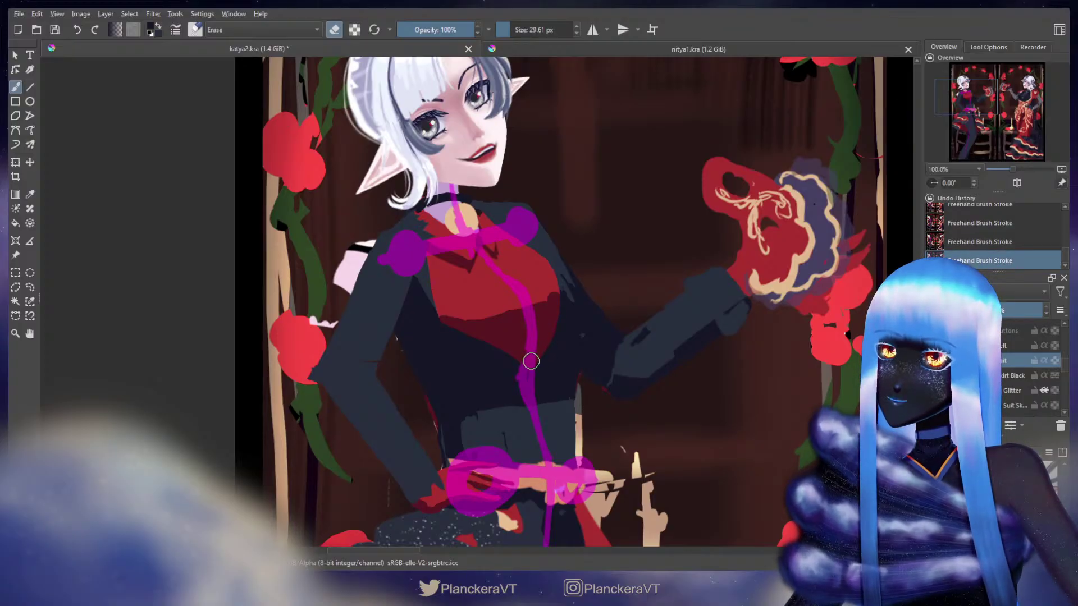
key(e)
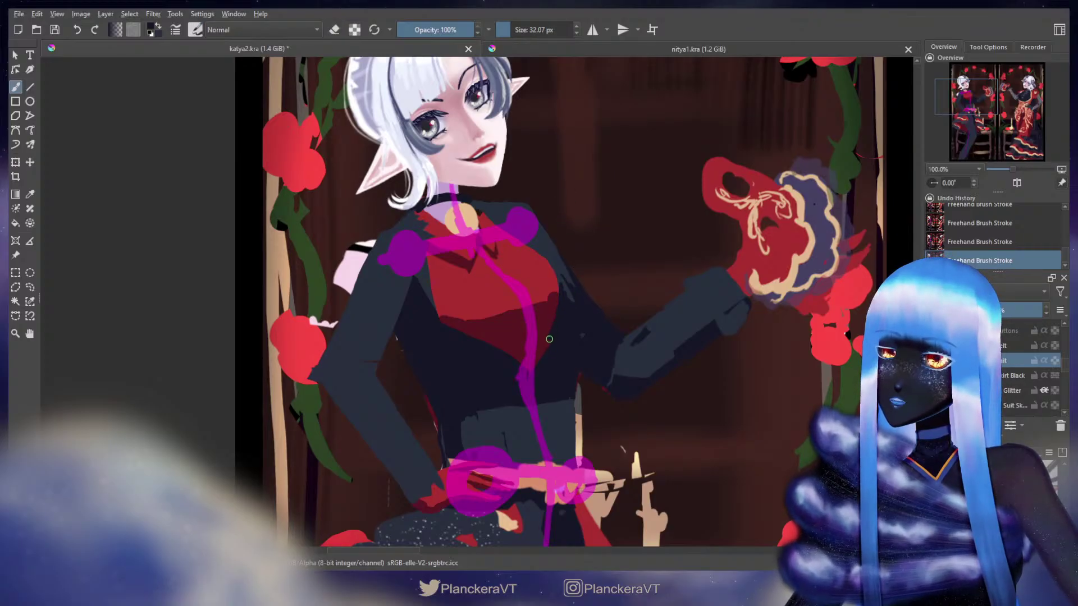
key(e)
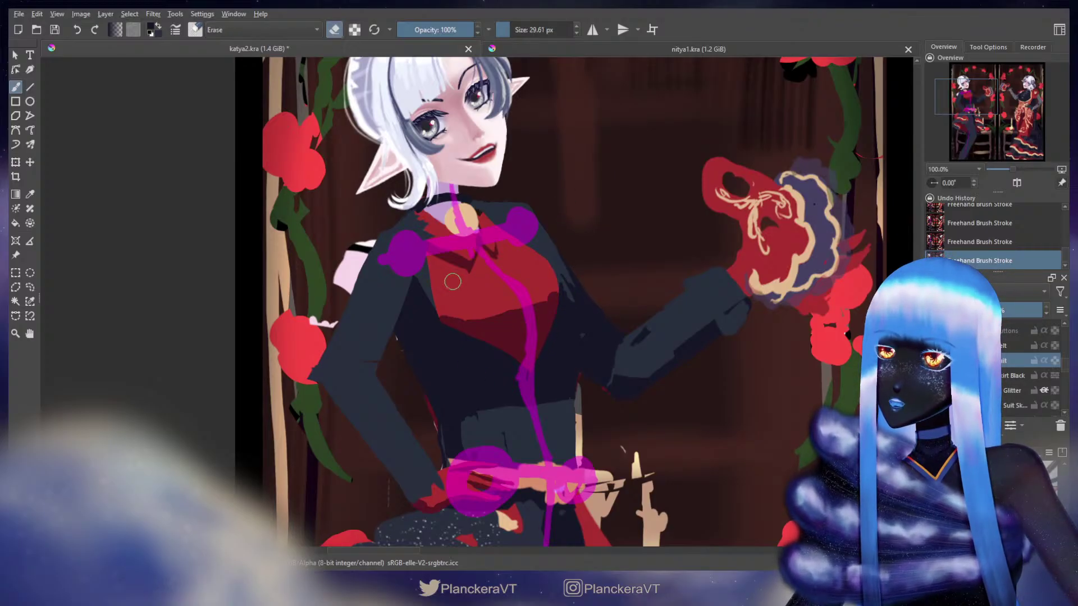
Refine the suit opening on the bent-arm side with a 24.18 px eraser and 32.07 px brush, widening the red panel.
key(bracketleft)
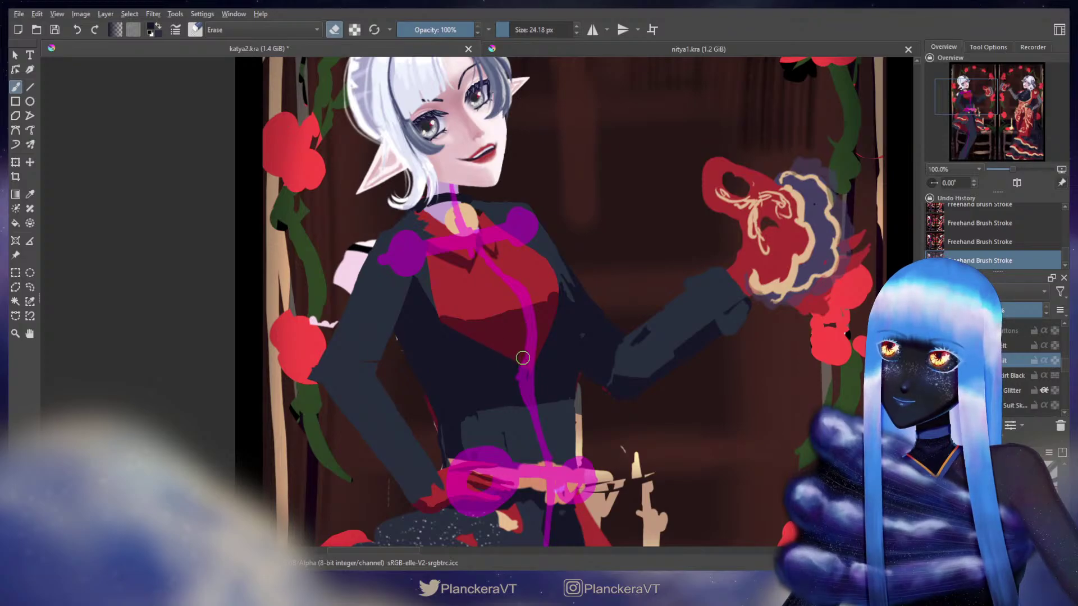
key(e)
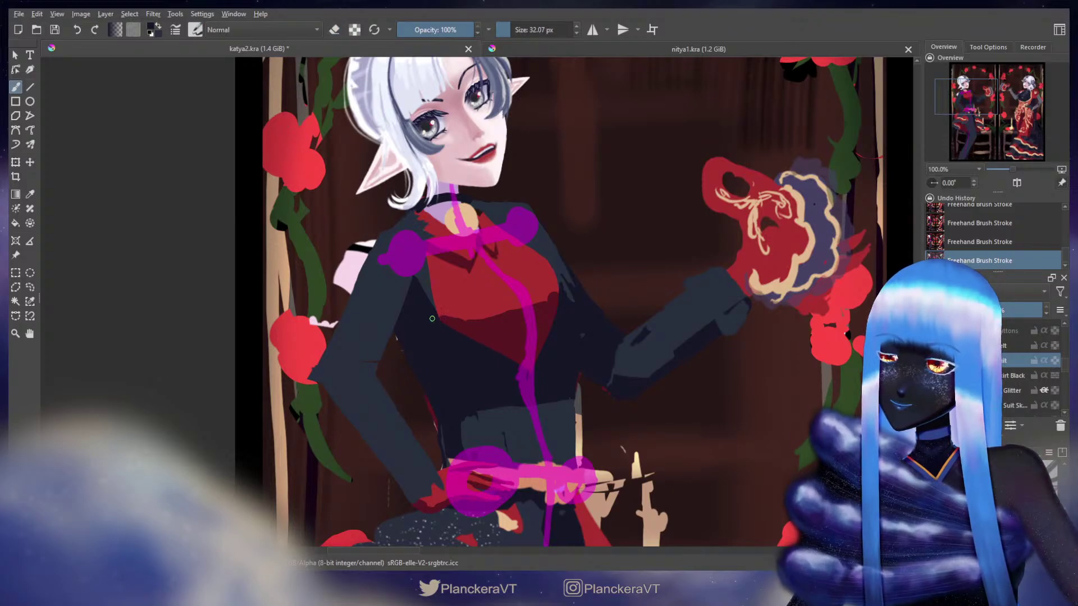
key(e)
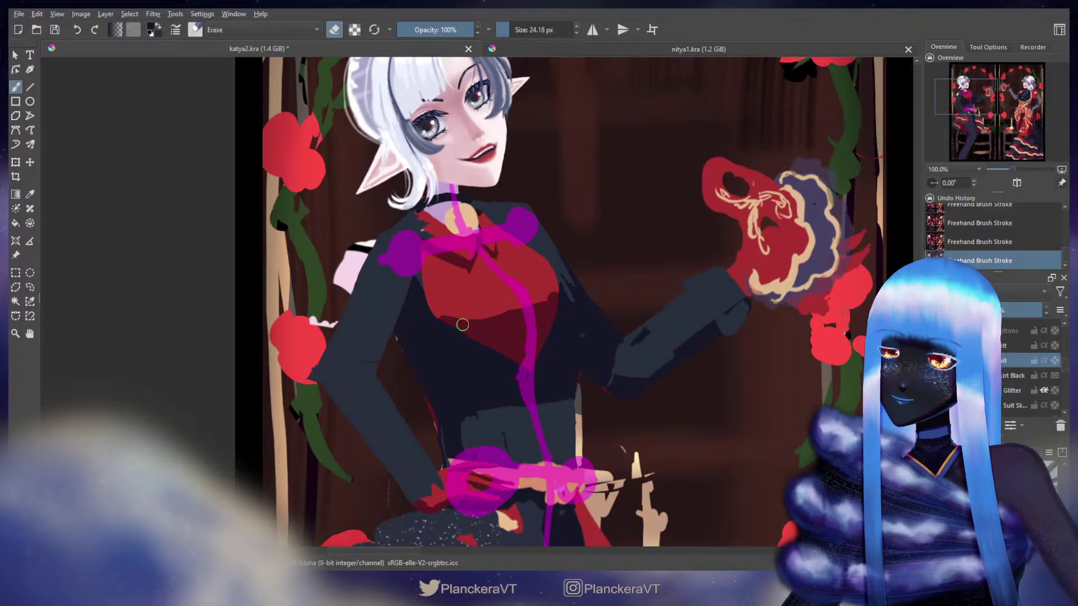
key(e)
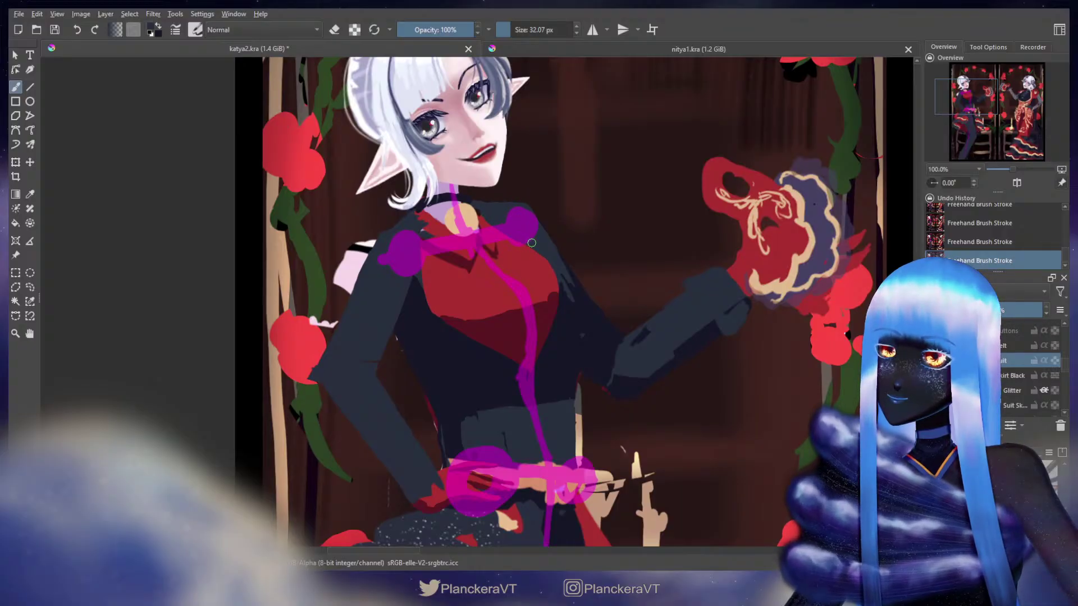
Widen the red panel on the raised-arm side by erasing the suit's edge, and repaint its border with sampled suit color.
key(e)
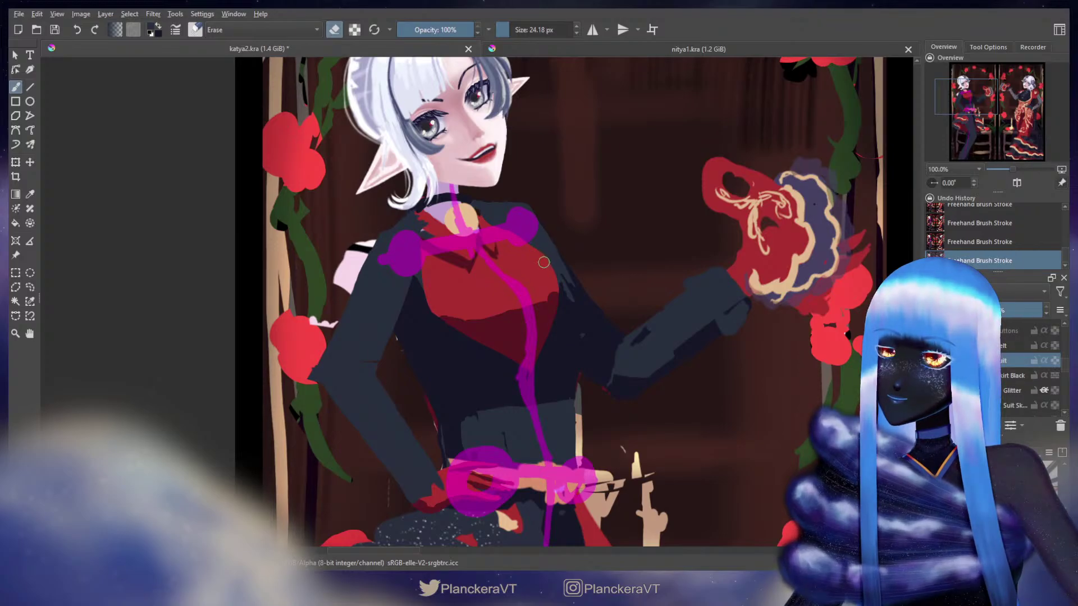
drag(554, 278, 553, 265)
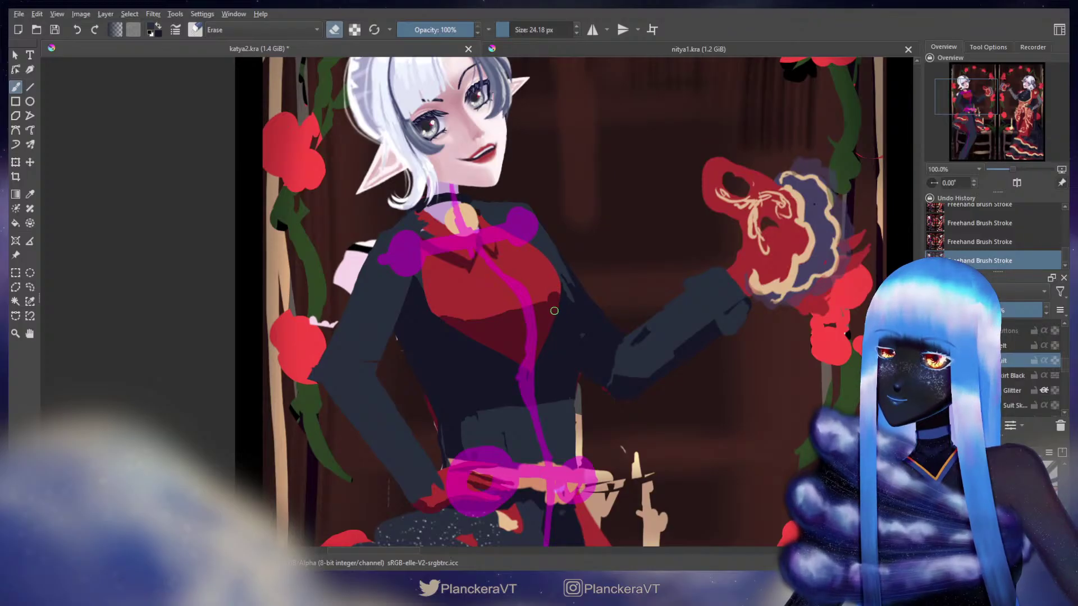
key(e)
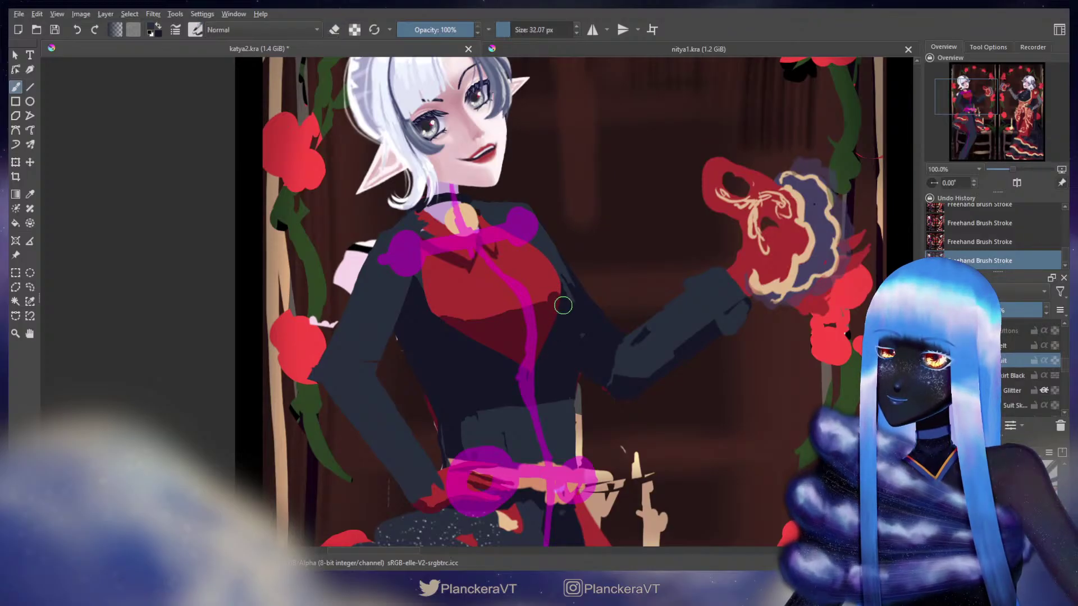
key(ctrl+z)
ctrl+click(565, 307)
drag(565, 305, 562, 310)
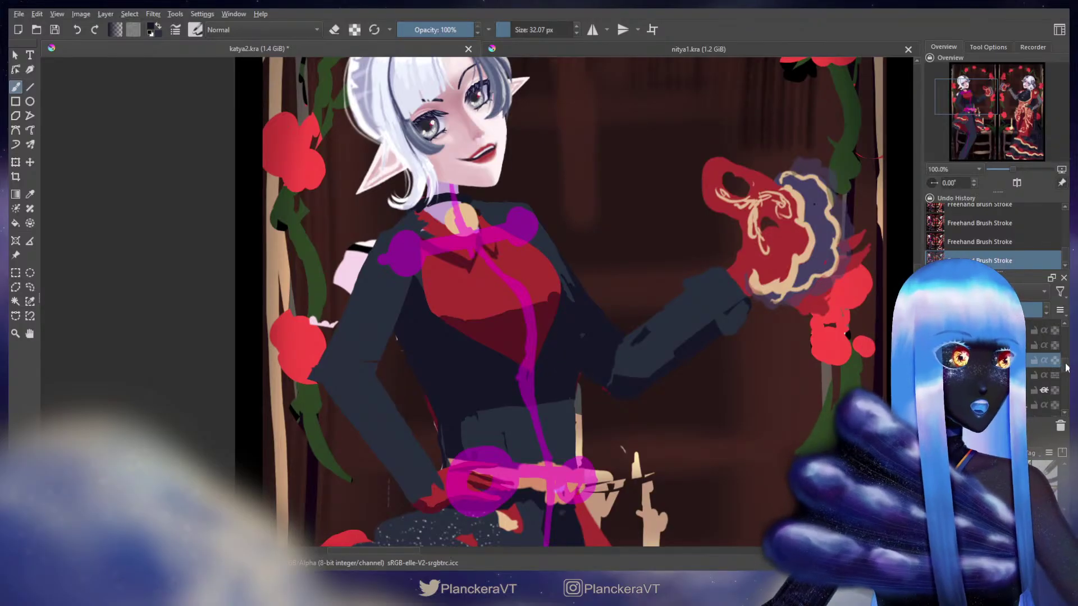
Switch to the Top layer and erase the stray red paint outside the suit at the waist.
scroll(1066, 370, down, 1)
scroll(1066, 370, up, 3)
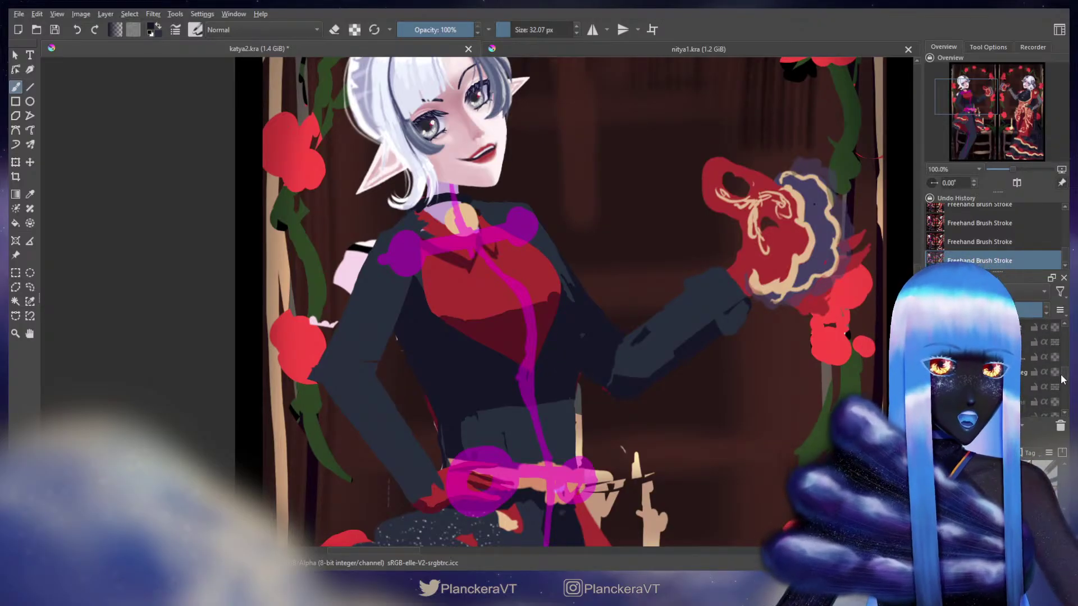
scroll(1066, 370, up, 1)
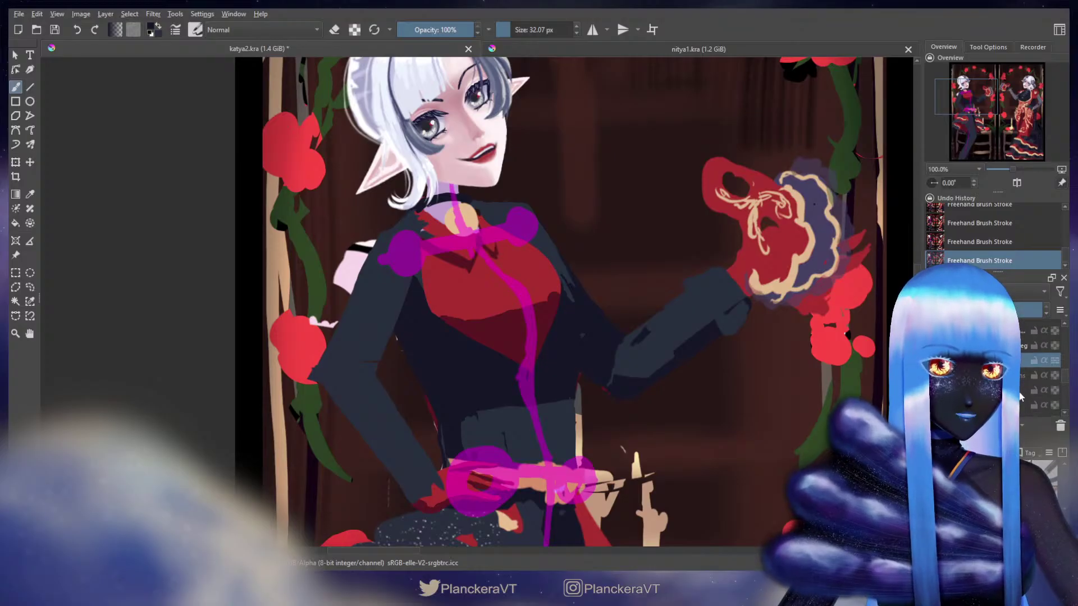
key(e)
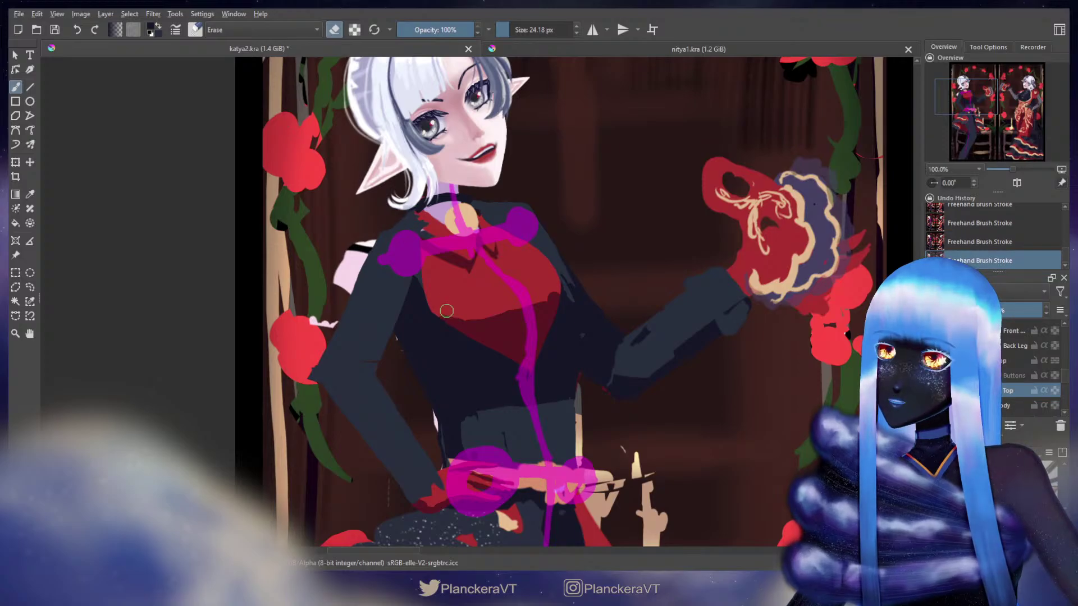
key(e)
scroll(505, 337, up, 2)
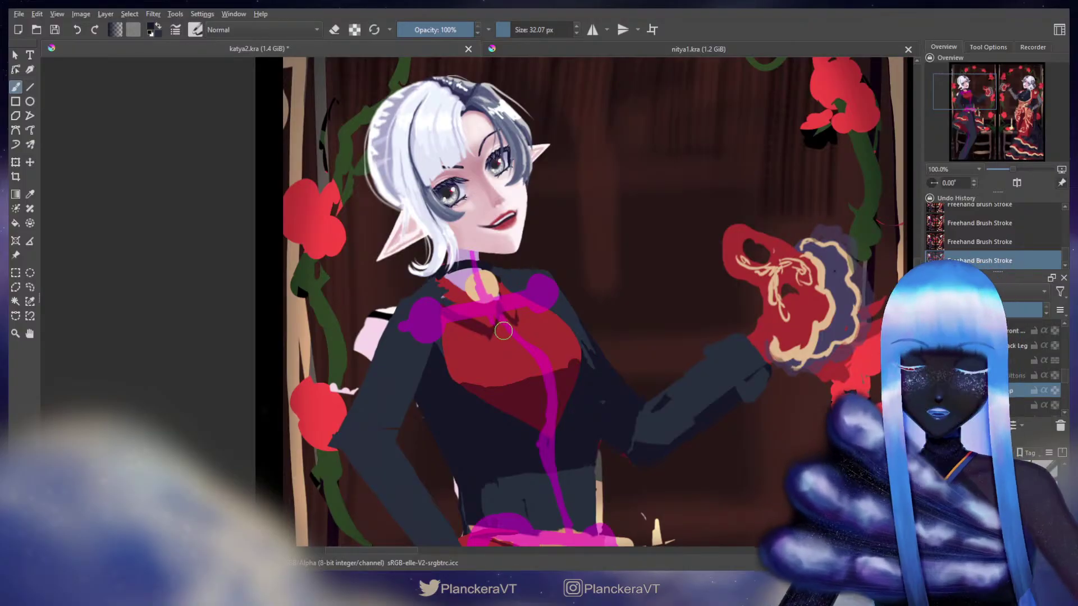
Sample the top's dark red and touch up the collar edge beside the neck with a 27.50 px brush.
ctrl+click(501, 354)
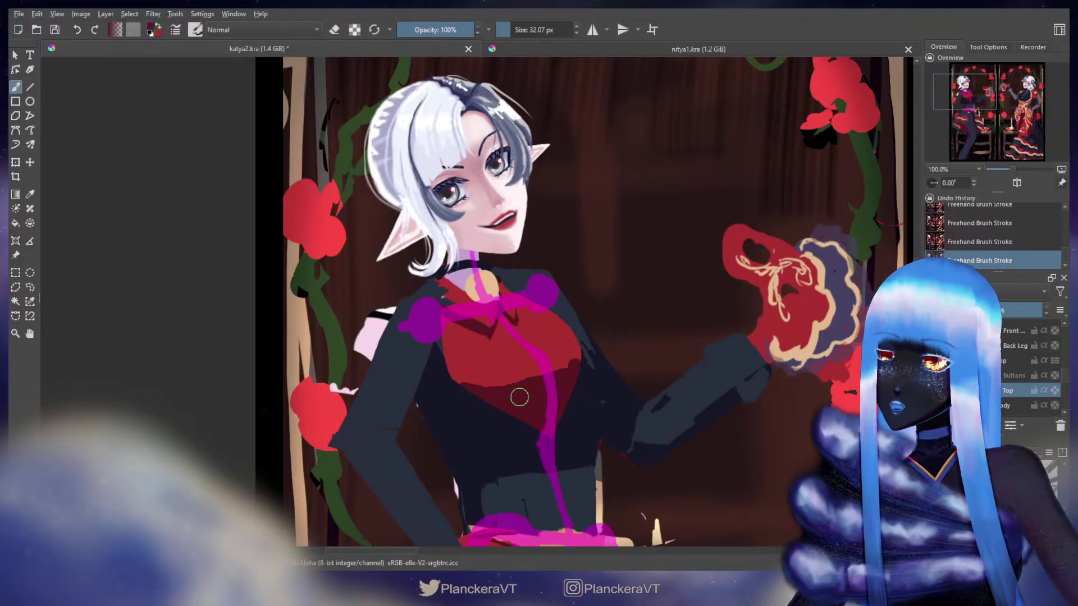
key(bracketleft)
key(ctrl+z)
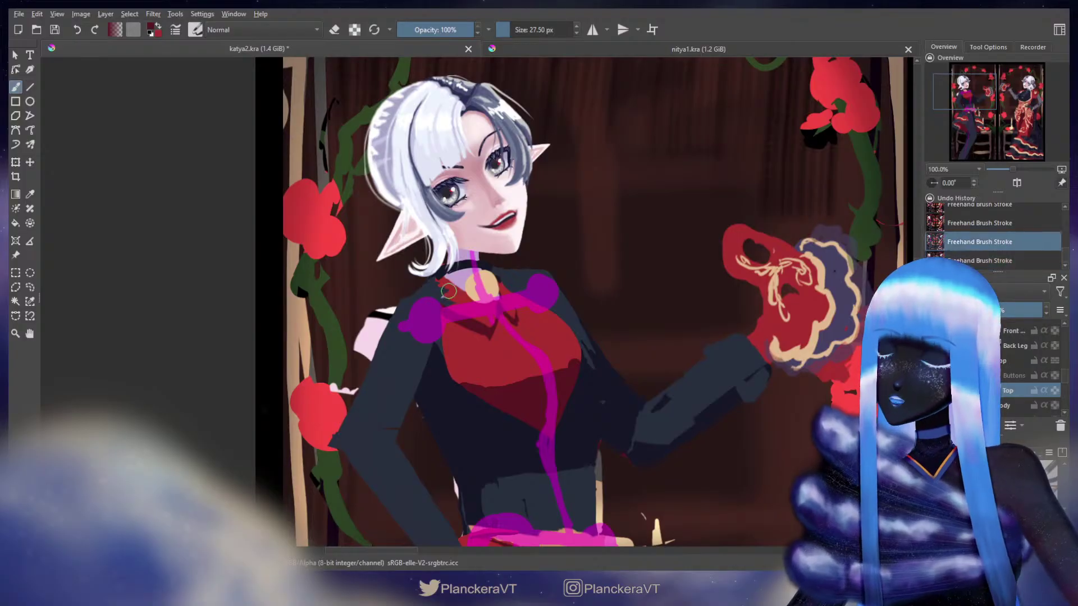
key(ctrl+shift+z)
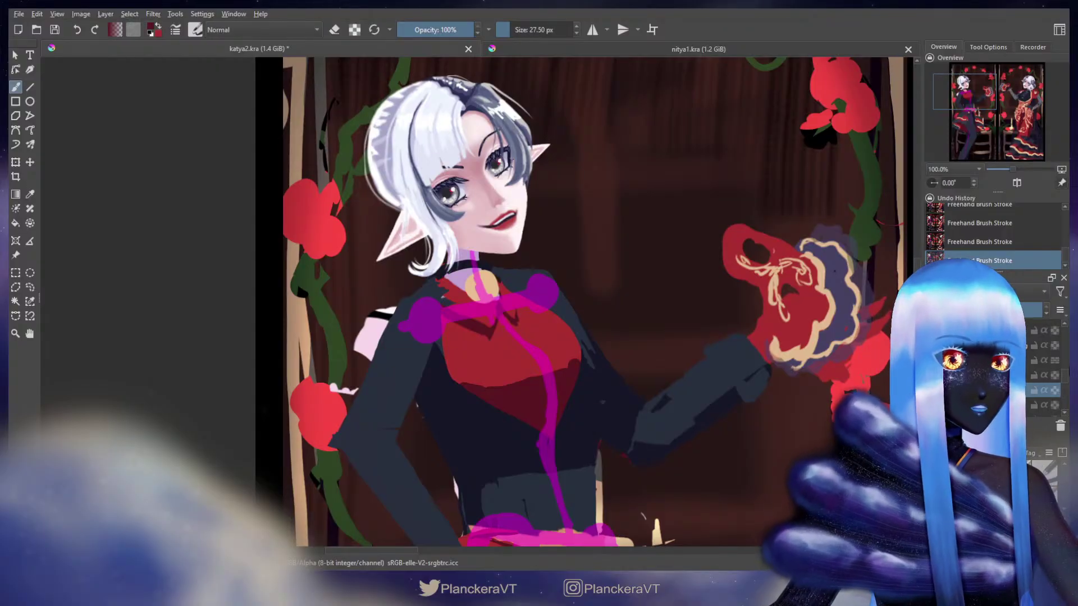
scroll(1067, 380, up, 1)
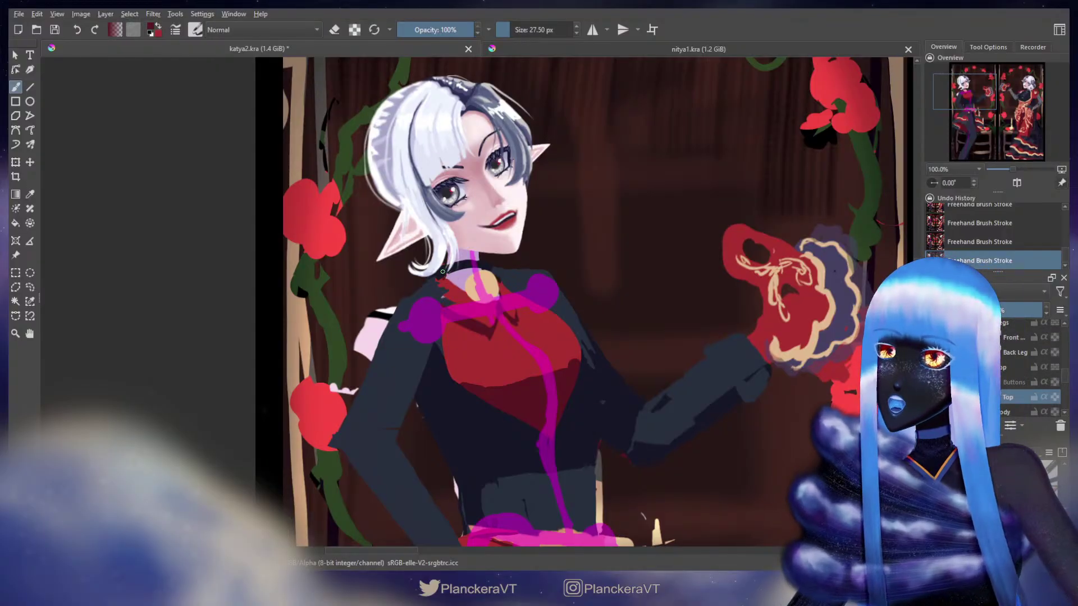
Clean the collar's edges with a 23.87 px eraser and rework its dark red shadow with the 27.50 px brush.
key(e)
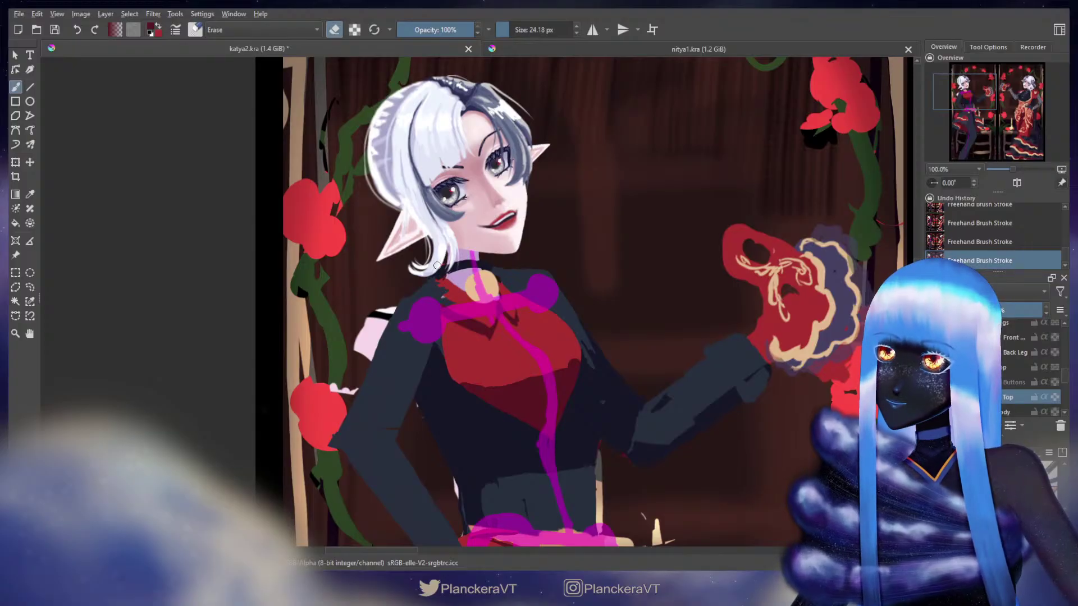
key(e)
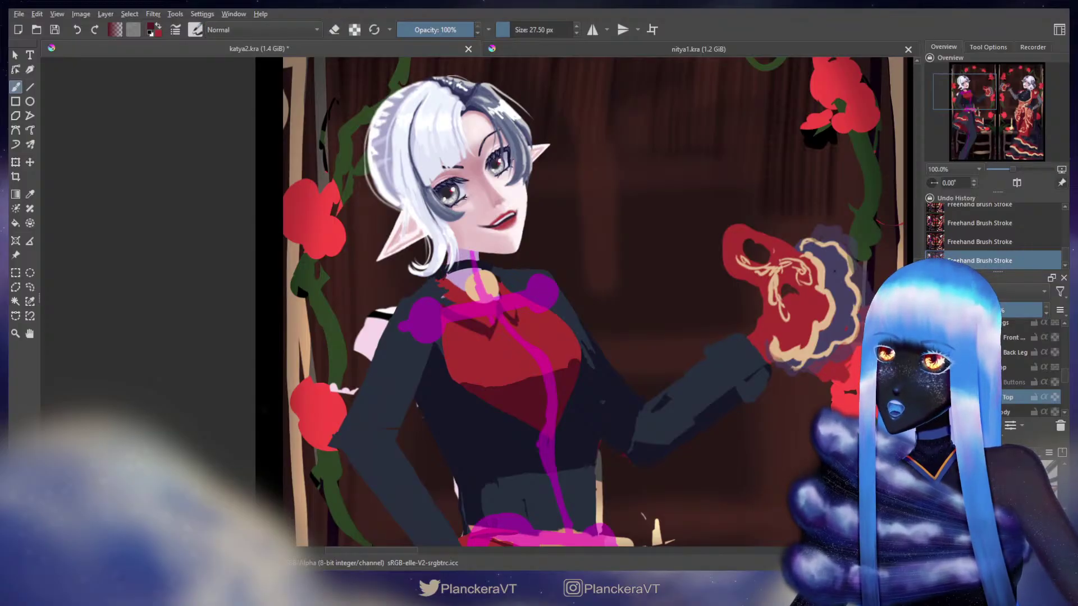
key(e)
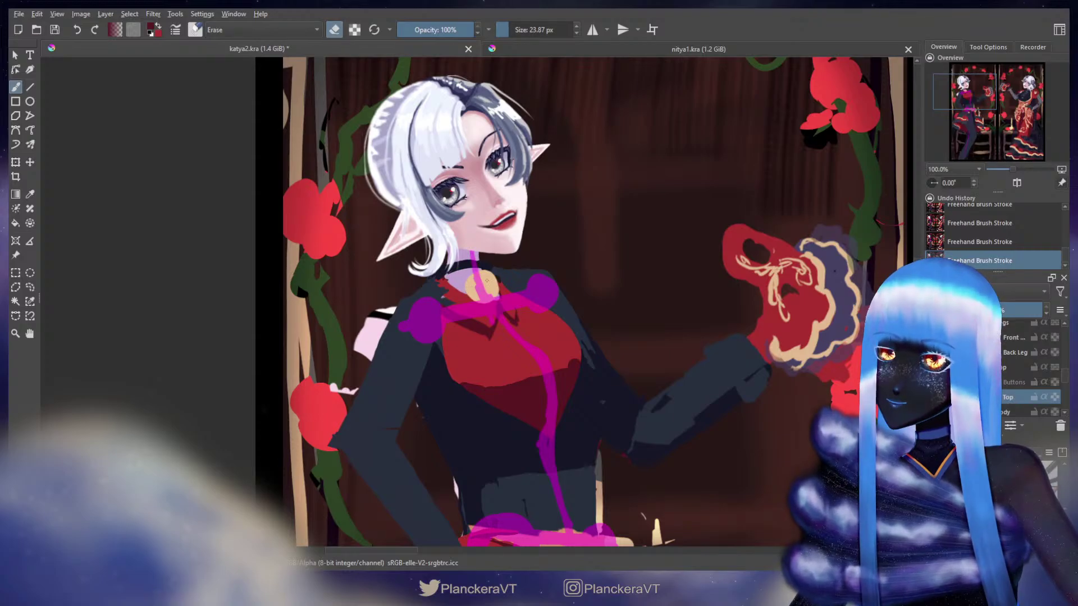
key(e)
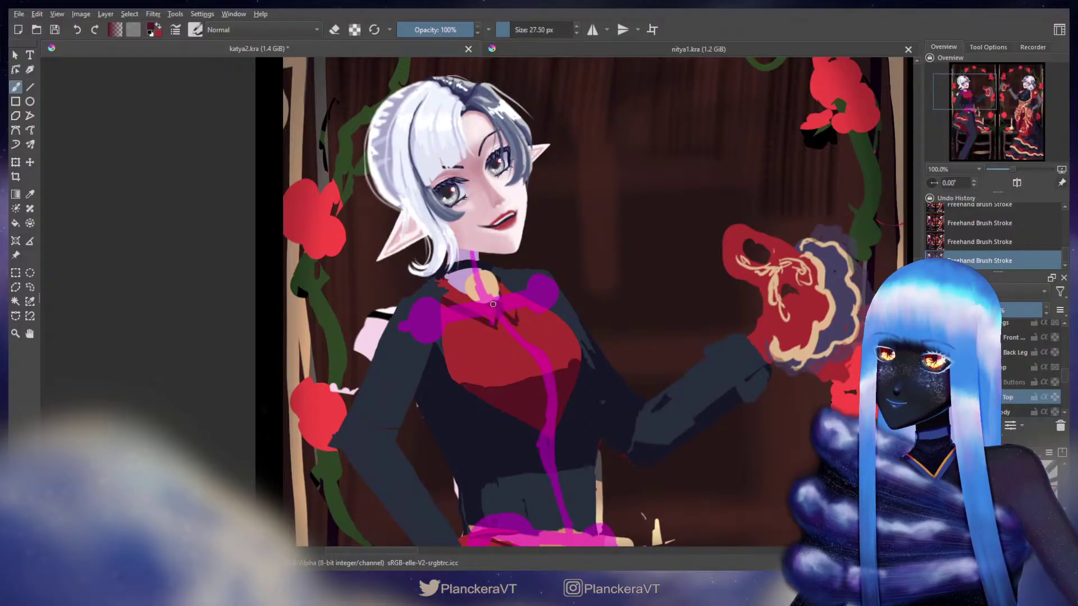
Refine the collar's points below the round brooch by alternating both reds, erasing at 23.87 px and painting at 27.50 and 26.33 px.
key(x)
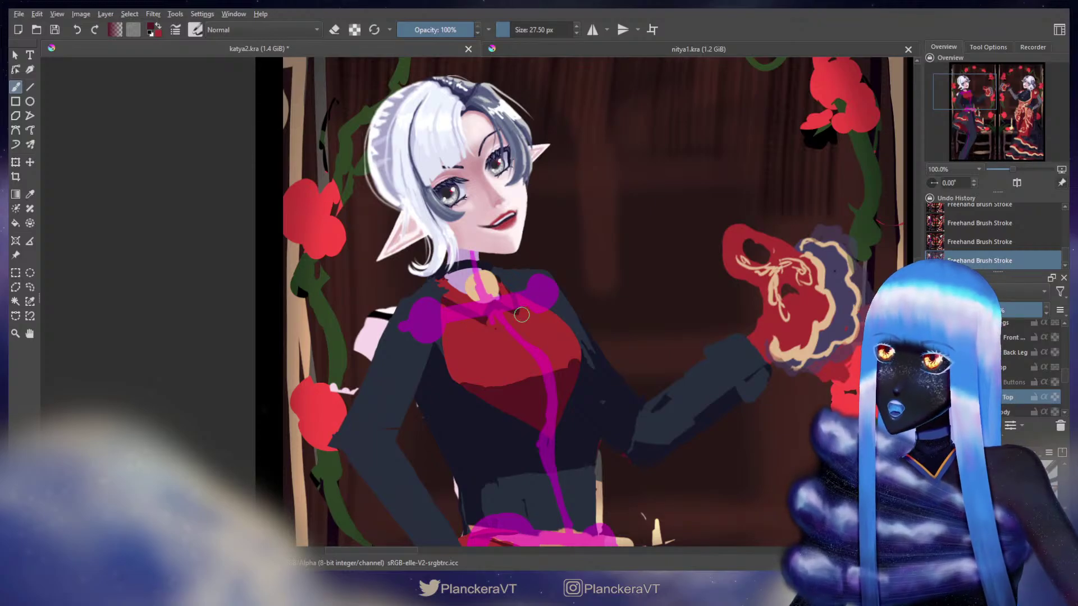
key(e)
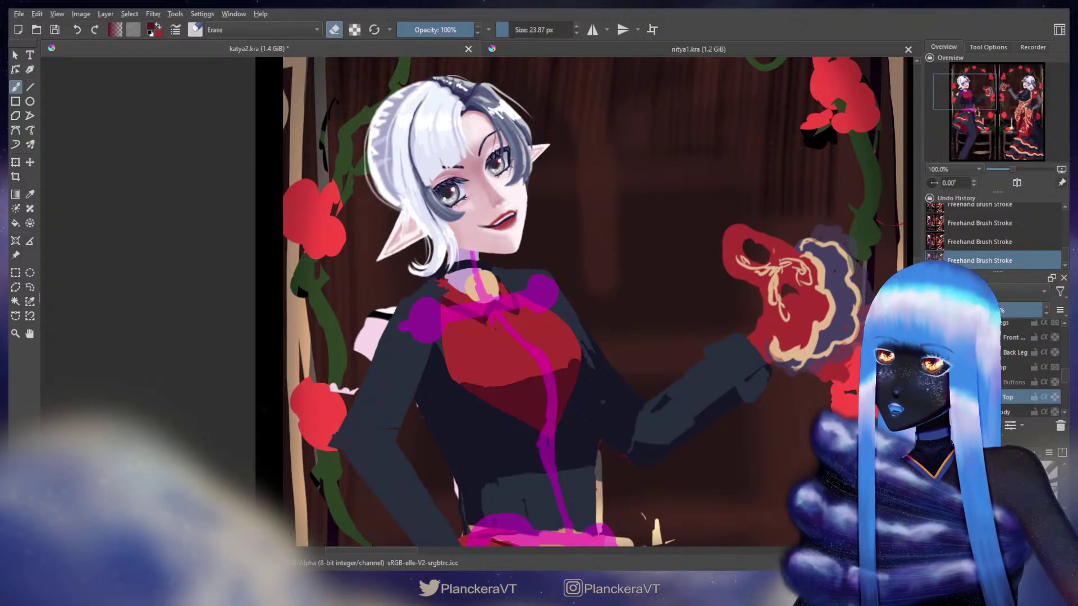
key(e)
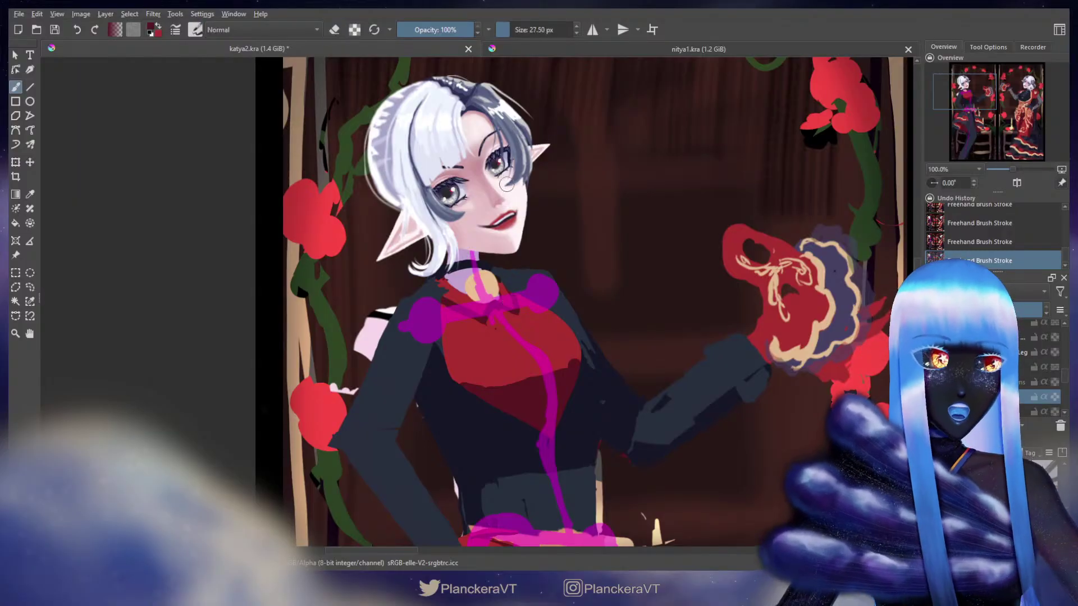
drag(512, 280, 510, 281)
key(x)
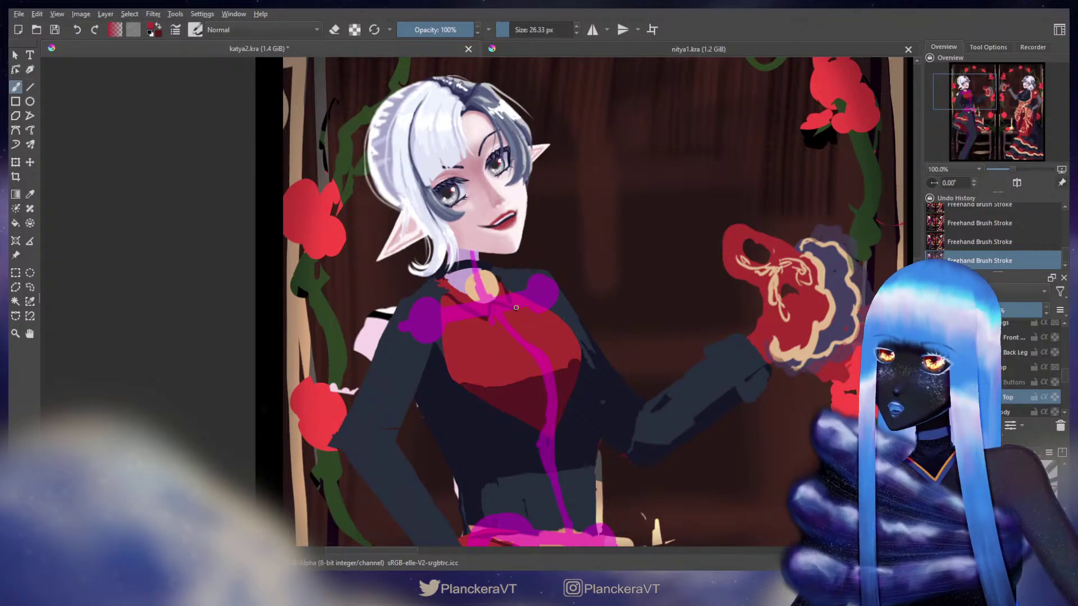
Adjust the red top's collar on the Top layer with the Transform tool and return to the freehand brush.
key(ctrl+t)
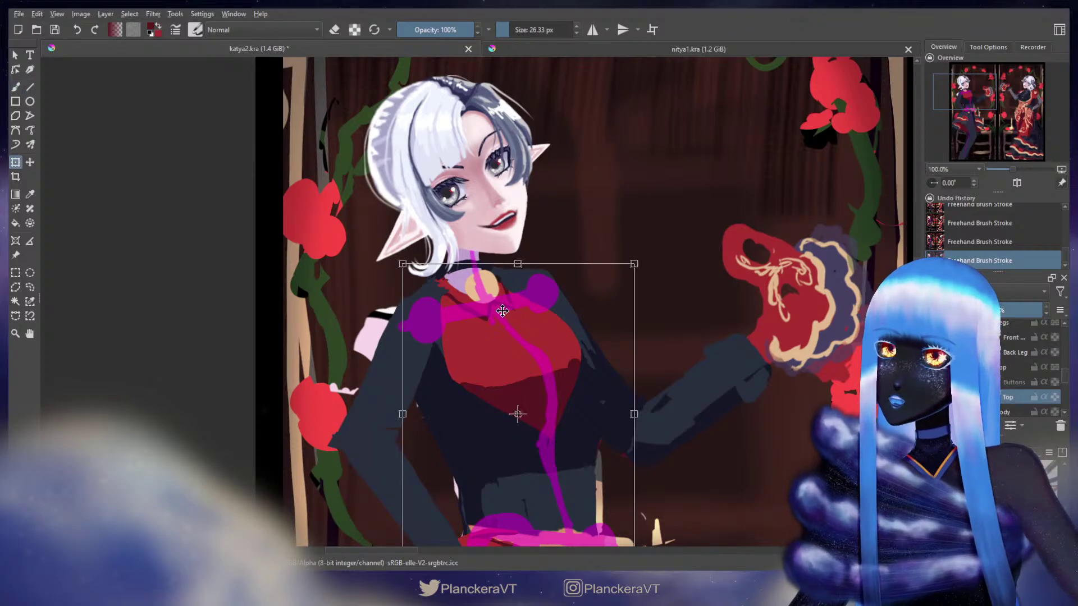
key(Escape)
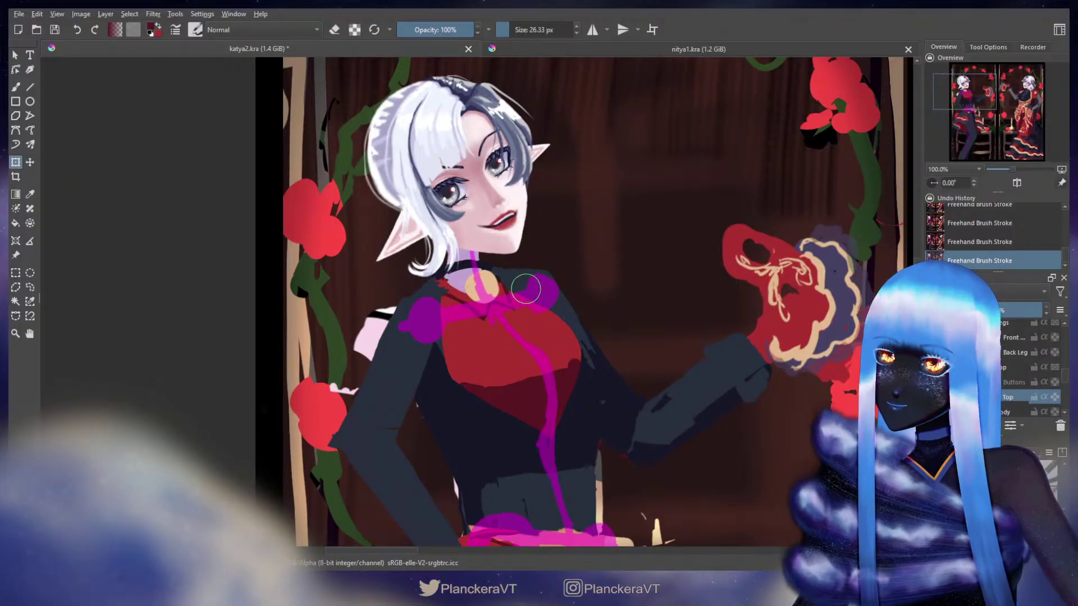
key(b)
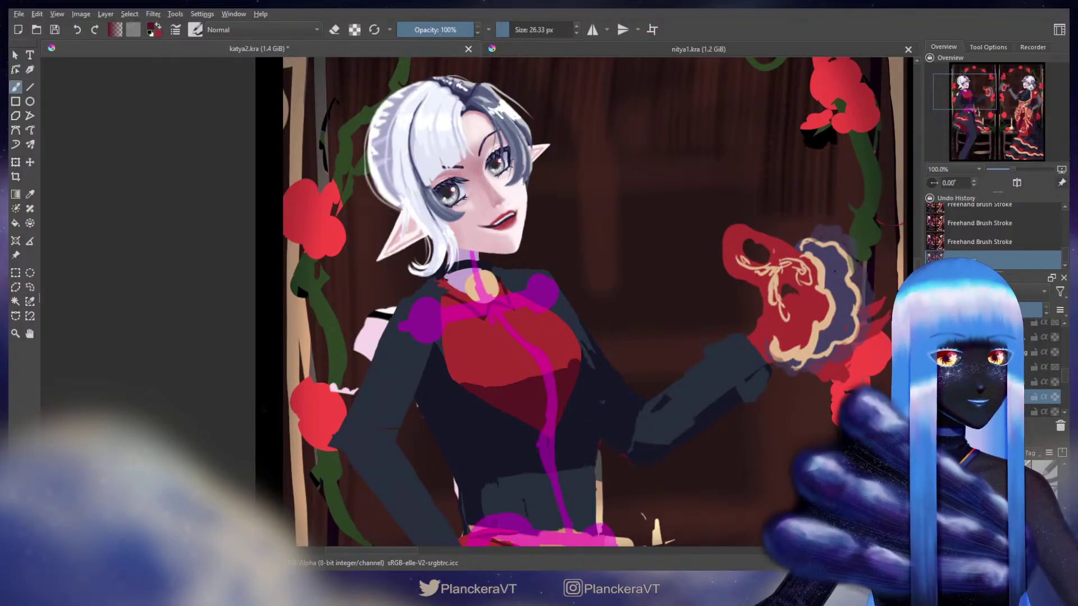
Show the Buttons layer, sample the white of its four buttons, and clear the old buttons.
click(1055, 382)
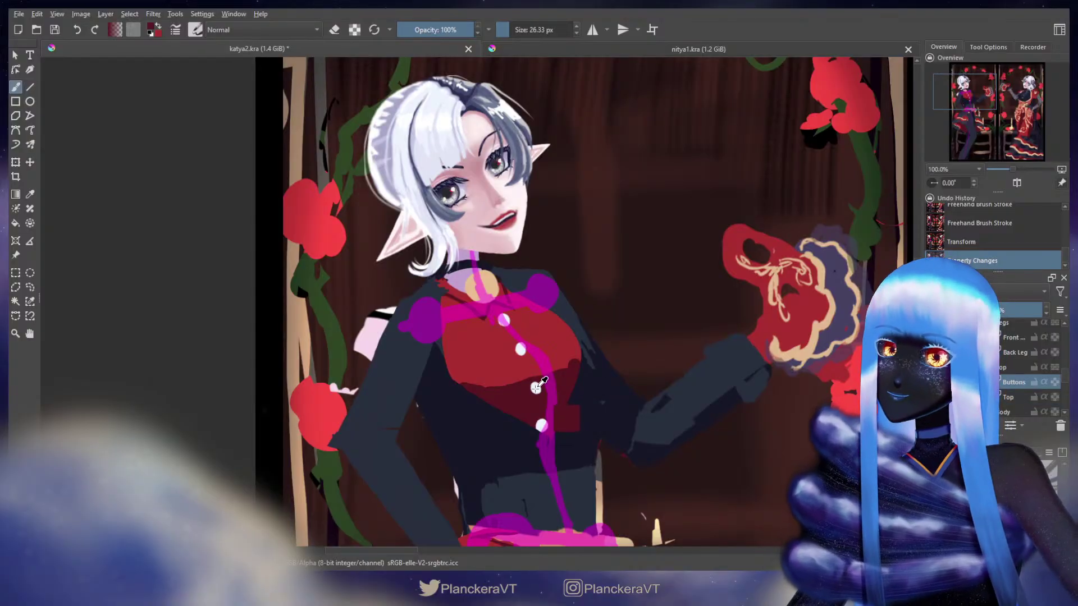
ctrl+click(536, 386)
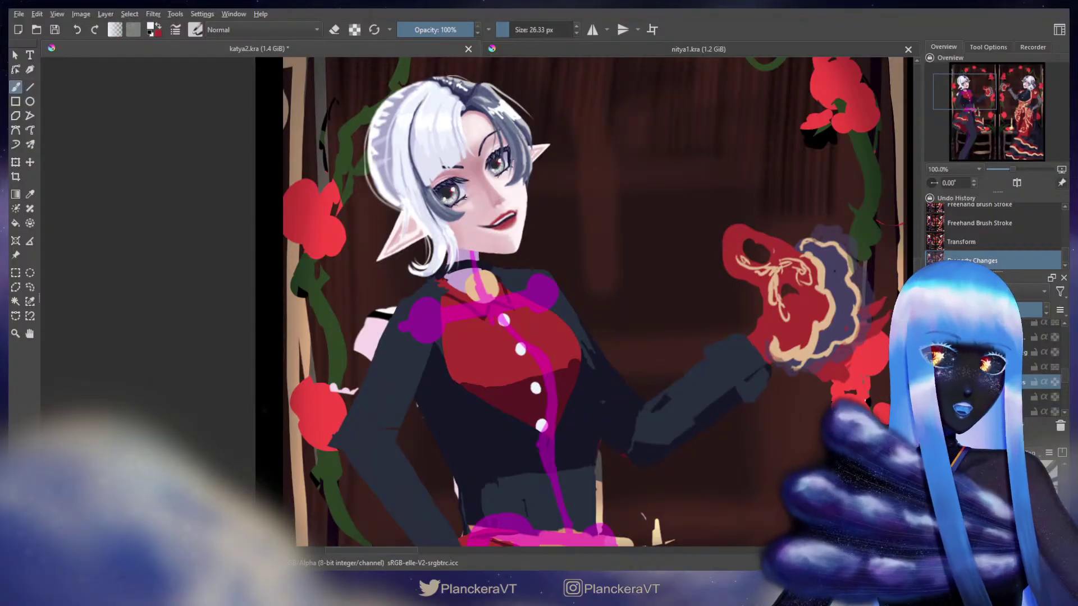
click(504, 320)
click(541, 426)
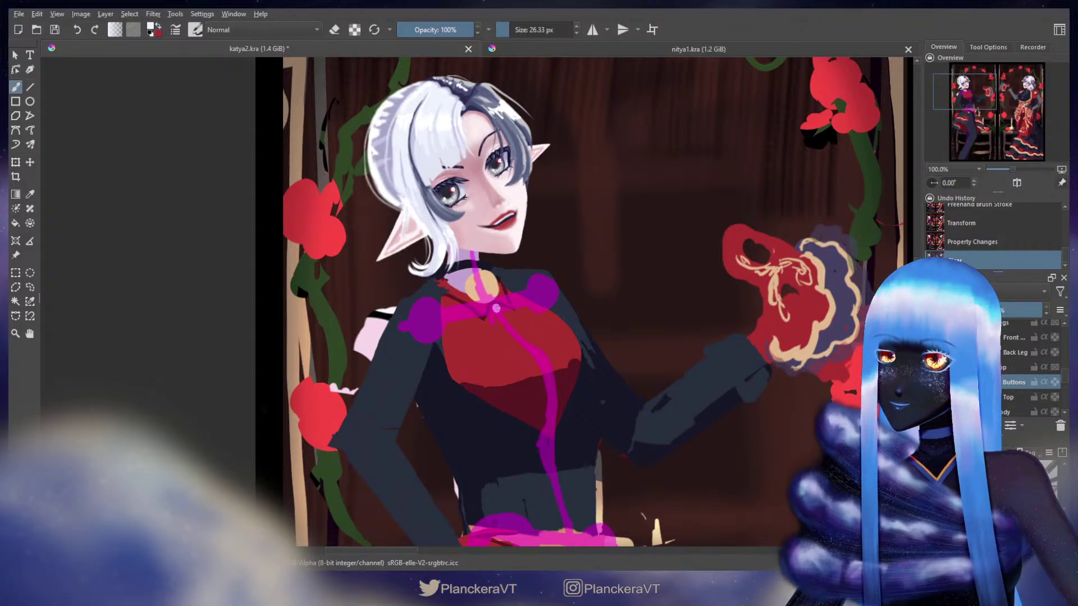
Paint six small white buttons down the red top's front along the magenta centre line with a 26.33 px brush.
click(496, 308)
click(510, 328)
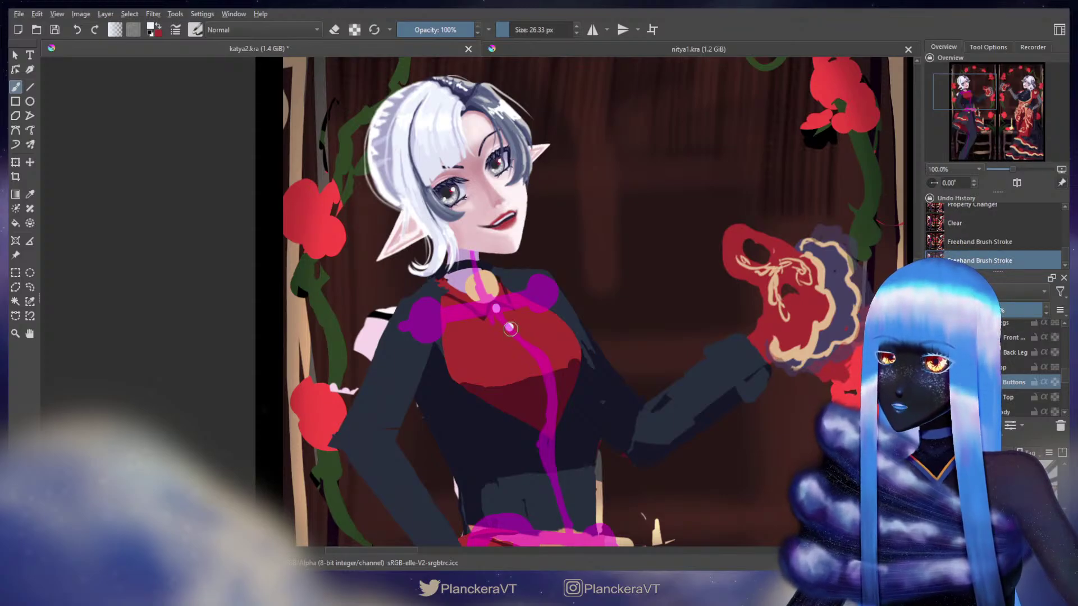
click(534, 350)
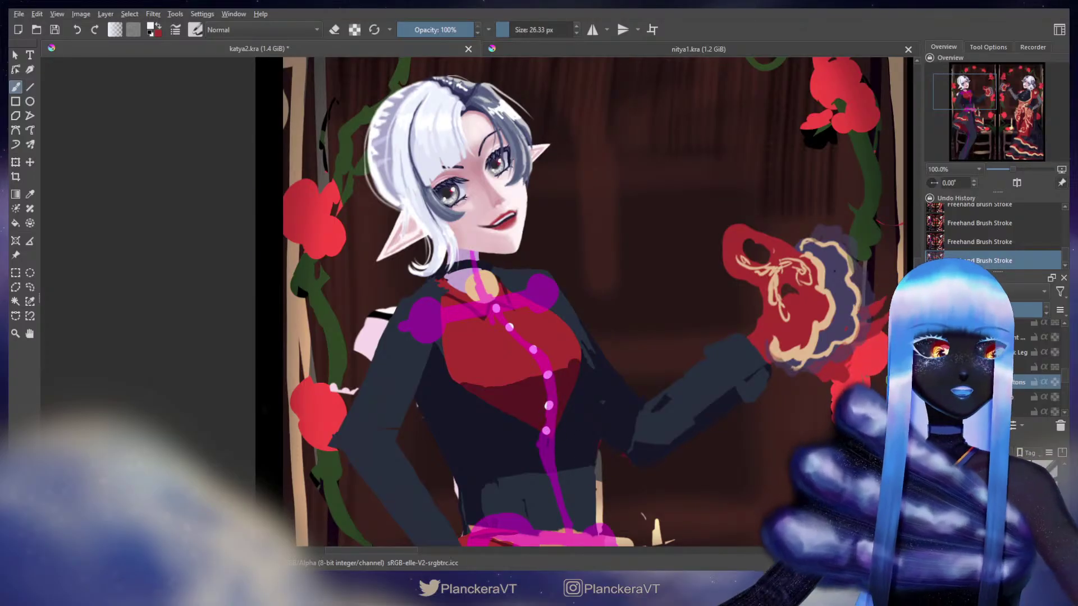
Hide the magenta pose guide layer to check the outfit without it.
scroll(994, 368, up, 6)
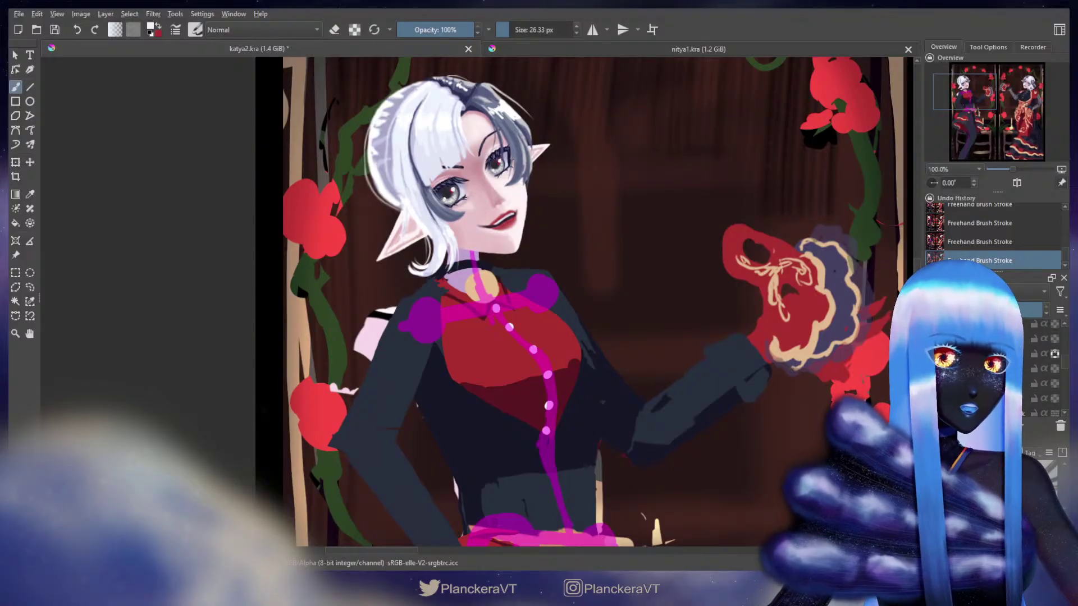
scroll(994, 367, up, 1)
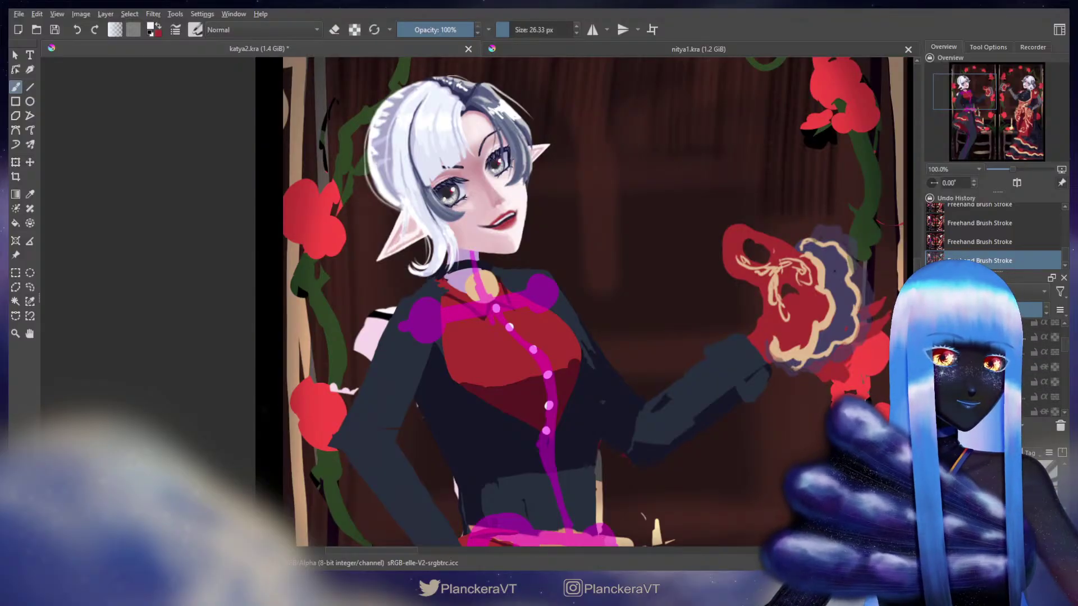
click(931, 367)
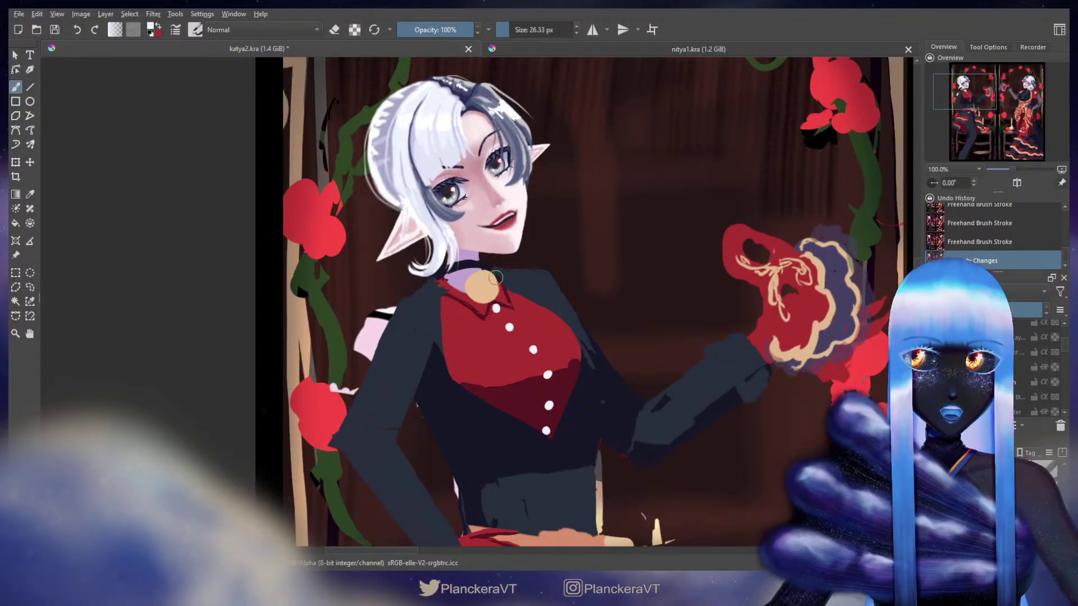
drag(613, 335, 726, 312)
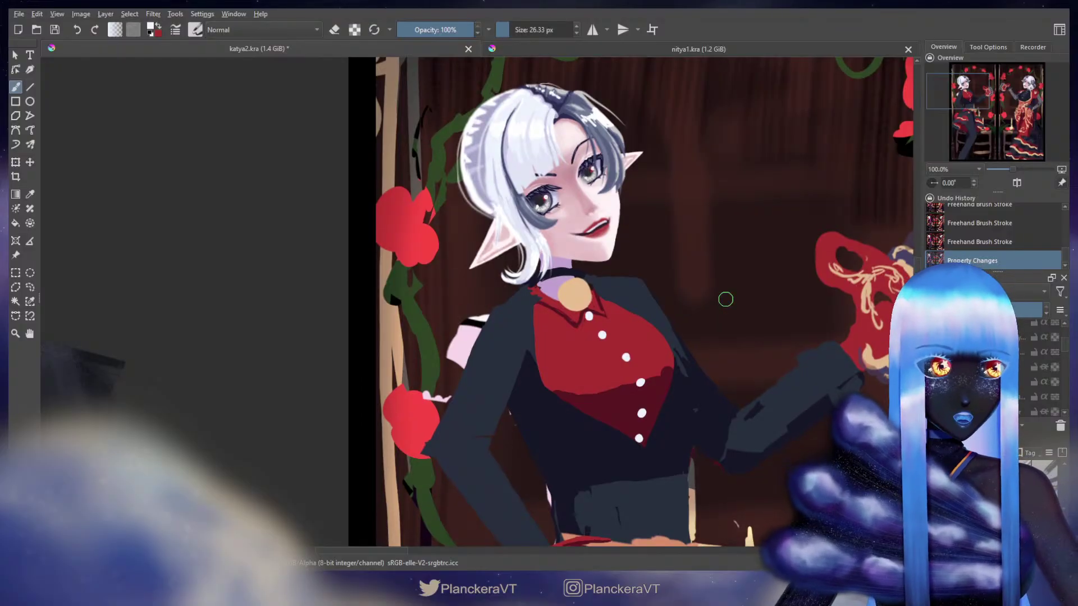
mouse_move(768, 334)
mouse_down()
mouse_move(114, 283)
mouse_move(453, 321)
mouse_move(743, 334)
mouse_up()
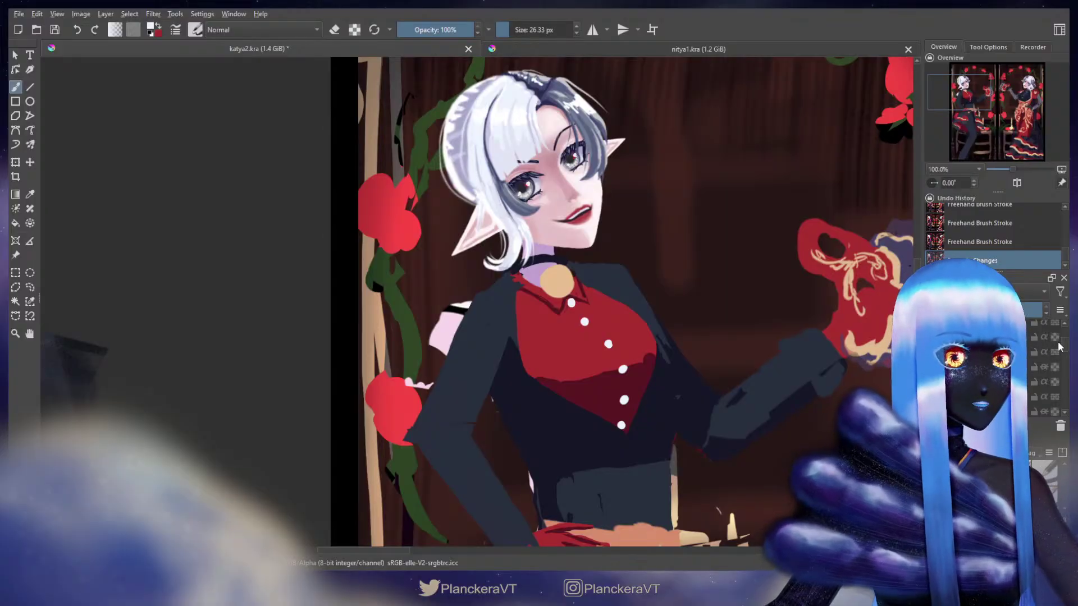
On the Top layer, sample the dark red and reshape the shadow boundary across the chest with a 55.90 px brush.
scroll(1063, 348, up, 3)
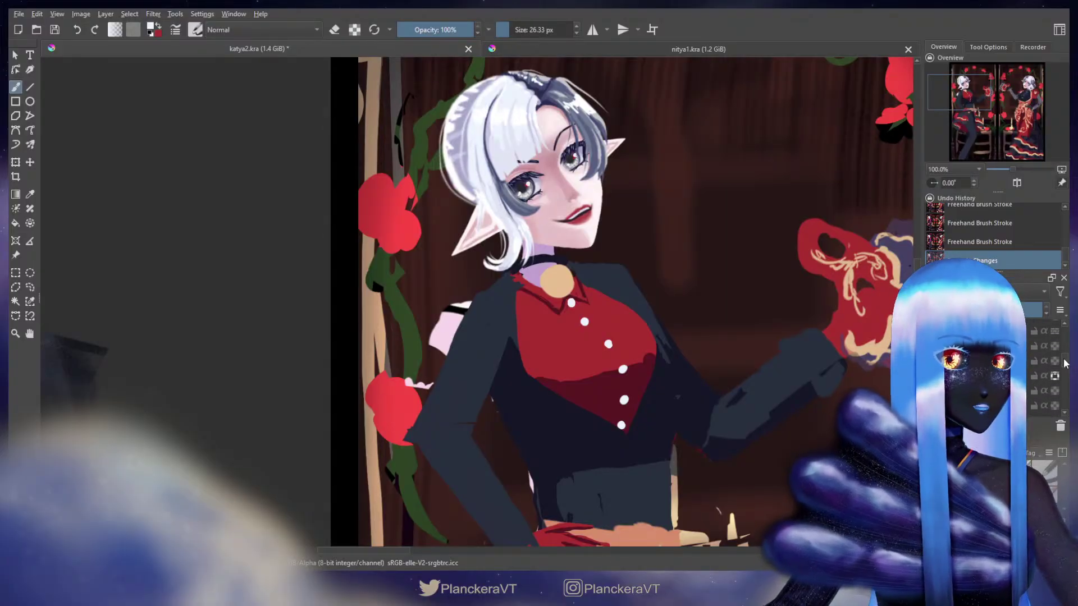
scroll(1064, 364, down, 1)
scroll(1065, 364, up, 2)
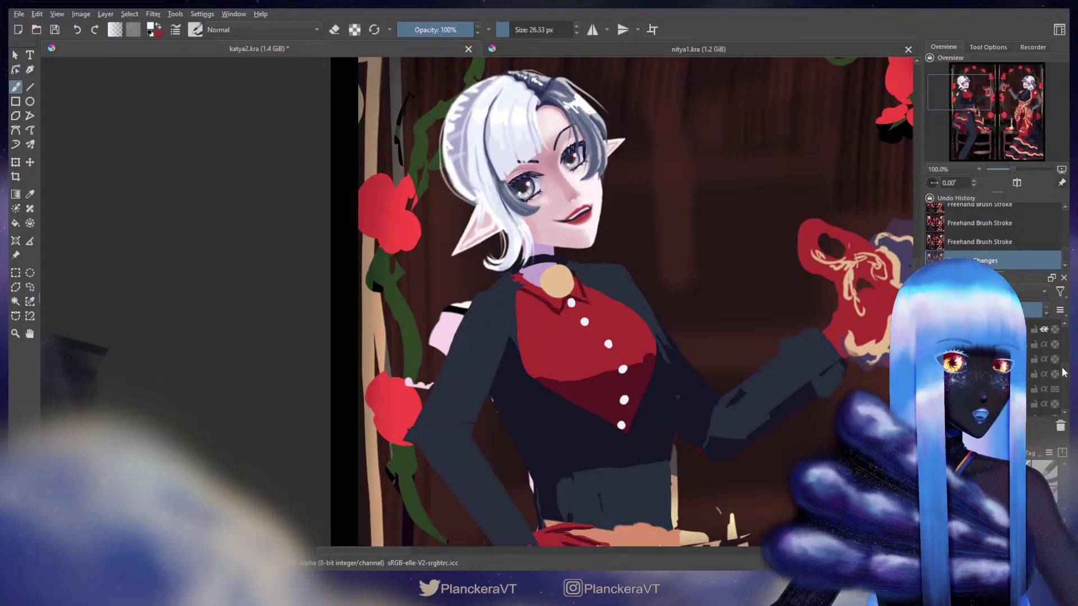
scroll(1063, 372, up, 1)
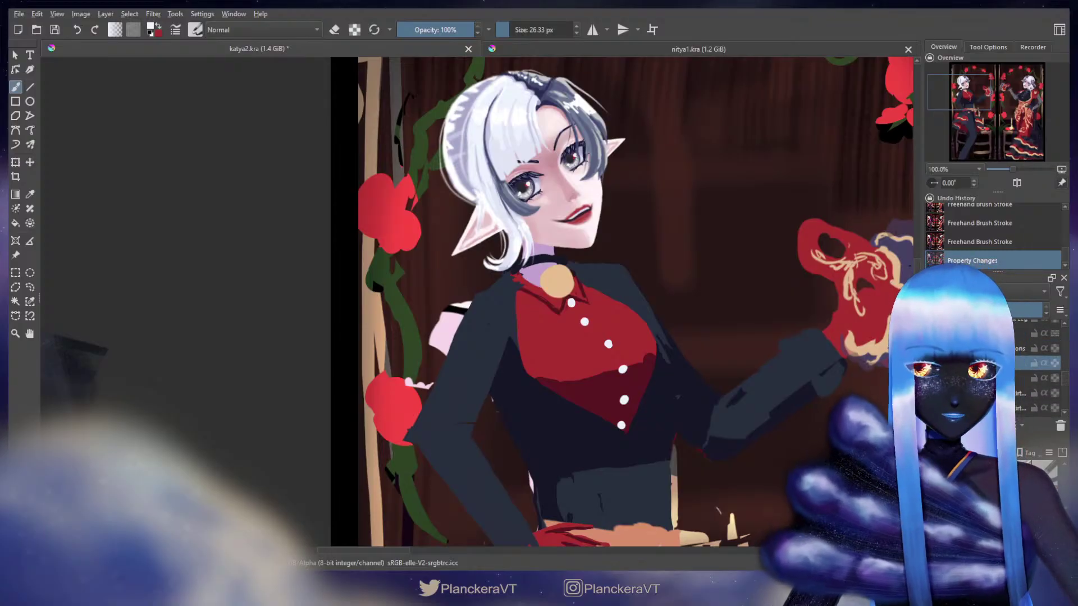
ctrl+click(635, 425)
mouse_move(505, 346)
mouse_down()
mouse_move(580, 390)
mouse_move(561, 391)
mouse_move(535, 381)
mouse_move(608, 374)
mouse_up()
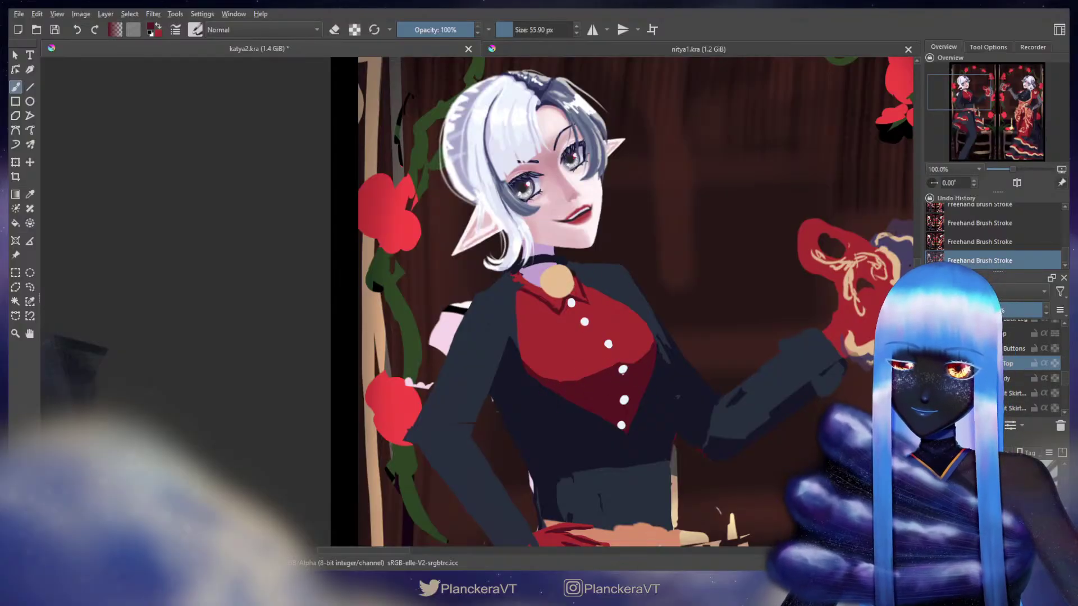
key(bracketright)
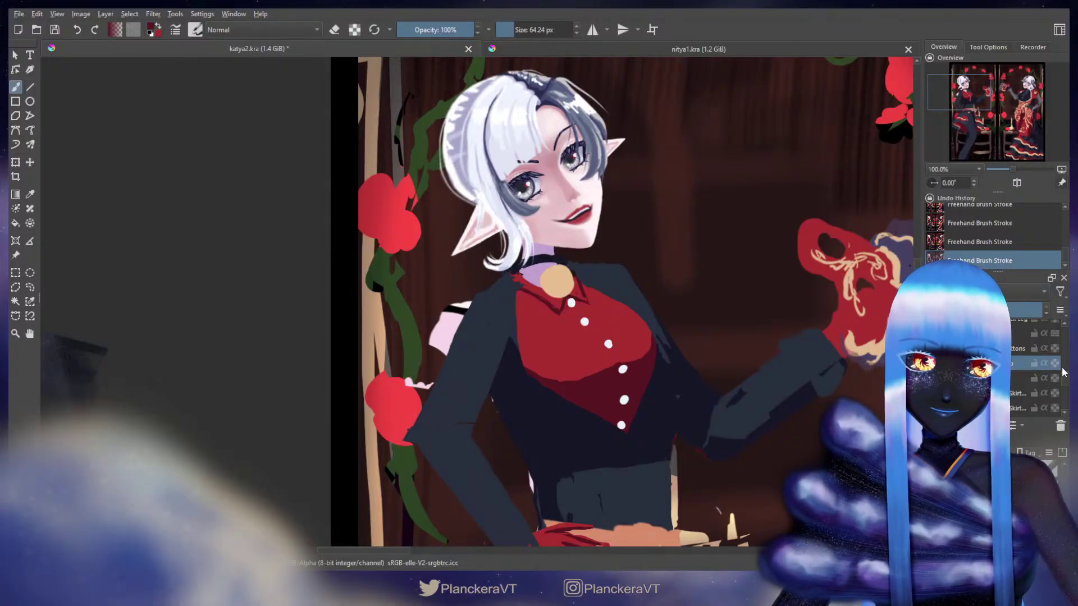
Switch to the suit's layer and refine the opening's edge on the raised-arm side with a 27.20 px eraser and 46.64 px brush.
scroll(1067, 379, up, 1)
scroll(1067, 379, down, 4)
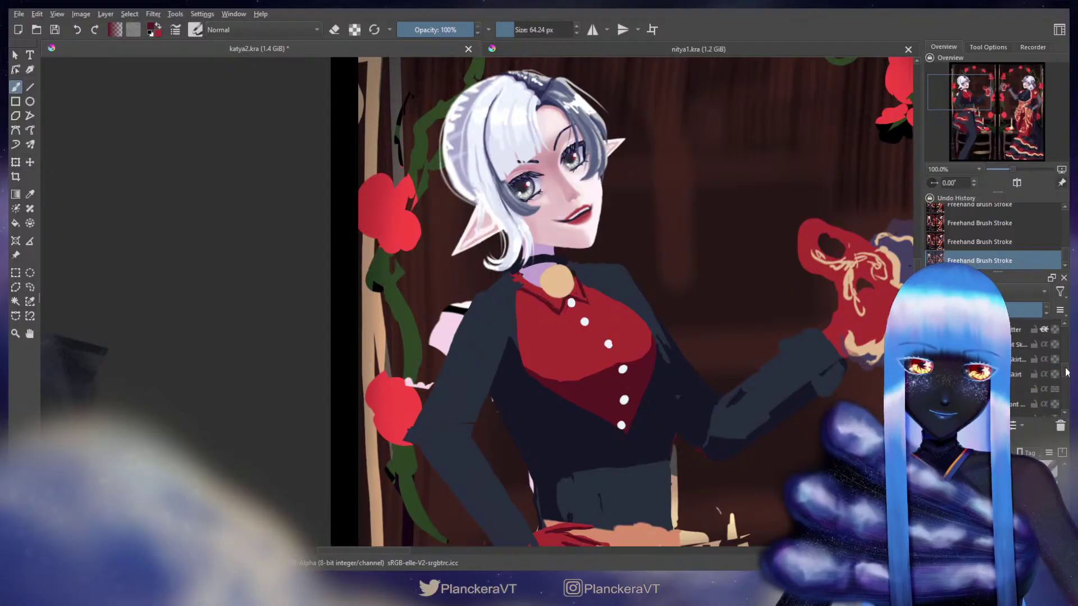
scroll(1066, 371, up, 3)
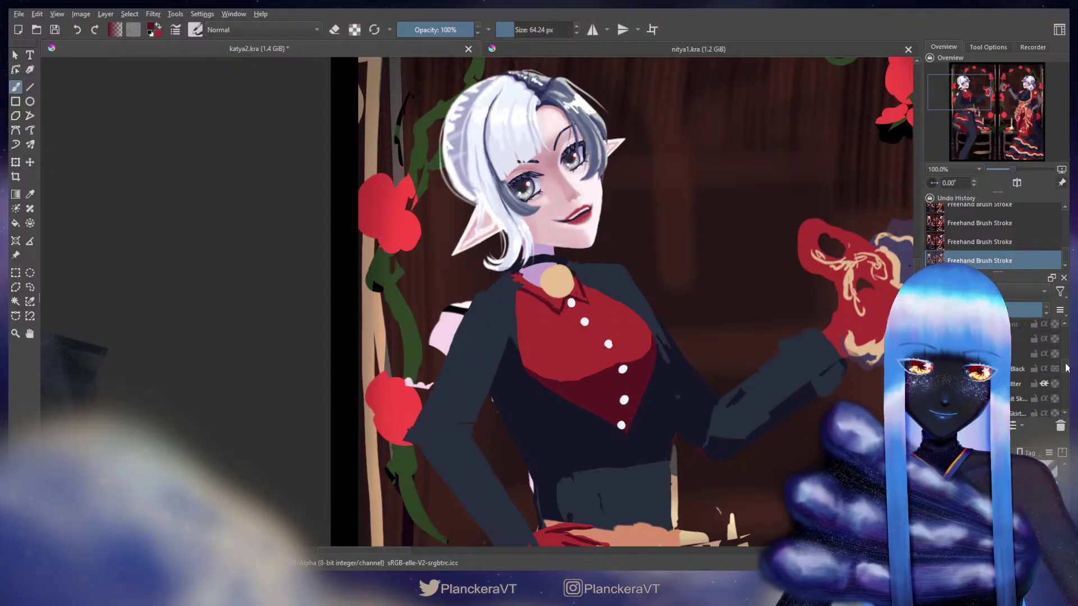
key(e)
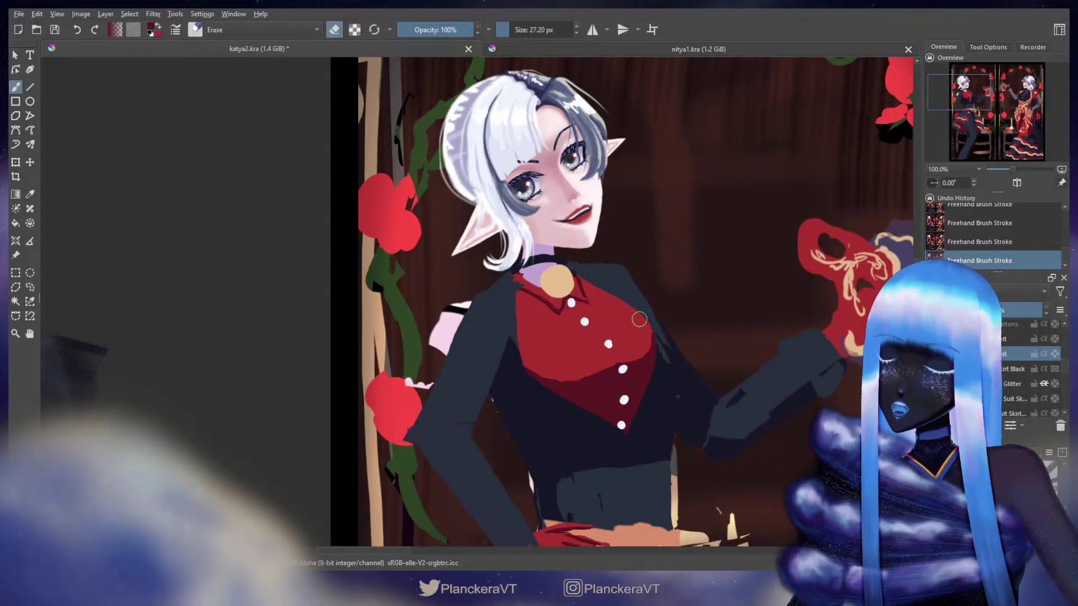
key(ctrl+z)
key(ctrl+shift+z)
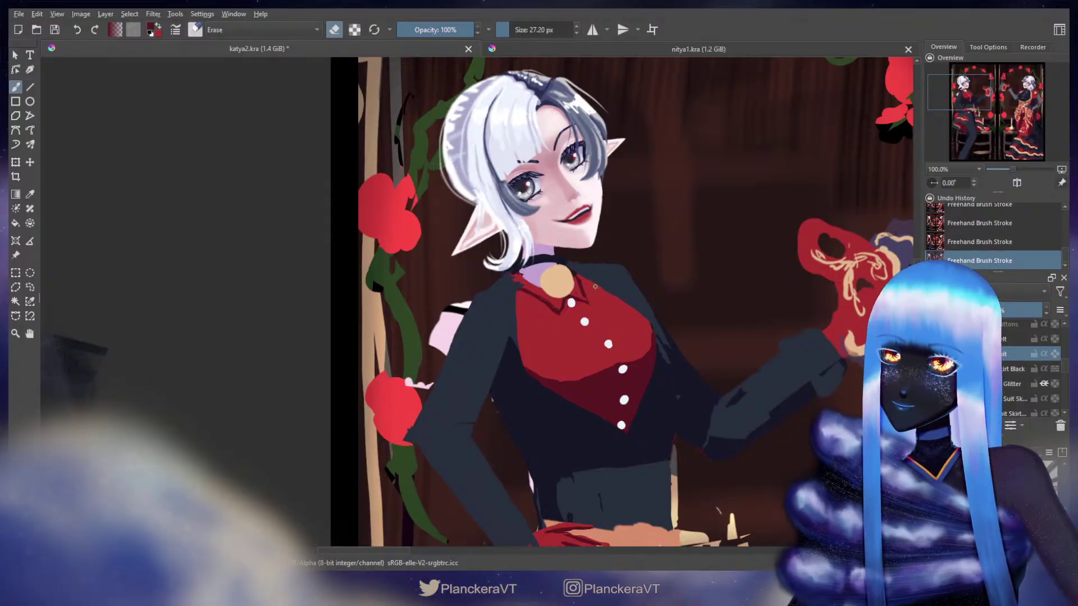
key(e)
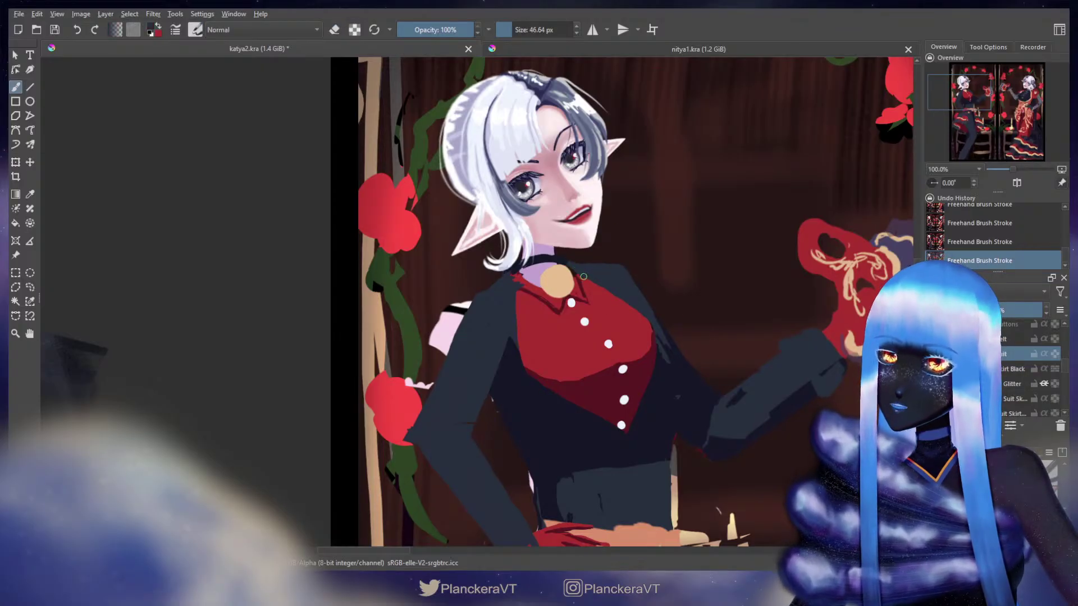
mouse_move(593, 282)
mouse_down()
mouse_move(608, 286)
mouse_move(577, 271)
mouse_up()
key(ctrl+z)
key(ctrl+z)
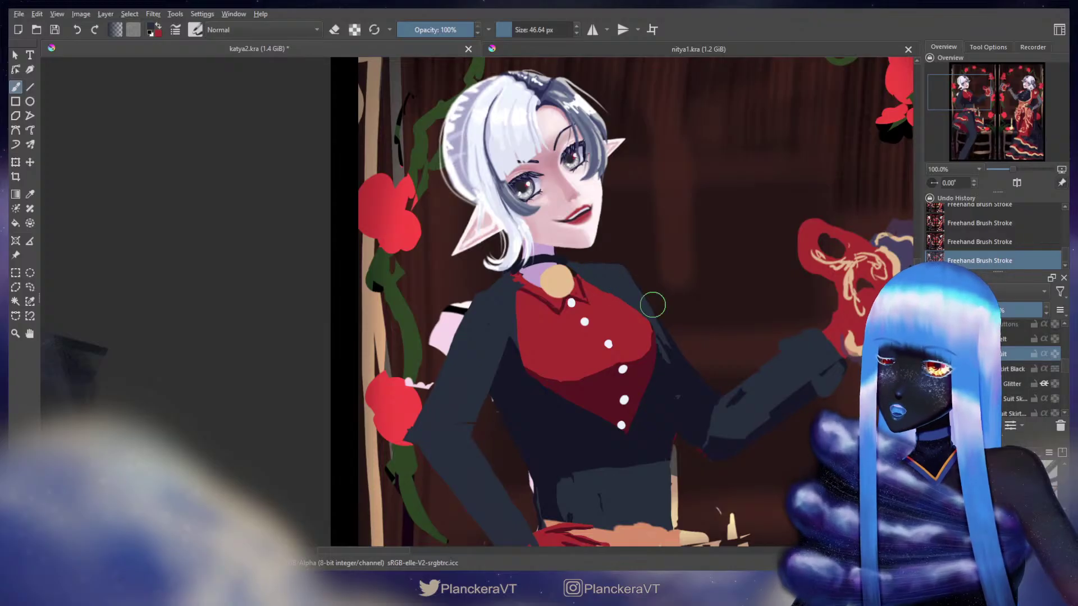
Trim the suit's edge beside the red collar on the raised-arm side with a 27.20 px eraser.
key(e)
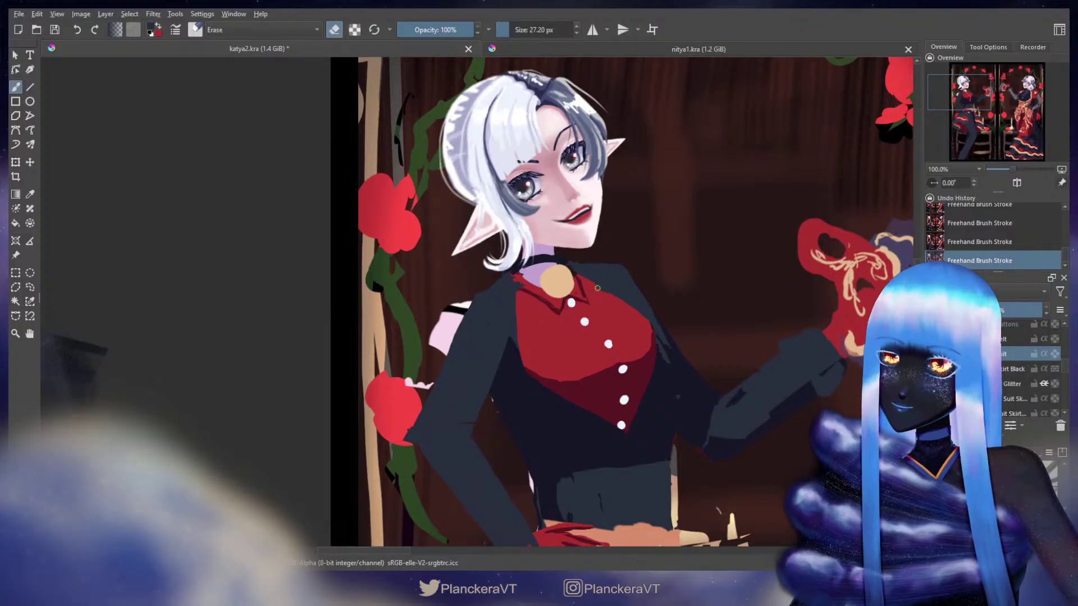
drag(597, 288, 613, 300)
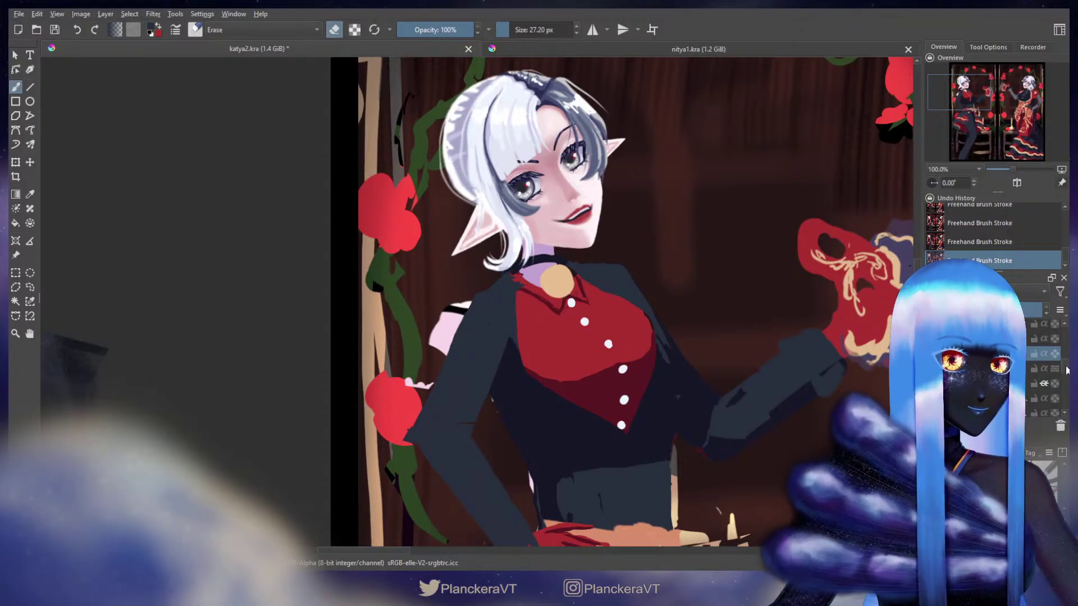
On the Buttons layer, select the lower four buttons freehand and nudge them slightly toward the bent-arm side, then deselect.
scroll(1066, 371, down, 2)
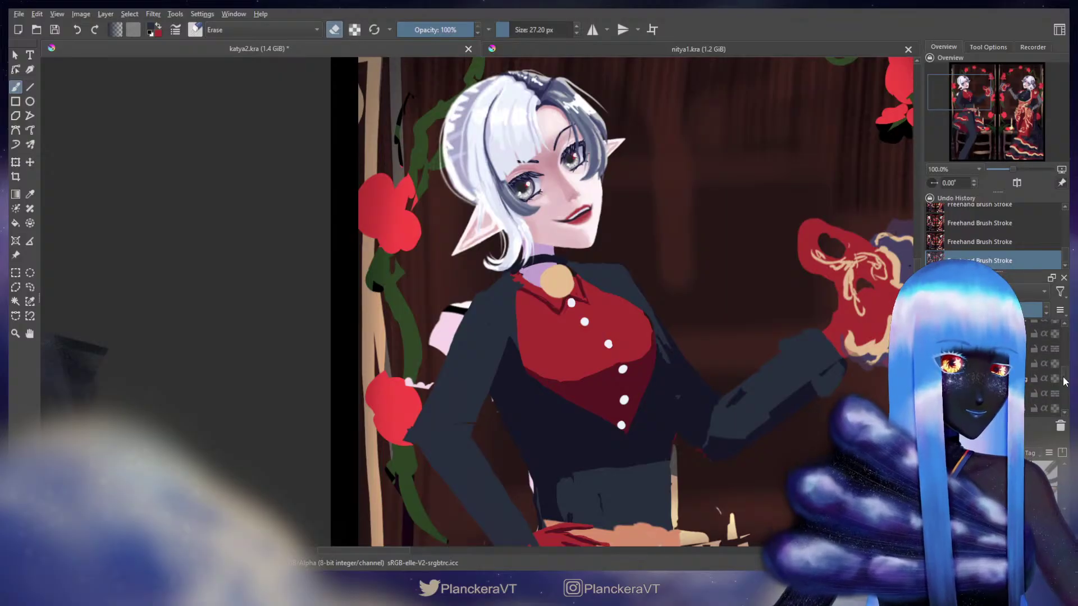
click(1019, 390)
key(e)
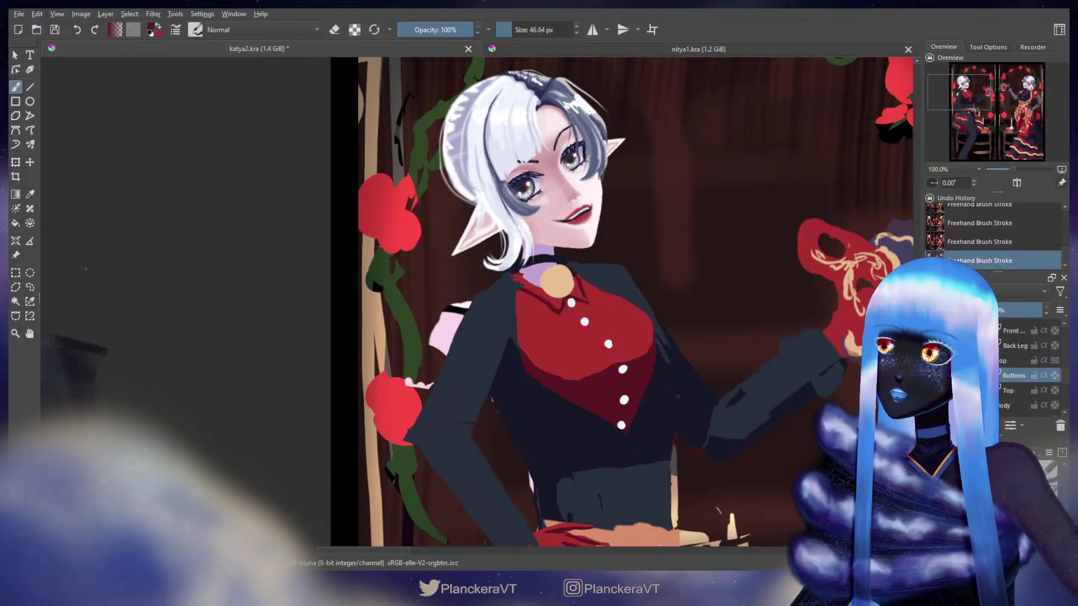
click(31, 288)
mouse_move(590, 357)
mouse_down()
mouse_move(587, 331)
mouse_move(619, 359)
mouse_up()
key(t)
click(31, 288)
key(t)
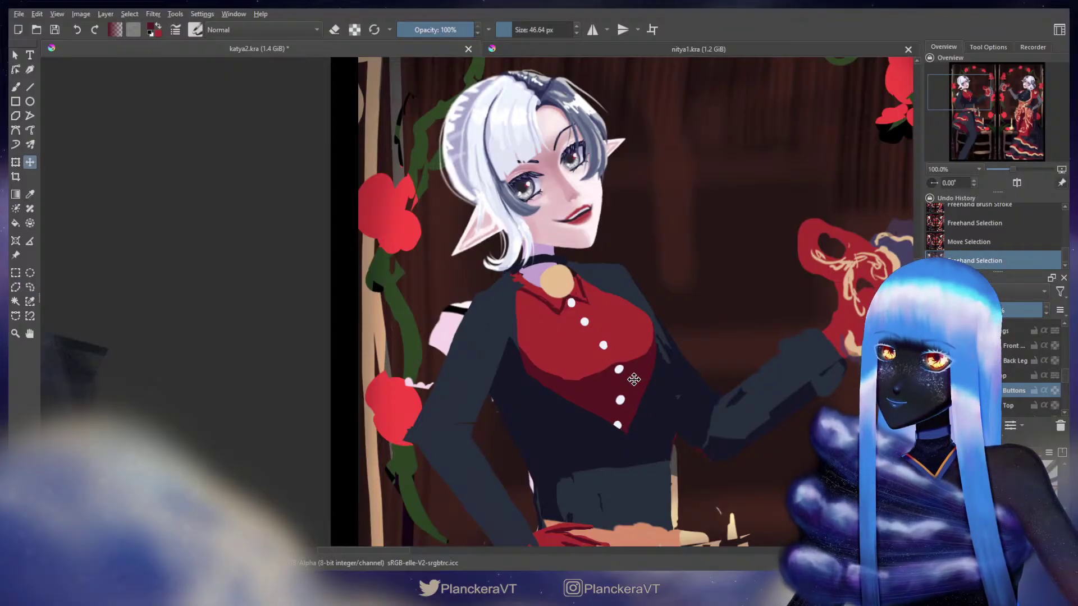
drag(647, 373, 648, 371)
key(ctrl+shift+a)
key(b)
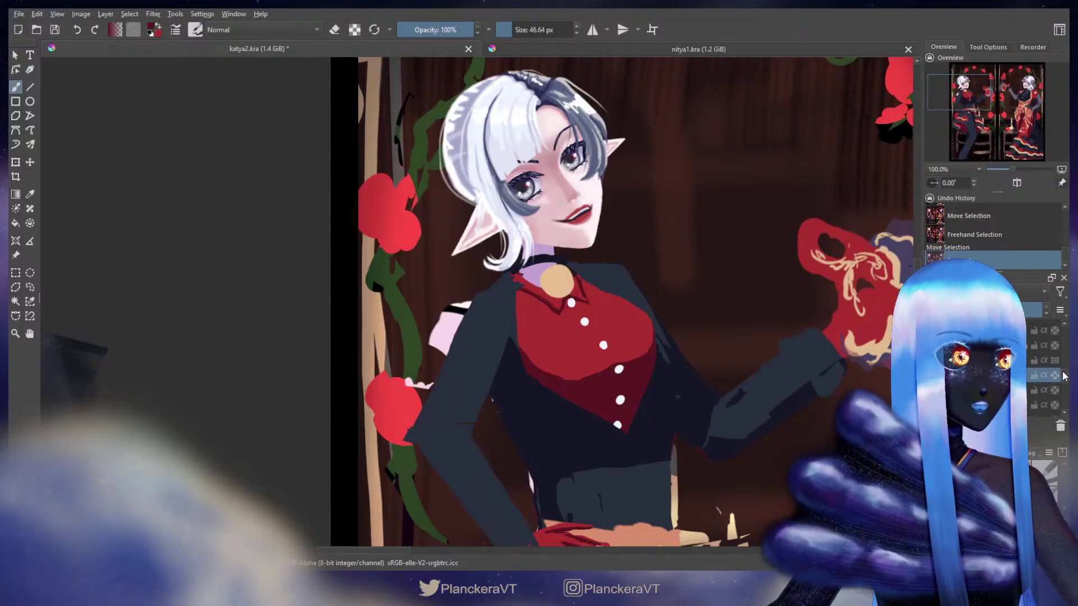
On the suit's layer, cover the tip of the red top's lower point with a 45.96 px brush to reshape the V opening.
scroll(1065, 375, up, 2)
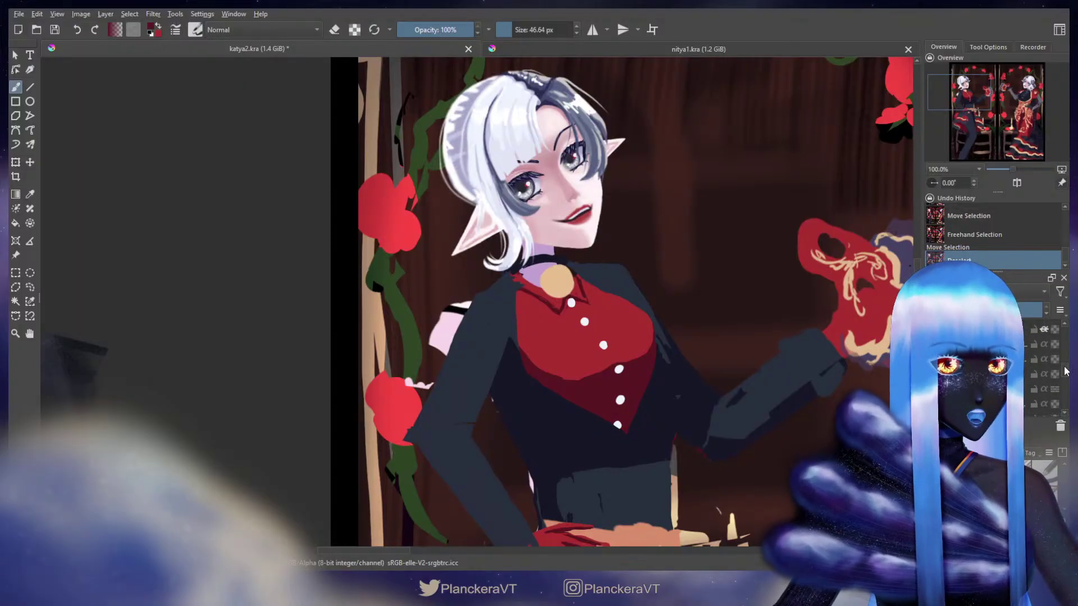
scroll(1066, 366, down, 2)
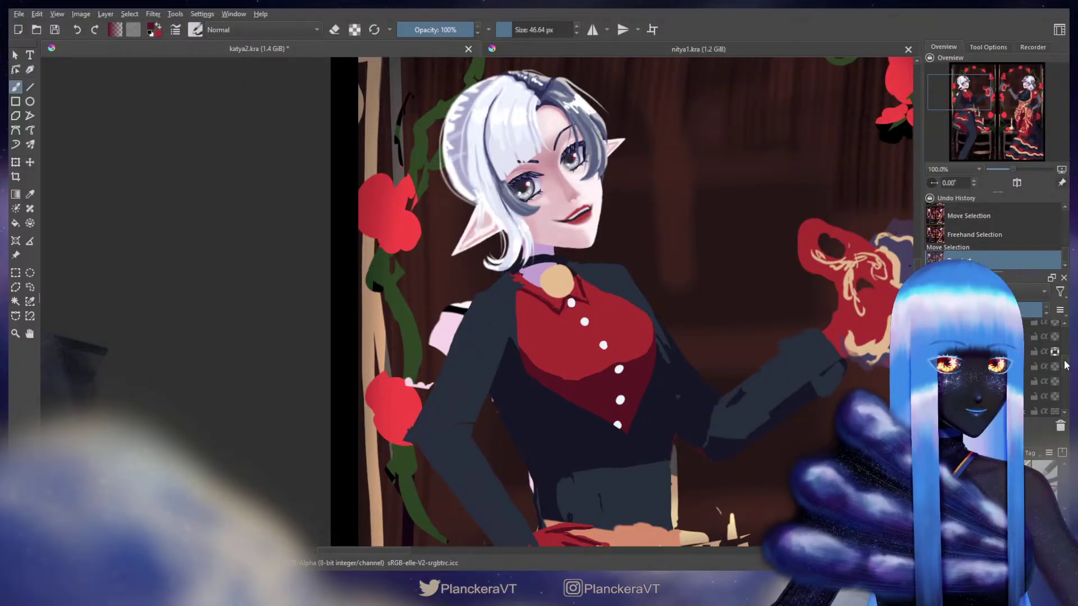
scroll(1059, 367, up, 3)
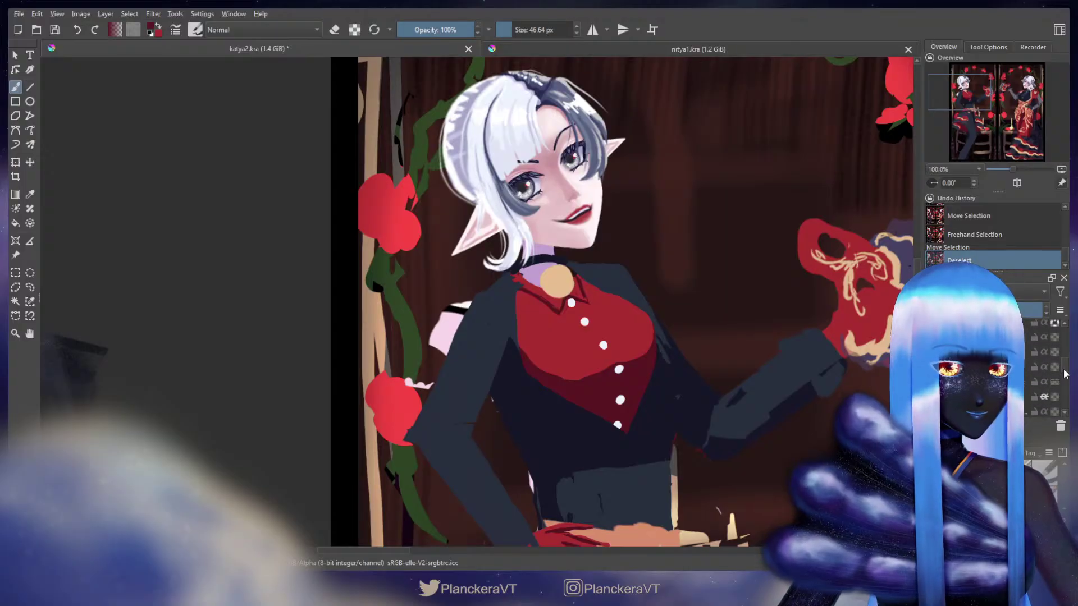
drag(660, 332, 722, 221)
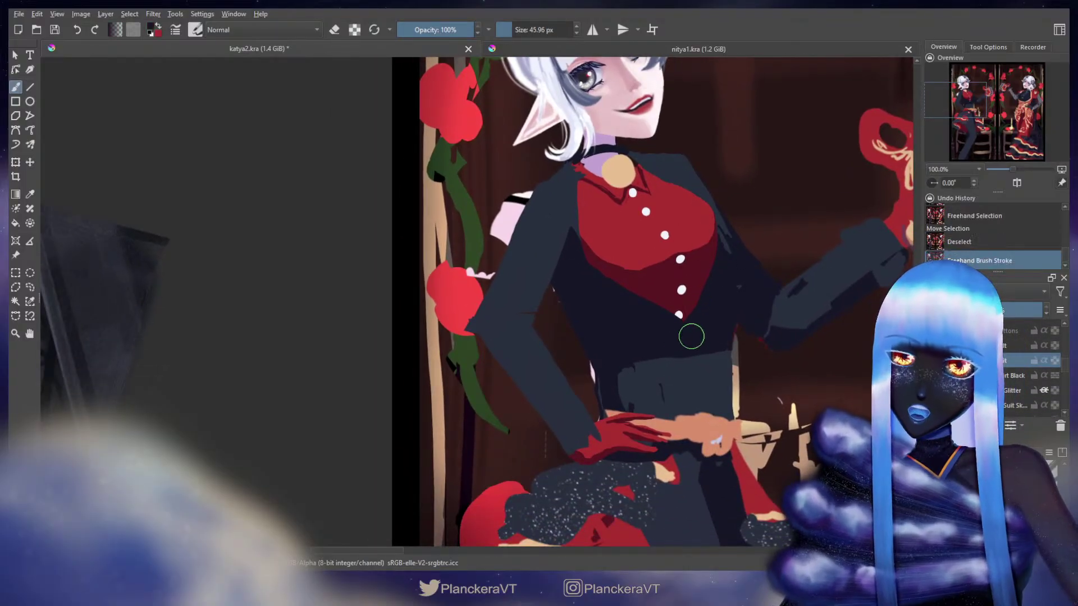
key(e)
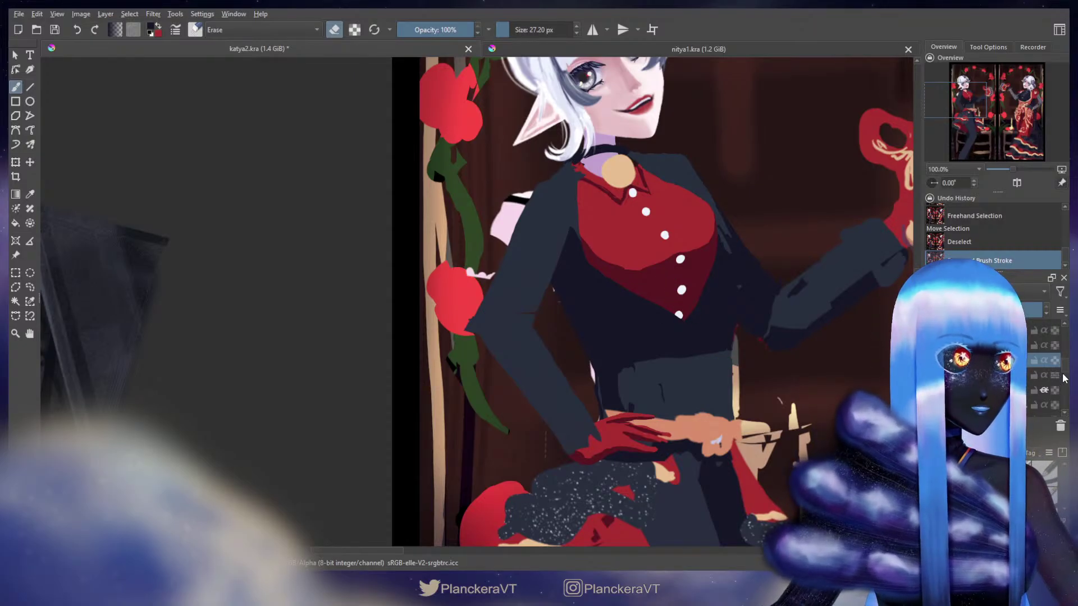
On the Buttons layer, select the lowest button freehand and nudge it slightly toward the raised-arm side, then deselect.
scroll(1065, 373, down, 3)
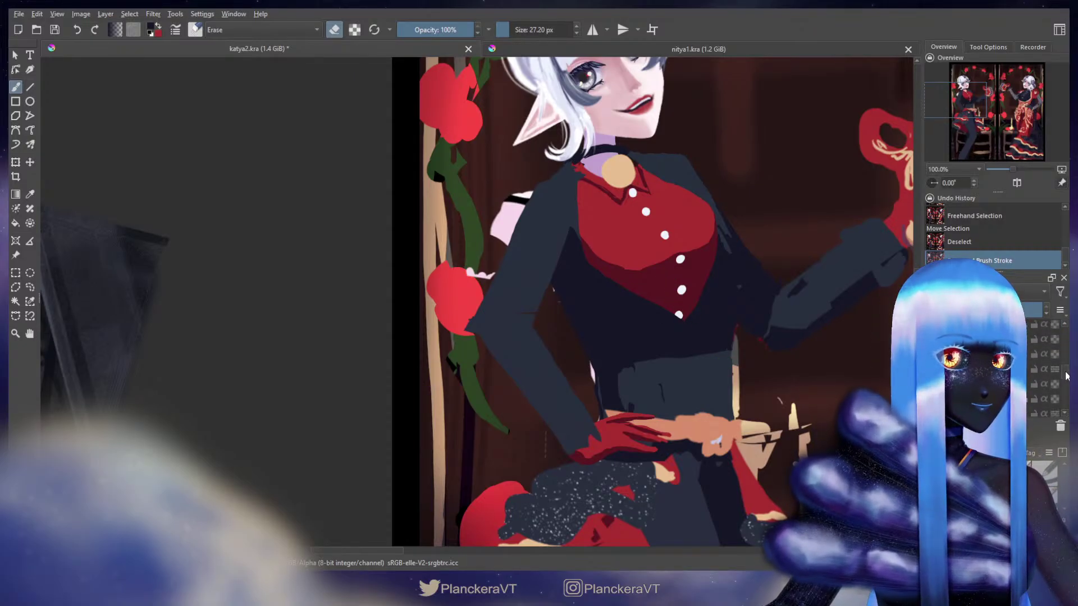
scroll(1065, 375, down, 4)
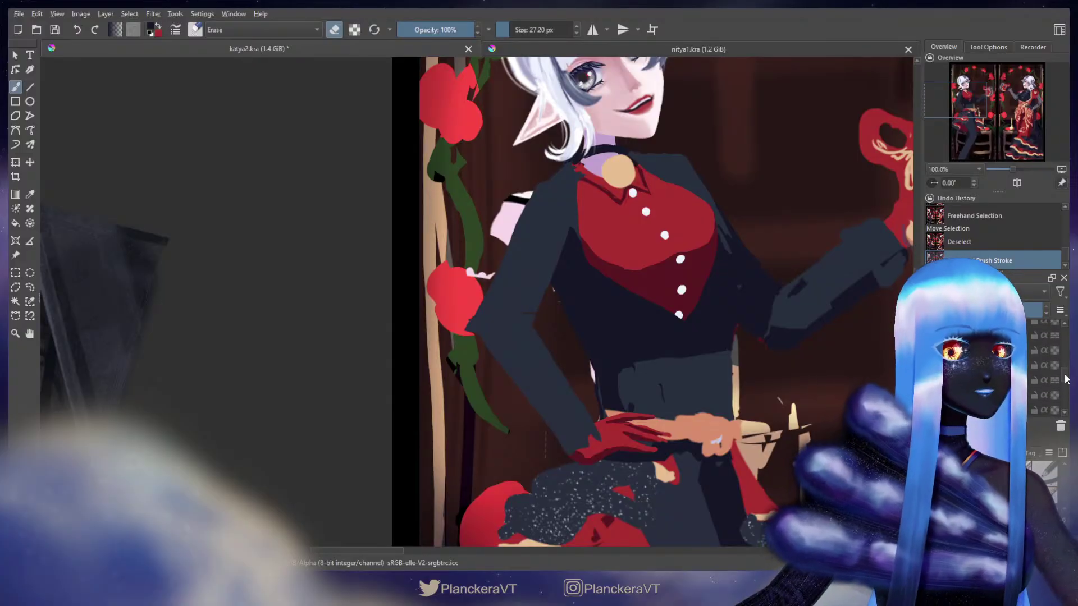
key(e)
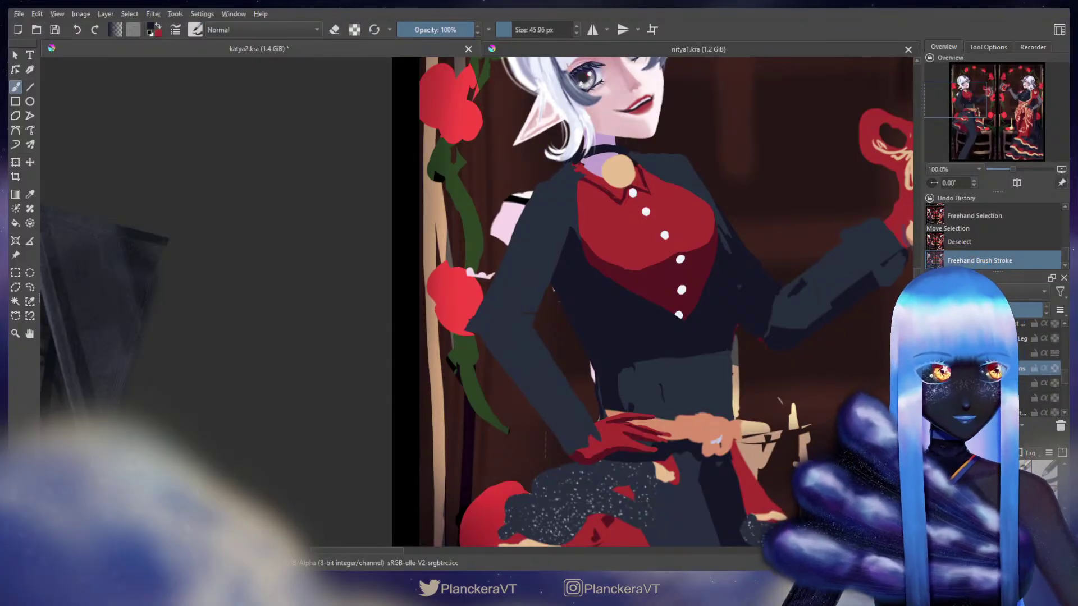
click(30, 286)
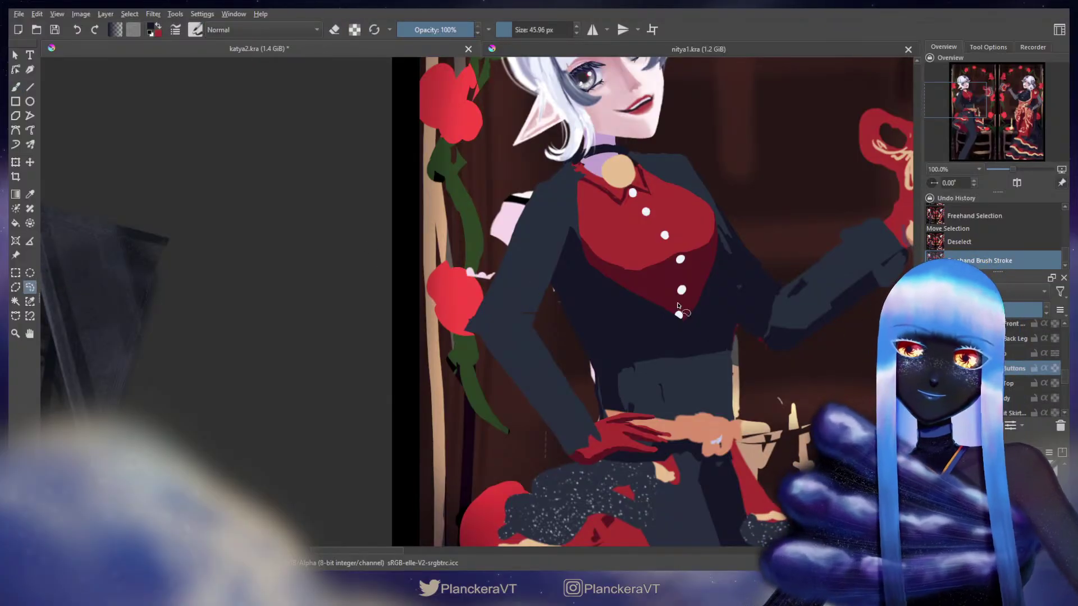
drag(677, 306, 678, 307)
key(t)
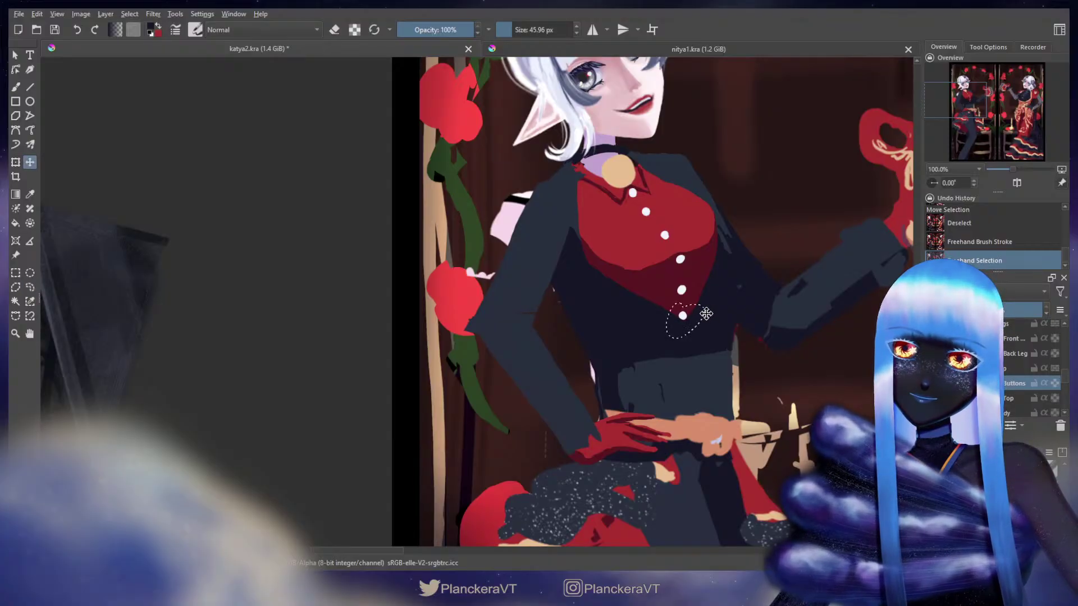
drag(706, 313, 705, 312)
key(ctrl+shift+a)
key(b)
On the sleeve's layer, sample the dark blue and round out the bent arm's shoulder edge with a 41.09 px brush.
drag(764, 293, 691, 382)
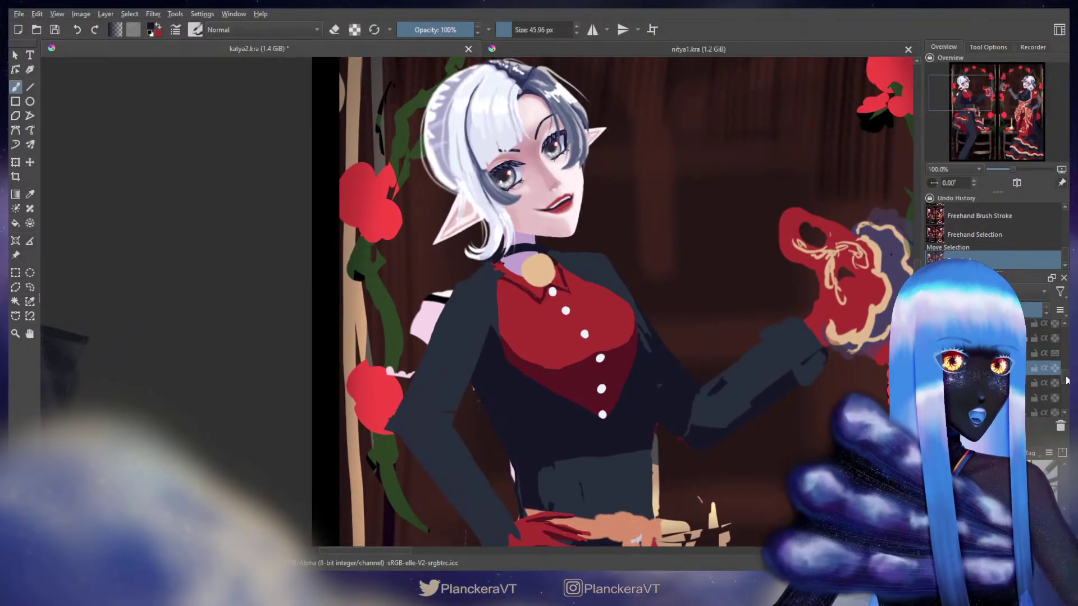
drag(1068, 381, 1068, 368)
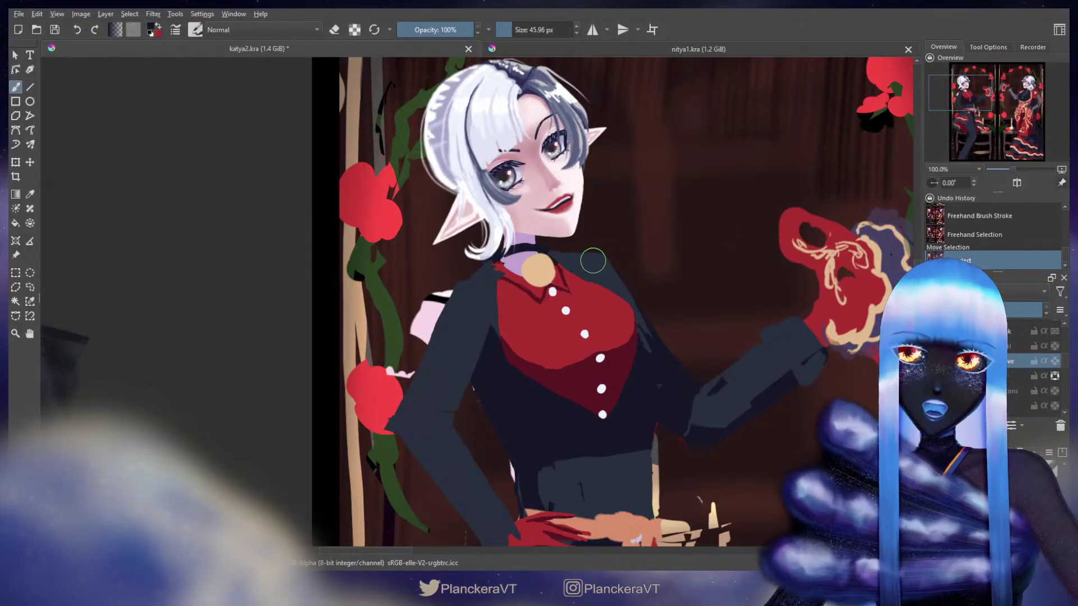
scroll(629, 275, left, 5)
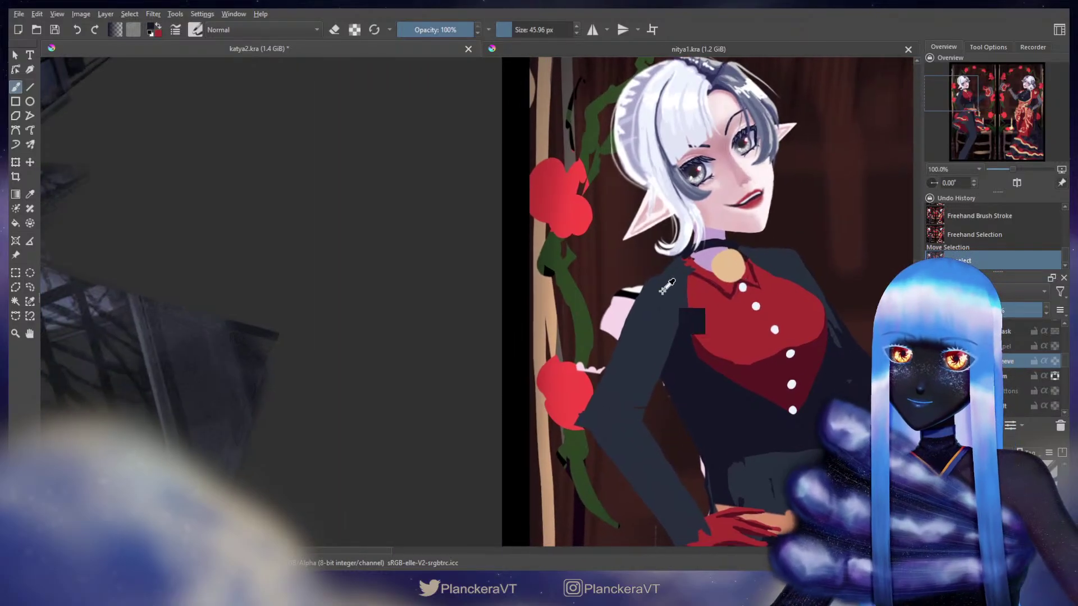
key(bracketleft)
key(bracketleft)
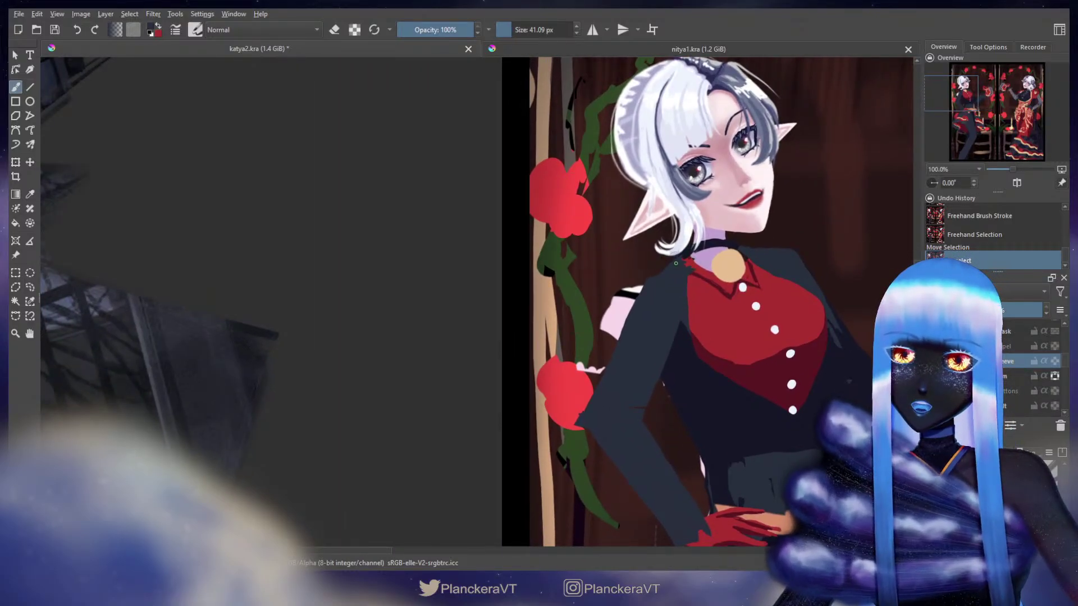
drag(669, 265, 666, 268)
click(653, 273)
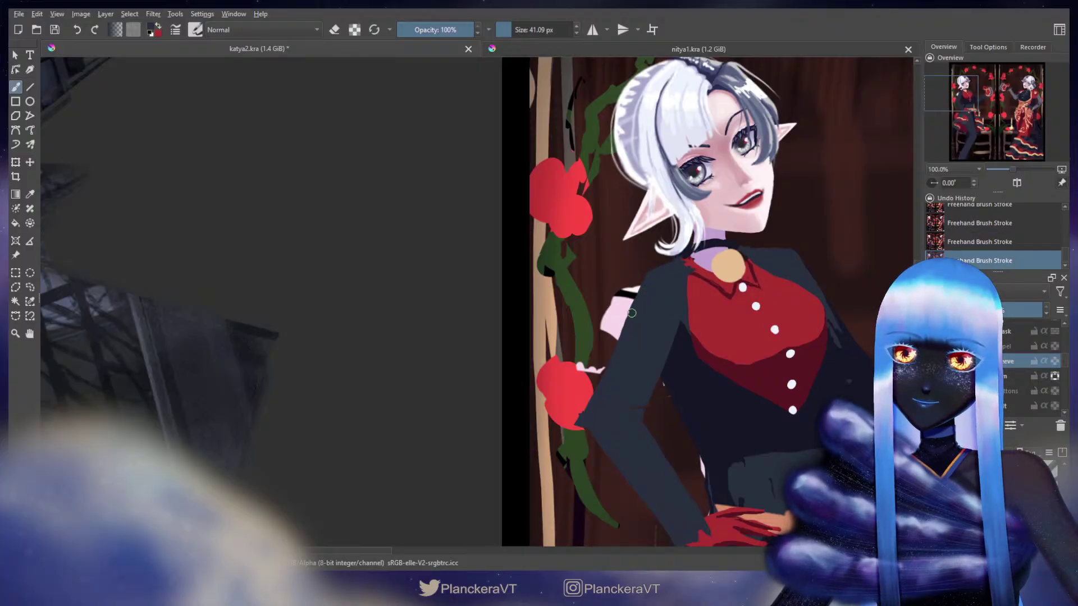
Refine the bent sleeve's shoulder and inner elbow edges, alternating a 27.20 px eraser and the 41.09 px brush.
key(e)
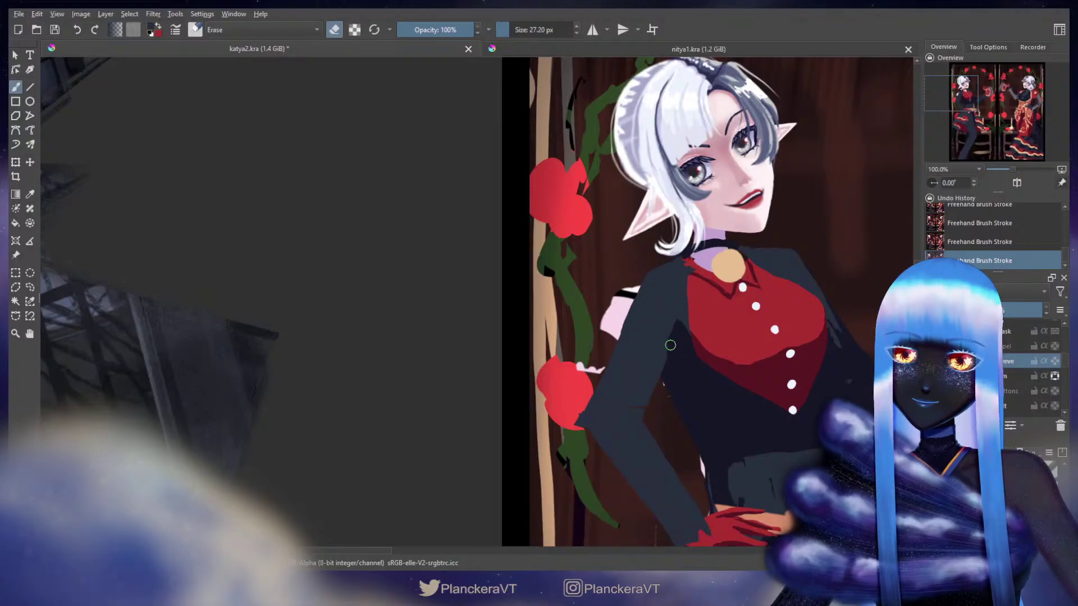
key(e)
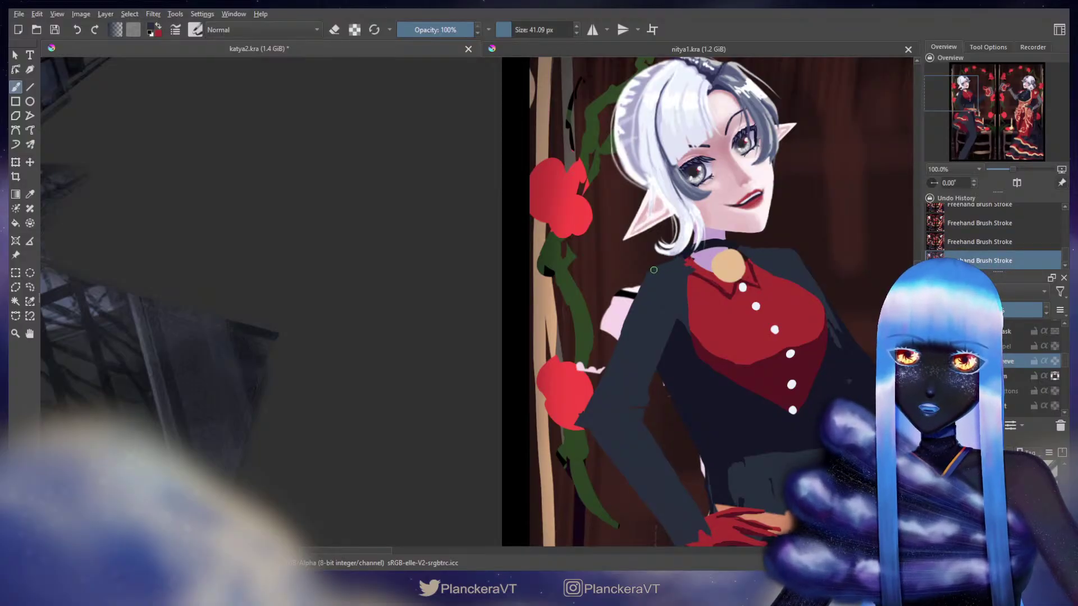
key(e)
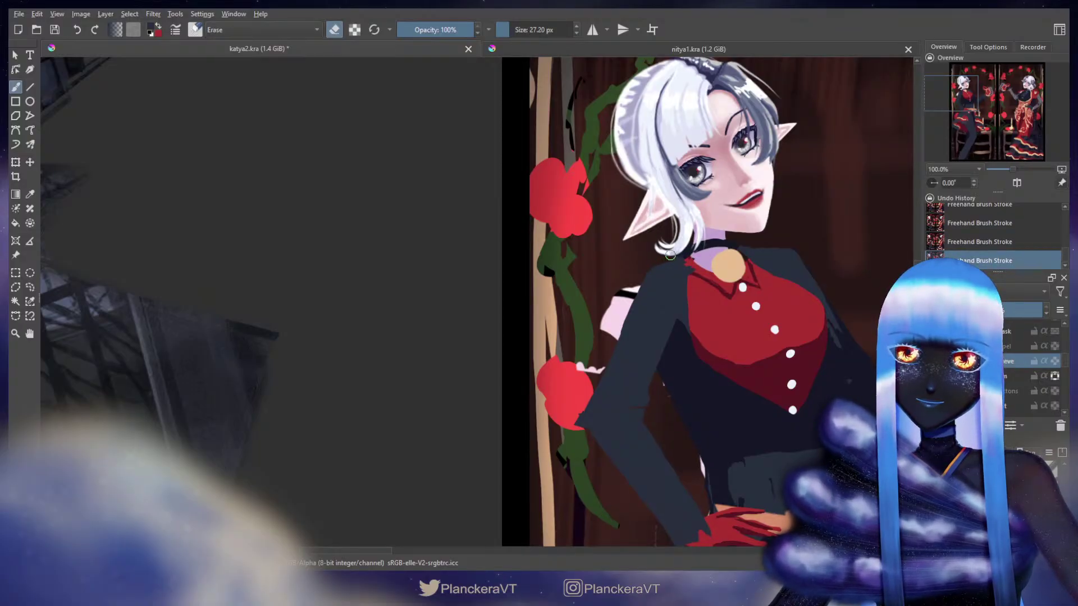
key(e)
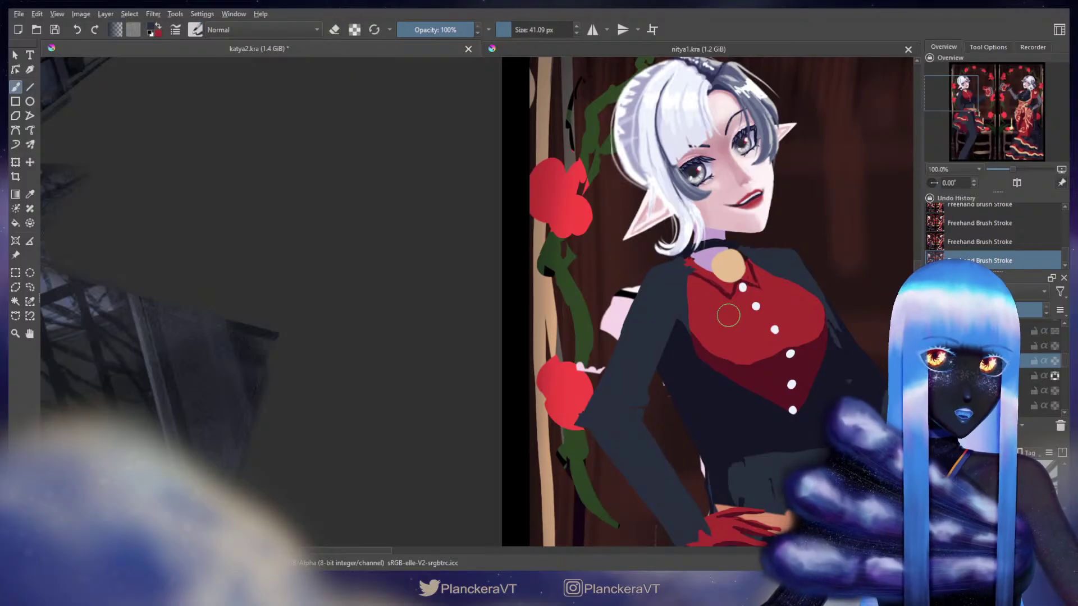
Switch to the suit's layer and compare the outfit with and without the last two strokes, keeping them.
key(e)
mouse_move(1066, 365)
mouse_down()
mouse_move(1066, 391)
mouse_move(1067, 371)
mouse_up()
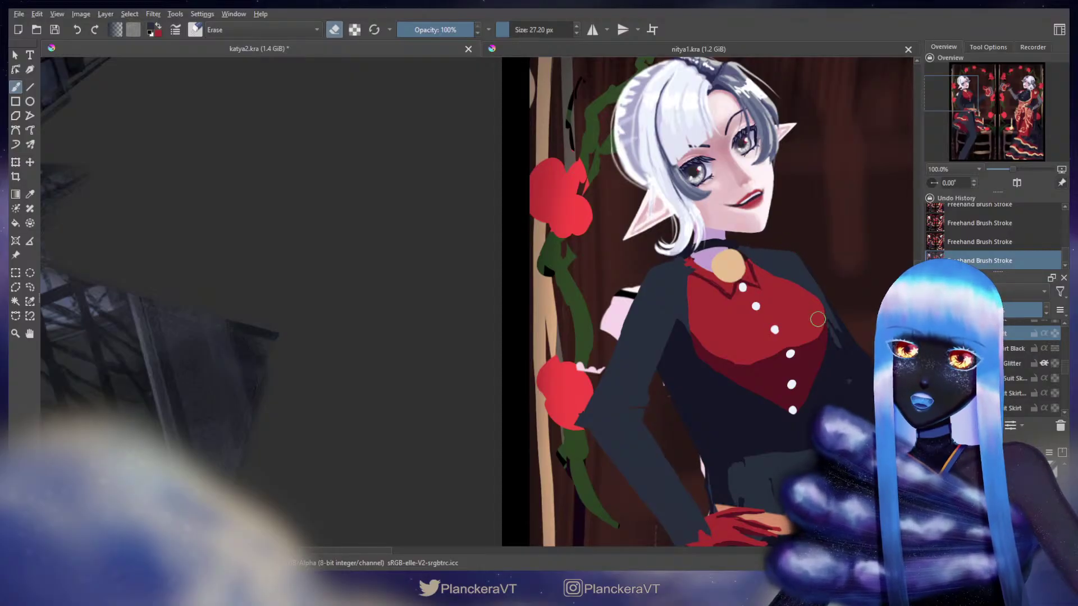
key(e)
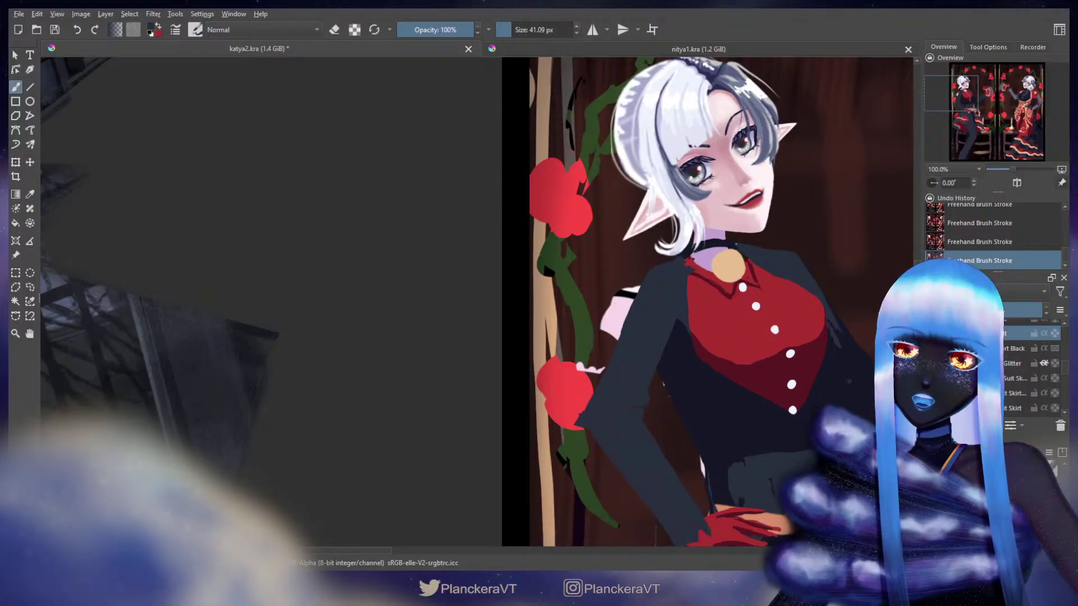
key(ctrl+z)
key(ctrl+z)
key(ctrl+shift+z)
key(ctrl+shift+z)
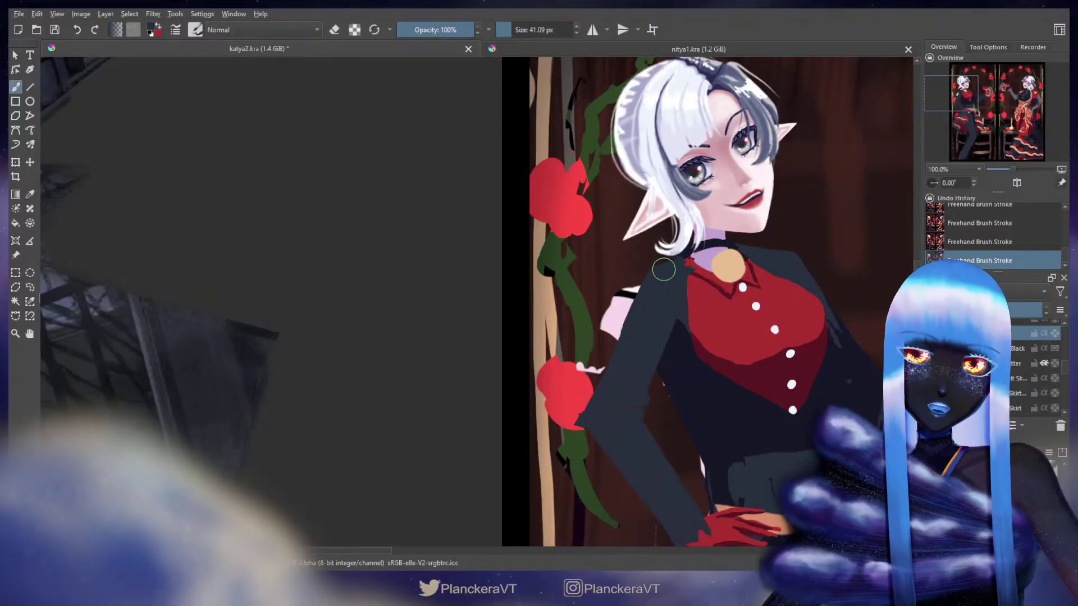
On the suit's layer, trim the jacket's side between the bent arm's underarm and the waist with a 27.82 px eraser.
drag(861, 284, 750, 266)
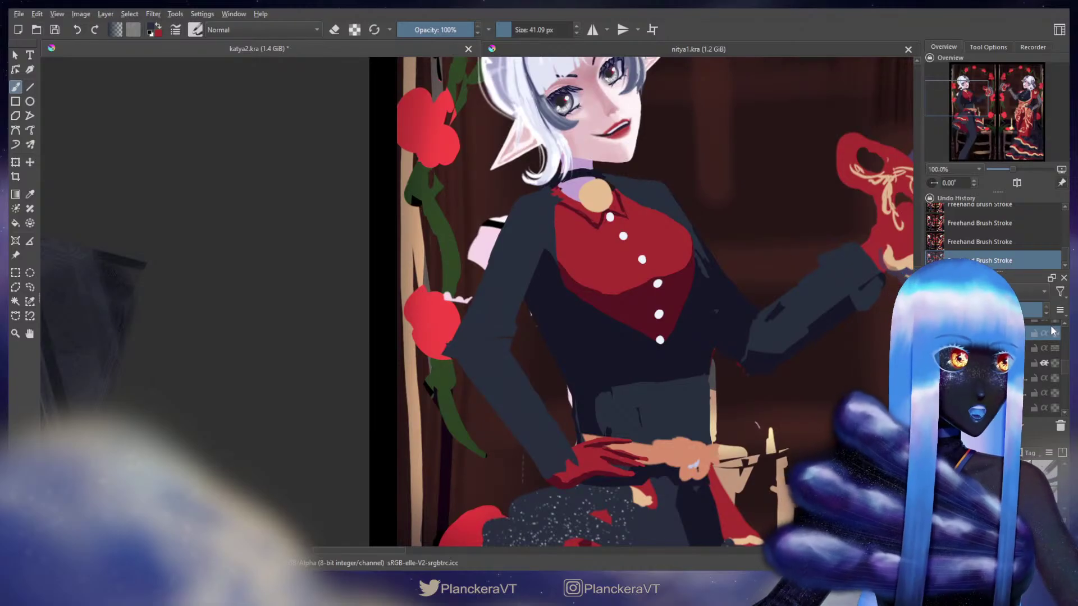
scroll(1066, 373, down, 2)
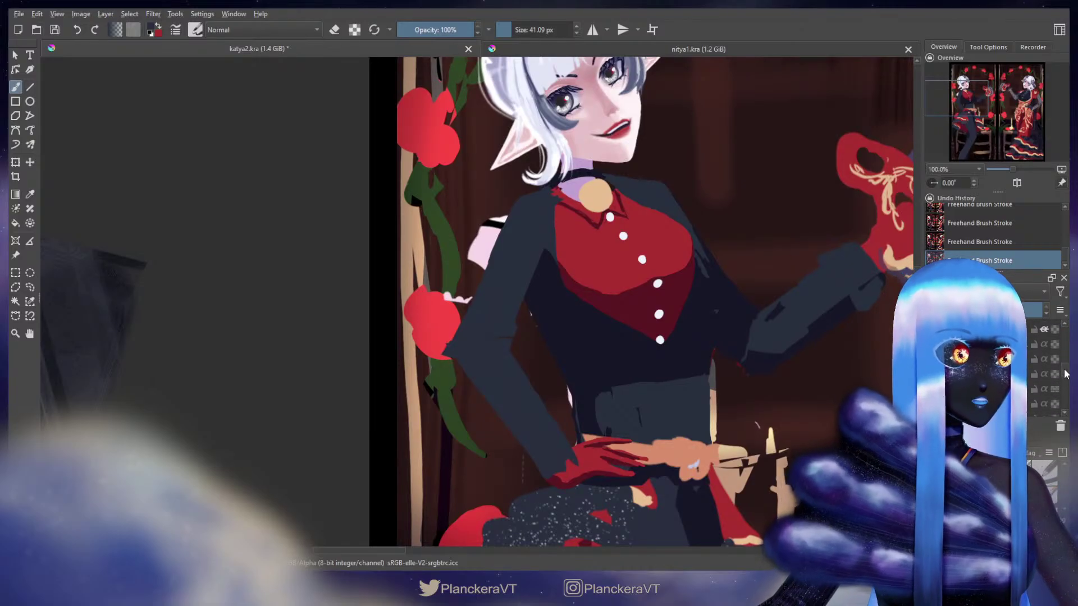
scroll(1065, 374, up, 2)
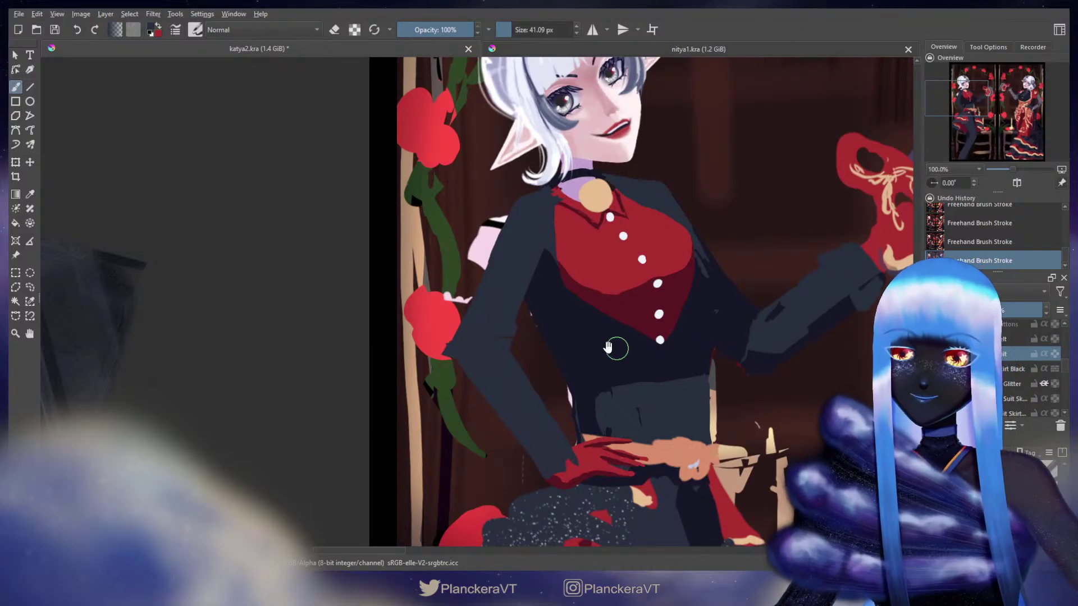
drag(610, 347, 647, 323)
key(e)
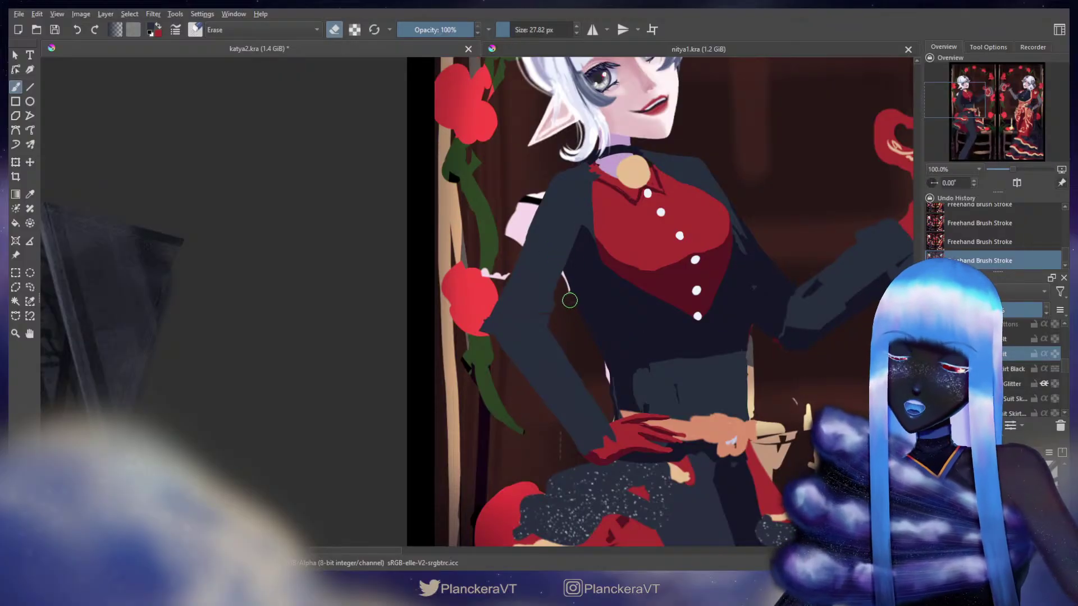
mouse_move(568, 300)
mouse_down()
mouse_move(510, 310)
mouse_move(521, 306)
mouse_up()
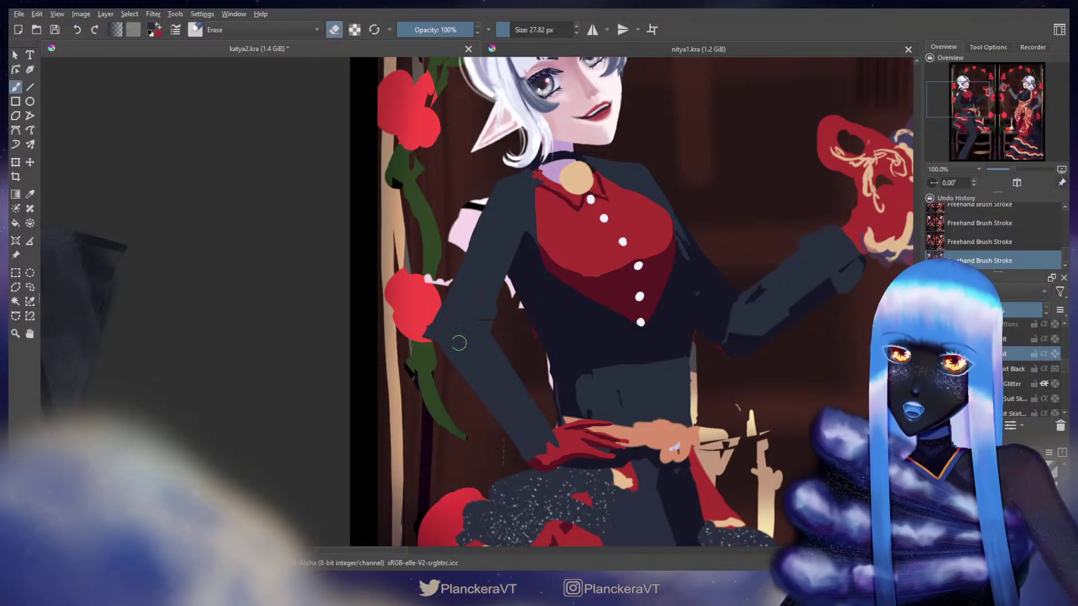
key(e)
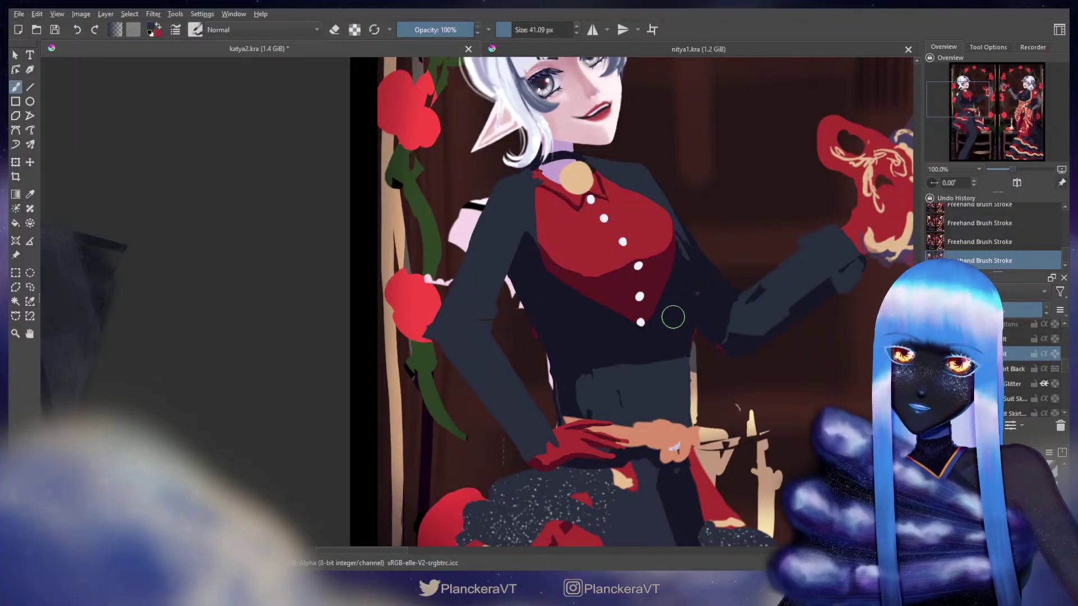
Turn on the visibility of the beige lapel's layer and select that layer.
drag(1066, 370, 1066, 364)
click(932, 381)
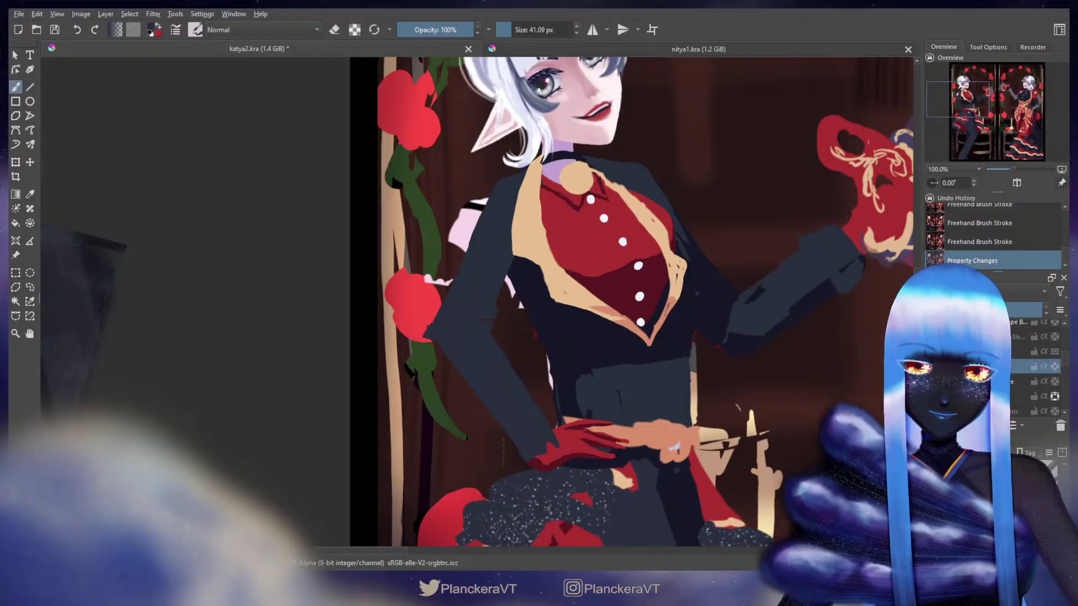
drag(590, 324, 565, 396)
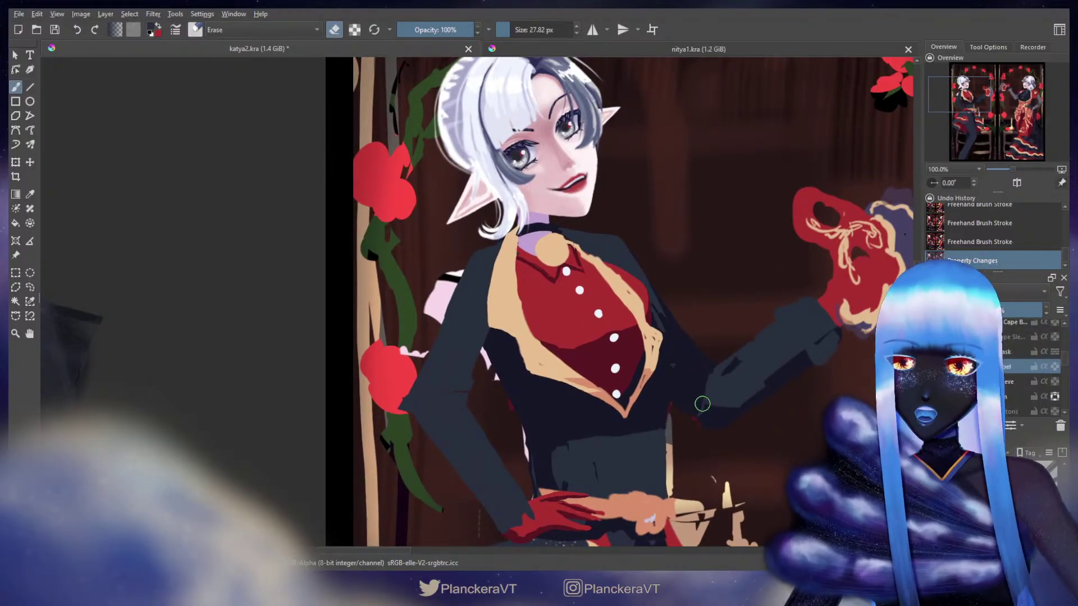
Erase the lapel's part over the chest with a 60.79 px eraser and repaint its lower edge in sampled beige at 38.93 px.
shift+drag(615, 297, 630, 298)
mouse_move(628, 270)
mouse_down()
mouse_move(595, 262)
mouse_move(630, 316)
mouse_move(636, 304)
mouse_move(626, 345)
mouse_up()
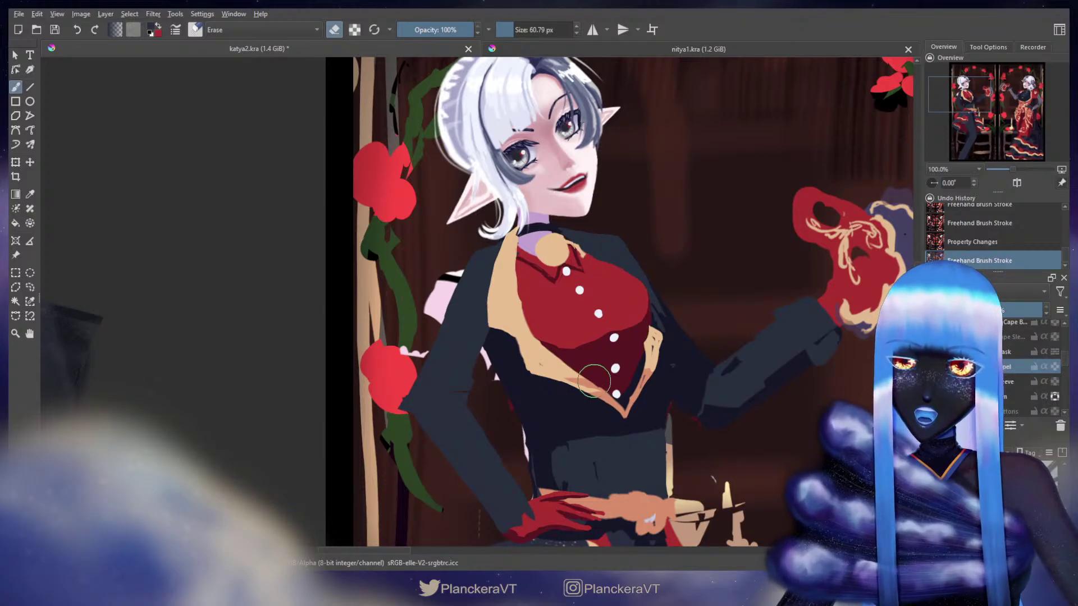
key(e)
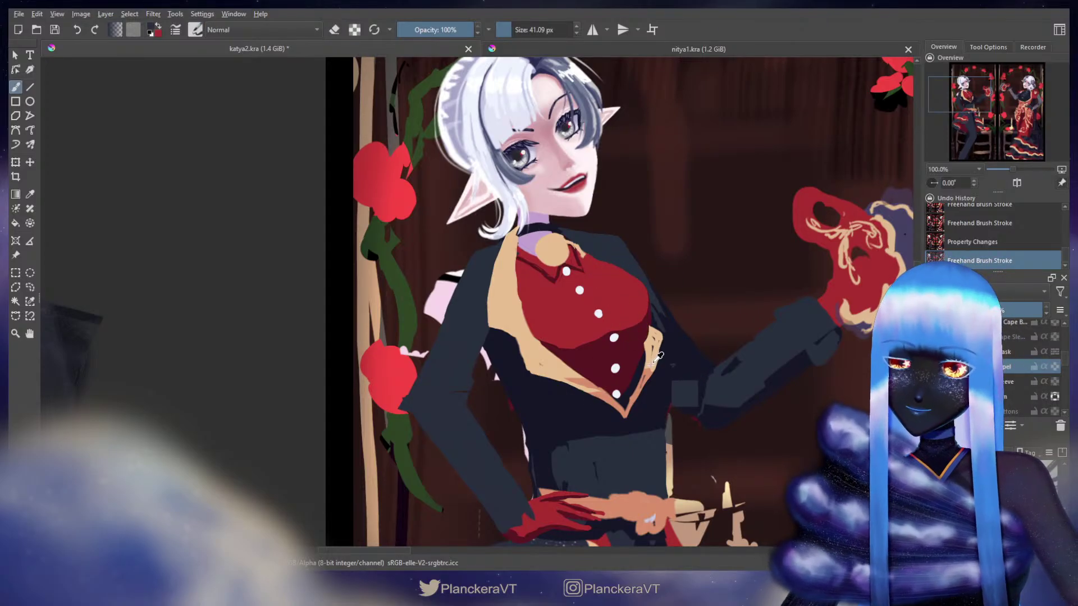
mouse_move(652, 360)
mouse_down()
mouse_move(626, 396)
mouse_move(644, 359)
mouse_move(624, 400)
mouse_move(646, 388)
mouse_up()
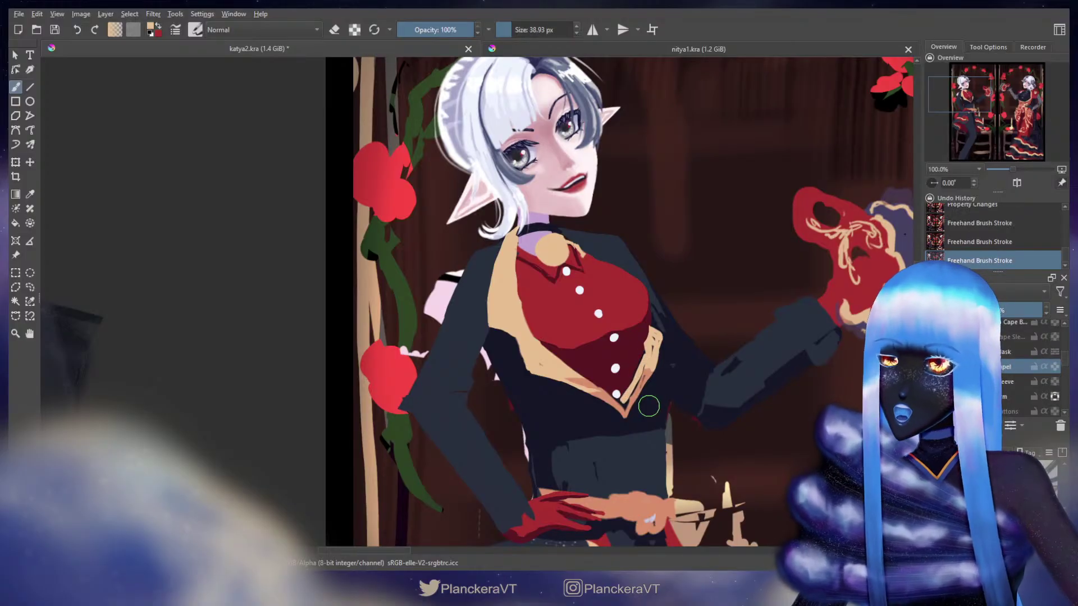
Lower the lapel layer's opacity and trim the lapel's inner edge along the red top with a 24.11 px eraser.
click(979, 310)
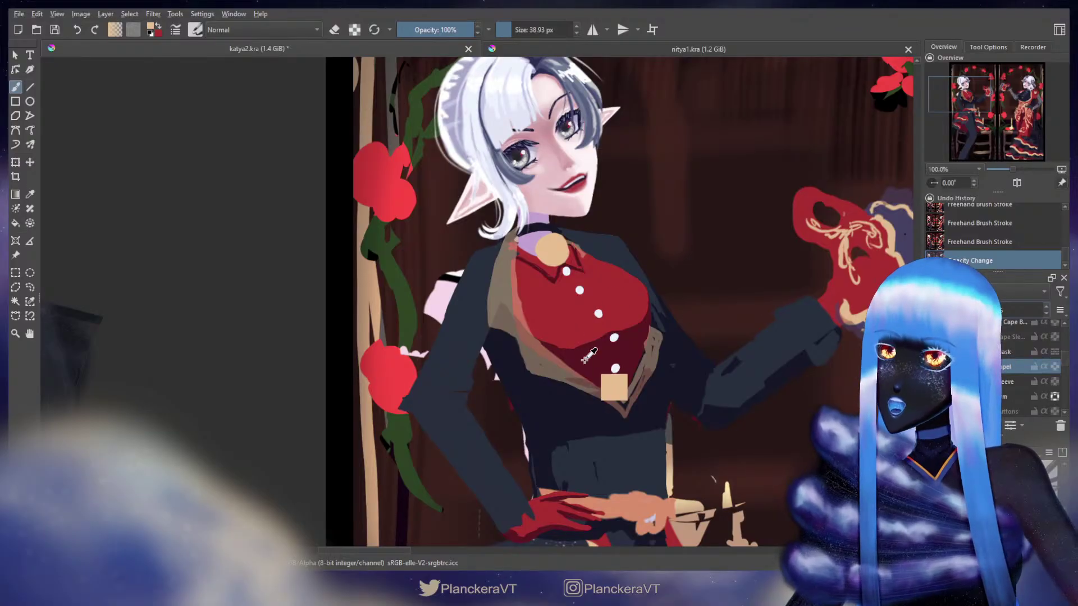
key(e)
key(bracketright)
key(bracketright)
mouse_move(533, 260)
mouse_down()
mouse_move(519, 264)
mouse_move(522, 326)
mouse_up()
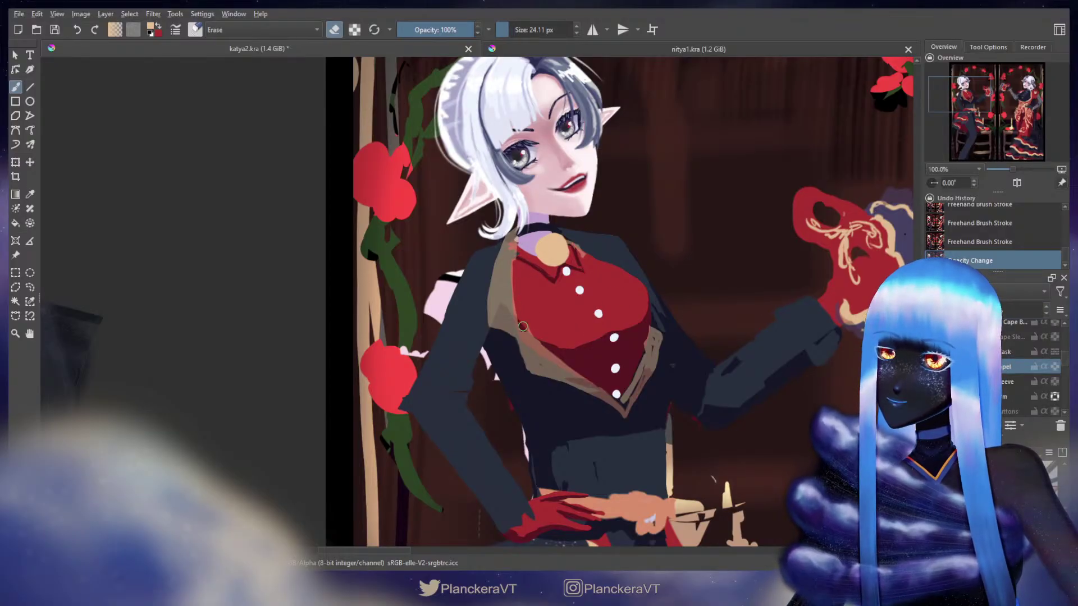
mouse_move(518, 282)
mouse_down()
mouse_move(522, 321)
mouse_move(542, 348)
mouse_move(595, 378)
mouse_up()
drag(632, 346, 615, 350)
mouse_move(531, 306)
mouse_down()
mouse_move(524, 330)
mouse_move(517, 256)
mouse_move(522, 308)
mouse_up()
Reshape the lapel's narrow strip on the raised arm's side, alternating a 35.04 px brush and a 24.11 px eraser.
key(e)
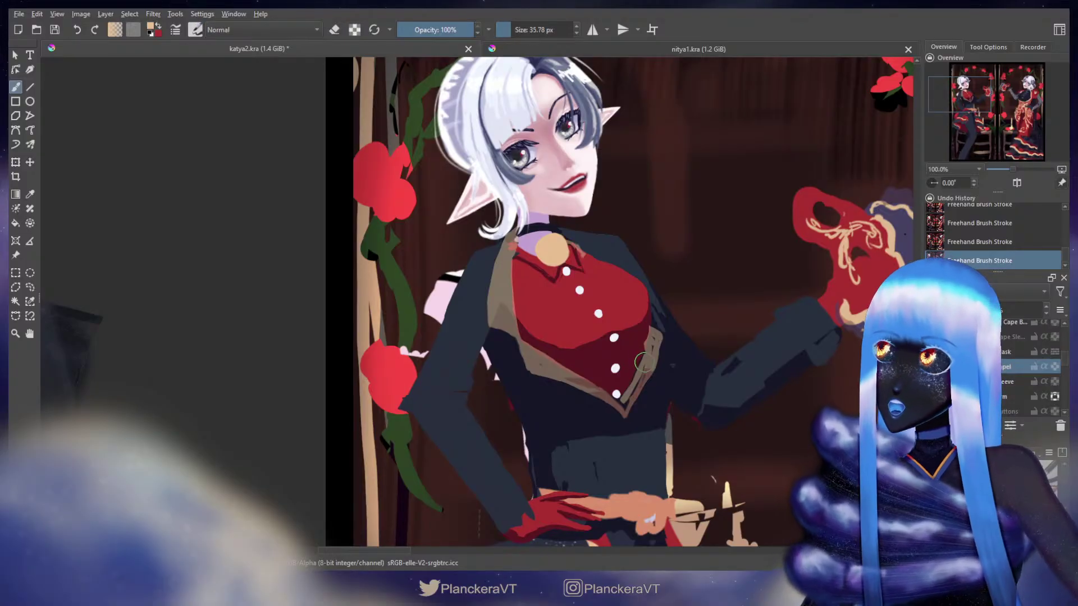
key(bracketleft)
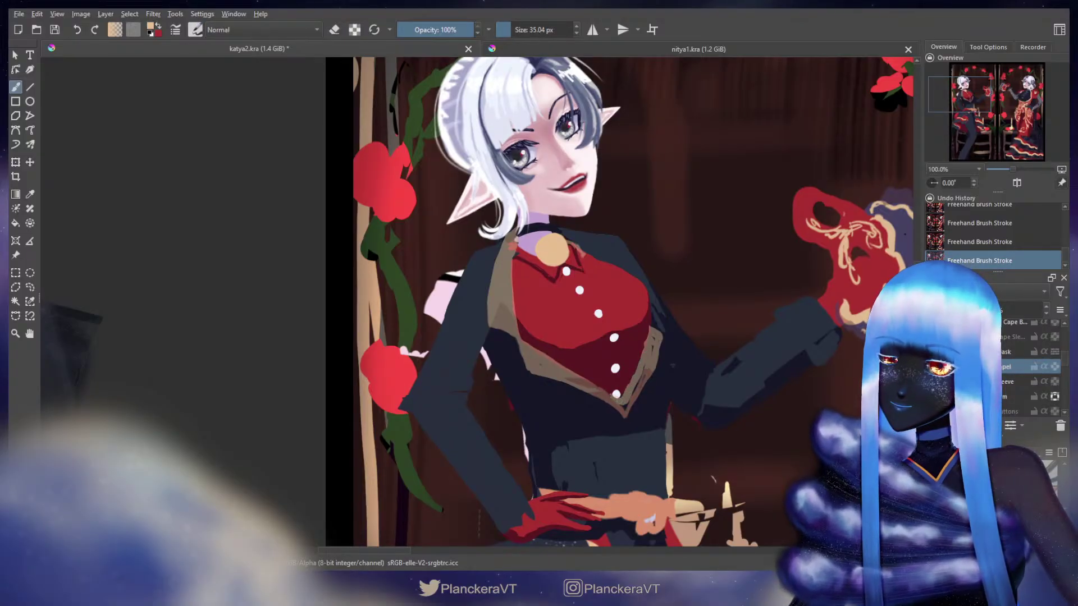
key(e)
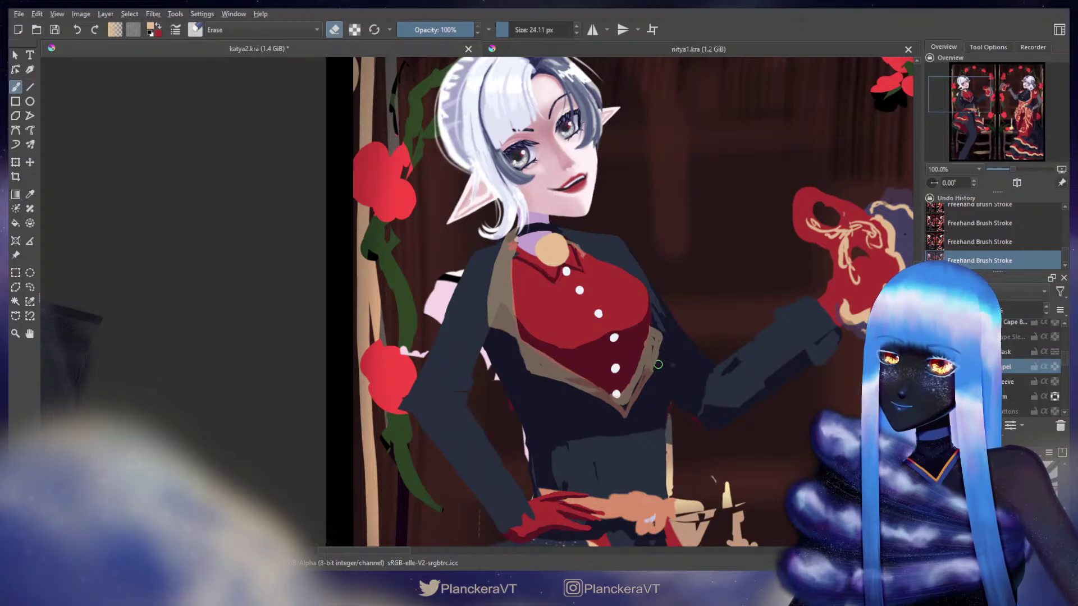
mouse_move(658, 365)
mouse_down()
mouse_move(621, 416)
mouse_move(668, 334)
mouse_move(663, 322)
mouse_up()
drag(646, 377, 661, 321)
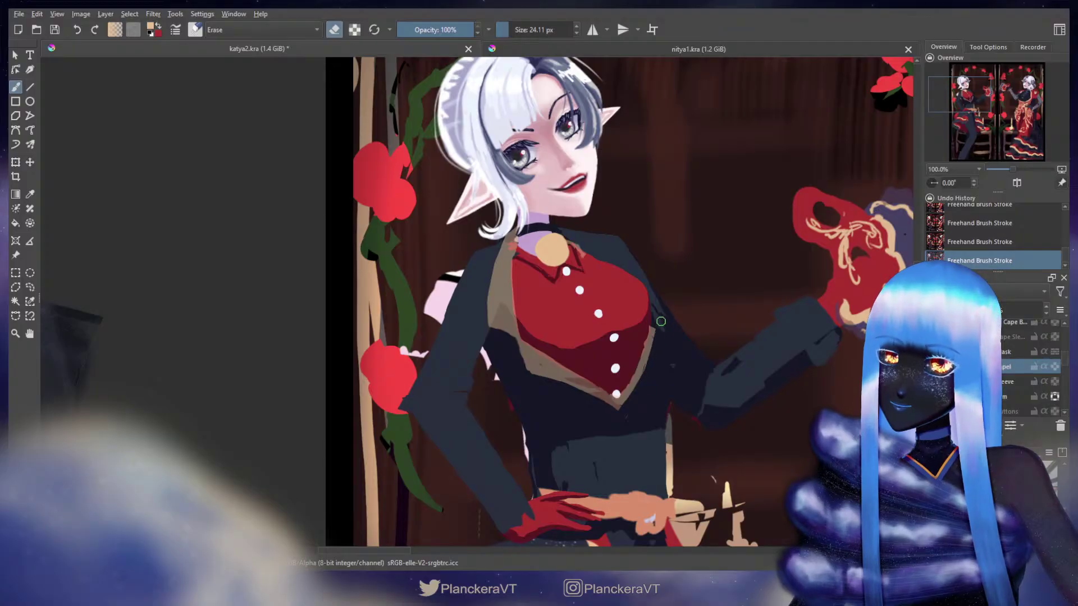
key(e)
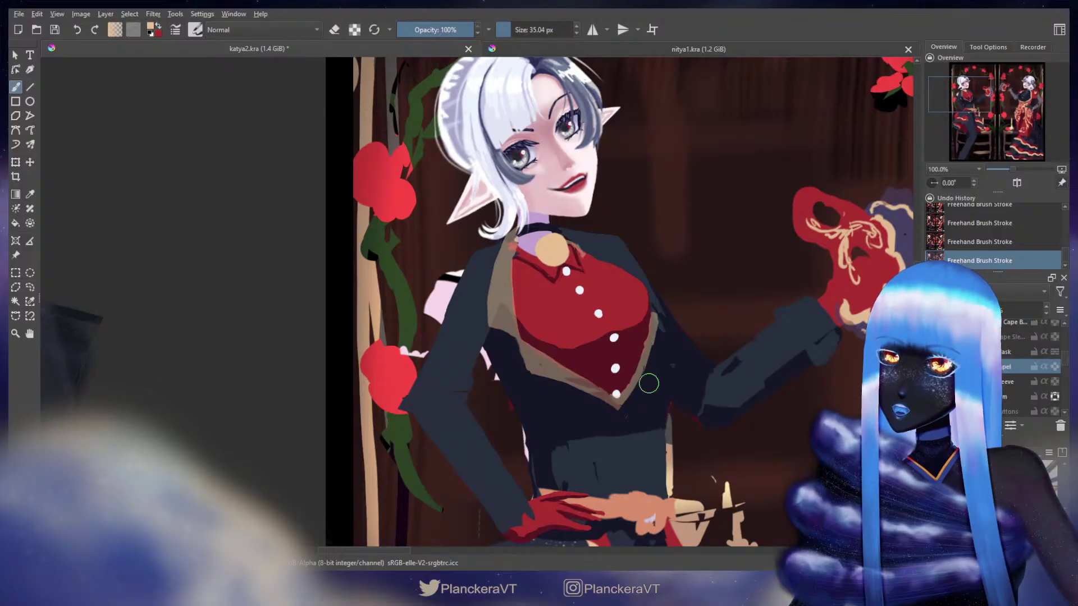
key(e)
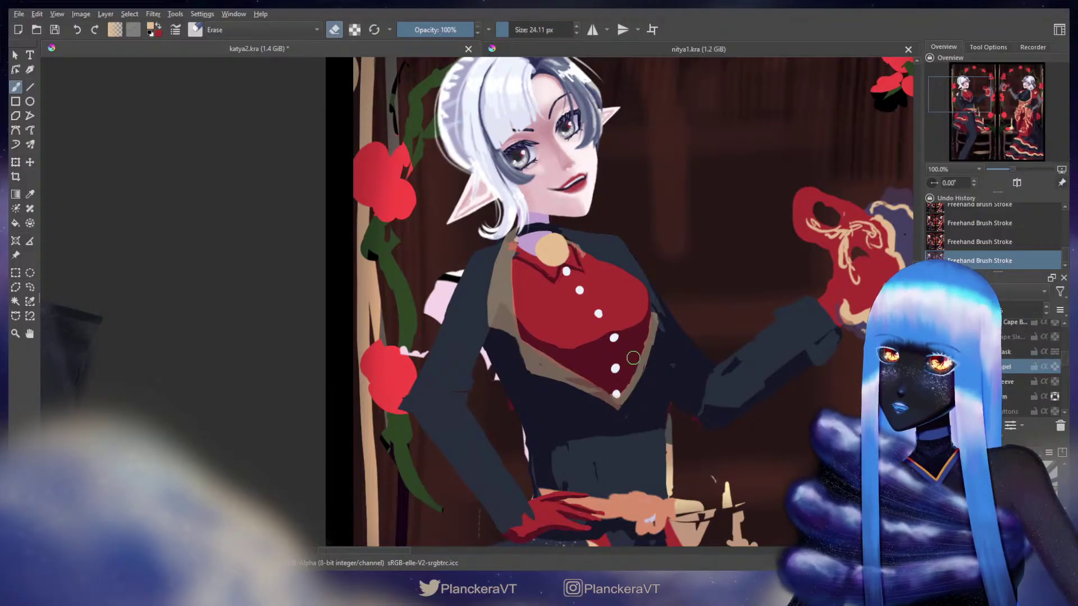
Paint the upper lapel piece between the brooch and the raised arm's shoulder with a 35.04 px brush, tidying it with a 24.11 px eraser.
key(e)
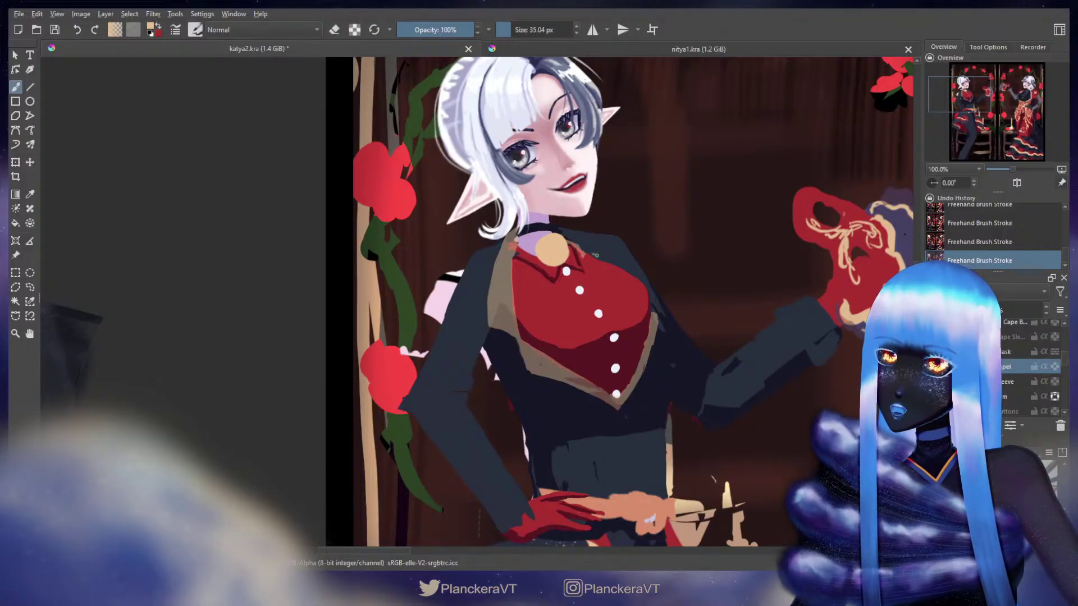
drag(587, 251, 594, 253)
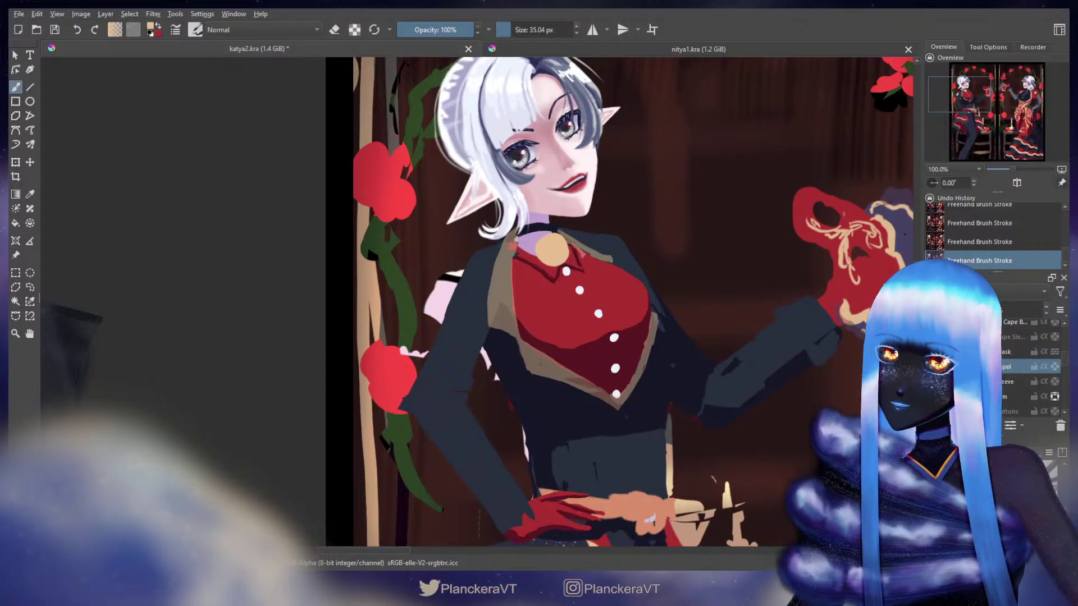
key(e)
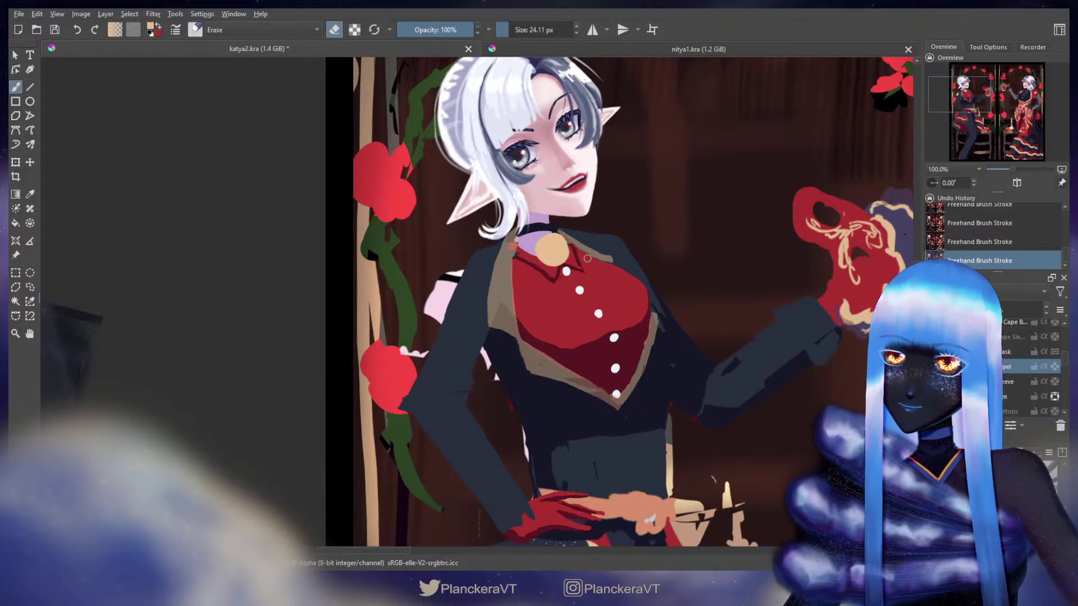
key(e)
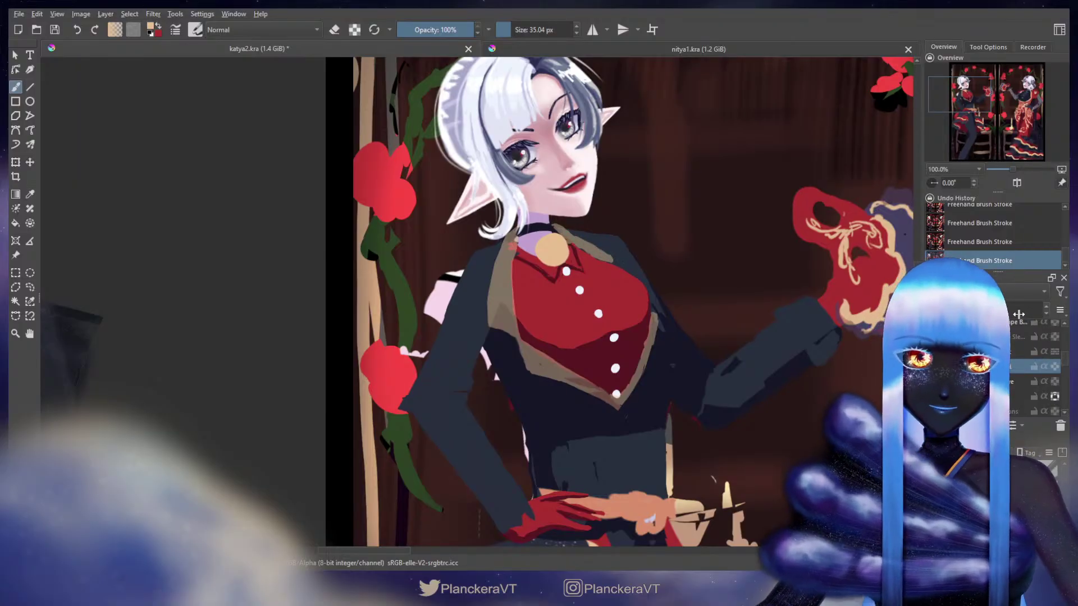
Restore the lapel layer to full opacity and touch up the upper lapel piece beside the brooch.
drag(1018, 314, 1043, 314)
drag(586, 244, 597, 252)
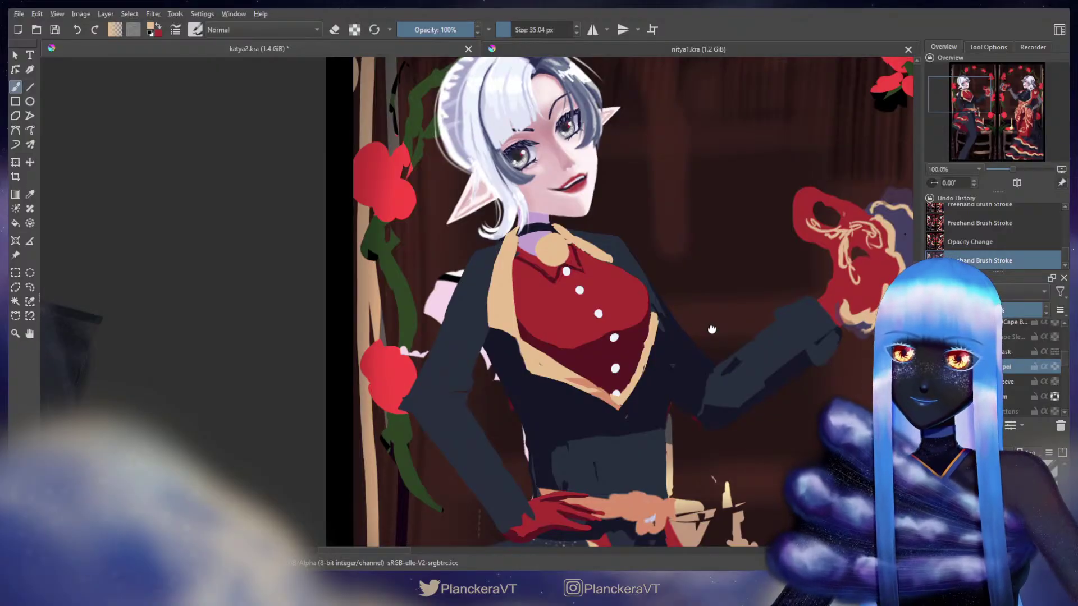
mouse_move(712, 329)
mouse_down()
mouse_move(730, 284)
mouse_move(711, 329)
mouse_up()
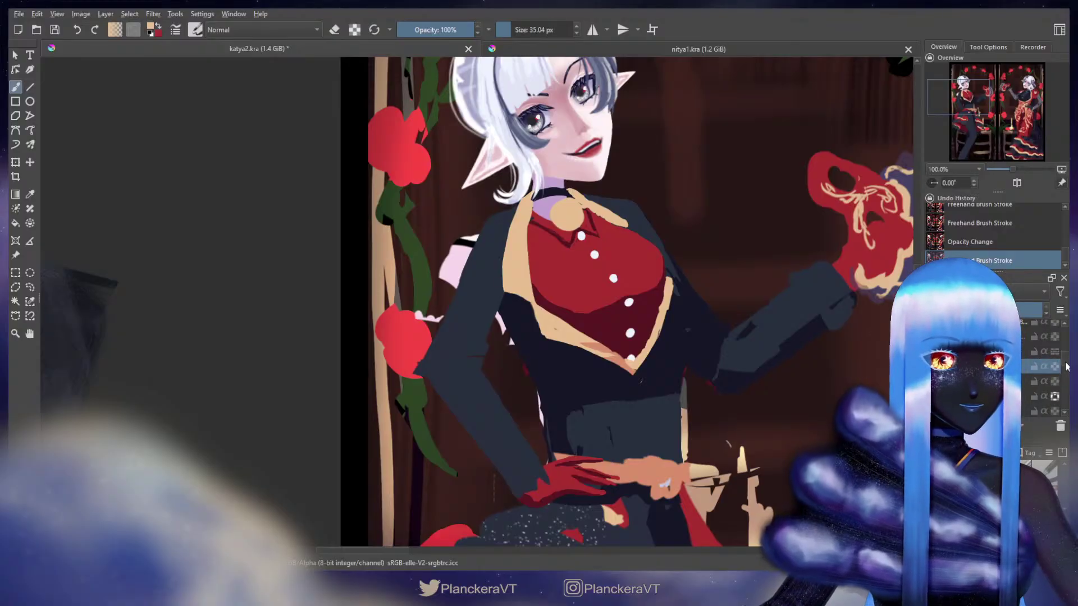
Switch to the Suit layer and trim the jacket's waist edge below the raised arm with a 24.11 px eraser.
drag(1067, 366, 1068, 378)
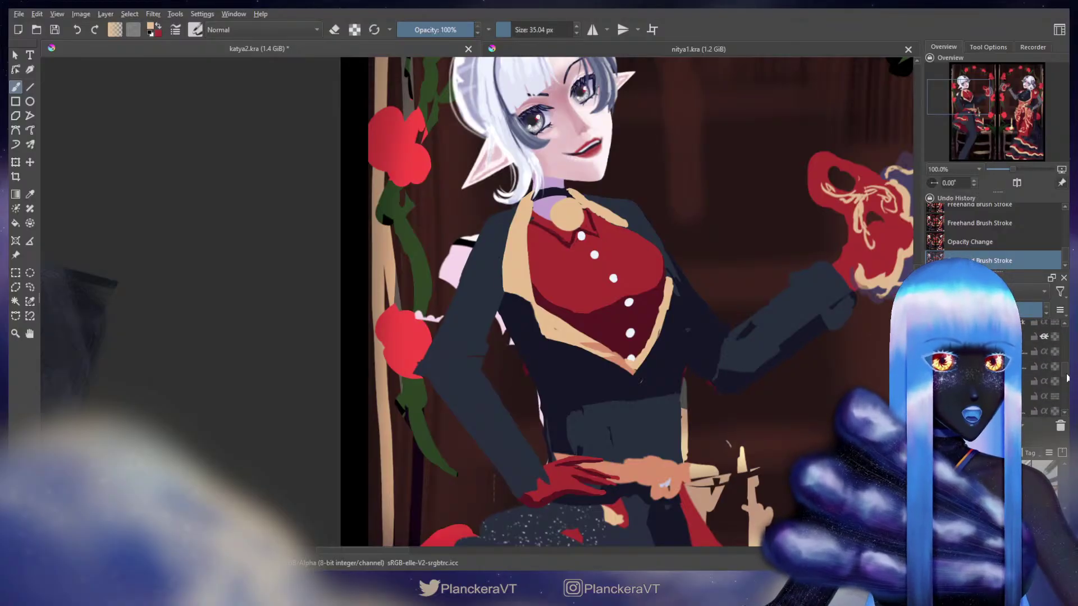
scroll(1067, 377, up, 3)
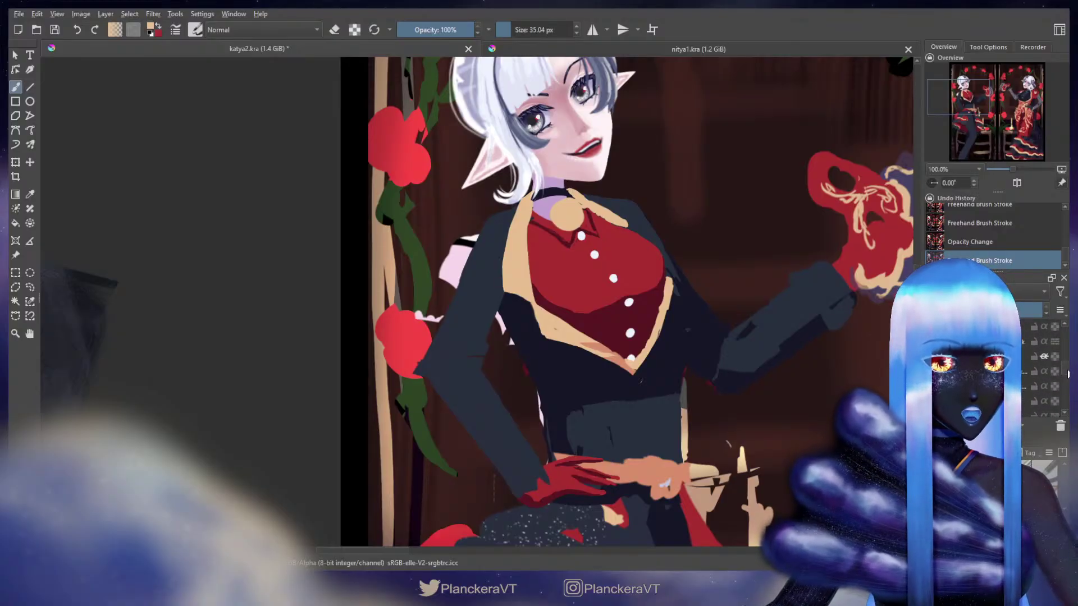
key(e)
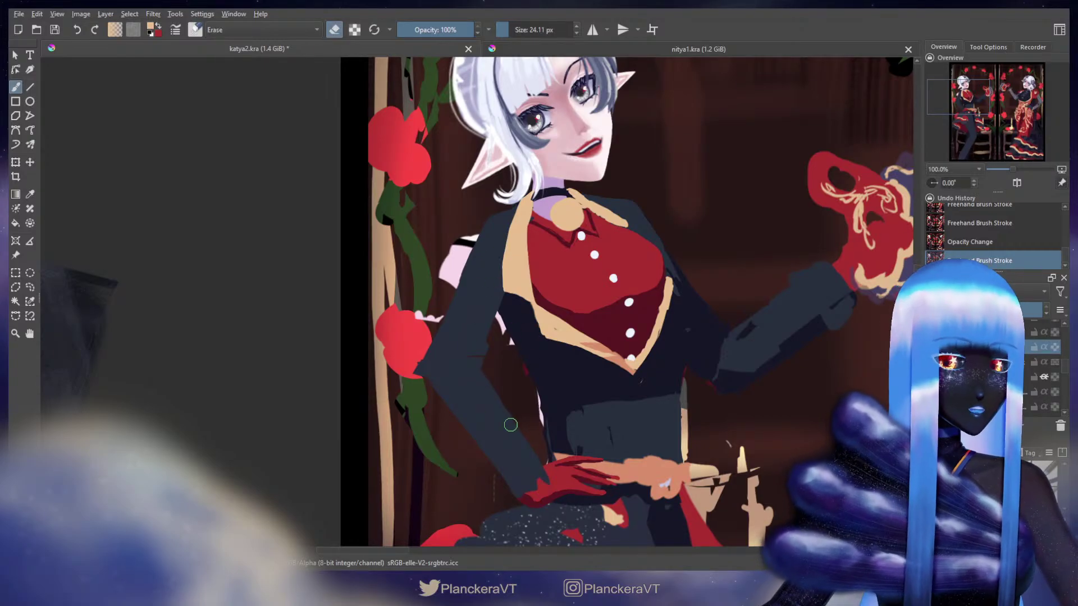
scroll(511, 426, down, 5)
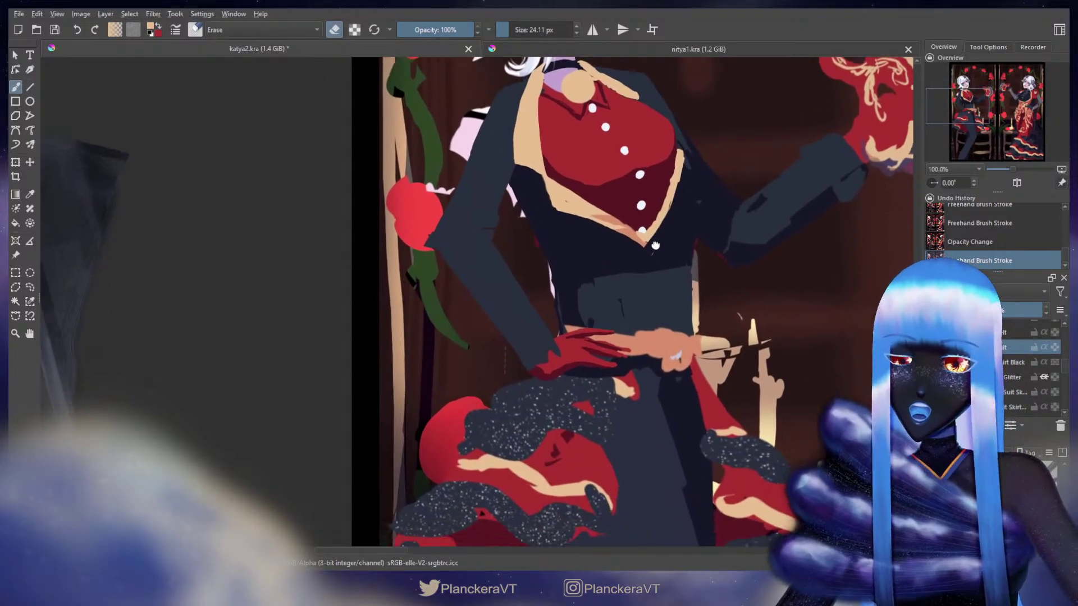
scroll(640, 283, up, 2)
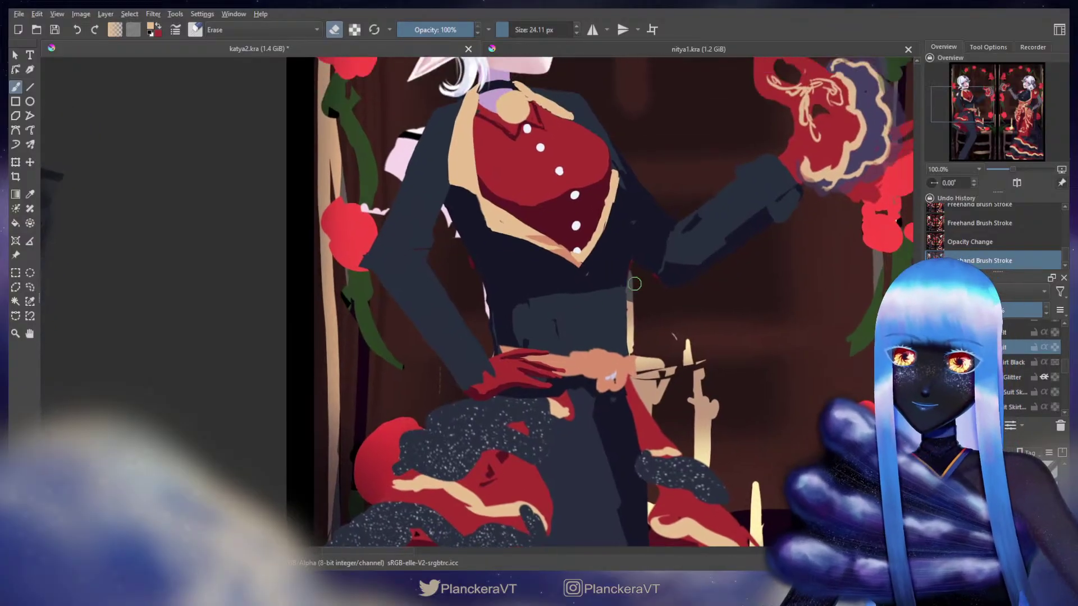
scroll(631, 280, up, 3)
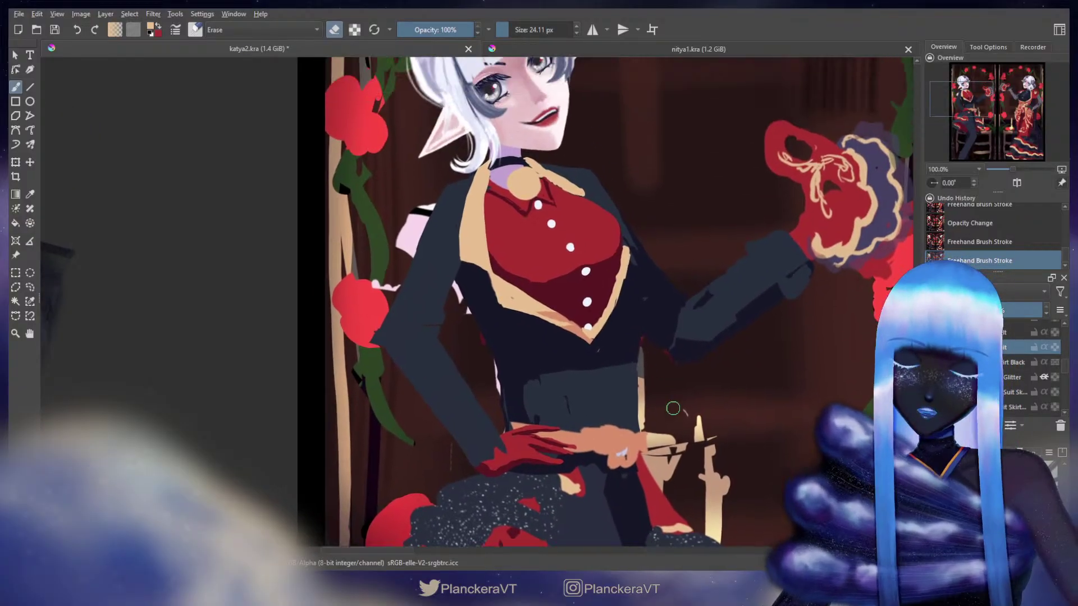
Try shading the jacket near the raised arm's underarm with a 35.04 px brush in Multiply mode, using sampled colors.
key(e)
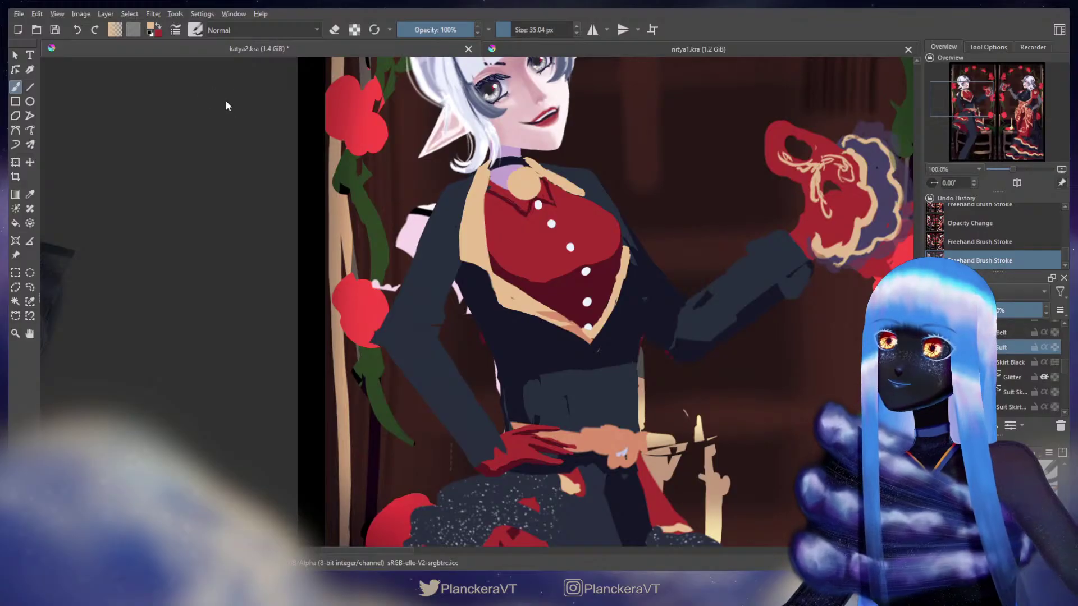
key(alt+shift+m)
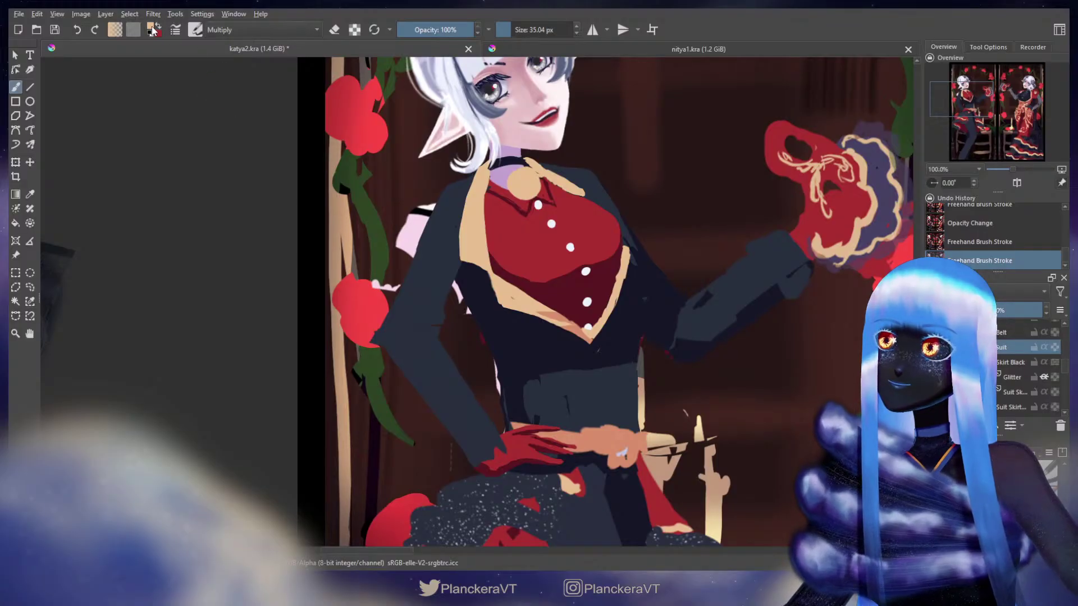
ctrl+click(497, 276)
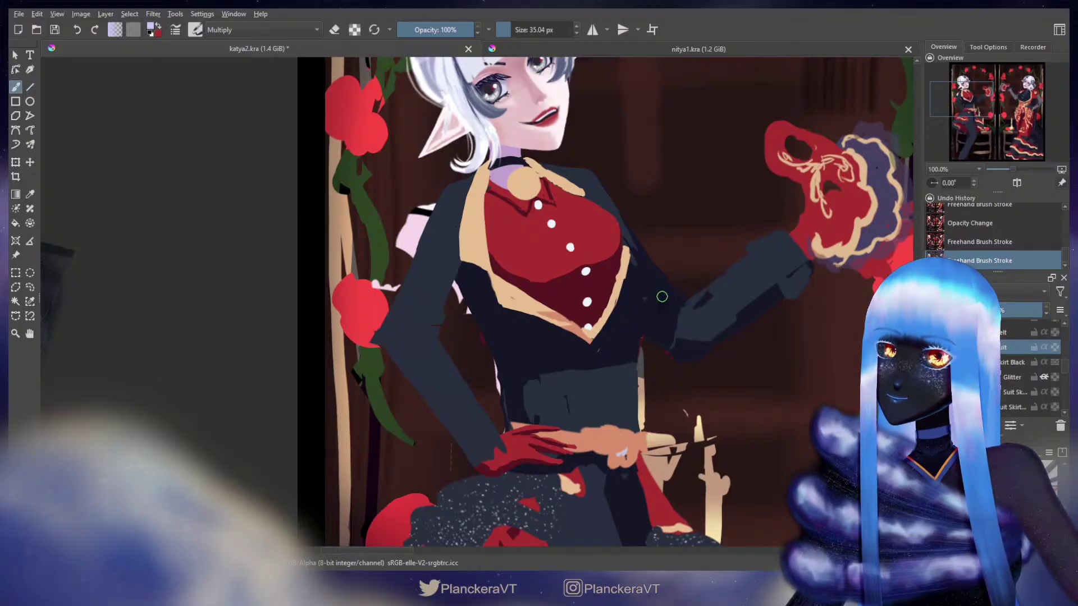
key(ctrl+z)
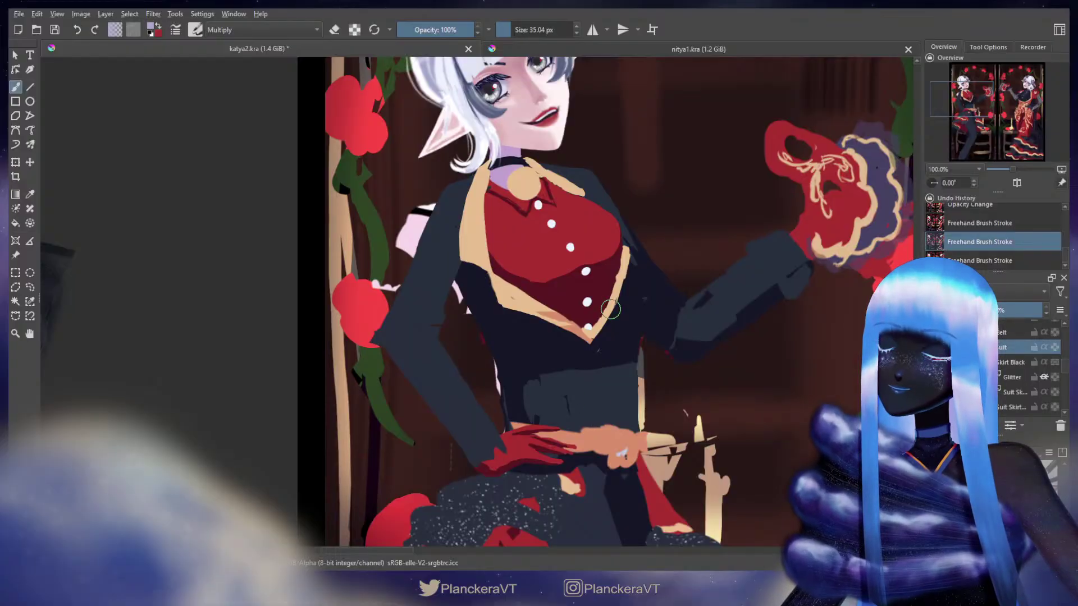
drag(610, 309, 637, 323)
click(655, 304)
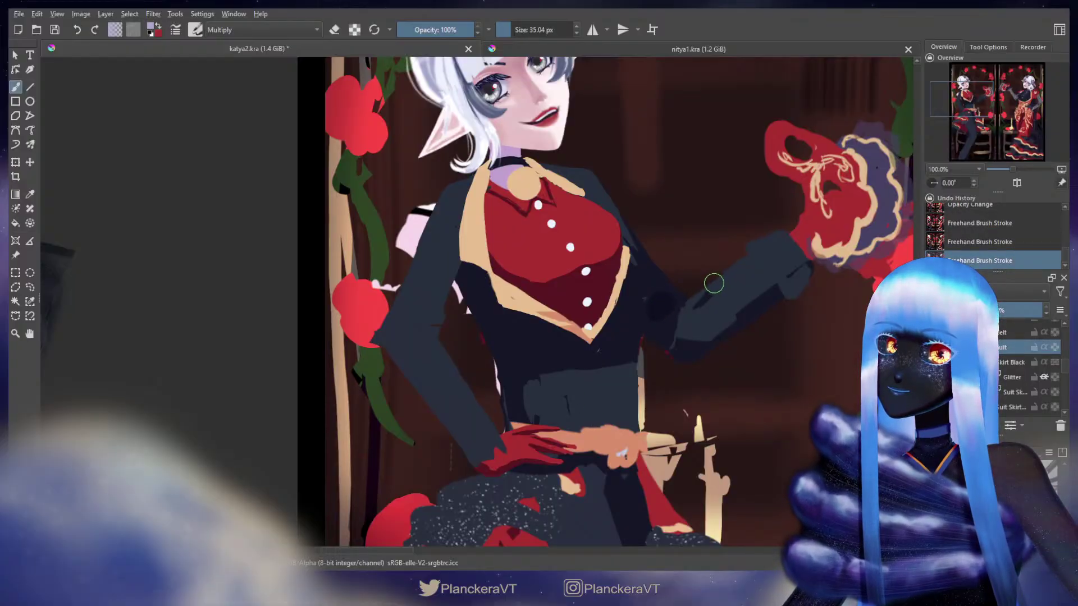
key(ctrl+z)
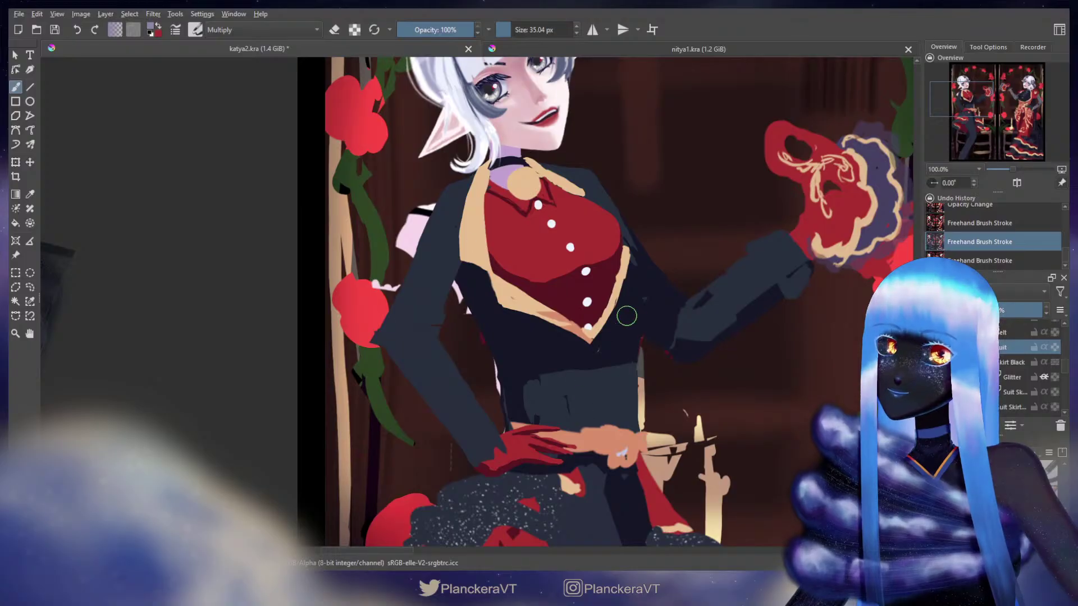
click(653, 311)
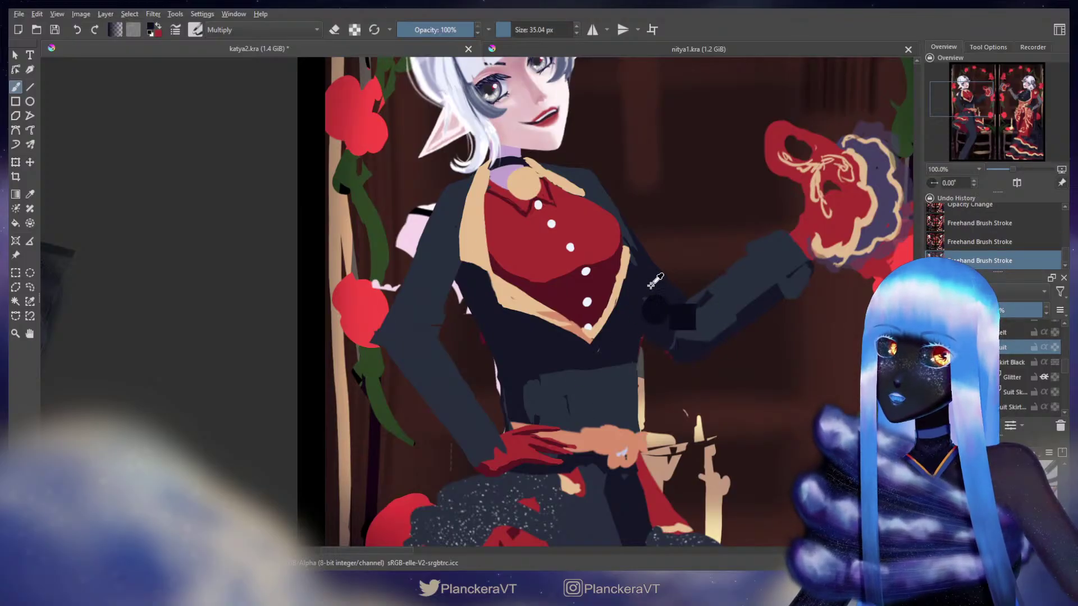
key(ctrl+z)
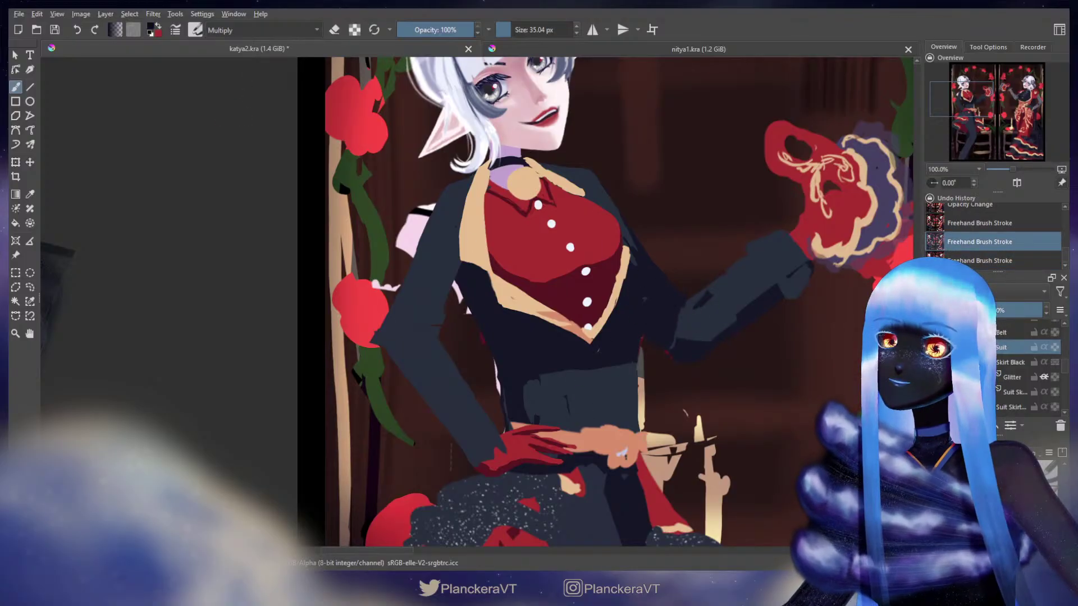
Set the brush back to Normal blending and turn on alpha lock for the Suit layer.
key(alt+shift+n)
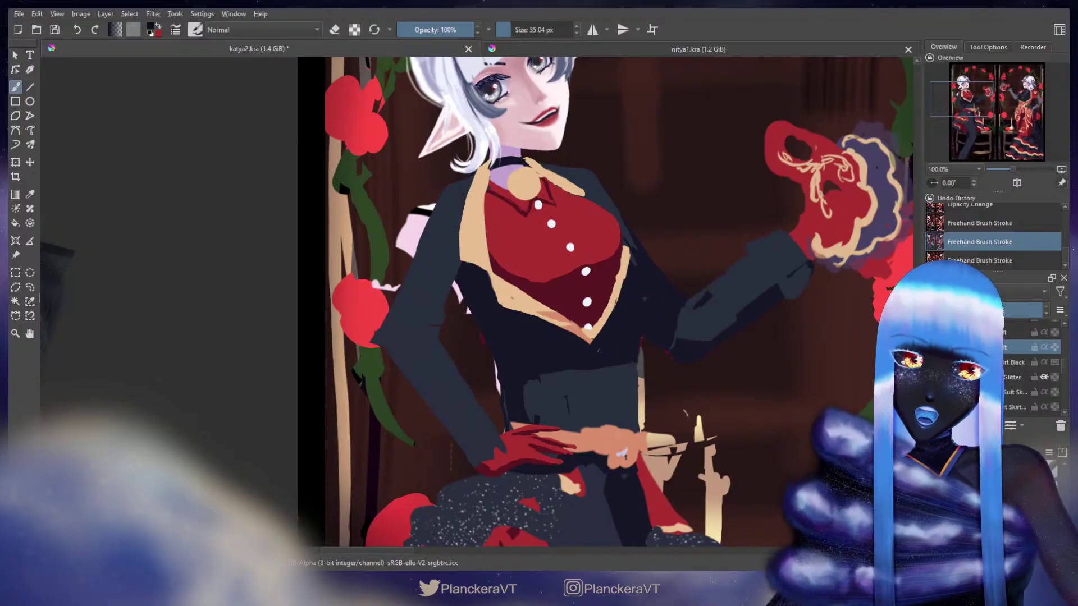
key(ctrl+shift+a)
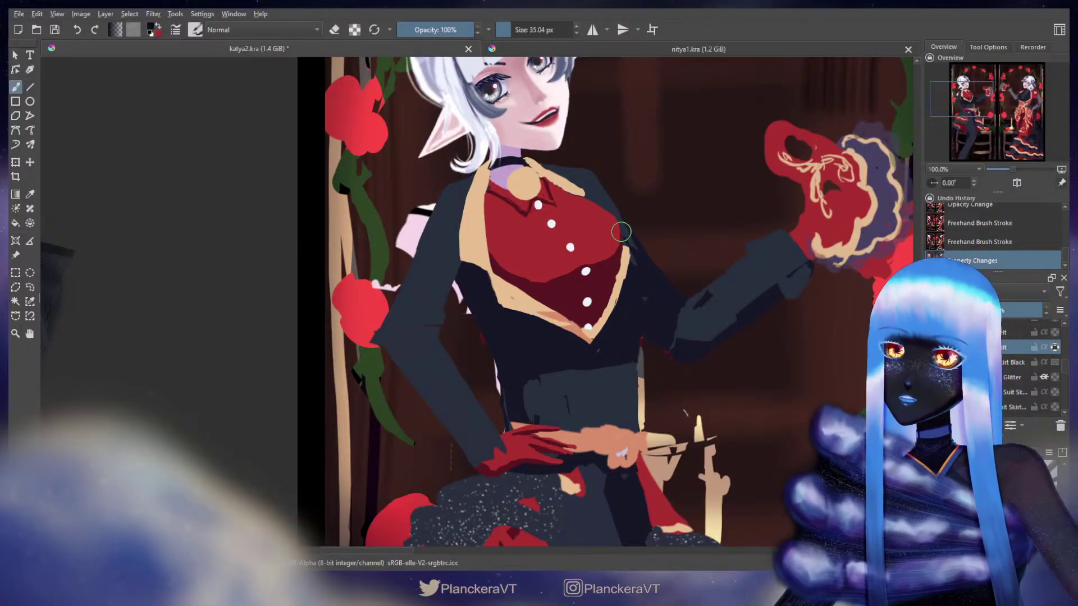
Paint dark suit color down the jacket's side below the raised arm's underarm with the 35.04 px brush.
drag(621, 232, 633, 262)
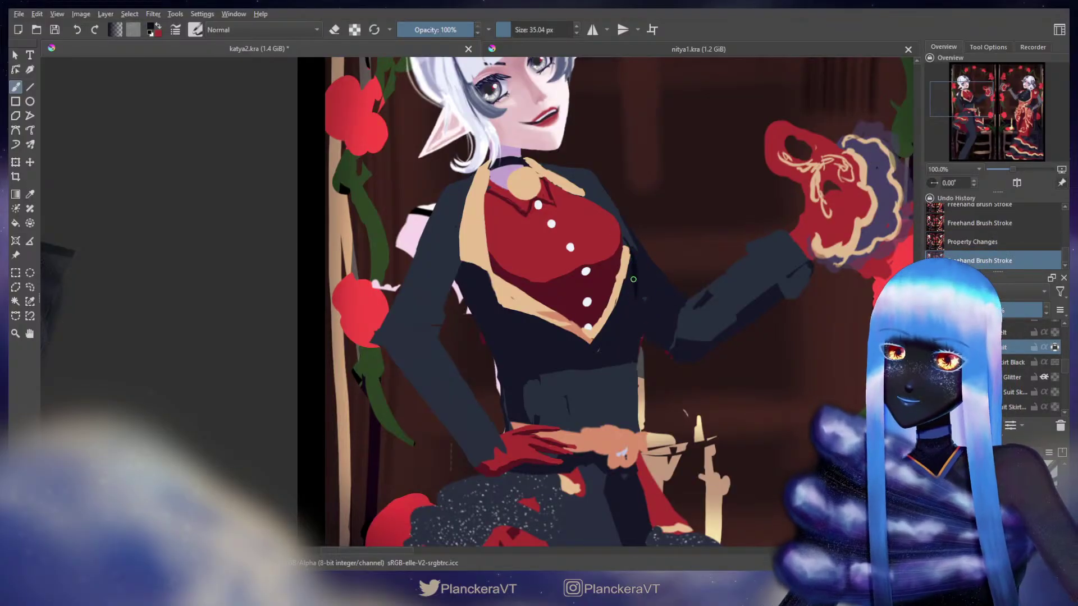
drag(631, 281, 640, 341)
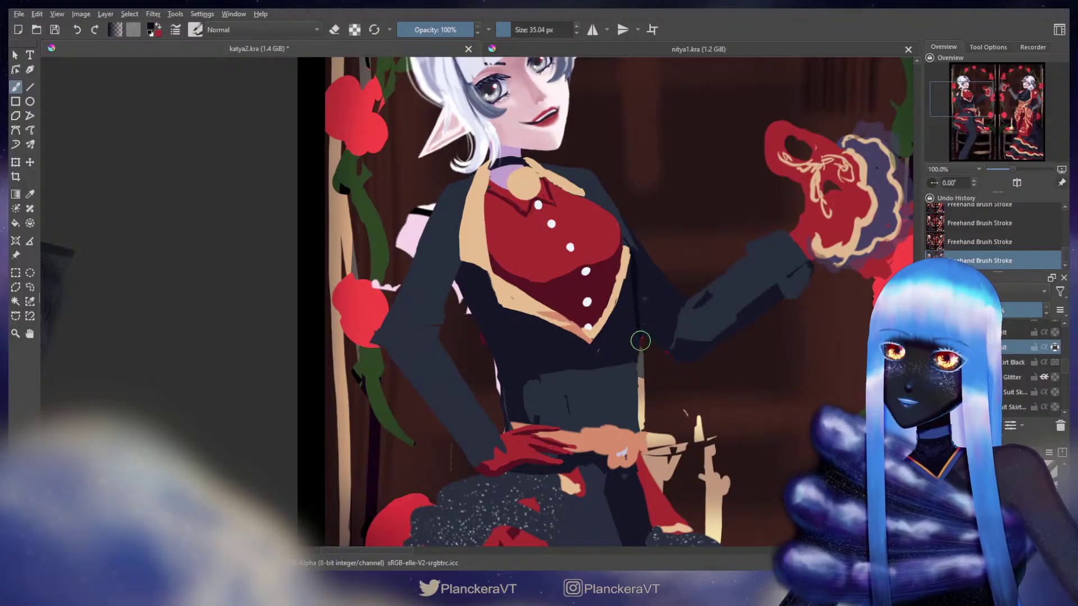
drag(634, 292, 587, 385)
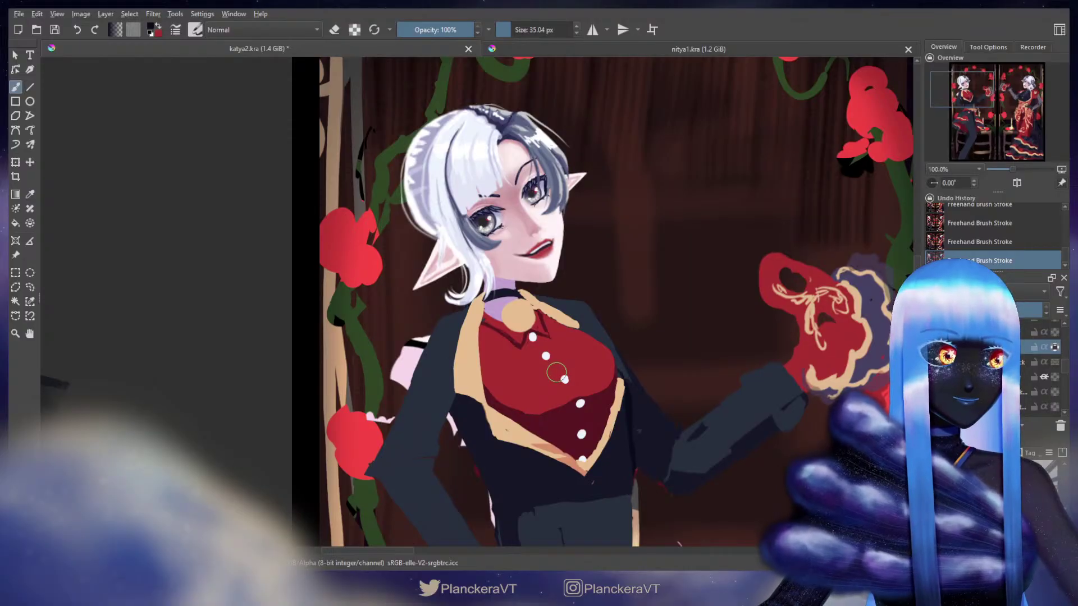
Switch to the Top group and outline the chest, lower lapel and buttons with a freehand selection that excludes the raised arm's side.
click(989, 406)
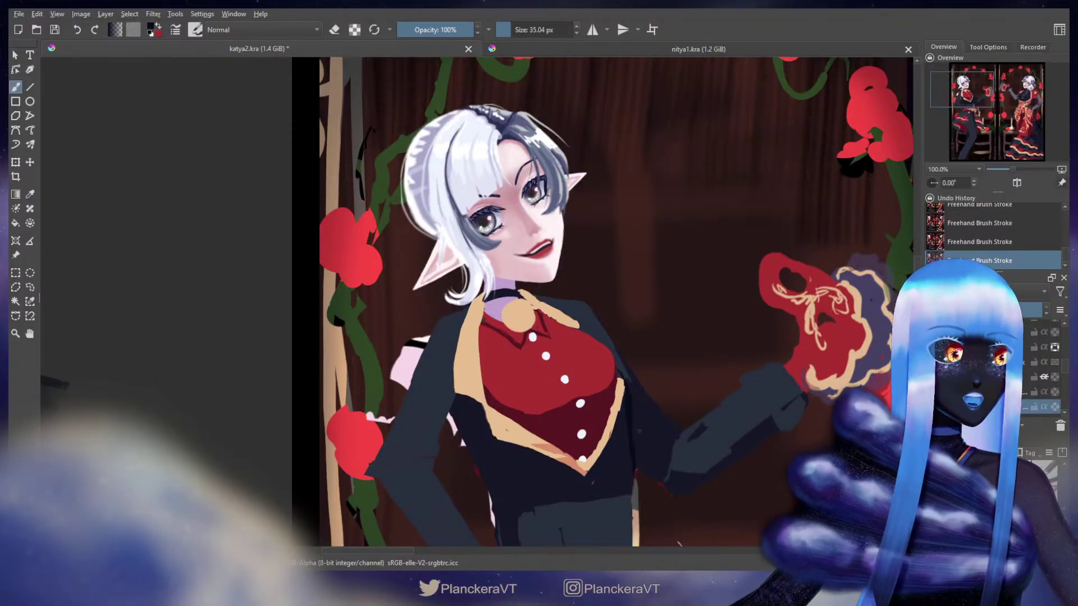
mouse_move(1066, 369)
mouse_down()
mouse_move(1058, 360)
mouse_move(1040, 369)
mouse_move(1065, 374)
mouse_move(1062, 384)
mouse_up()
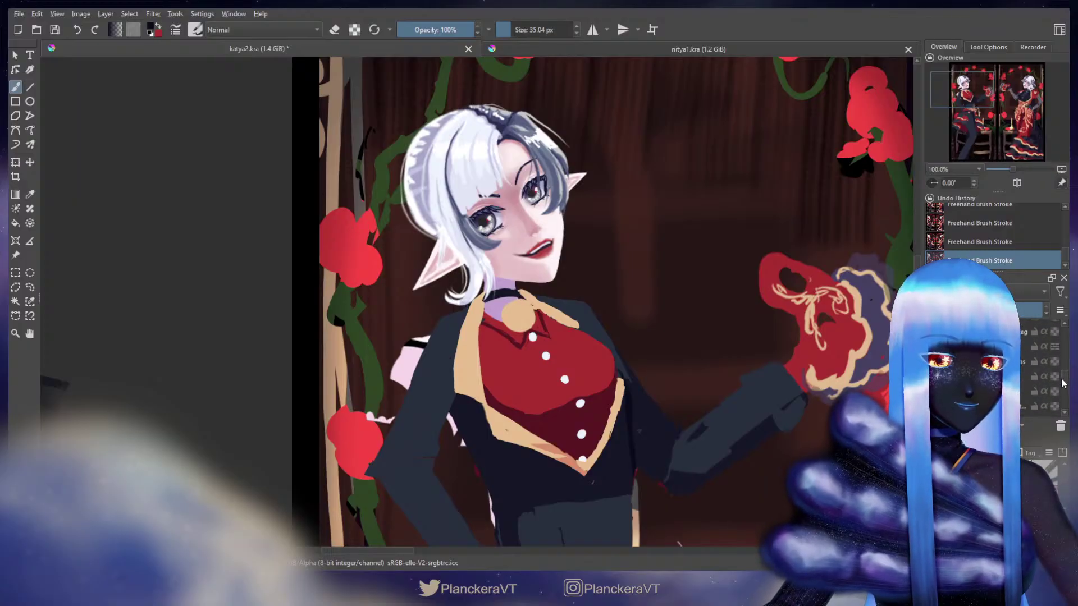
click(29, 287)
mouse_move(635, 308)
mouse_down()
mouse_move(629, 252)
mouse_move(595, 276)
mouse_move(625, 256)
mouse_move(463, 312)
mouse_move(444, 346)
mouse_move(461, 389)
mouse_move(503, 427)
mouse_move(569, 439)
mouse_move(621, 429)
mouse_move(646, 397)
mouse_move(654, 337)
mouse_up()
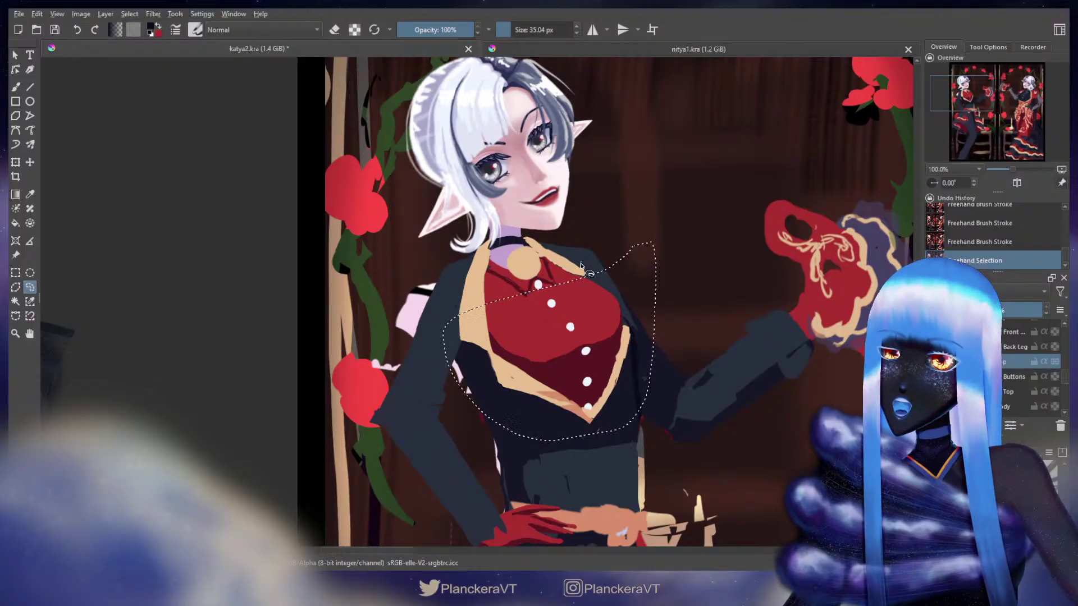
mouse_move(581, 262)
mouse_down()
mouse_move(631, 326)
mouse_move(635, 391)
mouse_up()
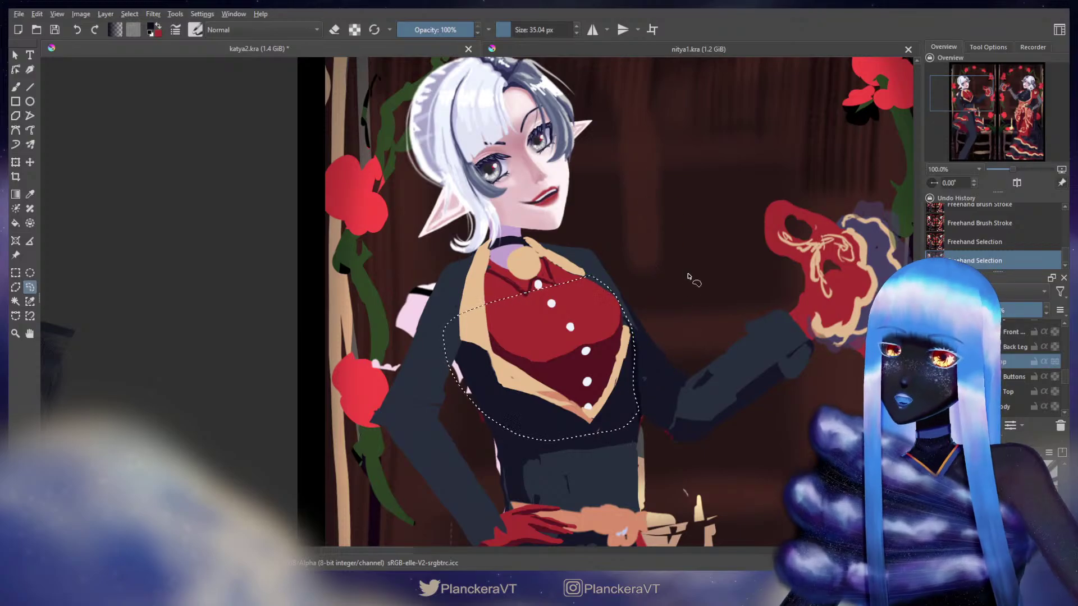
Shift the selected chest area slightly down toward the raised arm with the Transform tool, and clear the selection.
key(ctrl+t)
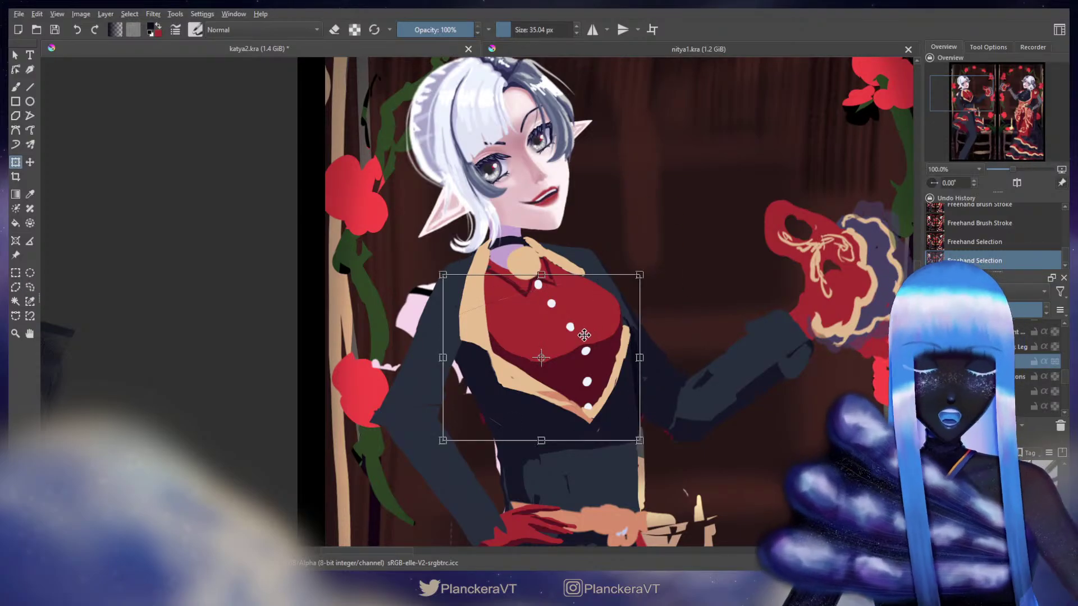
drag(585, 339, 591, 356)
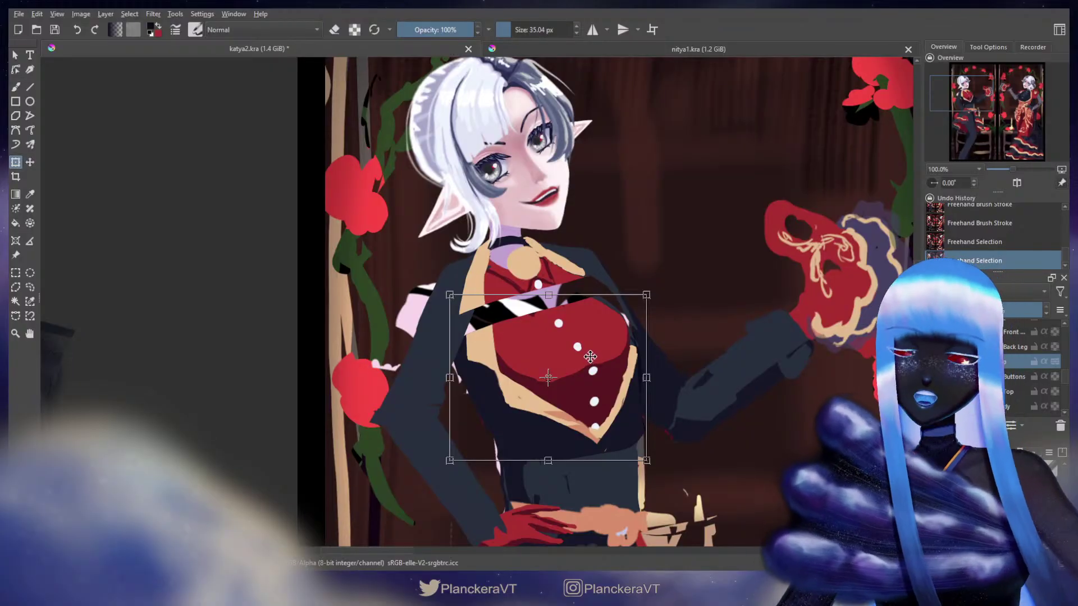
drag(590, 357, 591, 357)
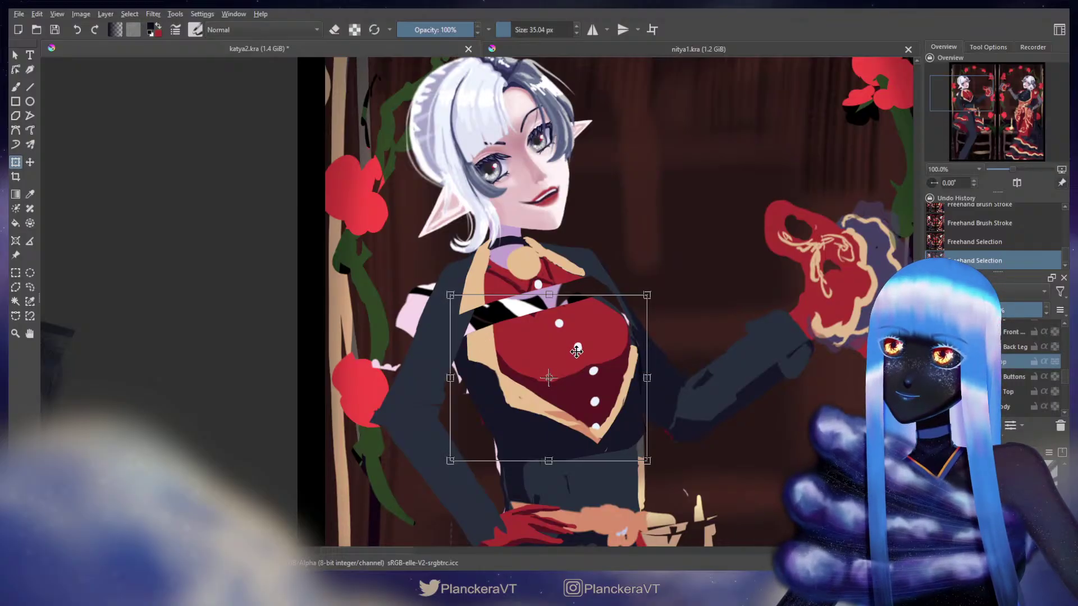
key(b)
key(ctrl+shift+a)
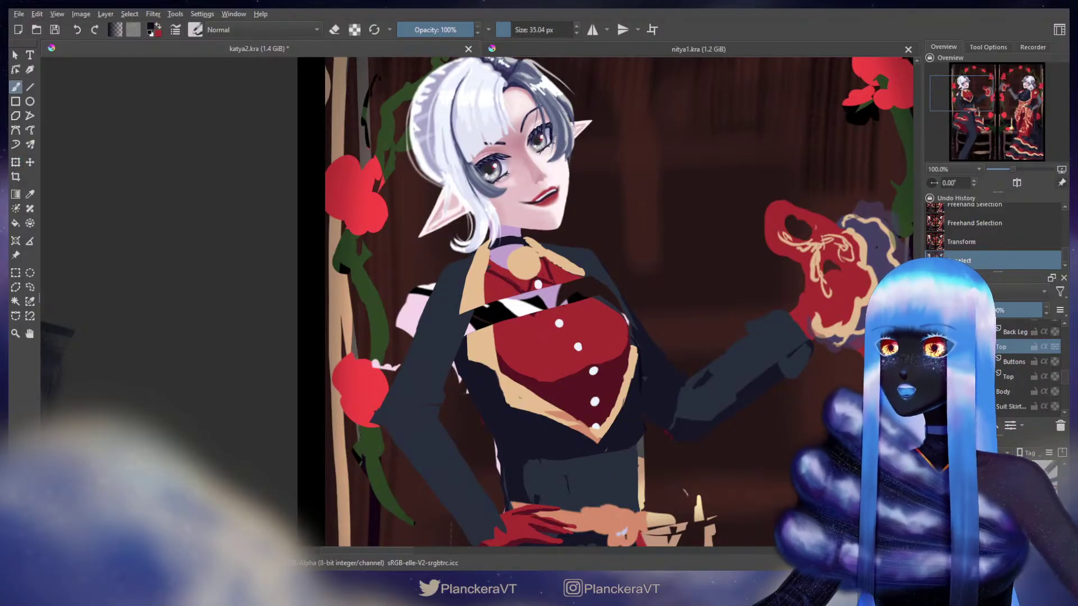
Restore the chest selection, rotate it slightly and nudge it toward the raised arm with the Transform tool, and deselect it.
key(minus)
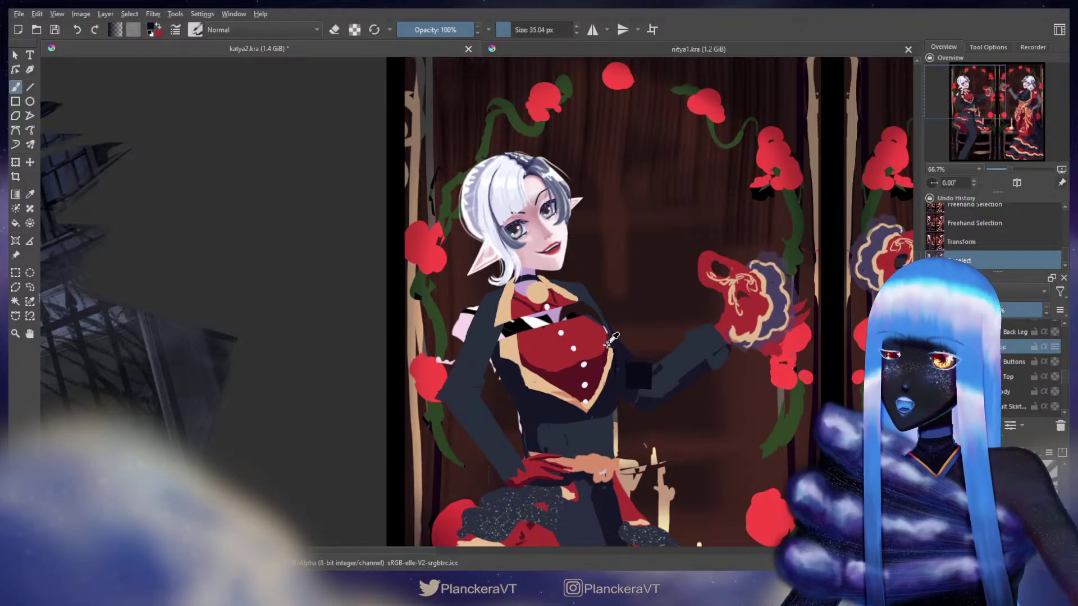
key(ctrl+z)
key(ctrl+t)
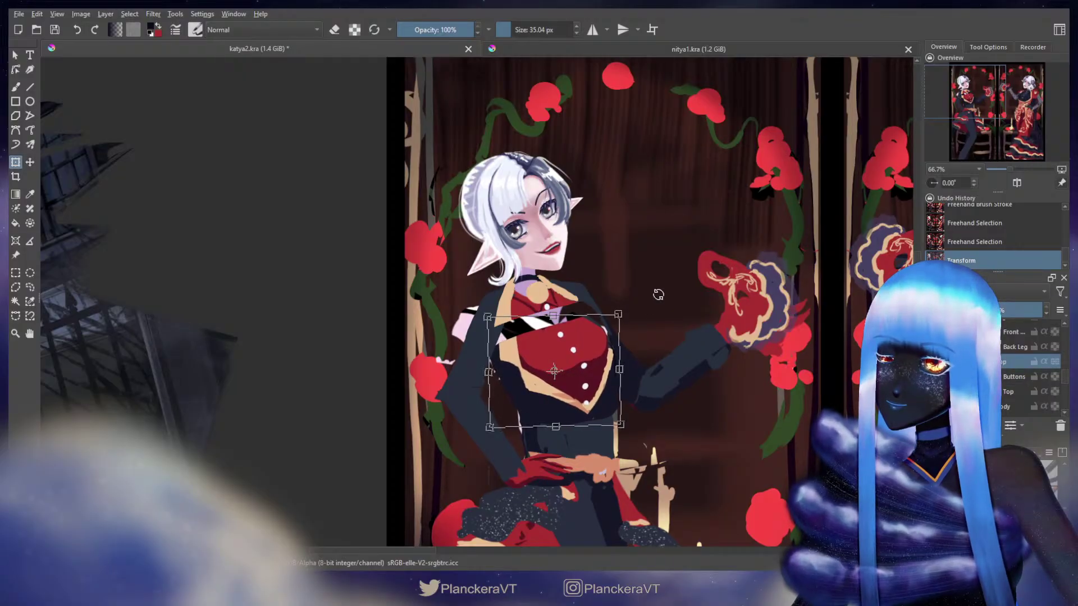
drag(600, 330, 603, 333)
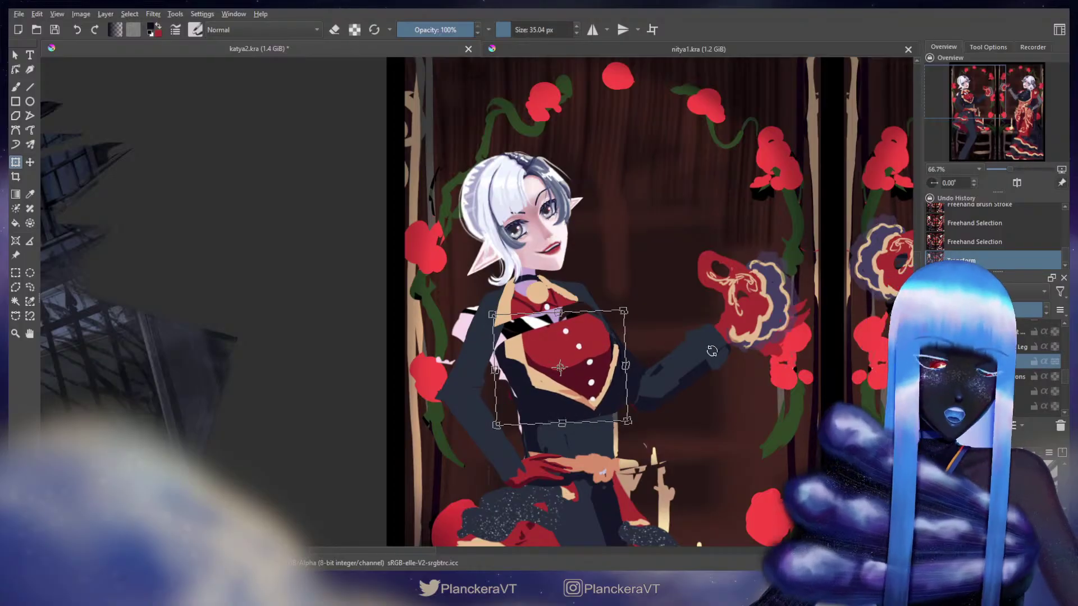
key(b)
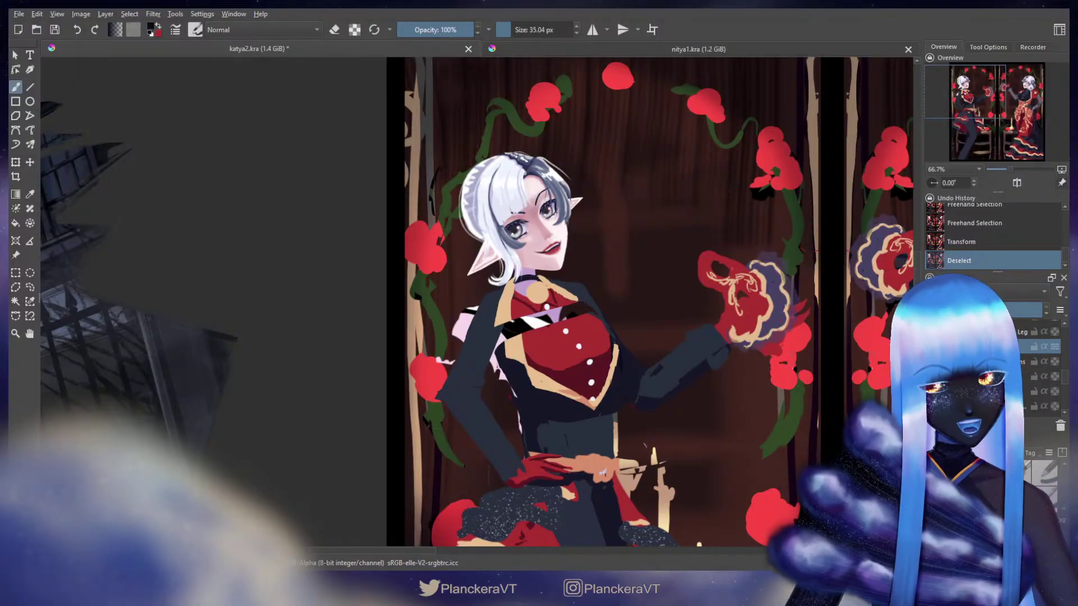
Cover the gap between the collar and chest with sampled shirt red on the Top layer, using a 65.32 px brush.
click(1014, 377)
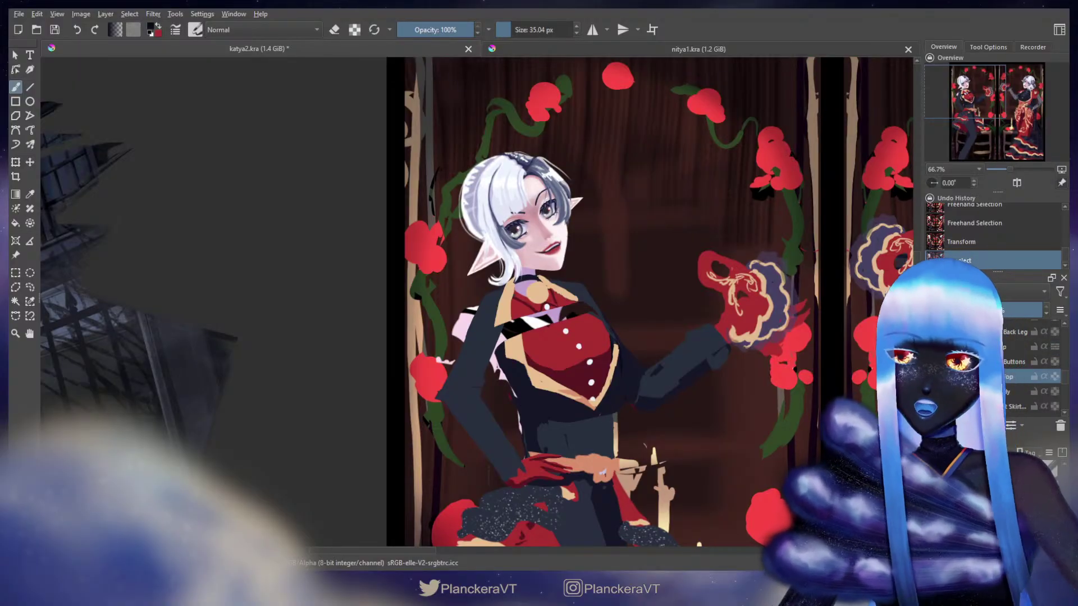
ctrl+click(586, 379)
mouse_move(543, 328)
mouse_down()
mouse_move(517, 316)
mouse_move(538, 327)
mouse_move(533, 316)
mouse_move(589, 313)
mouse_up()
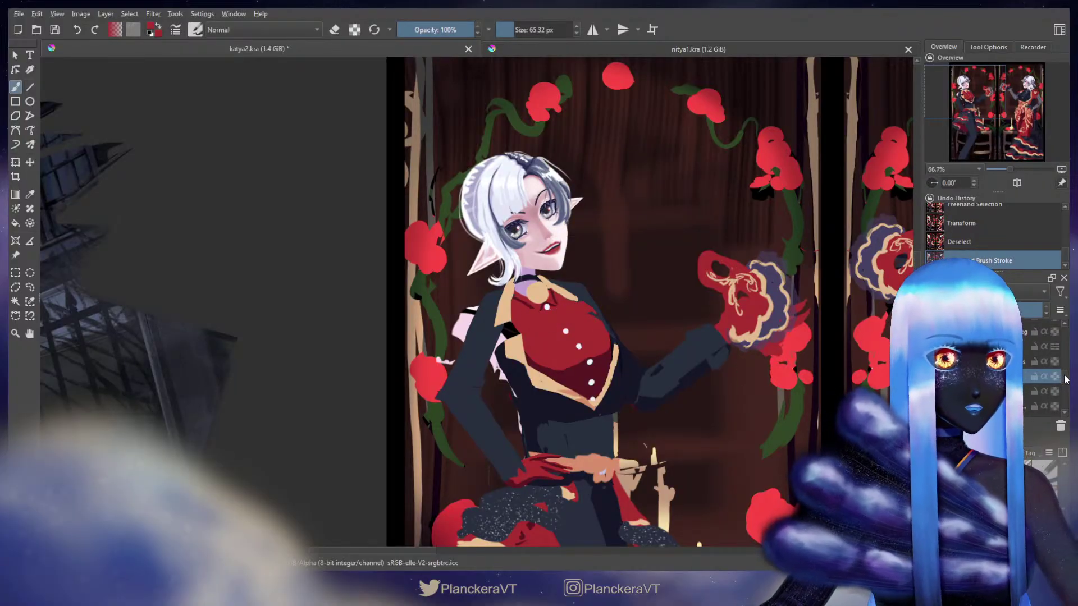
Switch to the Lapel layer and outline the lower lapel piece on the hip-resting arm's side with a freehand selection.
scroll(1066, 381, up, 2)
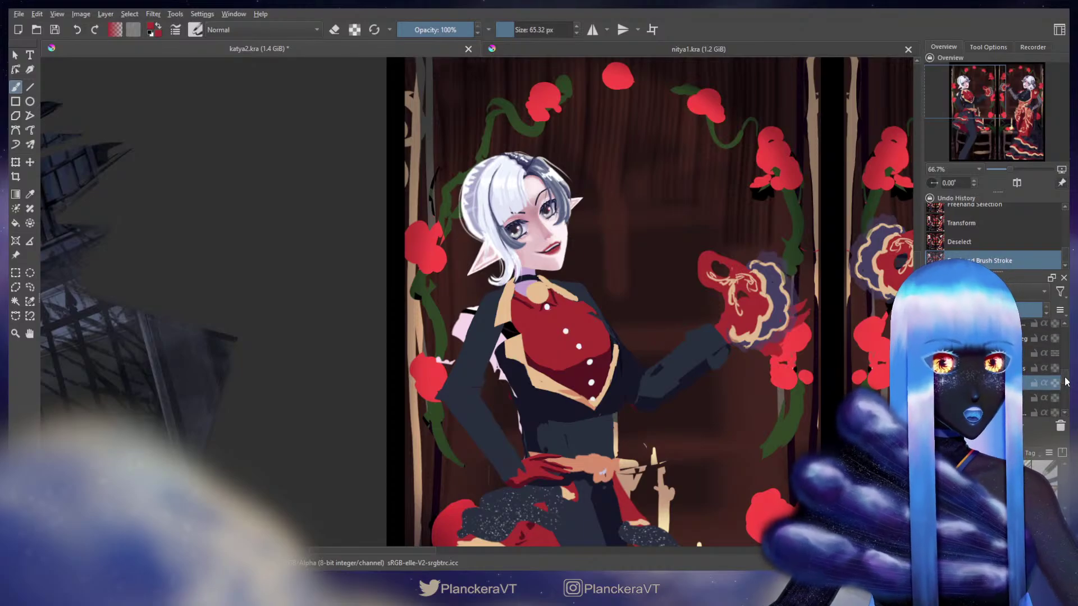
scroll(1067, 381, up, 3)
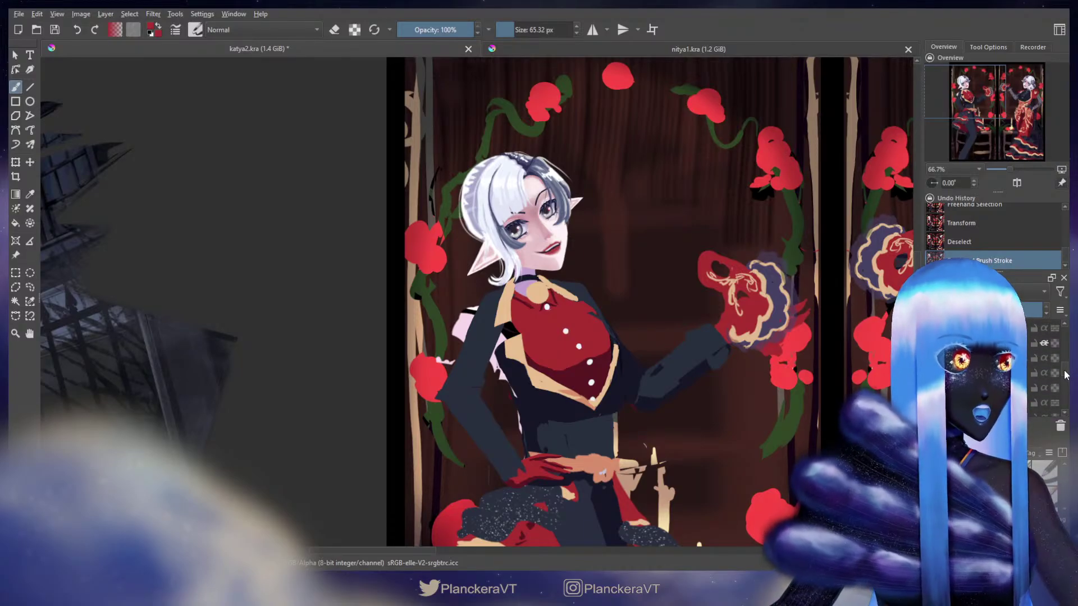
scroll(1066, 373, up, 5)
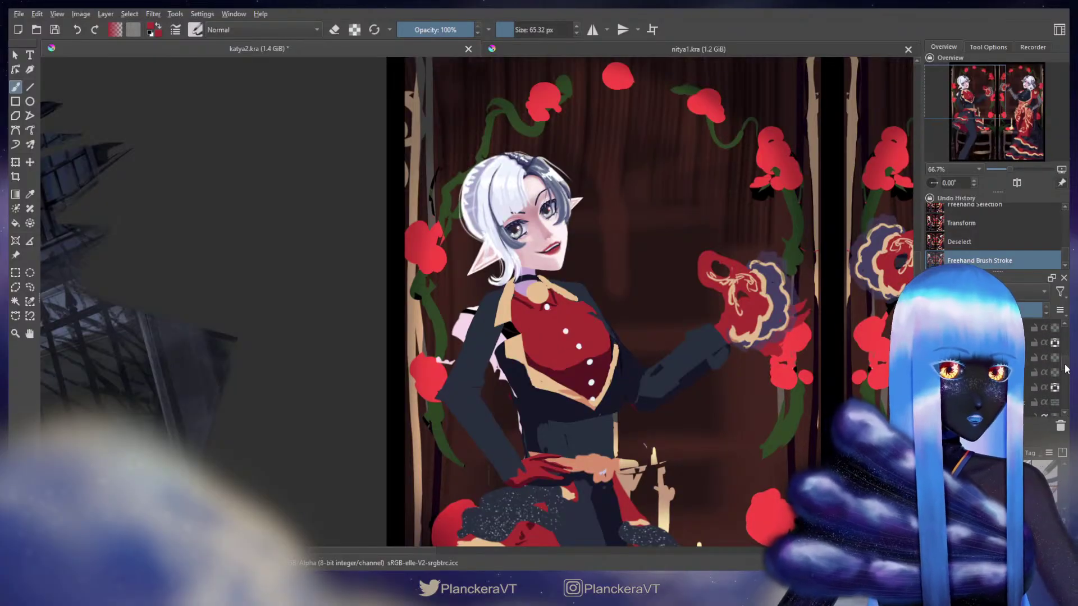
scroll(1066, 367, up, 3)
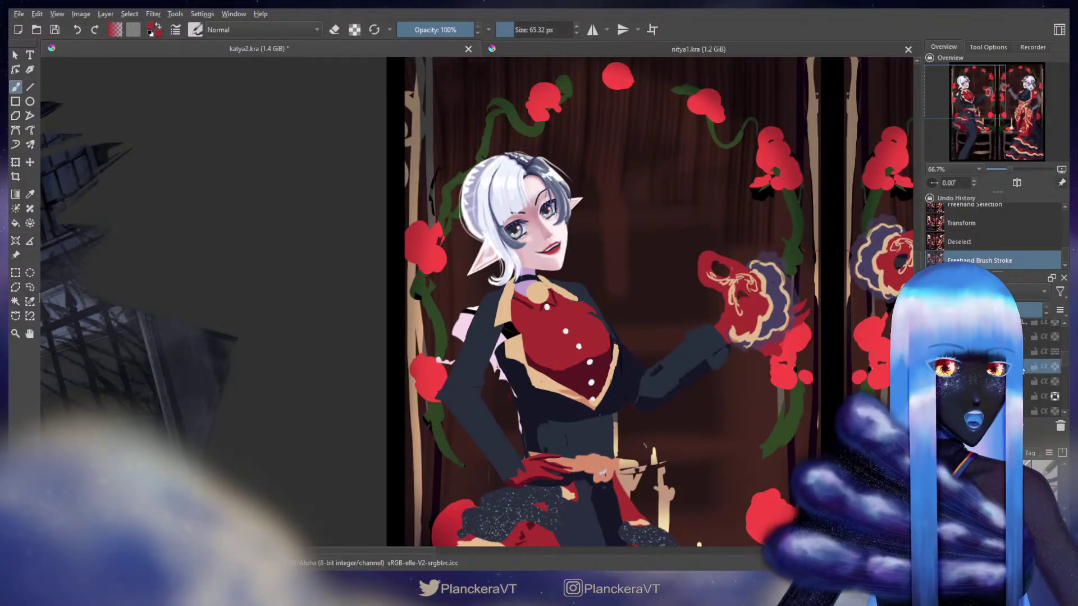
click(30, 287)
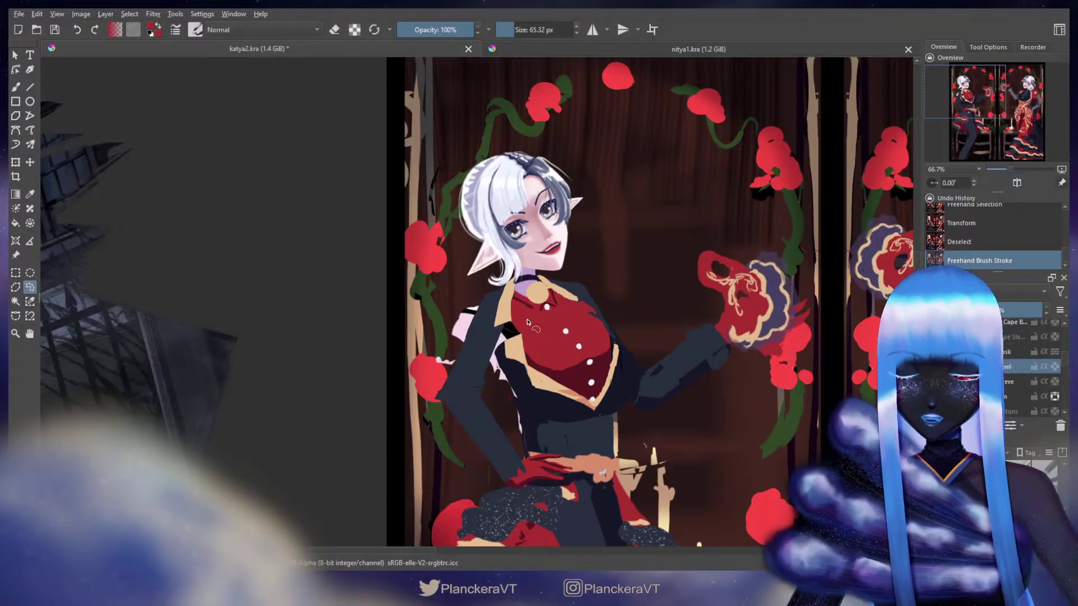
mouse_move(528, 322)
mouse_down()
mouse_move(478, 348)
mouse_move(496, 402)
mouse_move(572, 433)
mouse_move(562, 395)
mouse_up()
Move the selected lapel piece up and outward toward the upper lapel, adjust it with Transform, and deselect it.
key(t)
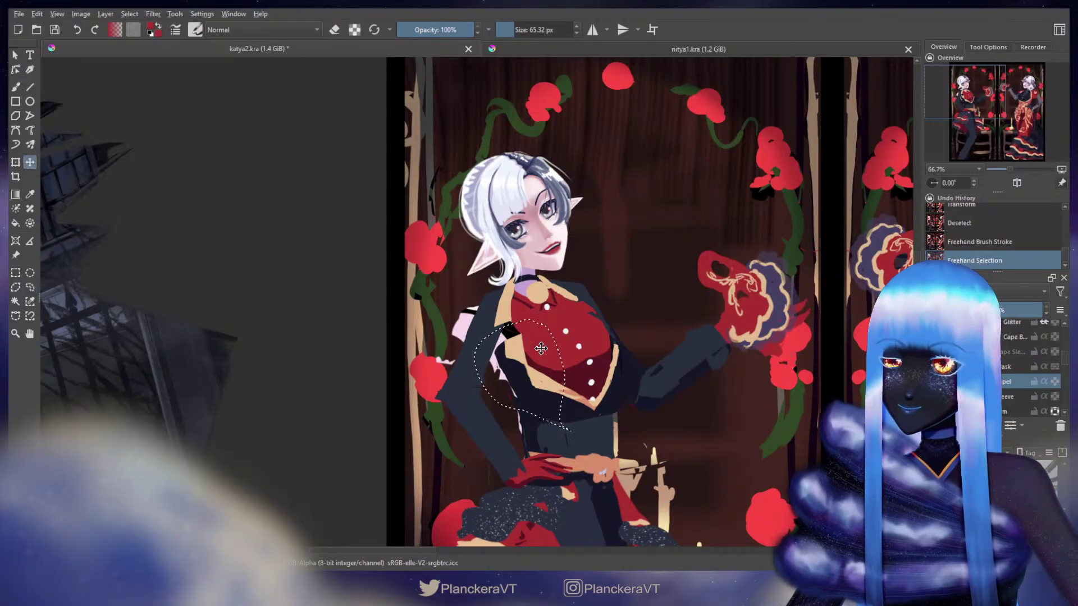
mouse_move(542, 348)
mouse_down()
mouse_move(532, 337)
mouse_move(556, 335)
mouse_move(535, 341)
mouse_up()
key(ctrl+t)
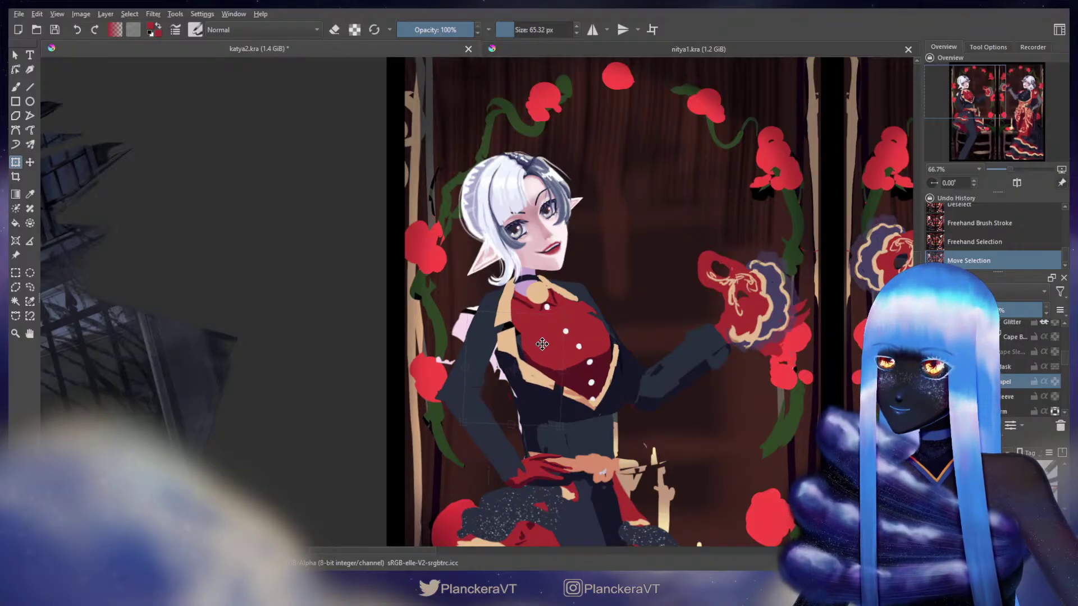
key(b)
key(ctrl+shift+a)
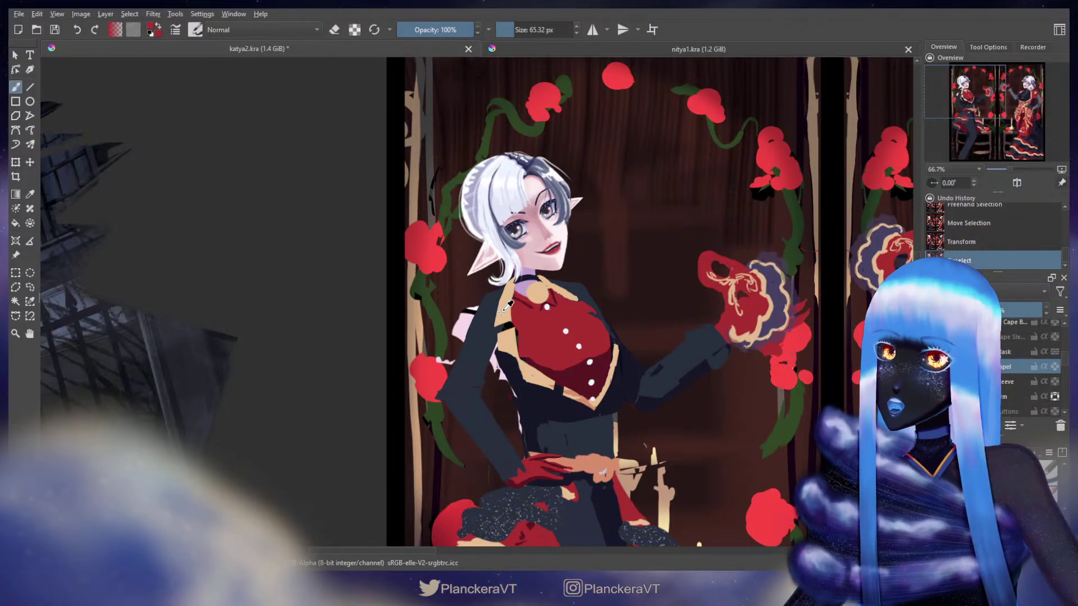
Join the lapel pieces with sampled beige using a 64.85 px brush, and trim the notch with a 27.91 px eraser.
drag(506, 320, 505, 326)
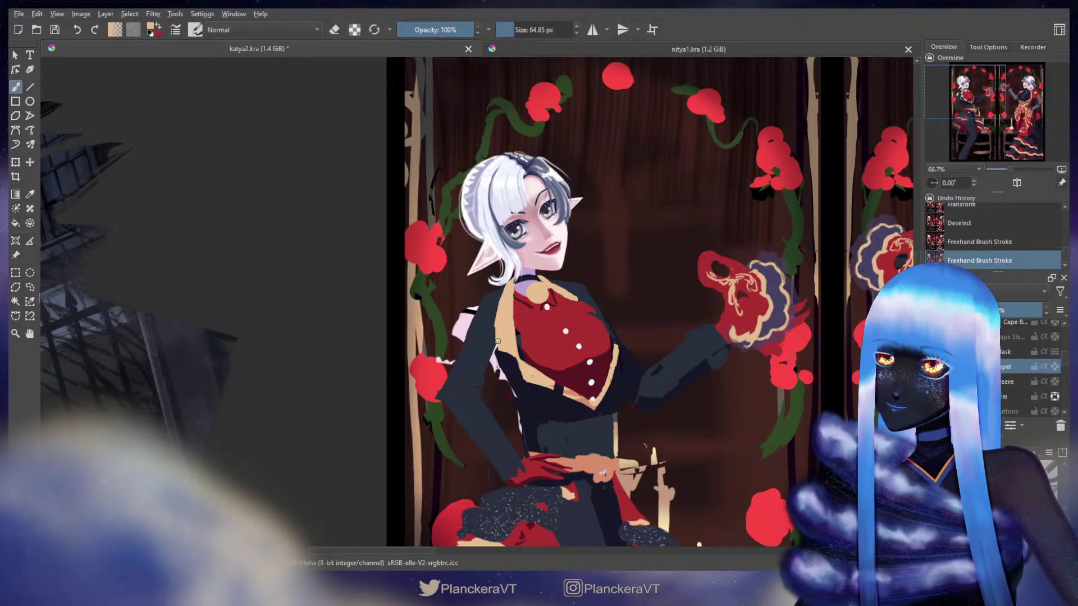
drag(500, 348, 524, 364)
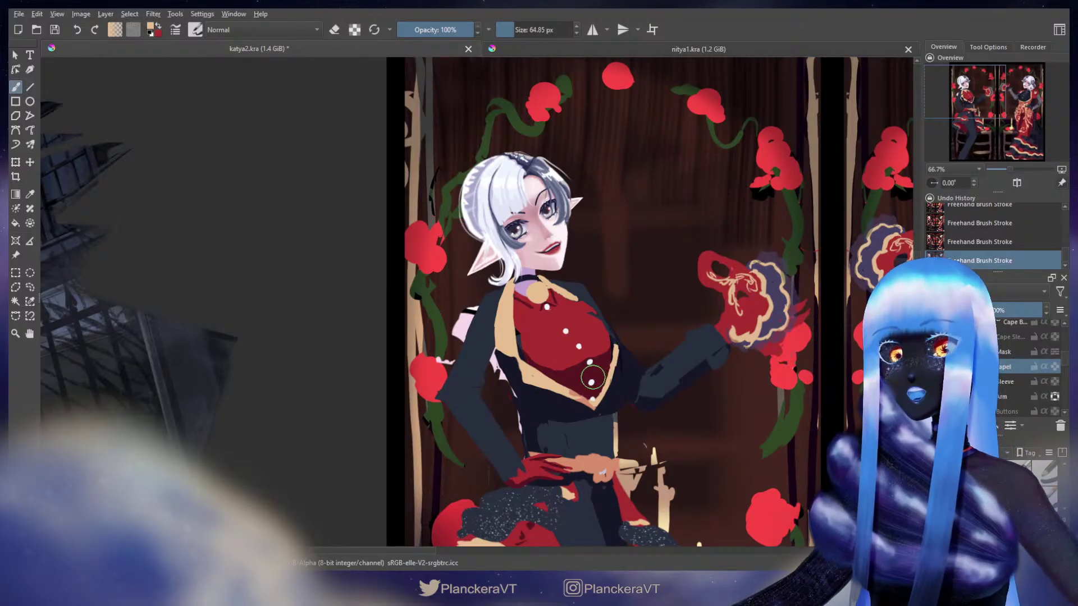
key(e)
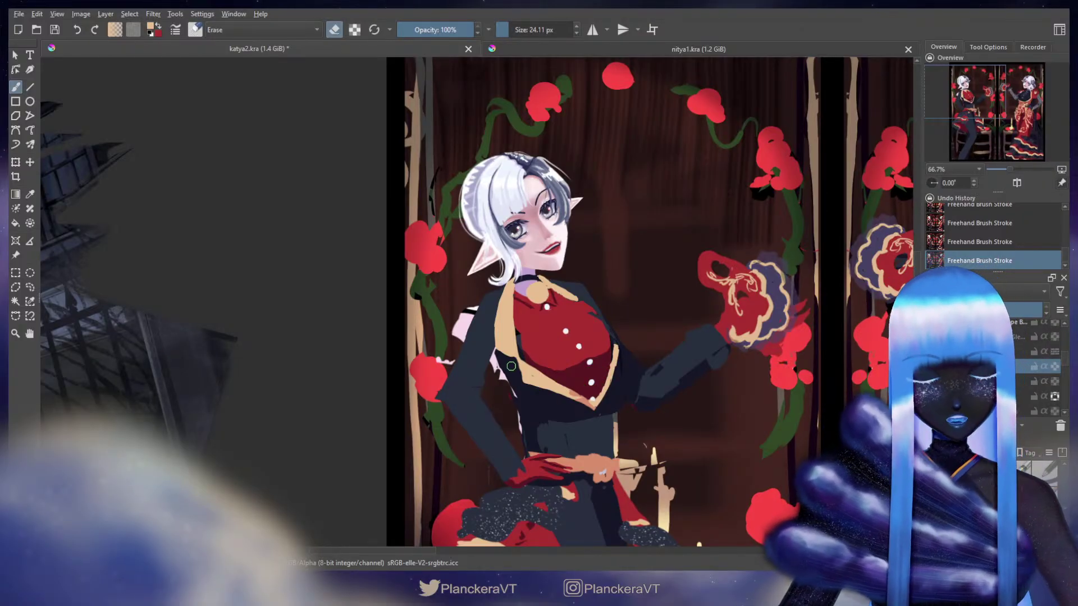
key(bracketright)
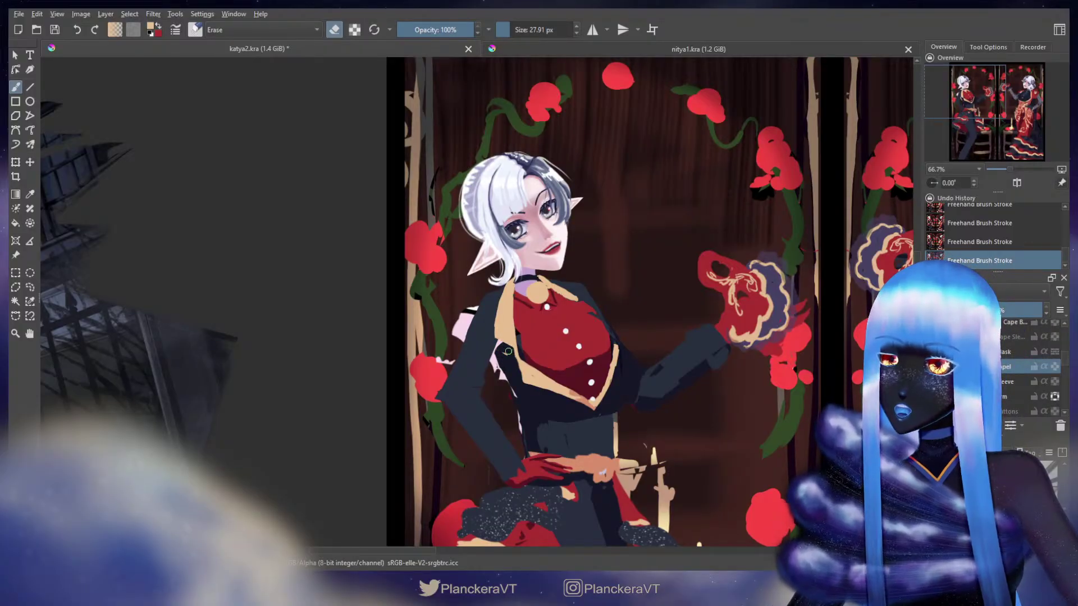
key(e)
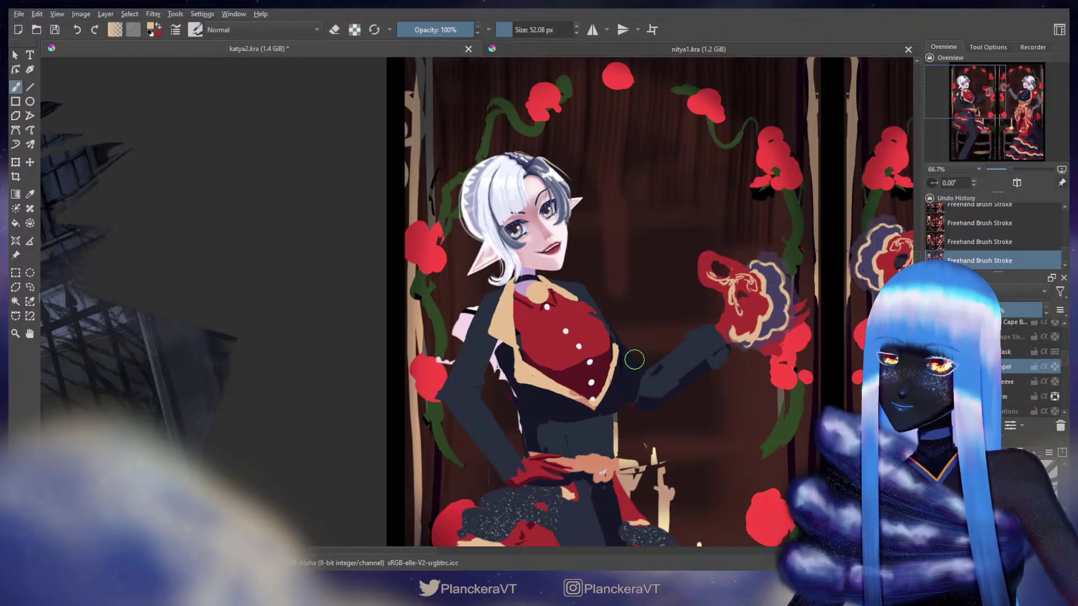
Refine the lapel strip on the raised arm's side down to its tip, alternating a 27.91 px eraser and a 52.08 px brush.
key(e)
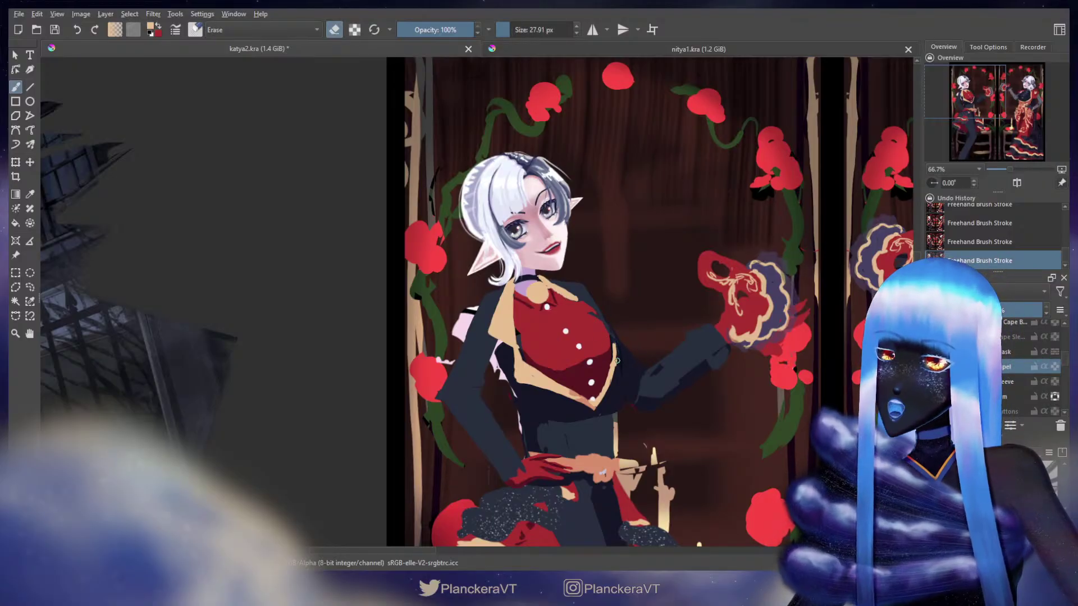
key(e)
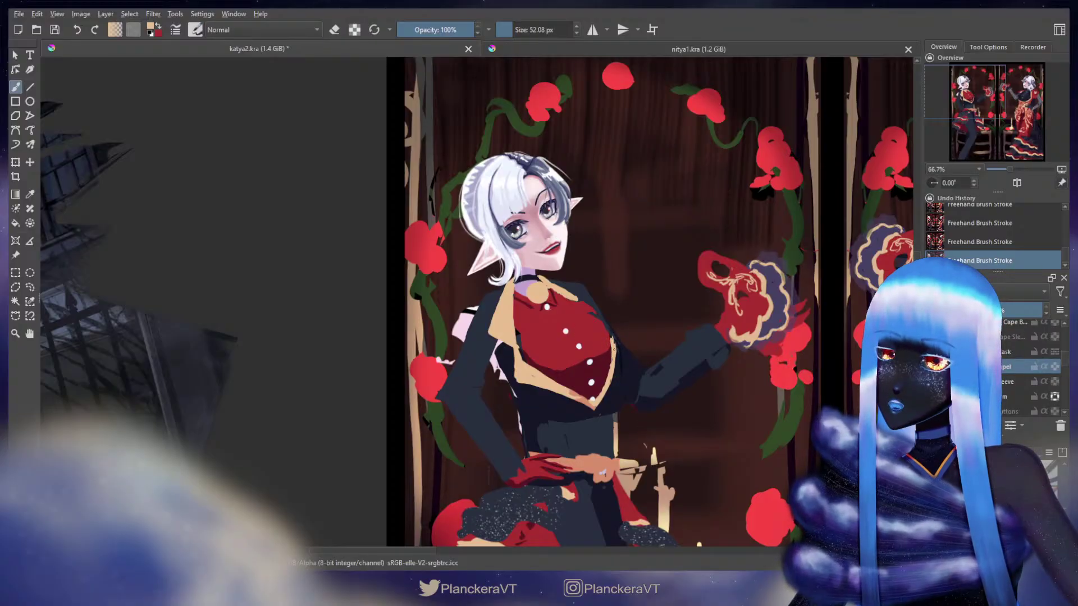
key(e)
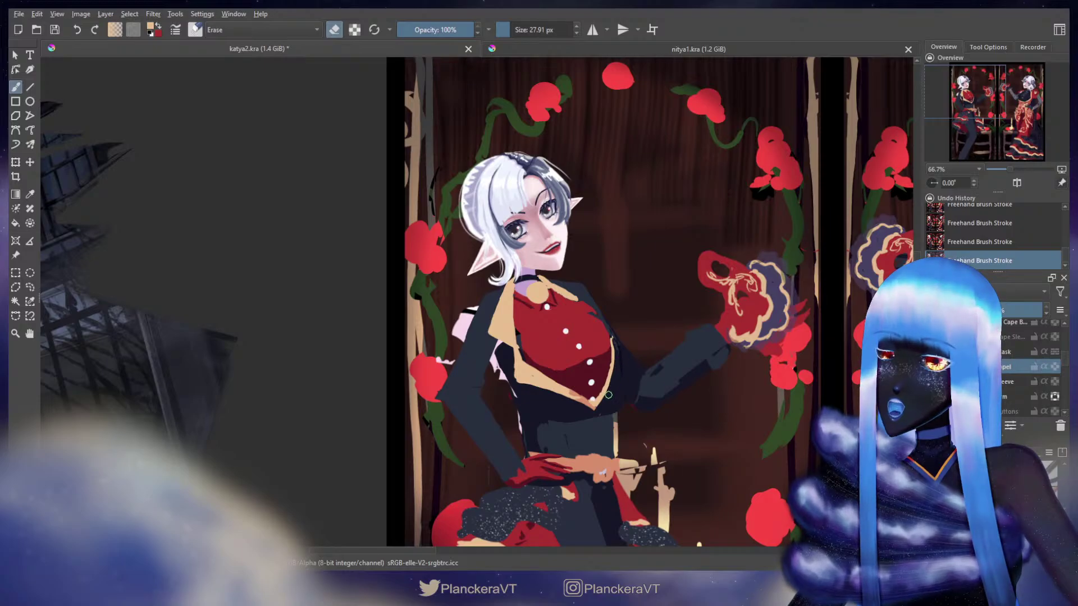
key(e)
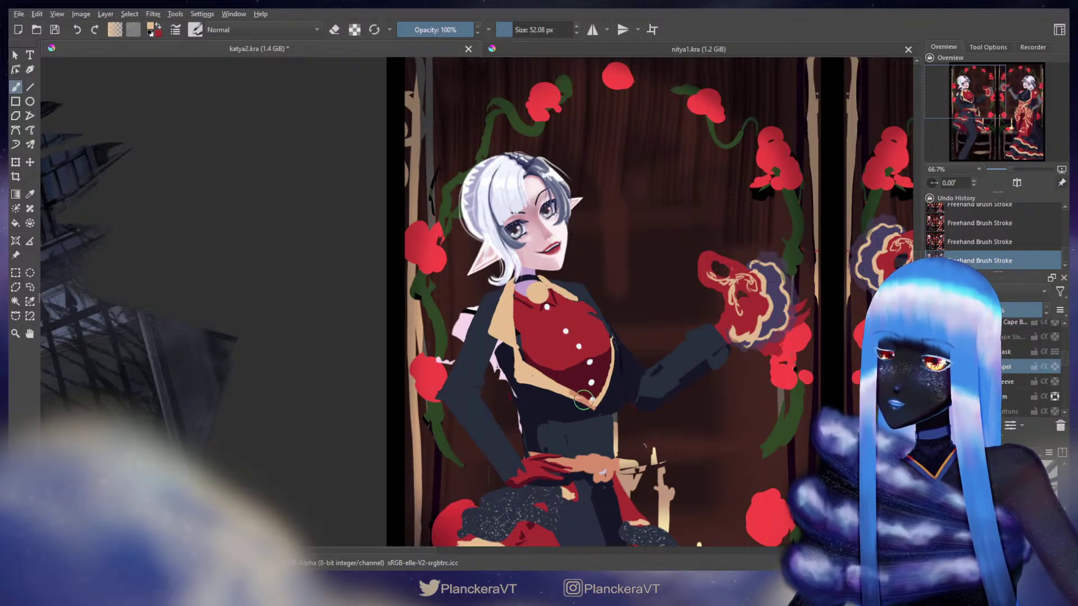
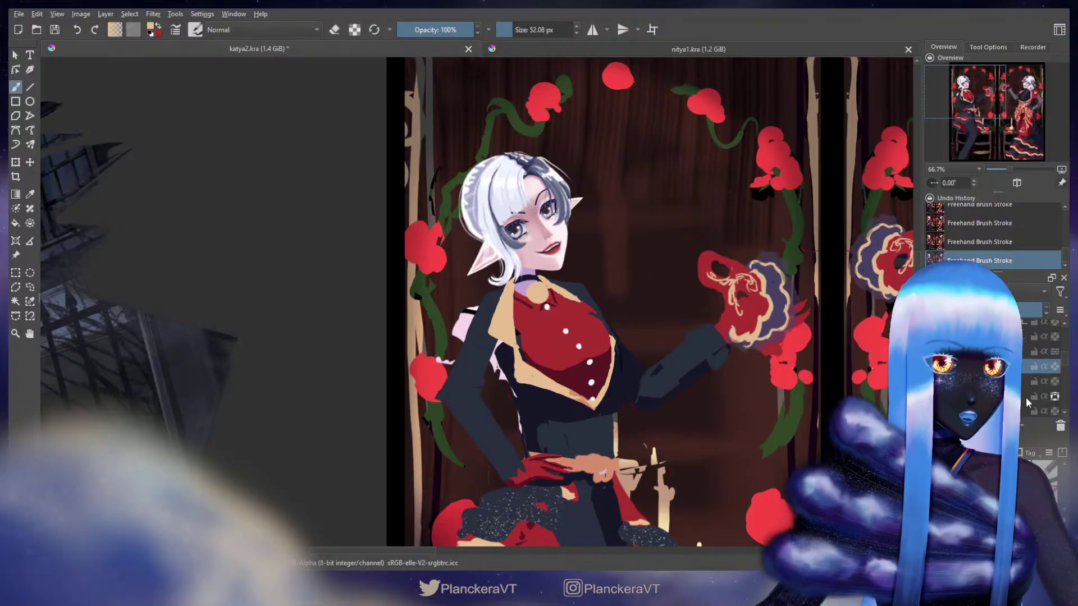
Switch to the Top layer and sample red from the lower part of the top for a 65.69 px brush.
scroll(1066, 366, down, 1)
scroll(1066, 370, down, 2)
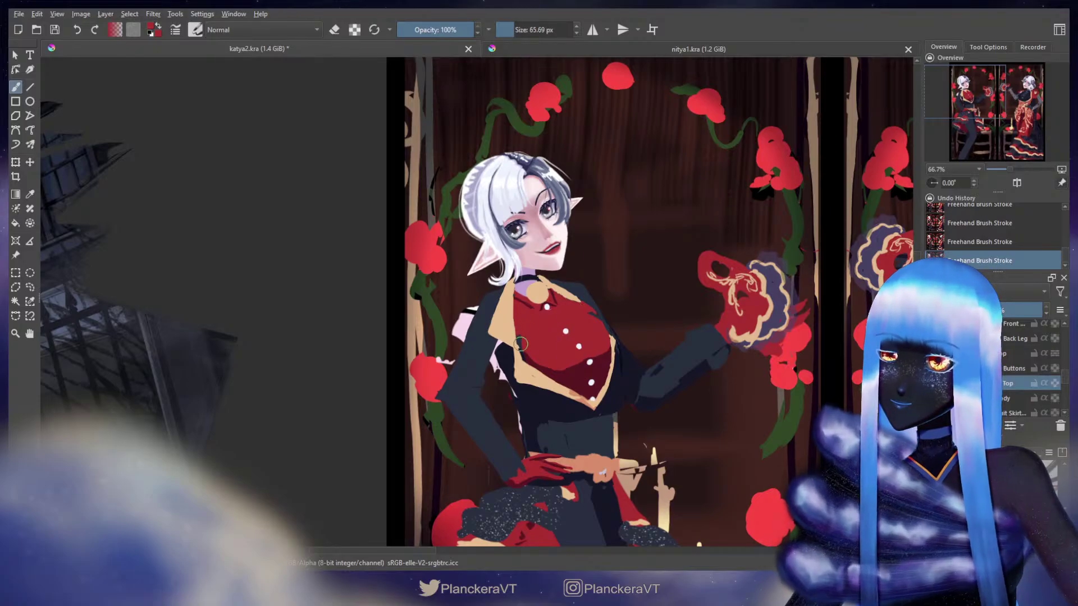
ctrl+click(573, 373)
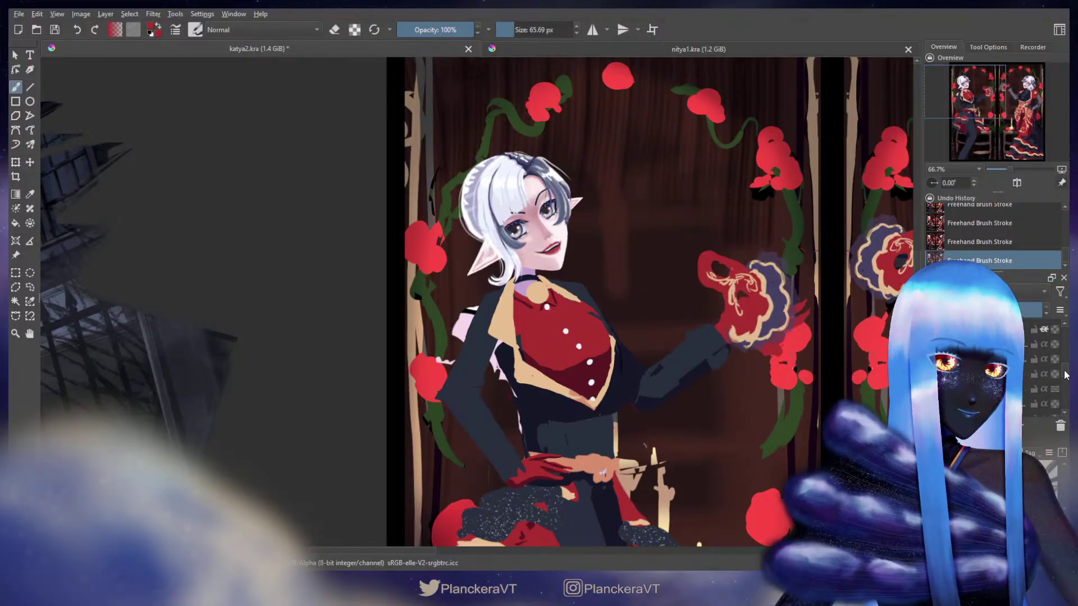
On the dark suit layer, sample the suit colour and patch beside the lapel notch on the hip-resting arm's side with a 46.33 px brush.
scroll(1065, 377, up, 1)
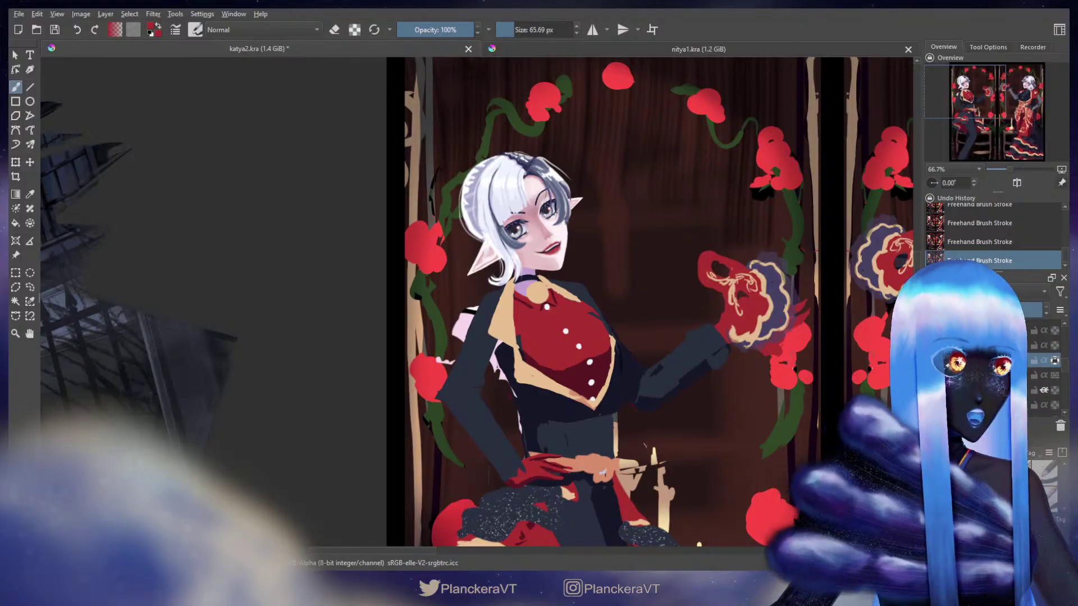
key(e)
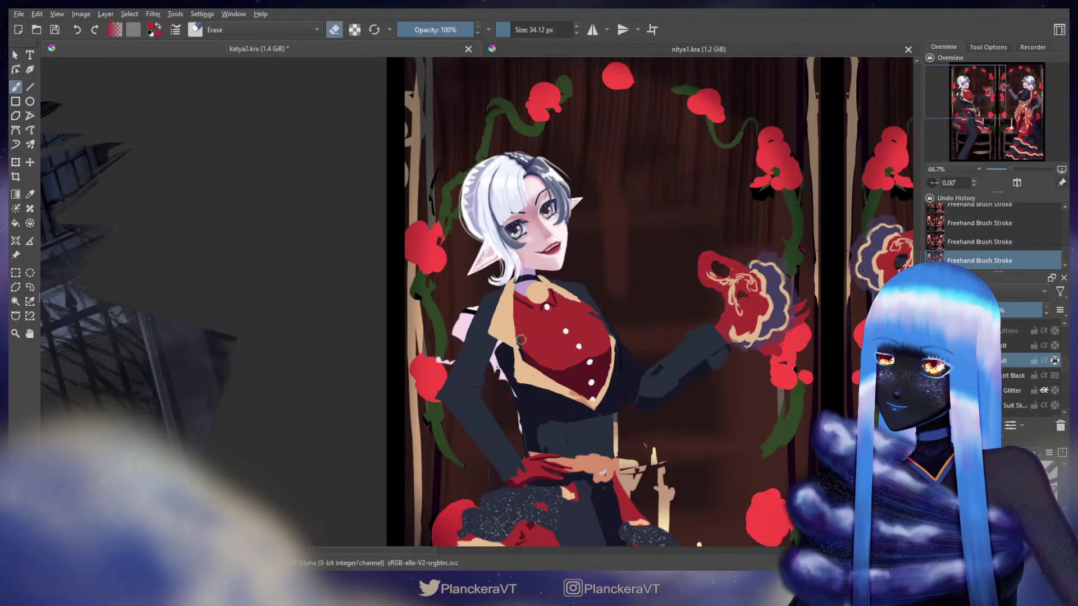
key(e)
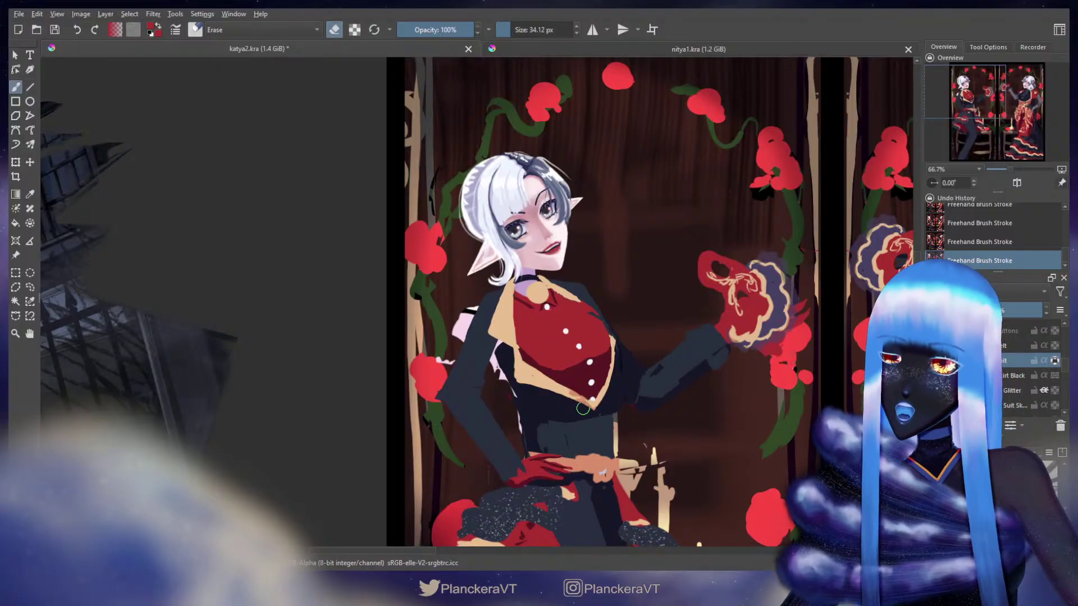
ctrl+click(514, 348)
drag(507, 351, 495, 343)
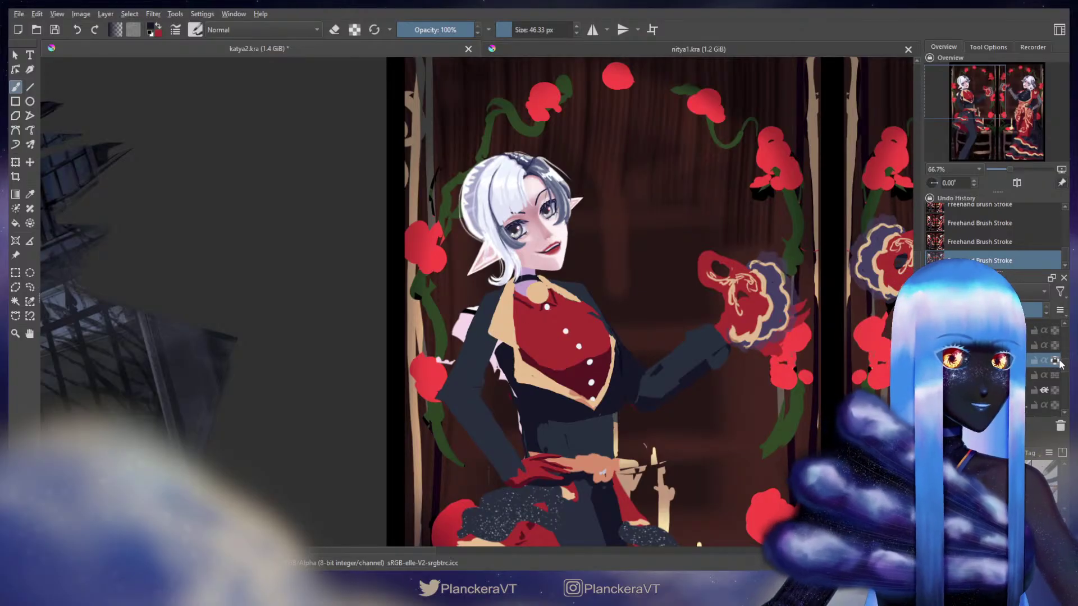
click(528, 339)
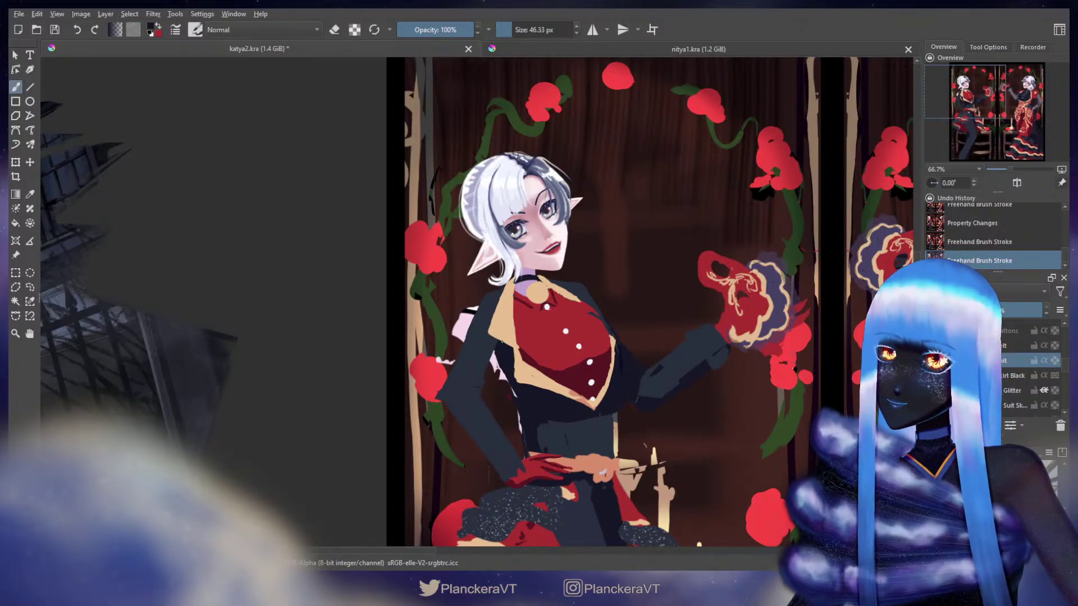
drag(502, 342, 508, 348)
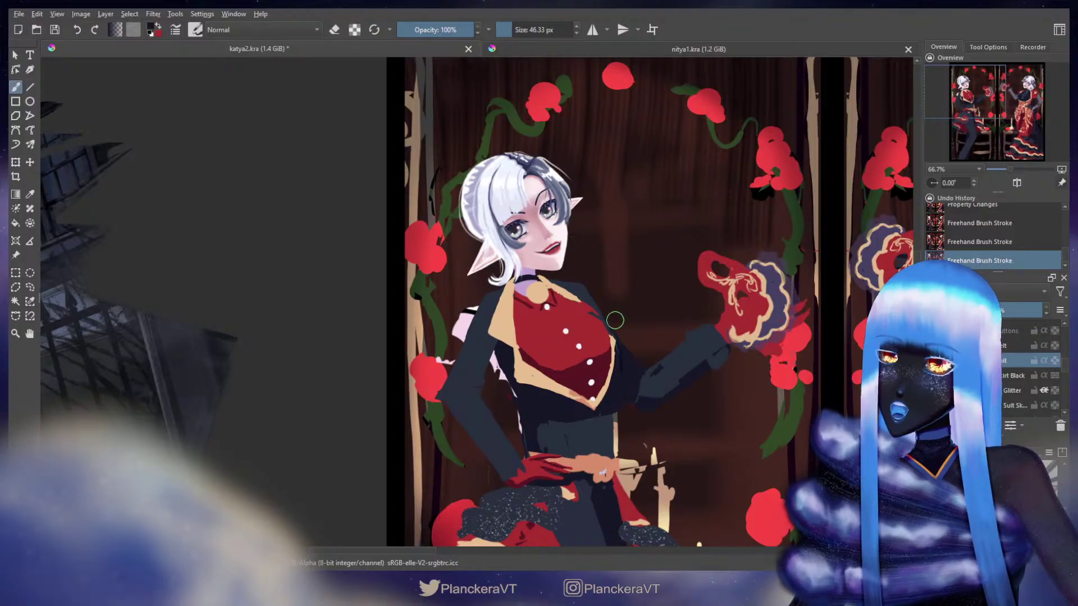
Trim the suit edge beside the red top on the raised arm's side with a 34.67 px eraser, comparing the last brush stroke through undo and redo.
key(e)
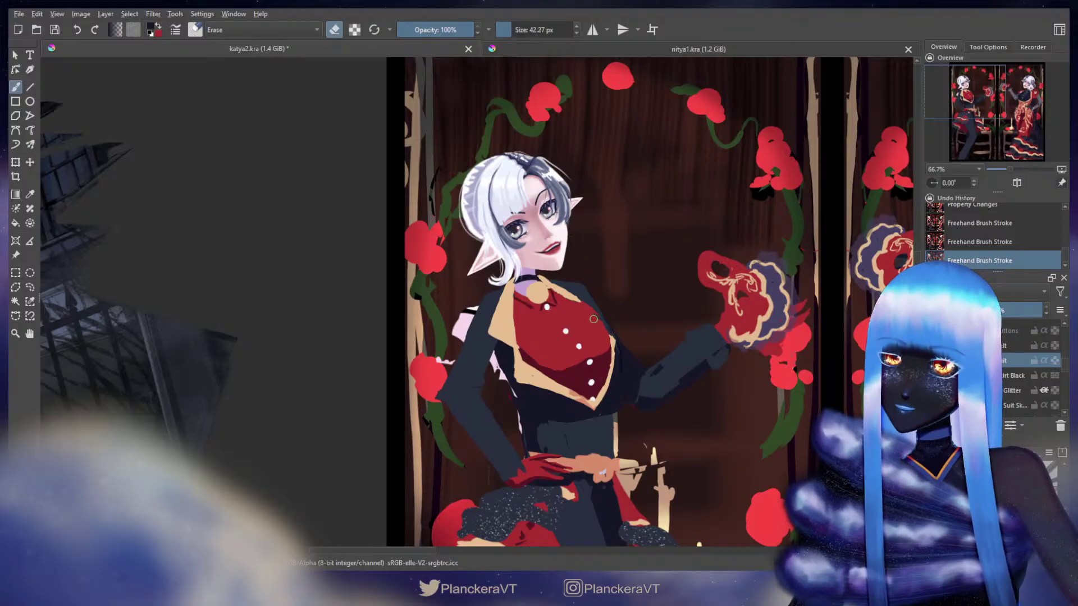
drag(603, 329, 596, 316)
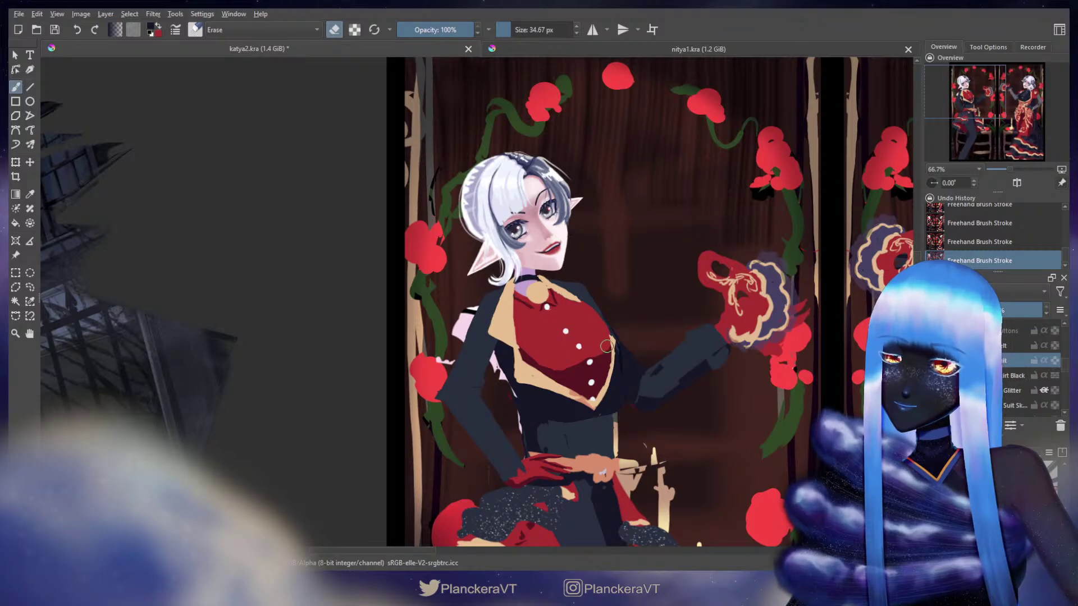
key(e)
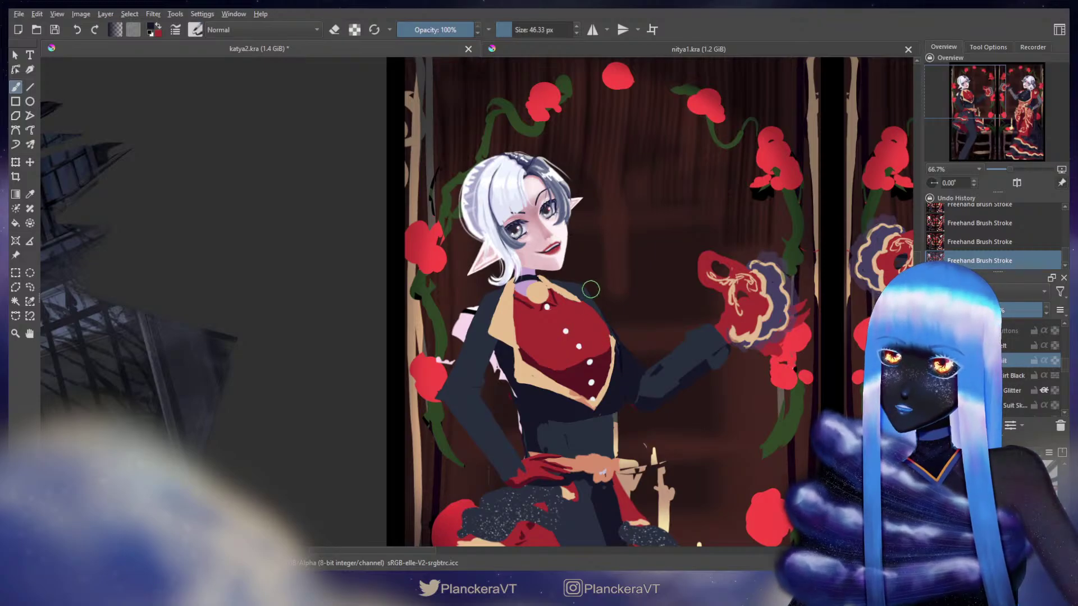
key(ctrl+z)
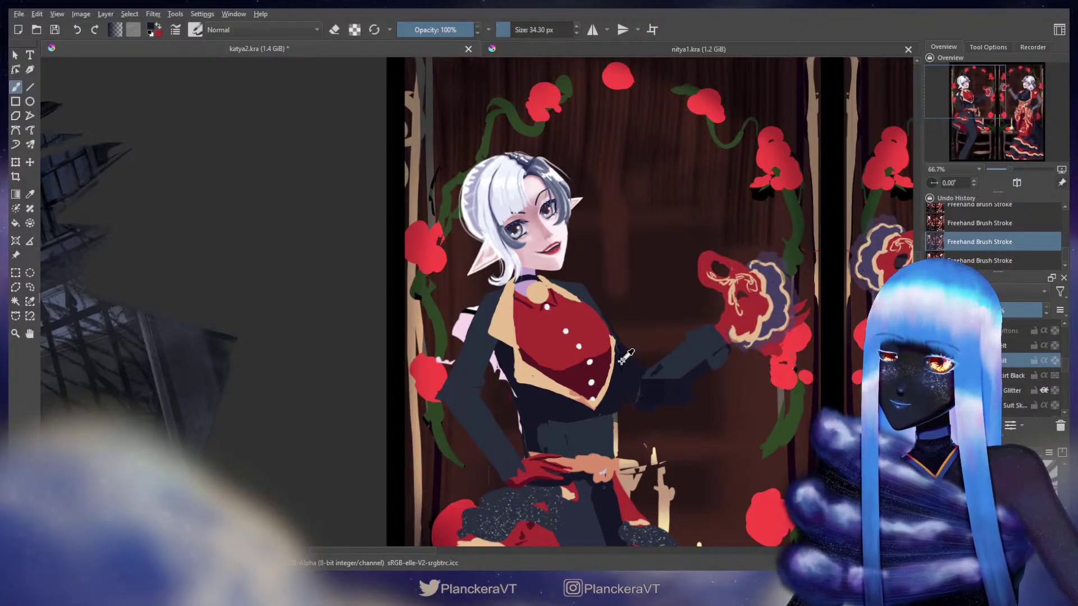
key(ctrl+shift+z)
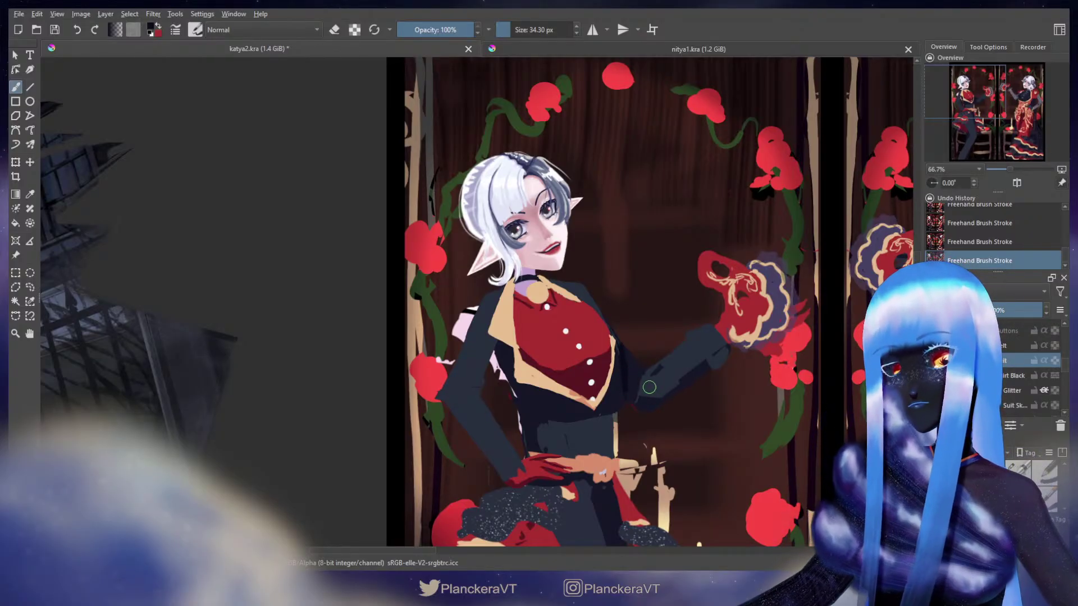
Resample the dark suit colour and refine the raised arm's shoulder edge, alternating a 34.30 px brush and a 22.26 px eraser.
ctrl+click(574, 402)
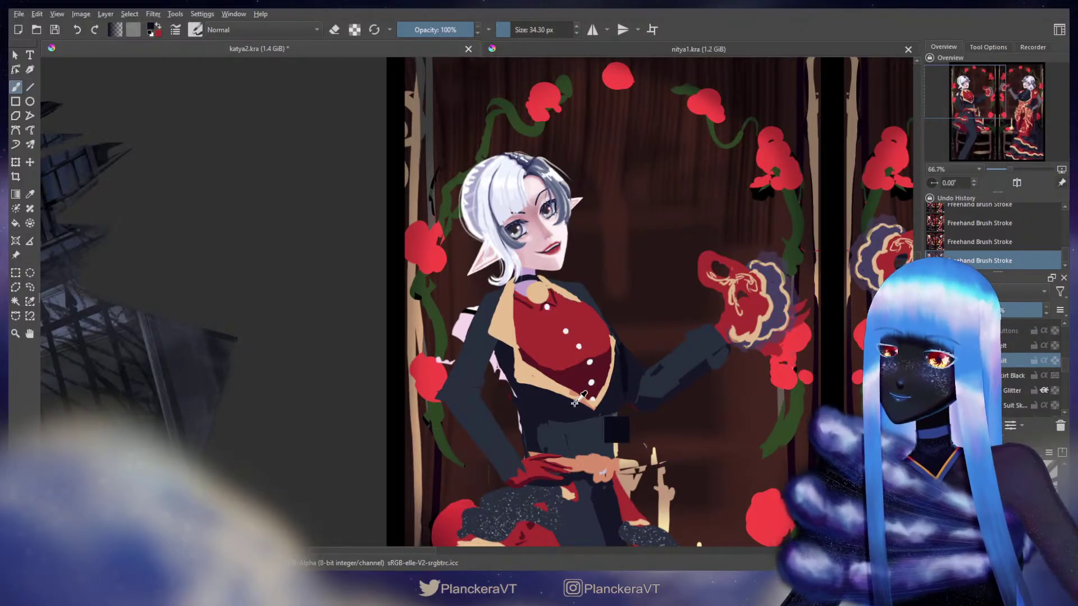
mouse_move(571, 292)
mouse_down()
mouse_move(588, 306)
mouse_move(571, 292)
mouse_up()
key(ctrl+z)
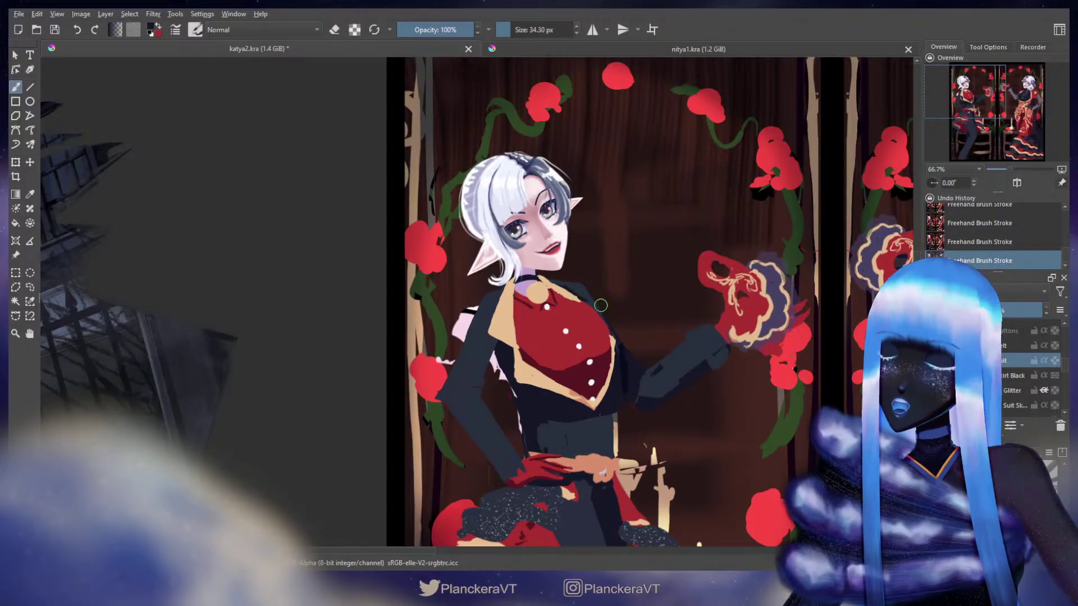
key(e)
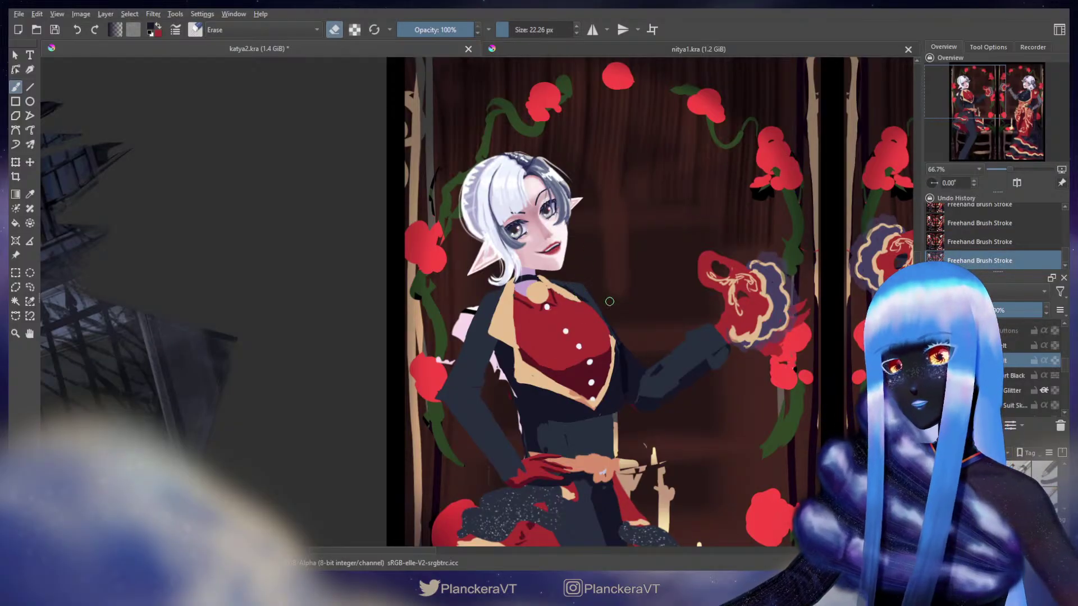
key(e)
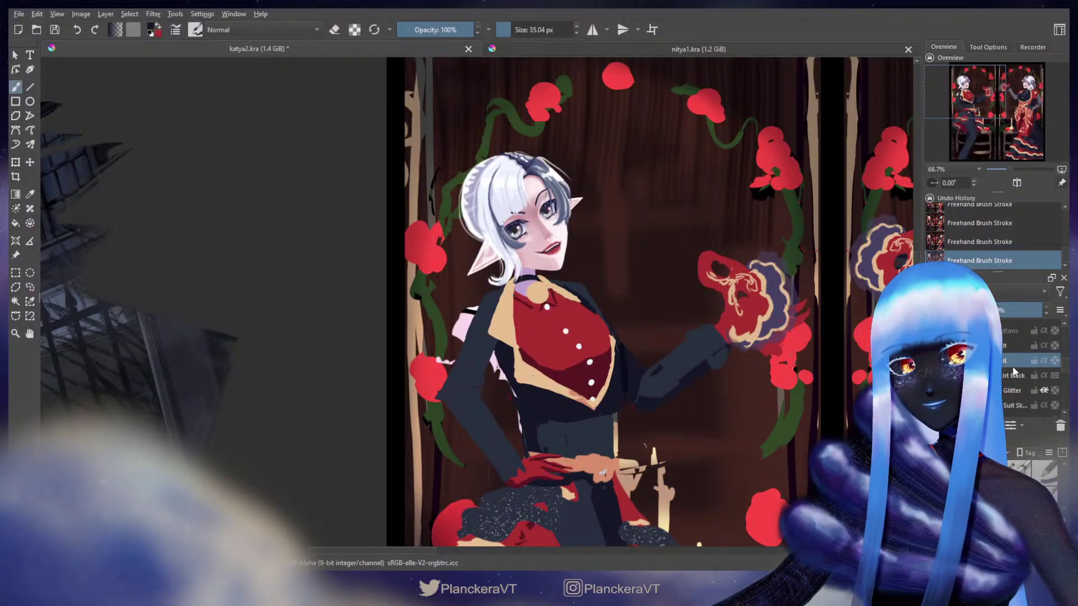
Hide the Lapel layer and reshape the suit between shoulder and bust with a 37.91 px brush and a 28.93 px eraser.
scroll(1061, 362, up, 2)
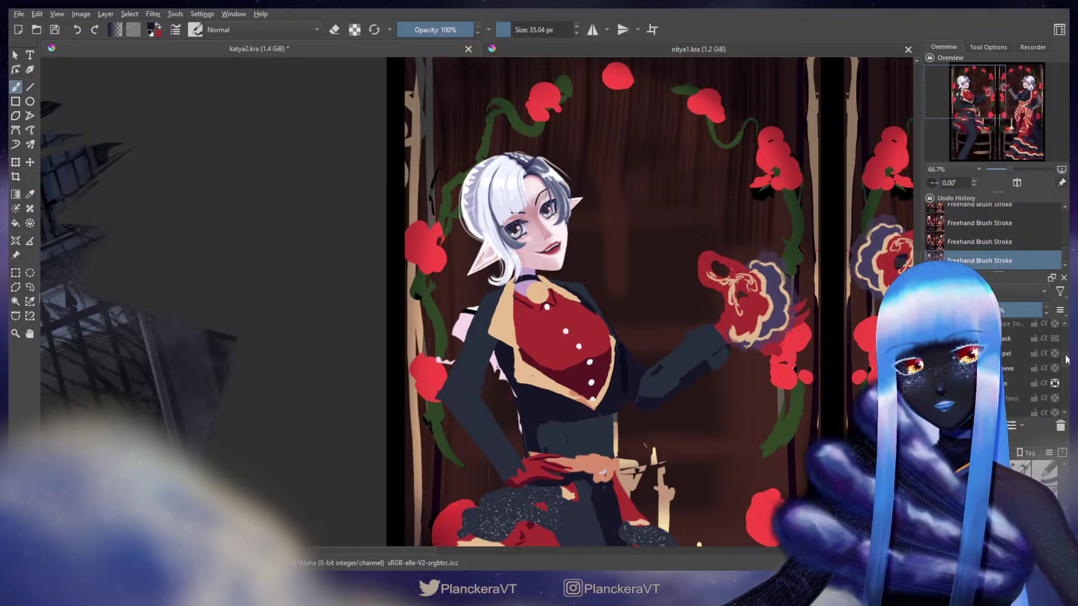
click(930, 354)
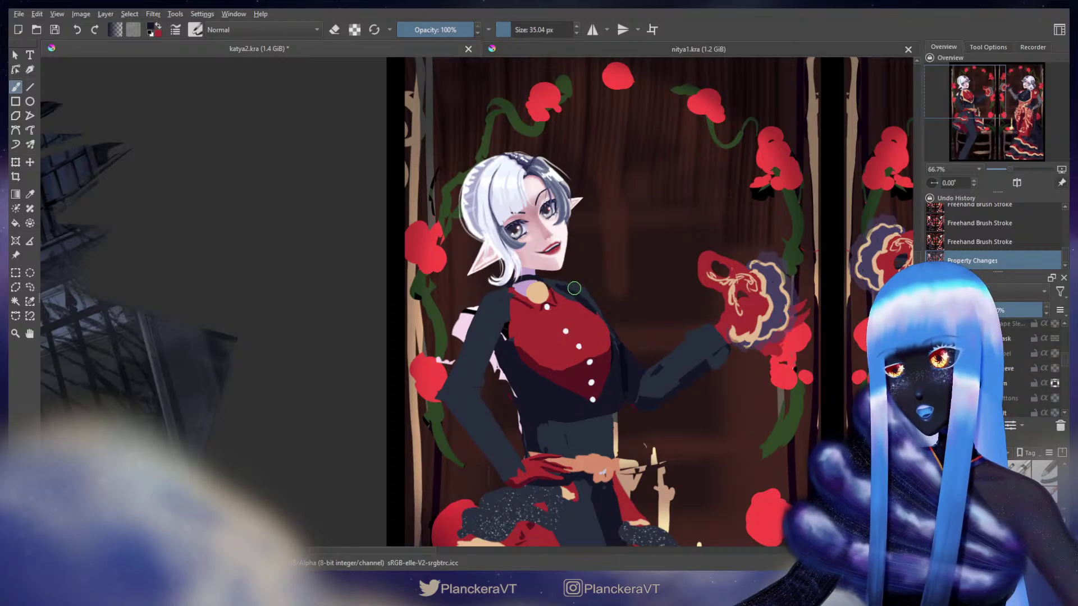
drag(573, 290, 595, 310)
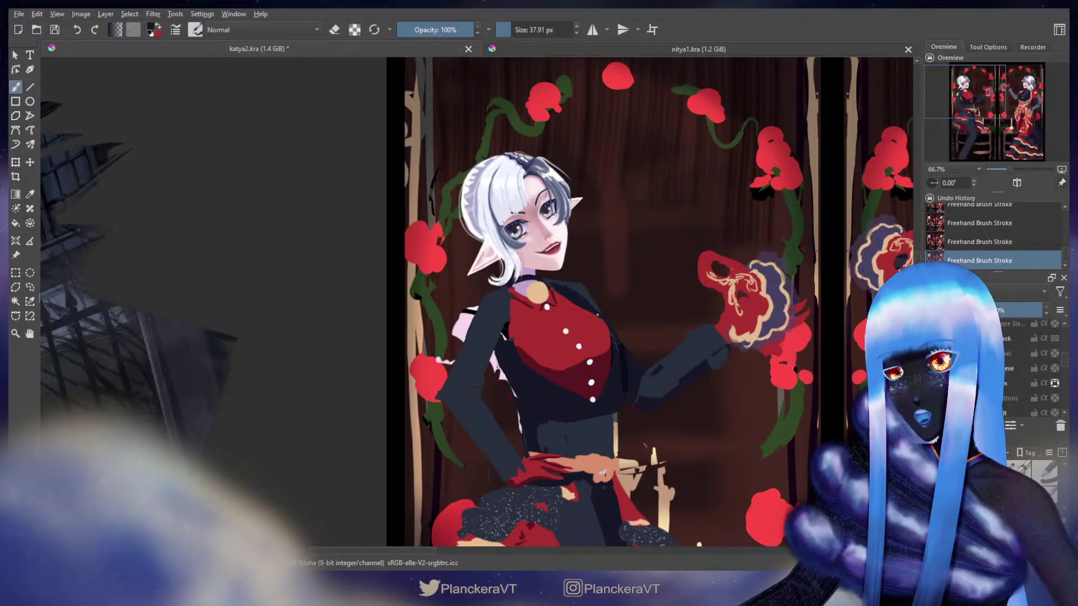
key(e)
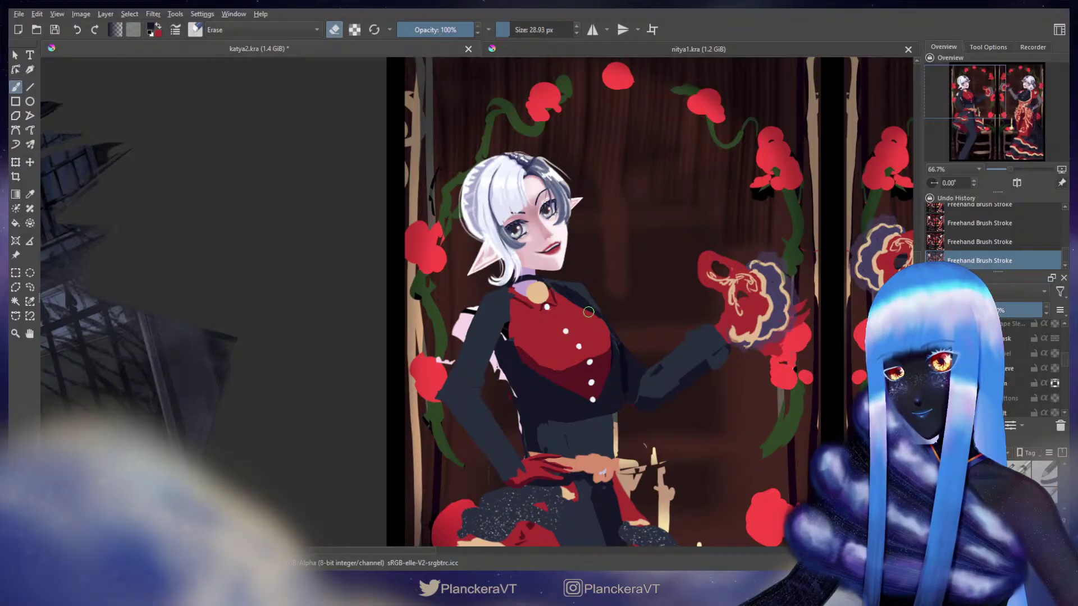
click(593, 317)
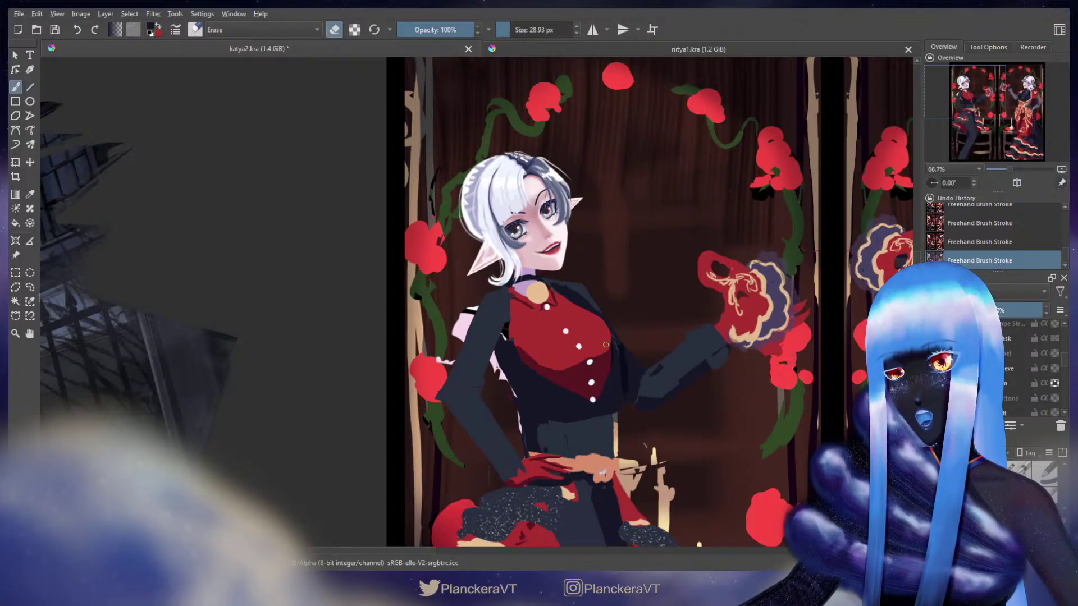
Refine the suit's side edge below the bust near the raised arm with a 38.83 px brush and a 28.93 px eraser, undoing the last stroke.
key(e)
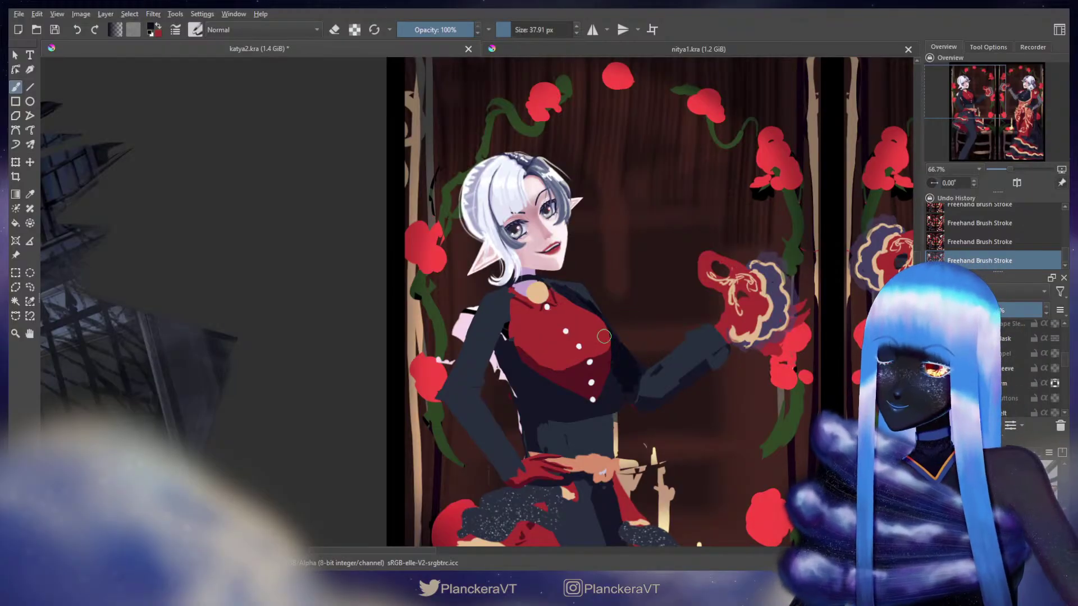
drag(605, 337, 628, 308)
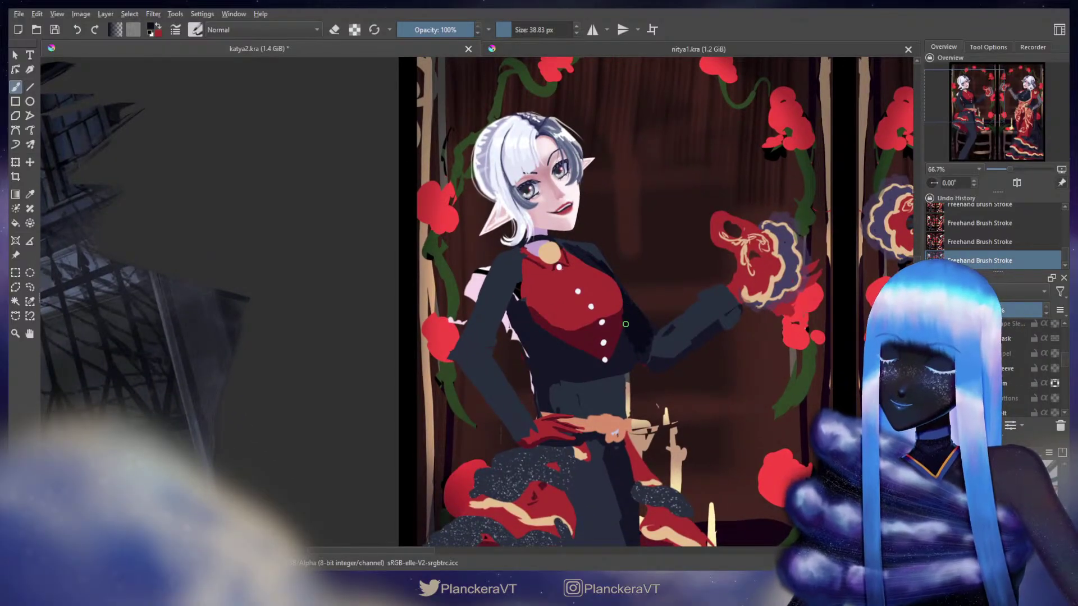
key(e)
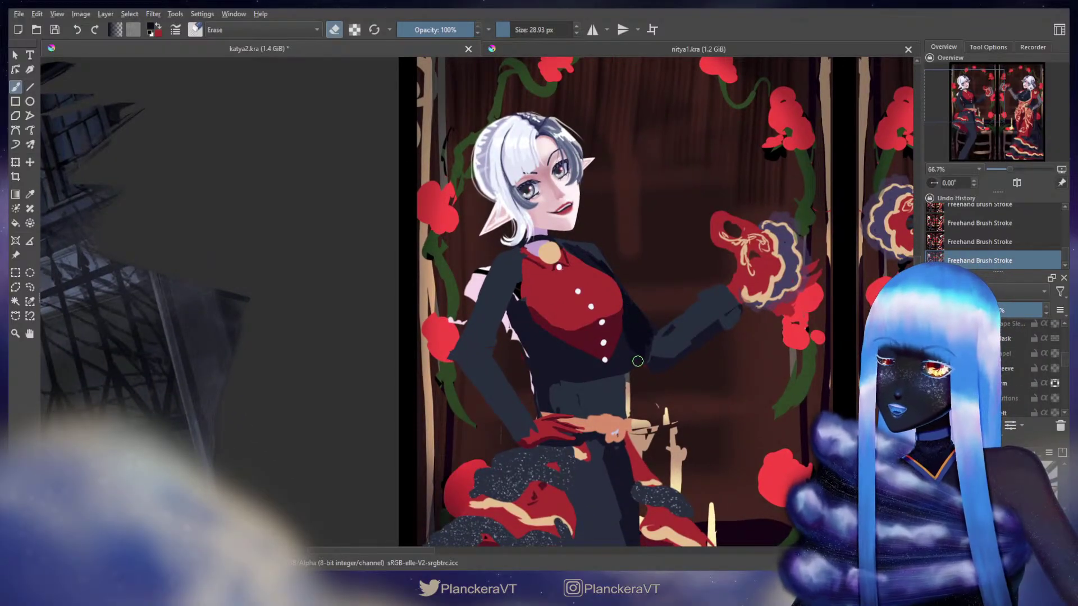
drag(637, 361, 632, 353)
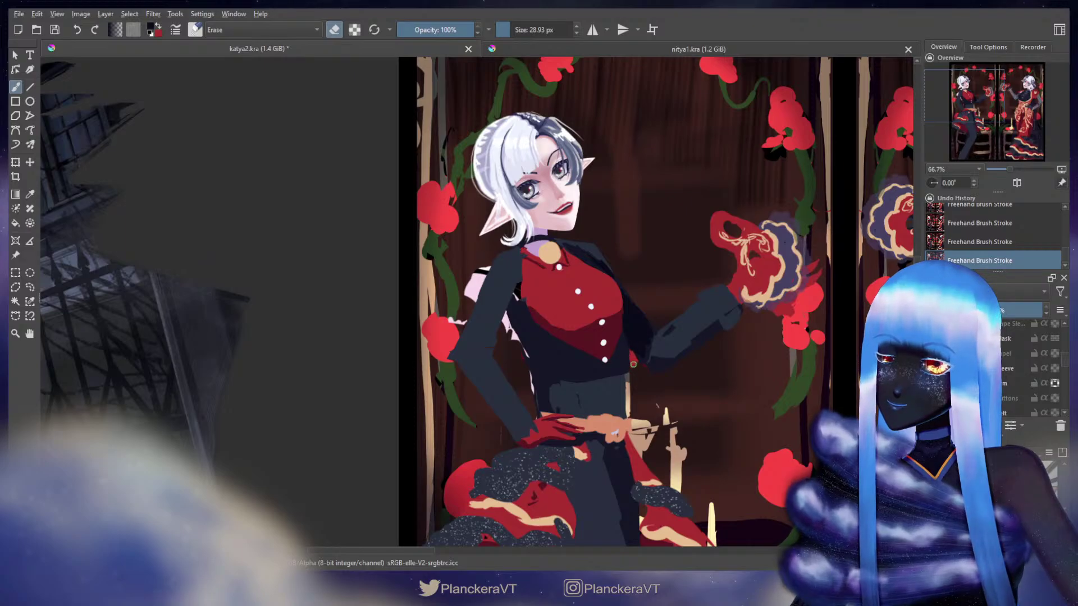
key(e)
drag(631, 352, 671, 387)
key(ctrl+z)
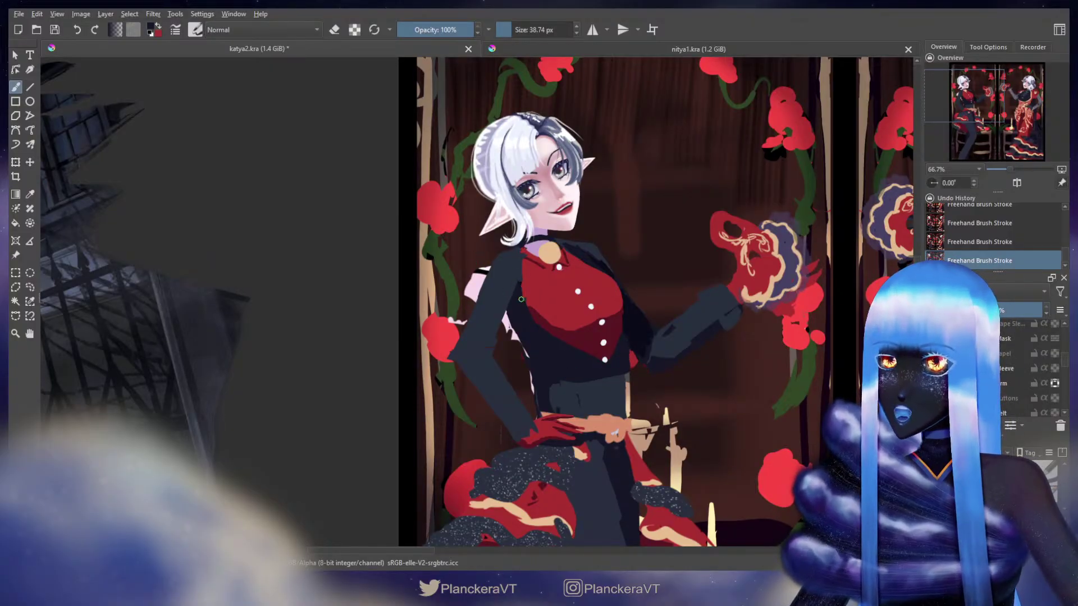
Clean up the suit's torso outline on the hip-resting arm's side down to the waist, alternating a 27.91 px eraser and a 38.74 px brush.
key(e)
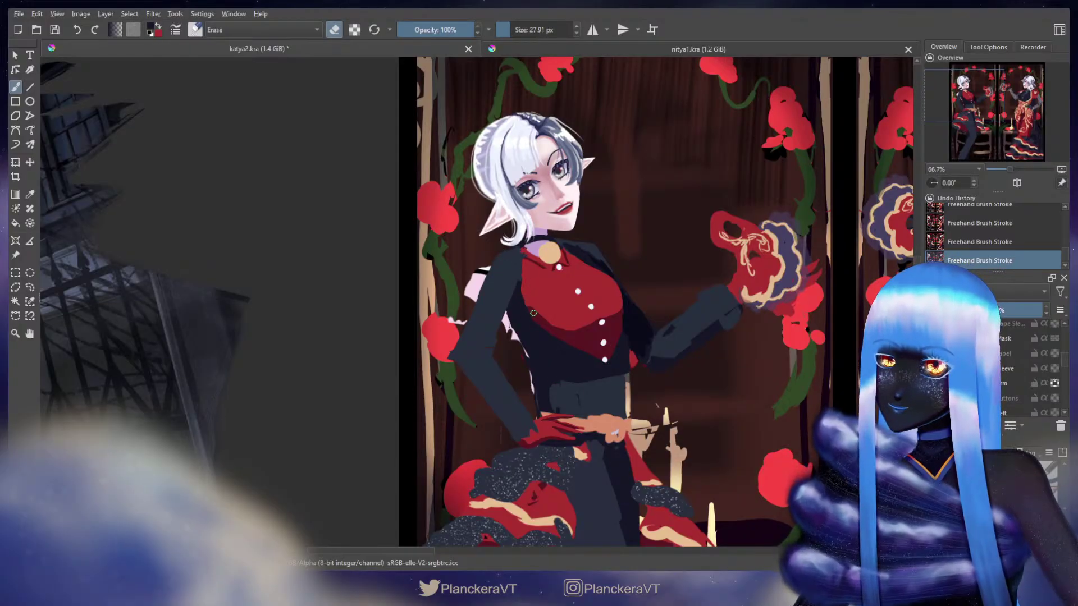
key(e)
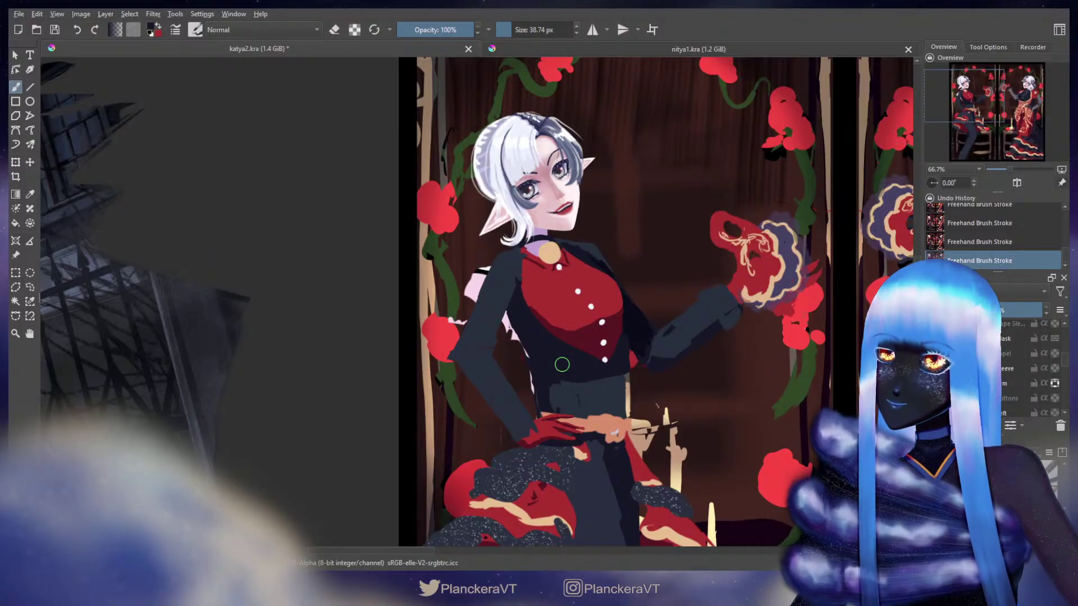
key(e)
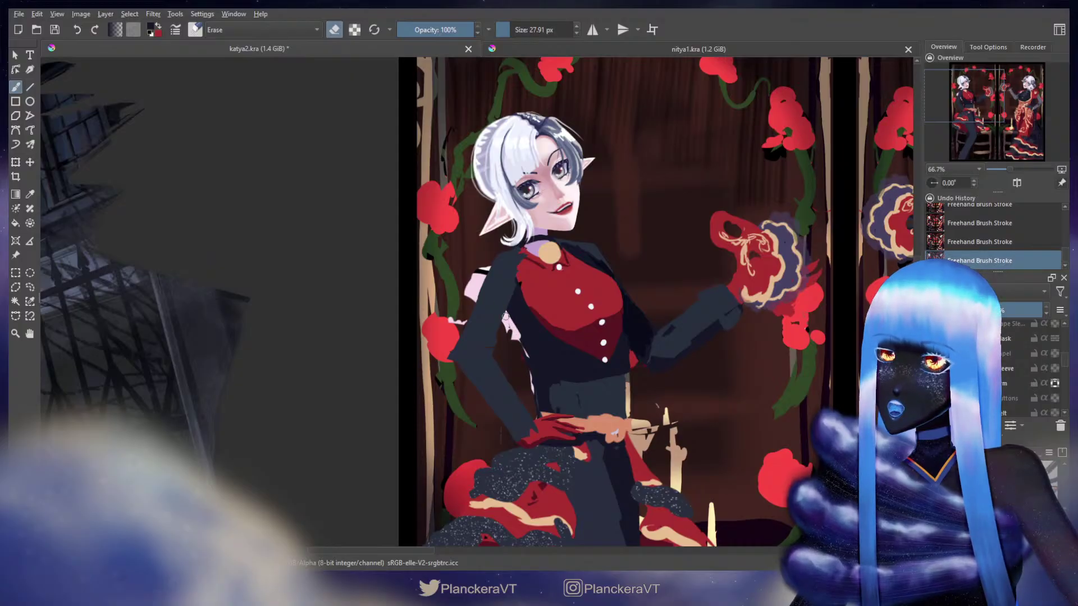
drag(505, 315, 542, 405)
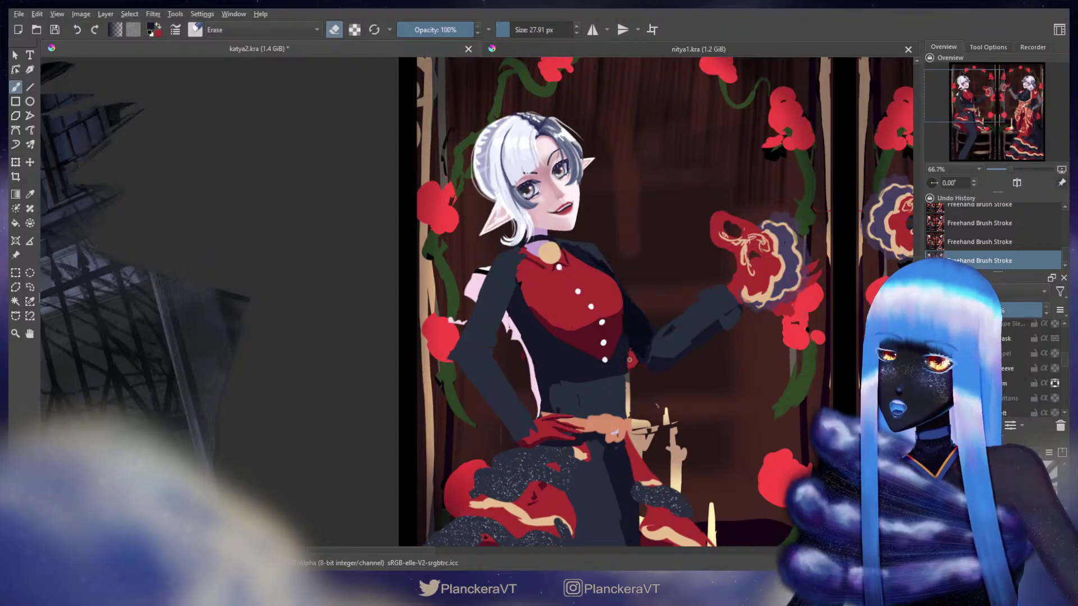
key(e)
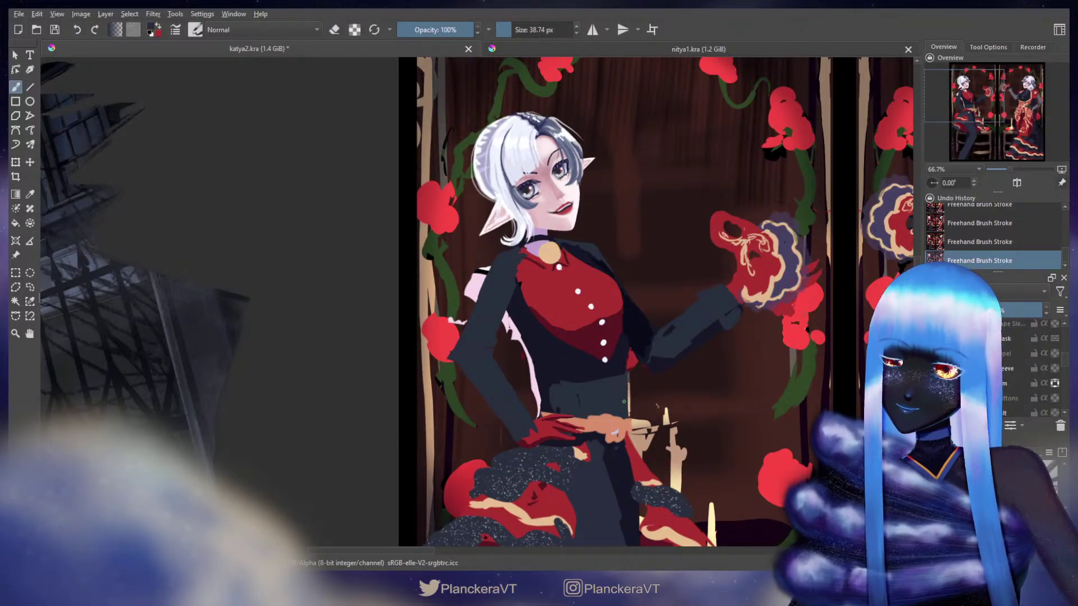
key(e)
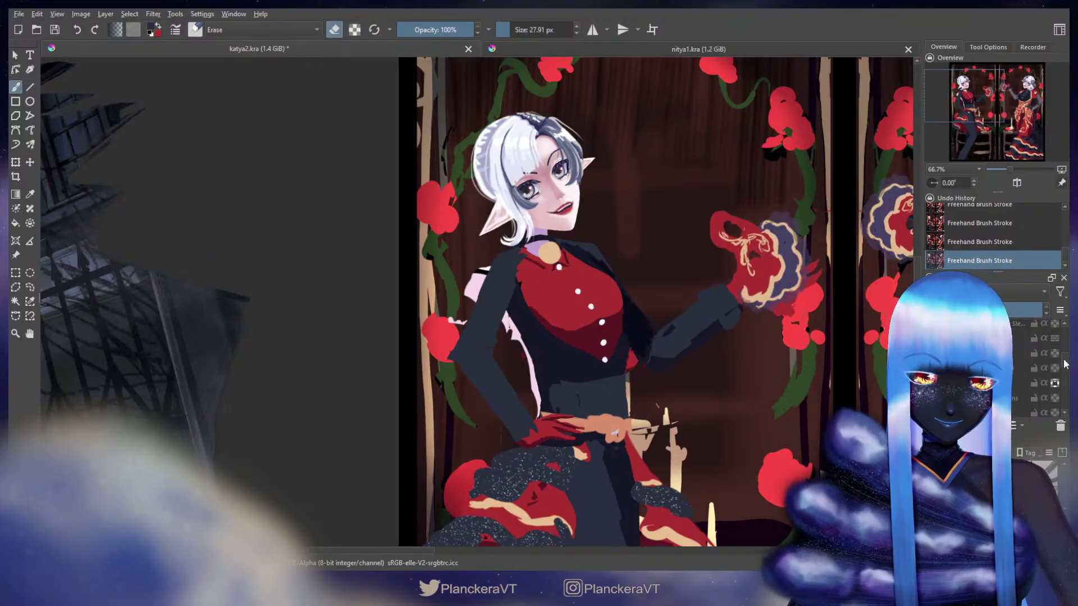
Switch to the Body layer and erase the pale skin protruding around the hip-resting arm and torso, enlarging the eraser to 75.70 px.
drag(1065, 363, 1066, 383)
click(1008, 378)
drag(517, 345, 550, 344)
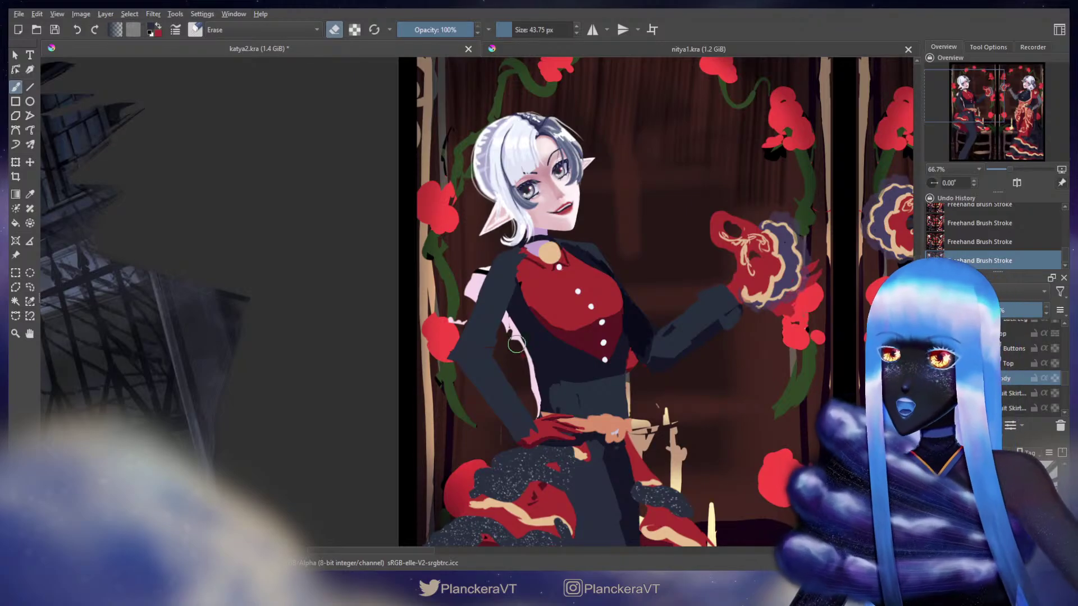
mouse_move(476, 290)
mouse_down()
mouse_move(443, 306)
mouse_move(511, 361)
mouse_move(505, 324)
mouse_move(537, 402)
mouse_up()
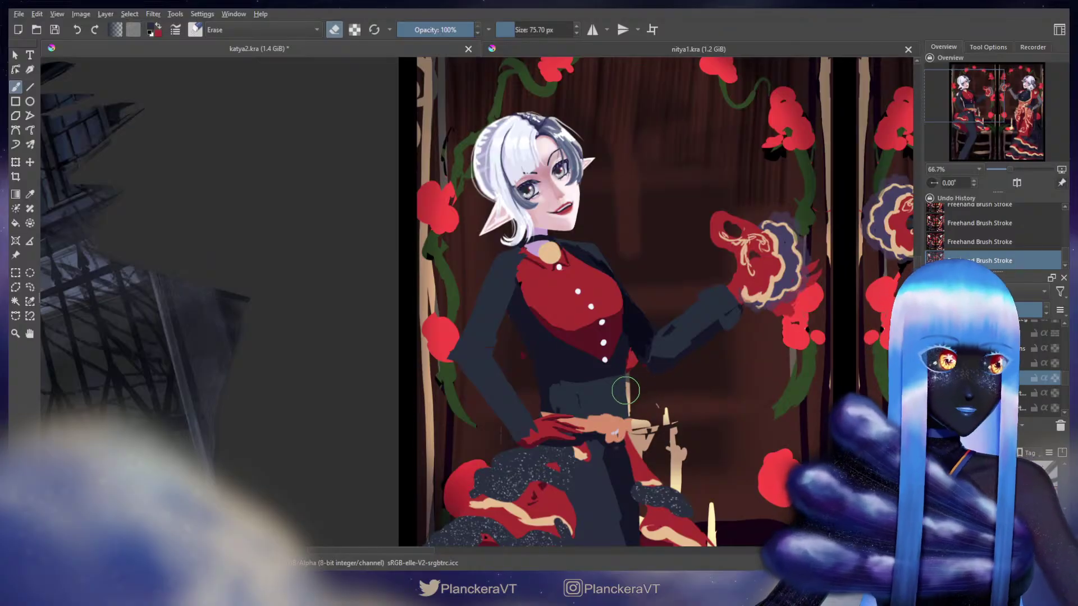
Paint a white button into the gap between the red top's two uppermost buttons with a 38.74 px brush, sampling the existing button colour.
scroll(1065, 374, up, 2)
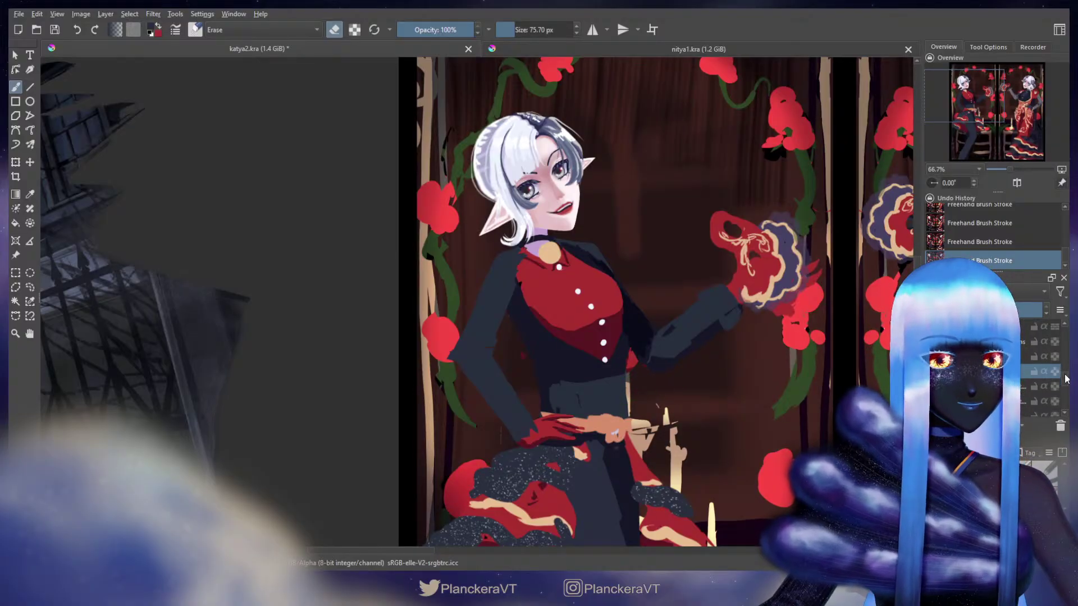
scroll(1065, 384, up, 1)
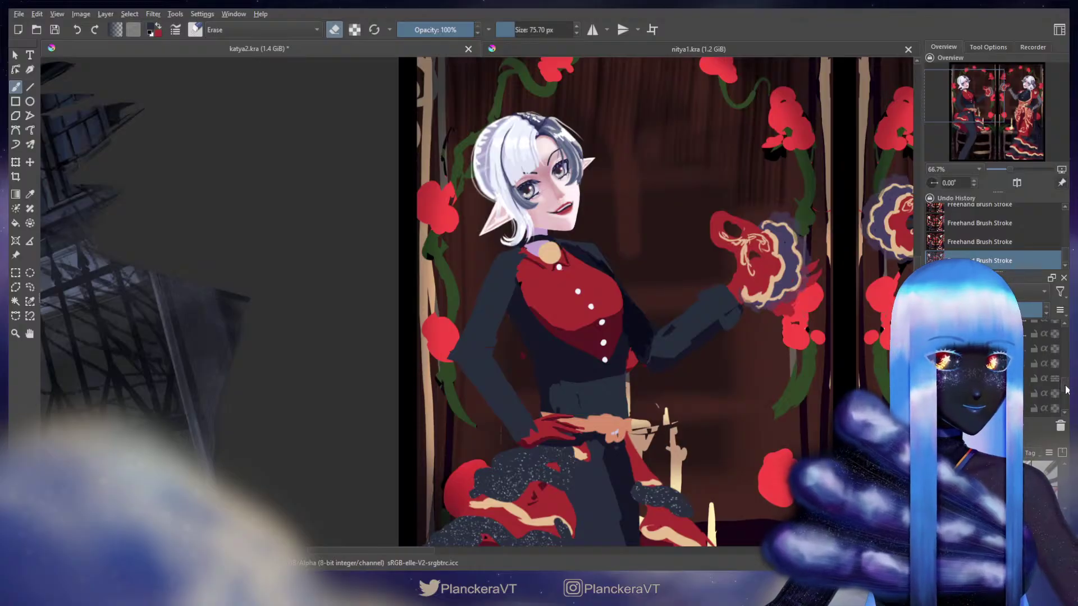
scroll(1066, 389, down, 2)
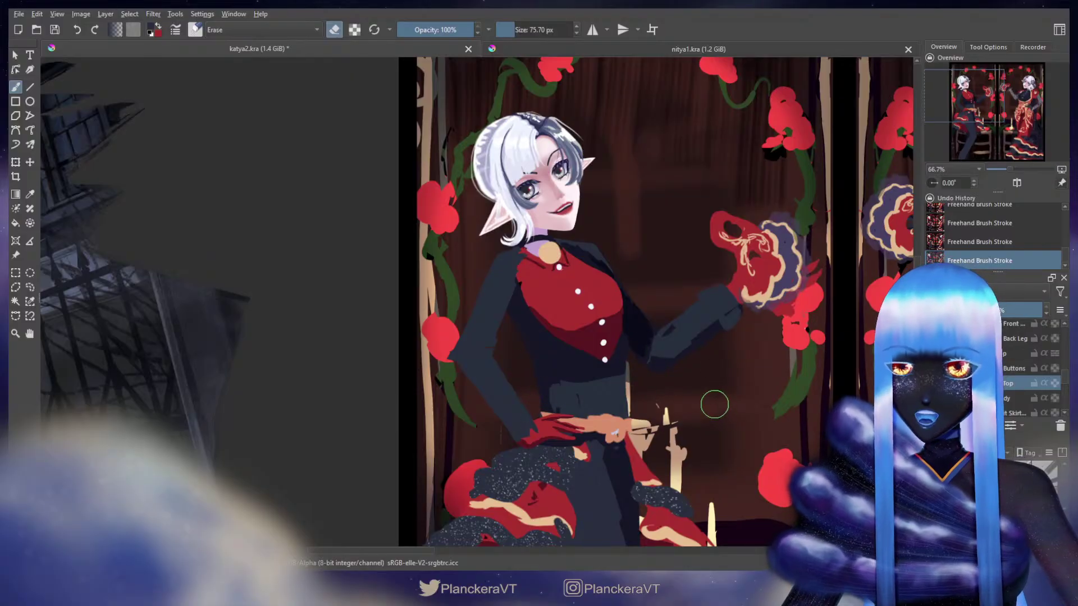
key(e)
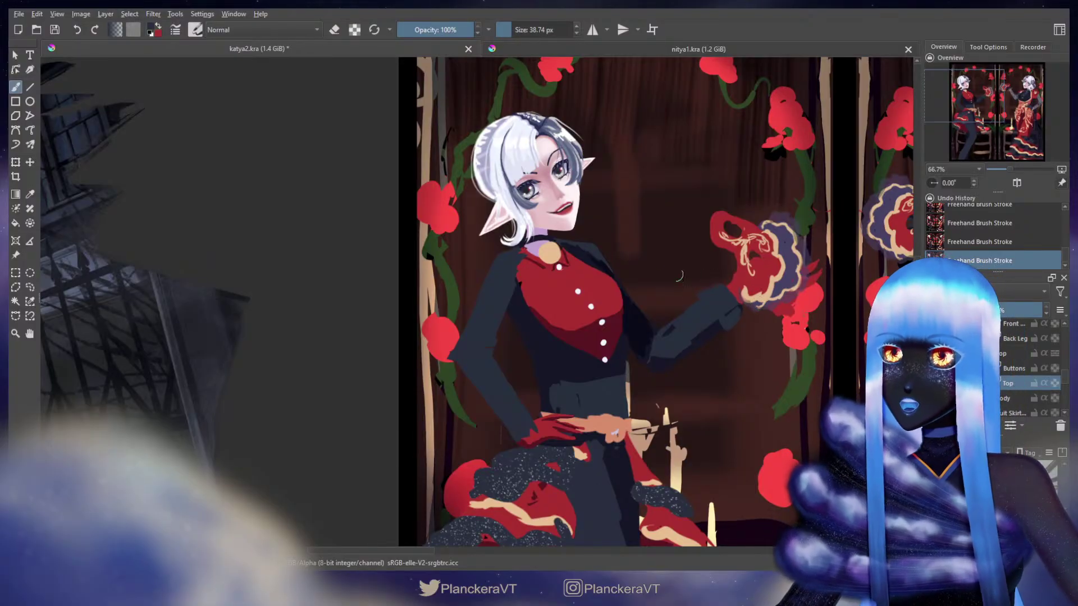
scroll(1032, 360, down, 2)
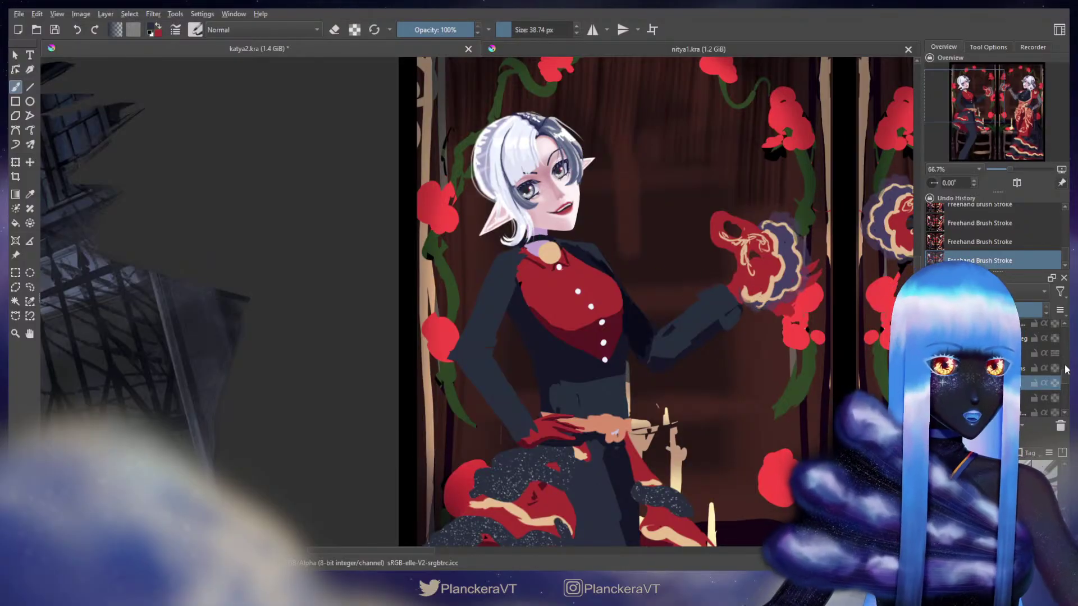
click(1049, 373)
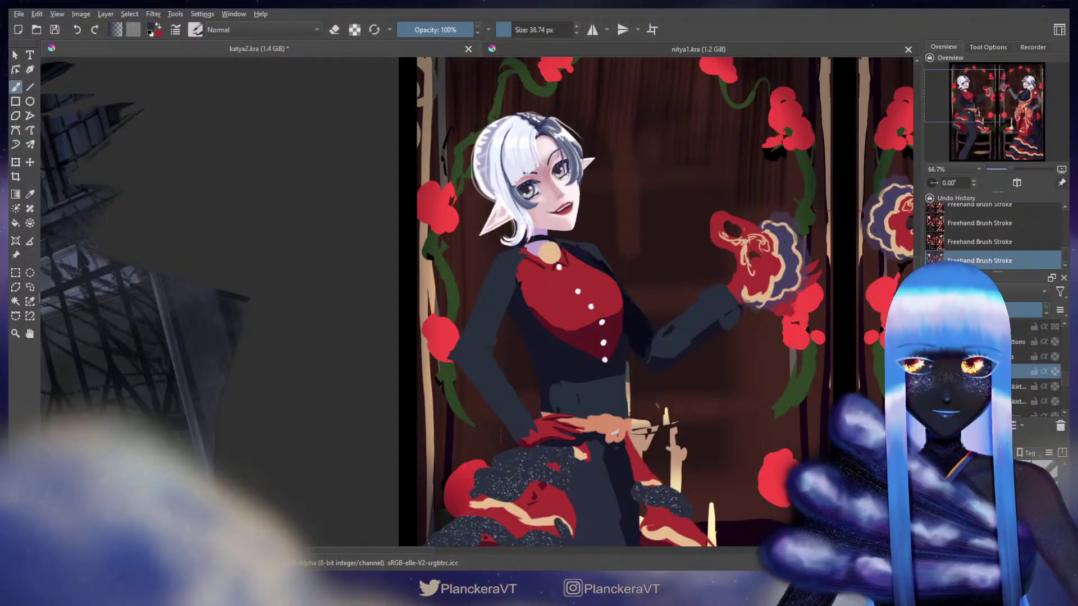
ctrl+click(519, 221)
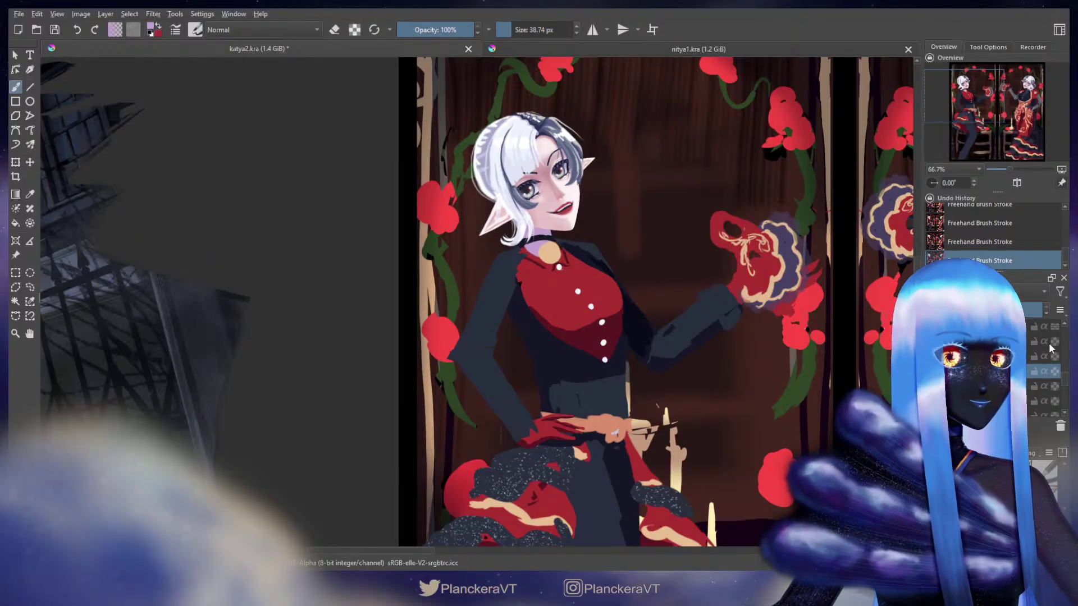
scroll(1066, 382, up, 1)
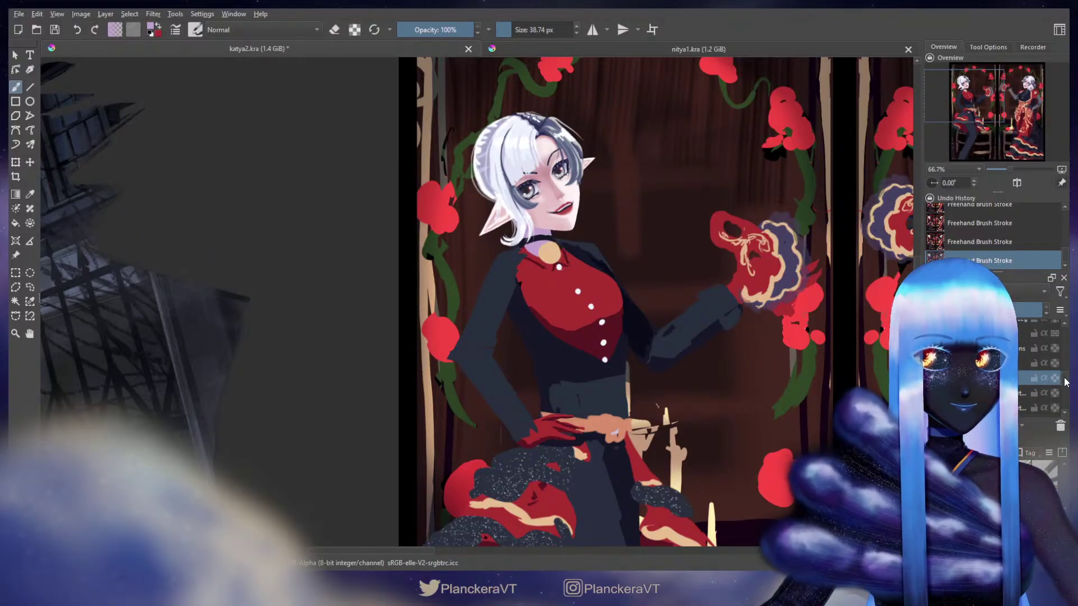
scroll(1066, 379, up, 3)
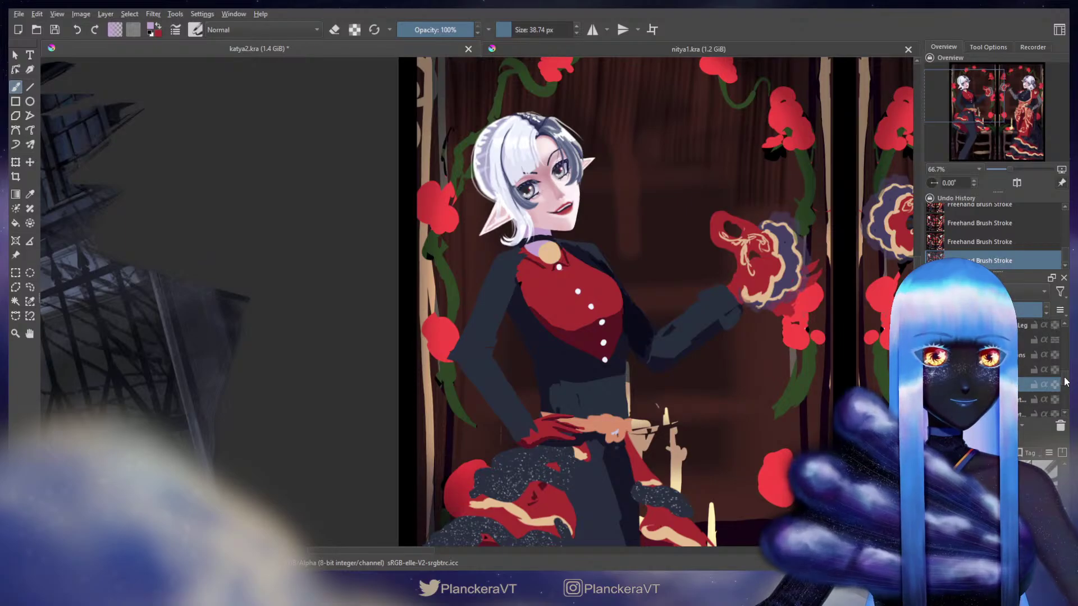
scroll(1065, 371, up, 5)
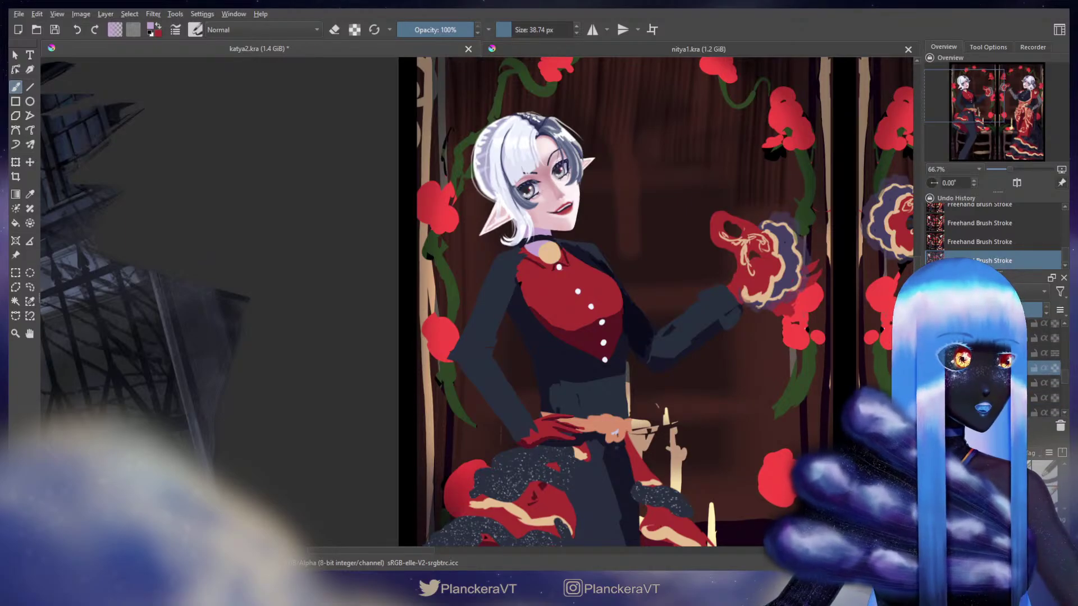
ctrl+click(577, 291)
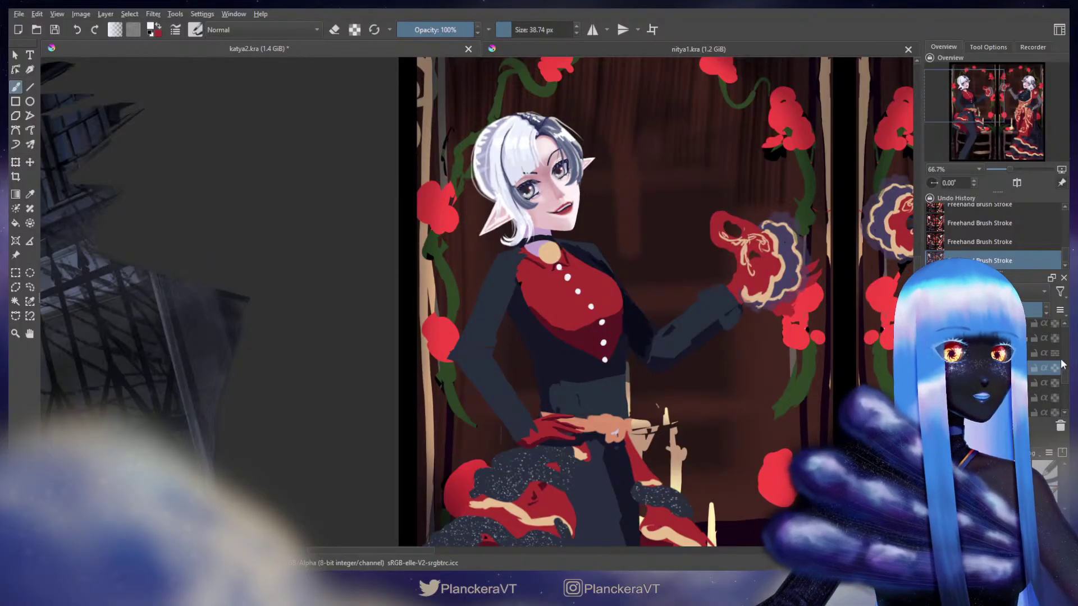
Switch to the Sleeve layer and slightly transform the whole sleeve of the hip-resting arm.
scroll(1067, 368, down, 1)
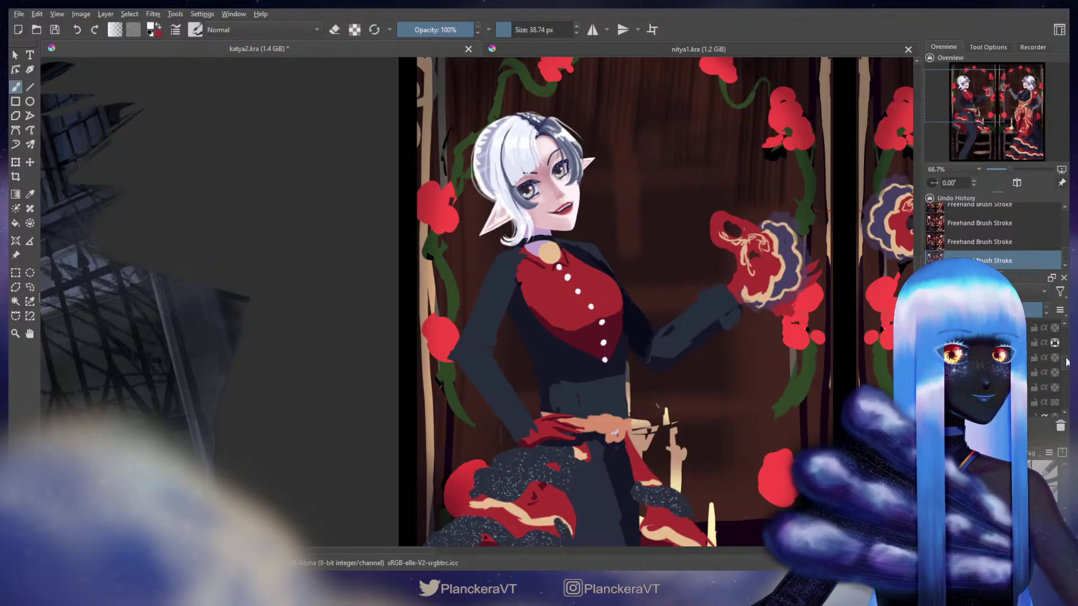
scroll(1067, 358, up, 1)
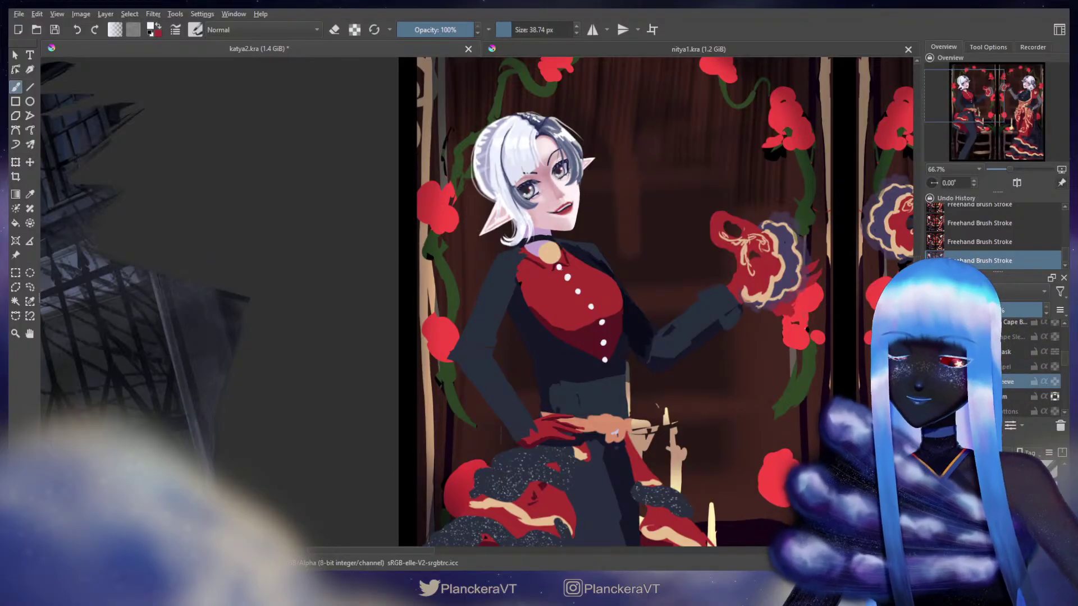
key(ctrl+t)
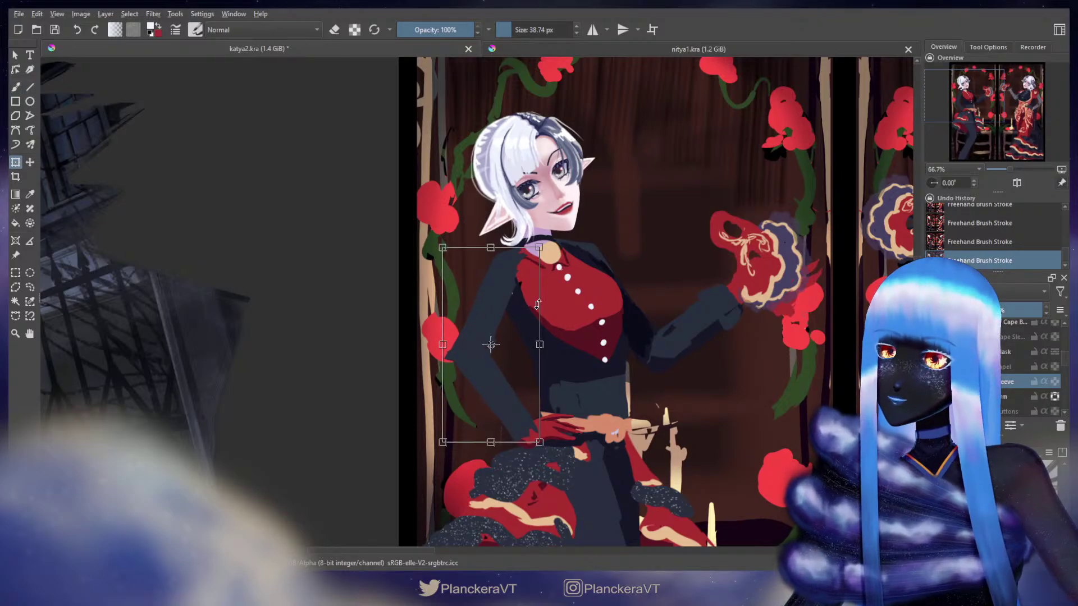
key(b)
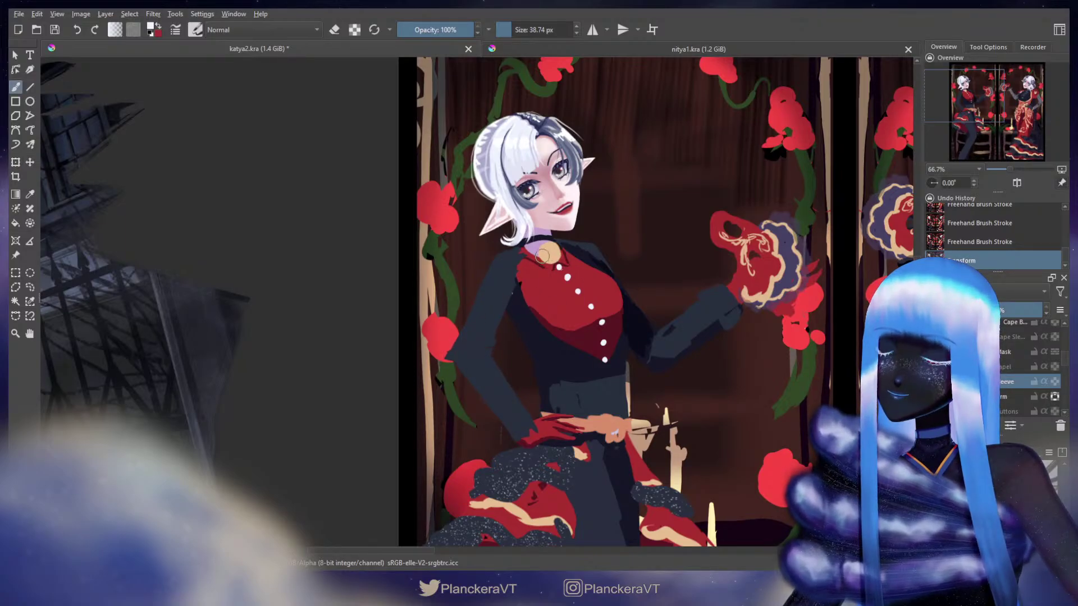
Select the upper part of the hip-resting arm's sleeve freehand, rotate it slightly around the shoulder, apply the transform and clear the selection.
key(l)
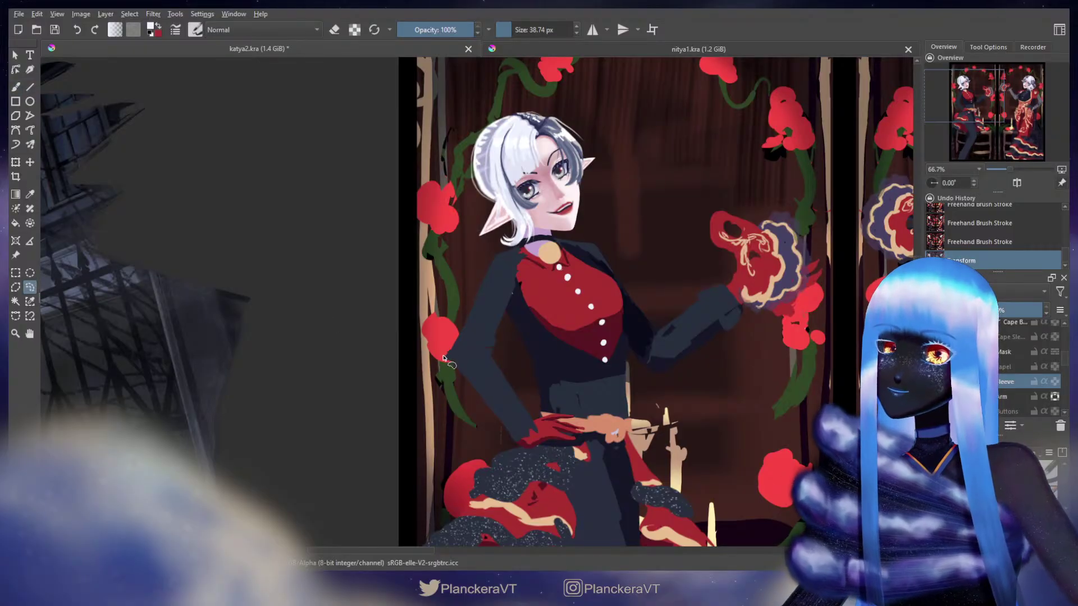
drag(488, 234, 500, 231)
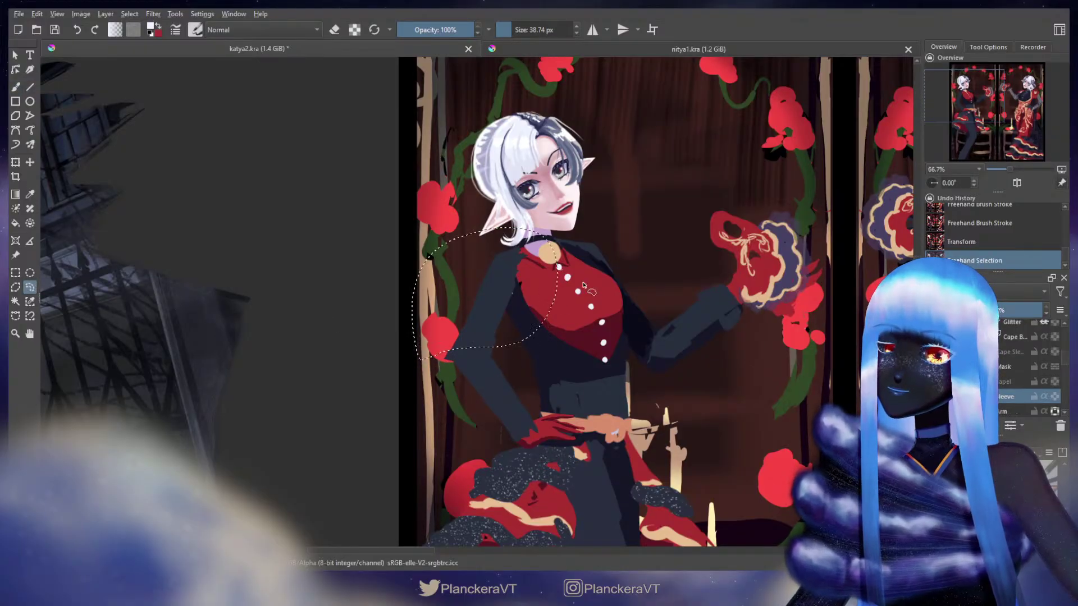
key(ctrl+t)
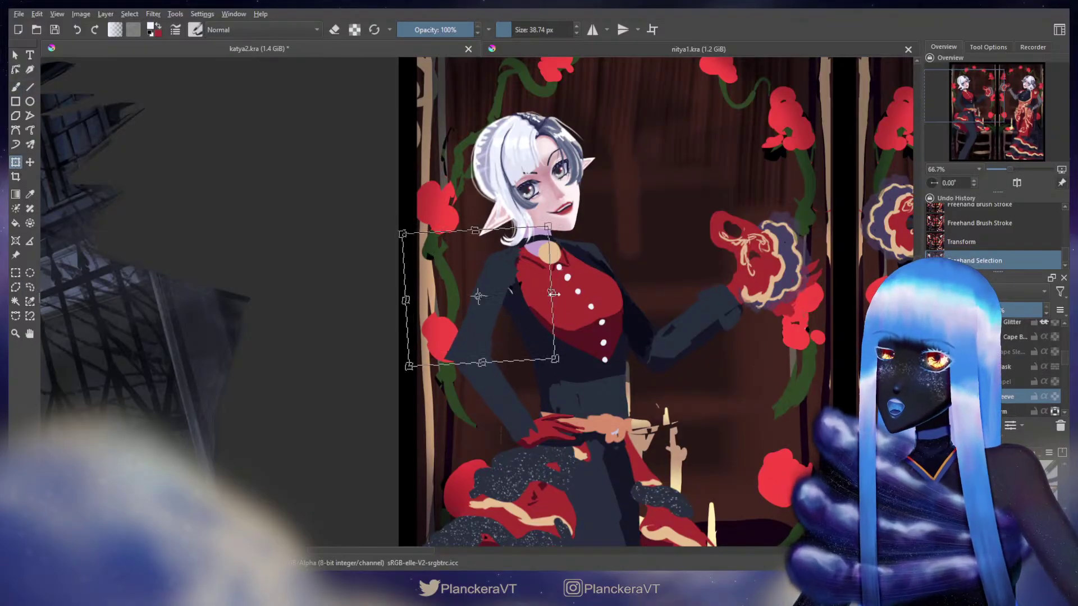
drag(588, 287, 587, 278)
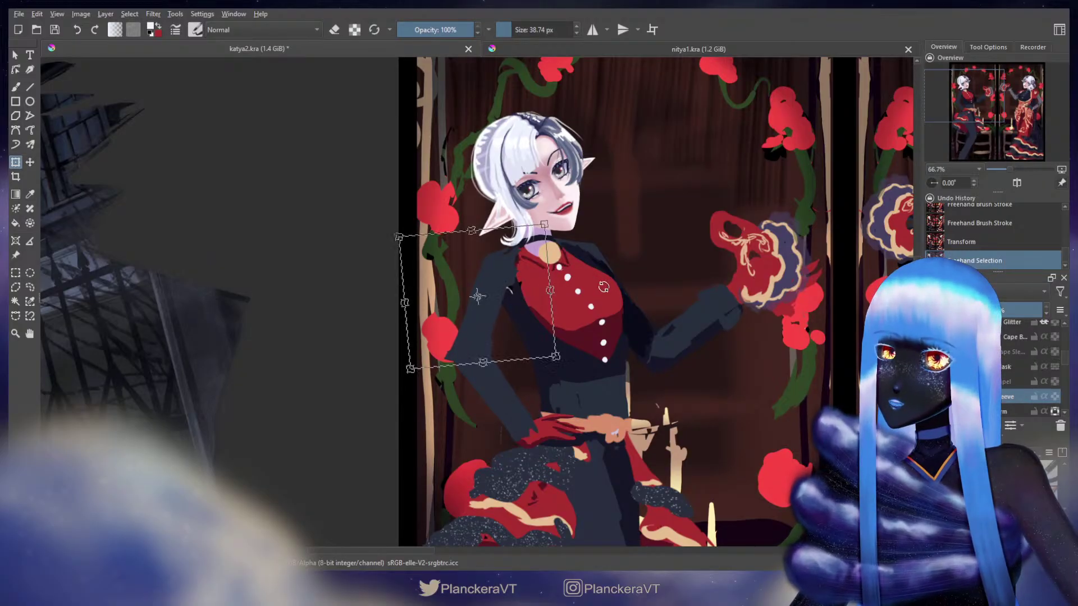
drag(598, 287, 598, 287)
key(Return)
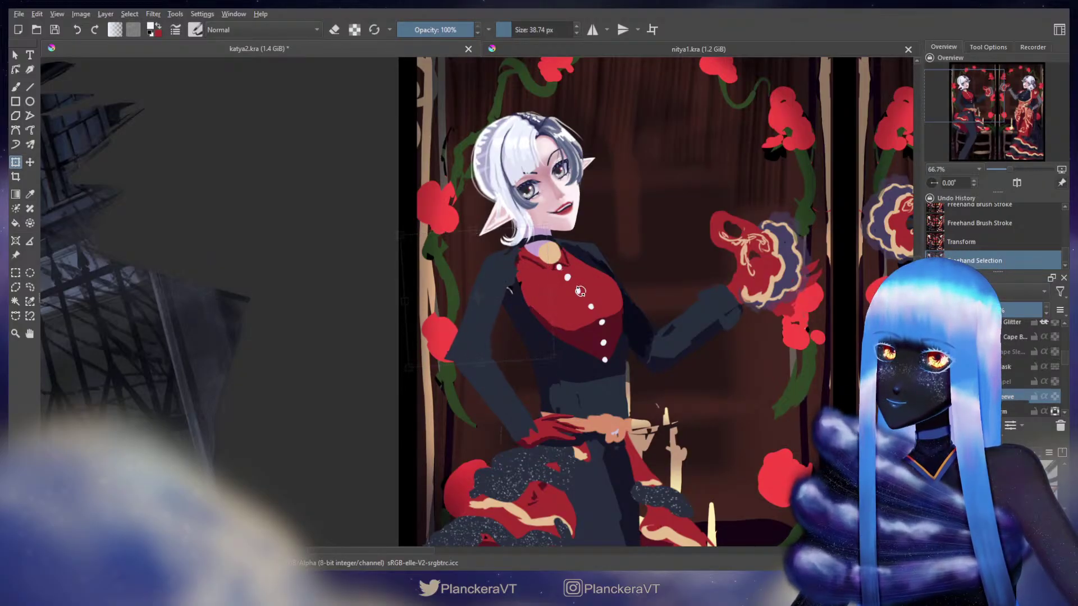
key(b)
key(ctrl+shift+a)
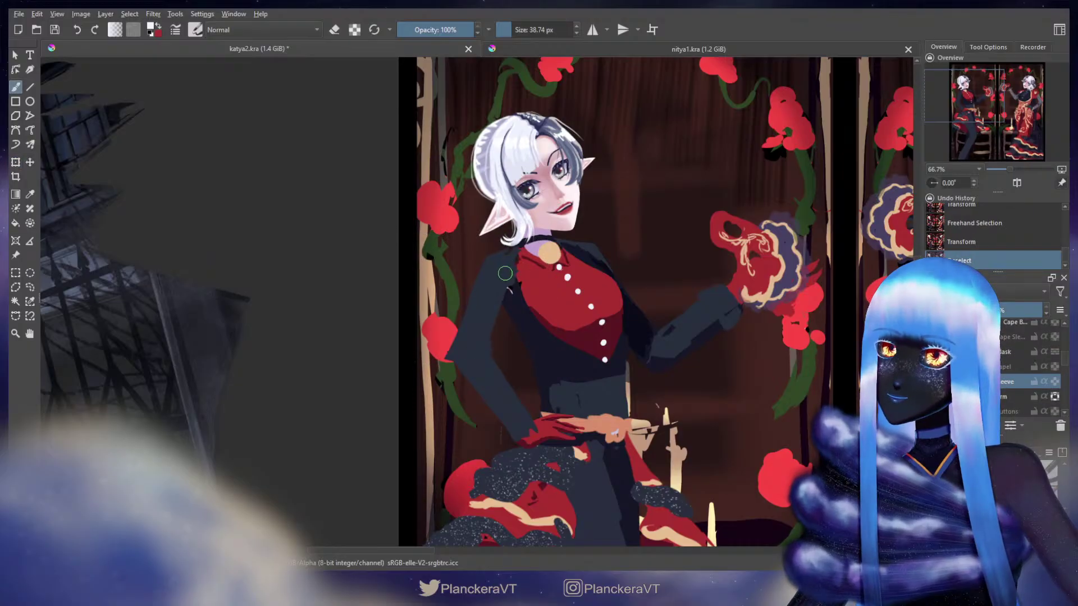
Round out the sleeve's shoulder edge in the dark suit colour with a 38.74 px brush, and set the eraser to 56.71 px.
click(505, 254)
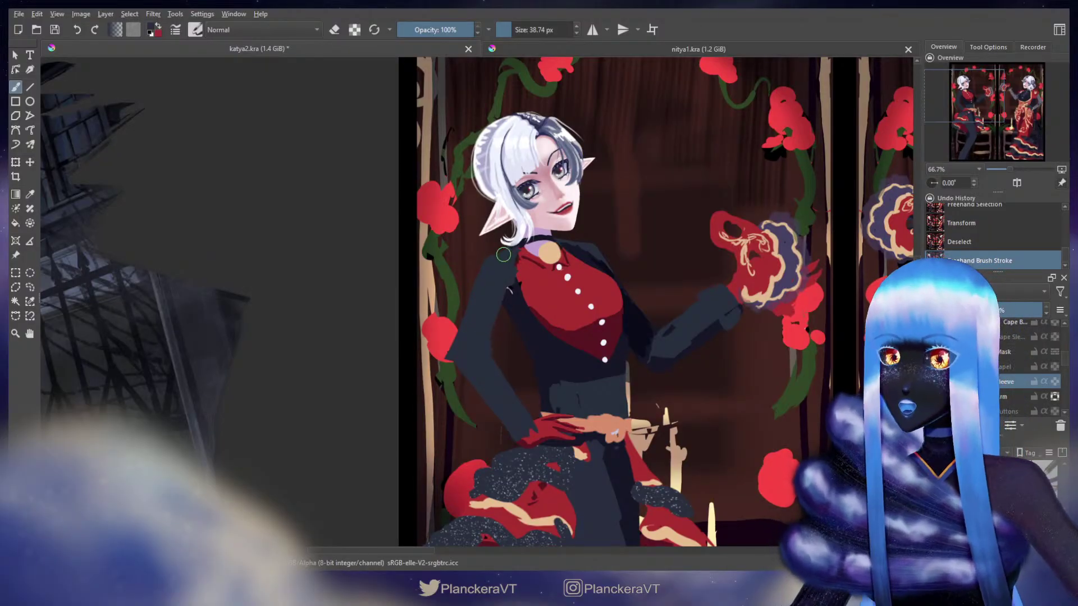
drag(508, 251, 510, 247)
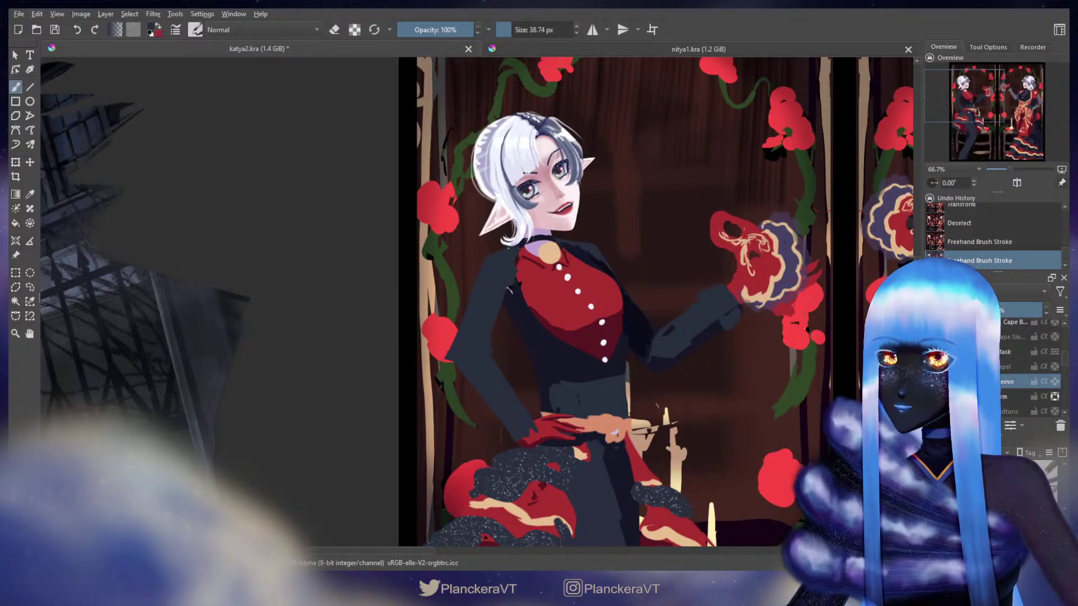
click(508, 247)
click(492, 254)
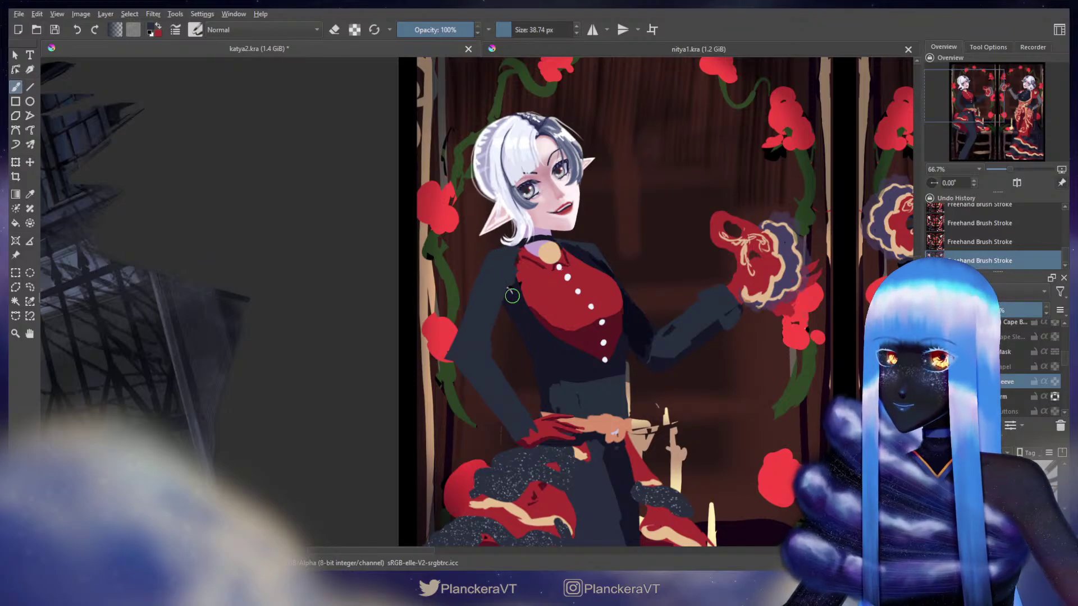
key(e)
key(bracketleft)
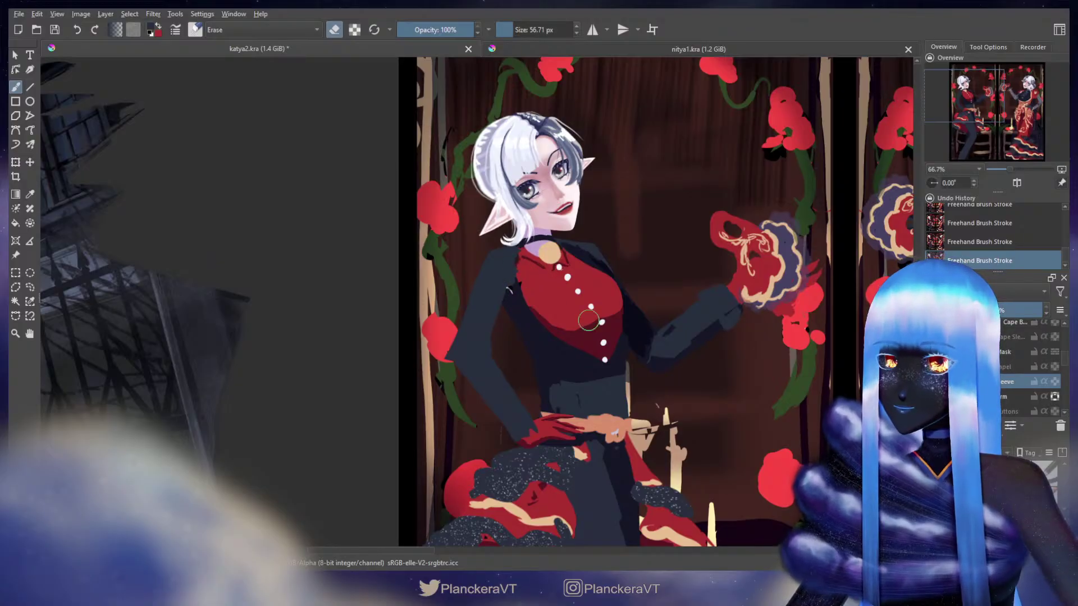
Switch to the Suit layer and fill the gap at the armpit with a 38.74 px brush, refining with a 47.73 px eraser.
mouse_move(1064, 360)
mouse_down()
mouse_move(1067, 377)
mouse_move(1066, 363)
mouse_up()
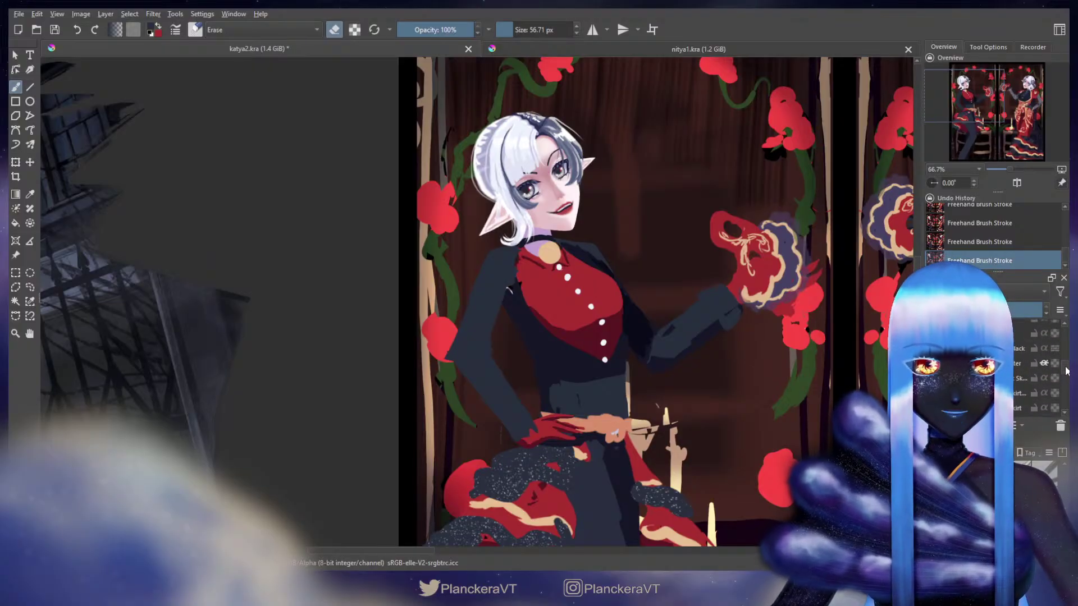
click(1024, 357)
key(e)
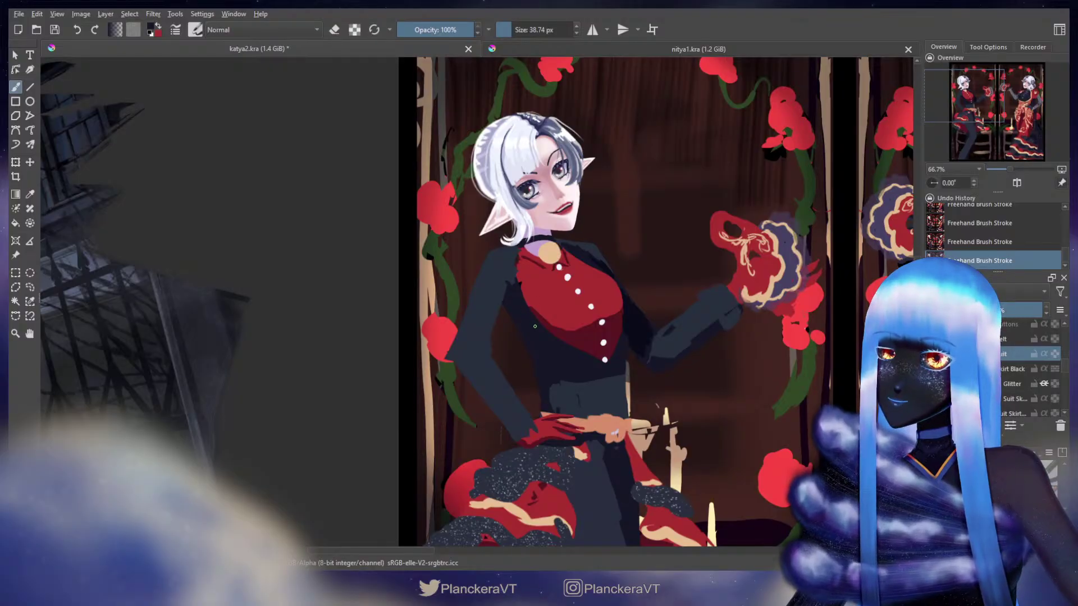
key(e)
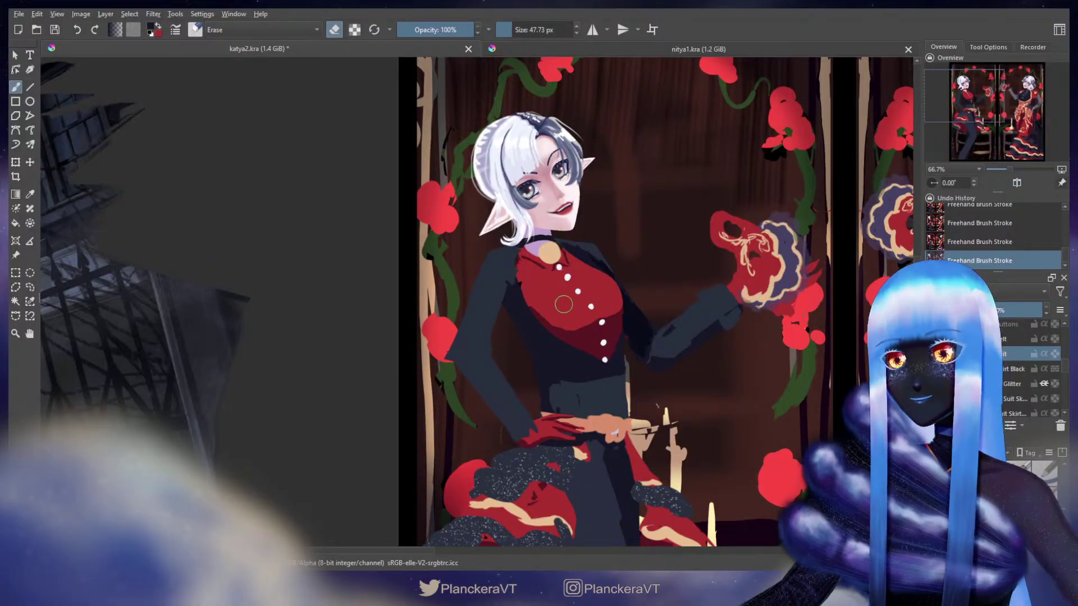
Examine the whole figure beside the companion panel and look through the layer stack around the Suit layer.
scroll(565, 304, down, 2)
drag(690, 314, 733, 343)
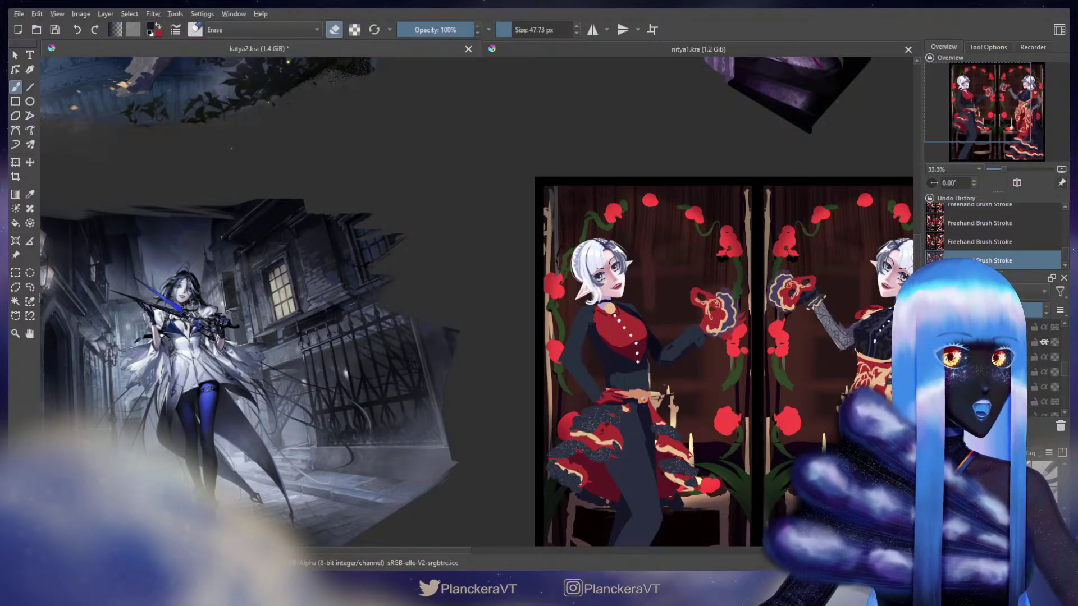
click(983, 396)
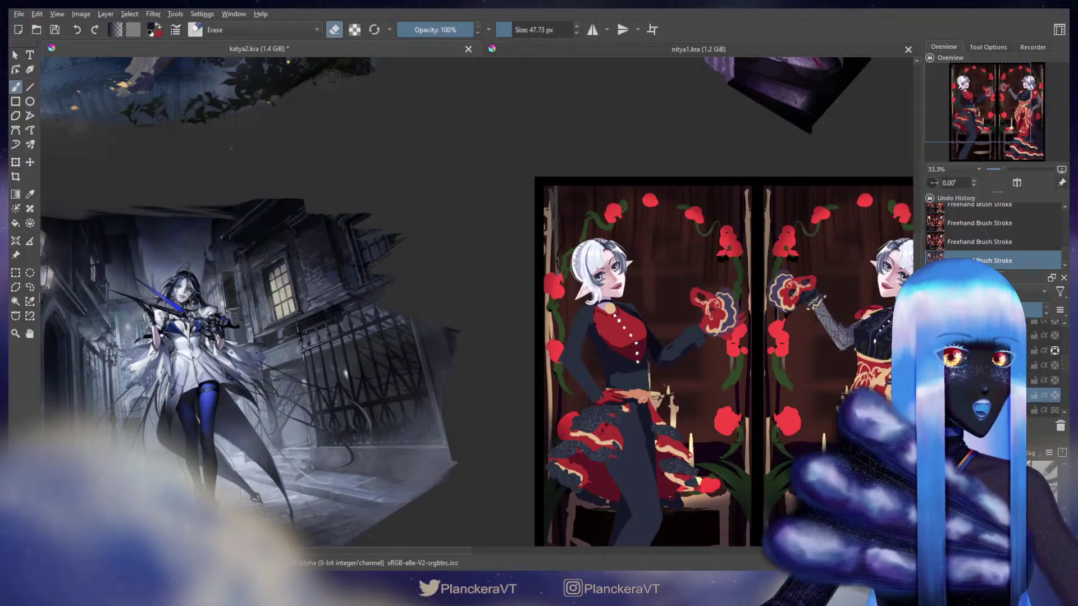
scroll(982, 374, down, 3)
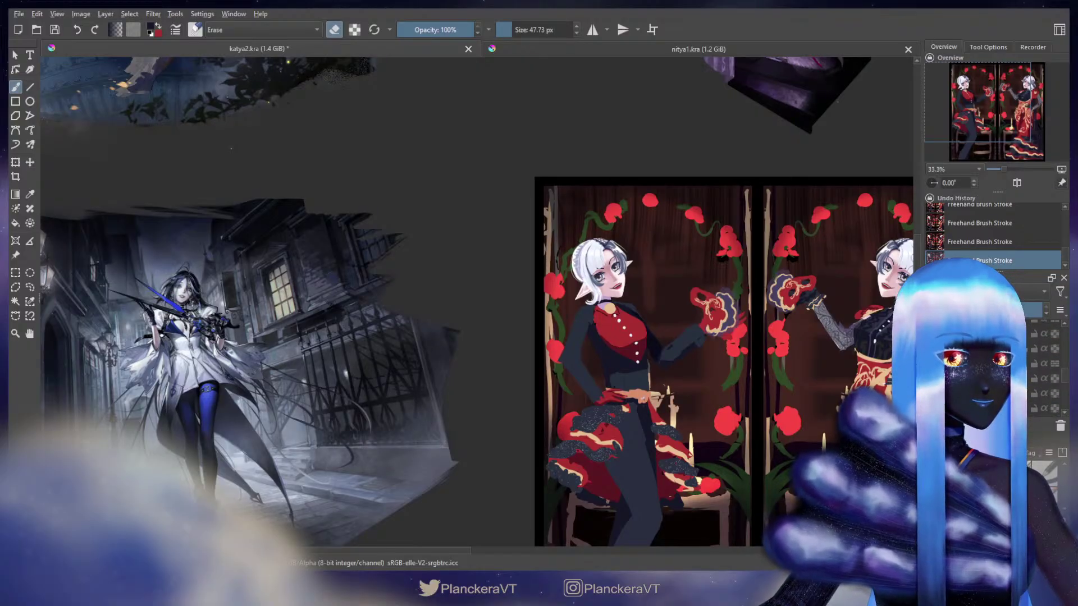
scroll(983, 374, up, 3)
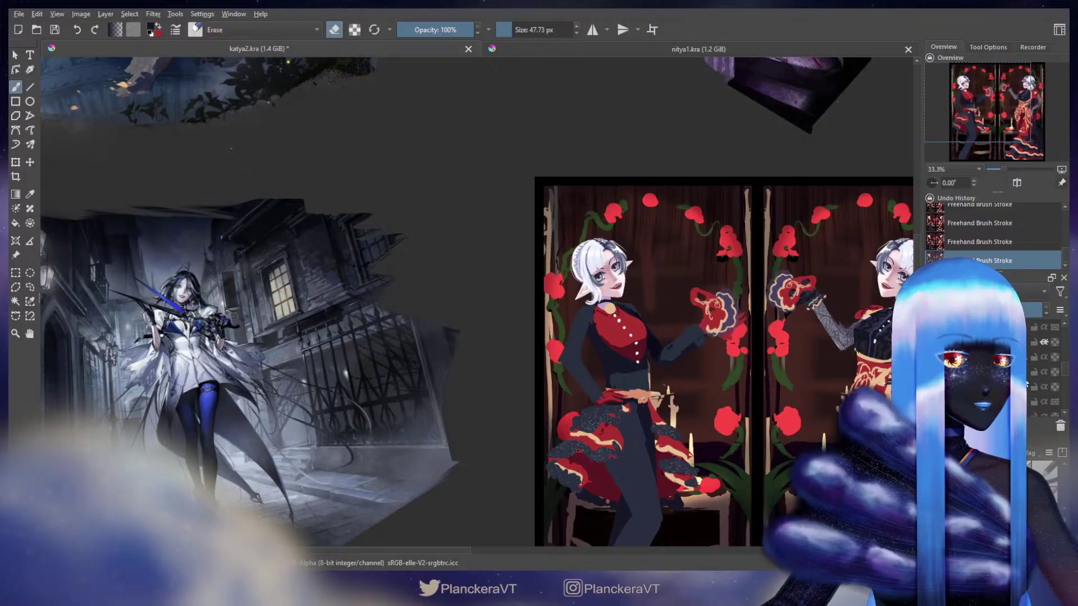
scroll(1027, 384, down, 1)
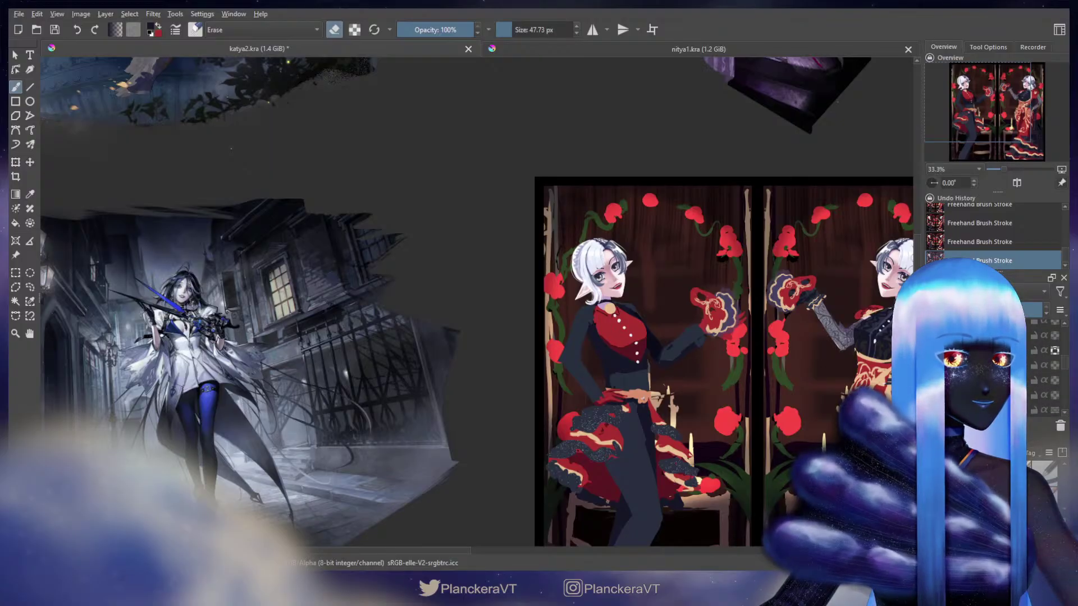
scroll(607, 307, up, 1)
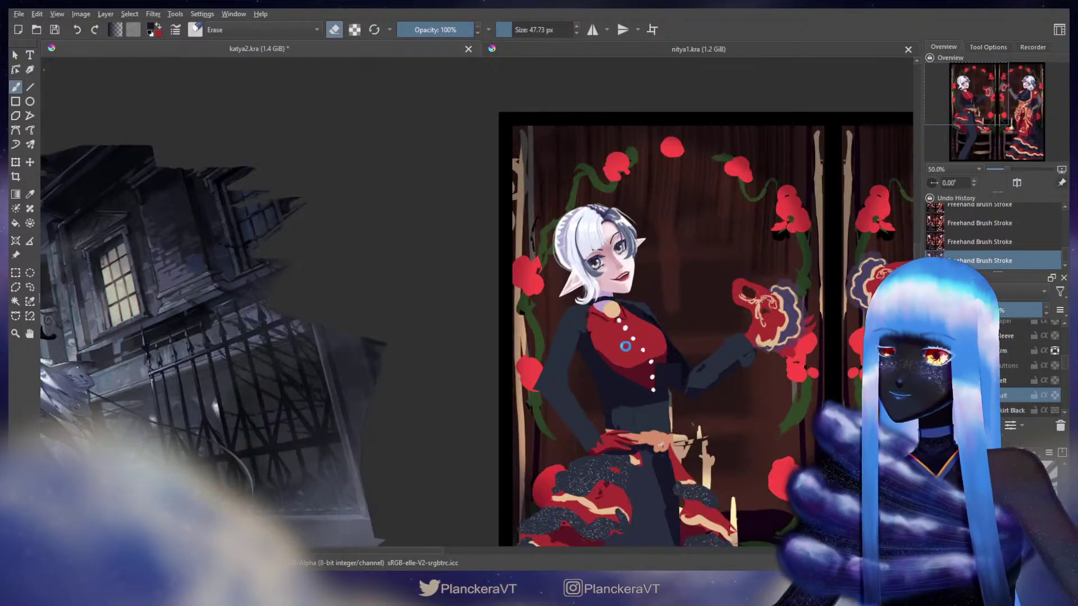
key(ctrl+t)
key(Escape)
key(b)
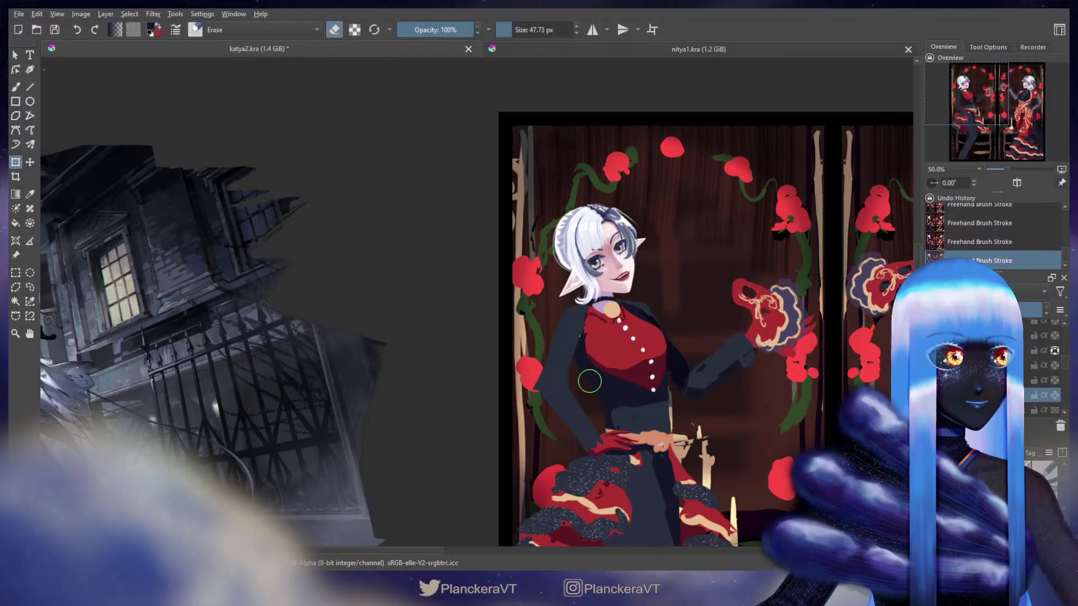
Apply the suit's transform, switch to the Top layer and reshape the red top with a transform.
key(b)
click(1005, 354)
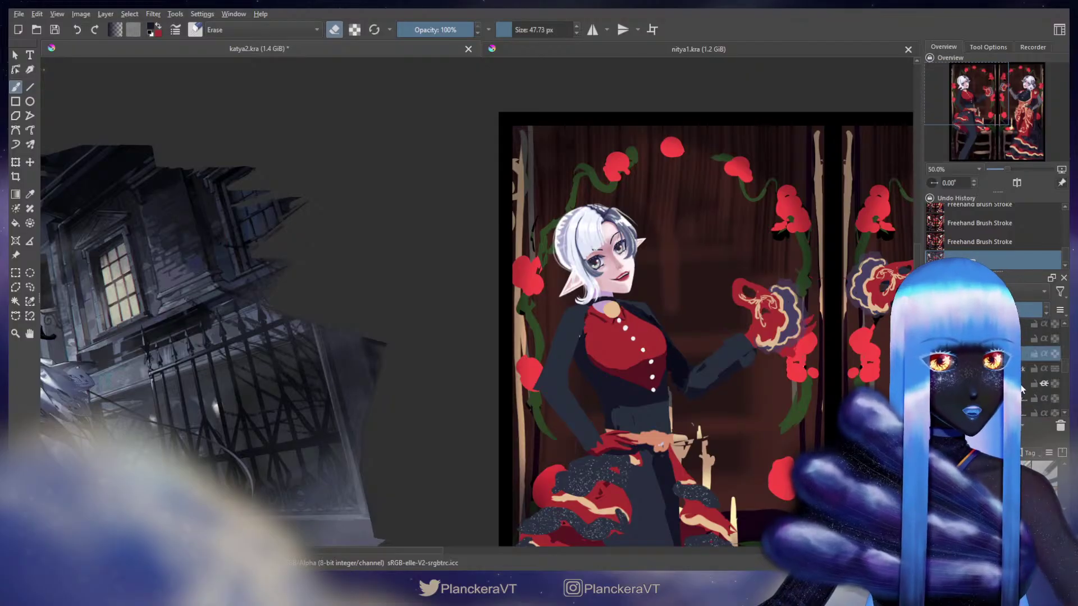
scroll(1033, 382, down, 2)
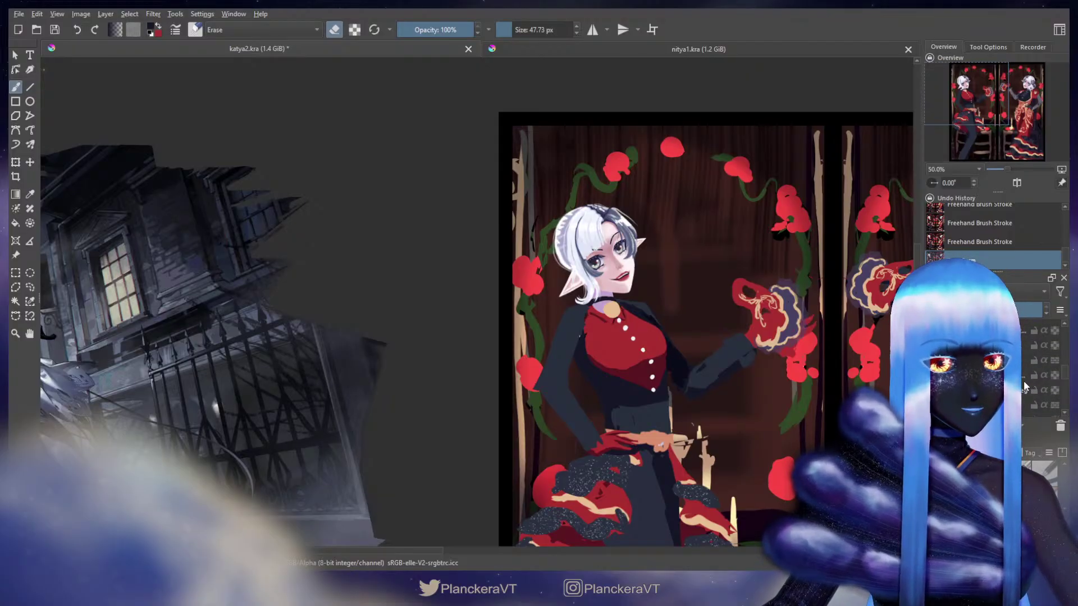
click(1028, 393)
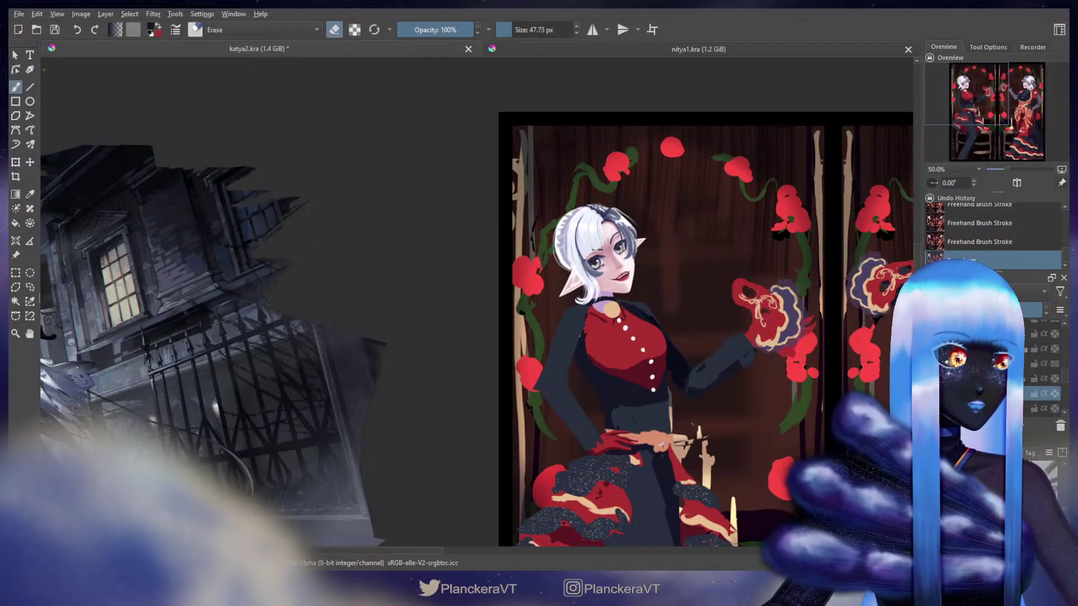
key(ctrl+t)
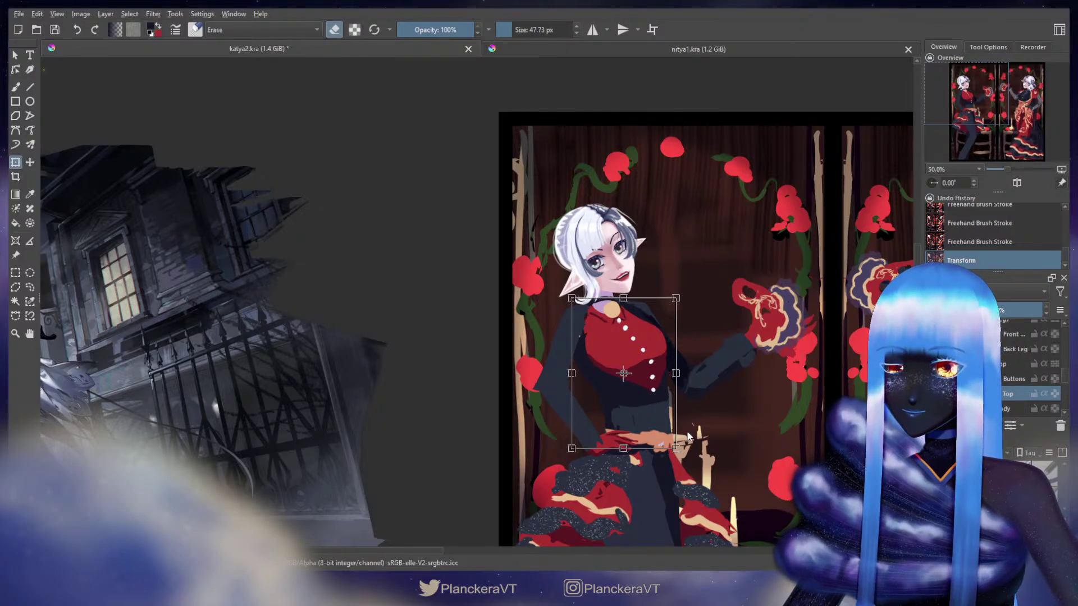
key(b)
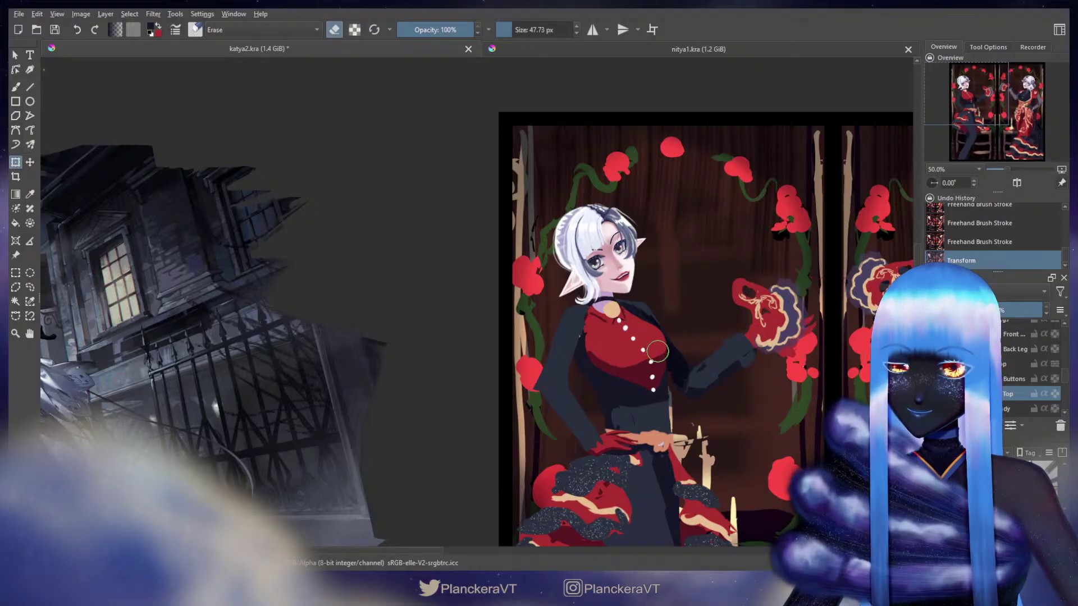
key(b)
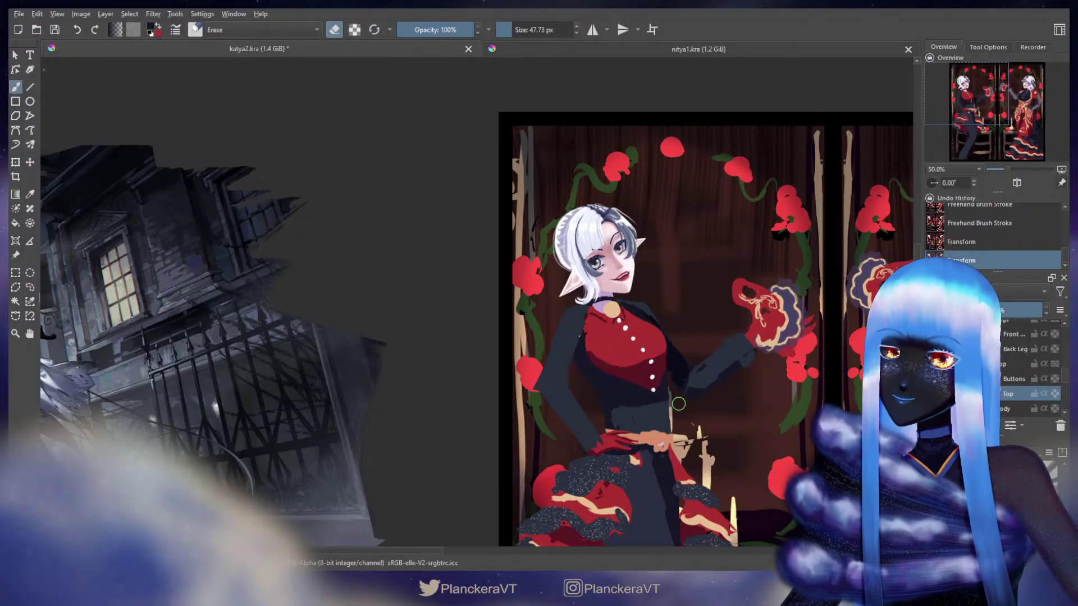
Clean up the red top's outer and lower edges with a 52.69 px brush, and enlarge the brush to 57.38 px.
key(e)
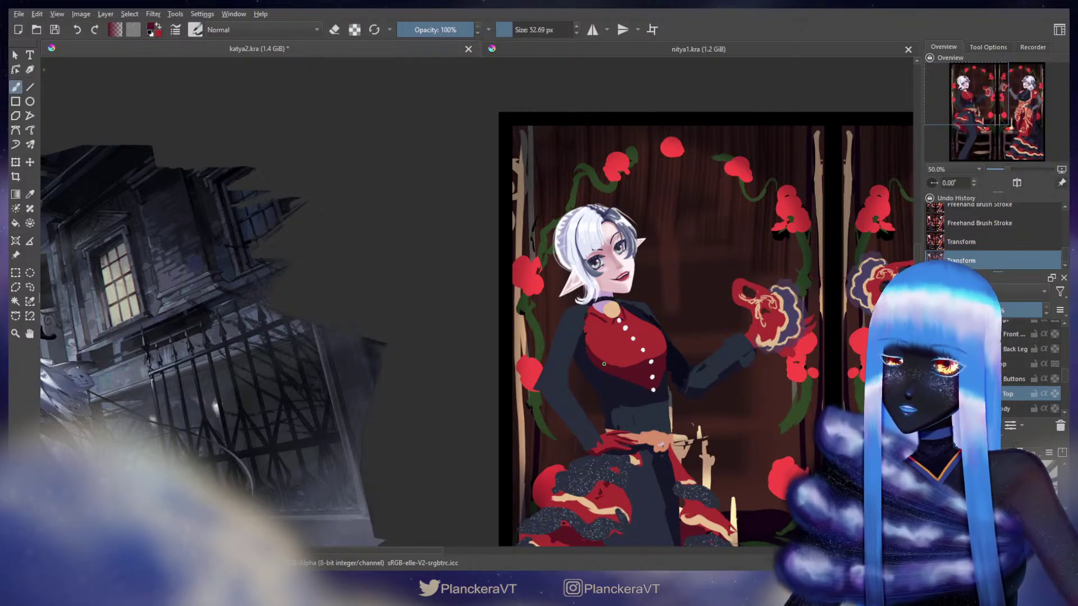
click(655, 367)
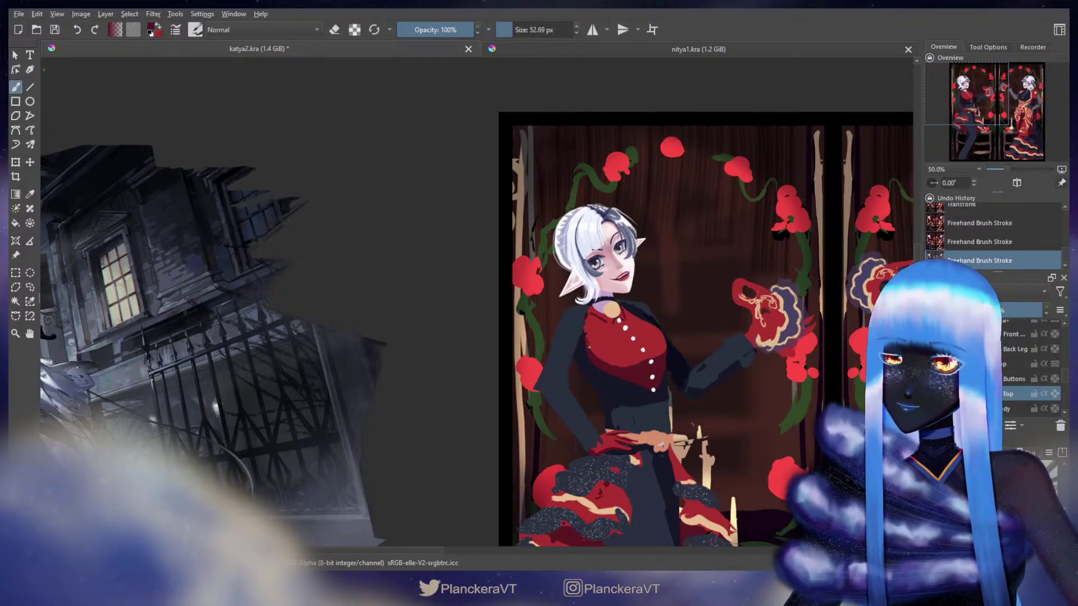
key(ctrl+z)
drag(589, 347, 588, 351)
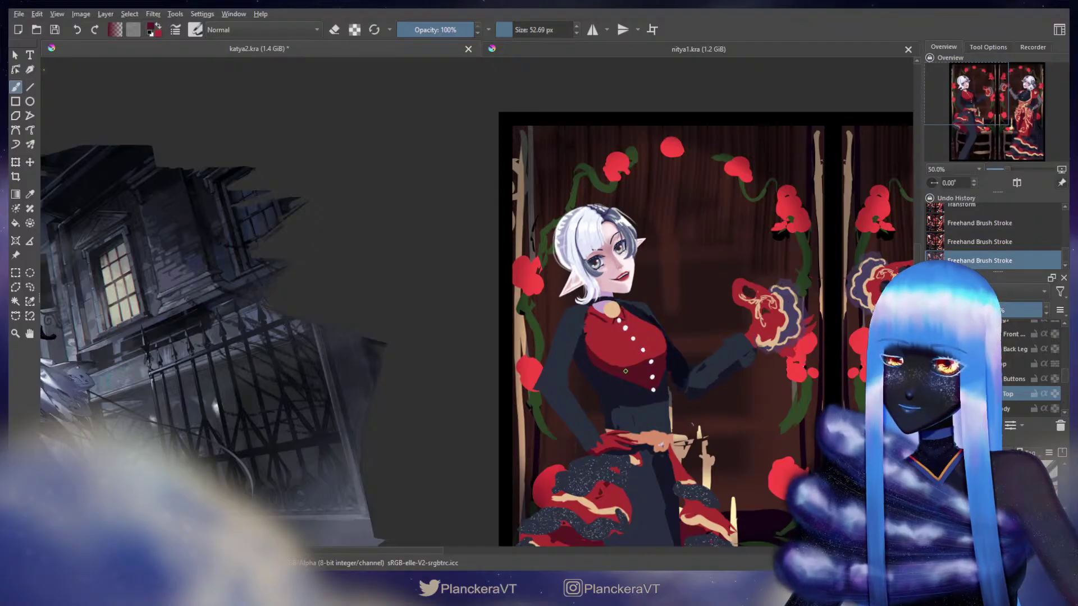
key(bracketright)
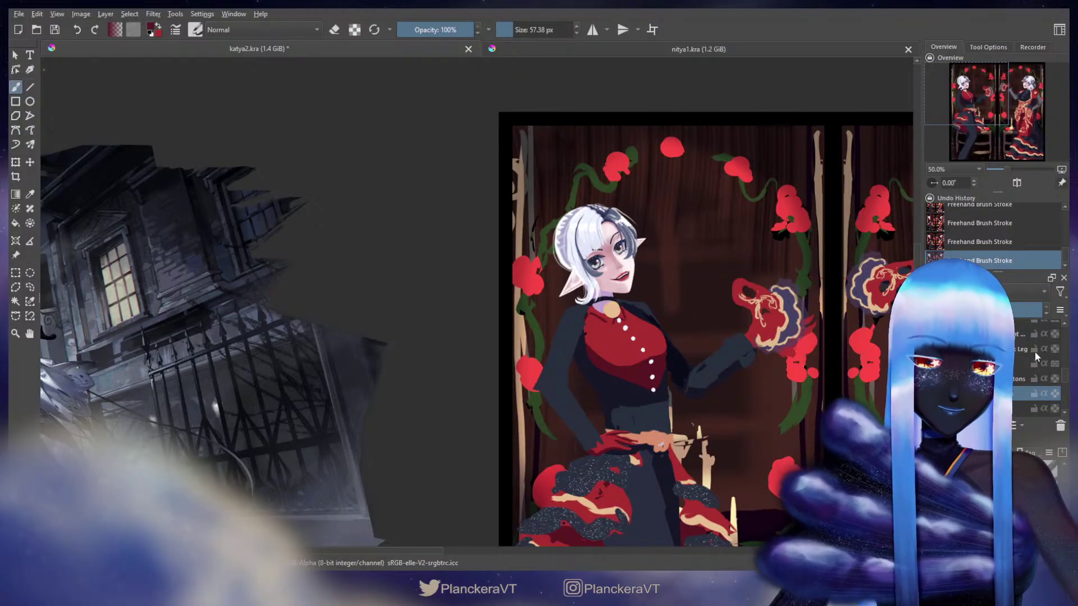
Return to the Suit layer and refine the dark suit's edge around the red top, alternating a 48.10 px eraser with a 65.16 px brush.
scroll(1035, 359, up, 1)
scroll(1064, 373, up, 3)
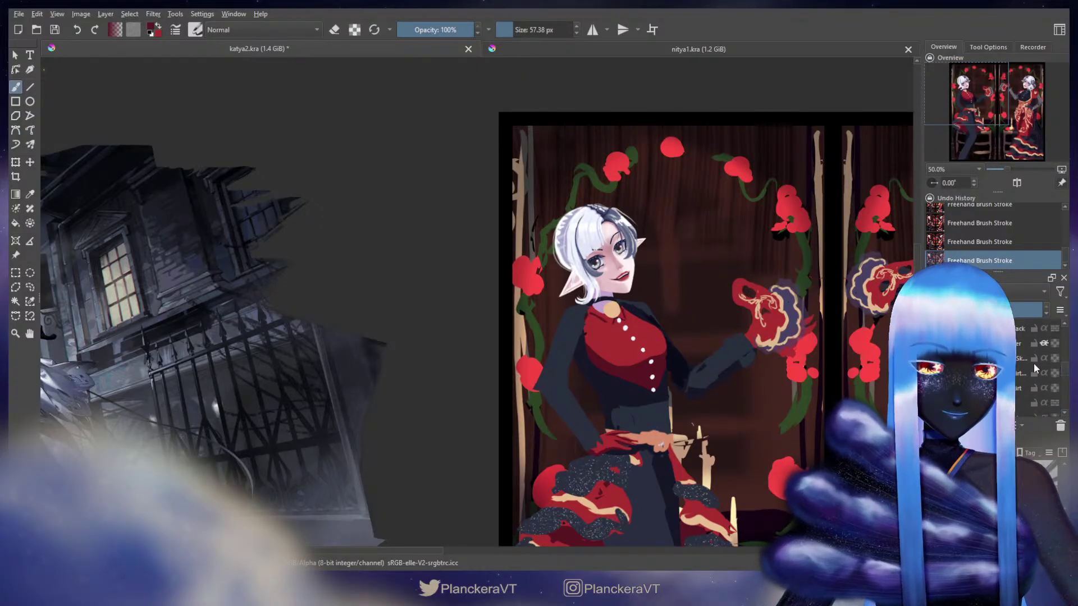
scroll(1055, 371, up, 3)
key(e)
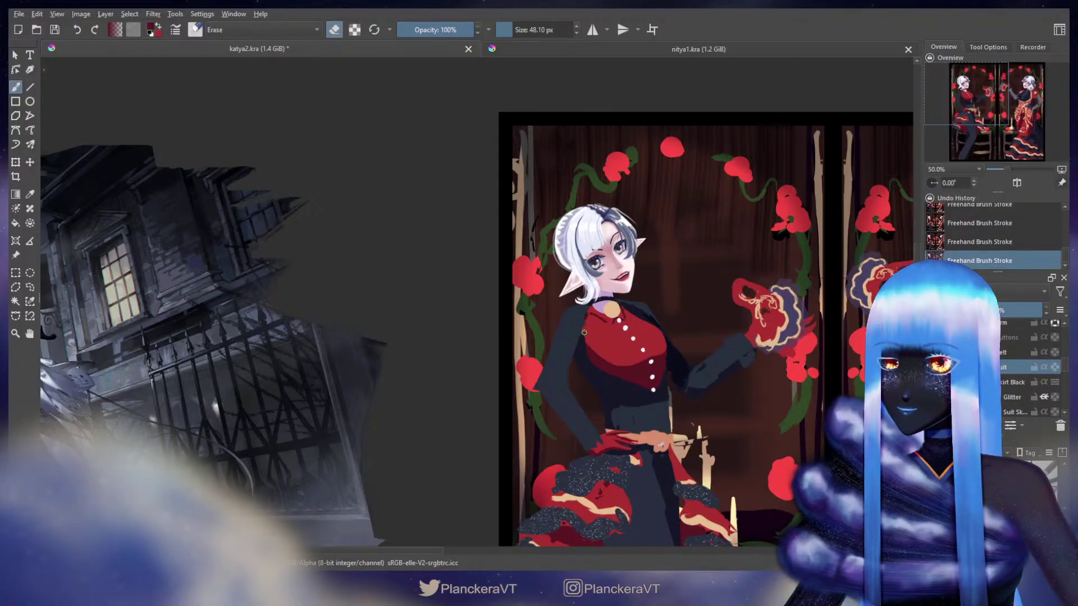
key(e)
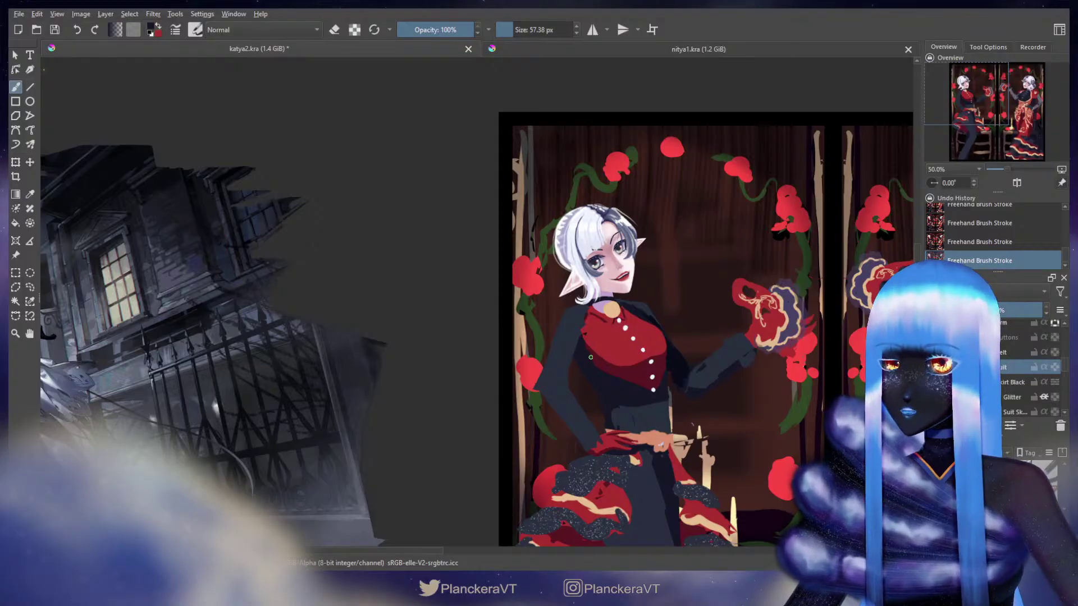
key(bracketright)
key(ctrl+z)
key(bracketright)
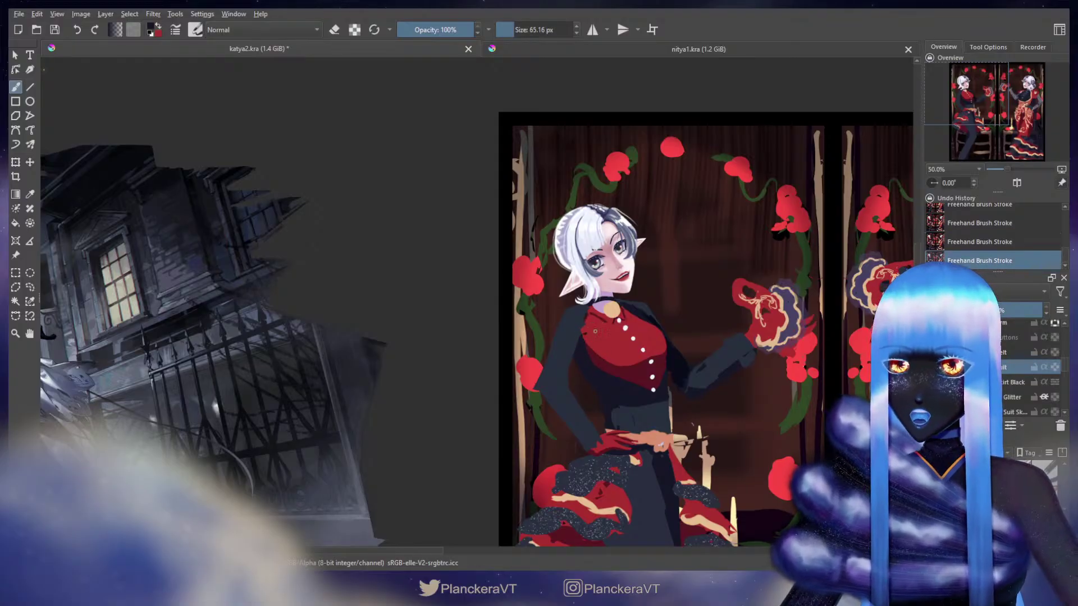
key(ctrl+shift+z)
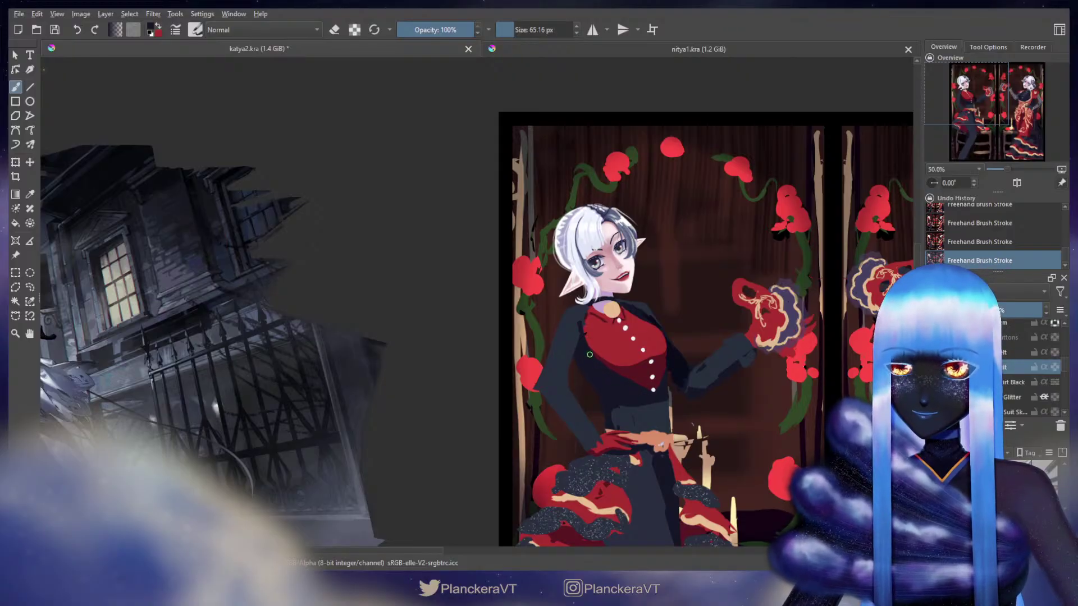
key(e)
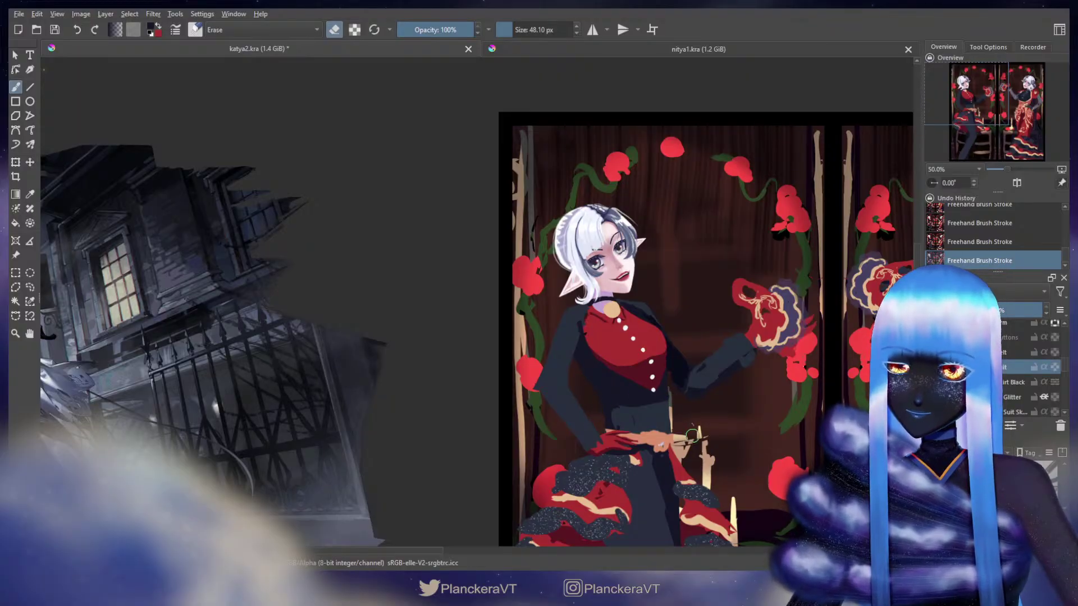
key(e)
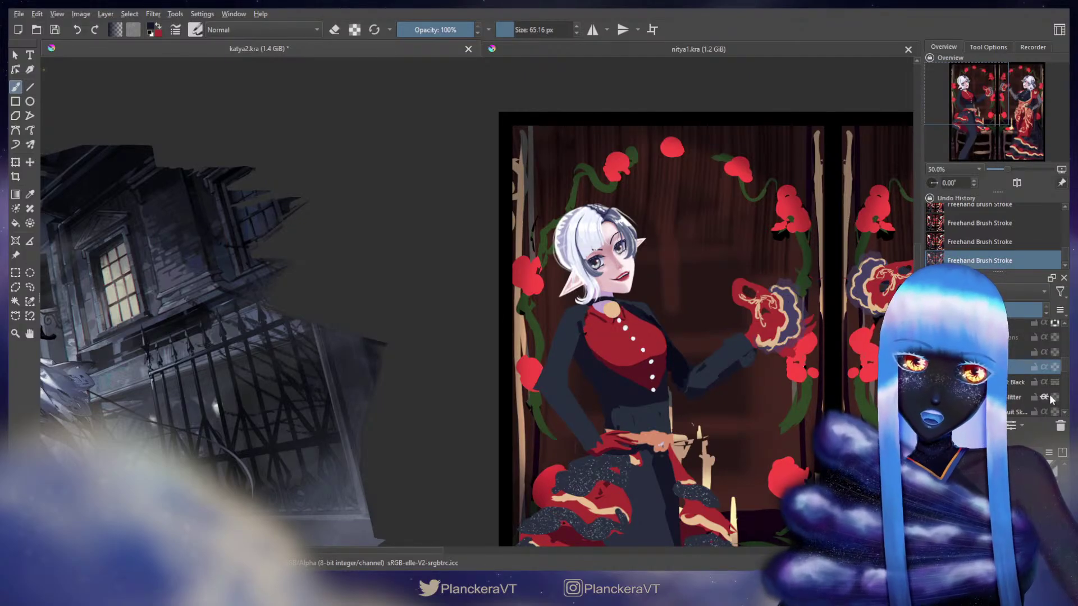
Compare the two characters' heads across both panels, using a 341 px brush outline to gauge the dress-wearing companion's head shape.
scroll(1068, 364, up, 2)
scroll(1068, 364, up, 3)
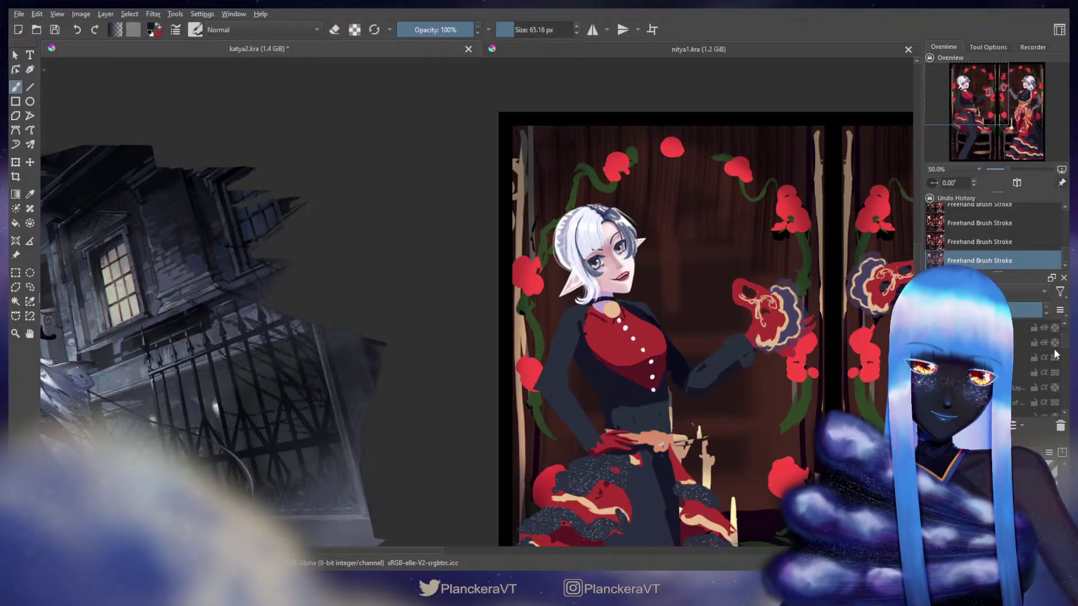
scroll(1062, 342, up, 2)
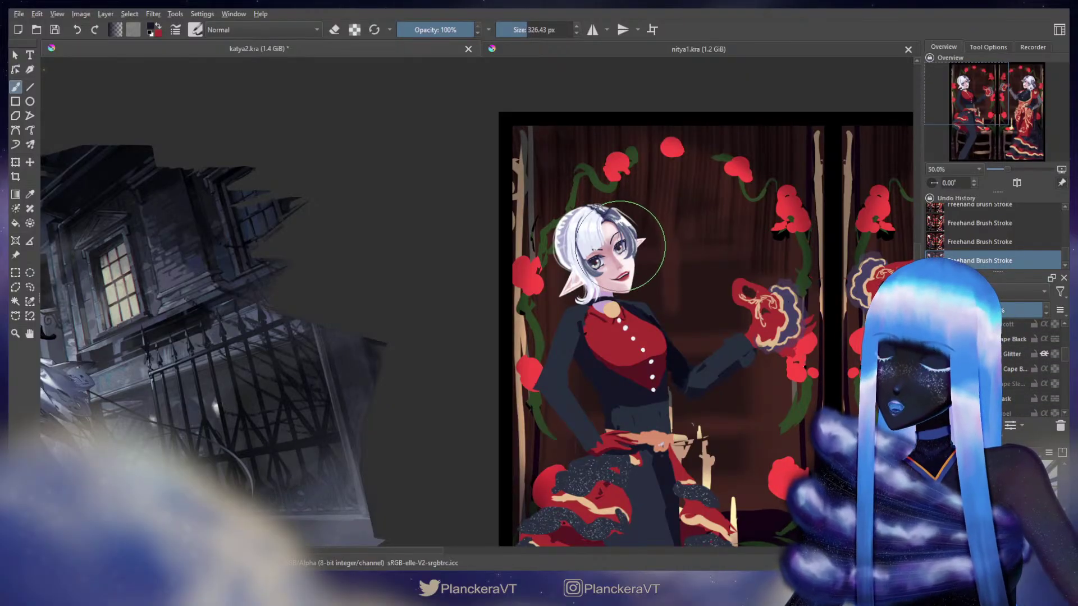
drag(762, 250, 407, 293)
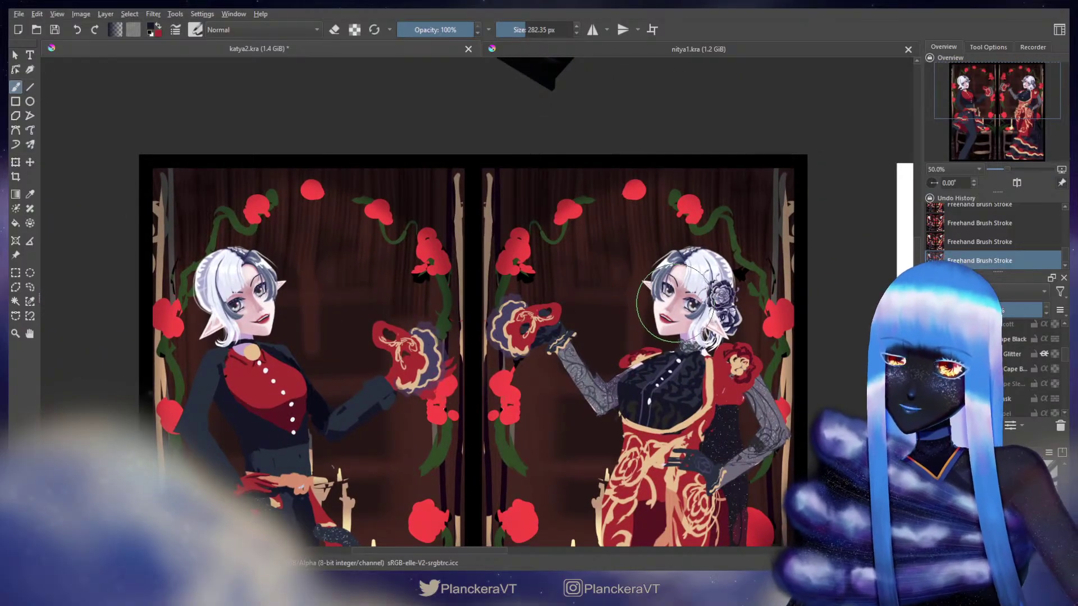
drag(676, 299, 684, 293)
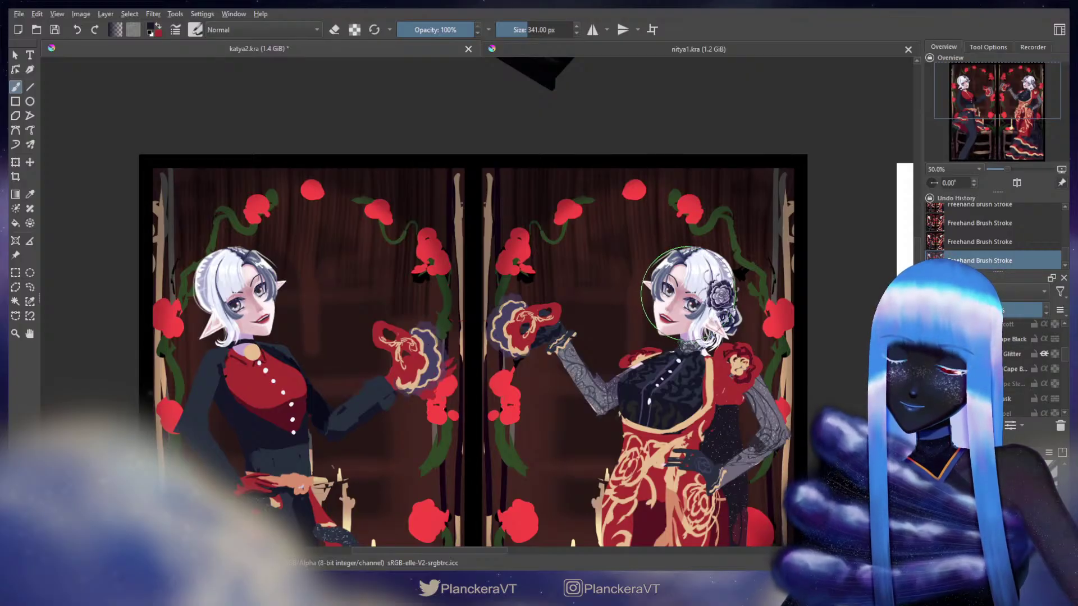
drag(739, 263, 740, 263)
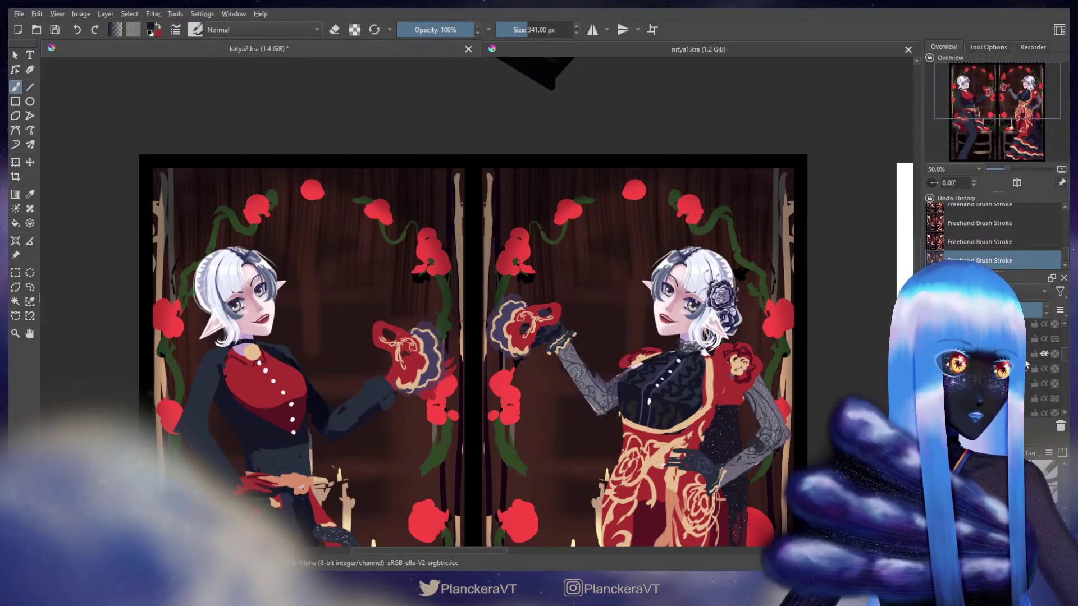
Select the companion's Hair layer, reshape the hair with a transform and hide the flower layer beside the ear.
mouse_move(1065, 357)
mouse_down()
mouse_move(1065, 340)
mouse_move(1066, 394)
mouse_up()
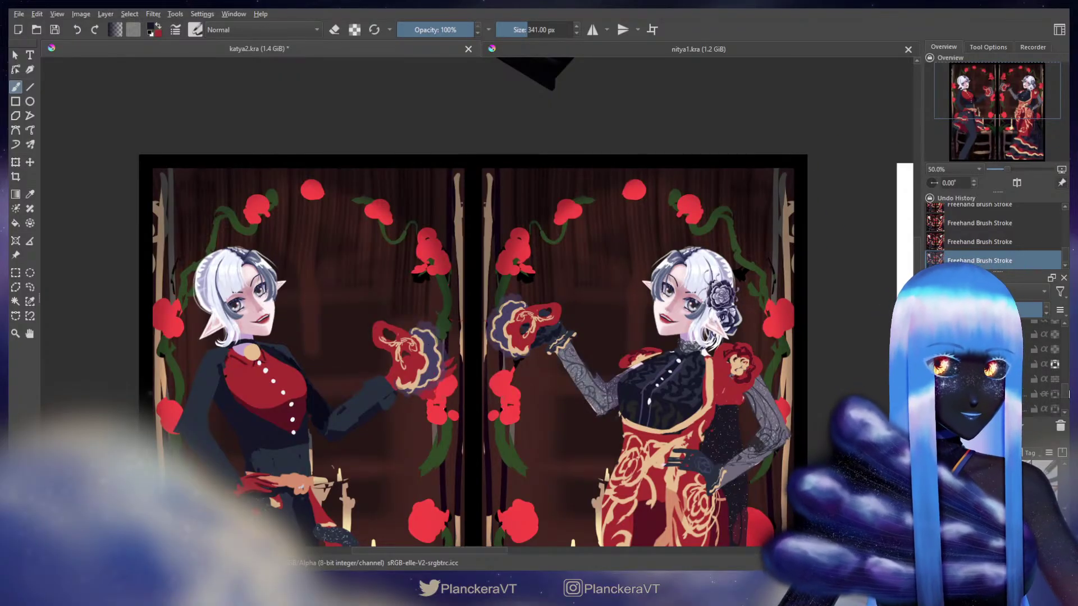
scroll(1041, 385, down, 1)
drag(1068, 389, 1068, 355)
scroll(1033, 375, up, 1)
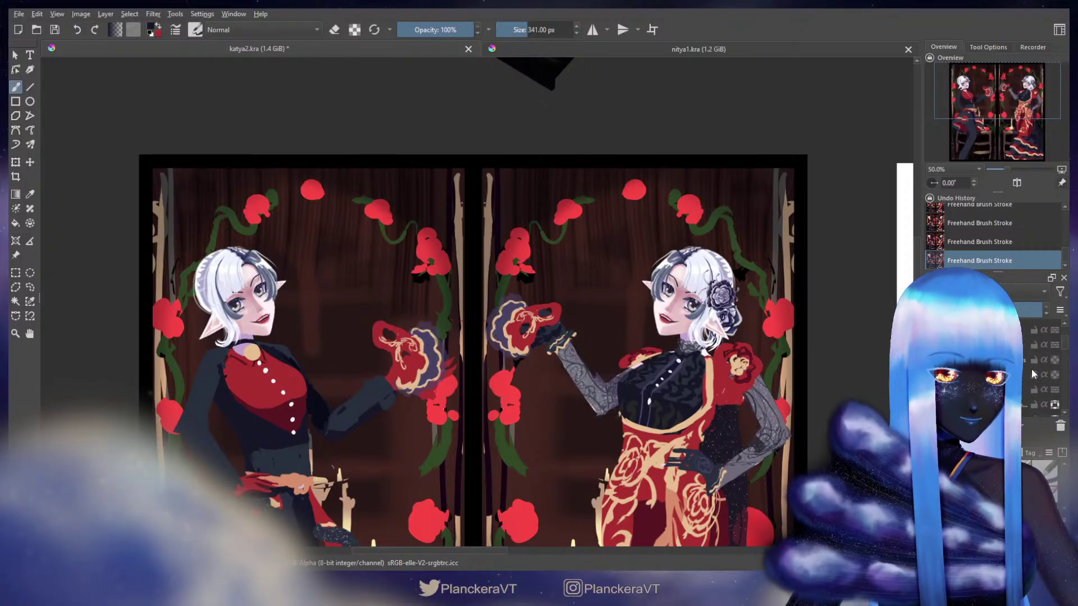
key(ctrl+t)
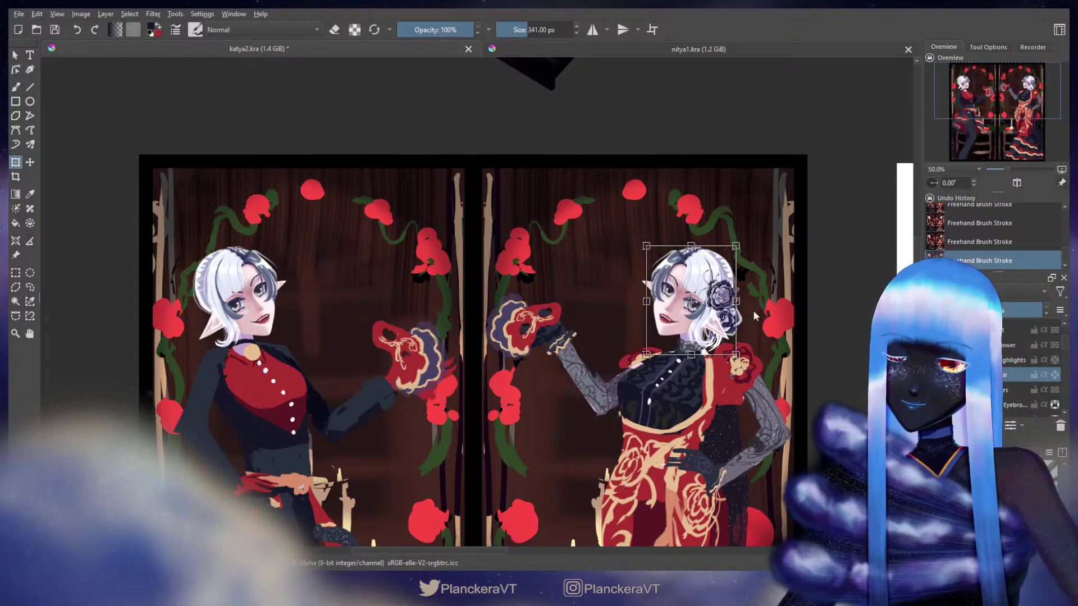
key(b)
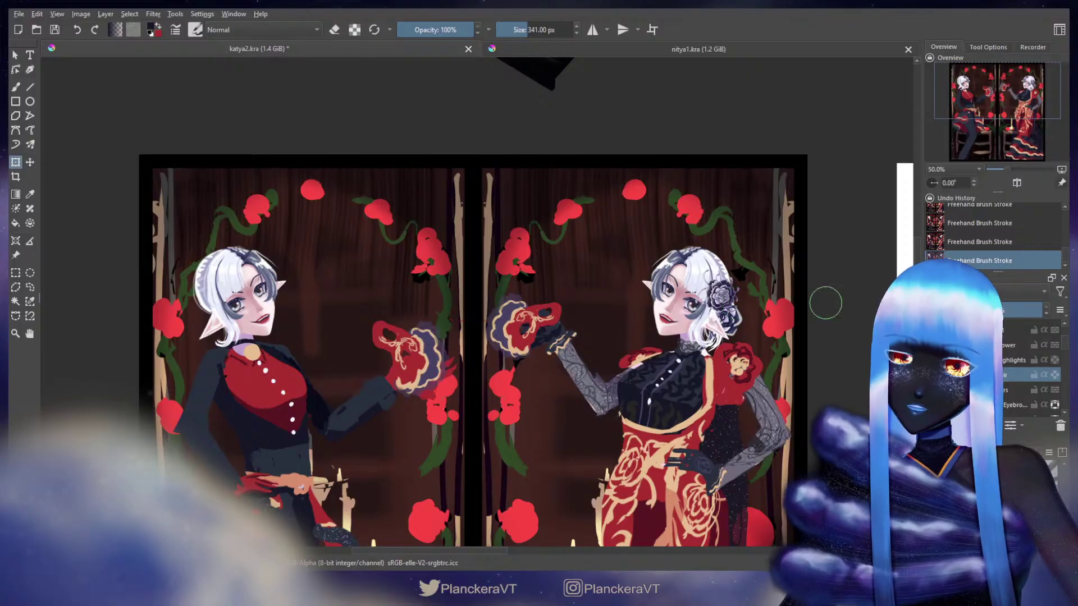
key(b)
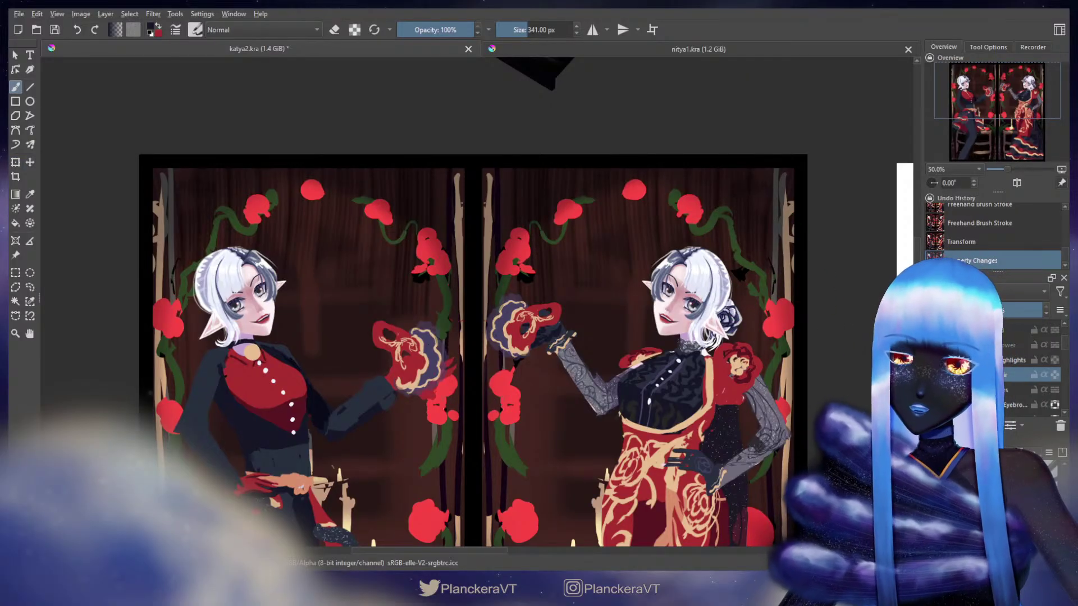
Transform the companion's hair again and compare the states before and after in the undo history, keeping the newest transform.
key(ctrl+t)
key(b)
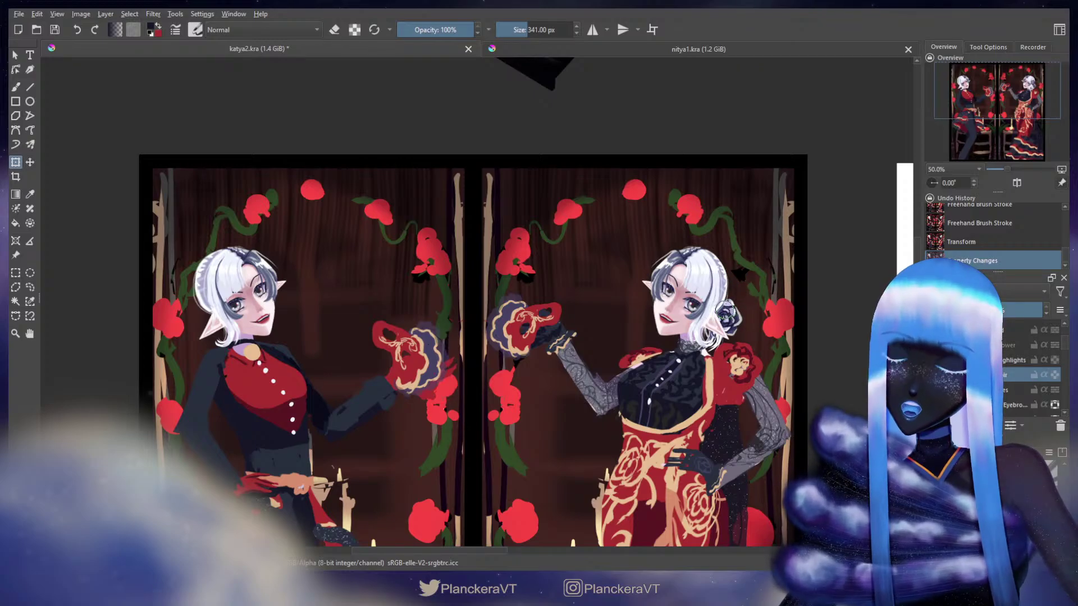
key(b)
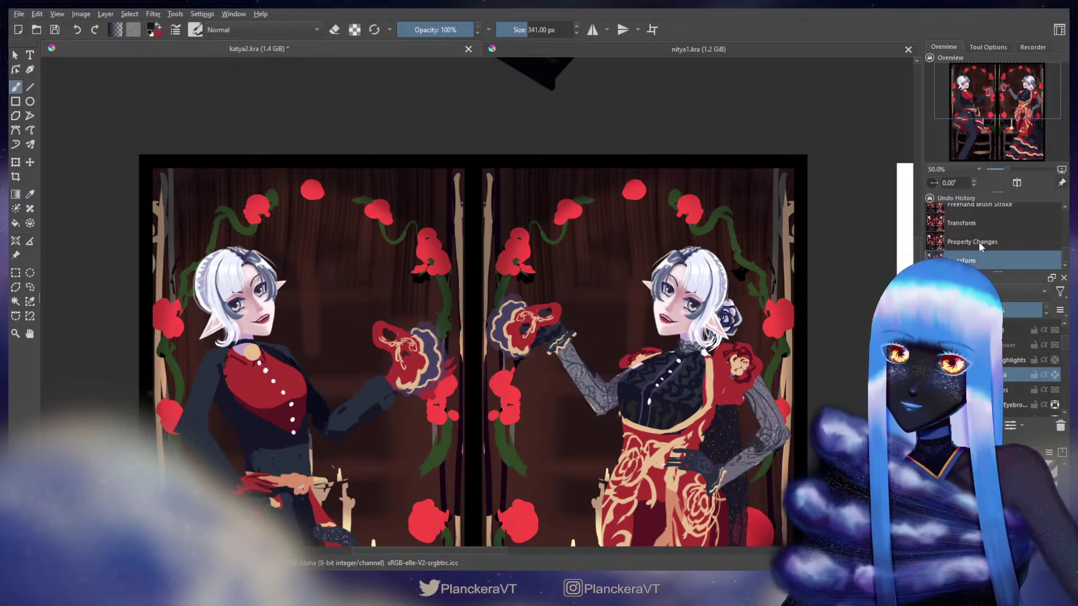
click(978, 246)
click(977, 253)
click(983, 240)
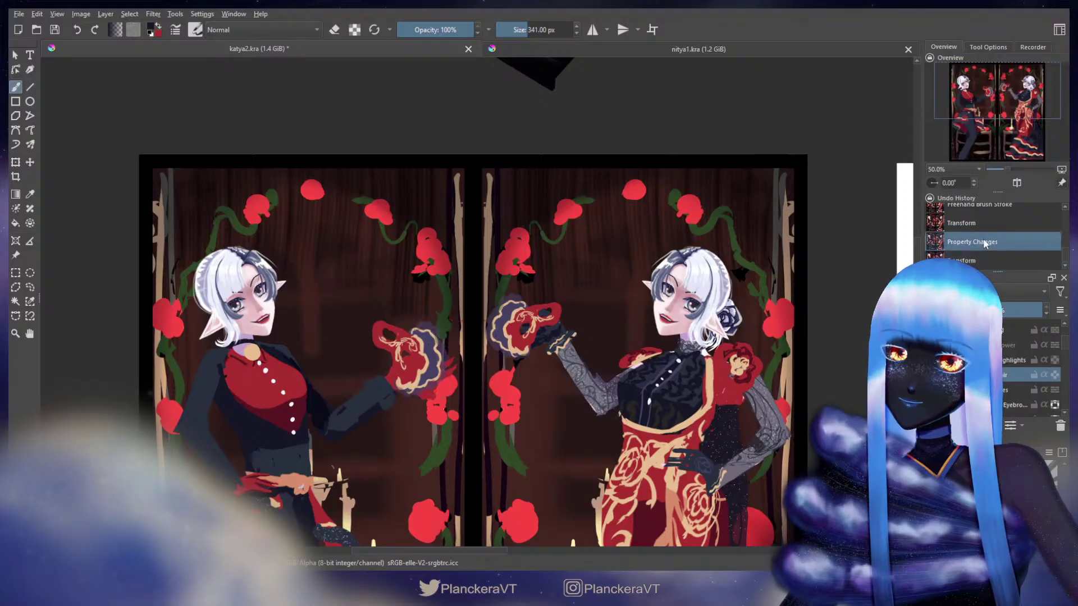
click(980, 254)
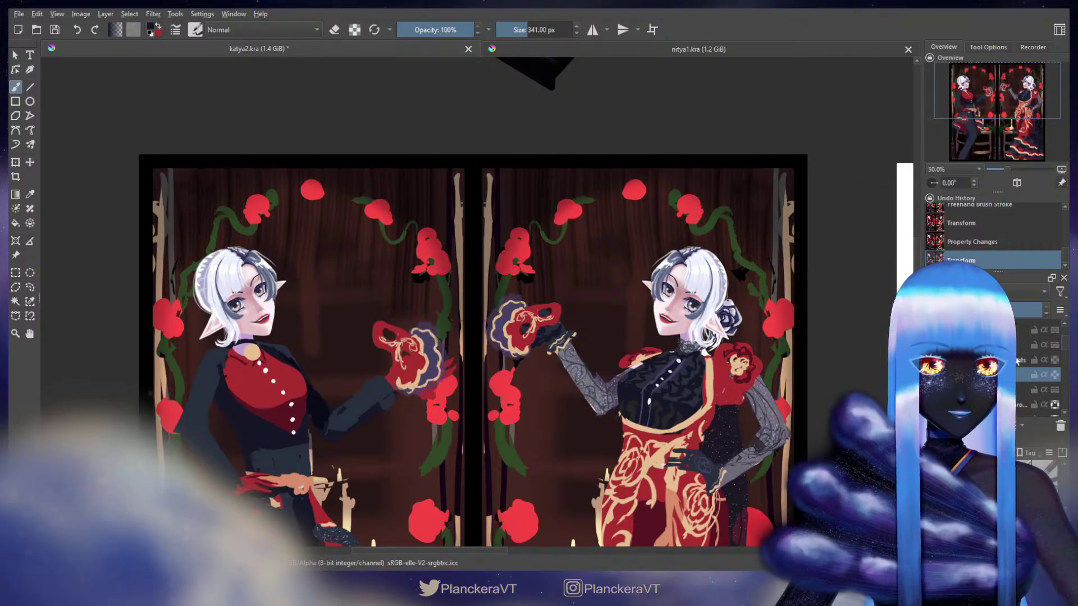
Duplicate the layer above the companion's flower layer and move the copy within the layer stack.
click(1019, 330)
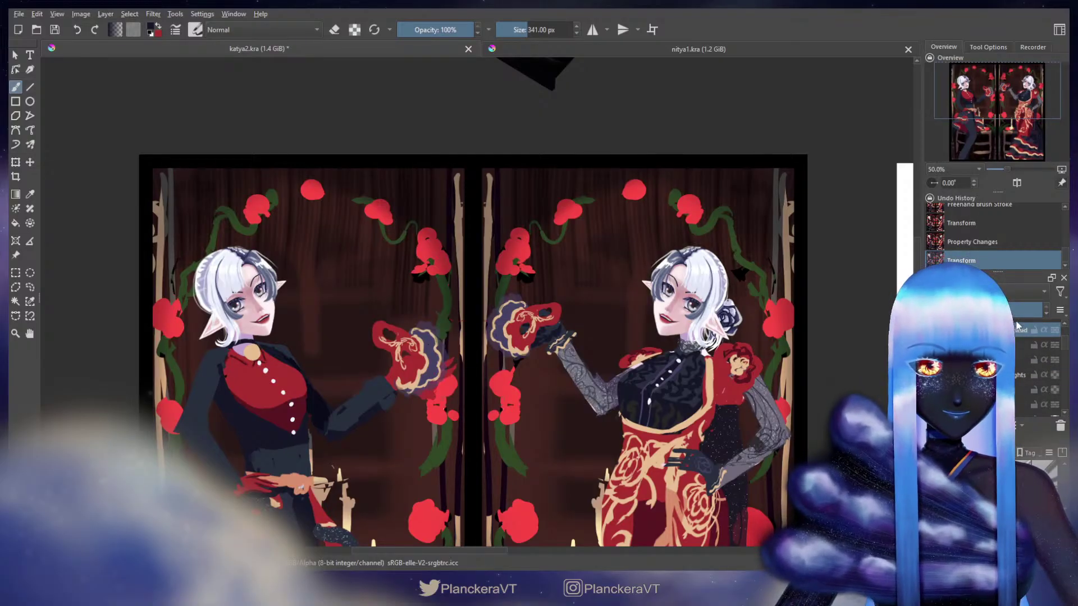
drag(1018, 325, 1035, 366)
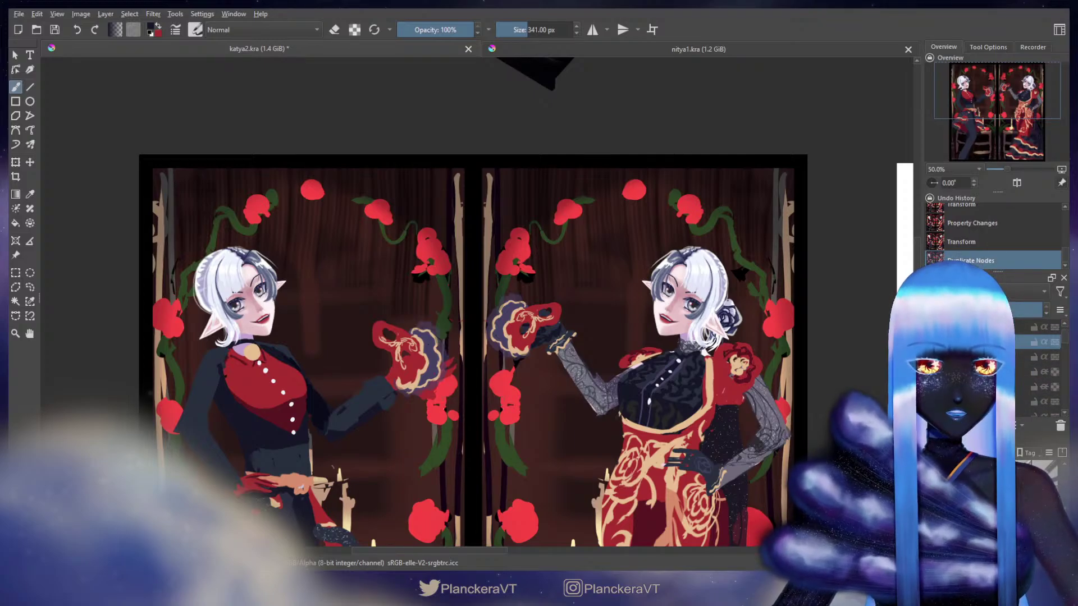
drag(1035, 342, 1066, 347)
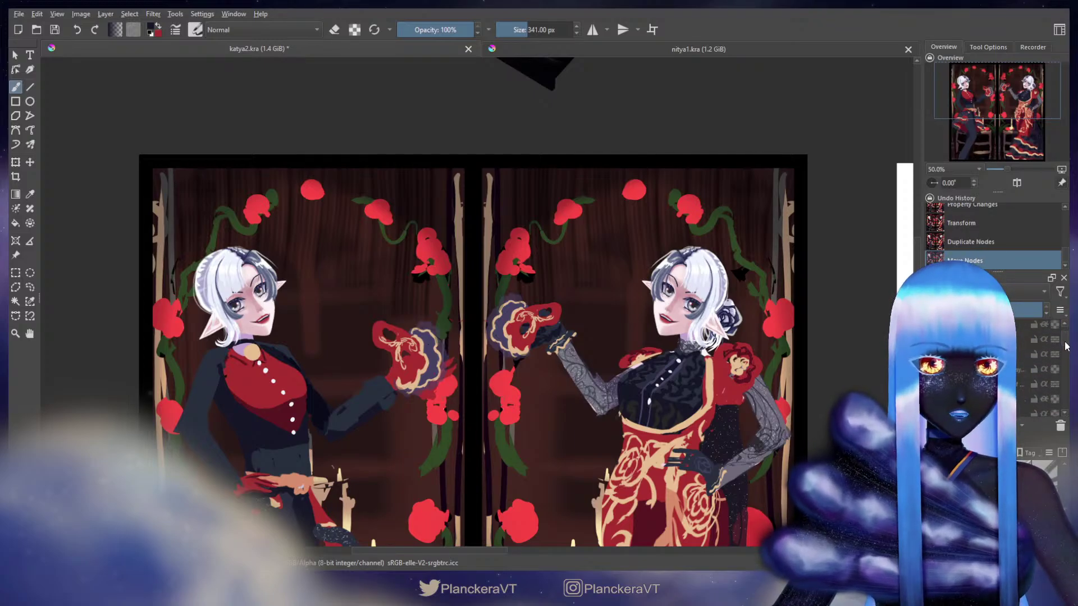
scroll(1066, 345, down, 1)
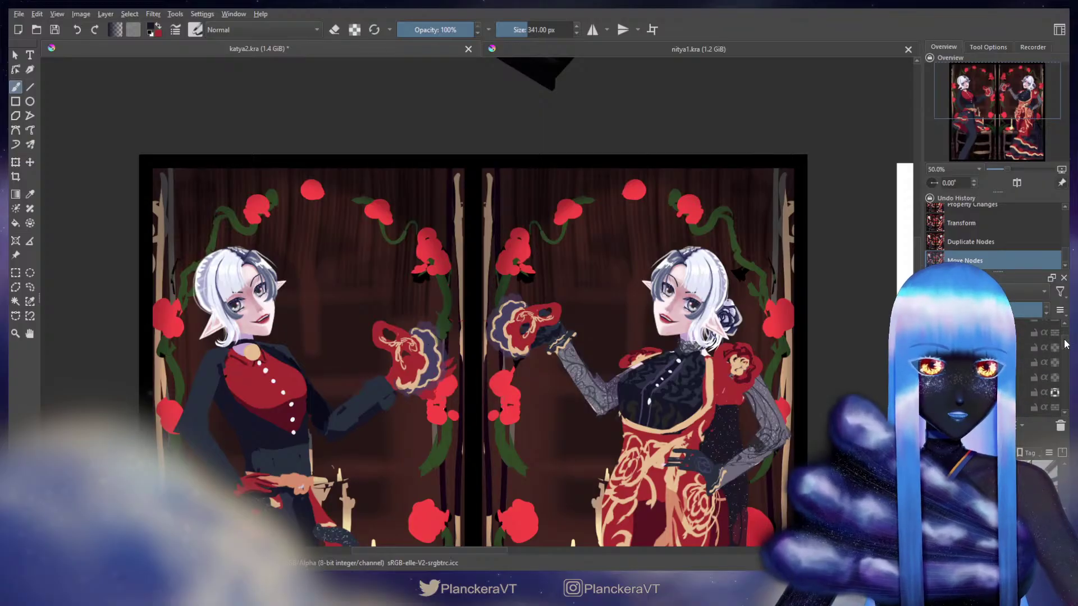
Move the duplicated head group through the layer stack to the suited character's head layers.
scroll(1066, 345, down, 1)
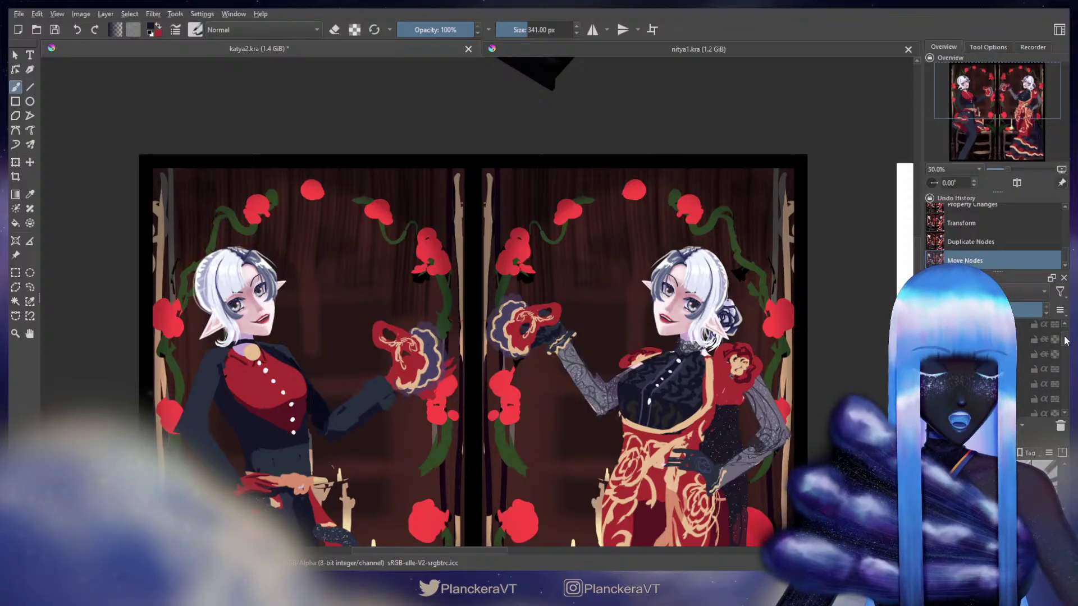
scroll(1065, 347, down, 1)
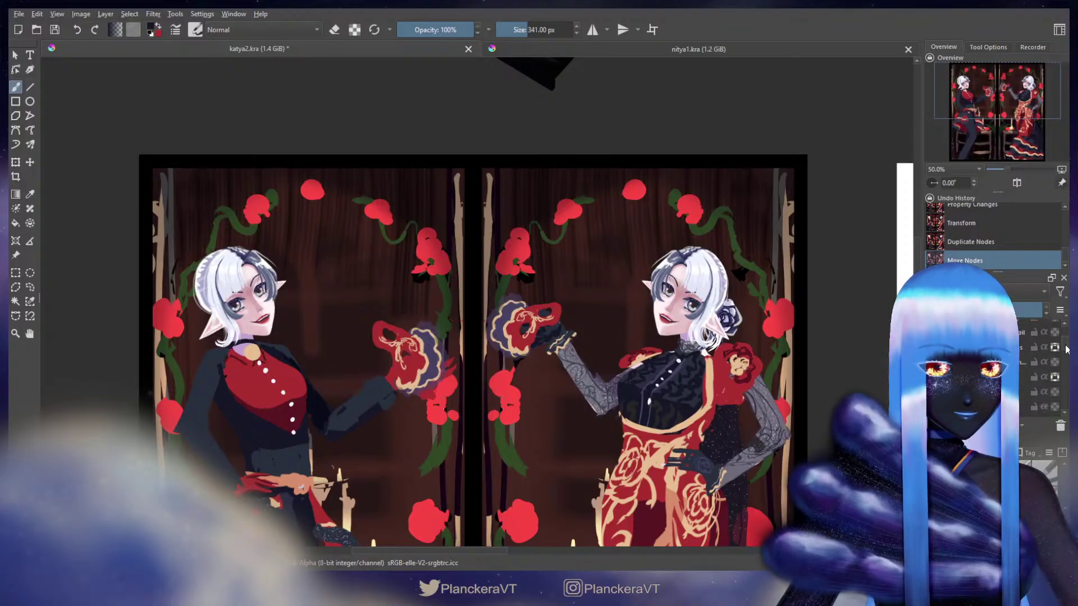
scroll(1066, 348, down, 2)
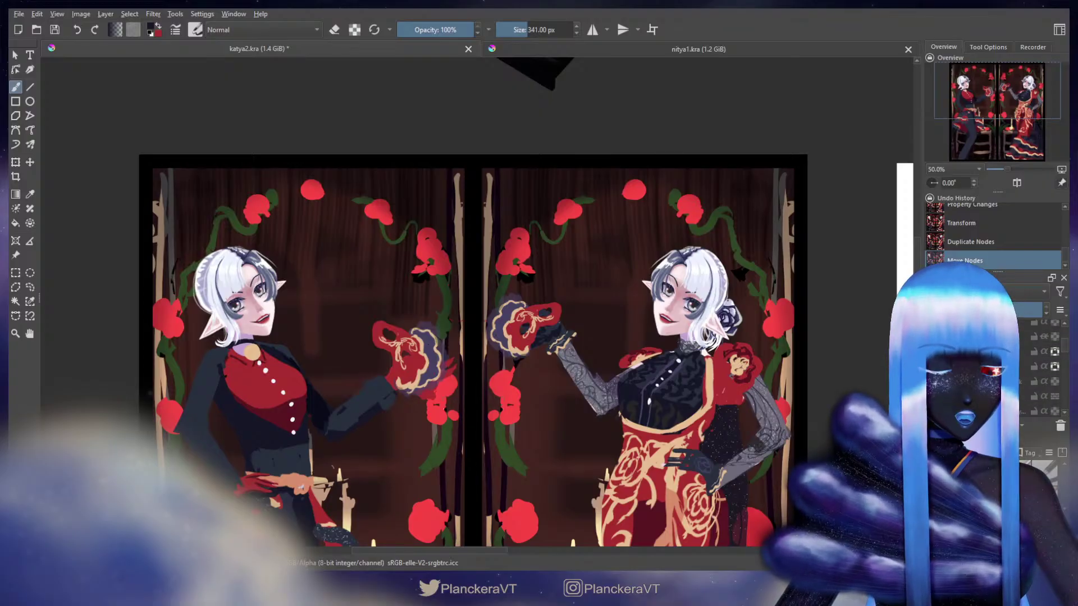
click(1046, 381)
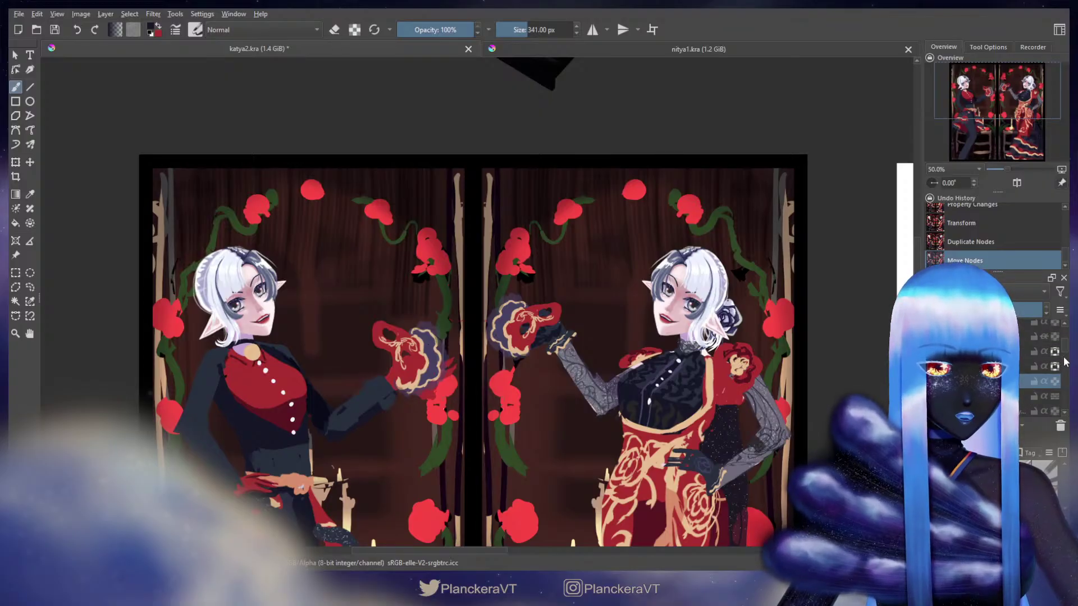
scroll(1065, 345, up, 2)
drag(1065, 345, 1064, 341)
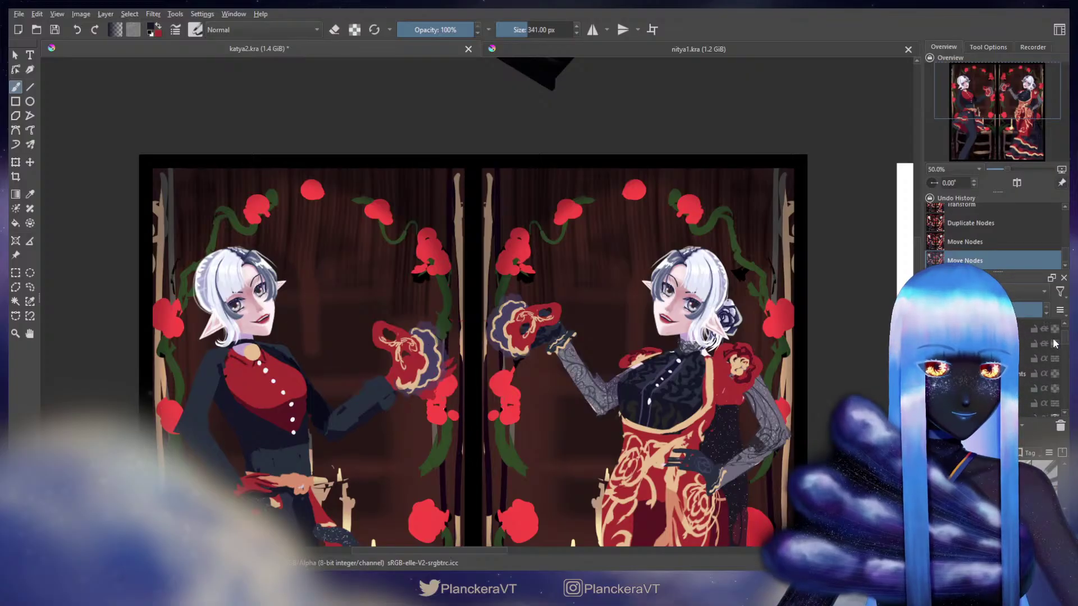
Remove the suited character's old head and select the Copy of Head group among that character's layers.
click(1005, 359)
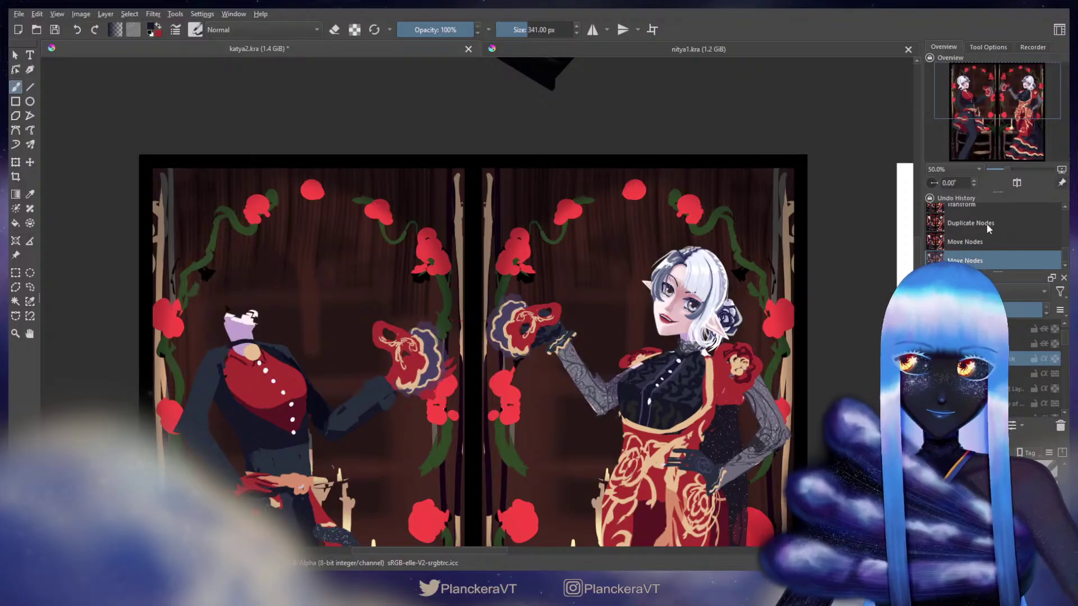
drag(1065, 344, 1066, 338)
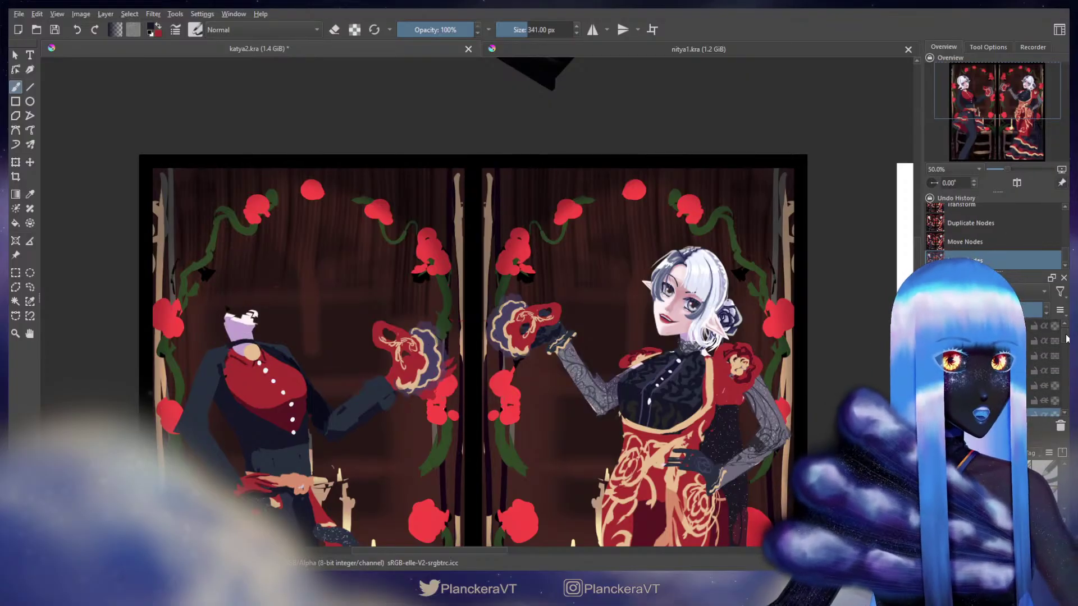
mouse_move(1033, 371)
mouse_down()
mouse_move(1032, 344)
mouse_move(1036, 413)
mouse_move(1035, 371)
mouse_up()
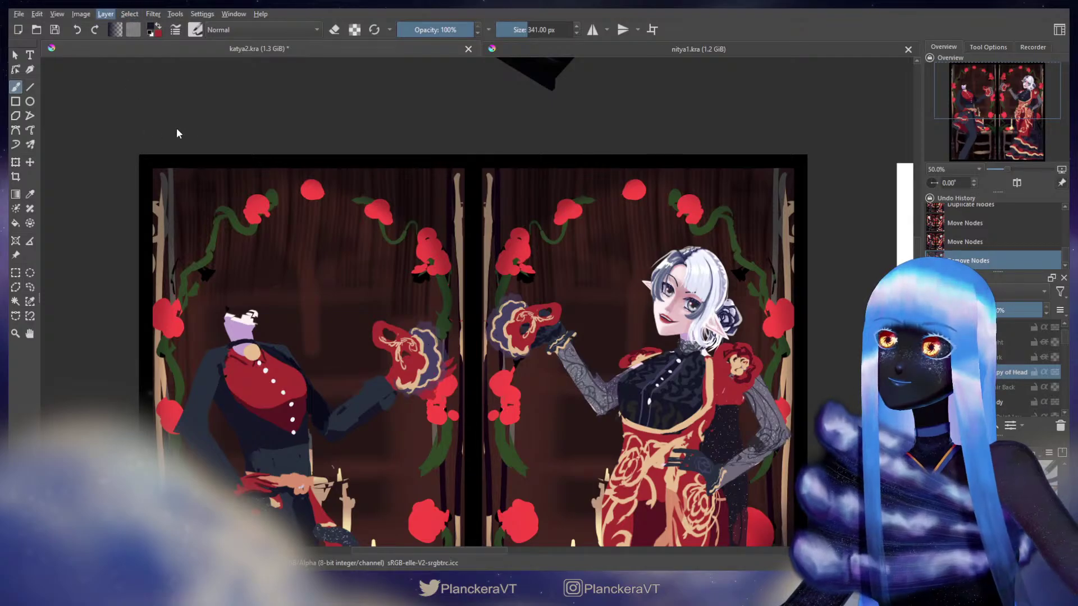
Mirror the copied head horizontally on the suited character and rename its group.
key(ctrl+shift+h)
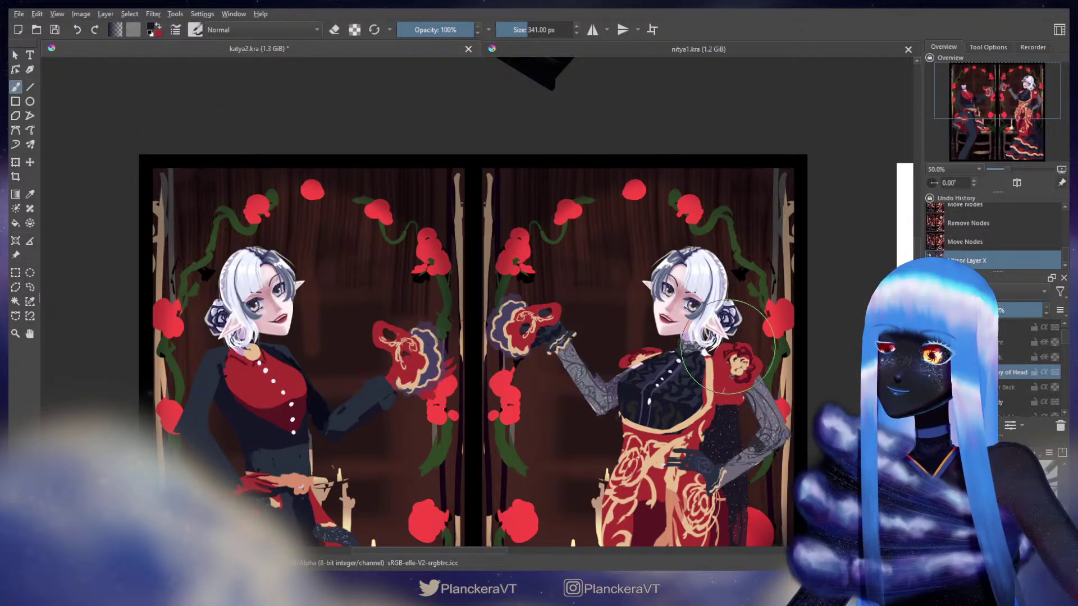
drag(567, 301, 850, 206)
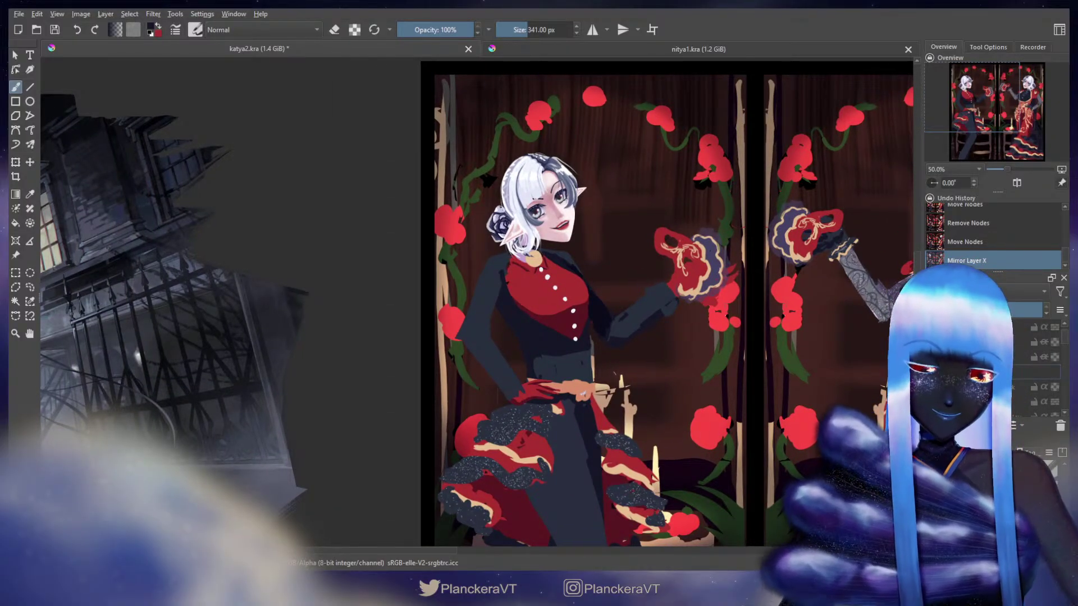
key(Return)
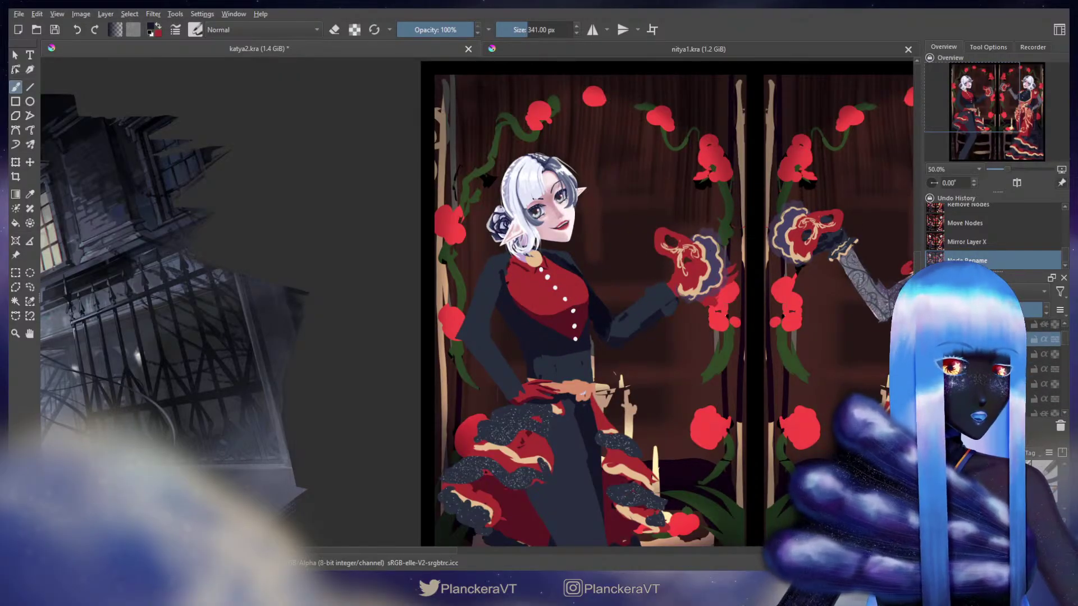
Remove the layer with the loose curl from the copied head and show the Hair Back layer with the long tail.
scroll(1067, 344, down, 1)
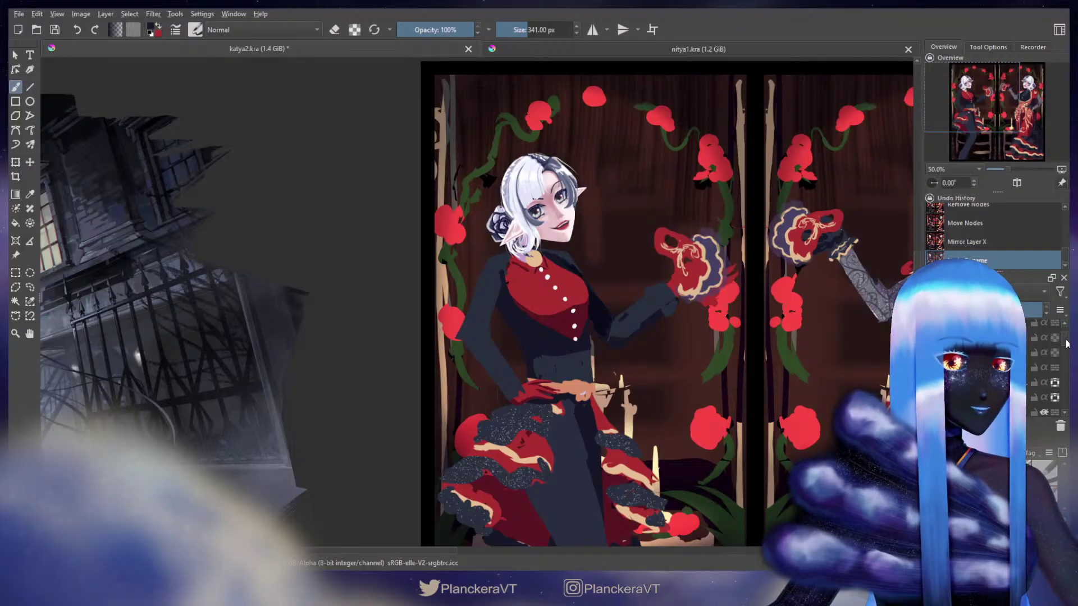
scroll(1067, 345, down, 2)
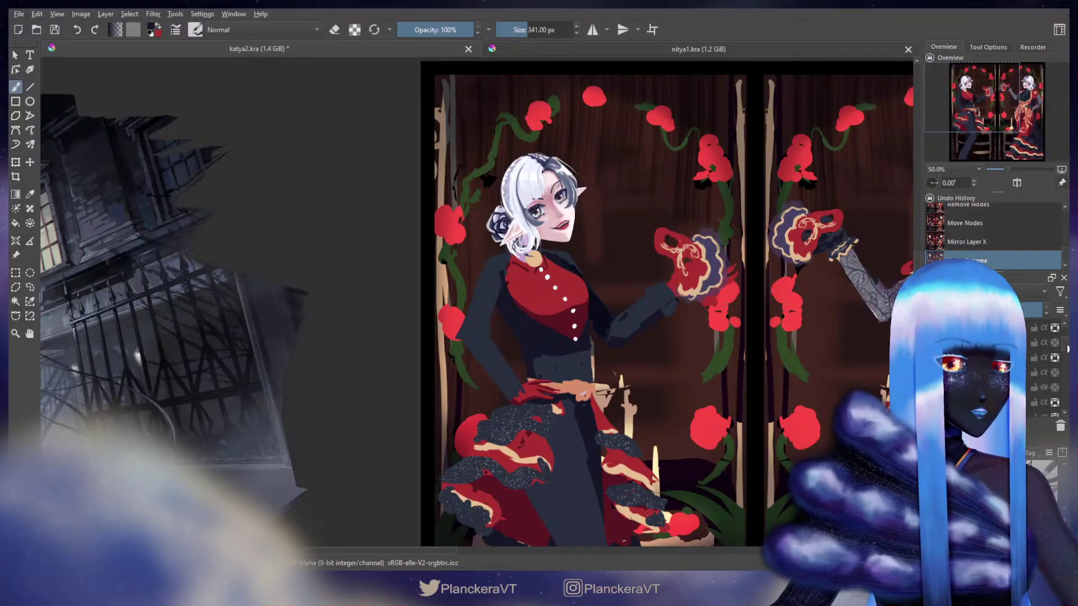
scroll(1066, 350, down, 1)
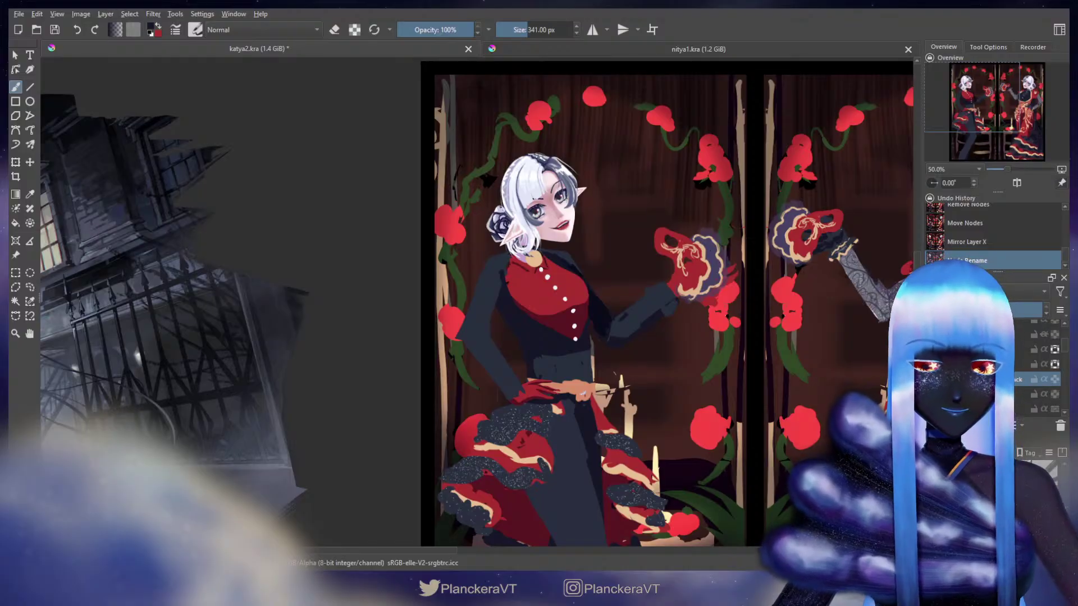
click(1014, 404)
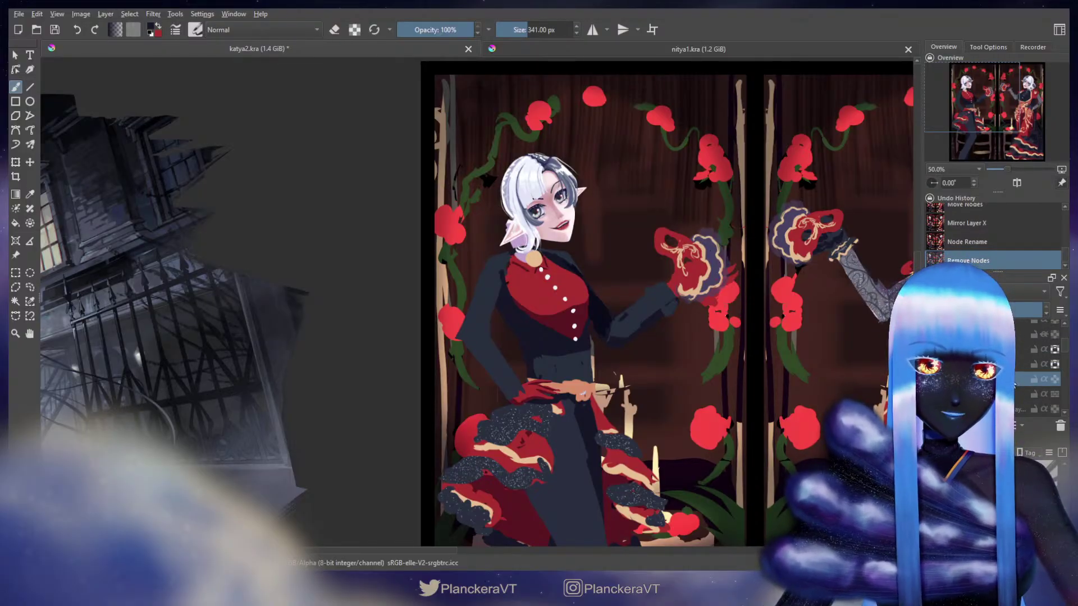
click(1014, 379)
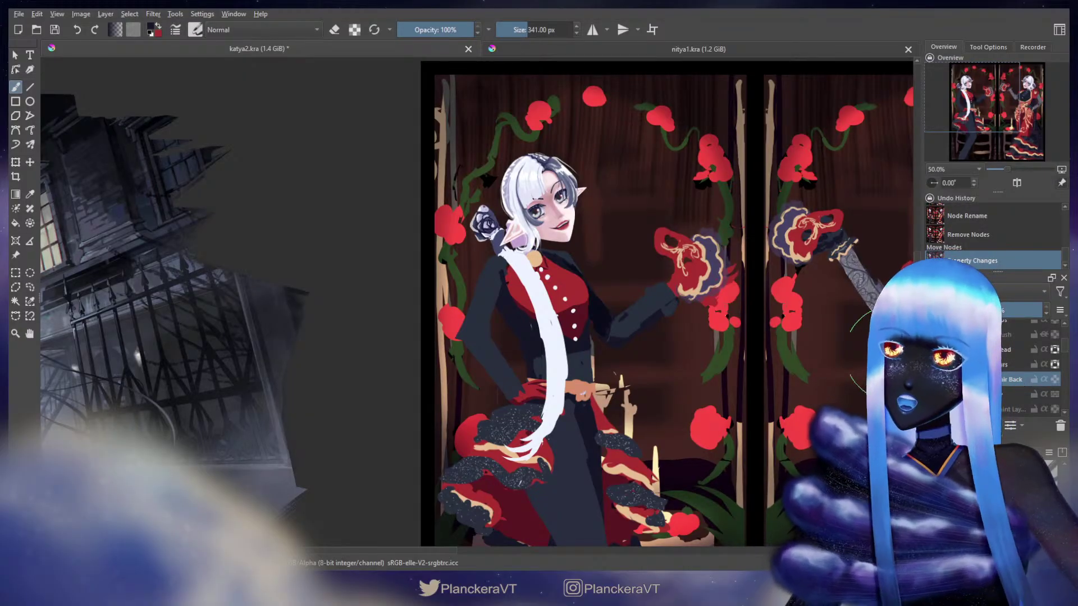
Reposition the Hair Back layer so its bun sits behind the suited character's ear, and hide that layer.
key(t)
mouse_move(550, 259)
mouse_down()
mouse_move(589, 275)
mouse_move(566, 250)
mouse_move(580, 277)
mouse_up()
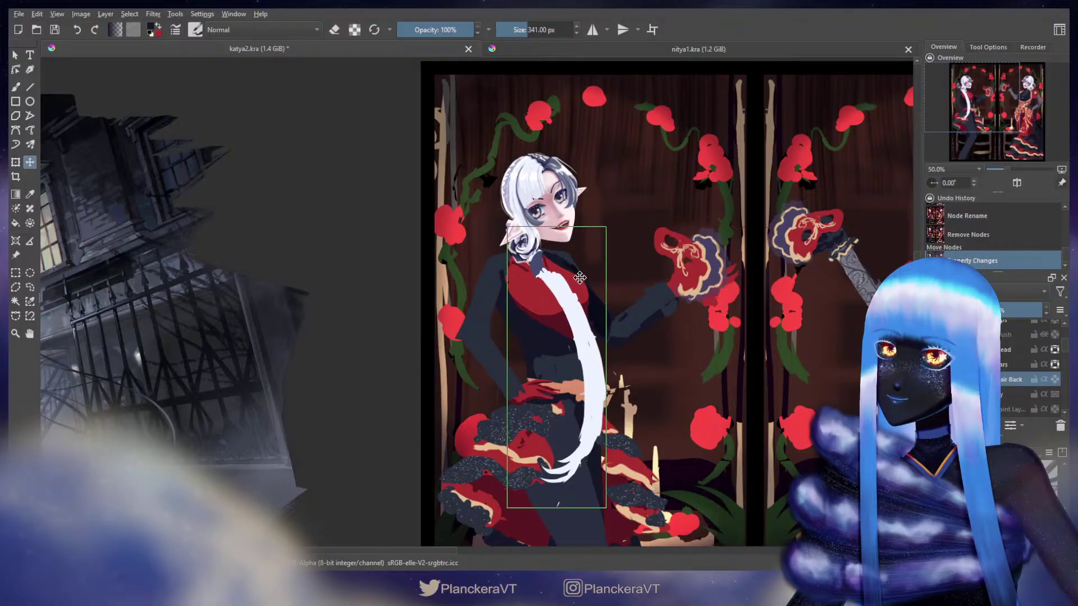
drag(580, 278, 562, 249)
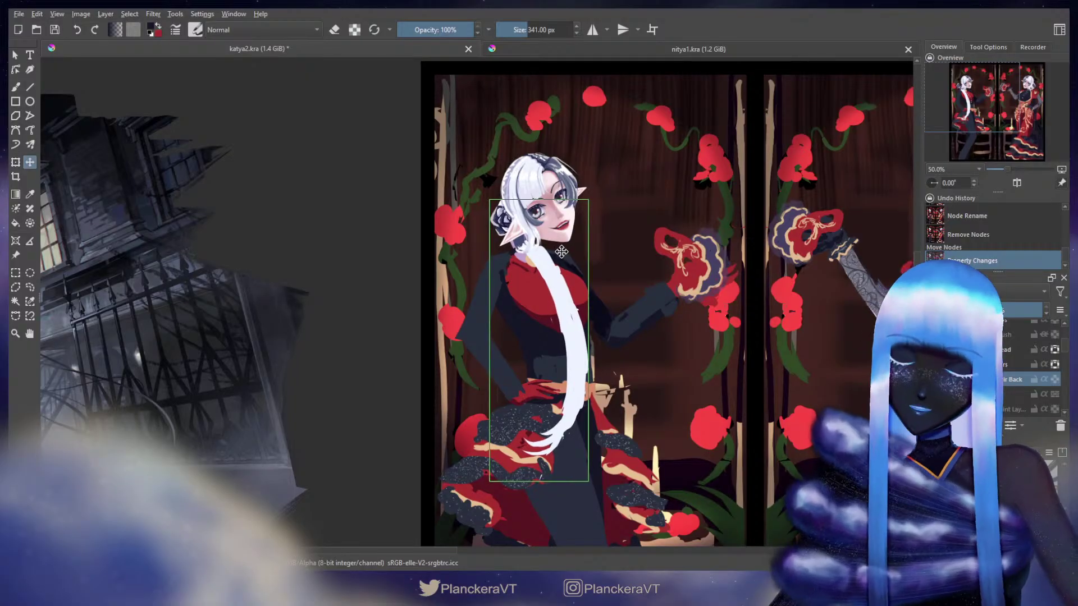
key(b)
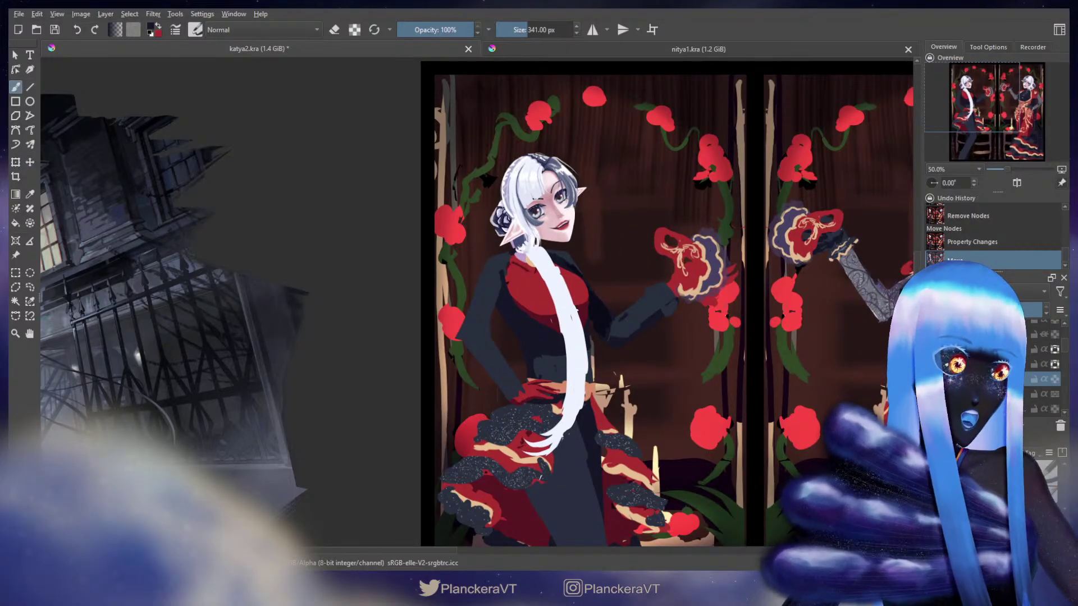
click(932, 379)
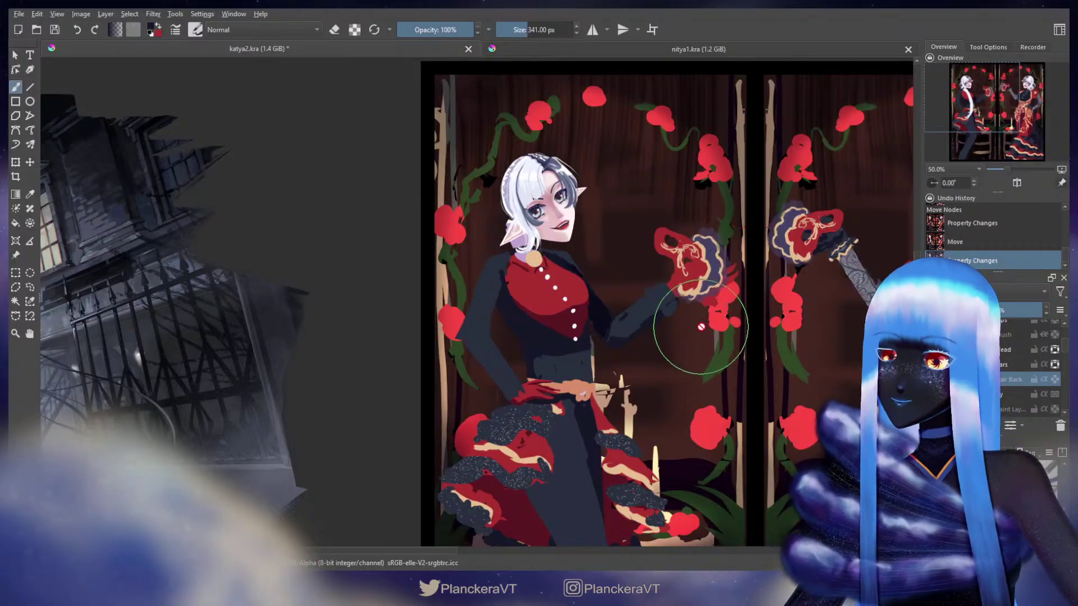
drag(703, 328, 699, 344)
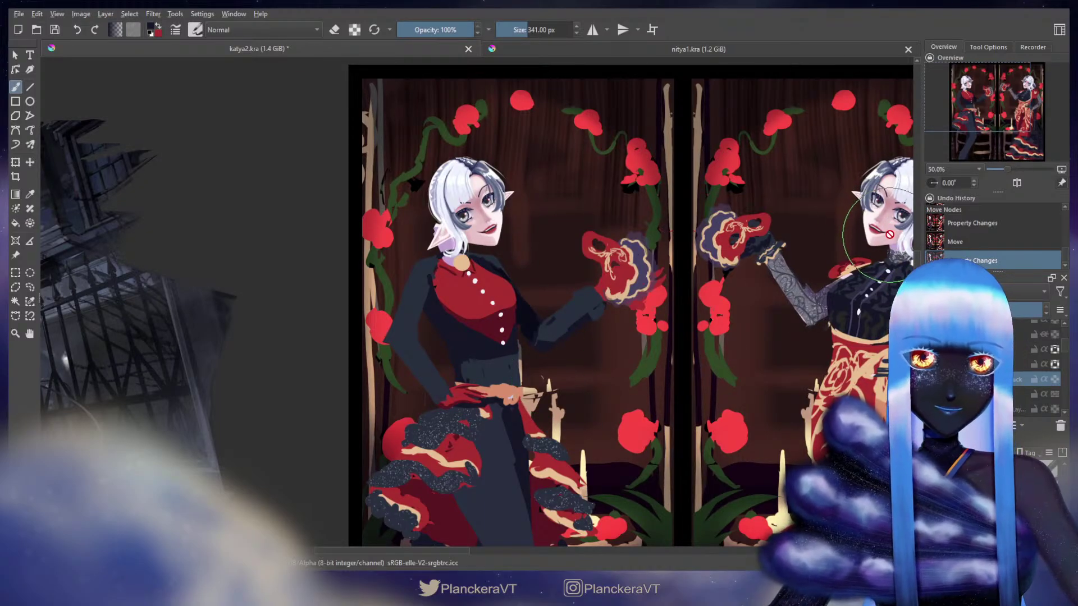
Select the layer directly below Hair Back and shift it slightly with the Move tool.
key(Page_Down)
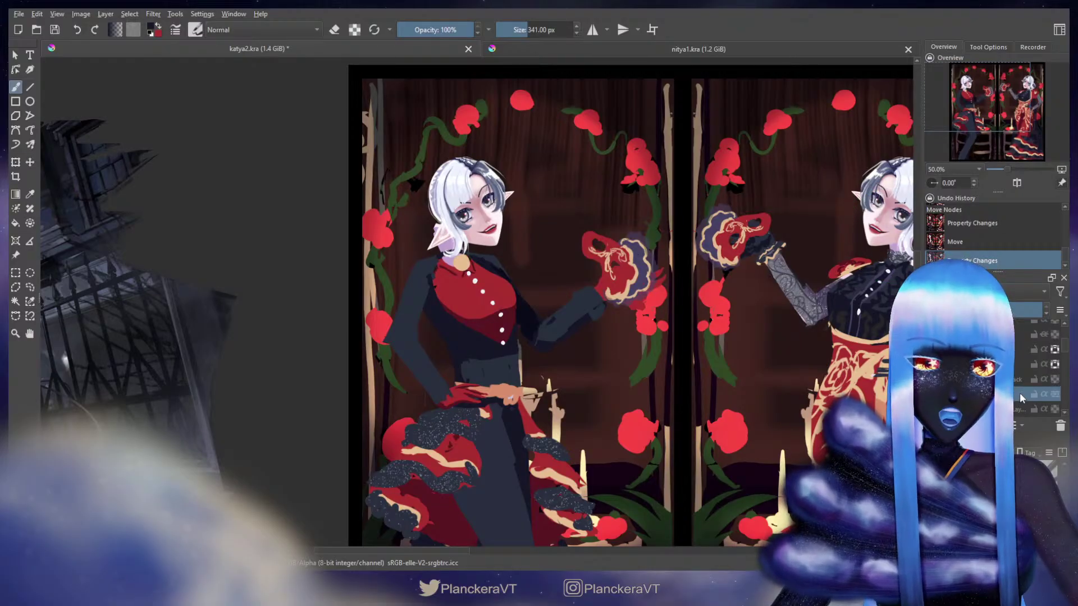
key(t)
drag(507, 337, 521, 334)
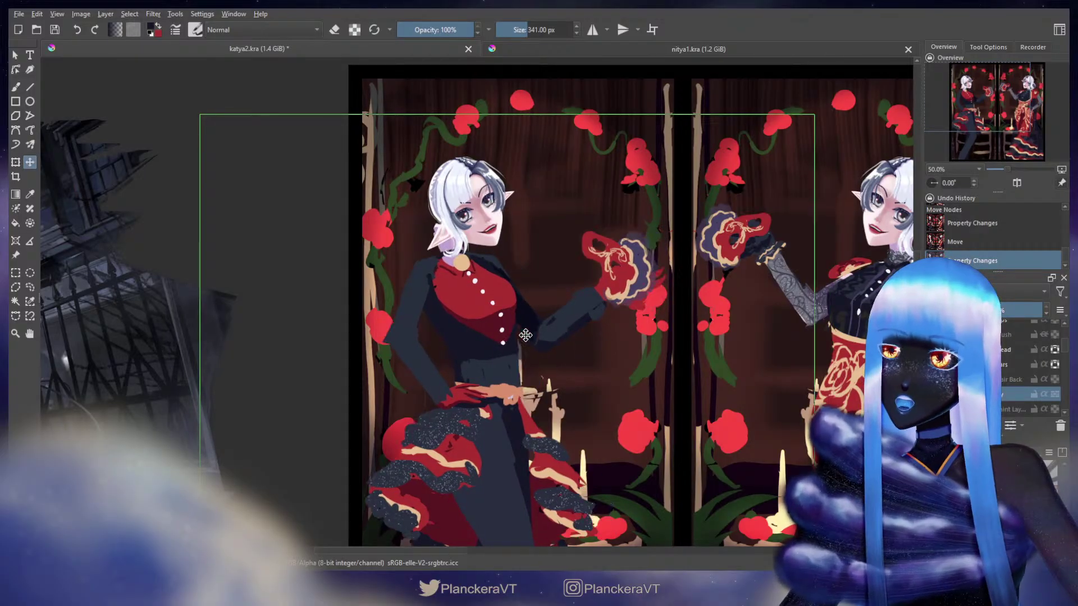
key(b)
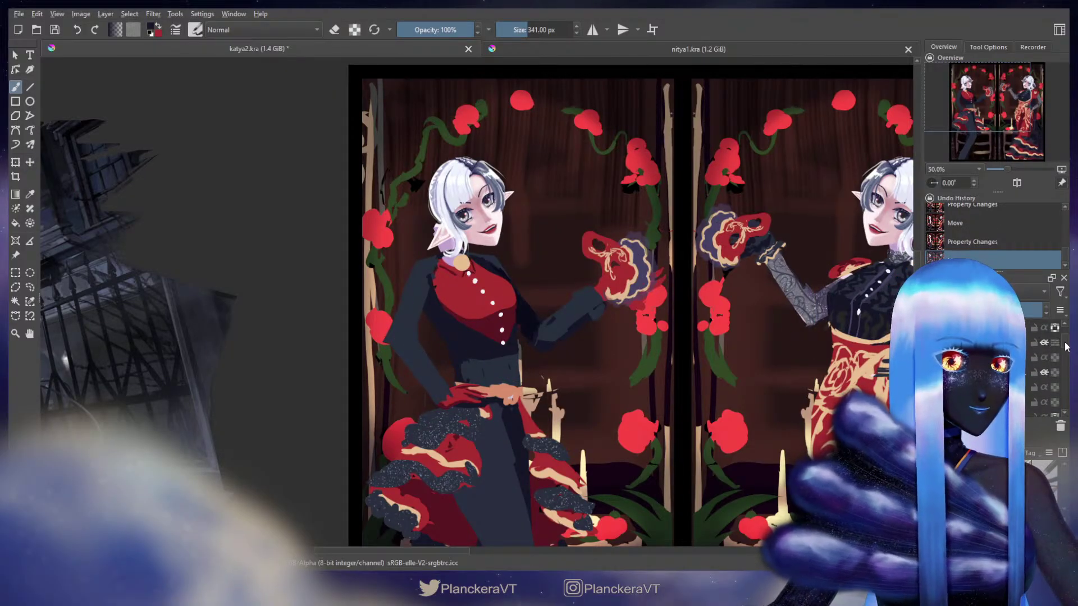
Remove a leftover layer and move the suited character's whole head group slightly left over the neck.
scroll(1062, 348, up, 3)
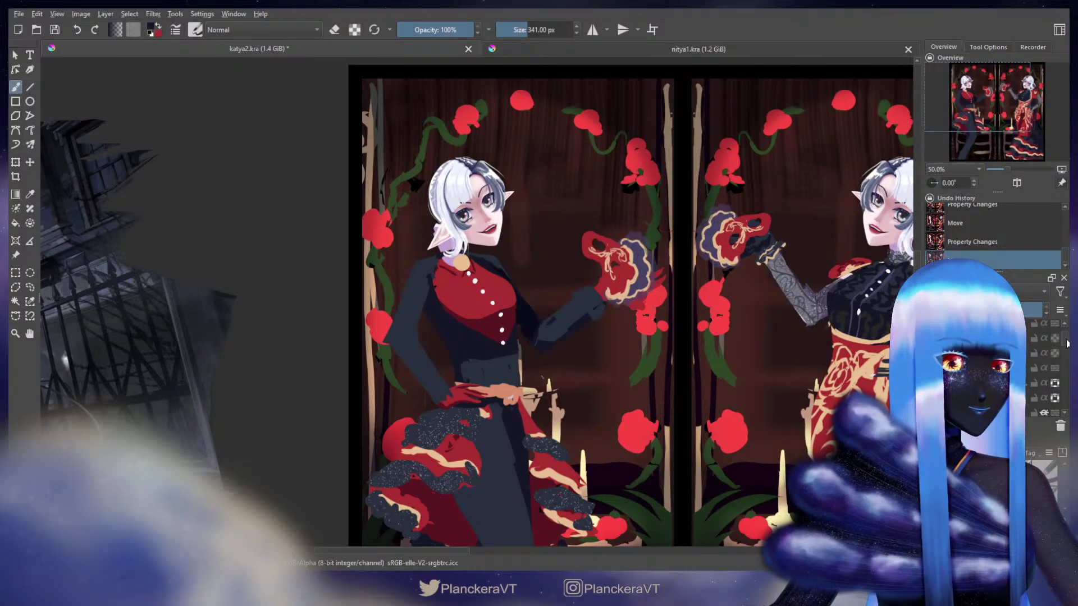
scroll(1058, 347, up, 1)
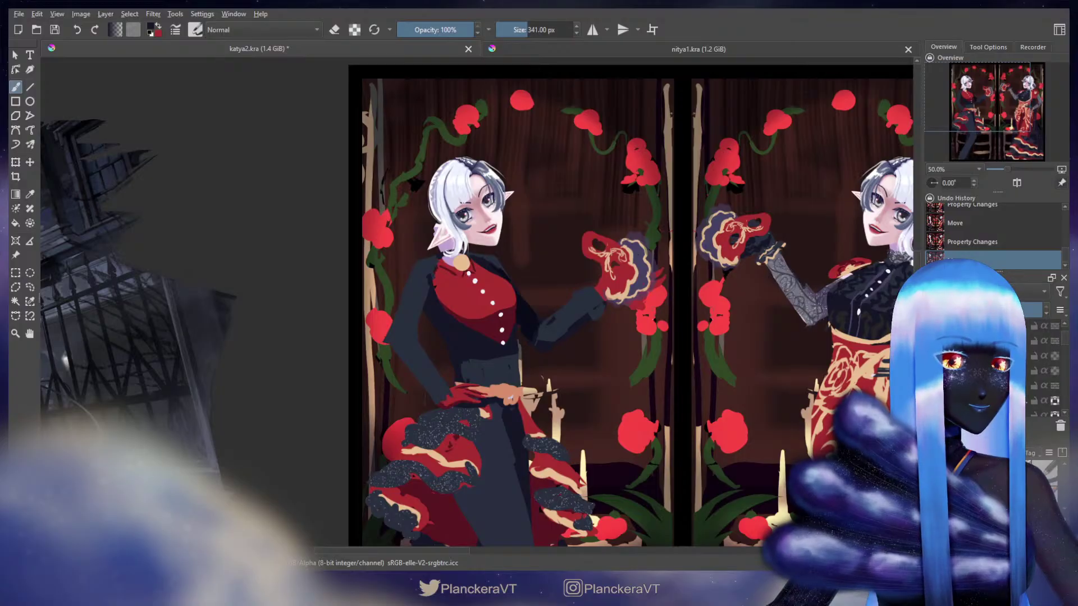
click(1038, 341)
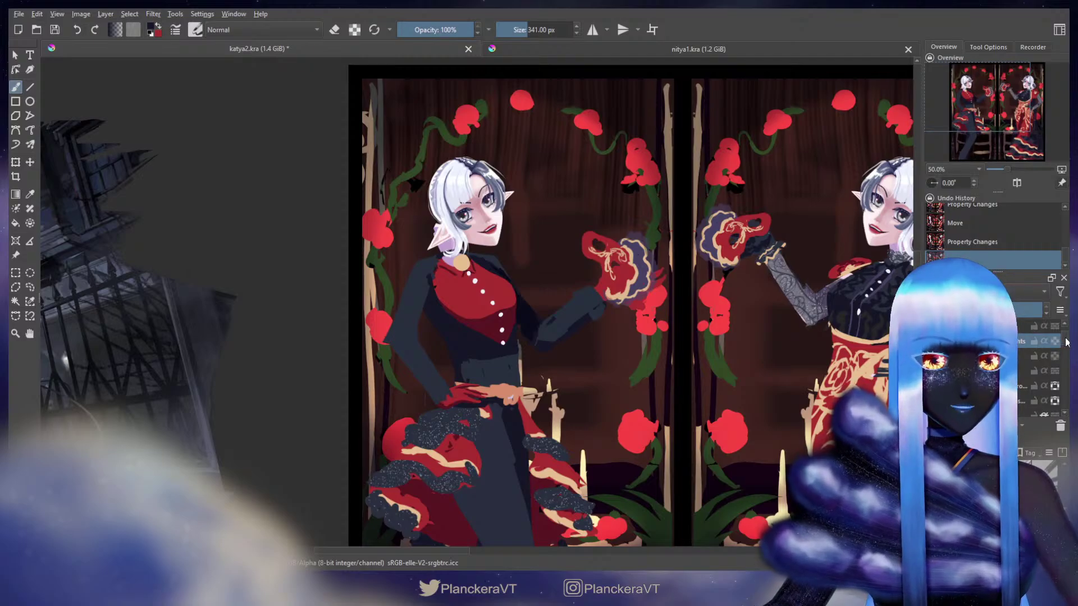
key(t)
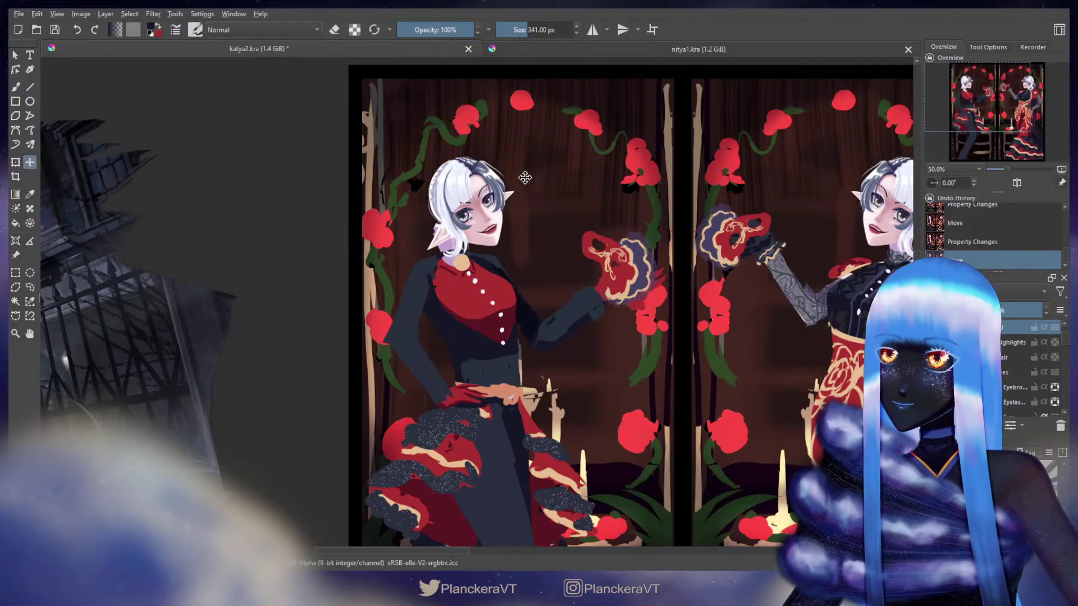
drag(553, 209, 568, 256)
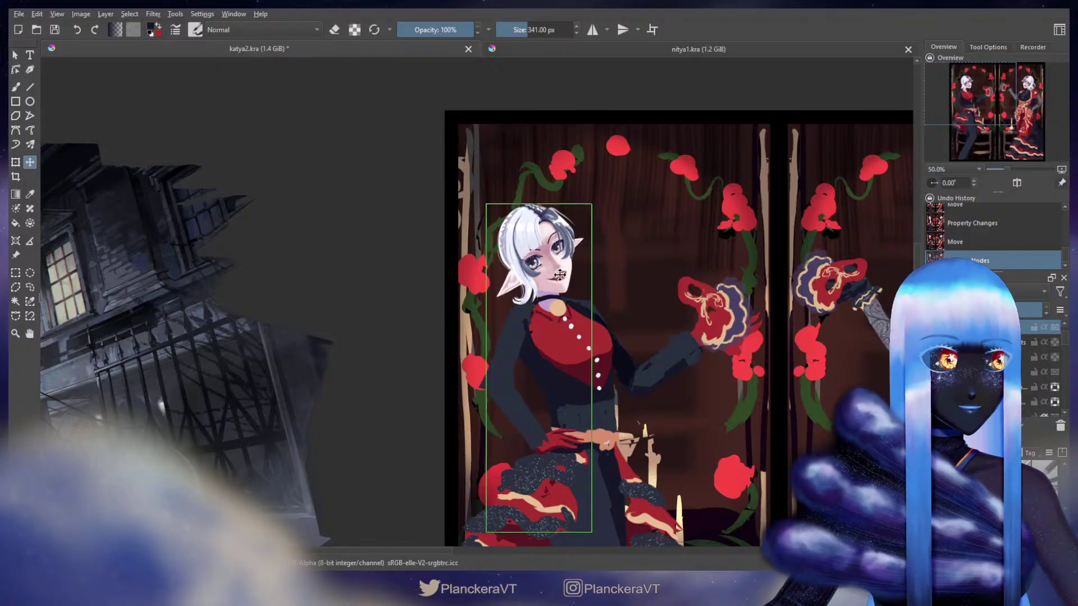
Compare the head placement with the companion's, and shift the suited character's head slightly up and right, with two small nudges back left.
drag(807, 214, 508, 195)
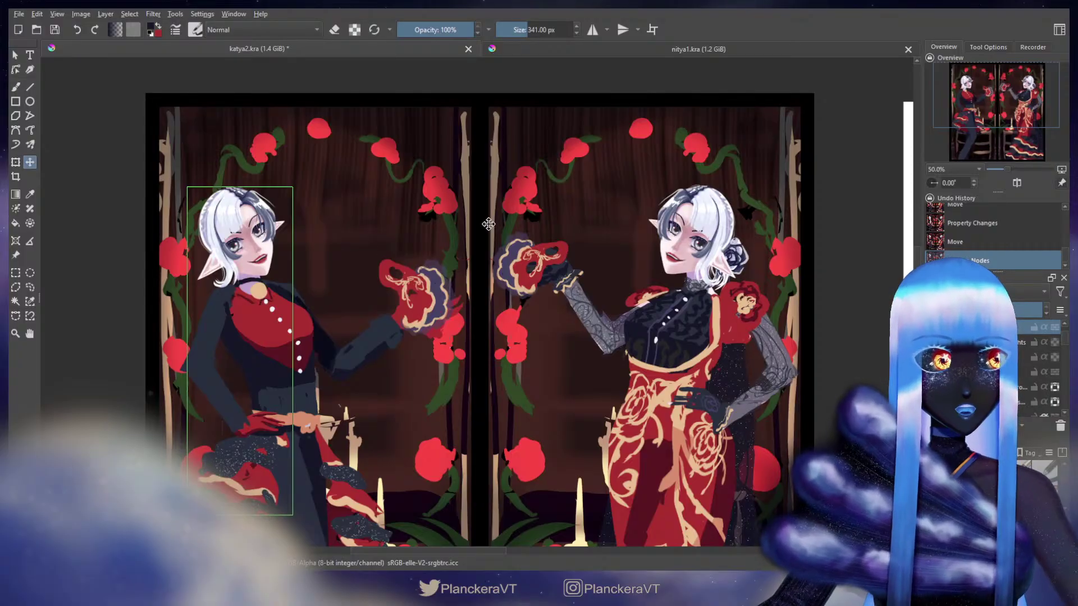
drag(443, 271, 595, 268)
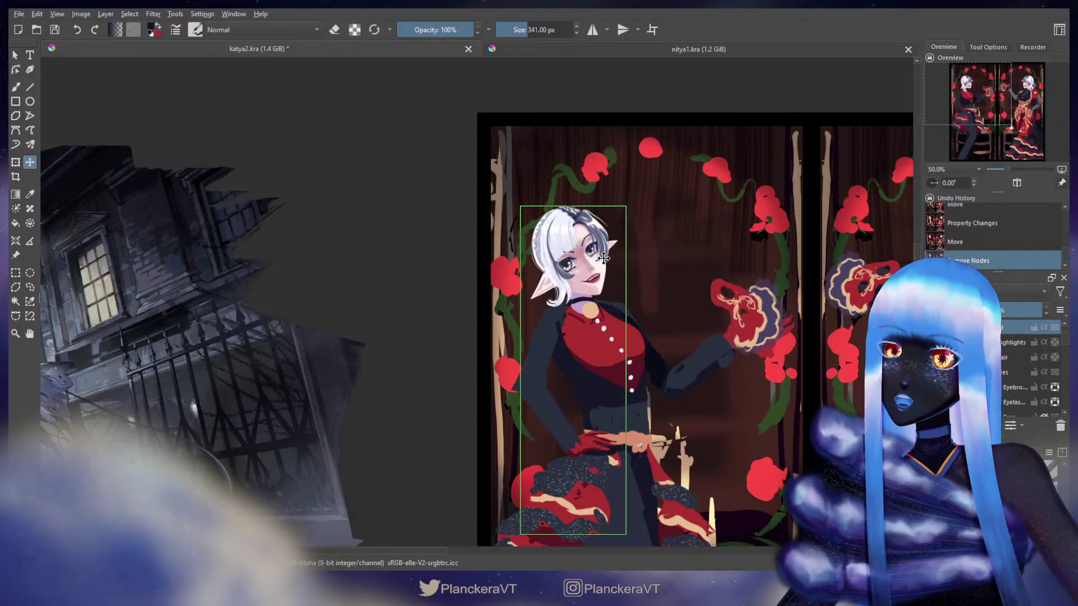
drag(601, 258, 604, 255)
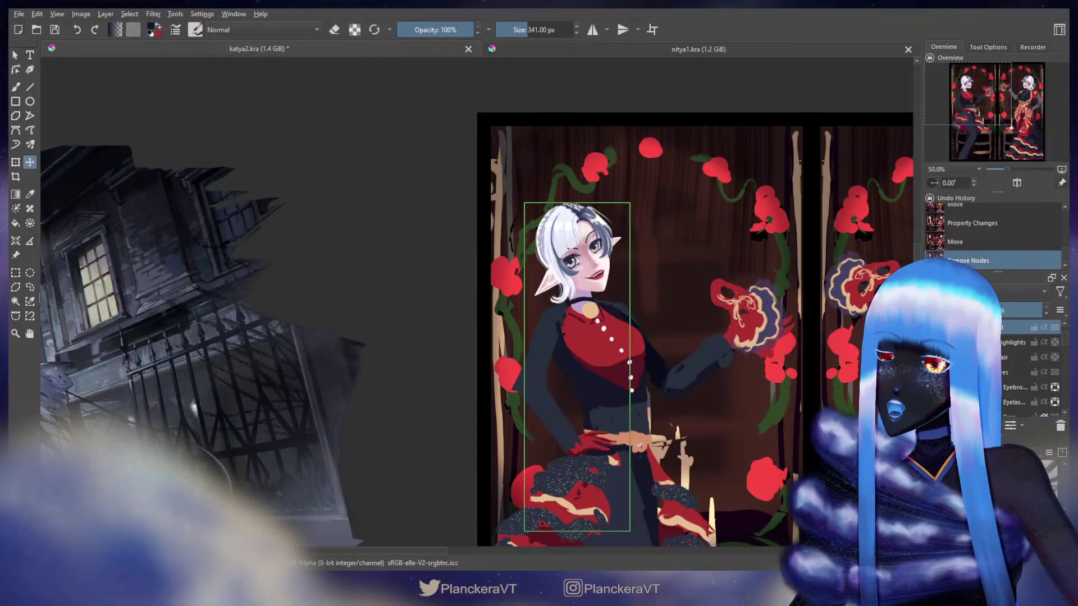
key(Left)
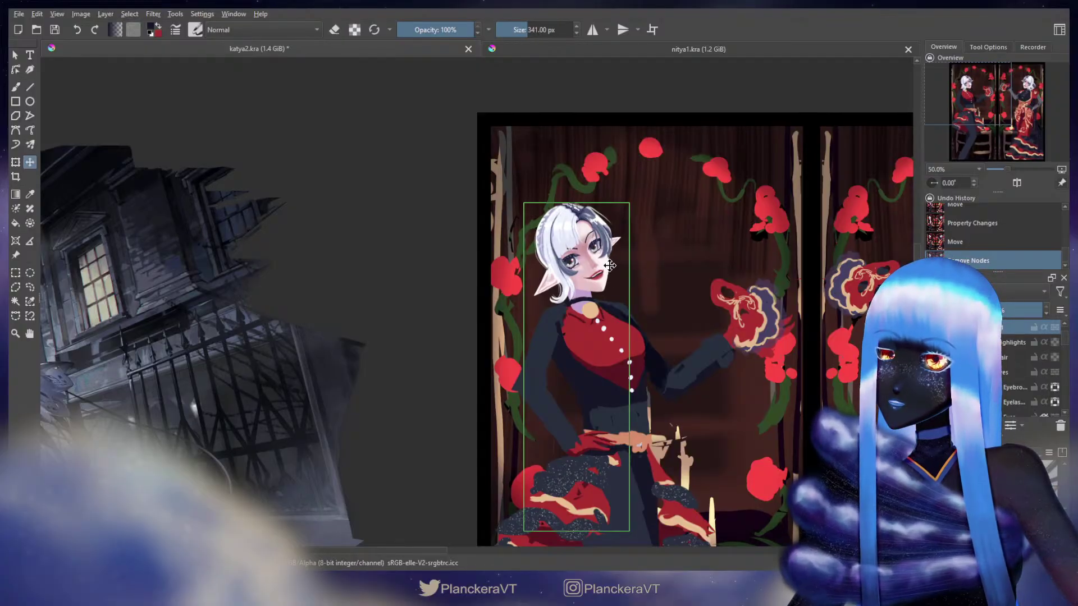
key(Left)
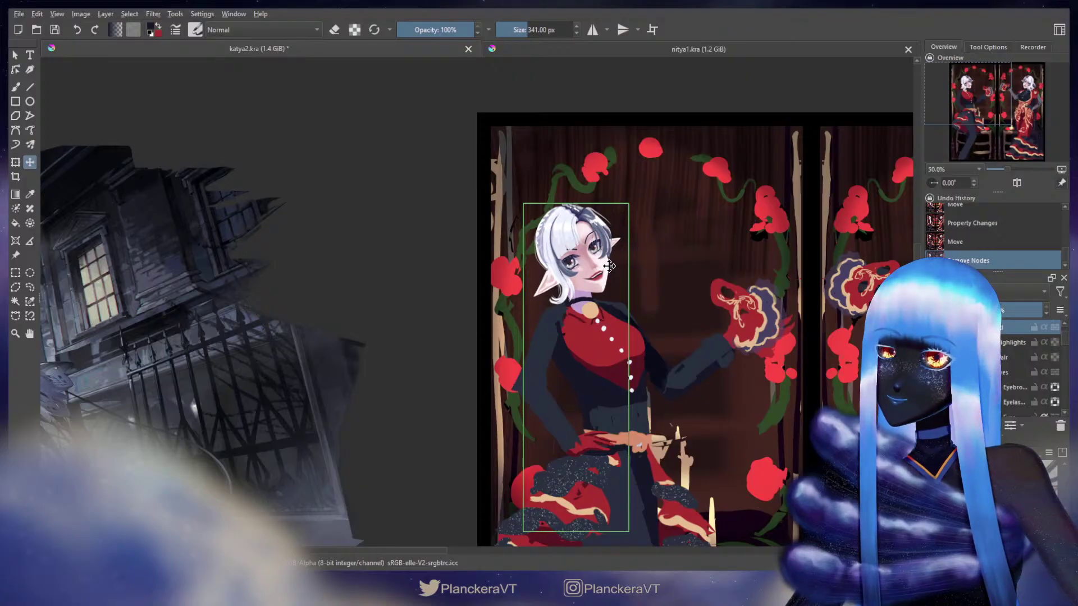
key(b)
mouse_move(673, 264)
mouse_down()
mouse_move(693, 144)
mouse_move(654, 192)
mouse_up()
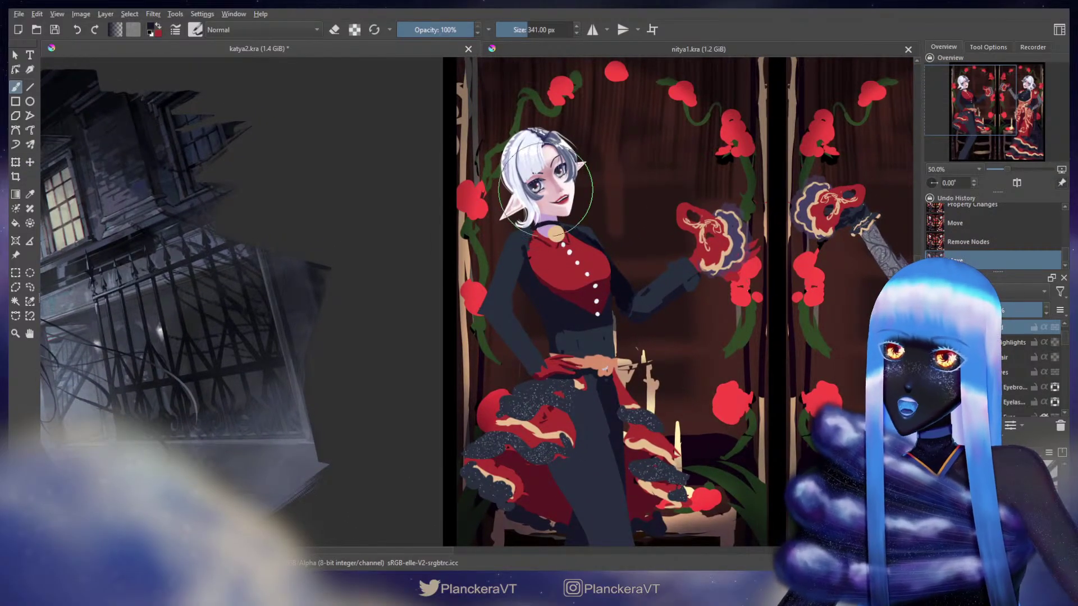
Select the group holding the suited character's Buttons and Top layers and shift it slightly with the Move tool.
scroll(577, 288, up, 2)
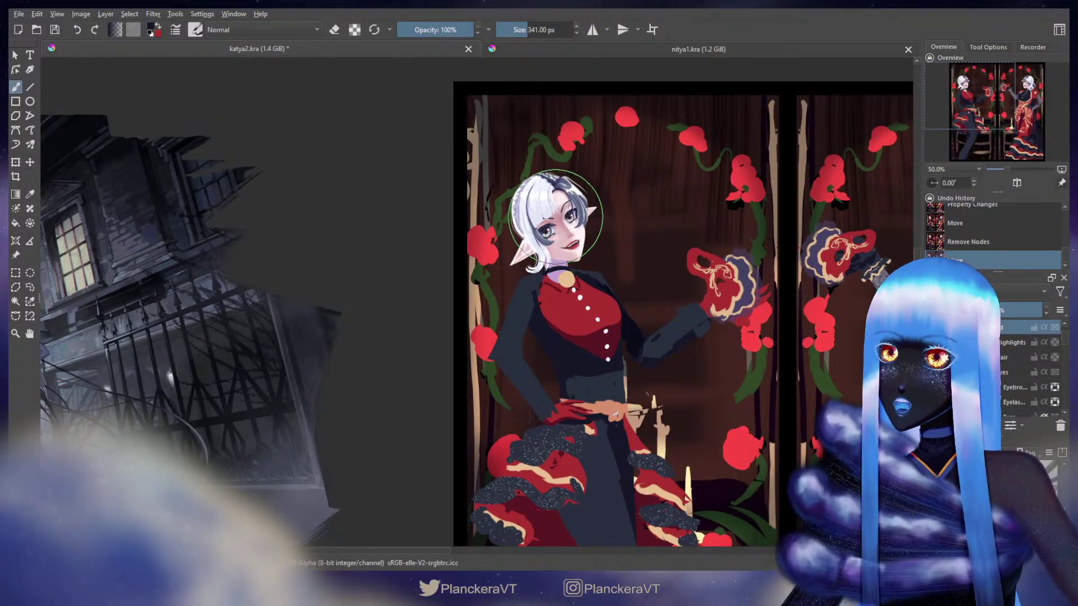
drag(554, 215, 556, 219)
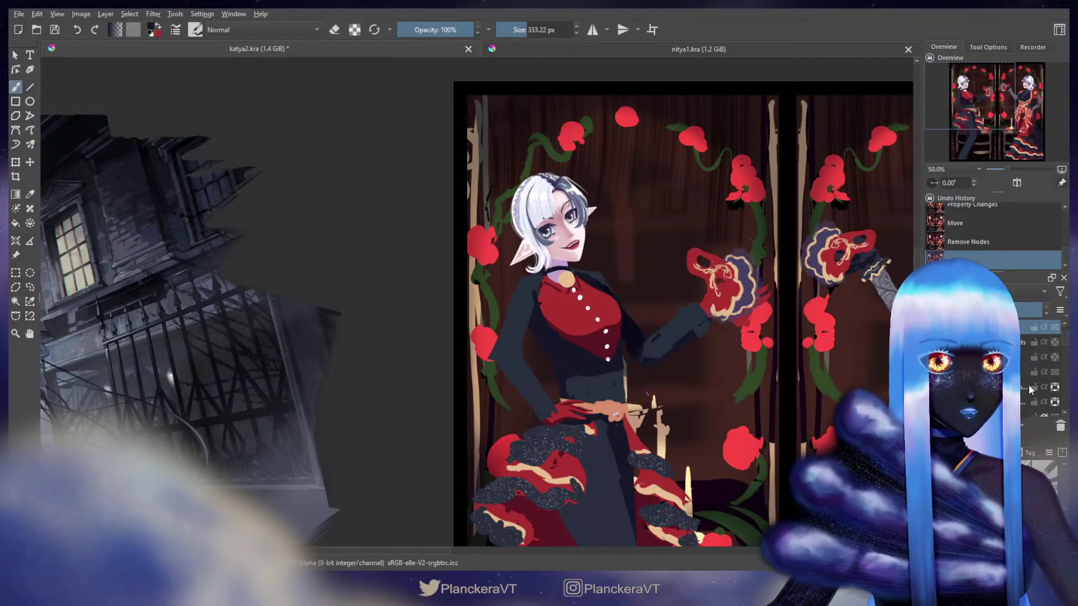
scroll(1065, 350, up, 1)
scroll(1065, 351, up, 3)
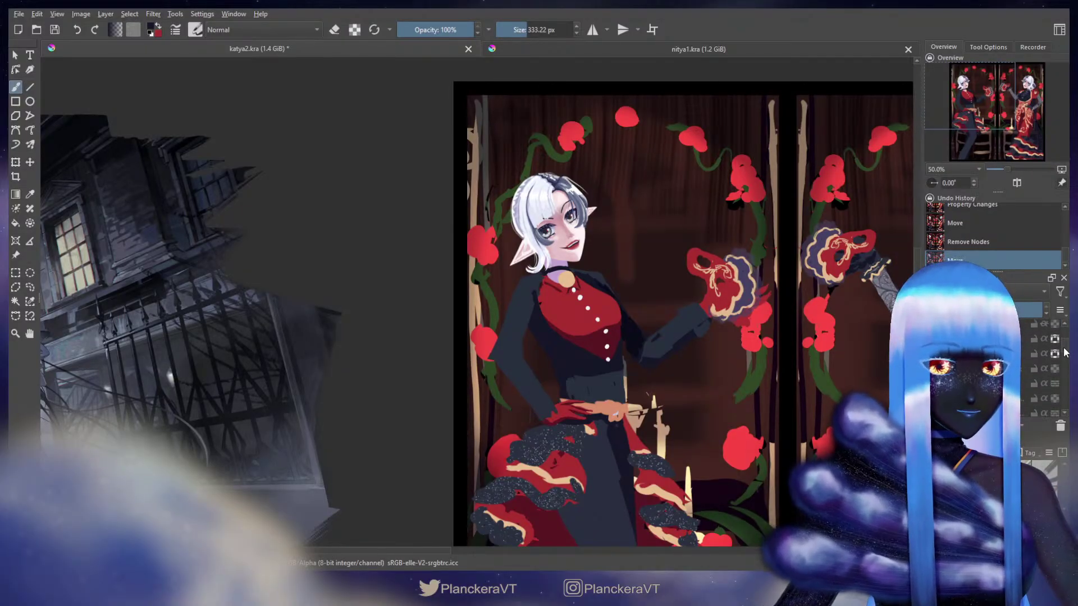
scroll(1065, 354, up, 2)
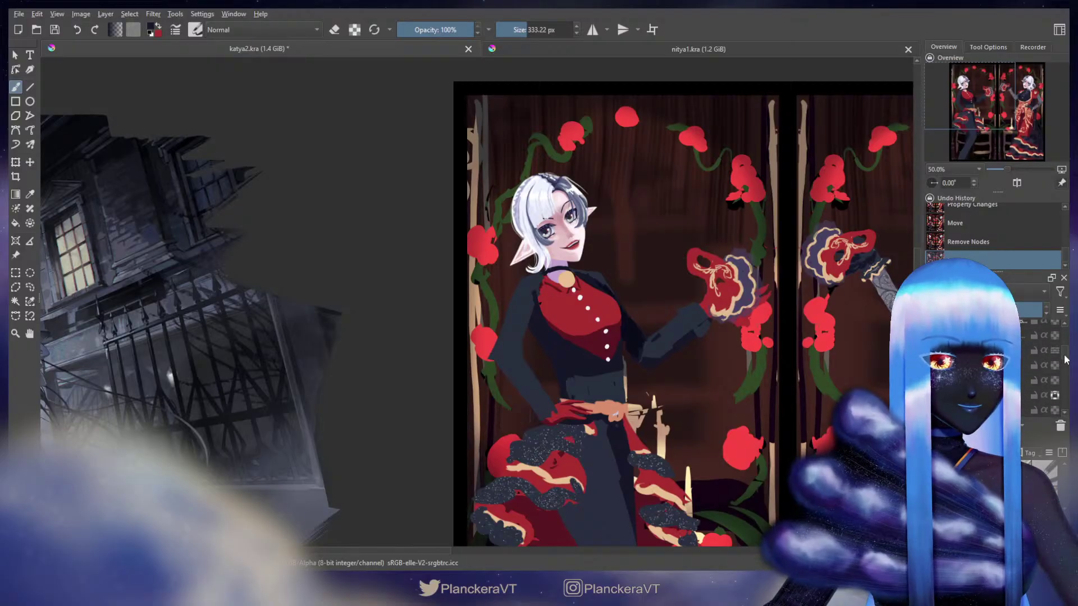
drag(1066, 337, 1067, 366)
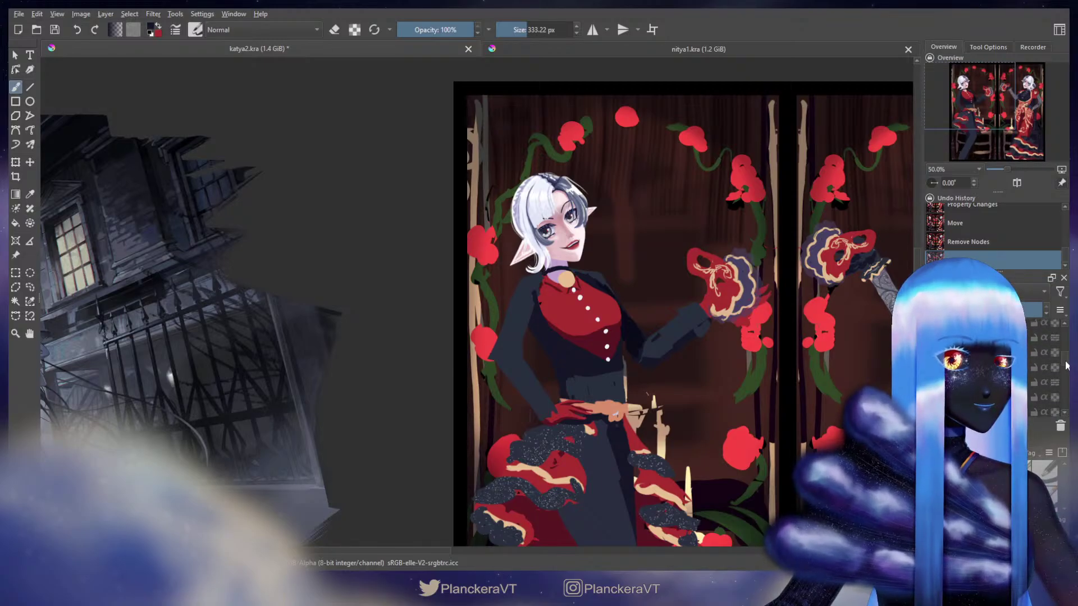
click(1026, 382)
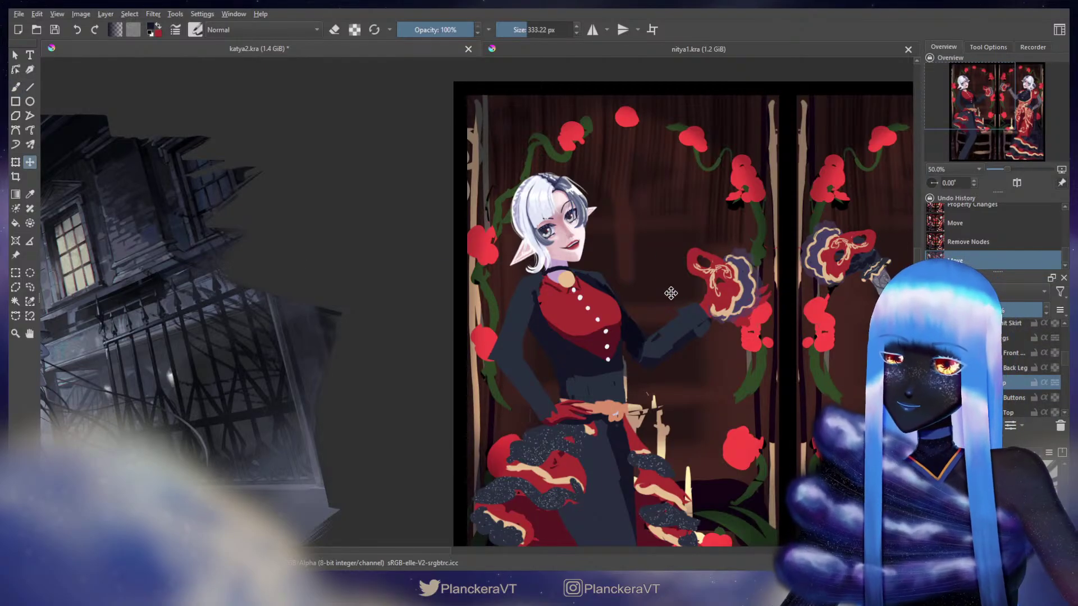
key(t)
drag(671, 296, 671, 297)
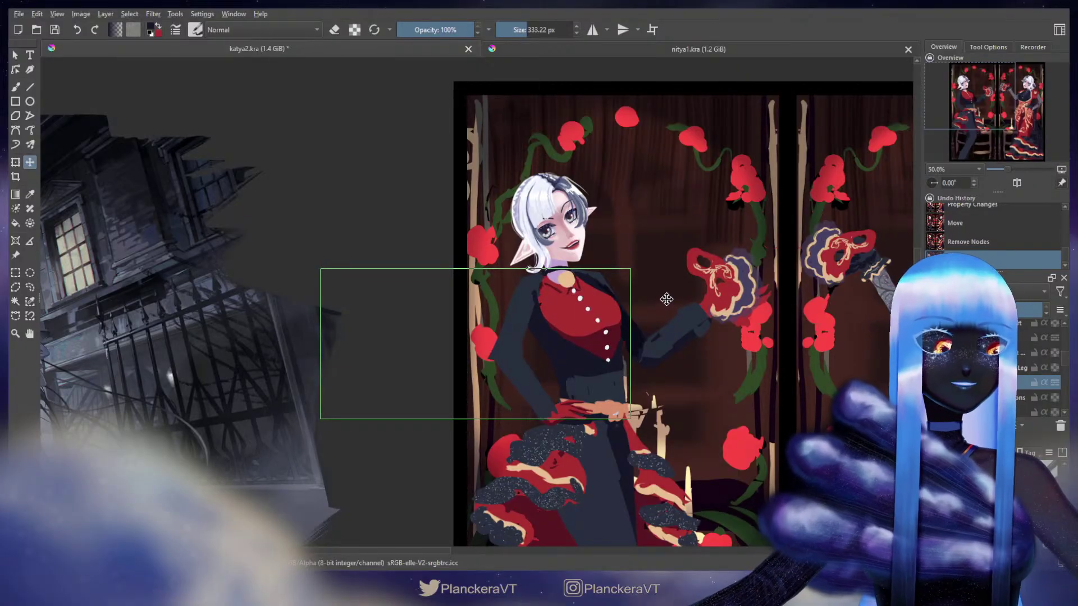
Paint dark red fold shadows across the red chest on the Top layer with a brush of about 110 px.
key(b)
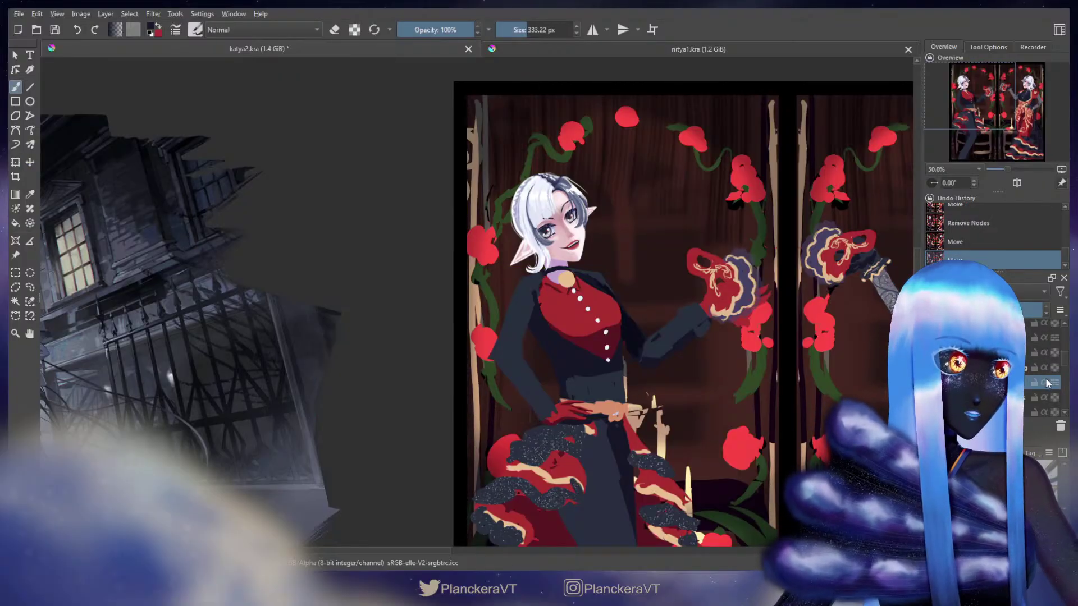
key(bracketleft)
key(bracketleft)
key(bracketleft)
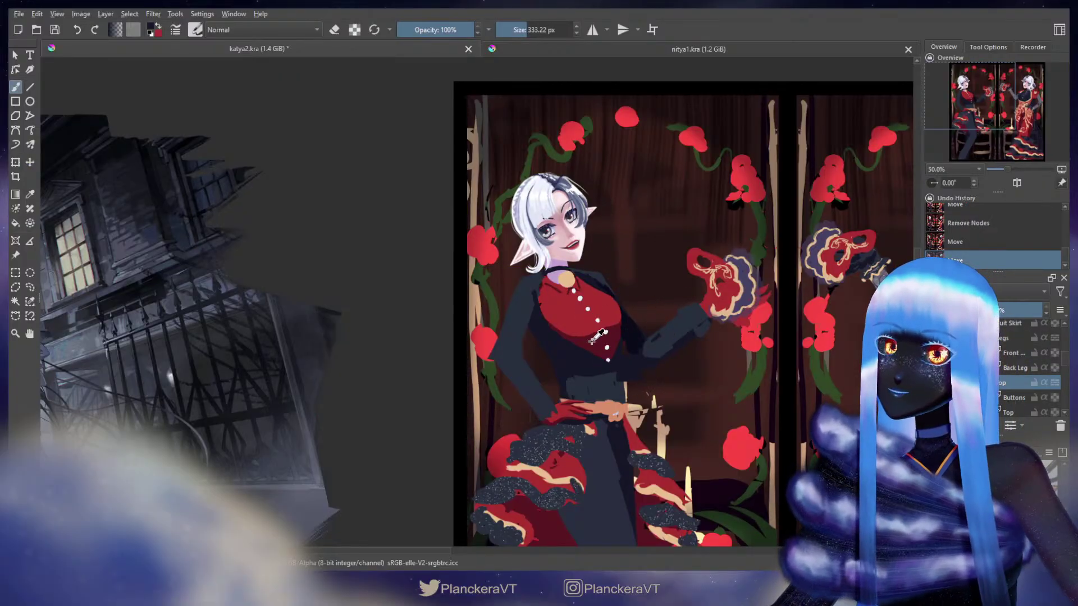
key(bracketleft)
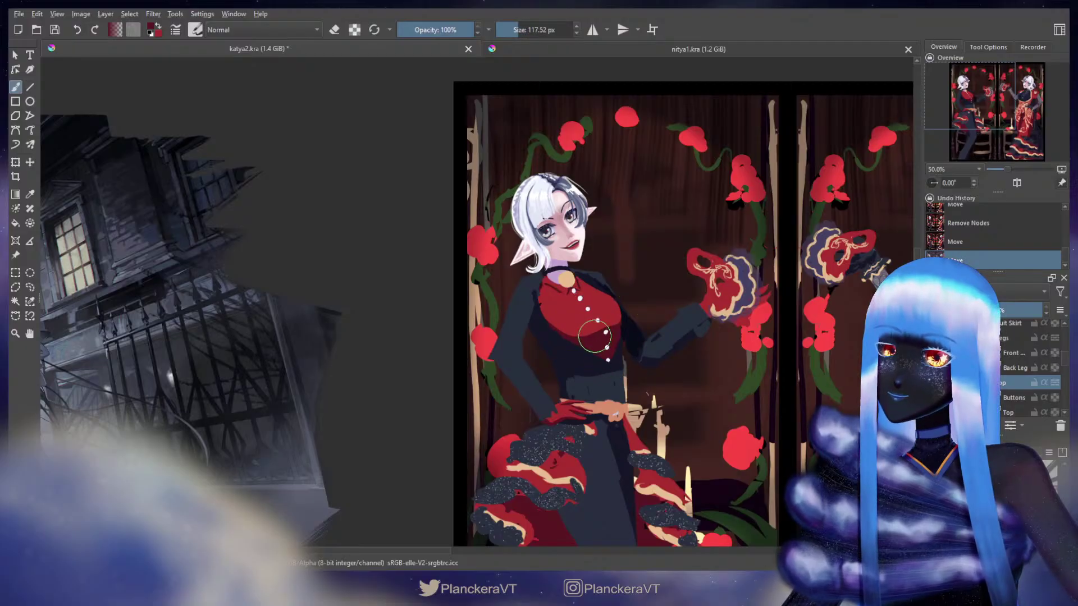
click(1020, 412)
key(bracketleft)
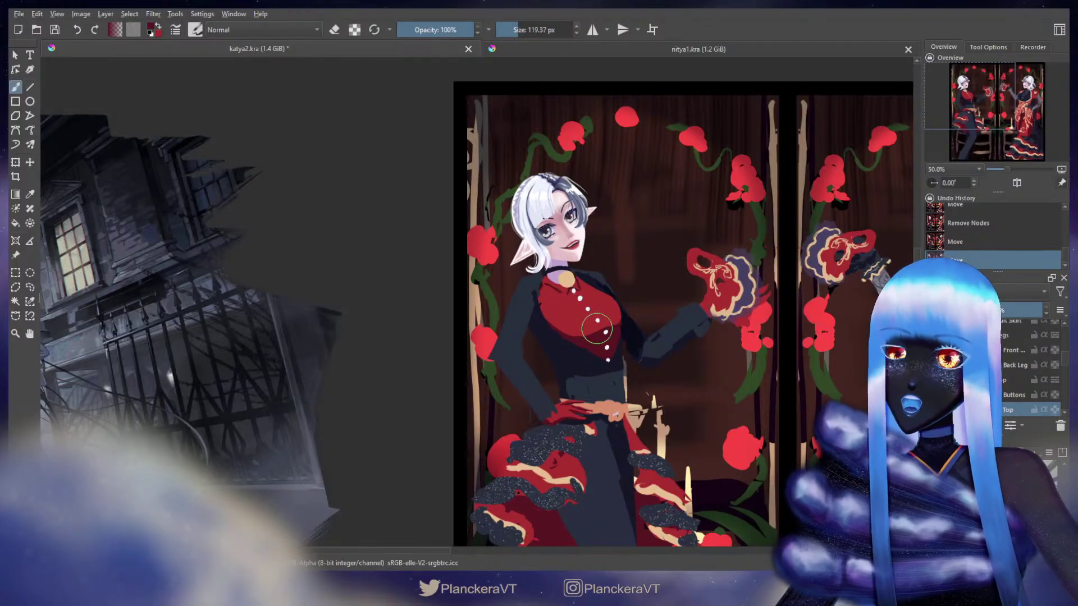
click(595, 329)
click(612, 314)
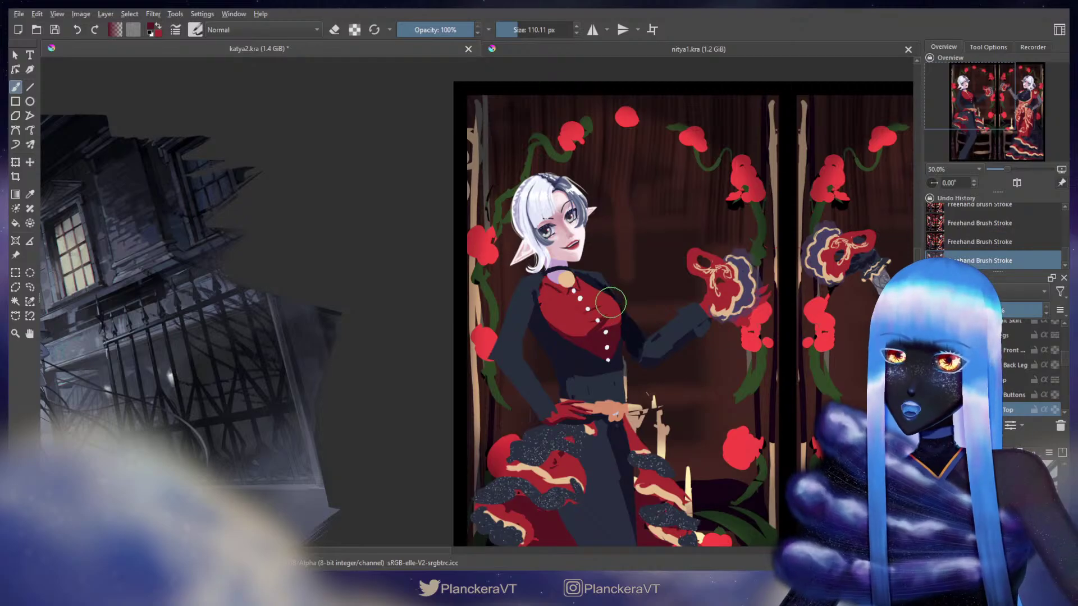
click(590, 314)
click(587, 308)
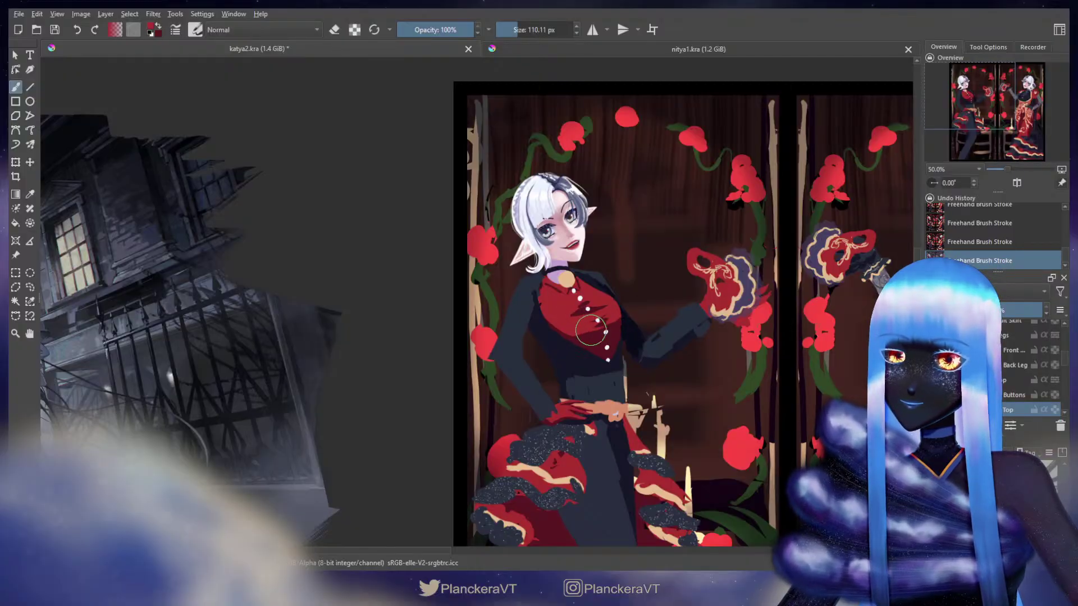
mouse_move(591, 330)
mouse_down()
mouse_move(627, 360)
mouse_move(594, 329)
mouse_up()
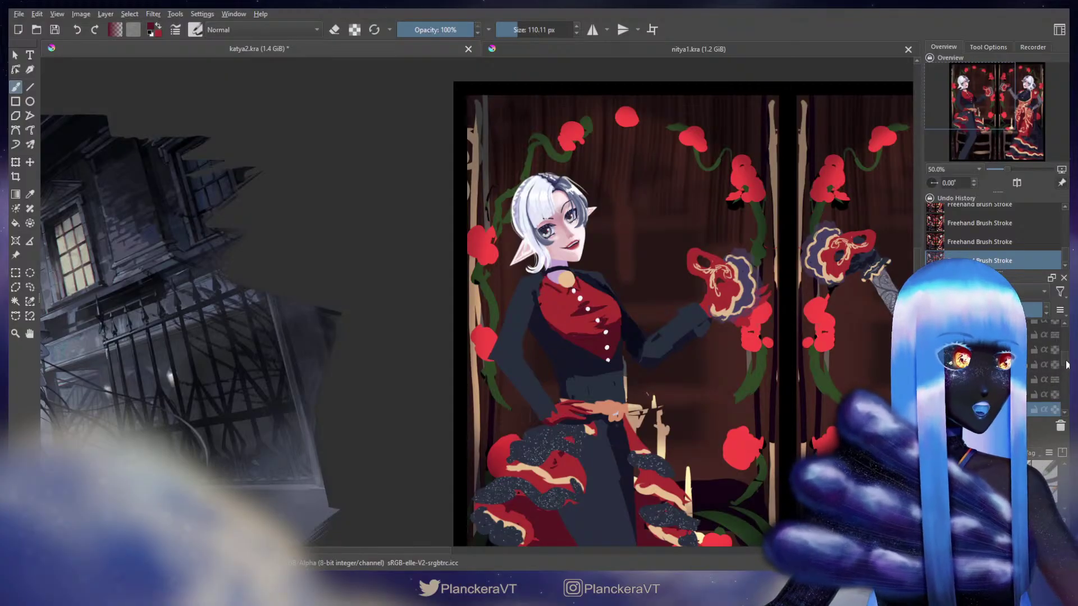
Select the suit jacket's layer and erase along its edge beside the red top with an eraser of about 42 px.
drag(1065, 363, 1066, 358)
scroll(1067, 363, up, 2)
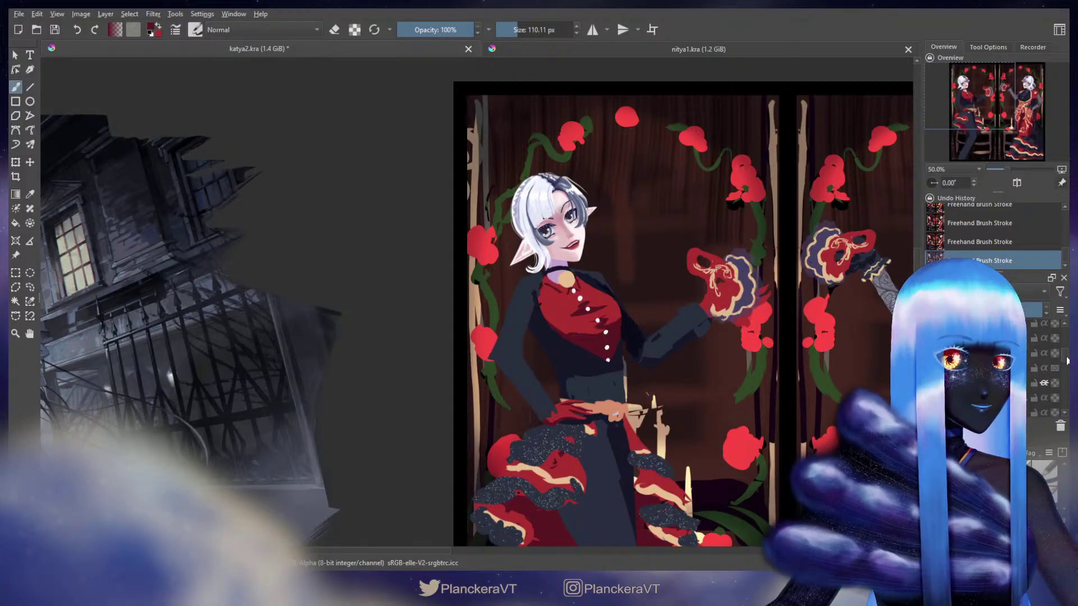
key(e)
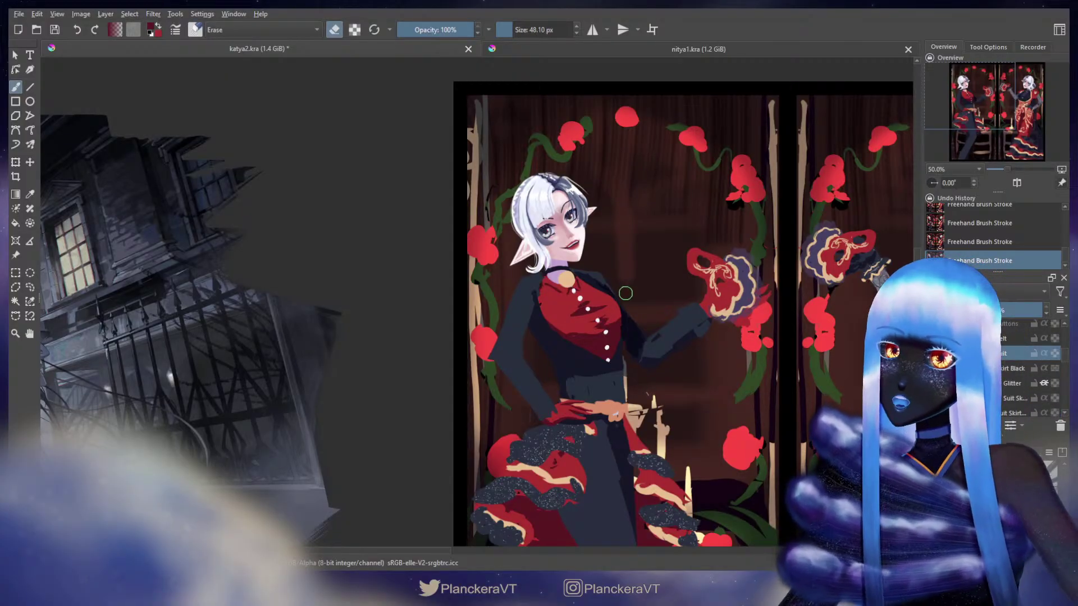
drag(610, 302, 619, 307)
key(ctrl+z)
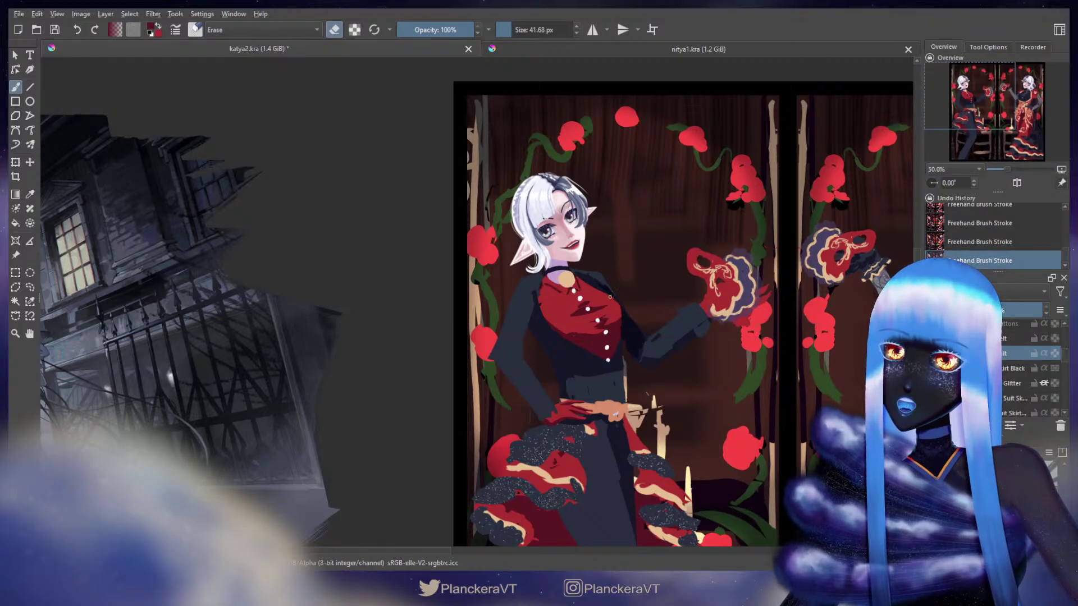
click(611, 299)
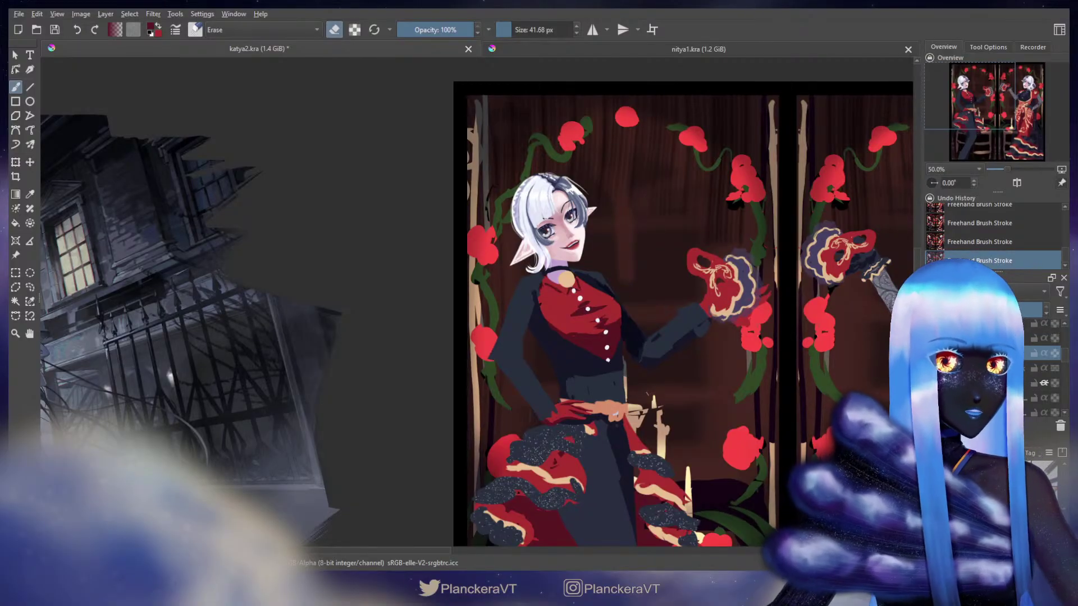
Repaint the jacket's edge beside the chest with its sampled dark colour and trim the outline with the eraser.
key(e)
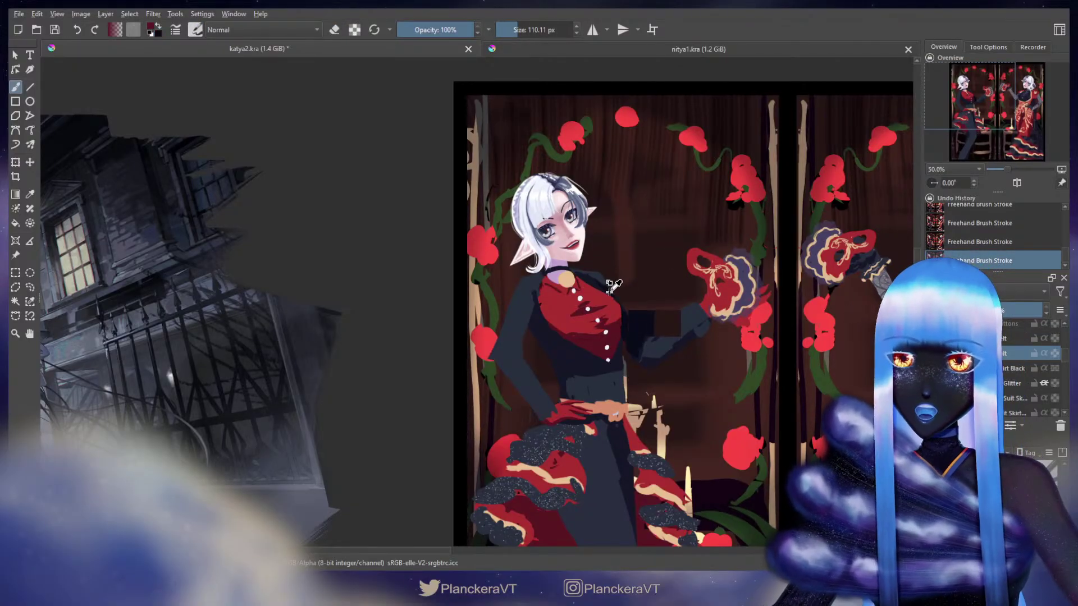
ctrl+click(615, 293)
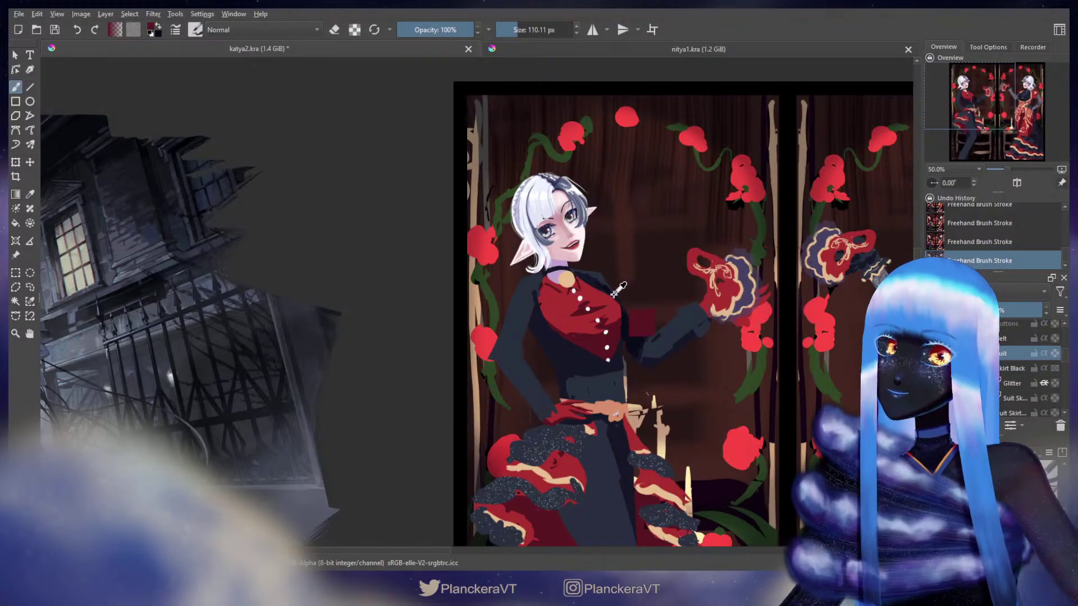
drag(615, 293, 602, 289)
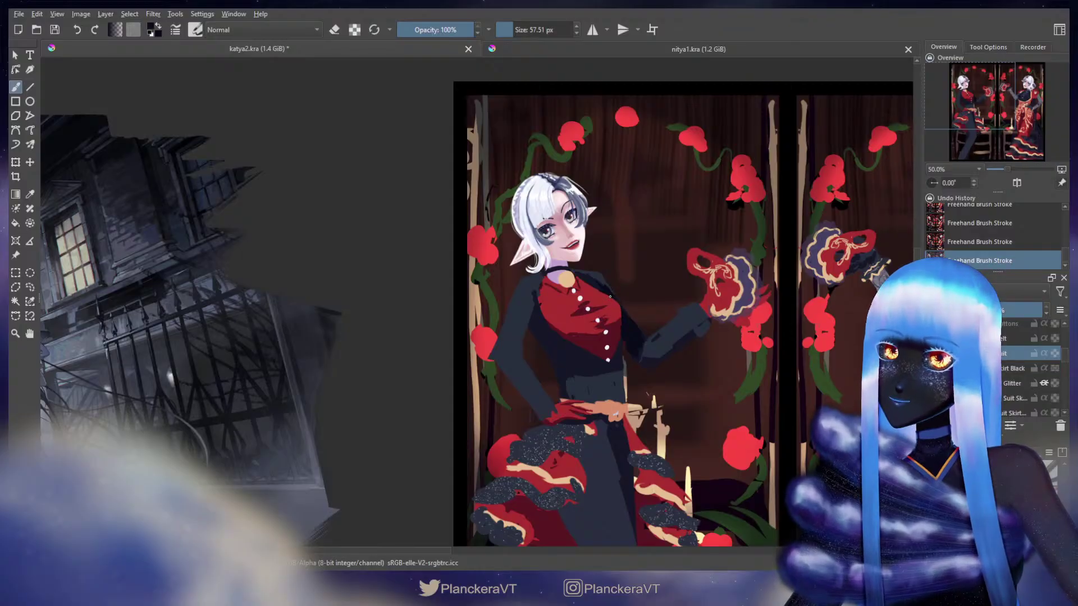
key(e)
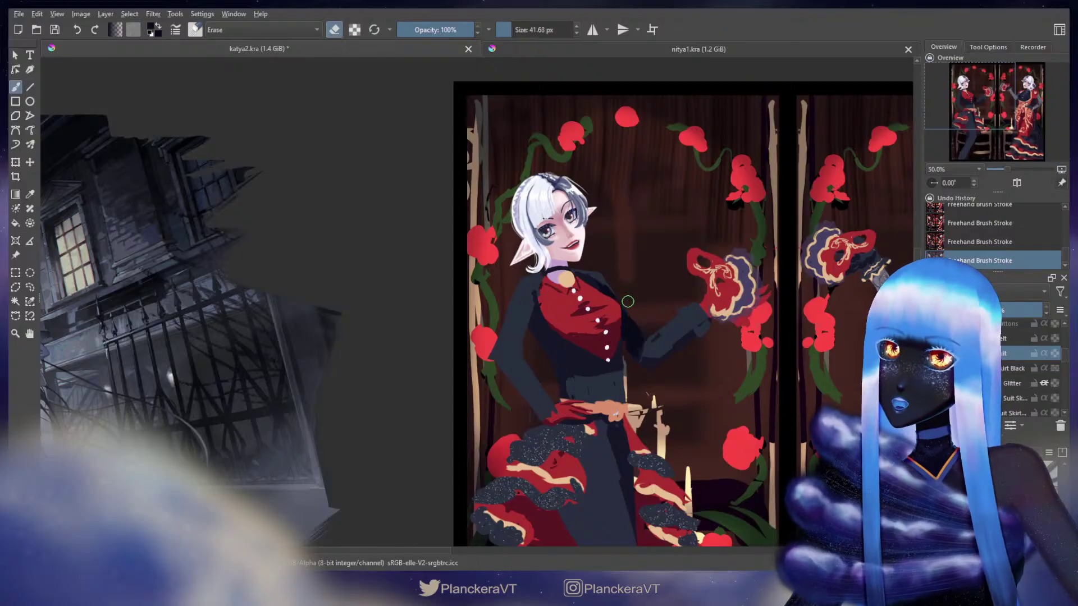
drag(628, 303, 603, 298)
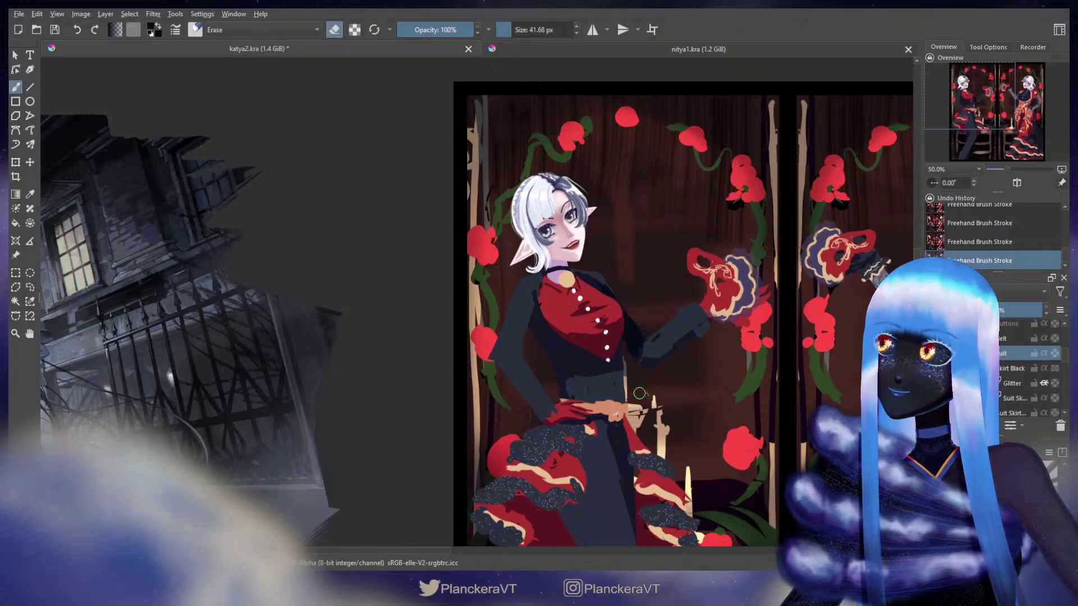
Erase the dark collar band across the suited character's neck and return to normal painting.
key(e)
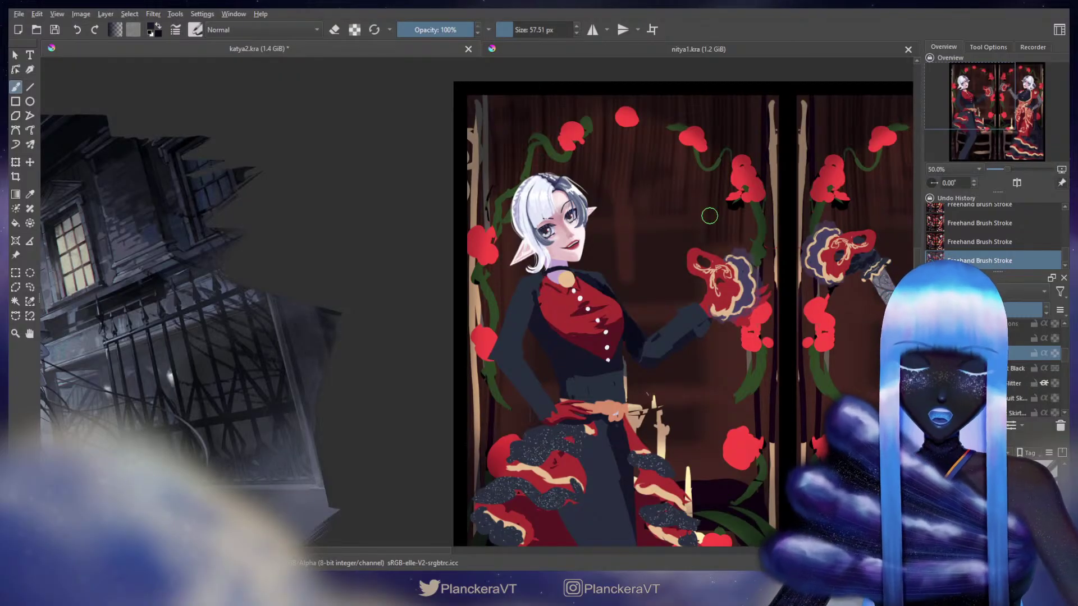
key(e)
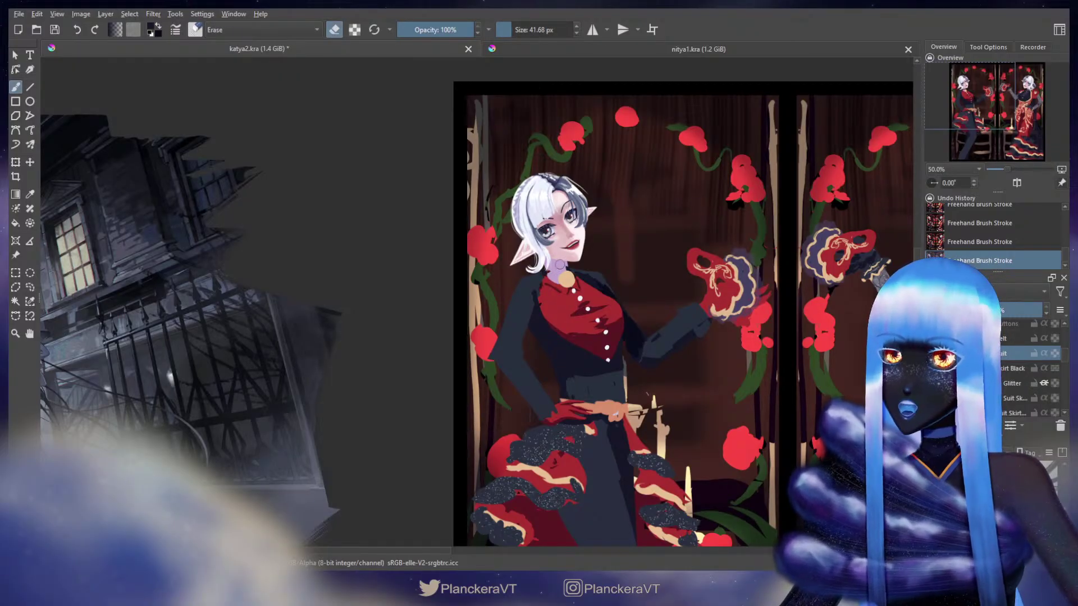
key(e)
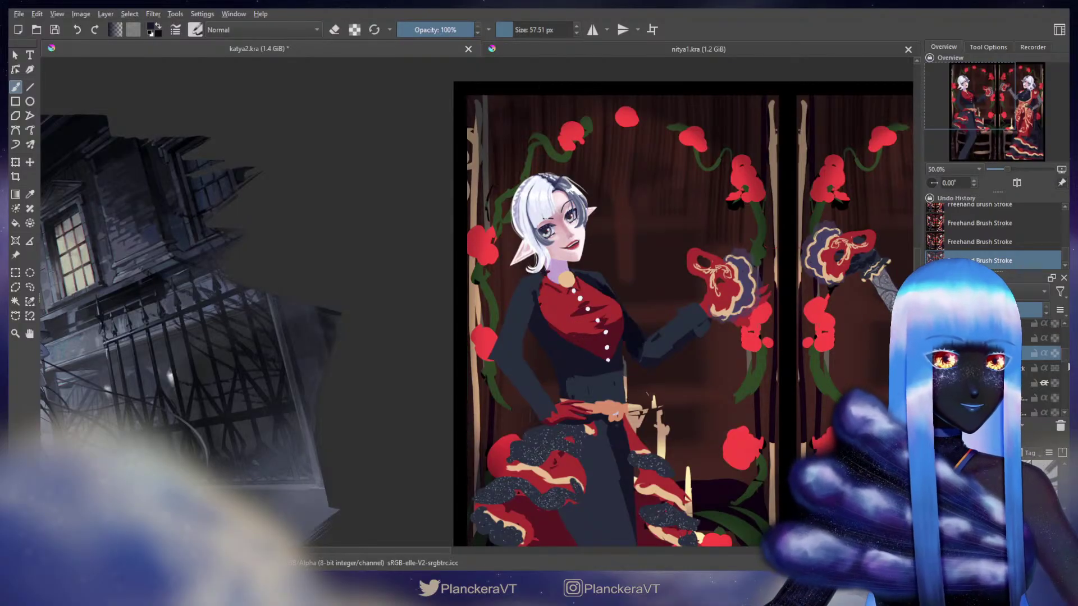
Toggle the layer property that removes the tan spot at the left woman's neckline.
scroll(1067, 359, down, 2)
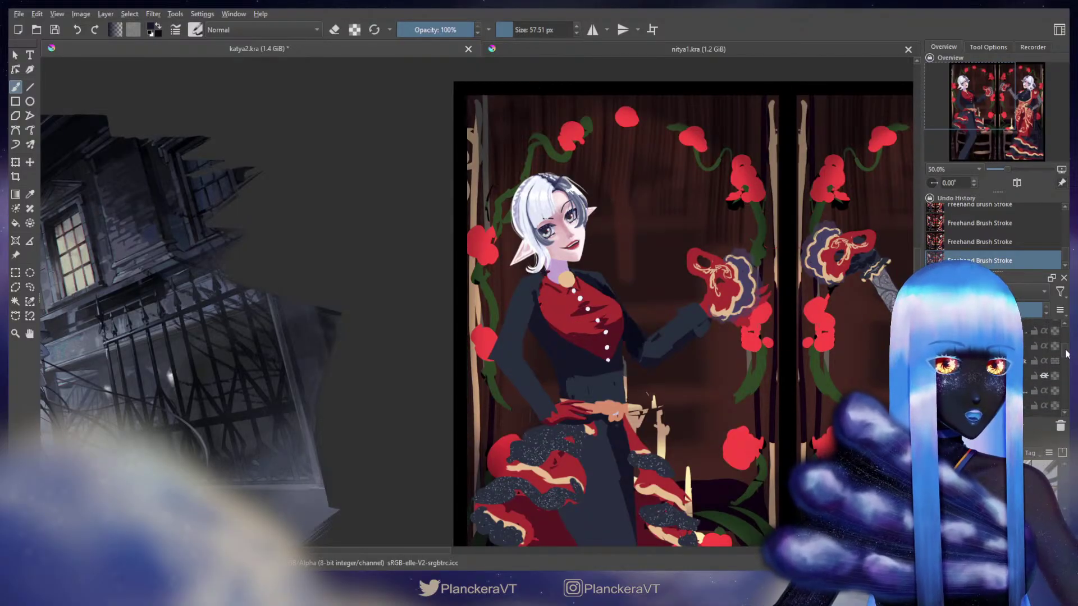
scroll(1067, 354, down, 2)
click(1044, 354)
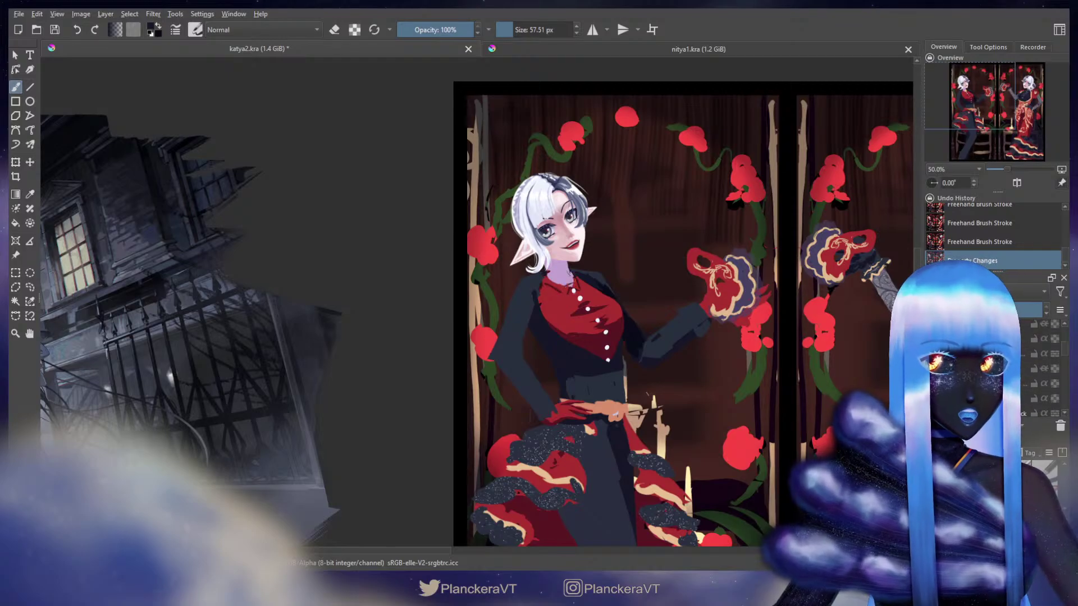
scroll(1066, 354, up, 3)
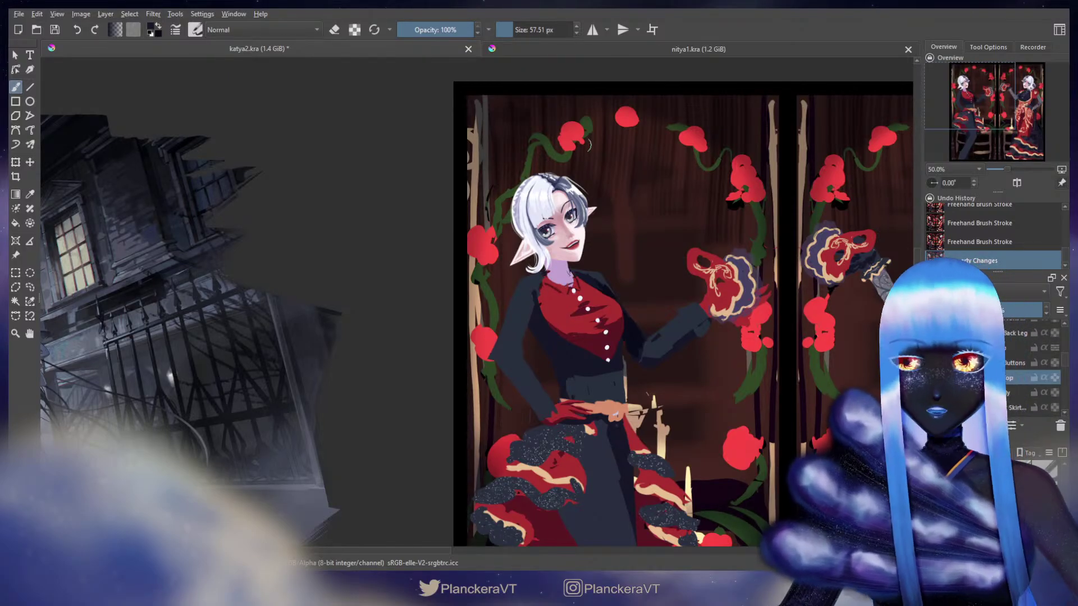
Erase small bits at the left woman's neckline on the Top layer with a 41.68 px eraser.
key(e)
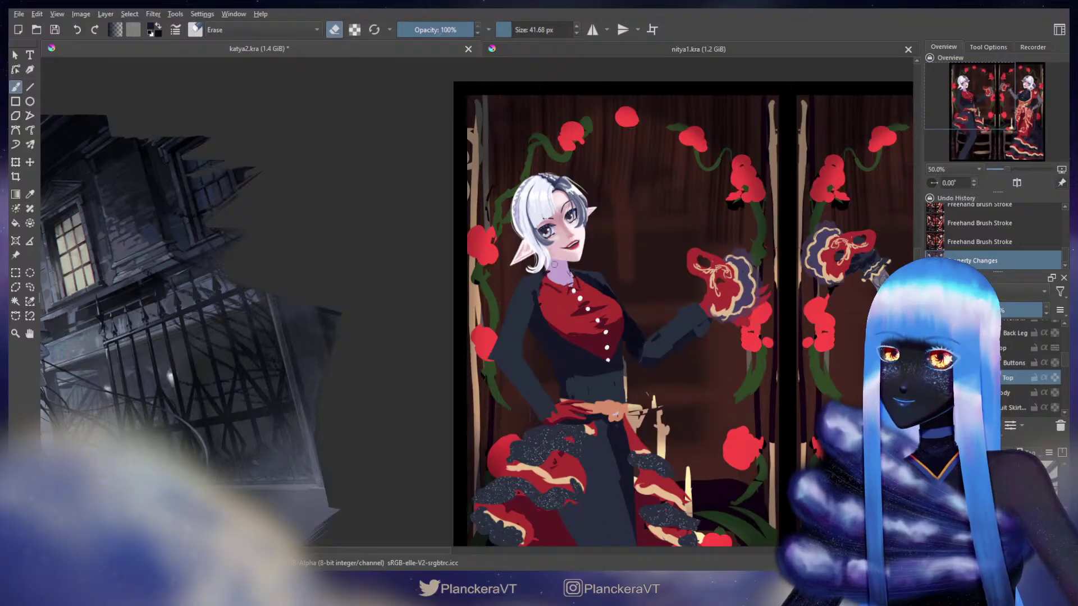
click(551, 273)
click(552, 275)
key(e)
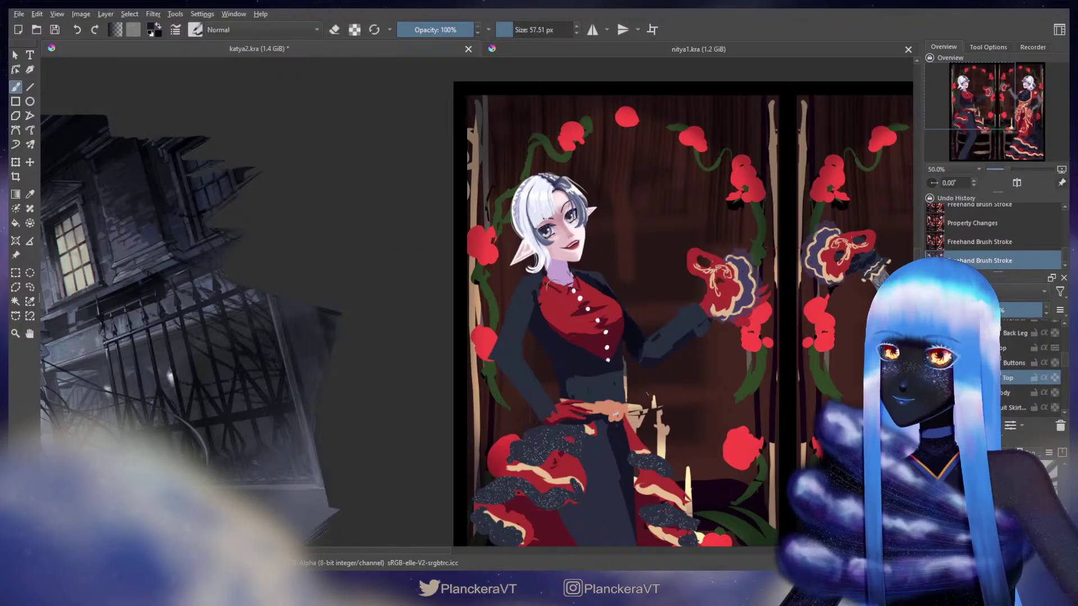
Paint the collar edge with sampled red using a 49.11 px brush, comparing the last stroke through undo and redo.
ctrl+click(552, 276)
key(bracketleft)
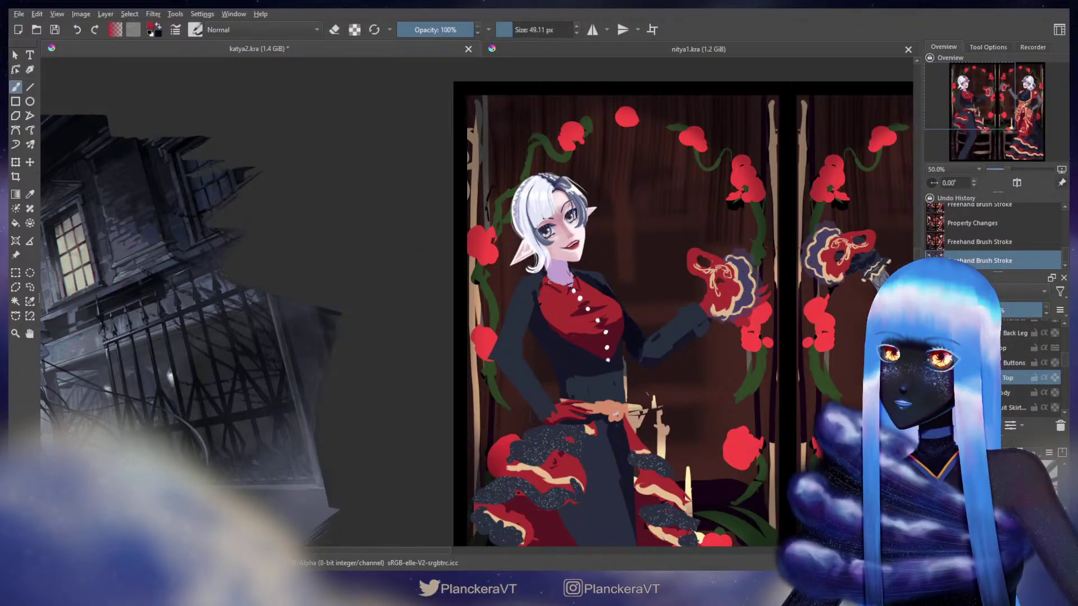
click(555, 282)
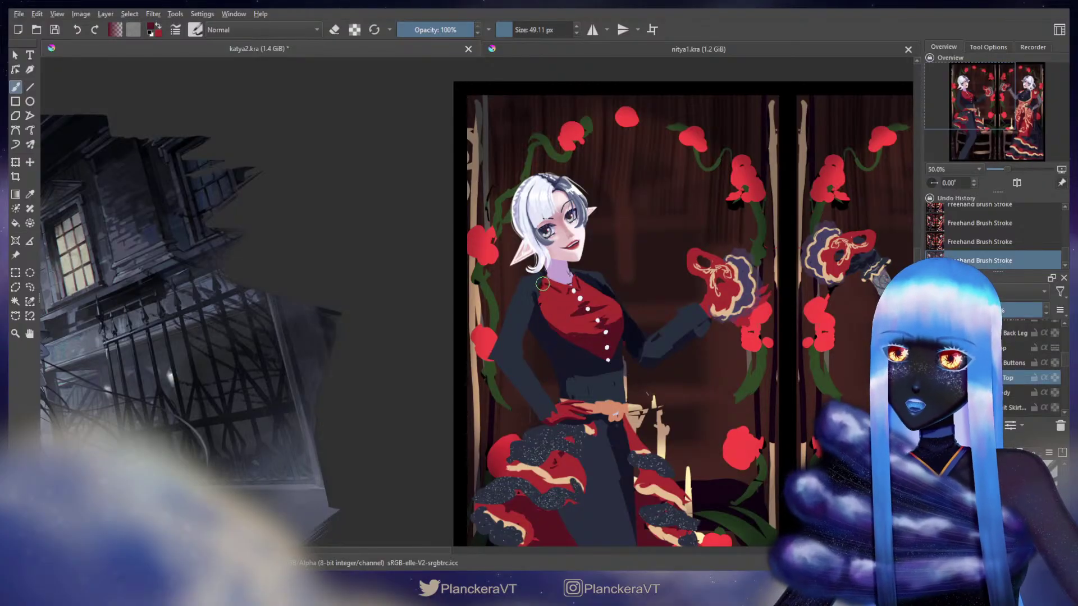
key(ctrl+z)
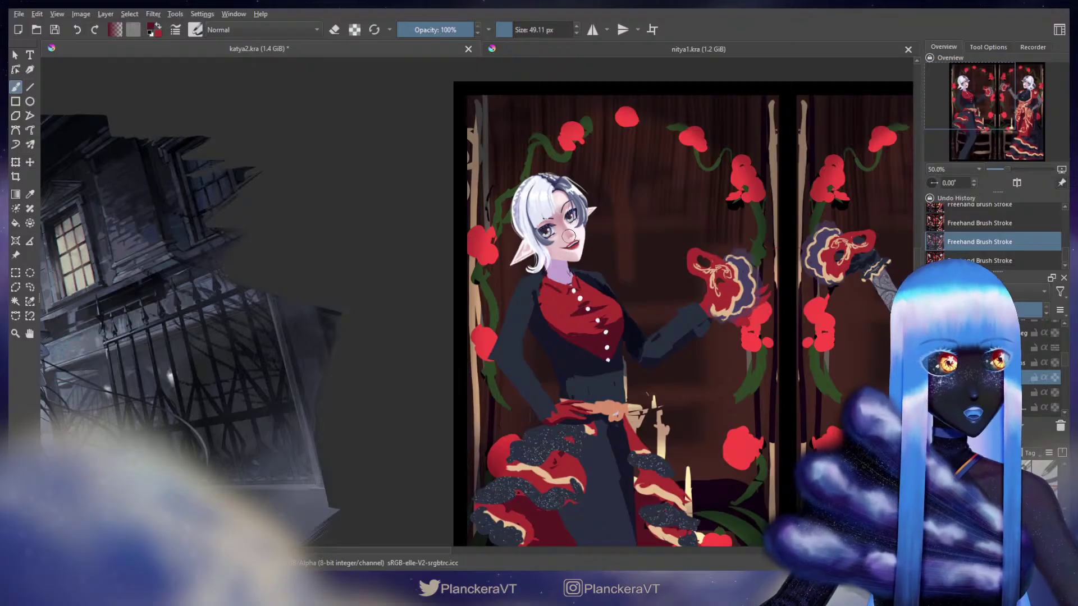
key(ctrl+shift+z)
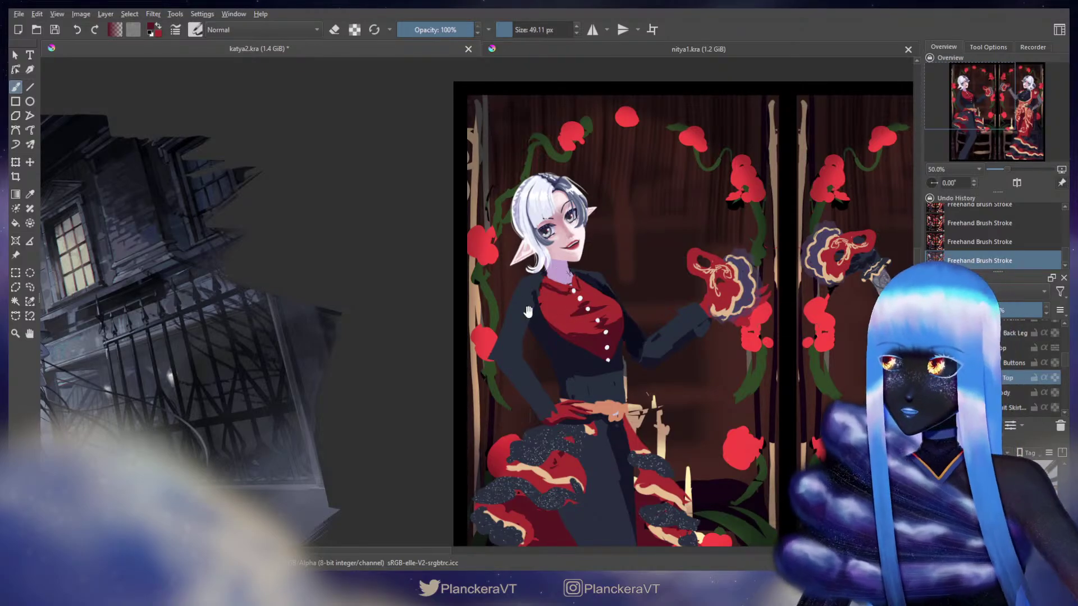
Look over the reference paintings and refine the red collar beside the neck with a 41.95 px brush, resampling the shirt colour.
drag(528, 312, 744, 265)
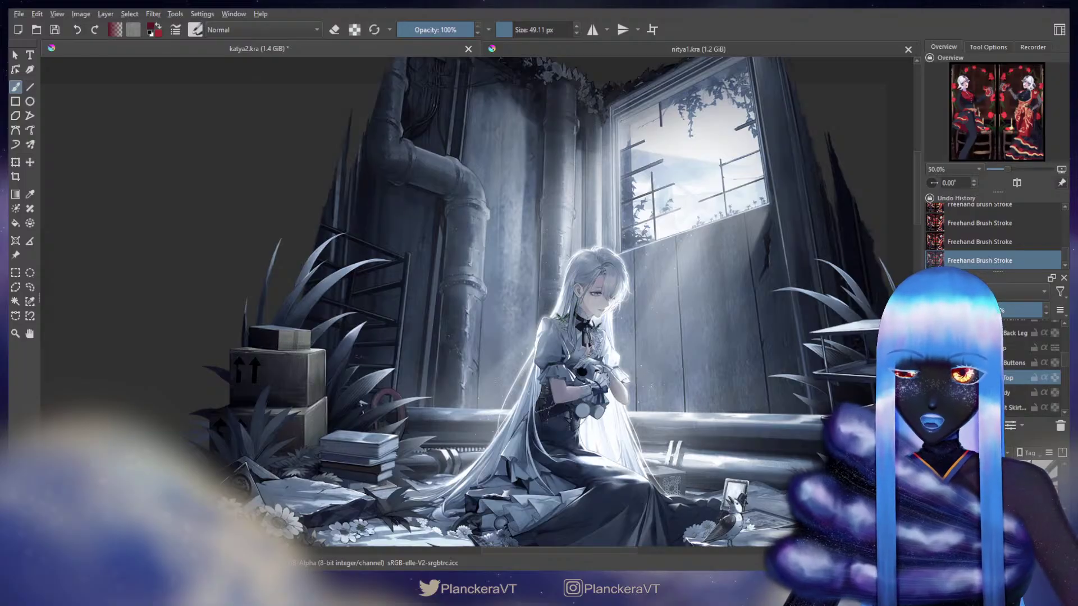
drag(571, 371, 722, 397)
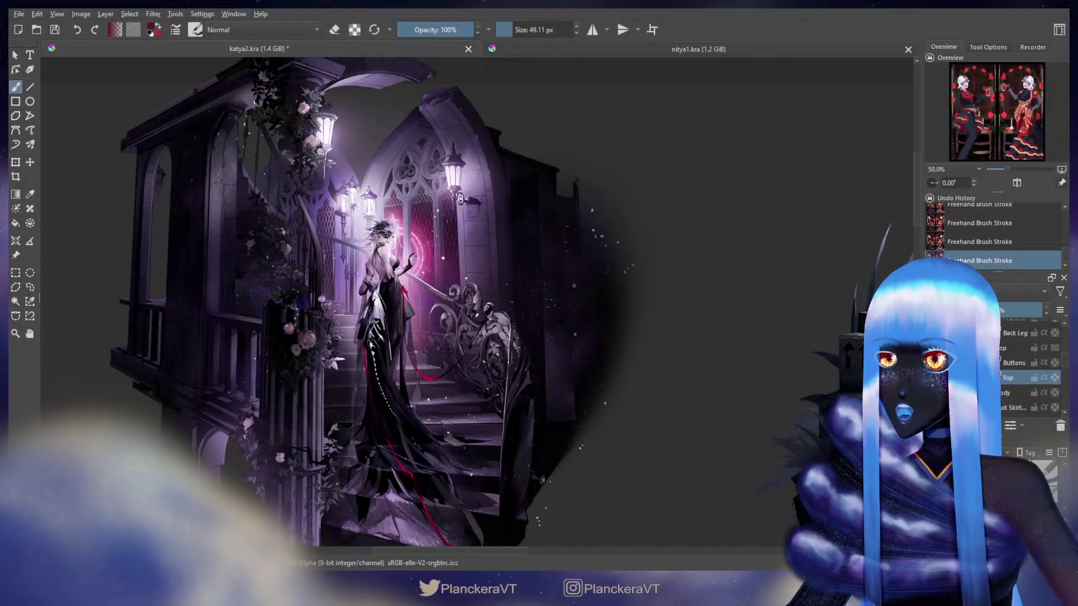
drag(461, 199, 540, 53)
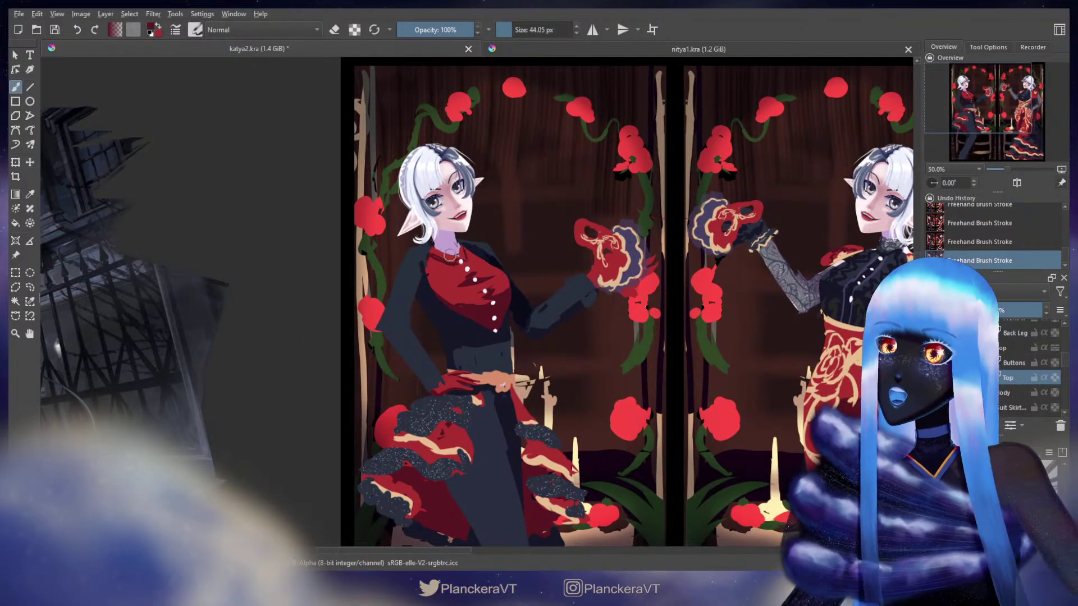
drag(438, 250, 434, 248)
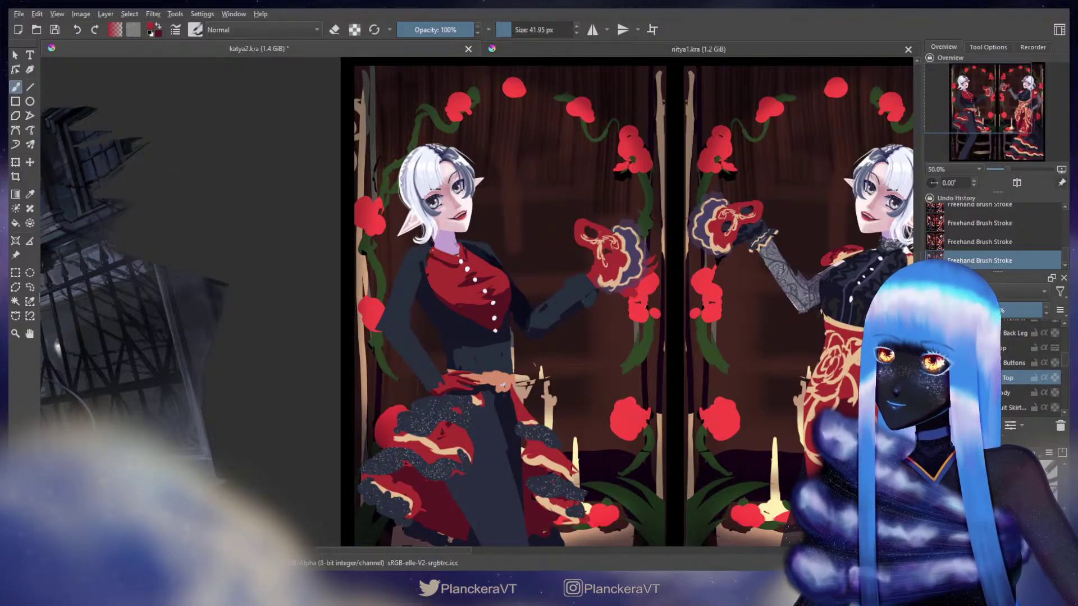
key(e)
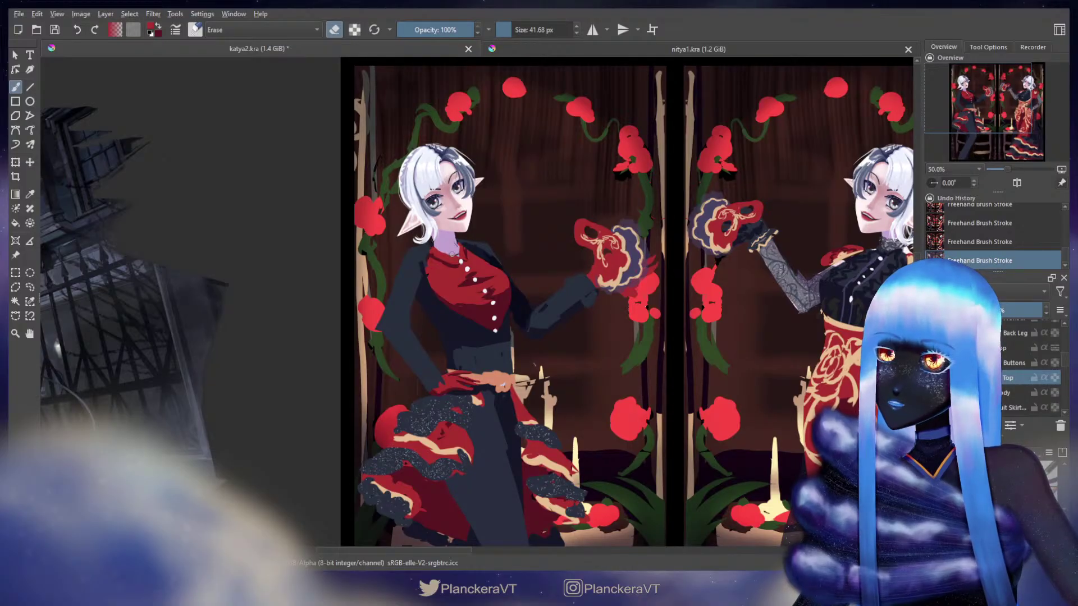
key(e)
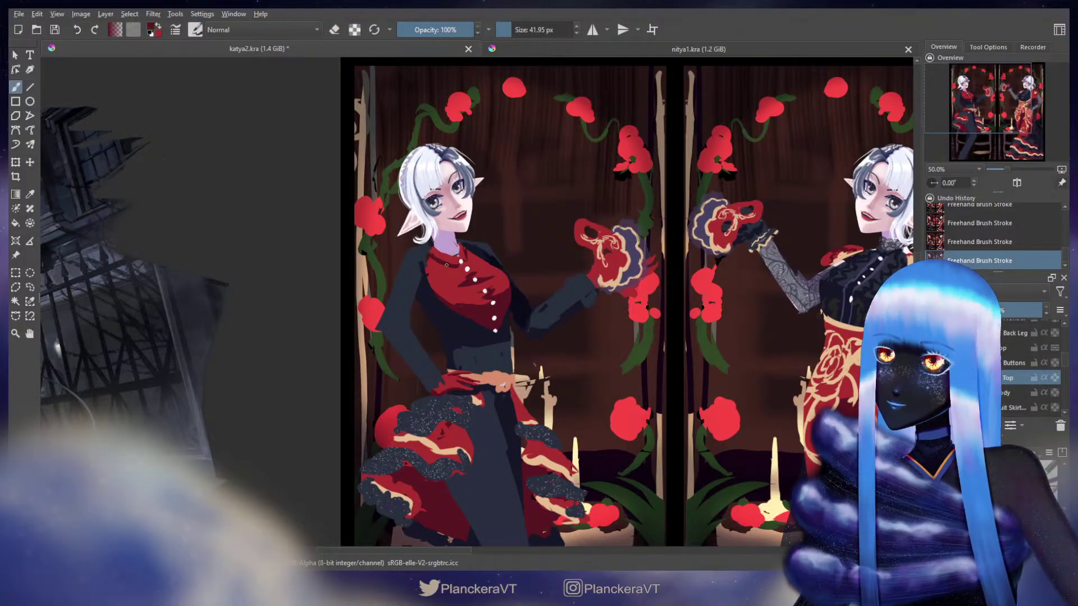
ctrl+click(432, 255)
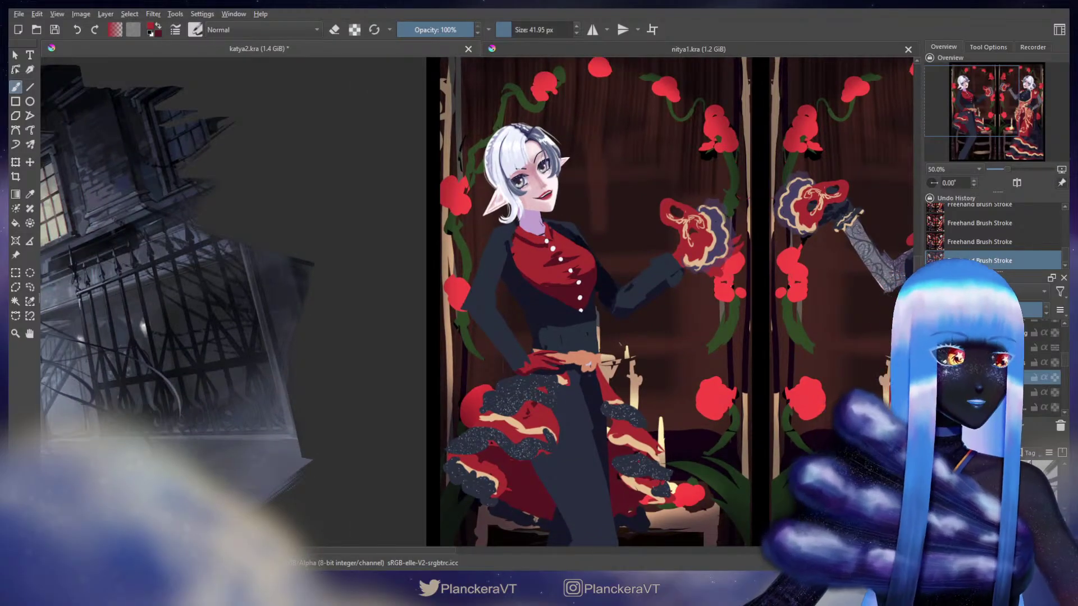
Select the sleeve layer and paint the left woman's shoulder in dark navy with a 72.82 px brush.
scroll(1060, 361, down, 3)
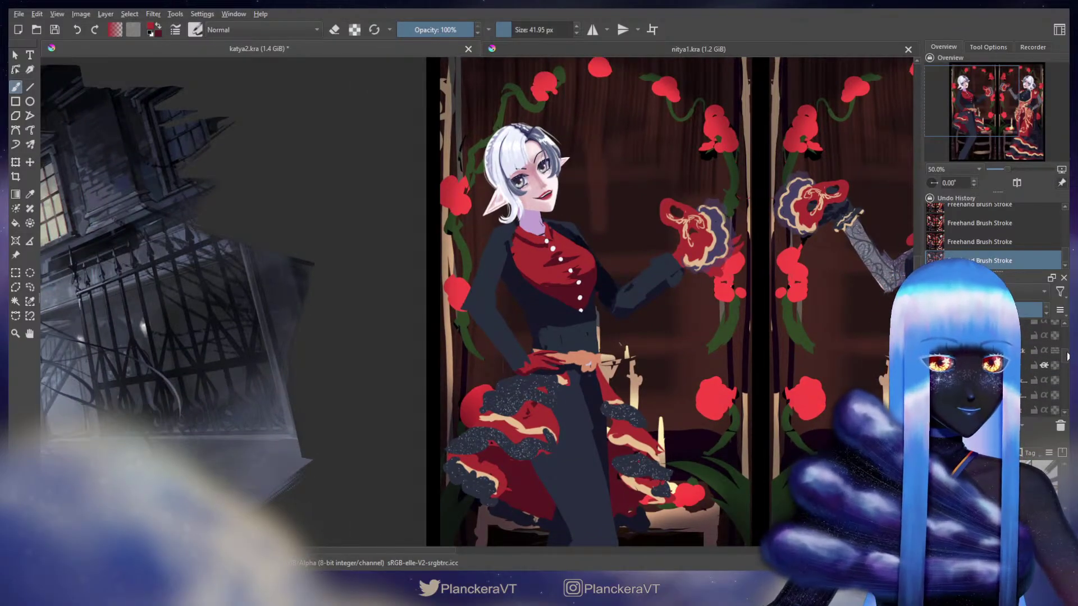
scroll(1066, 357, up, 1)
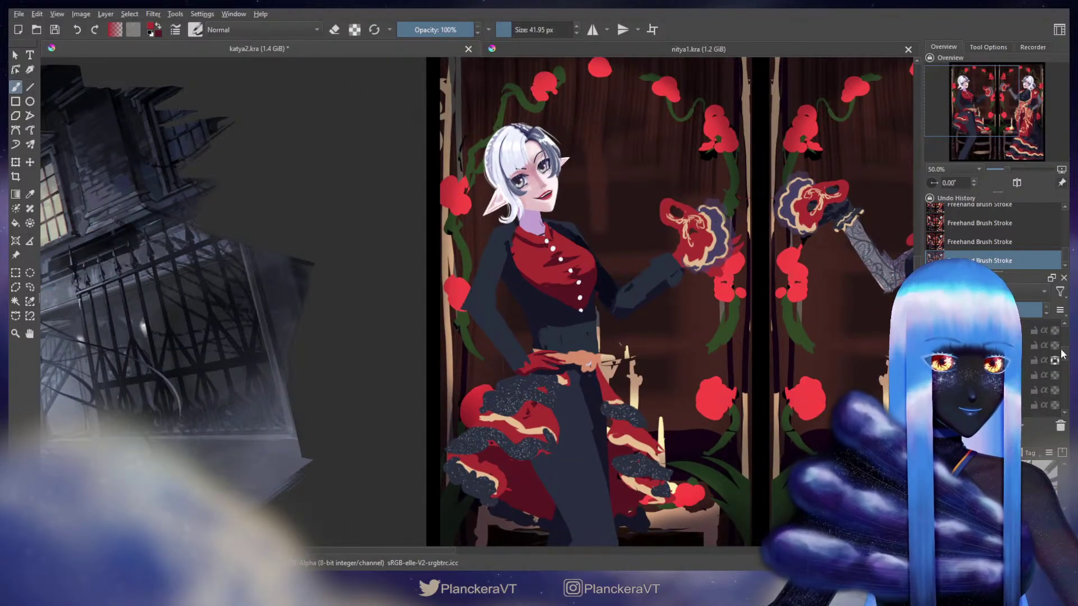
key(bracketright)
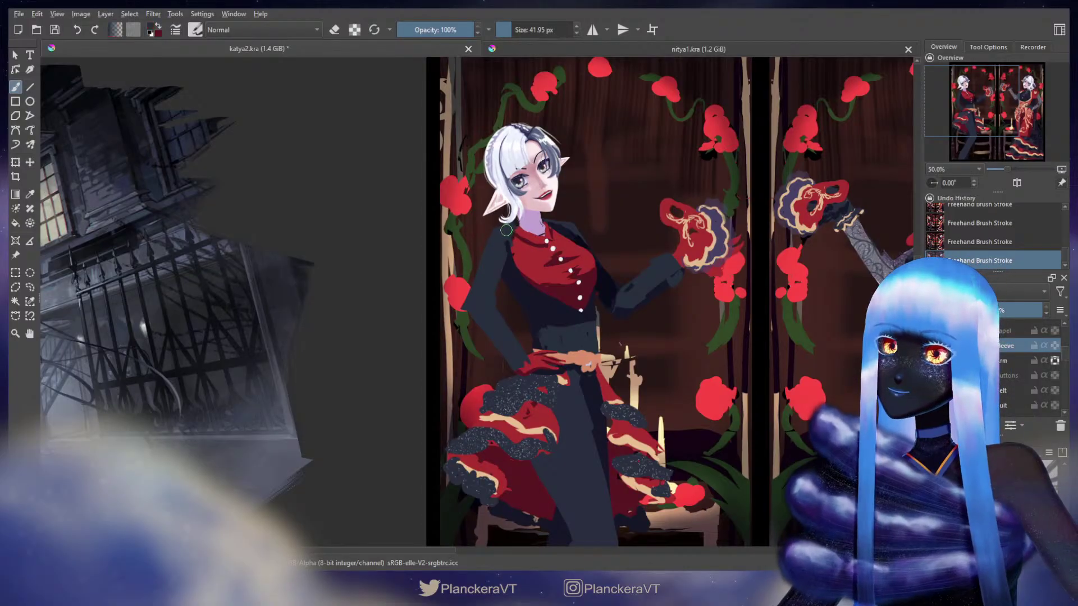
key(bracketright)
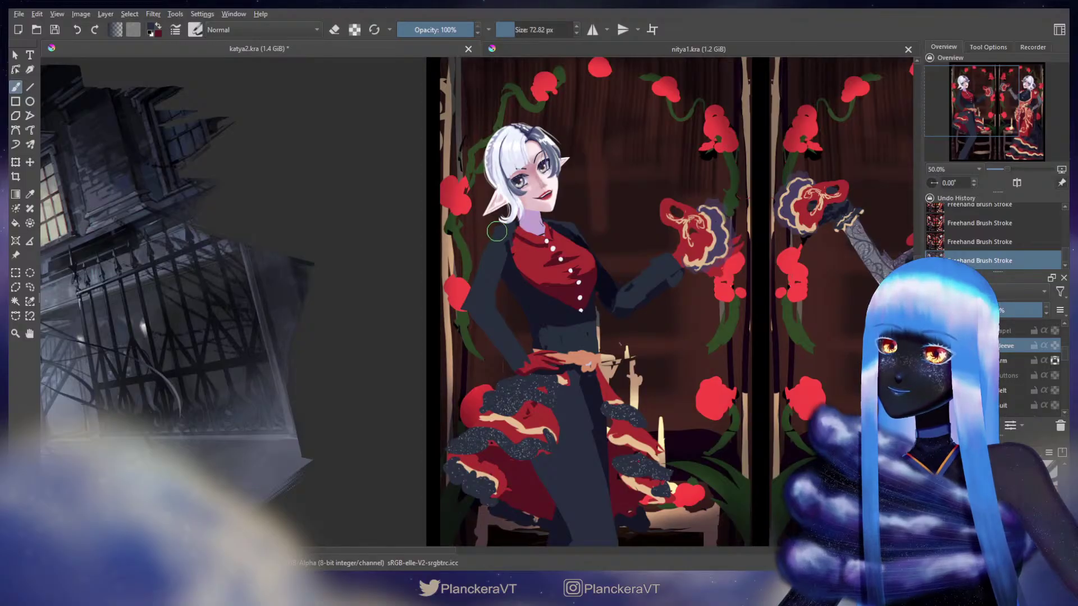
drag(494, 229, 512, 223)
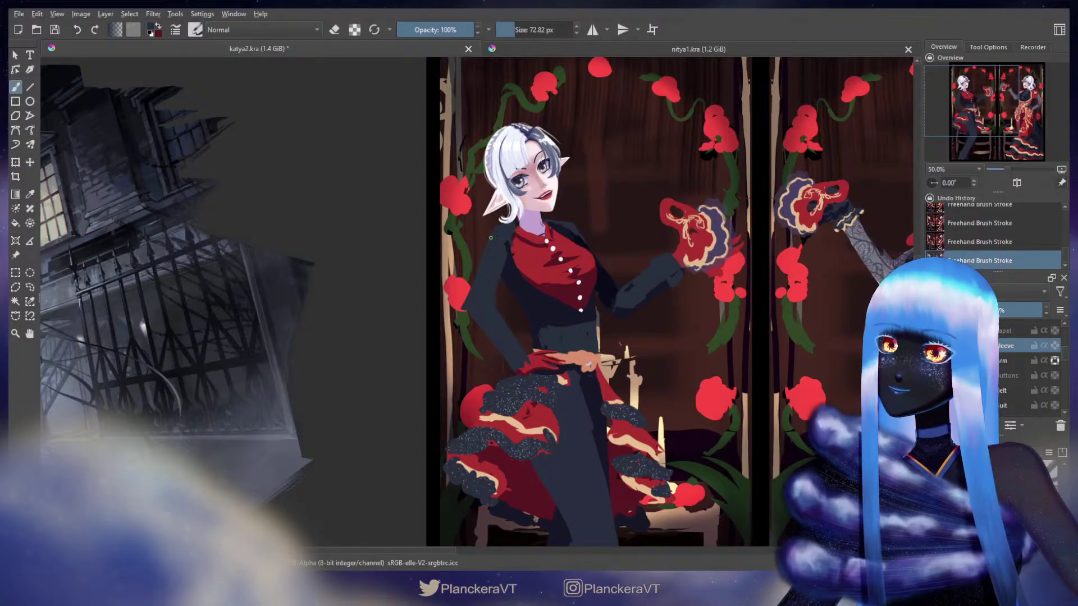
Clean up the sleeve and shoulder contour by alternating a 42.17 px eraser with the 72.82 px brush.
key(e)
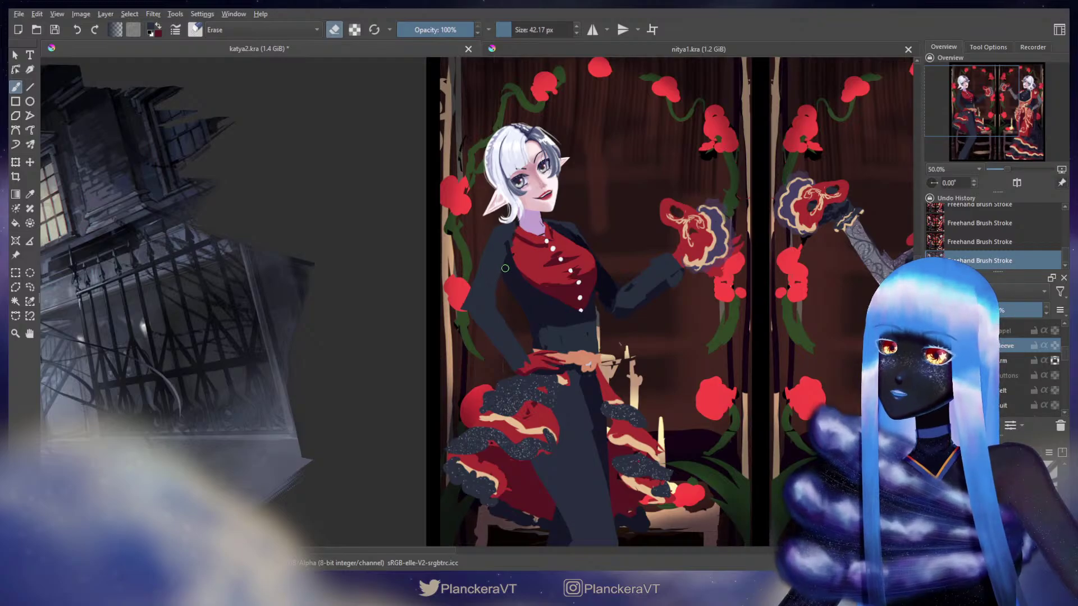
key(e)
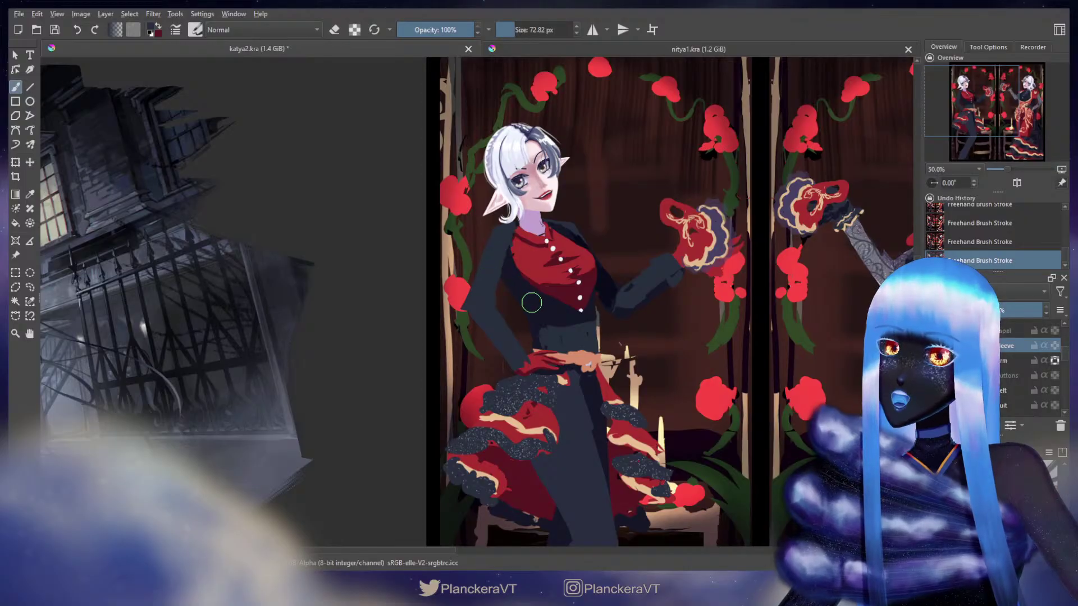
key(e)
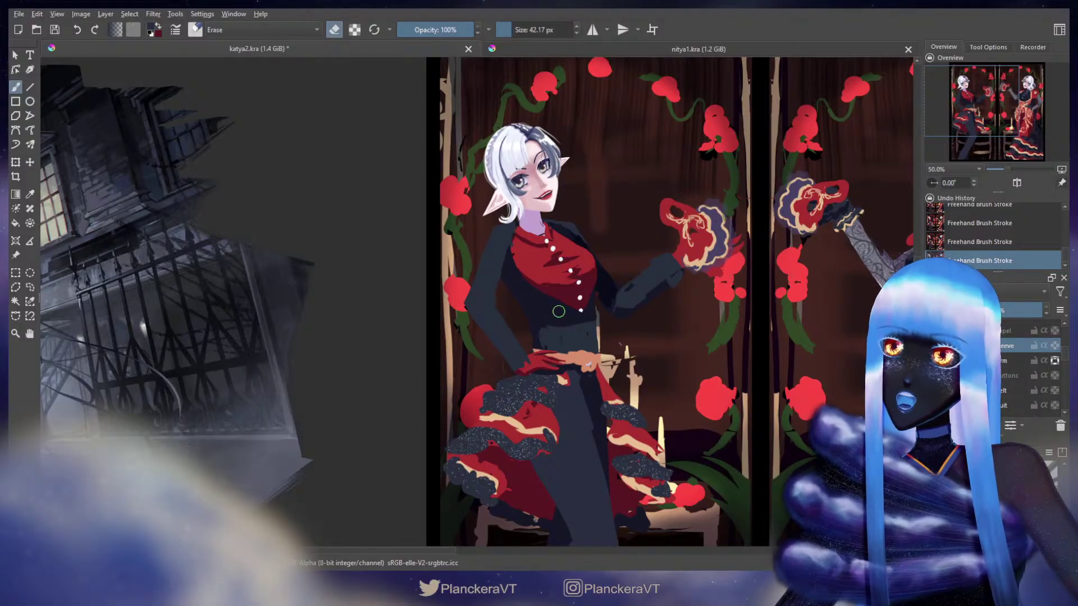
key(e)
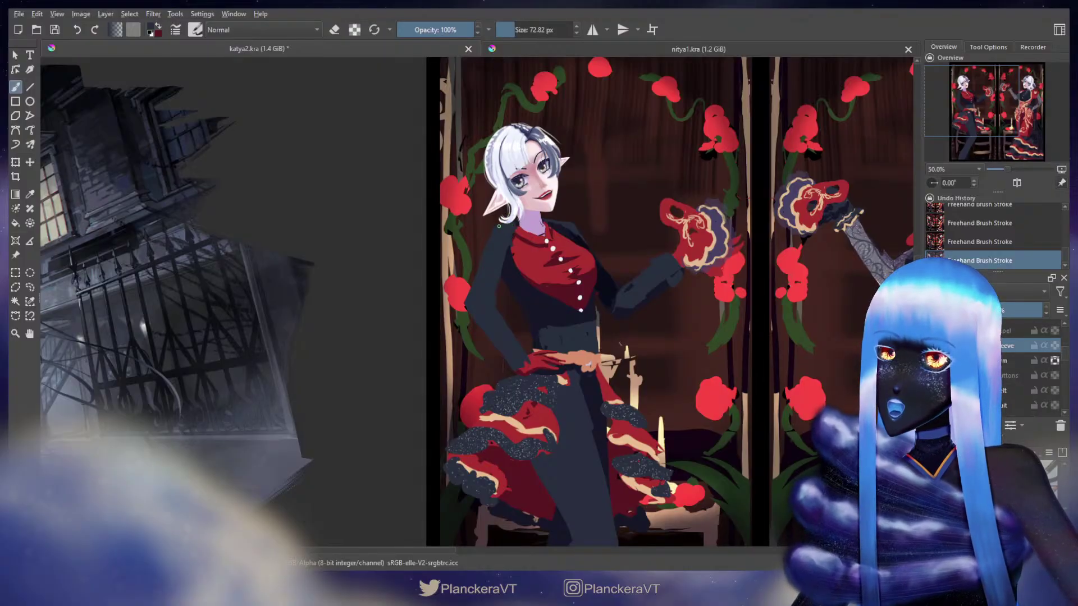
Reshape the shoulder and upper sleeve with a 97.14 px brush and trim the edge with the eraser.
key(bracketright)
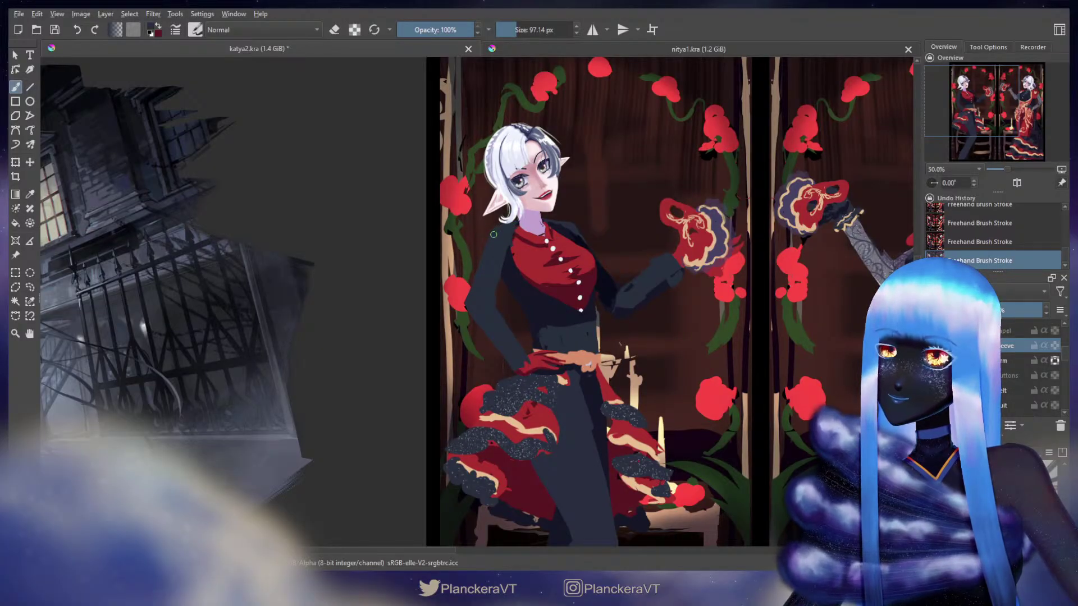
key(e)
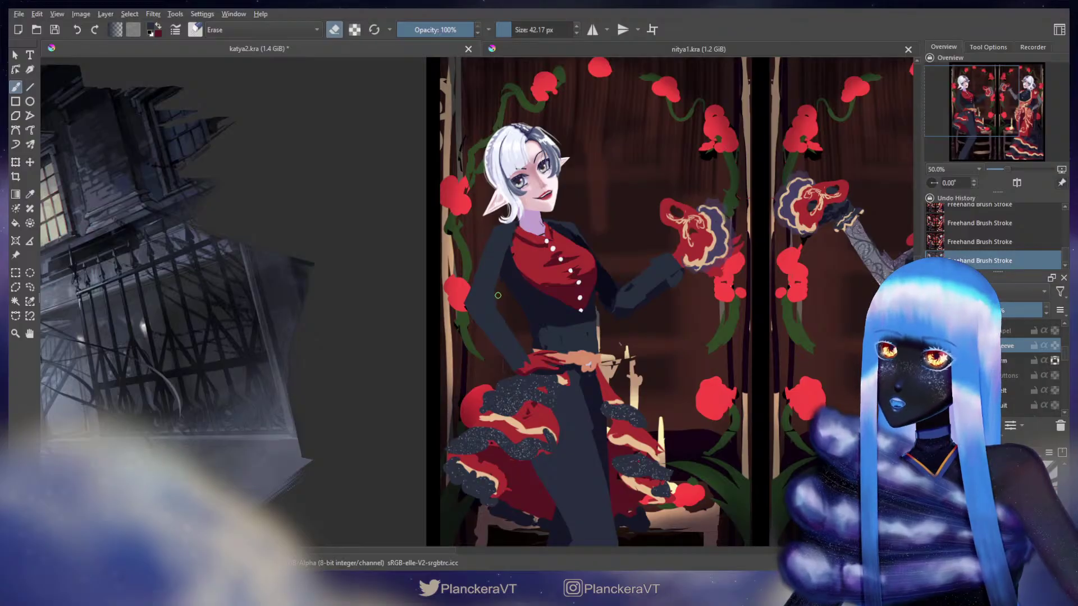
key(e)
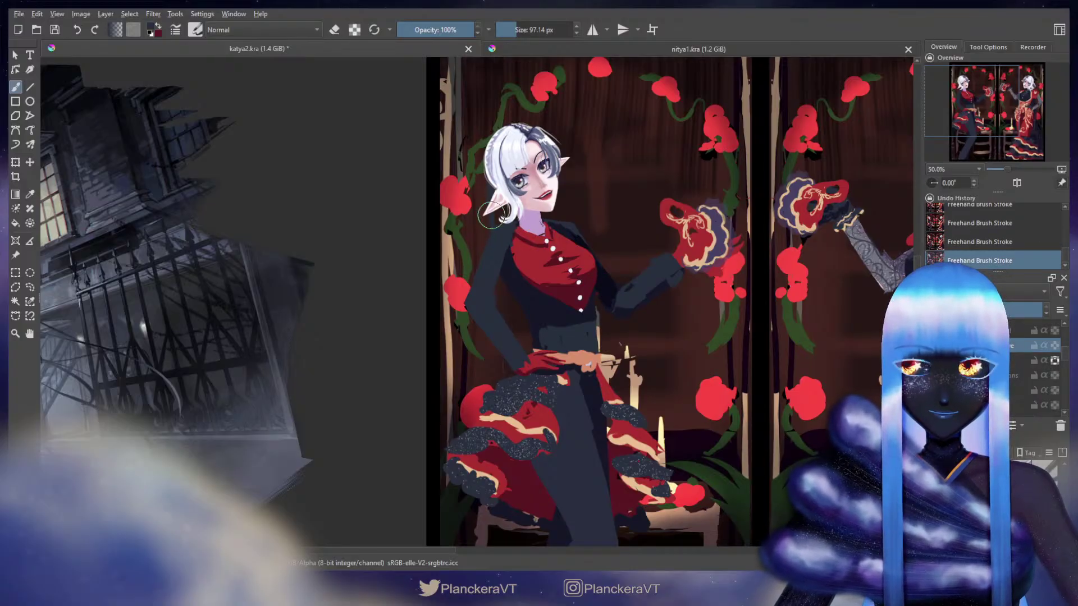
drag(491, 203, 494, 212)
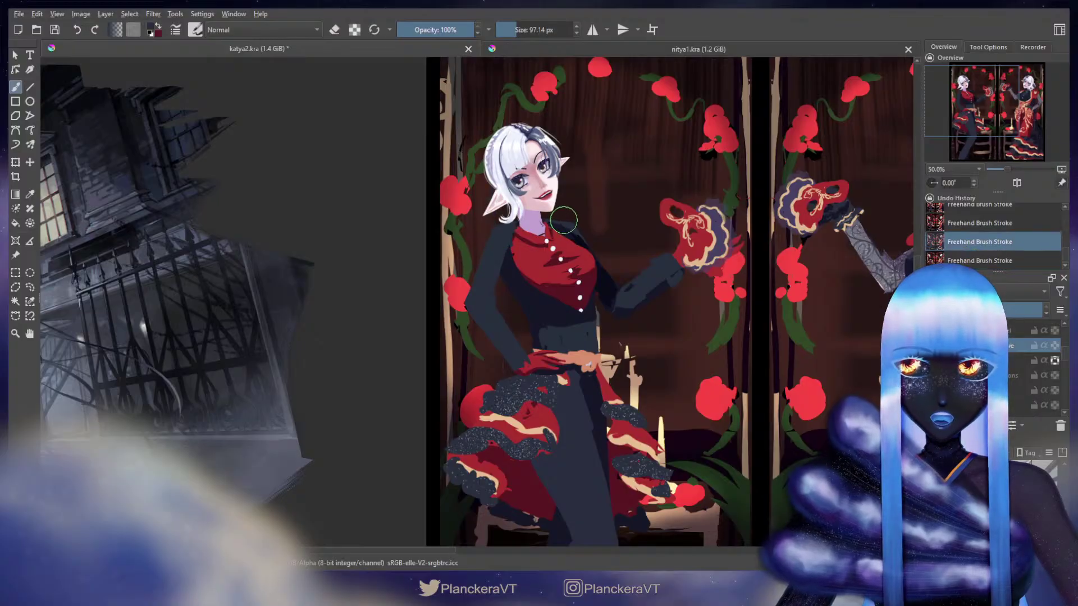
drag(569, 227, 568, 151)
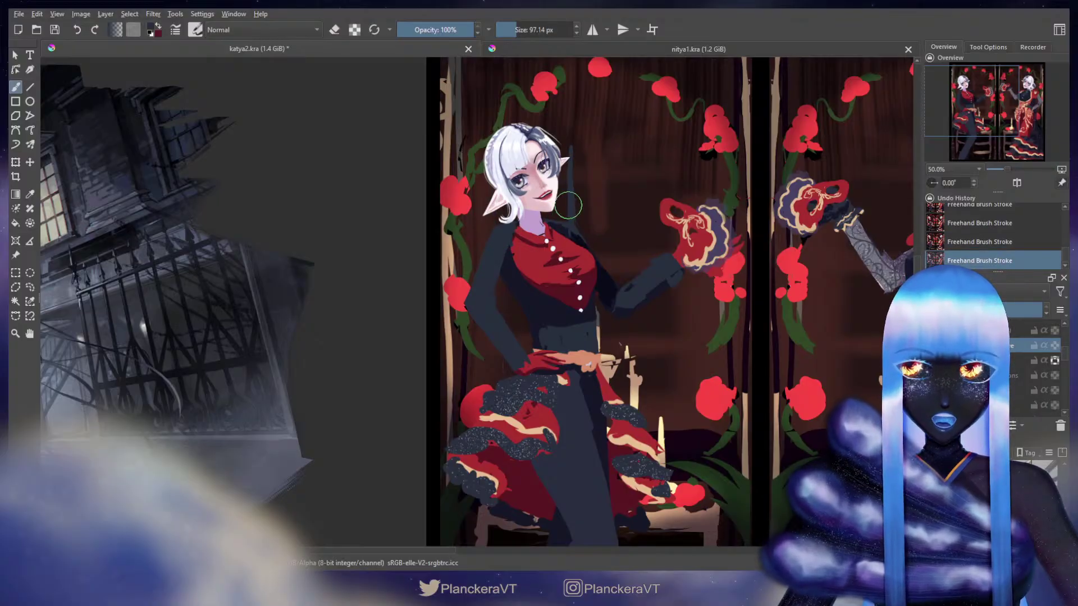
key(ctrl+z)
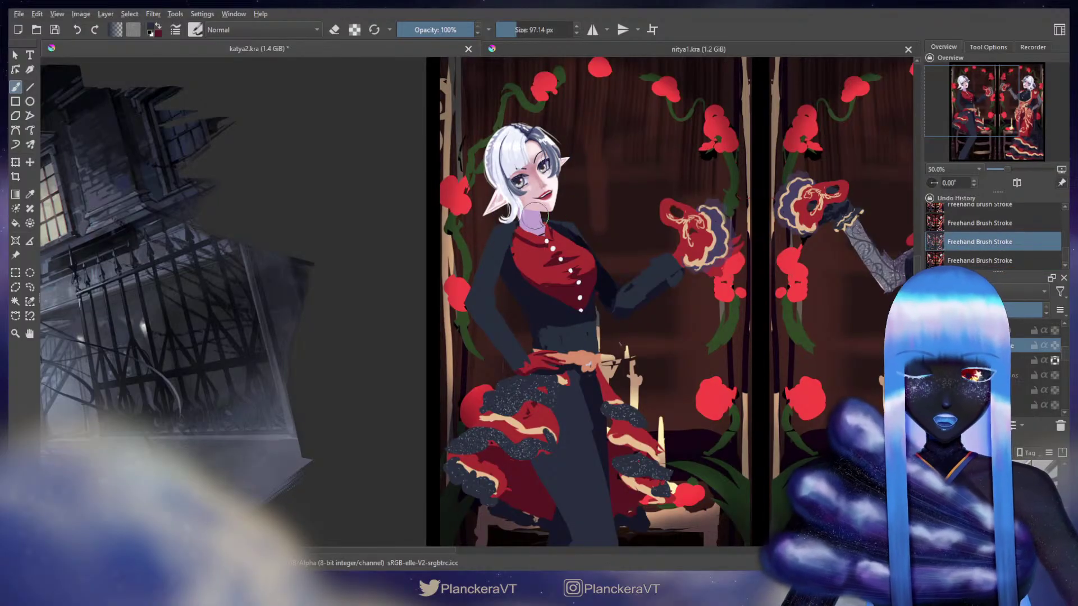
Paint the shoulder beneath the hair with the 97.14 px brush, then trim the sleeve with a 40.81 px eraser.
drag(512, 216, 507, 227)
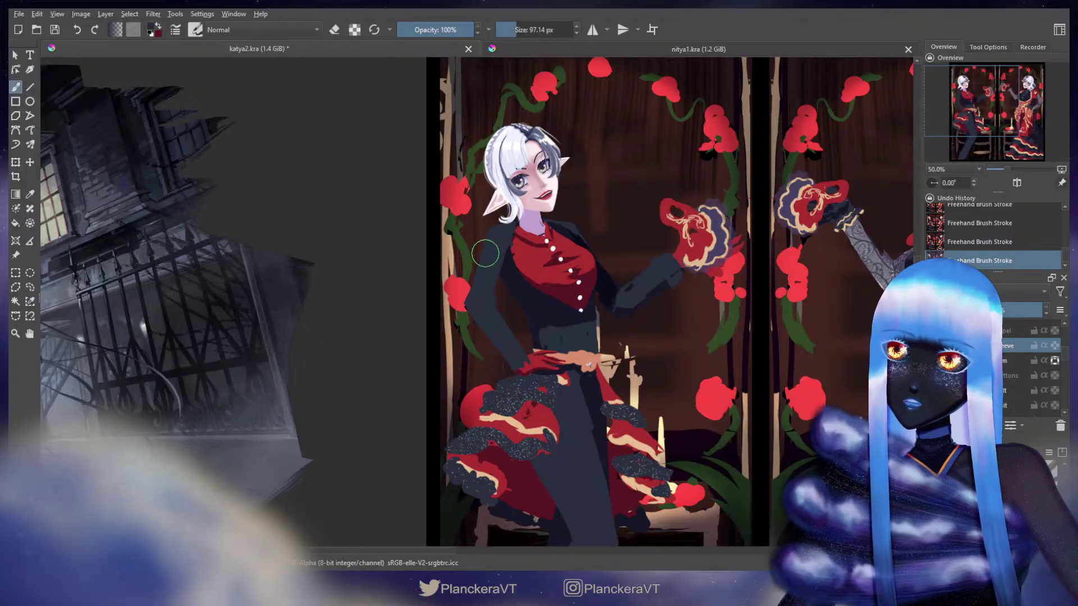
key(e)
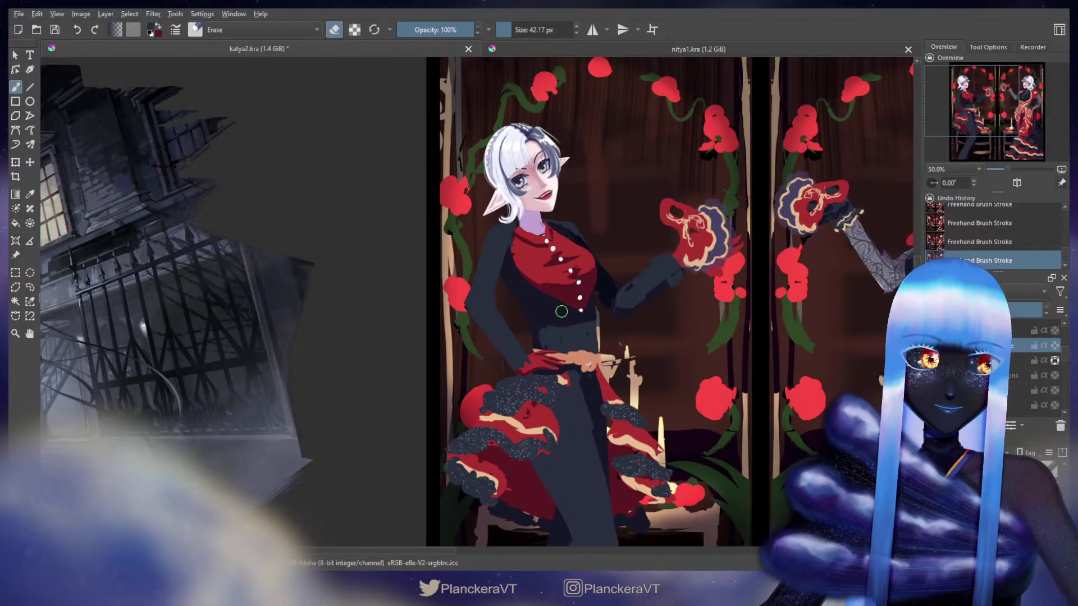
key(bracketleft)
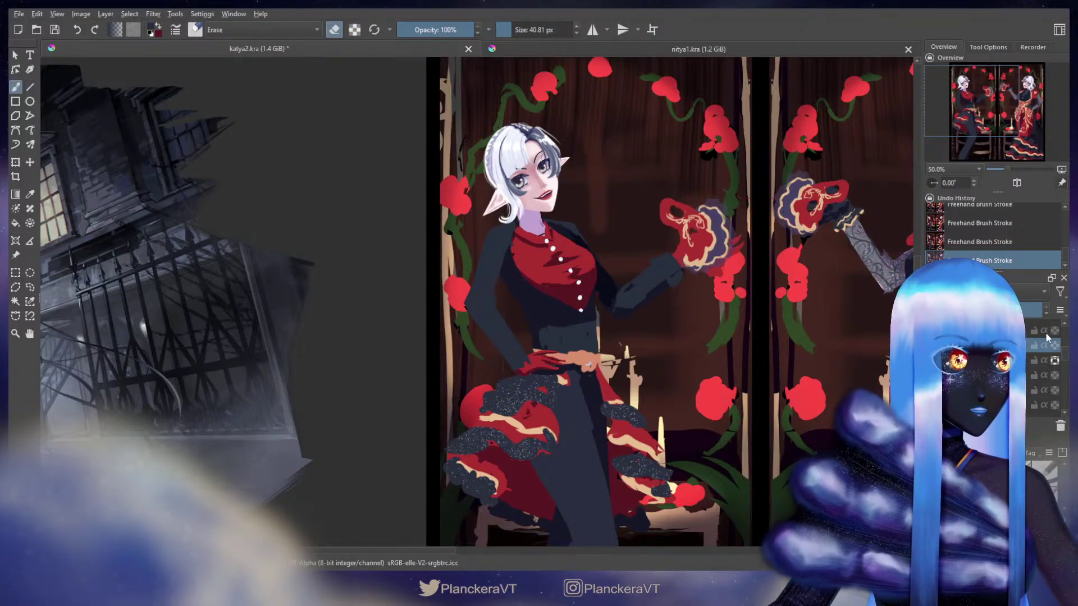
Show the magenta body guide layer over the left woman.
drag(1064, 356, 1067, 348)
click(933, 351)
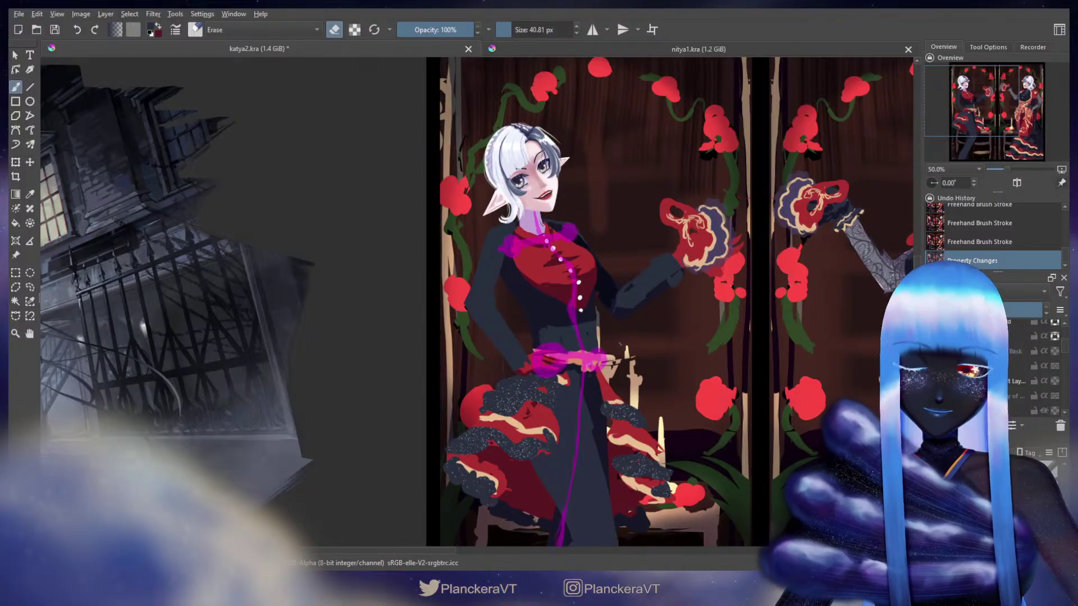
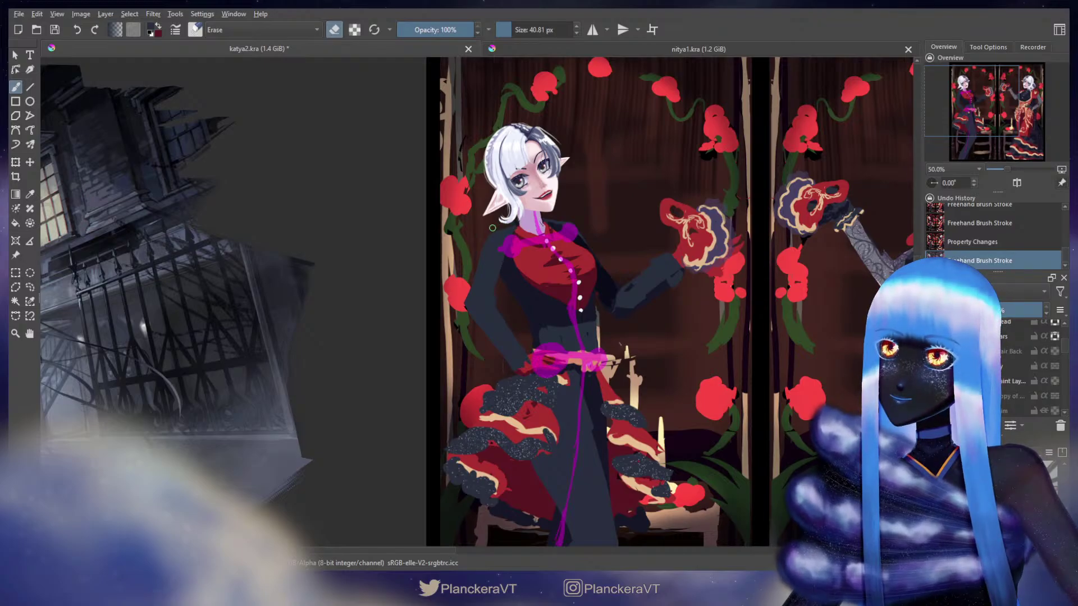
Trim the outer edge of the left woman's bent upper sleeve with the 40.81 px eraser.
drag(492, 228, 483, 231)
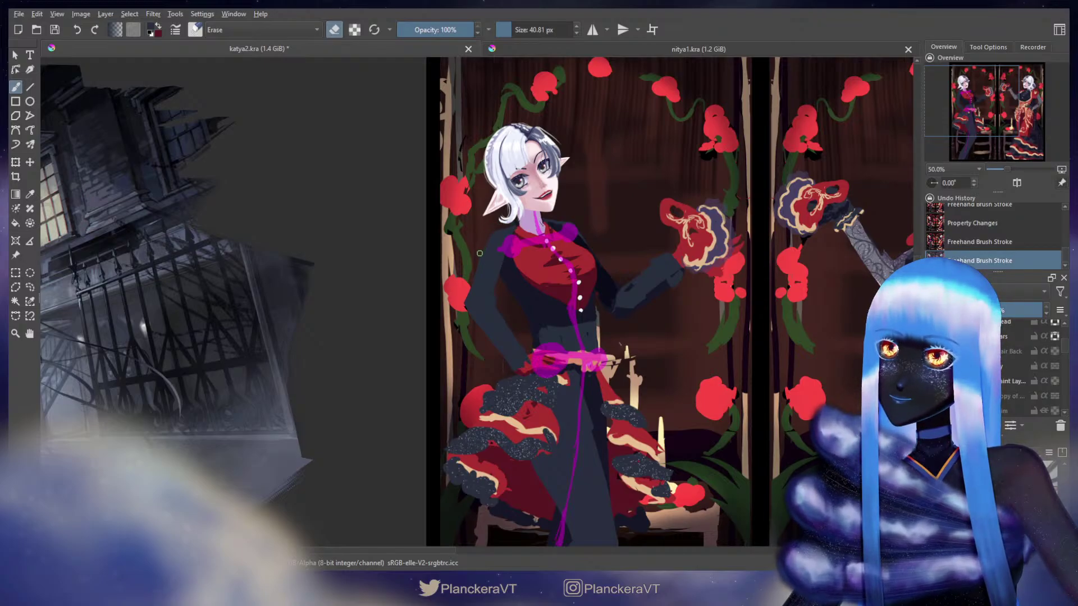
click(479, 253)
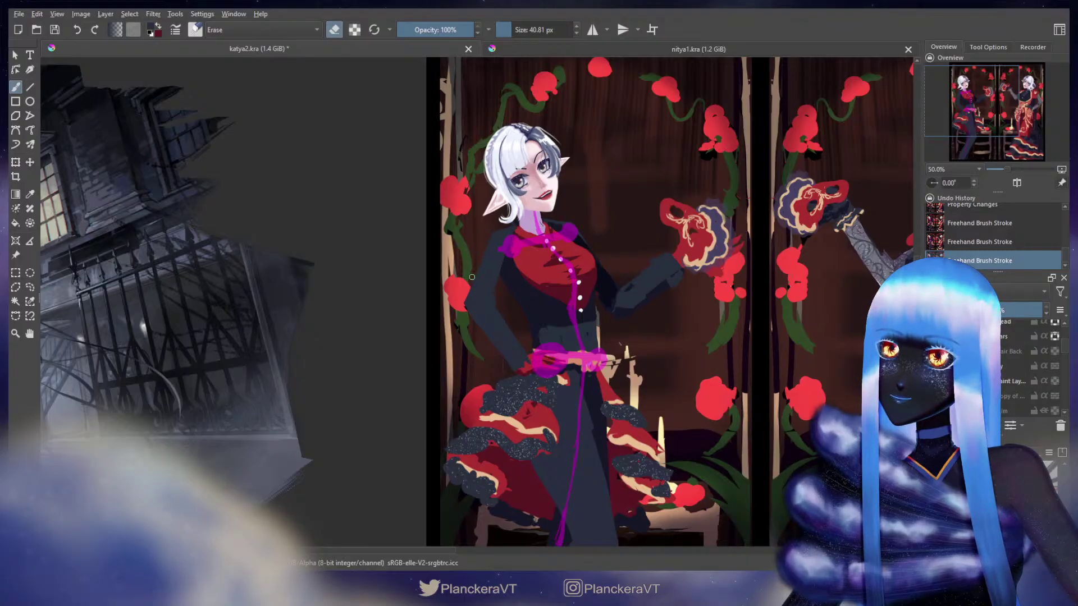
drag(465, 291, 470, 271)
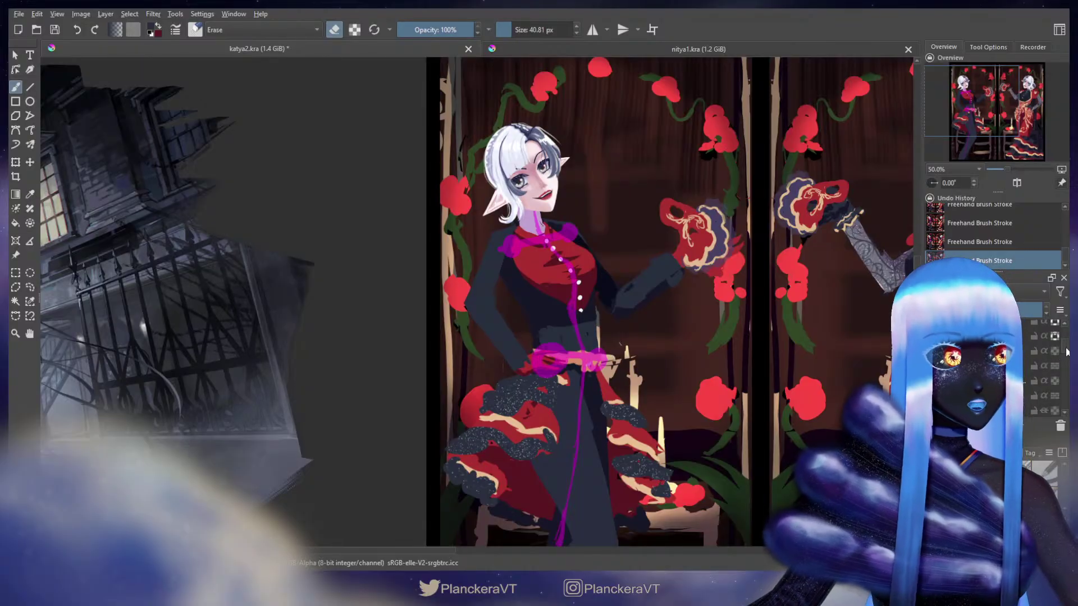
Switch to the suit layer, compare the last stroke by undoing and redoing it, and set the brush size to 69.24 px.
scroll(1066, 360, up, 3)
scroll(1066, 360, up, 2)
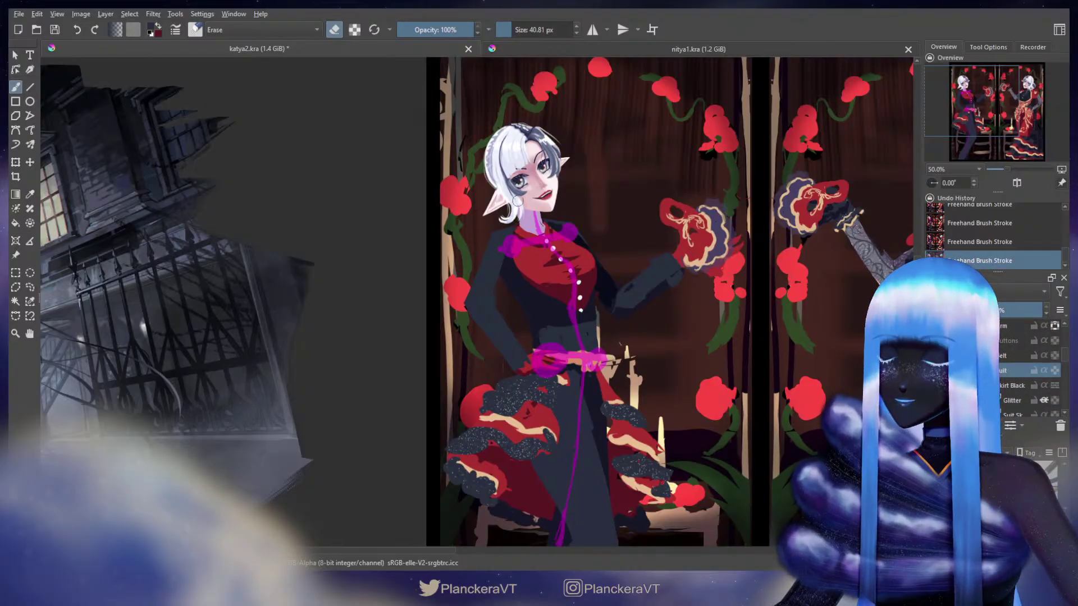
key(e)
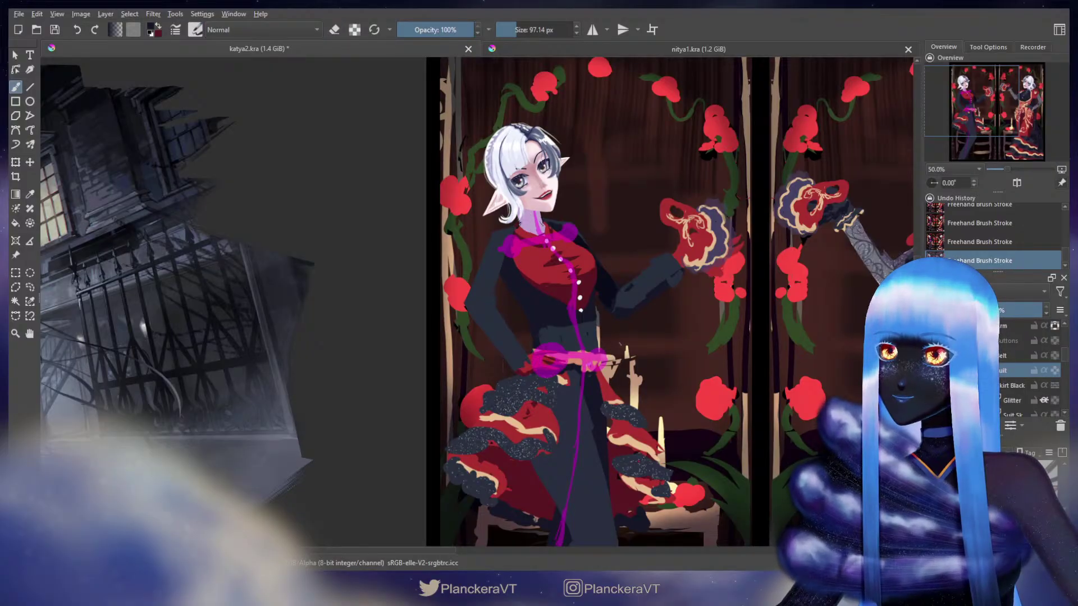
key(ctrl+z)
key(ctrl+shift+z)
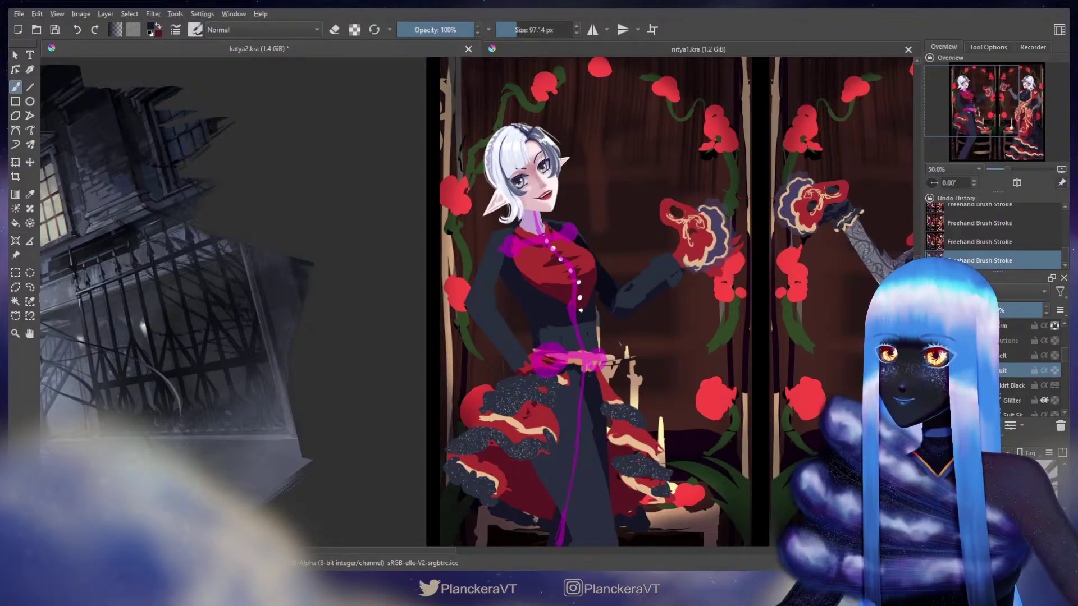
key(e)
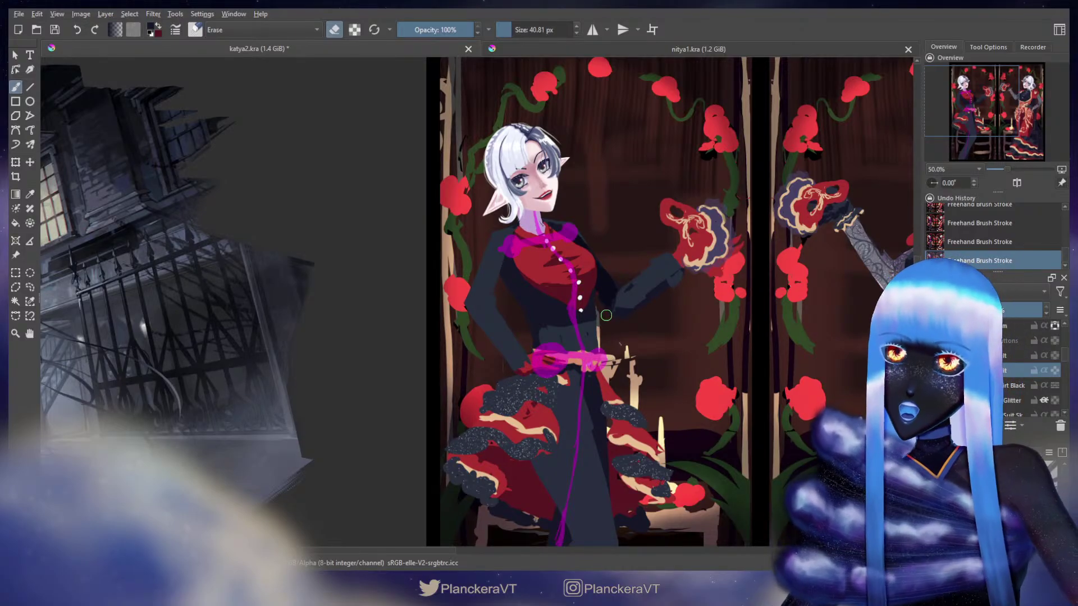
drag(511, 292, 488, 298)
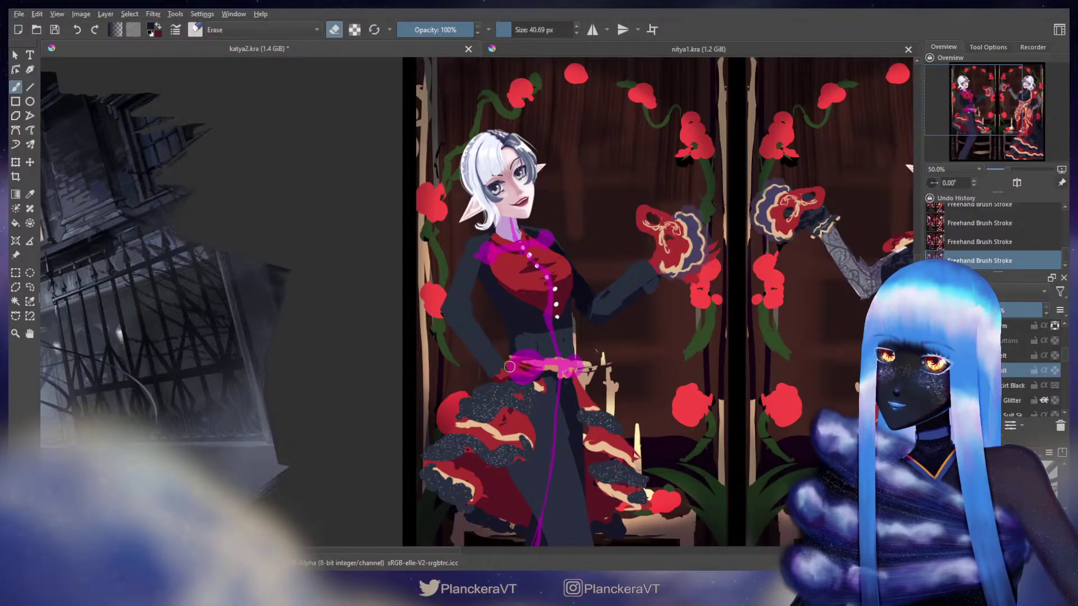
key(e)
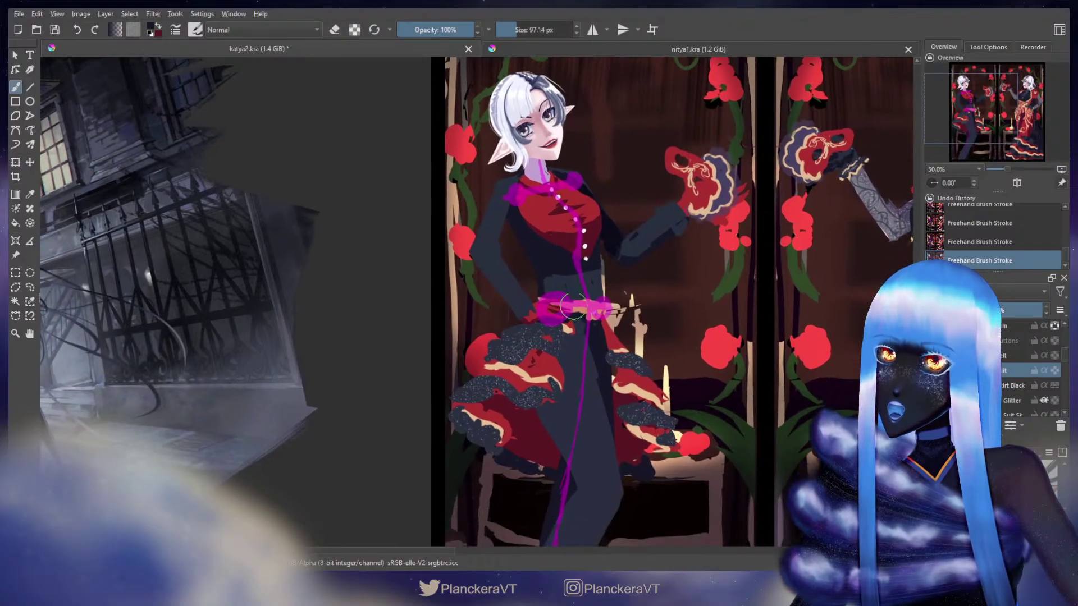
key([)
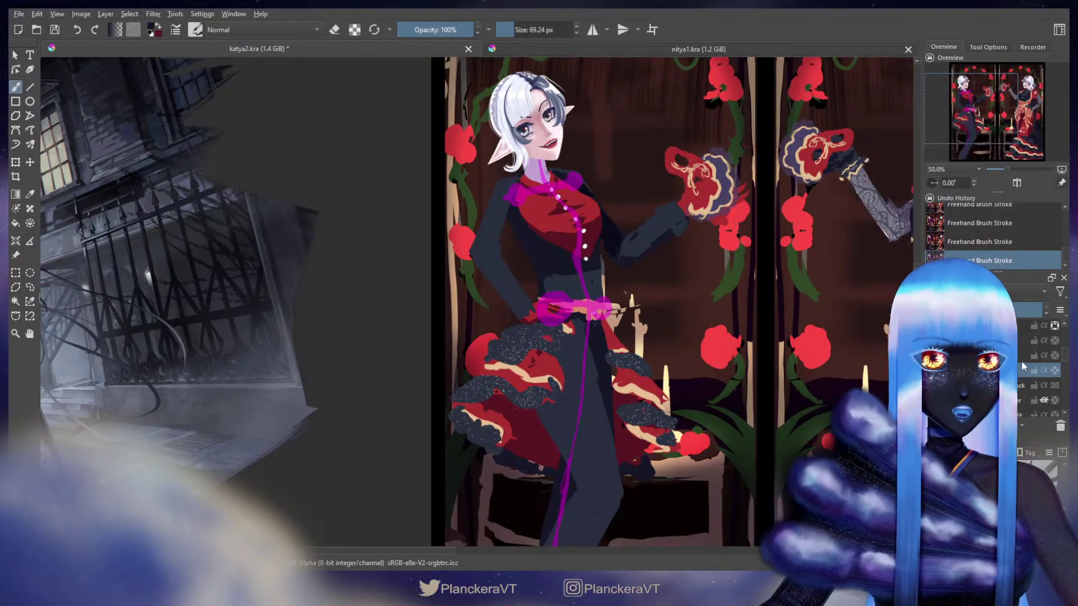
Move the belt layer slightly upward on the left woman's waist.
click(1022, 358)
key(t)
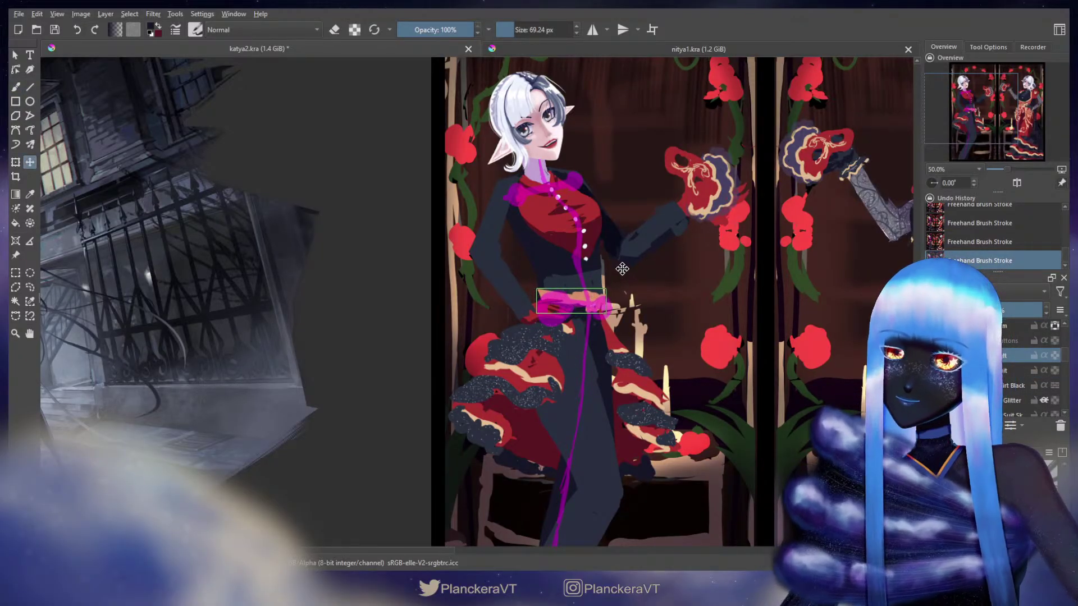
drag(622, 269, 624, 266)
key(b)
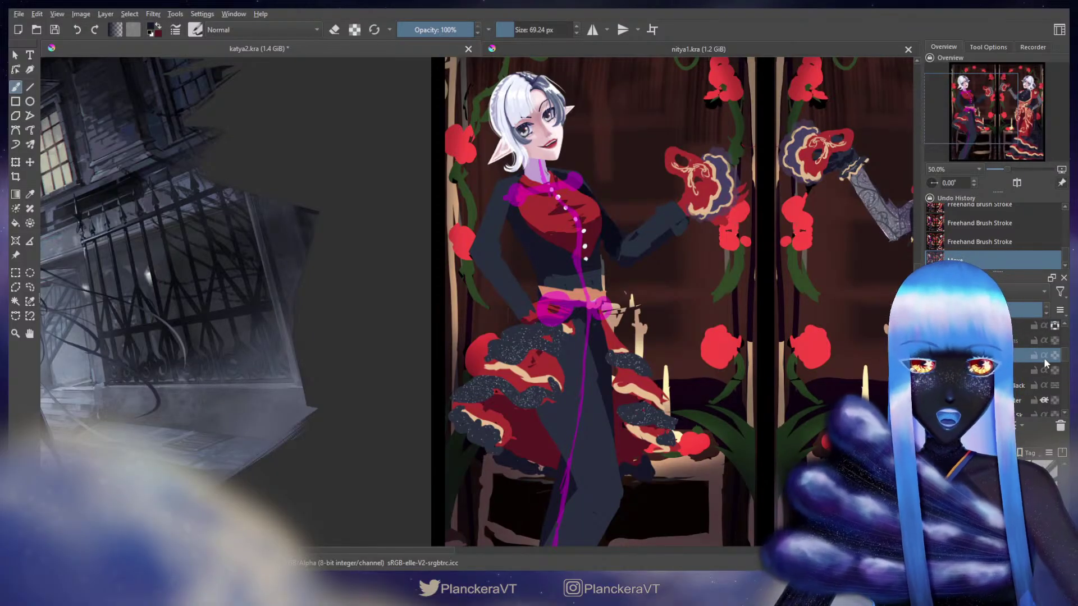
Move the layer with the red-gloved hand upward so the hand rests on the hip above the sash.
click(1031, 327)
key(t)
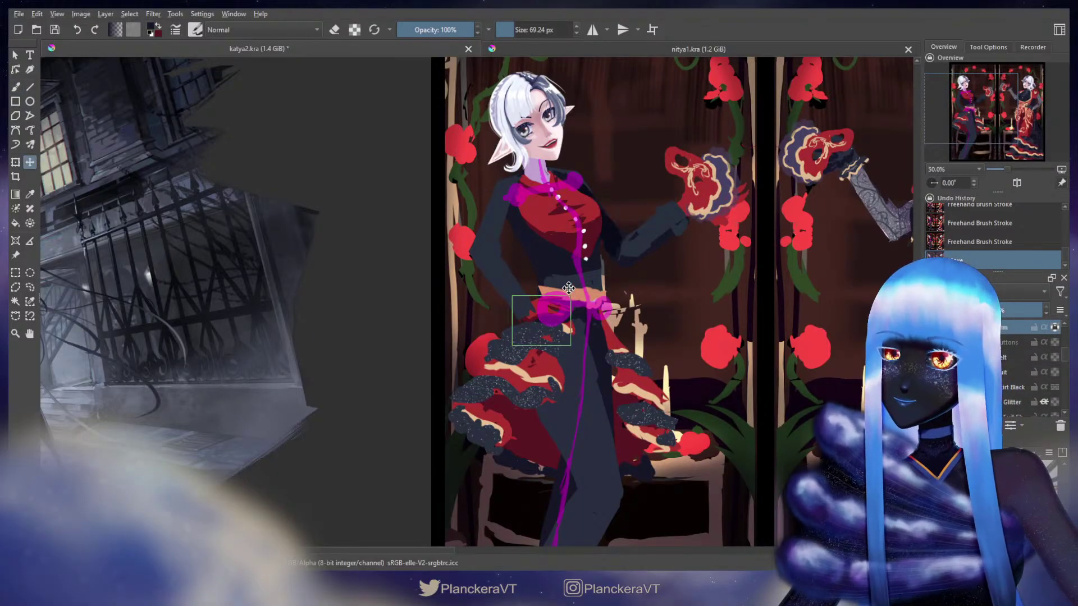
drag(569, 288, 569, 278)
key(b)
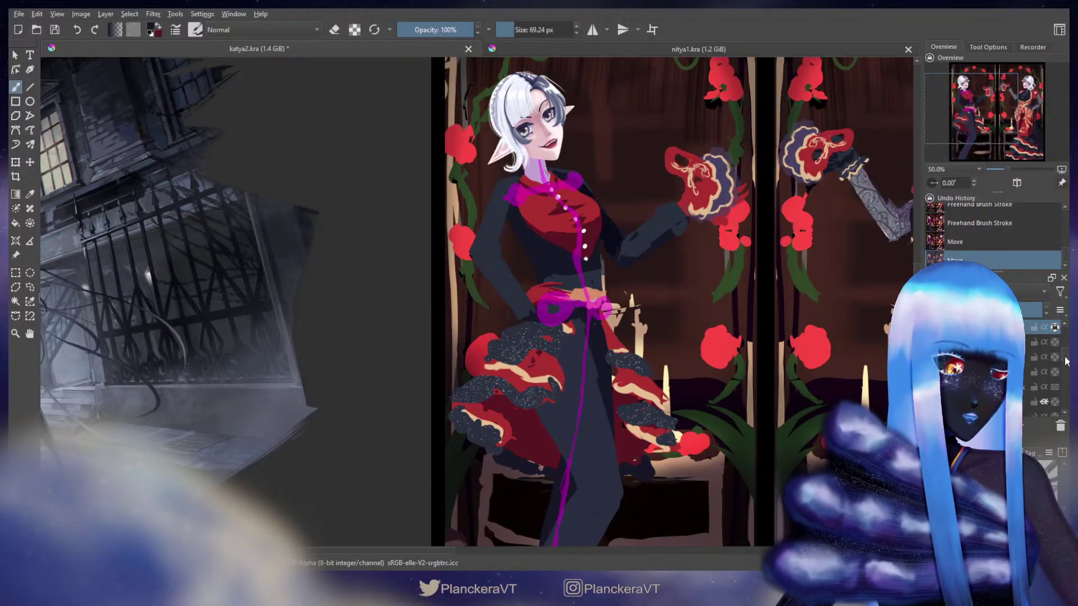
Select the sleeve layer and make a freehand selection around the elbow and forearm of the bent arm.
scroll(1067, 359, down, 2)
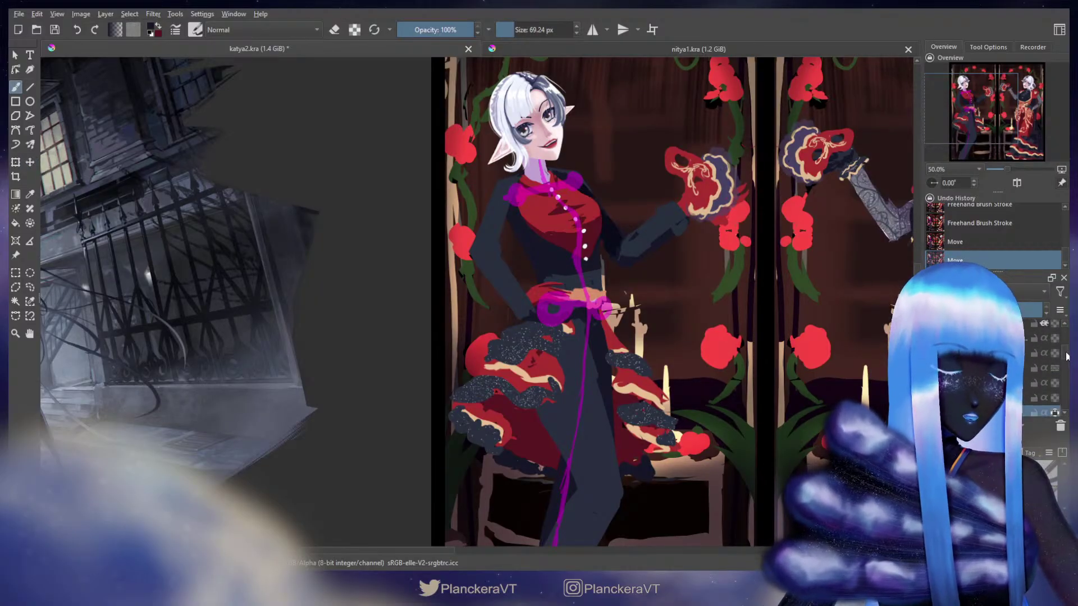
click(999, 398)
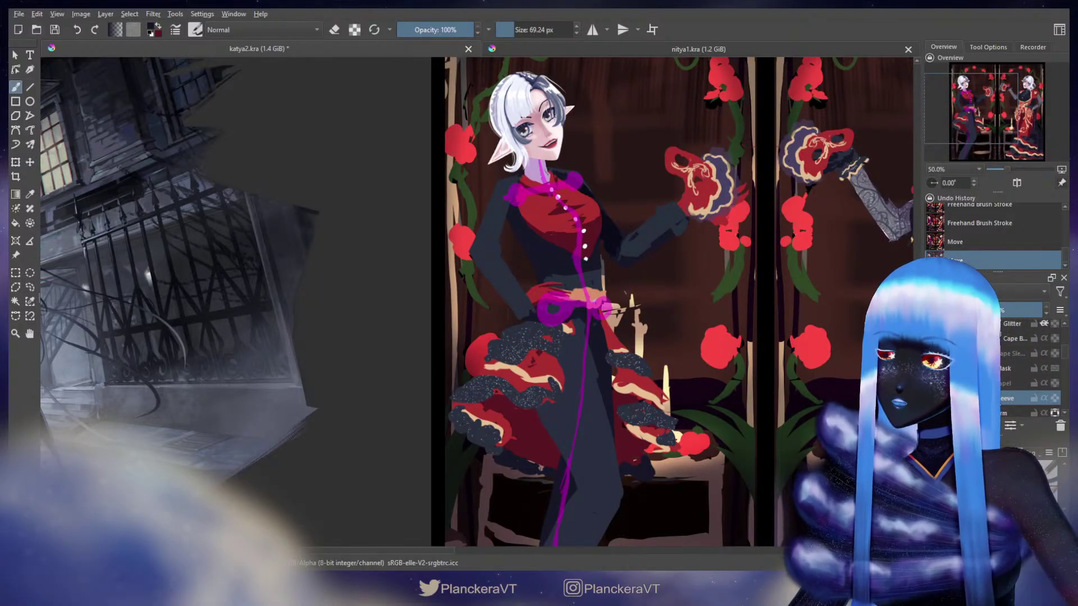
click(30, 286)
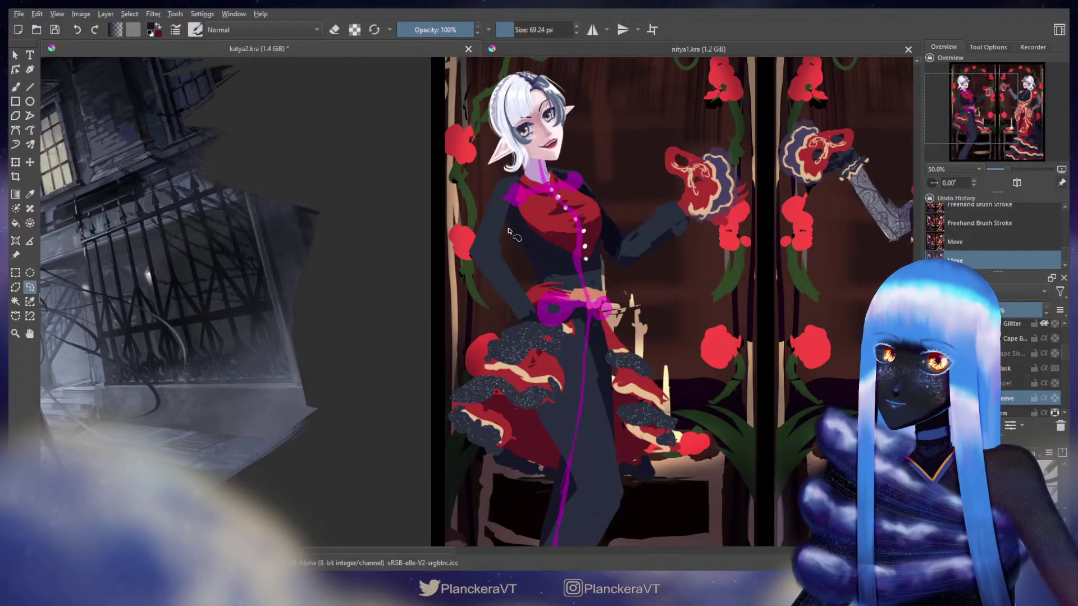
mouse_move(513, 245)
mouse_down()
mouse_move(467, 255)
mouse_move(460, 293)
mouse_move(512, 334)
mouse_move(541, 334)
mouse_move(546, 305)
mouse_up()
Transform the selected lower sleeve, raising and rotating it to meet the repositioned hand on the hip.
key(ctrl+t)
mouse_move(618, 263)
mouse_down()
mouse_move(615, 241)
mouse_move(598, 240)
mouse_up()
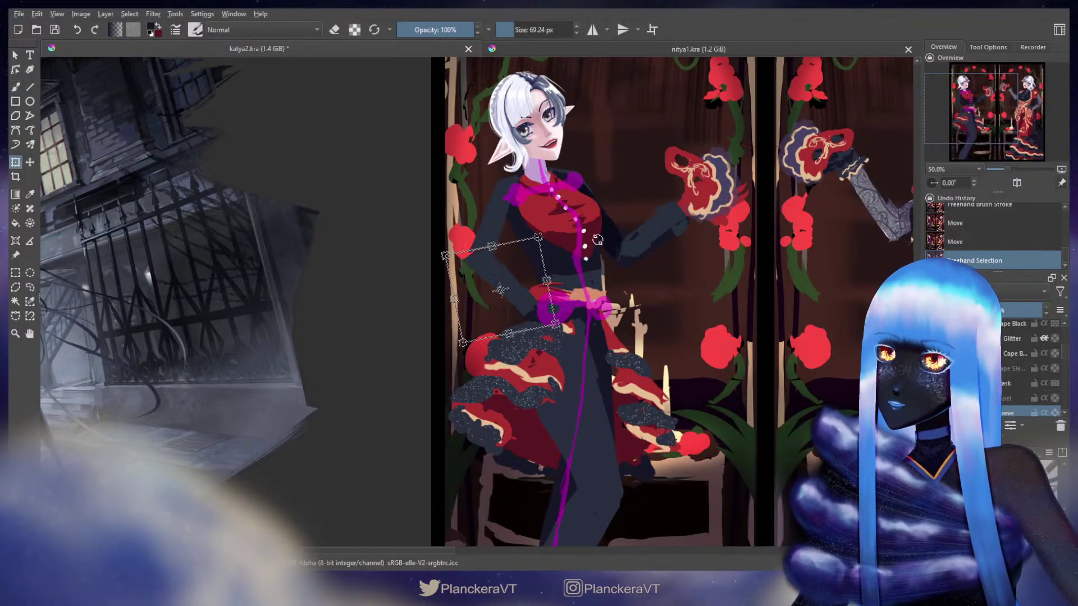
key(Escape)
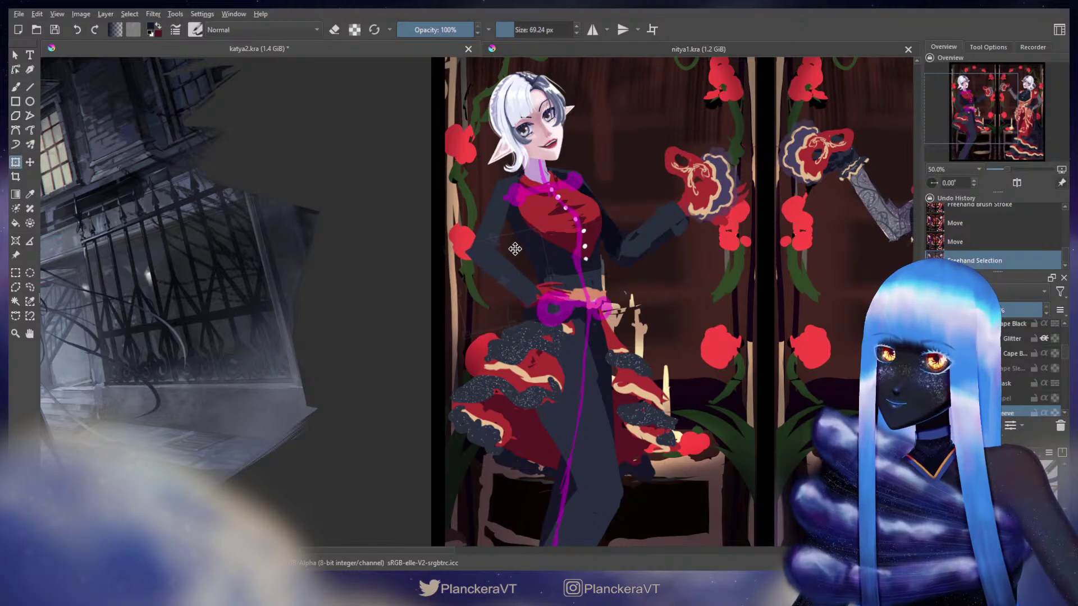
click(515, 249)
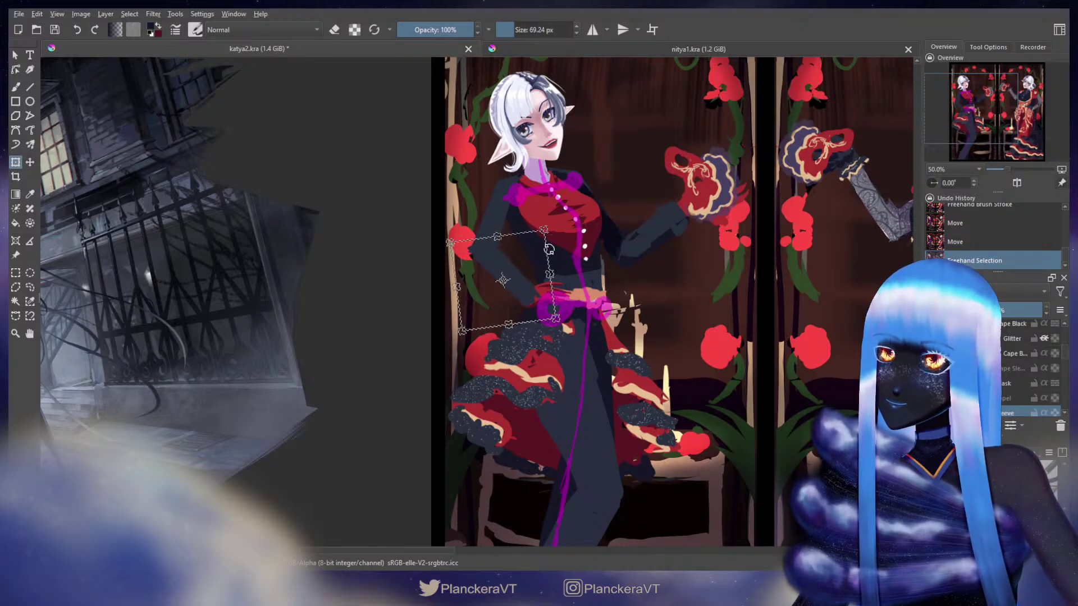
key(Escape)
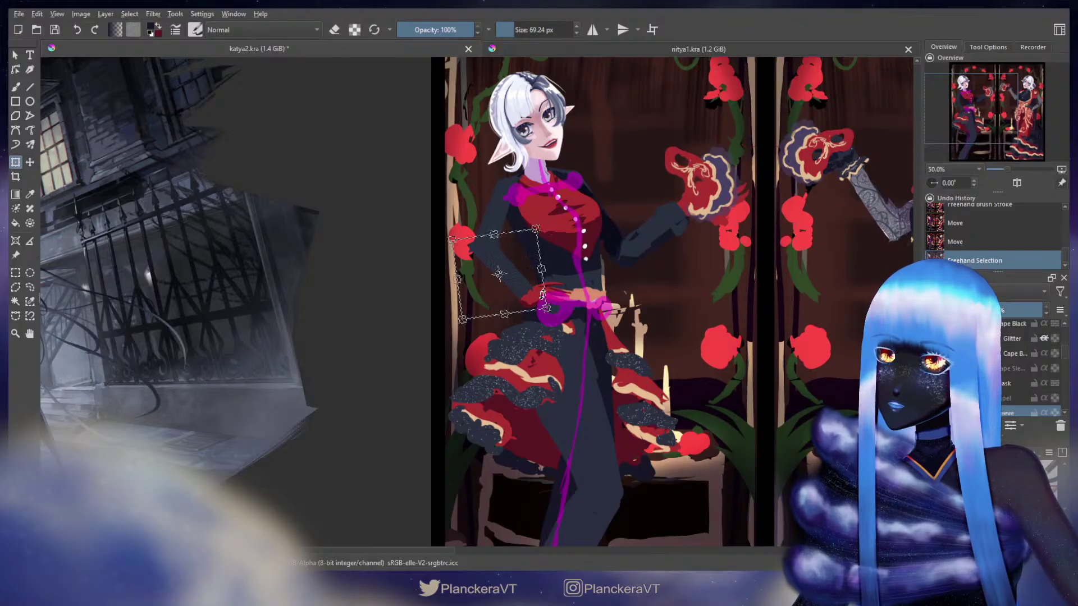
click(522, 262)
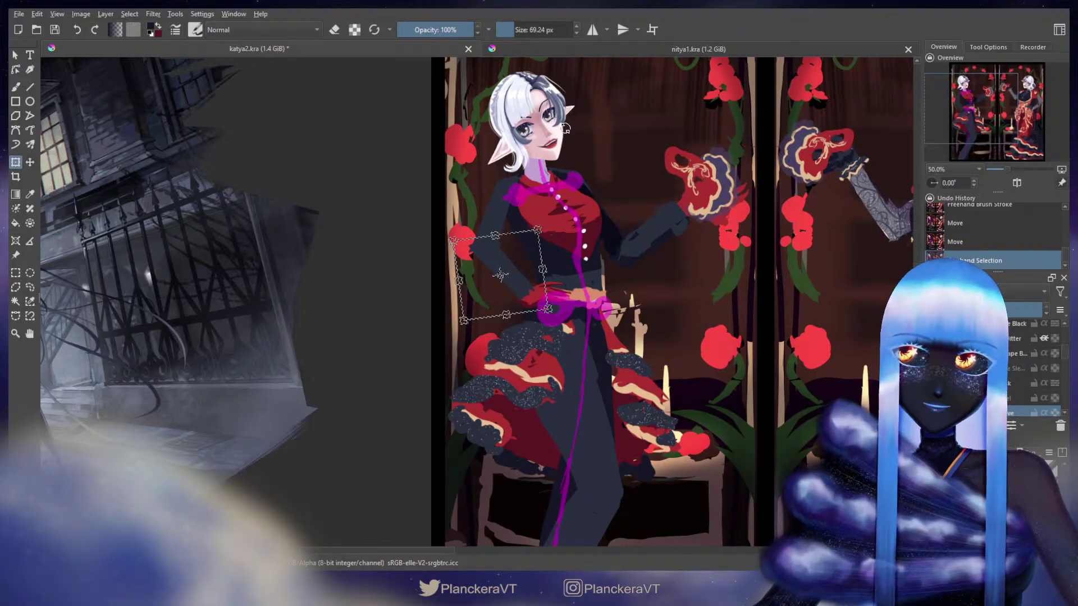
drag(596, 234, 580, 287)
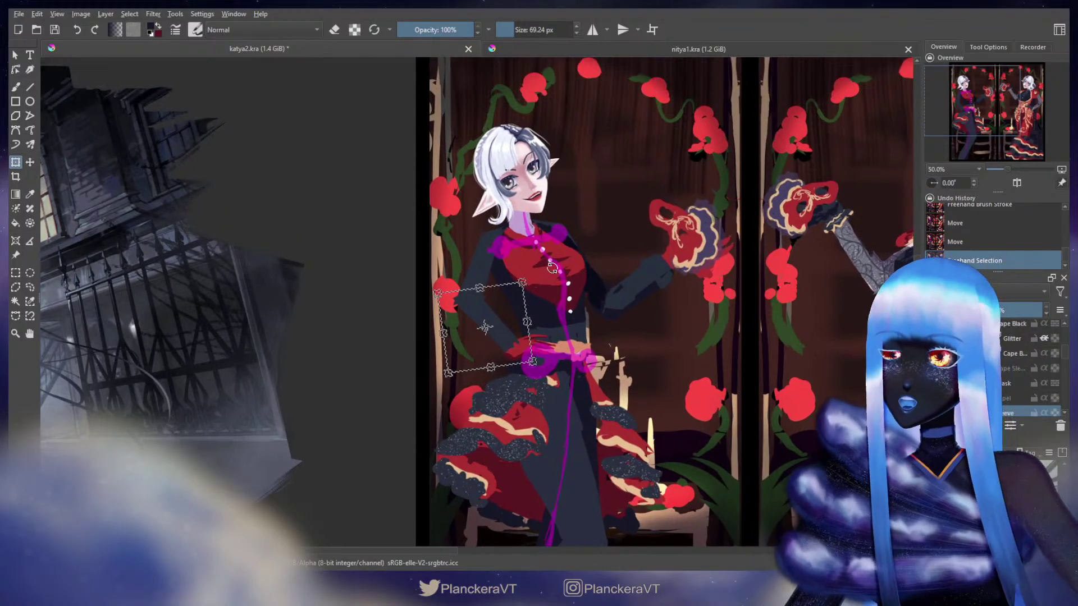
key(Return)
click(556, 271)
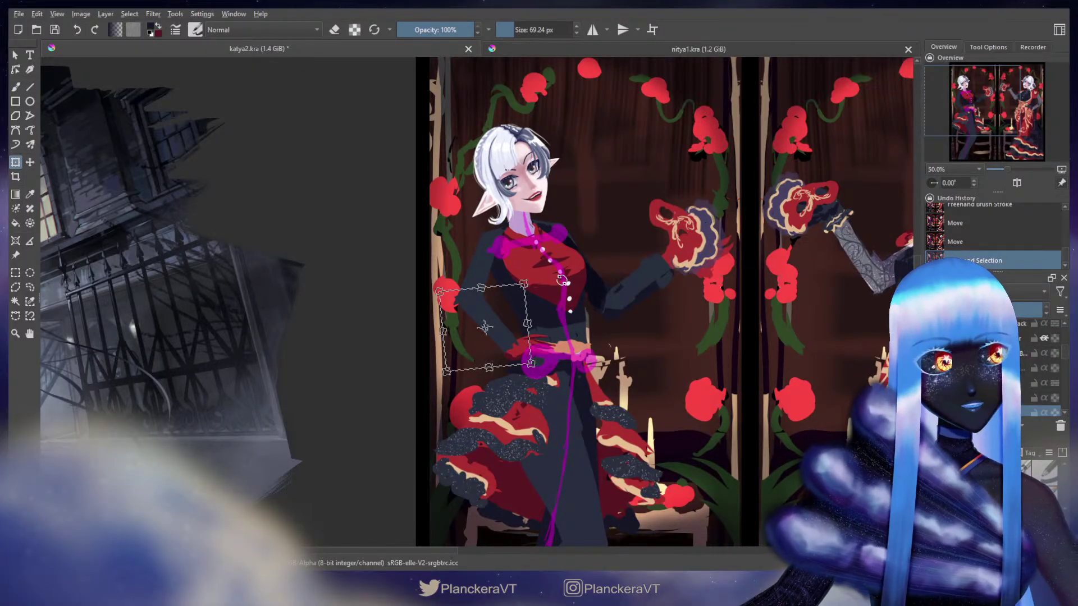
drag(562, 279, 560, 257)
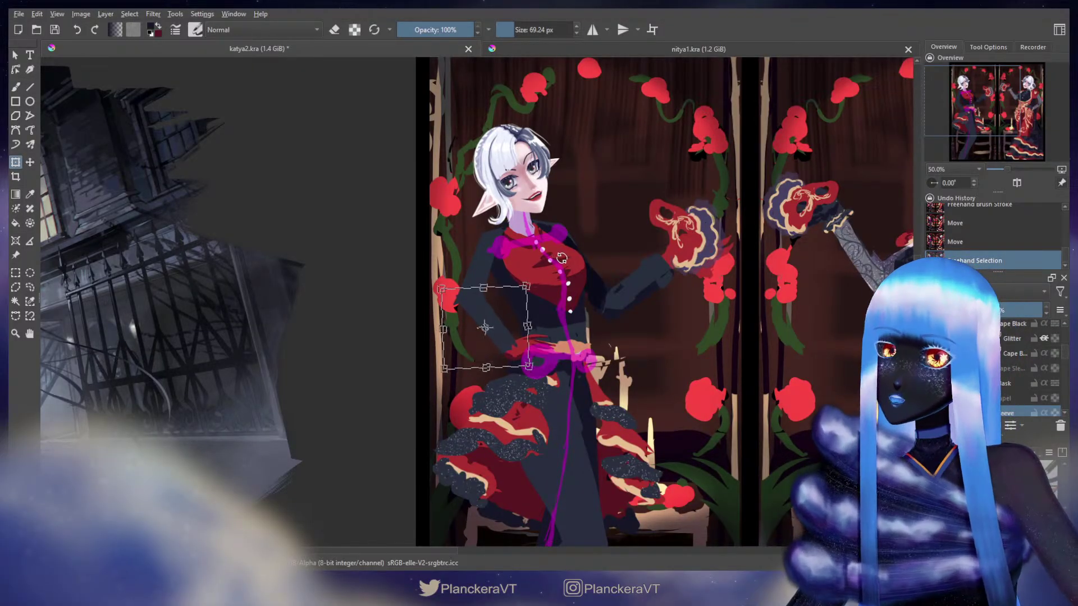
key(Return)
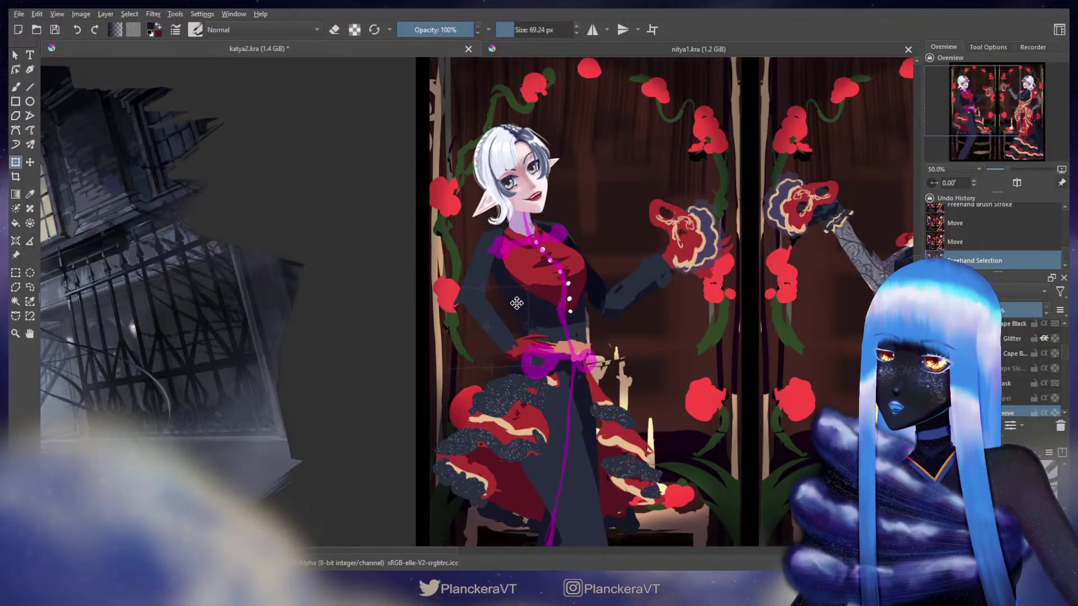
key(Return)
Deselect the lower sleeve and clean up its edges with the 40.69 px eraser.
key(b)
key(e)
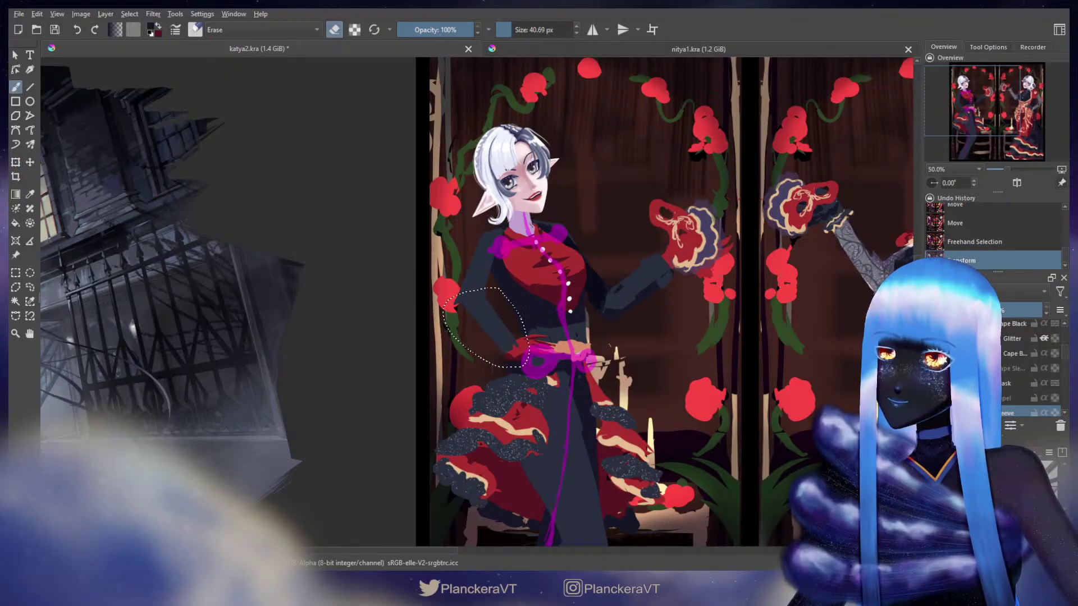
key(ctrl+shift+a)
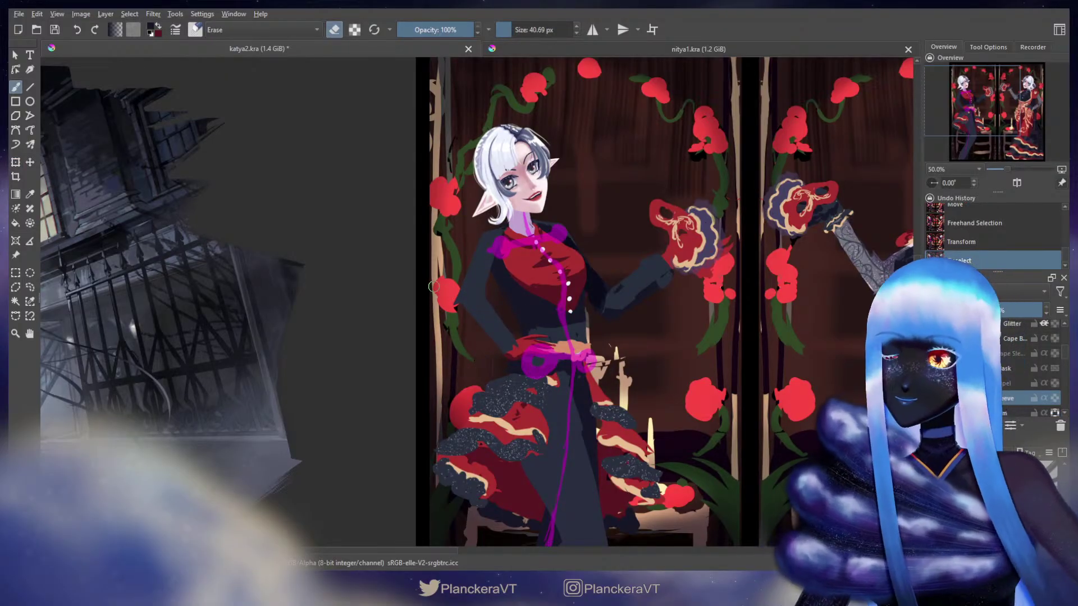
mouse_move(455, 303)
mouse_down()
mouse_move(469, 283)
mouse_move(490, 304)
mouse_up()
mouse_move(505, 393)
mouse_down()
mouse_move(512, 212)
mouse_move(517, 315)
mouse_up()
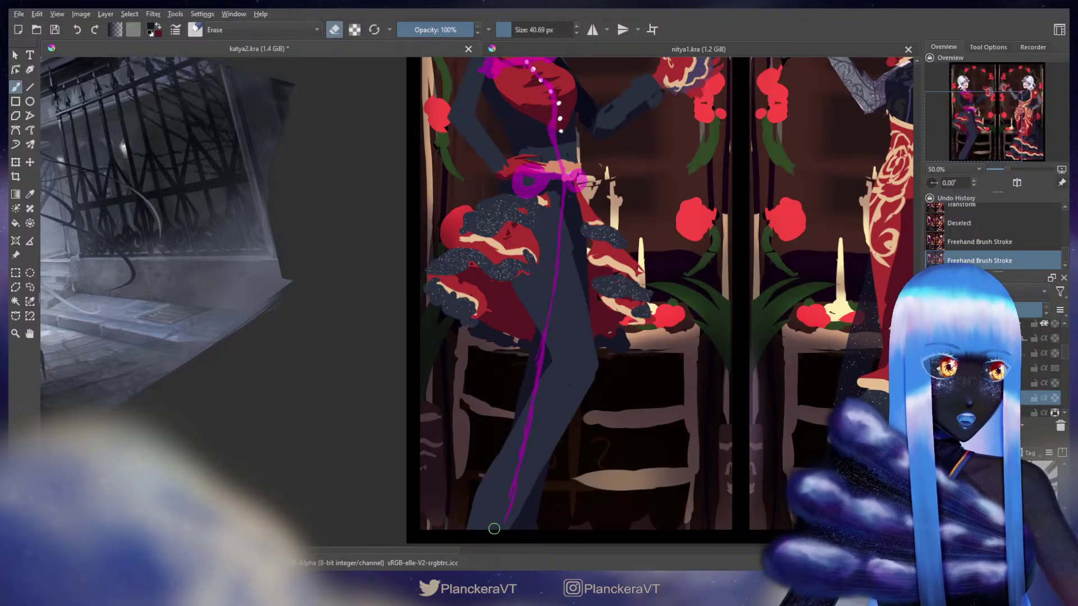
Select the left woman's head layer and move it slightly downward toward the collar.
drag(493, 172, 493, 385)
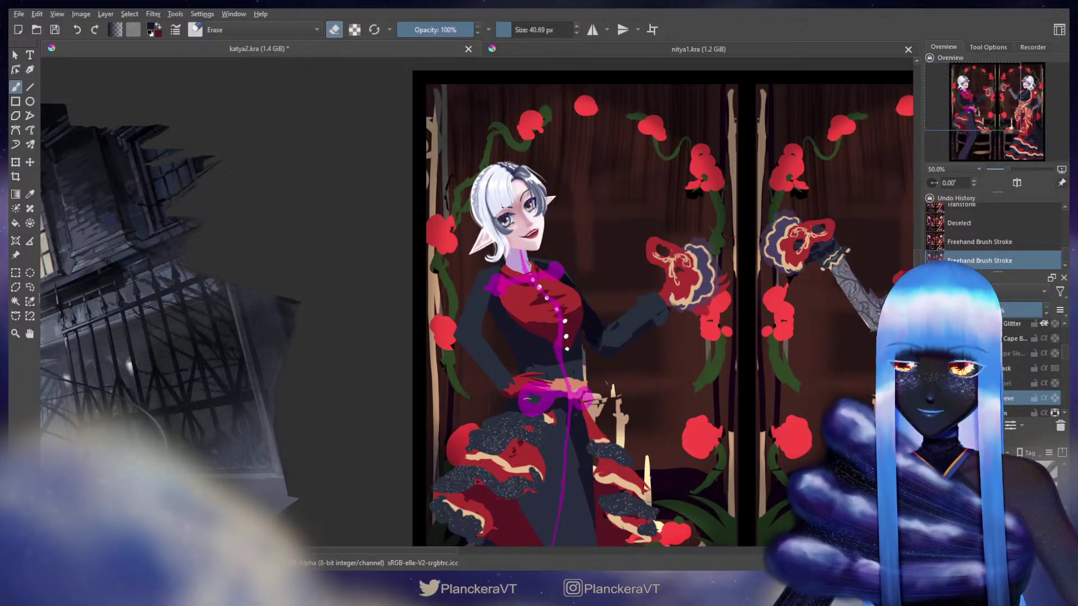
scroll(531, 349, down, 1)
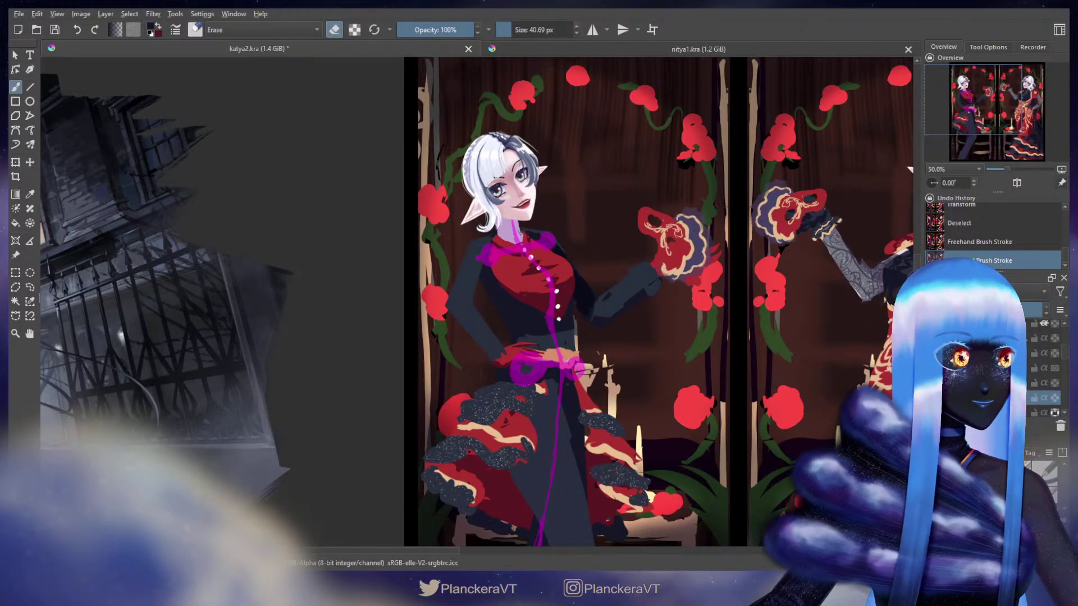
scroll(1067, 354, up, 5)
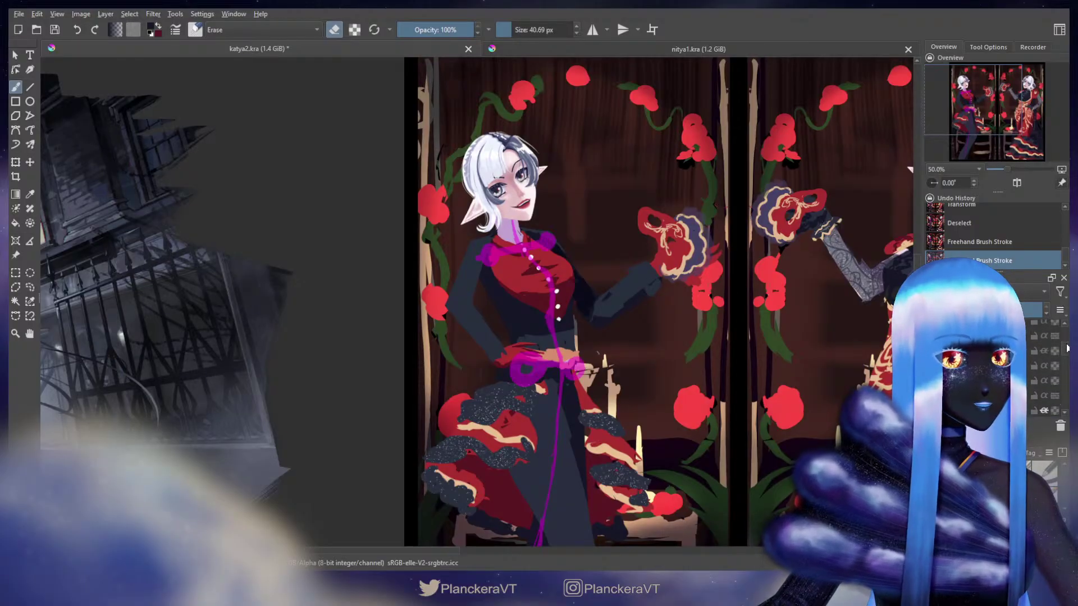
scroll(1067, 339, up, 4)
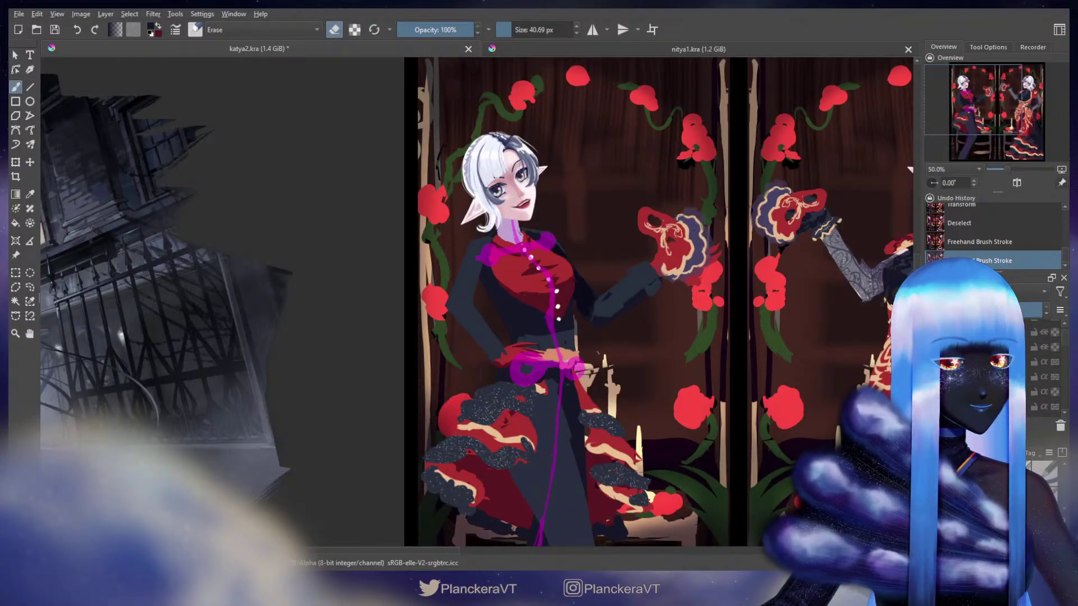
key(e)
key(t)
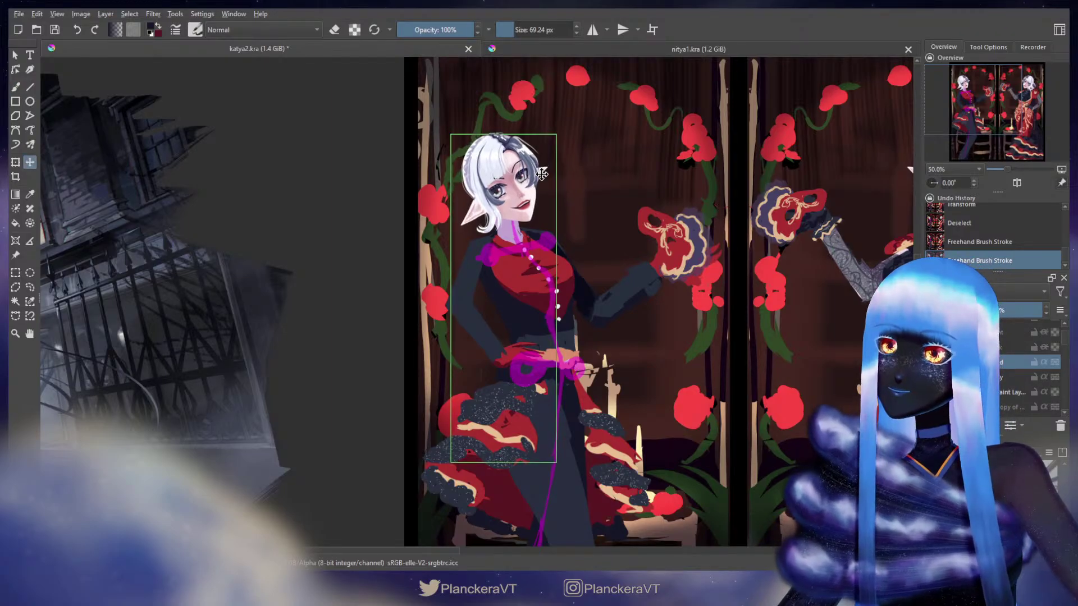
drag(542, 174, 542, 179)
key(b)
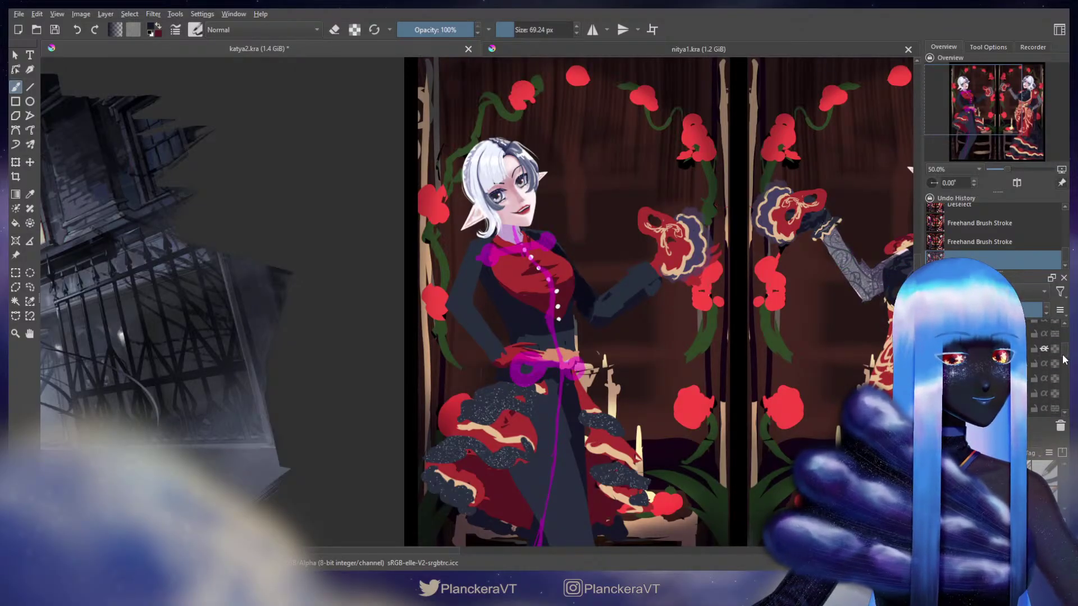
Select the body layer and erase a small spot at the neck beneath the chin with the 40.69 px eraser.
scroll(1063, 362, down, 3)
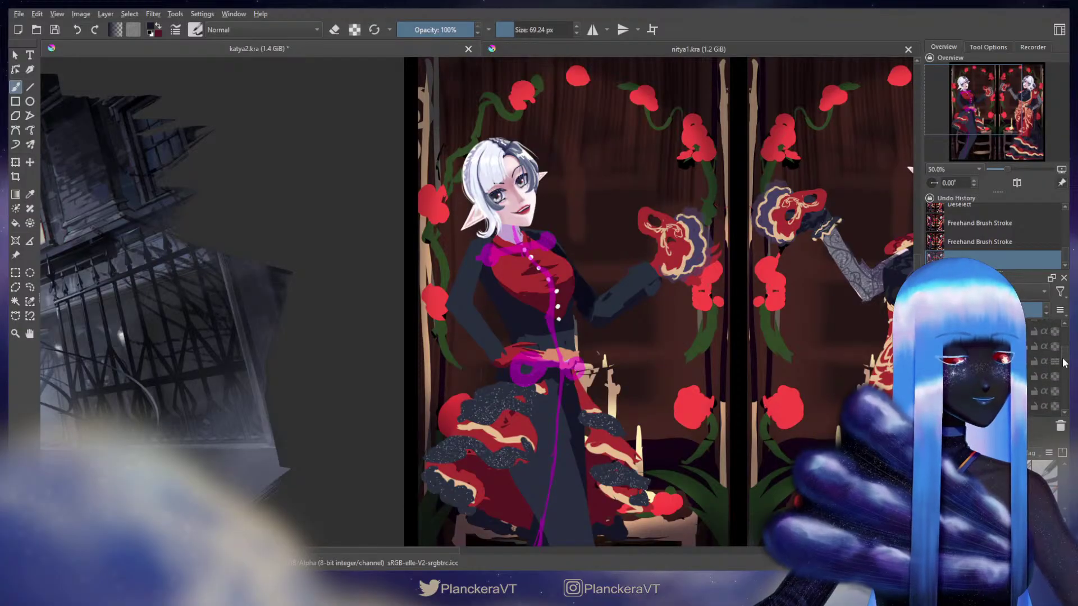
key(e)
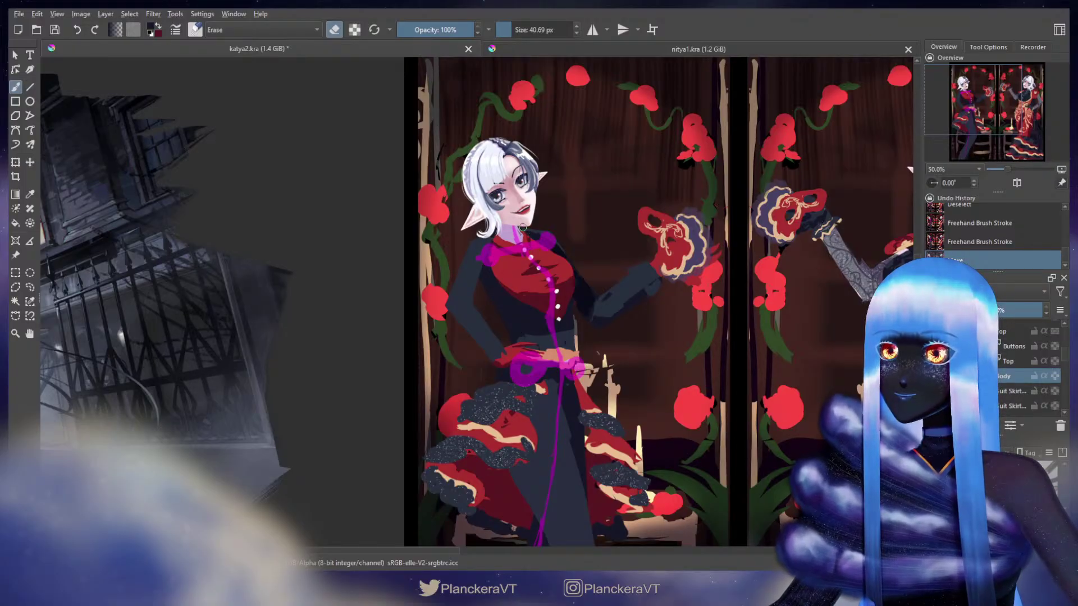
key(e)
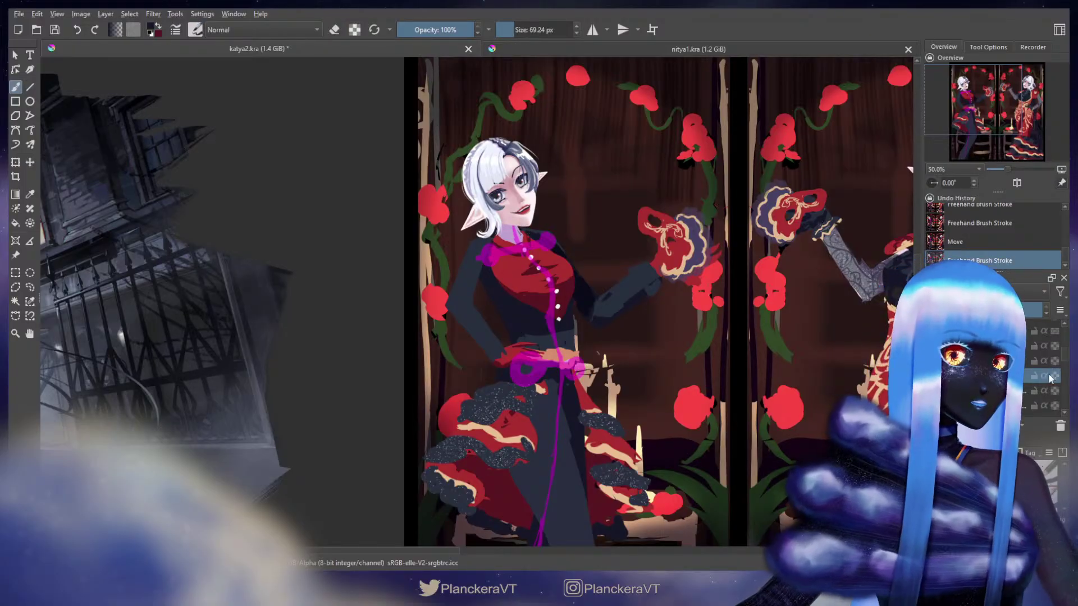
Reselect the head layer and nudge it slightly upward above the neck.
scroll(1067, 350, up, 2)
scroll(1067, 350, down, 2)
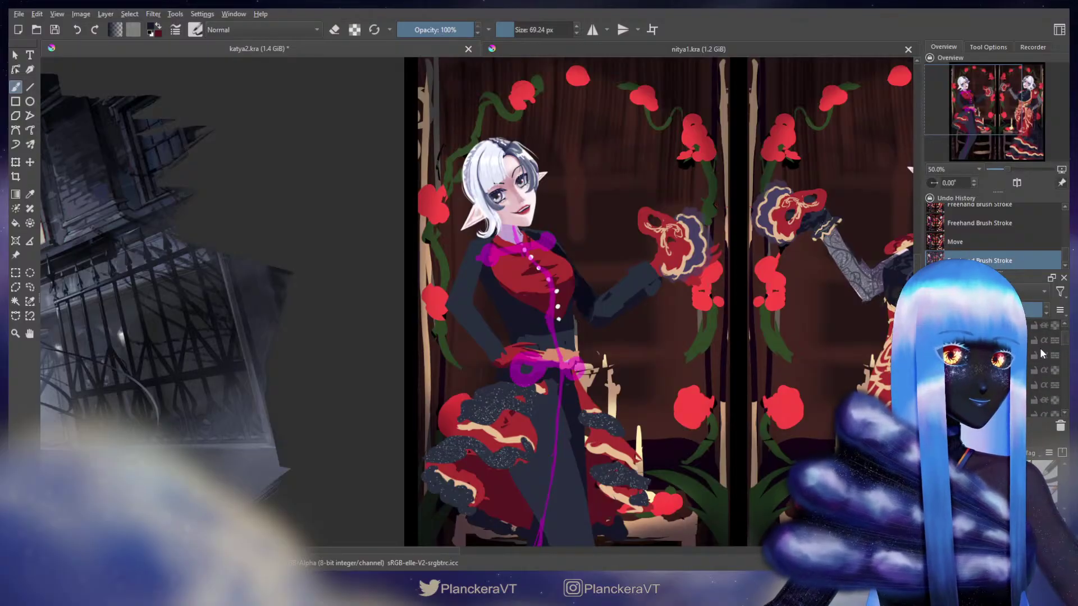
key(t)
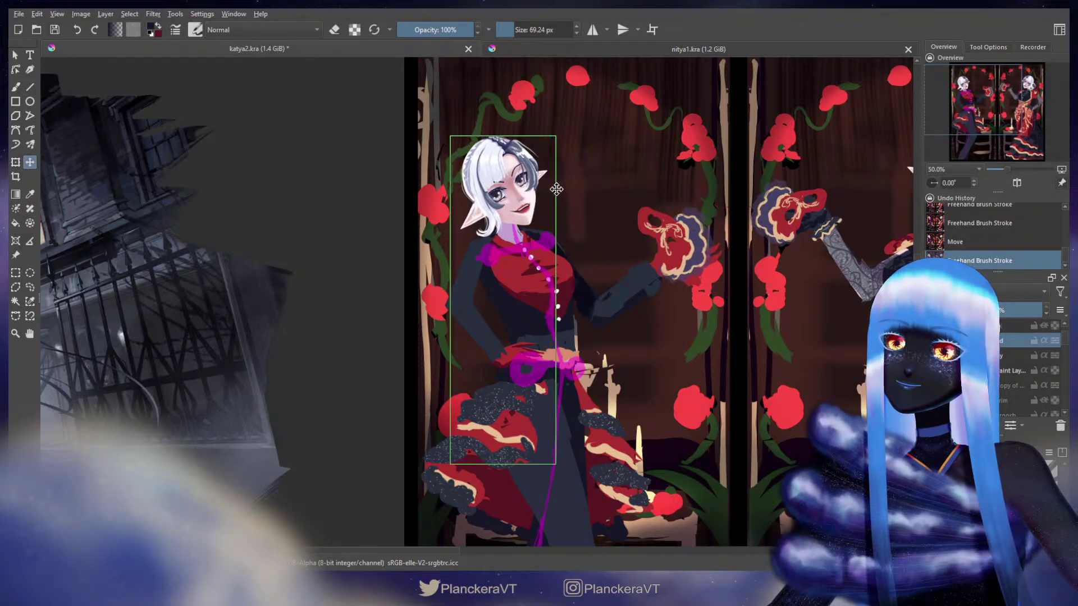
key(b)
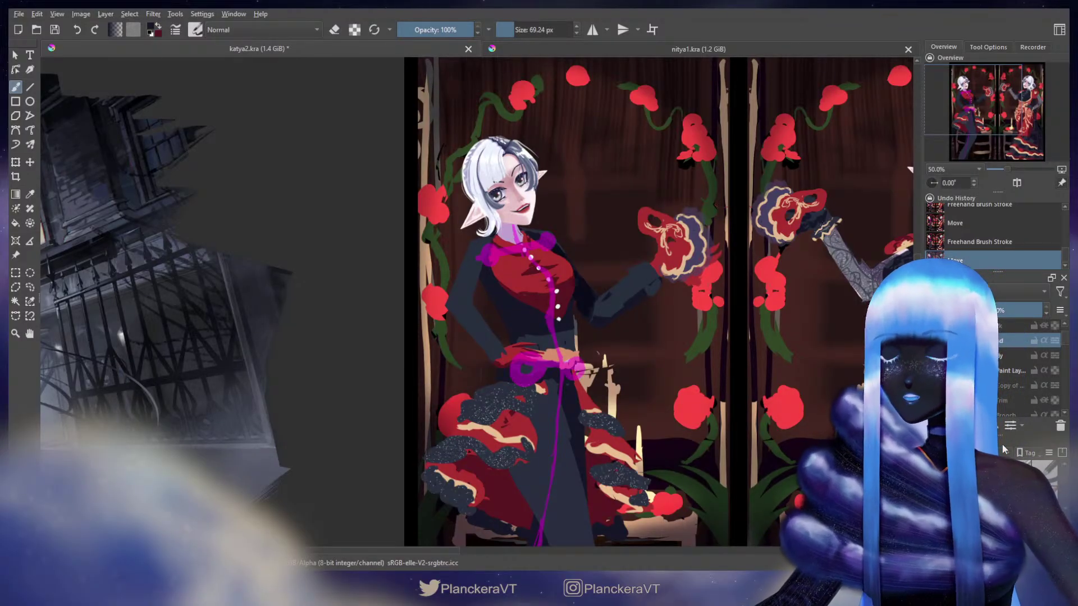
Select the ruffled skirt layers together and move them up and toward the hand on the hip.
drag(1065, 340, 1068, 351)
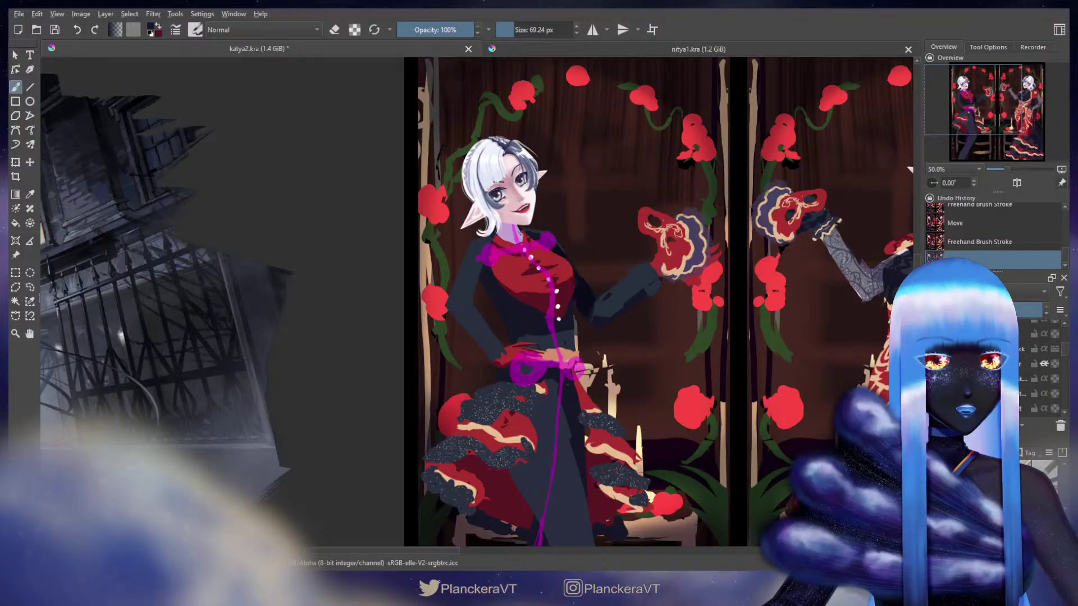
scroll(1066, 360, up, 2)
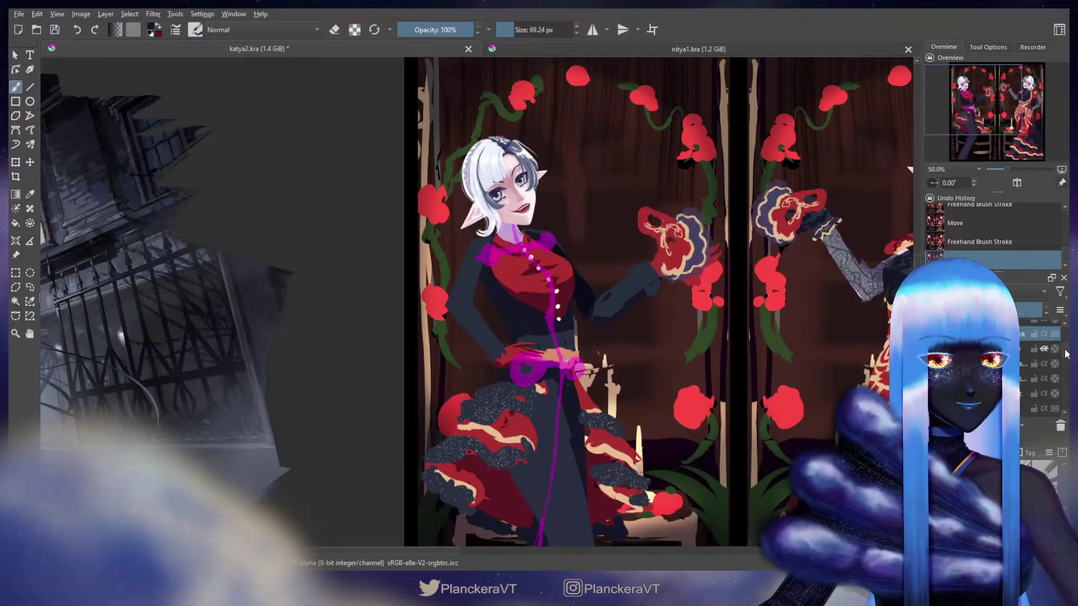
scroll(1063, 354, down, 3)
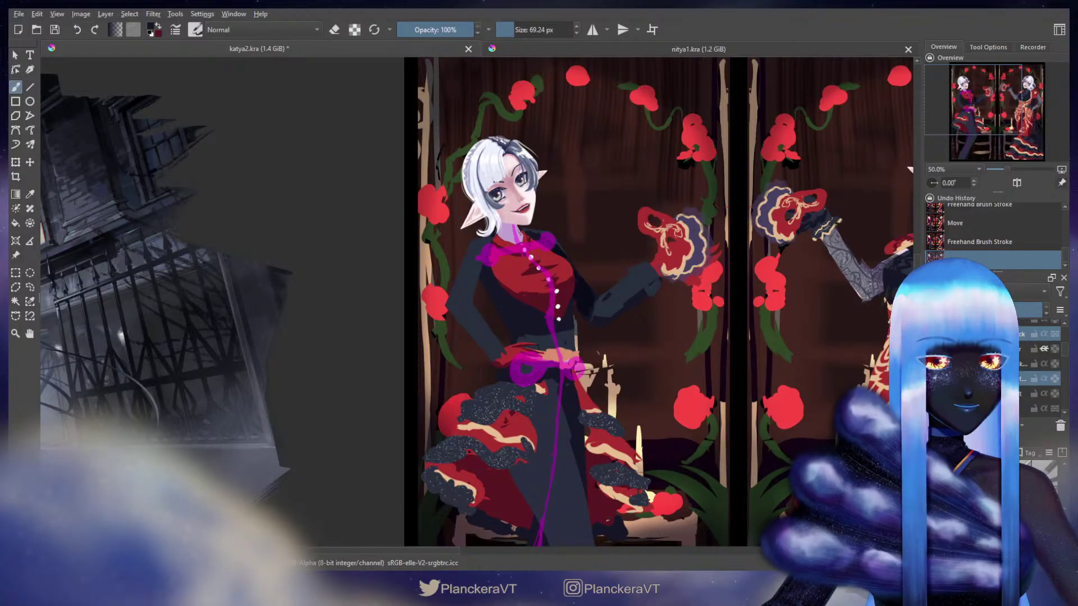
scroll(1065, 361, up, 1)
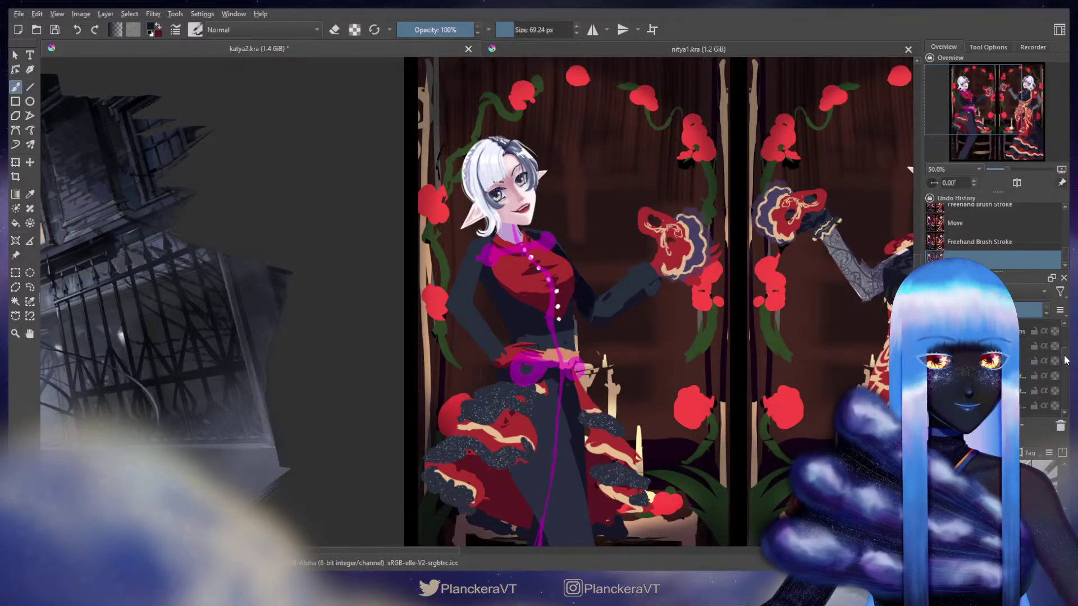
shift+click(1039, 365)
key(t)
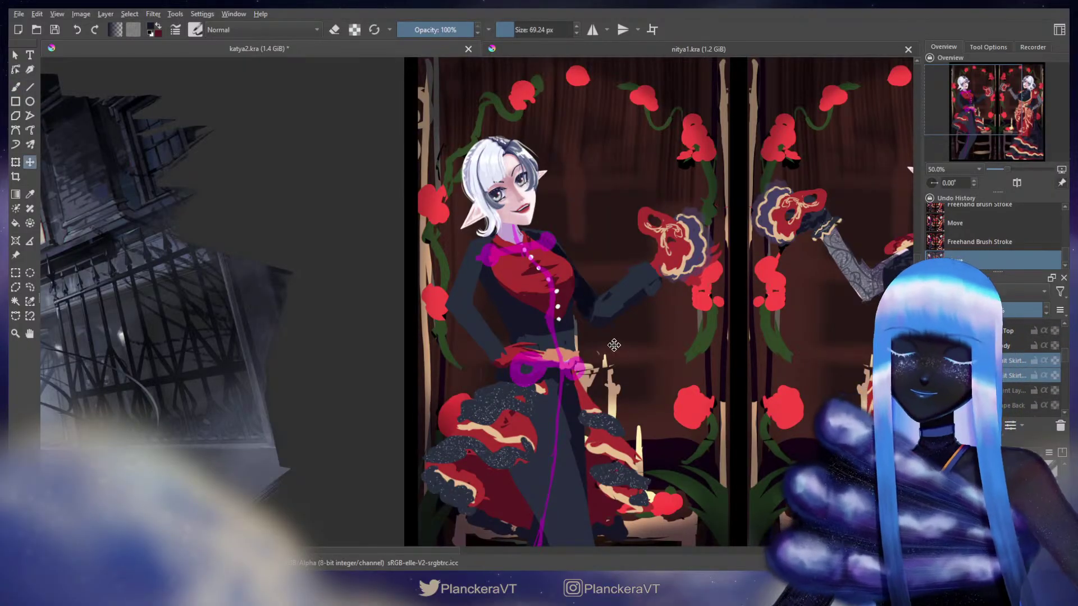
mouse_move(616, 348)
mouse_down()
mouse_move(615, 325)
mouse_move(614, 371)
mouse_move(599, 298)
mouse_move(606, 335)
mouse_up()
key(b)
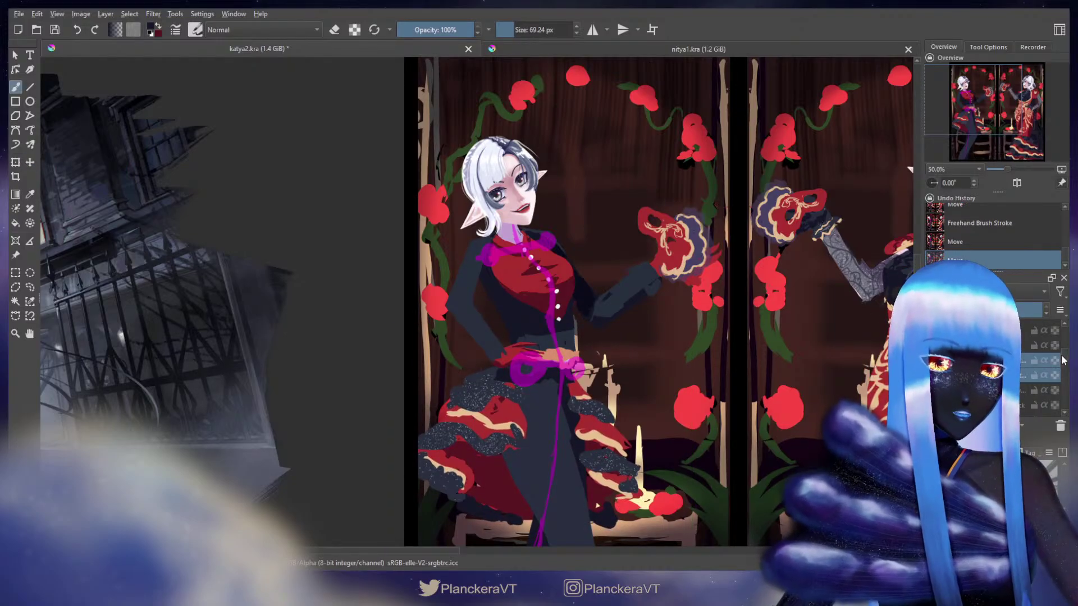
Select the suit layer and erase a spot at the waist by the sash with the 139.47 px eraser.
drag(1063, 360, 1066, 354)
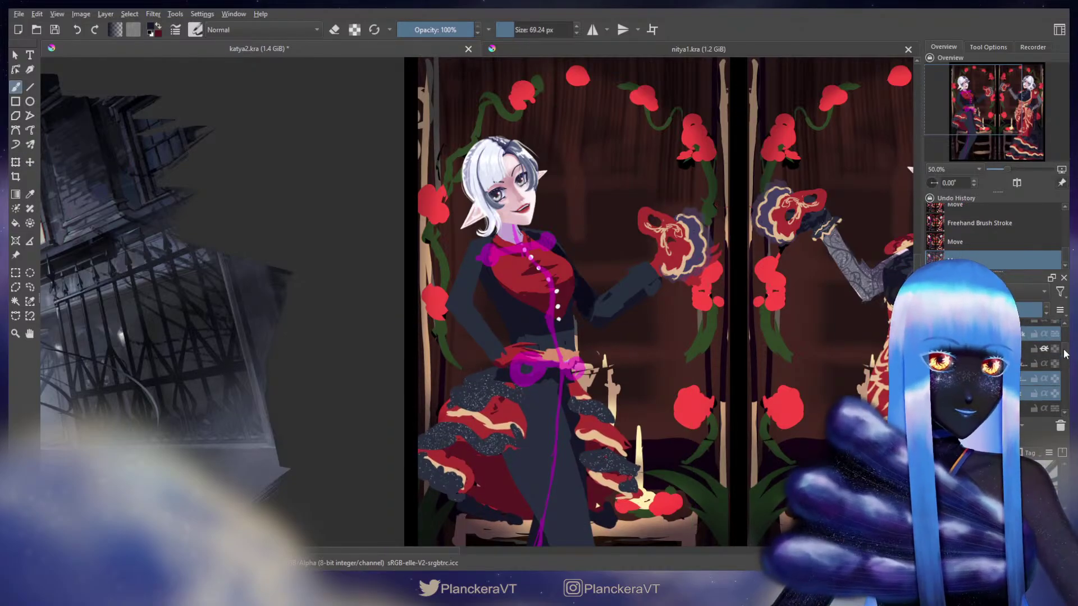
scroll(1065, 352, up, 2)
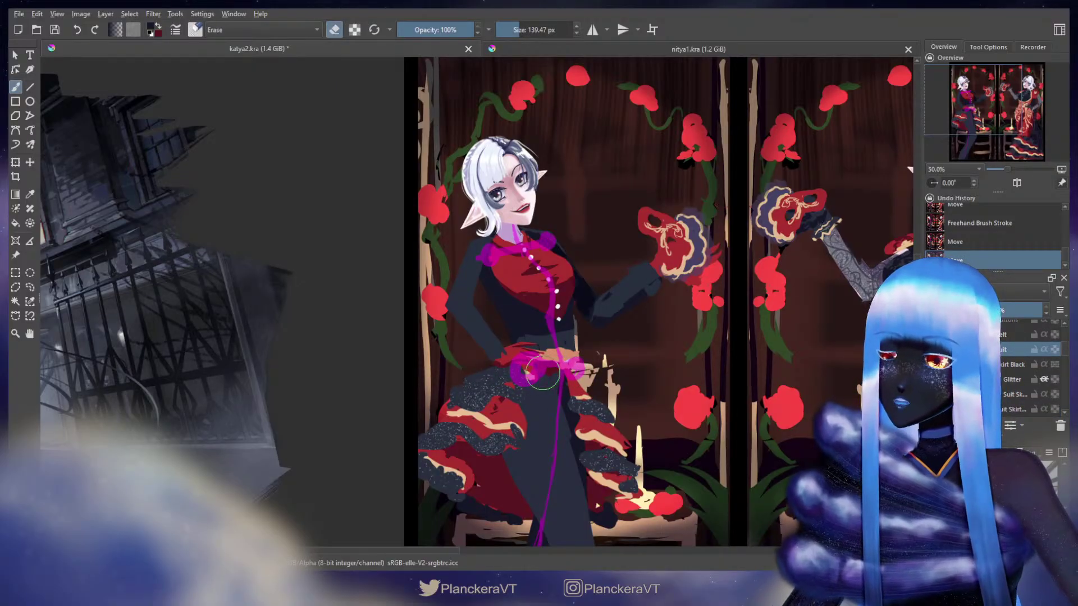
click(542, 372)
key(e)
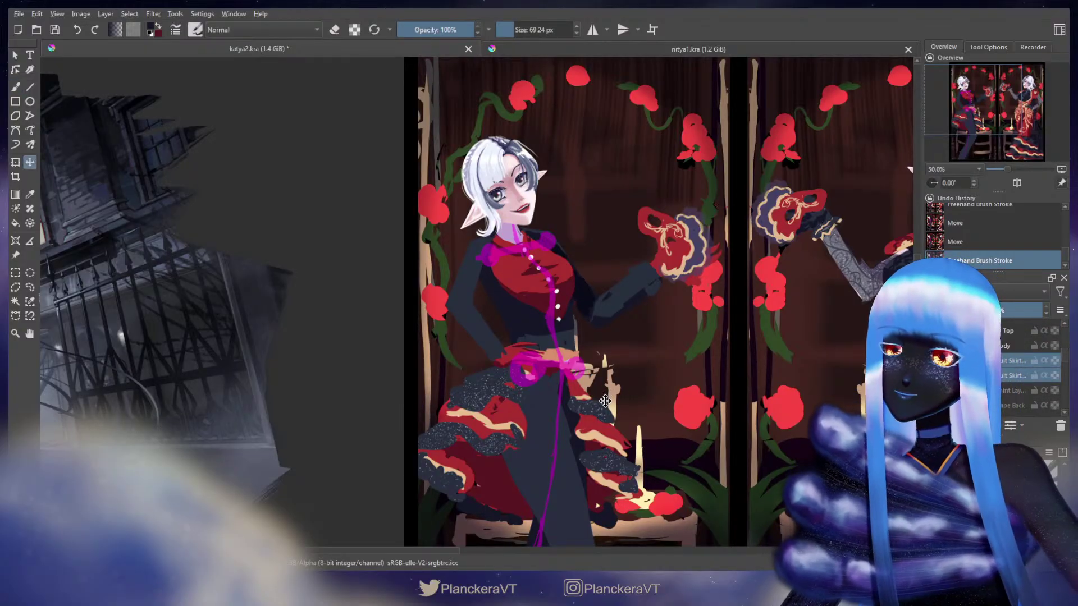
Raise the ruffled skirt layers slightly, and transform and move the belt layer to refit it at the waist.
drag(605, 401, 605, 391)
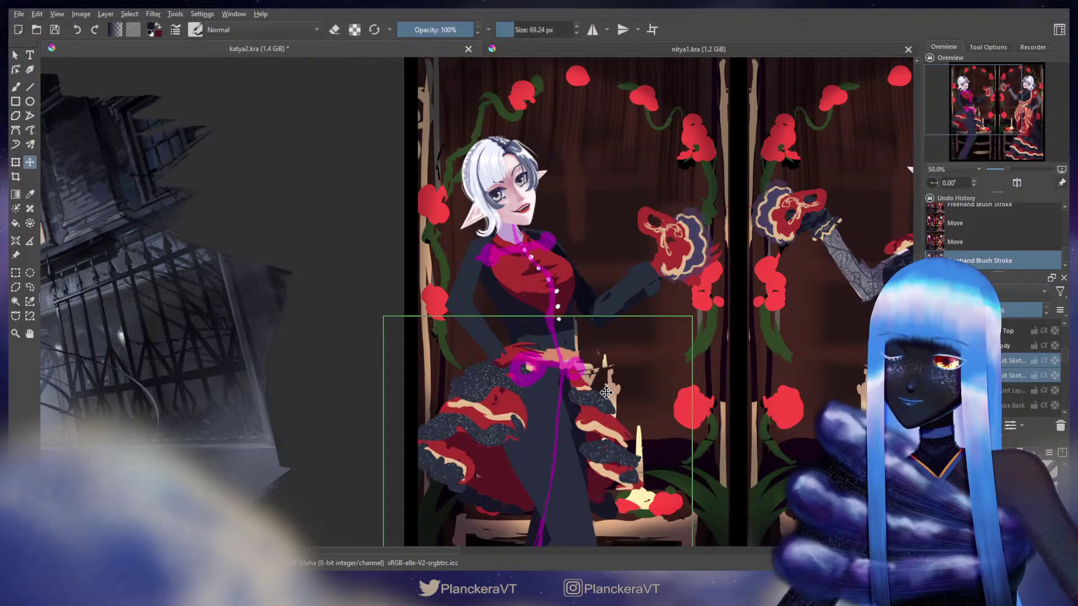
key(b)
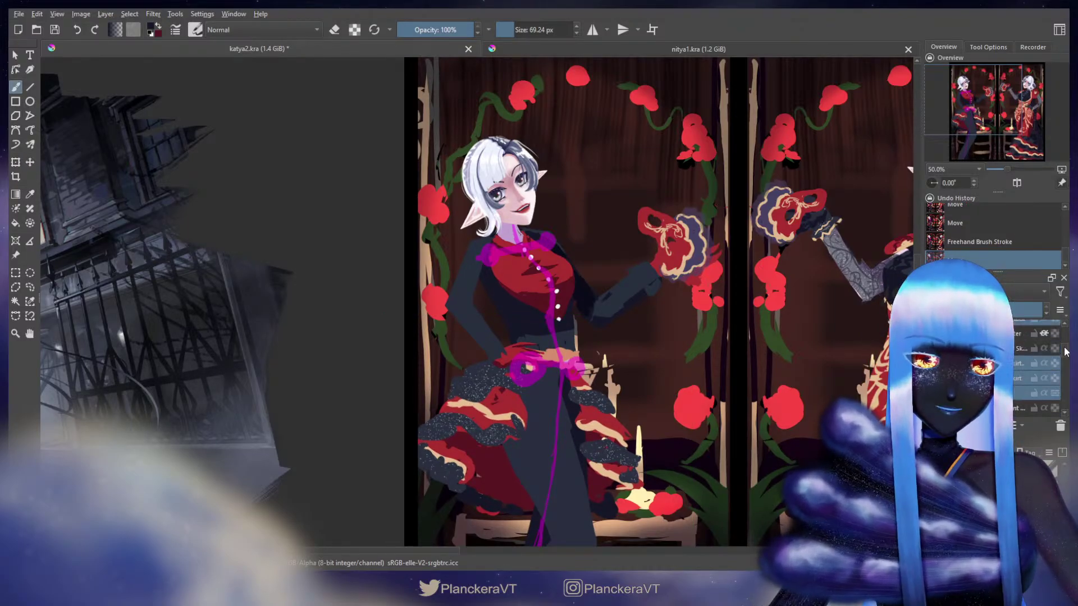
key(ctrl+t)
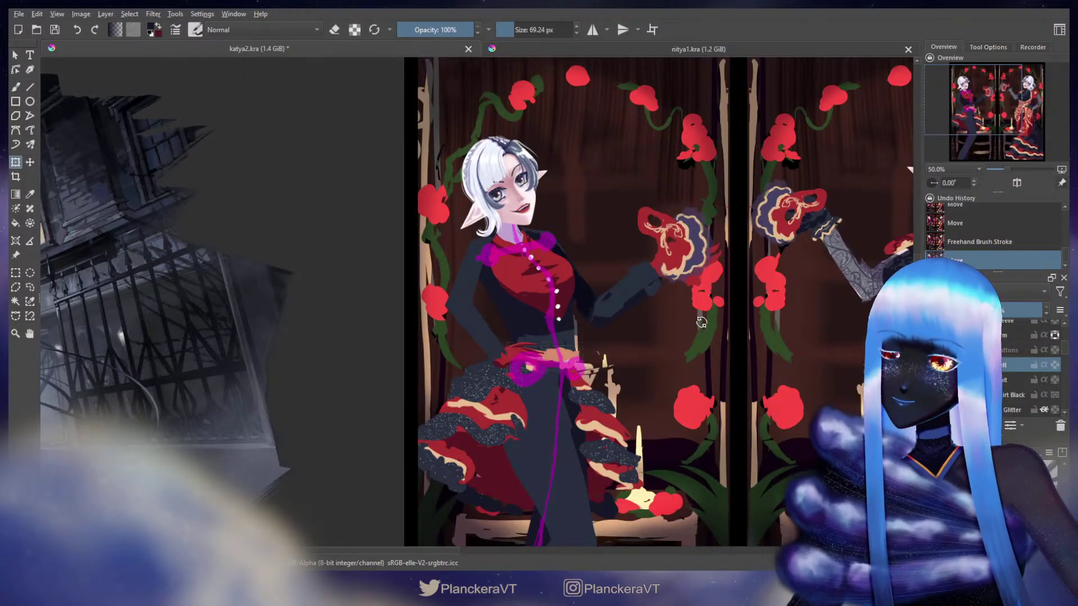
key(b)
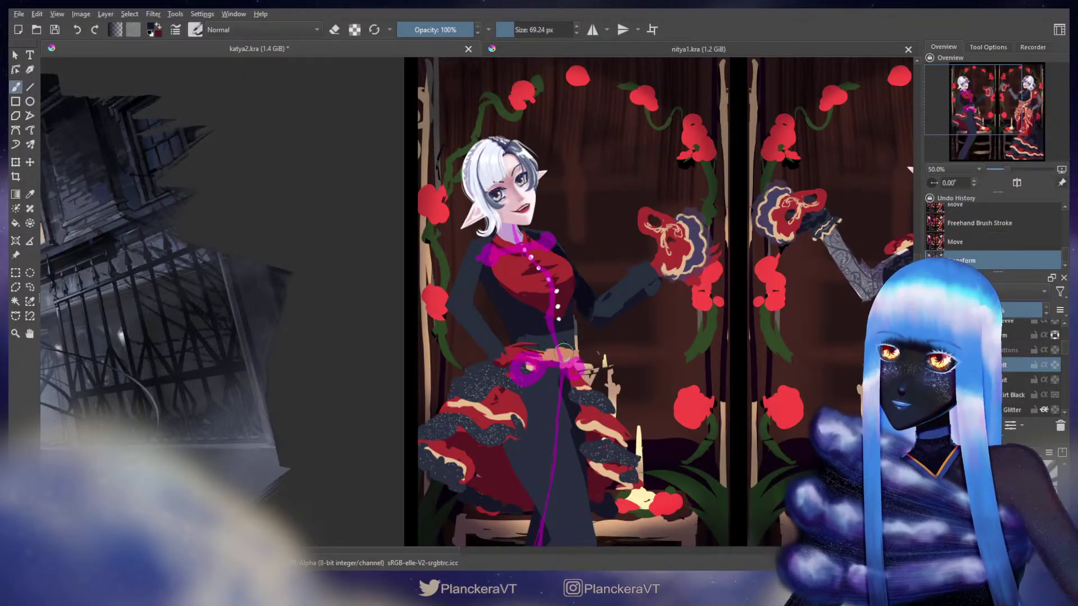
key(b)
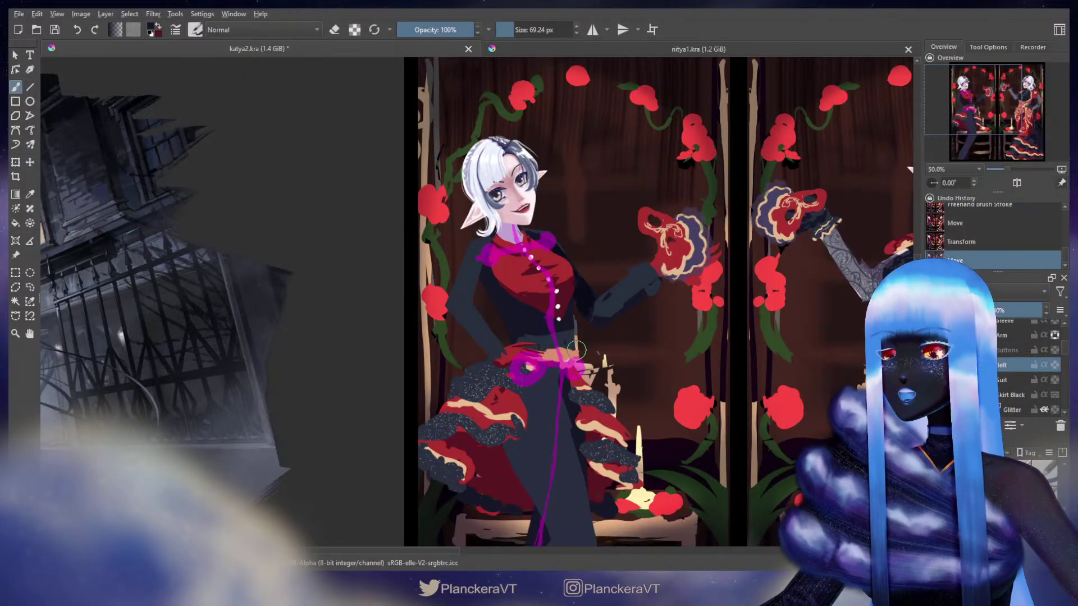
Select the left woman's whole body below the head and scale it up slightly with a transform.
scroll(577, 351, down, 1)
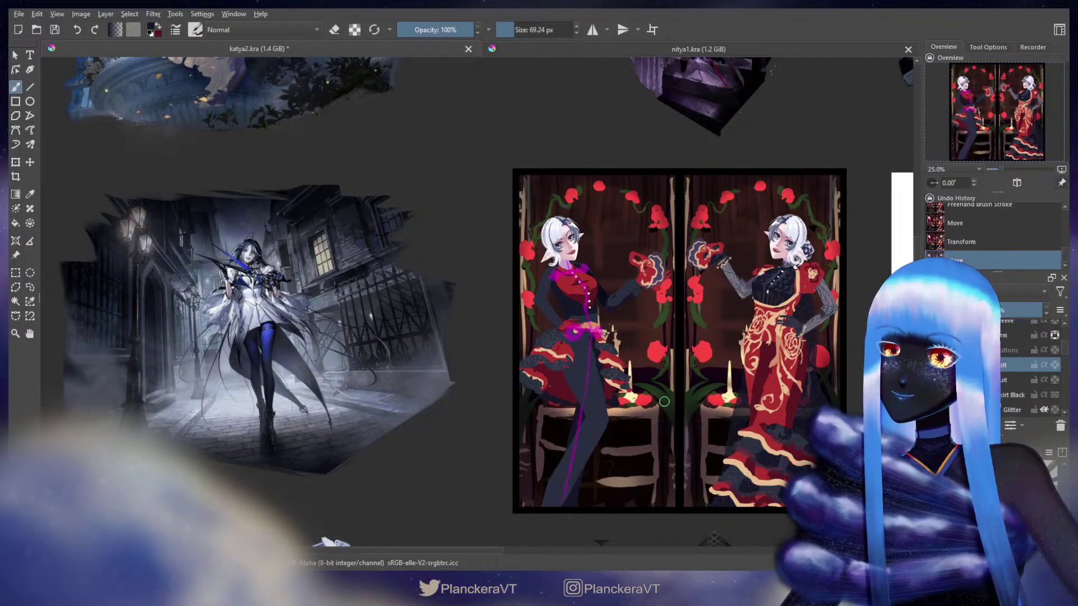
scroll(1023, 385, up, 3)
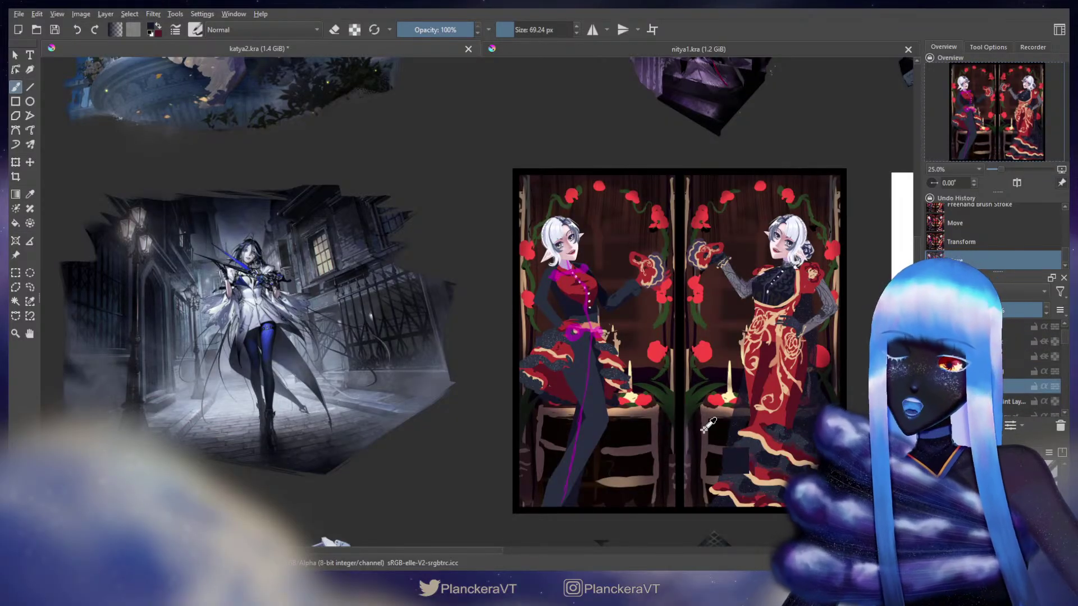
key(ctrl+t)
scroll(758, 460, down, 4)
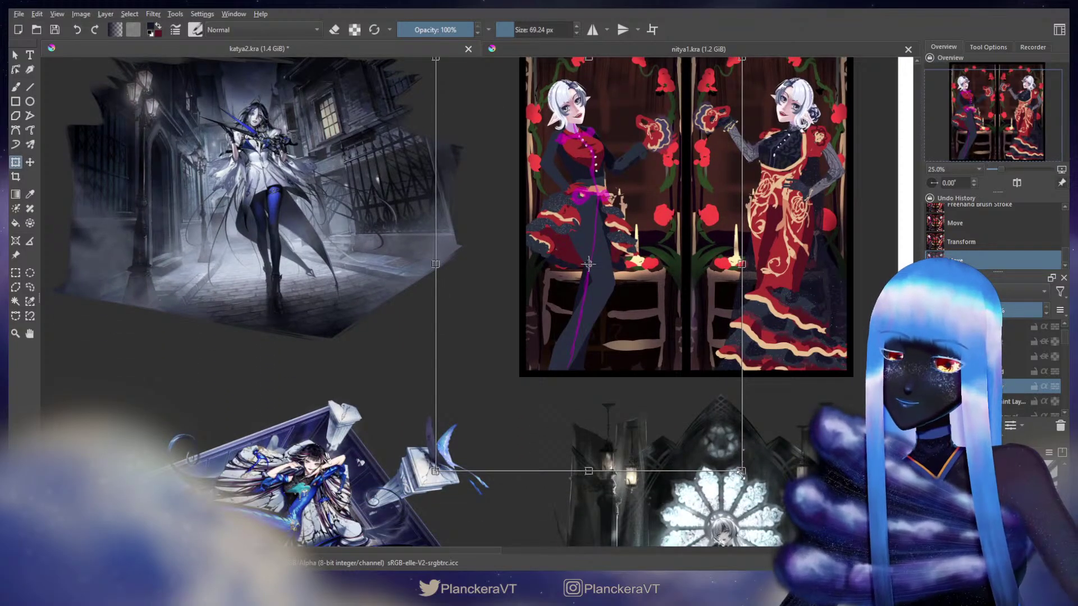
drag(741, 471, 747, 480)
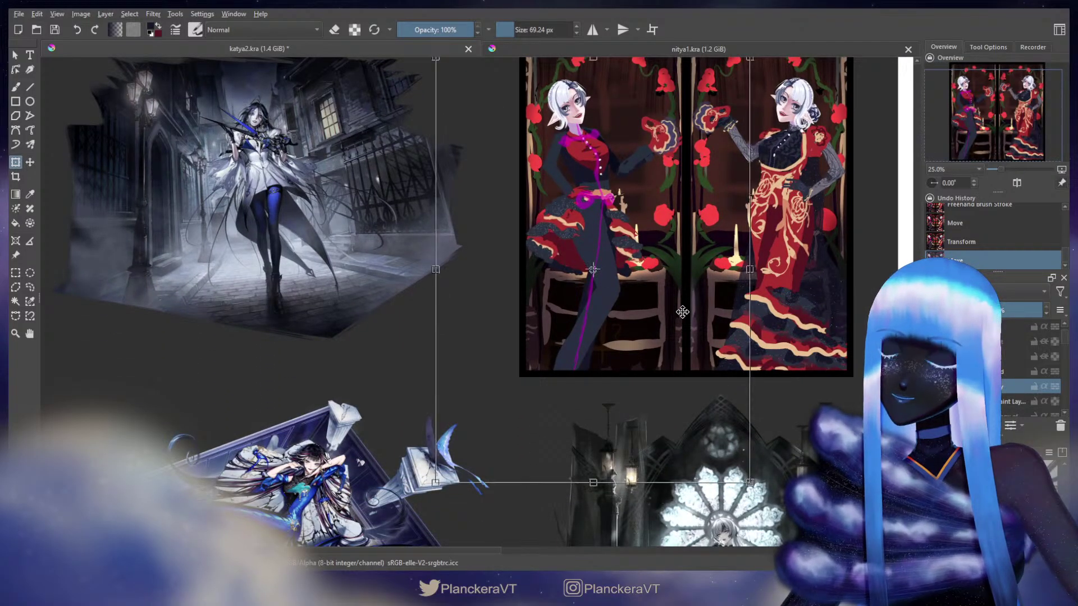
Shift the enlarged body slightly down and to the left to align with the head, and apply the transform.
scroll(702, 421, up, 3)
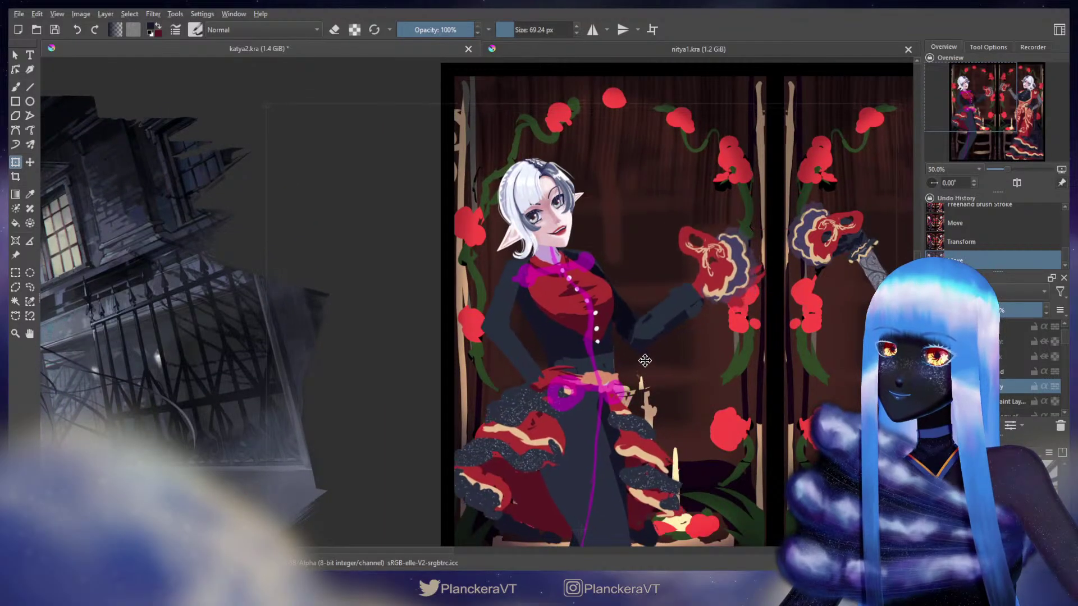
drag(647, 365, 644, 367)
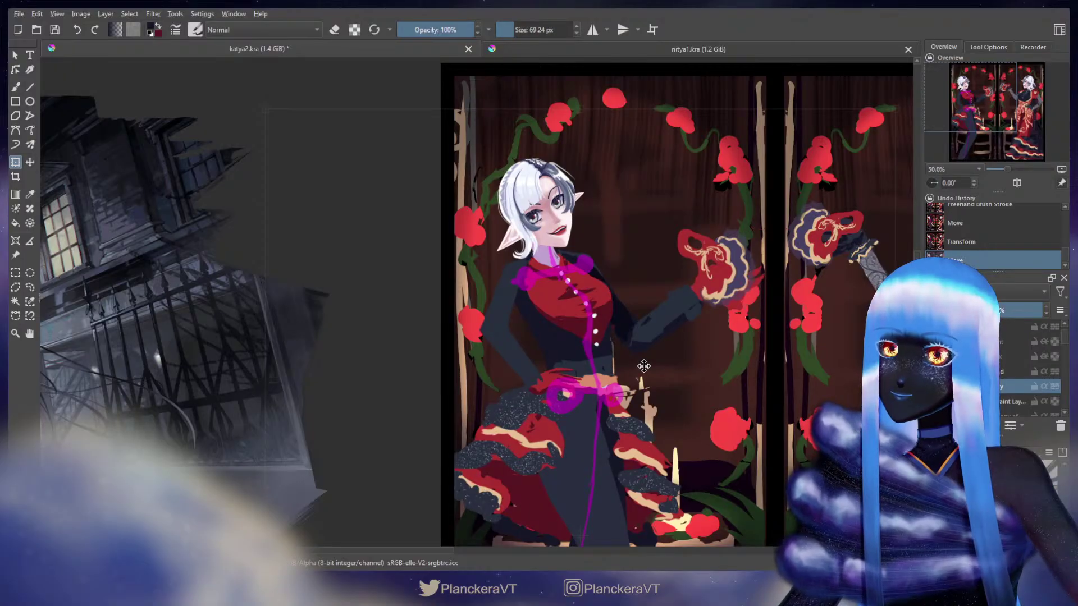
drag(642, 366, 640, 366)
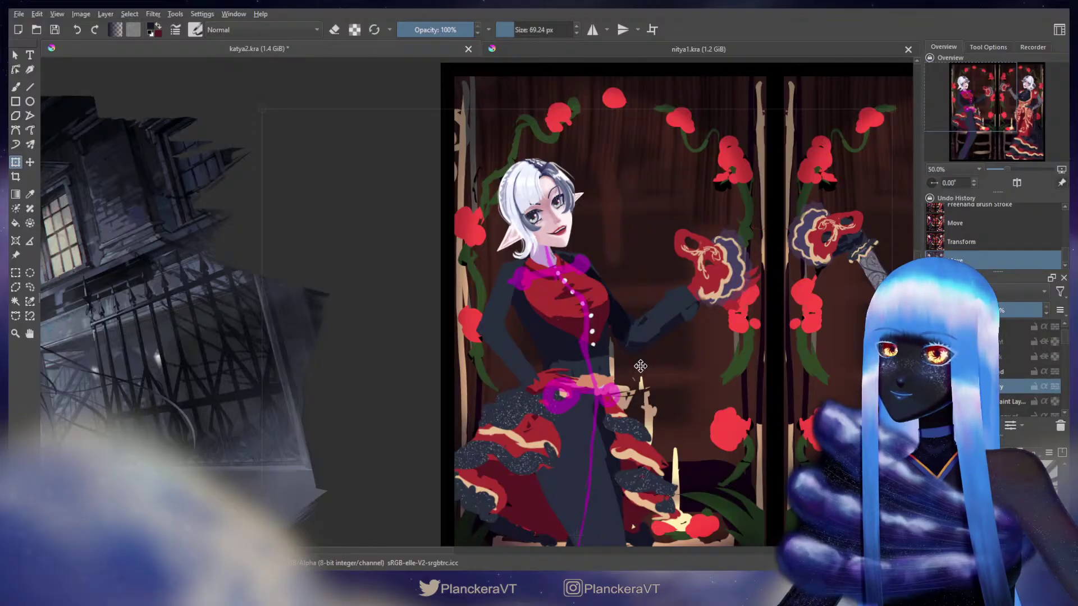
drag(640, 365, 641, 366)
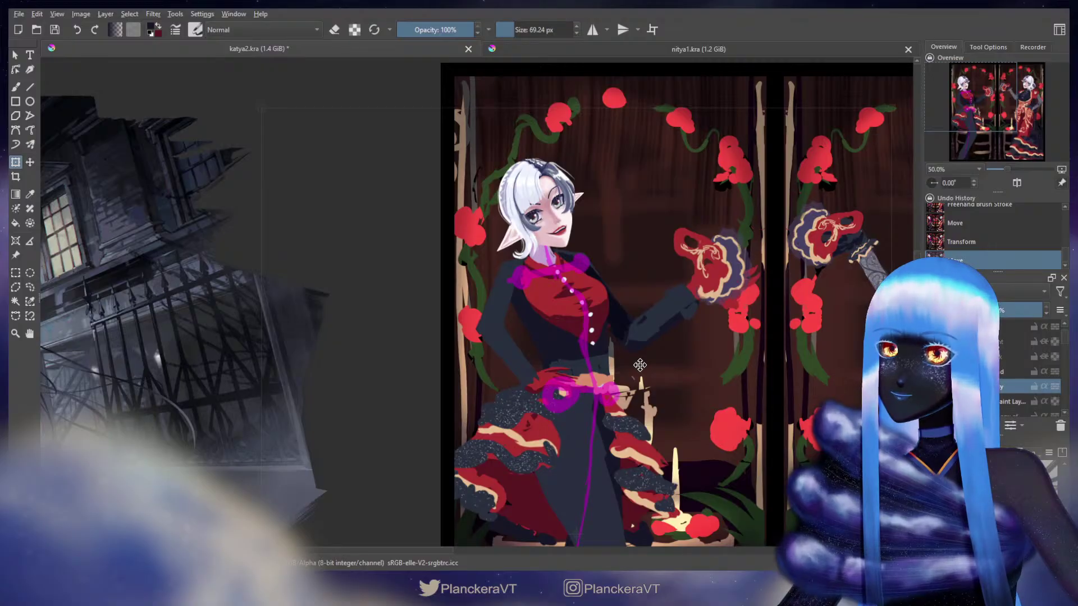
scroll(640, 365, down, 2)
key(b)
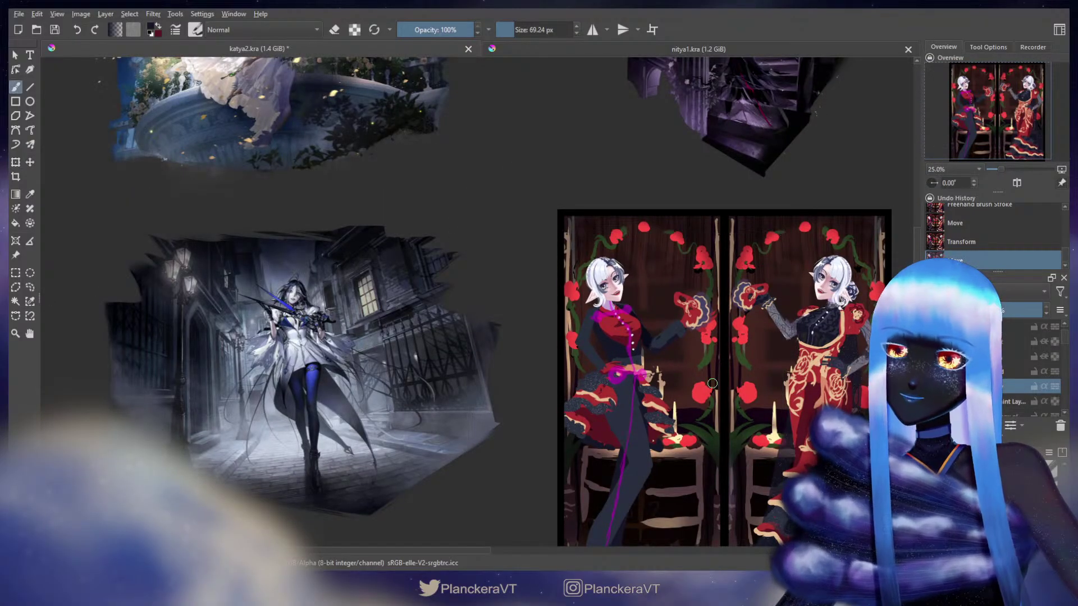
Examine the enlarged left figure within the whole two-panel composition and up close around her torso and arm.
drag(712, 383, 693, 319)
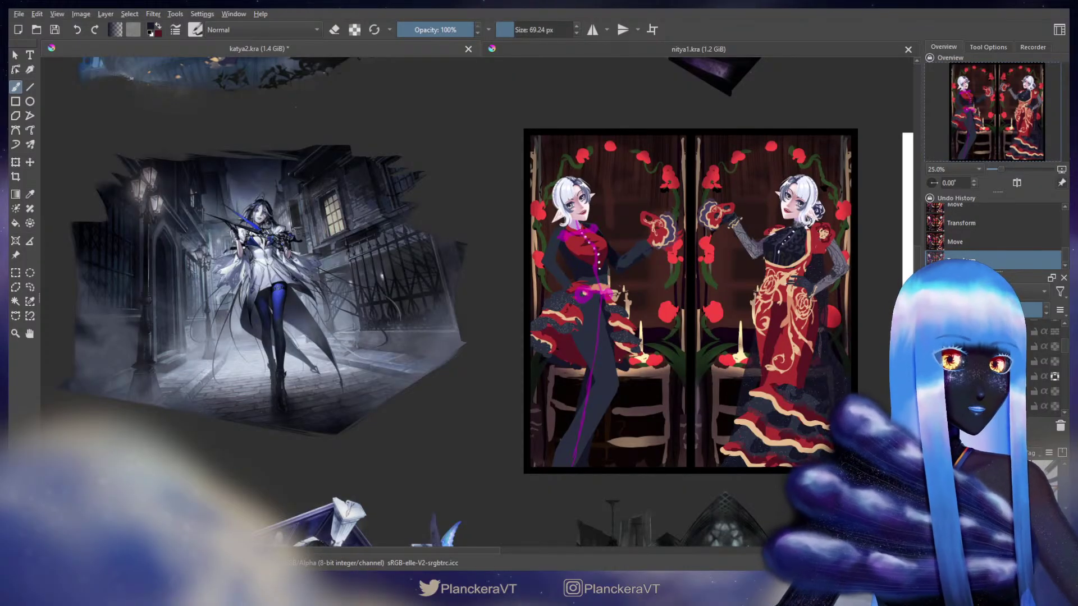
scroll(600, 262, up, 2)
scroll(601, 262, up, 2)
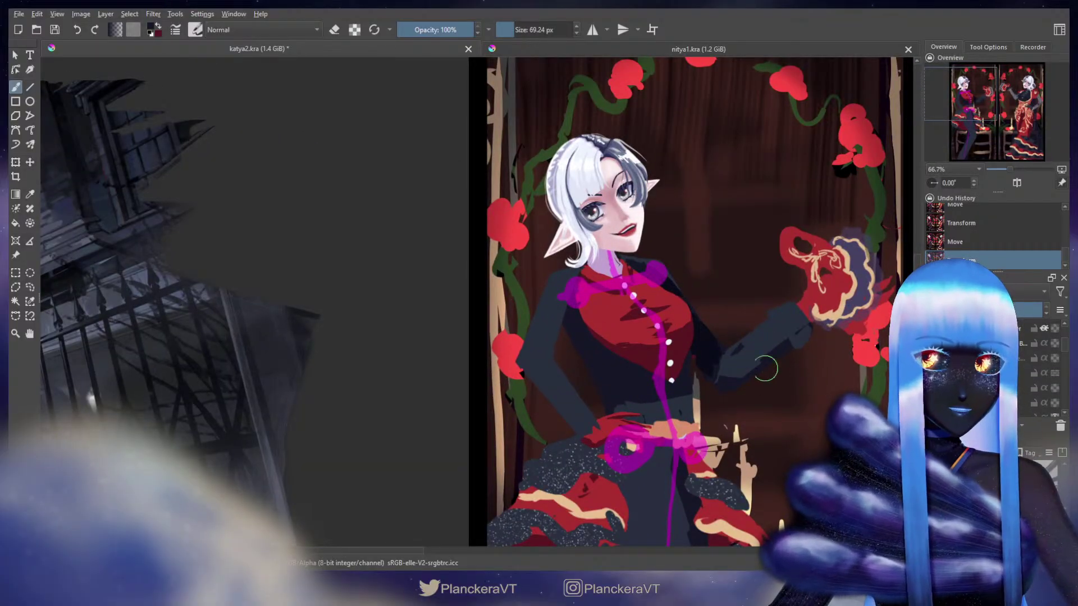
scroll(774, 378, up, 1)
scroll(774, 379, down, 1)
mouse_move(773, 379)
mouse_down()
mouse_move(748, 335)
mouse_move(773, 365)
mouse_move(758, 370)
mouse_up()
scroll(753, 356, up, 1)
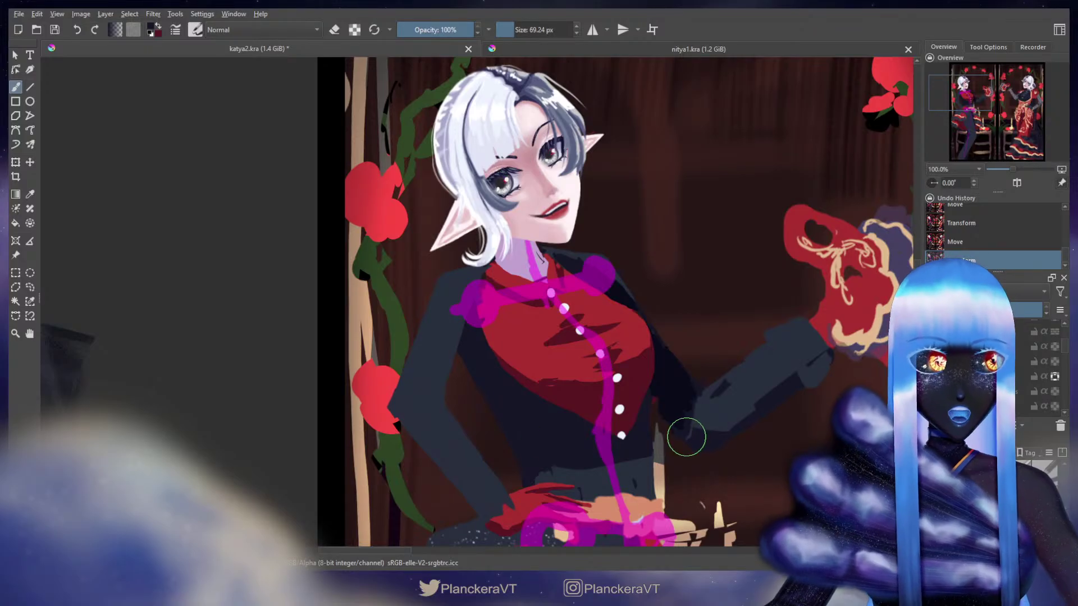
scroll(1025, 375, up, 2)
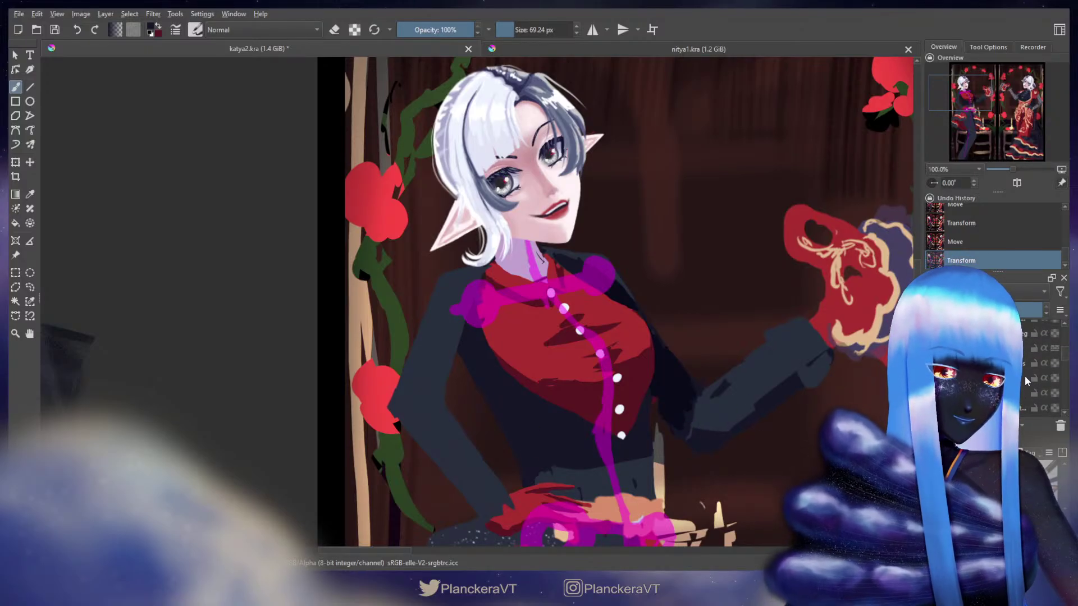
Select the suit layer and trim the left woman's torso edge beside her bent arm with the 37.05 px eraser.
scroll(1025, 376, down, 1)
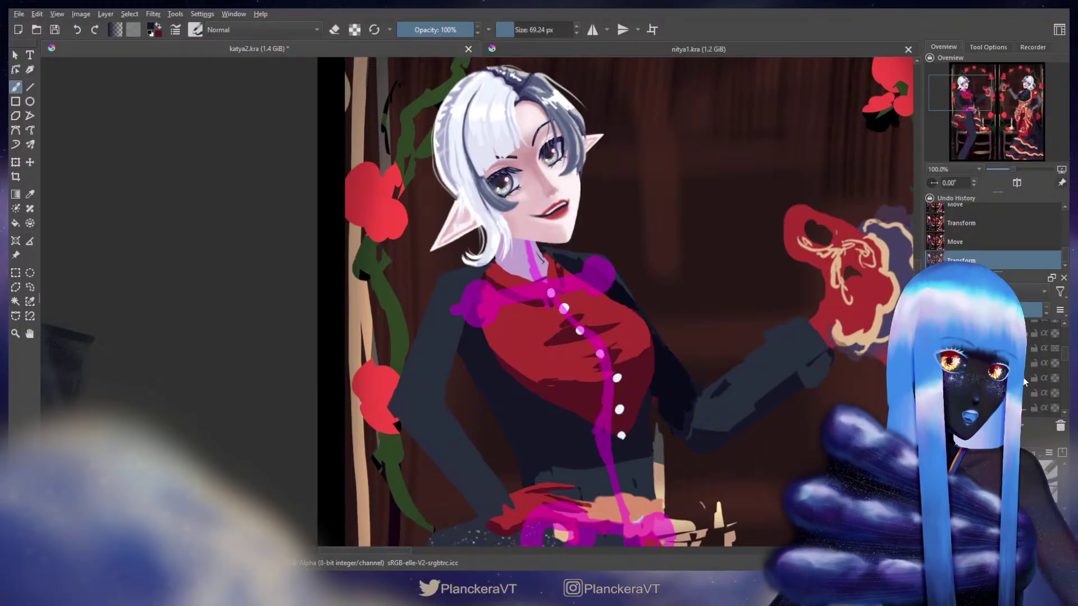
scroll(1026, 377, down, 1)
scroll(1025, 382, up, 3)
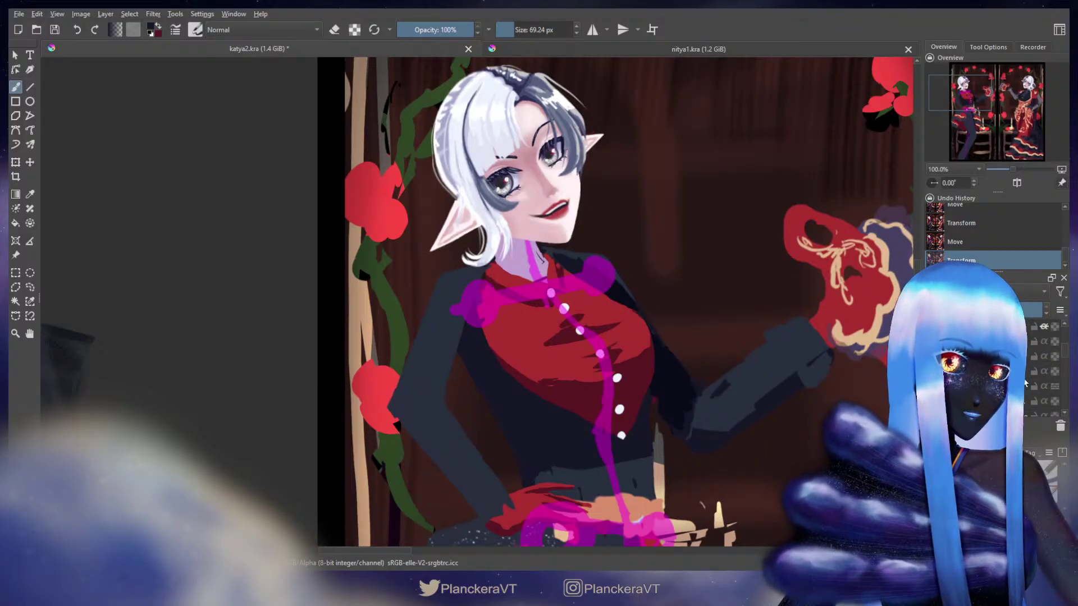
scroll(1033, 376, up, 3)
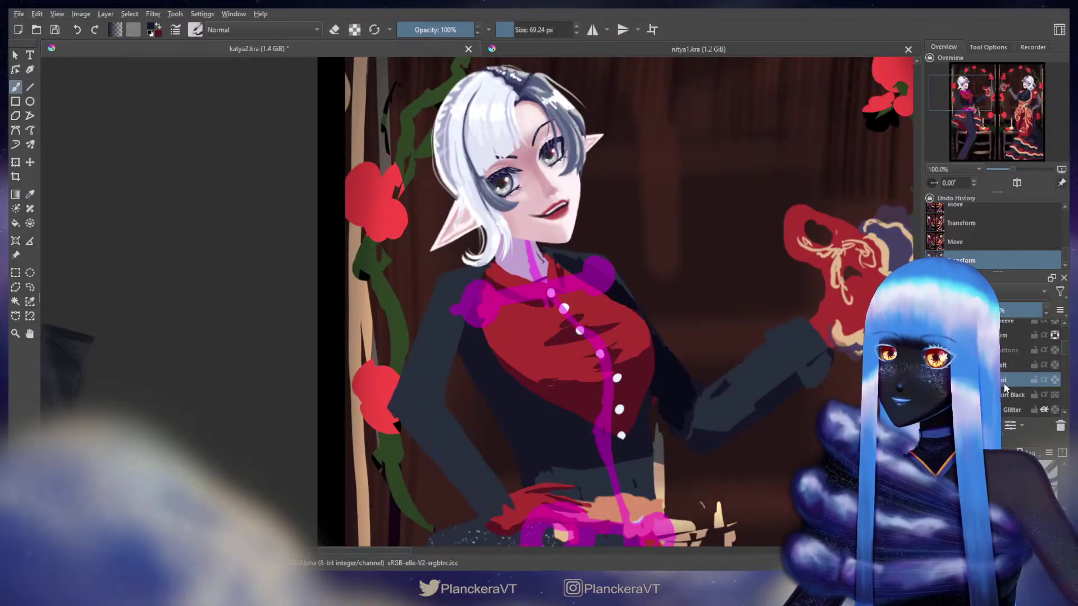
key(e)
mouse_move(457, 335)
mouse_down()
mouse_move(400, 336)
mouse_move(449, 343)
mouse_up()
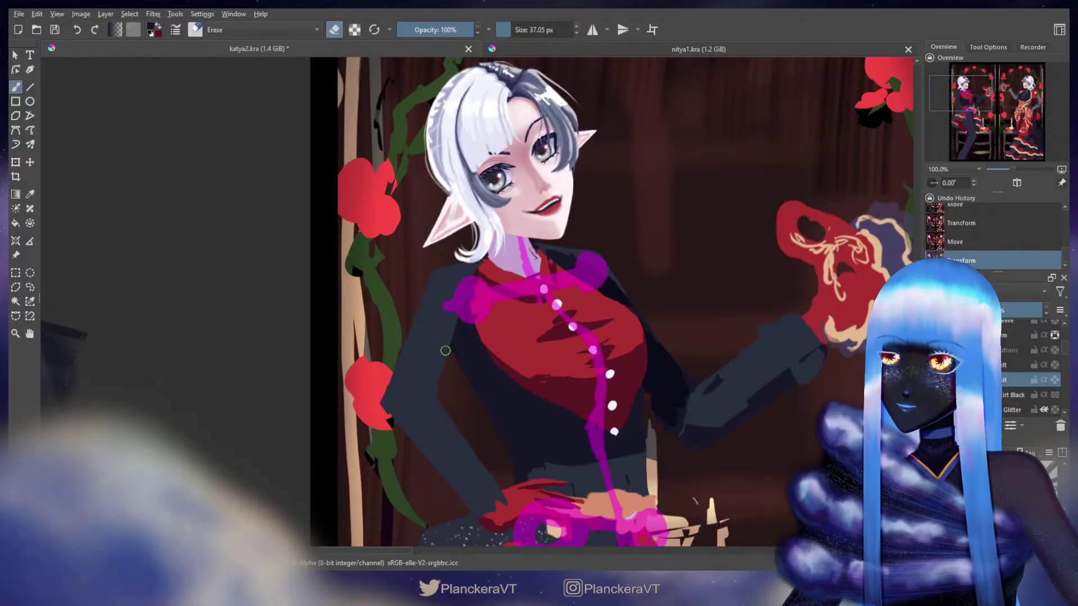
drag(467, 381, 517, 489)
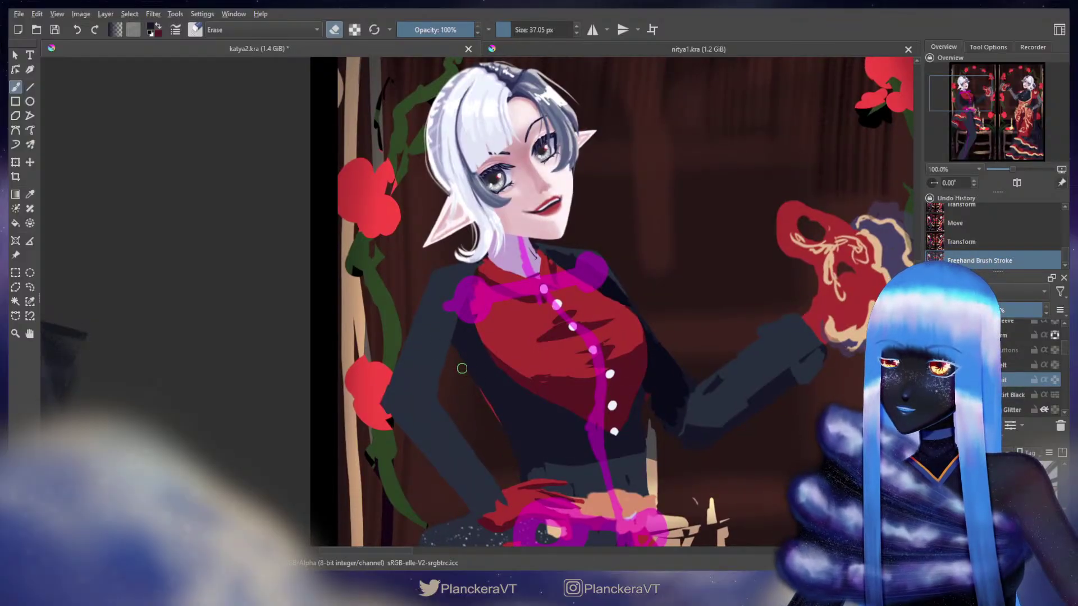
drag(503, 457, 469, 405)
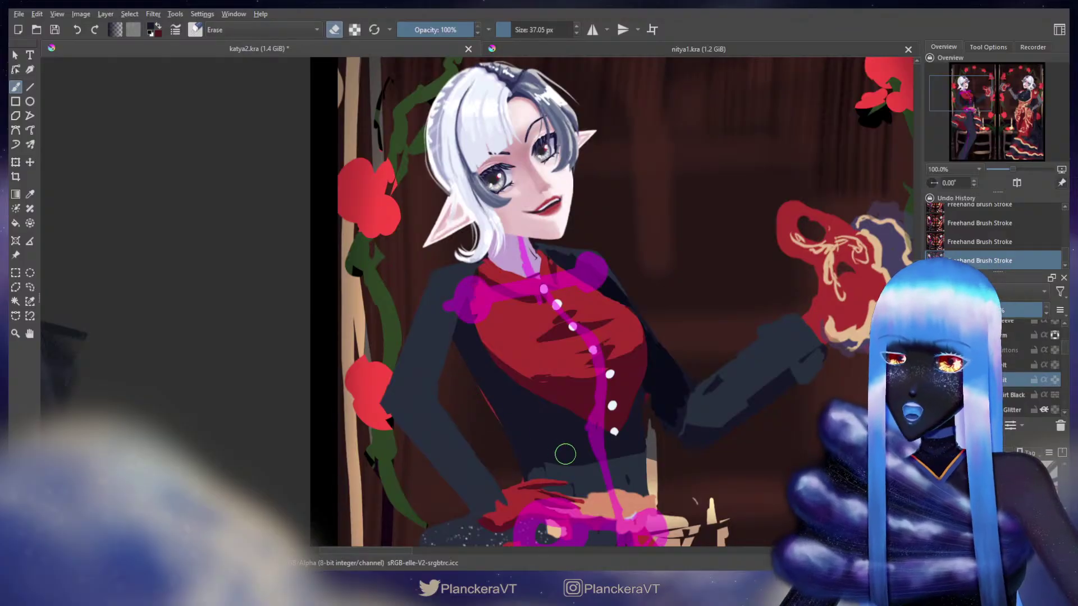
Draw a freehand selection around the left woman's extended forearm, hand and fan.
key(e)
click(30, 289)
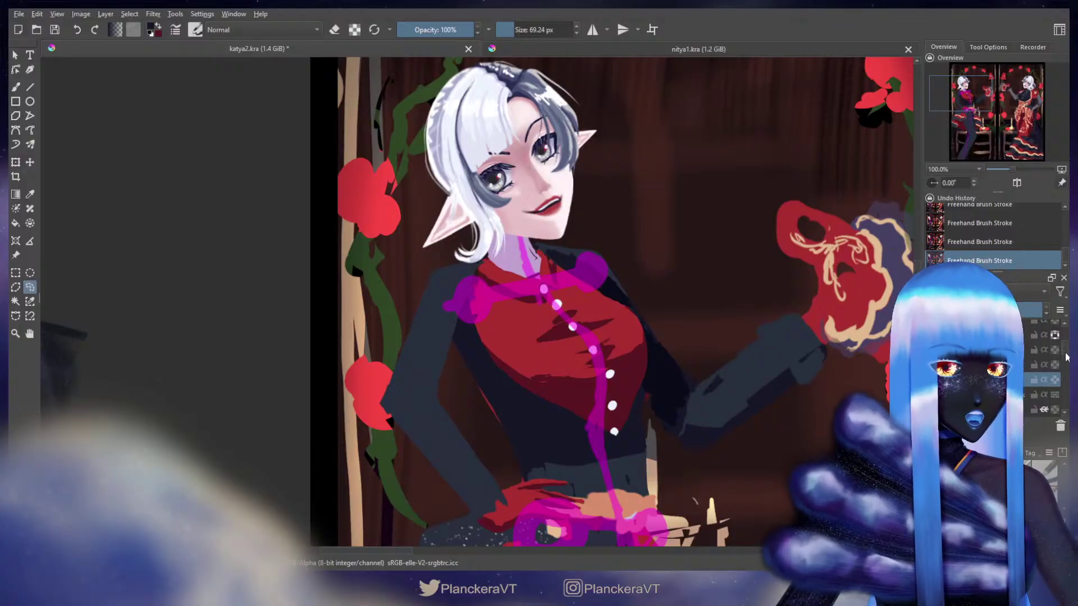
scroll(1050, 359, up, 2)
click(1041, 355)
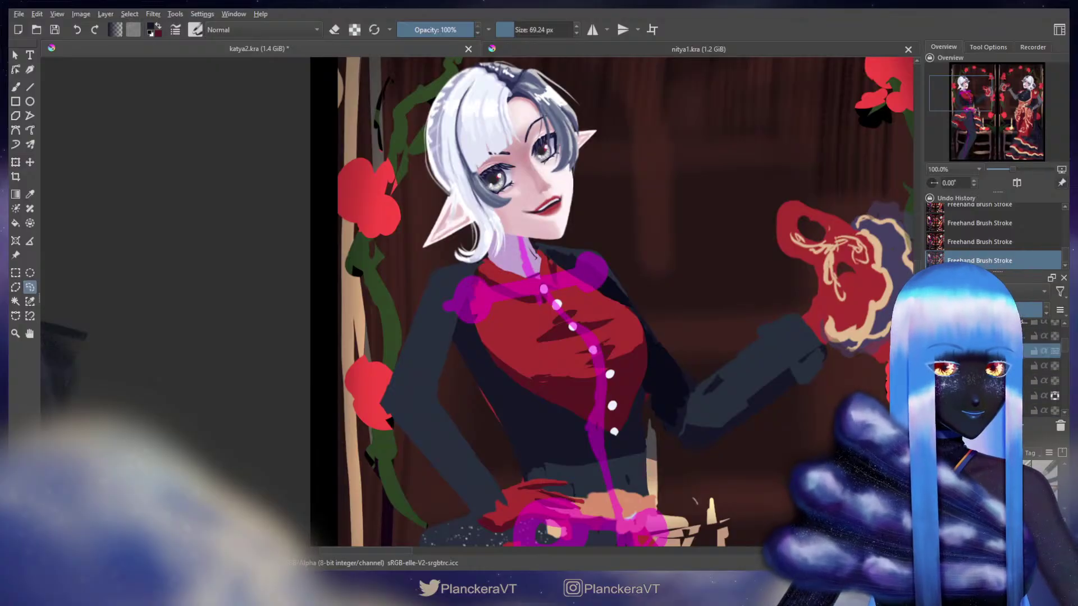
mouse_move(681, 332)
mouse_down()
mouse_move(647, 418)
mouse_move(701, 493)
mouse_move(786, 483)
mouse_move(865, 314)
mouse_move(915, 115)
mouse_move(789, 135)
mouse_move(723, 202)
mouse_move(712, 261)
mouse_up()
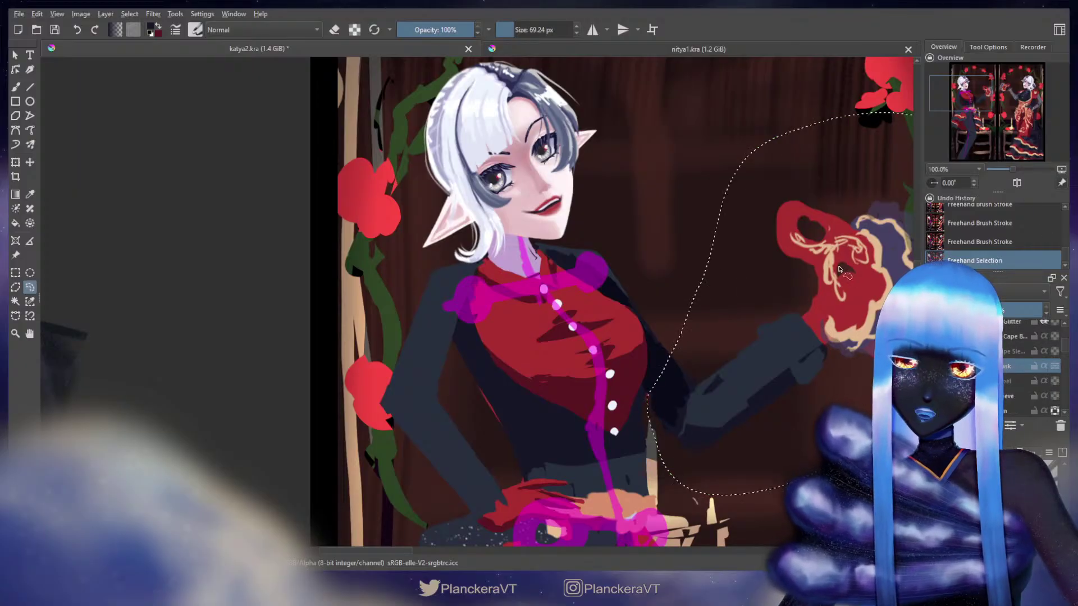
key(ctrl+t)
drag(740, 398, 729, 386)
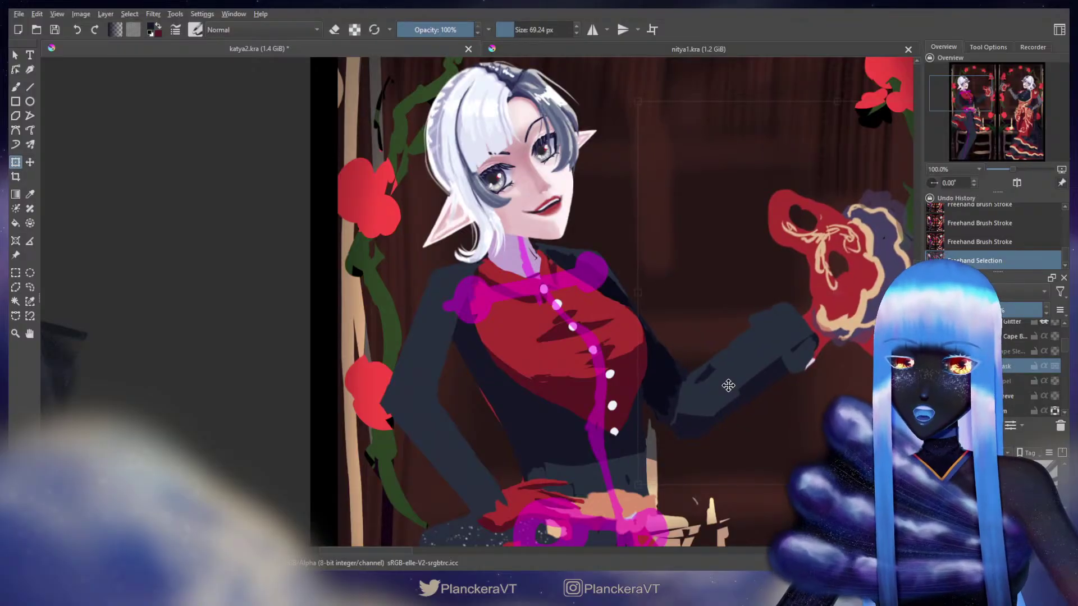
key(Escape)
key(b)
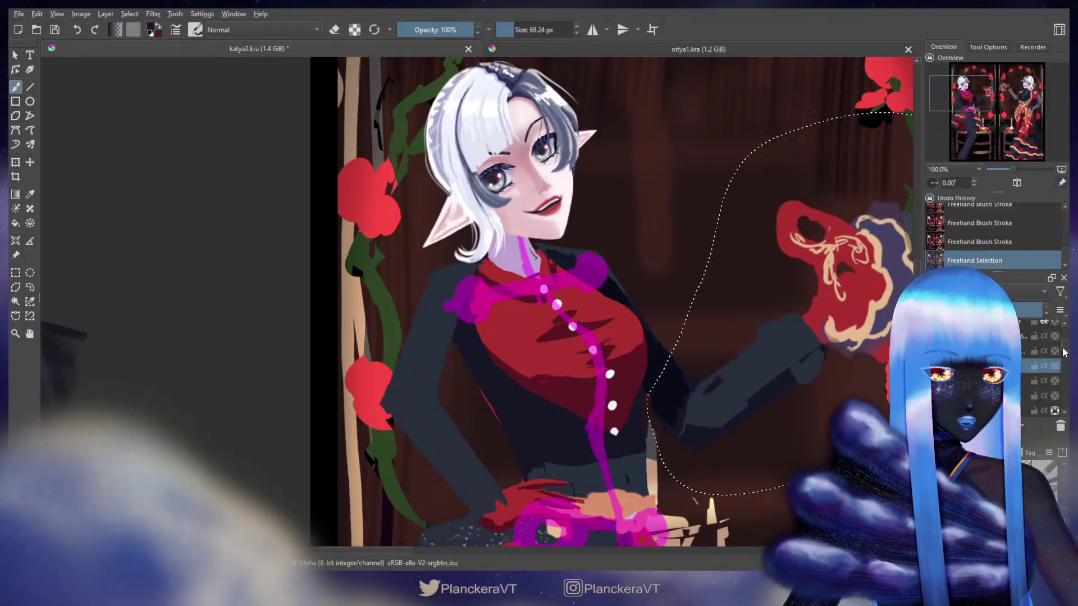
Select the left woman's body layer and transform the selected forearm and fan slightly up and toward her torso.
scroll(1064, 357, down, 1)
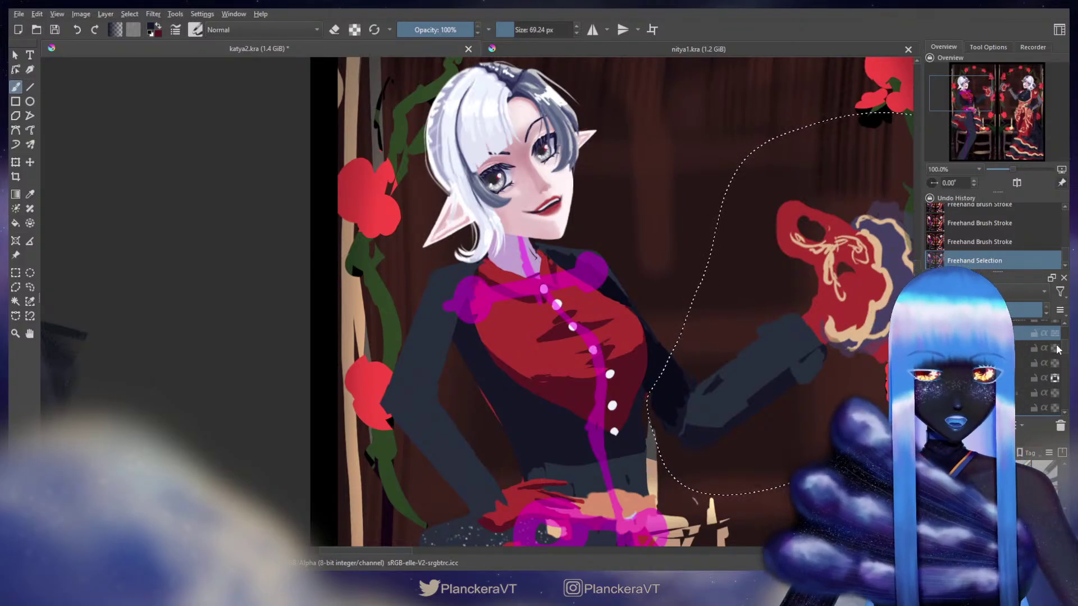
scroll(1064, 352, up, 2)
scroll(1064, 353, up, 2)
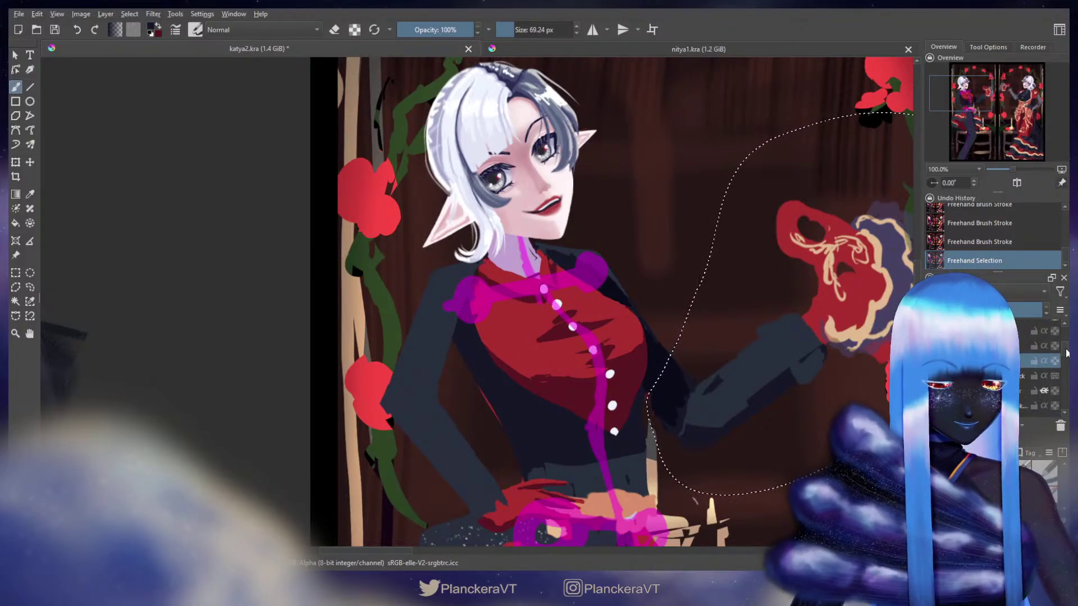
scroll(1067, 358, down, 1)
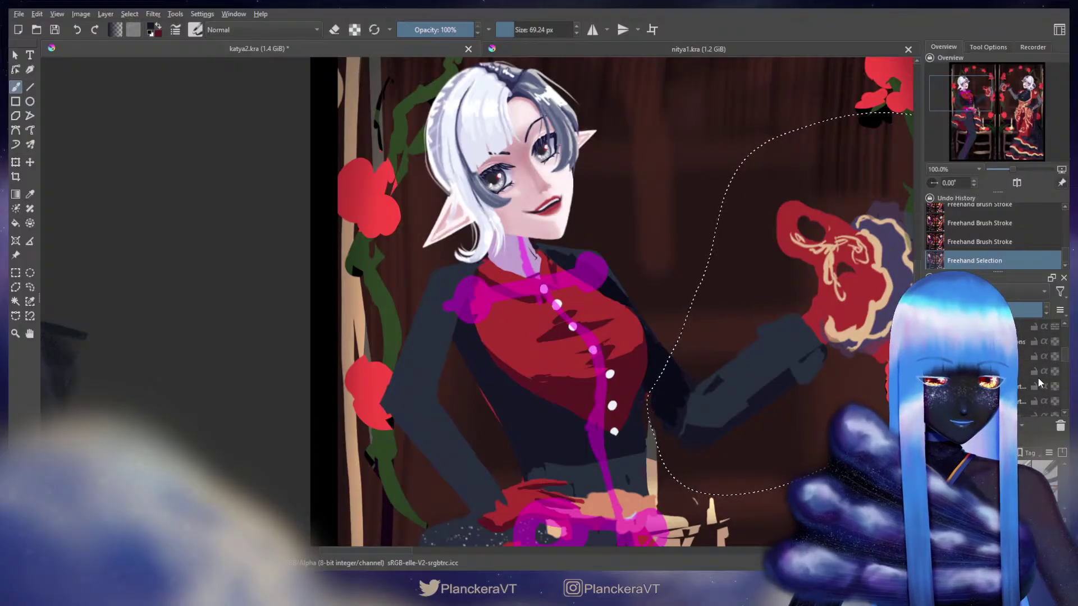
key(ctrl+t)
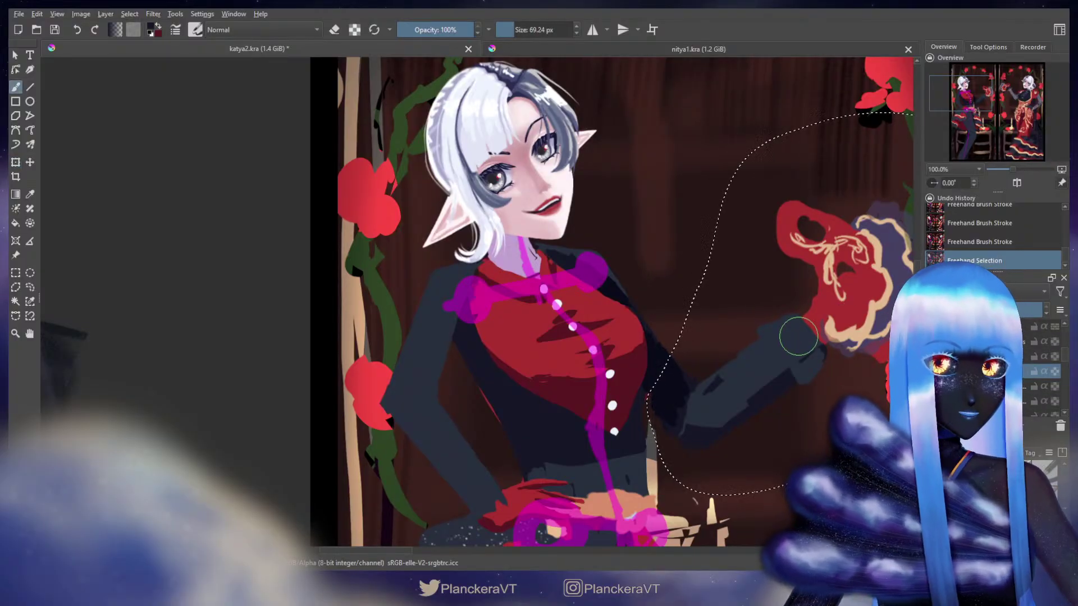
drag(808, 342, 786, 352)
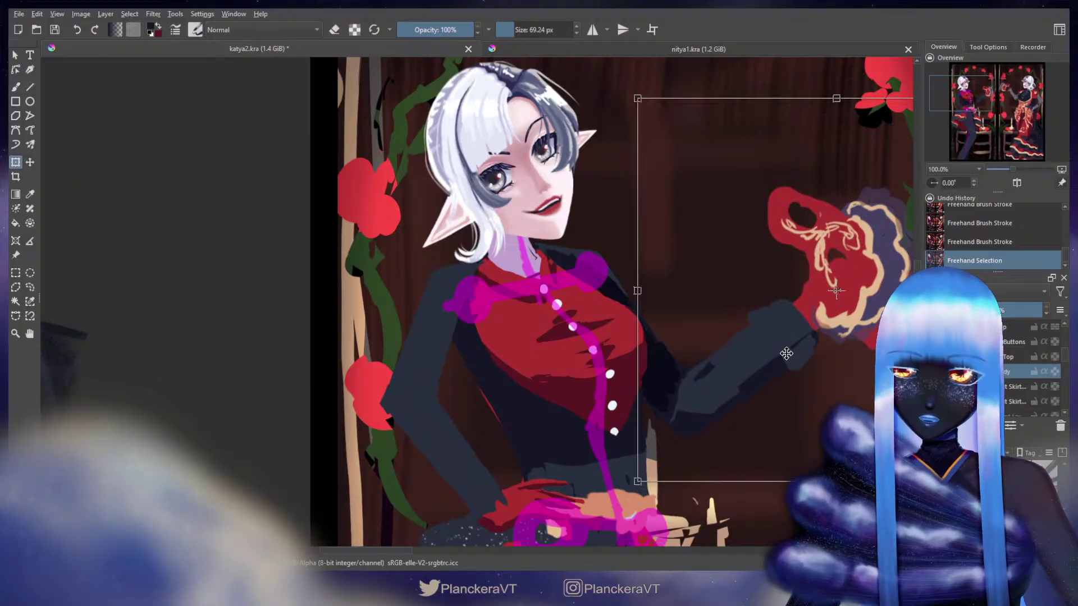
drag(786, 354, 783, 351)
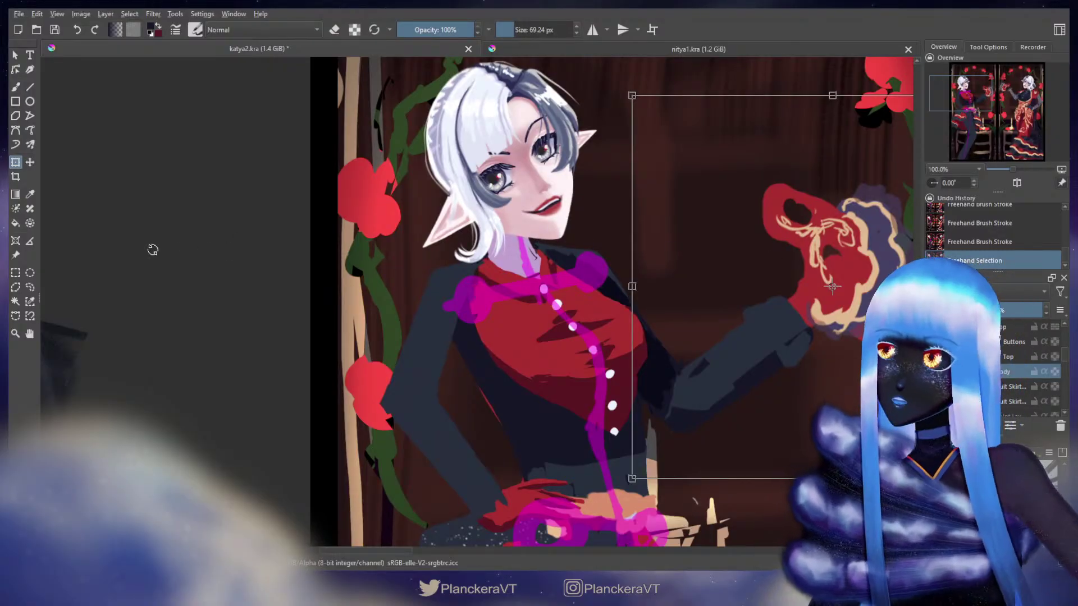
Lasso the forearm and fan more tightly, shift them slightly down and to the left, and clear the selection.
click(30, 287)
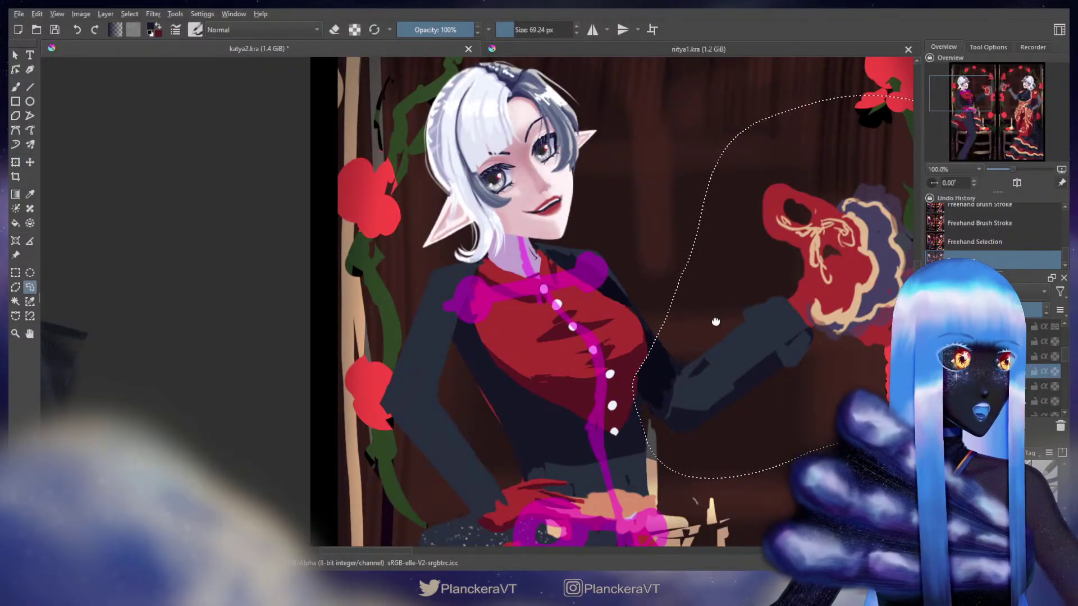
mouse_move(717, 323)
mouse_down()
mouse_move(632, 318)
mouse_move(673, 397)
mouse_move(730, 435)
mouse_move(868, 158)
mouse_move(651, 138)
mouse_move(630, 315)
mouse_up()
key(ctrl+t)
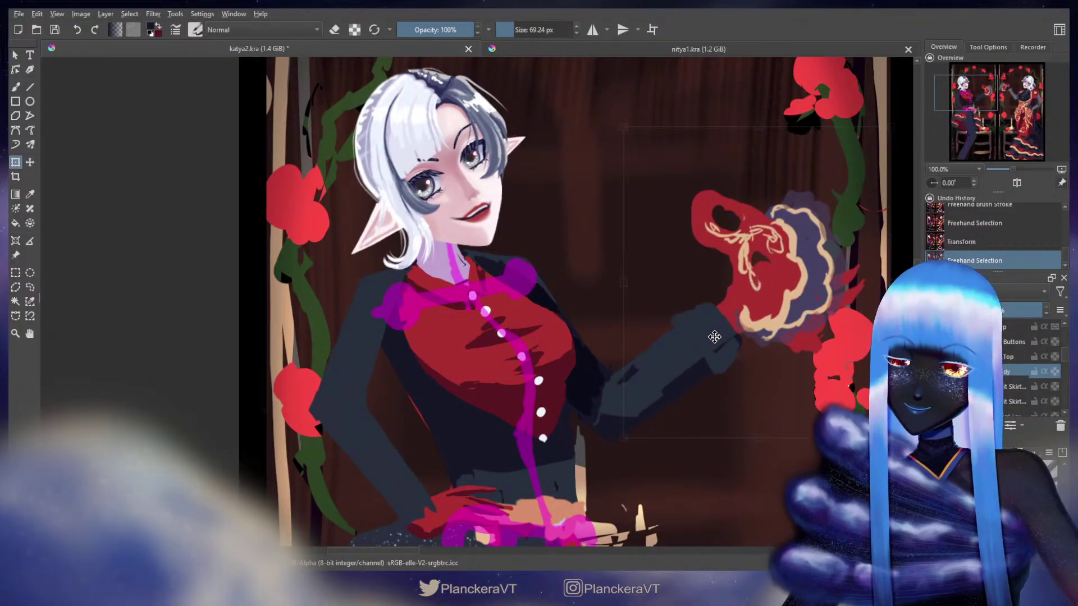
drag(714, 336, 704, 346)
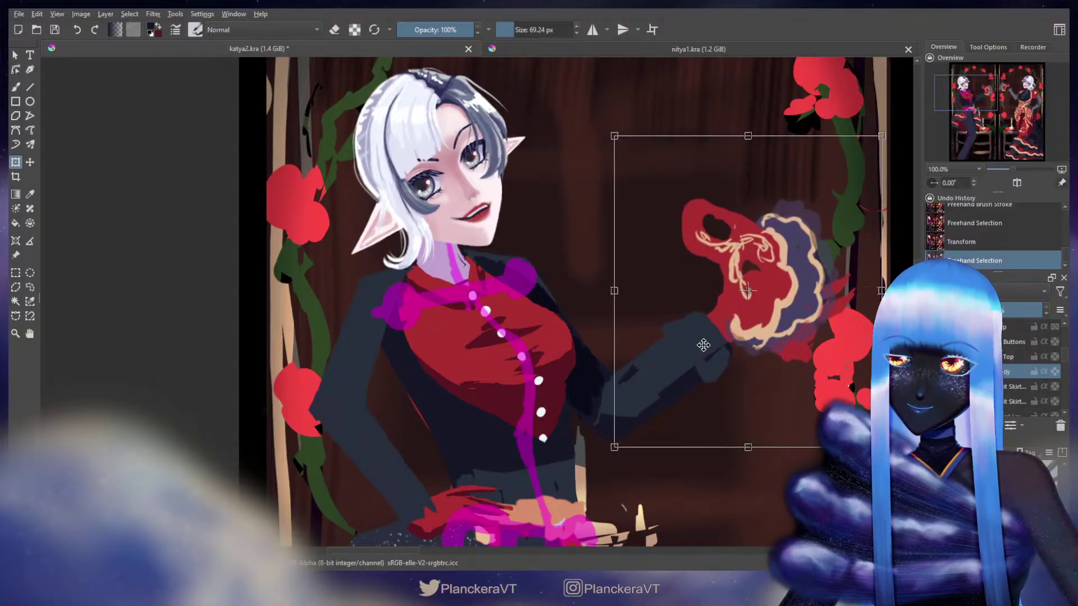
key(b)
key(ctrl+shift+a)
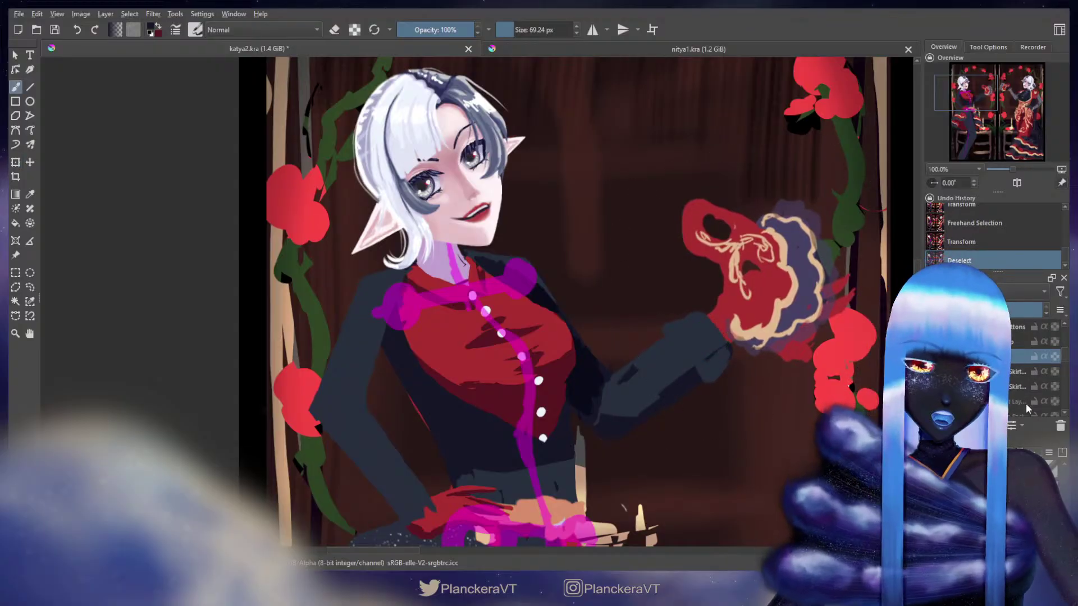
Select the suit layer and clean up the collar and shoulder edges beneath the left woman's chin with the 37.05 px eraser.
scroll(1066, 358, down, 1)
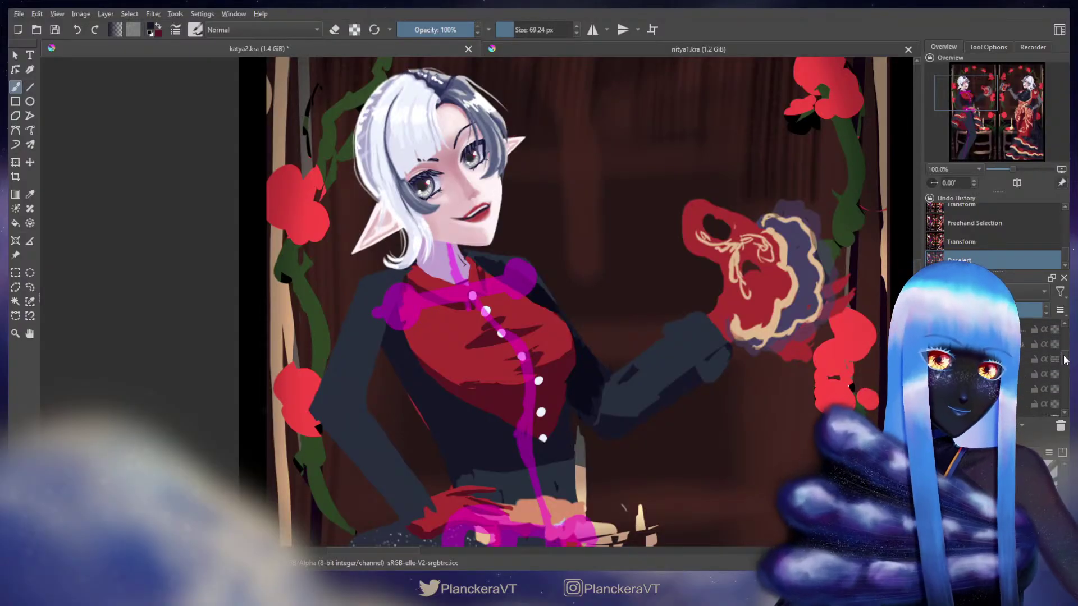
scroll(1066, 360, down, 1)
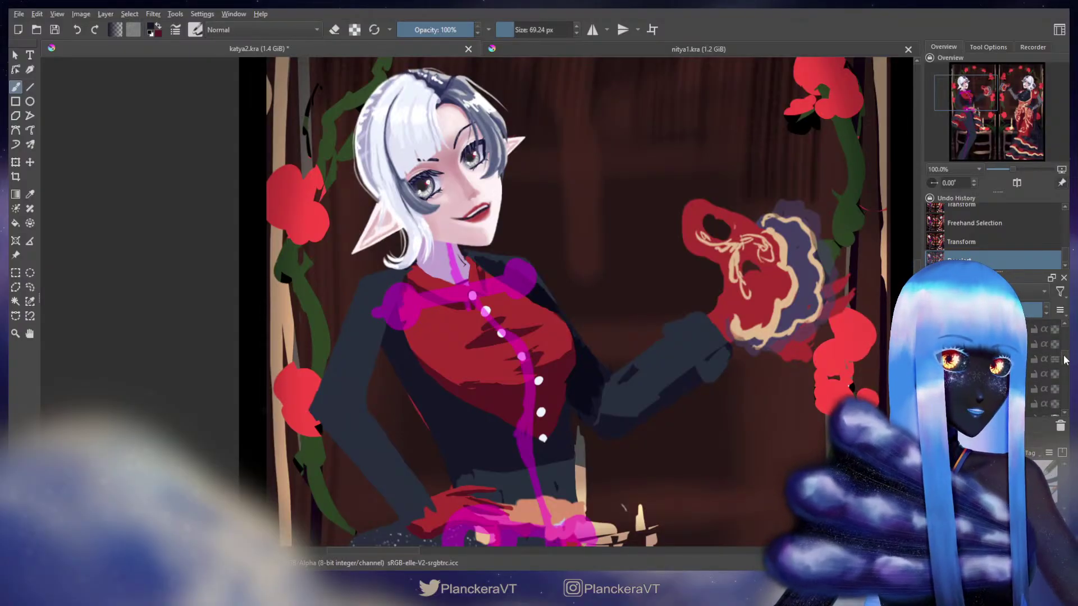
scroll(1065, 358, down, 3)
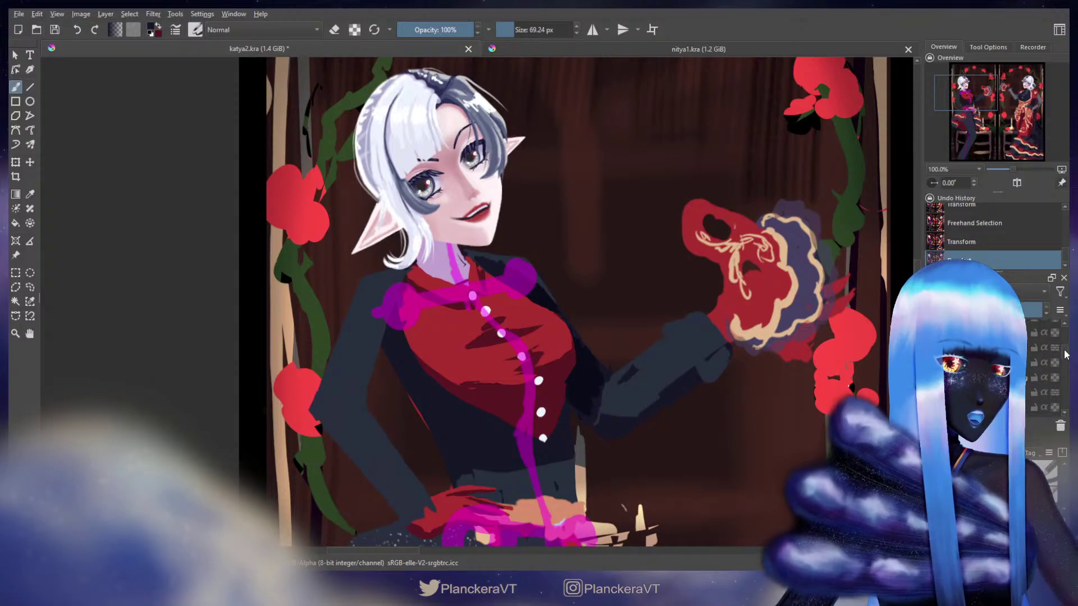
scroll(1066, 352, down, 2)
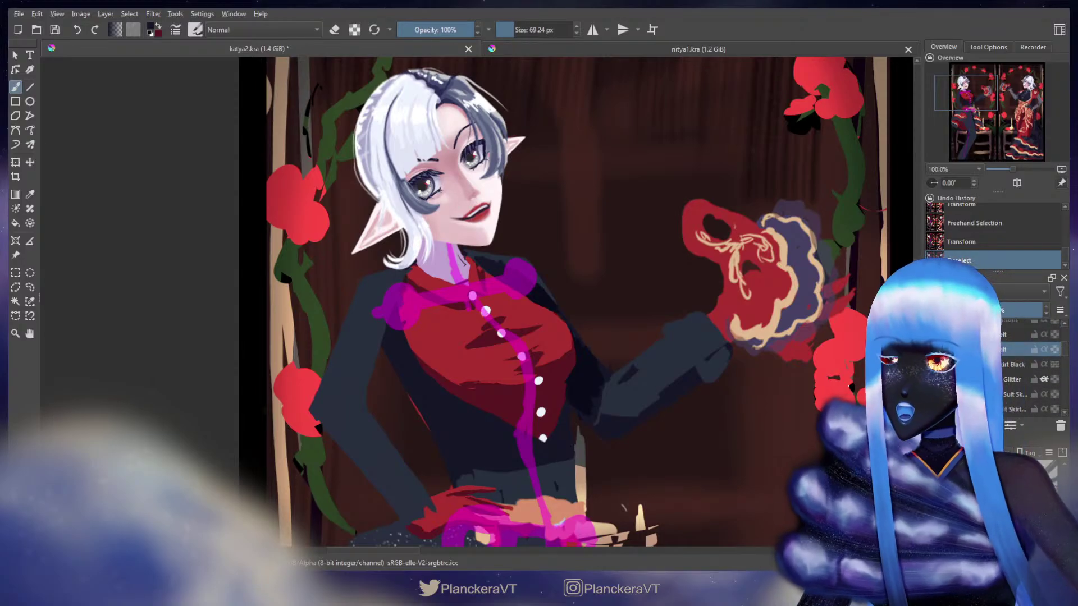
key(e)
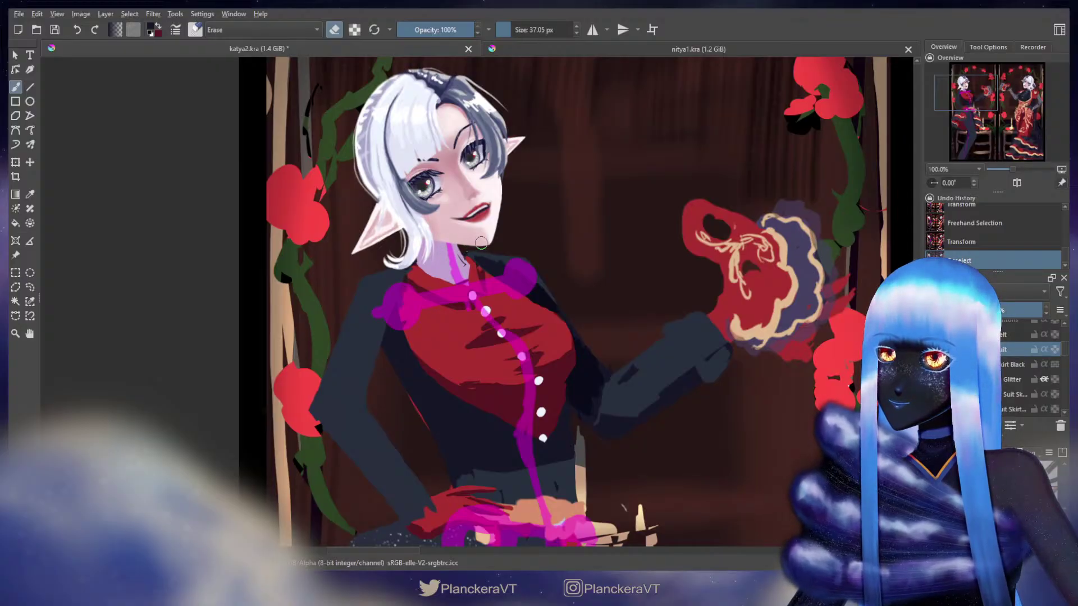
click(448, 239)
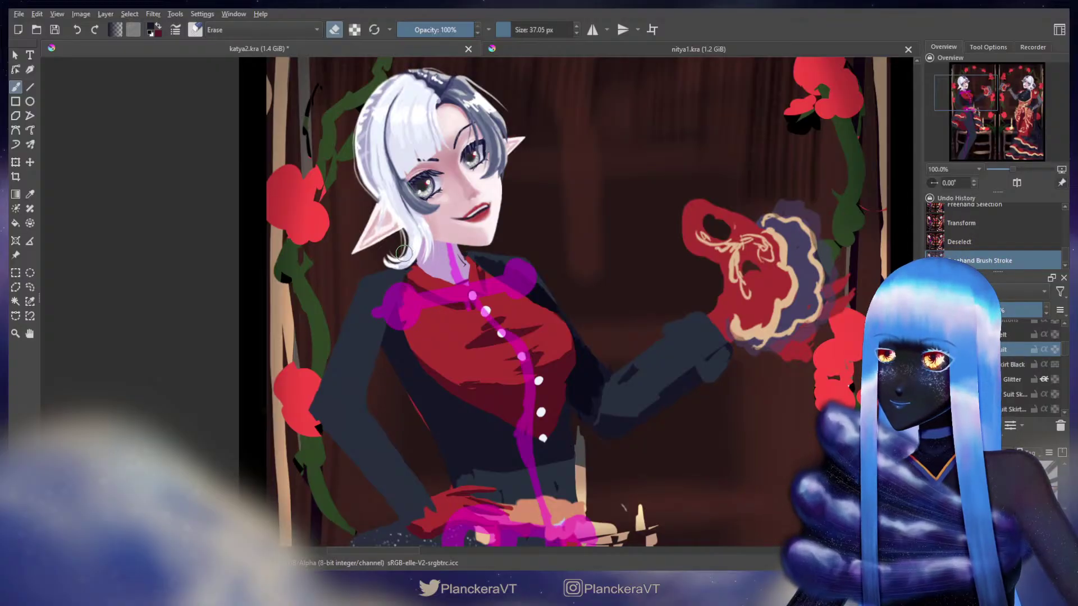
drag(402, 253, 419, 247)
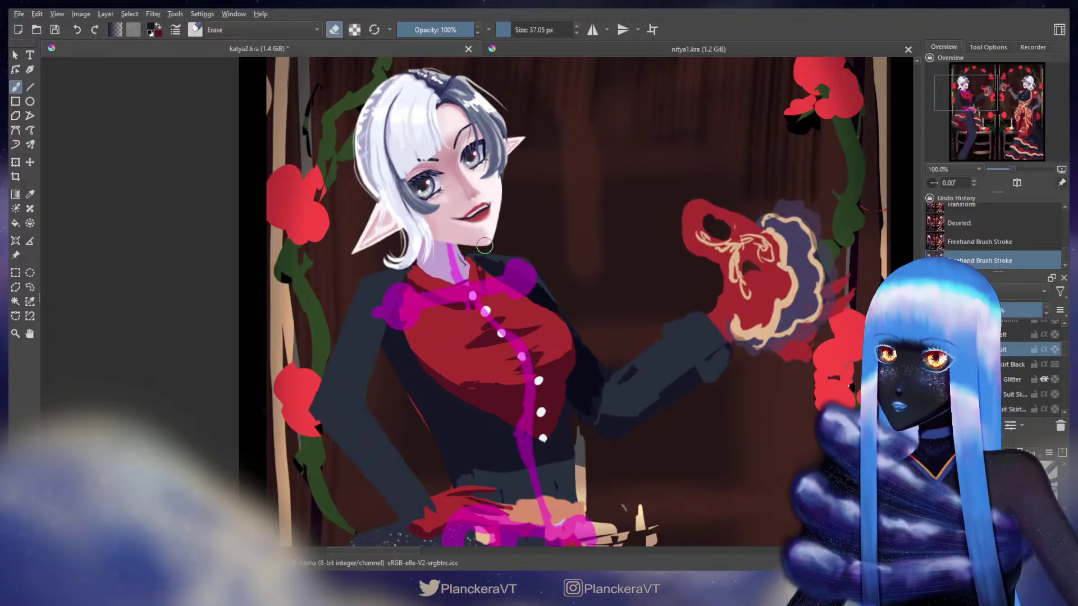
drag(510, 245, 466, 244)
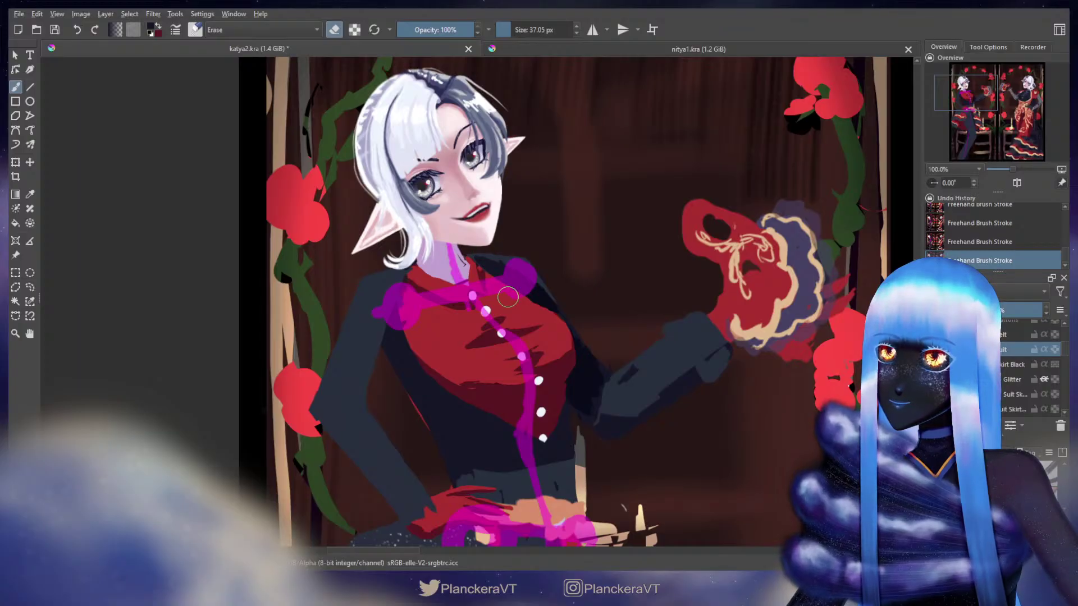
key(e)
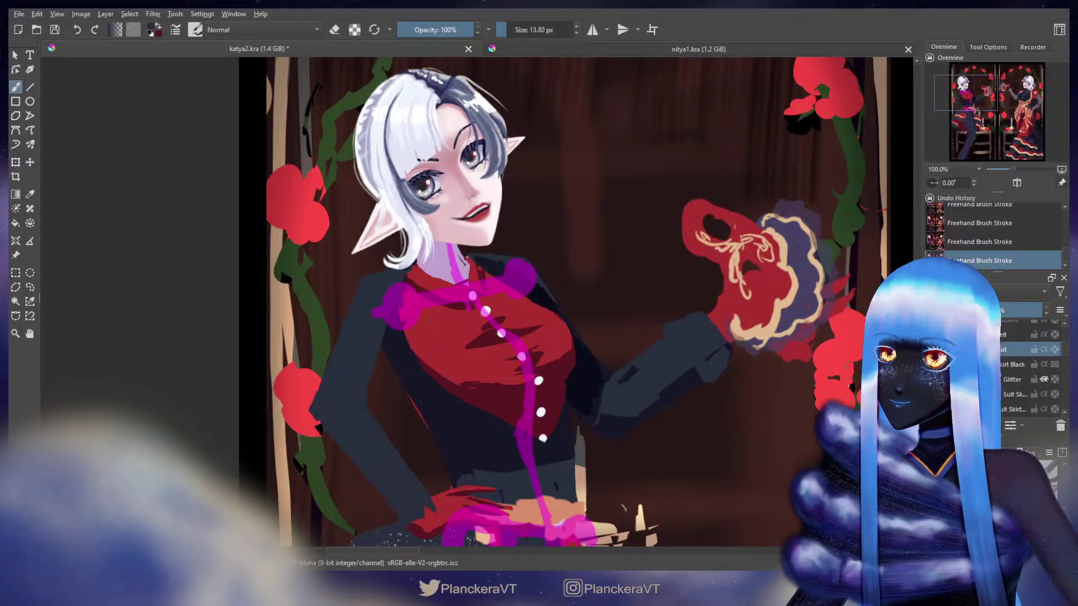
key(e)
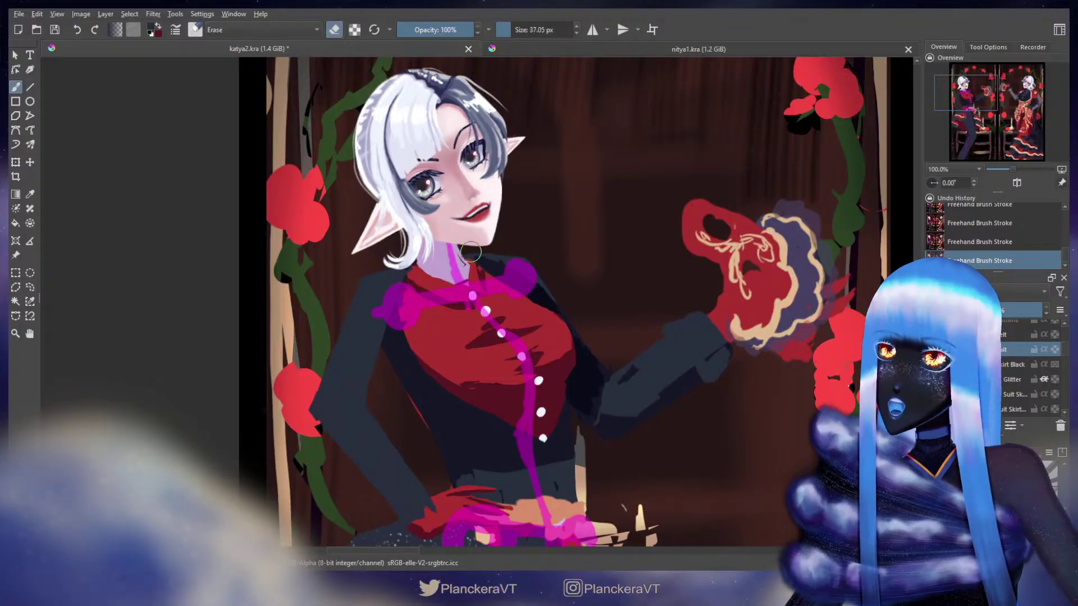
drag(475, 249, 471, 253)
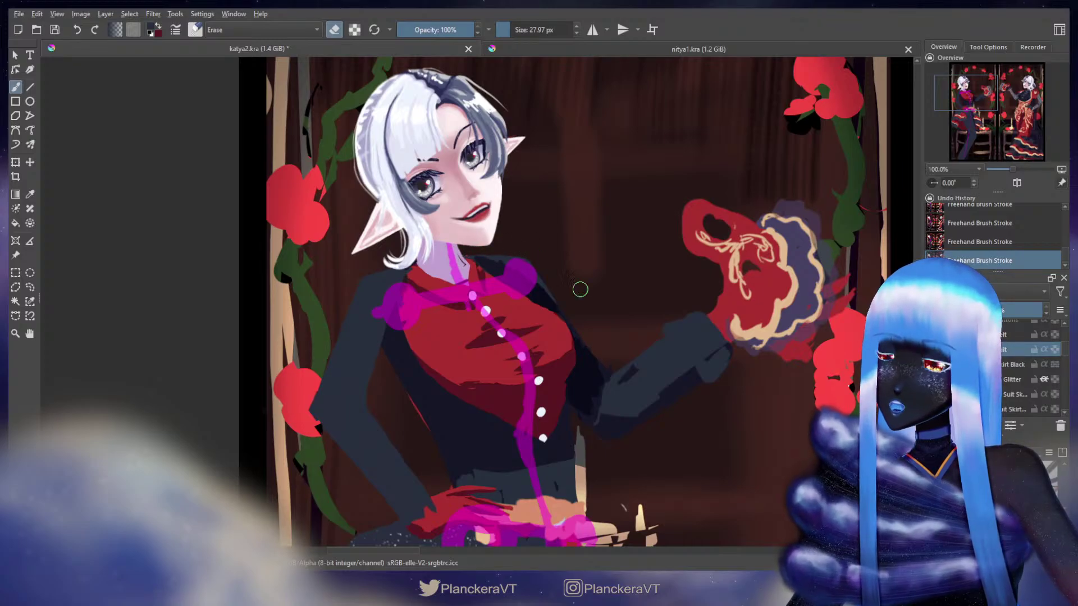
Select the sleeve layer and slightly transform the left woman's bent-arm sleeve.
scroll(1053, 362, up, 2)
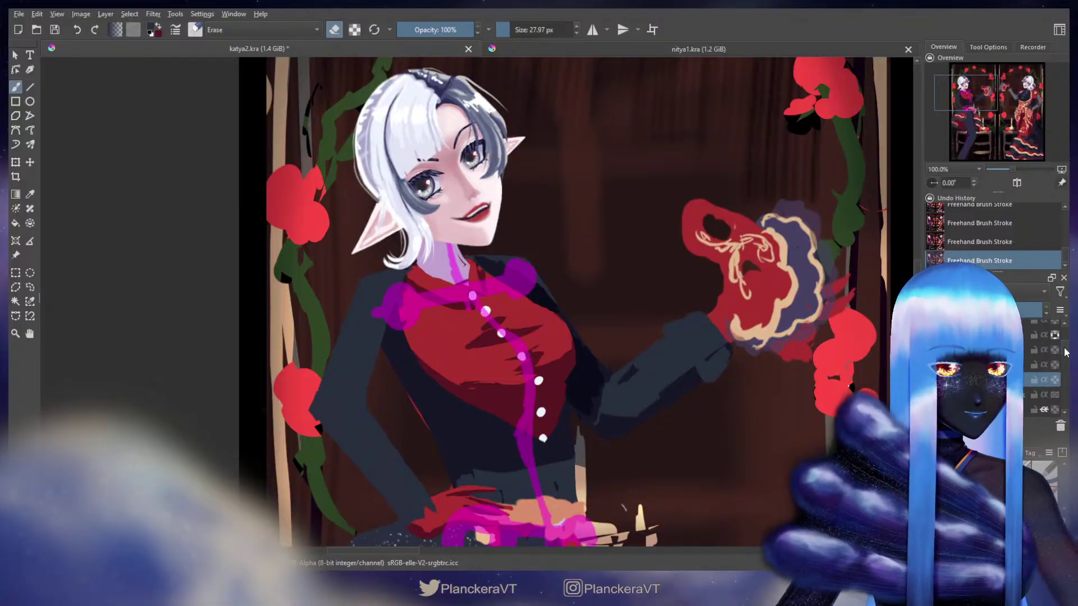
key(e)
key(ctrl+t)
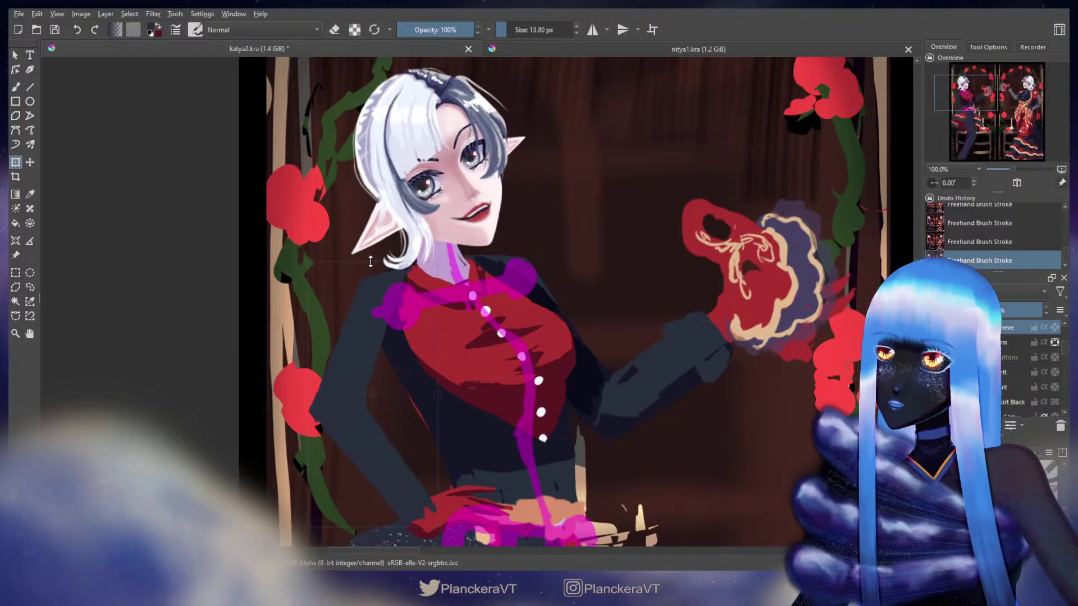
key(Return)
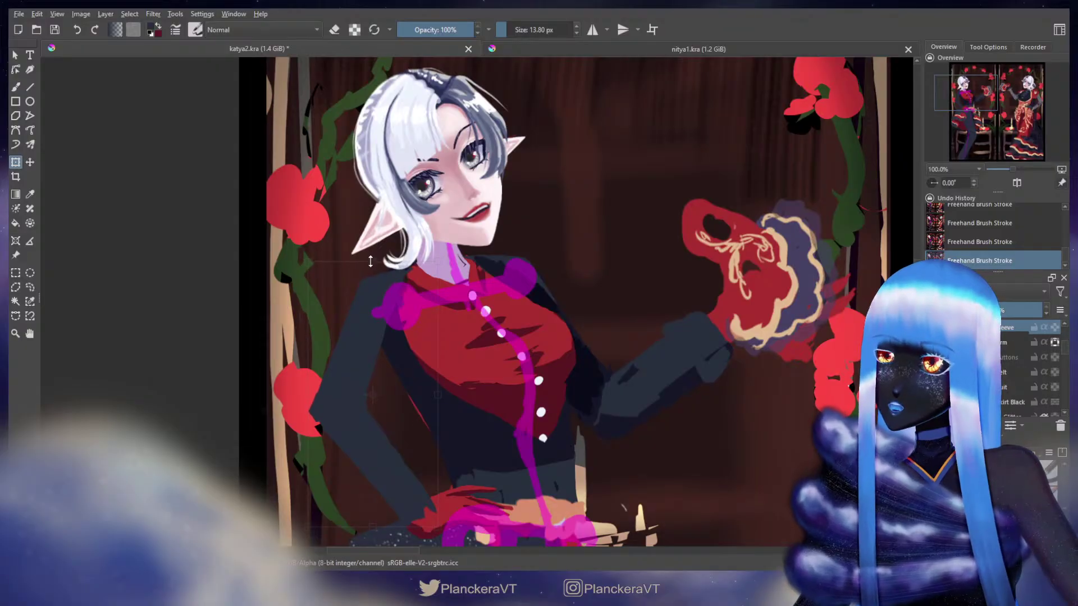
key(b)
drag(543, 314, 547, 319)
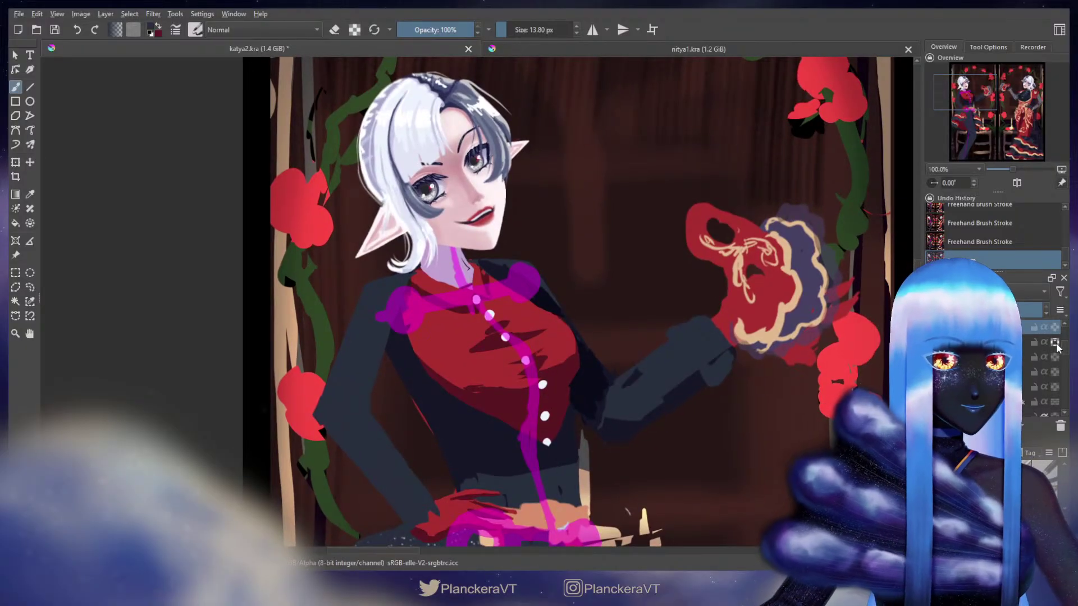
Hide the magenta pose-guide layer over the left woman's torso and hips.
drag(1065, 349, 1065, 337)
click(933, 355)
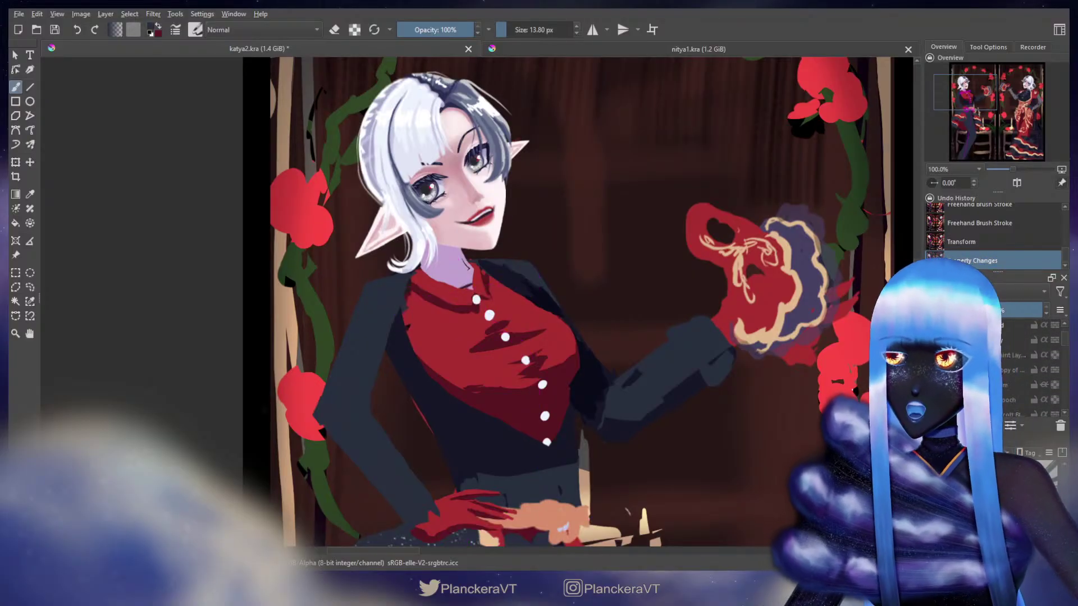
drag(590, 311, 699, 302)
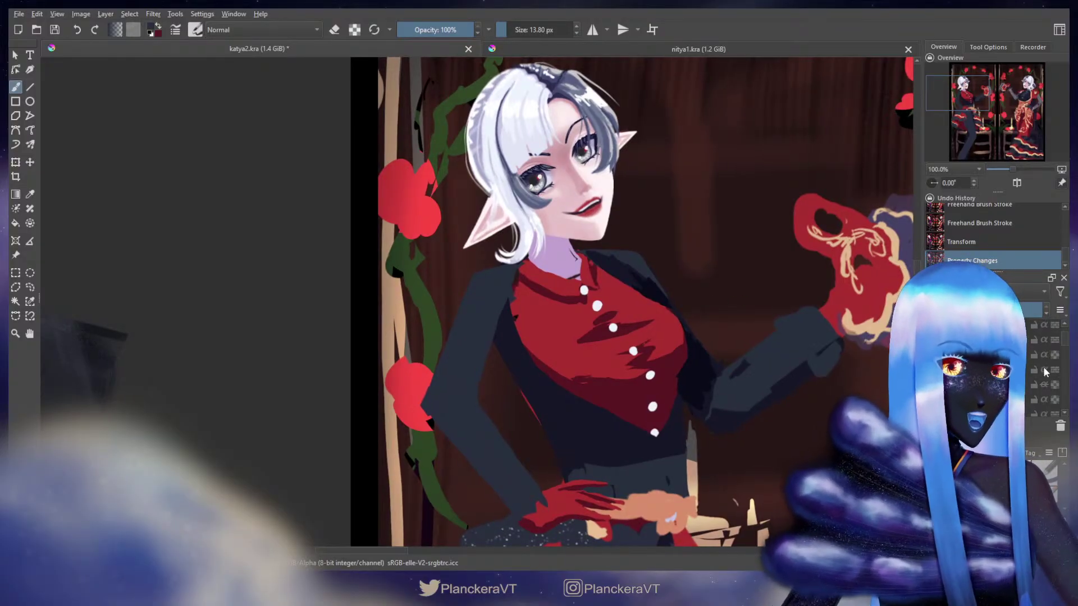
Select the suit layer again and trim its edges around the red blouse with the 27.97 px eraser.
drag(1067, 347, 1062, 356)
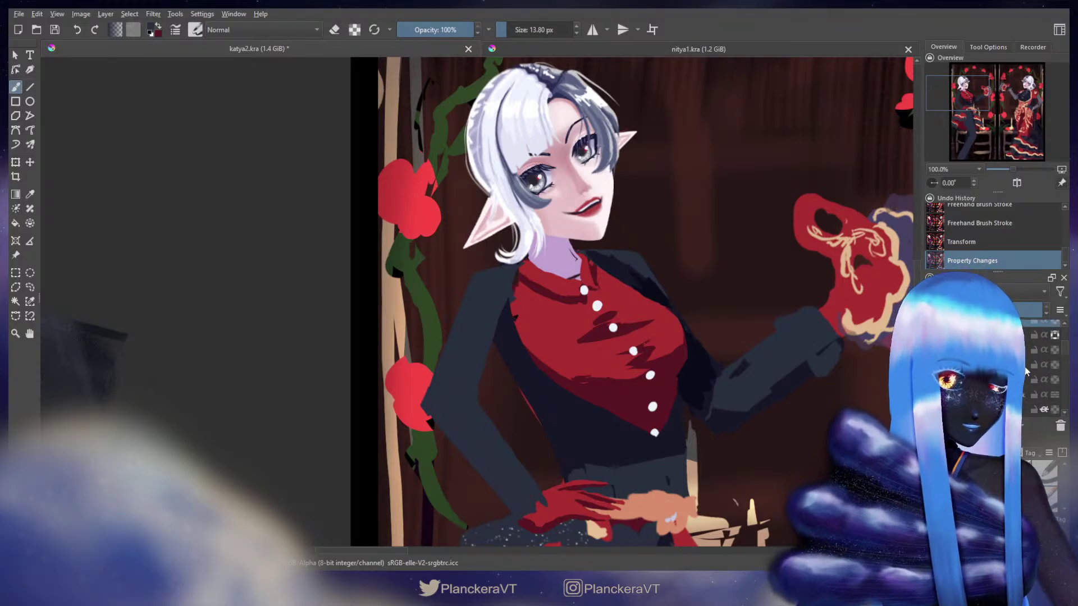
key(e)
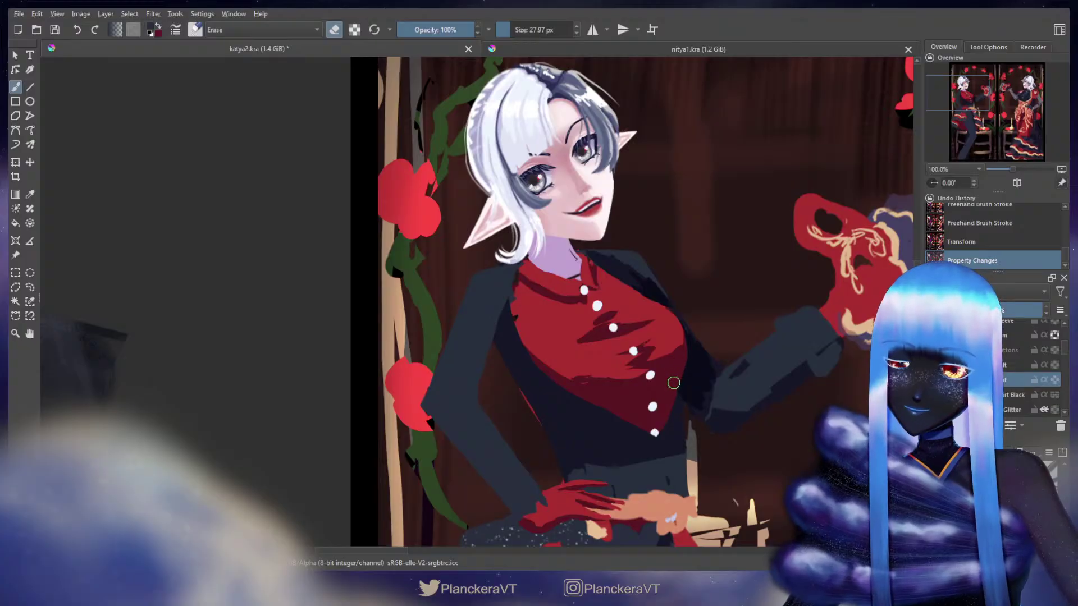
drag(664, 399, 648, 403)
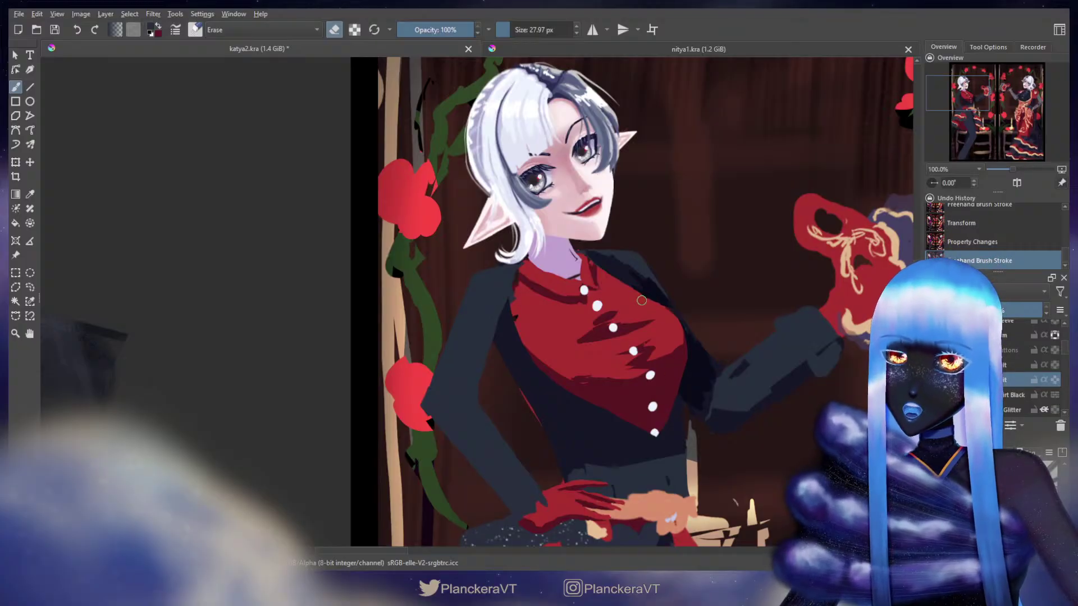
drag(653, 314, 658, 319)
drag(644, 333, 646, 335)
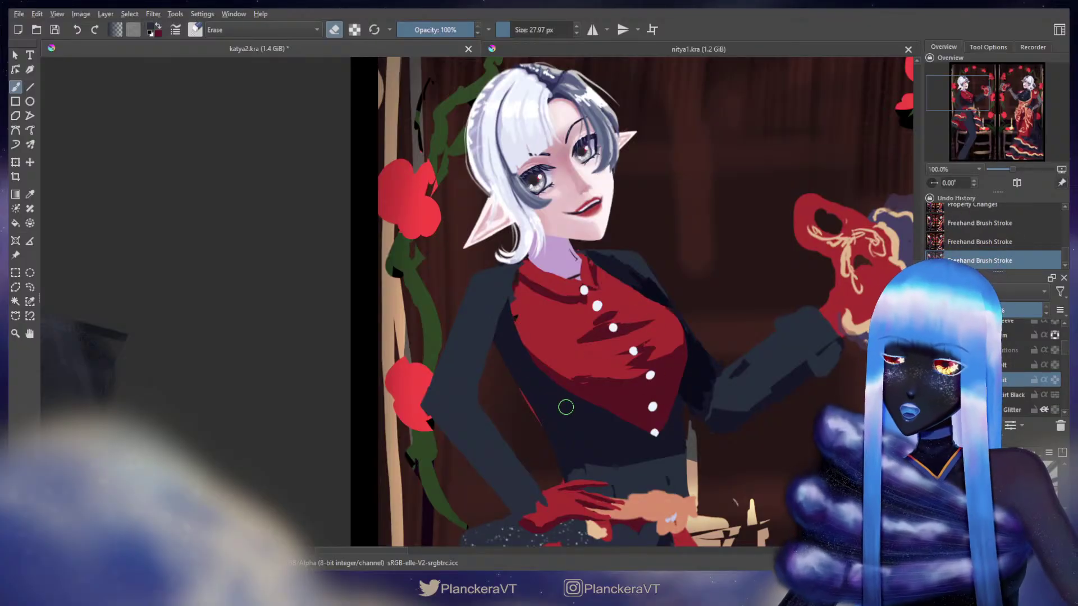
Lock the suit layer's transparency and touch up the dark torso areas around the red blouse, reducing the brush to 34.73 px.
key(e)
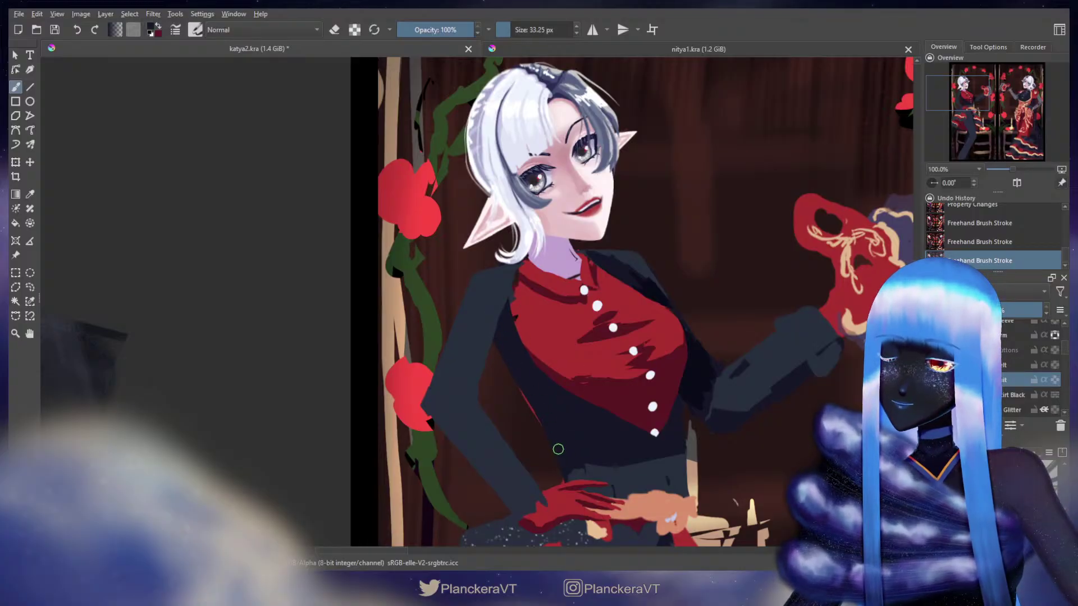
scroll(561, 471, down, 2)
drag(597, 386, 612, 386)
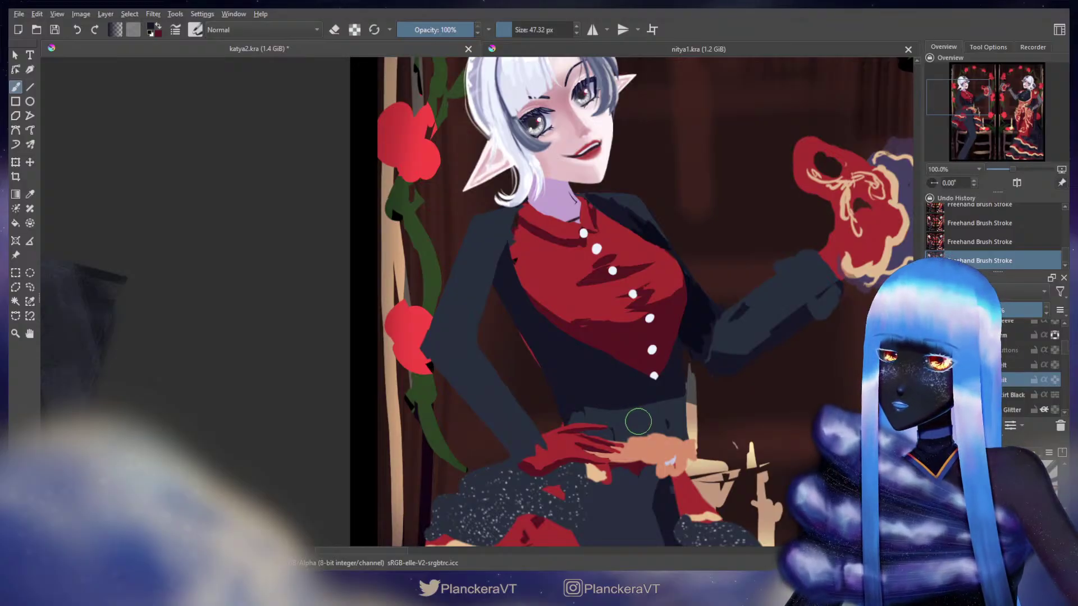
click(1055, 380)
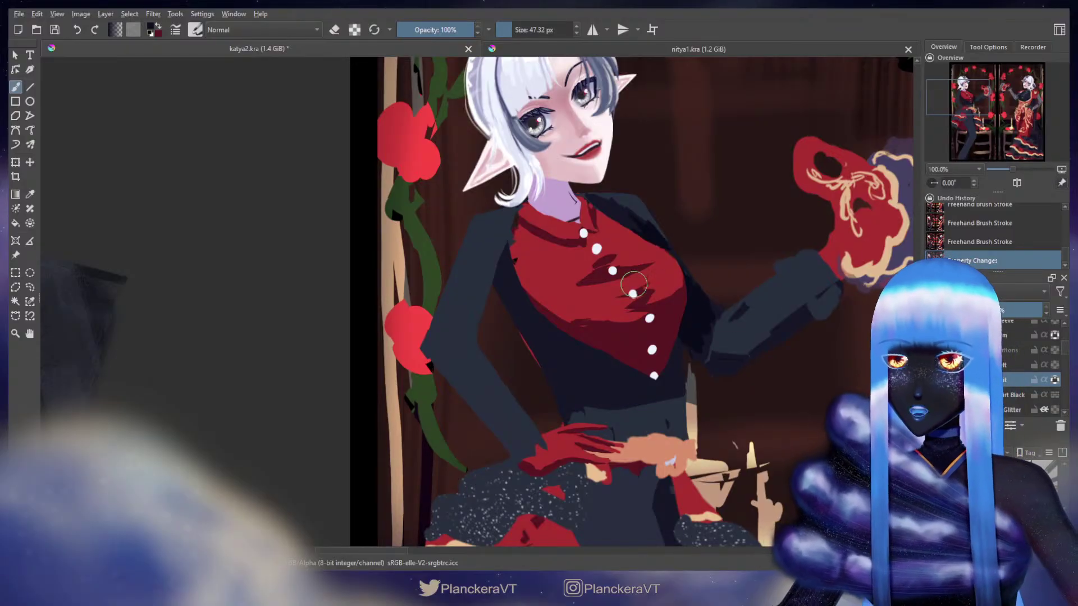
mouse_move(480, 265)
mouse_down()
mouse_move(500, 242)
mouse_move(517, 361)
mouse_move(503, 257)
mouse_move(527, 278)
mouse_up()
key(bracketleft)
key(bracketleft)
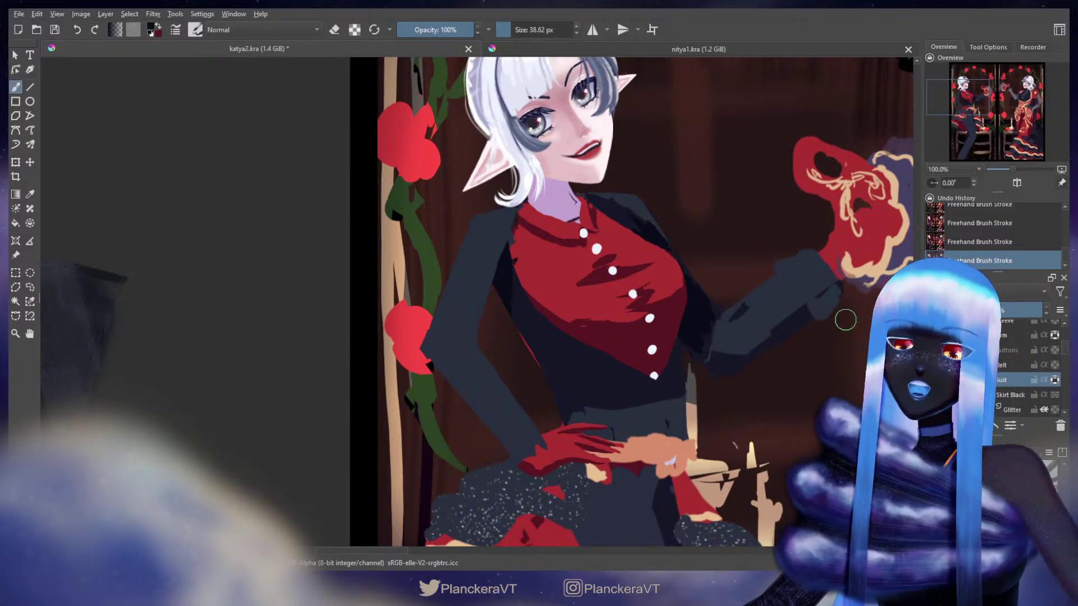
key(bracketleft)
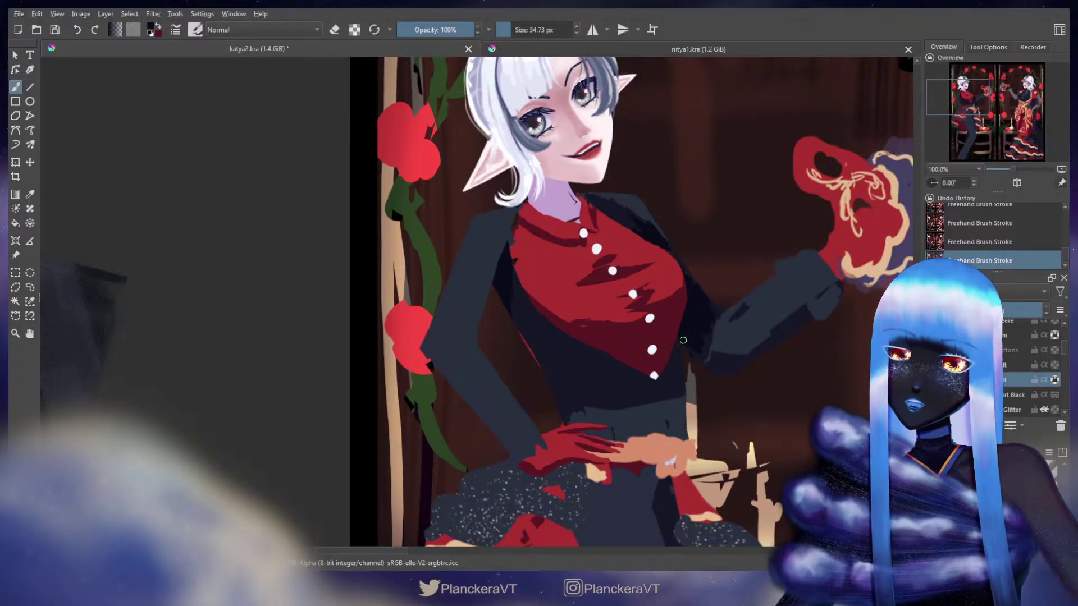
Unlock the suit layer's transparency and paint the torso's waist edge above the red glove with the 34.73 px brush.
key(e)
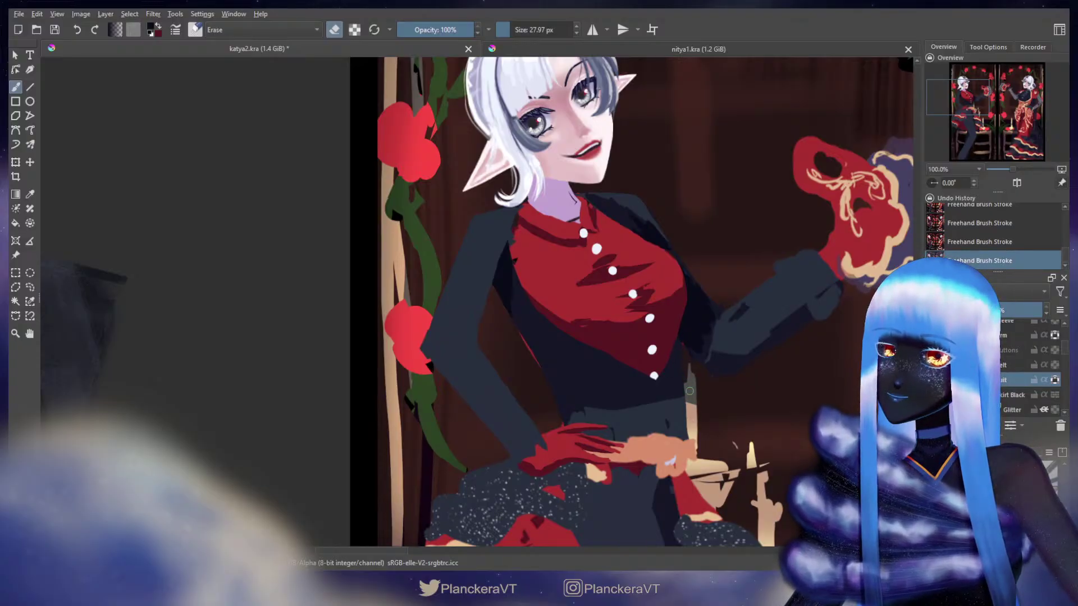
key(e)
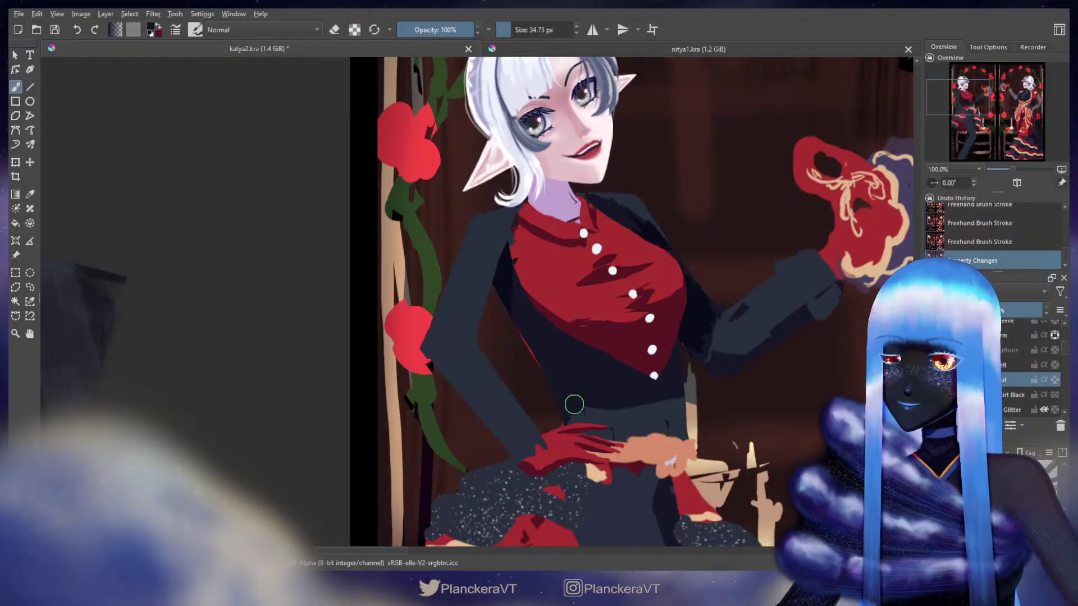
mouse_move(566, 434)
mouse_down()
mouse_move(578, 414)
mouse_move(568, 382)
mouse_up()
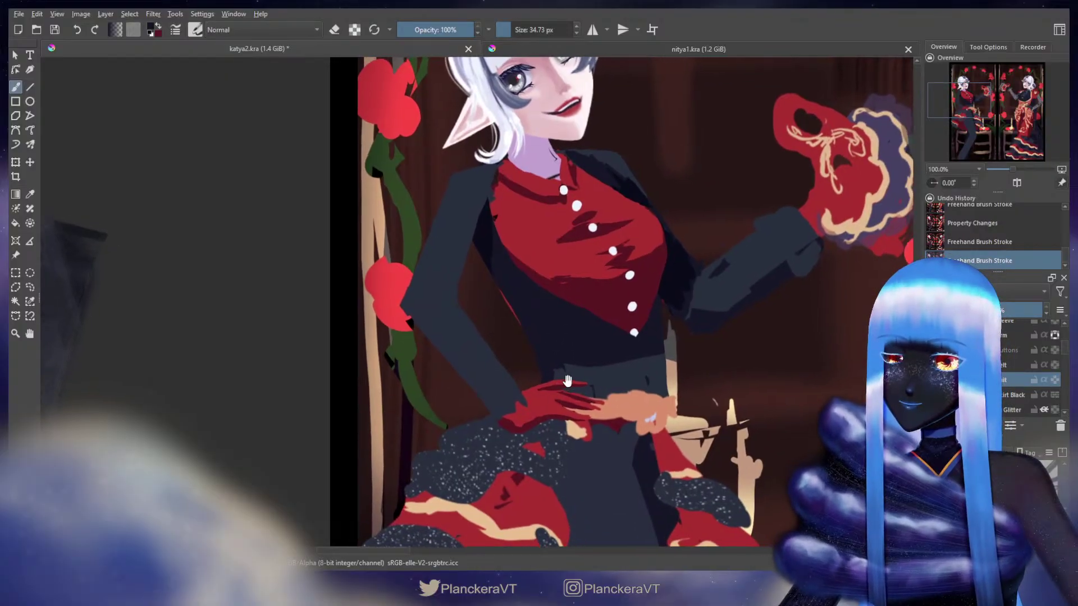
Select the left woman's skirt layers and draw a freehand selection around the ruffles on the candle side.
drag(657, 379, 644, 292)
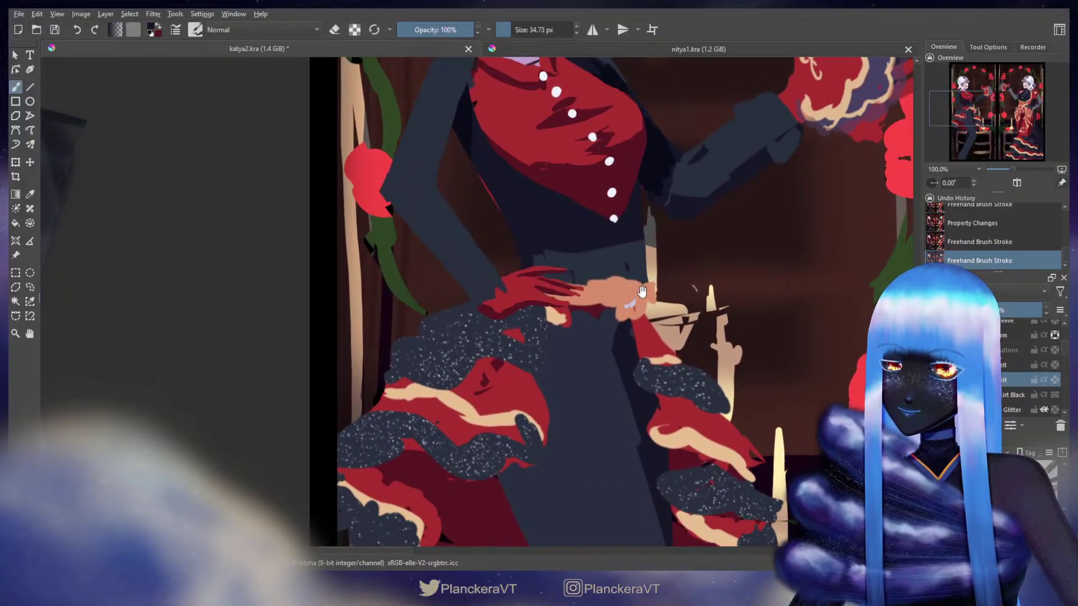
drag(650, 334, 578, 298)
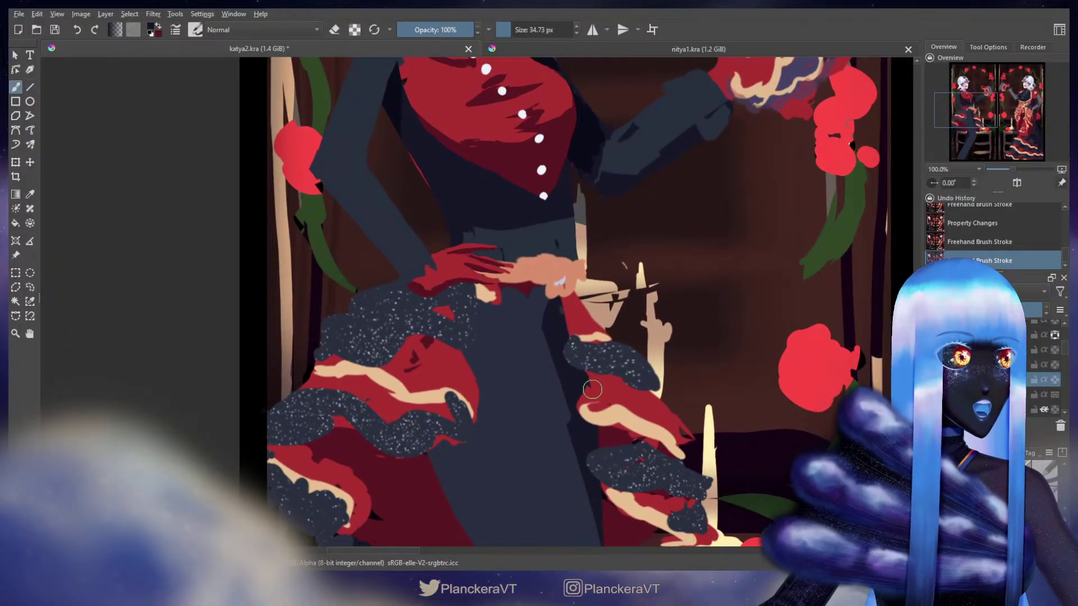
scroll(614, 313, down, 1)
scroll(1026, 380, down, 2)
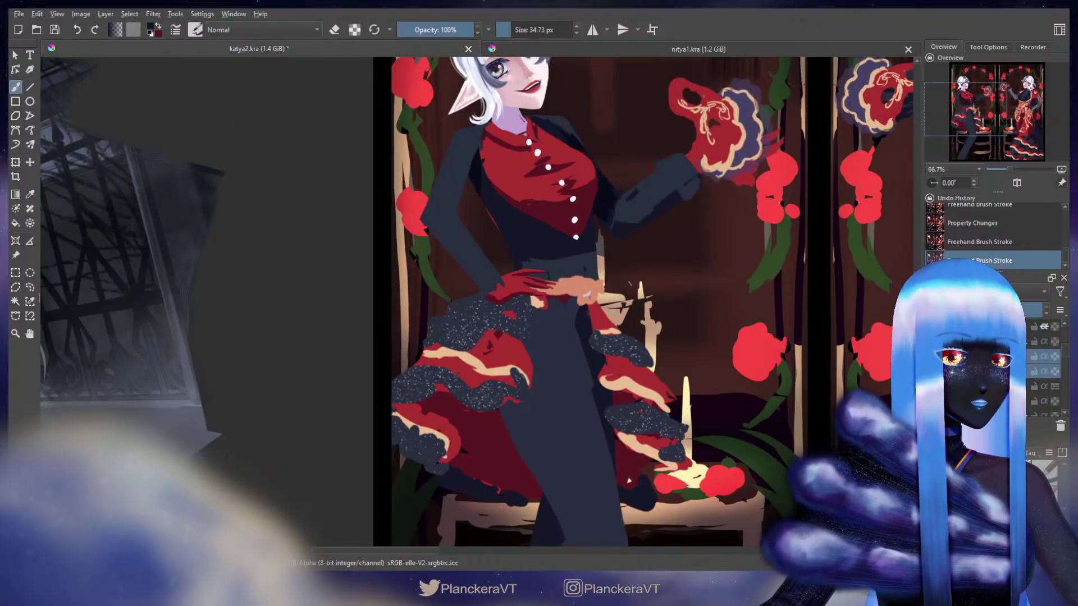
scroll(1044, 371, up, 1)
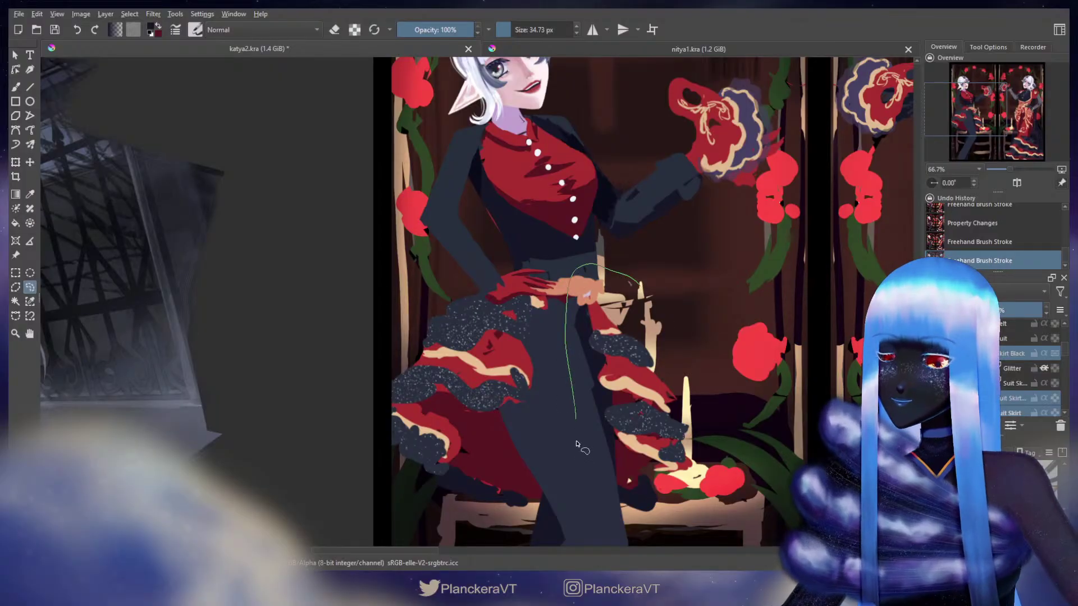
drag(781, 411, 651, 318)
Narrow the selected candle-side ruffles horizontally with a transform and shift them in against the left woman's trousers.
key(ctrl+t)
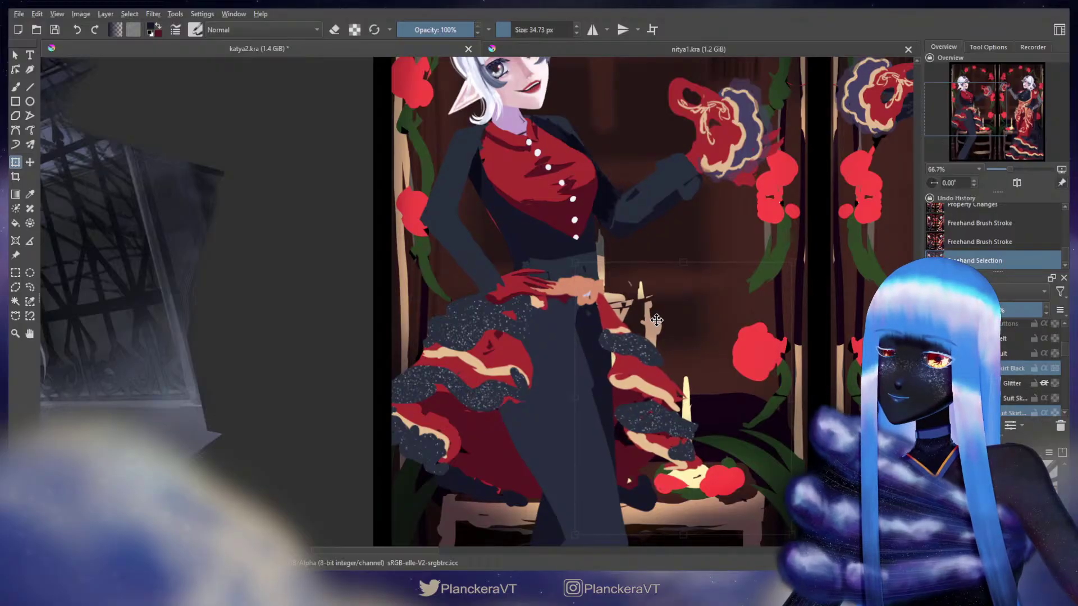
drag(788, 399, 720, 399)
drag(678, 349, 688, 350)
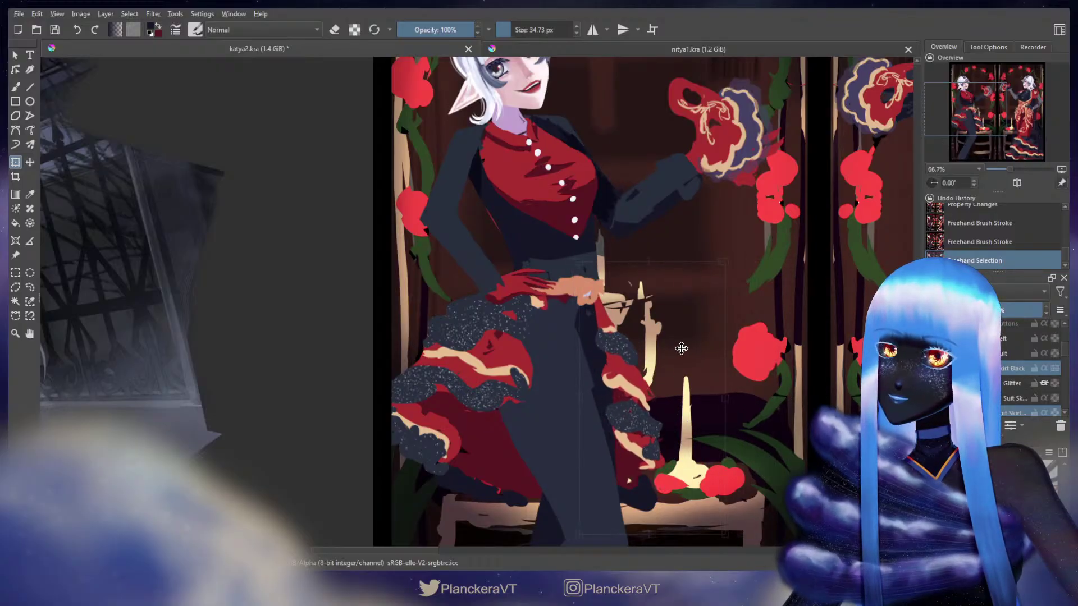
drag(721, 397, 709, 396)
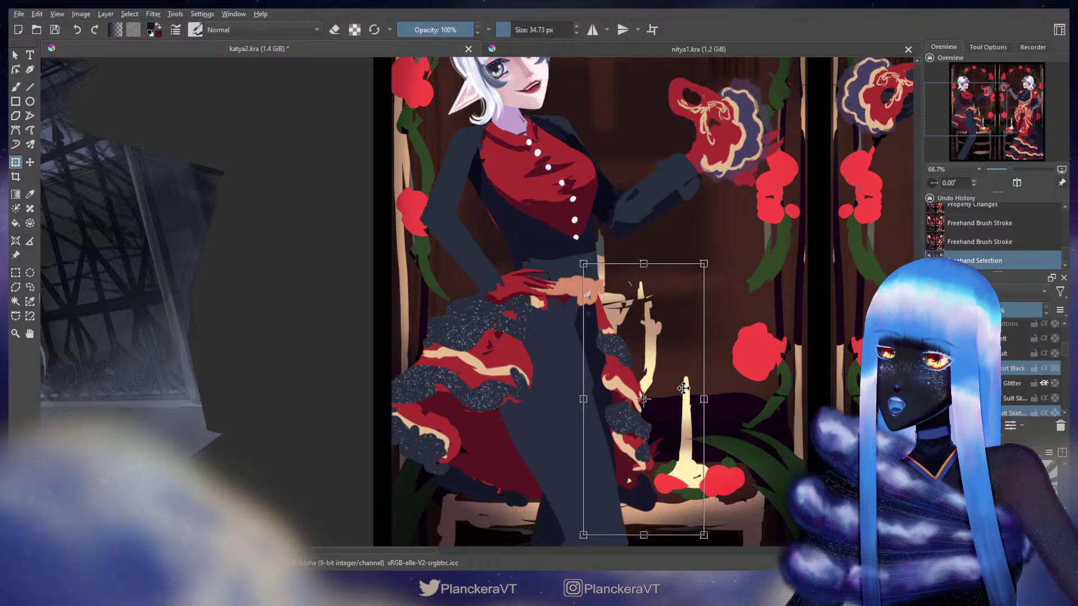
key(Return)
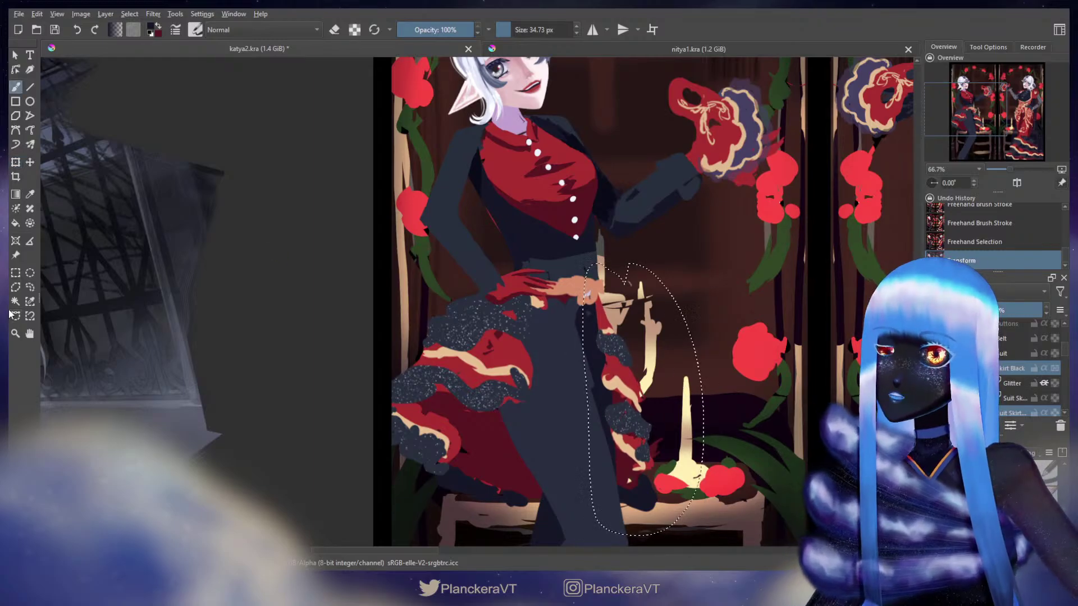
Draw a freehand selection around the ruffles below the red-gloved hand, stretch them horizontally toward the trousers' centre, and deselect.
mouse_move(504, 247)
mouse_down()
mouse_move(359, 501)
mouse_move(475, 535)
mouse_move(521, 463)
mouse_move(553, 362)
mouse_move(563, 310)
mouse_move(528, 243)
mouse_up()
key(ctrl+t)
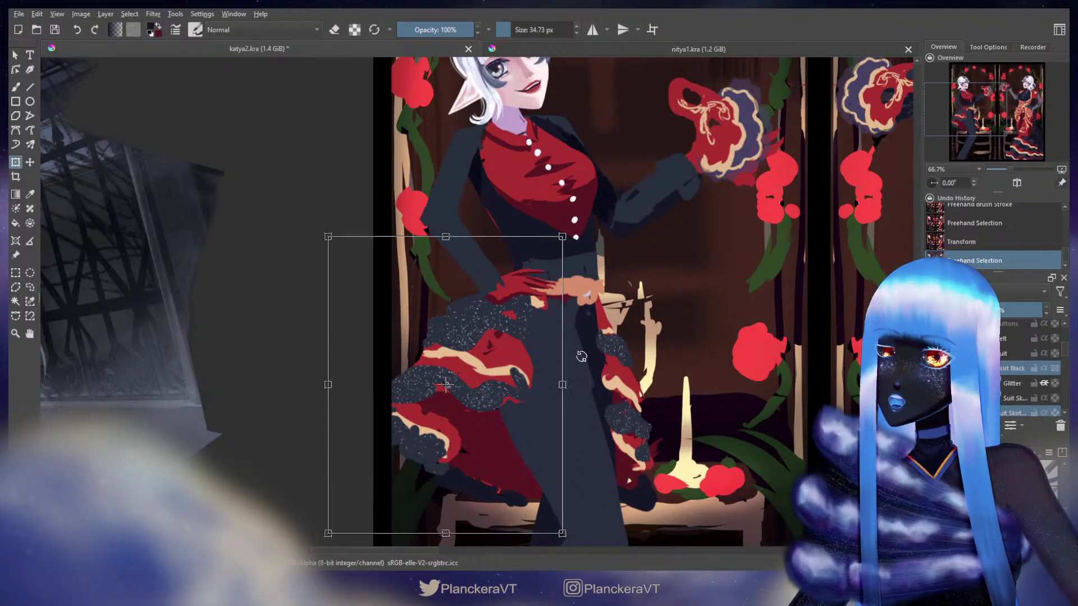
drag(565, 384, 580, 385)
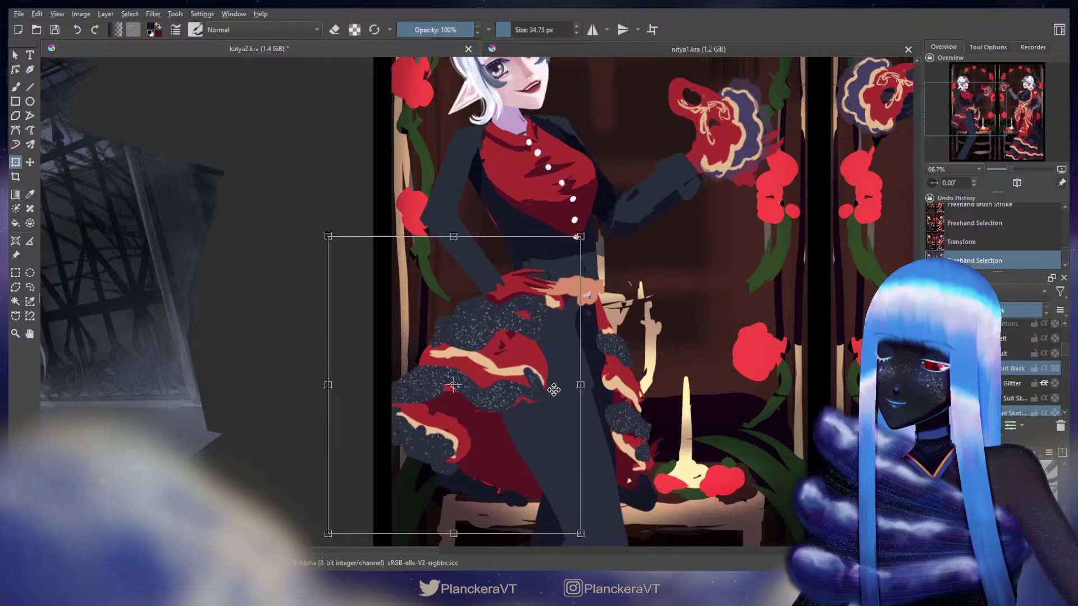
key(Return)
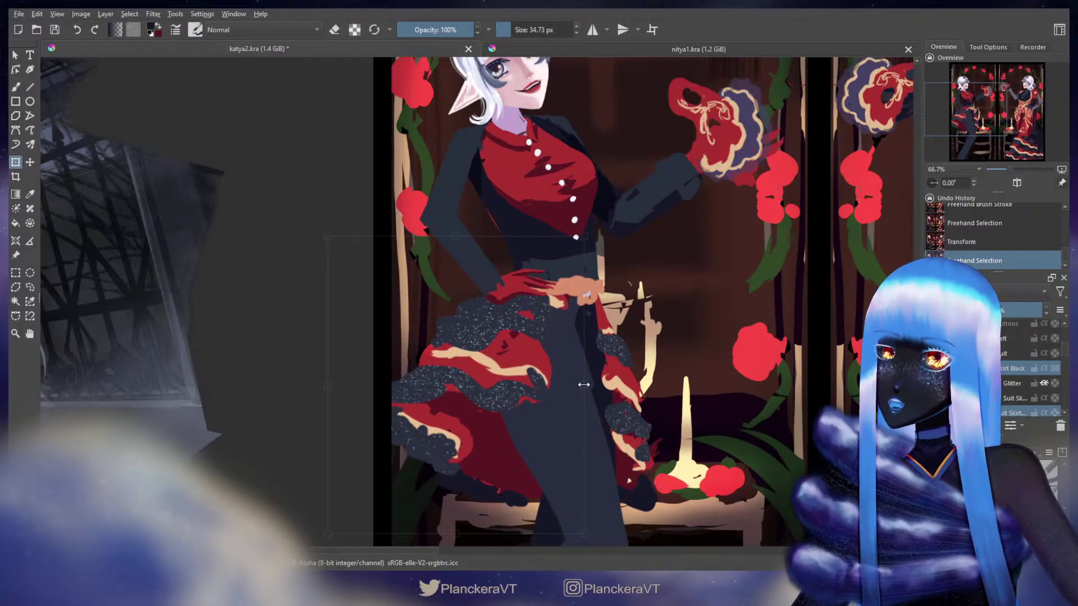
key(b)
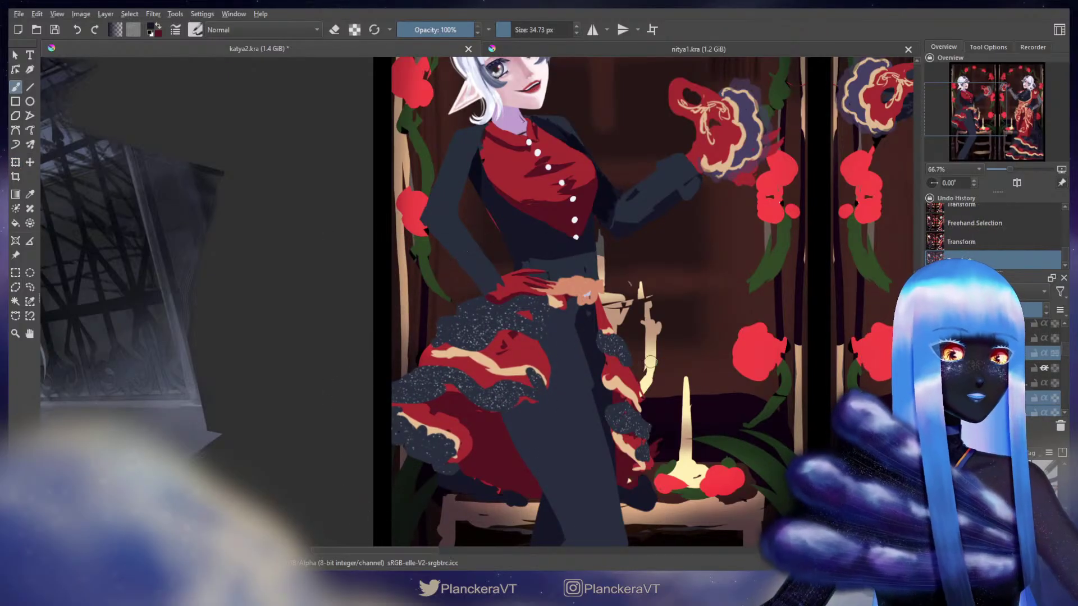
Hide the left woman's glittered ruffle and suit skirt layers, leaving her trousers uncovered.
drag(630, 284, 631, 344)
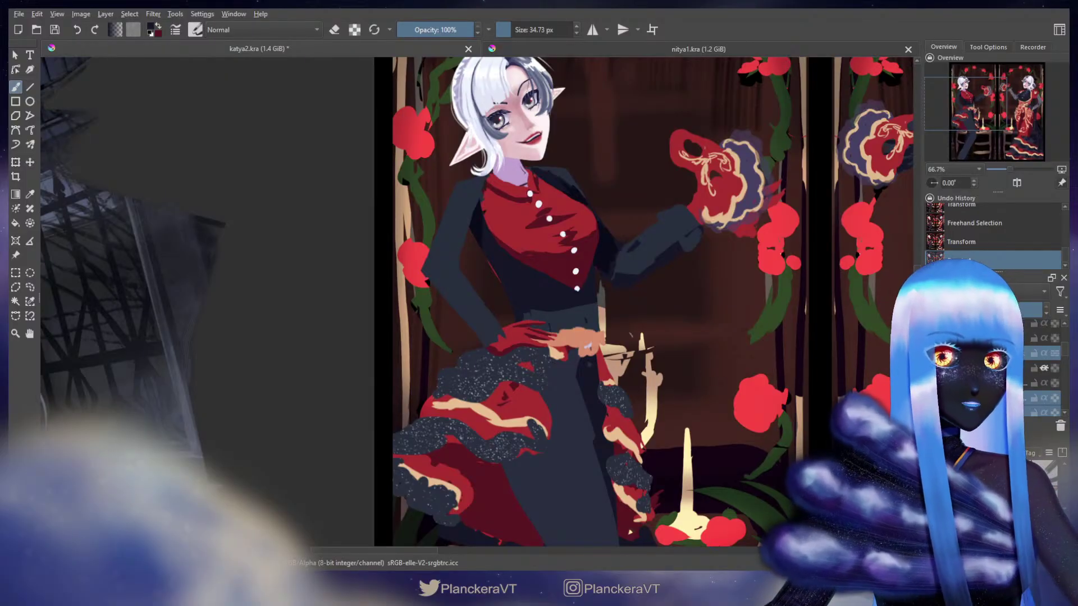
click(1044, 369)
click(1044, 398)
click(1044, 412)
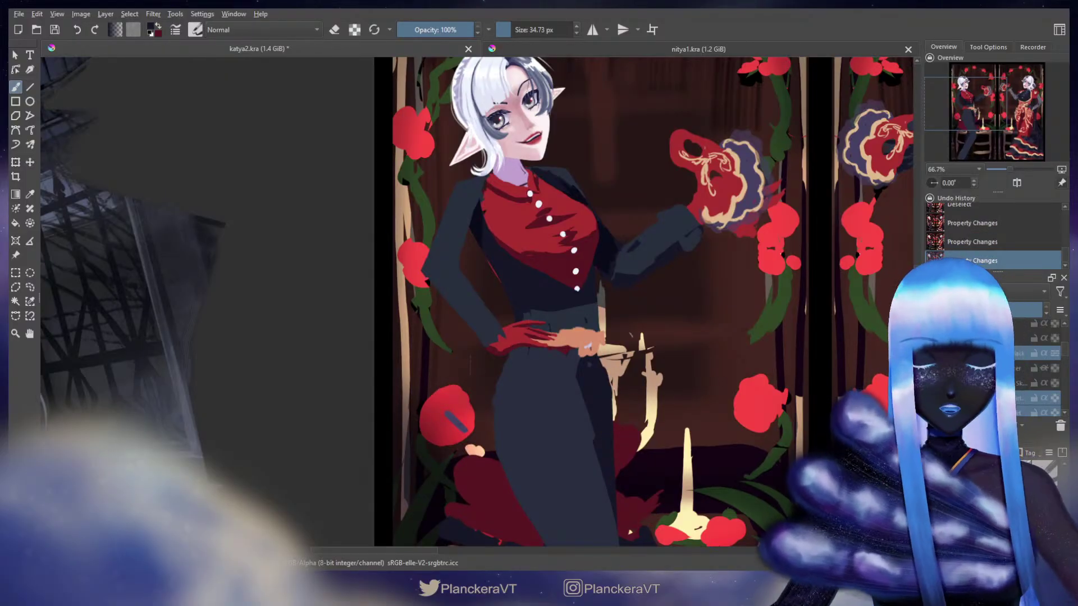
Try to erase the stray blue mark on the rose beside the left woman's hip from the suit layer with the 27.97 px eraser.
scroll(1030, 365, up, 1)
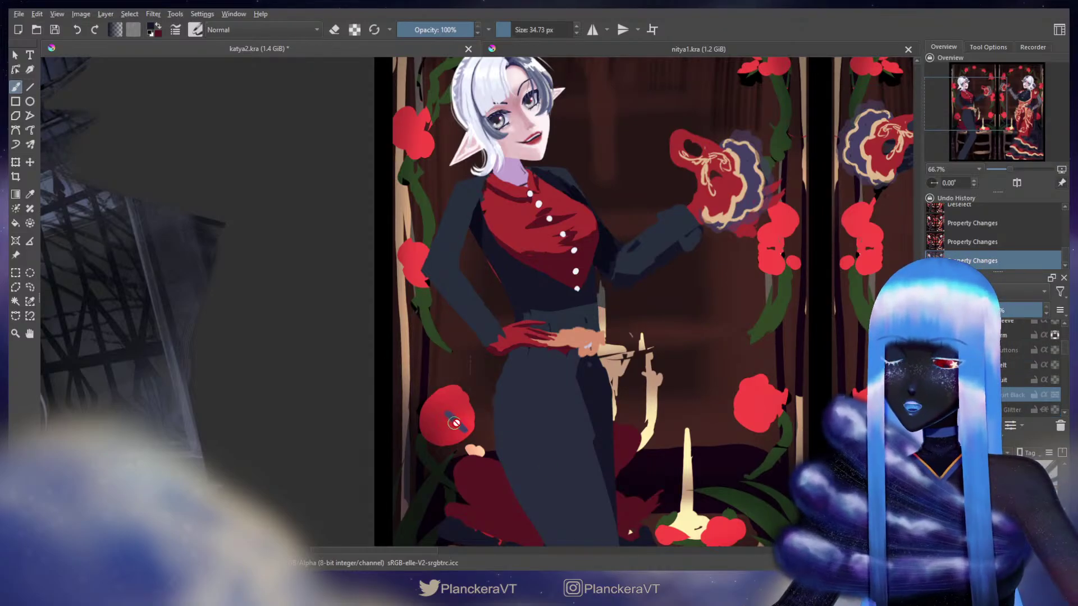
scroll(1030, 331, up, 1)
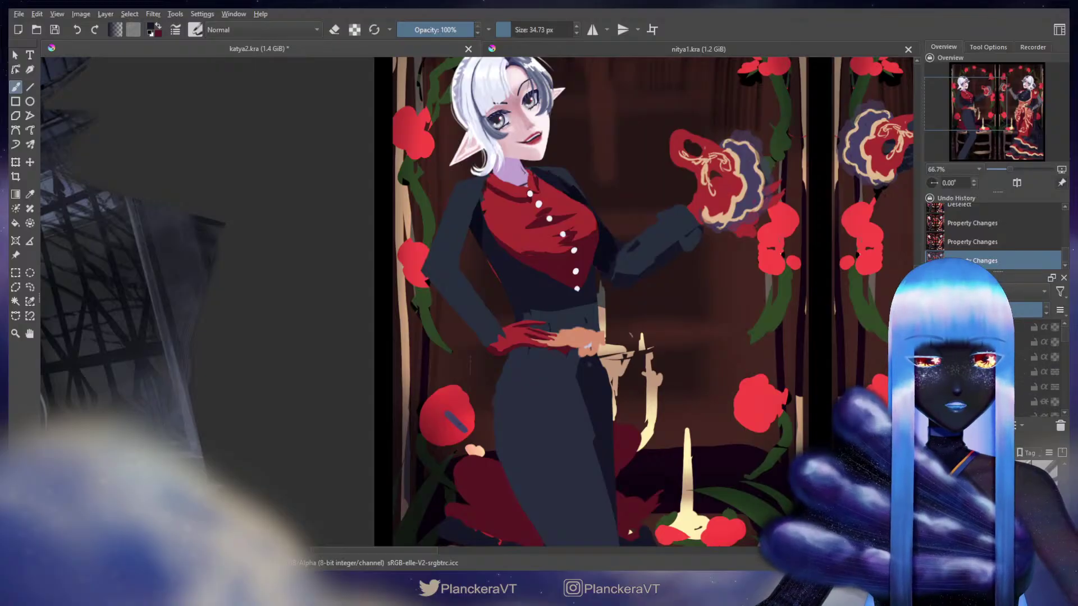
scroll(1030, 332, up, 1)
click(1045, 349)
click(1044, 348)
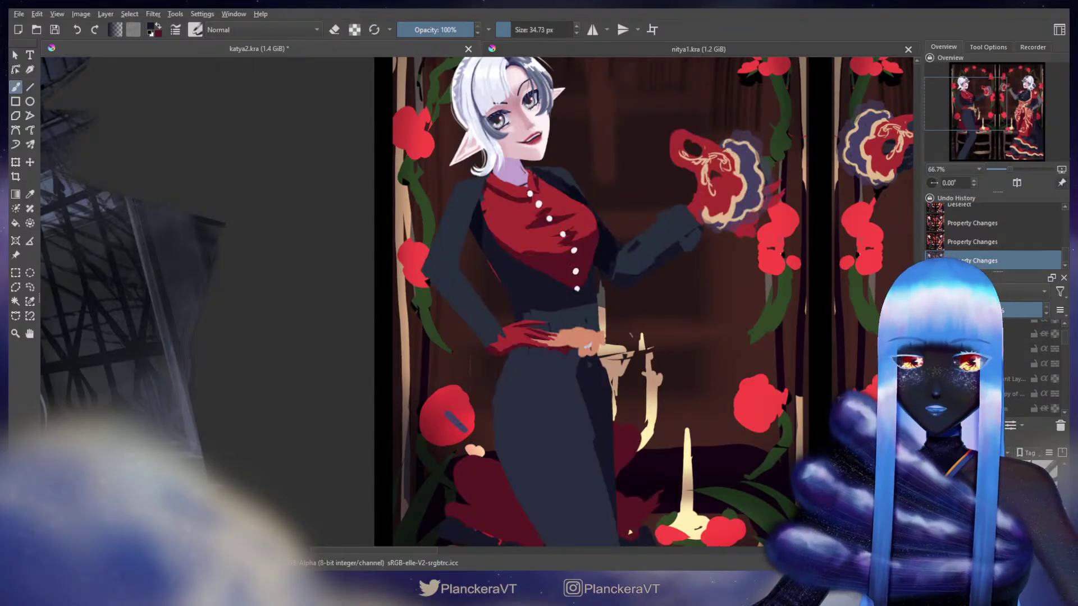
scroll(1029, 337, down, 1)
scroll(1030, 337, down, 1)
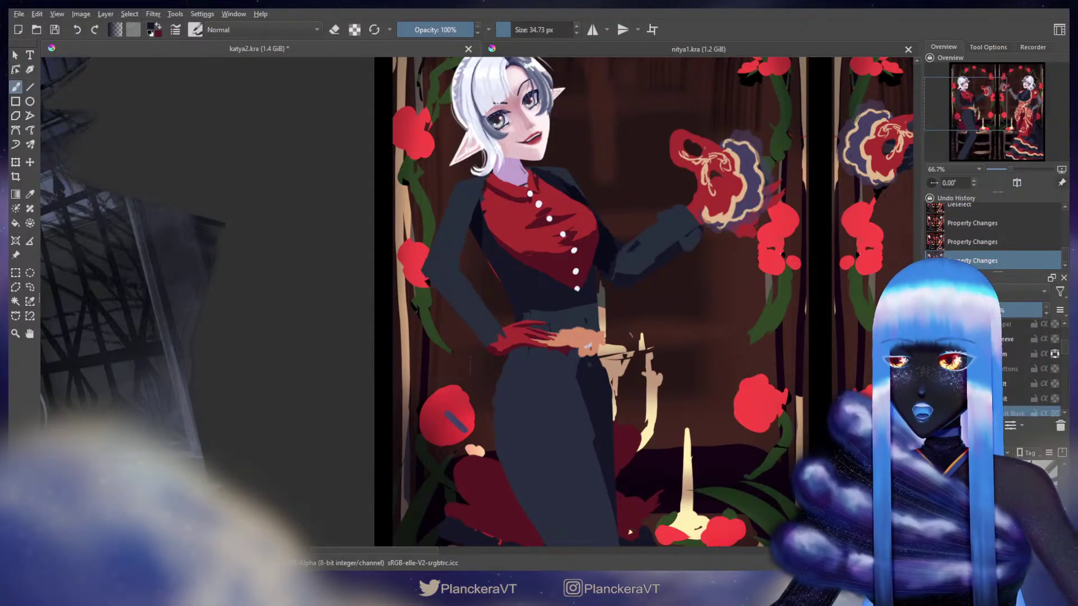
scroll(1029, 365, down, 3)
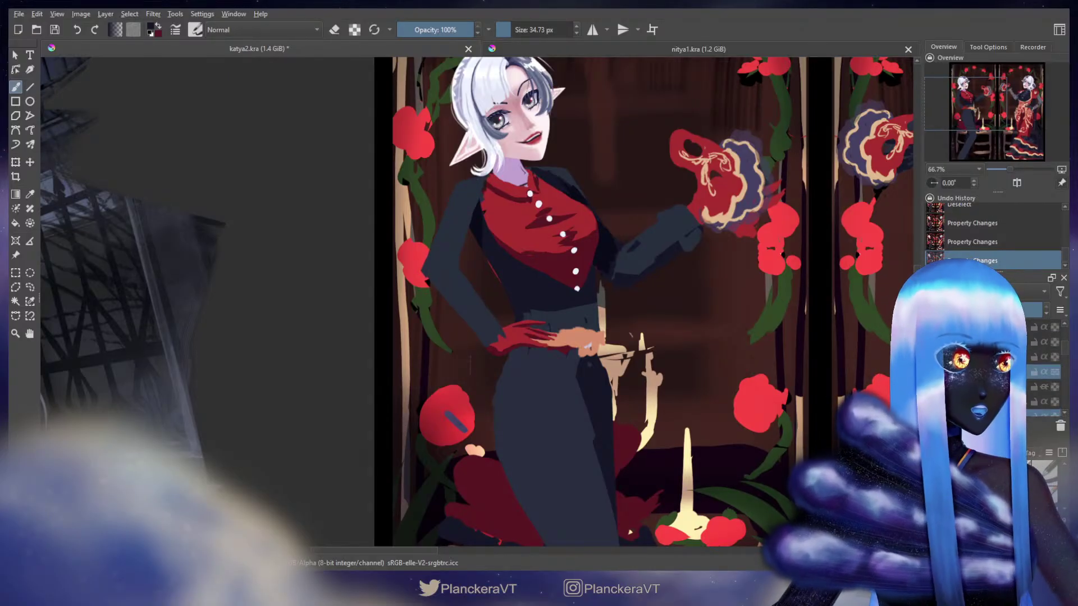
click(1027, 357)
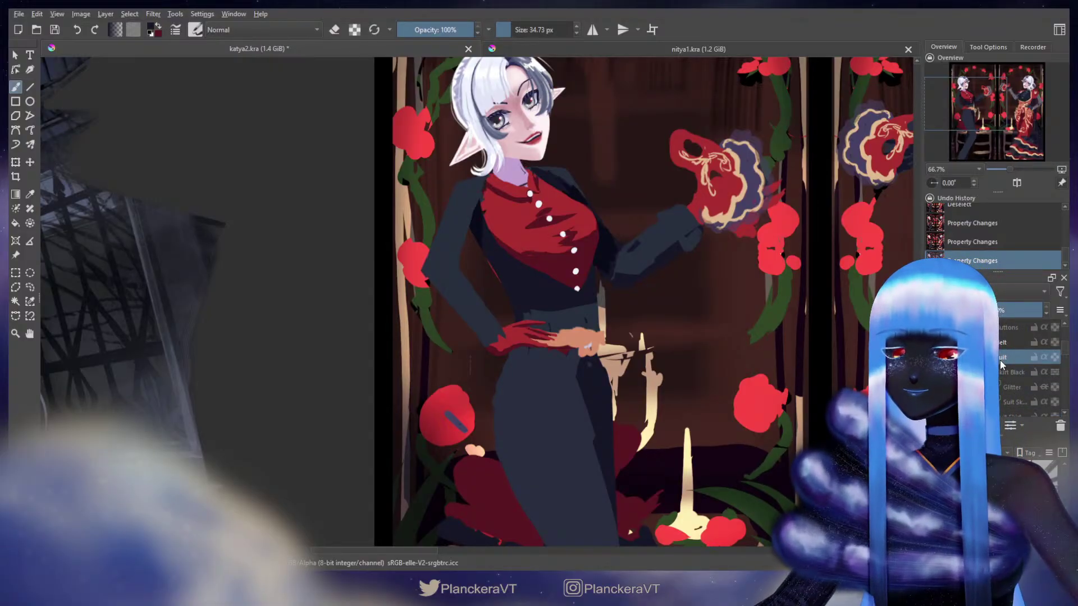
key(e)
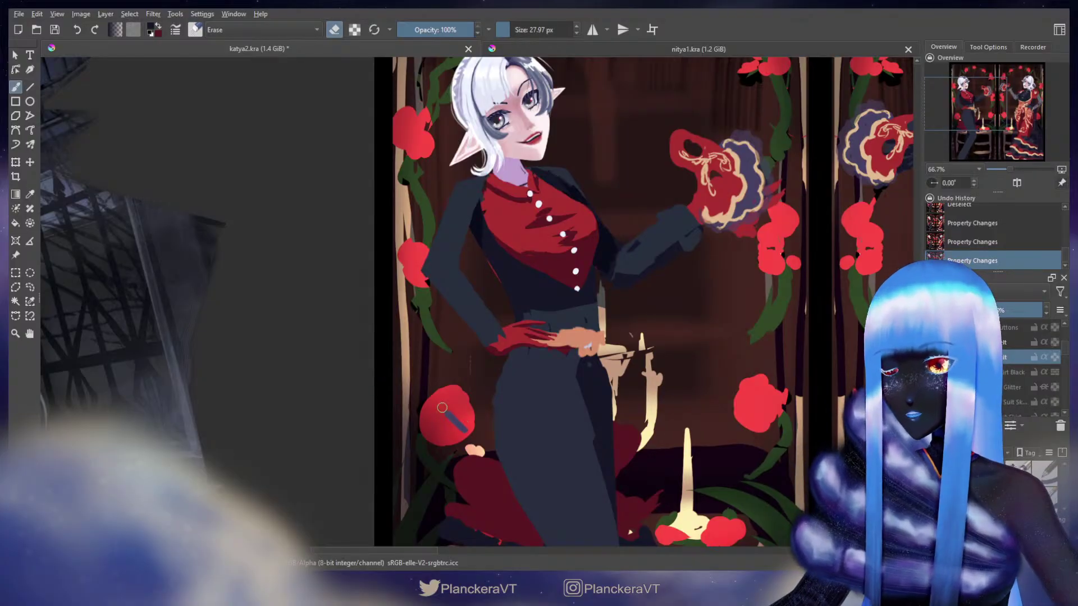
click(477, 447)
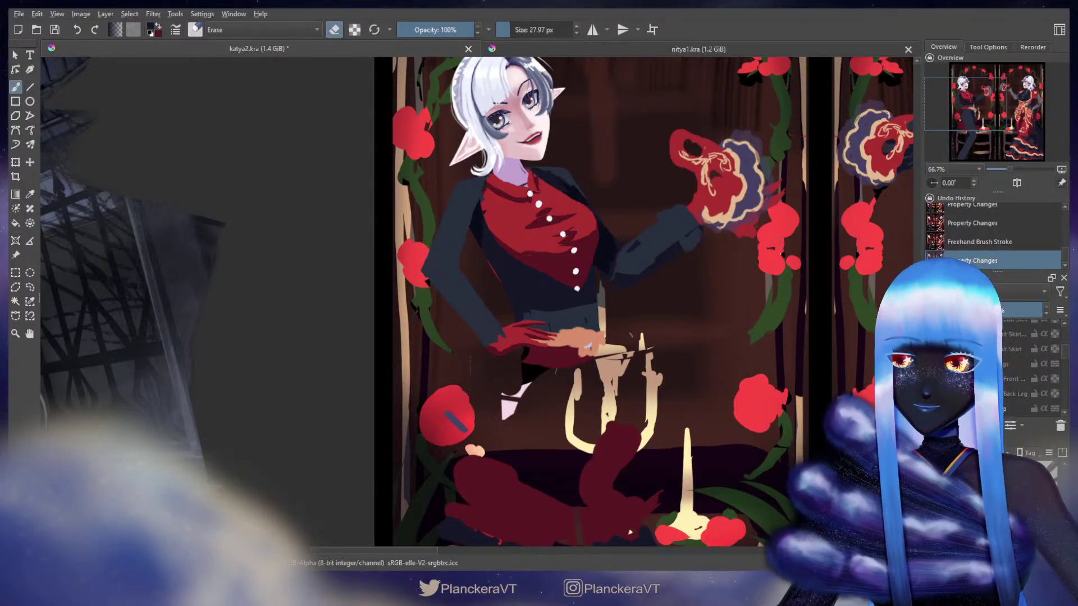
Select the body layer and erase the stray blue mark on the rose beside the left woman's hip with the 108.17 px eraser.
scroll(954, 370, down, 3)
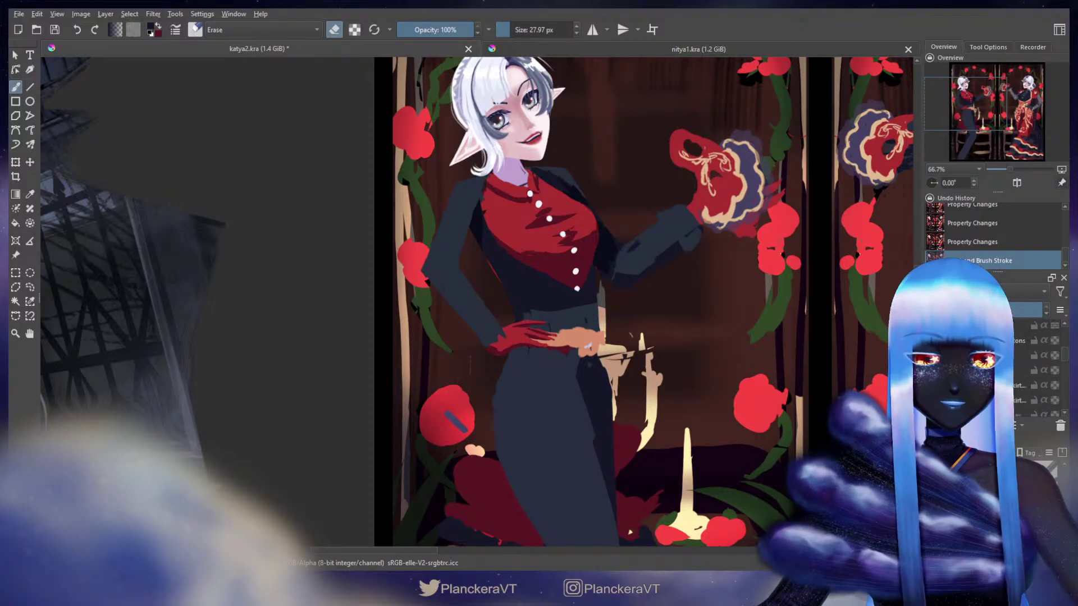
click(932, 370)
click(932, 370)
click(1019, 372)
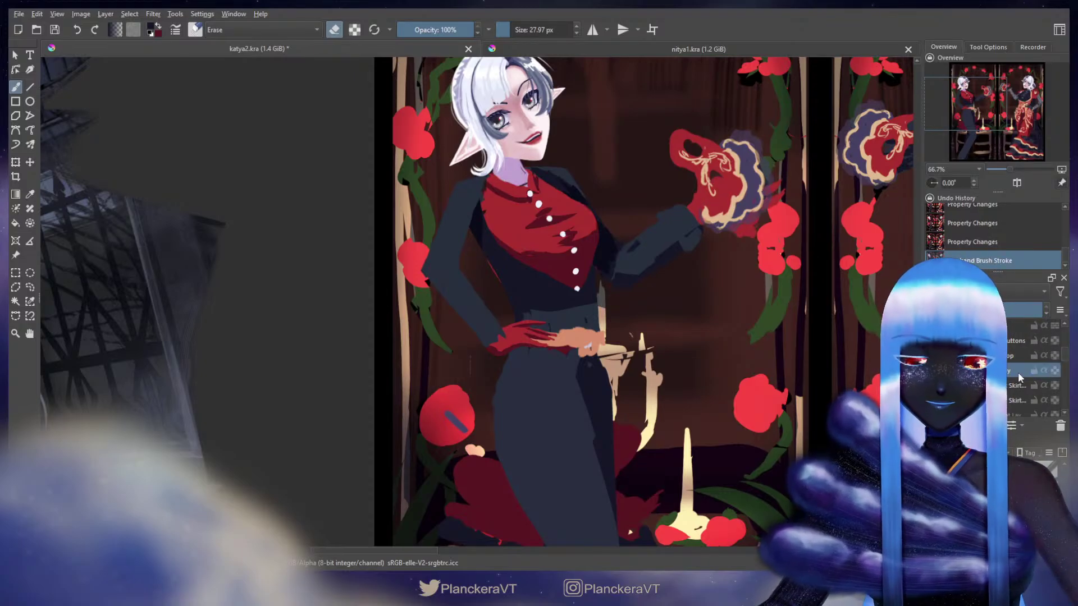
mouse_move(466, 431)
mouse_down()
mouse_move(446, 414)
mouse_move(445, 432)
mouse_up()
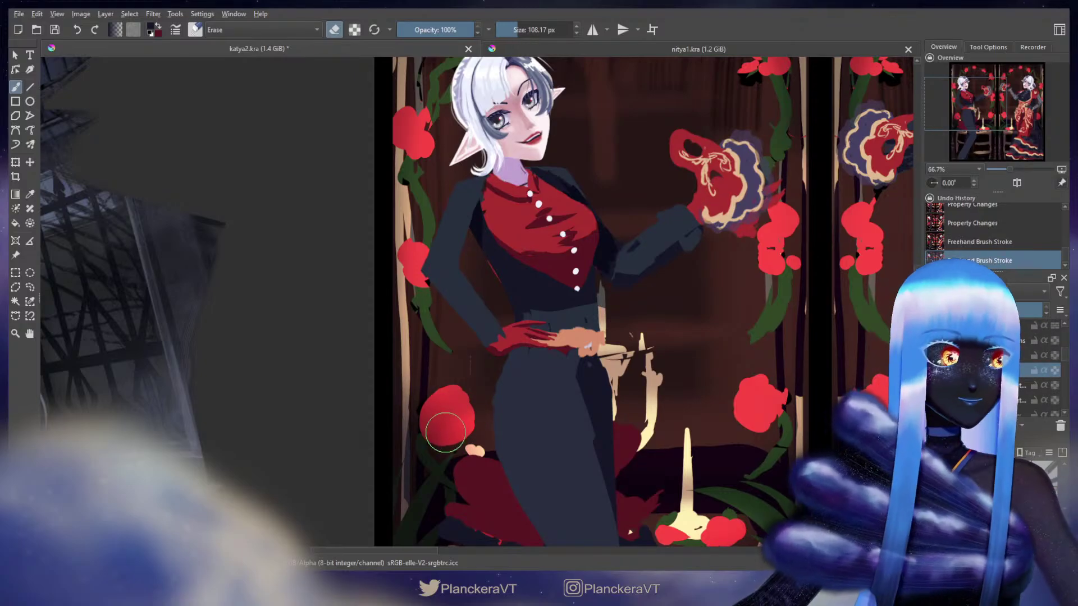
key(e)
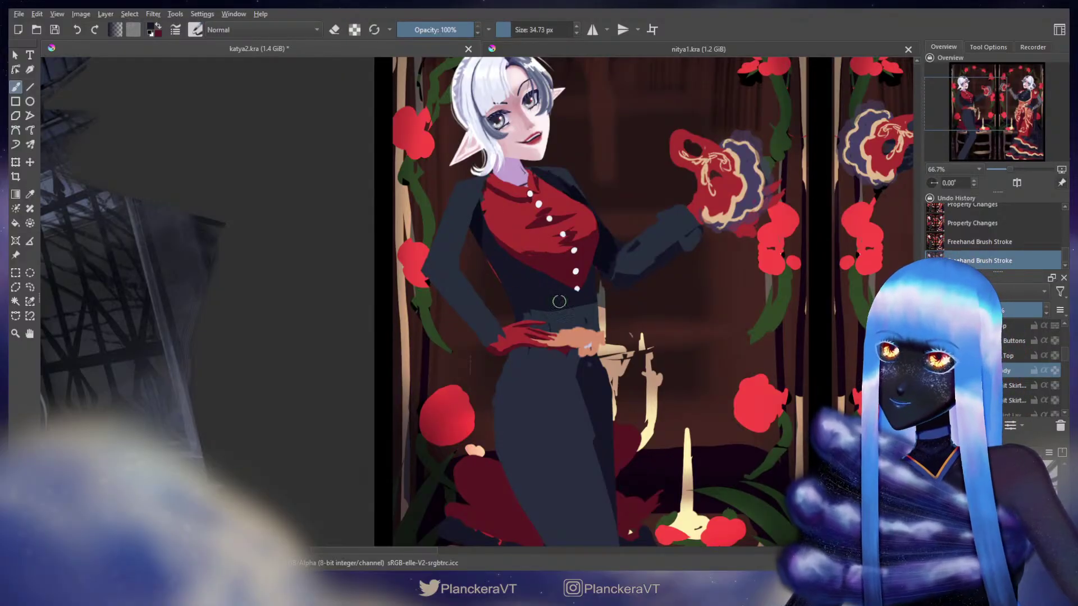
Select the left woman's head layer and reshape her cheek and jaw with a Liquify transform.
drag(552, 303, 566, 350)
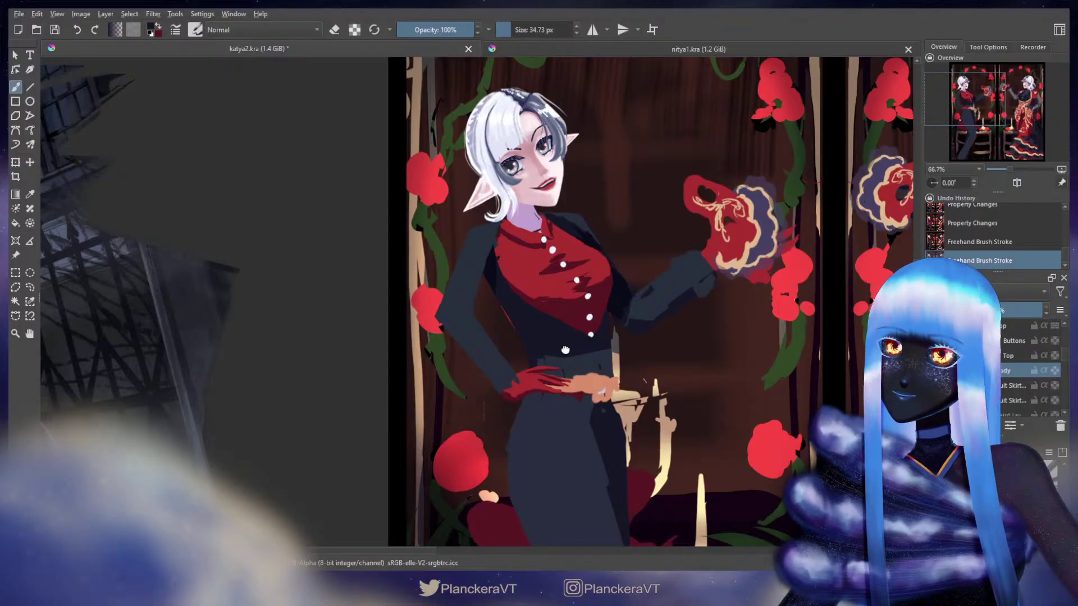
scroll(567, 345, down, 3)
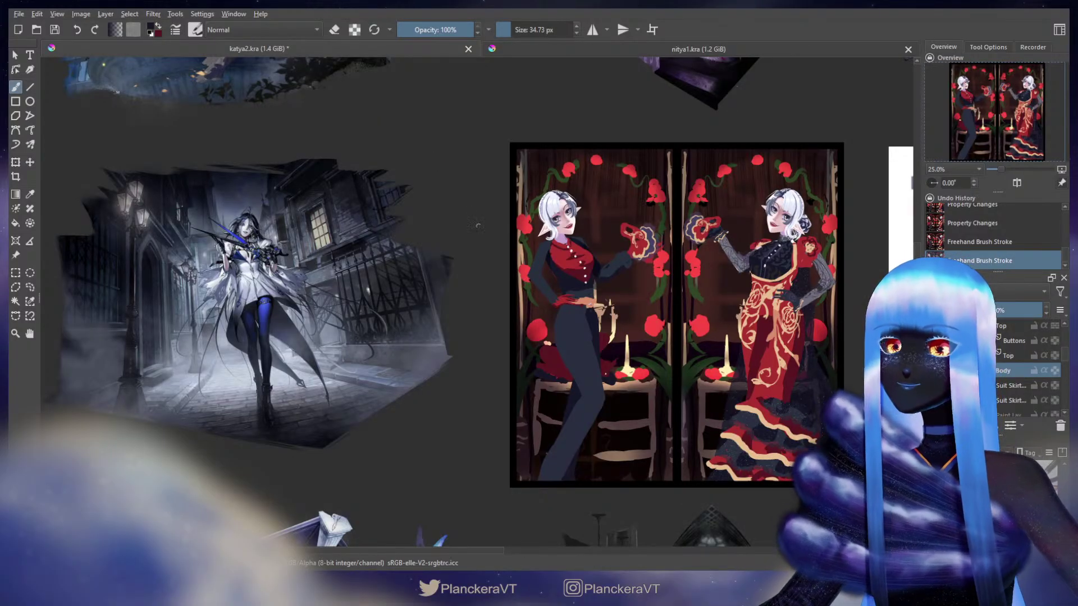
mouse_move(569, 218)
mouse_down()
mouse_move(612, 219)
mouse_move(571, 216)
mouse_up()
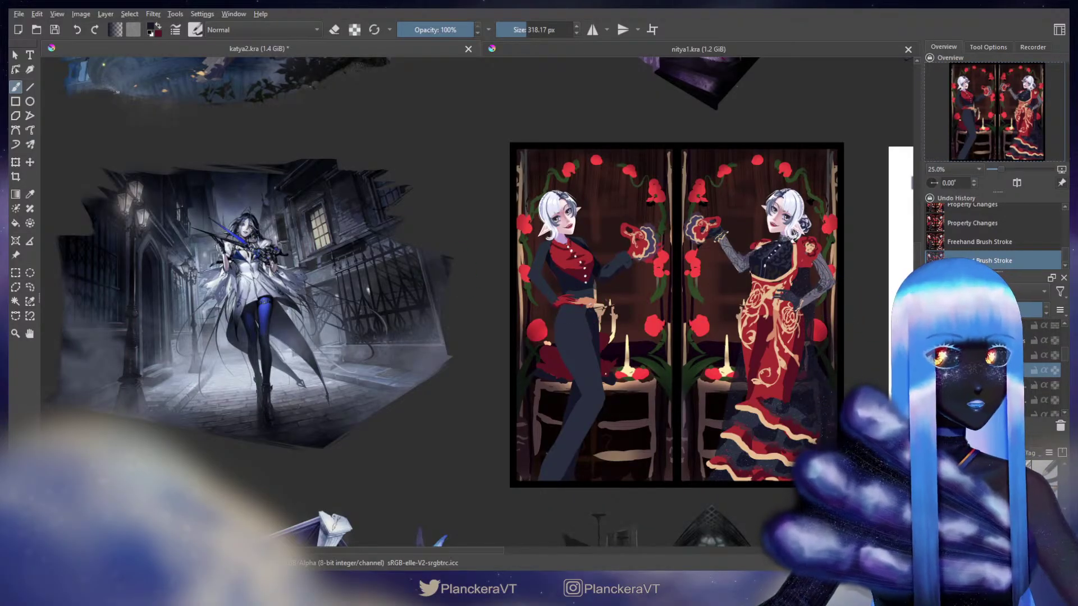
key(1)
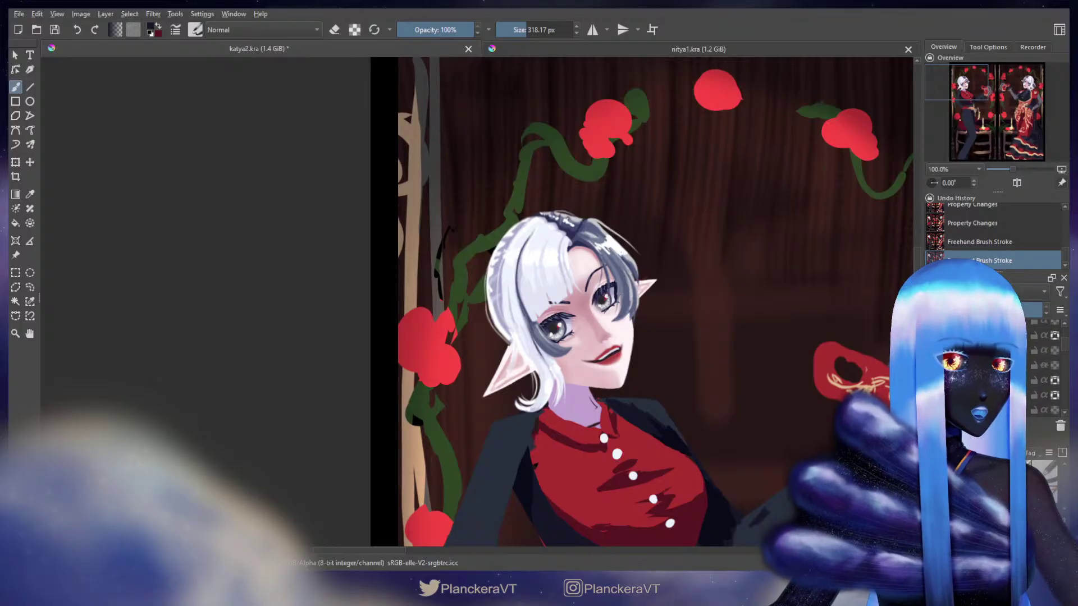
key(ctrl+t)
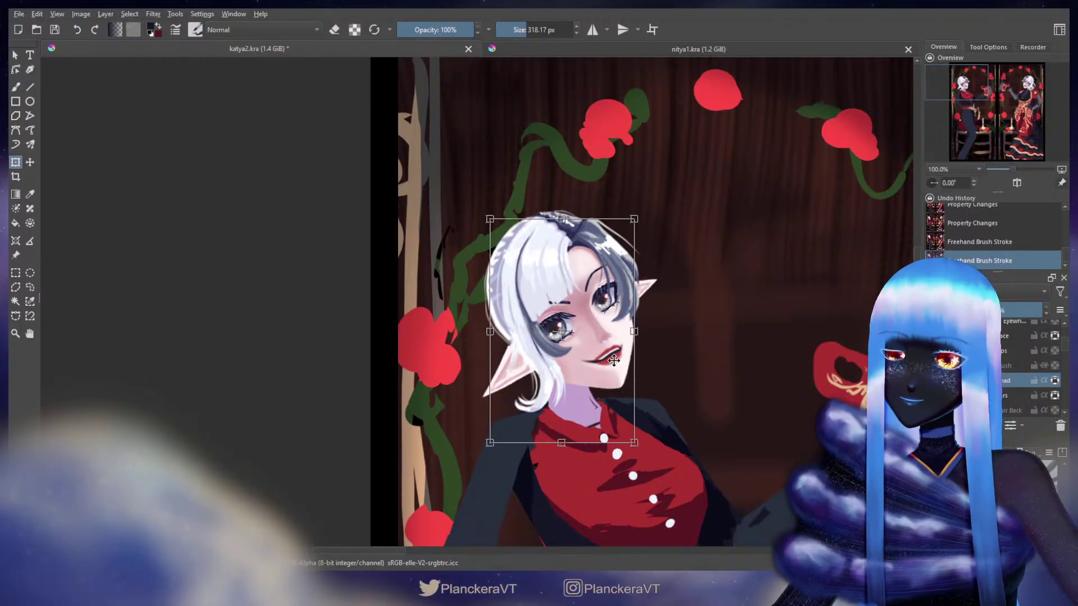
key(b)
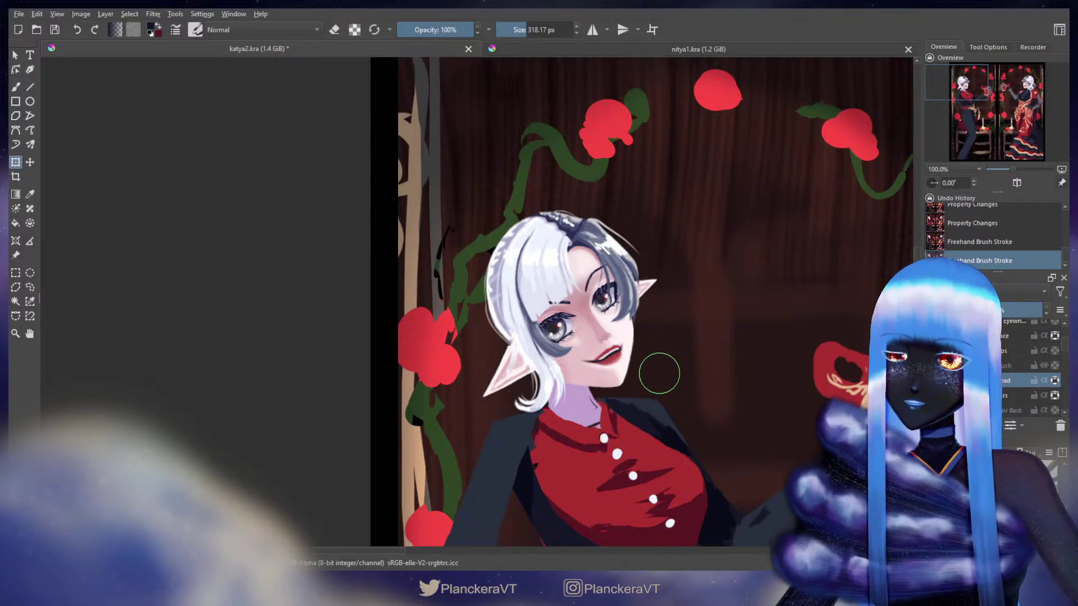
scroll(652, 368, up, 1)
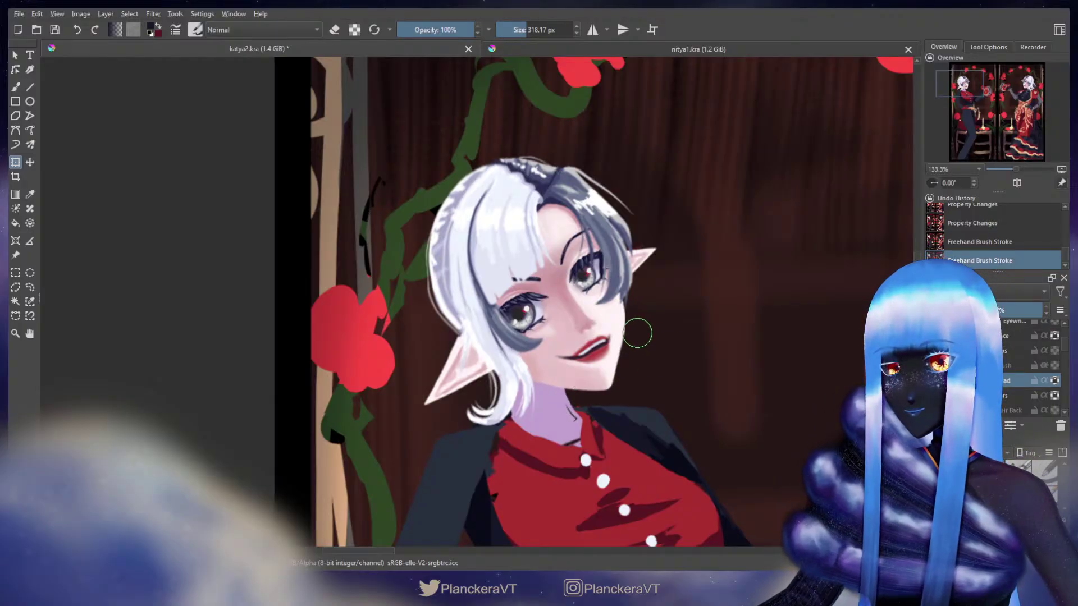
key(b)
Compare the left woman's face before and after the head transform by stepping back and forth through the undo history.
scroll(664, 335, down, 4)
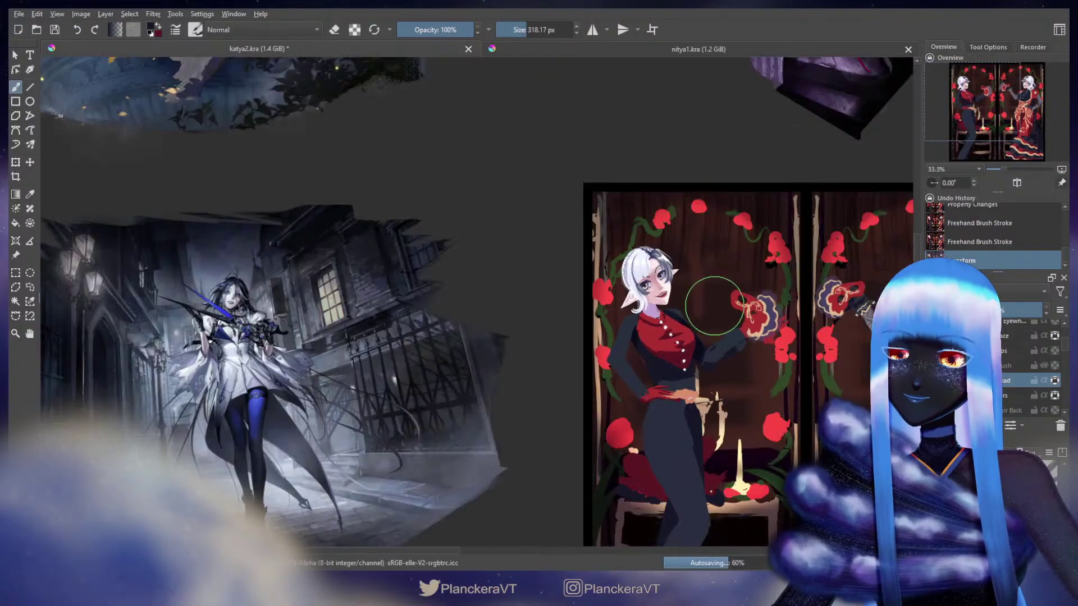
drag(714, 306, 662, 310)
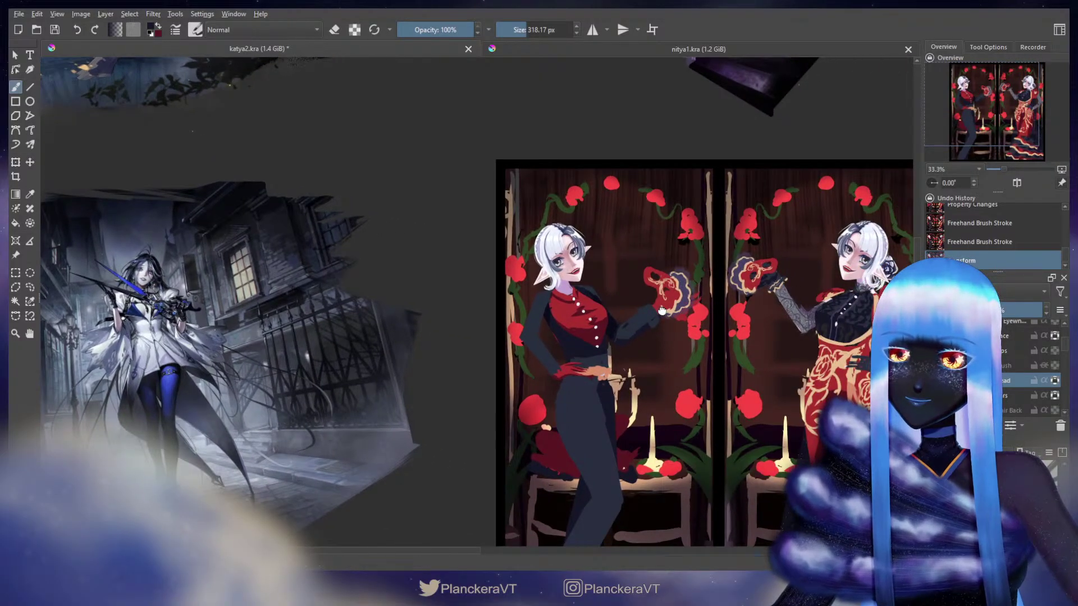
click(984, 248)
click(982, 259)
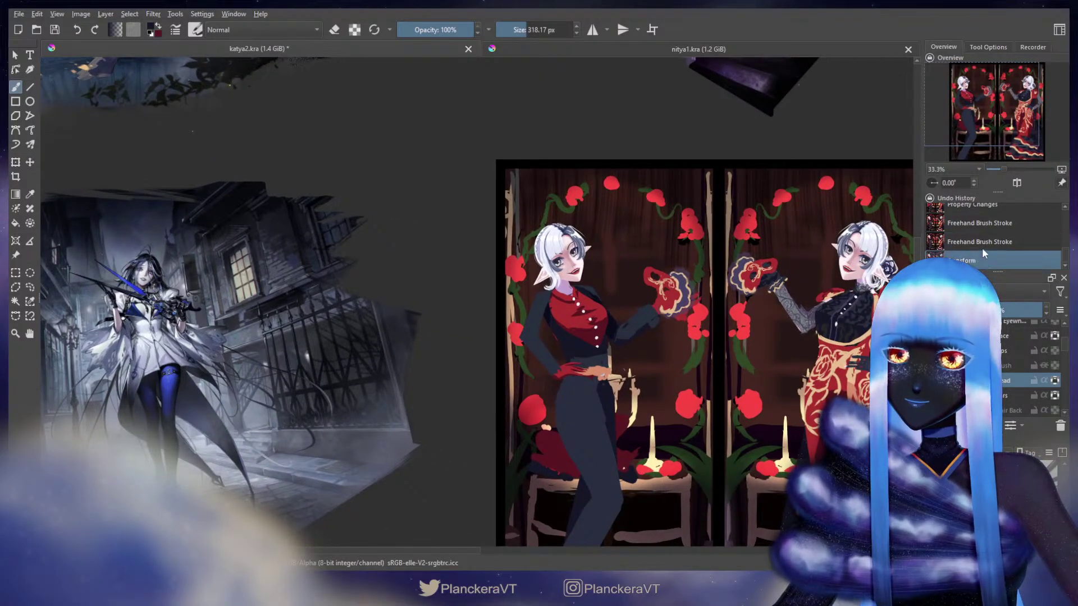
click(982, 248)
click(982, 255)
click(982, 237)
click(982, 250)
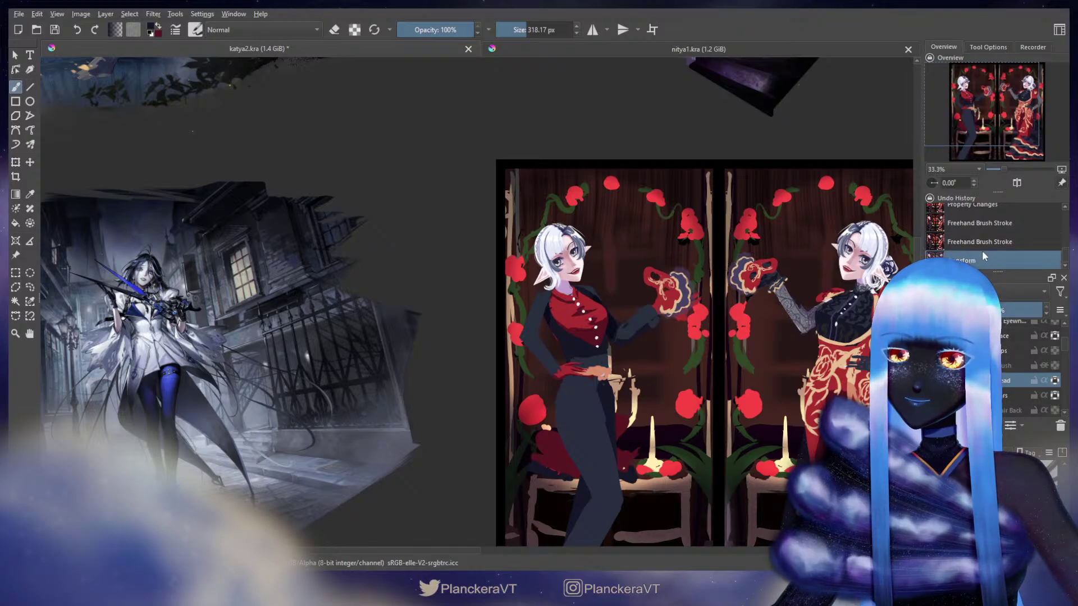
click(983, 245)
click(983, 260)
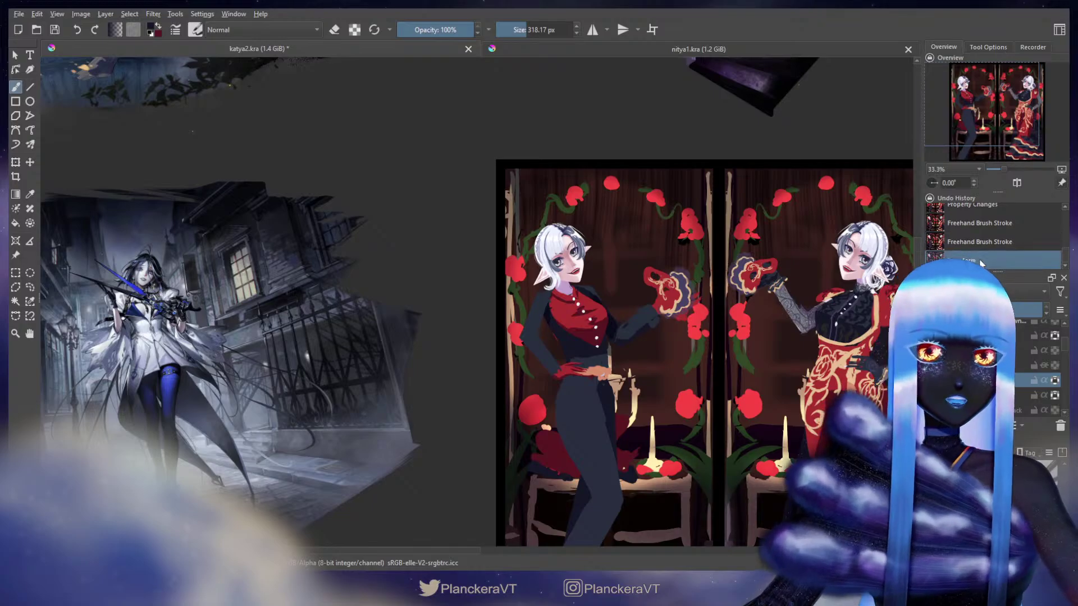
key(bracketleft)
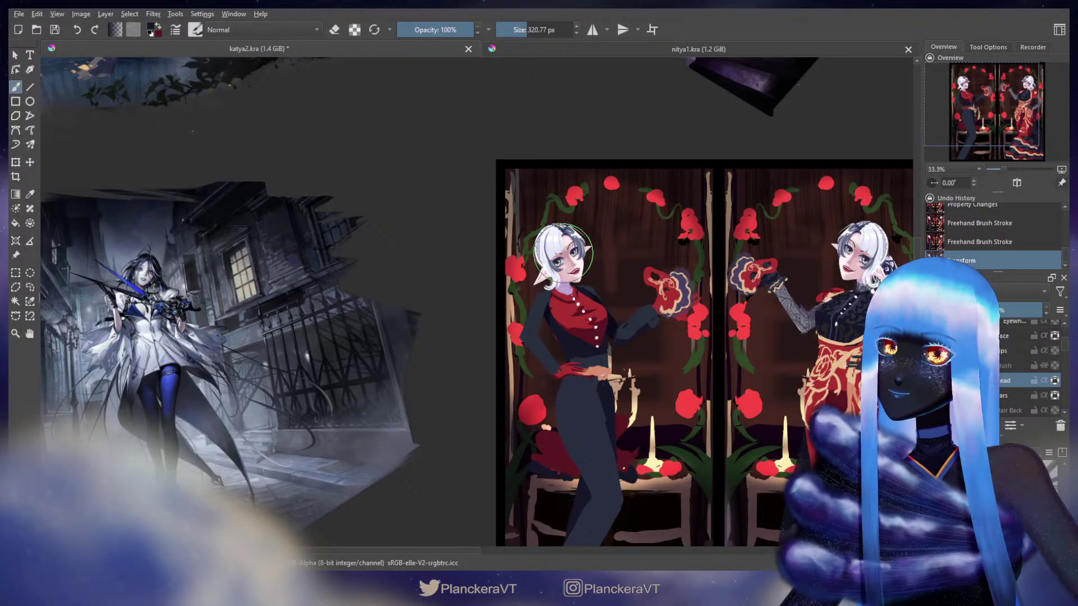
key(bracketright)
key(bracketright)
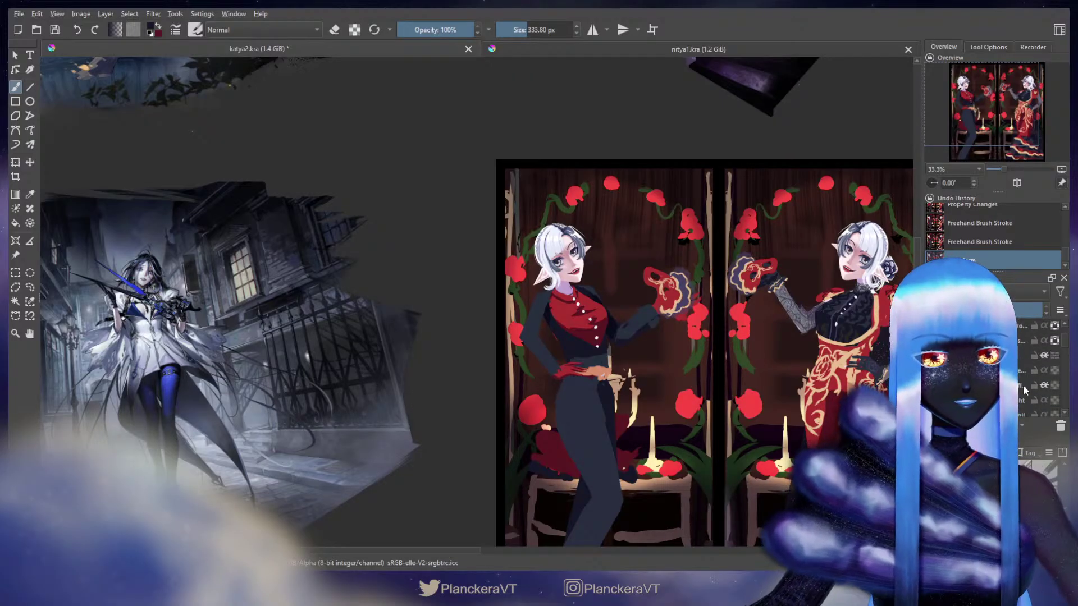
click(1023, 391)
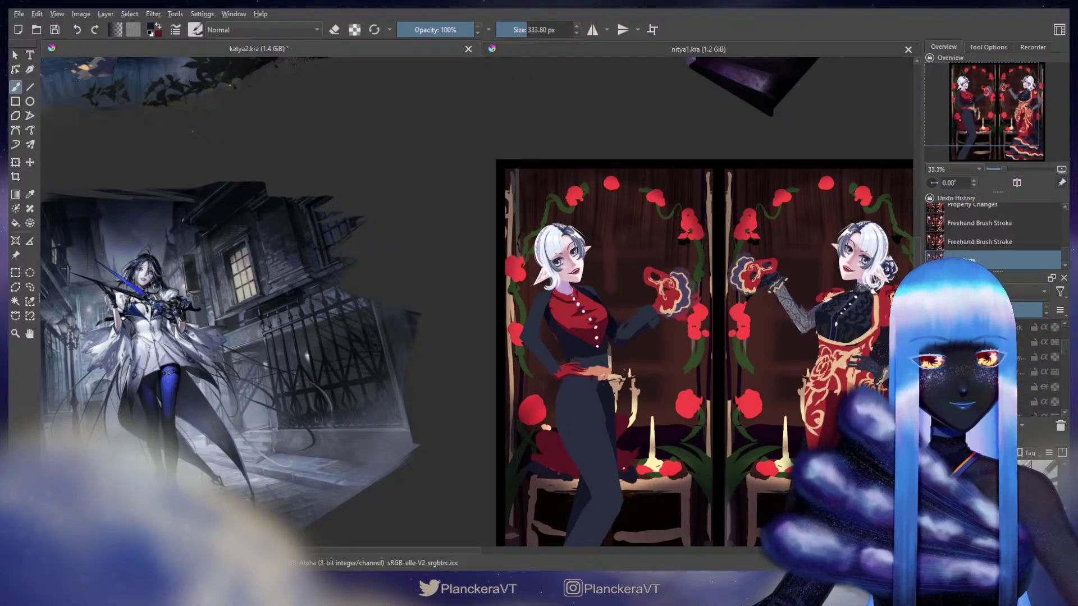
key(t)
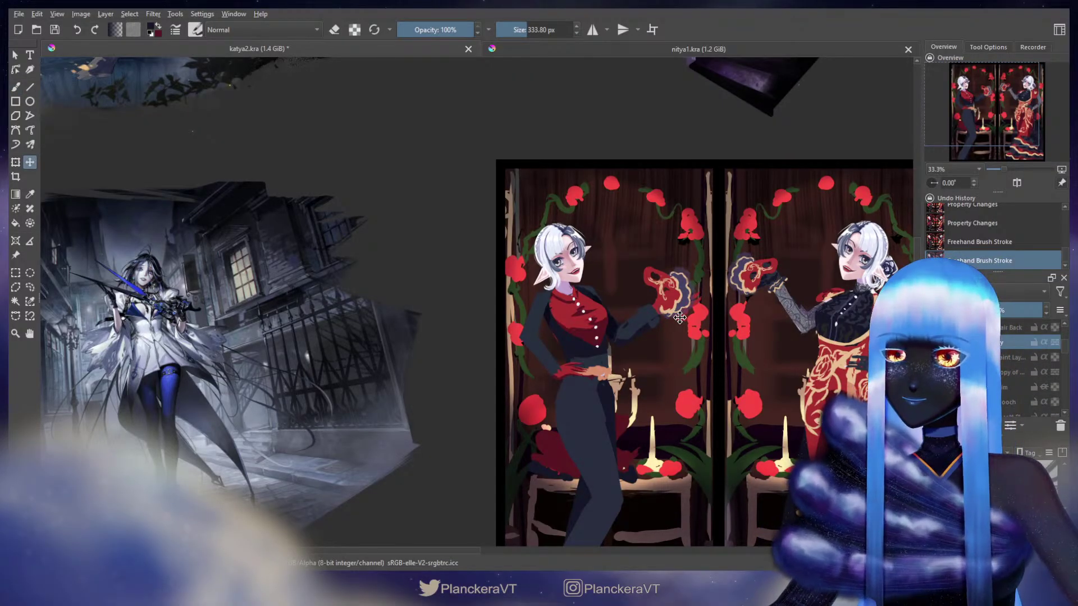
key(ctrl+z)
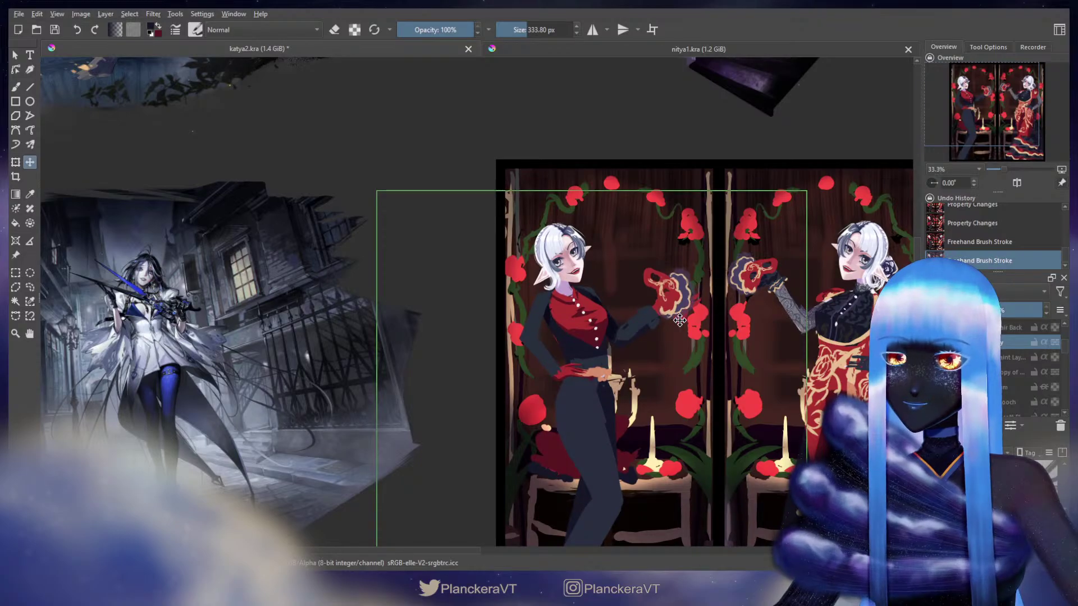
key(Delete)
key(b)
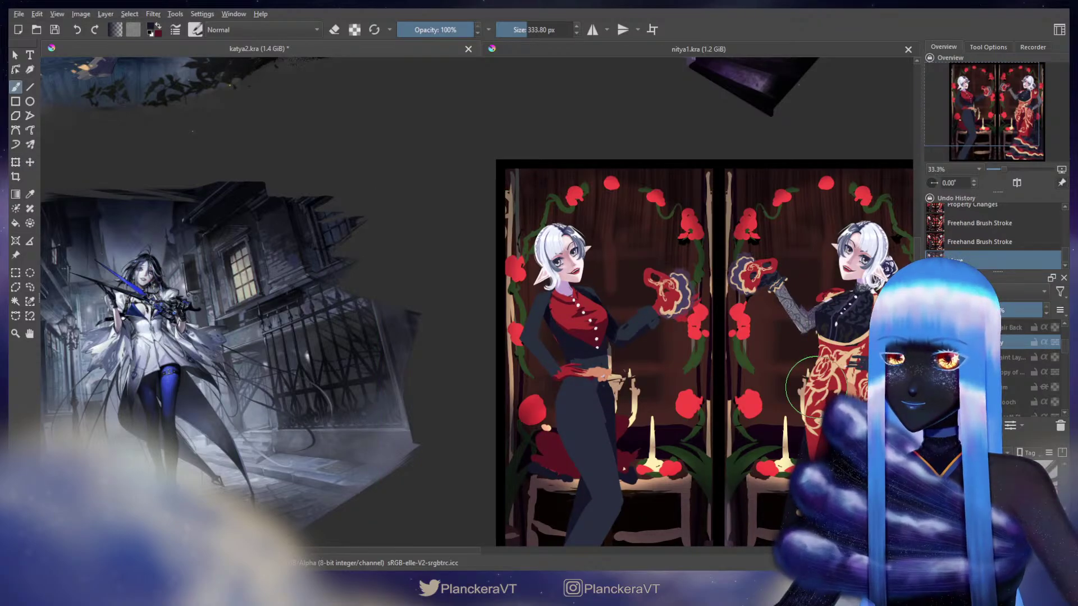
key(ctrl+z)
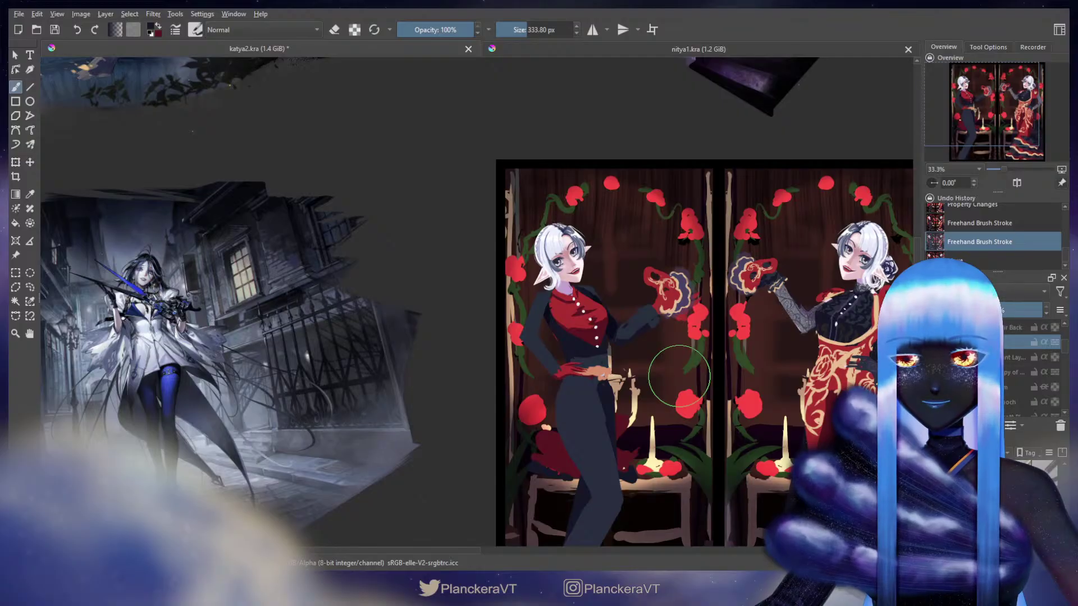
key(bracketleft)
key(bracketleft)
key(bracketleft)
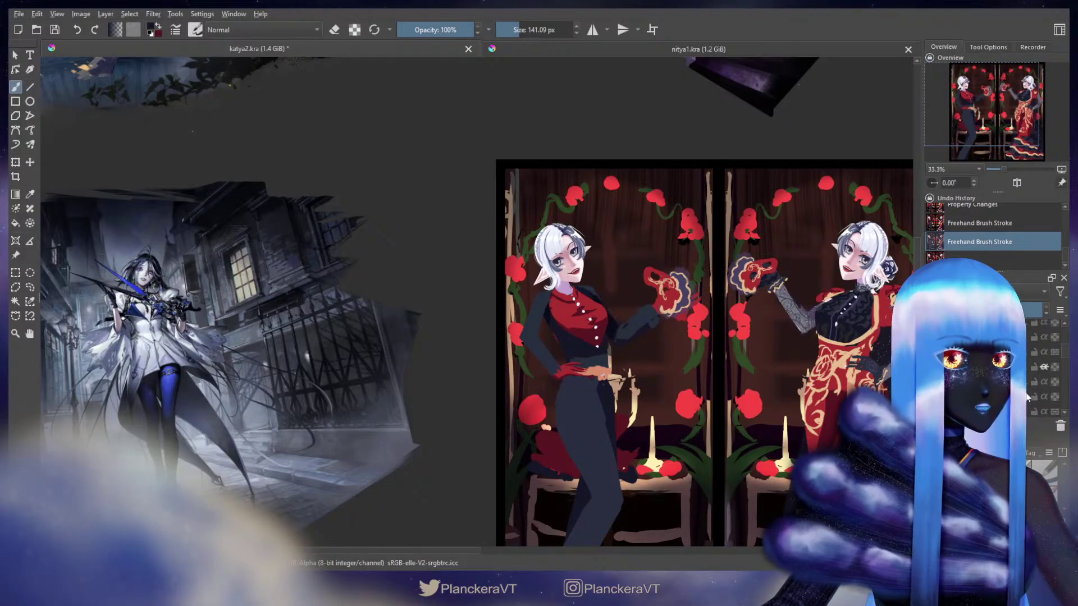
Select the left woman's arm layer and nudge the red-gloved hand on her hip slightly up and to the right.
click(1033, 373)
key(t)
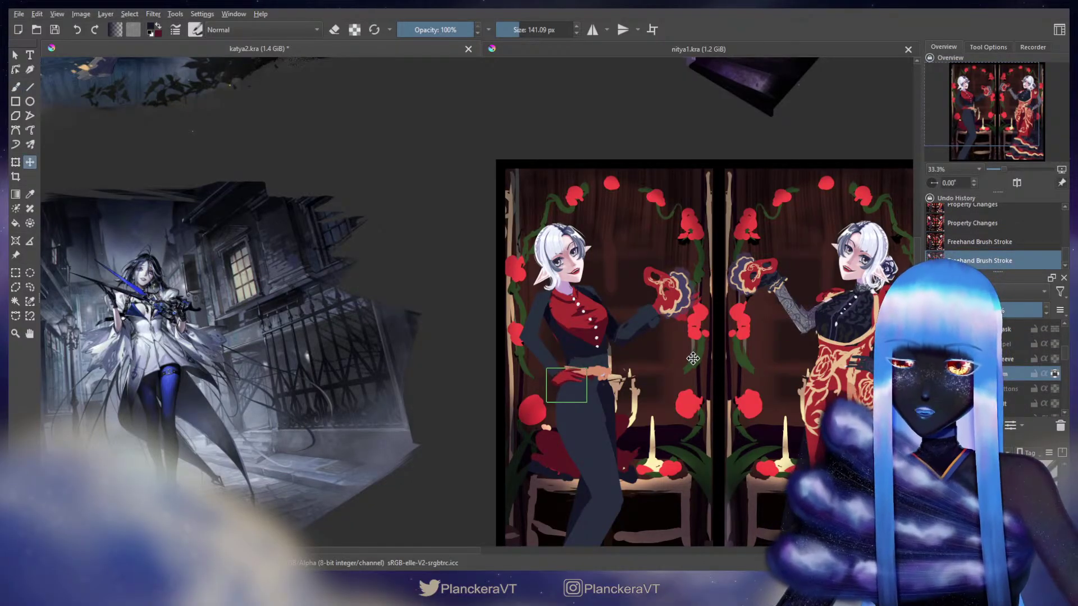
drag(693, 358, 699, 354)
key(b)
Select the sleeve layer and transform it so the left woman's bent sleeve extends slightly further down toward the glove.
key(ctrl+t)
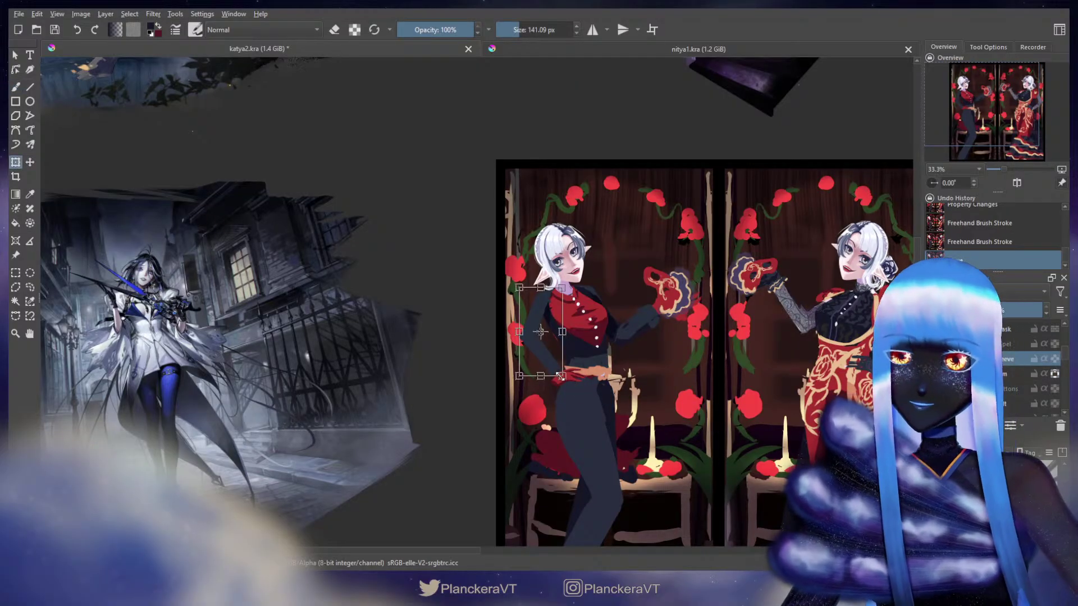
key(Page_Up)
drag(540, 385, 541, 382)
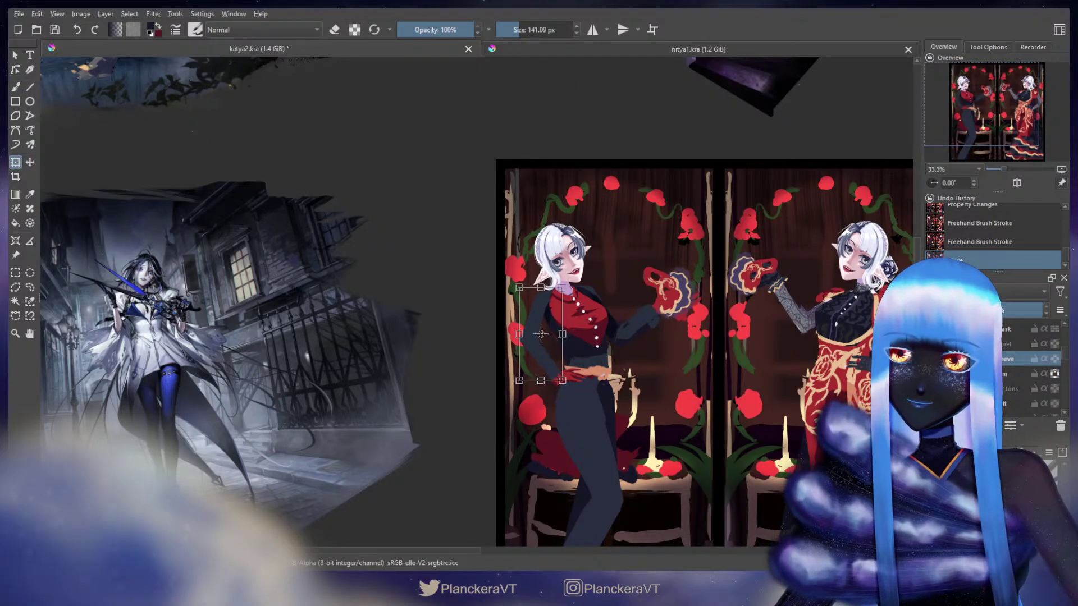
key(b)
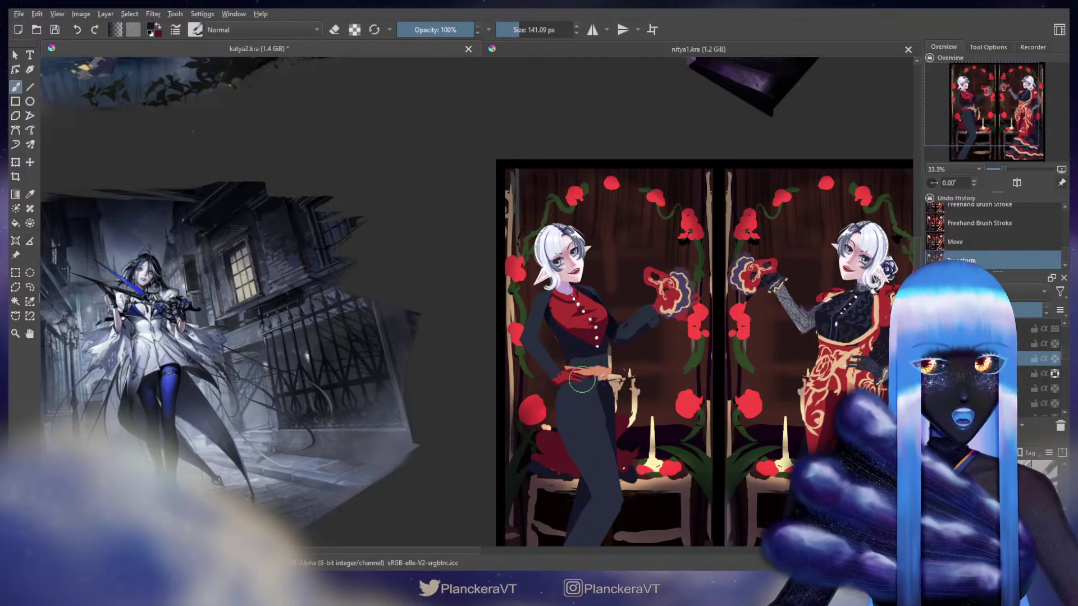
scroll(1033, 370, down, 1)
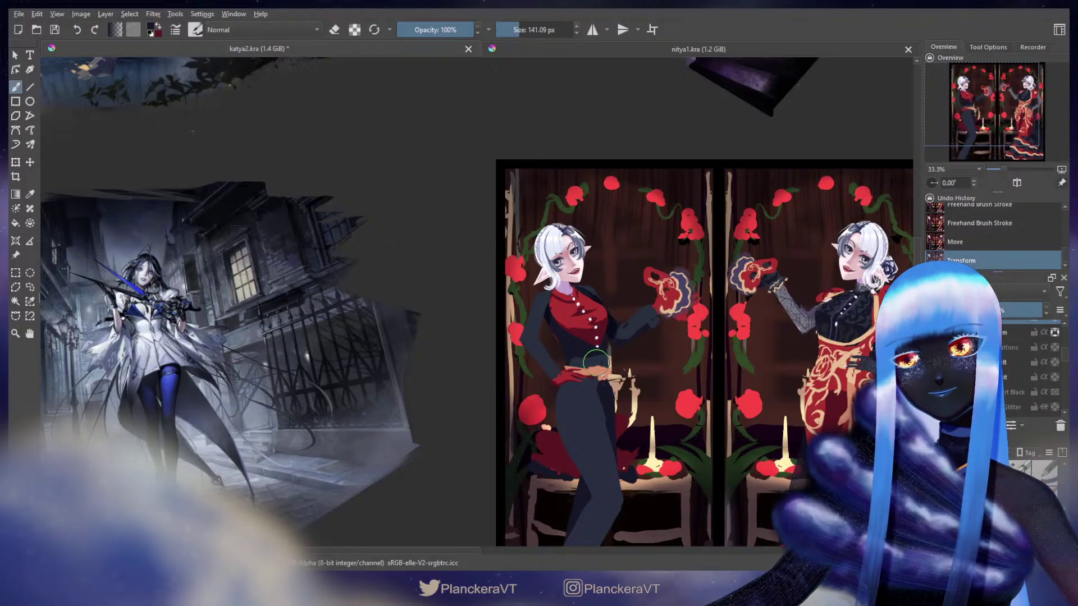
key(ctrl+t)
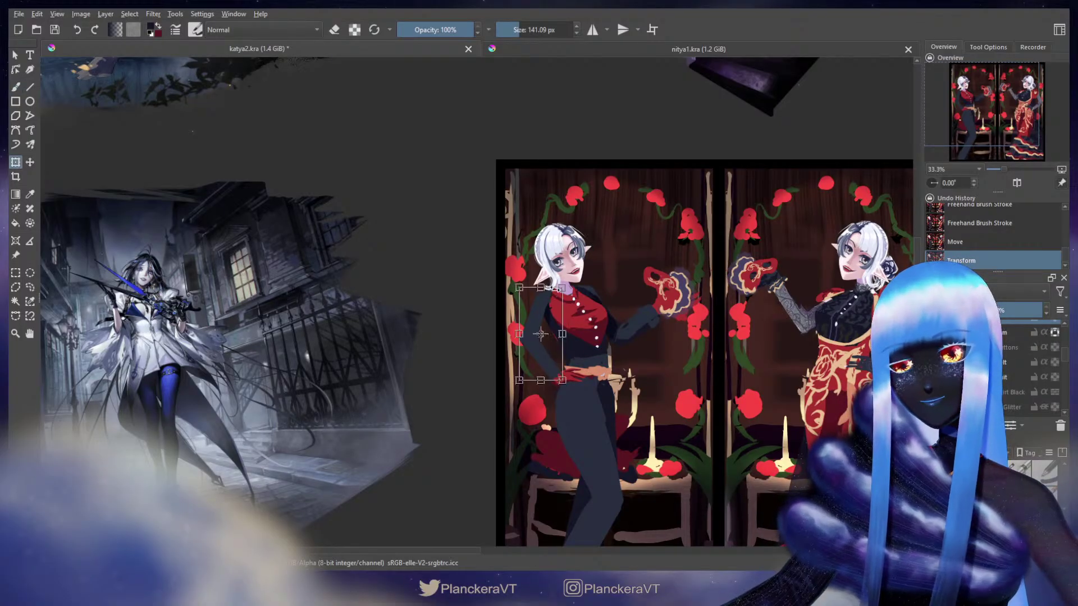
key(Return)
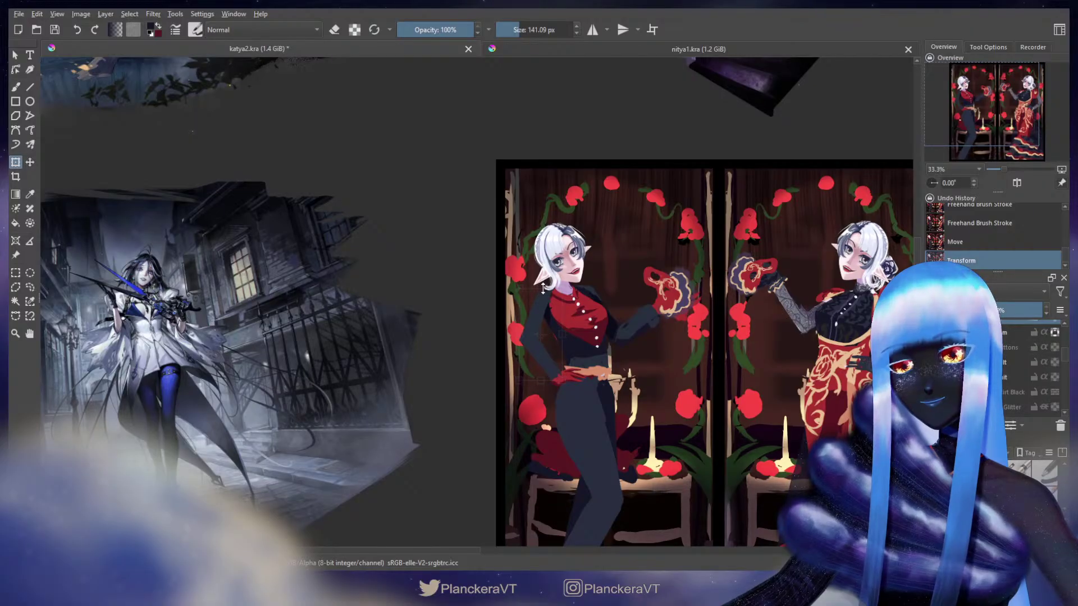
key(b)
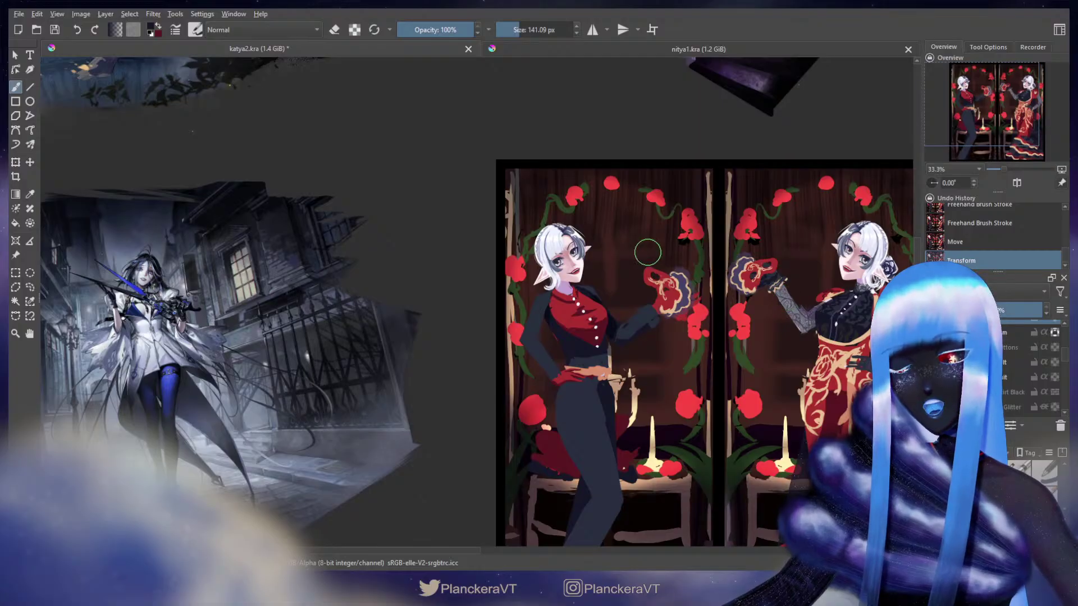
Try painting the left woman's red shirt front and waist dark navy with the 59.42 px brush.
shift+drag(600, 321, 582, 310)
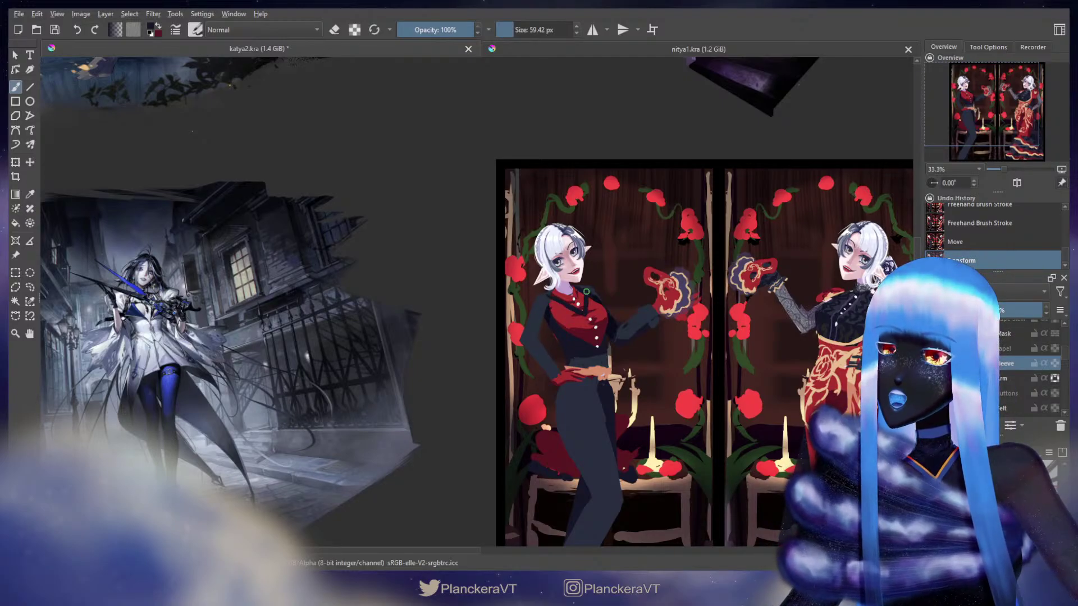
drag(575, 332, 555, 306)
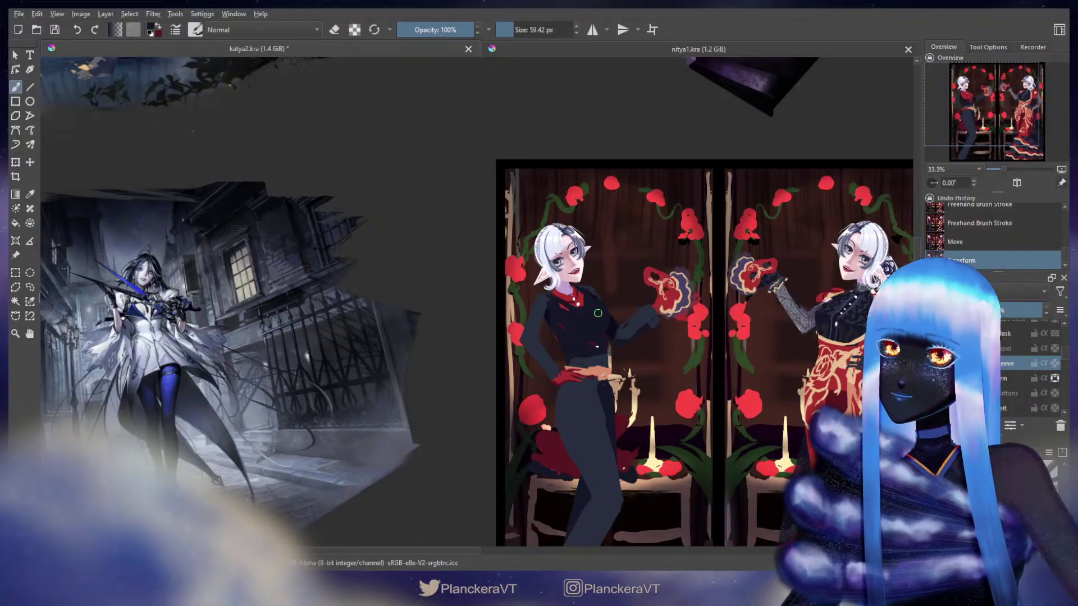
drag(600, 355, 610, 366)
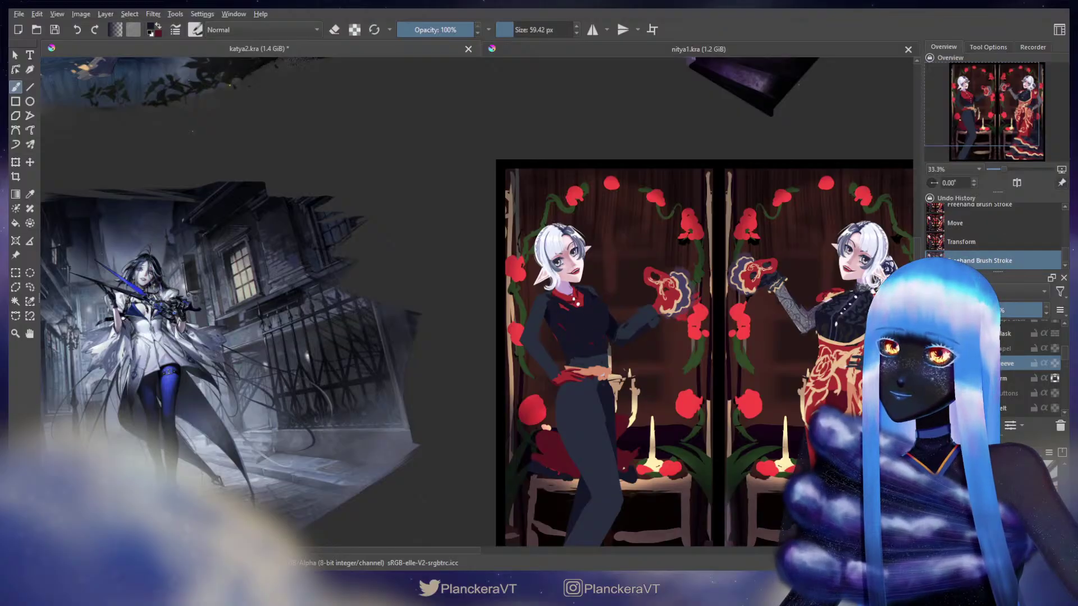
key(ctrl+z)
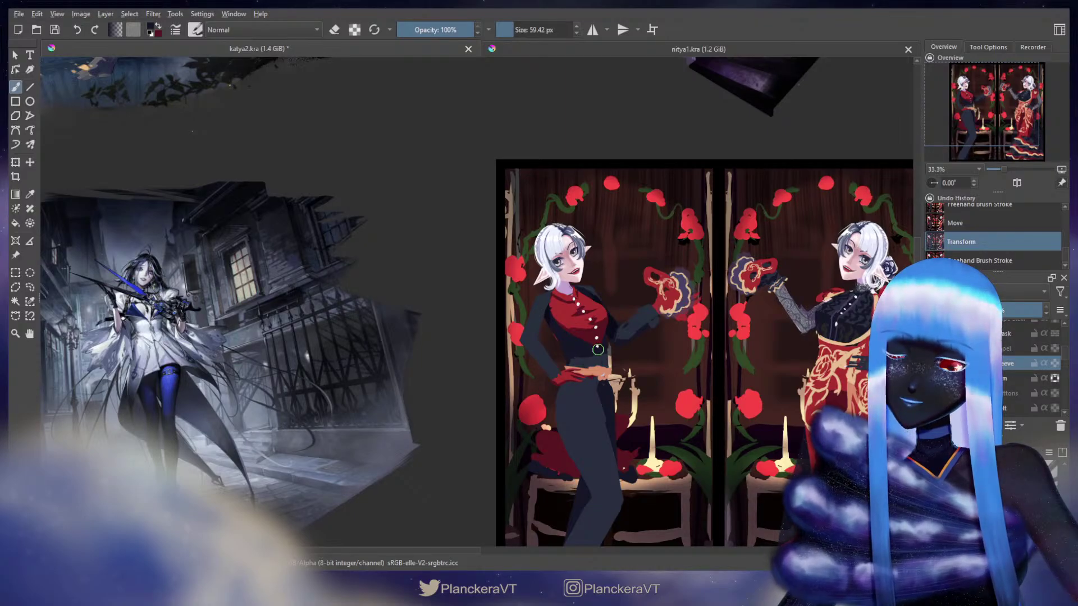
drag(553, 319, 552, 323)
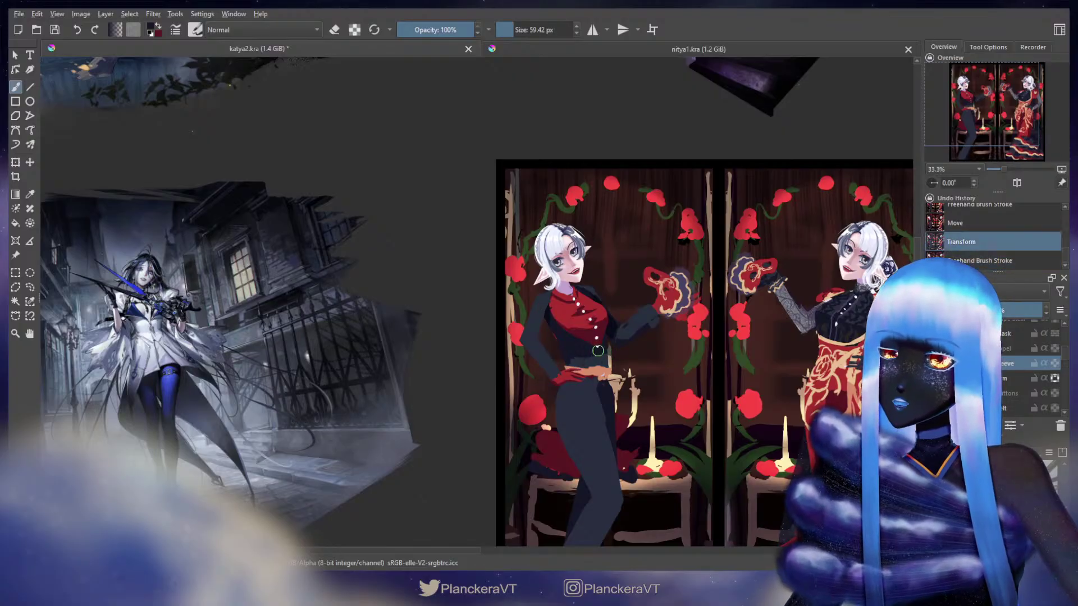
drag(565, 353, 621, 372)
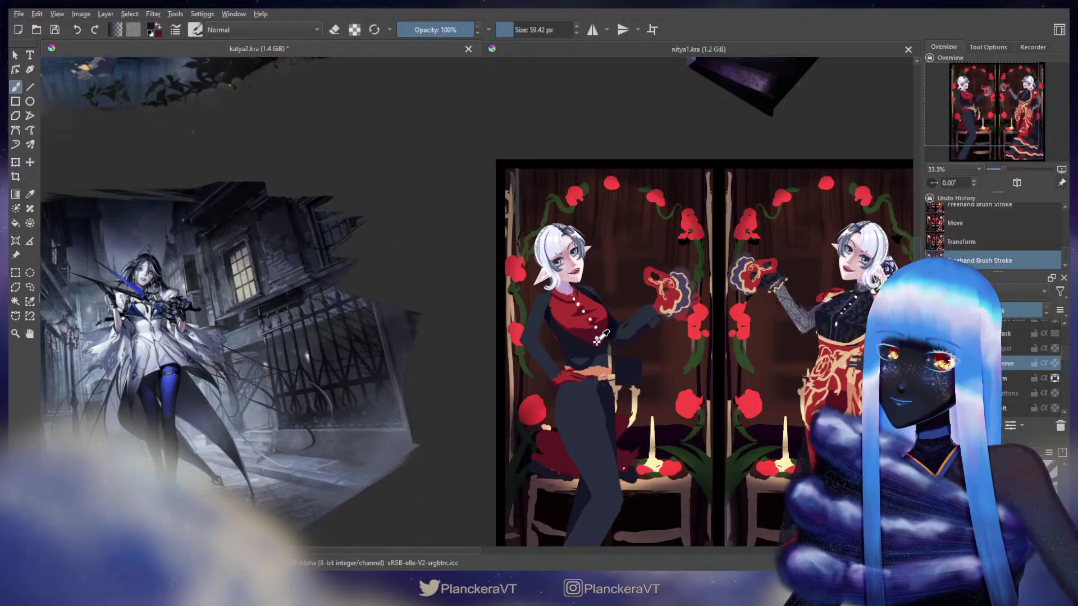
key(ctrl+z)
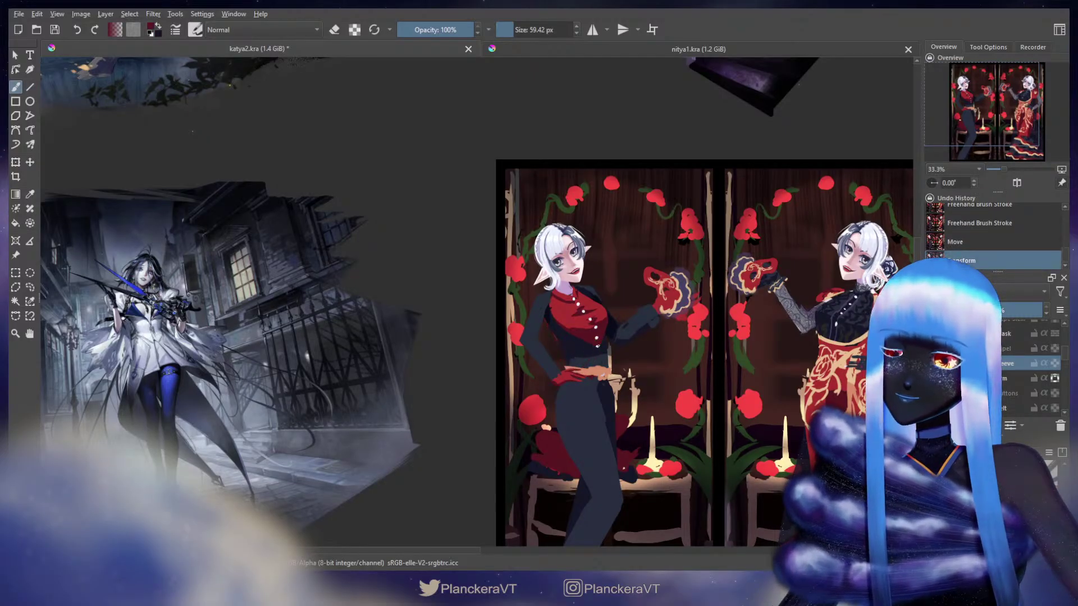
Try painting dark red strap and hem lines on the left woman's black bodice below the shirt front.
mouse_move(581, 362)
mouse_down()
mouse_move(568, 323)
mouse_move(606, 334)
mouse_up()
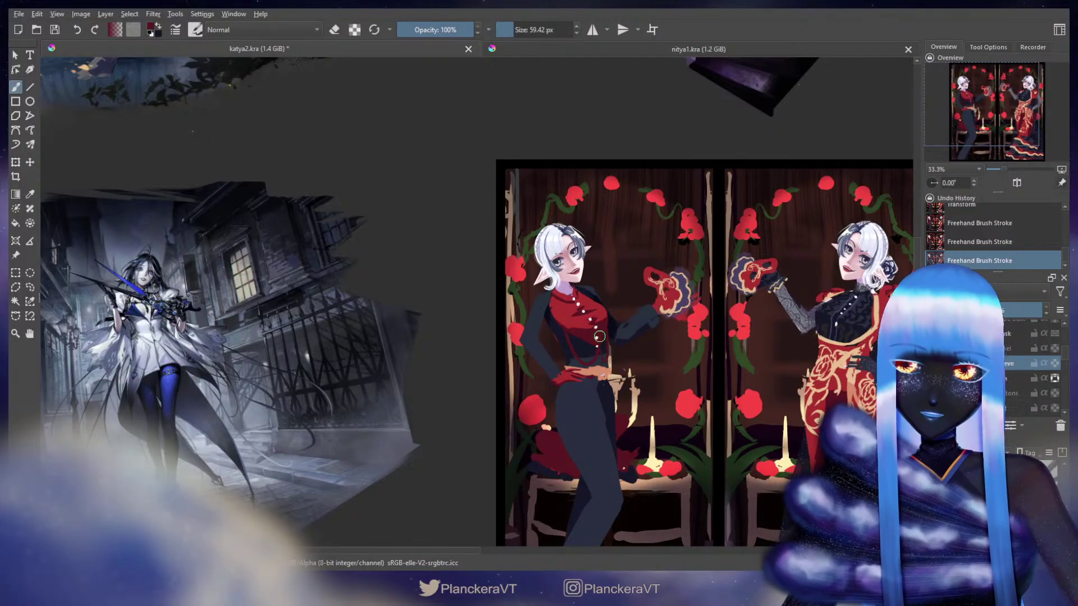
key(ctrl+z)
key(ctrl+z)
key(ctrl+z)
key(ctrl+z)
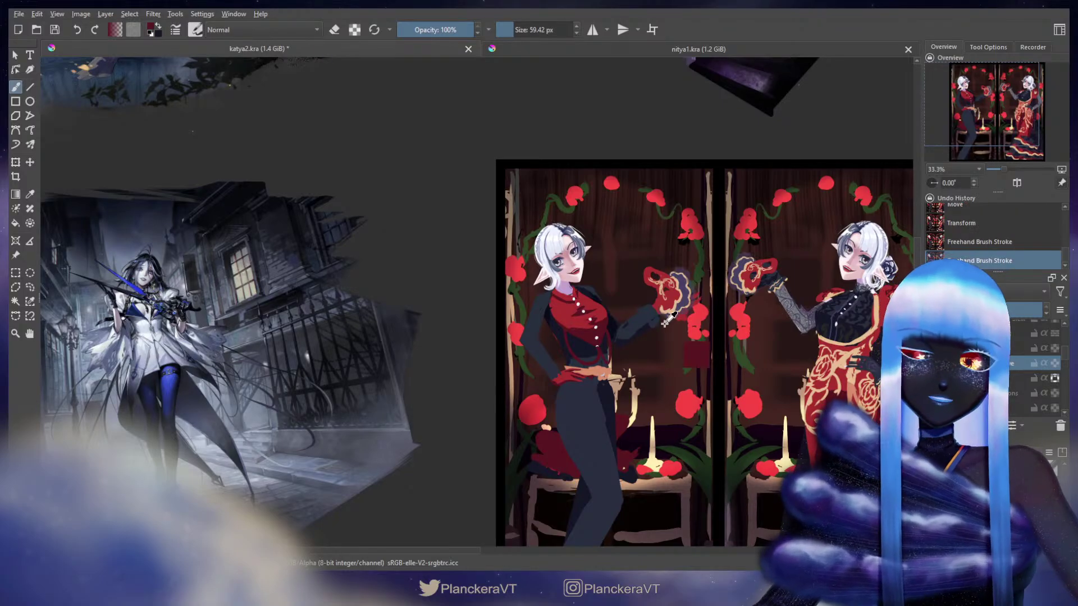
key(ctrl+z)
key(ctrl+z)
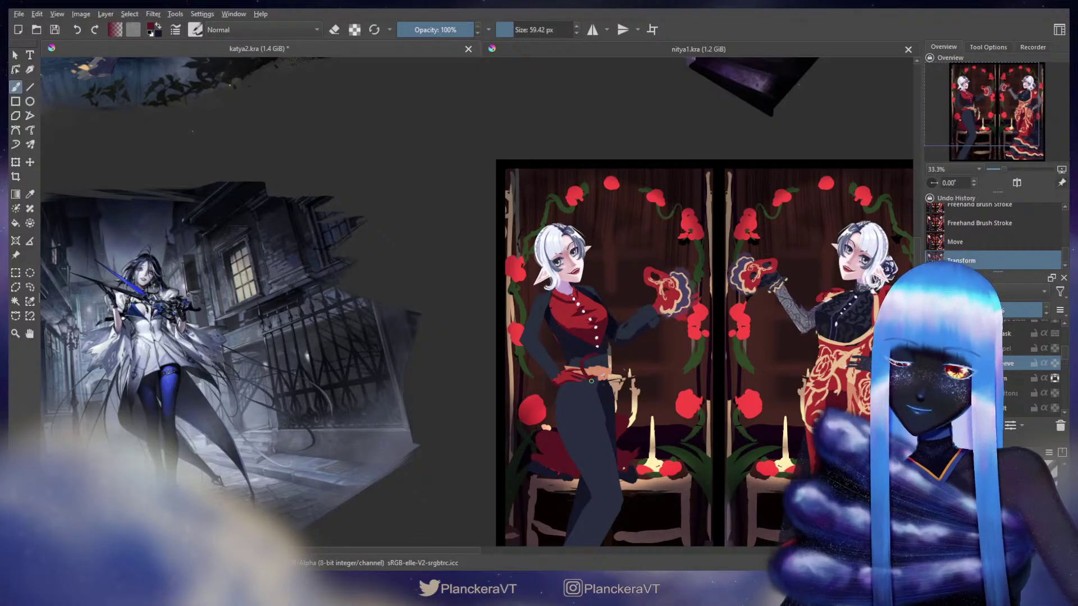
Try painting a dark red loop-shaped belt detail around the left woman's waist.
mouse_move(591, 381)
mouse_down()
mouse_move(604, 363)
mouse_move(594, 355)
mouse_up()
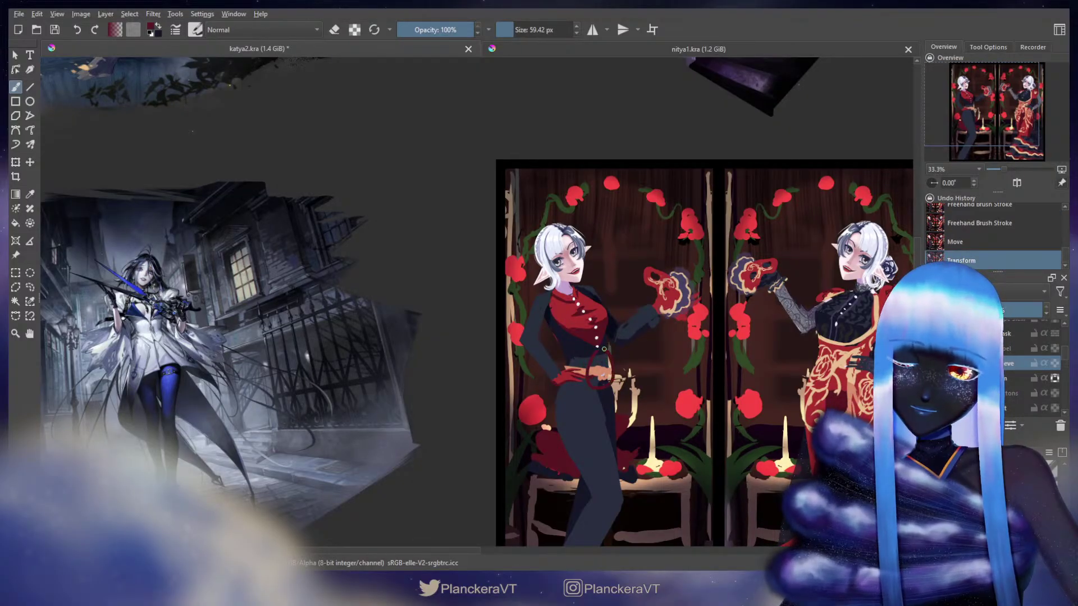
drag(601, 387, 602, 362)
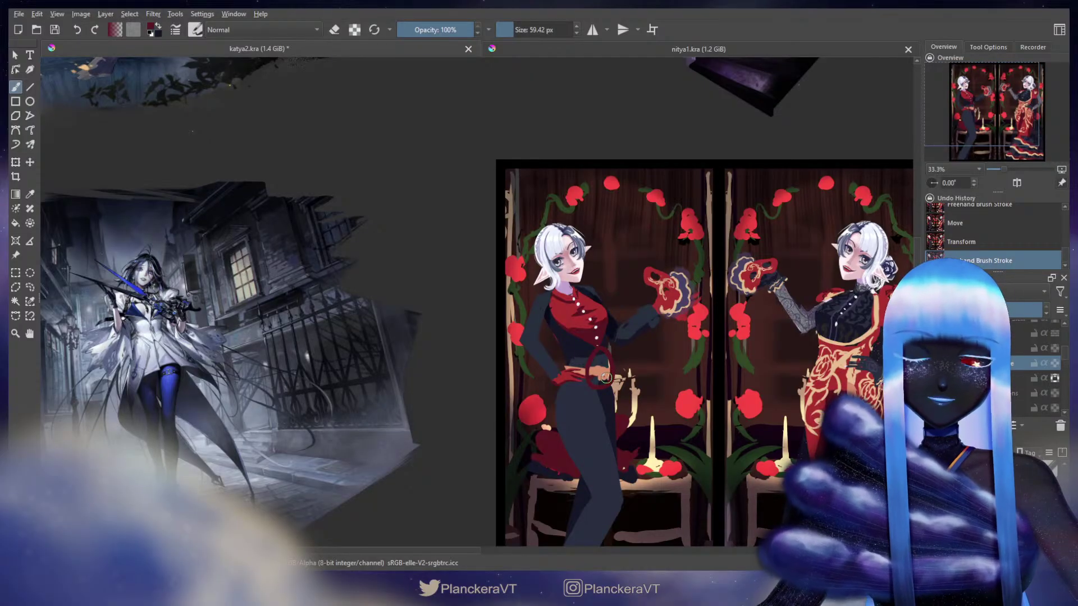
key(ctrl+z)
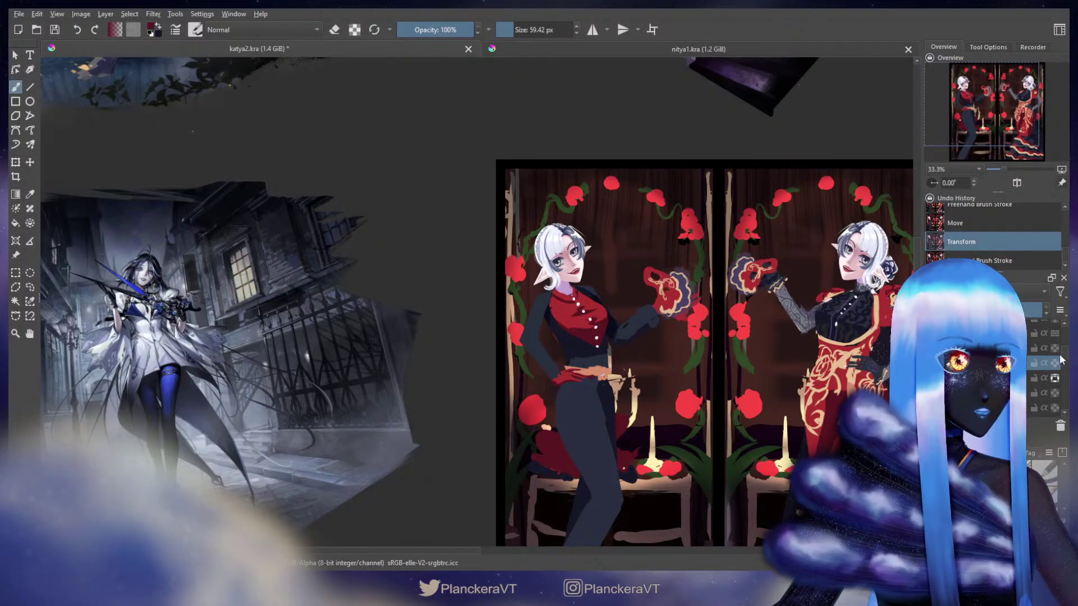
Select another clothing layer and erase a spot between the left woman's bent arm and waist with the 108.17 px eraser.
drag(1062, 357, 1063, 362)
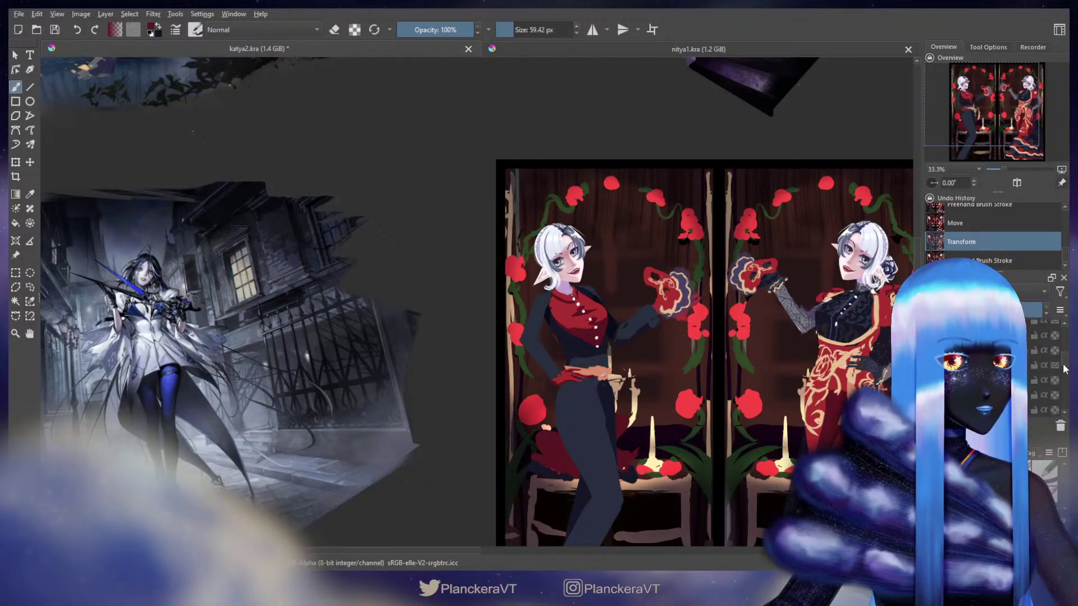
click(1027, 399)
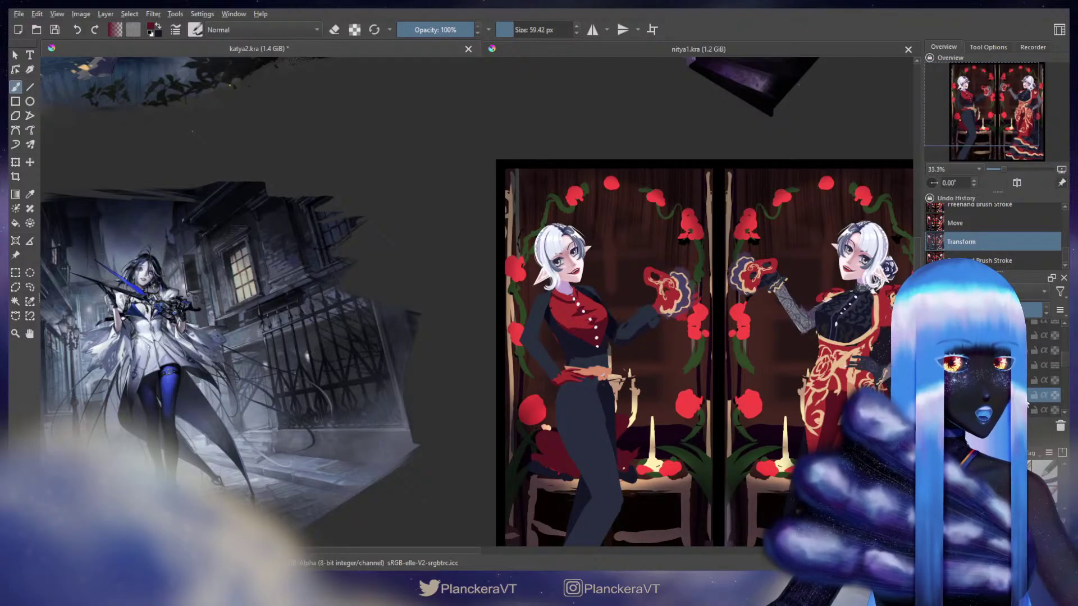
key(e)
click(552, 341)
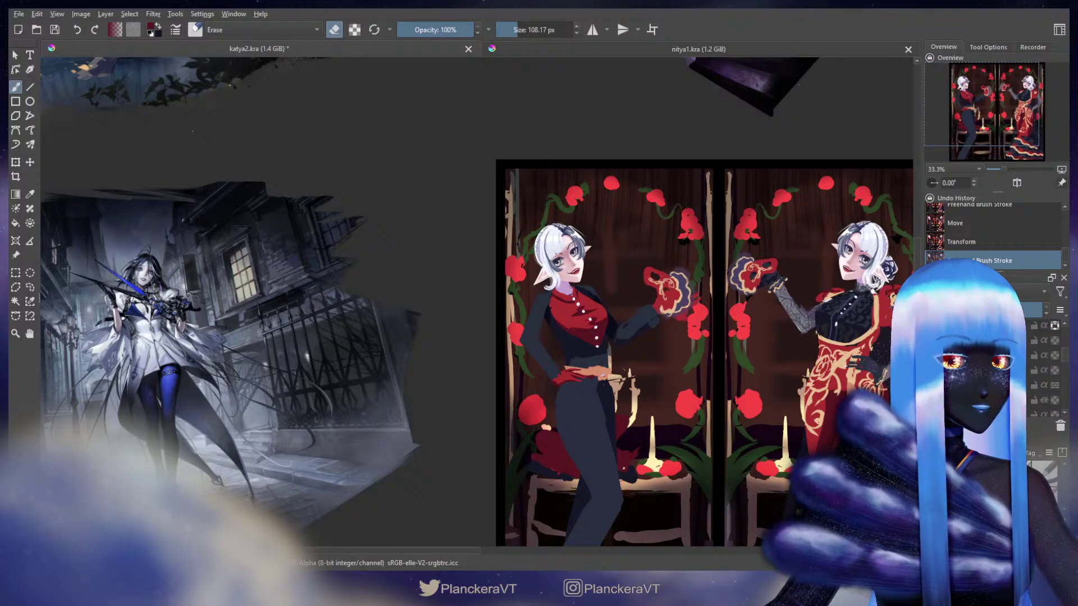
Hide the pale detail at the left woman's waist and the red glove resting on her hip.
scroll(1067, 364, up, 1)
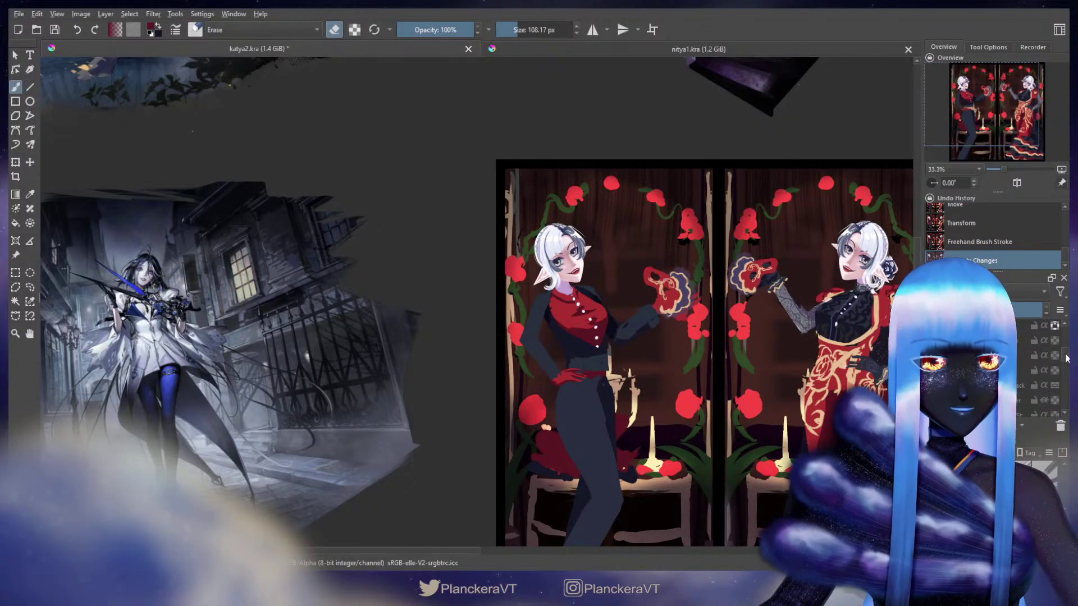
click(1056, 343)
scroll(1067, 364, down, 1)
scroll(1067, 363, down, 2)
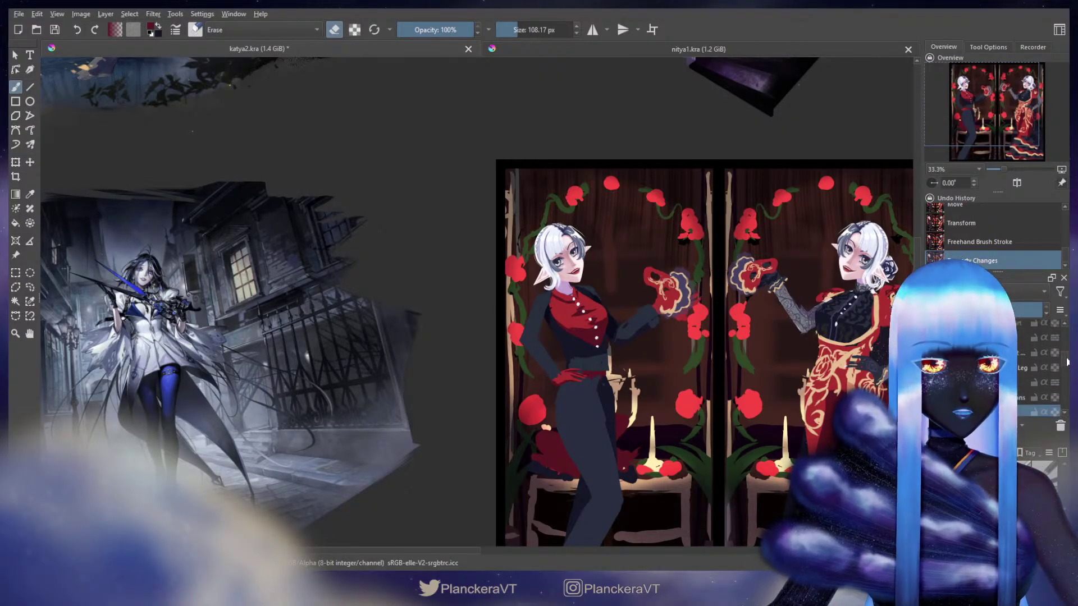
scroll(1067, 362, up, 3)
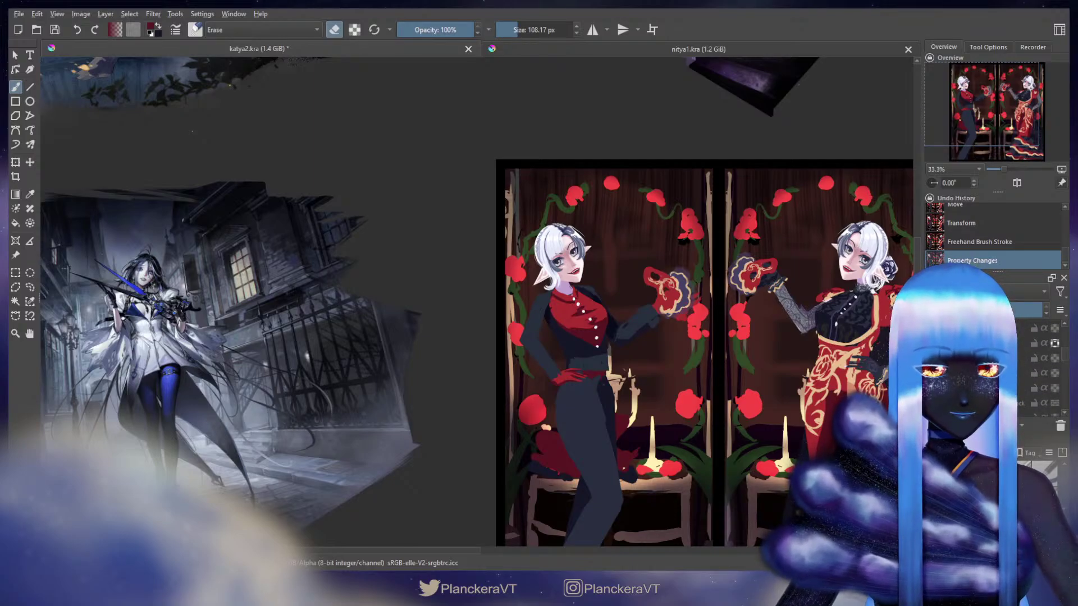
click(1055, 343)
scroll(1067, 360, down, 1)
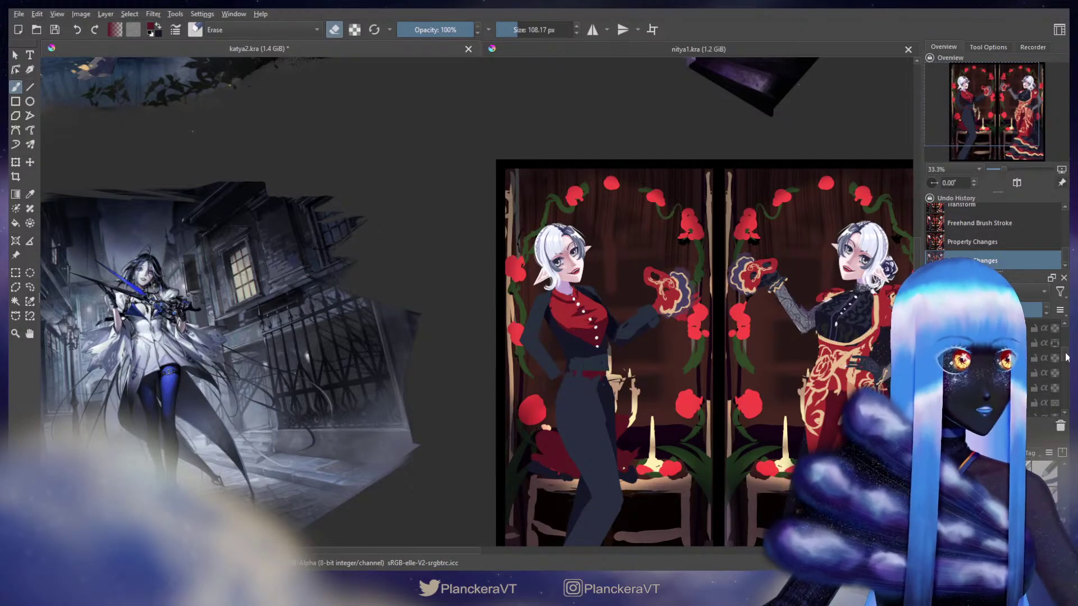
Sample the dark clothing colour and trim both edges of the left woman's waist with the 66.69 px eraser.
key(e)
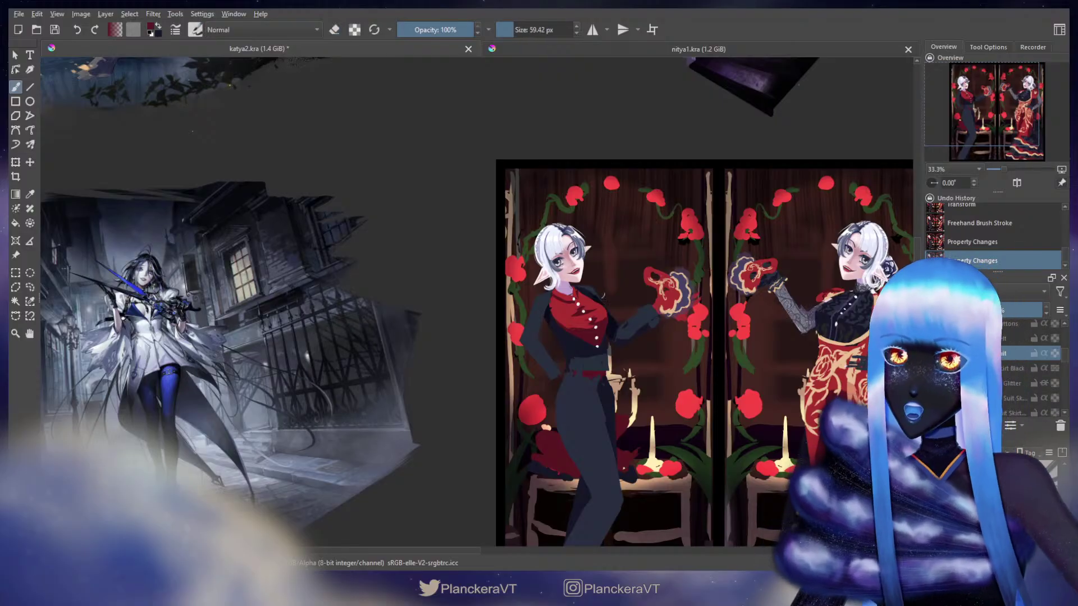
ctrl+click(586, 361)
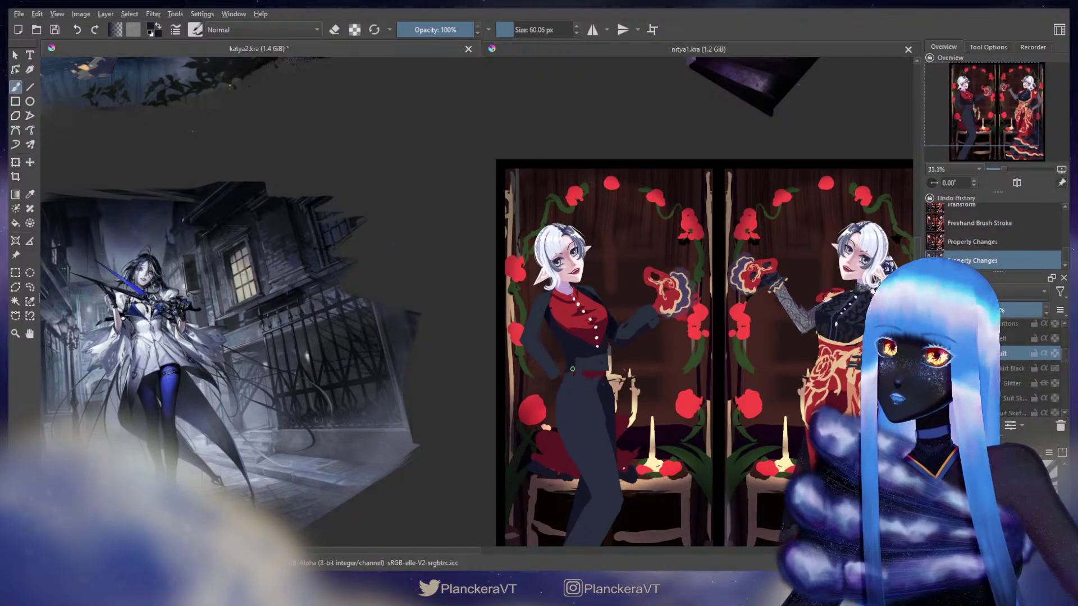
key(e)
drag(572, 369, 565, 360)
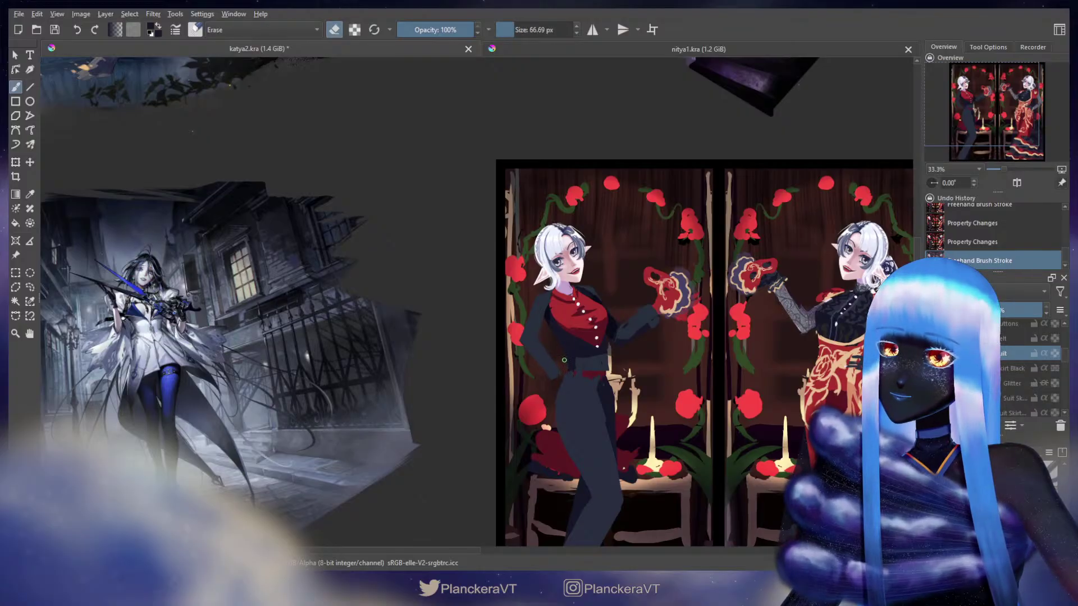
click(565, 367)
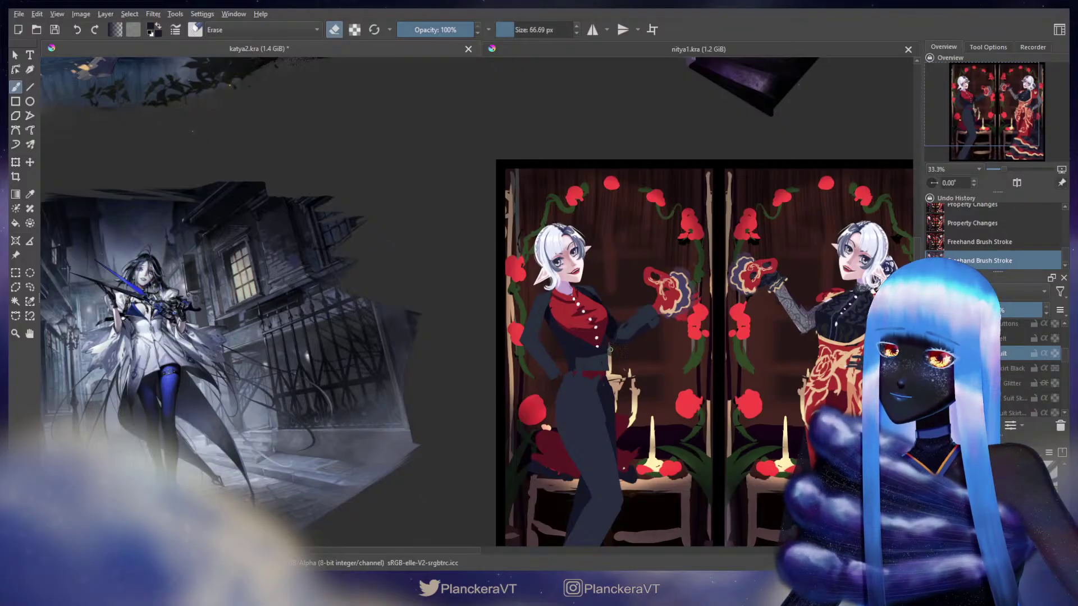
drag(610, 370, 610, 349)
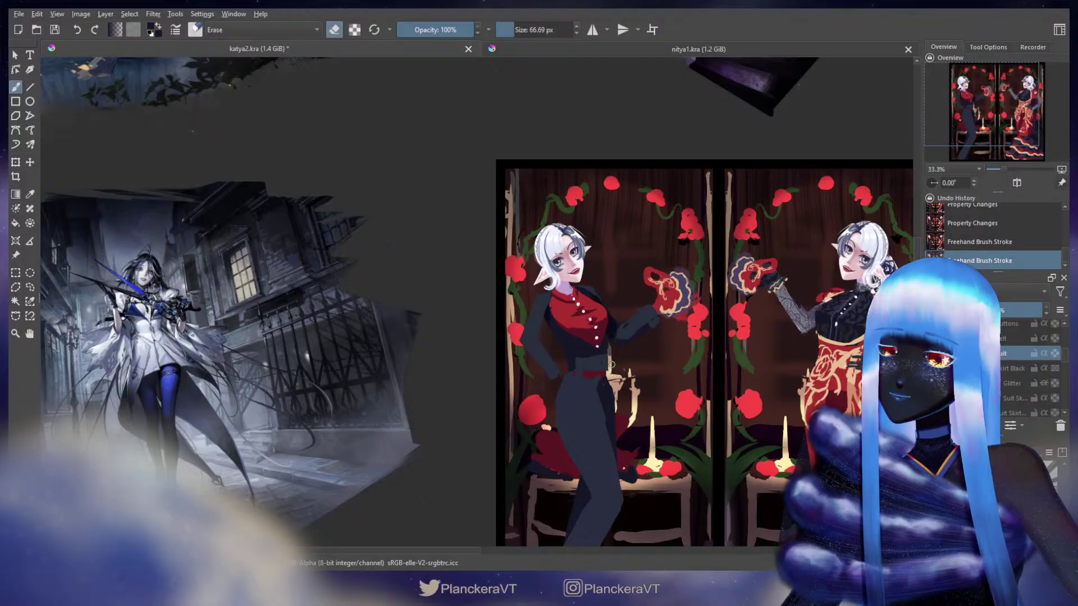
Touch up the lower edge of the left woman's bodice near the shirt buttons with the 60.06 px brush.
key(e)
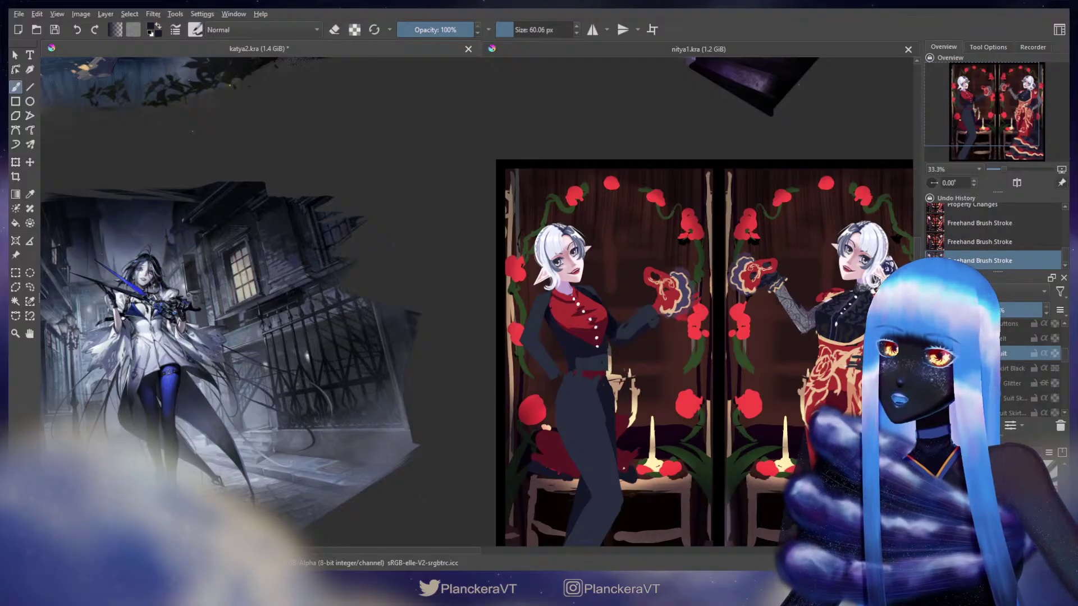
click(602, 340)
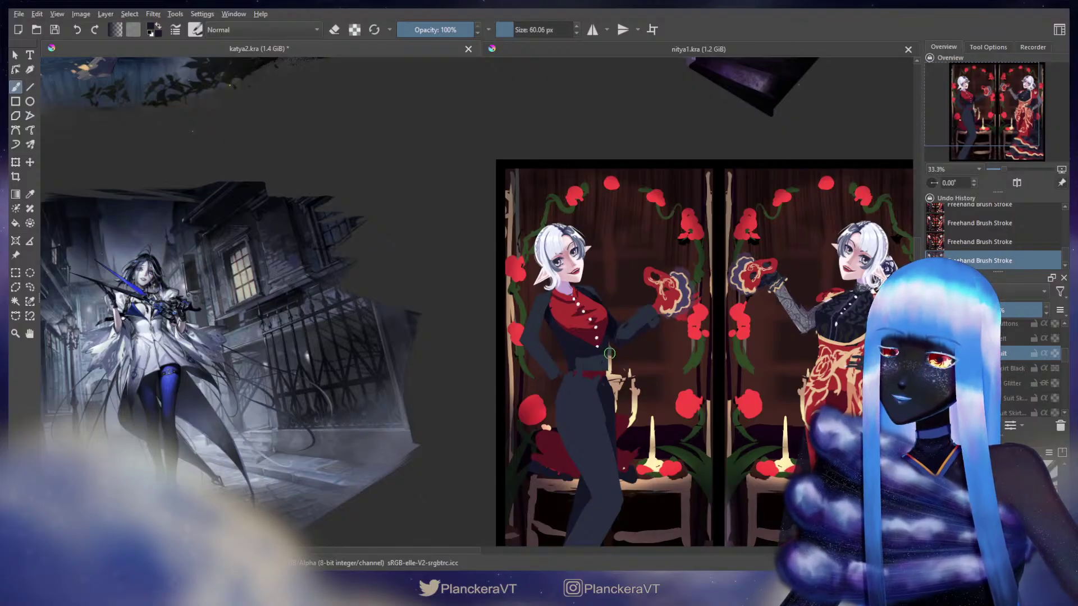
key(e)
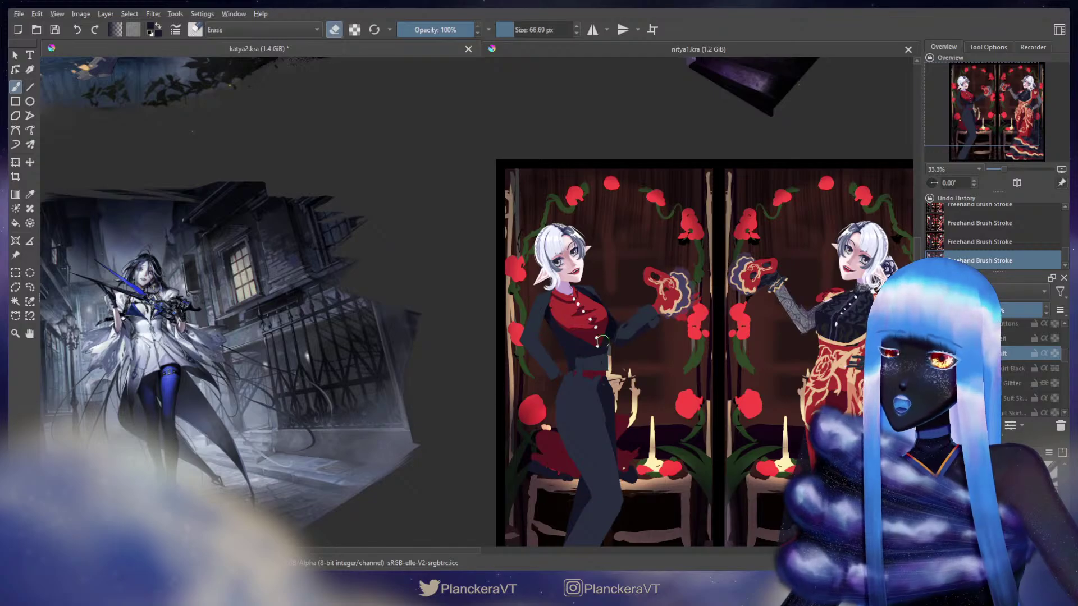
key(ctrl+z)
key(ctrl+shift+z)
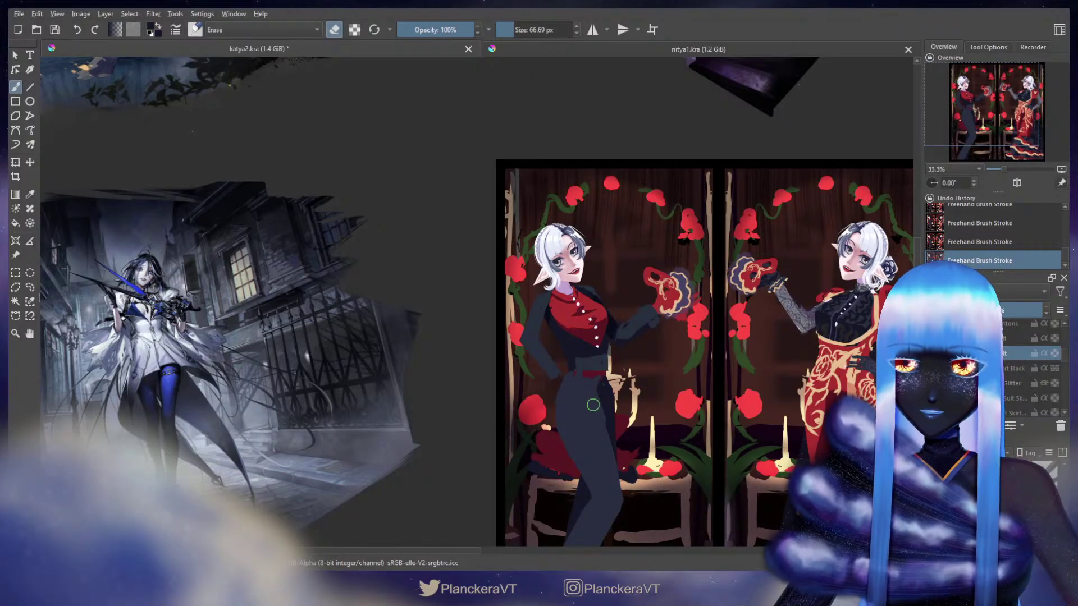
Try painting a dark arrow-shaped mark from the left woman's hip towards the rose, and undo the recent strokes.
key(e)
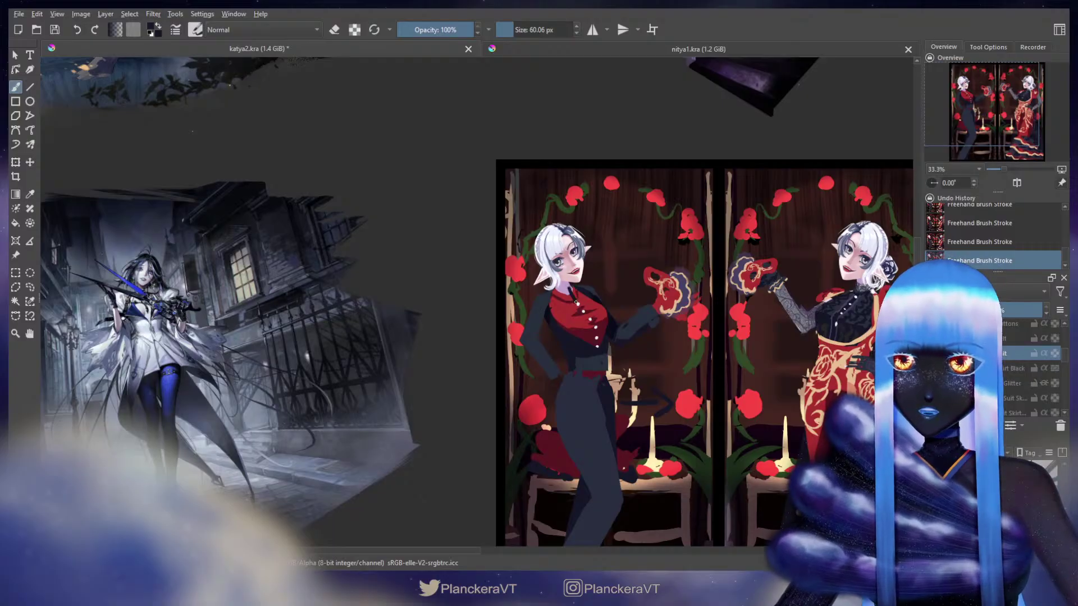
key(ctrl+z)
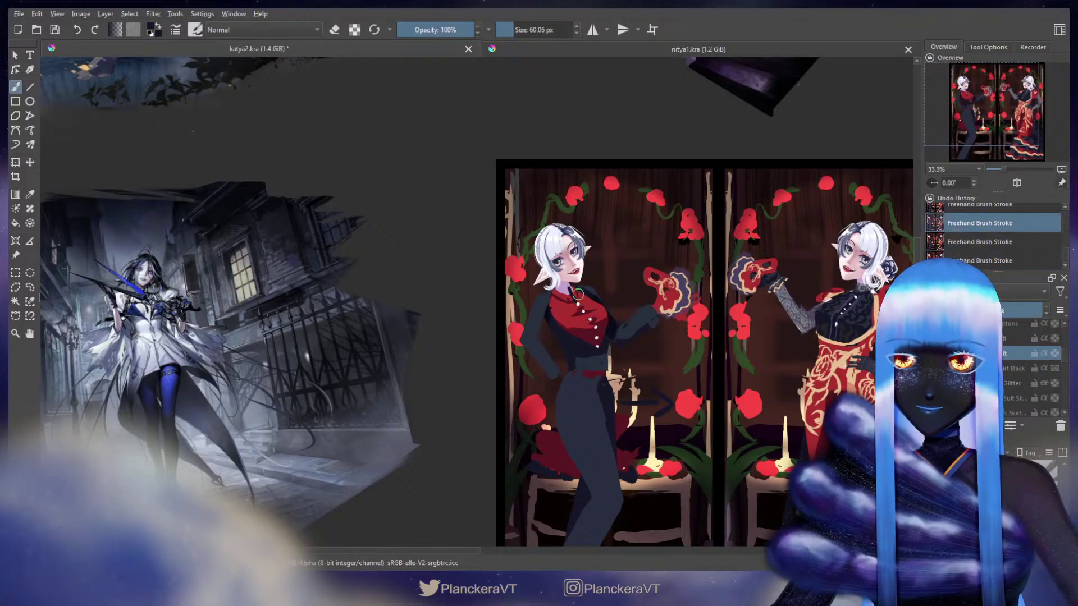
key(ctrl+shift+z)
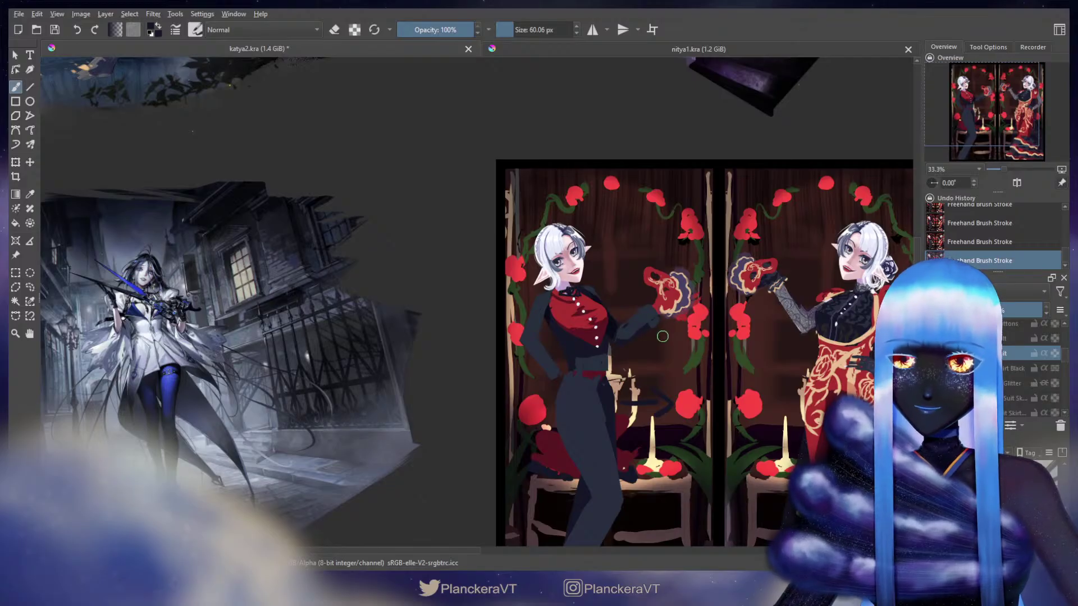
key(ctrl+z)
key(ctrl+z)
key(ctrl+z)
key(ctrl+z)
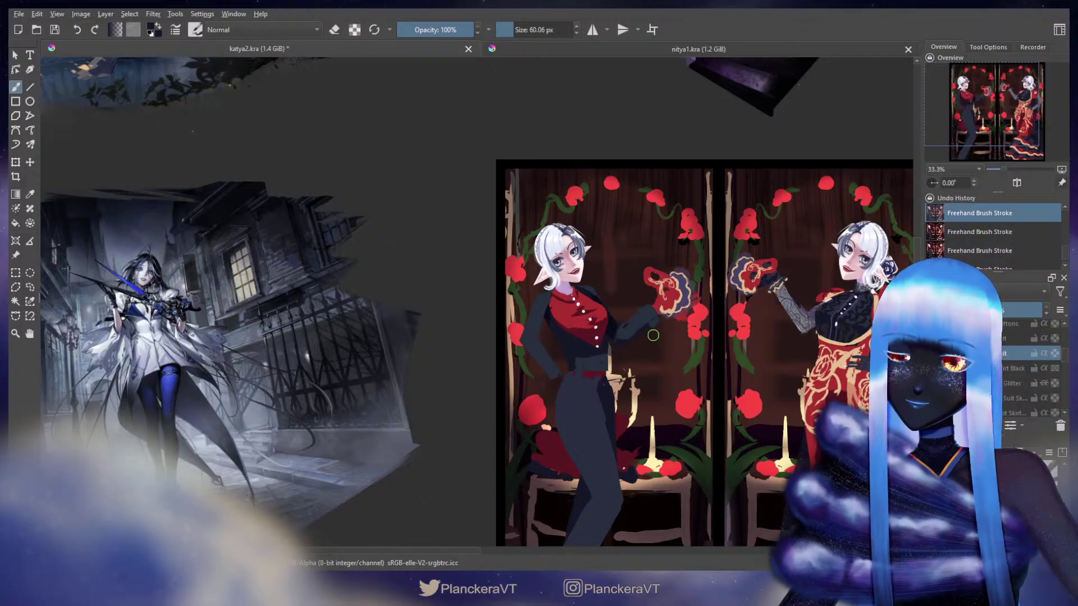
Compare the recent waist strokes by redoing and undoing them, and try a sampled navy stroke below the red belt.
drag(623, 358, 637, 326)
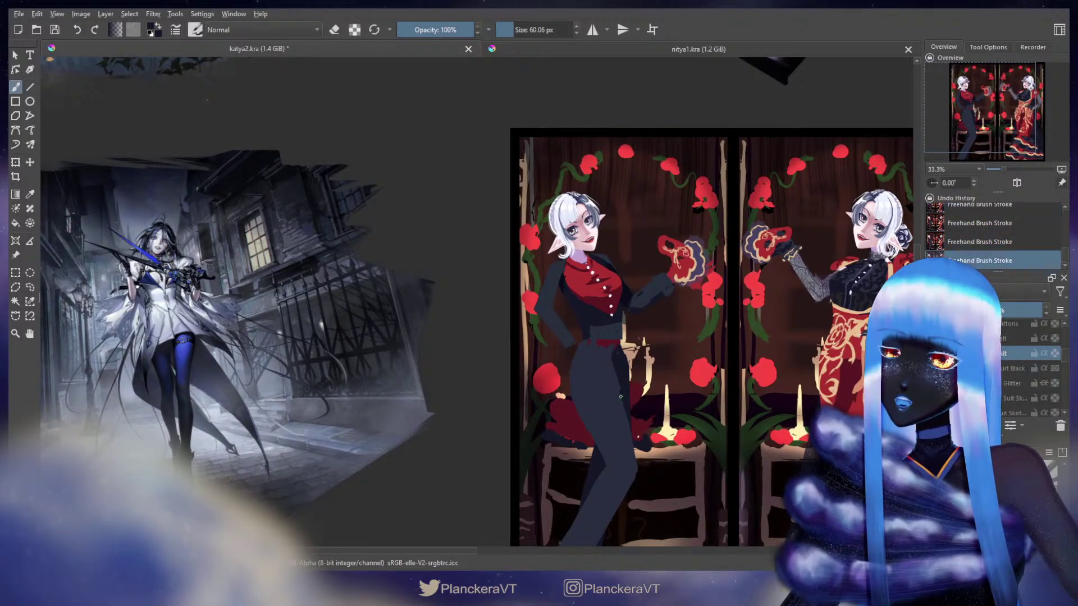
key(ctrl+shift+z)
key(ctrl+shift+z)
key(ctrl+shift+z)
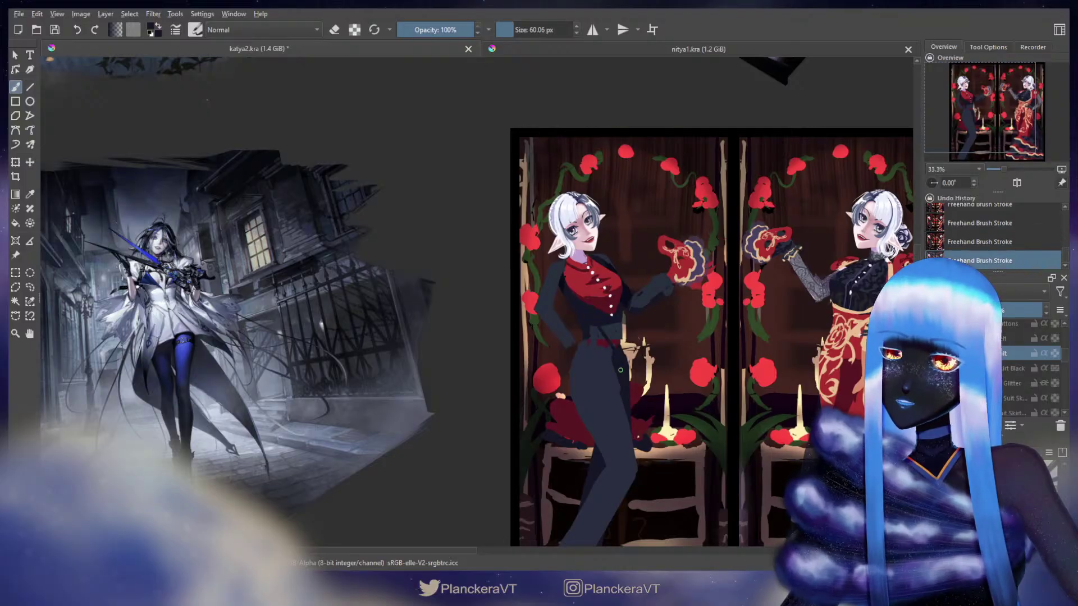
key(ctrl+z)
key(ctrl+z)
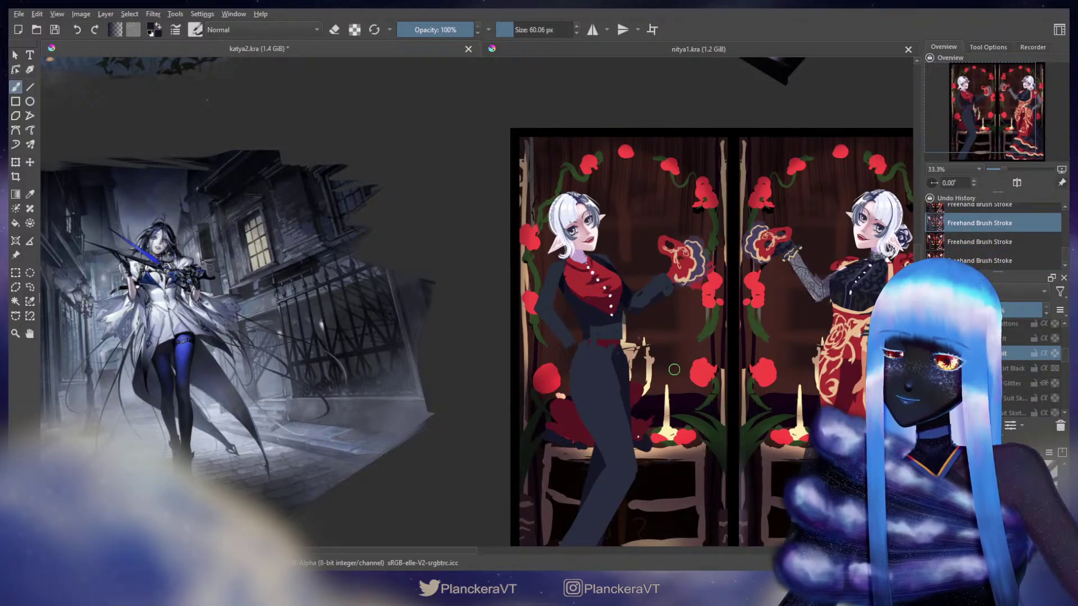
ctrl+click(609, 368)
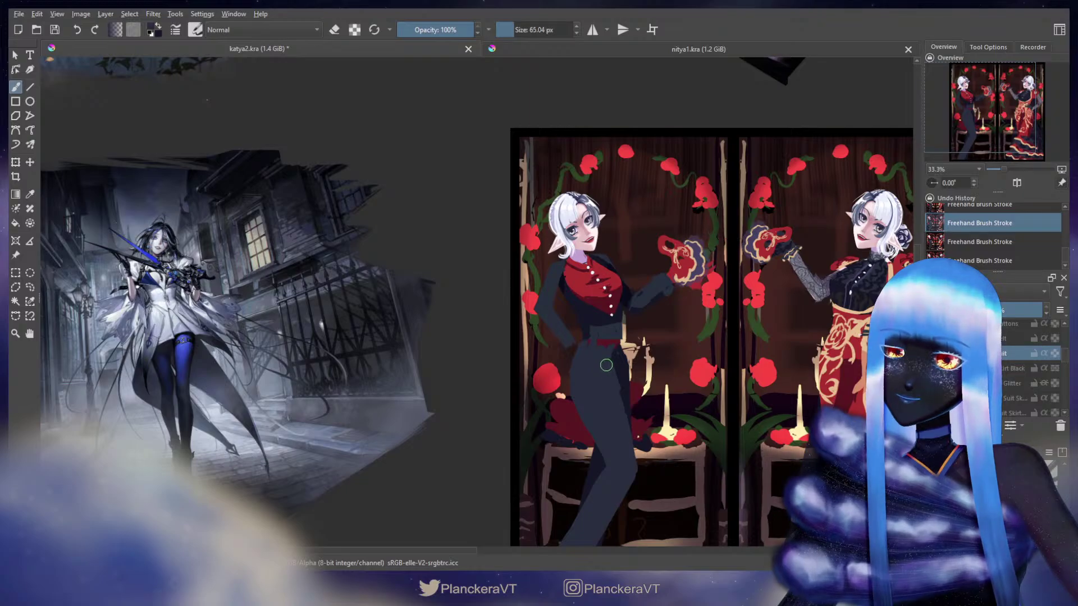
drag(607, 365, 611, 361)
key(ctrl+z)
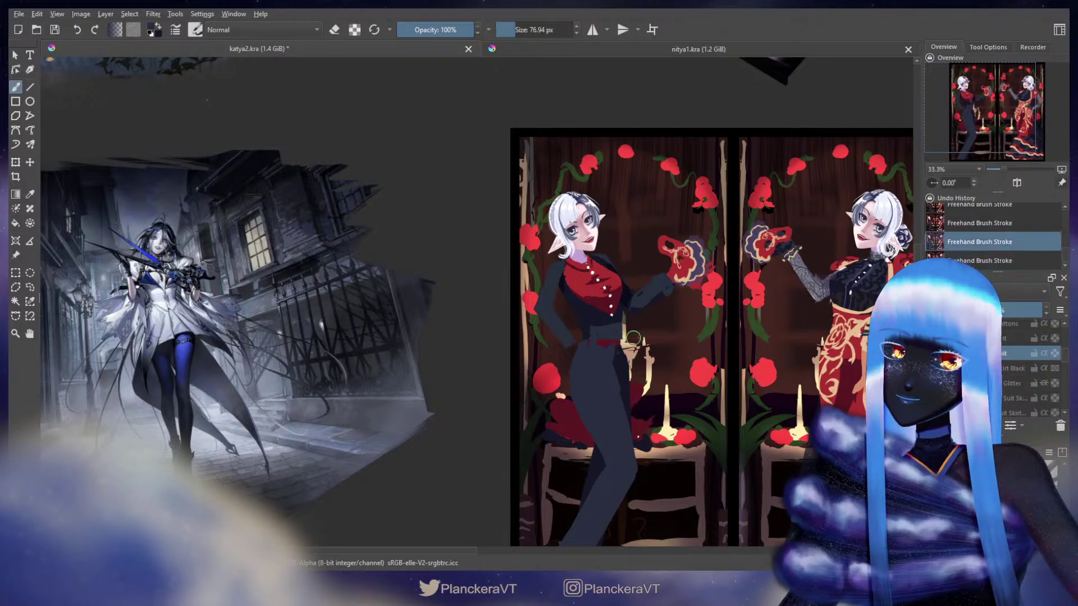
Select the front leg layer and erase a spot at the left woman's waist with the 73.92 px eraser.
drag(1066, 363, 1067, 360)
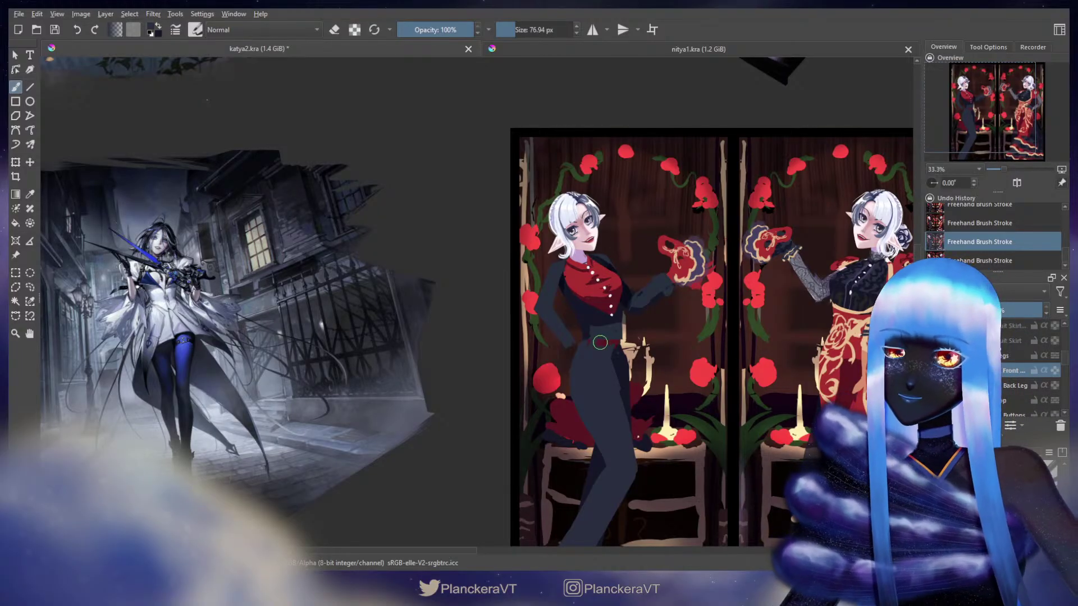
key(e)
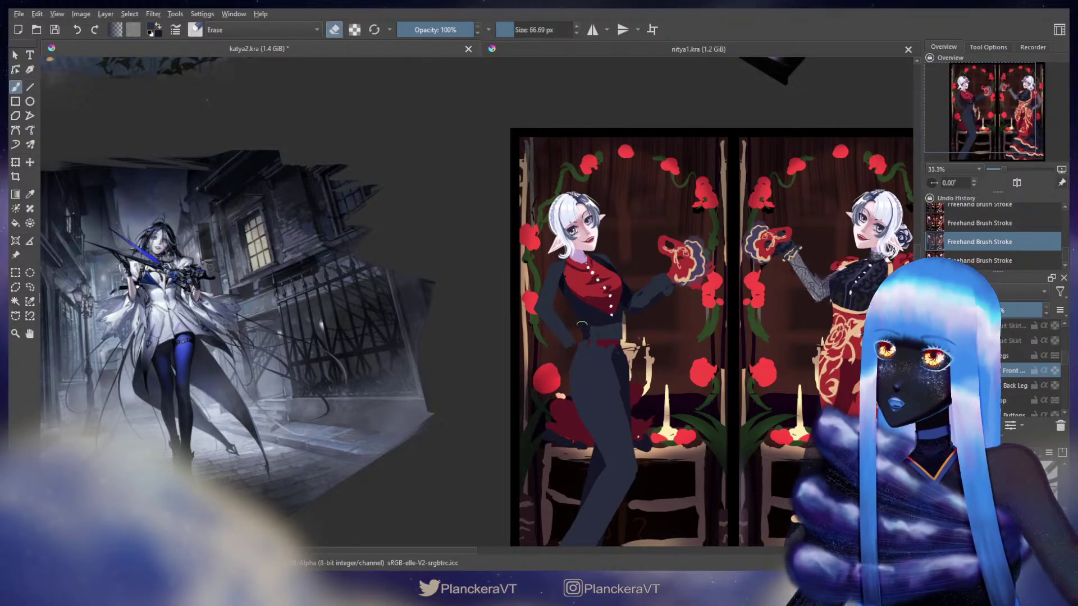
key(bracketright)
click(580, 338)
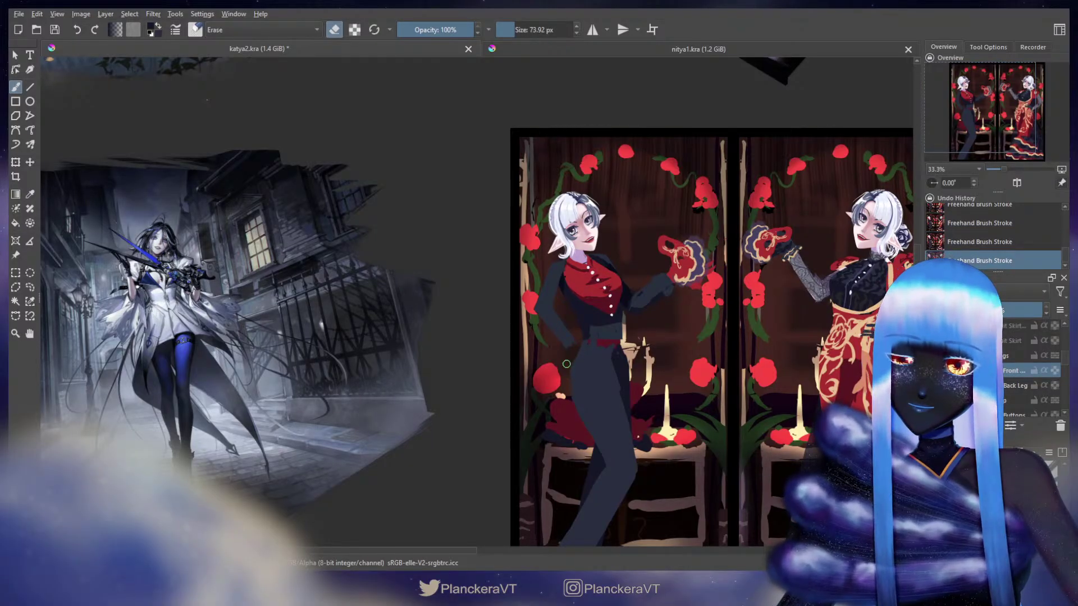
Paint navy over the left woman's red belt to extend the trousers into a high waistband.
key(e)
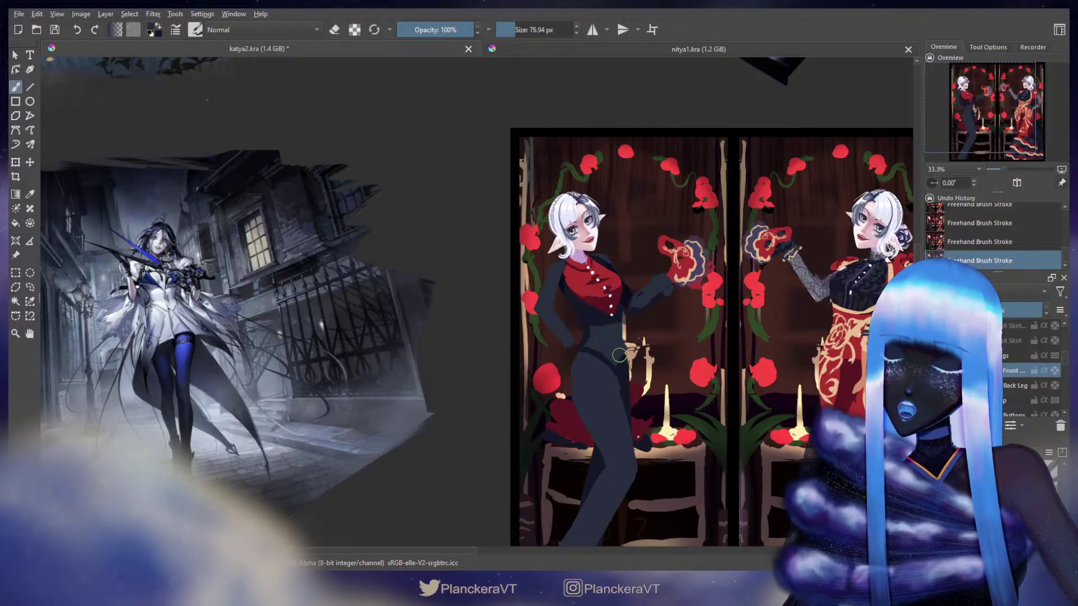
key(e)
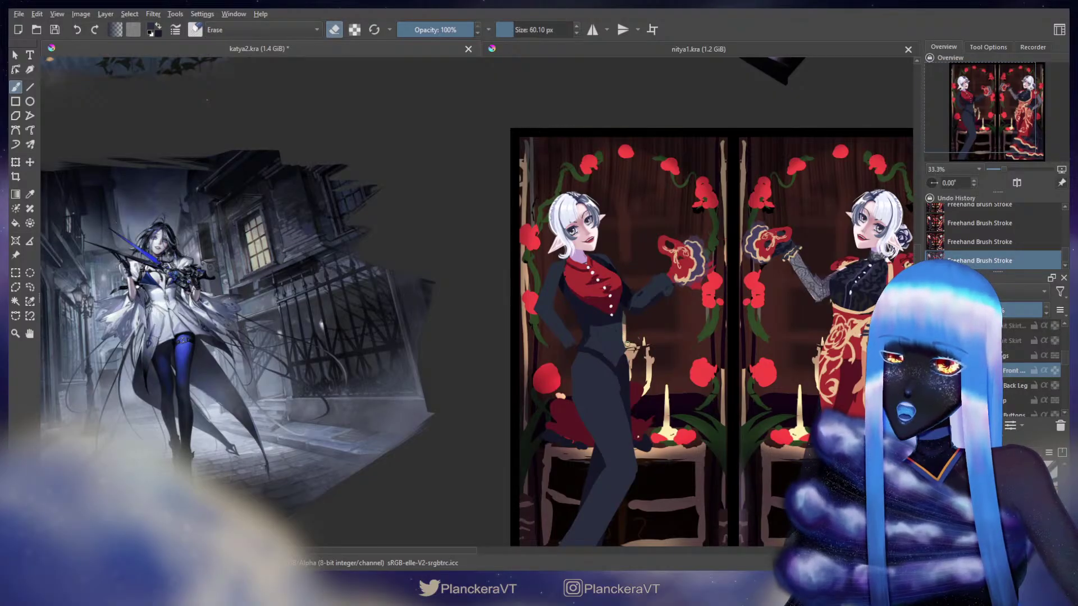
key(e)
mouse_move(731, 304)
mouse_down()
mouse_move(345, 306)
mouse_move(754, 312)
mouse_up()
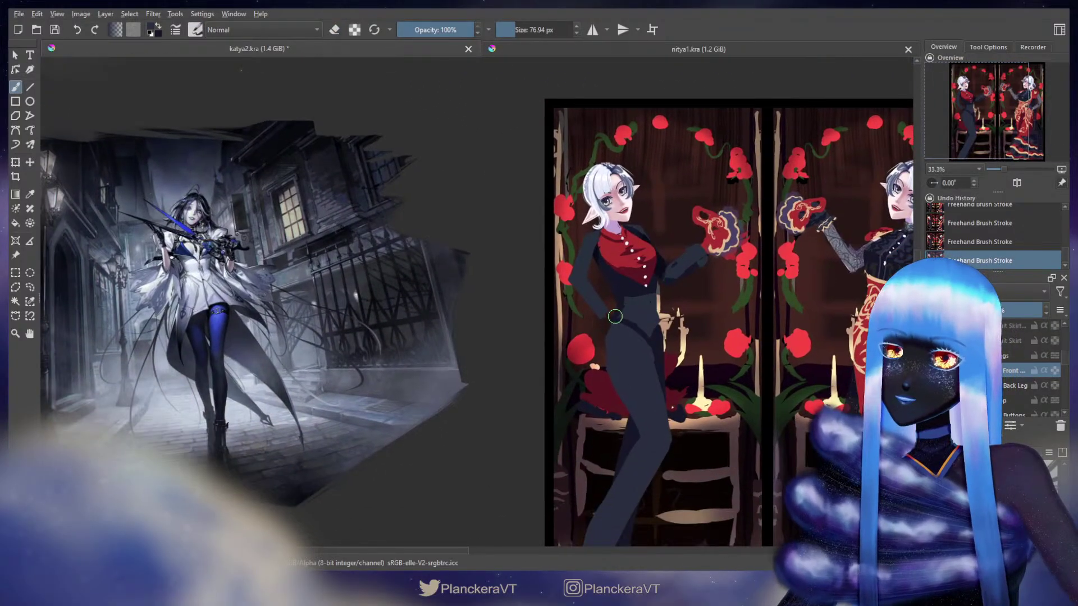
drag(615, 316, 520, 335)
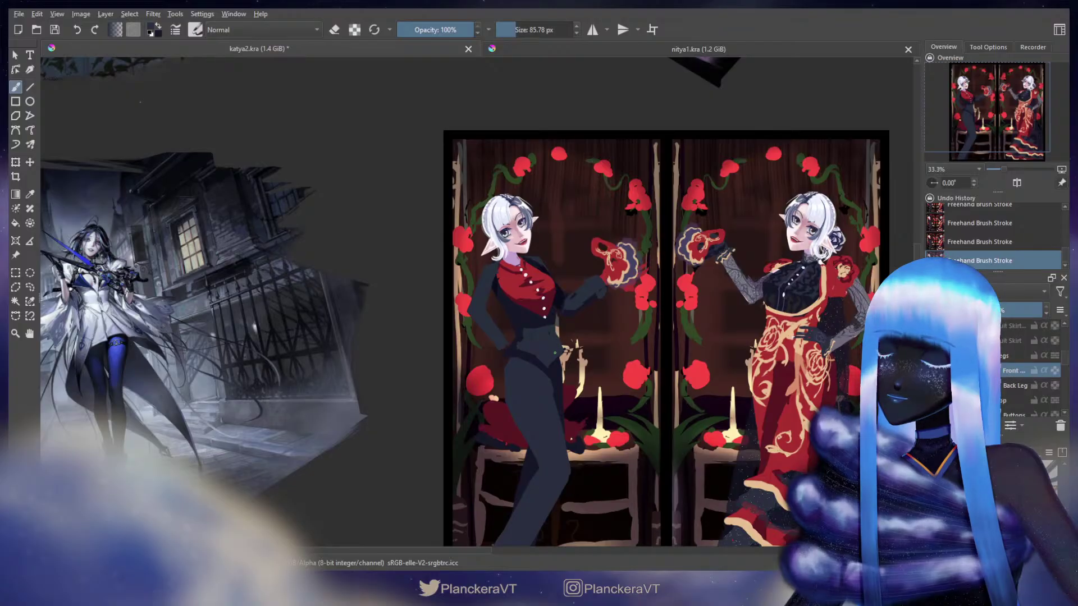
scroll(568, 364, up, 3)
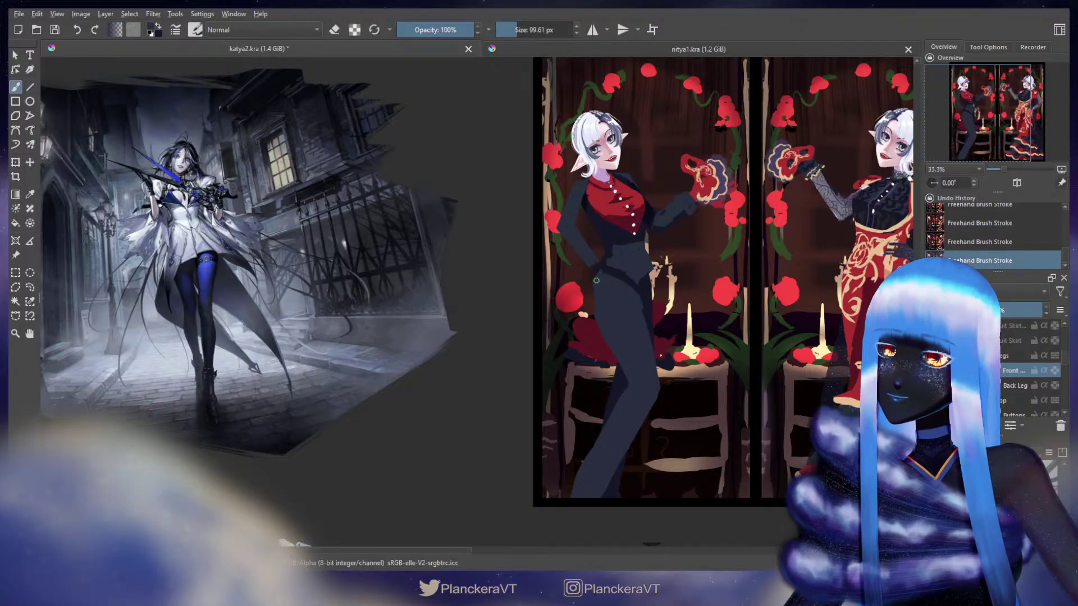
Undo the last strokes and refine the trousers' outer hip edge beneath the left woman's bent arm with the 60.10 px eraser.
key(e)
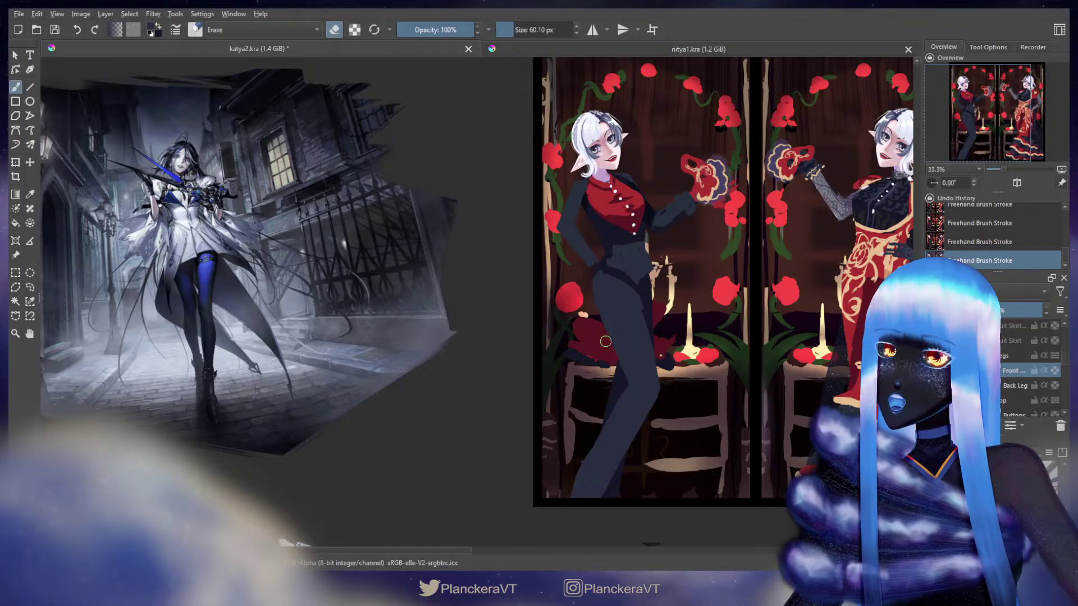
drag(647, 338, 601, 356)
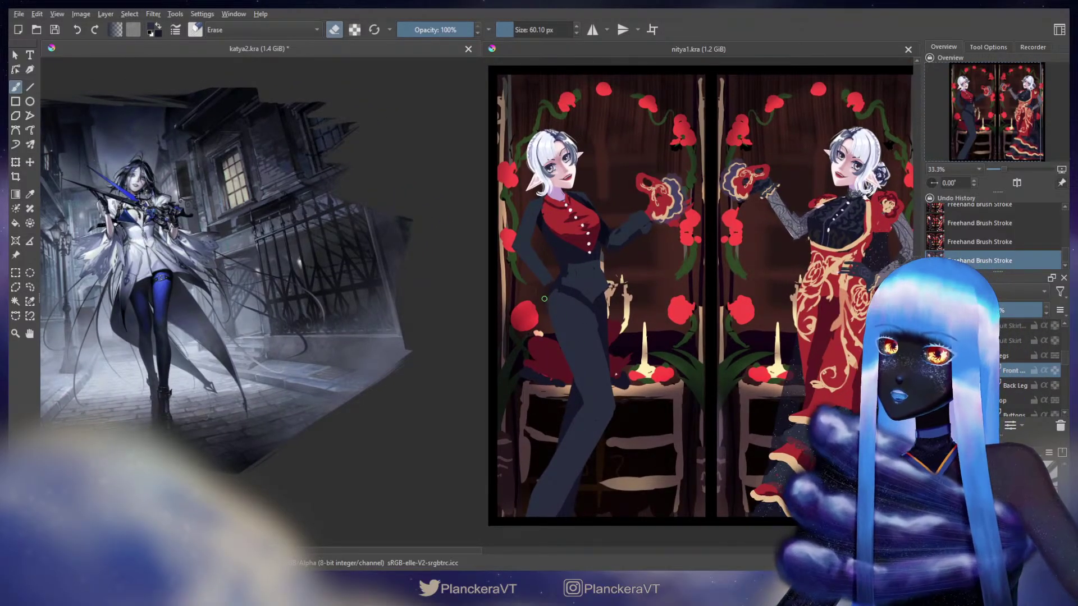
key(ctrl+z)
key(ctrl+z)
drag(554, 277, 546, 287)
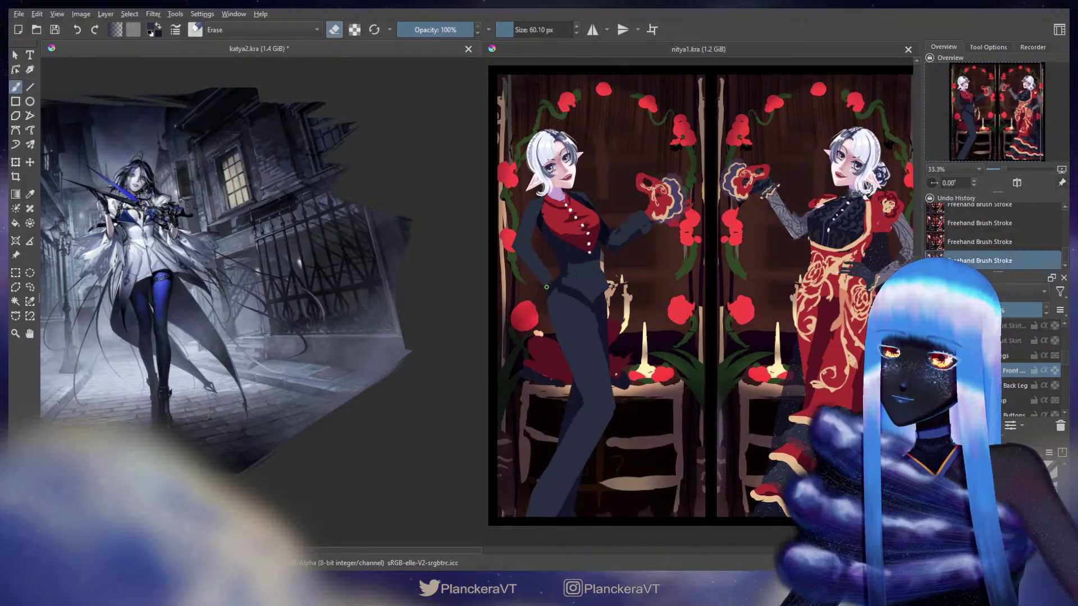
key(e)
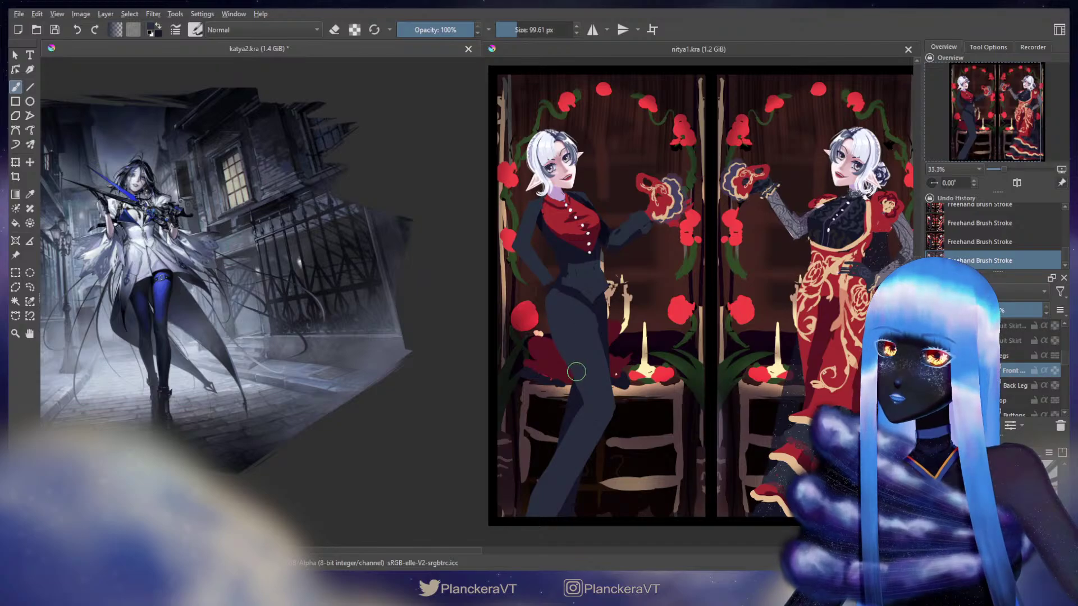
key(e)
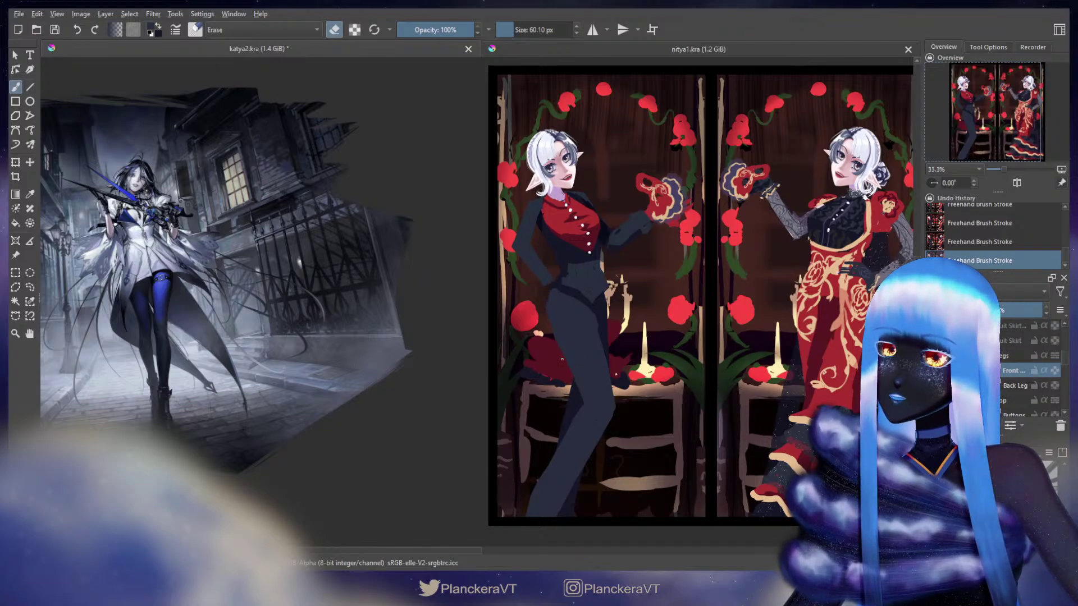
key(e)
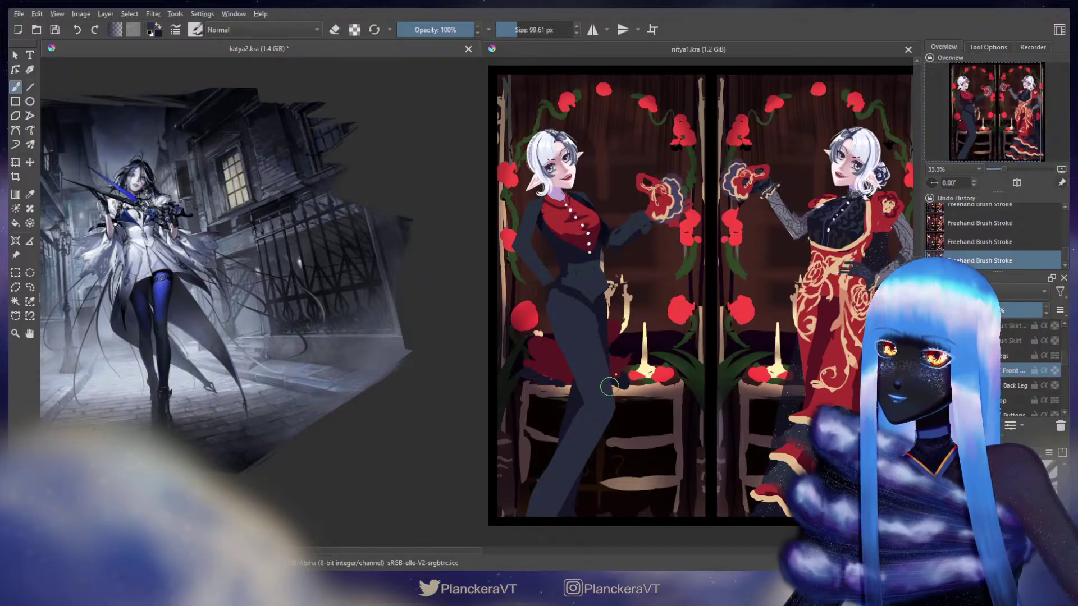
Outline the left woman's lower front trouser leg with a freehand selection, reposition that part, and deselect it.
key(ctrl+t)
key(b)
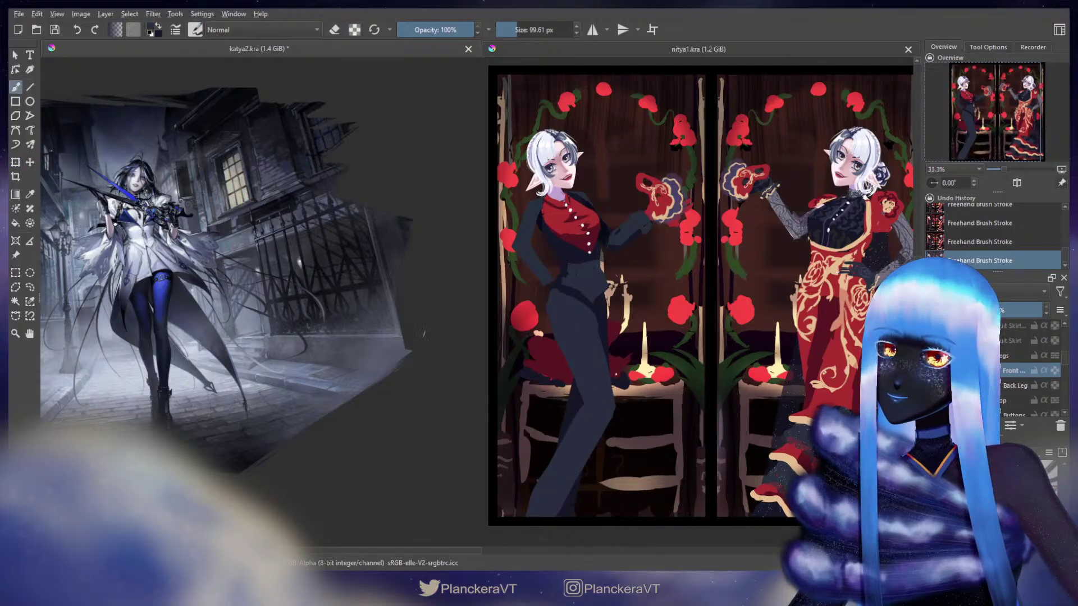
click(30, 286)
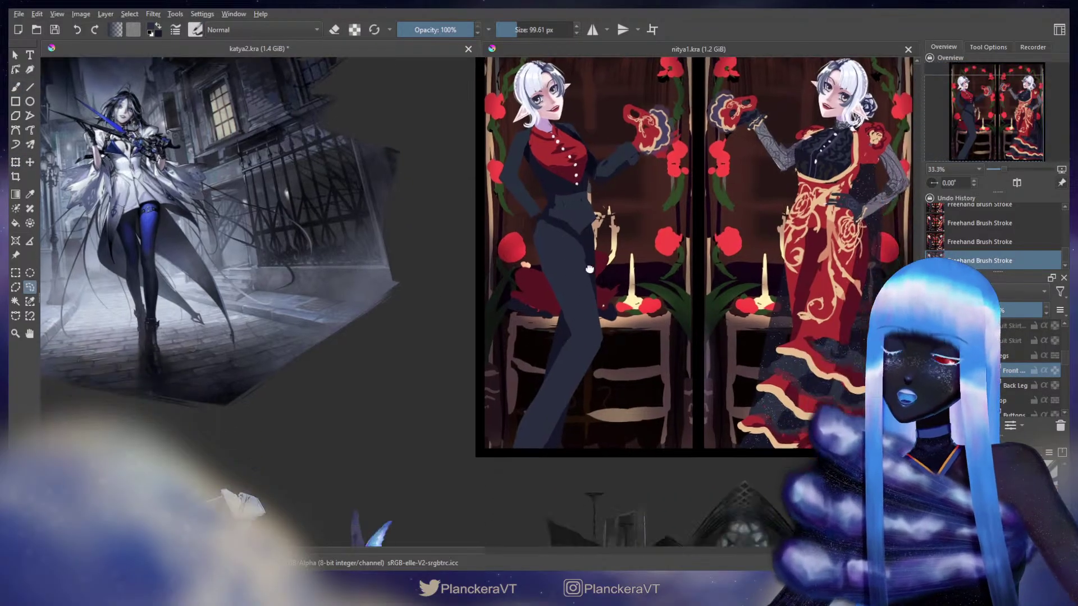
mouse_move(549, 303)
mouse_down()
mouse_move(568, 304)
mouse_move(575, 453)
mouse_move(502, 337)
mouse_move(548, 303)
mouse_up()
key(t)
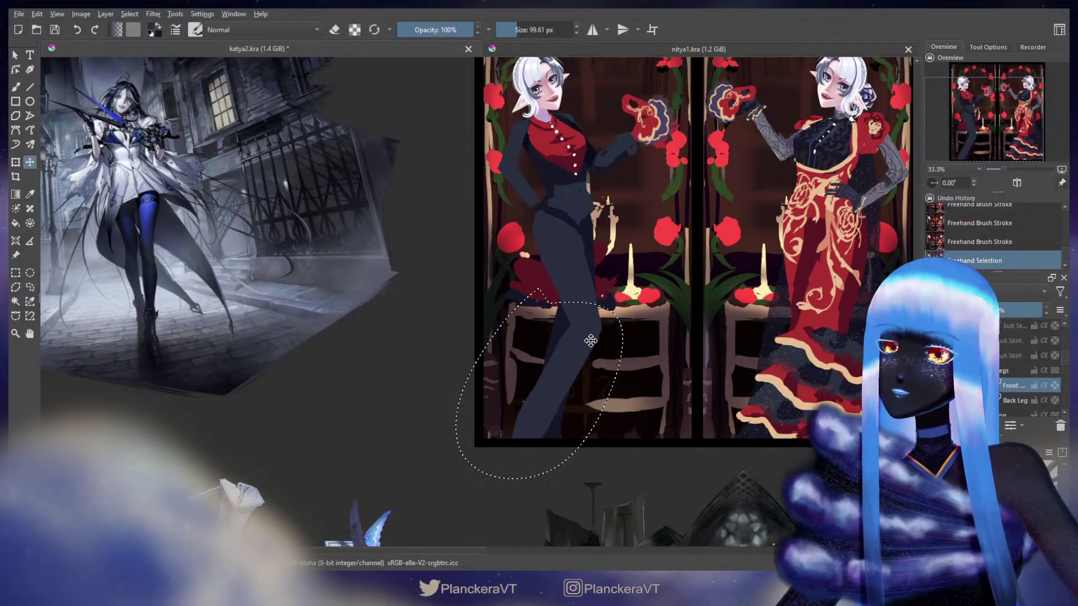
mouse_move(589, 336)
mouse_down()
mouse_move(584, 318)
mouse_move(542, 329)
mouse_move(505, 445)
mouse_move(503, 386)
mouse_move(507, 443)
mouse_up()
key(b)
key(ctrl+shift+a)
Refine the repositioned front leg and inner thigh edge, alternating the 108.29 px brush with the 75.53 px eraser.
key(e)
key(bracketright)
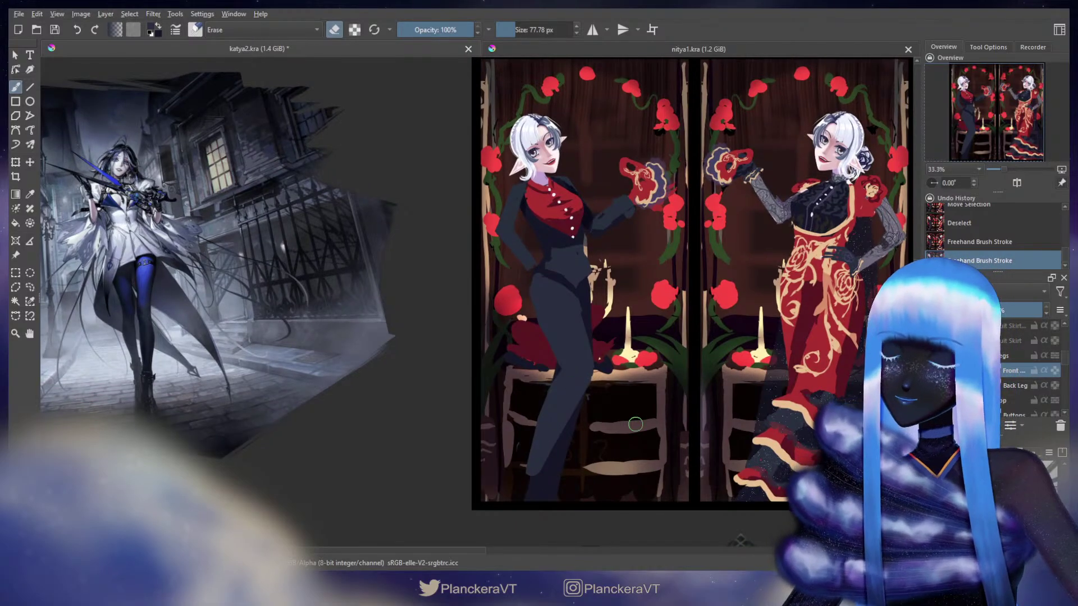
key(e)
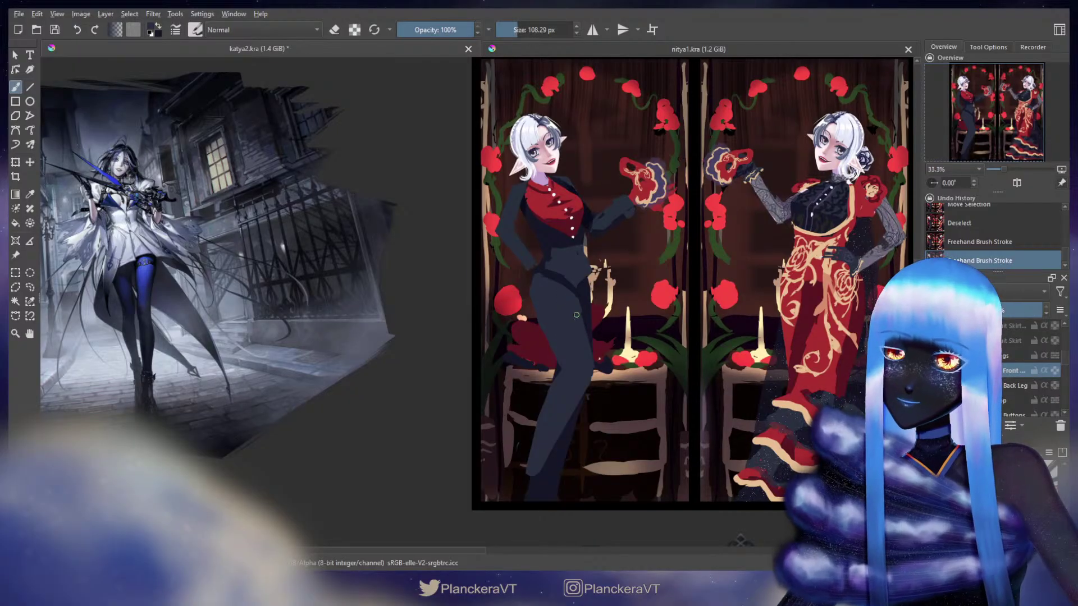
drag(580, 318, 586, 333)
key(e)
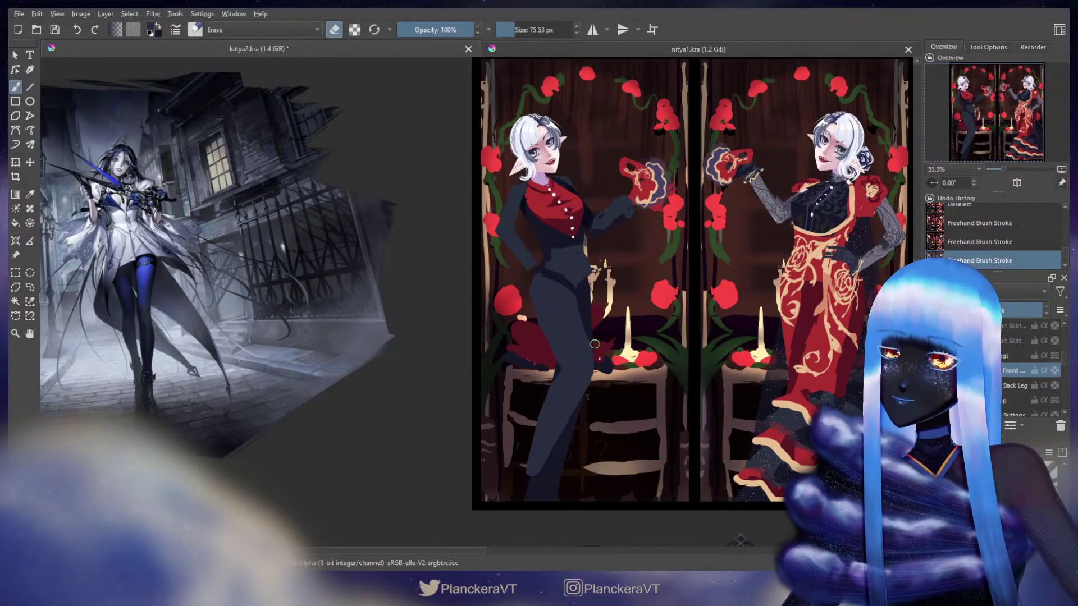
drag(594, 344, 586, 309)
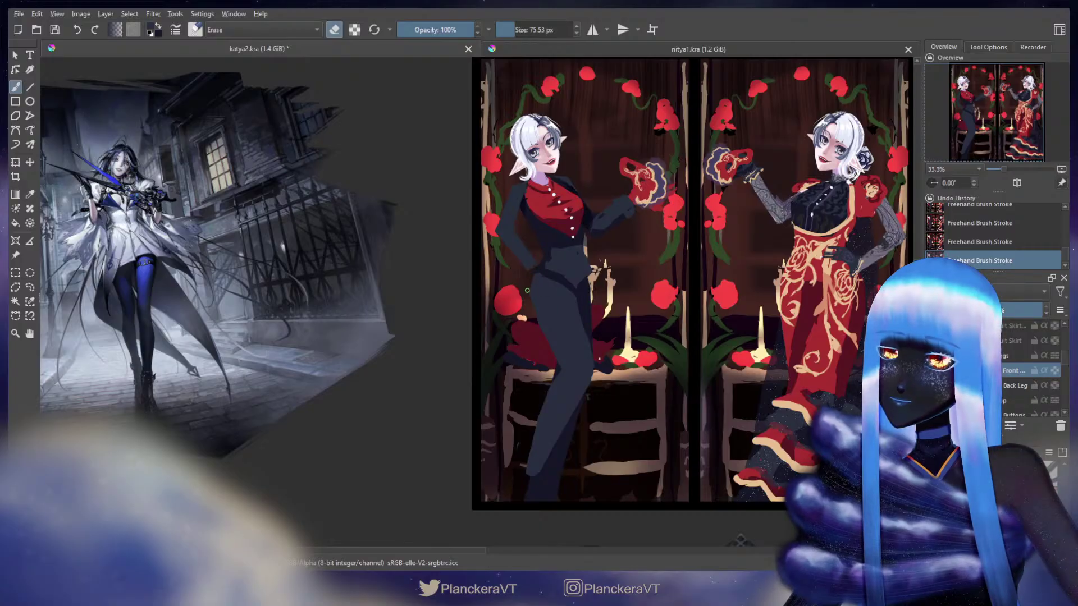
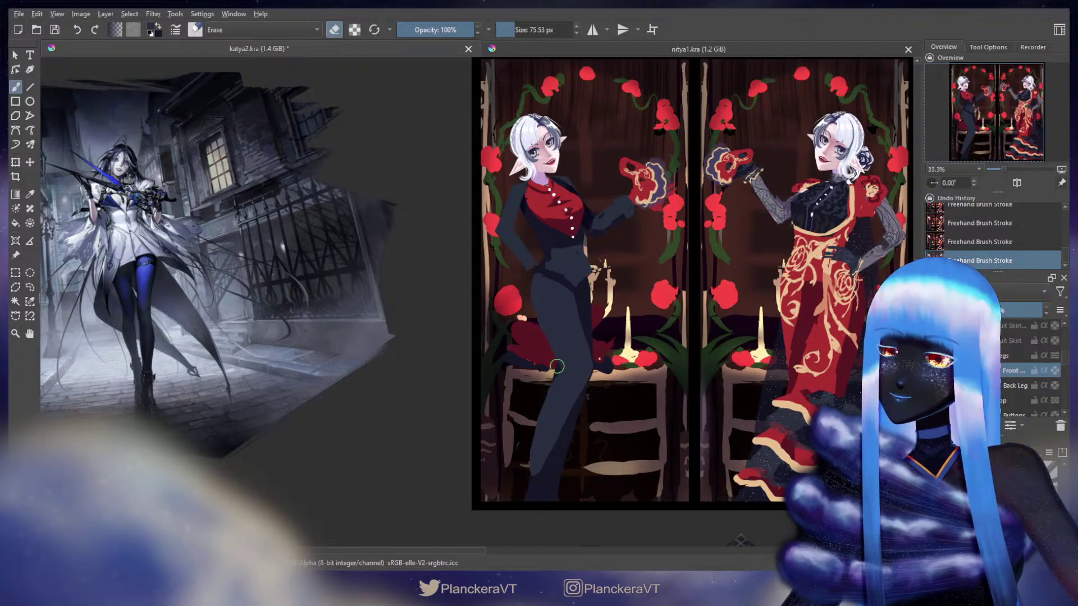
Smooth the front leg's thigh and the back of its knee with the 108.77 px brush and 75.53 px eraser.
key(e)
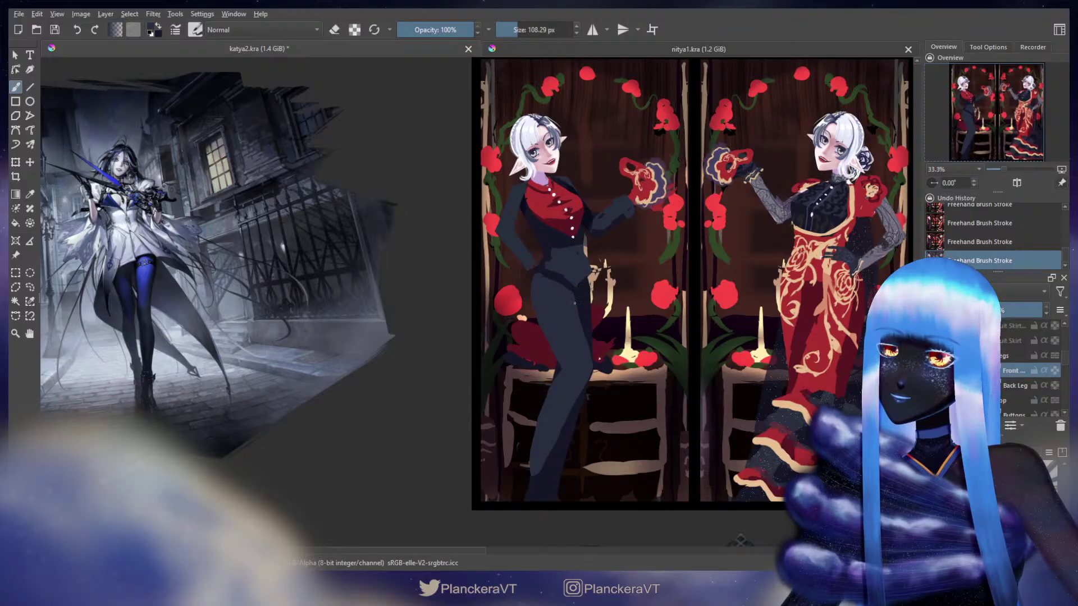
drag(579, 314, 574, 301)
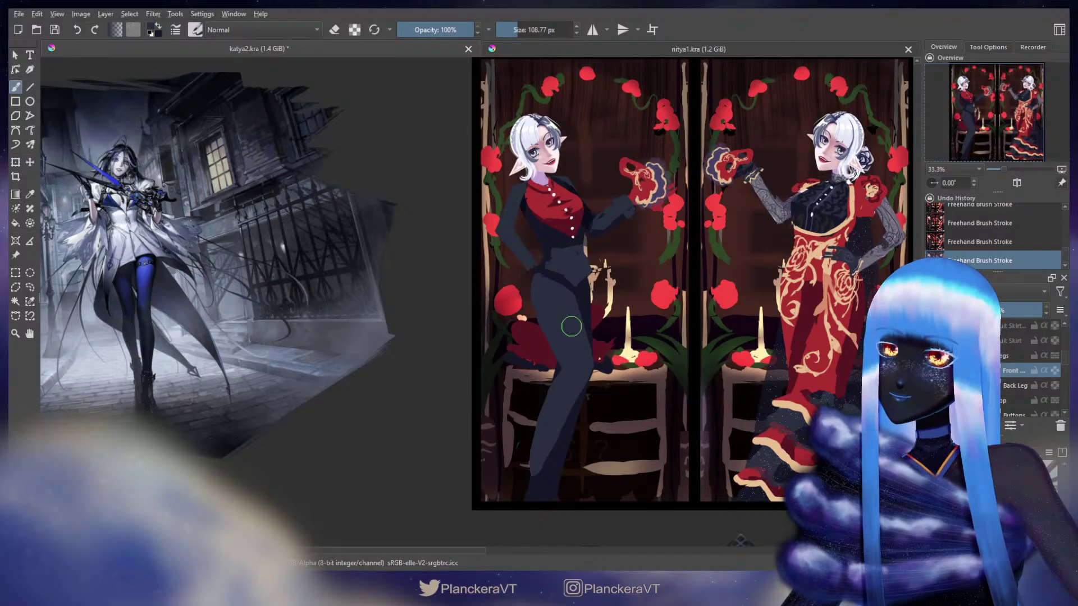
key(e)
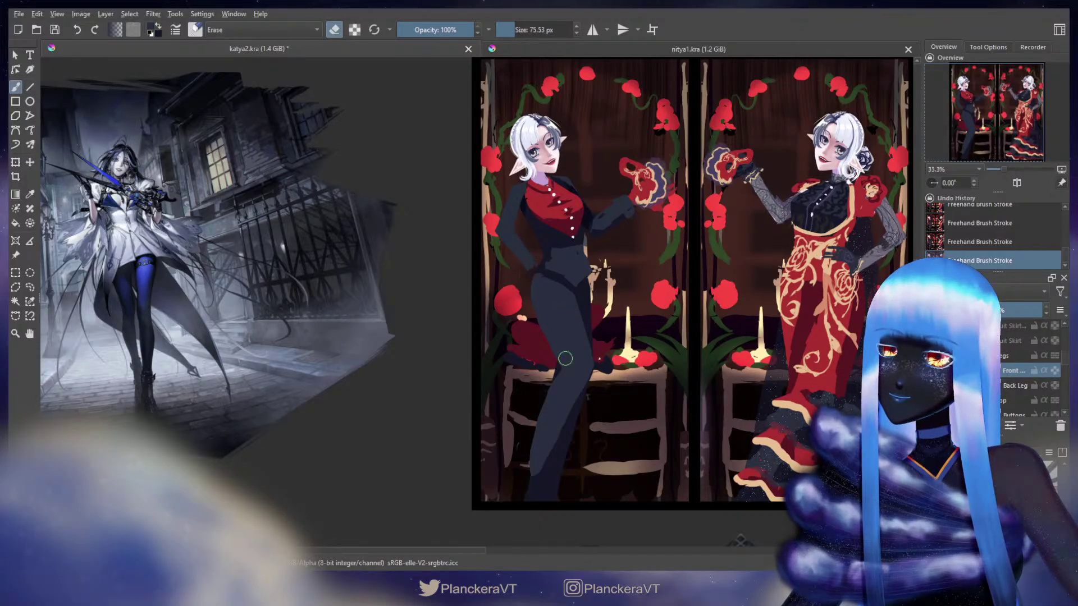
key(e)
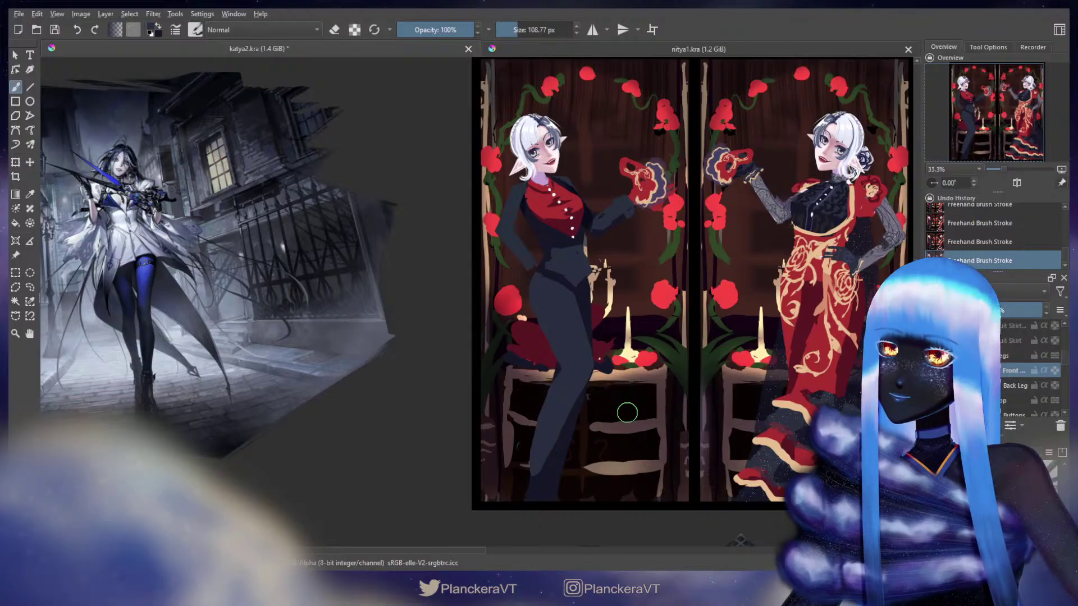
Select the Back Leg layer and shift the back leg slightly to the right, toward the candles.
key(Page_Down)
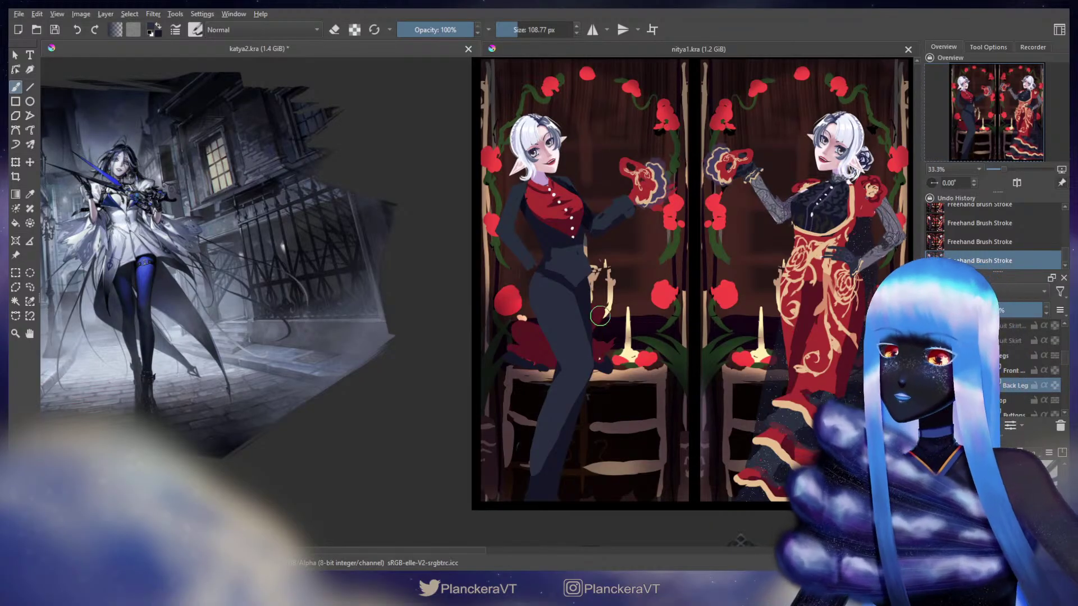
key(ctrl+t)
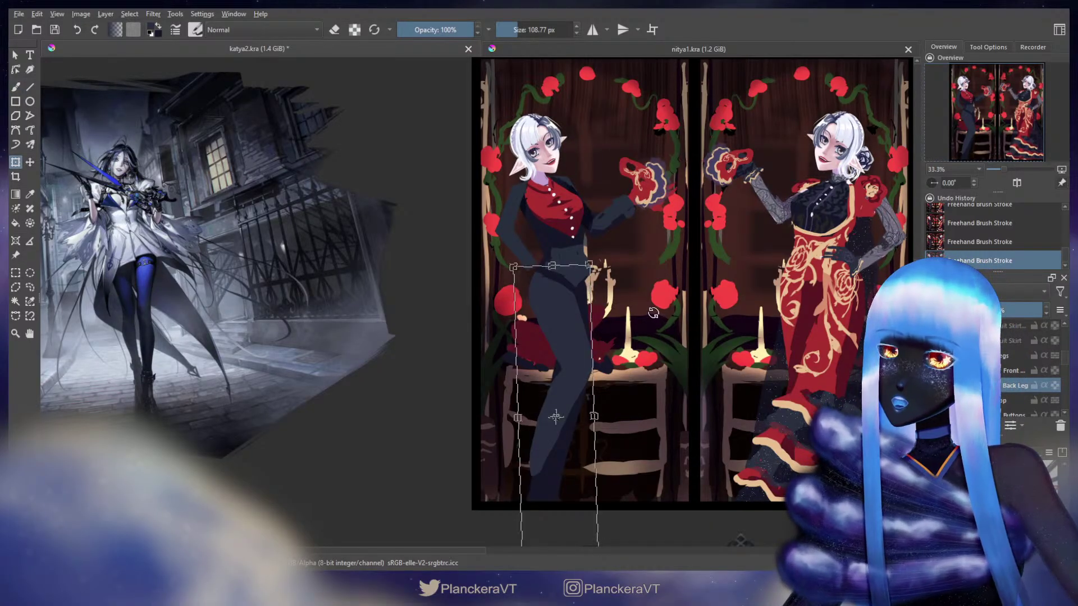
drag(579, 316, 587, 315)
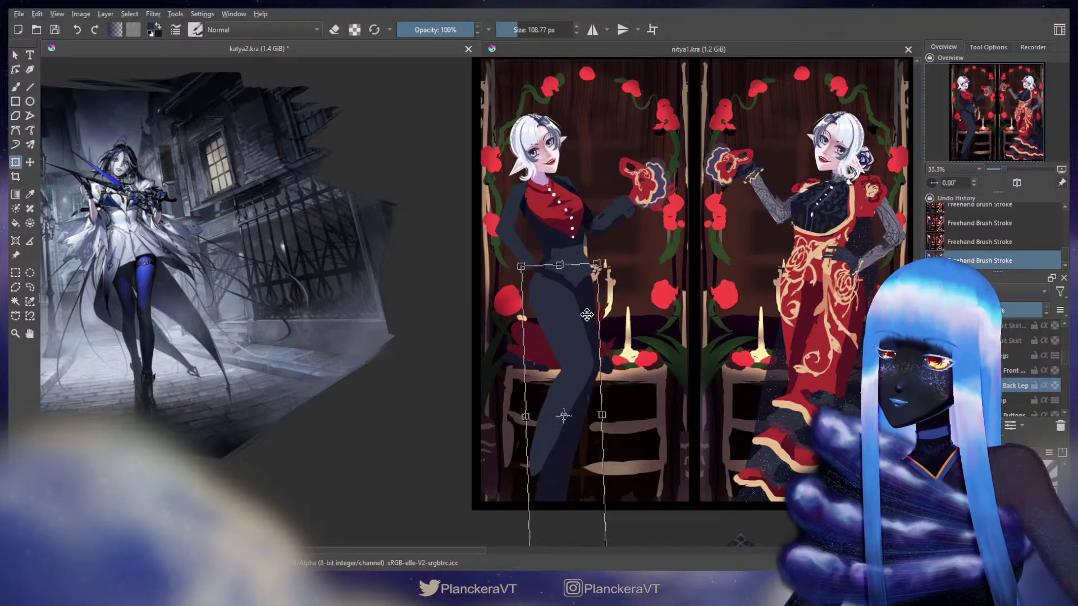
key(Return)
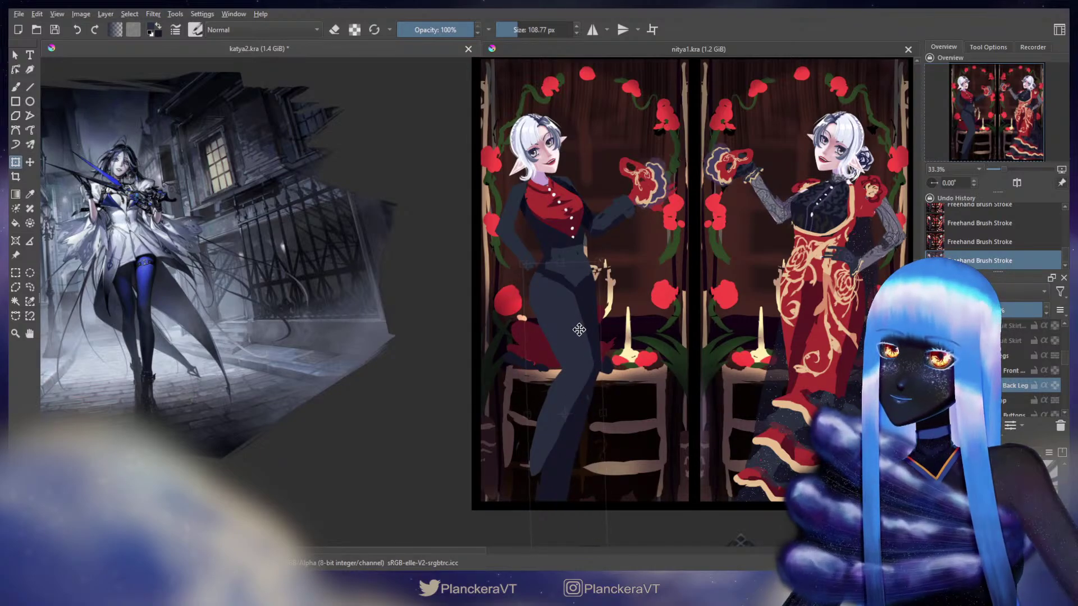
Reshape the back leg's outer thigh and knee edge with the 94.63 px brush, trimming it with the eraser.
key(b)
key(e)
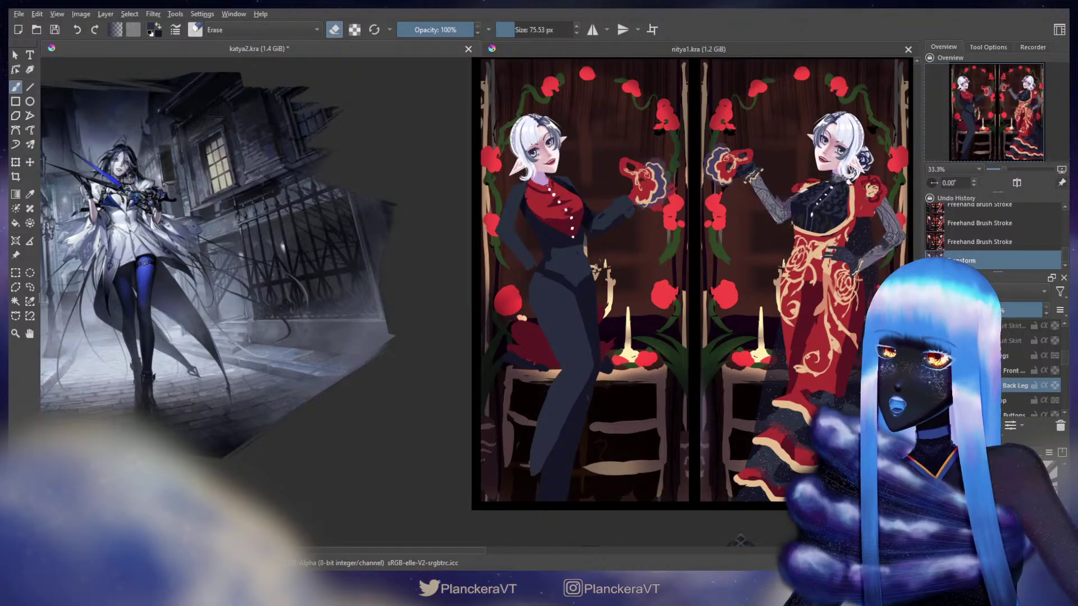
key(e)
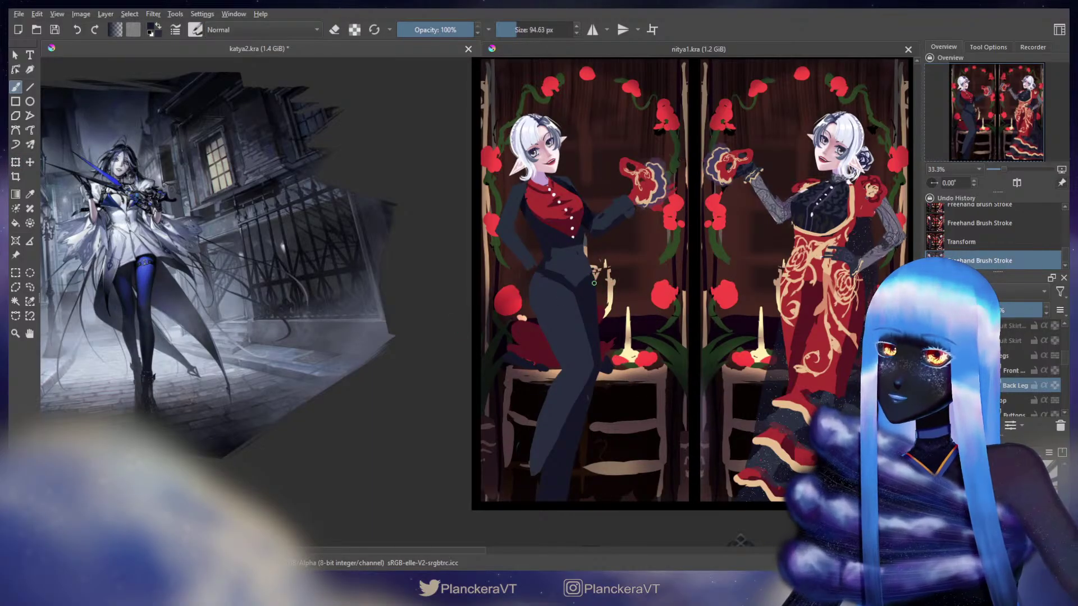
drag(595, 334, 590, 384)
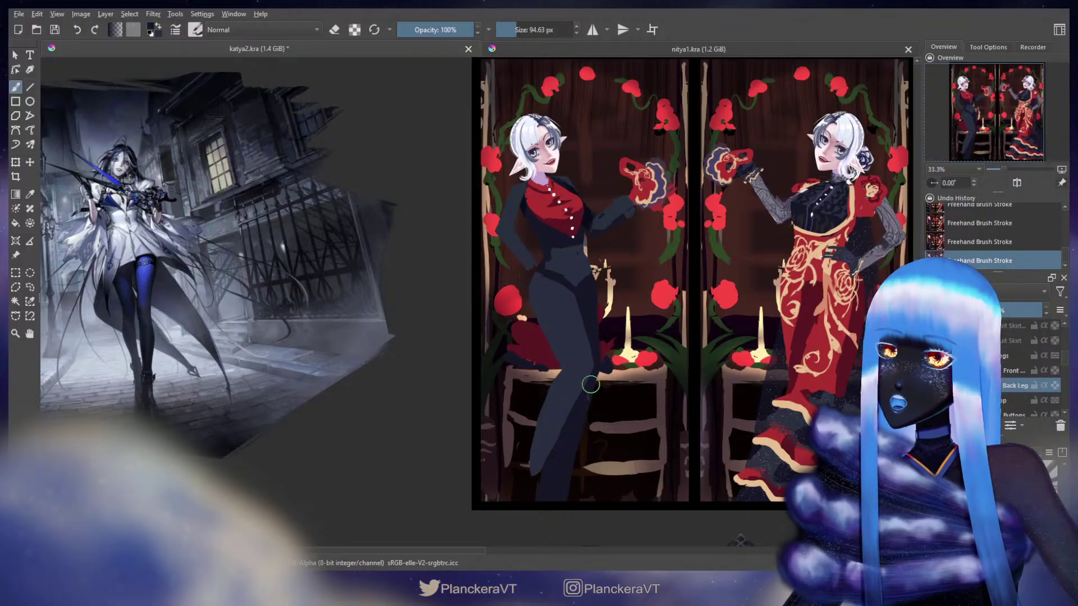
key(e)
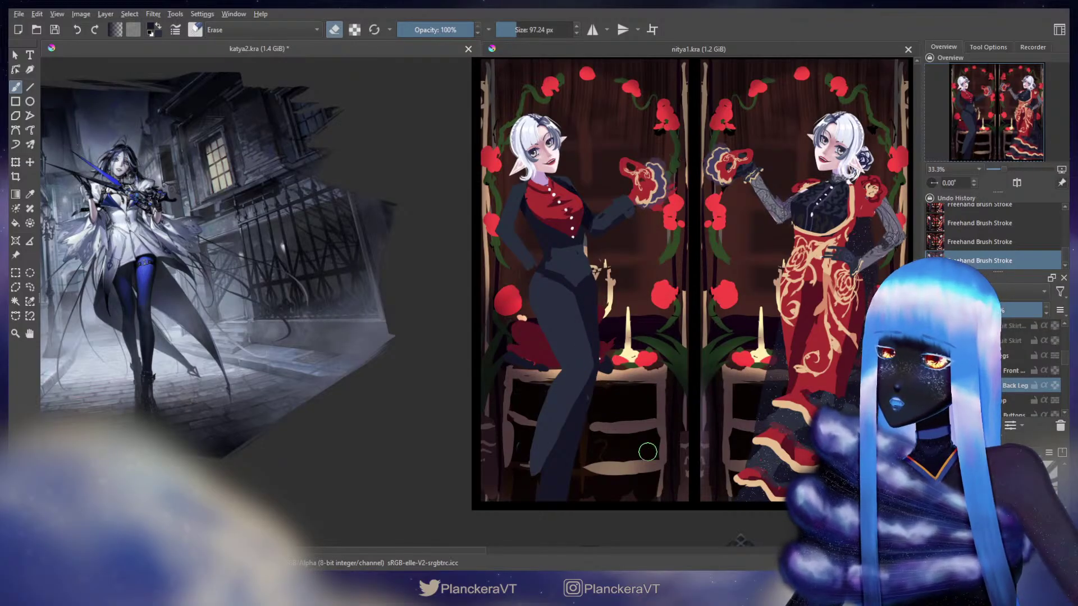
key(e)
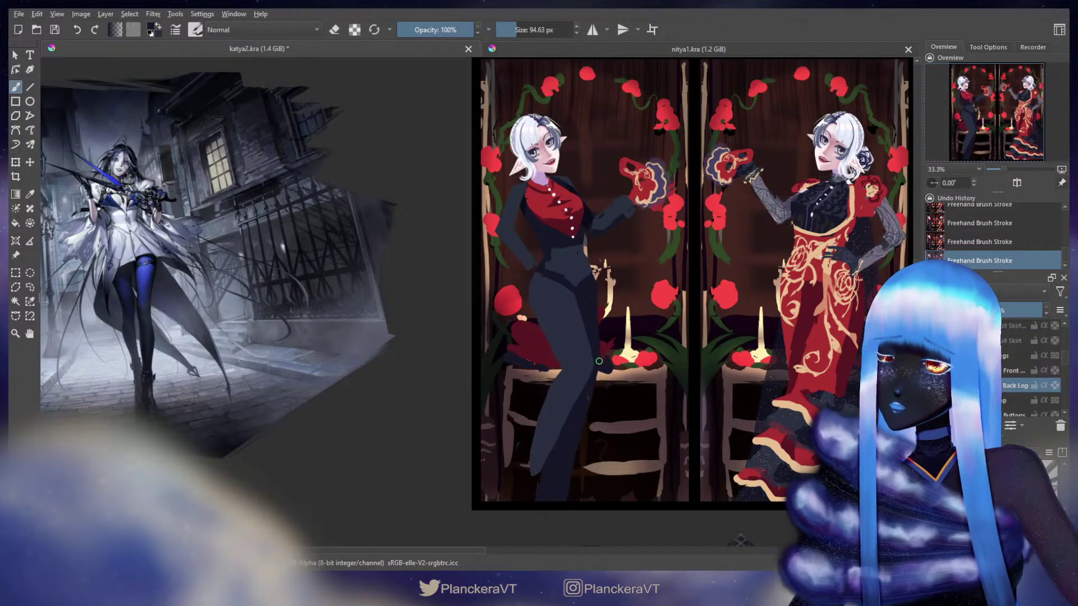
Build up the back leg's outer knee contour with navy strokes from the 108.13 px brush.
key(bracketright)
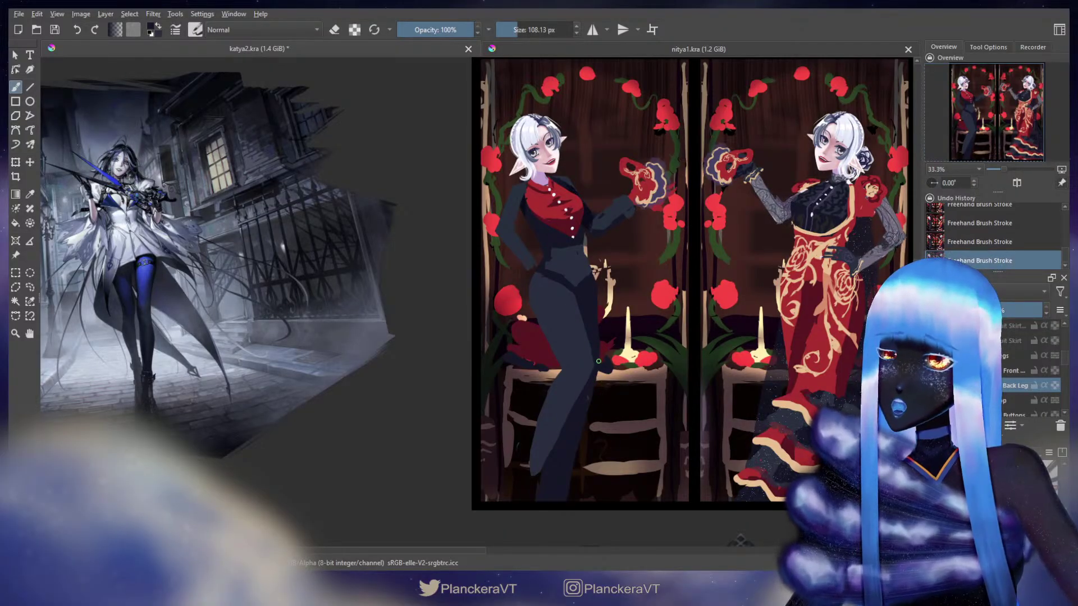
drag(599, 361, 597, 371)
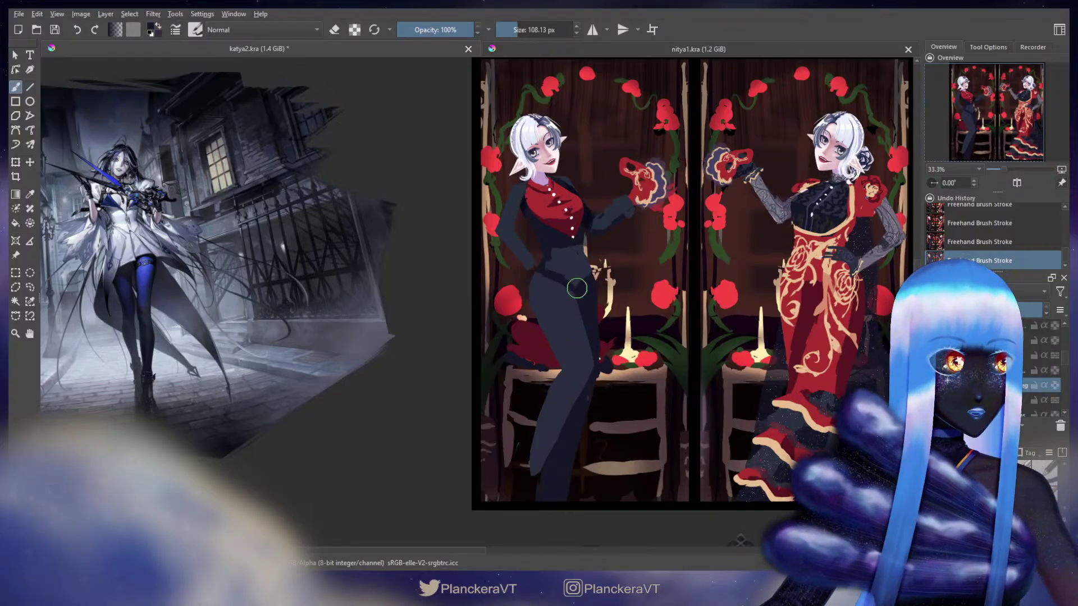
drag(595, 389, 597, 378)
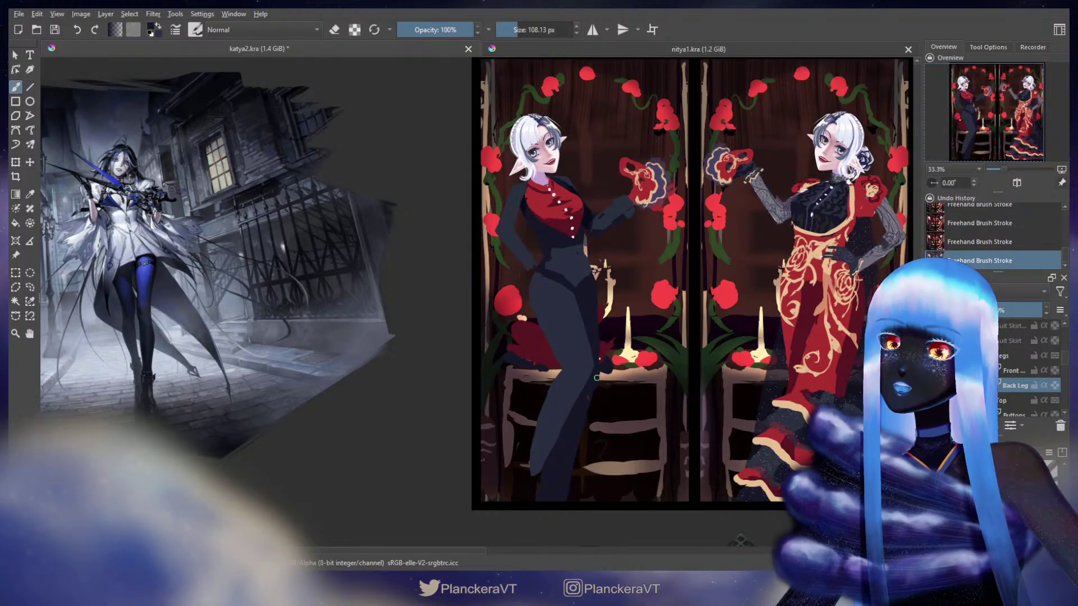
Erase the back leg showing around the front trouser hem with the 131.64 px eraser and repaint its calf edge at 108.13 px.
key(e)
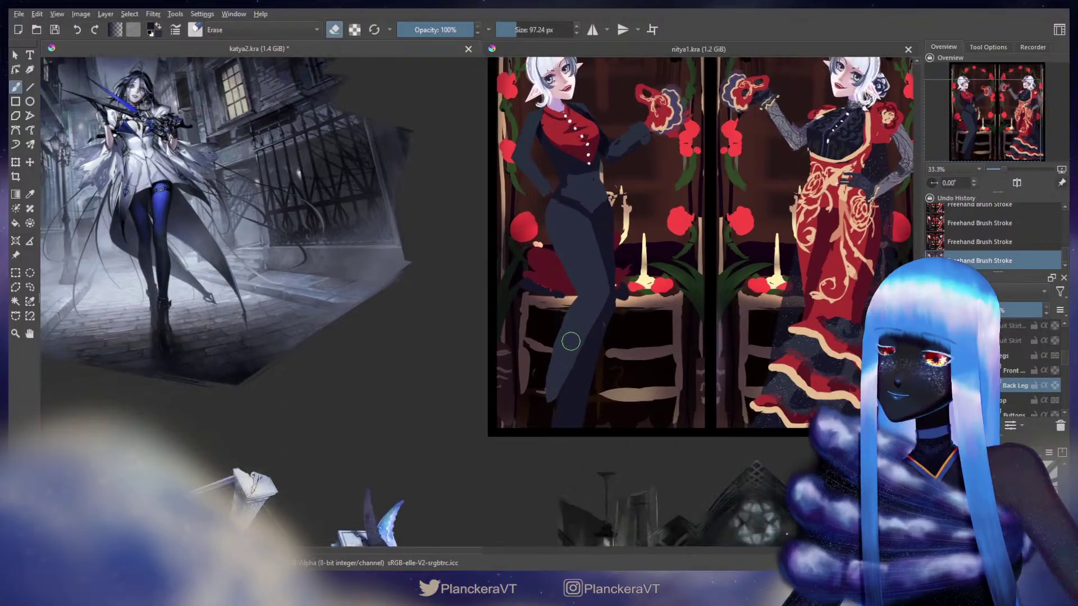
key(ctrl+z)
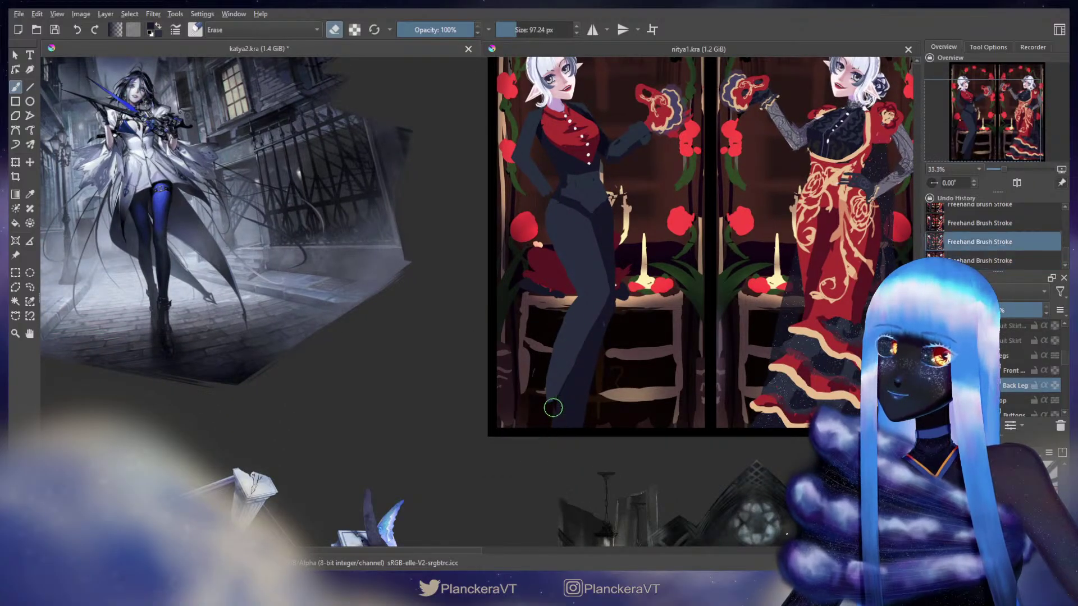
key(bracketright)
key(ctrl+shift+z)
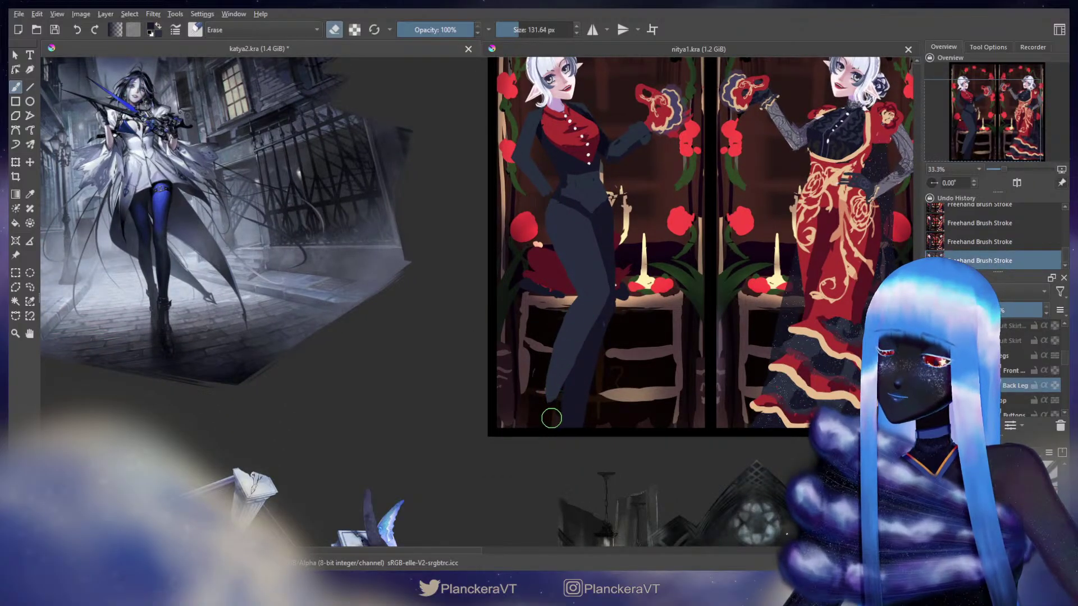
key(e)
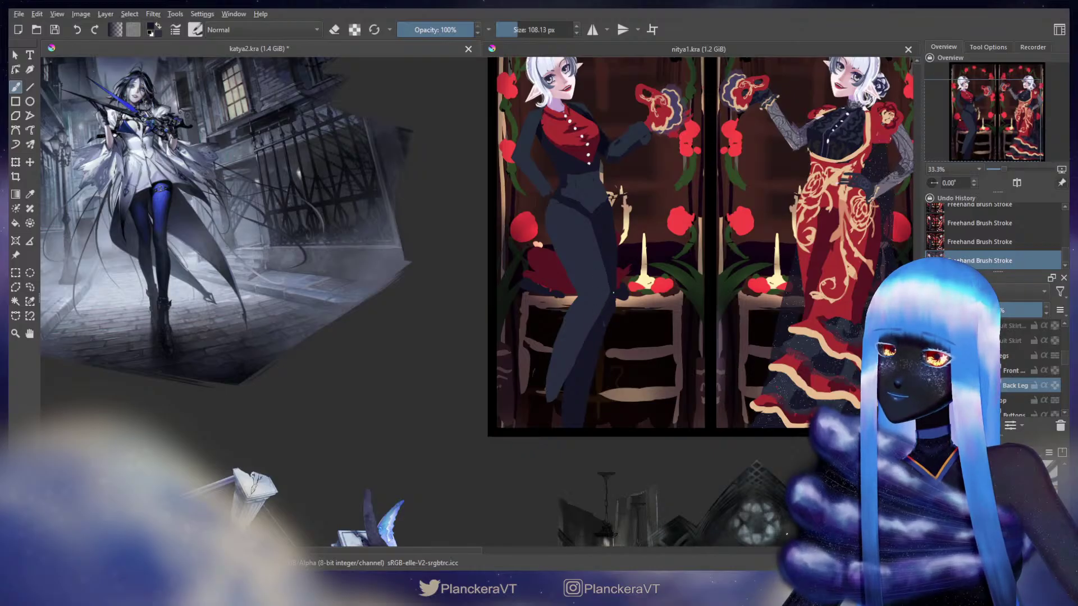
drag(598, 336, 606, 319)
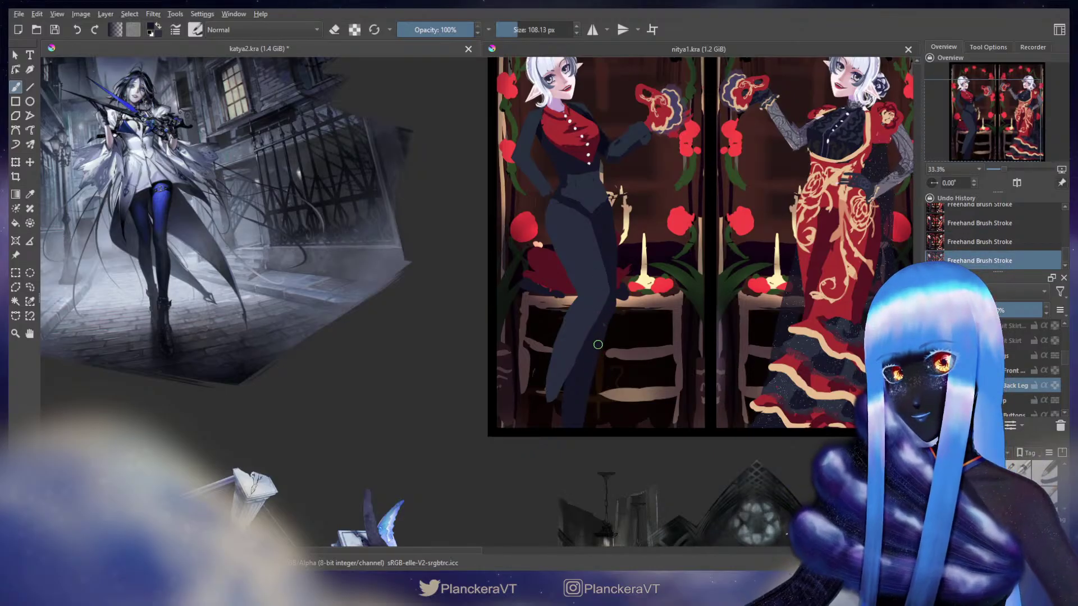
Hide the front leg layer, fill in the back leg's thigh and knee, and trim its inner edge with the 131.64 px eraser.
key(ctrl+h)
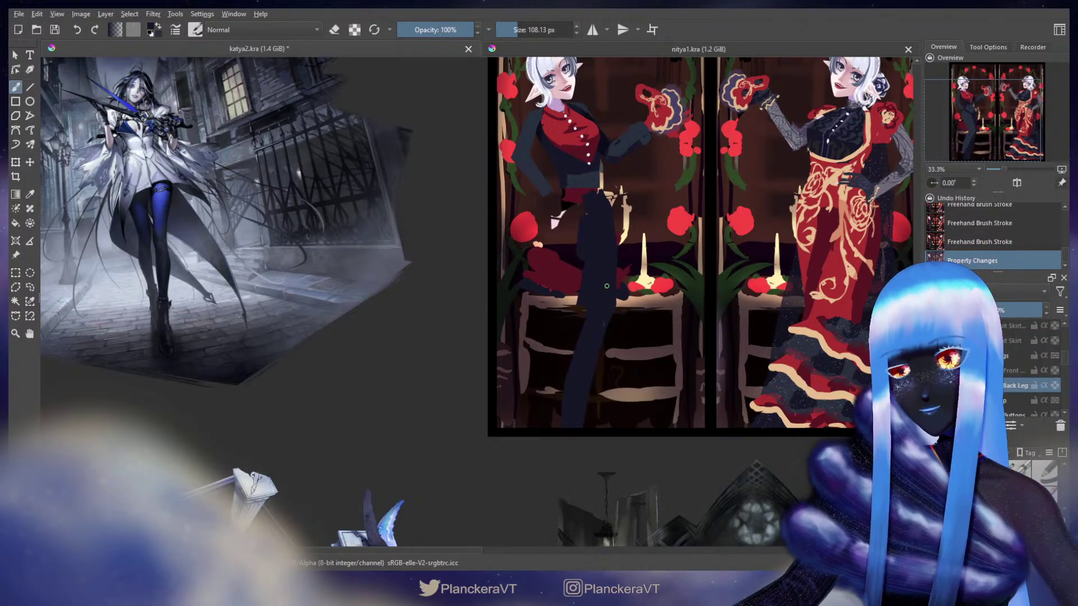
mouse_move(604, 319)
mouse_down()
mouse_move(607, 230)
mouse_move(588, 202)
mouse_move(587, 298)
mouse_up()
key(e)
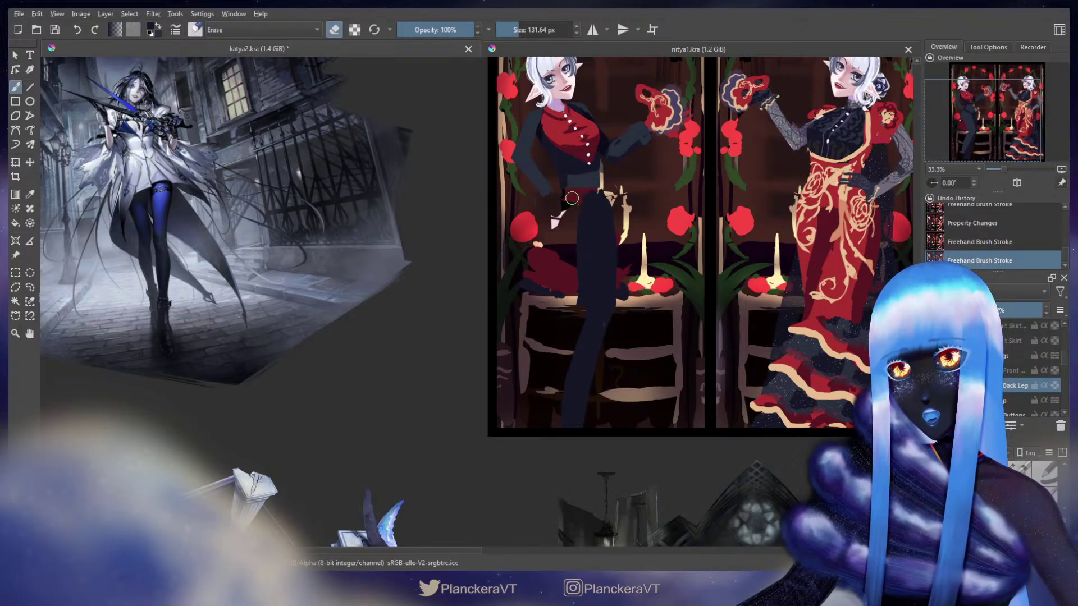
drag(571, 198, 575, 312)
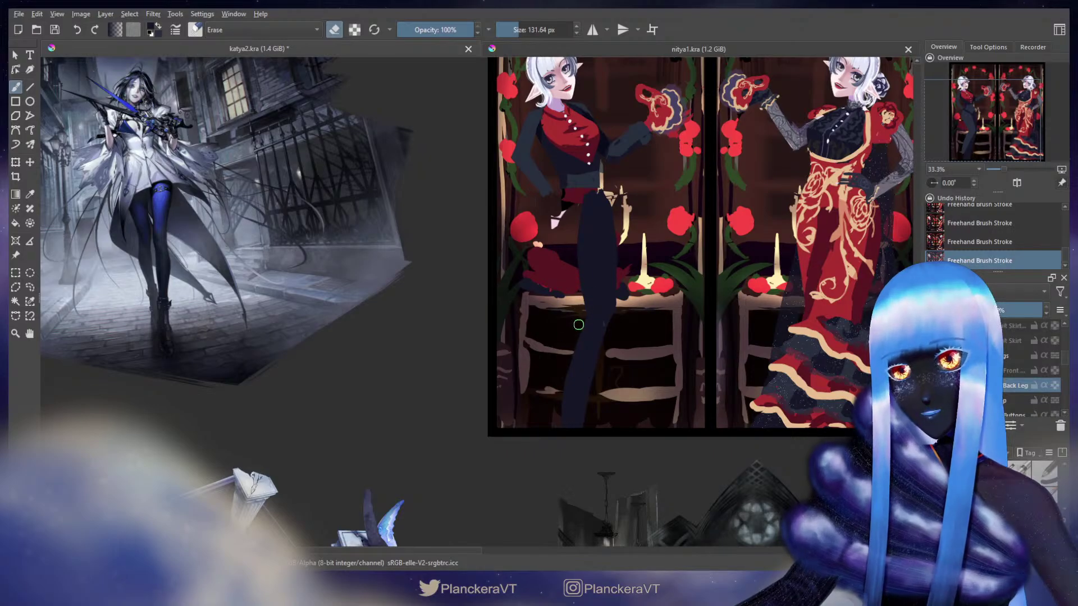
Repaint the lower back leg below the knee with the 108.13 px brush and trim its contour with the 131.64 px eraser.
key(e)
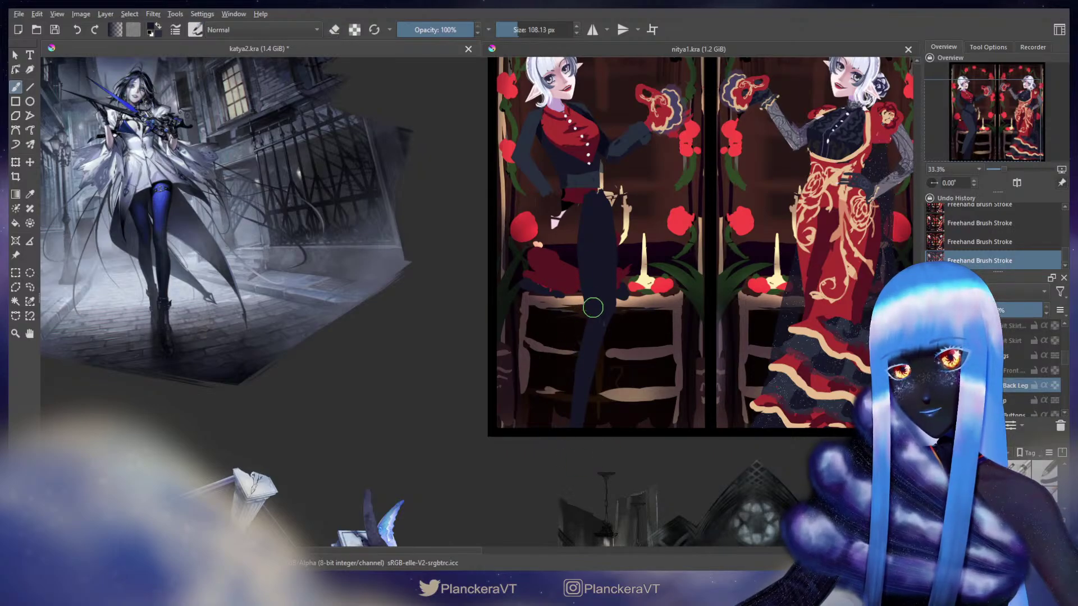
mouse_move(593, 308)
mouse_down()
mouse_move(602, 321)
mouse_move(589, 399)
mouse_up()
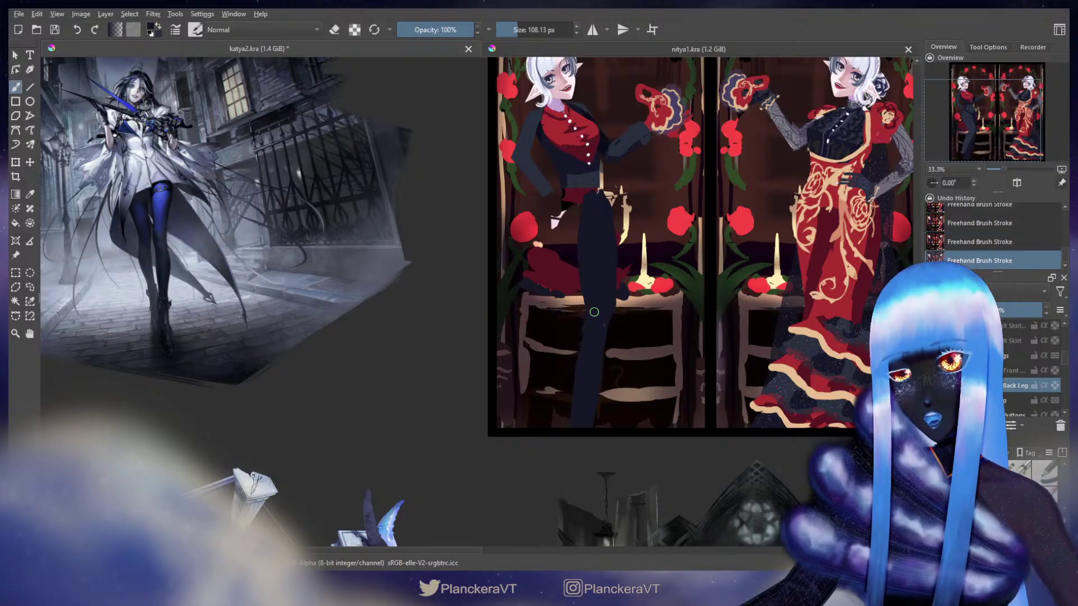
key(e)
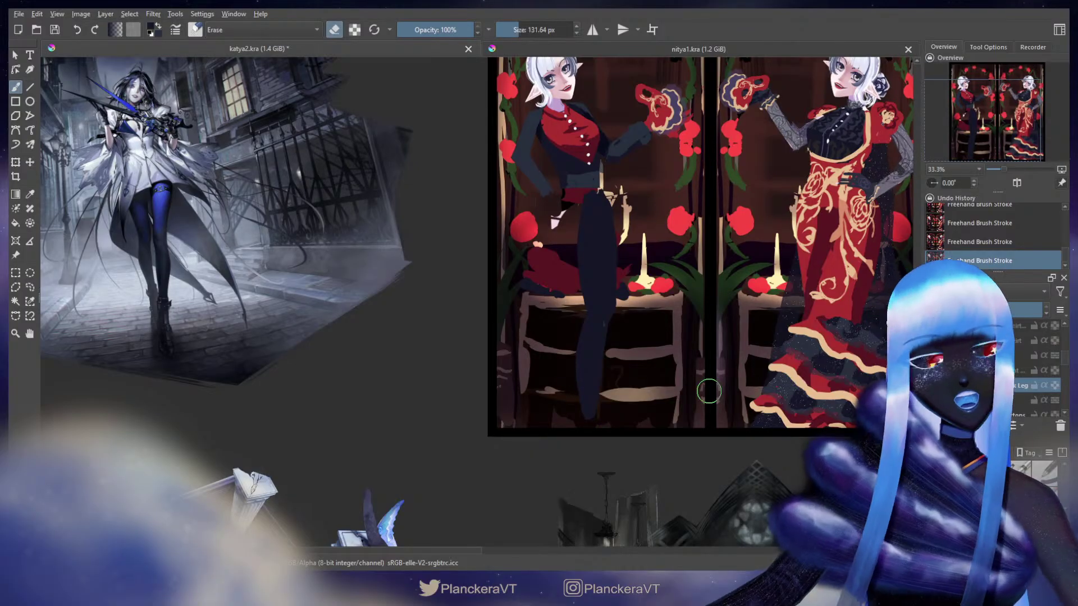
Show the front leg layer again and touch up the back leg's knee contour with the 108.13 px brush.
key(e)
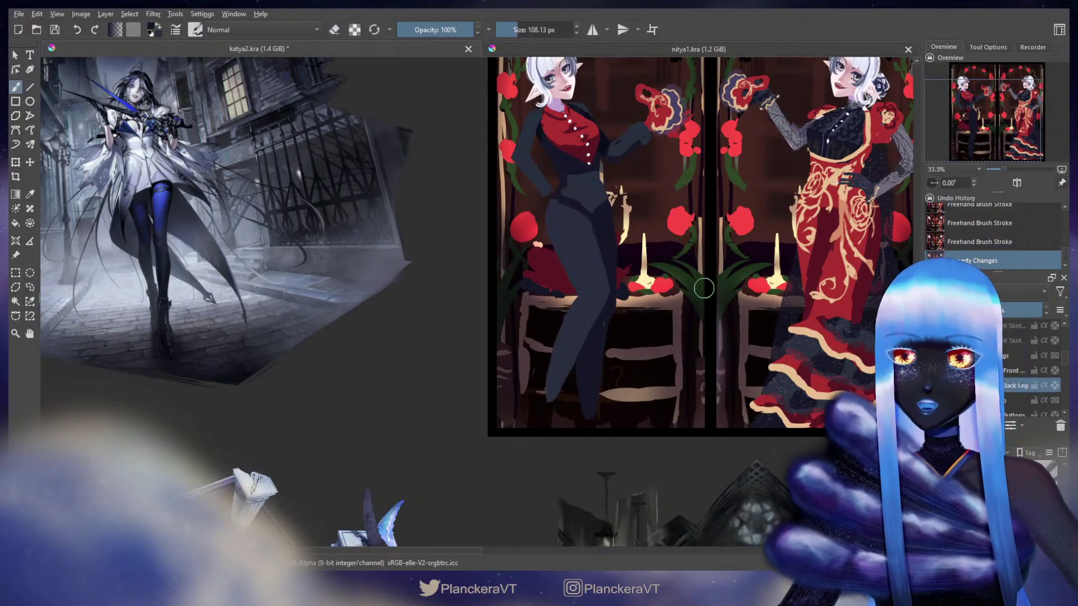
scroll(683, 355, up, 1)
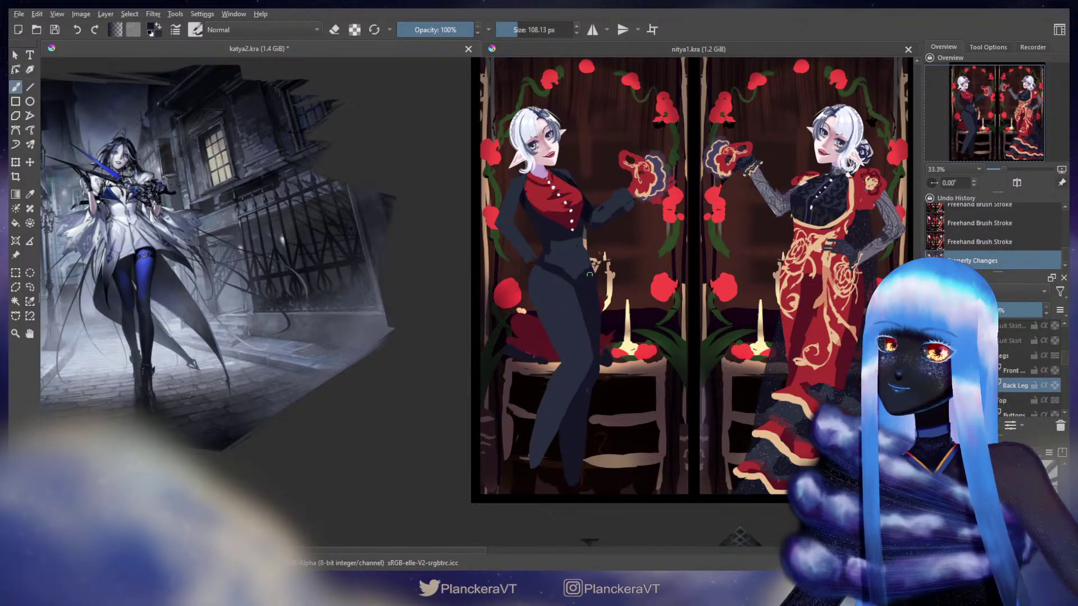
drag(595, 349, 593, 389)
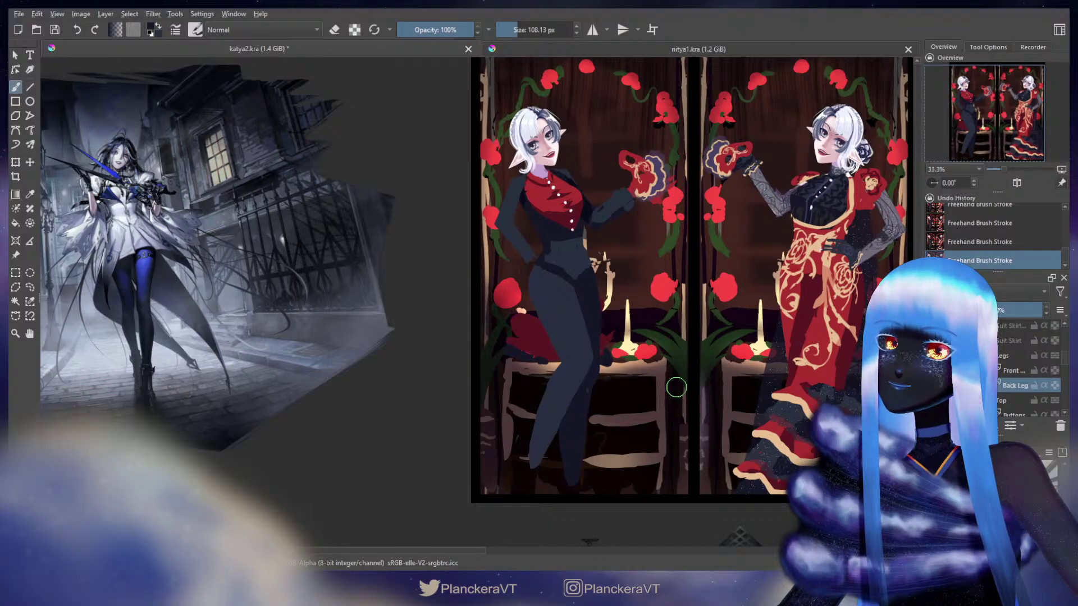
Lengthen the whole legs group slightly downward with the Transform tool.
key(ctrl+t)
scroll(579, 379, down, 3)
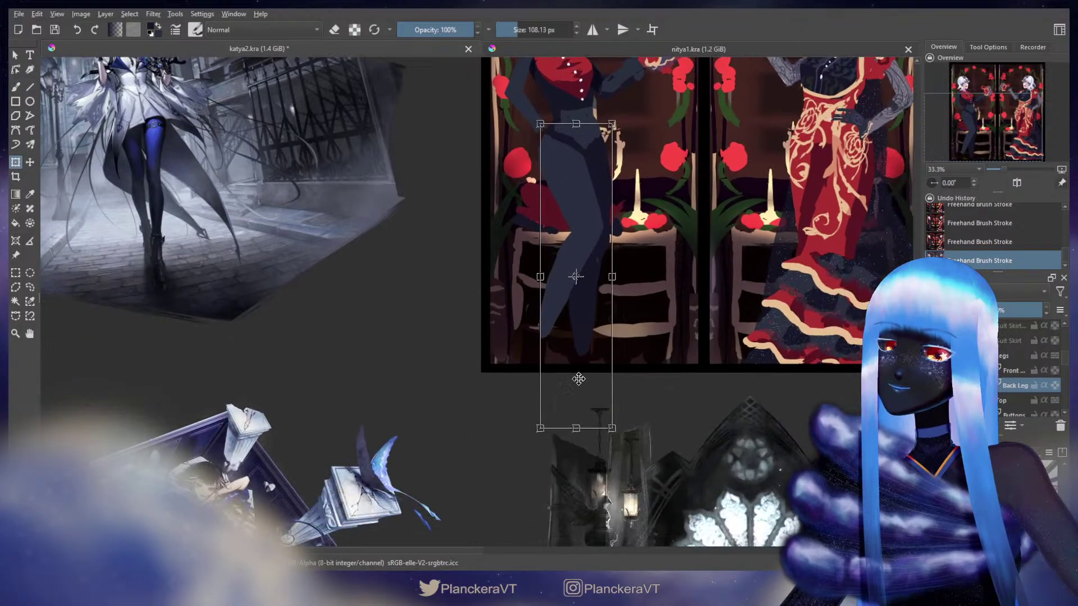
drag(578, 439, 579, 429)
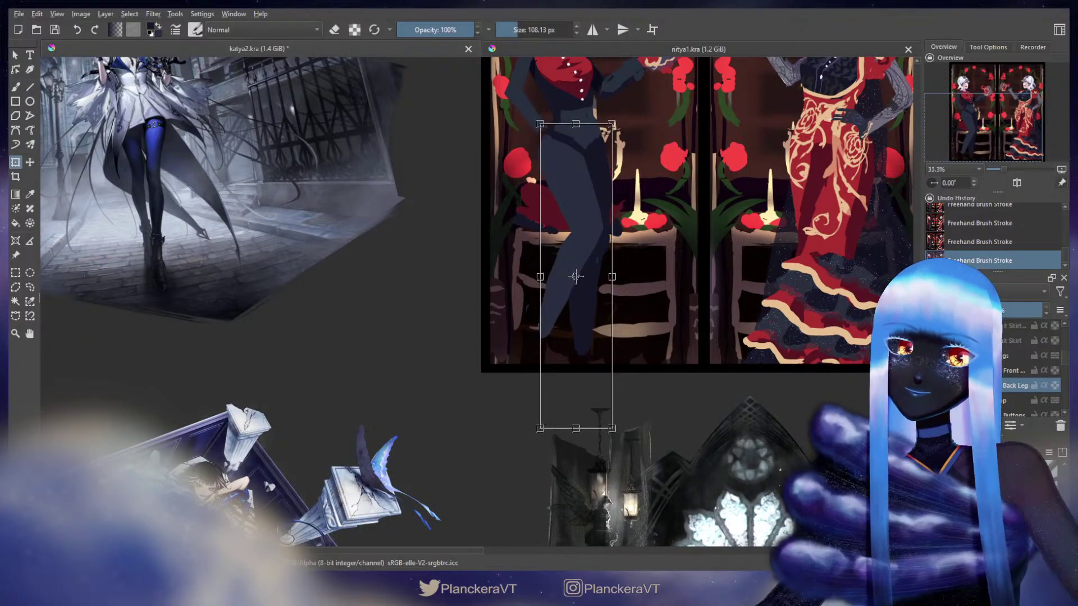
click(1010, 356)
click(582, 366)
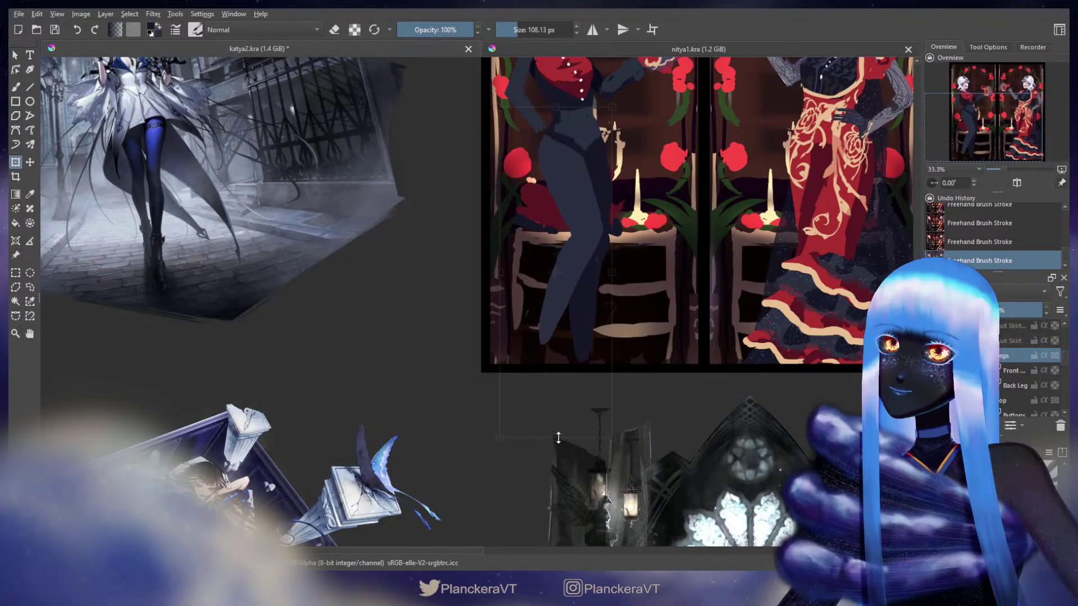
key(b)
drag(669, 402, 705, 435)
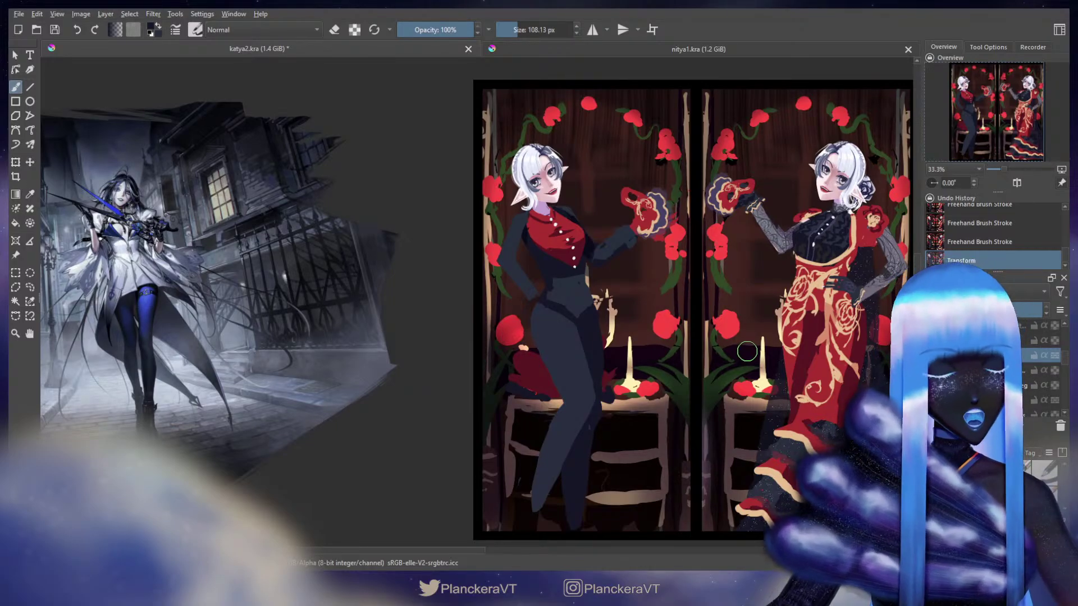
drag(746, 354, 718, 336)
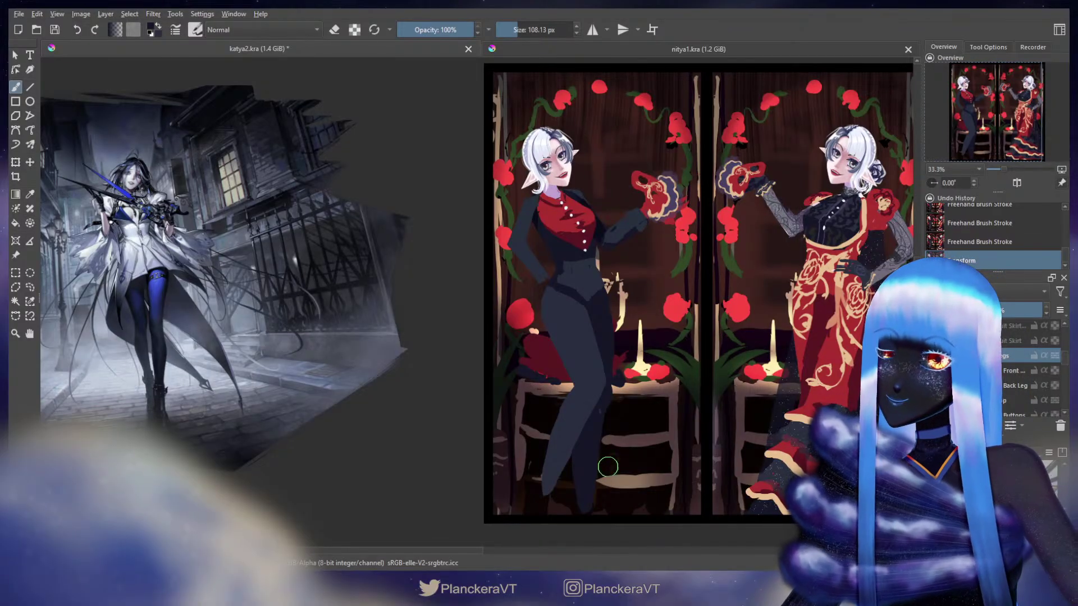
Widen the legs group slightly with a further transform.
key(ctrl+t)
scroll(586, 457, up, 2)
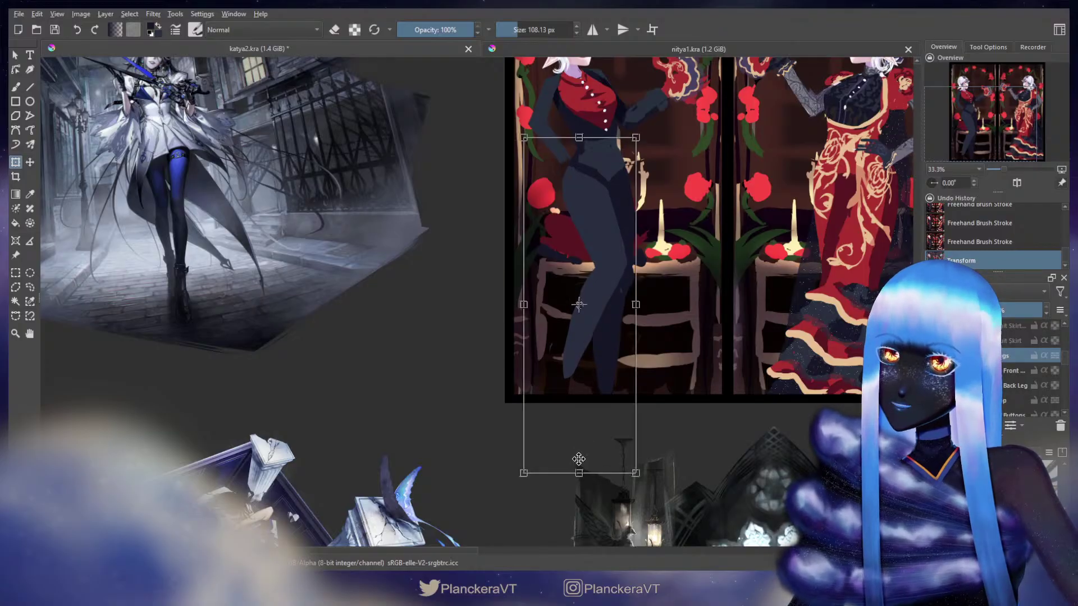
scroll(584, 477, up, 2)
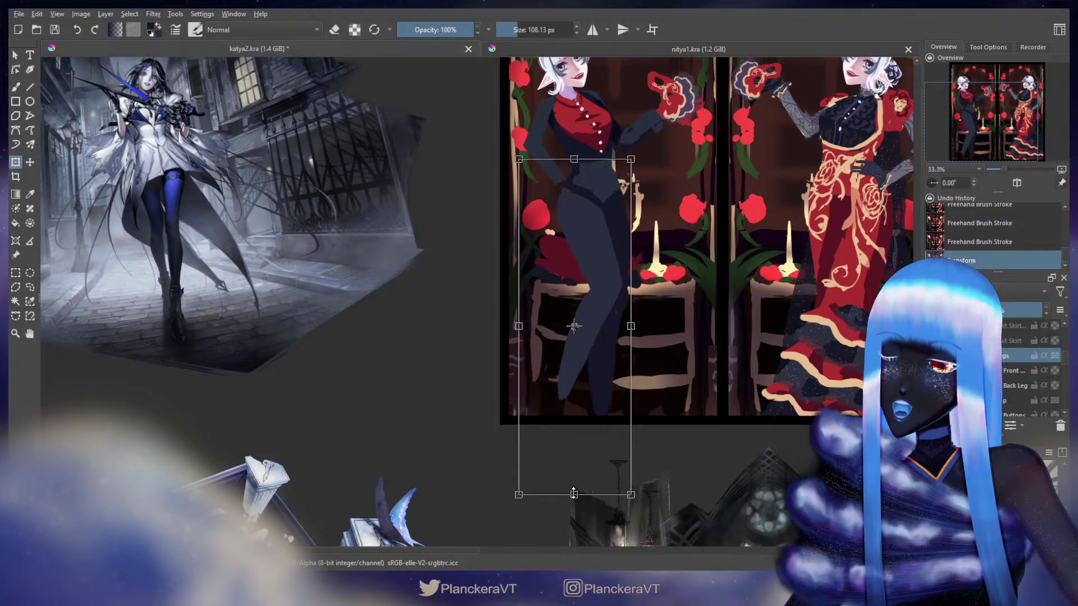
scroll(697, 393, up, 2)
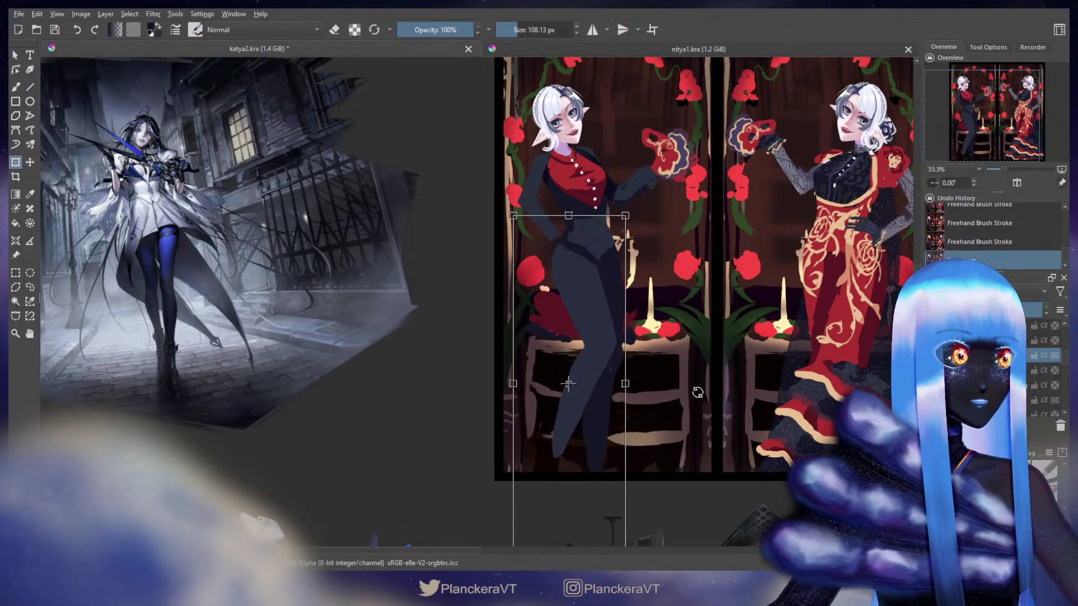
key(b)
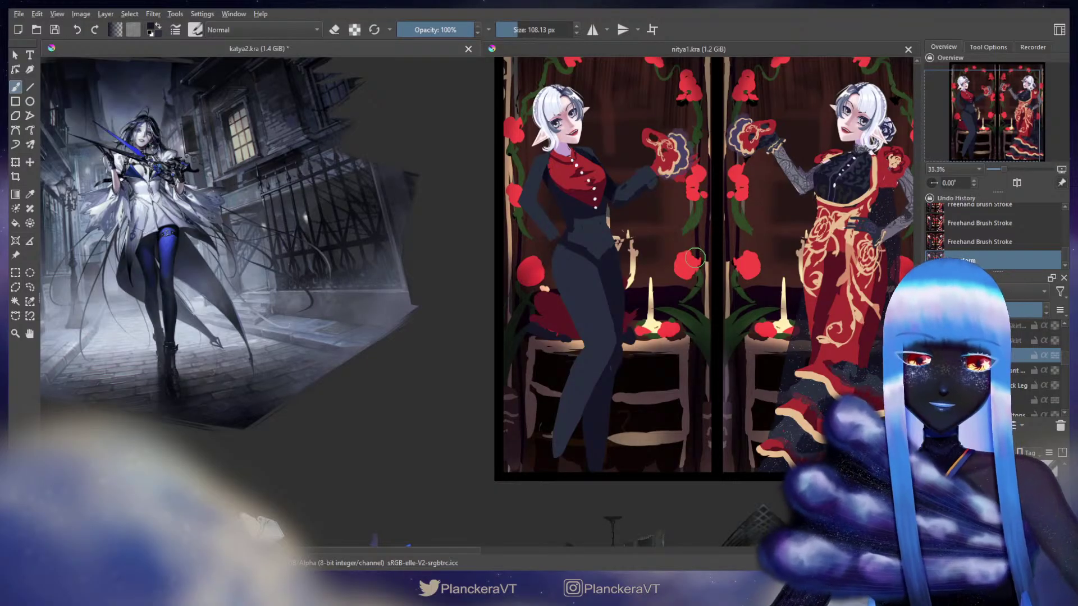
key(ctrl+t)
key(Return)
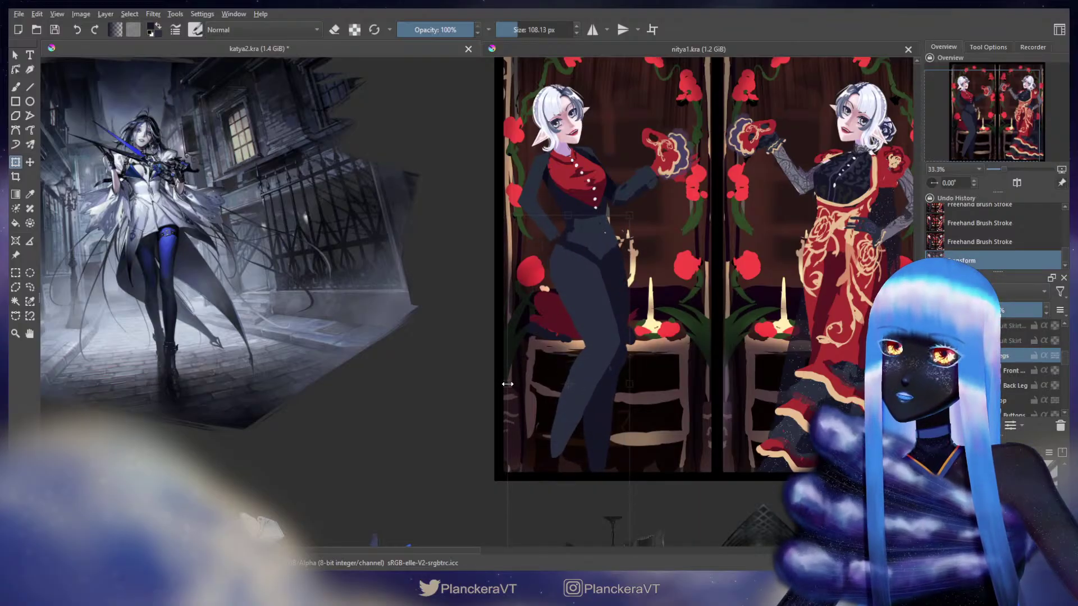
key(b)
Trim the front leg's outer hip and thigh edge with the 120.87 px eraser.
key(e)
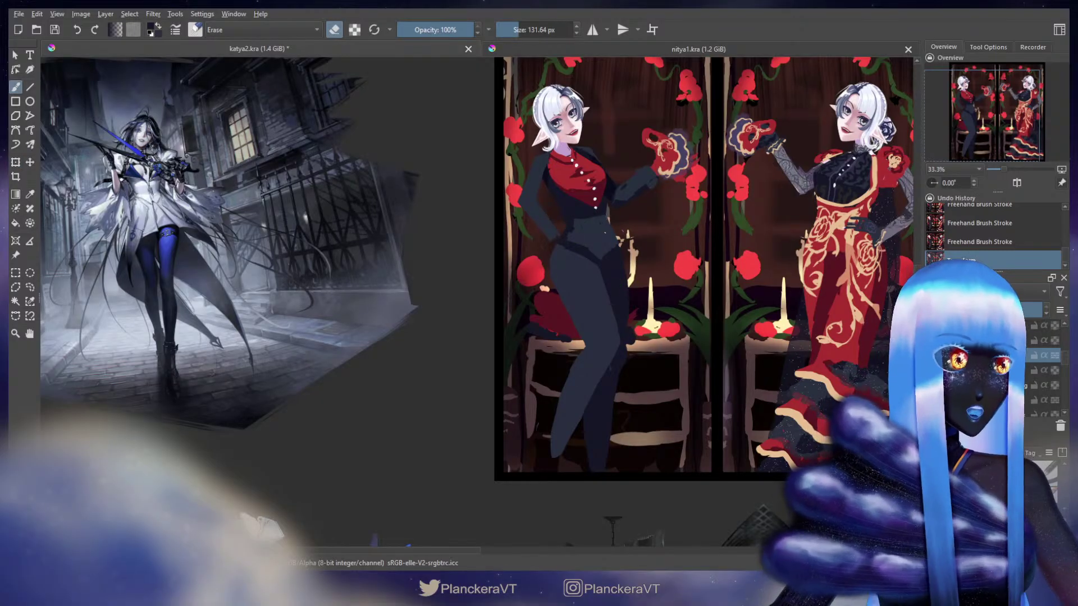
key(bracketleft)
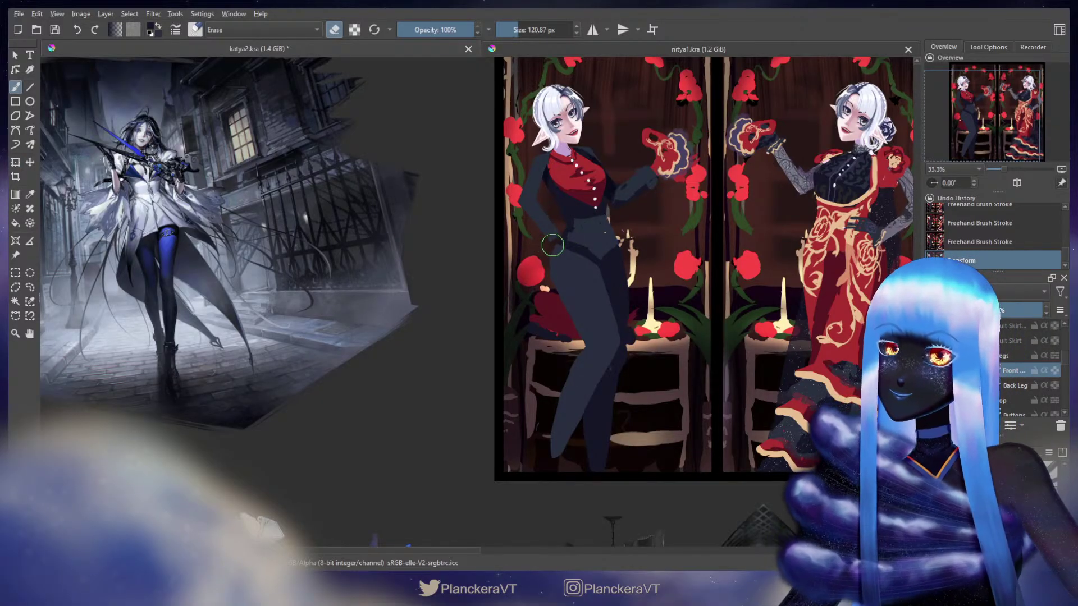
mouse_move(552, 245)
mouse_down()
mouse_move(553, 298)
mouse_move(551, 249)
mouse_move(547, 259)
mouse_move(565, 221)
mouse_move(545, 270)
mouse_move(545, 258)
mouse_move(567, 319)
mouse_move(552, 271)
mouse_up()
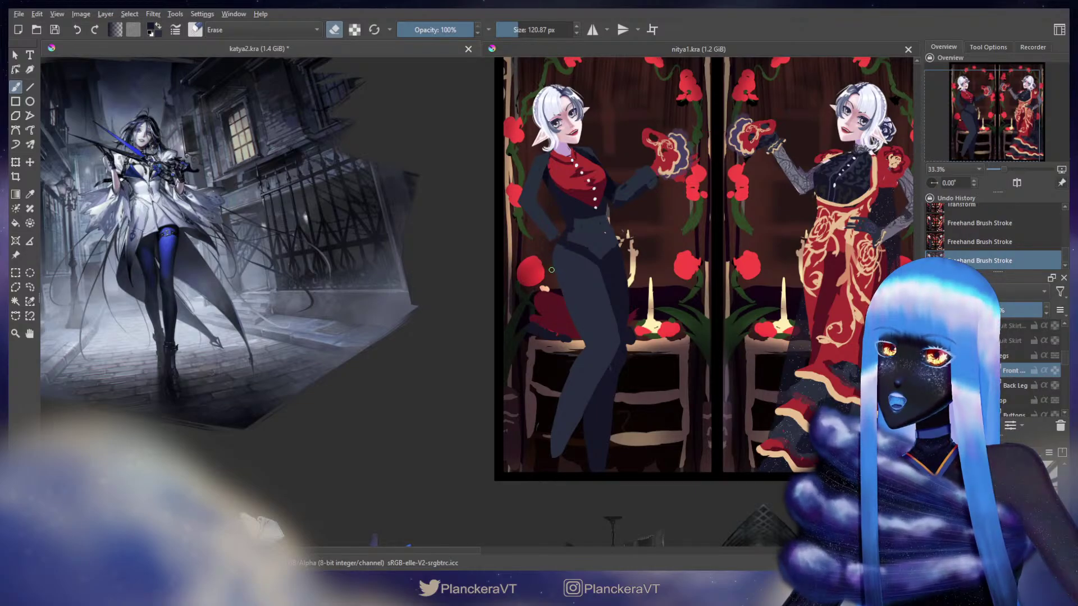
drag(572, 329, 574, 331)
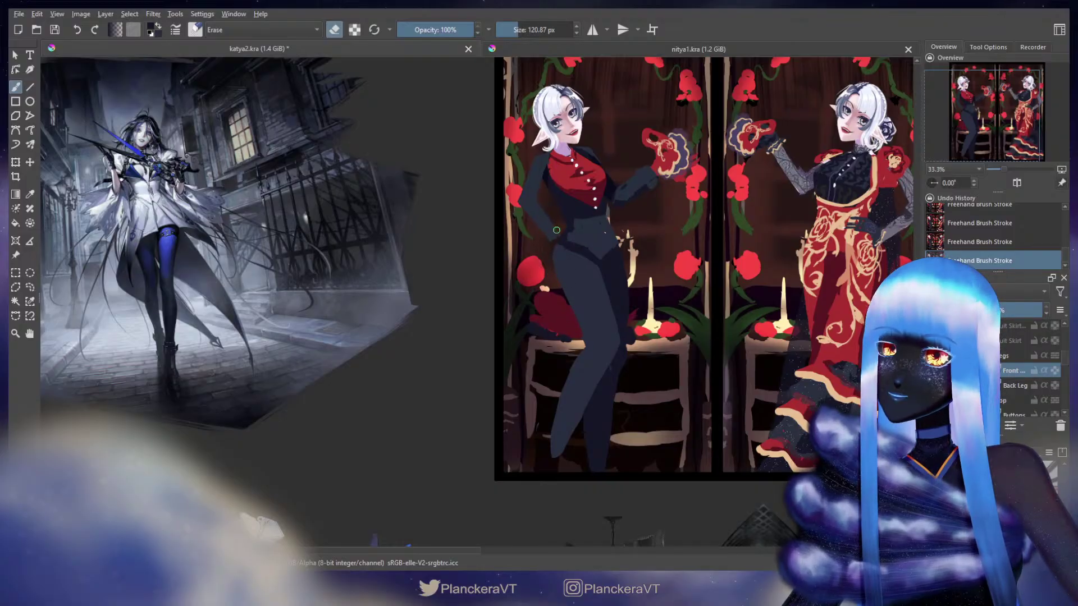
Repaint the front leg's hip and thigh with brushes of 74.21 and 100.09 px and trim the outer thigh with the 109.78 px eraser.
key(e)
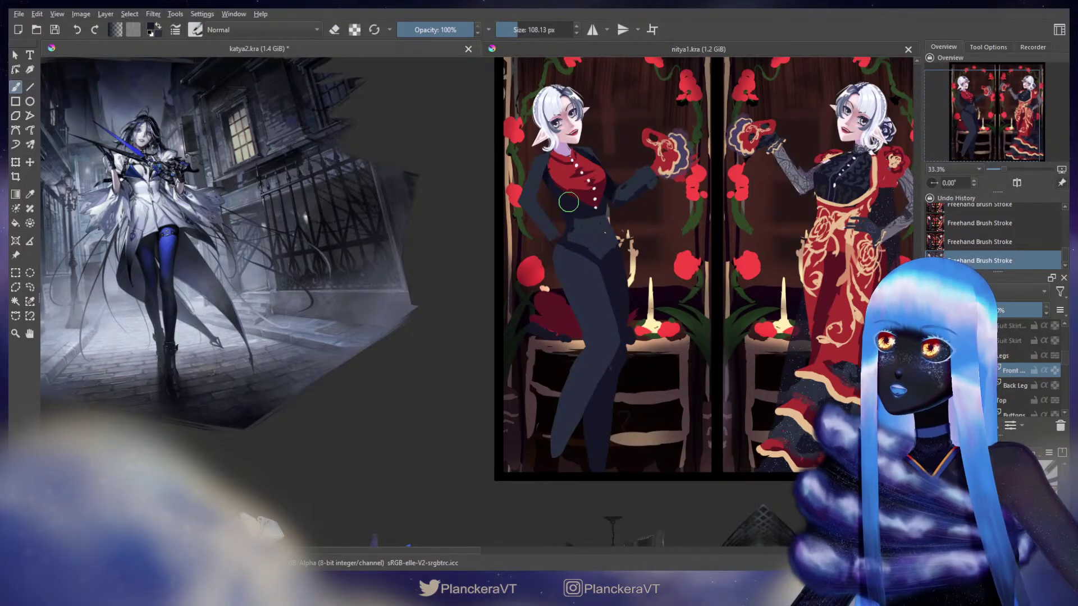
key(bracketleft)
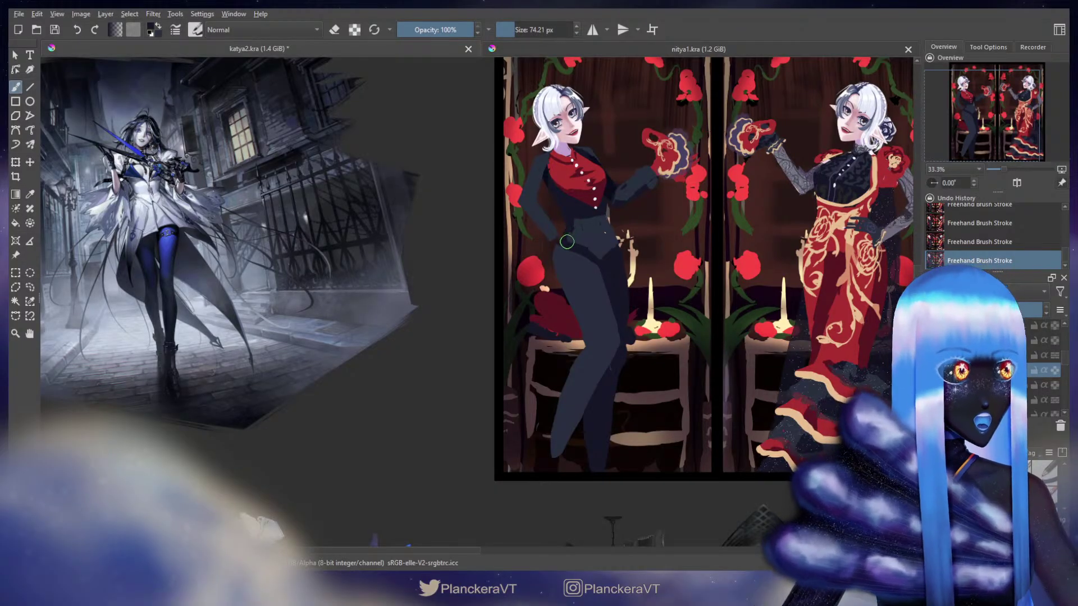
key(bracketright)
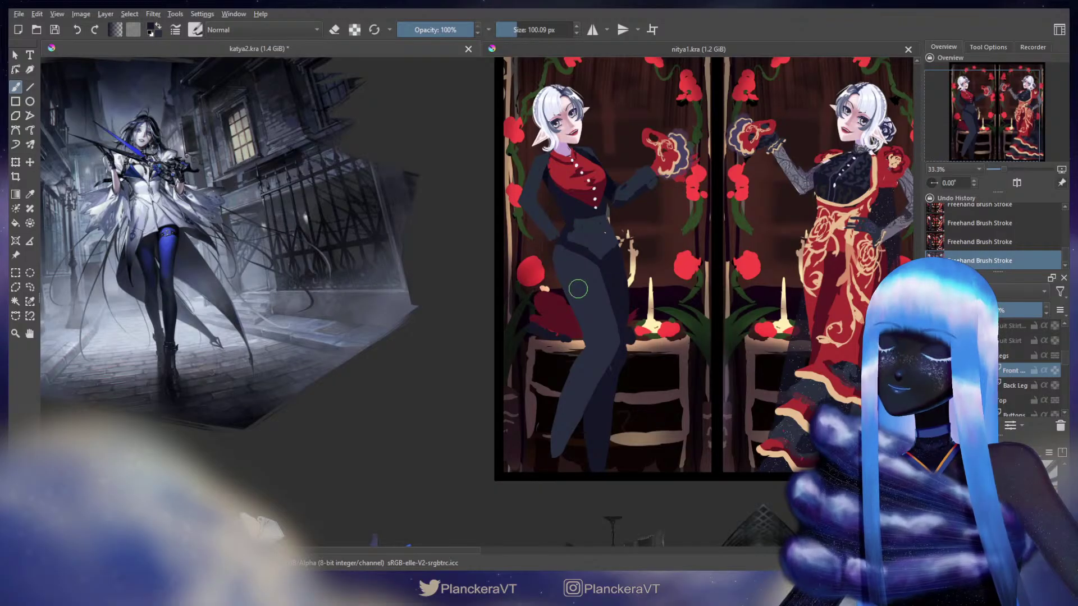
key(e)
key(bracketright)
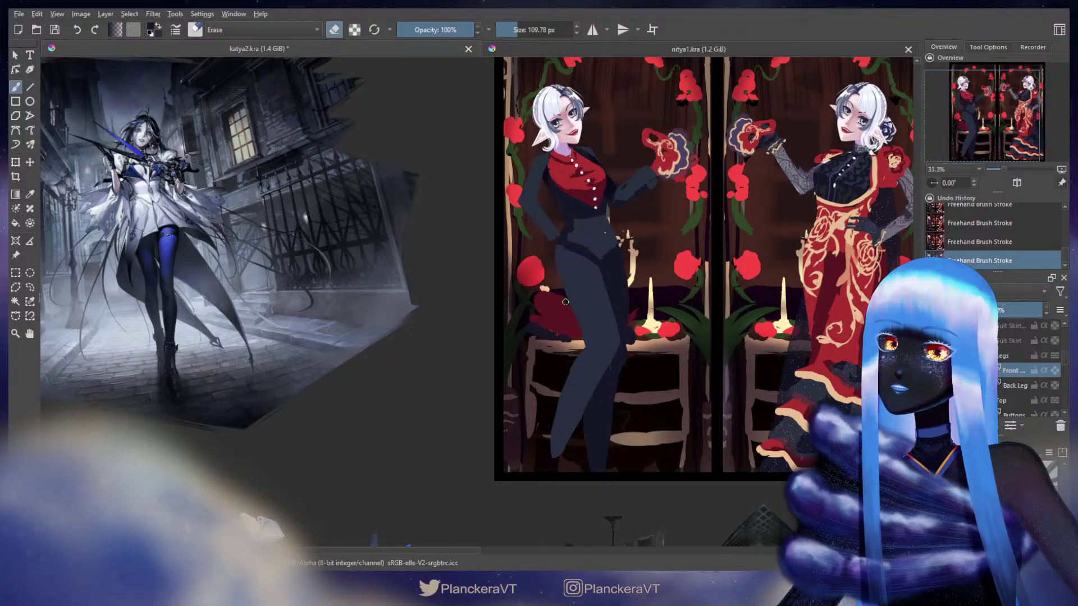
Toggle Inherit Alpha on the left woman's arm layer and move the red-gloved hand slightly up on her hip.
key(Page_Down)
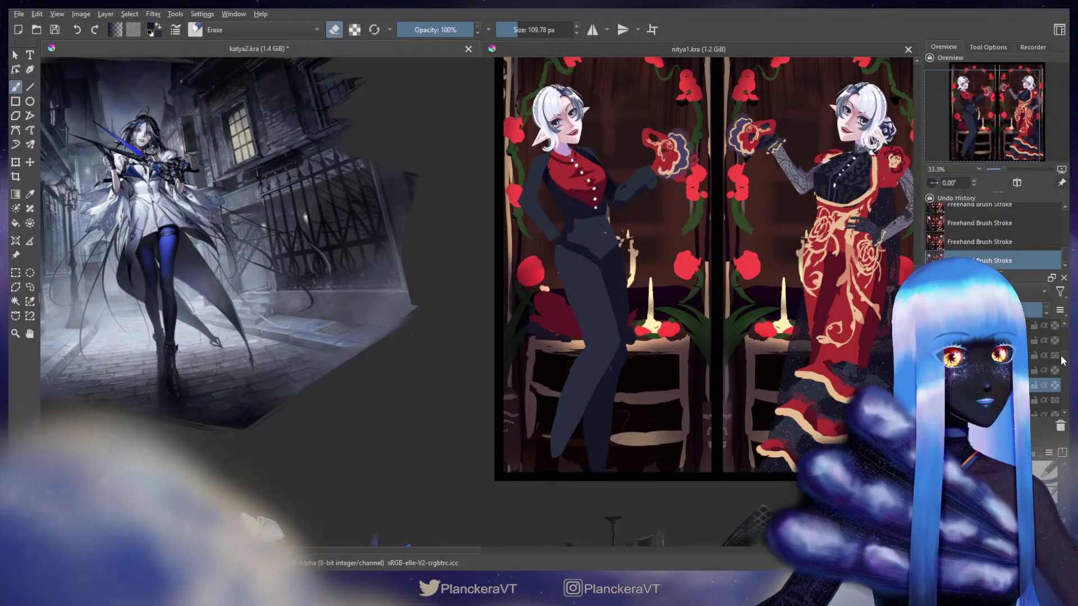
scroll(1067, 360, up, 1)
scroll(1067, 358, down, 2)
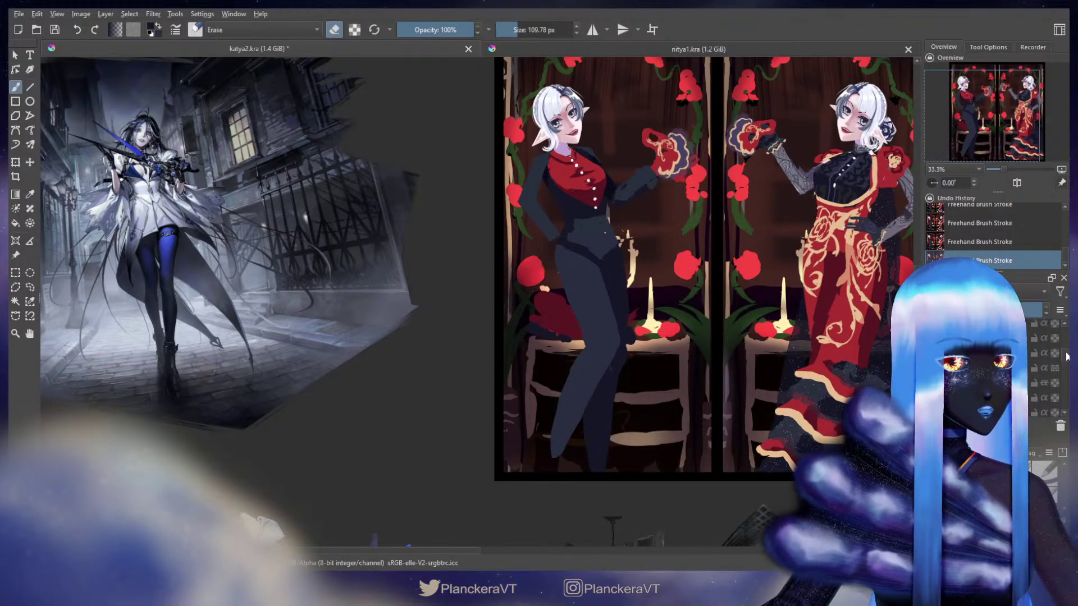
scroll(1067, 360, up, 2)
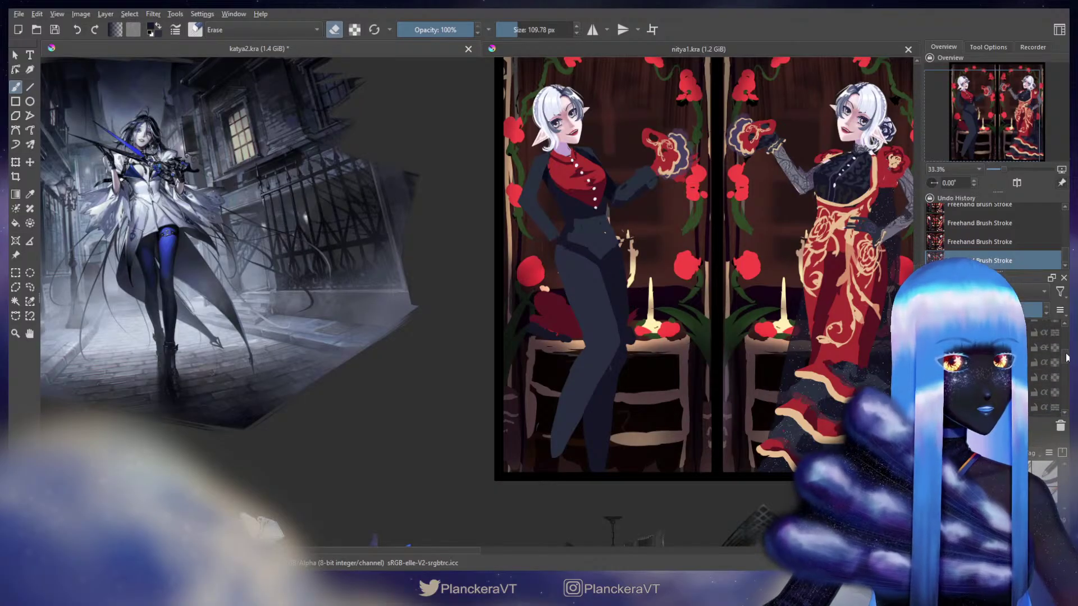
click(1055, 344)
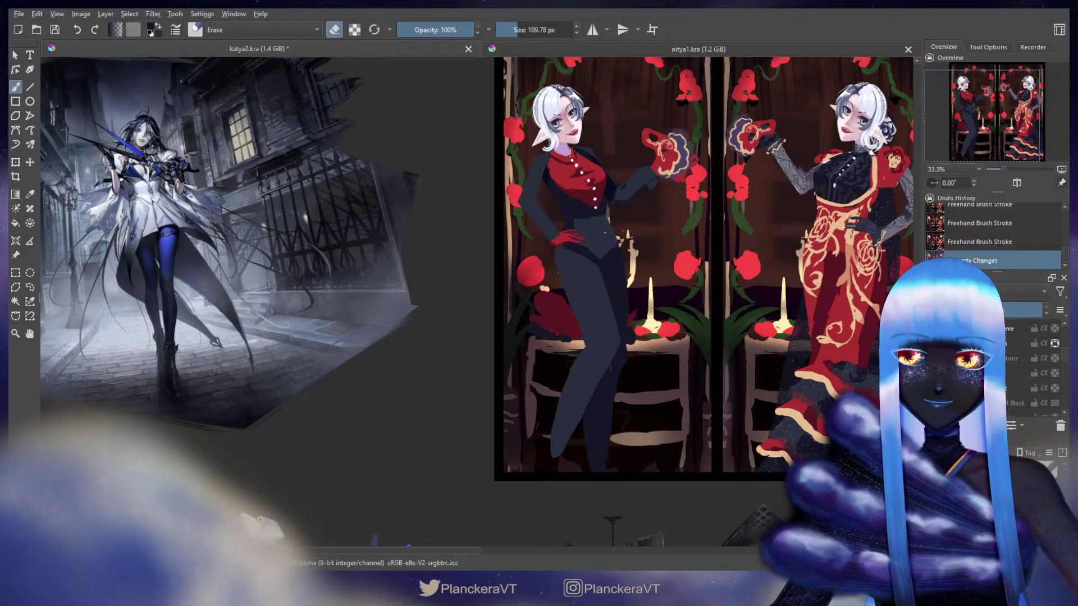
key(e)
key(t)
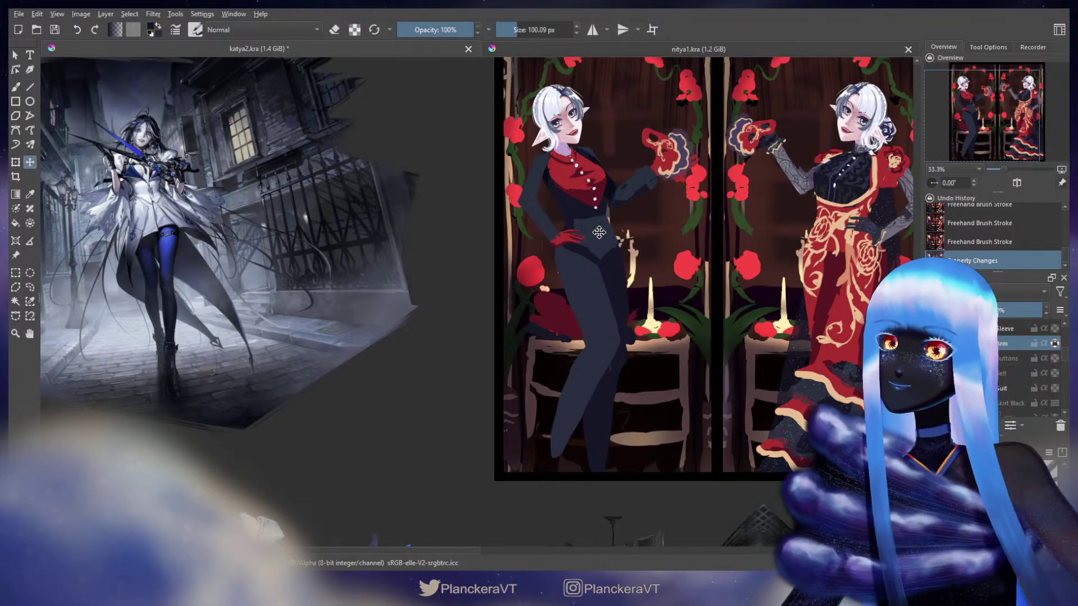
drag(599, 229, 601, 226)
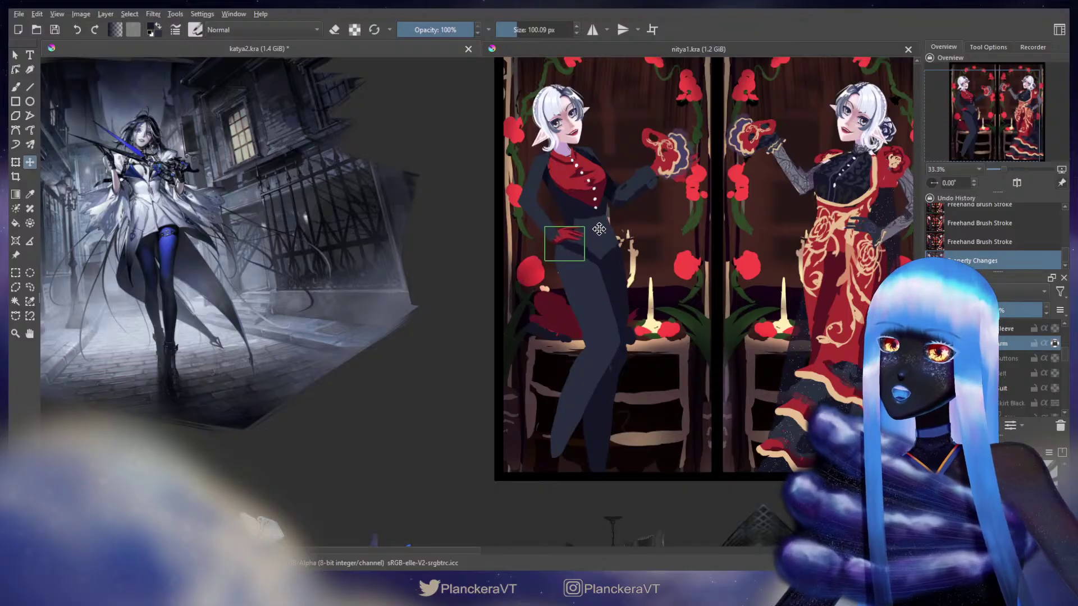
key(b)
Transform the sleeve of the left woman's bent arm to fit the hand on her hip.
click(1008, 330)
key(ctrl+t)
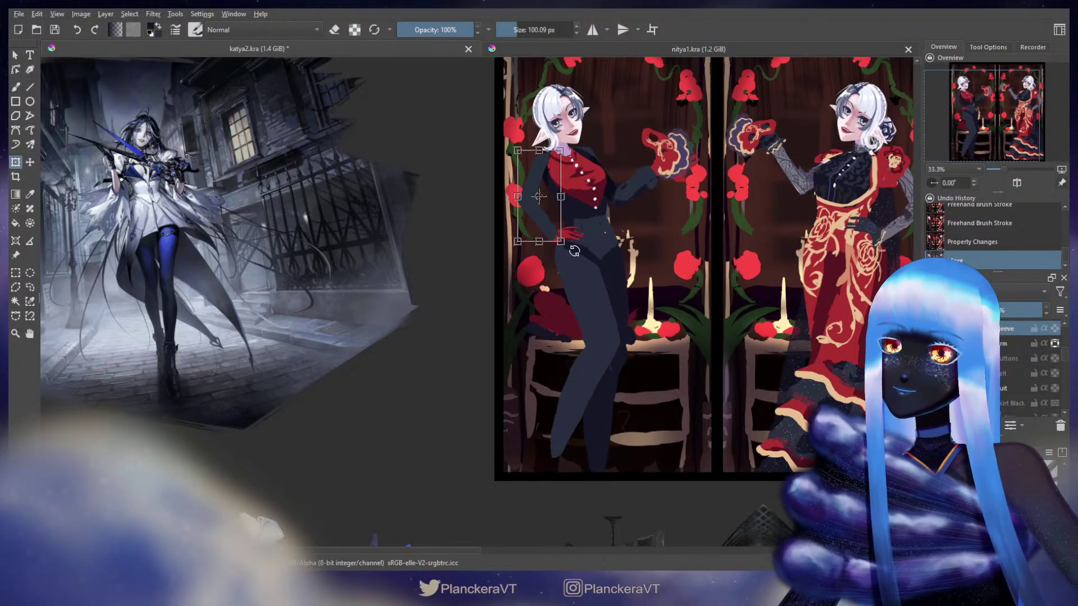
key(b)
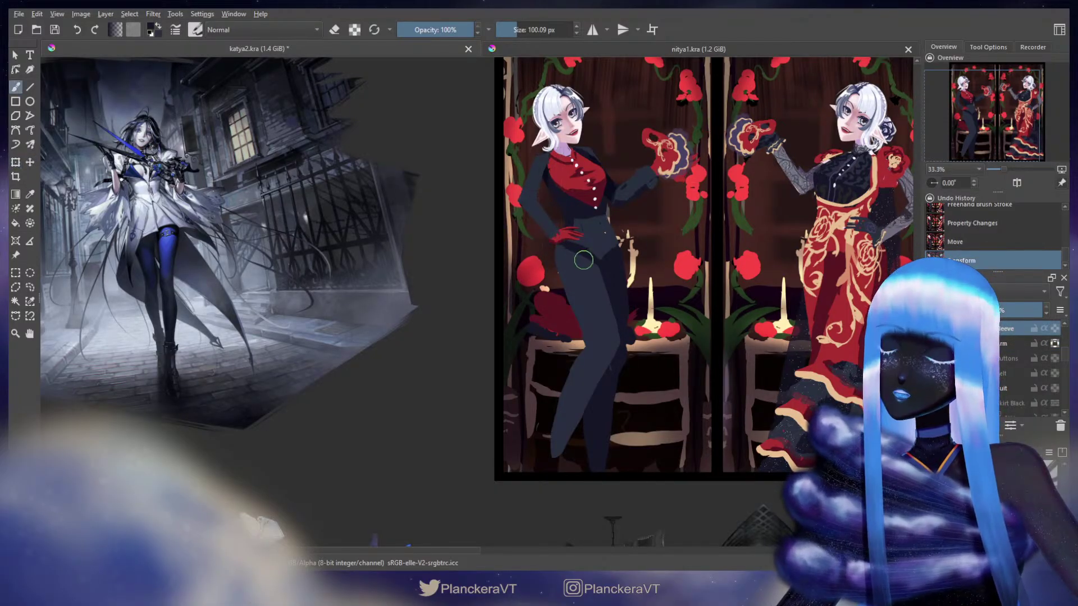
scroll(618, 292, down, 2)
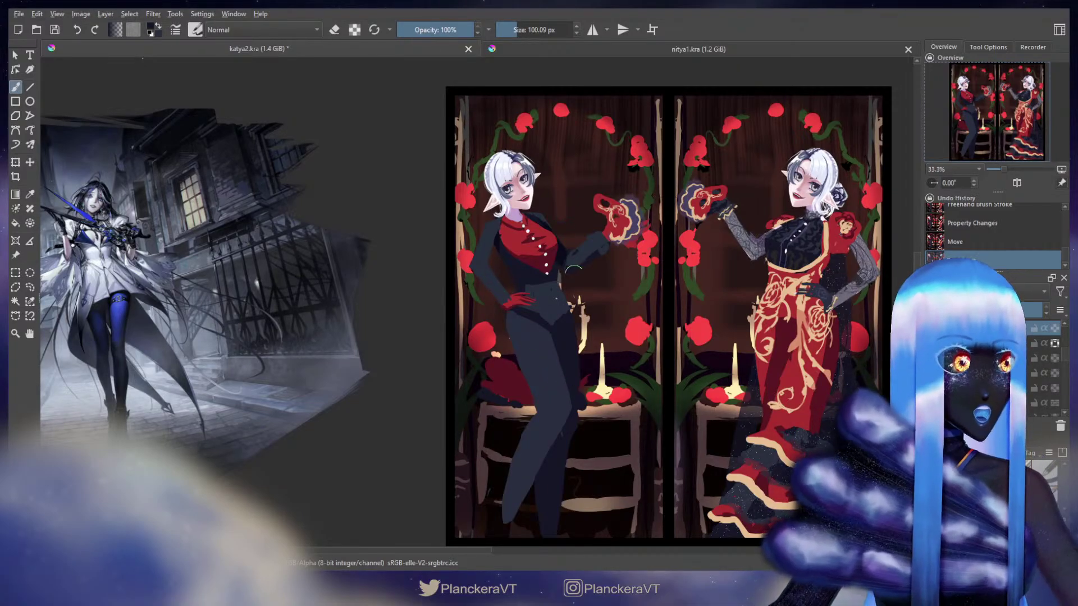
drag(584, 296, 665, 364)
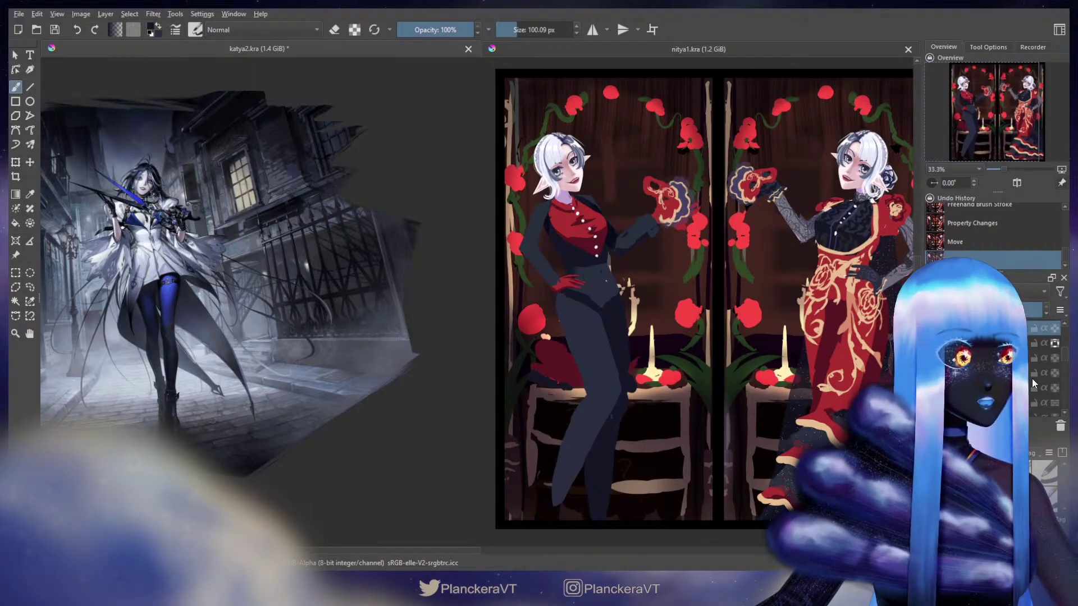
Repaint the front leg's hip around the gloved hand with the 98.64 px brush and refine it with the 80.84 px eraser.
scroll(1061, 363, down, 2)
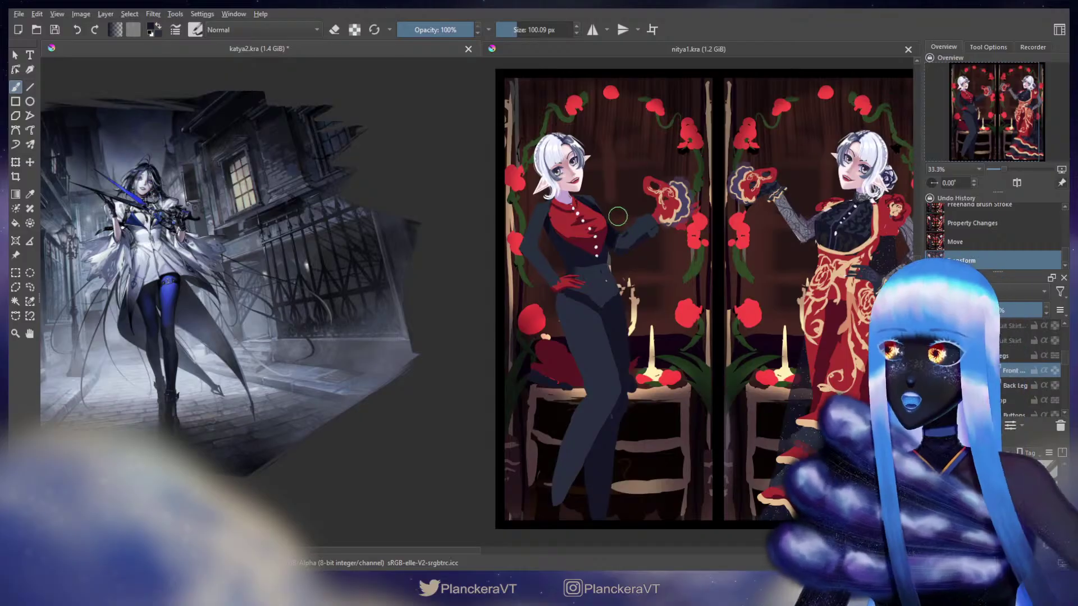
mouse_move(618, 216)
mouse_down()
mouse_move(566, 291)
mouse_move(597, 311)
mouse_up()
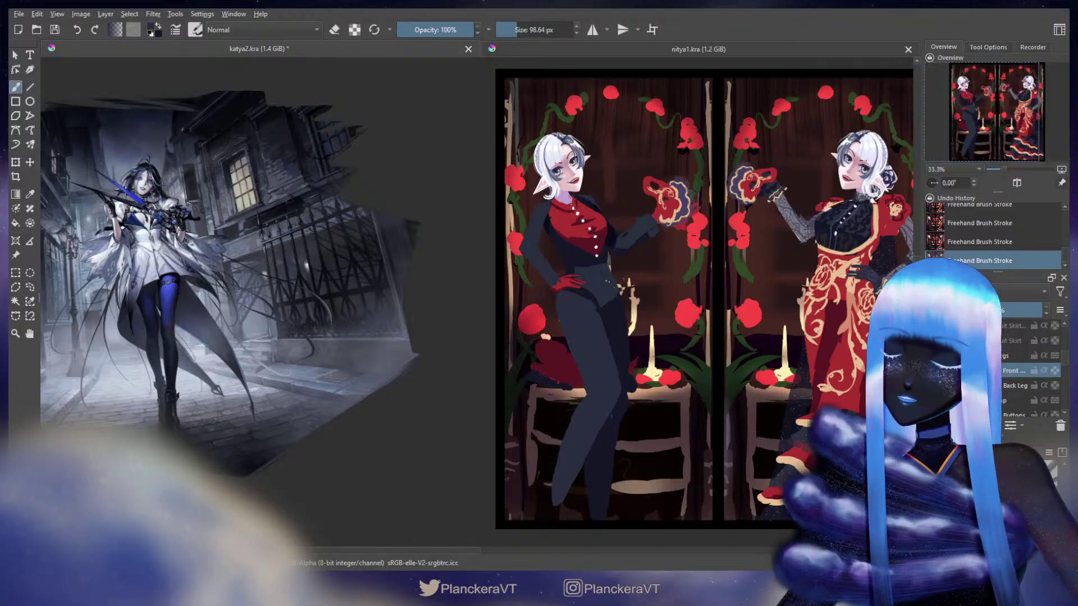
key(e)
key(bracketleft)
key(bracketleft)
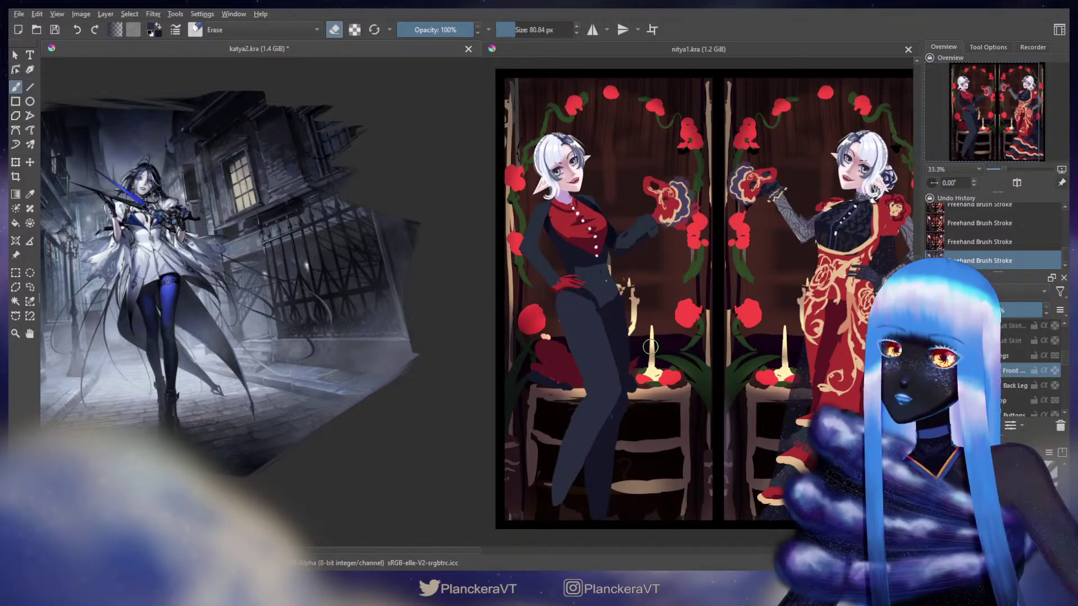
key(e)
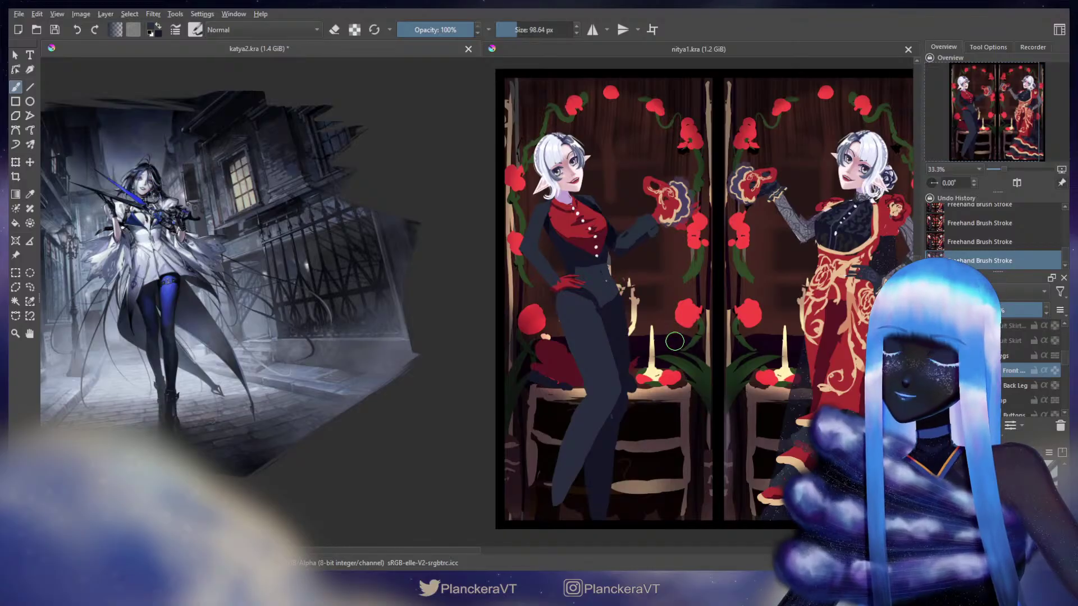
key(e)
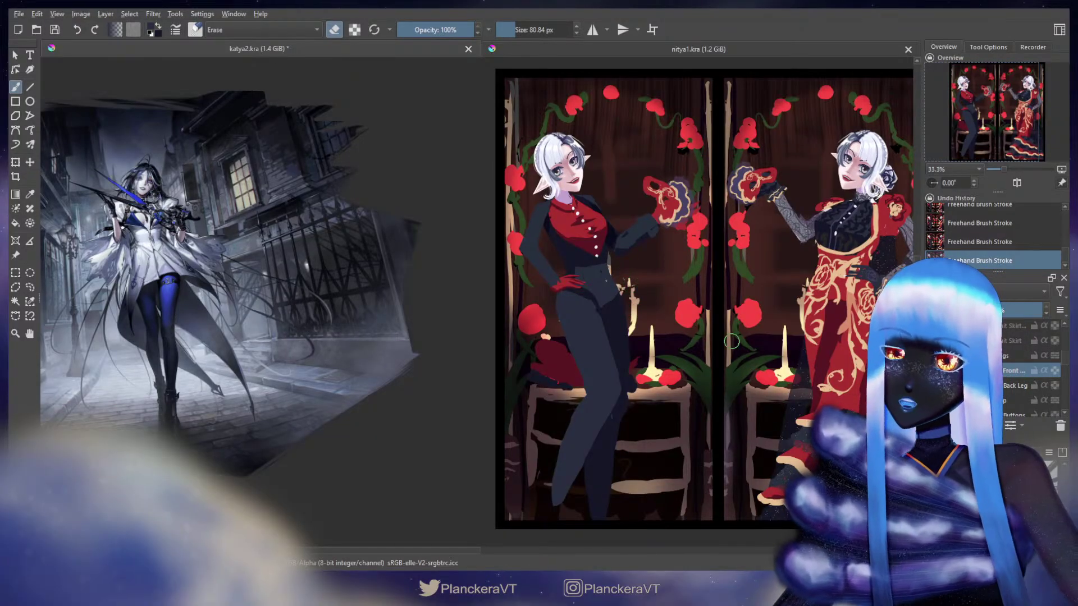
Nudge the back leg layer slightly to the left with the Move tool.
key(Page_Down)
key(e)
key(t)
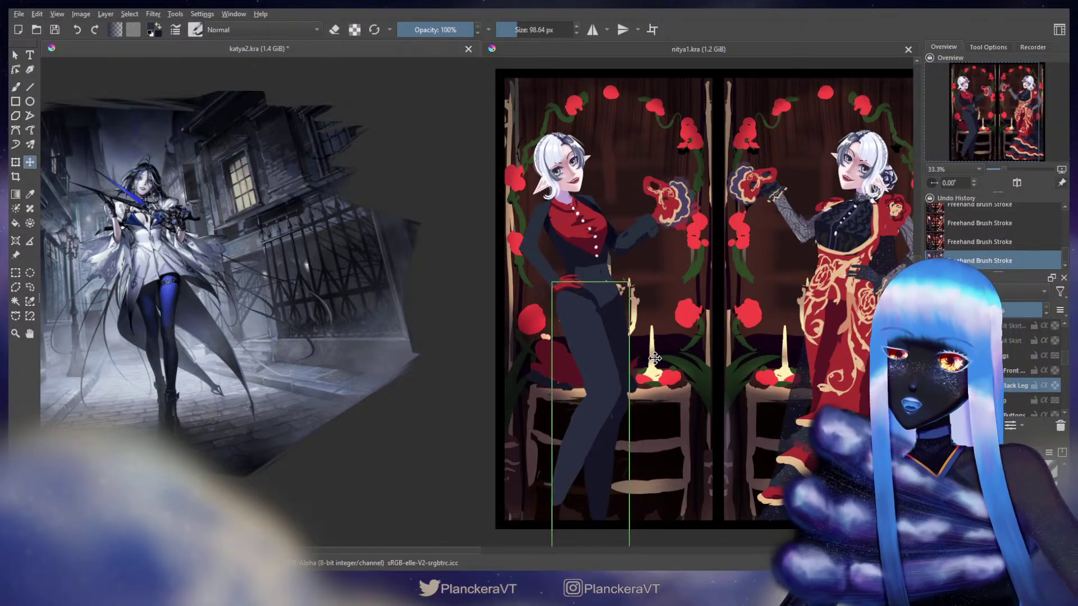
key(Left)
key(b)
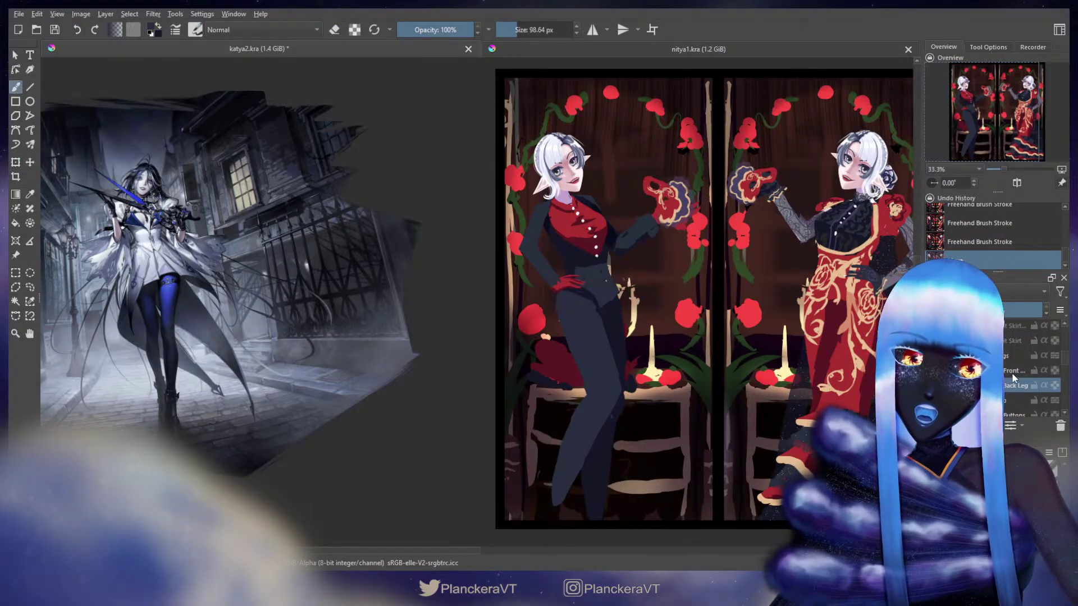
Trim the outer hip edge of the suited figure's trousers with the eraser on the front leg layer.
click(1013, 371)
key(e)
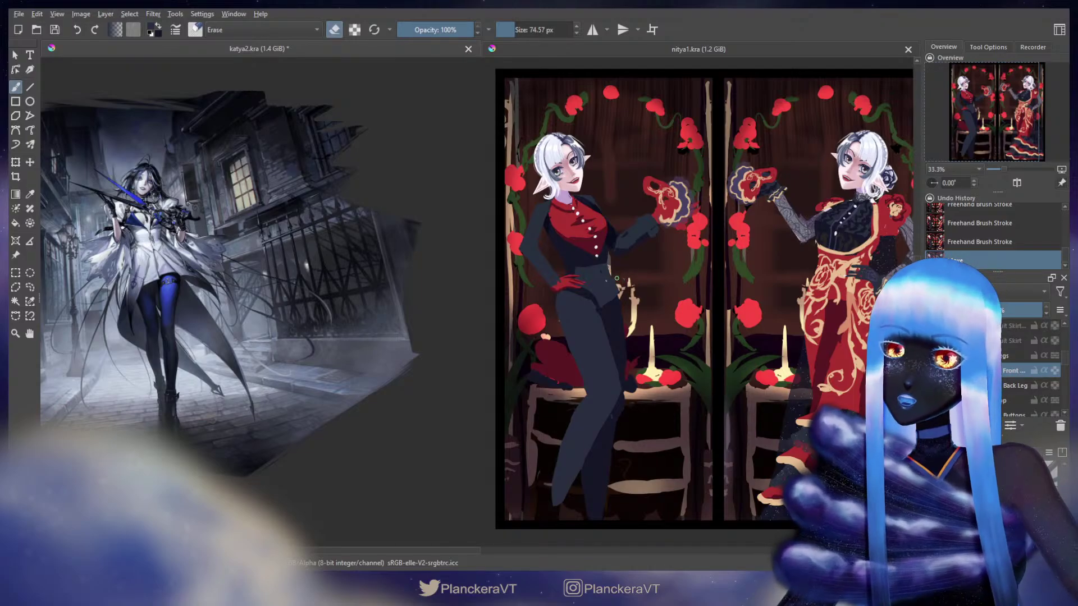
drag(622, 297, 616, 267)
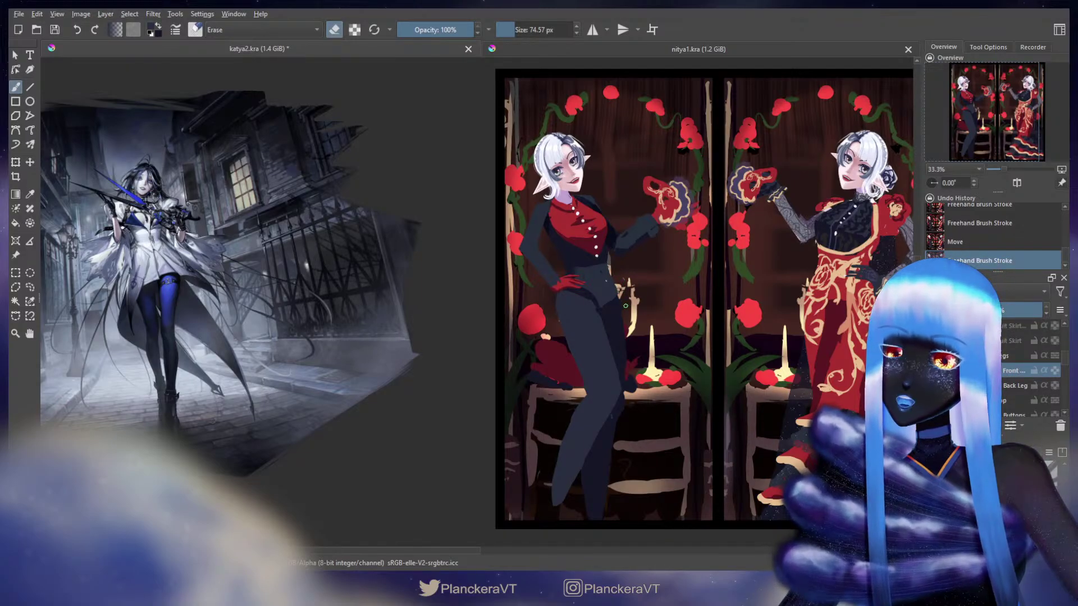
drag(626, 306, 617, 264)
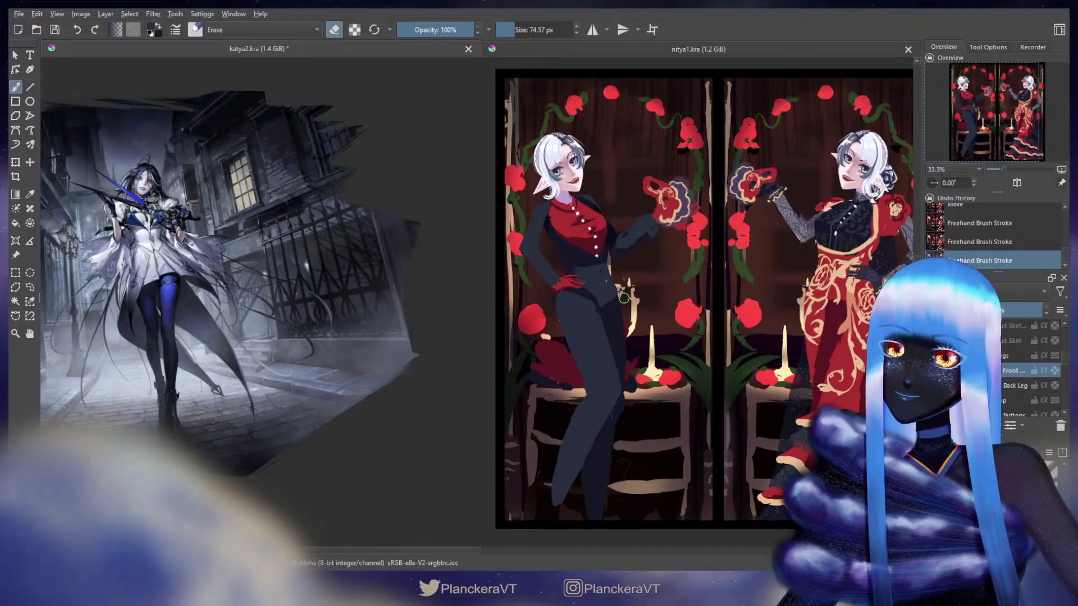
key(e)
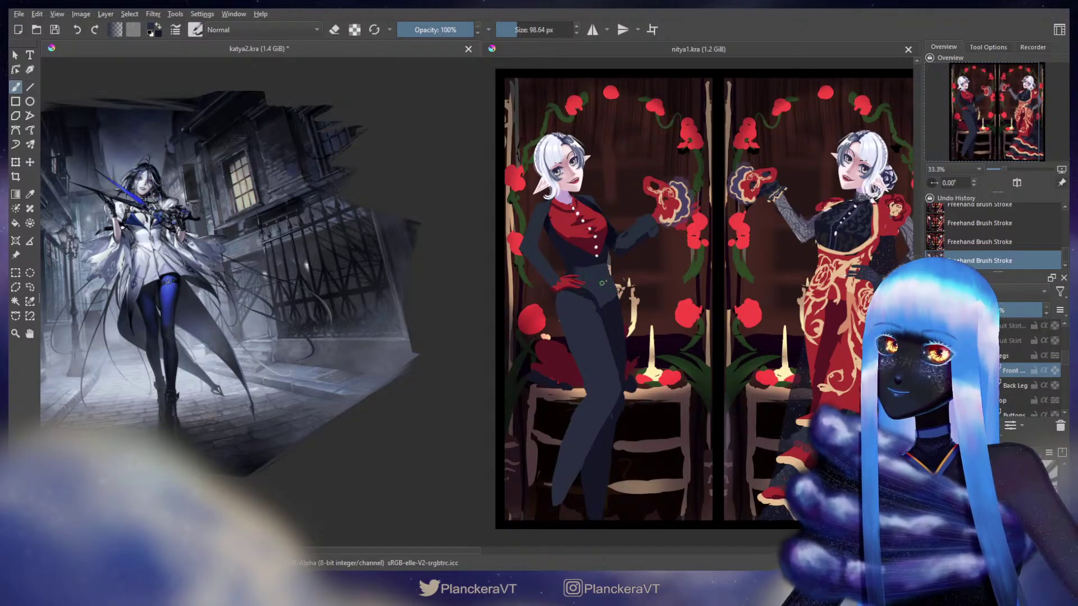
drag(630, 283, 664, 284)
mouse_move(653, 276)
mouse_down()
mouse_move(670, 281)
mouse_move(658, 299)
mouse_up()
key(ctrl+z)
key(ctrl+z)
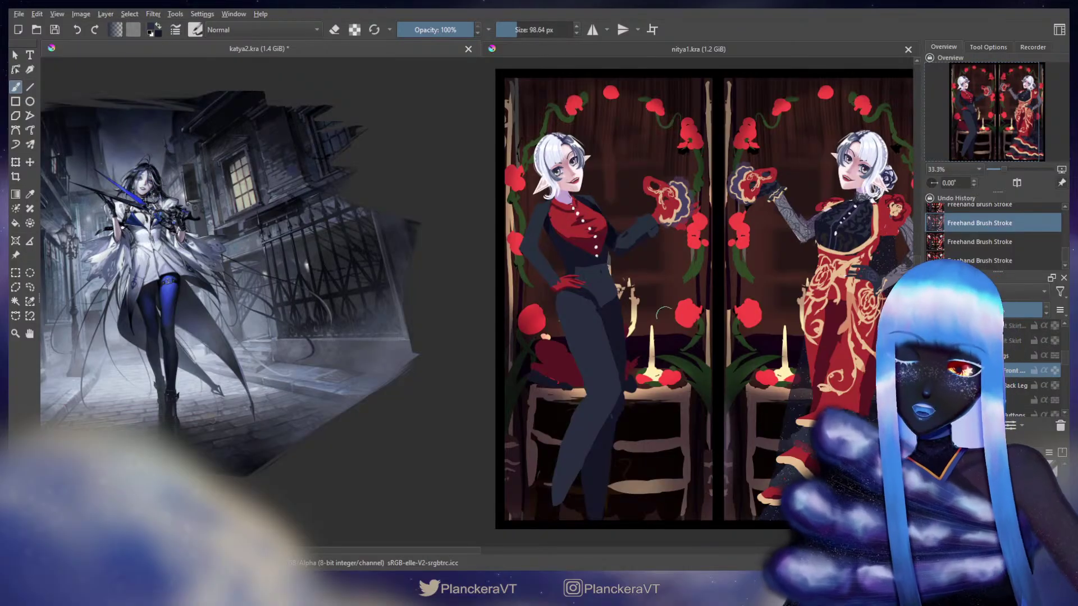
key(ctrl+shift+z)
key(ctrl+shift+z)
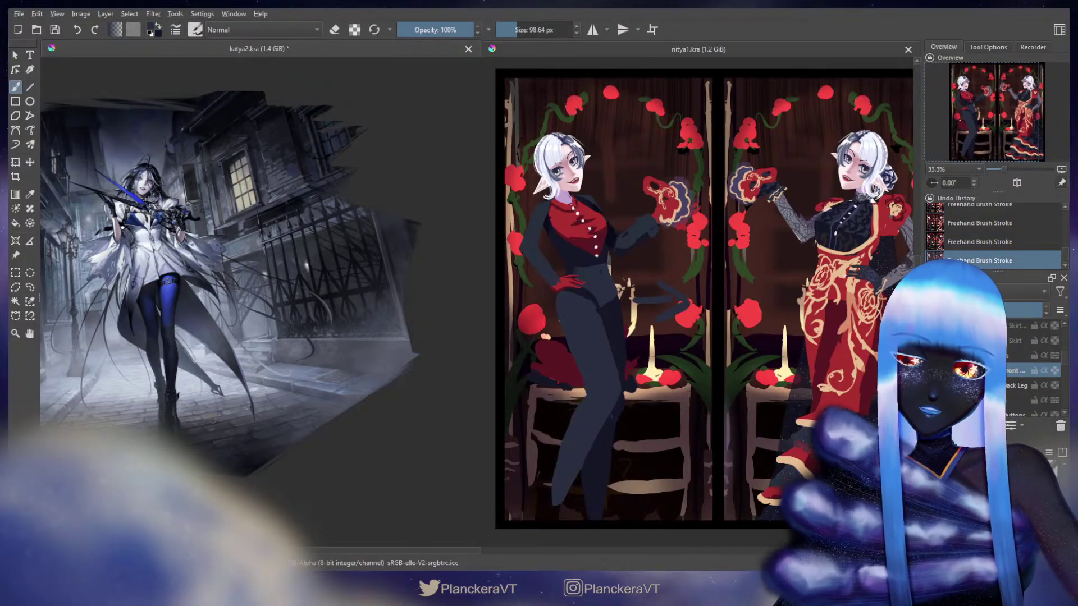
key(ctrl+z)
key(ctrl+z)
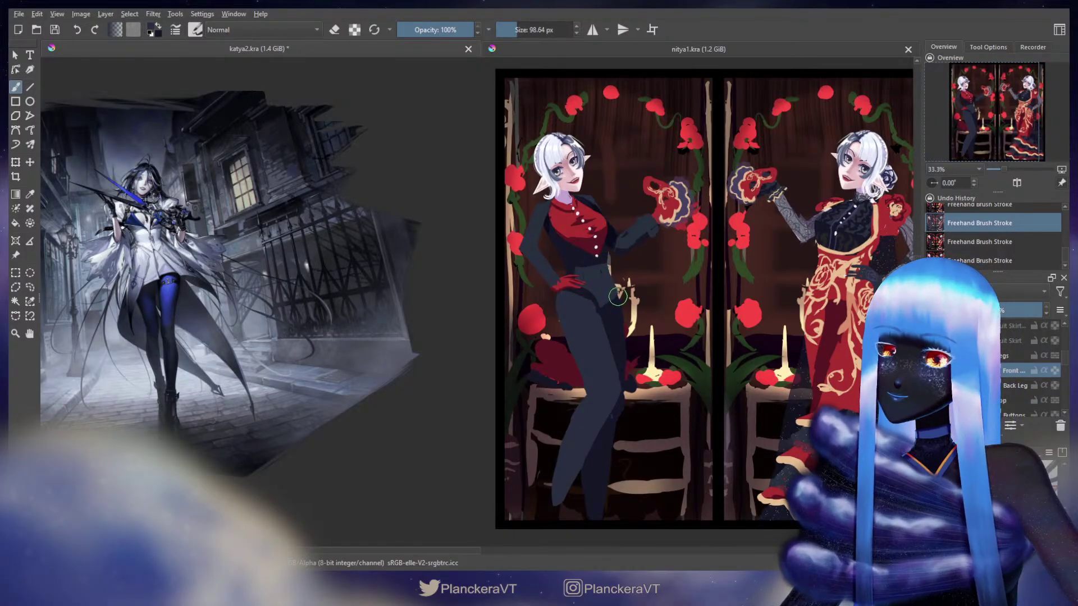
key(ctrl+shift+z)
key(ctrl+shift+z)
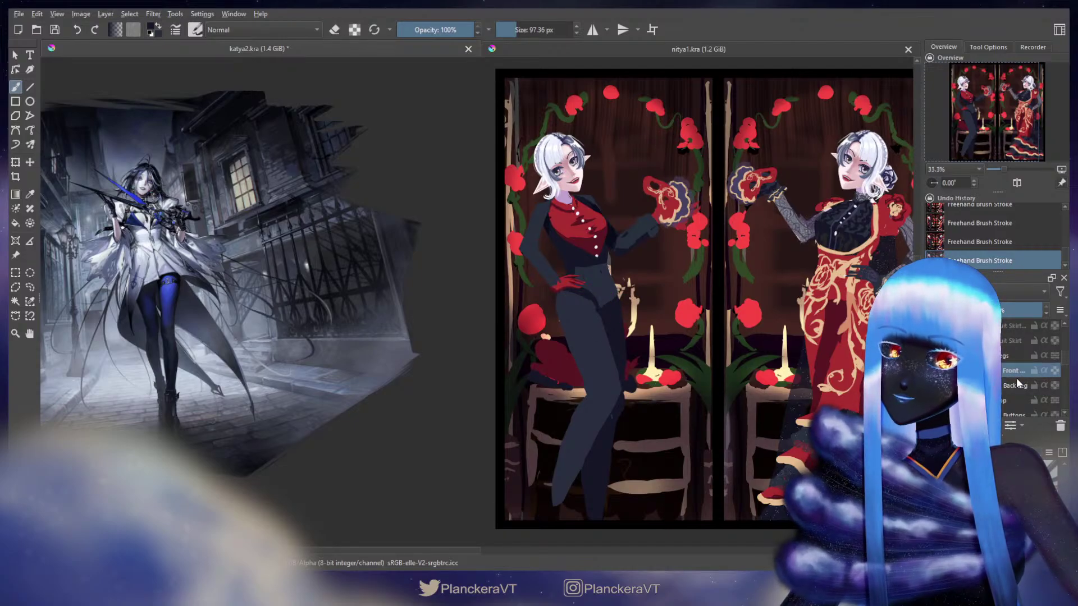
Shift the front leg layer of the suited figure slightly to the right with the Move tool.
key(e)
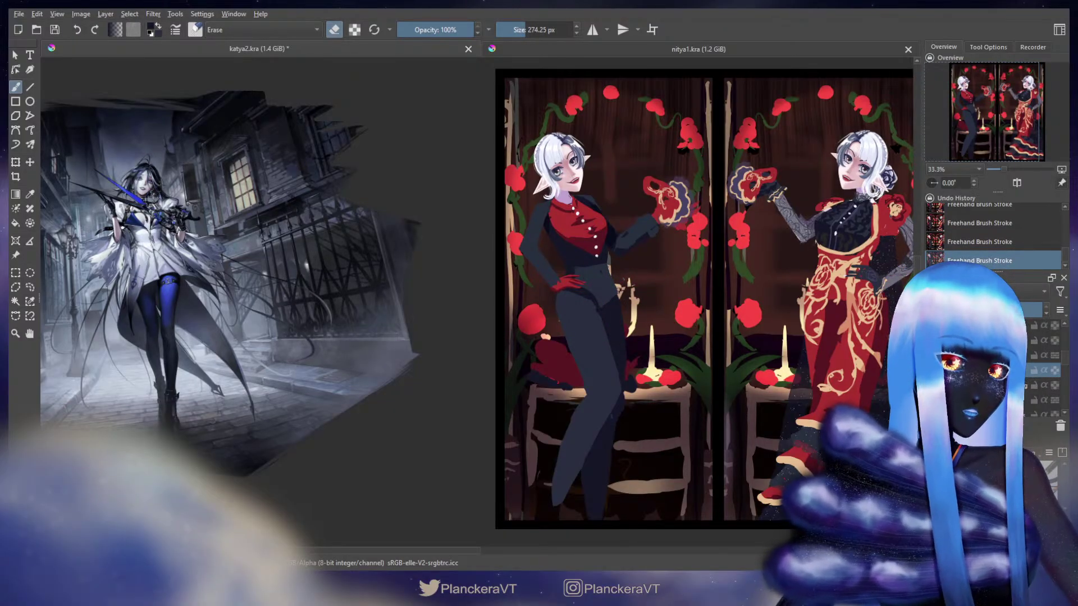
key(e)
key(t)
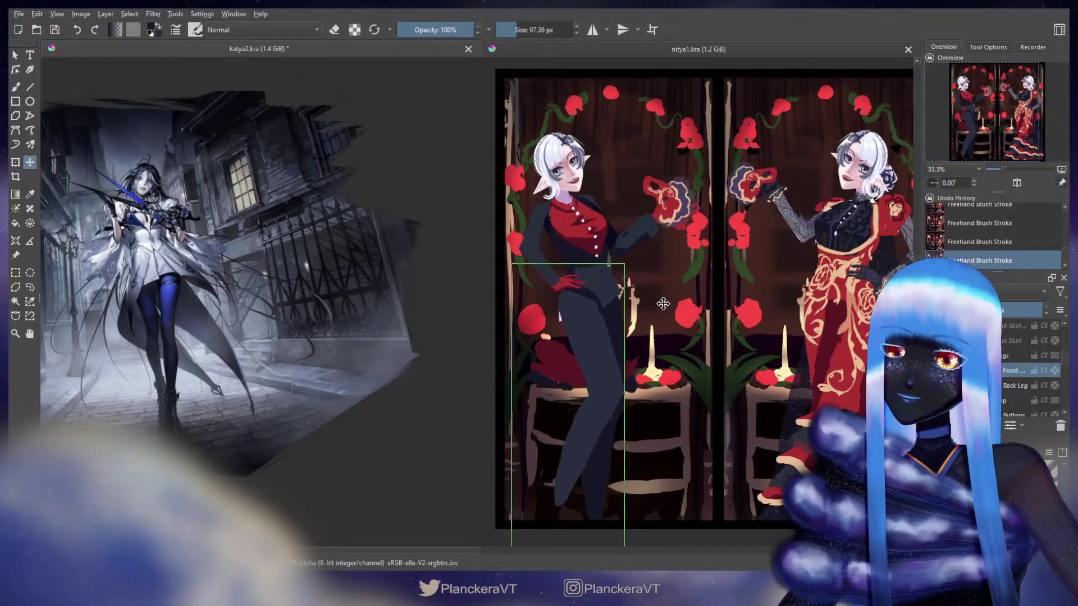
Erase along the moved front leg's outer hip edge and undo the last unwanted strokes.
key(b)
key(e)
mouse_move(641, 256)
shift+mouse_down()
mouse_move(603, 279)
mouse_move(613, 300)
mouse_move(584, 290)
mouse_move(600, 300)
shift+mouse_up()
click(611, 266)
key(e)
key(ctrl+z)
key(ctrl+z)
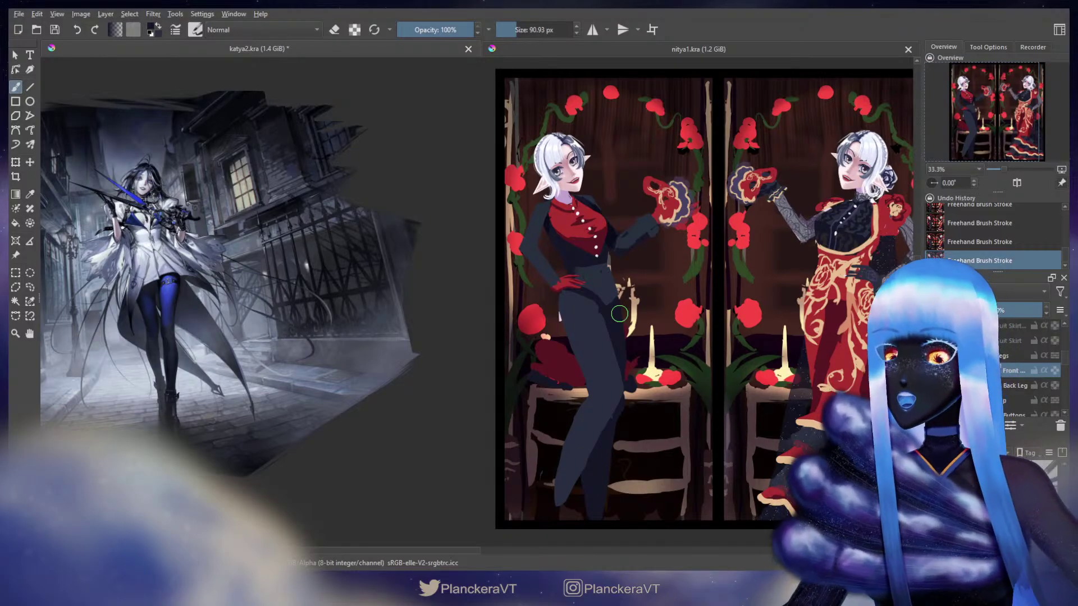
Transform the Back Leg layer, nudging it slightly left to sit closer behind the front leg.
click(1019, 387)
key(ctrl+t)
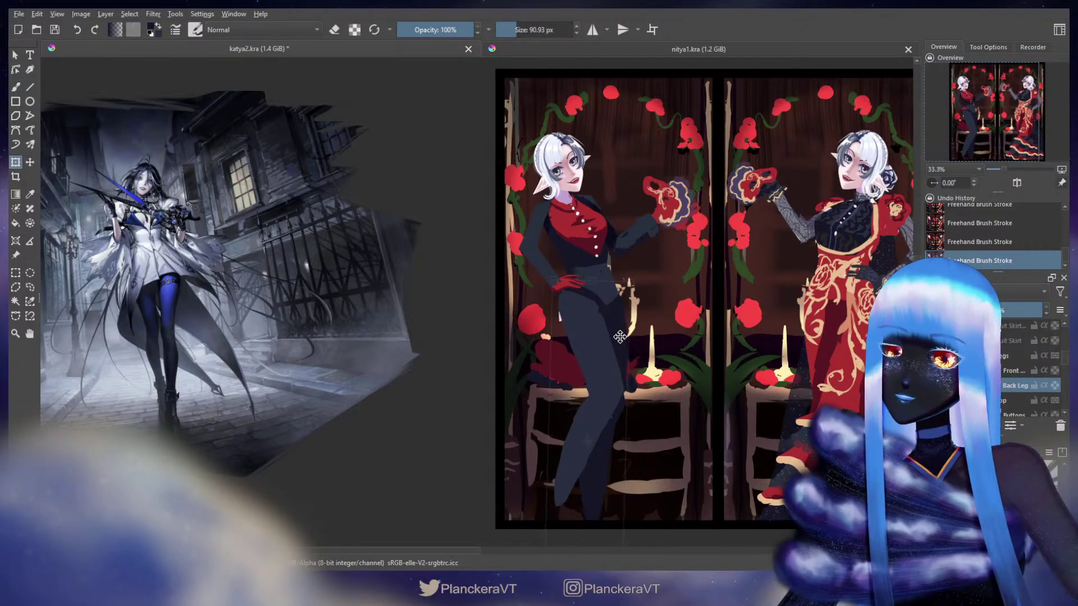
key(Left)
key(Left)
key(Left)
drag(655, 344, 657, 355)
key(b)
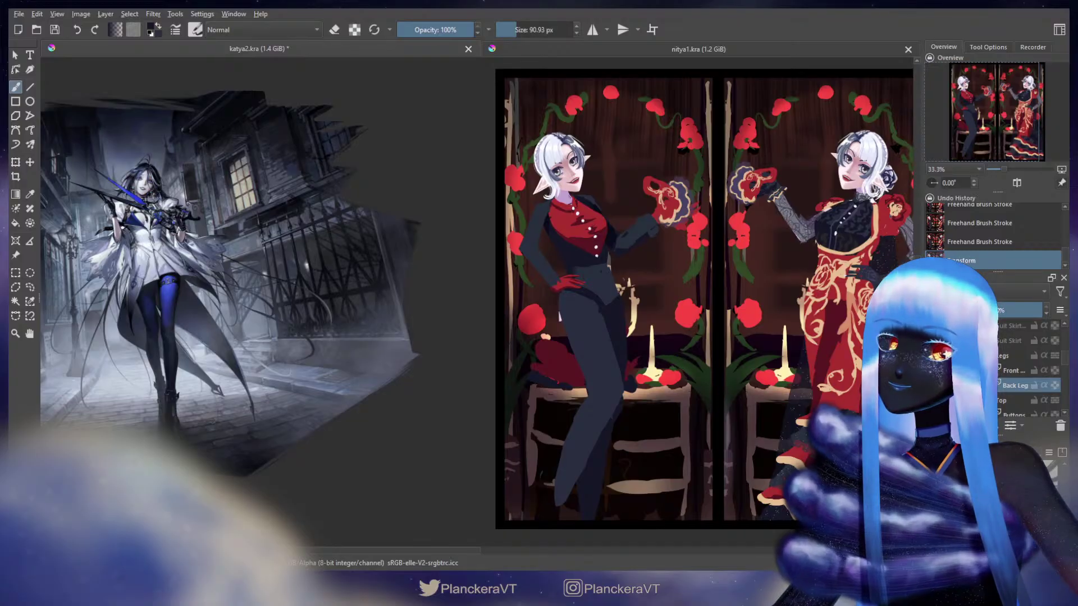
Rotate the Legs group slightly clockwise with Transform so both feet swing to the left.
key(ctrl+t)
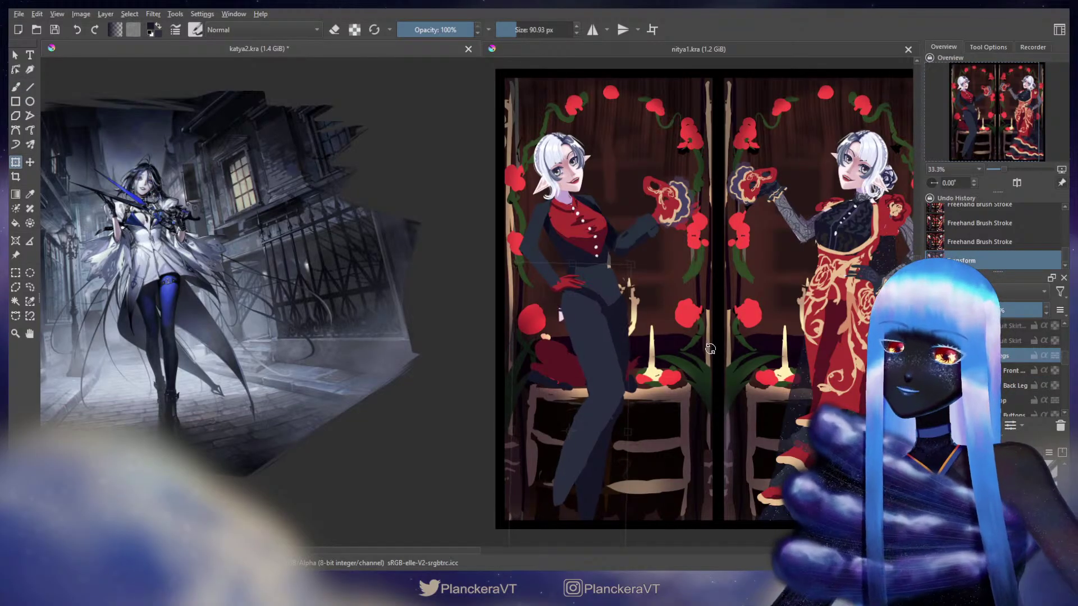
drag(617, 373, 610, 370)
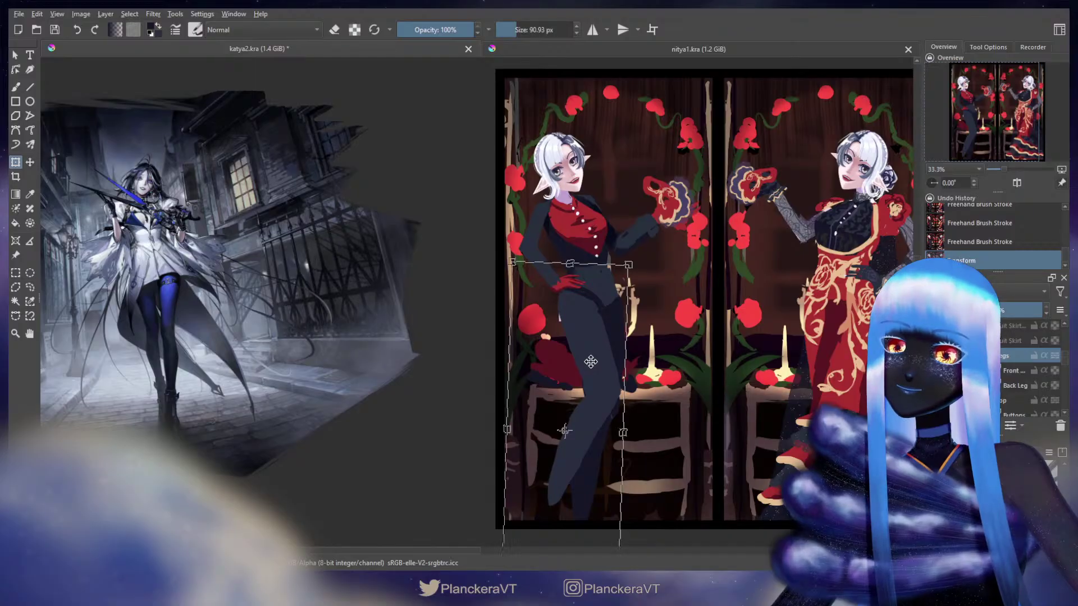
key(b)
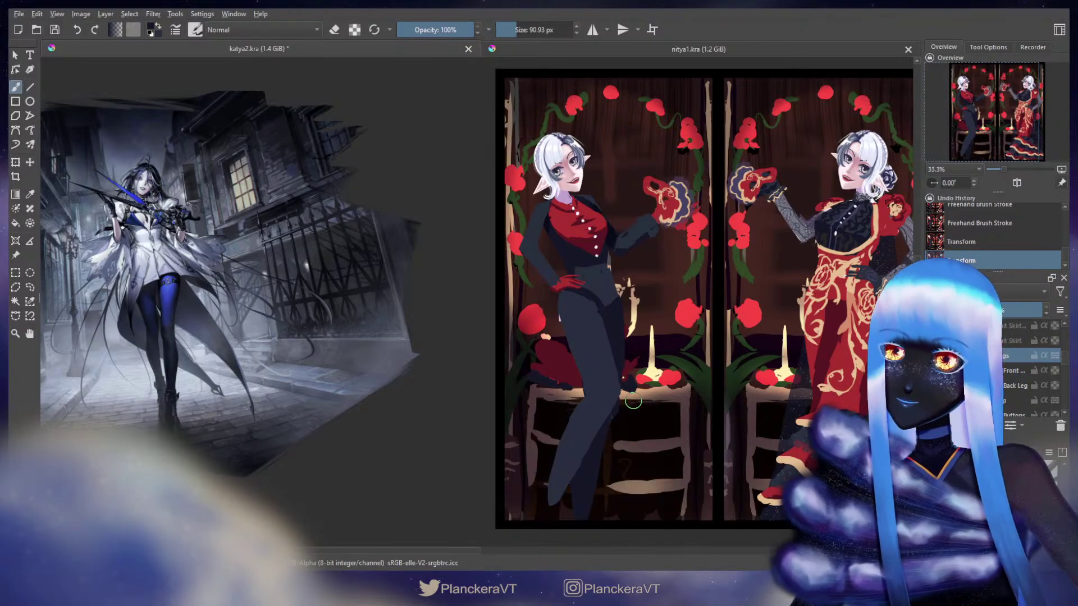
Erase the excess along the rotated trousers' outer hip and waist edge on the front leg layer.
click(1021, 372)
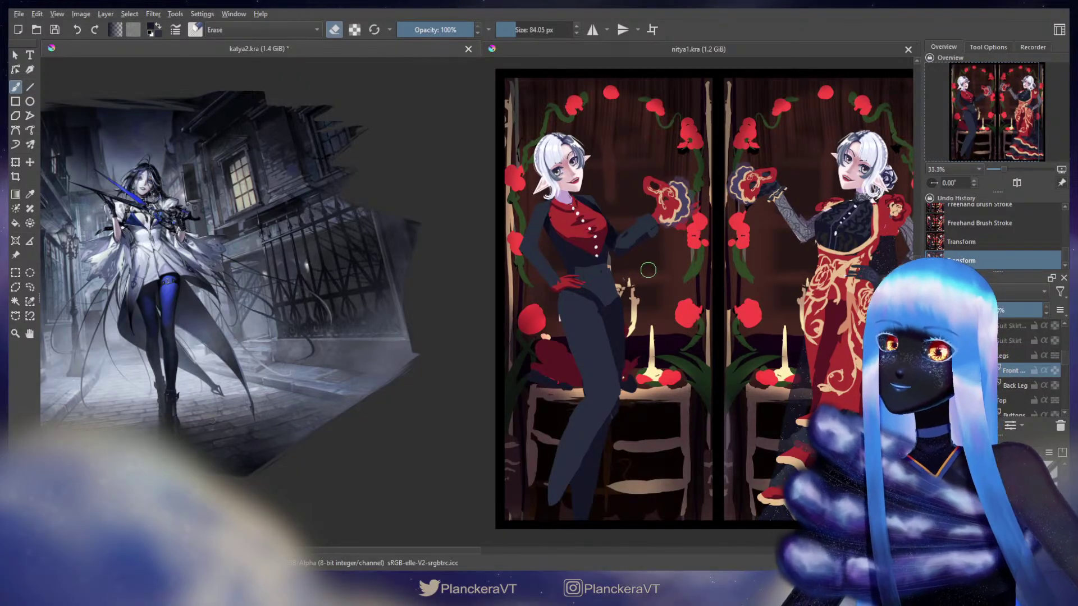
key(e)
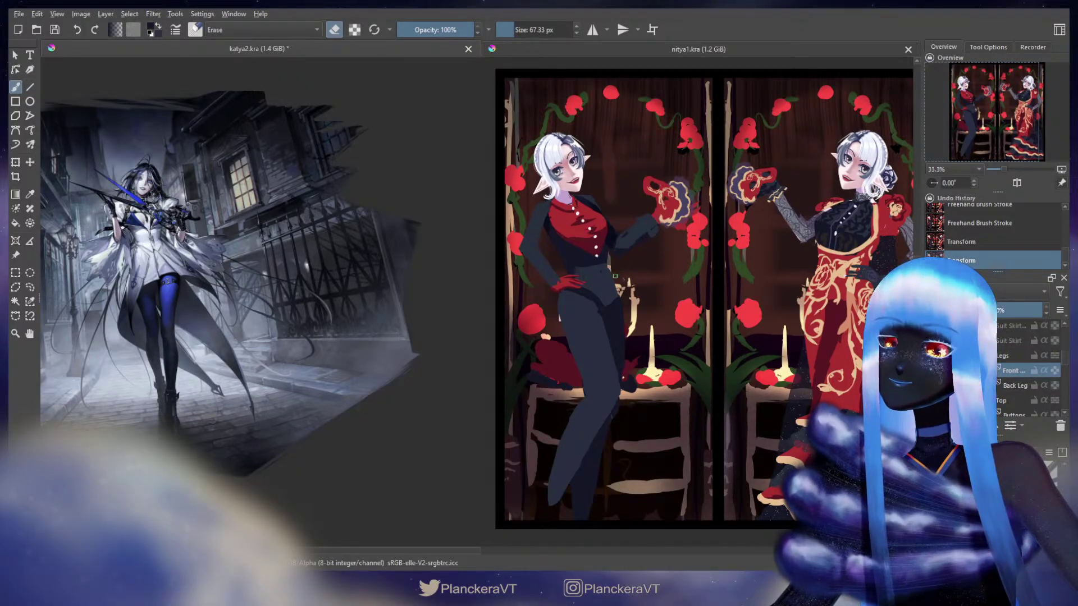
mouse_move(624, 295)
mouse_down()
mouse_move(610, 267)
mouse_move(625, 291)
mouse_up()
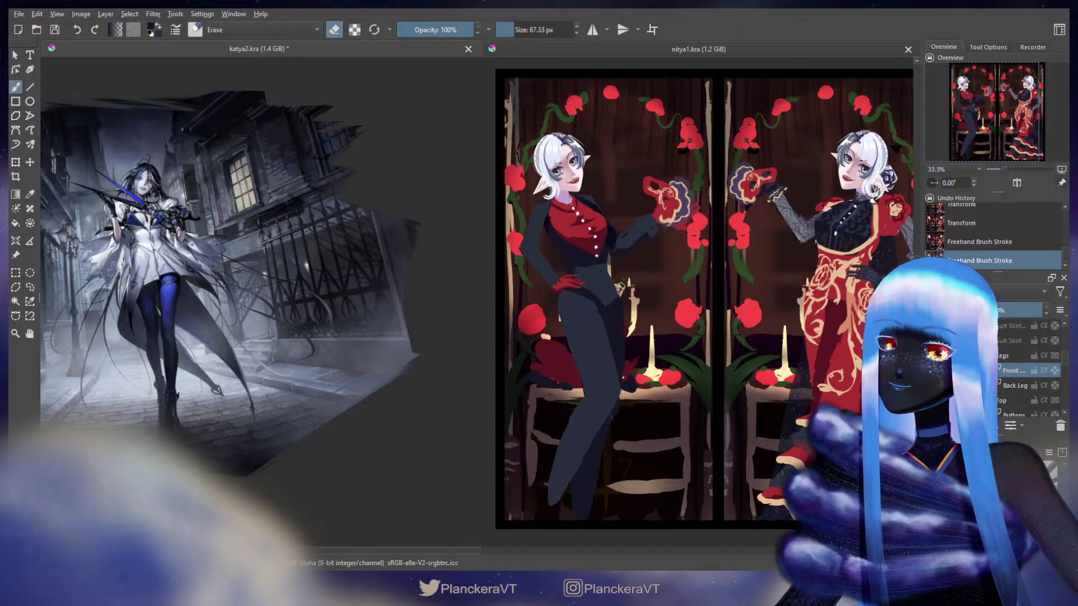
drag(622, 287, 617, 275)
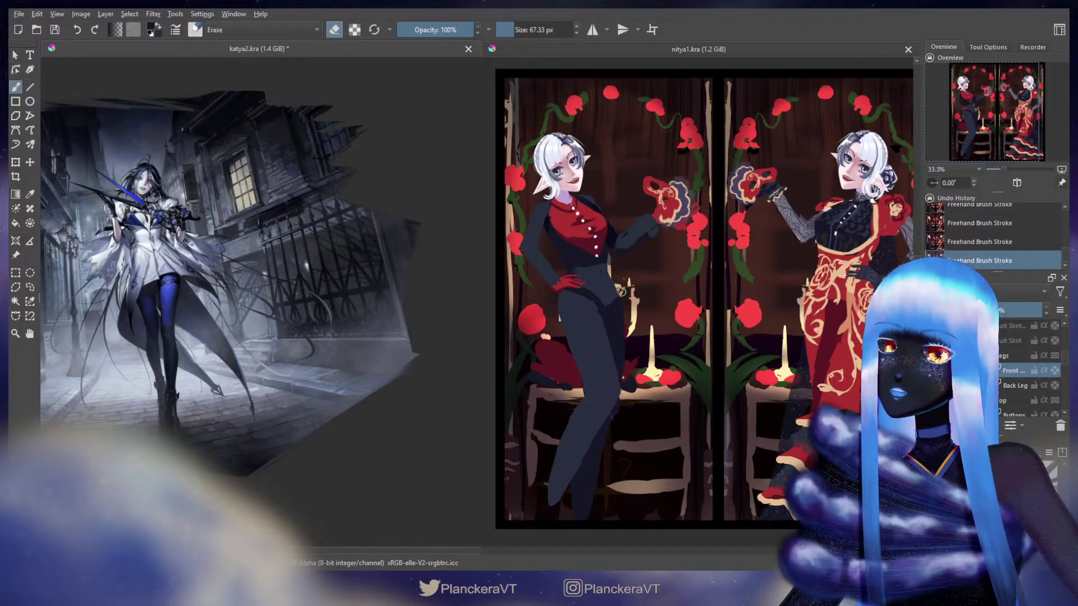
key(e)
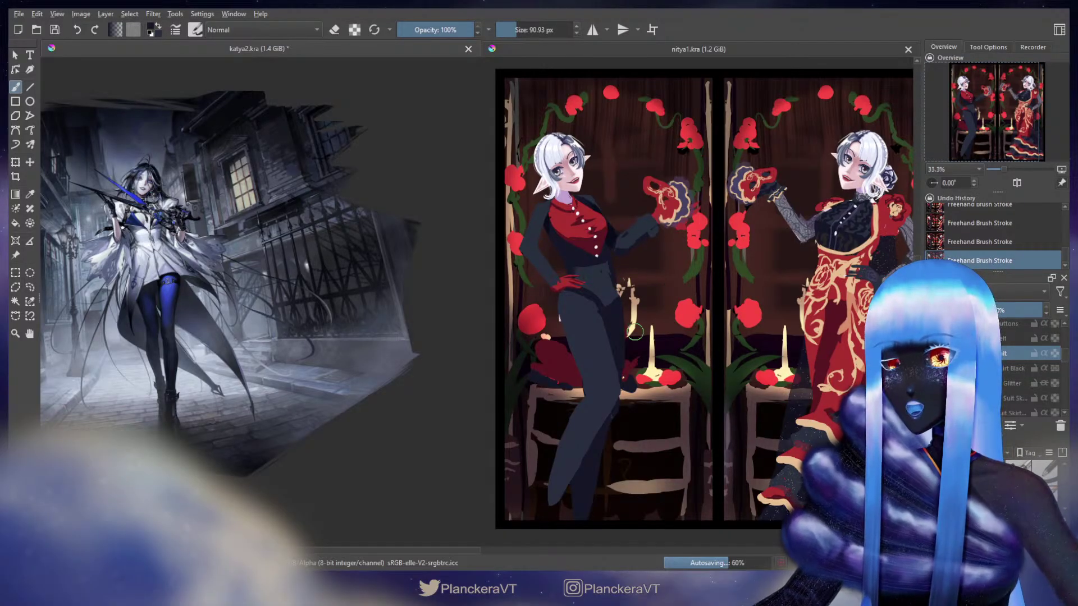
Paint darker navy over the sleeve of the arm resting on the hip, on the sleeve layer, and undo the last unwanted stroke.
key(e)
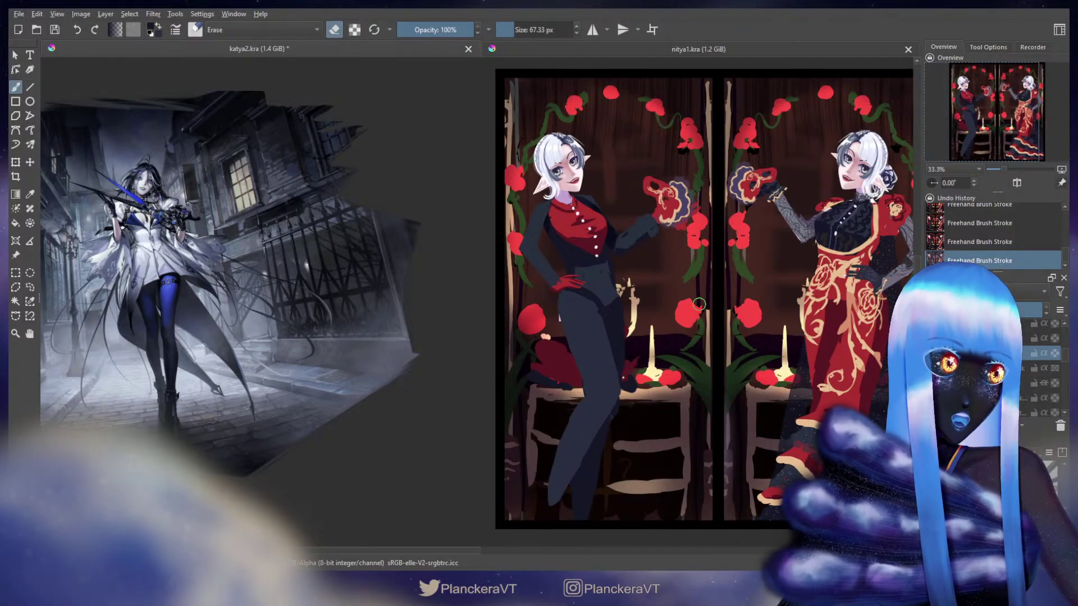
key(e)
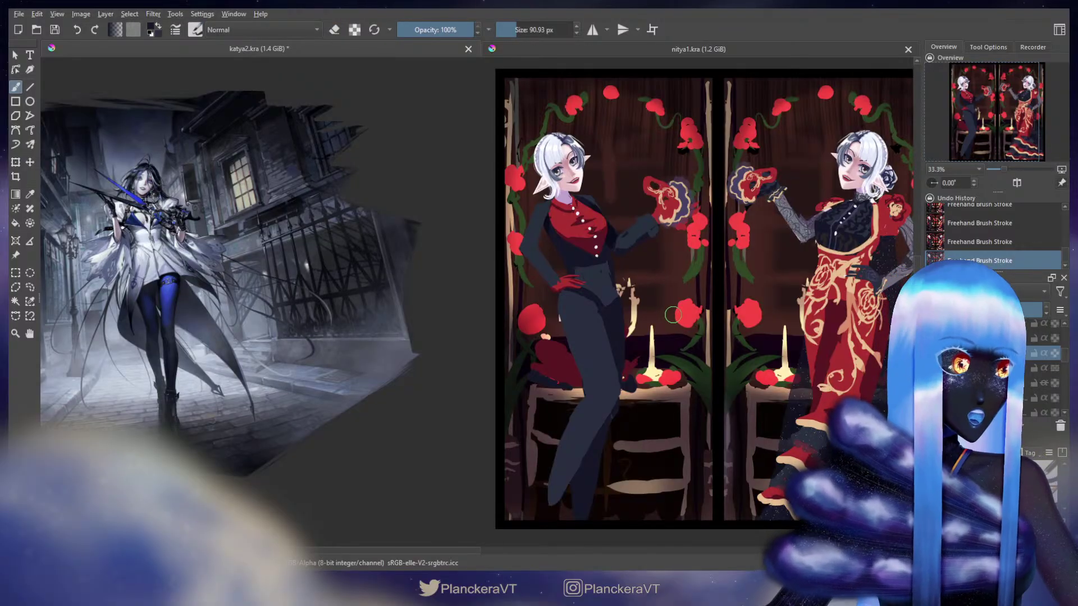
scroll(1061, 364, down, 2)
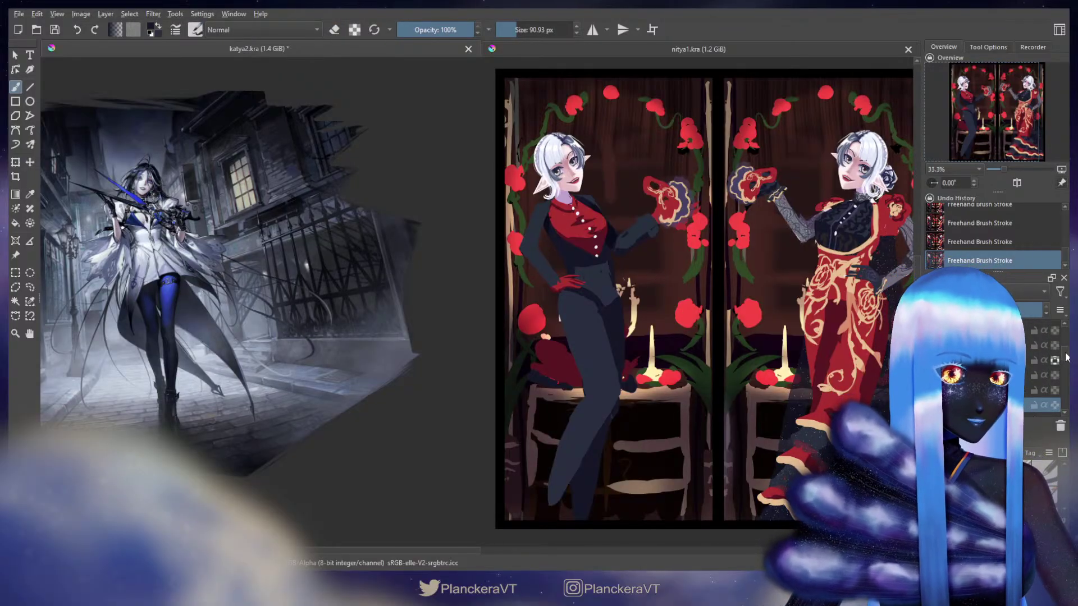
scroll(1066, 355, up, 1)
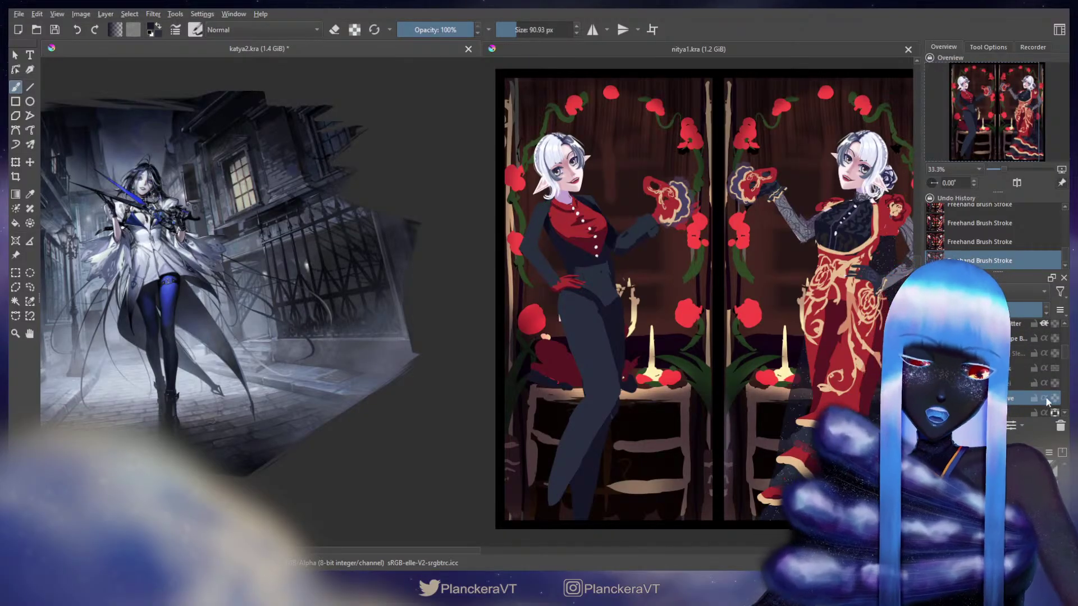
mouse_move(518, 234)
mouse_down()
mouse_move(545, 280)
mouse_move(527, 252)
mouse_move(553, 267)
mouse_move(552, 287)
mouse_move(536, 243)
mouse_move(558, 285)
mouse_up()
key(ctrl+z)
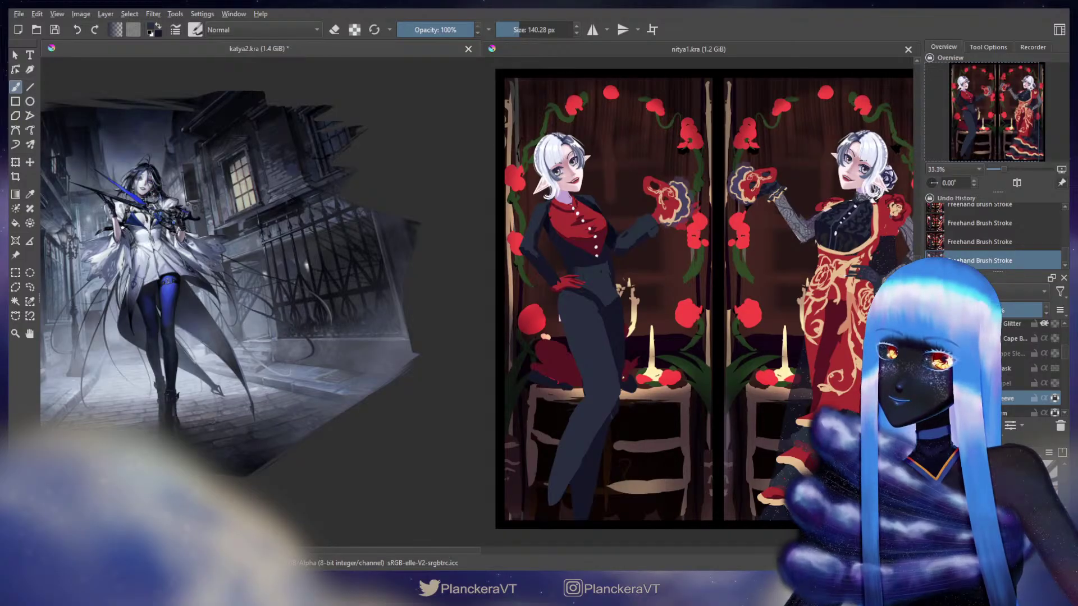
Transform the sleeve of the arm resting on the hip so its elbow extends further outward.
key(ctrl+t)
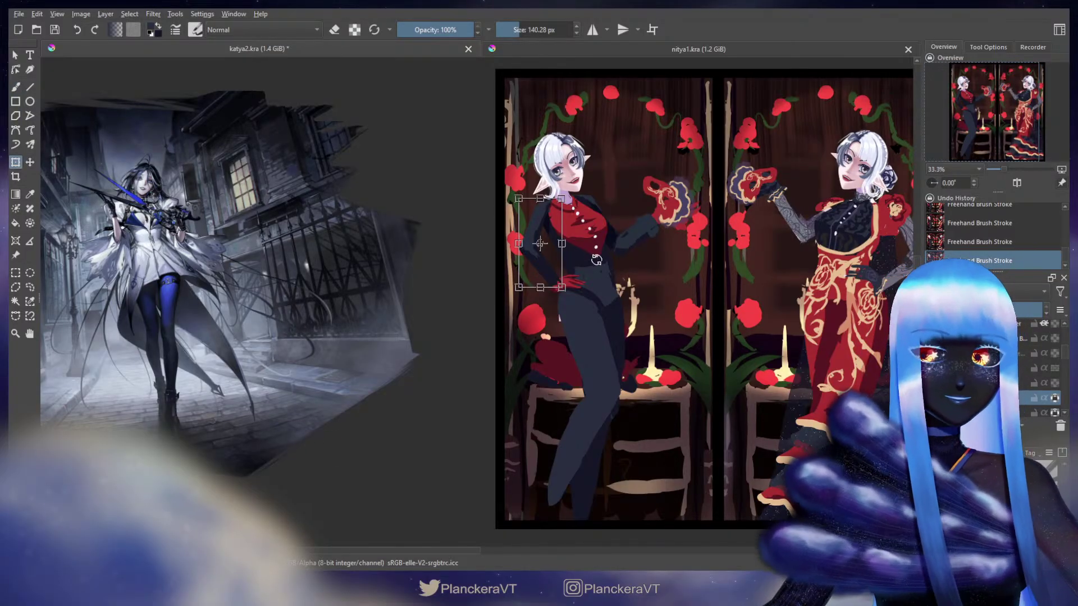
key(Return)
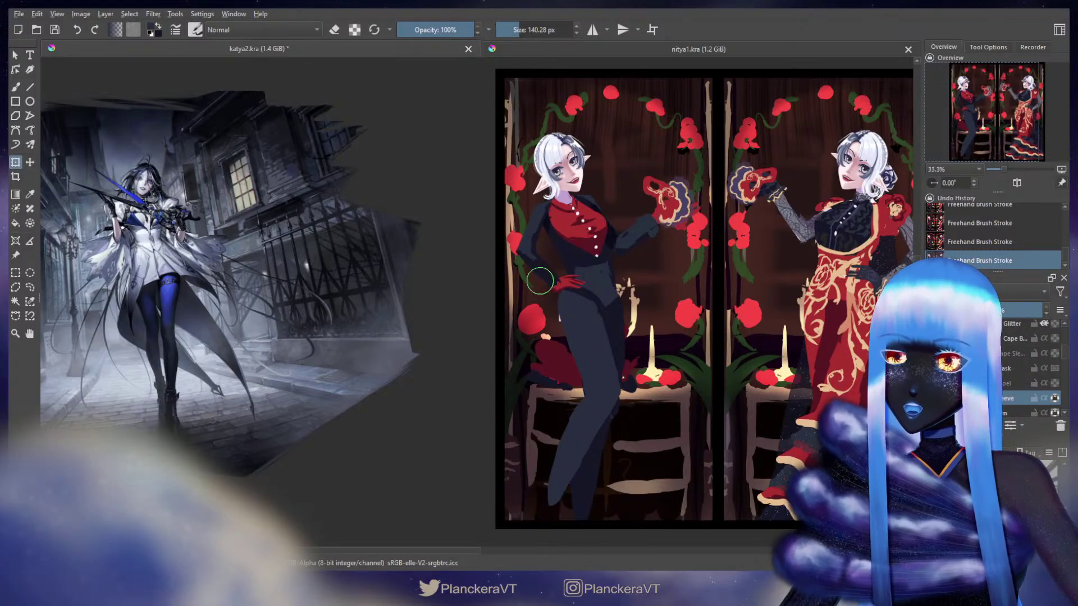
key(b)
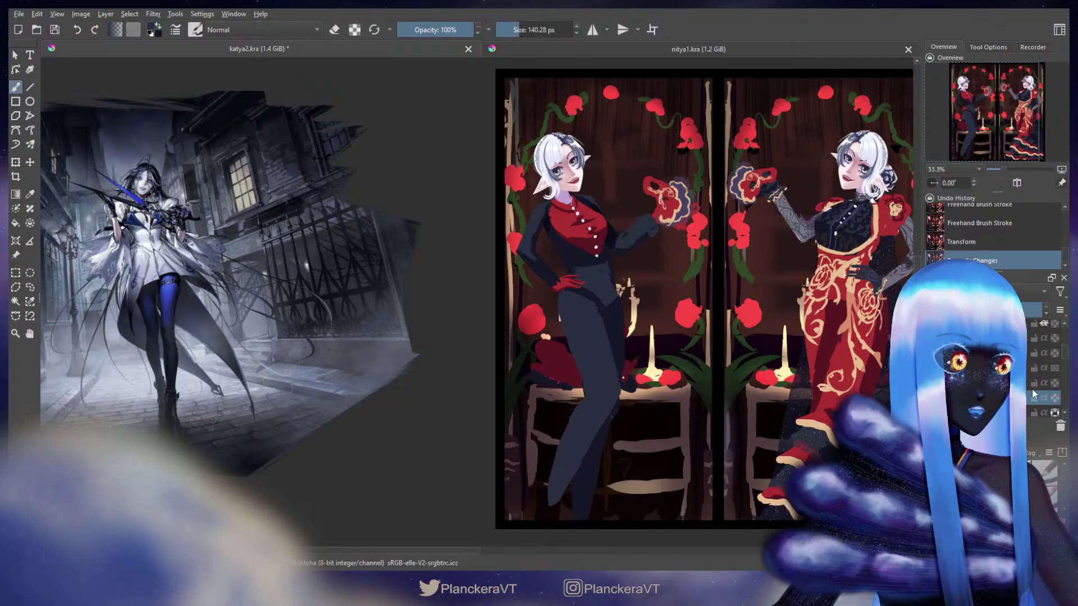
Fill out the sleeve's elbow and forearm down to the red glove with a smaller brush of about 71 px.
key(bracketleft)
key(bracketleft)
key(bracketleft)
drag(538, 242, 528, 255)
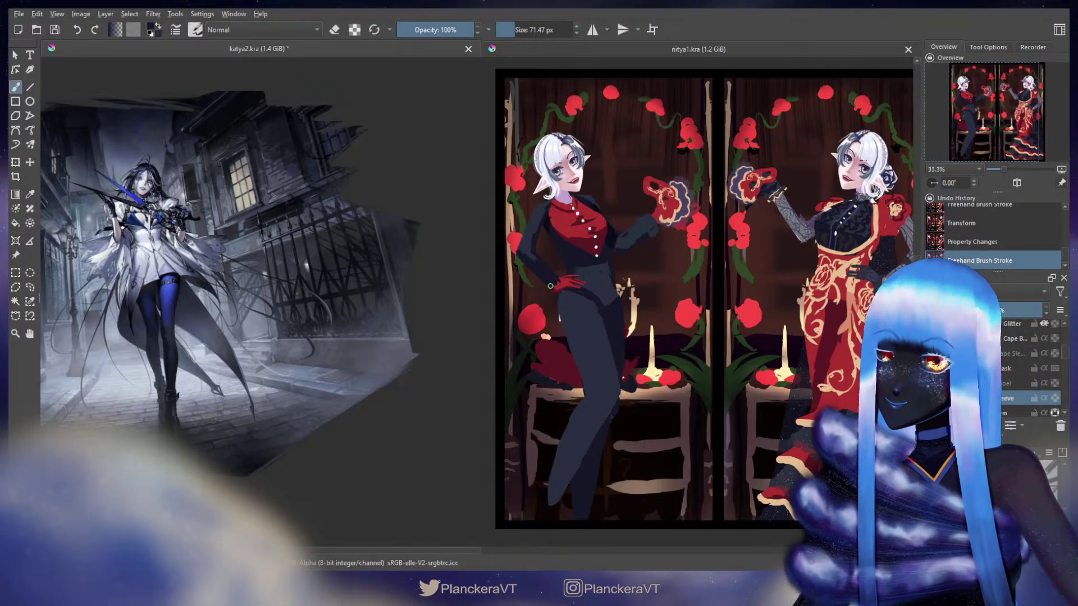
mouse_move(530, 263)
mouse_down()
mouse_move(539, 250)
mouse_move(555, 278)
mouse_up()
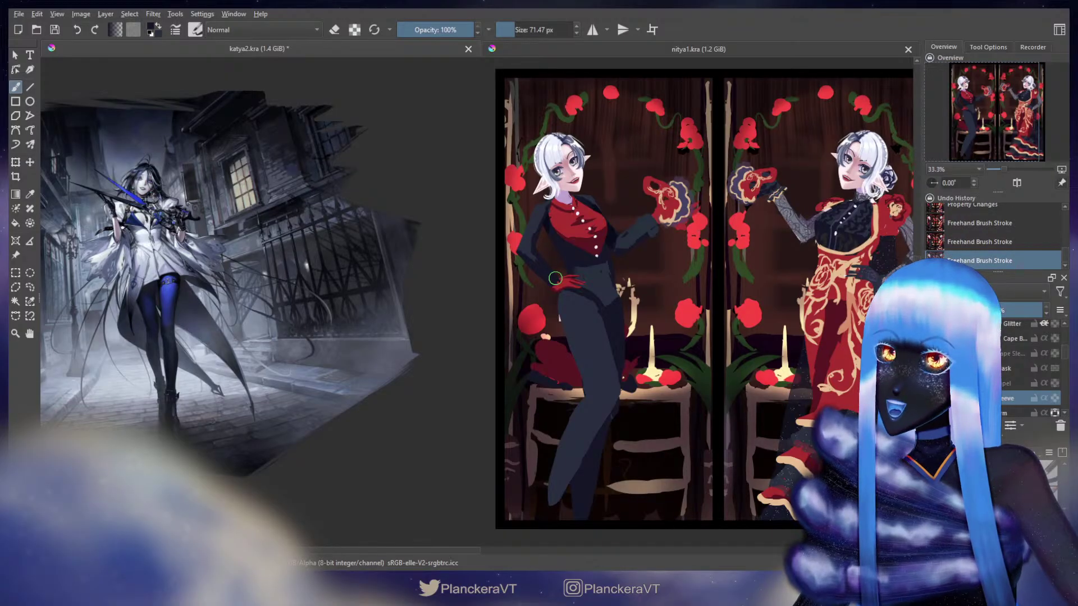
Erase the sleeve's excess paint around the glove's wrist and inside the elbow.
key(e)
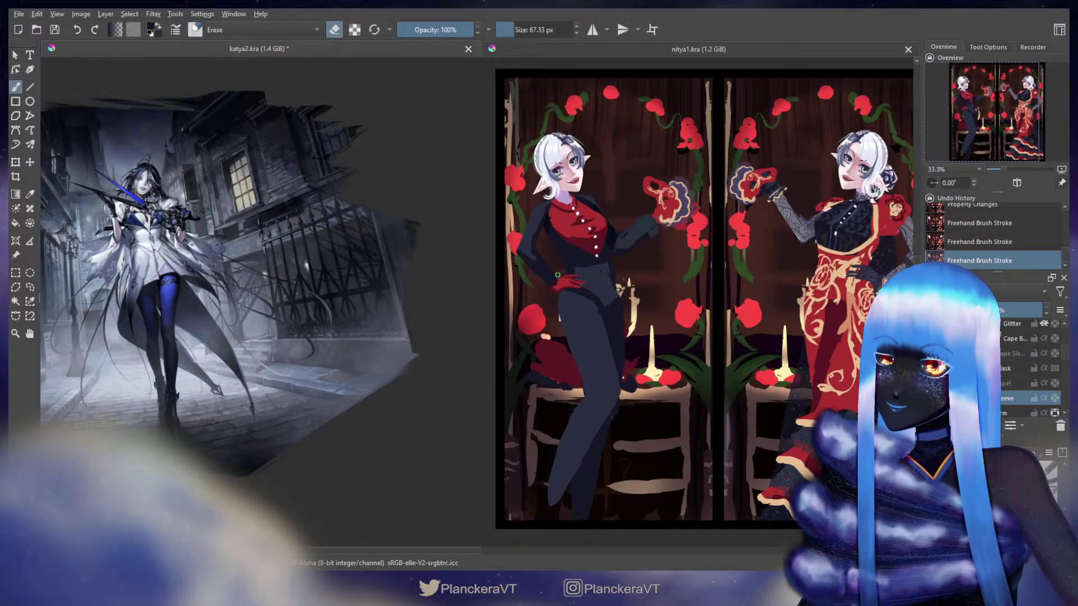
drag(559, 273, 566, 280)
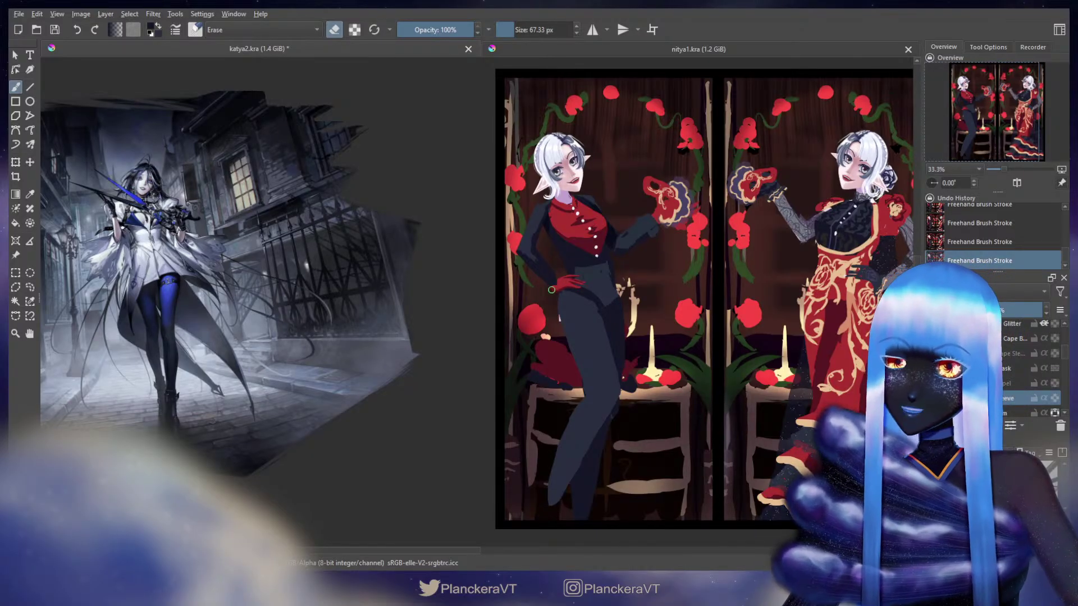
drag(539, 245, 537, 244)
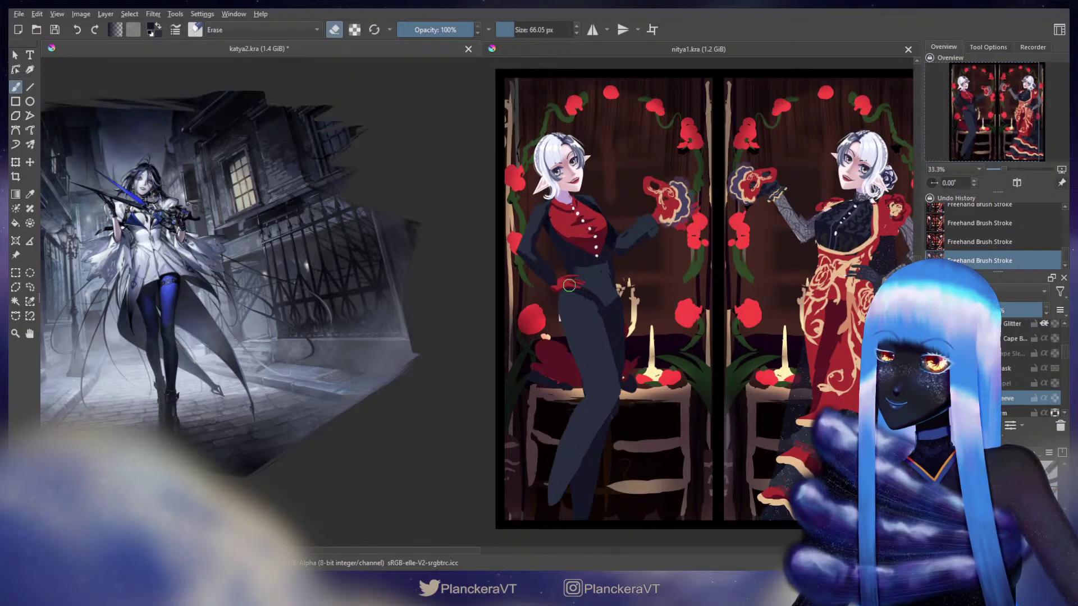
key(e)
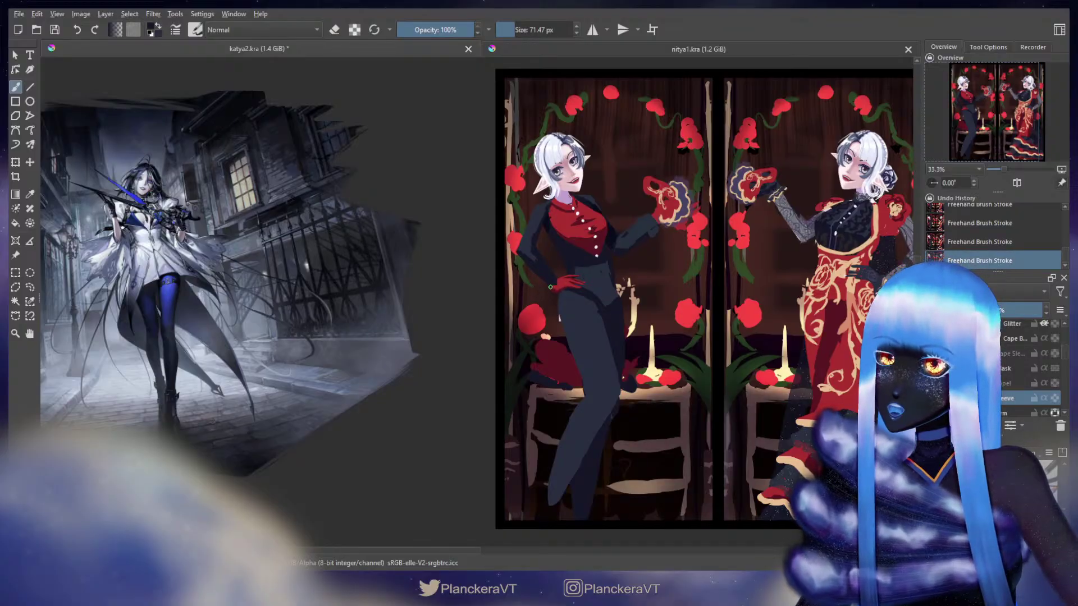
Transform the sleeve of the arm resting on the hip to refine its fit between the shoulder and the red glove.
key(e)
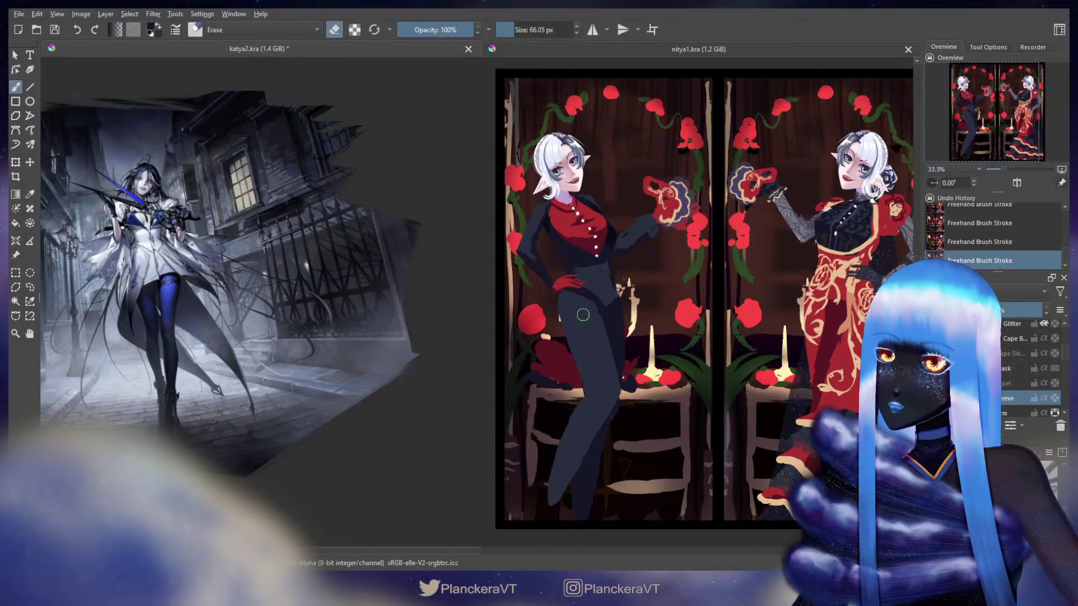
key(e)
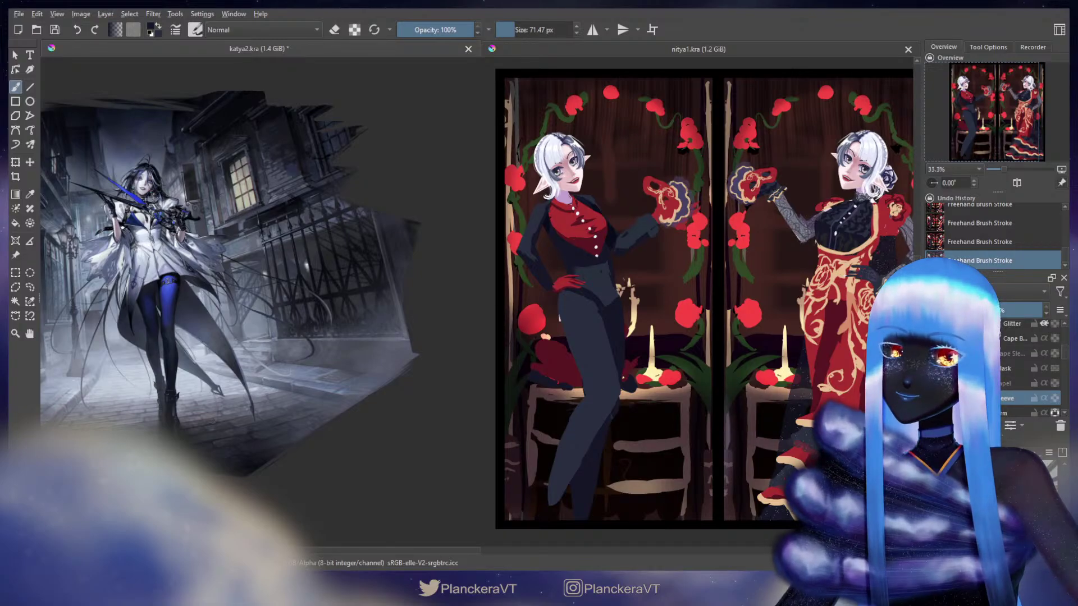
key(ctrl+t)
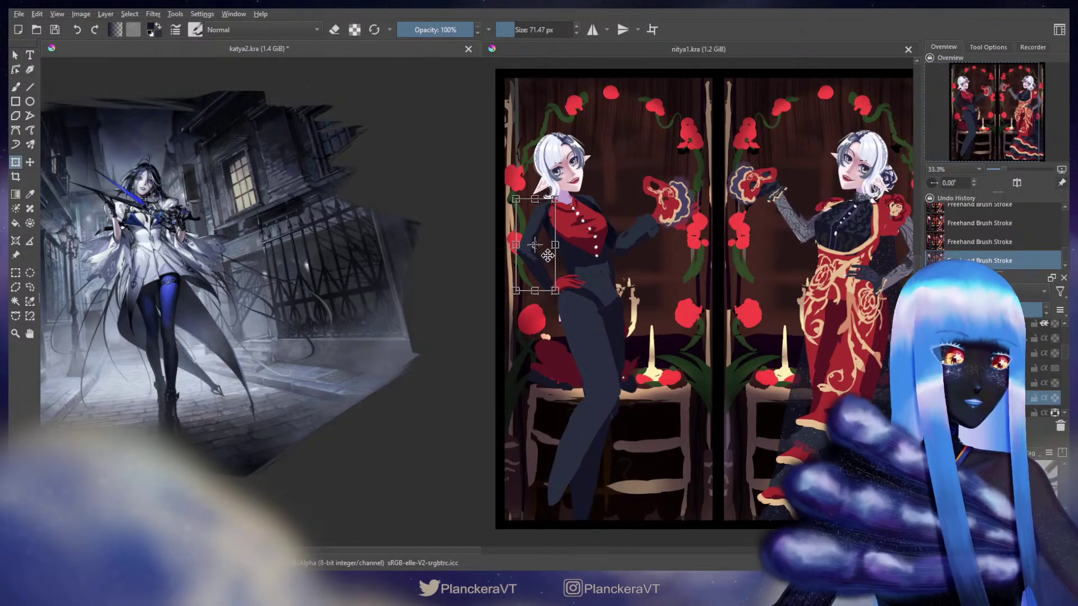
key(Escape)
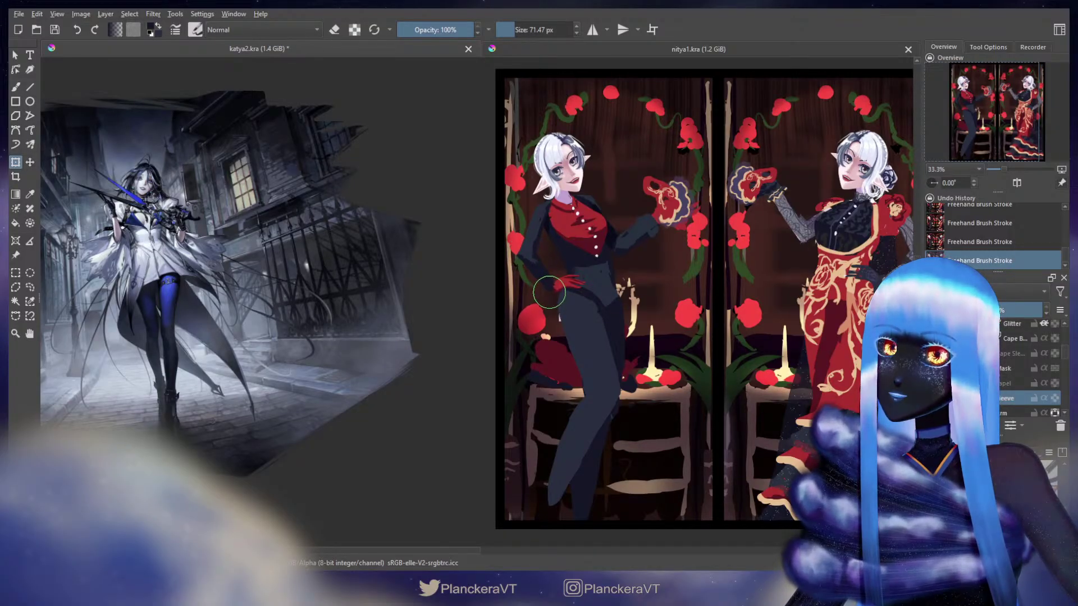
key(b)
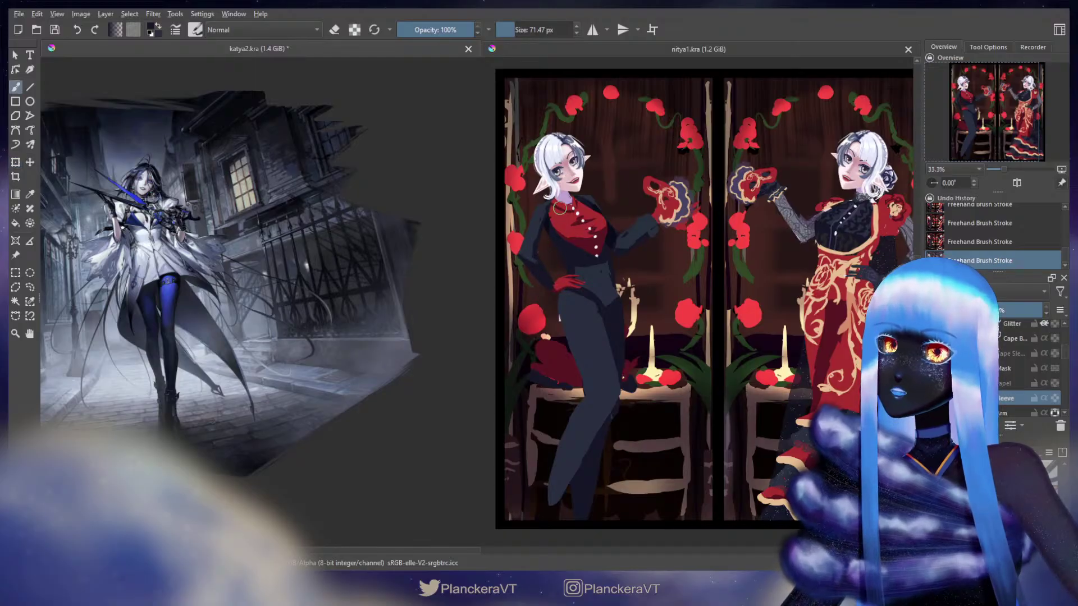
Paint along the inner edge of the hip arm's sleeve with a brush of about 67 px and erase the excess.
key(bracketleft)
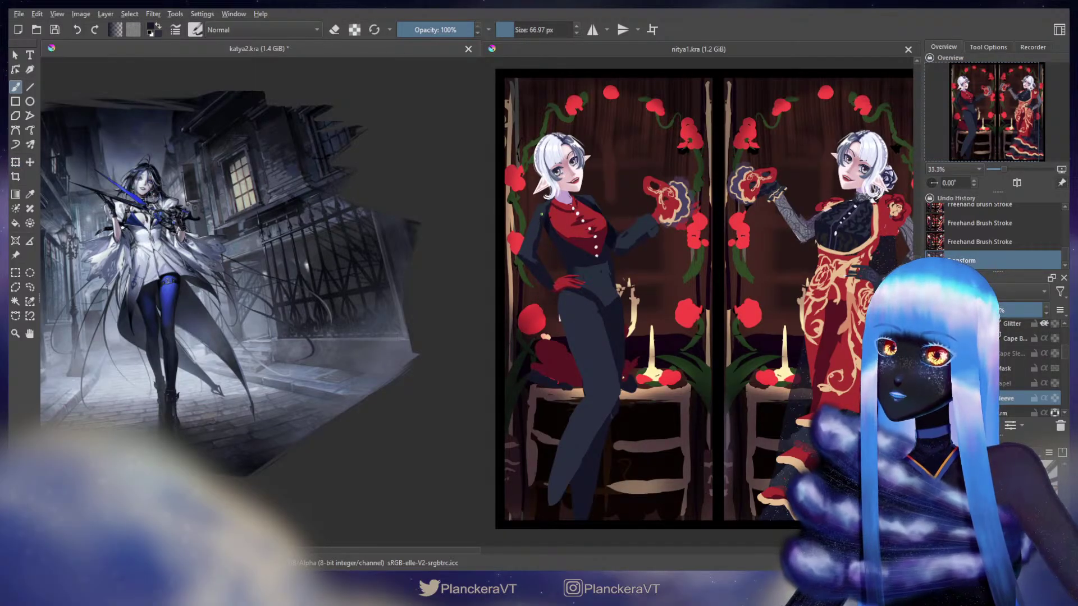
drag(541, 214, 540, 257)
key(e)
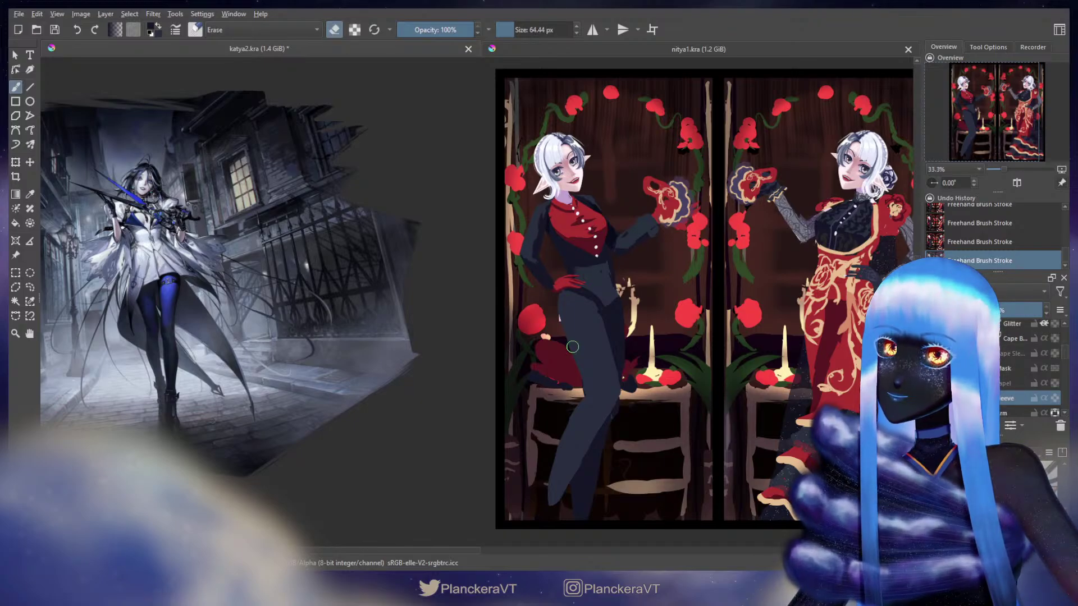
key(e)
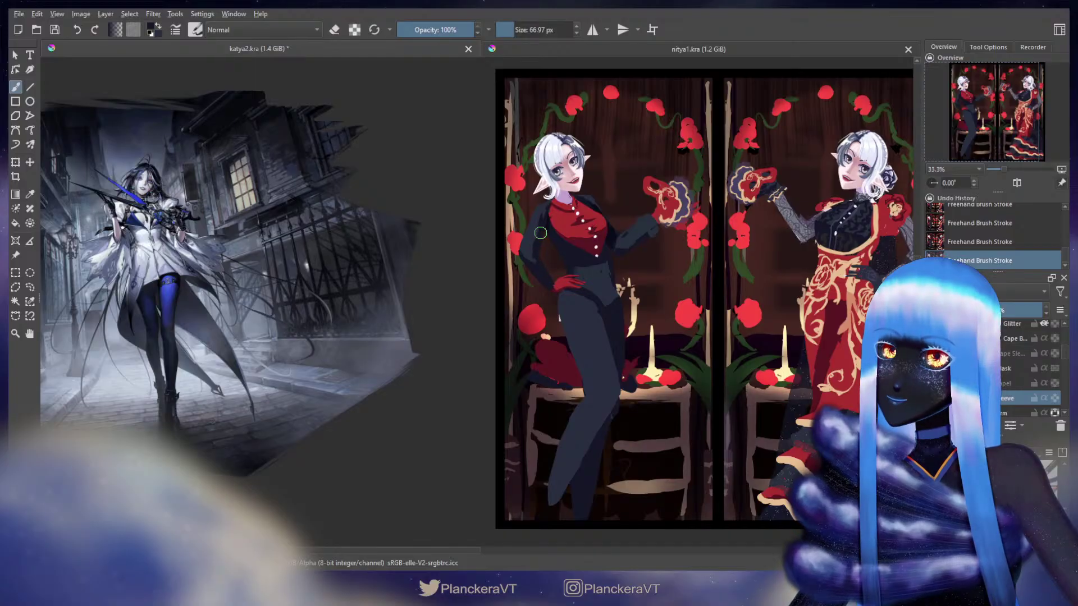
Slim the sleeve of the outstretched arm holding the teapot by erasing along its edges on its own layer.
key(e)
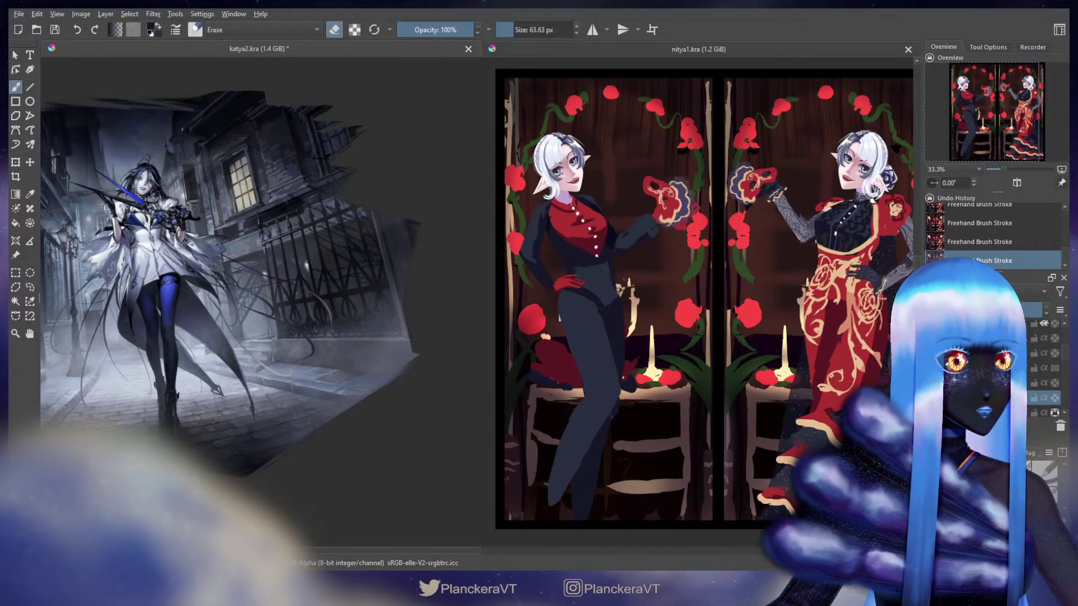
scroll(1066, 362, down, 2)
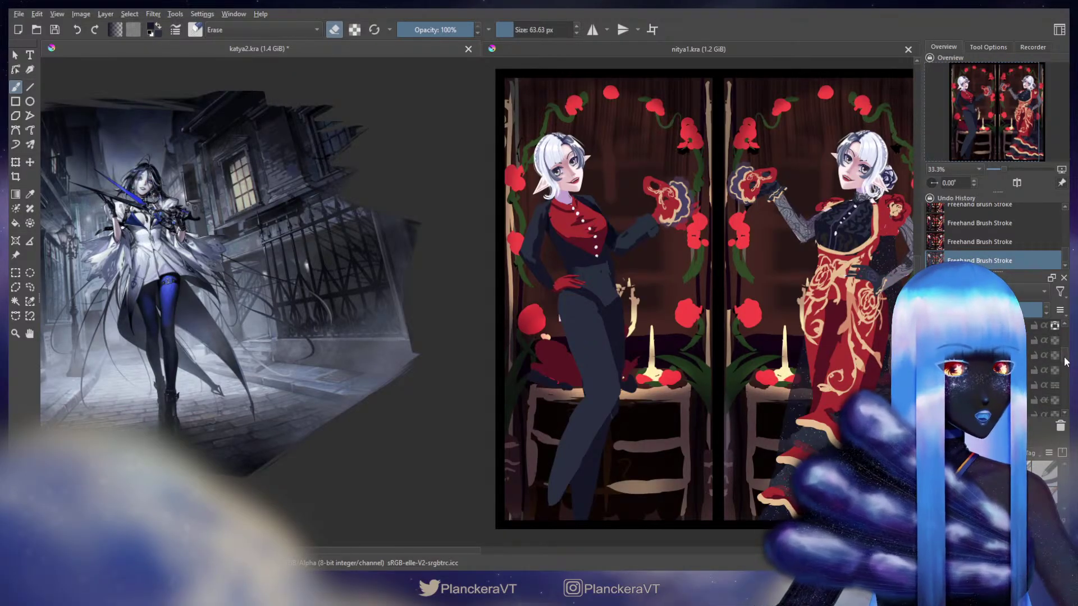
scroll(1066, 362, up, 1)
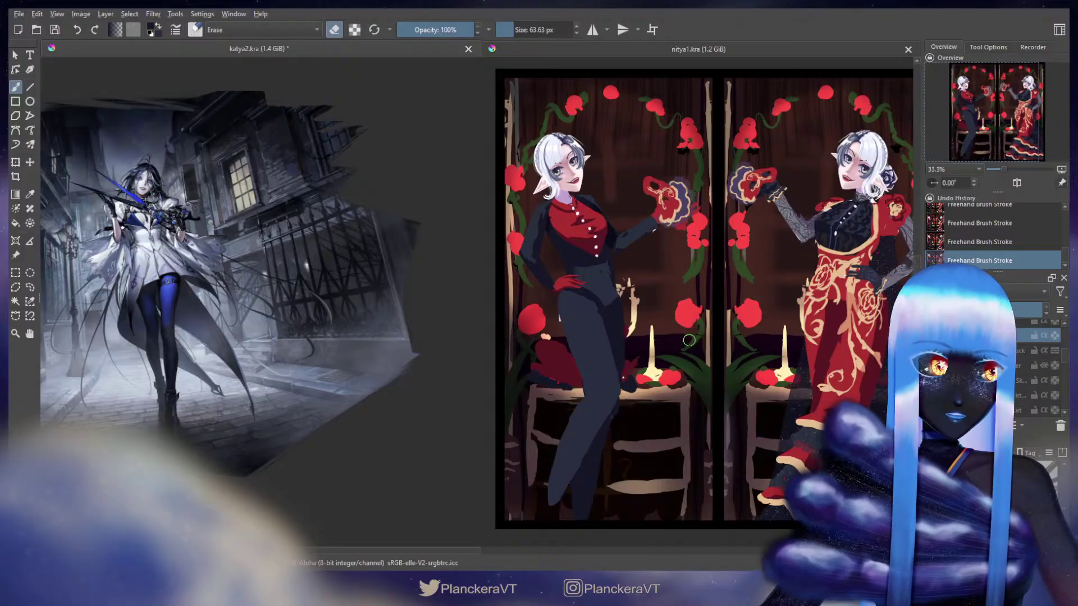
key(e)
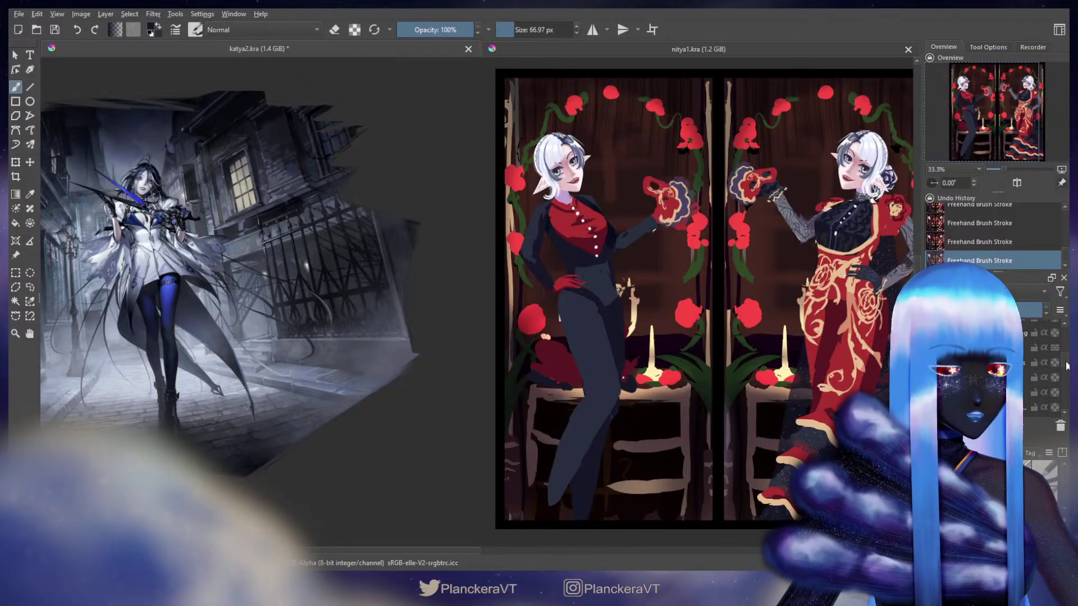
Outline the red-gloved hand on the hip with a freehand selection on the arm layer, transform it, and clear the selection.
scroll(1067, 362, up, 2)
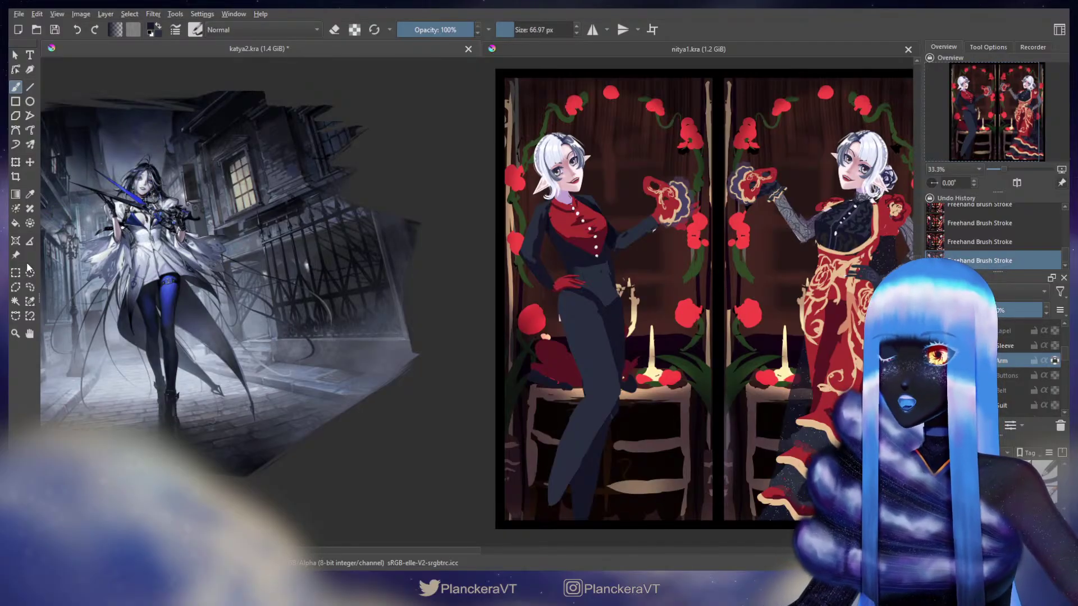
click(30, 287)
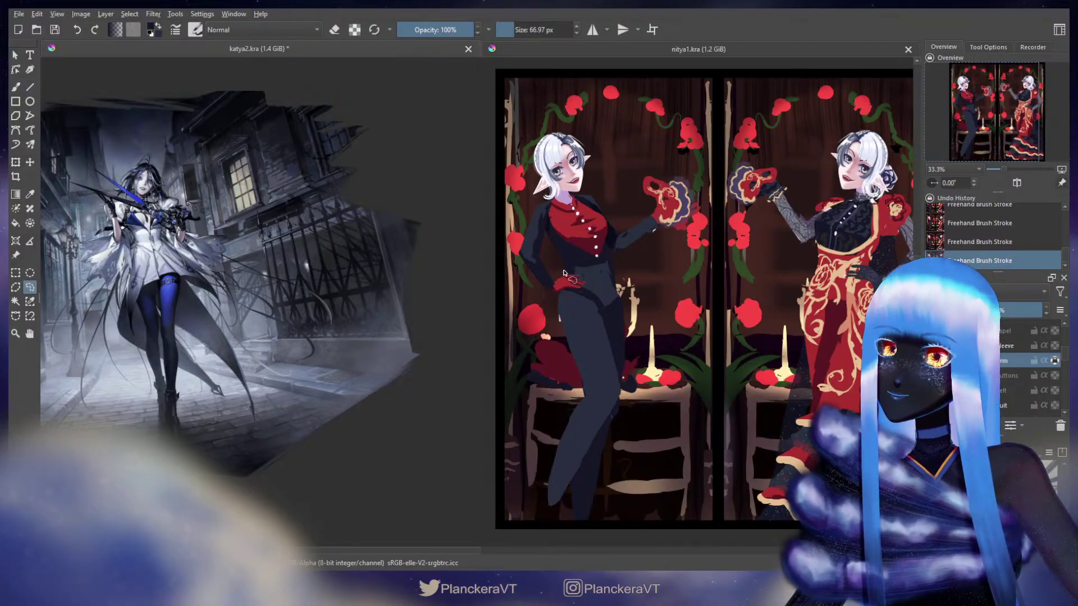
mouse_move(560, 267)
mouse_down()
mouse_move(569, 295)
mouse_move(592, 286)
mouse_move(575, 259)
mouse_move(627, 259)
mouse_move(584, 261)
mouse_up()
key(ctrl+t)
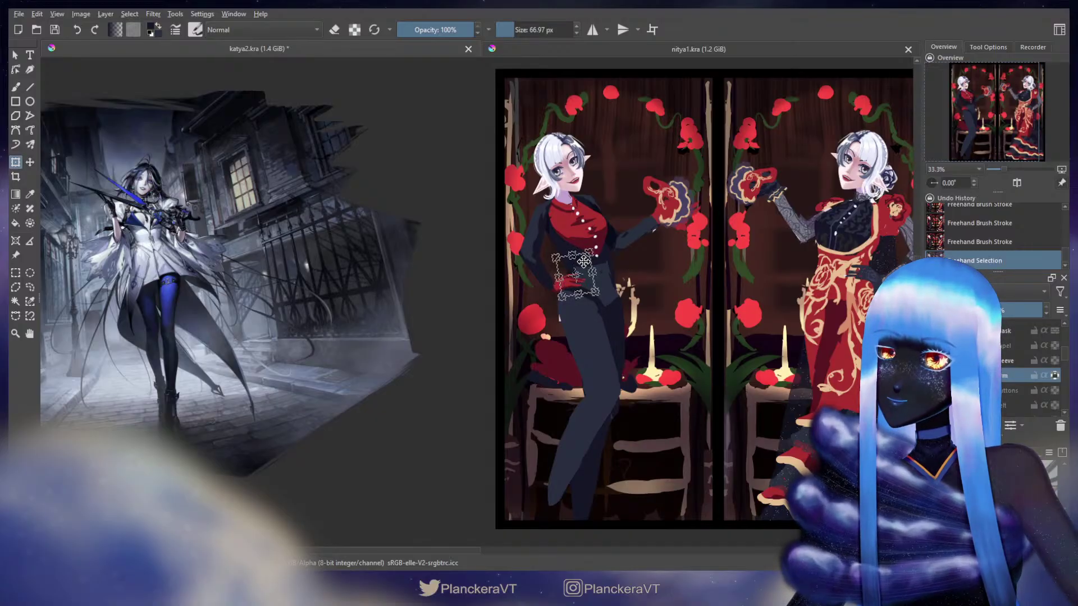
key(b)
key(ctrl+shift+a)
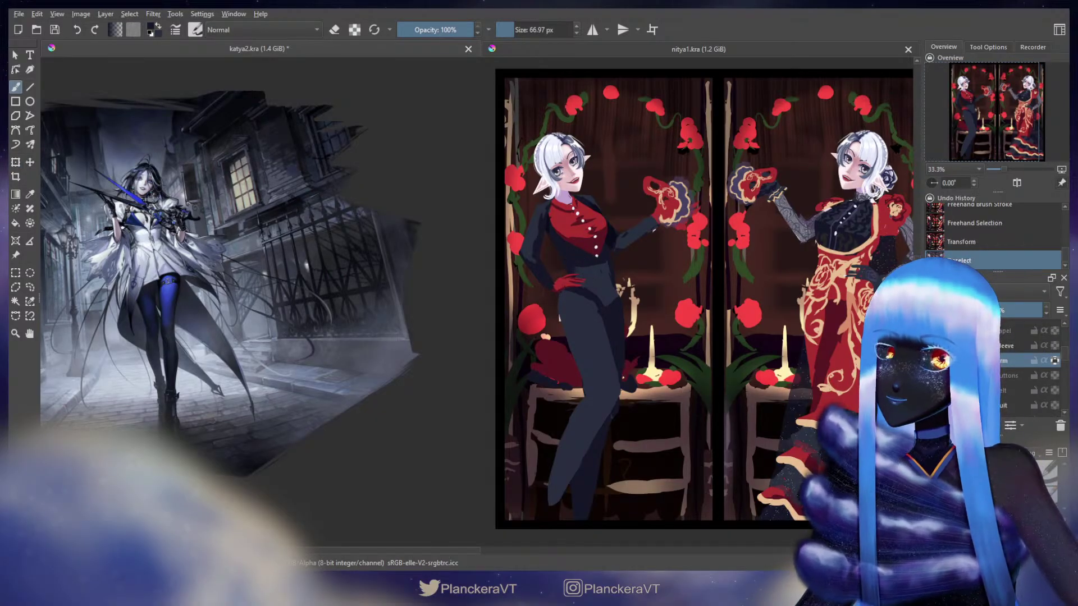
Transform the arm layer's red-gloved hand again and move it slightly inward along the waist.
key(ctrl+t)
key(b)
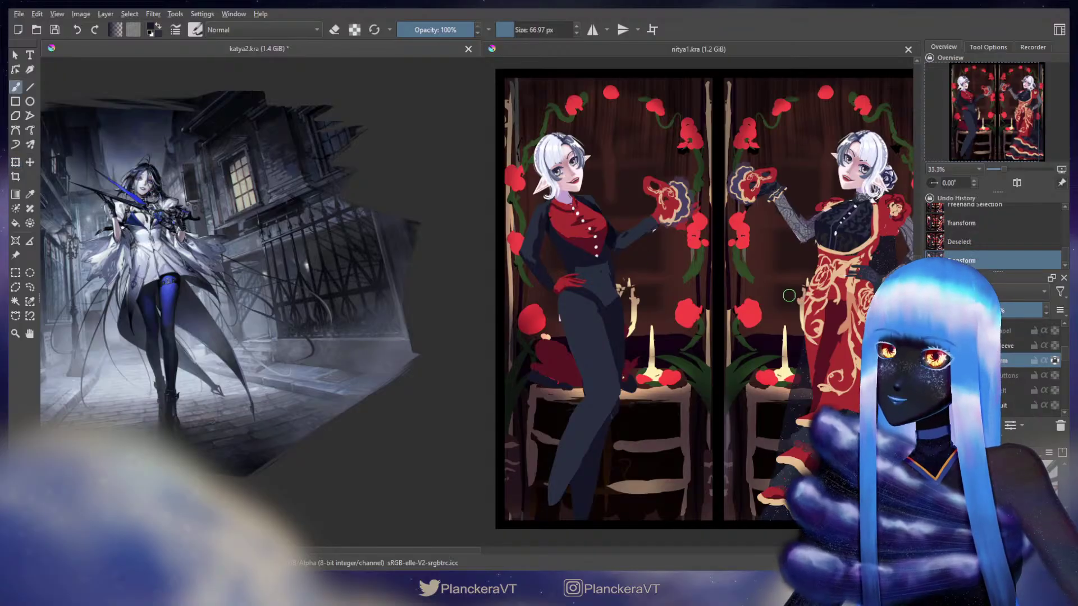
key(b)
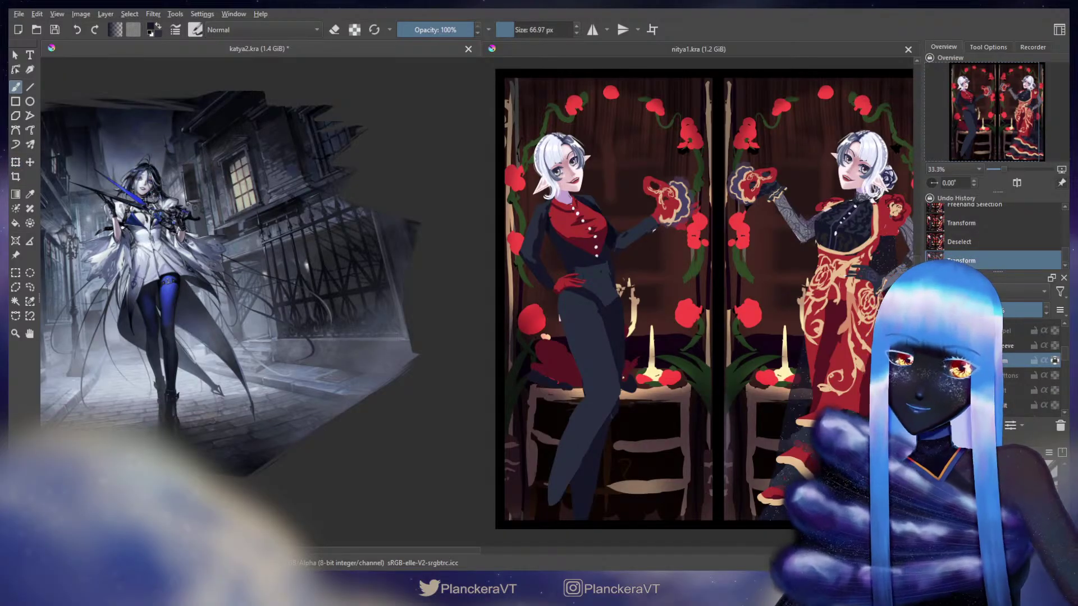
key(t)
drag(567, 288, 568, 289)
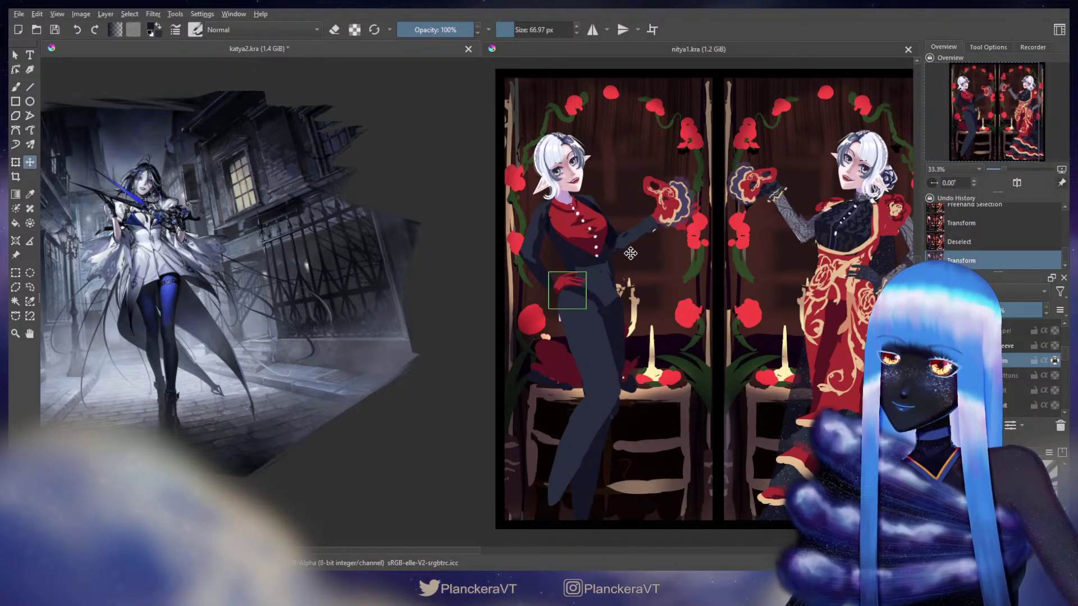
key(b)
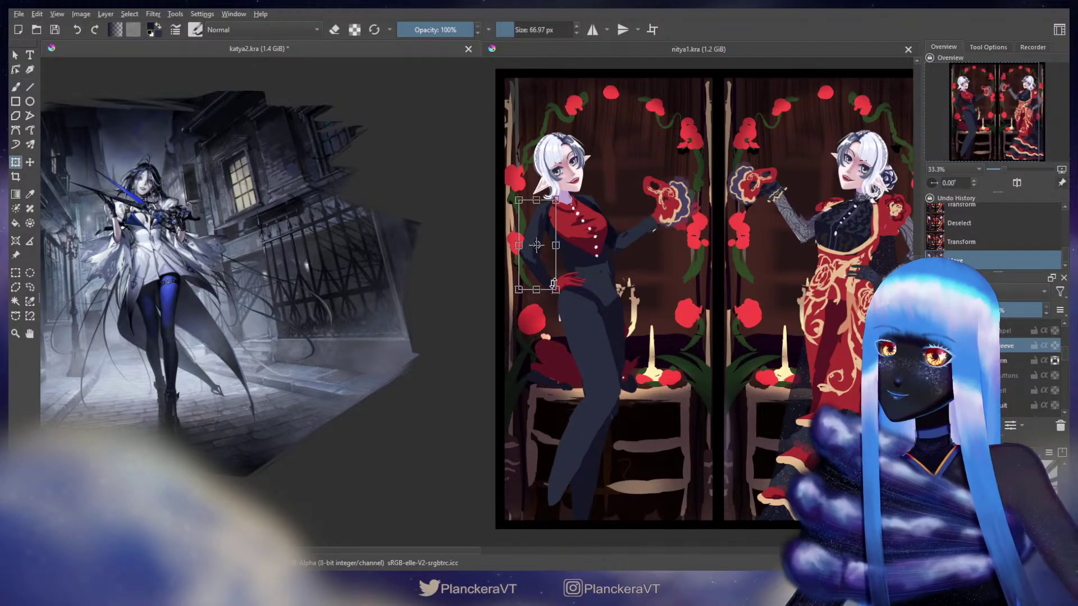
Transform the hip arm's sleeve to meet the glove and fill in its forearm and cuff with a brush of about 66 px.
key(ctrl+t)
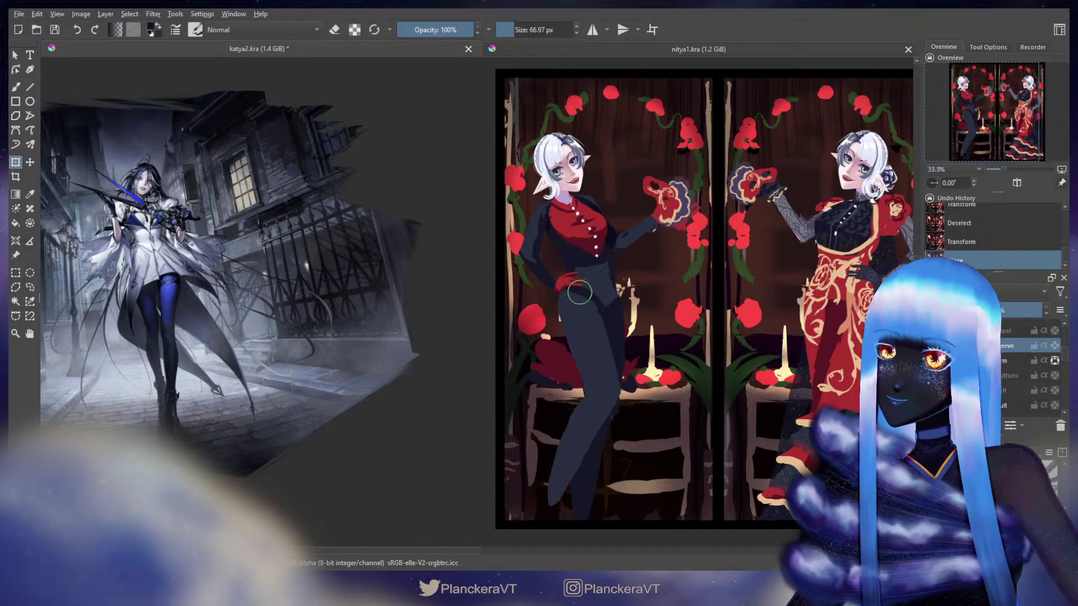
key(b)
click(543, 277)
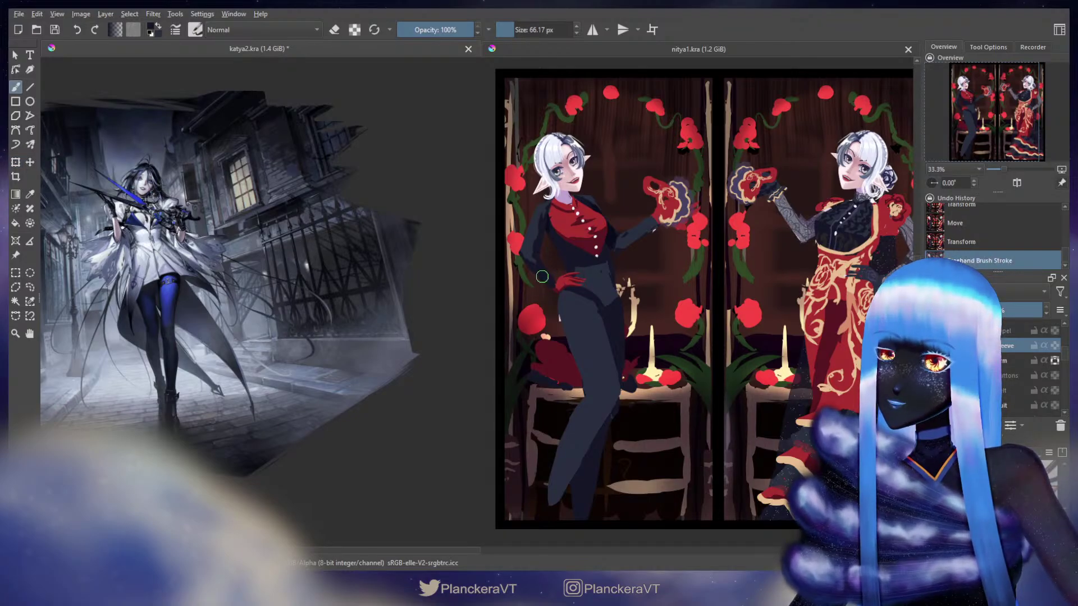
drag(543, 278, 551, 287)
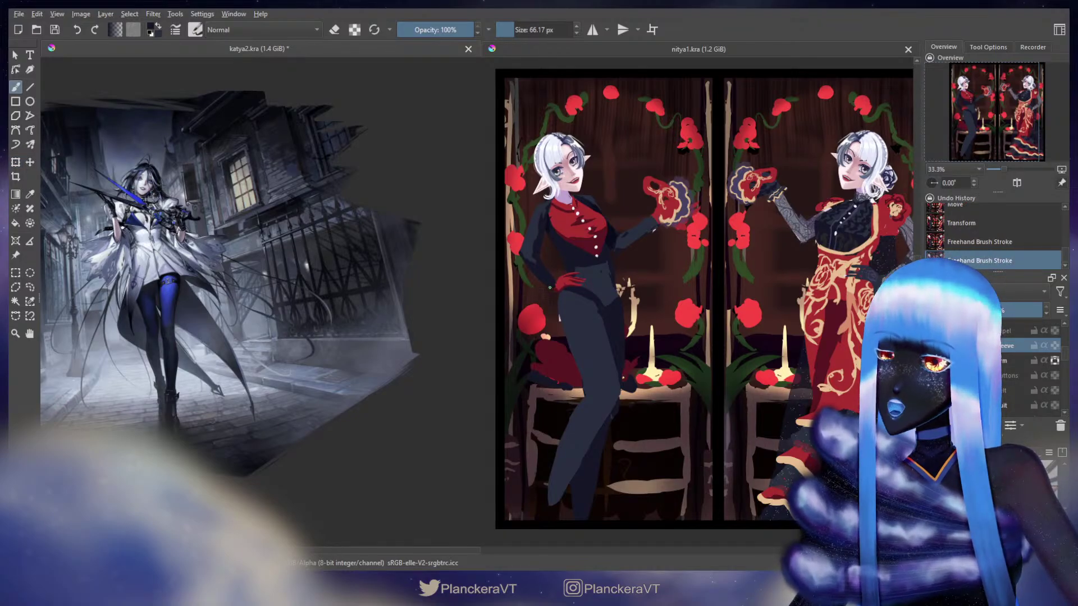
click(540, 288)
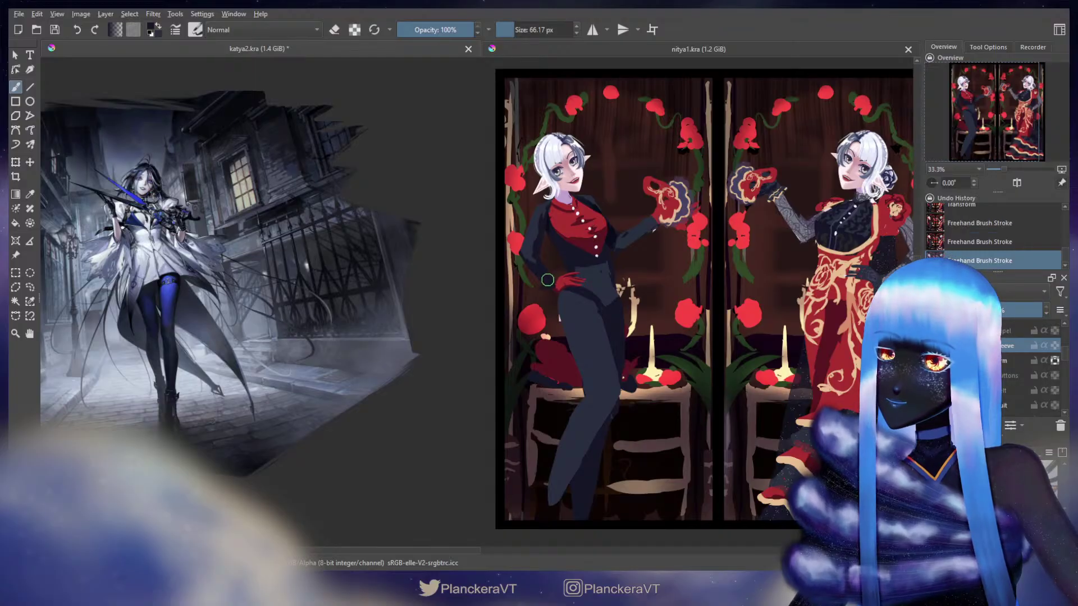
click(547, 277)
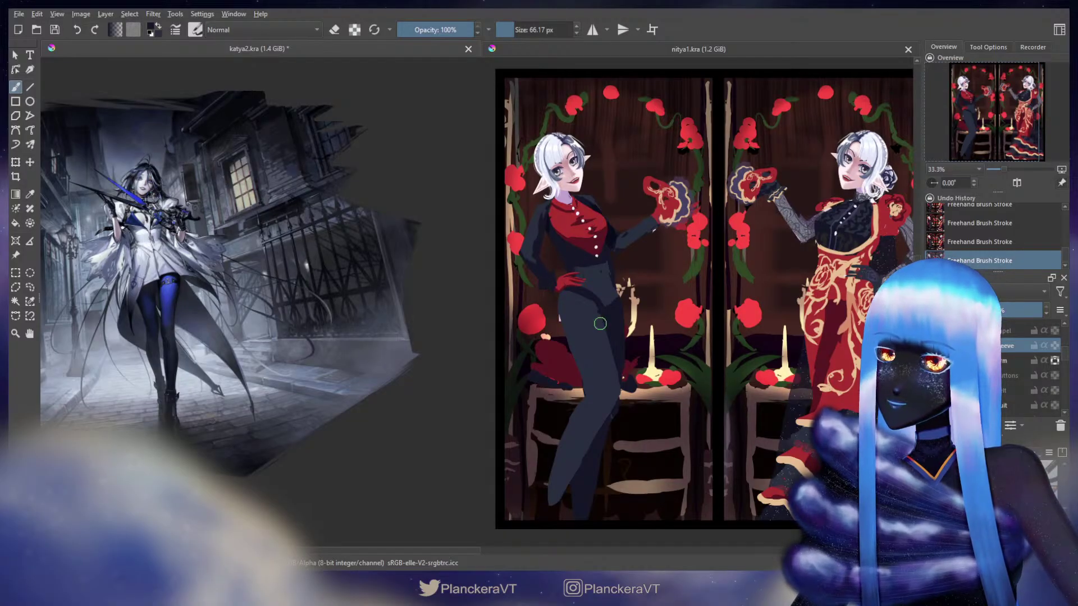
Transform the hip arm's sleeve once more to adjust the bend of its elbow.
key(ctrl+t)
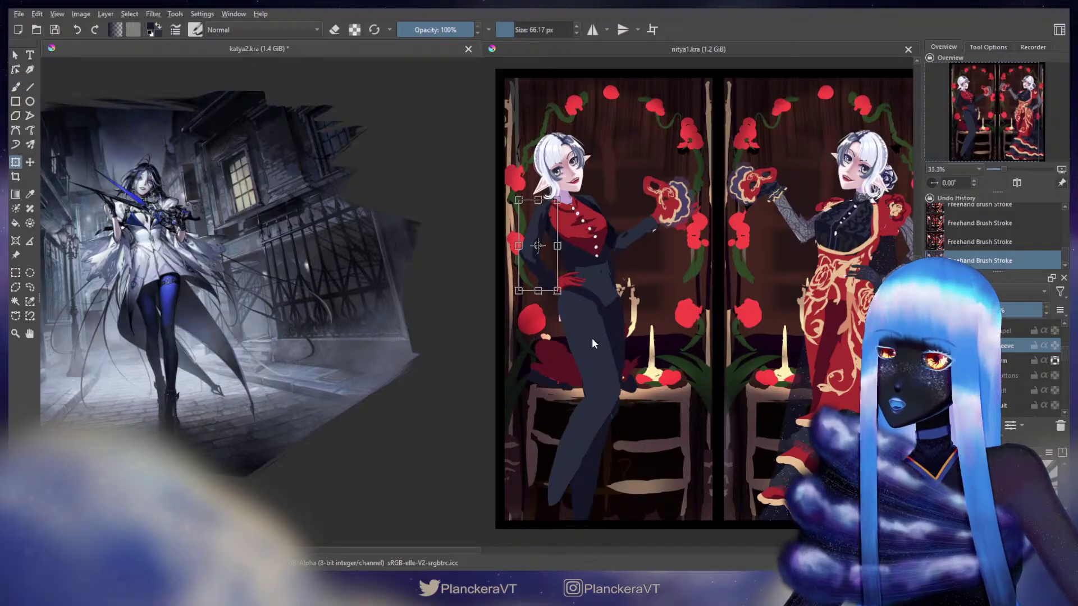
key(b)
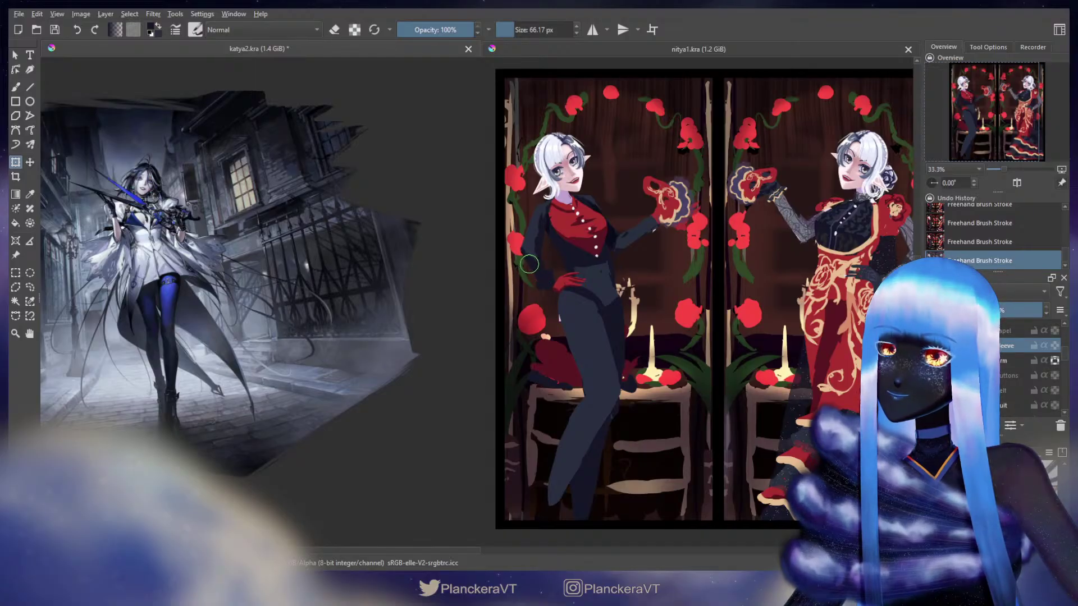
key(b)
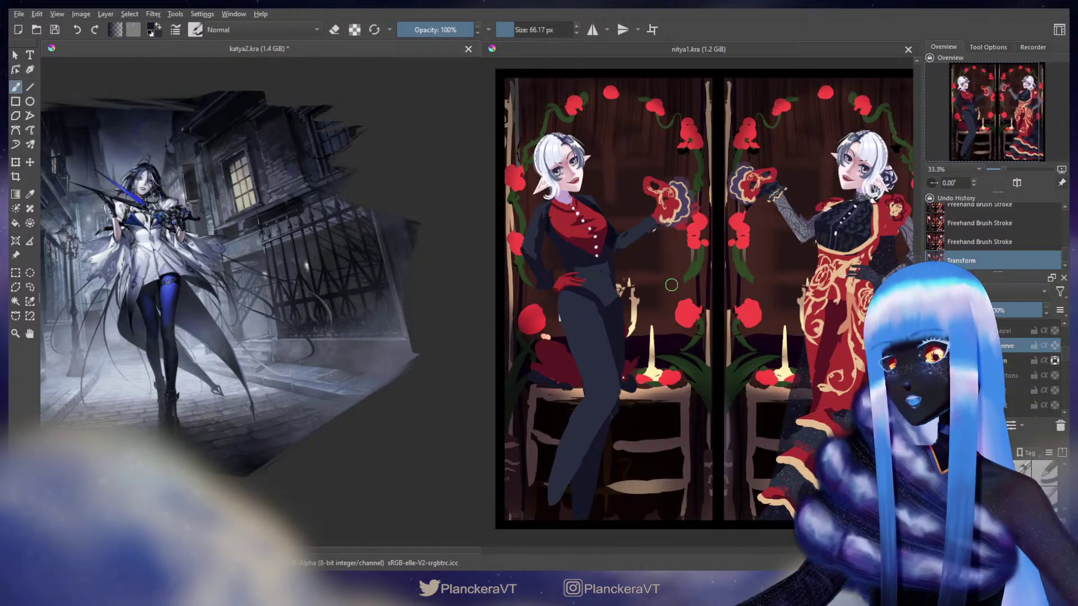
Erase excess paint from the outer elbow and inner edge of the hip arm's sleeve with an eraser of about 63 px.
key(e)
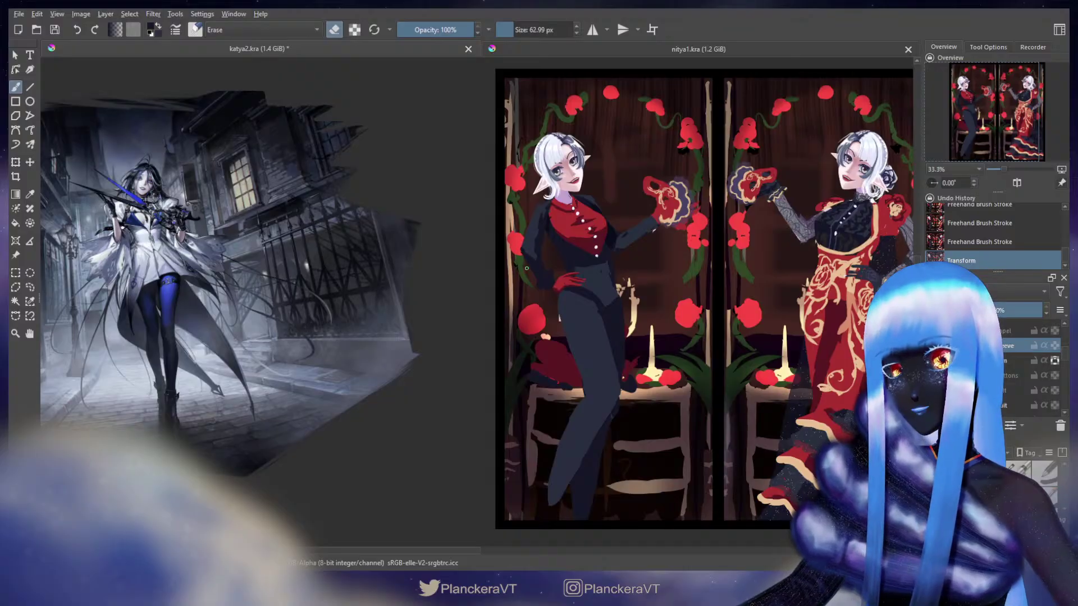
drag(523, 260, 530, 272)
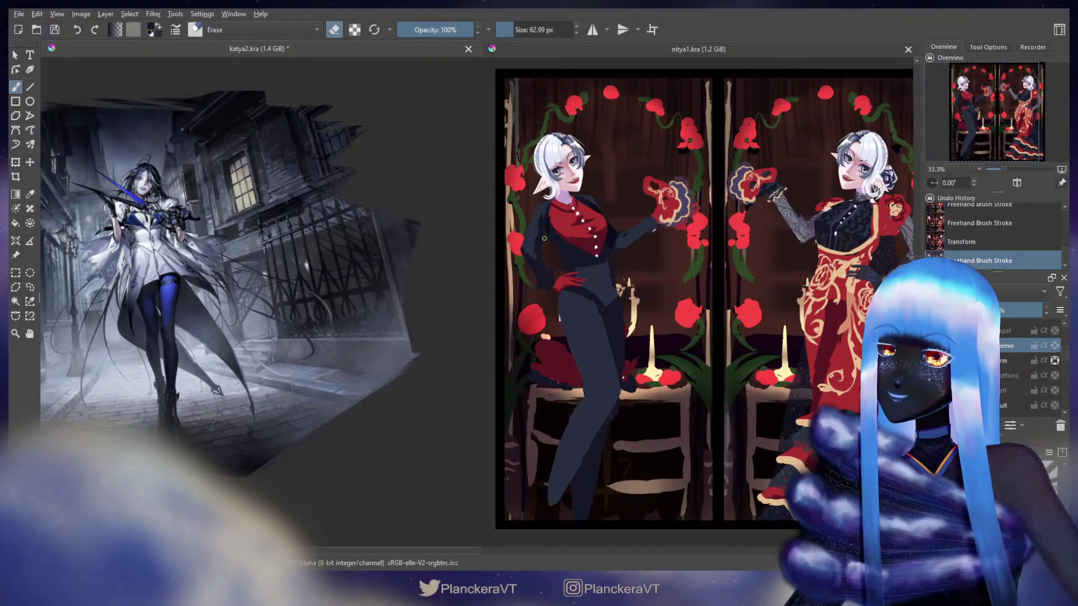
drag(544, 235, 547, 227)
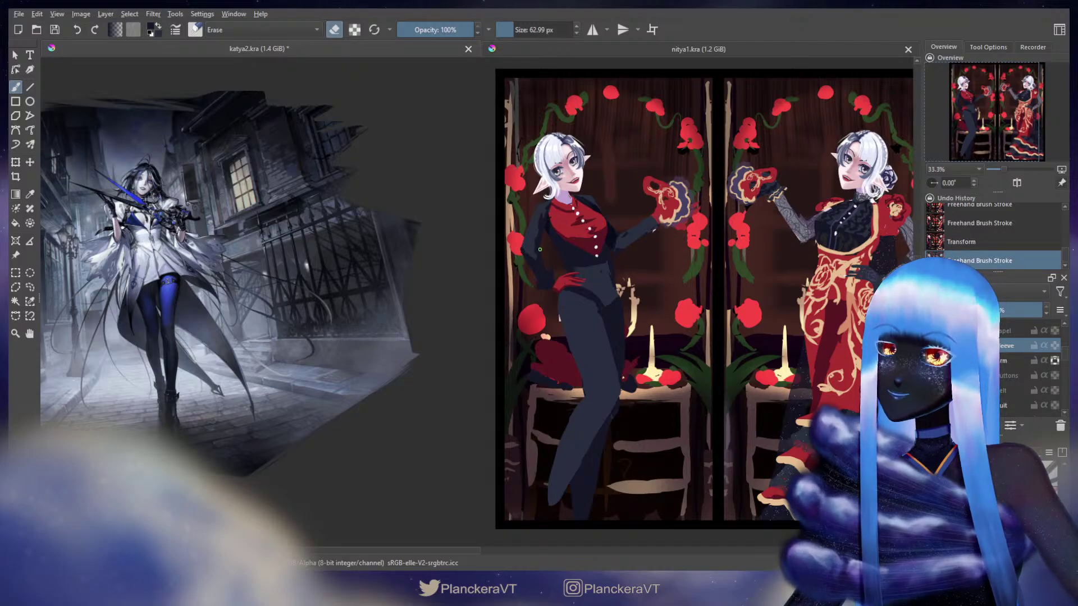
click(542, 252)
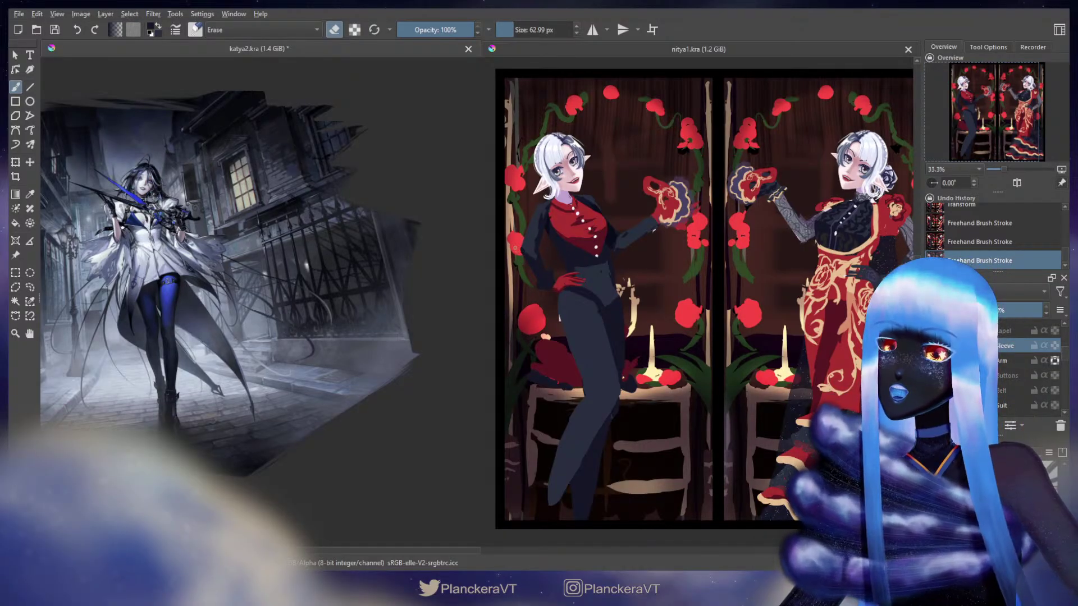
click(529, 273)
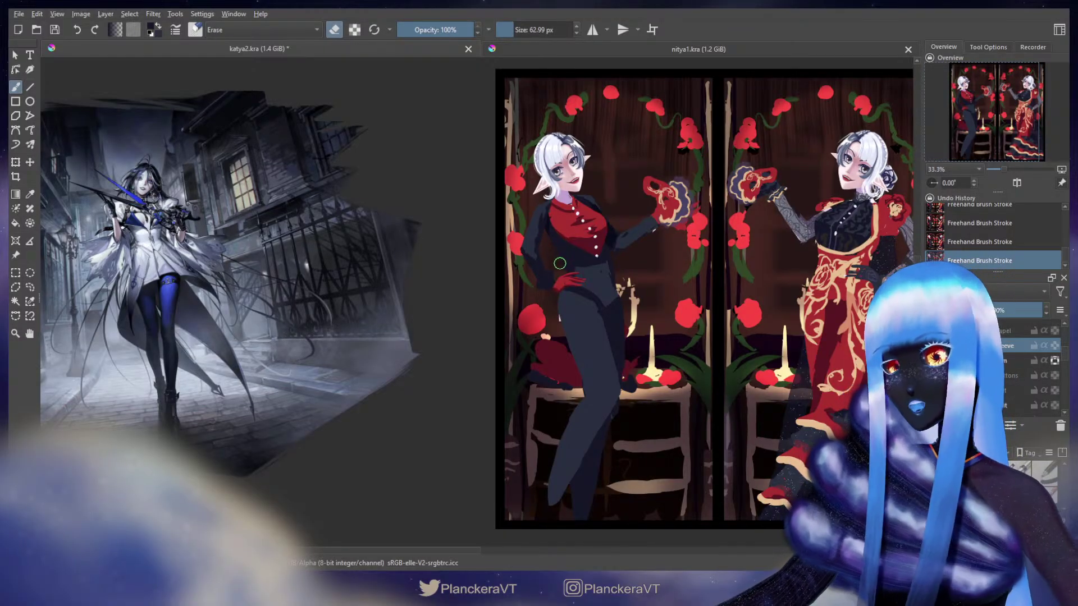
key(e)
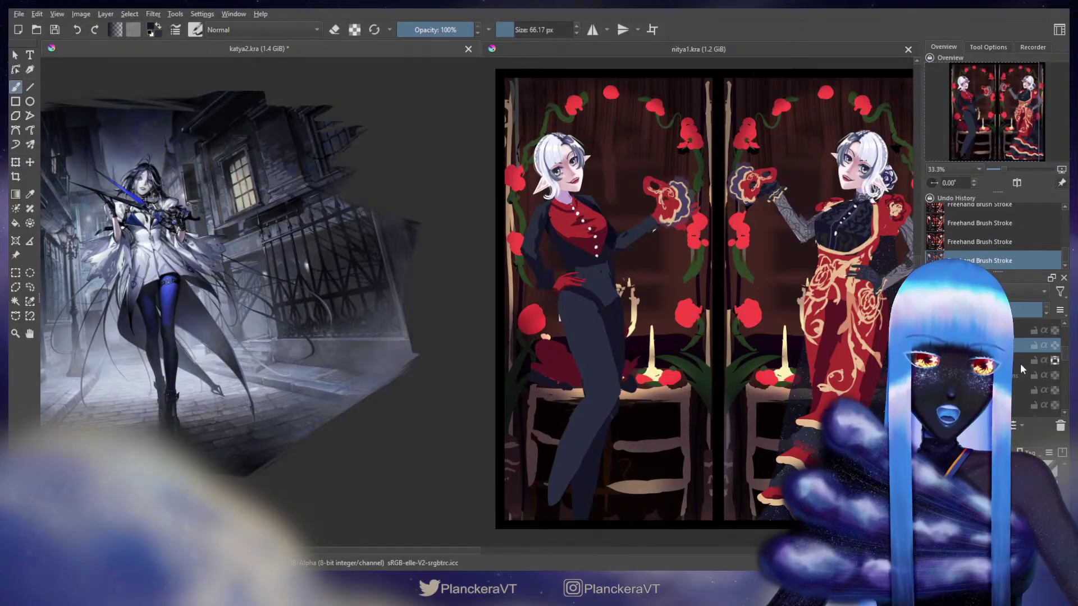
Nudge the arm layer's red-gloved hand at the hip and touch it up with a sampled dark red.
key(t)
key(Page_Down)
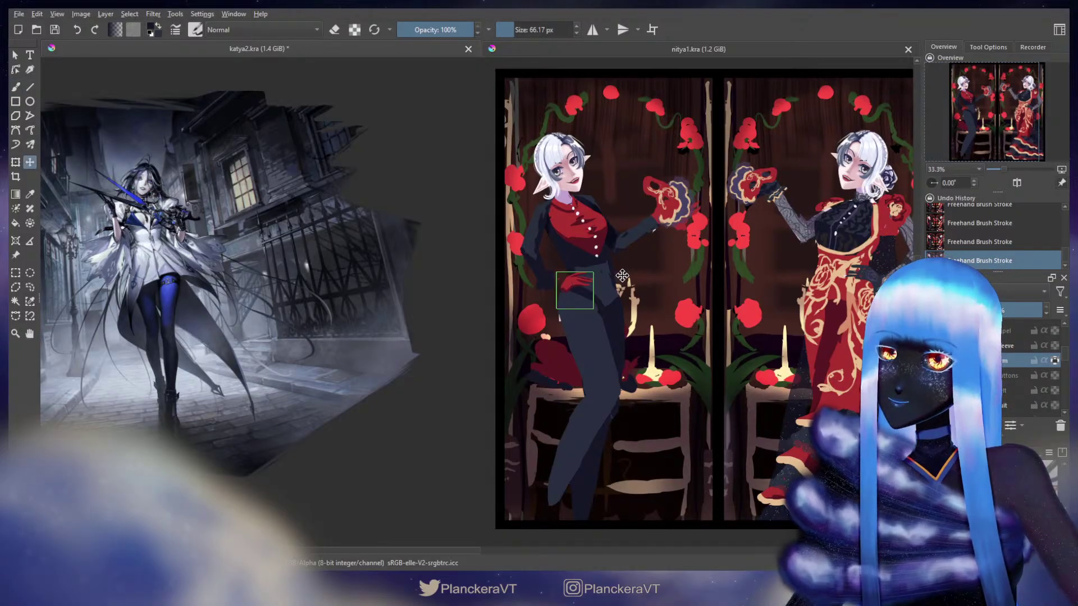
key(b)
key(e)
drag(553, 244, 556, 277)
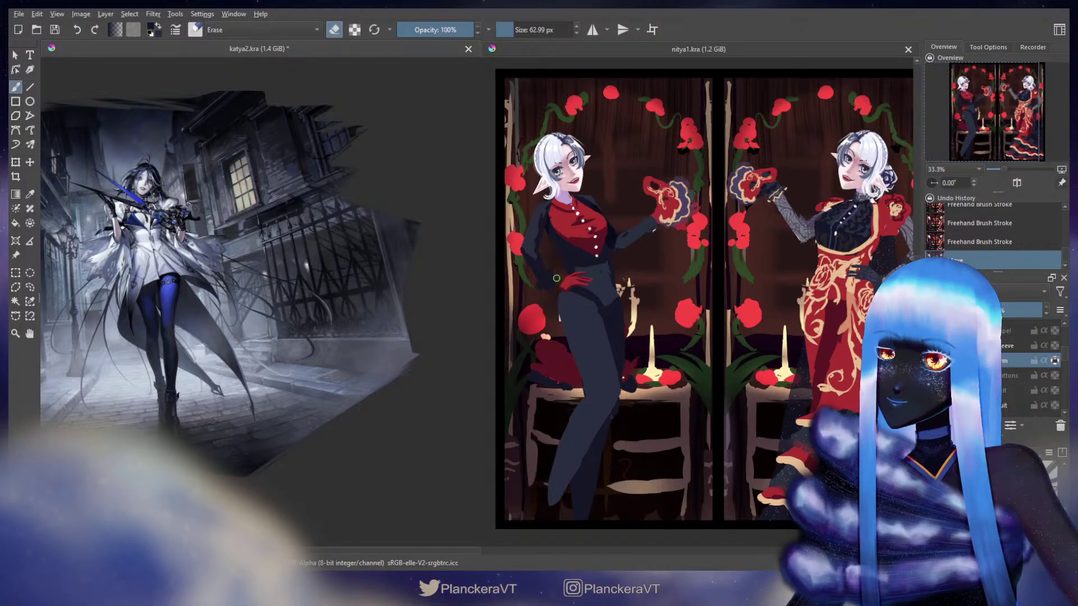
key(e)
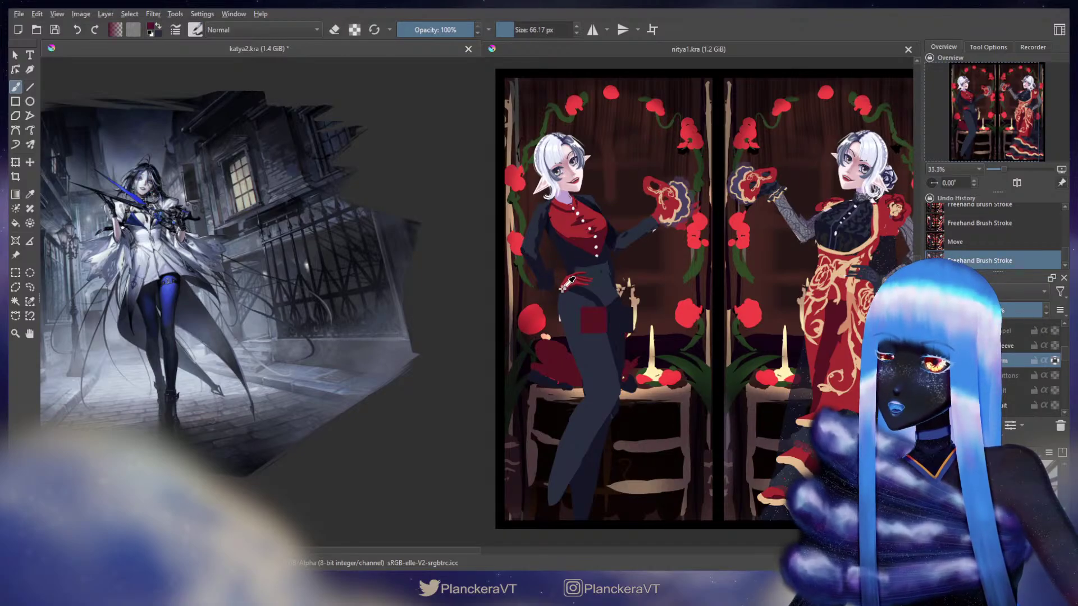
ctrl+click(563, 279)
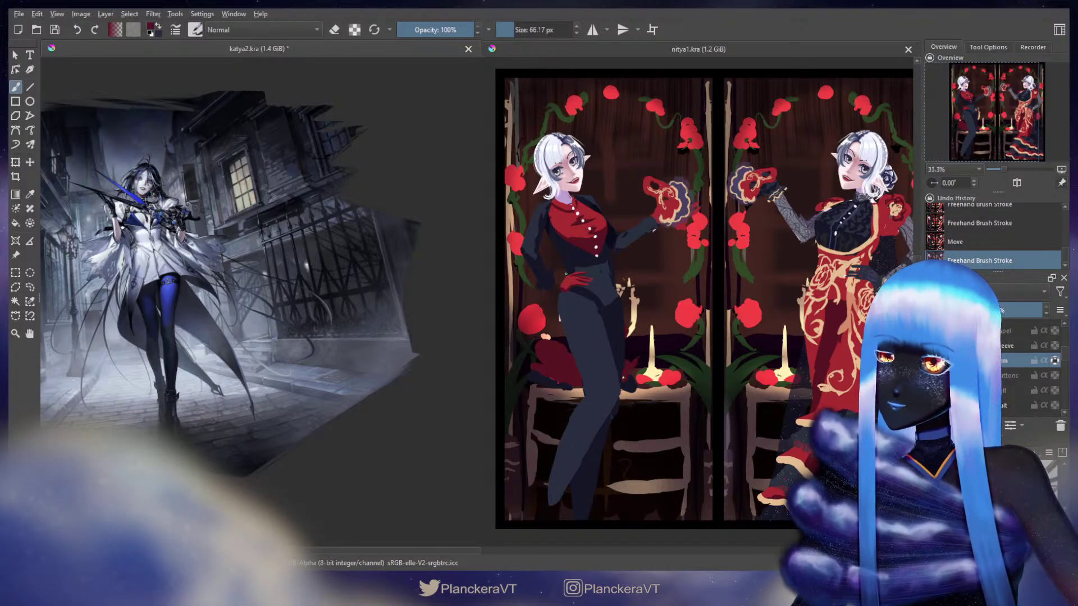
key(slash)
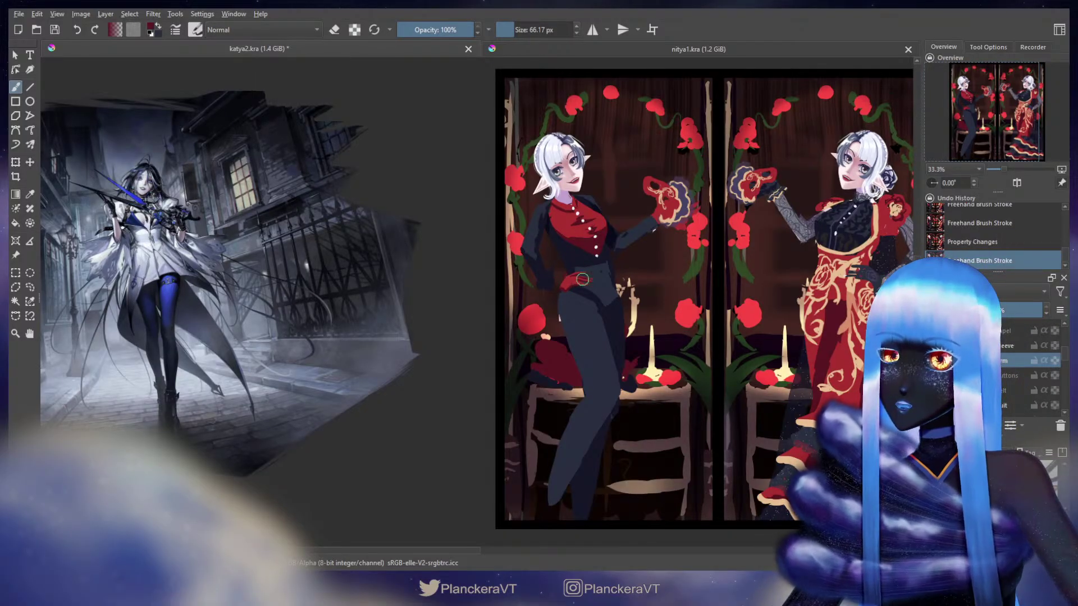
Move the arm layer's repainted glove slightly inward along the waist.
key(t)
drag(590, 281, 595, 280)
key(b)
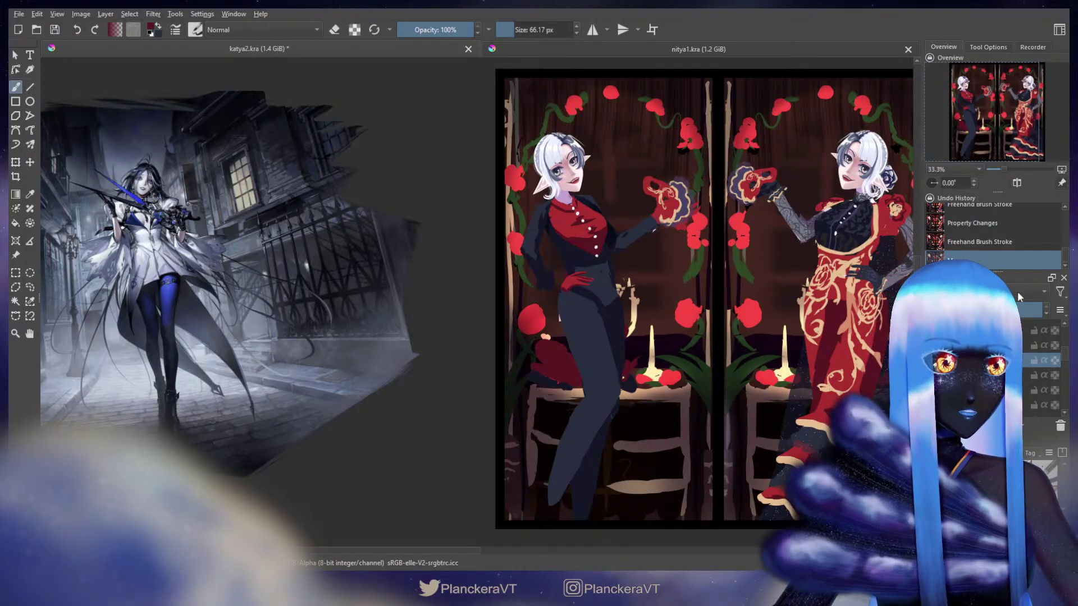
Select the hip arm's elbow and forearm freehand on the sleeve layer and rotate them so the elbow points further outward.
click(983, 345)
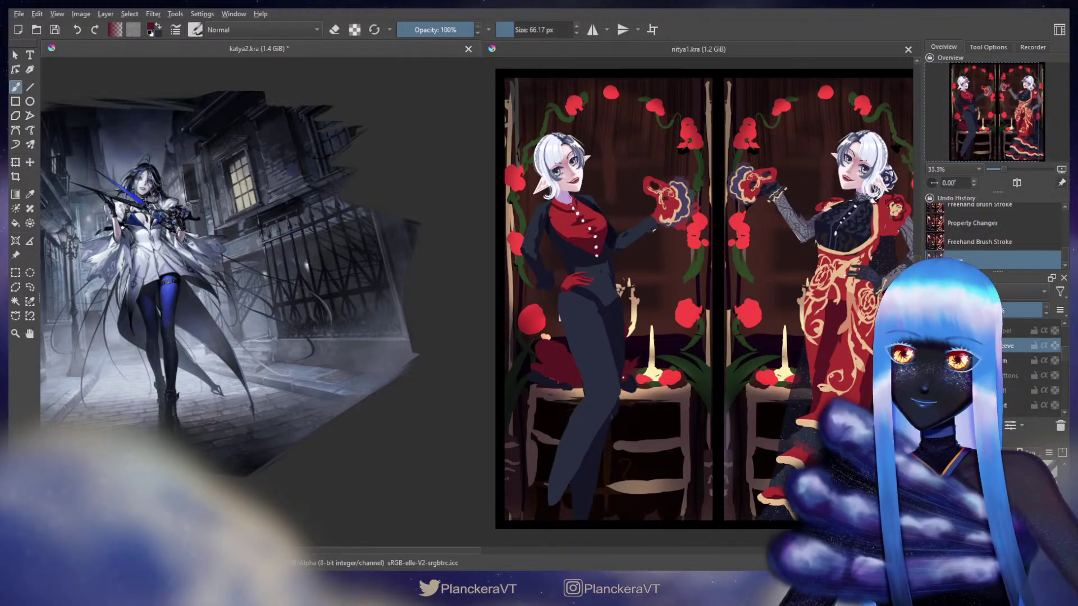
key(ctrl+t)
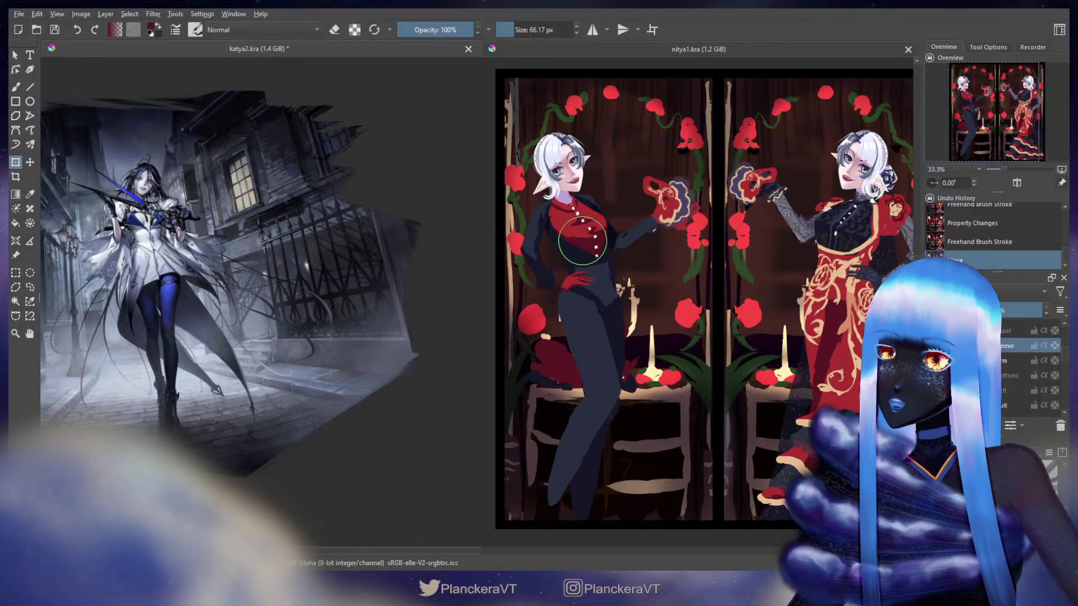
click(16, 87)
click(30, 288)
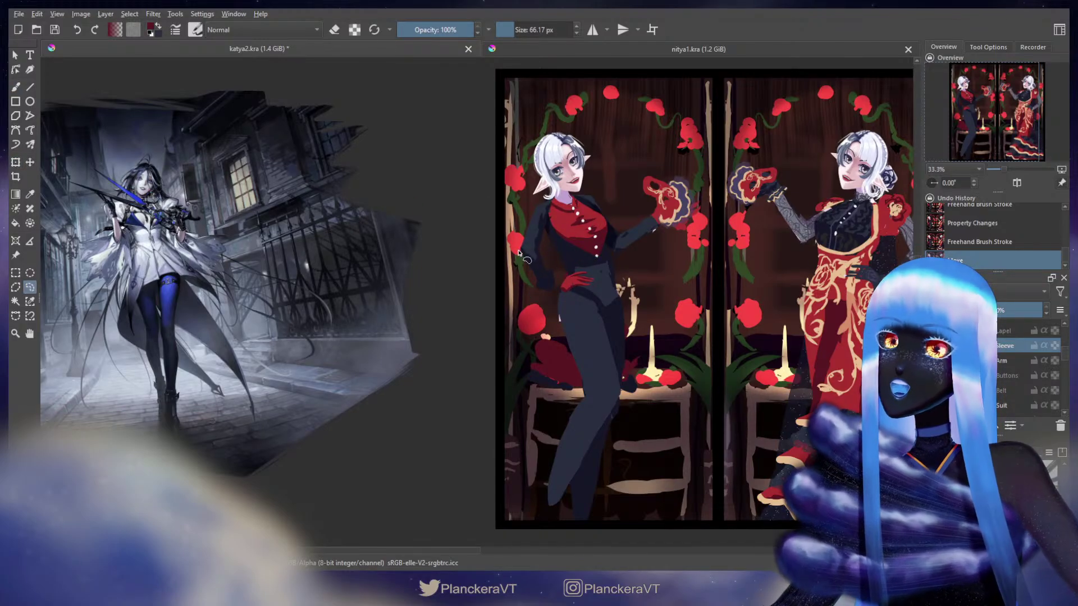
mouse_move(519, 253)
mouse_down()
mouse_move(559, 273)
mouse_move(564, 292)
mouse_move(541, 300)
mouse_move(513, 269)
mouse_up()
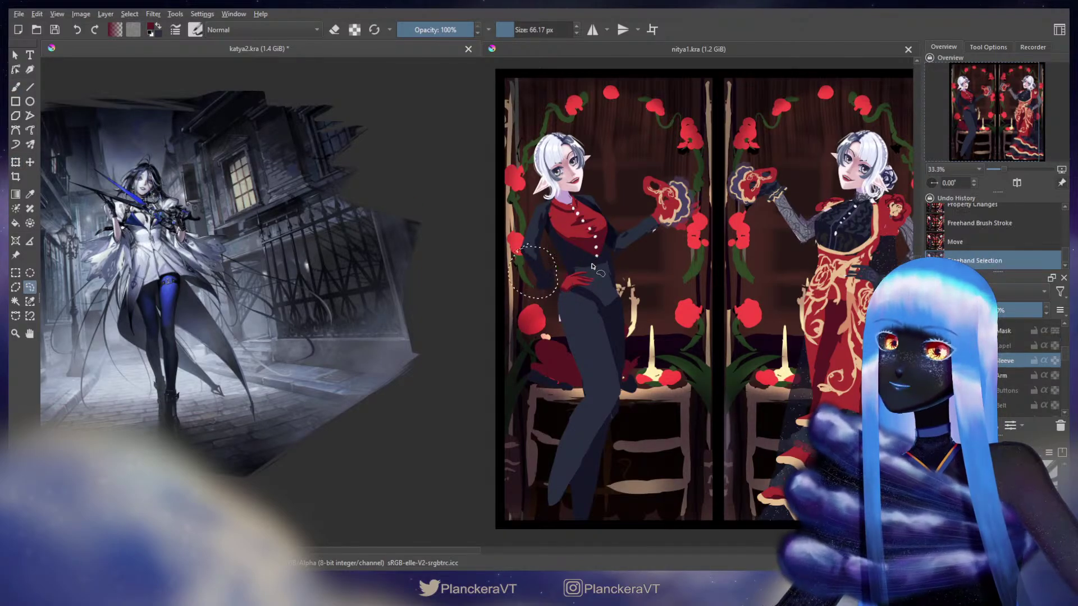
key(ctrl+t)
drag(596, 270, 590, 246)
key(Return)
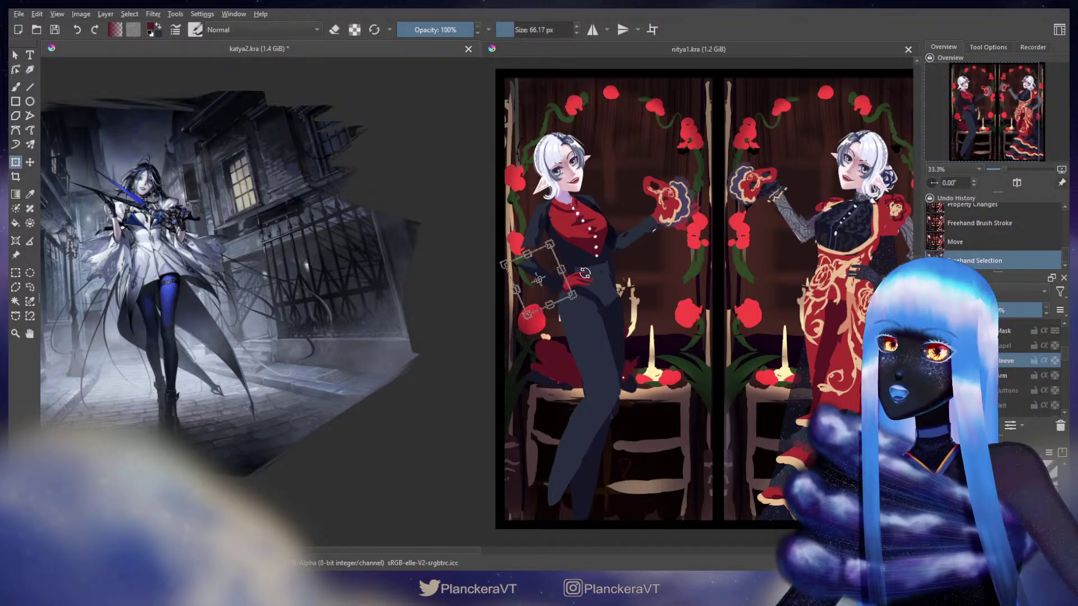
click(502, 260)
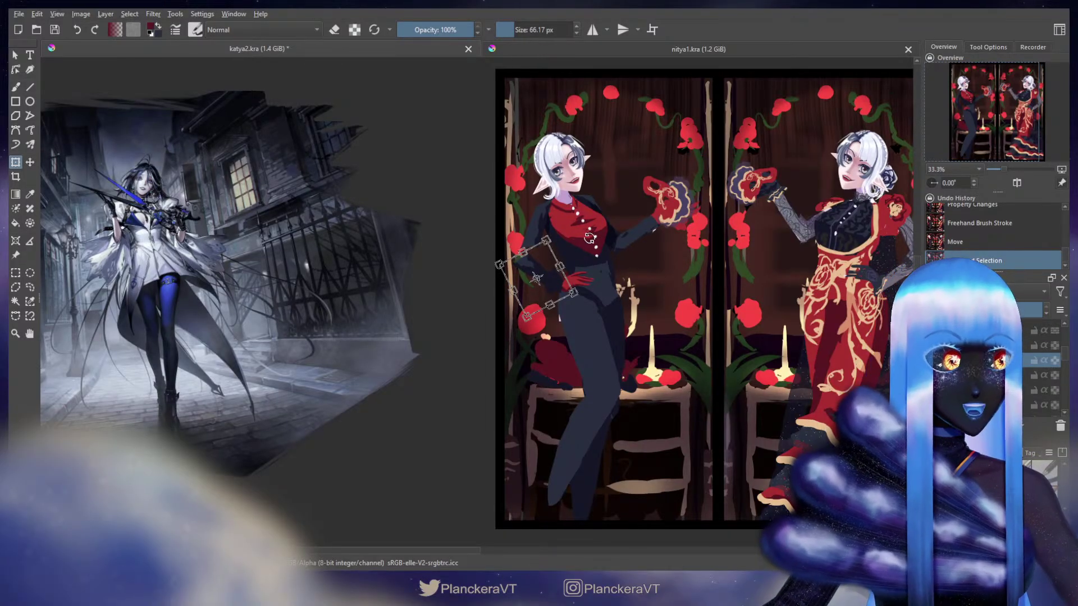
key(Return)
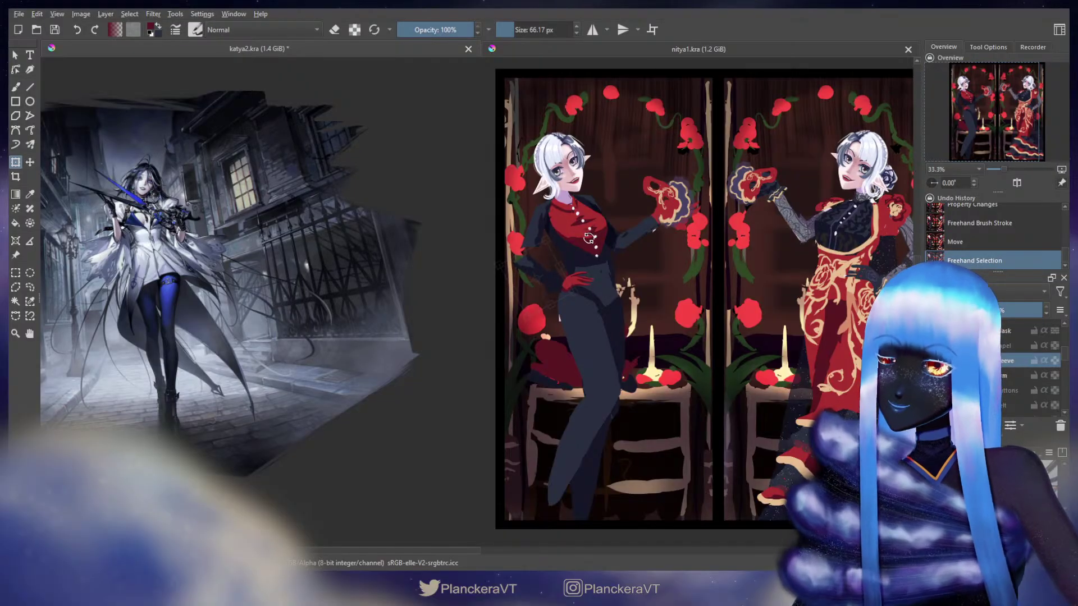
click(540, 261)
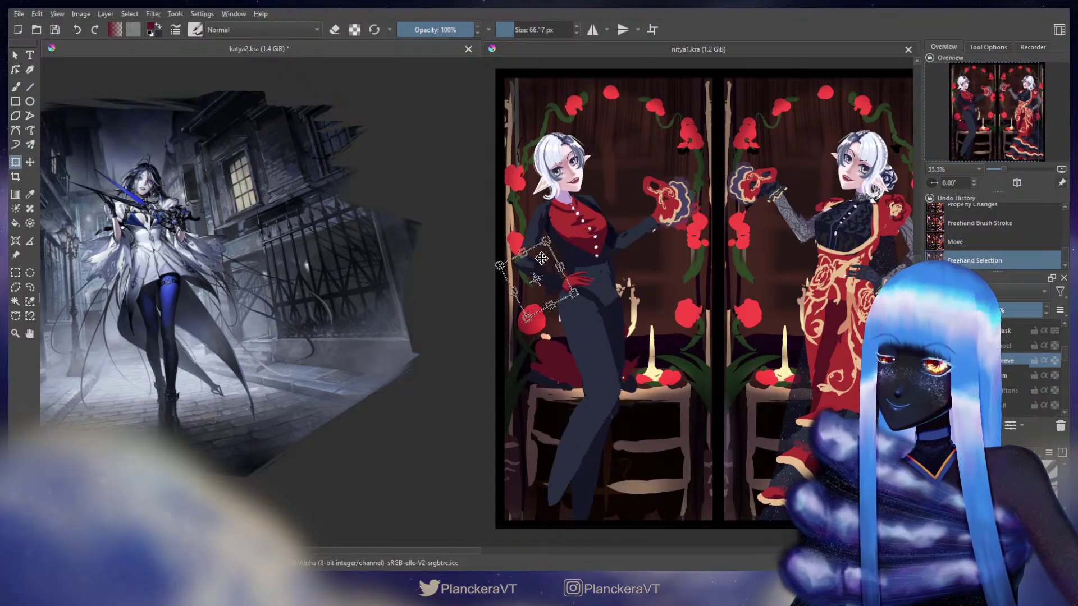
key(Escape)
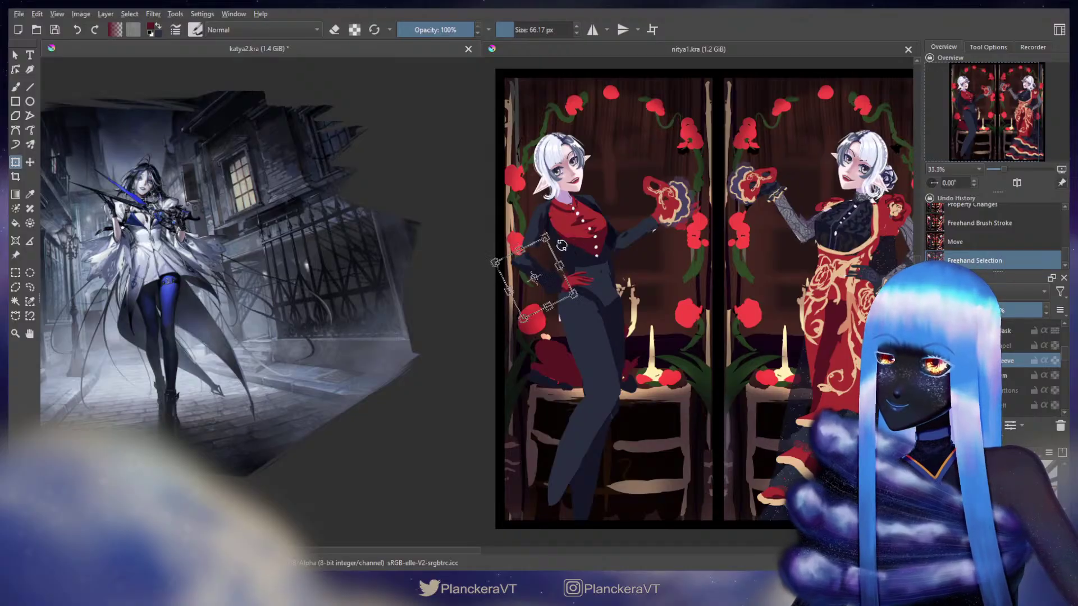
key(Return)
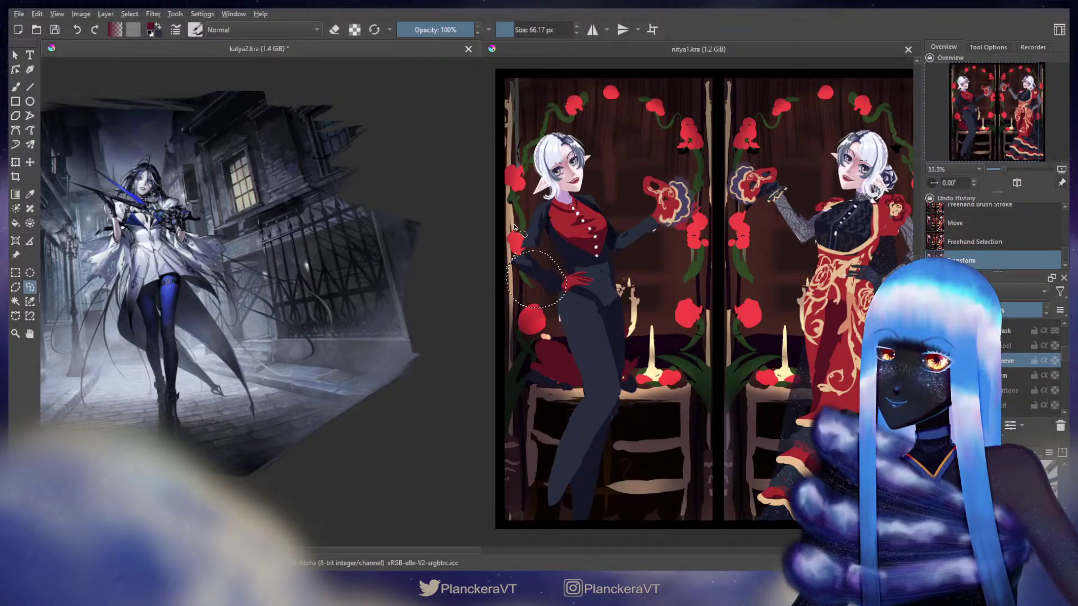
Select the sleeve's upper arm freehand, rotate it to meet the outward forearm, and clear the selection.
mouse_move(513, 254)
mouse_down()
mouse_move(562, 221)
mouse_move(563, 185)
mouse_move(519, 171)
mouse_up()
key(ctrl+t)
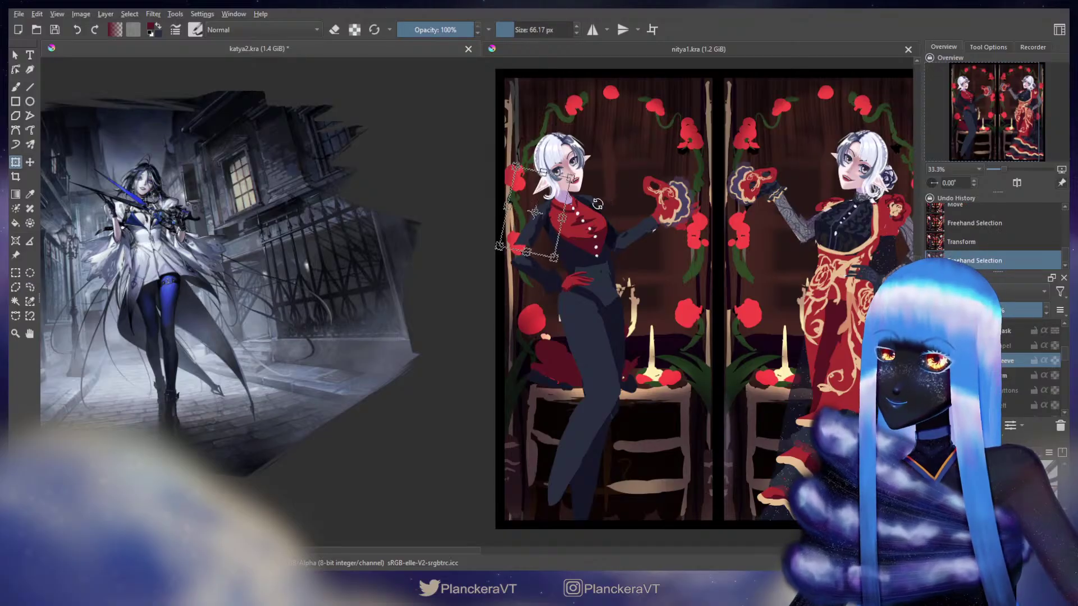
drag(607, 199, 603, 215)
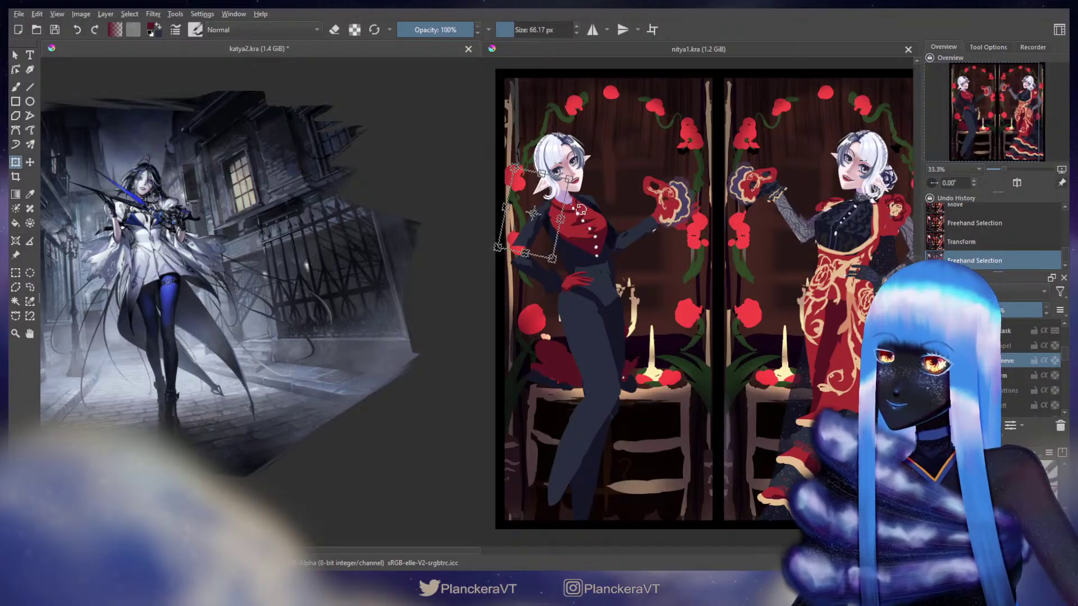
key(Return)
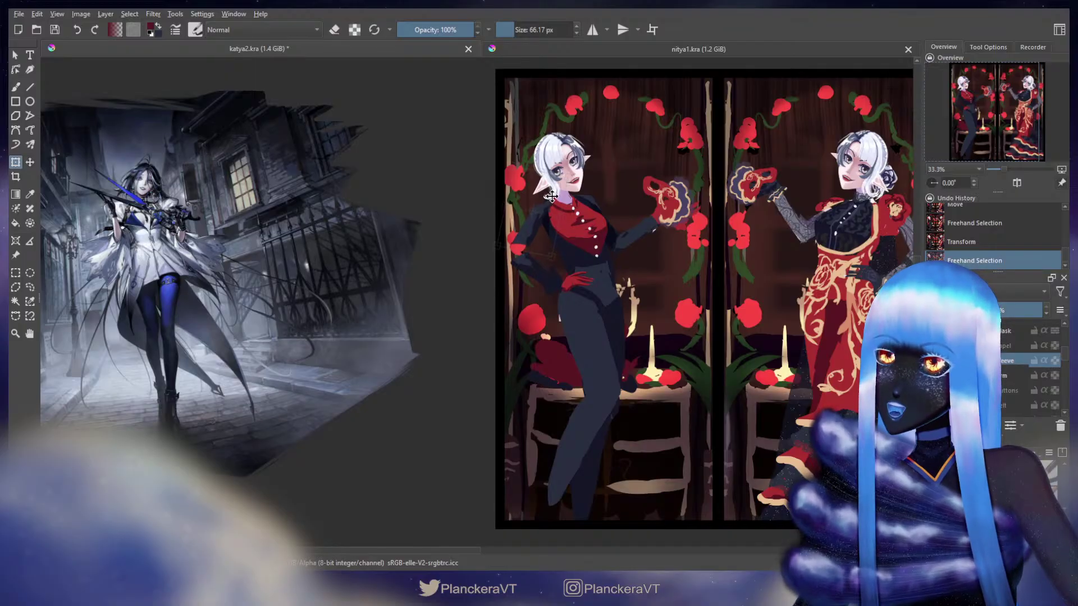
key(b)
key(ctrl+shift+a)
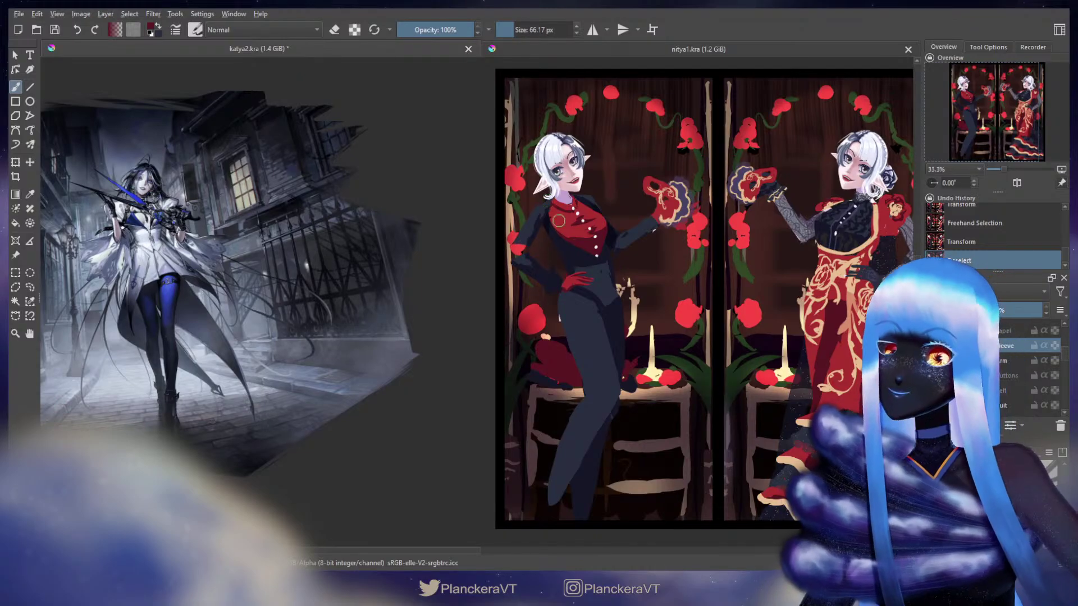
Paint over the gap at the sleeve's elbow in the sampled dark navy with a brush of about 66 px.
click(525, 234)
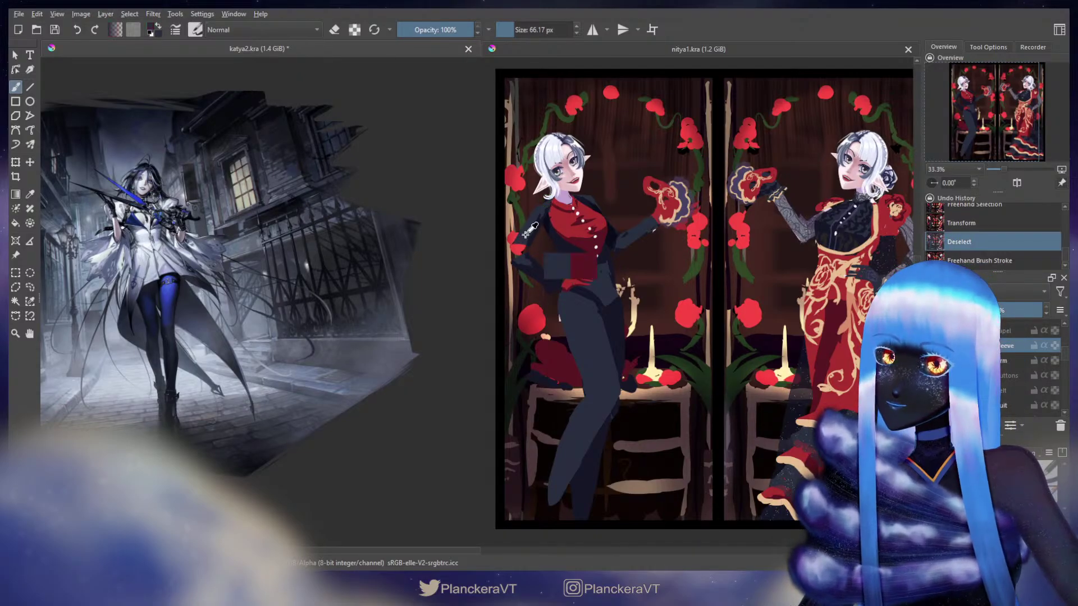
drag(521, 247, 515, 247)
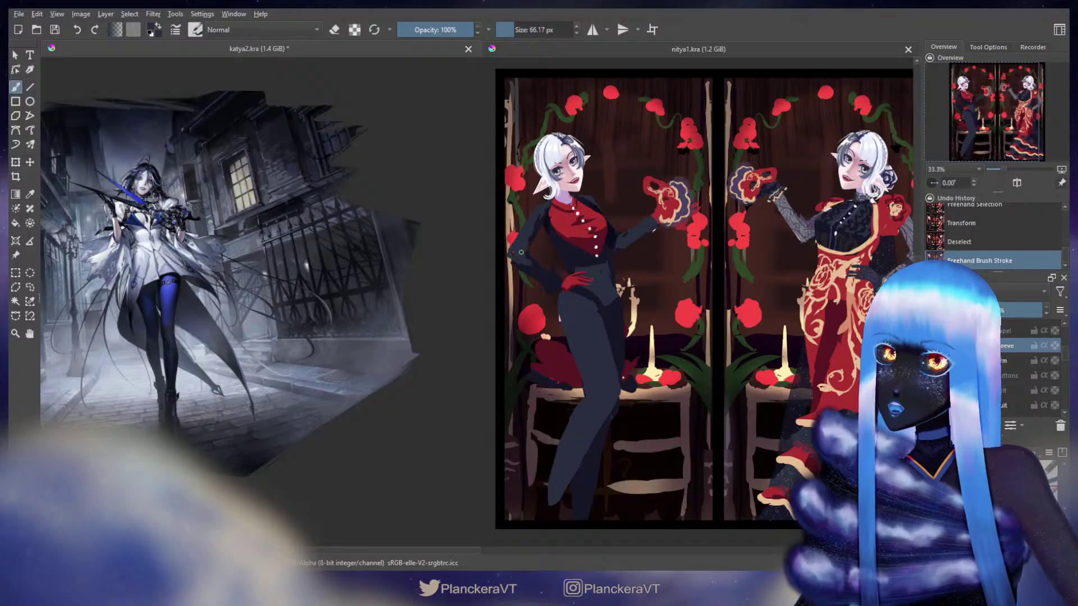
drag(517, 252, 521, 257)
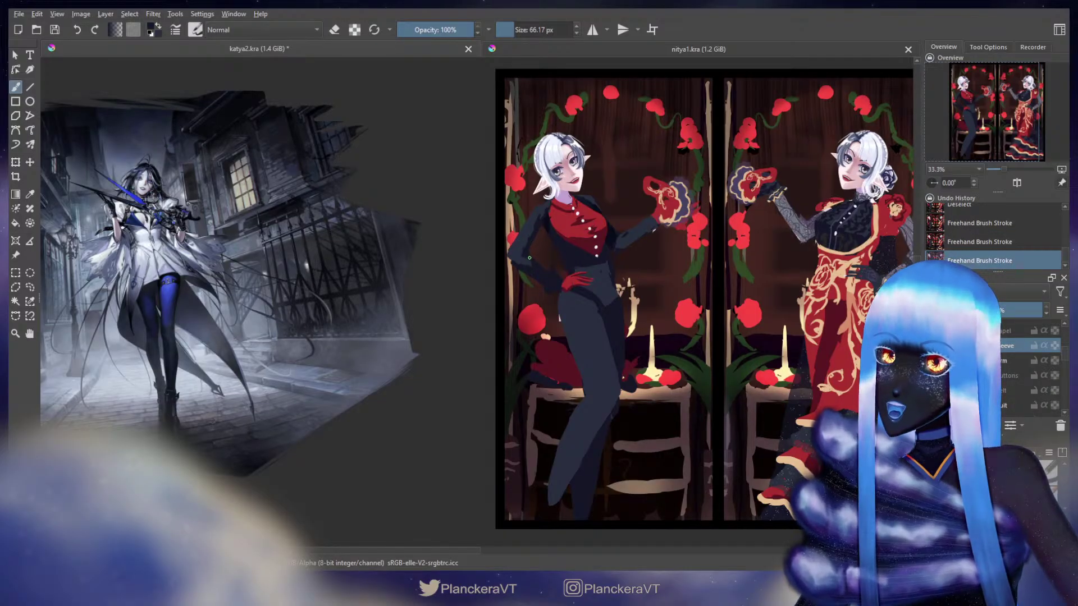
click(529, 258)
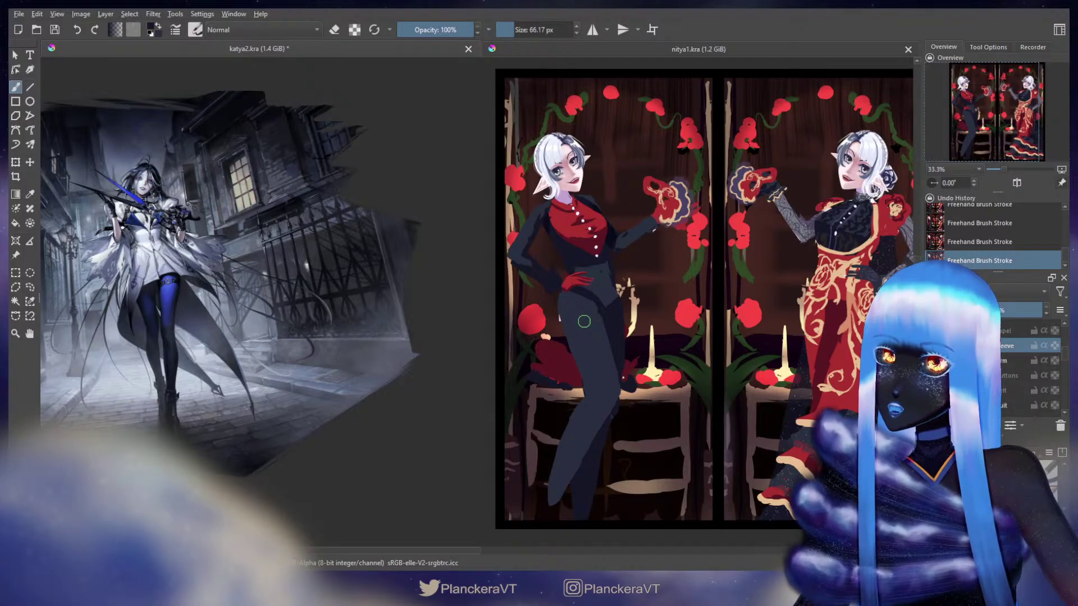
Squeeze the whole hip arm's sleeve narrower from its elbow side and fill in the upper arm's inner edge.
key(ctrl+t)
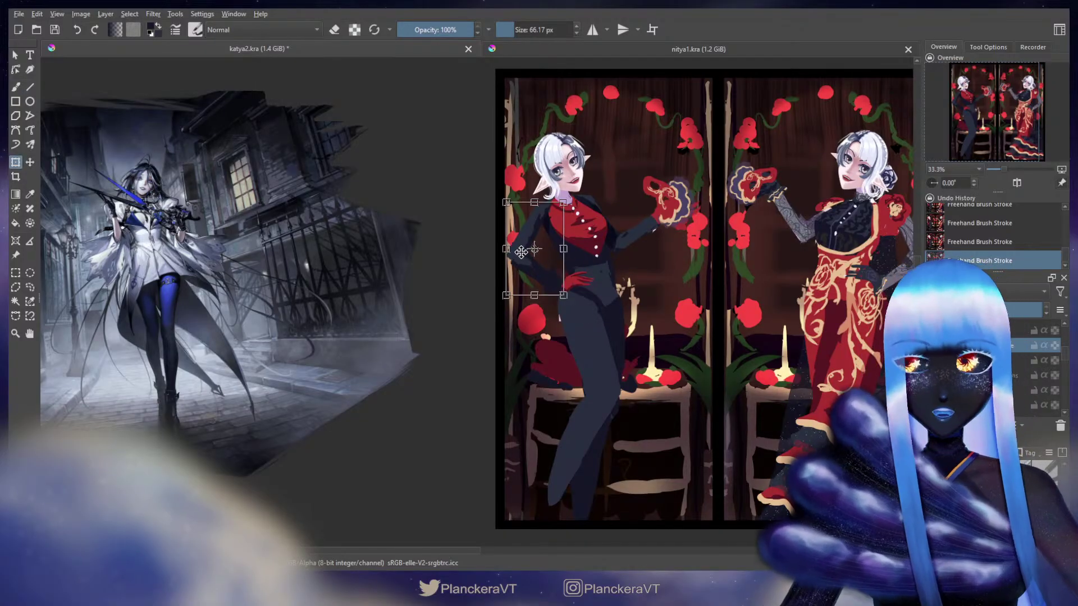
drag(505, 250, 516, 250)
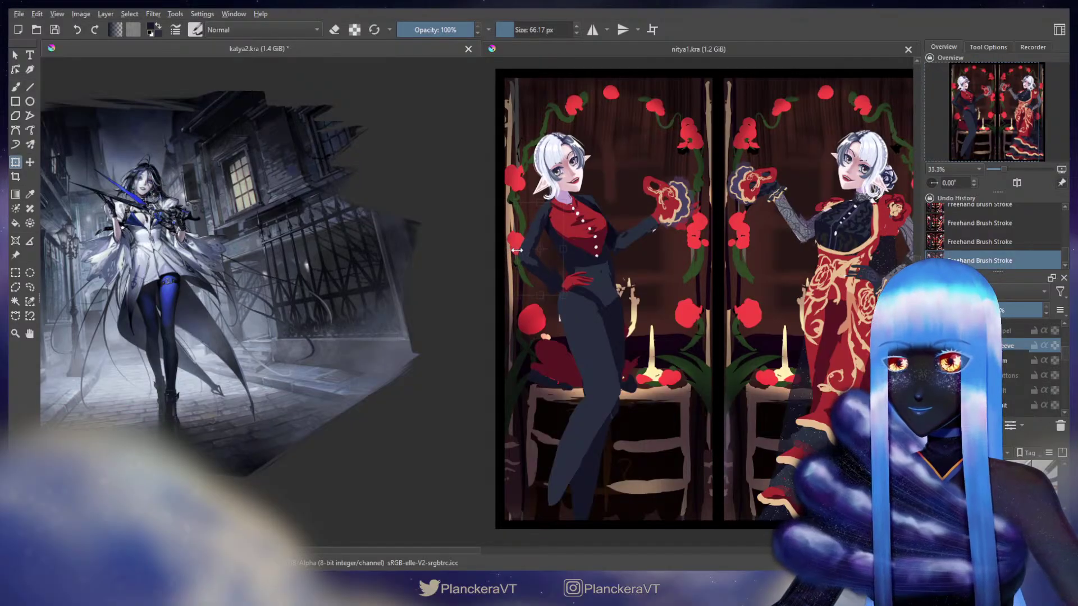
key(b)
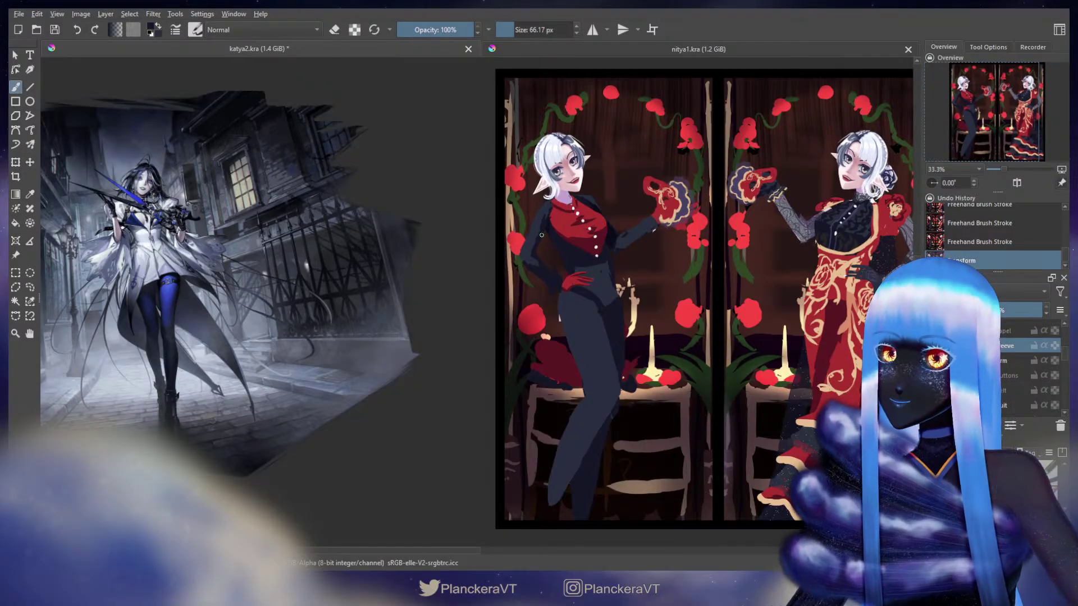
drag(538, 246, 545, 231)
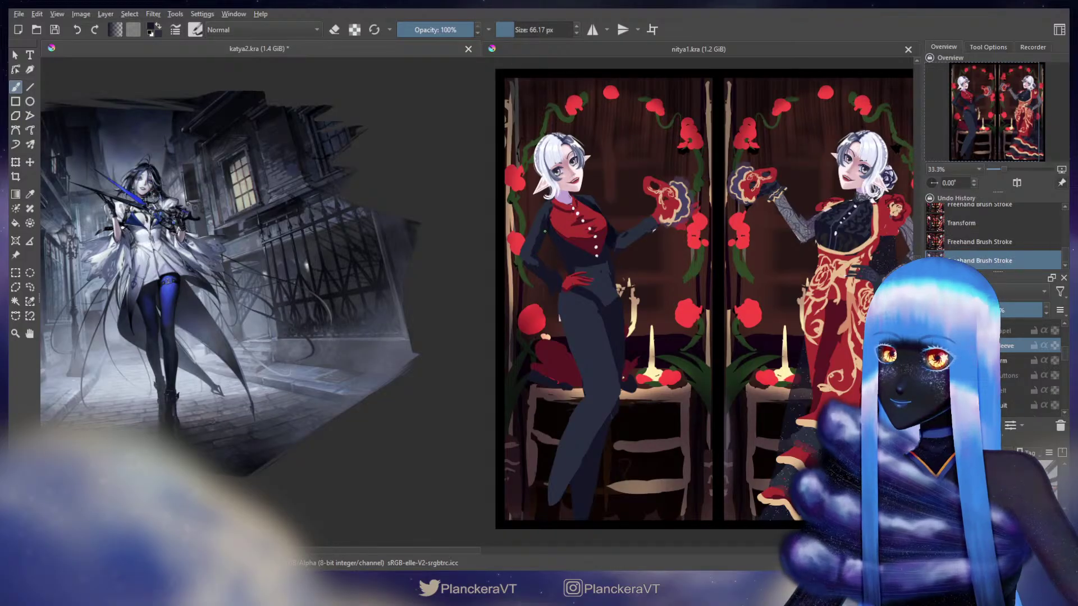
click(537, 251)
Refine the shoulder and outline of the hip arm's sleeve with brush strokes and an eraser of about 63 px.
key(ctrl+t)
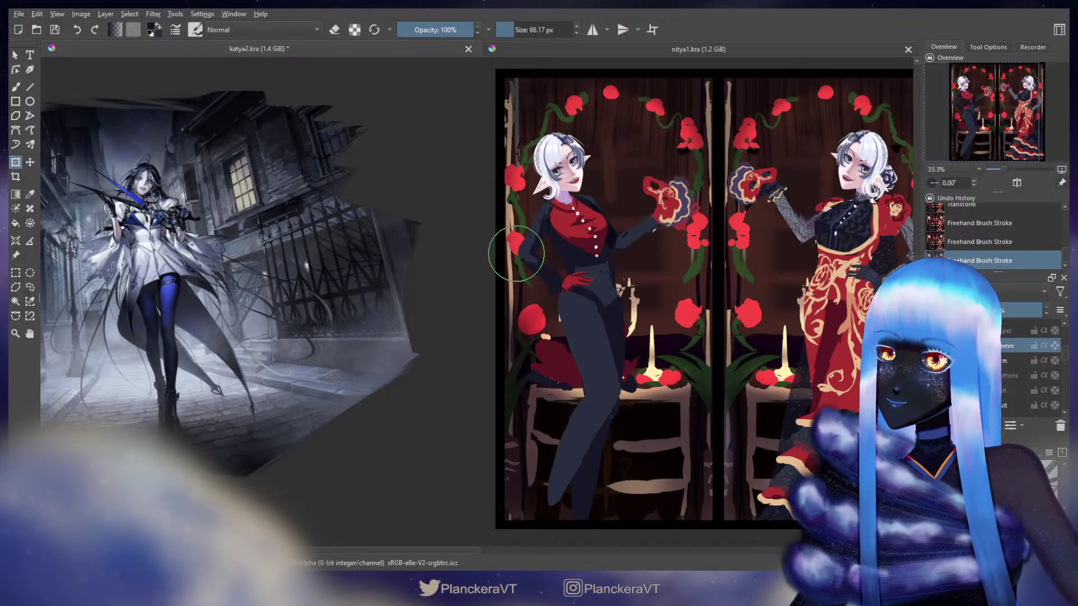
key(b)
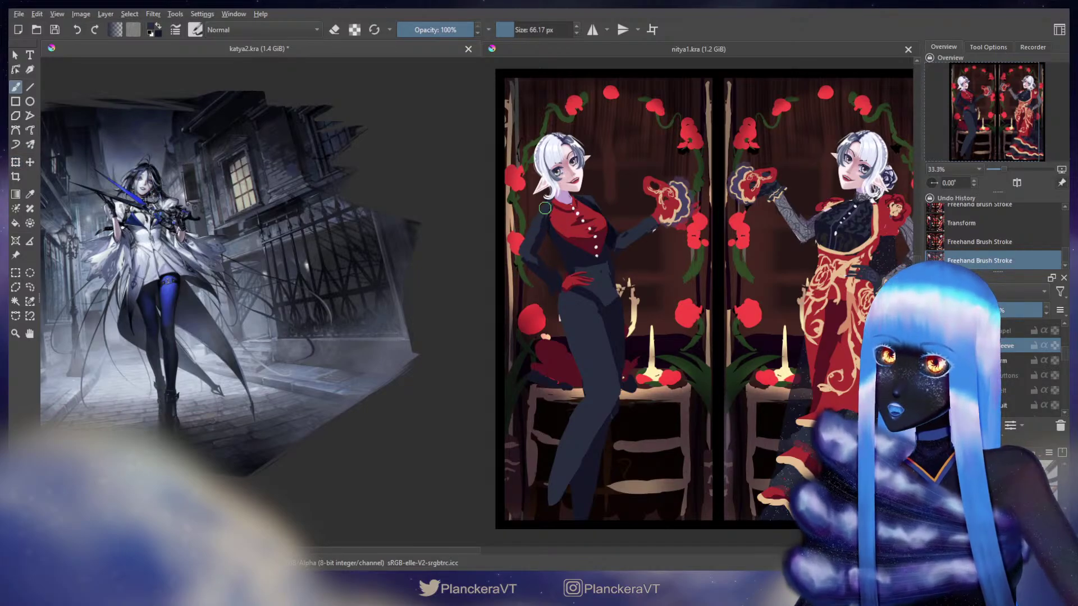
drag(544, 209, 549, 203)
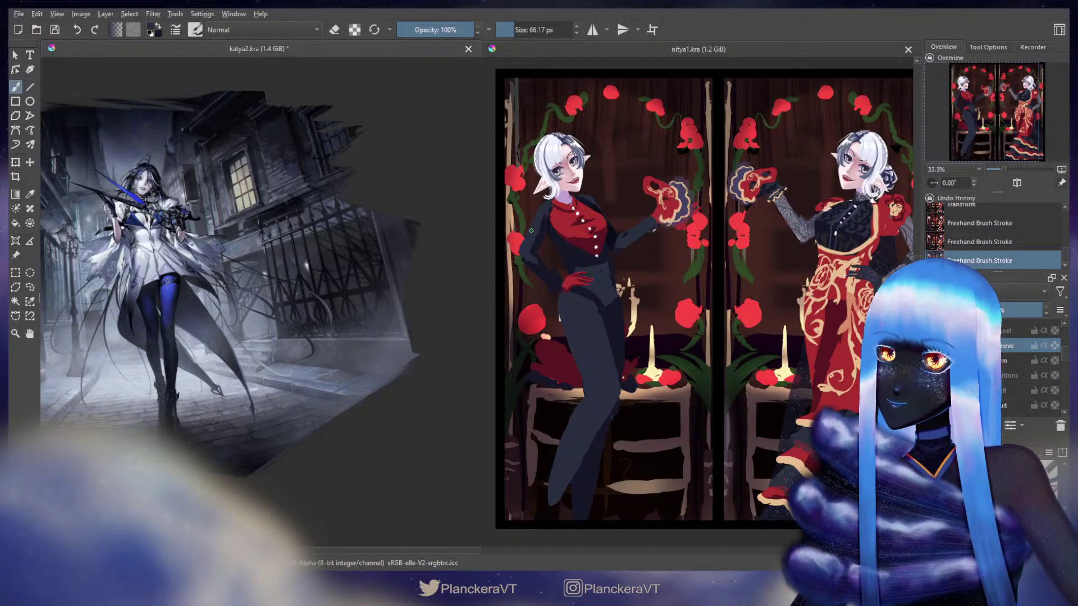
drag(544, 203, 551, 208)
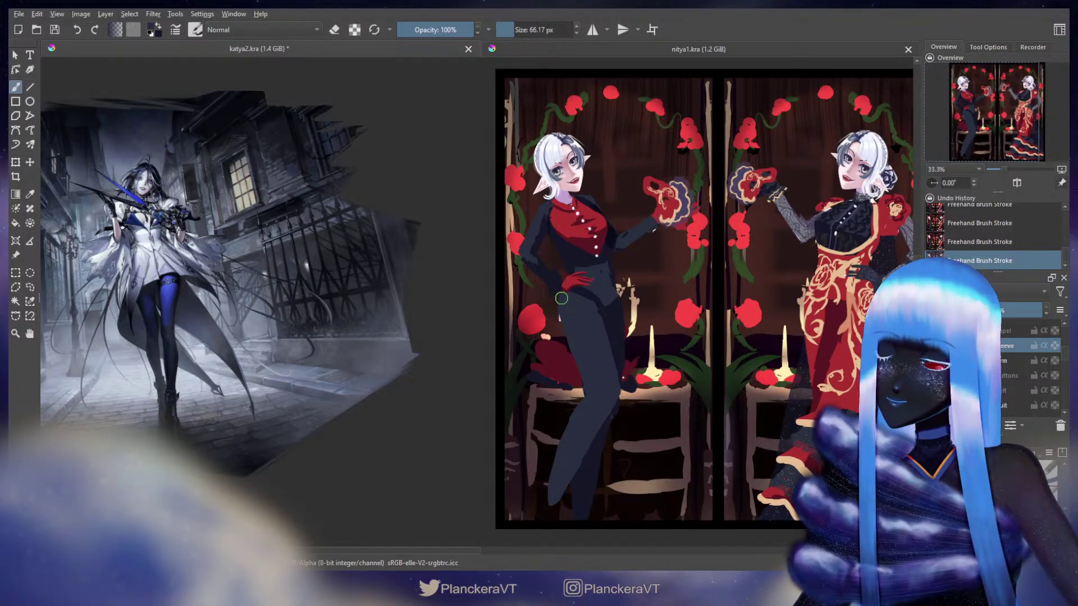
drag(562, 297, 735, 338)
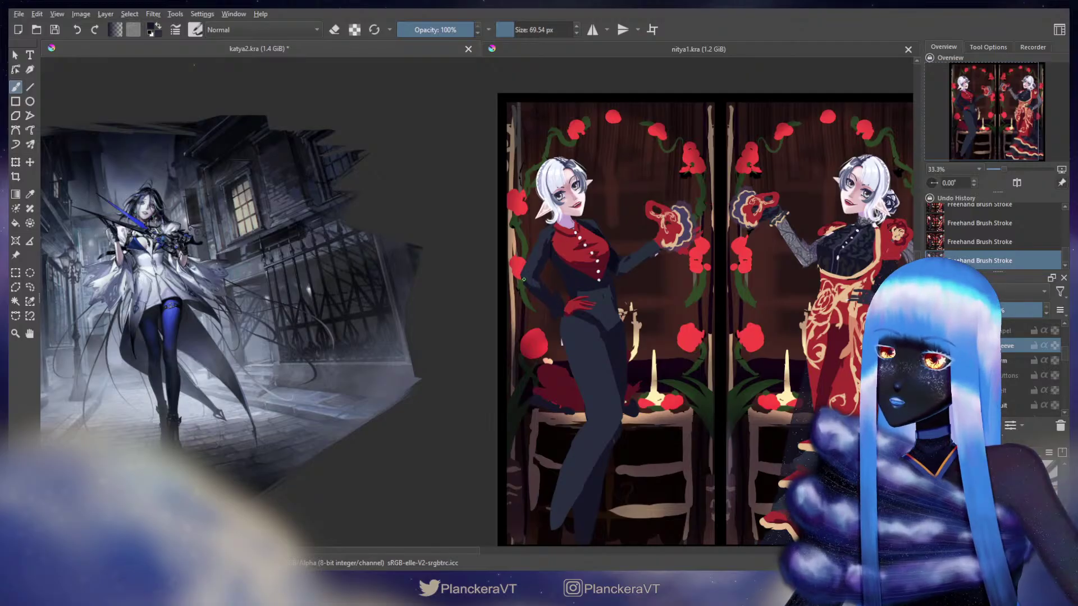
key(e)
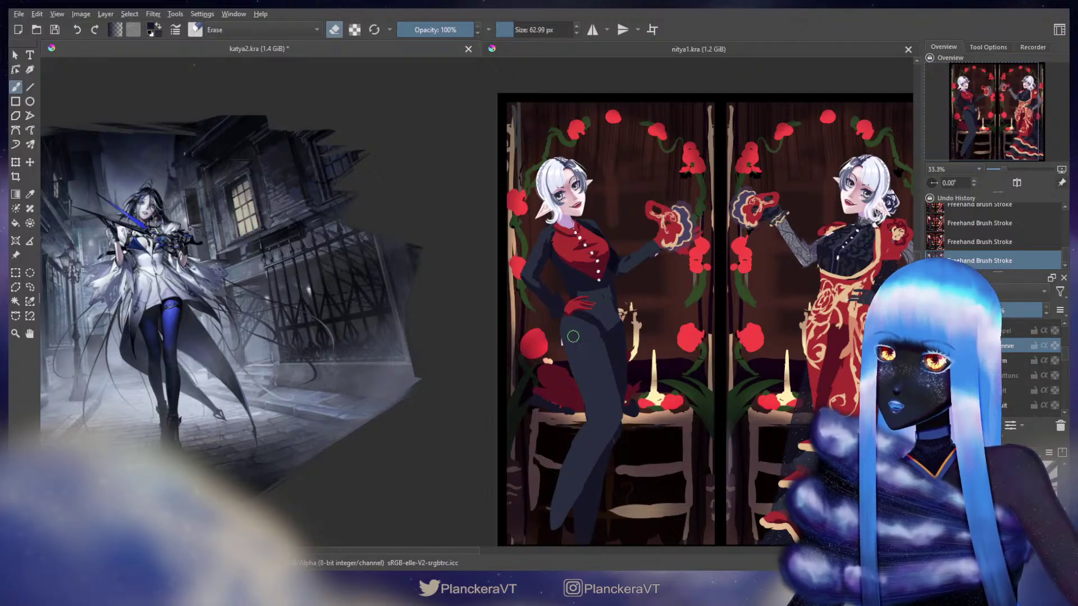
key(e)
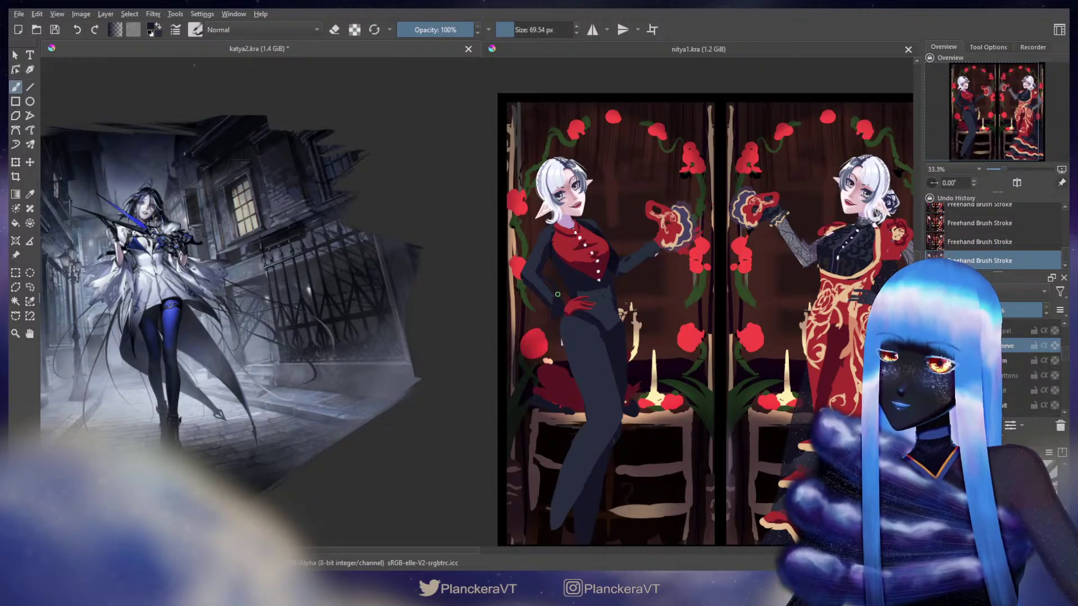
Show the jacket's cream lapel and touch up its edge with an eraser of about 62 px and a brush of about 70 px.
key(ctrl+z)
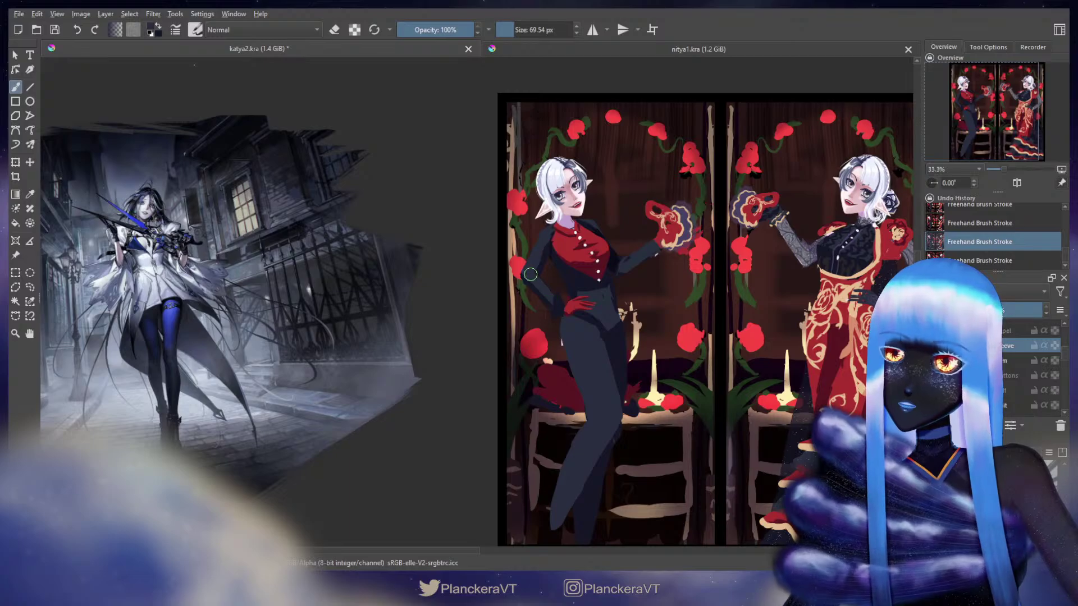
key(ctrl+shift+z)
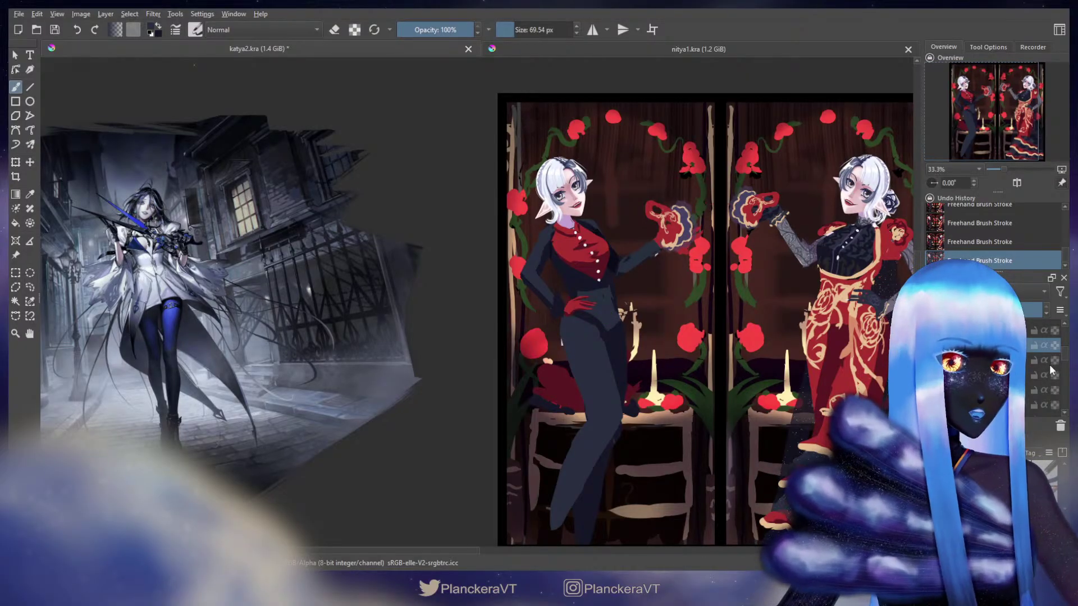
click(934, 331)
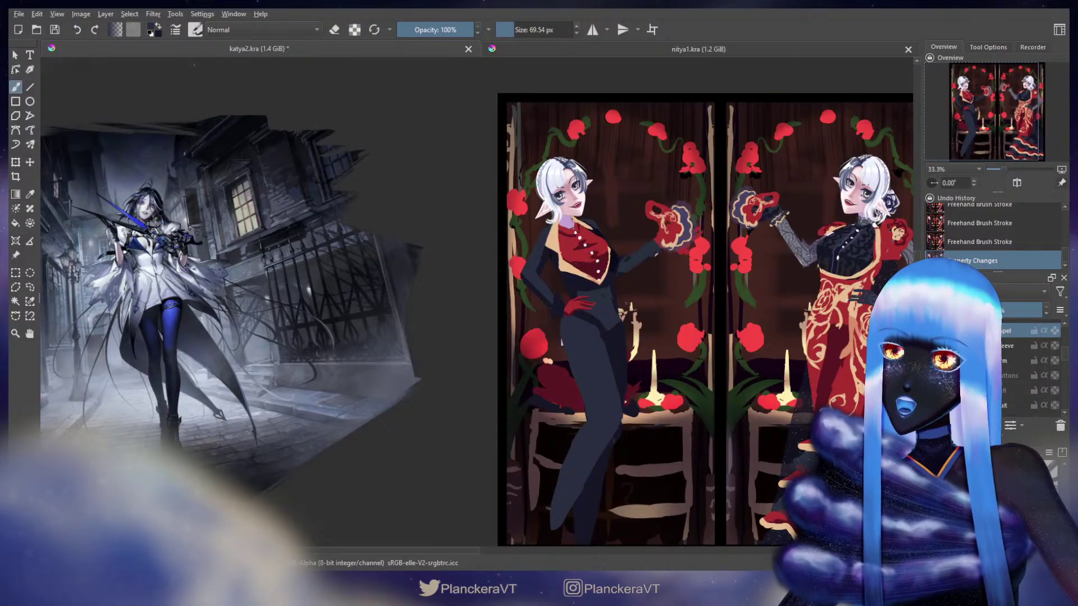
key(e)
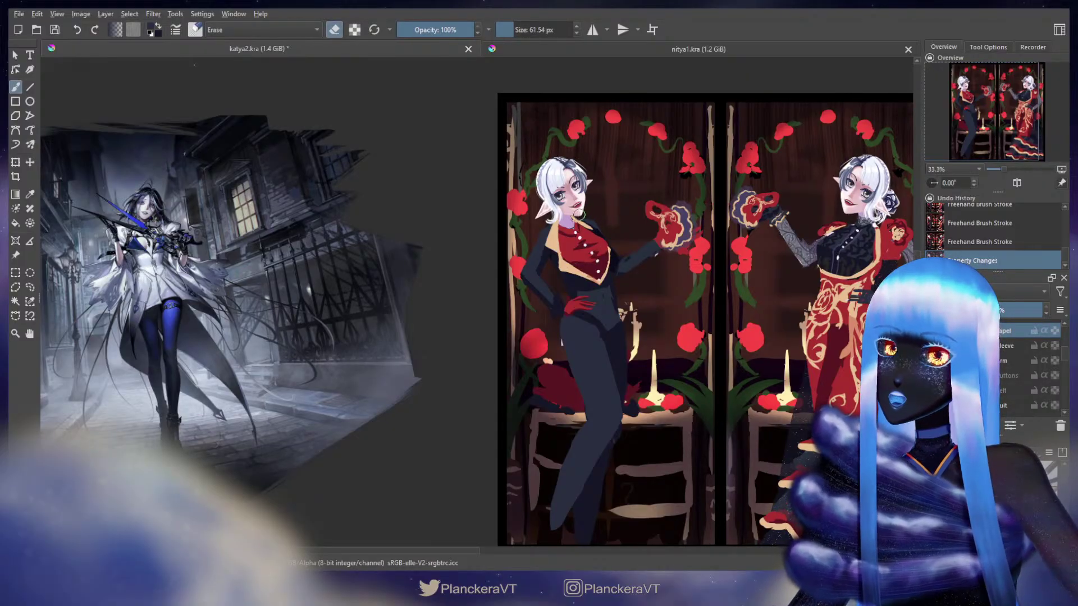
drag(584, 209, 633, 250)
key(e)
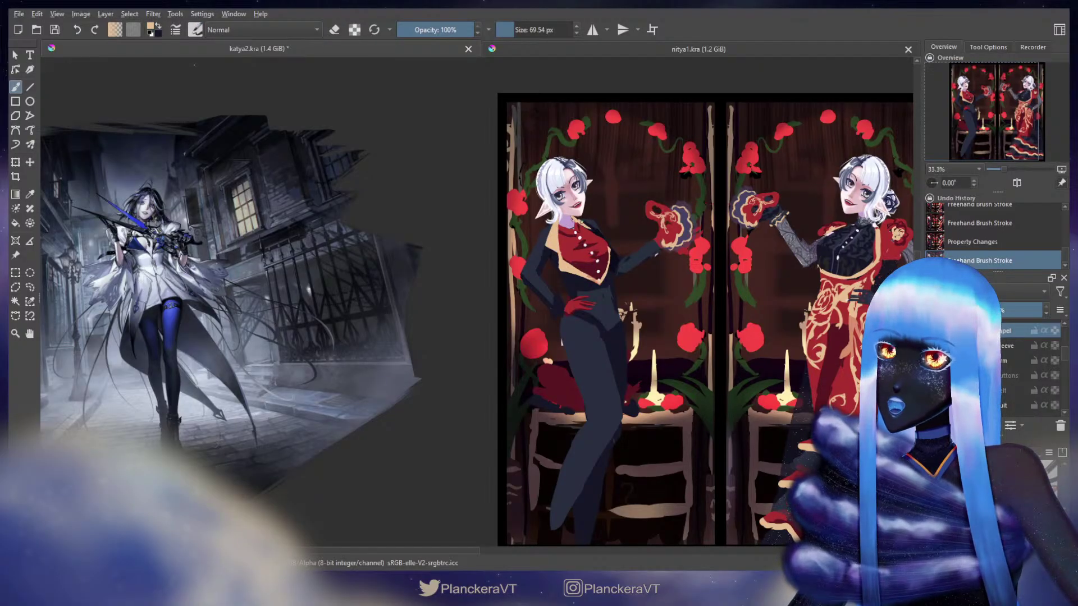
drag(582, 224, 602, 238)
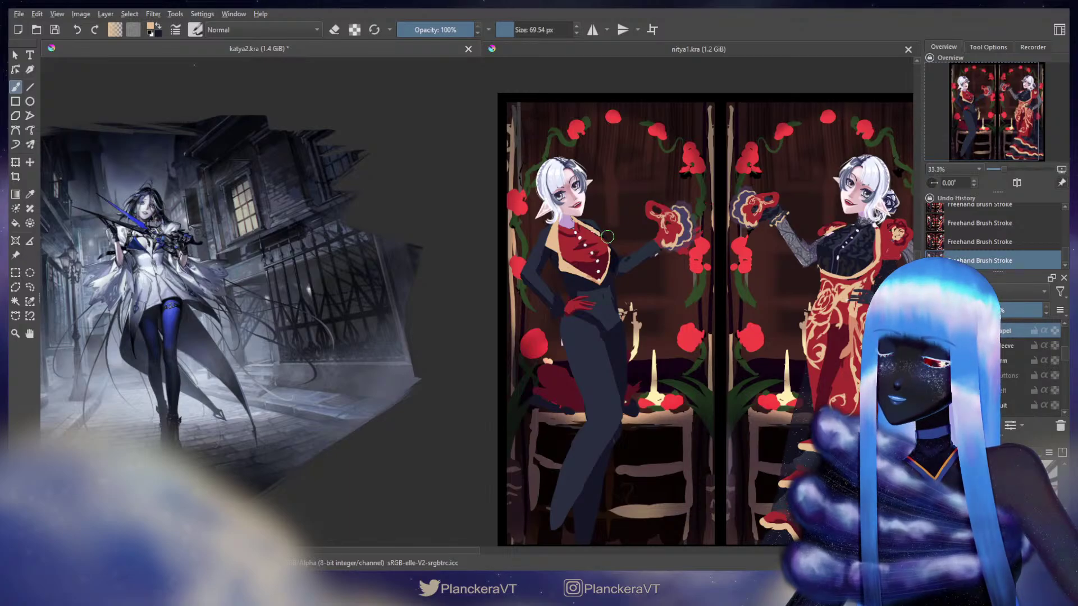
Lock the lapel layer's transparency and shade the lapel in a sampled salmon tone with a brush of up to about 110 px.
click(1054, 331)
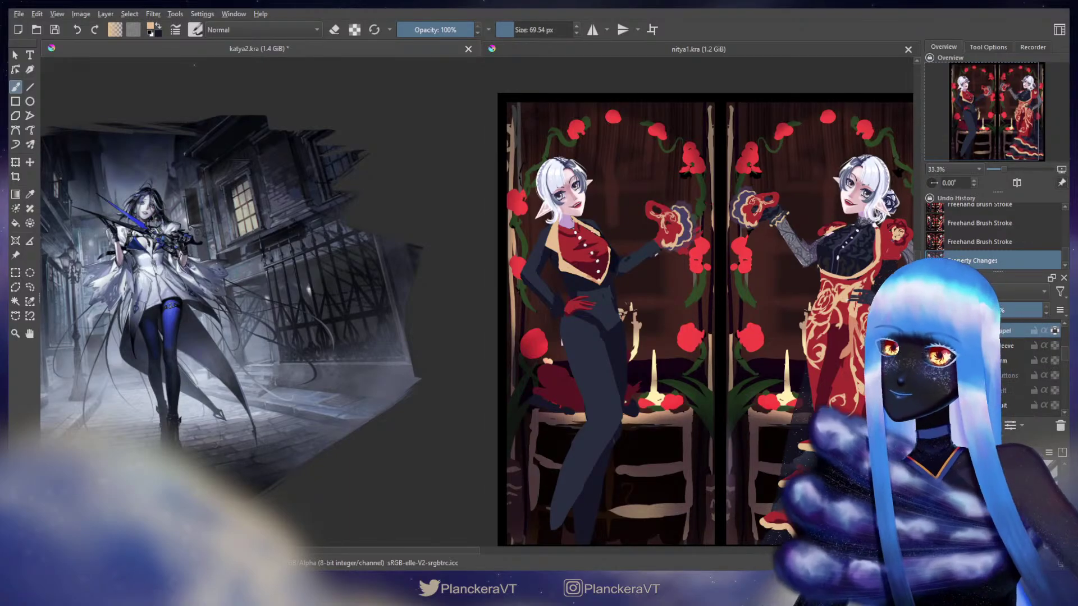
ctrl+click(596, 271)
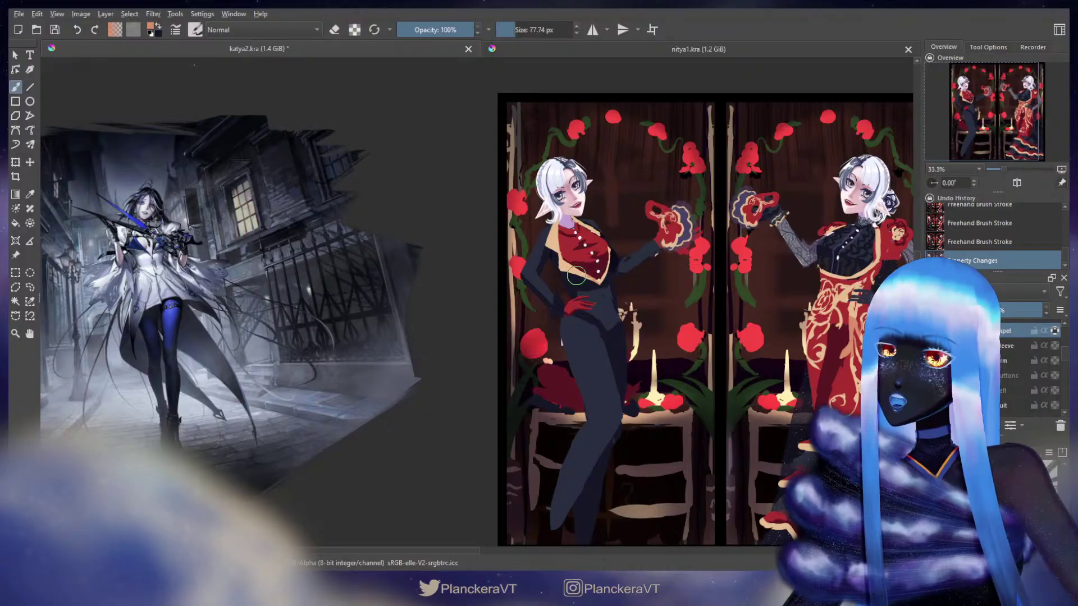
mouse_move(596, 271)
mouse_down()
mouse_move(618, 265)
mouse_move(595, 286)
mouse_move(609, 253)
mouse_up()
mouse_move(576, 217)
mouse_down()
mouse_move(610, 241)
mouse_move(594, 291)
mouse_up()
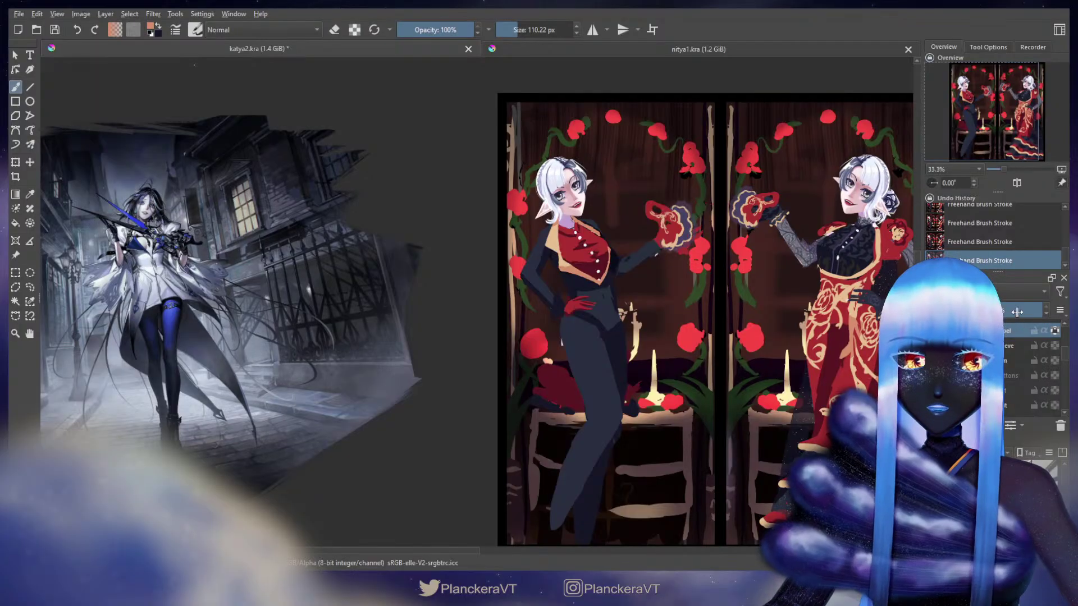
Fade the lapel layer for reference, trim its lower edge with an eraser of about 62 px, and restore the layer's opacity.
mouse_move(1017, 312)
mouse_down()
mouse_move(942, 311)
mouse_move(960, 310)
mouse_up()
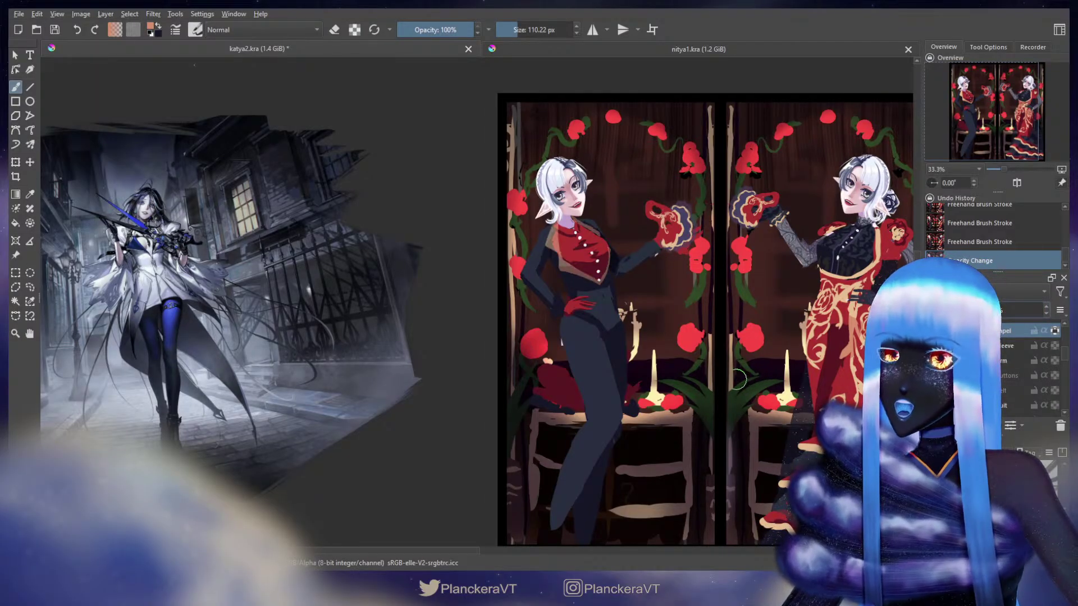
key(e)
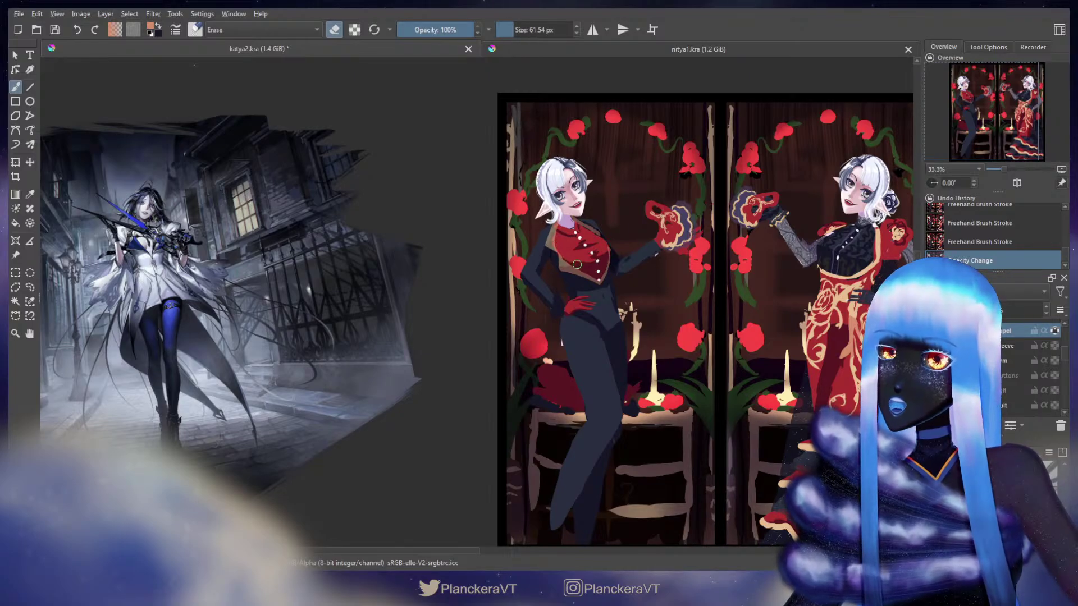
drag(576, 264, 634, 292)
click(1030, 315)
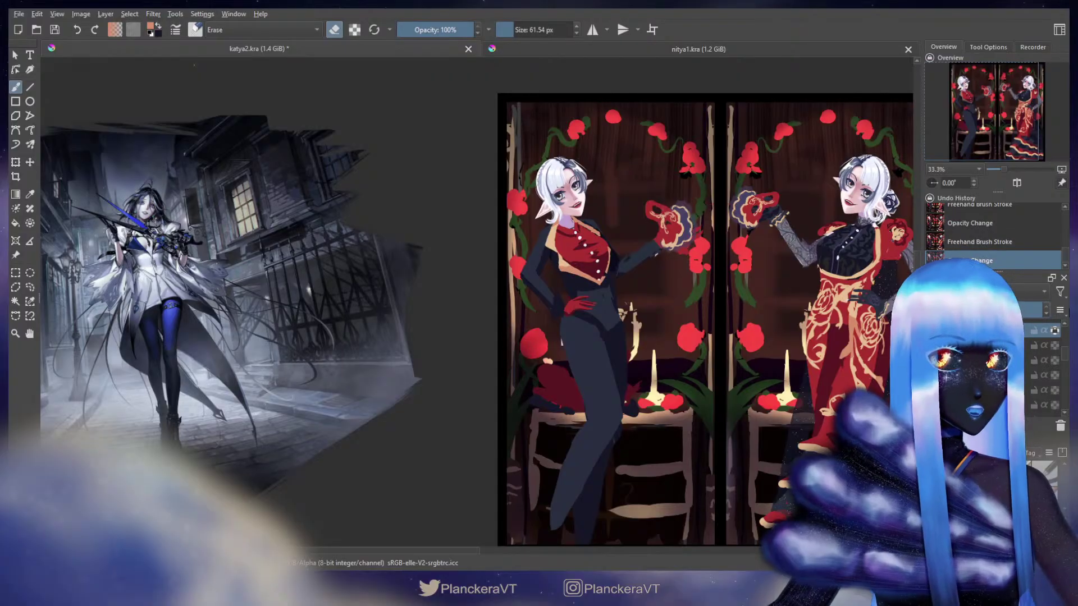
key(e)
ctrl+click(562, 227)
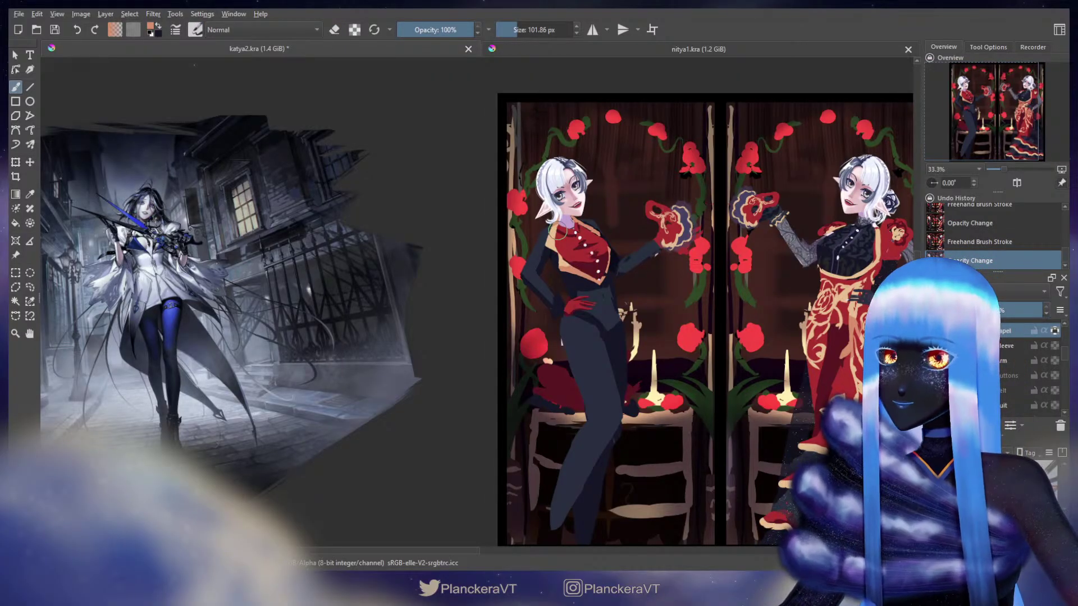
drag(561, 226, 552, 242)
key(ctrl+z)
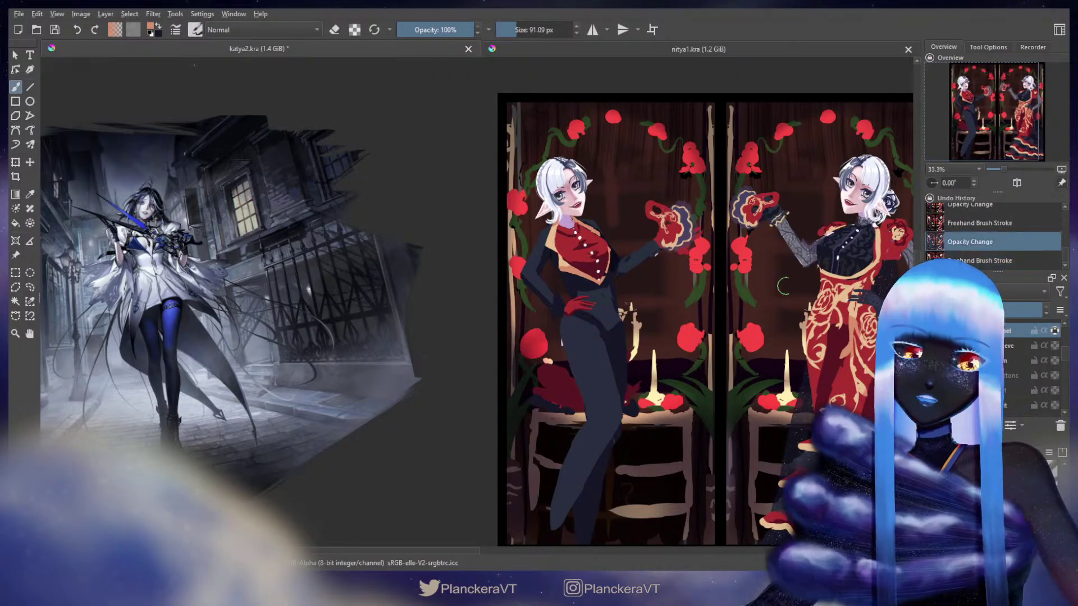
Unlock the lapel layer's transparency and repaint the collar edge in a sampled peach tone with a brush of about 91 px.
click(1055, 331)
key(x)
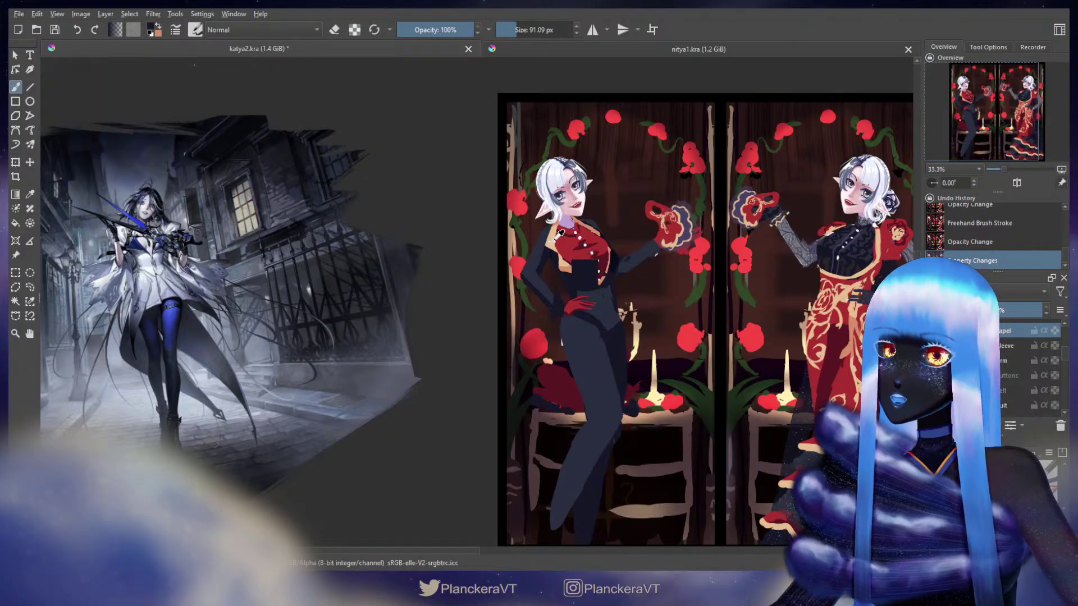
ctrl+click(554, 231)
drag(555, 231, 558, 249)
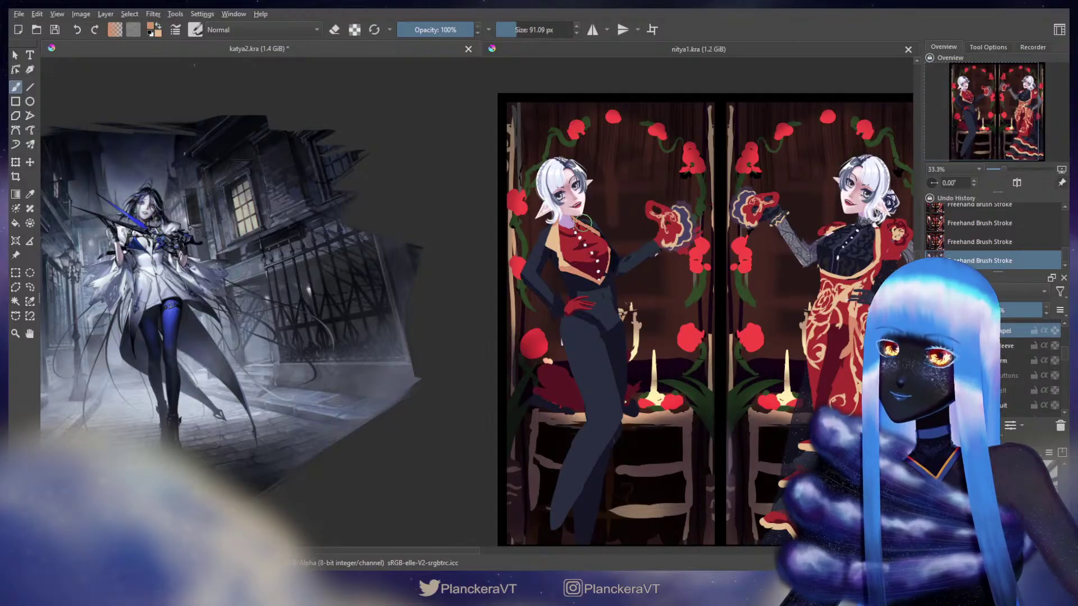
key(bracketleft)
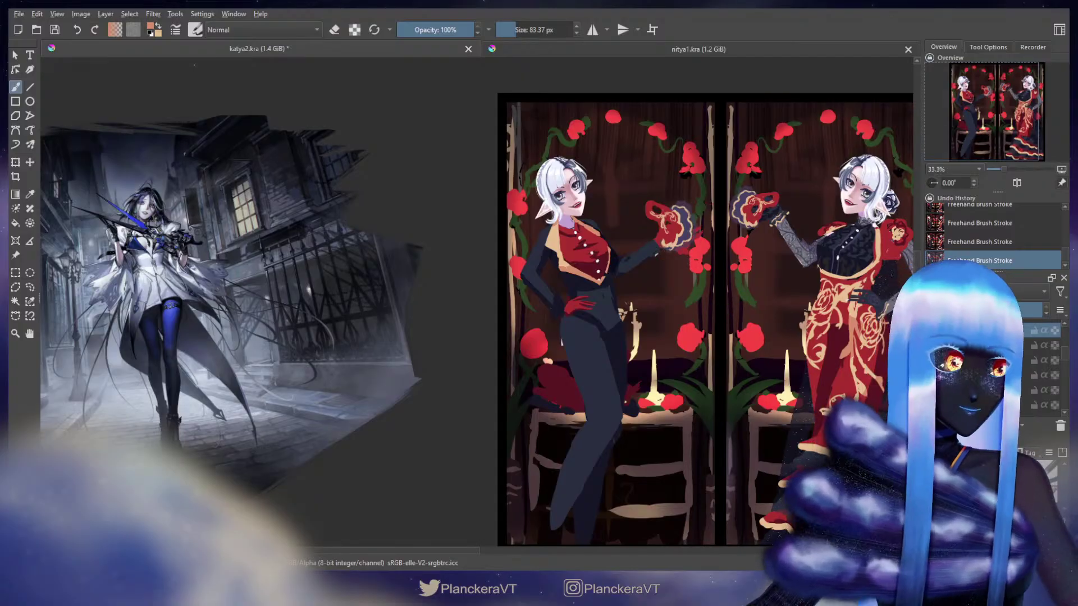
Show the jacket's lower buttons layer and shift the buttons slightly right to line up with the front of the waist.
click(932, 376)
click(966, 375)
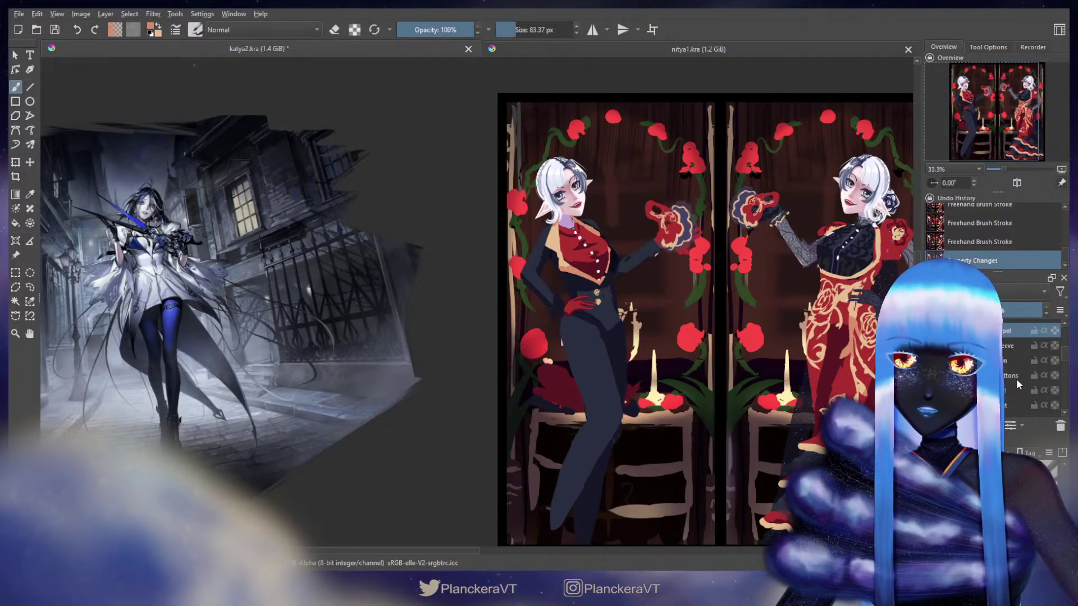
key(t)
drag(637, 284, 646, 285)
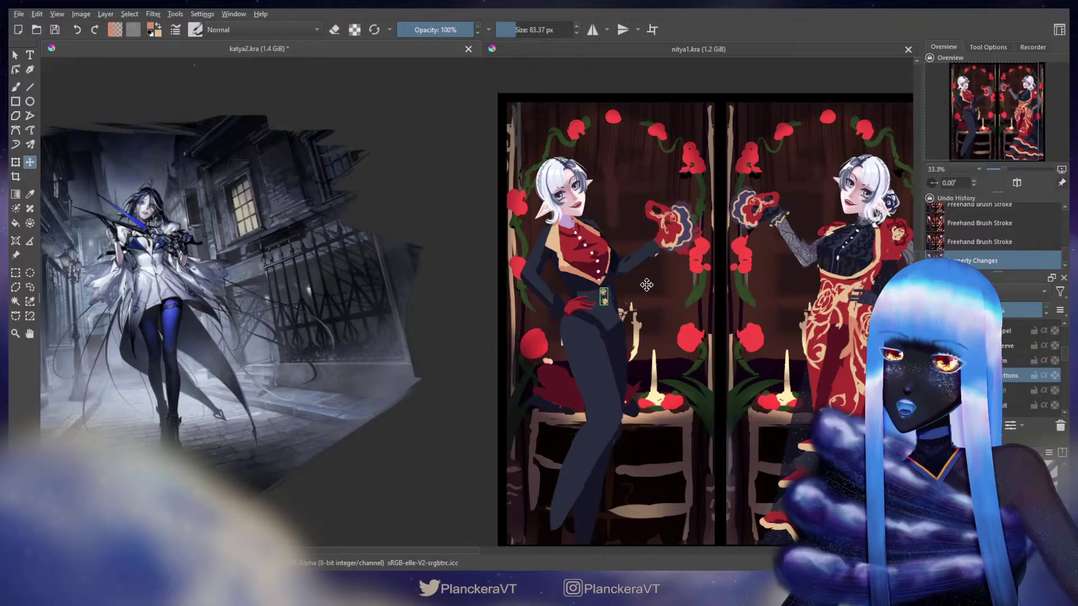
key(b)
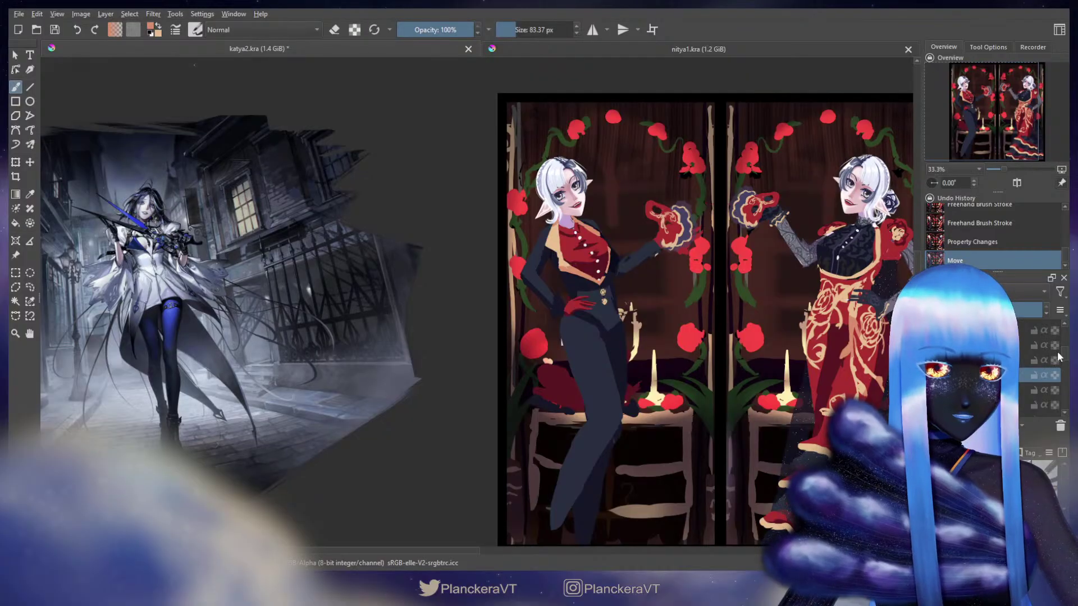
Show the red belt with its peach rose buckle and shift it slightly right to centre it on the waist.
click(1045, 347)
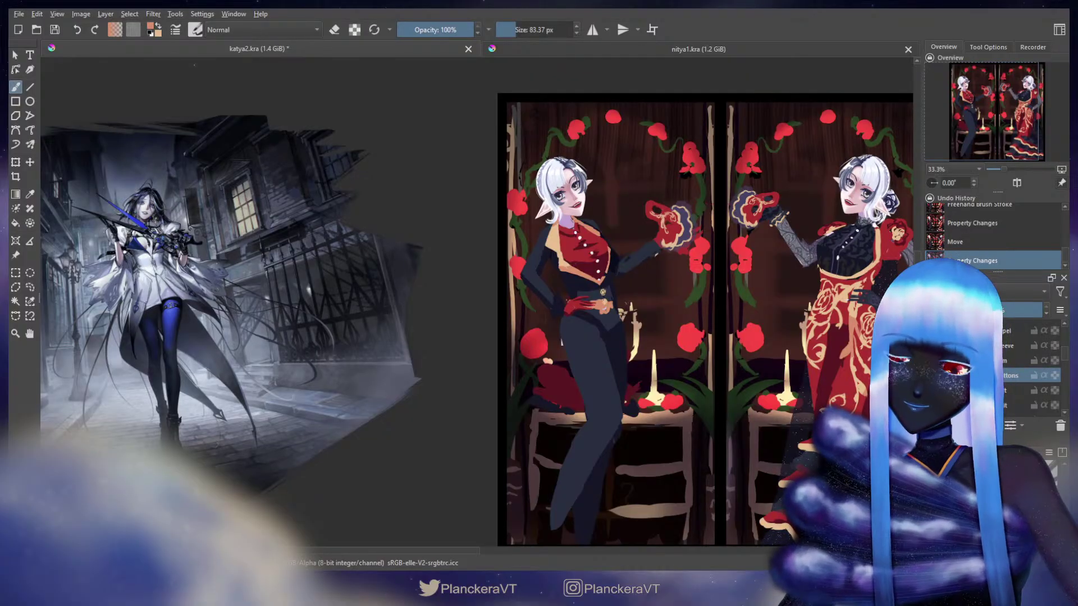
click(1013, 390)
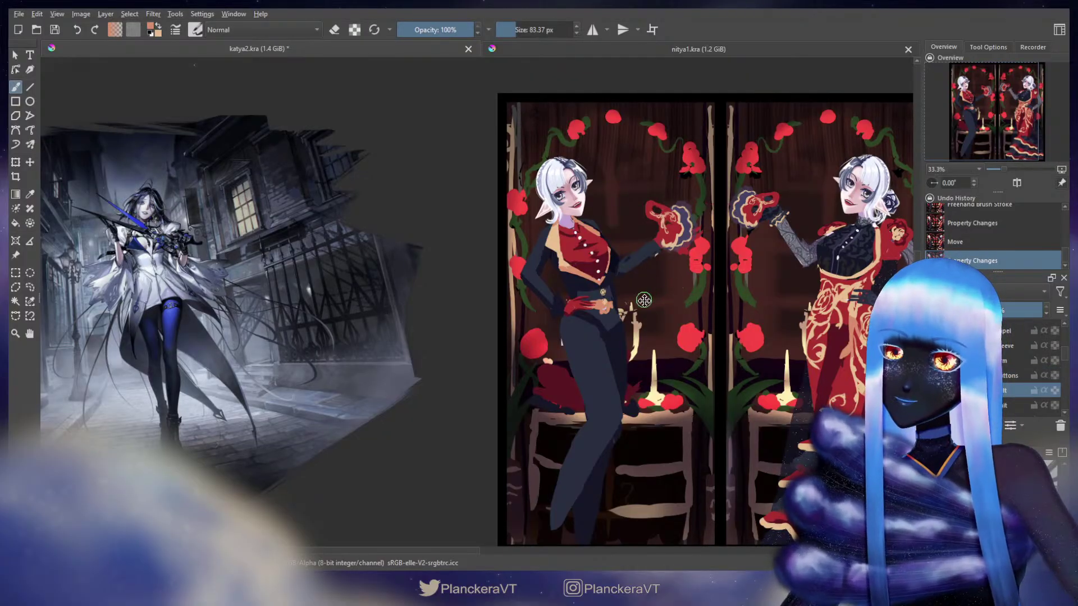
key(t)
key(Right)
key(Right)
key(Right)
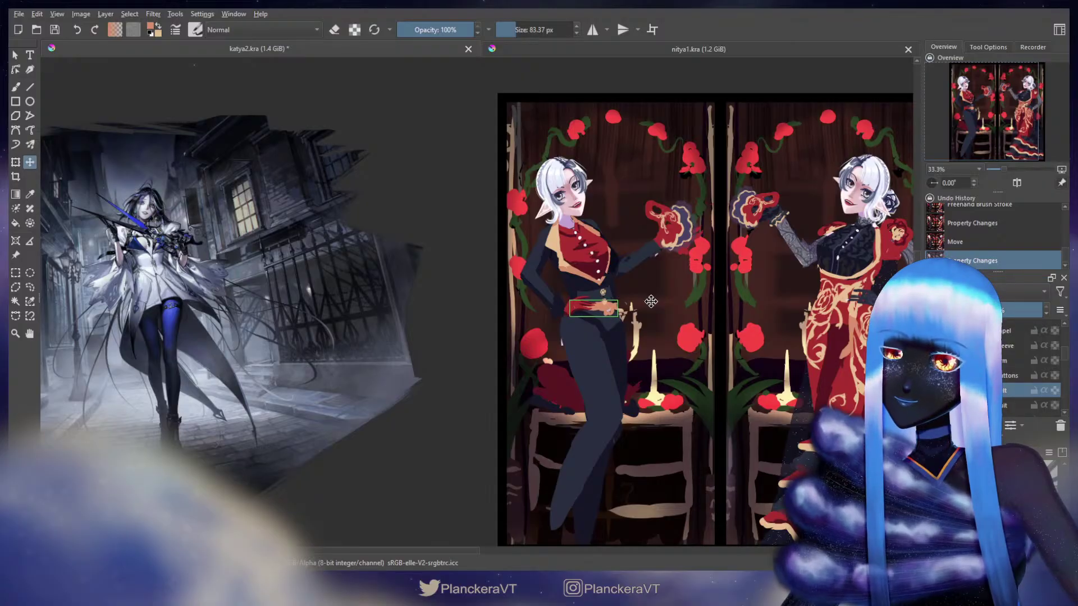
key(b)
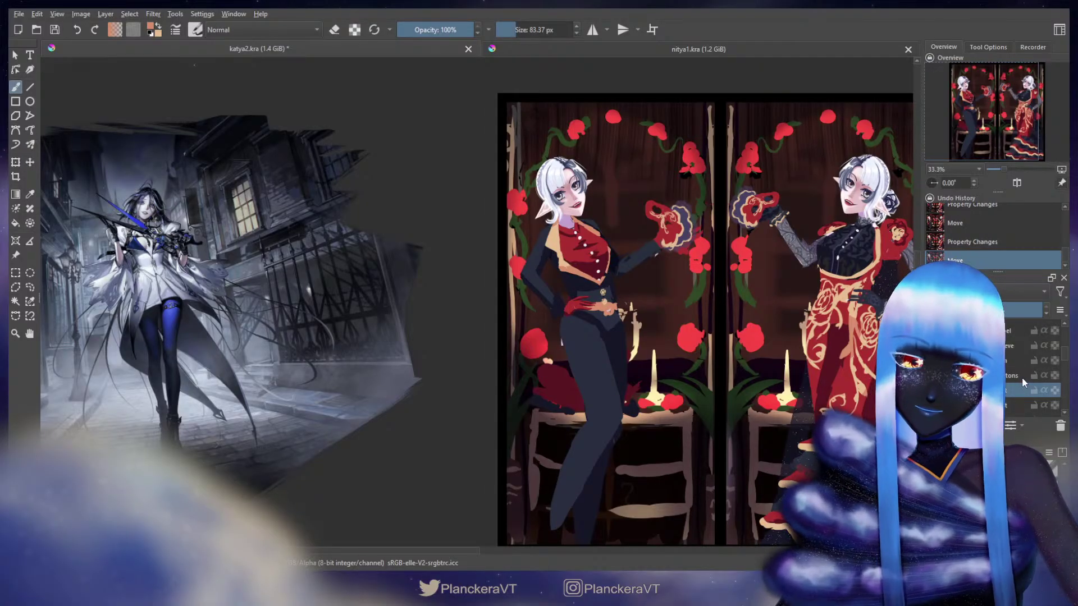
Transform and reposition the lower buttons so they sit between the lapel's point and the belt's buckle.
click(1022, 376)
key(ctrl+t)
drag(616, 305, 610, 304)
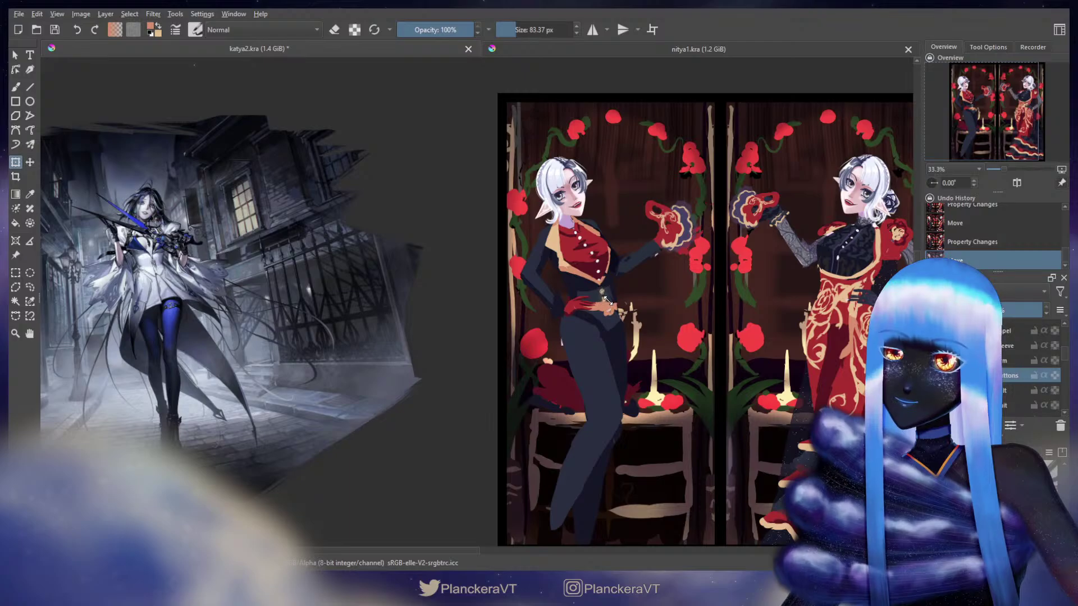
key(m)
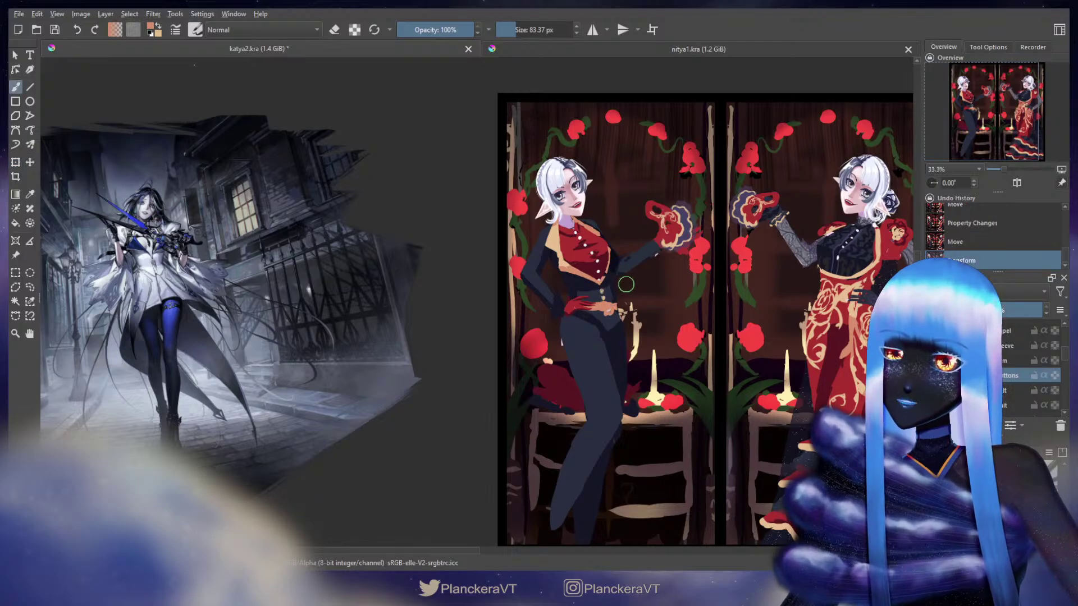
click(631, 279)
key(ctrl+t)
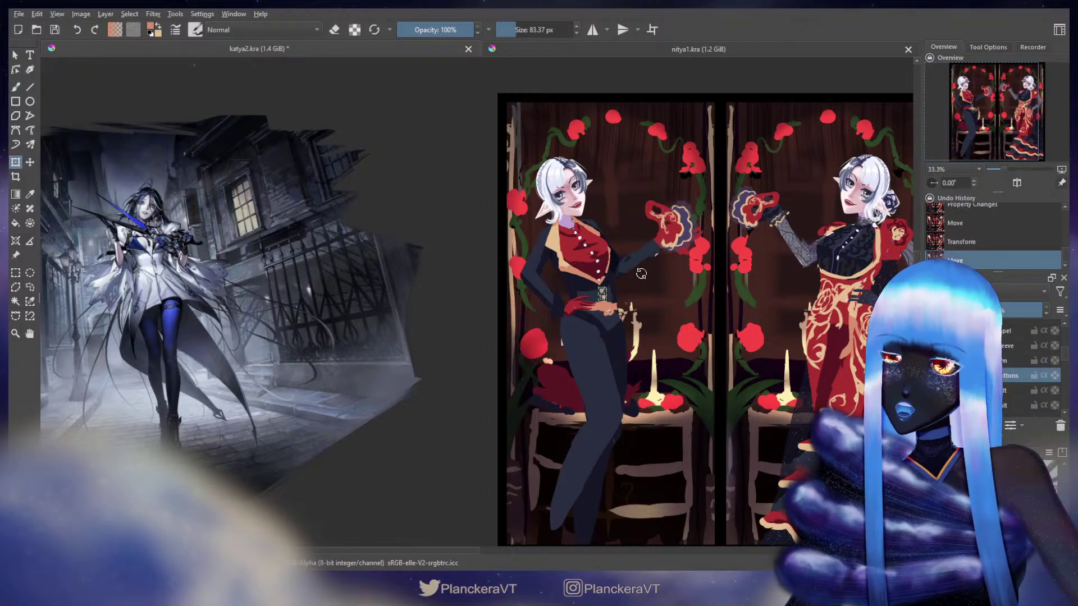
key(b)
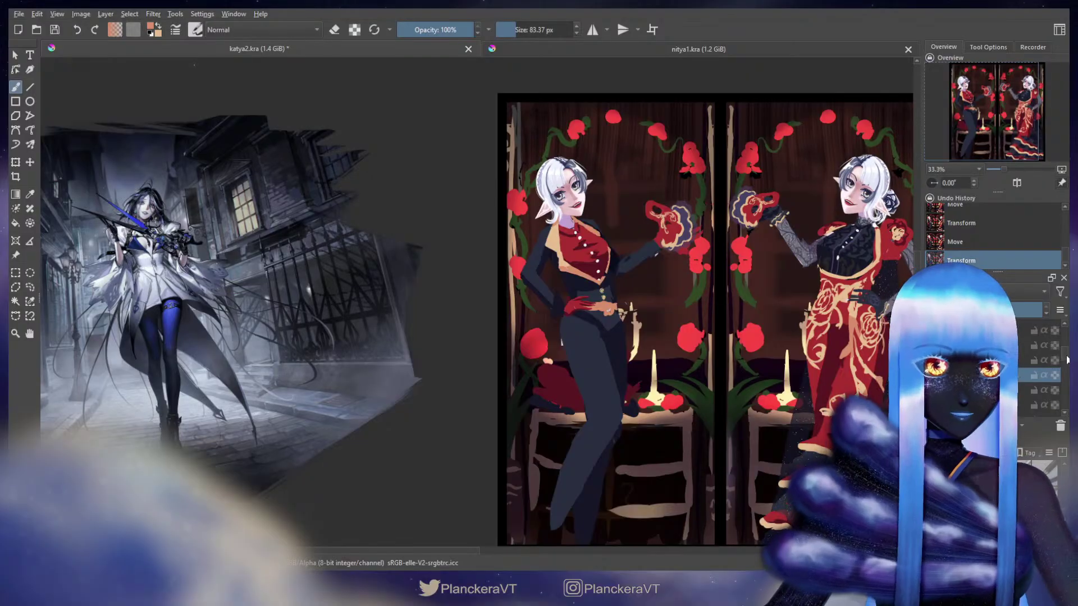
Show the suited character's black lace and red ruffled skirt layers around the hips.
scroll(1066, 360, down, 2)
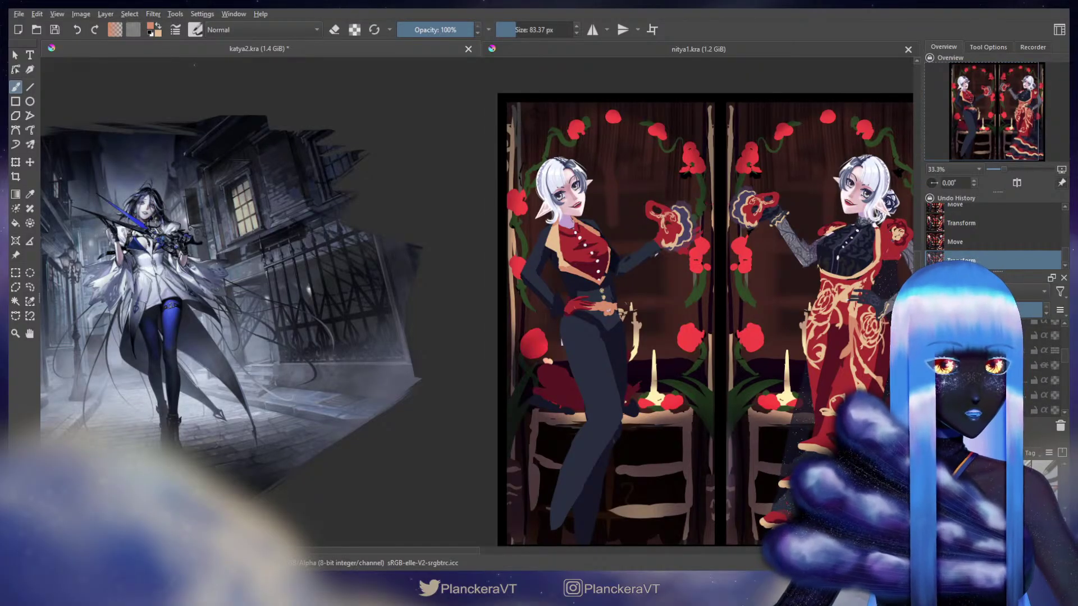
click(1046, 365)
scroll(1066, 363, up, 1)
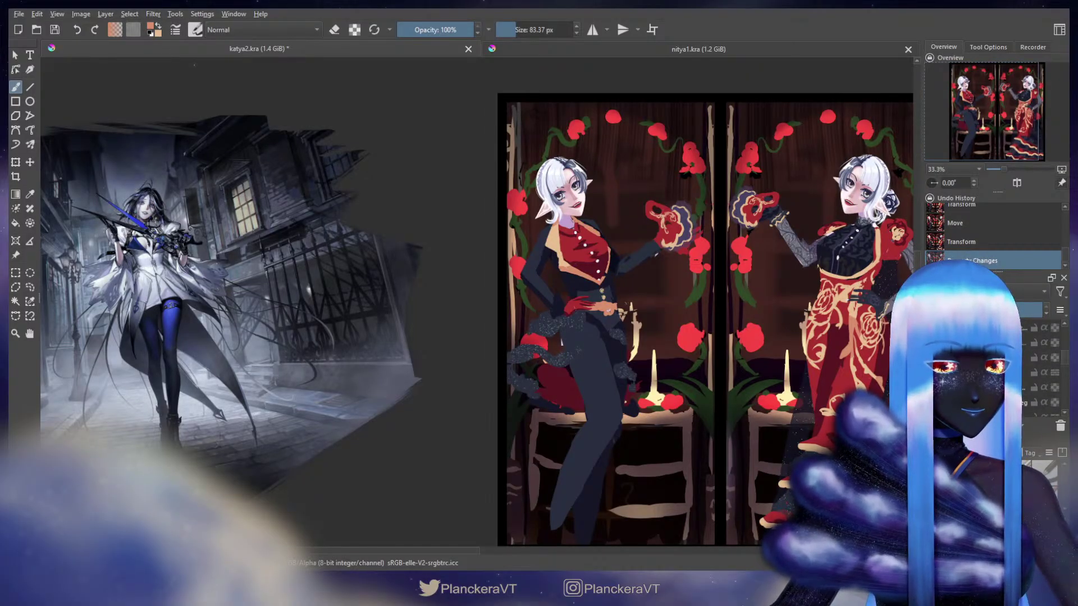
click(1049, 344)
click(1049, 359)
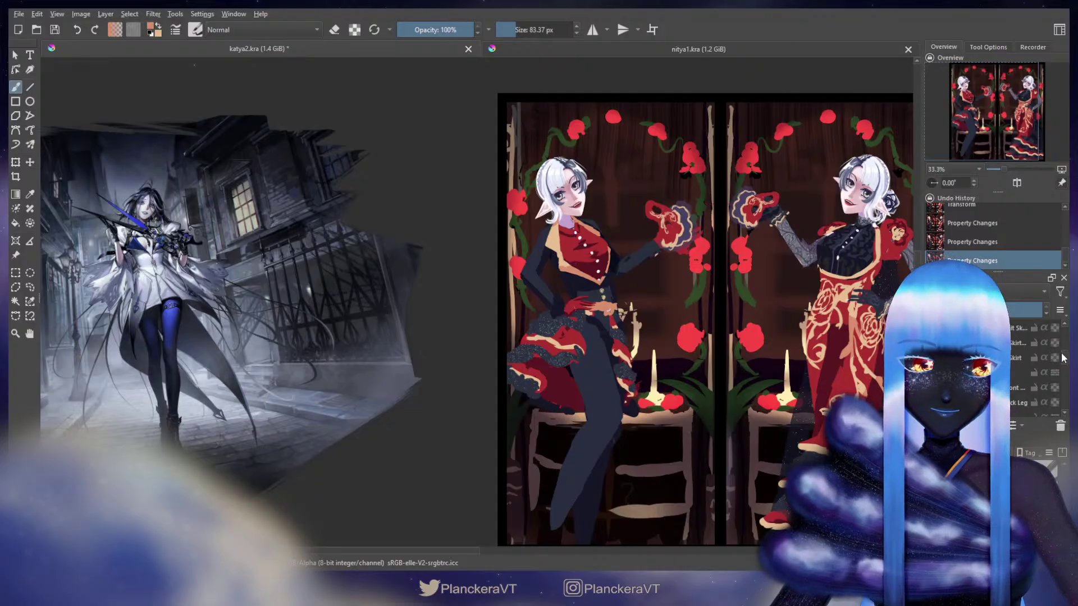
Select the whole skirt group and shift it slightly right and down to fit the hips.
scroll(1068, 357, up, 1)
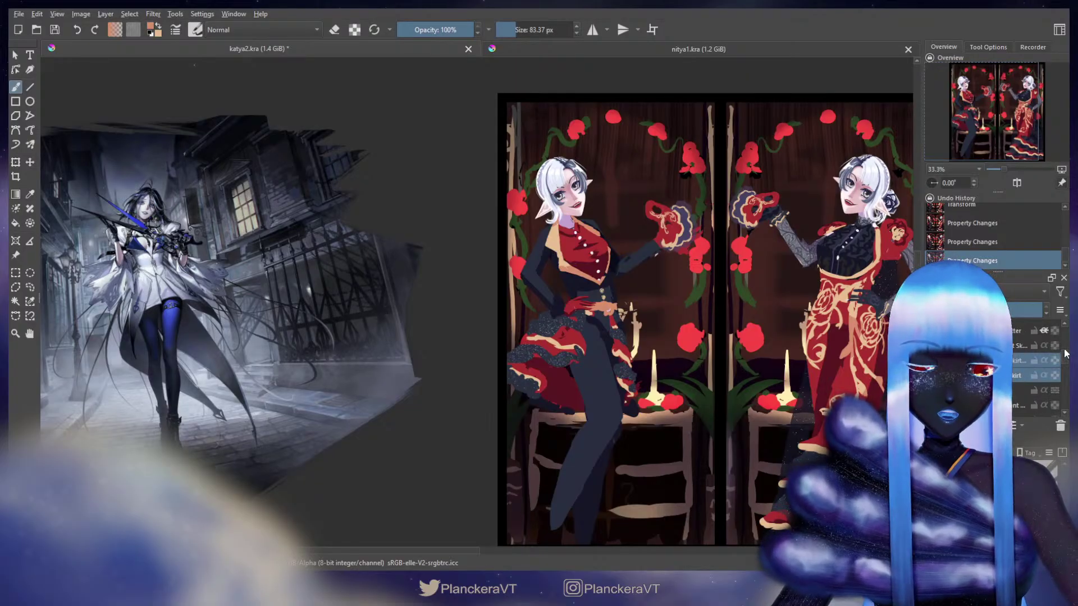
scroll(1066, 353, up, 5)
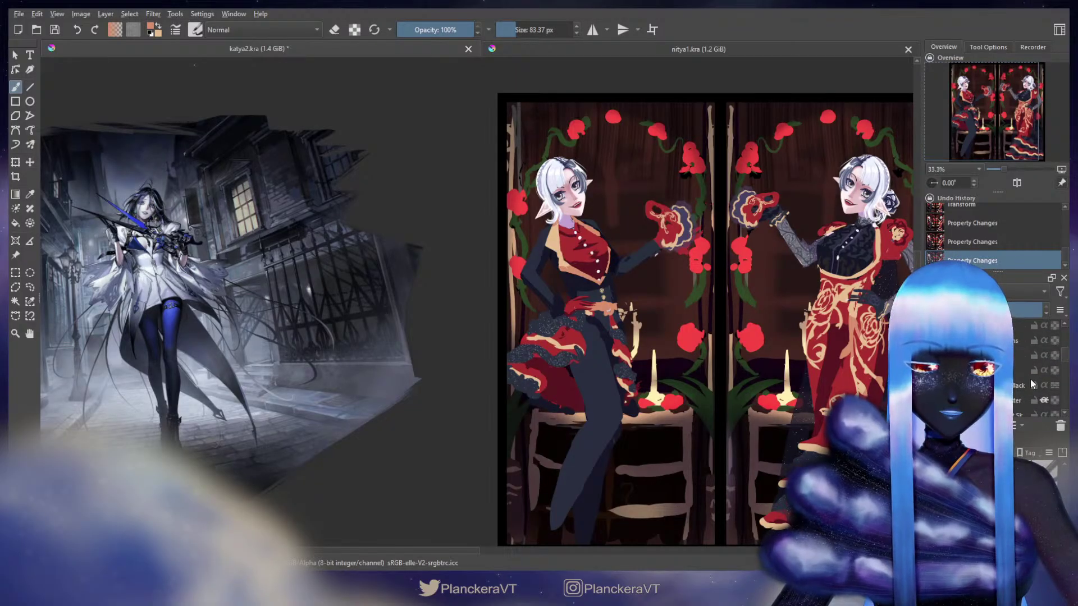
key(t)
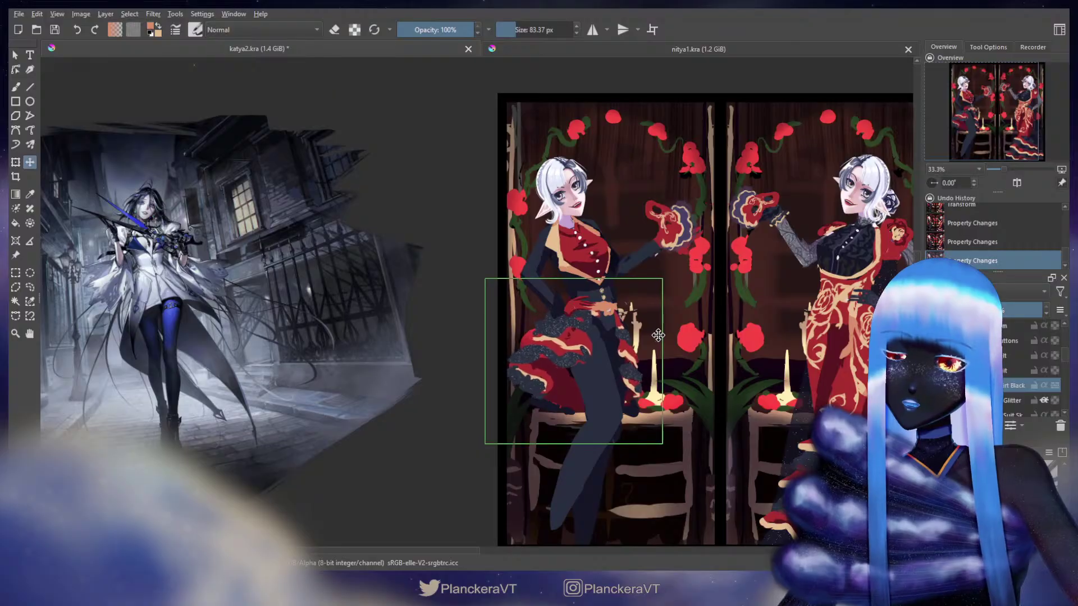
drag(658, 335, 661, 337)
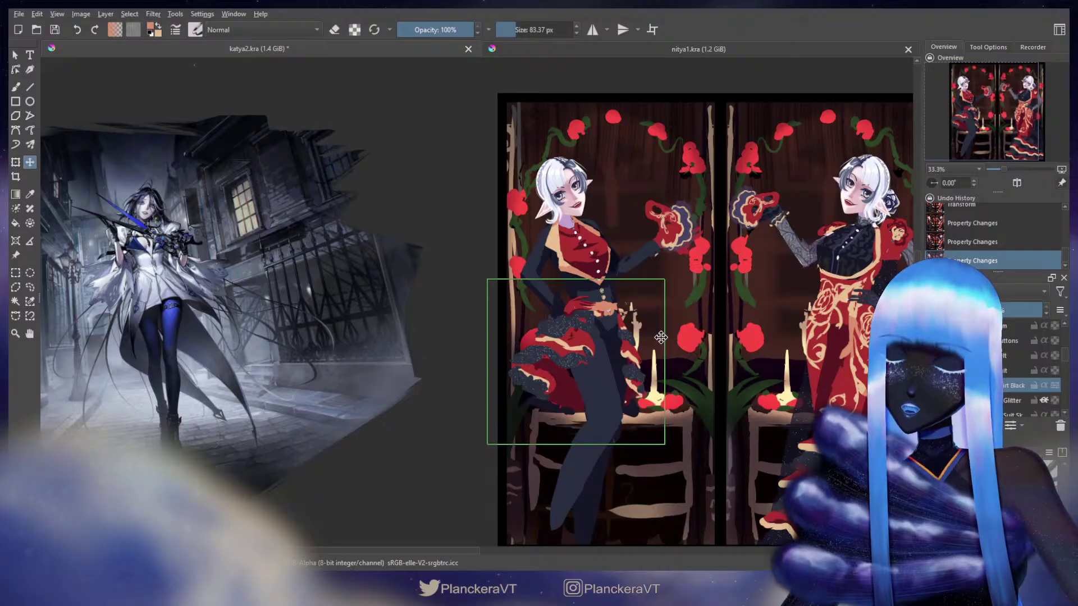
Select the right side of the black skirt layer with a freehand outline, transform it to fit the hip and clear the selection.
key(b)
click(30, 287)
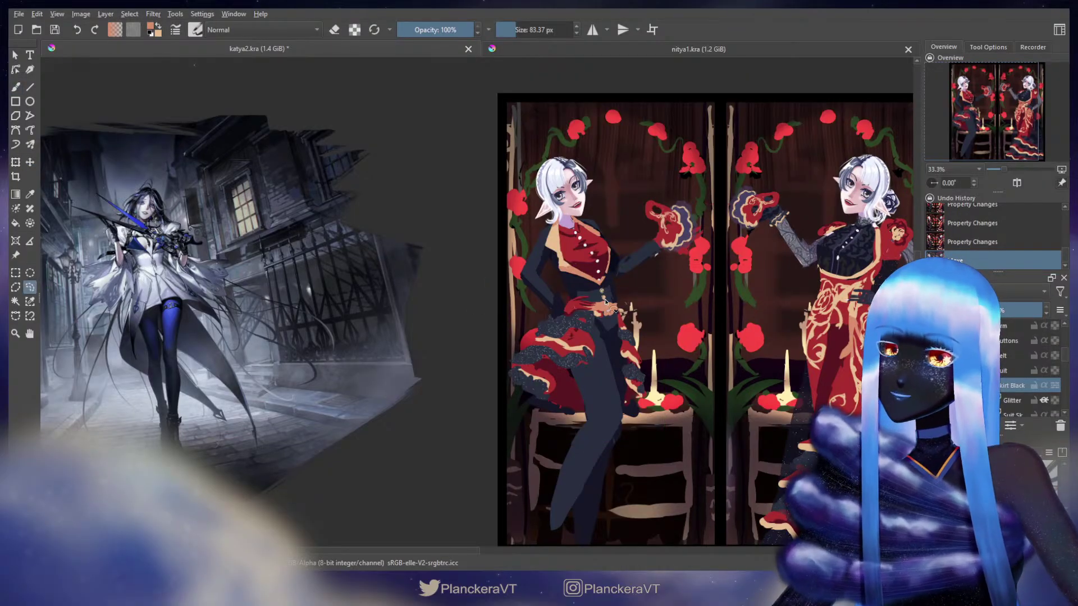
mouse_move(624, 297)
mouse_down()
mouse_move(611, 381)
mouse_move(702, 351)
mouse_move(679, 278)
mouse_up()
key(ctrl+t)
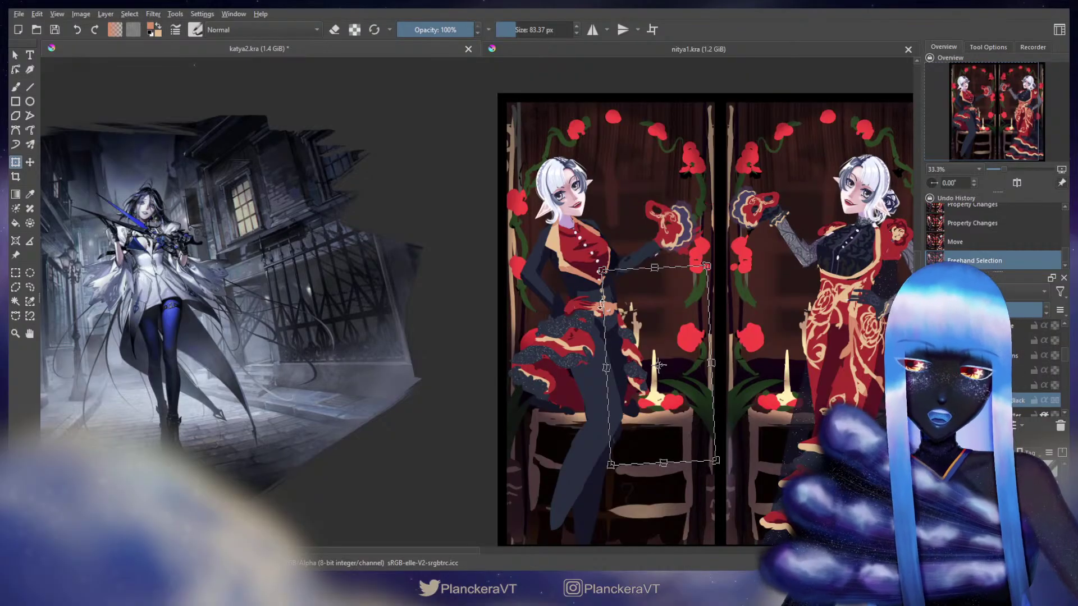
key(Return)
key(ctrl+shift+a)
key(b)
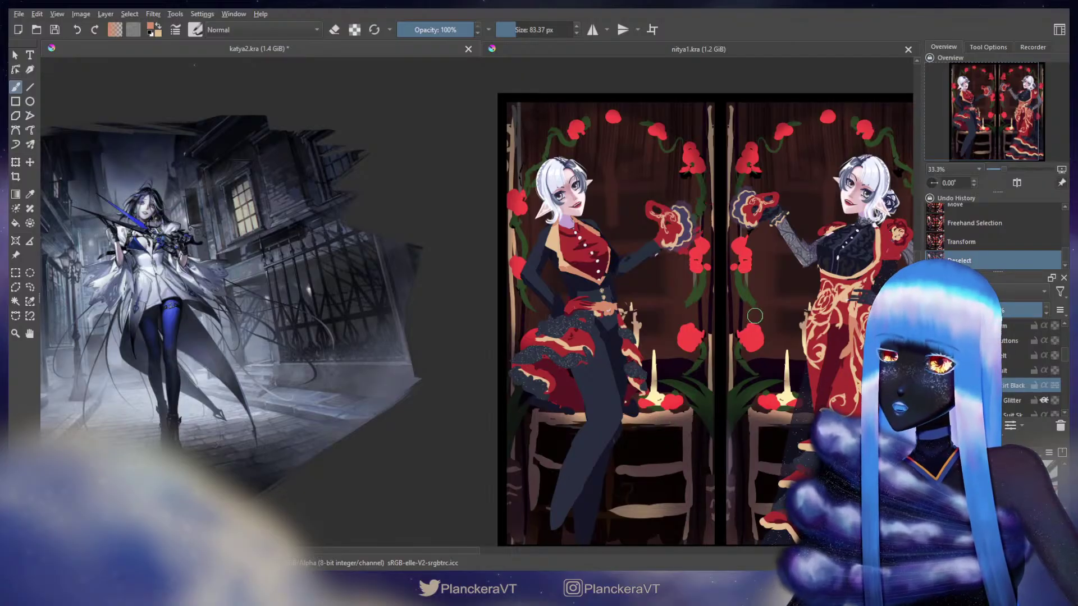
Show the suited character's white ascot layers over the red vest.
drag(753, 321, 727, 315)
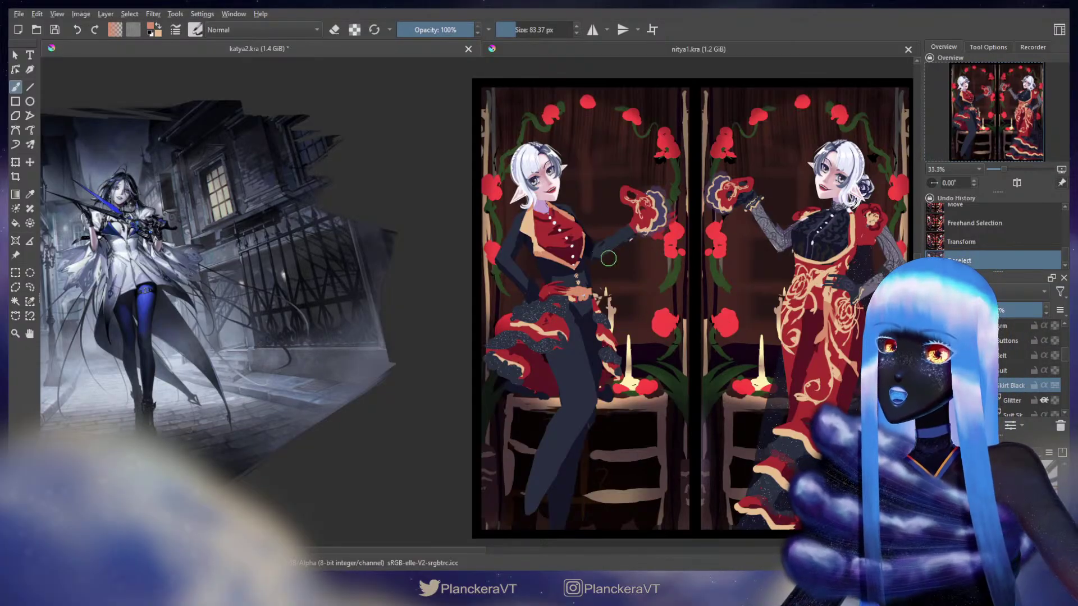
scroll(1067, 358, down, 2)
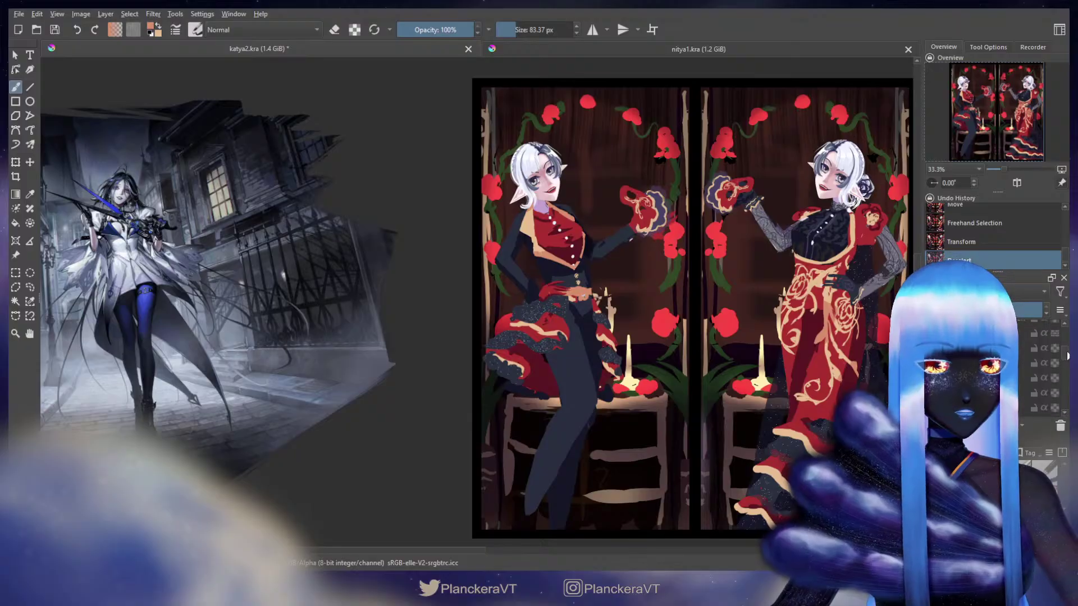
scroll(1069, 355, down, 2)
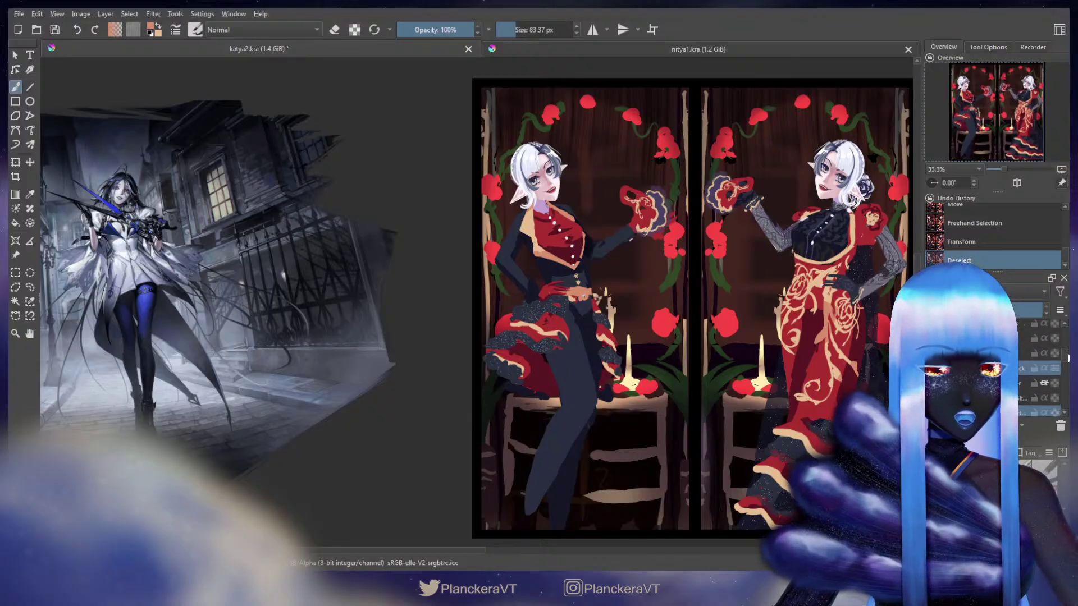
drag(1068, 362, 1024, 358)
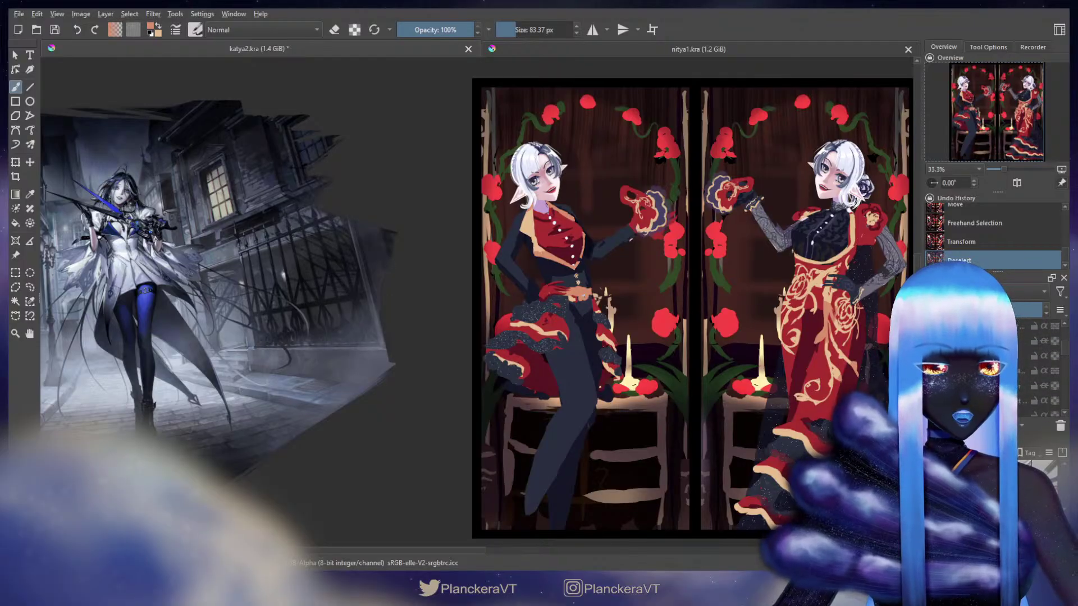
click(1044, 386)
key(ctrl+z)
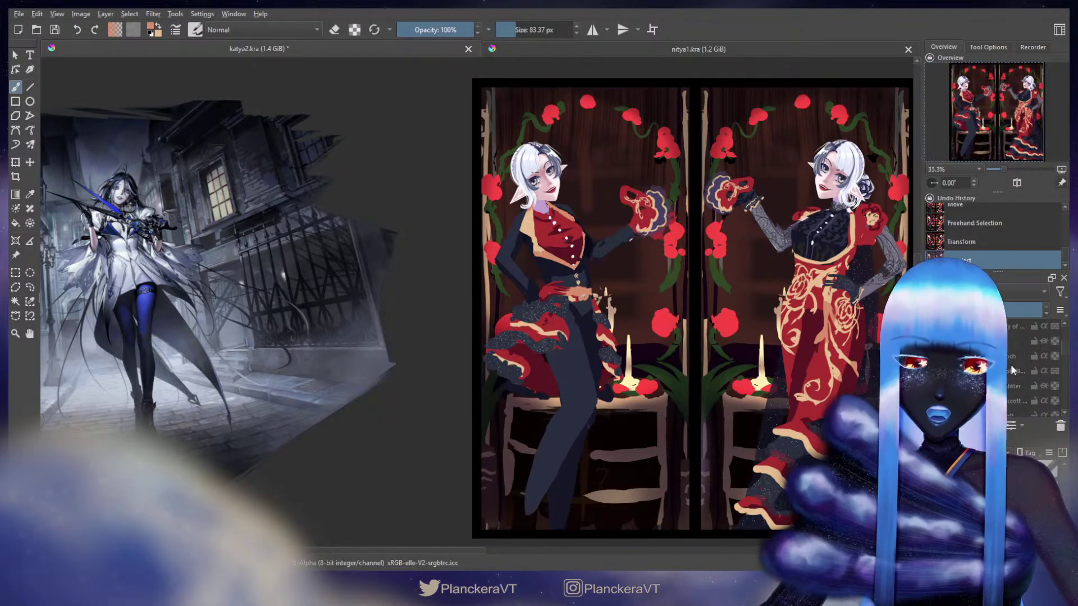
scroll(1065, 353, down, 2)
click(1044, 381)
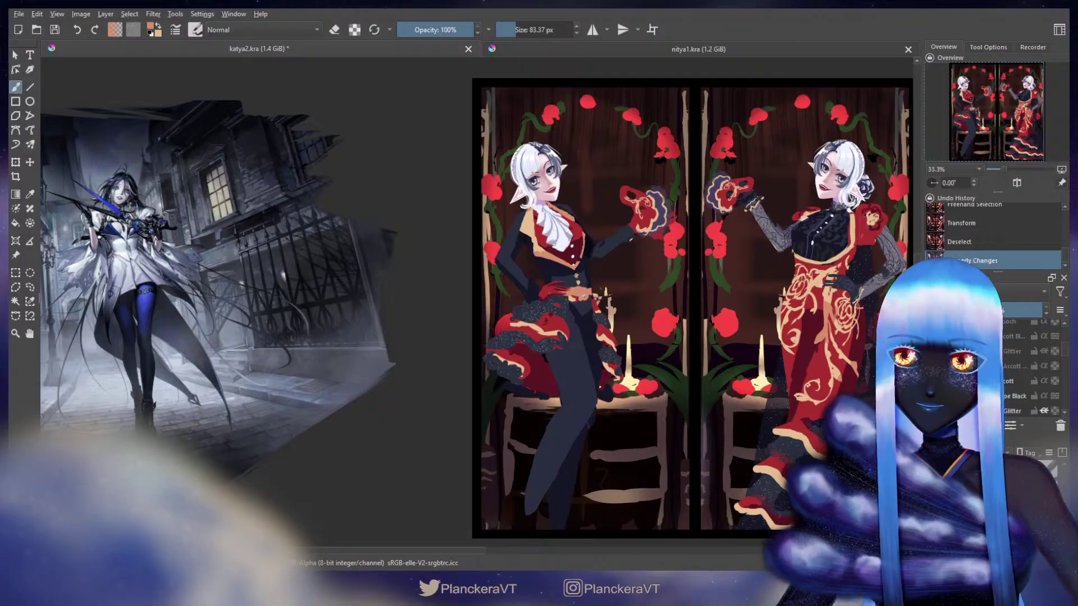
Select the ascot layer and shift it slightly right and down to centre it on the chest.
click(1009, 381)
key(t)
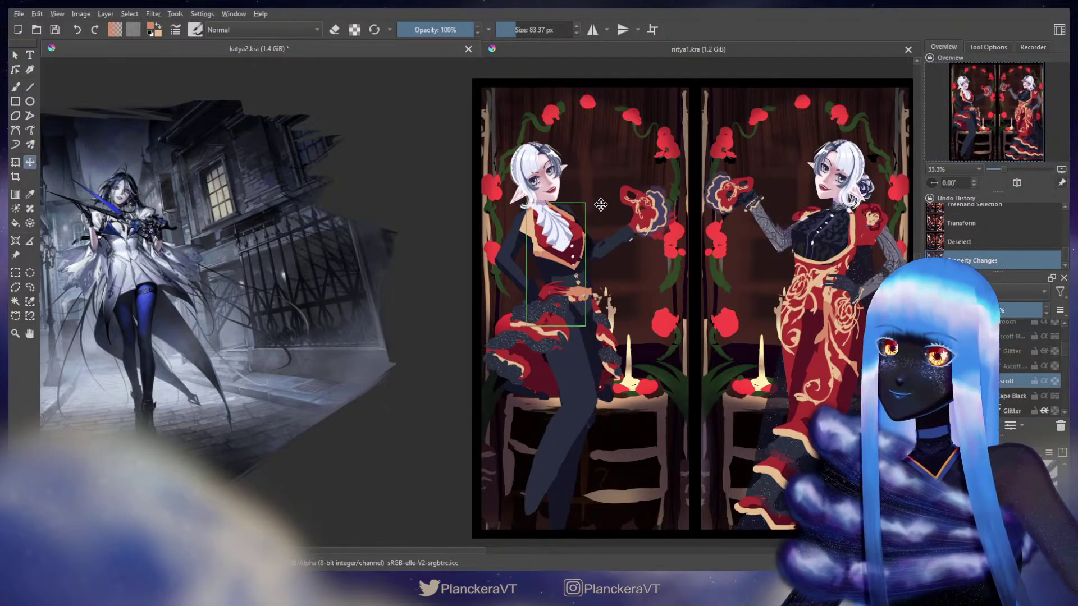
drag(606, 204, 606, 208)
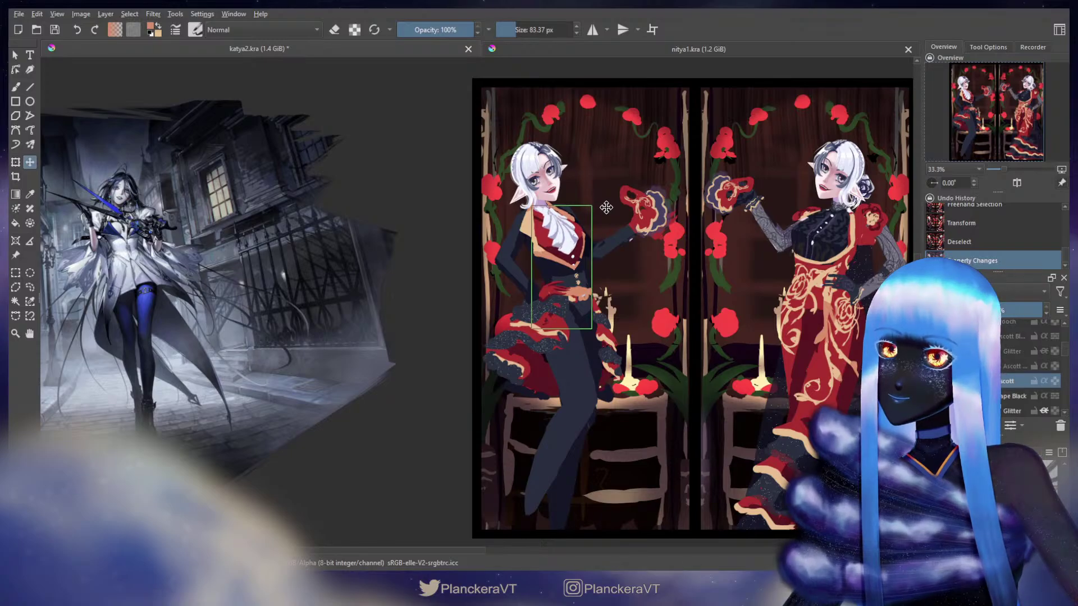
key(b)
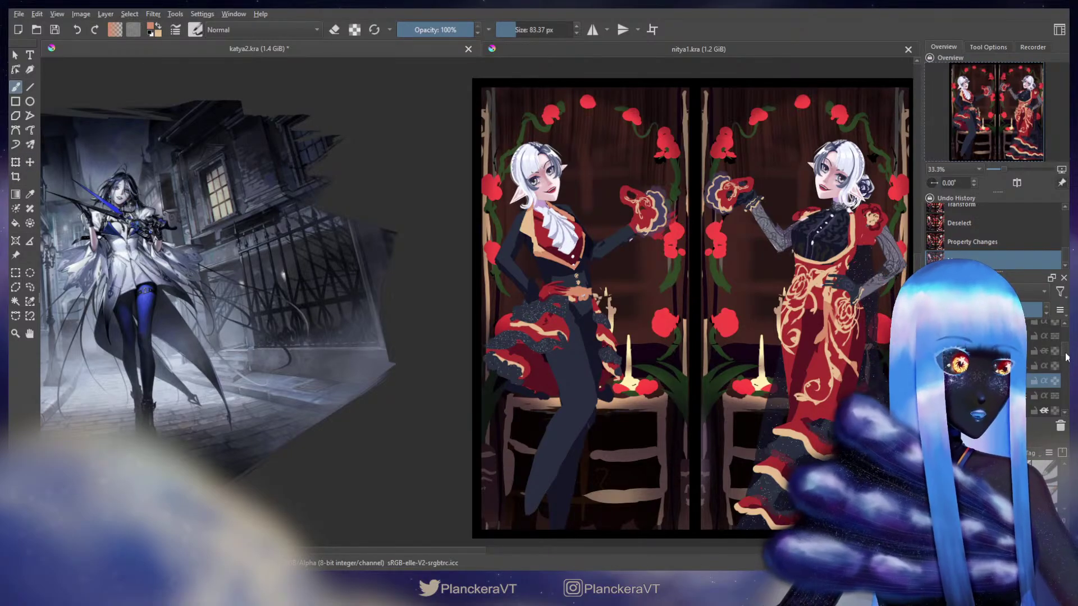
Show the gold brooch and move it onto the ascot's knot at the neck.
scroll(1066, 356, up, 2)
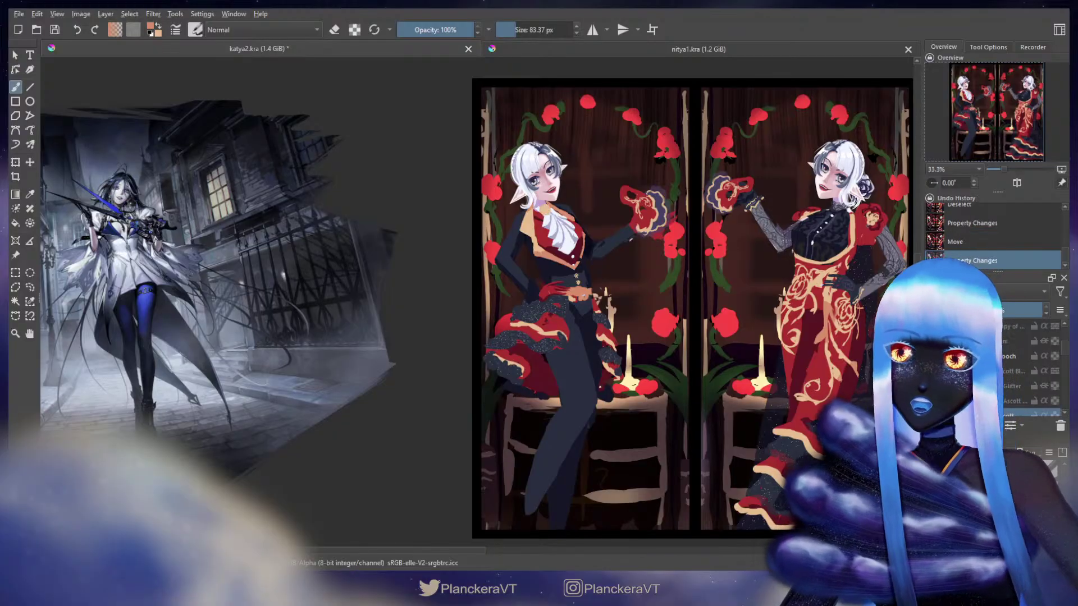
key(m)
drag(595, 188, 597, 211)
click(1009, 356)
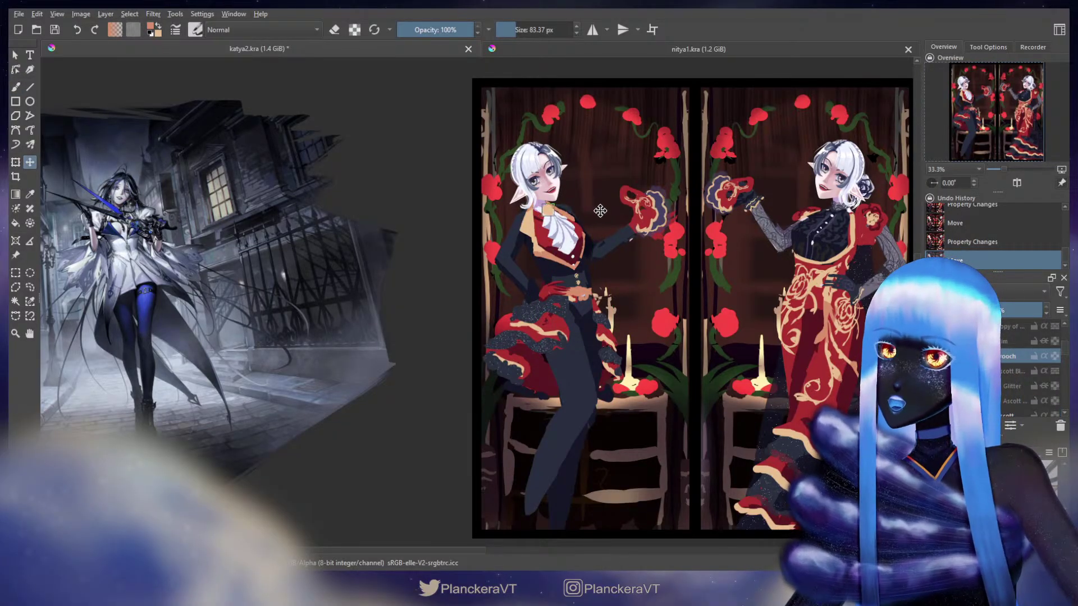
Transform the brooch into a slightly smaller, narrower shape that follows the neck's angle.
key(ctrl+t)
scroll(585, 217, up, 2)
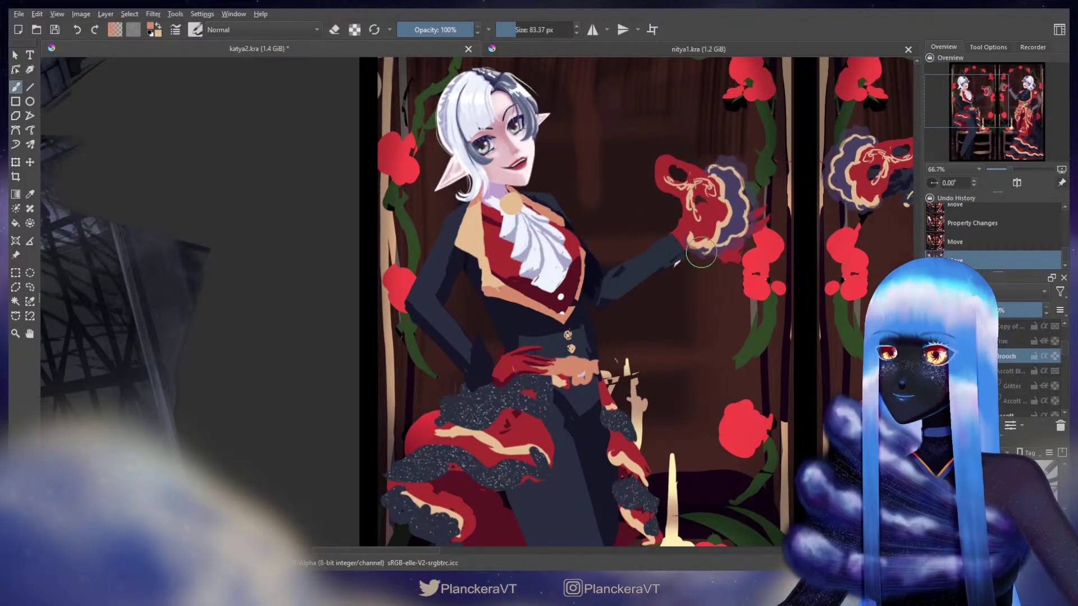
scroll(524, 174, up, 1)
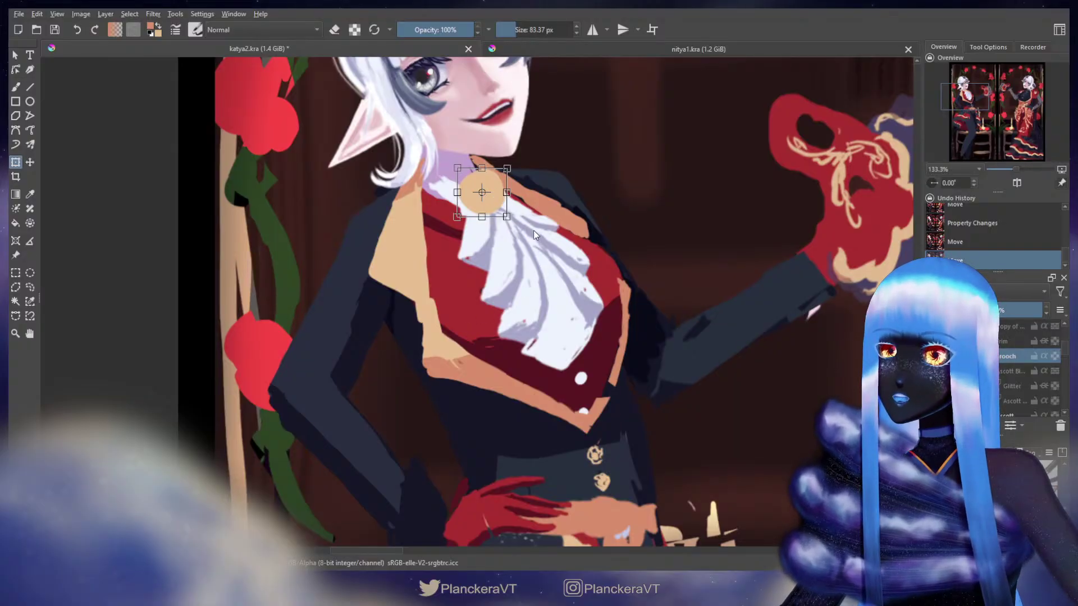
drag(508, 192, 506, 192)
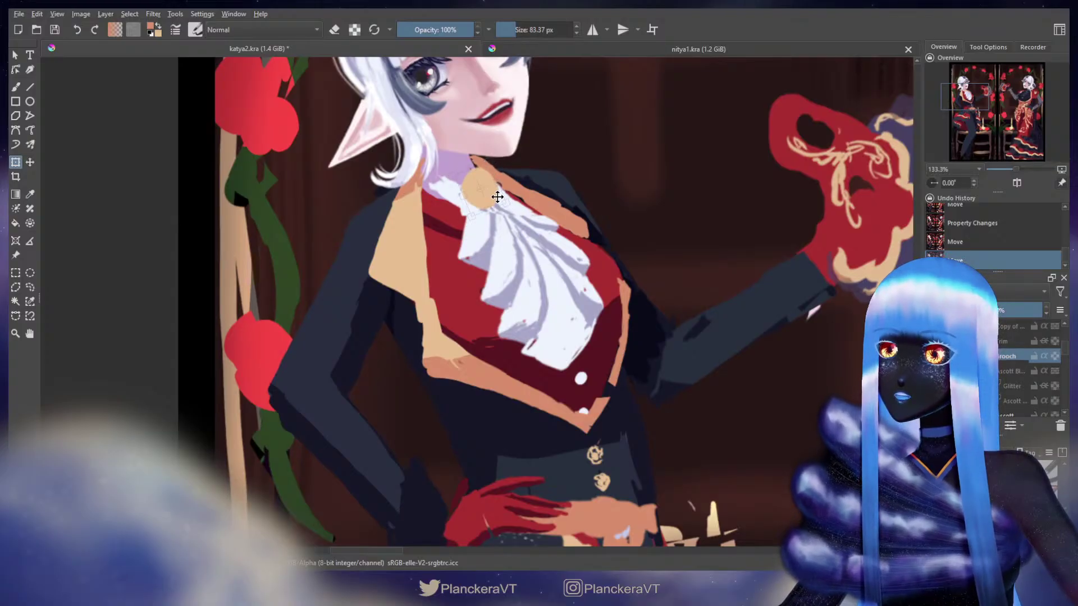
key(b)
scroll(632, 287, down, 3)
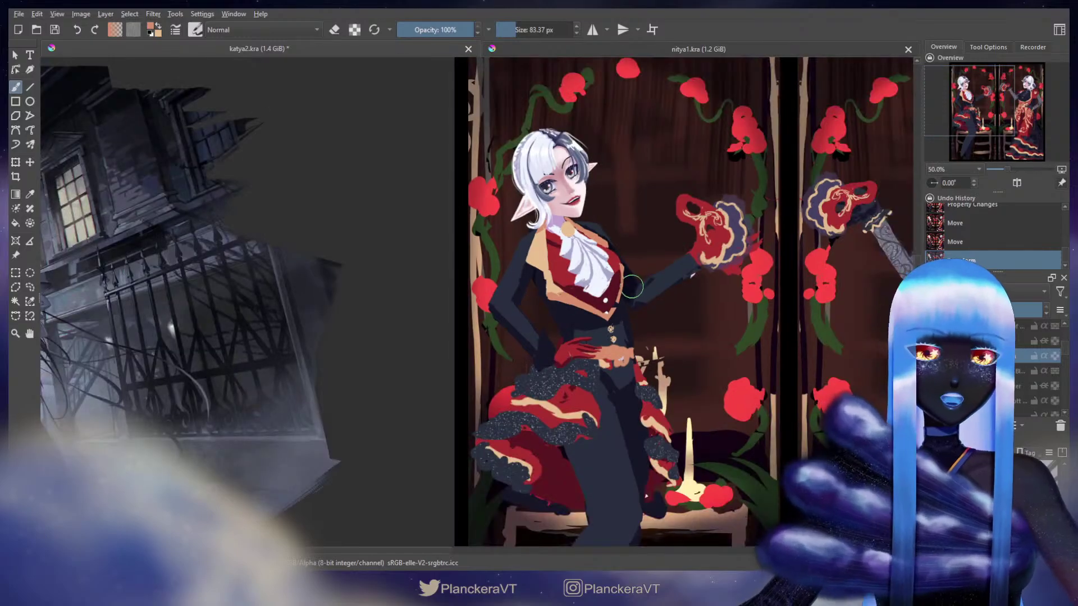
Show the dark rose flower and nudge it into place on the lapel beside the ascot.
scroll(988, 370, up, 2)
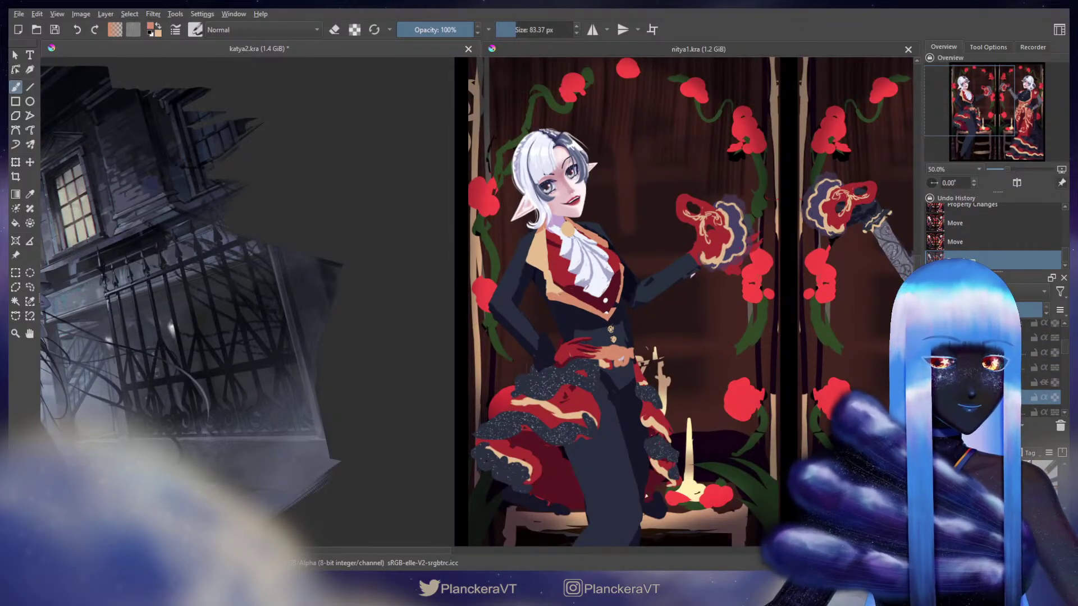
click(932, 383)
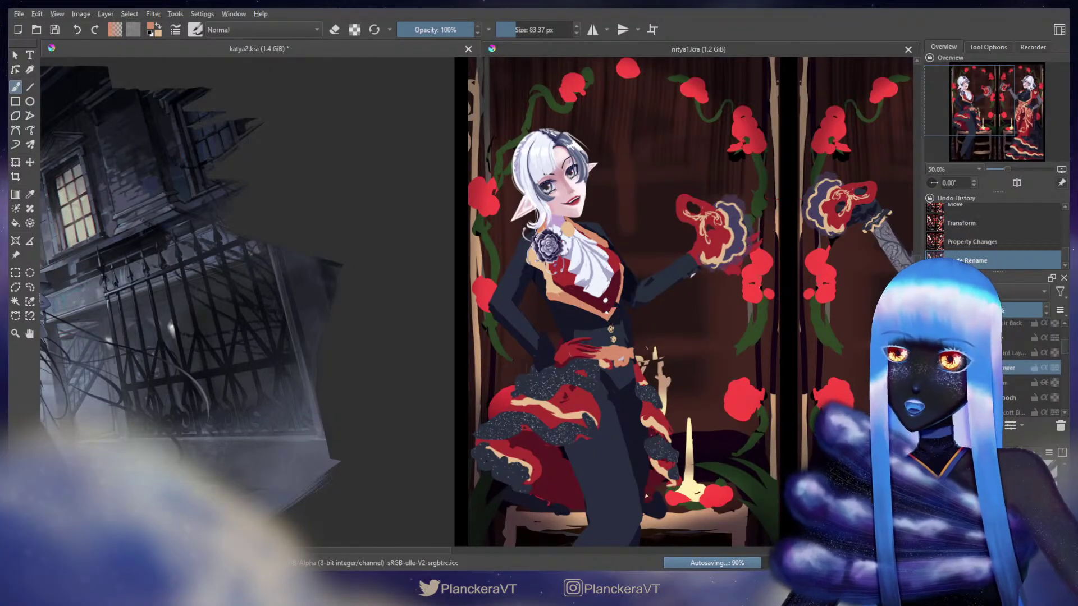
key(t)
mouse_move(590, 247)
mouse_down()
mouse_move(600, 245)
mouse_move(591, 245)
mouse_up()
key(b)
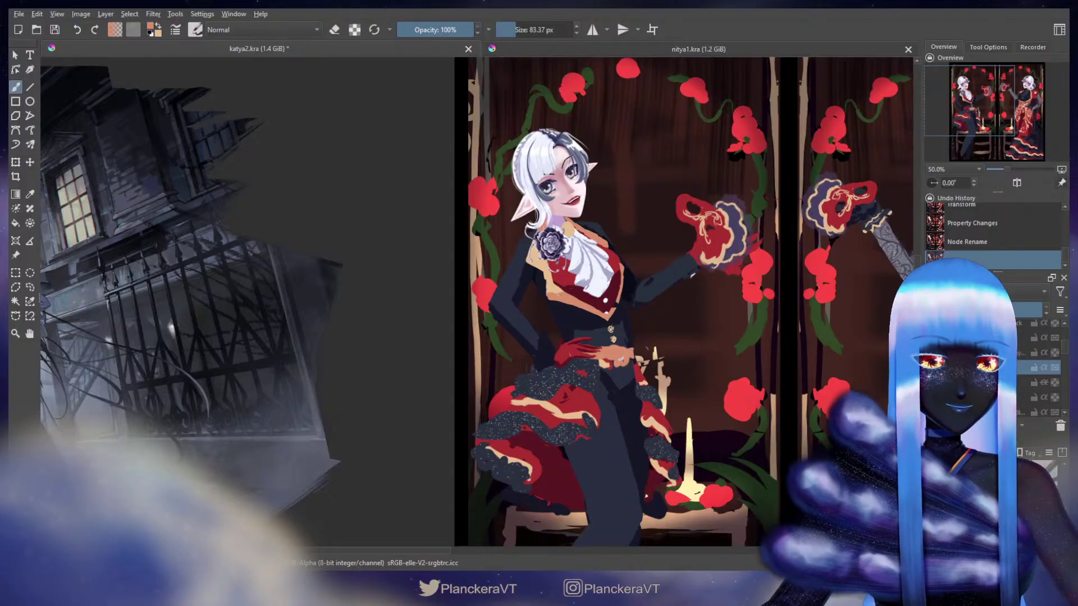
Show the red cape sleeve layer over the suited character's shoulders.
click(1044, 383)
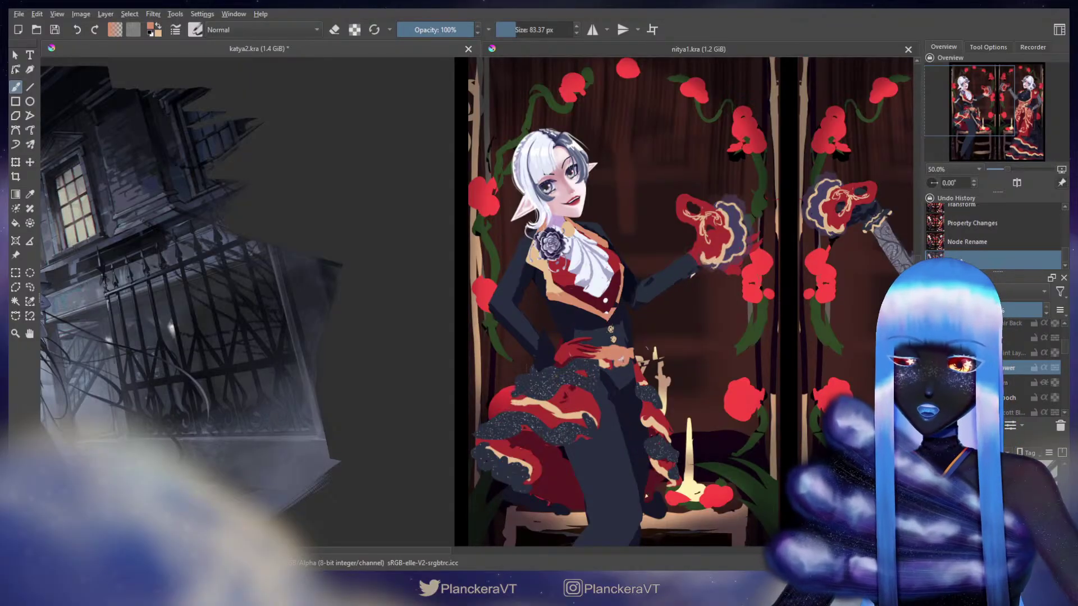
key(ctrl+z)
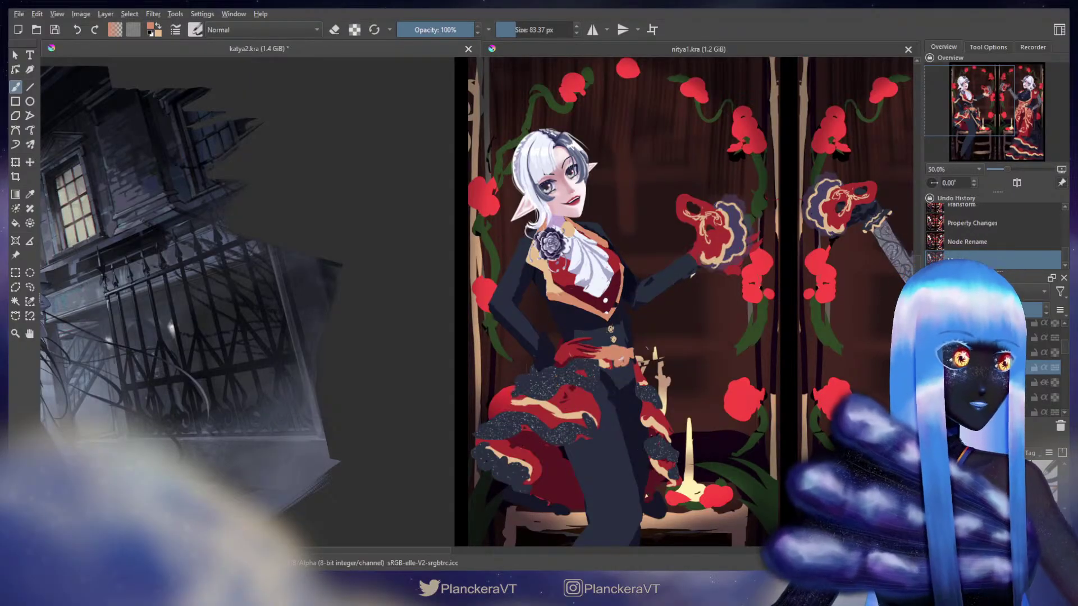
scroll(764, 385, down, 1)
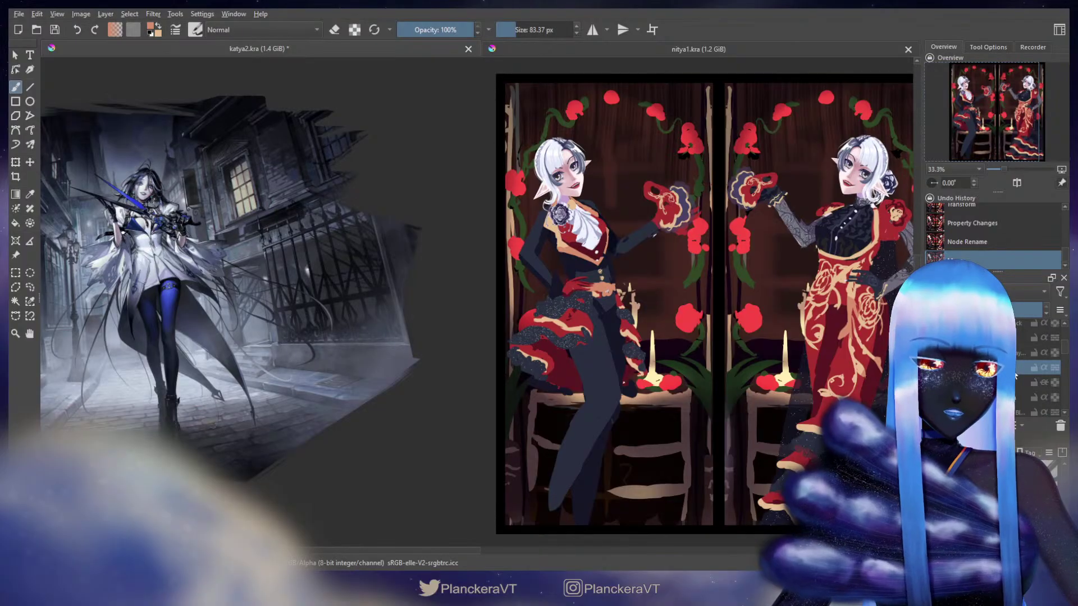
scroll(1038, 371, down, 1)
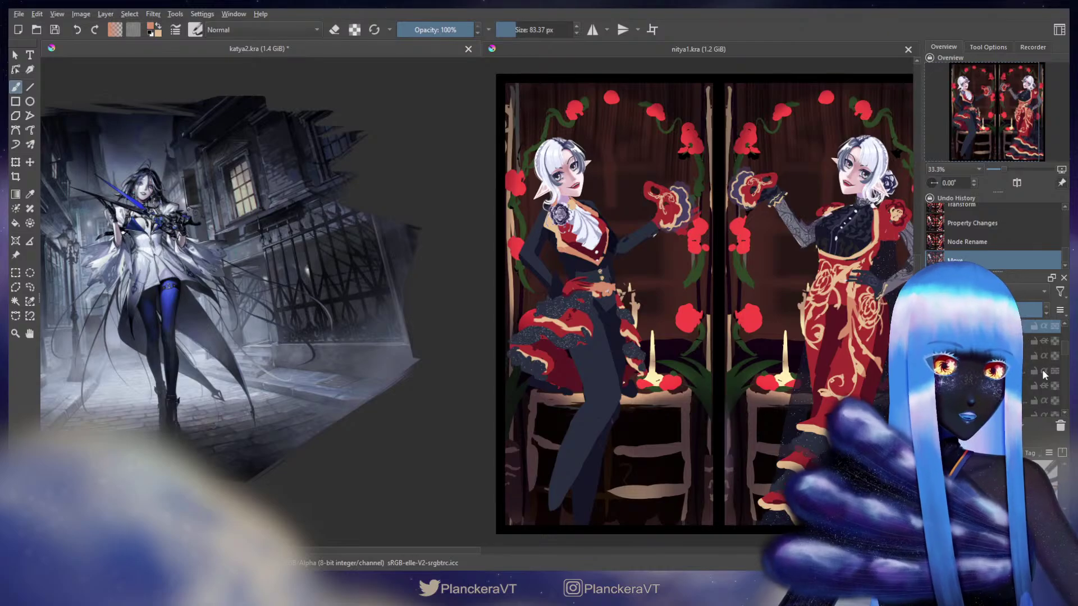
scroll(1023, 369, up, 1)
scroll(1023, 369, down, 1)
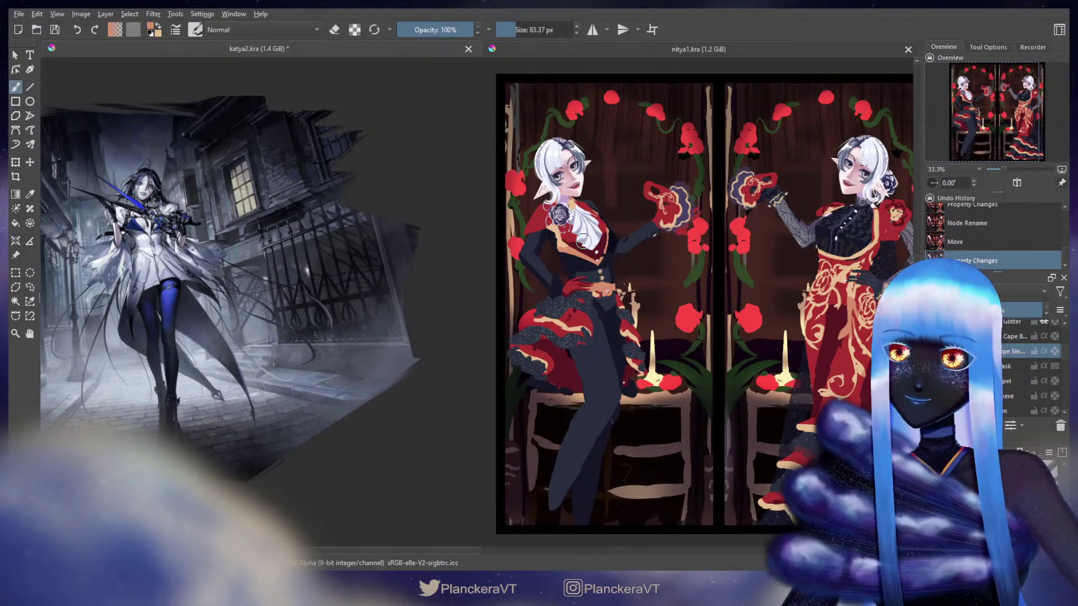
Try to fit the red cape to the shoulders by shifting it slightly left.
key(t)
click(593, 209)
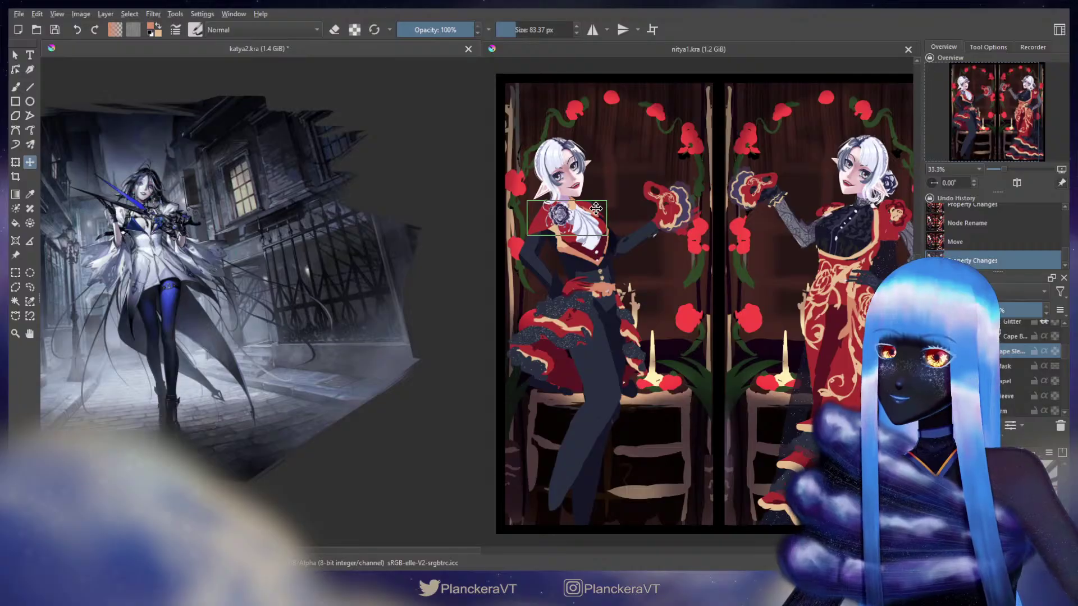
scroll(594, 211, up, 1)
scroll(597, 212, up, 2)
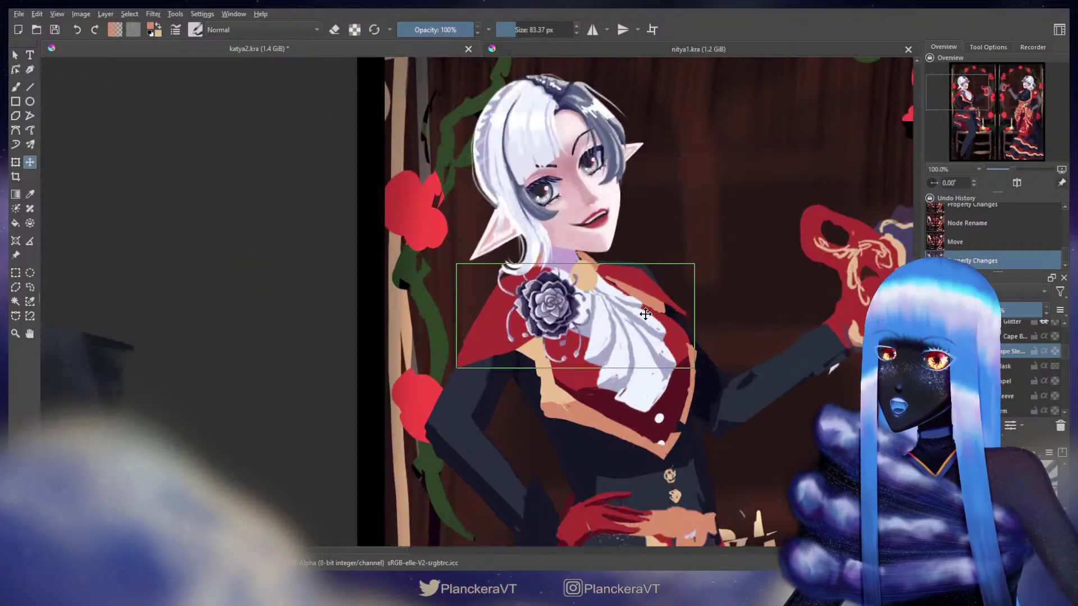
mouse_move(644, 308)
mouse_down()
mouse_move(607, 279)
mouse_move(624, 279)
mouse_move(597, 288)
mouse_move(597, 307)
mouse_move(592, 280)
mouse_up()
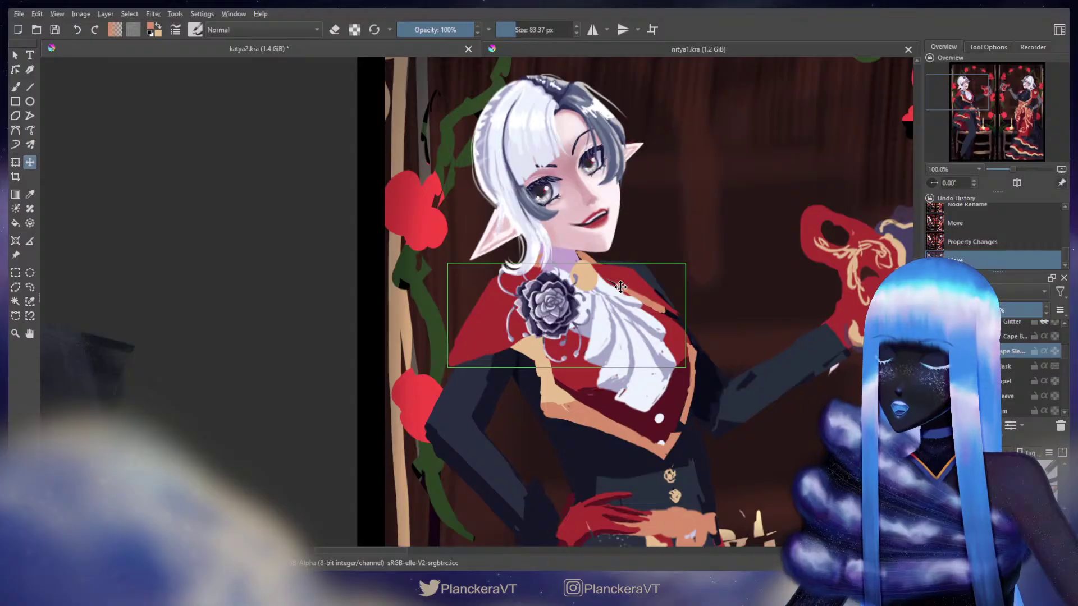
Clear the cape sleeve layer and repaint the red cape over the shoulder behind the rose with a 45.09 px brush.
key(b)
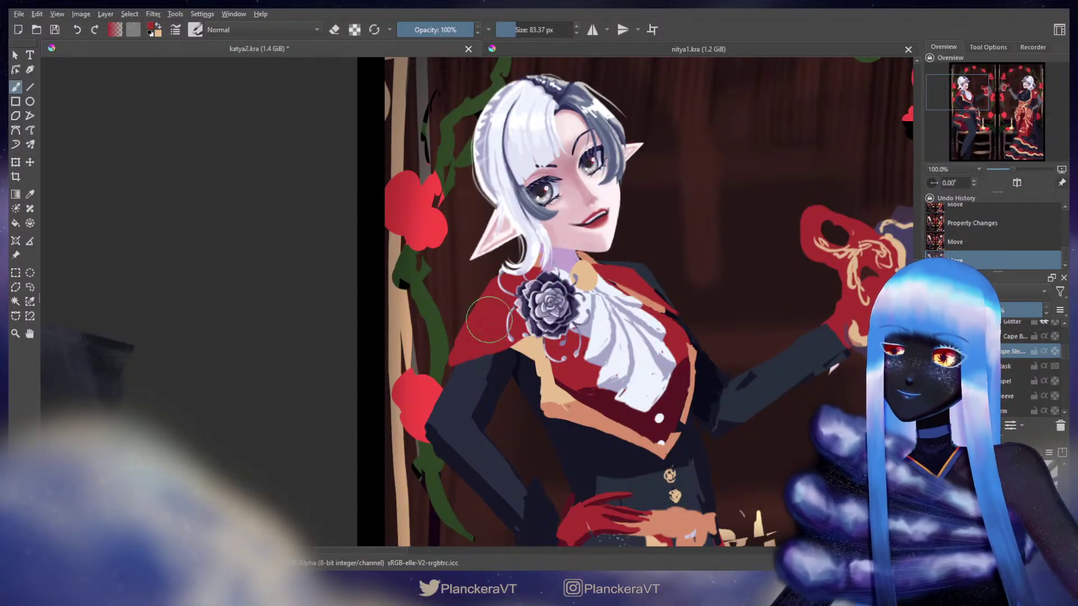
key(Delete)
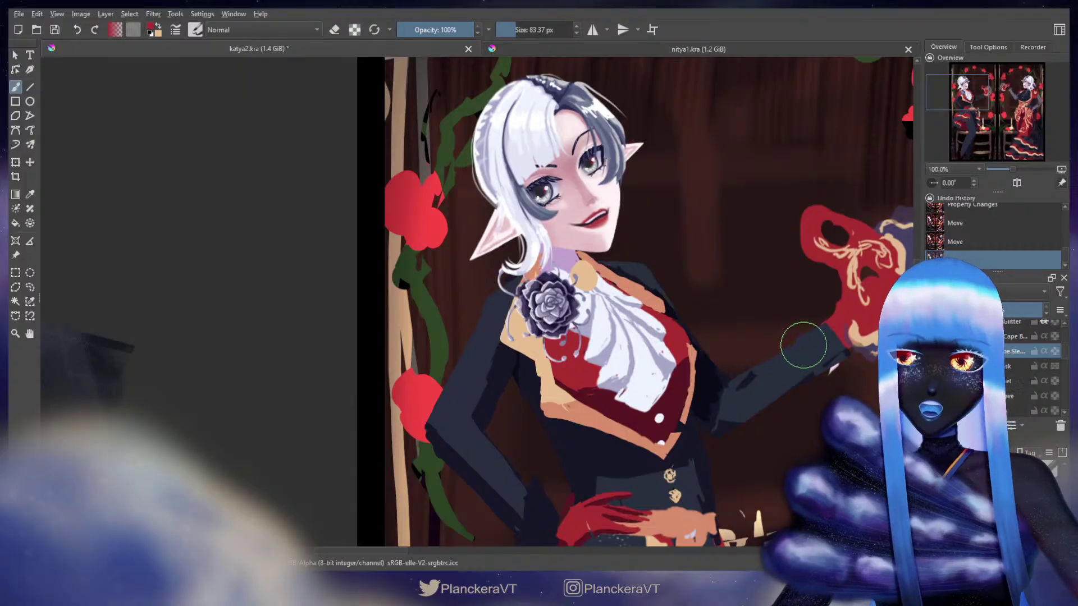
key(bracketleft)
key(bracketleft)
key(bracketleft)
key(bracketleft)
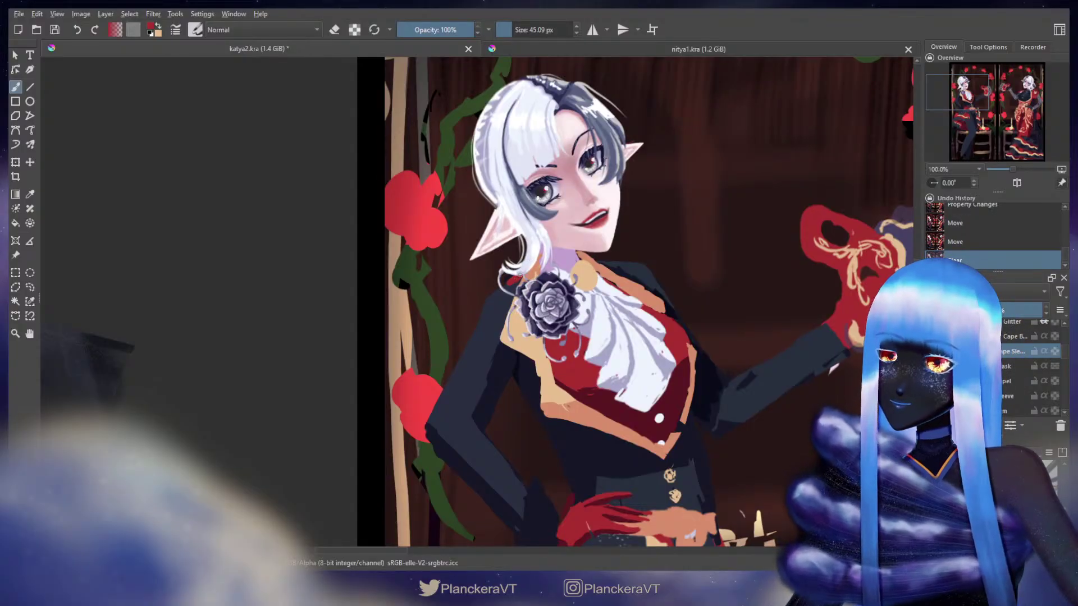
drag(511, 277, 477, 326)
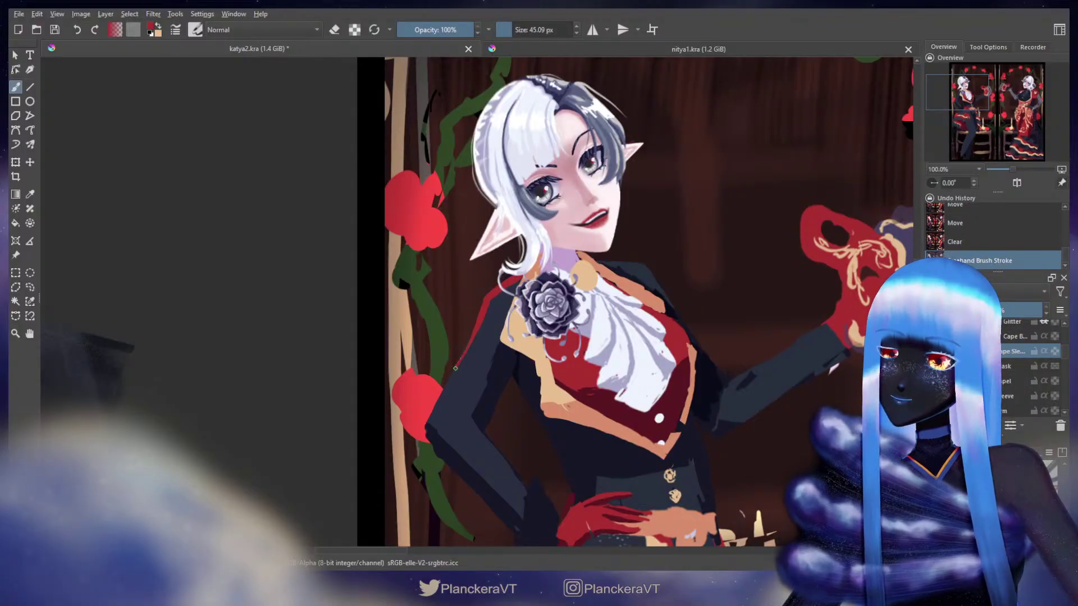
drag(581, 278, 590, 295)
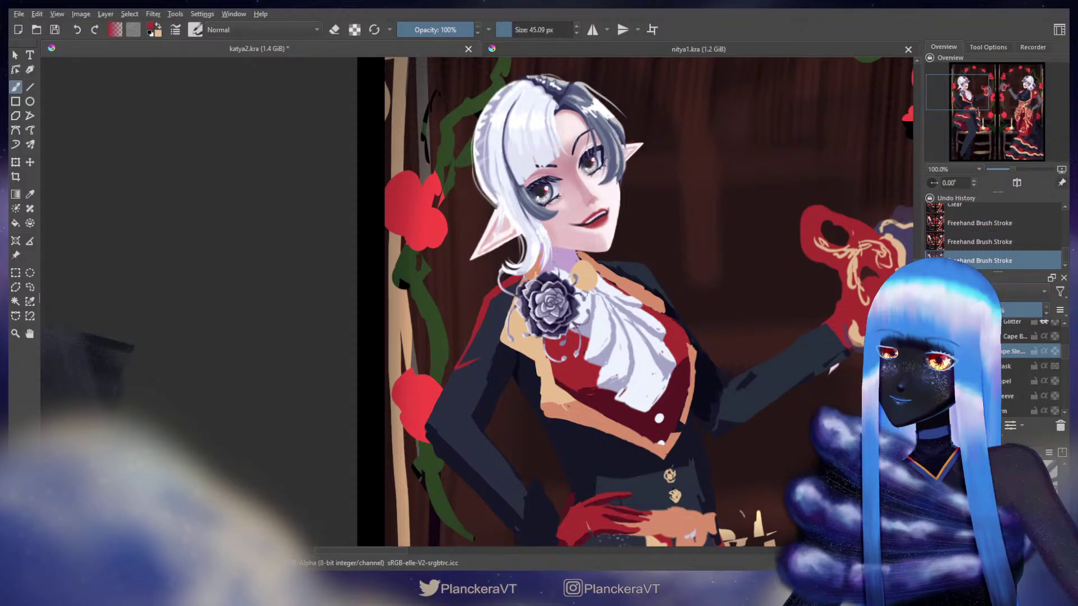
mouse_move(541, 343)
mouse_down()
mouse_move(511, 375)
mouse_move(502, 298)
mouse_move(465, 358)
mouse_move(527, 354)
mouse_move(494, 337)
mouse_up()
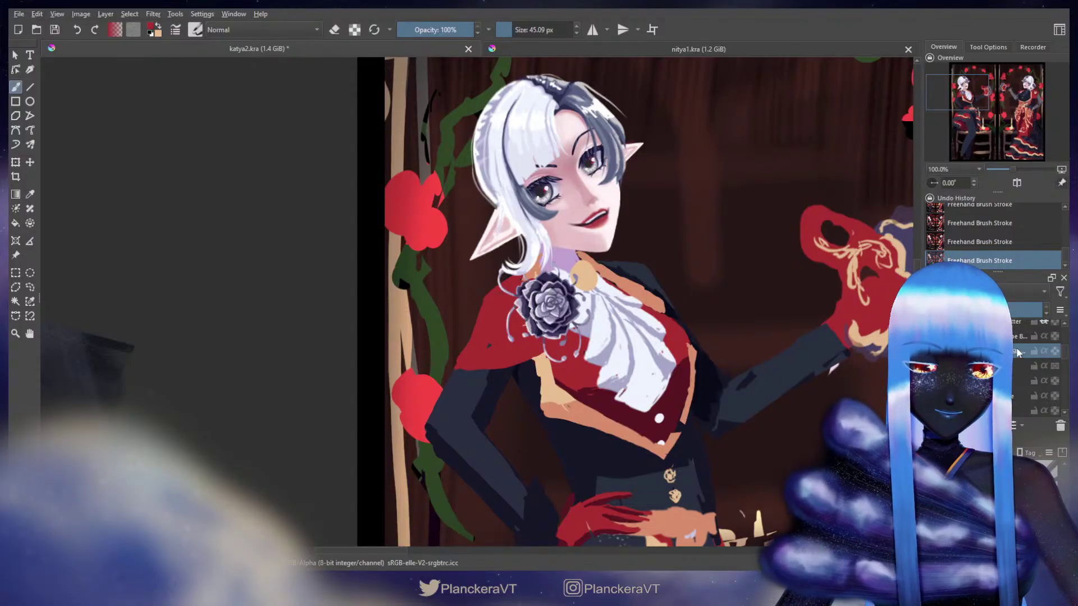
Paint the red cape over the suited character's far shoulder beside the brooch on the cape sleeve layer, with a 45.09 px brush.
scroll(1061, 362, up, 2)
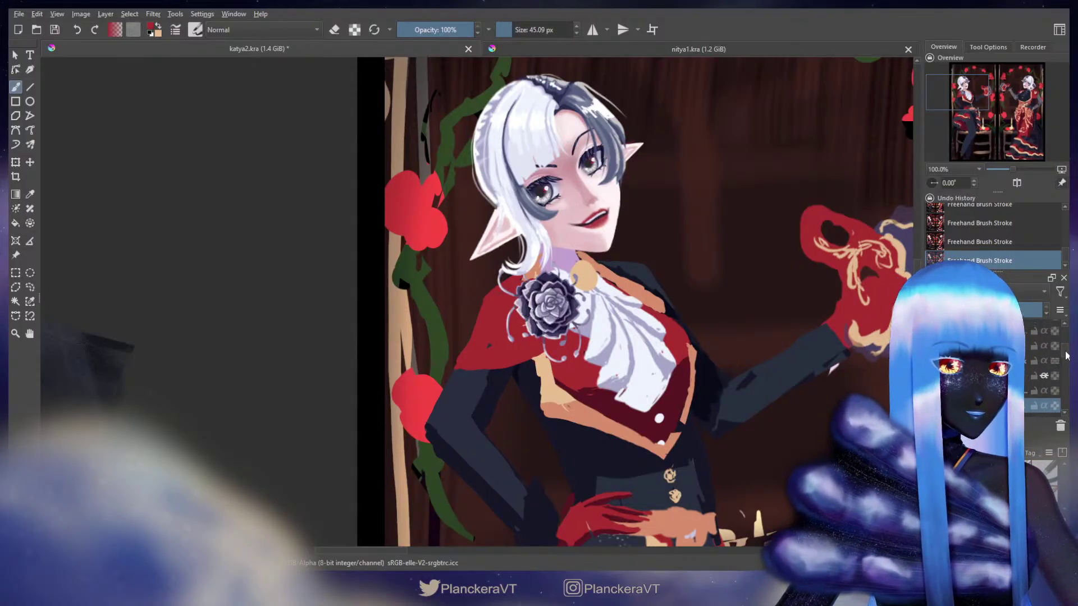
key(ctrl+Page_Up)
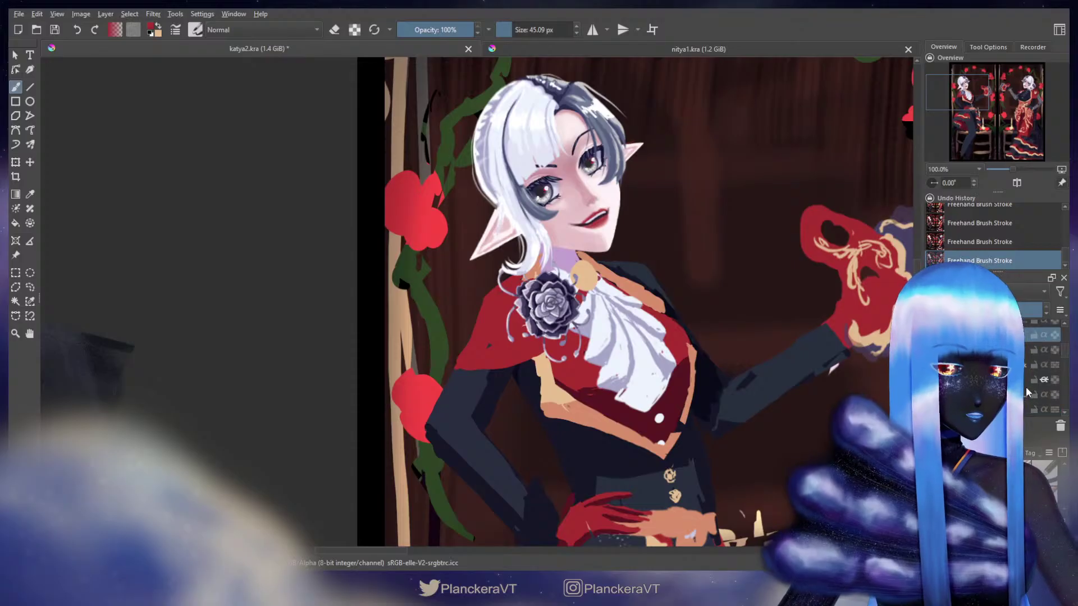
mouse_move(548, 285)
mouse_down()
mouse_move(527, 274)
mouse_move(569, 276)
mouse_up()
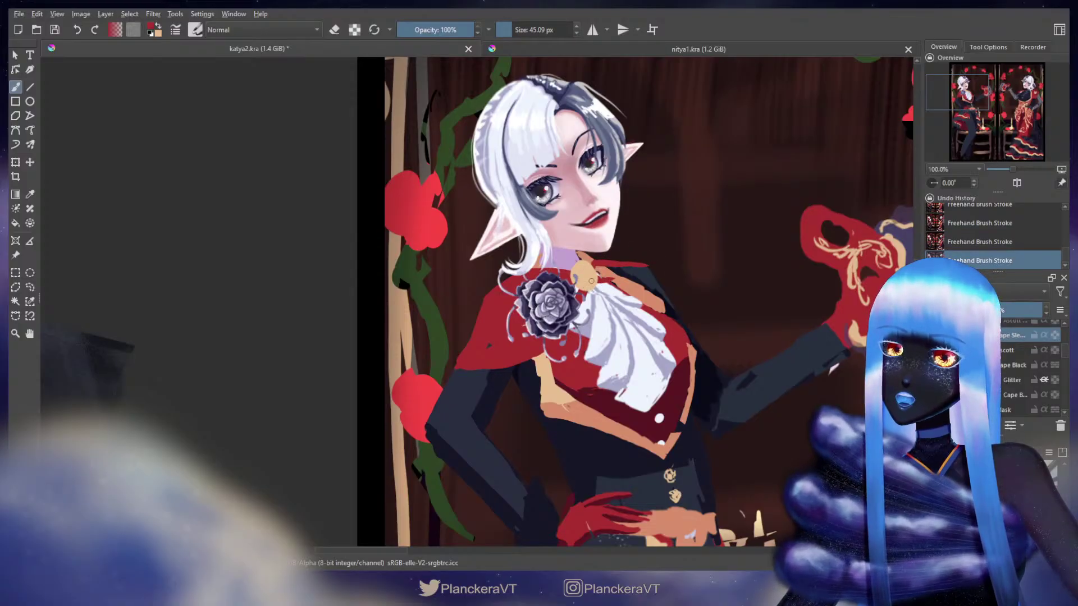
drag(600, 283, 611, 281)
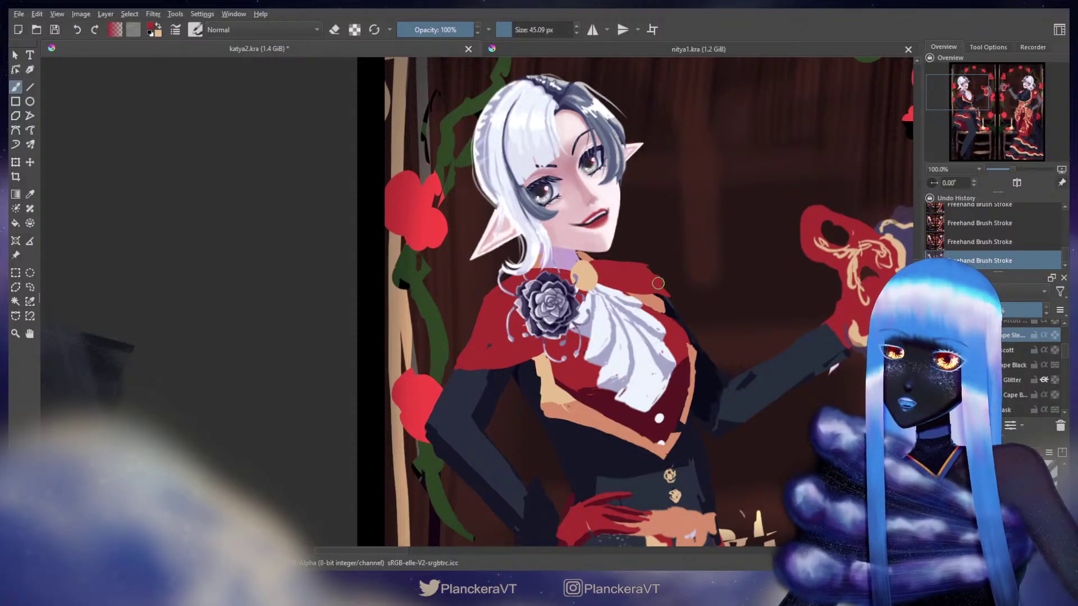
mouse_move(647, 266)
mouse_down()
mouse_move(598, 269)
mouse_move(641, 266)
mouse_move(665, 295)
mouse_move(620, 275)
mouse_up()
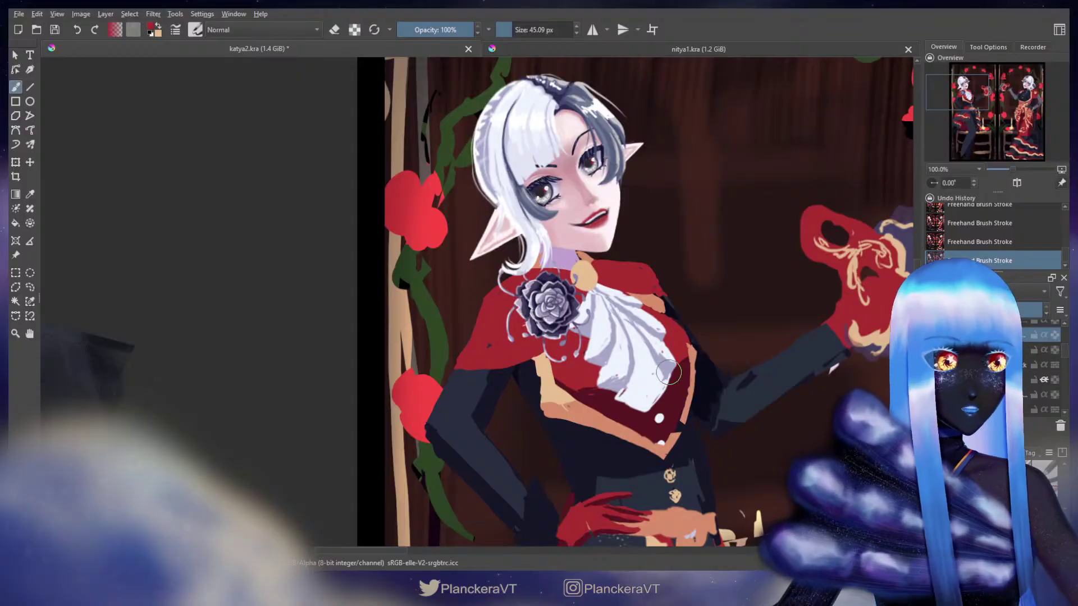
Show the hanging red cape layer and the Cape Back layer behind the suited character.
key(minus)
key(minus)
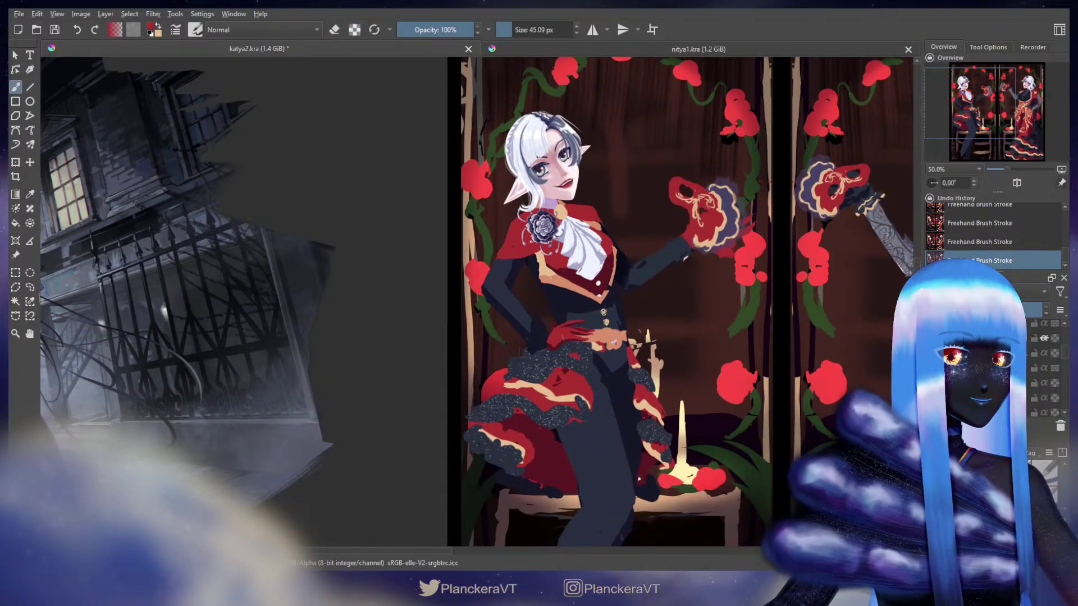
scroll(1044, 368, down, 3)
scroll(1044, 365, up, 2)
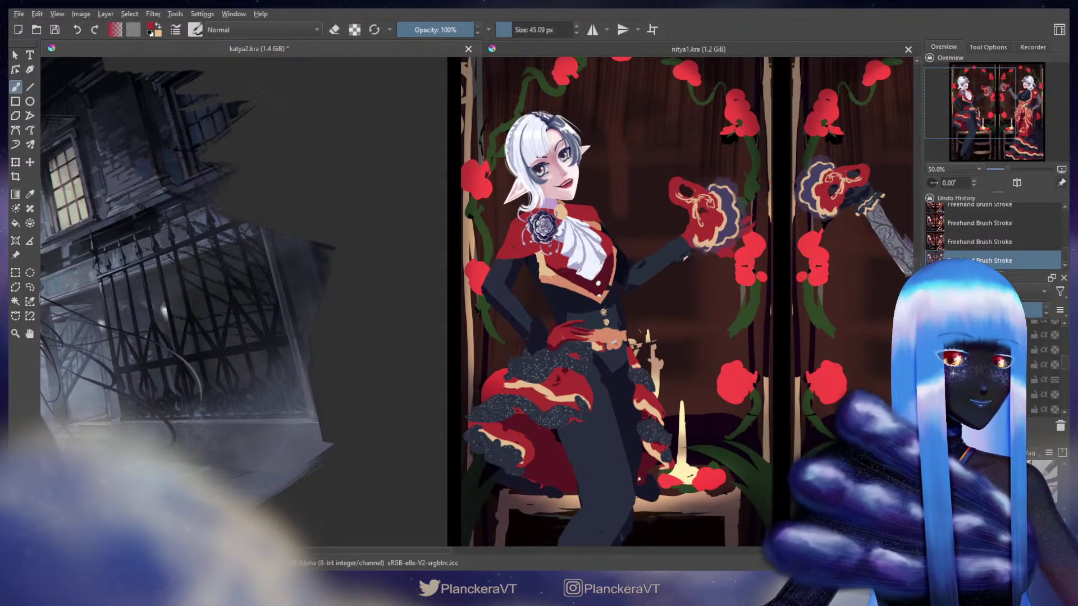
click(933, 350)
click(933, 365)
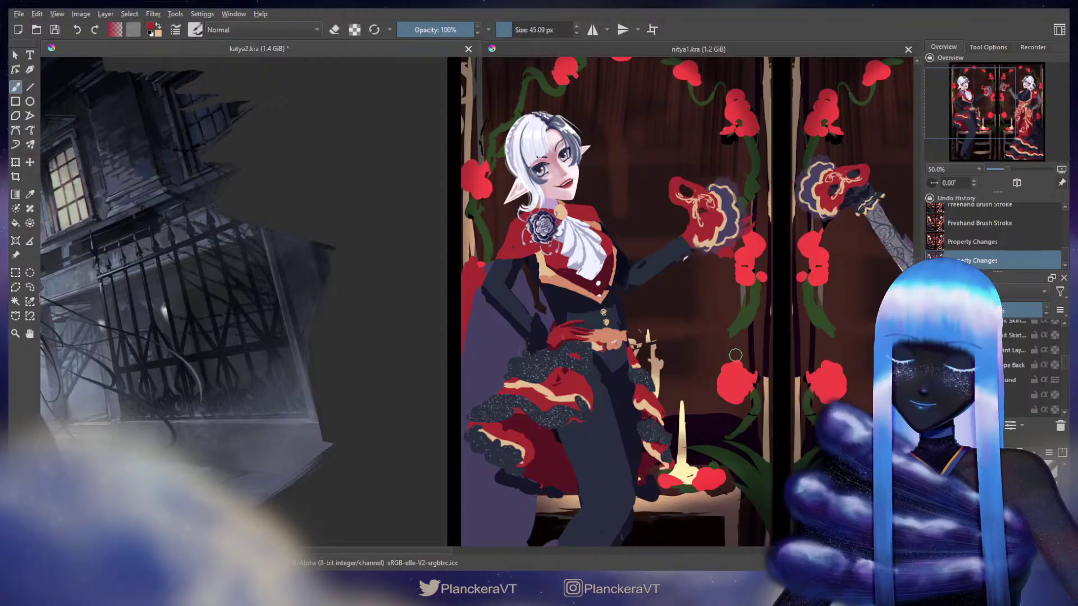
Move the hanging red cape layer inward and transform it to sit behind the suited character's bent arm.
click(1025, 352)
key(t)
drag(562, 289, 596, 285)
key(ctrl+t)
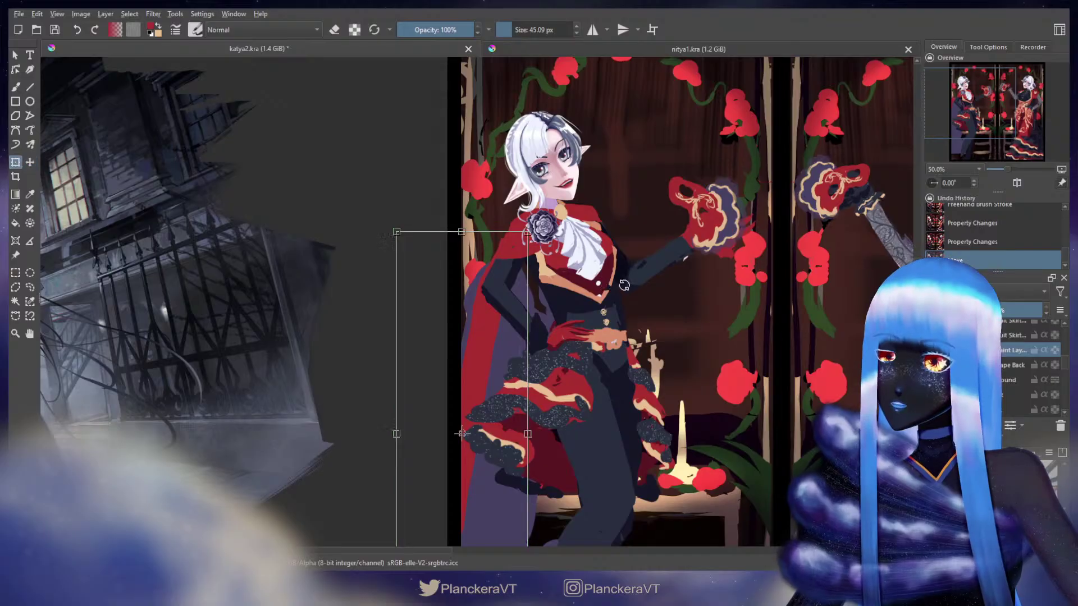
drag(505, 292, 510, 291)
key(Return)
key(b)
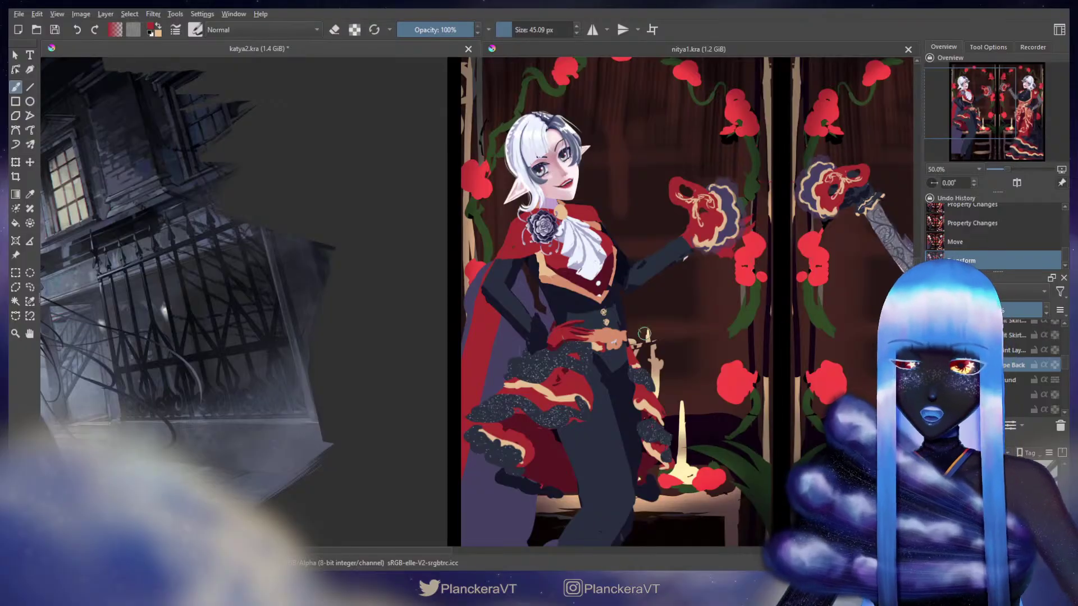
Shift the purple Cape Back layer slightly right behind the suited character's legs.
key(t)
drag(575, 340, 591, 340)
scroll(591, 341, down, 2)
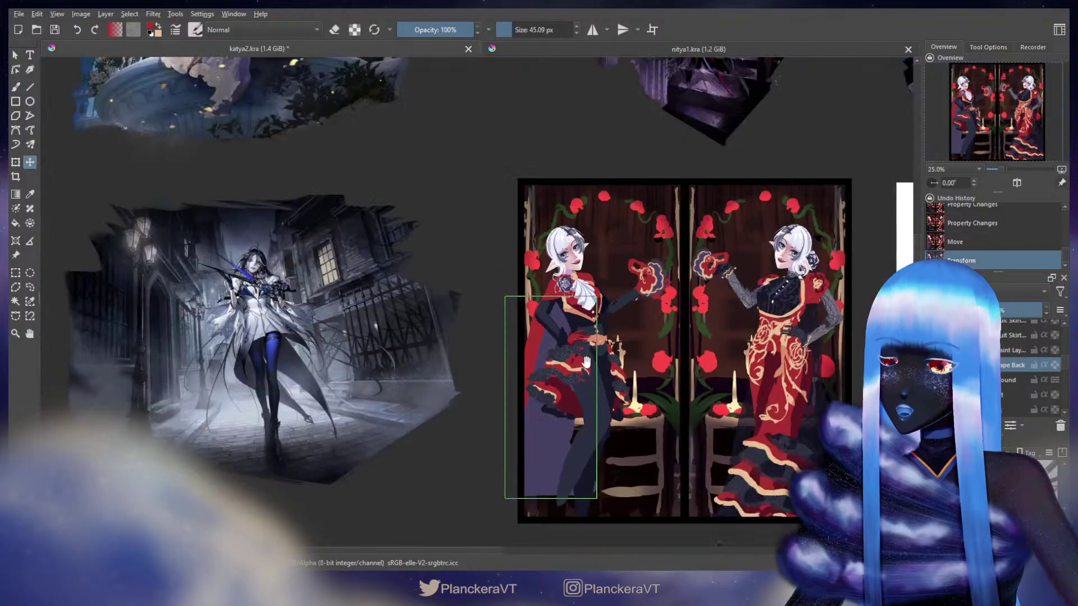
key(b)
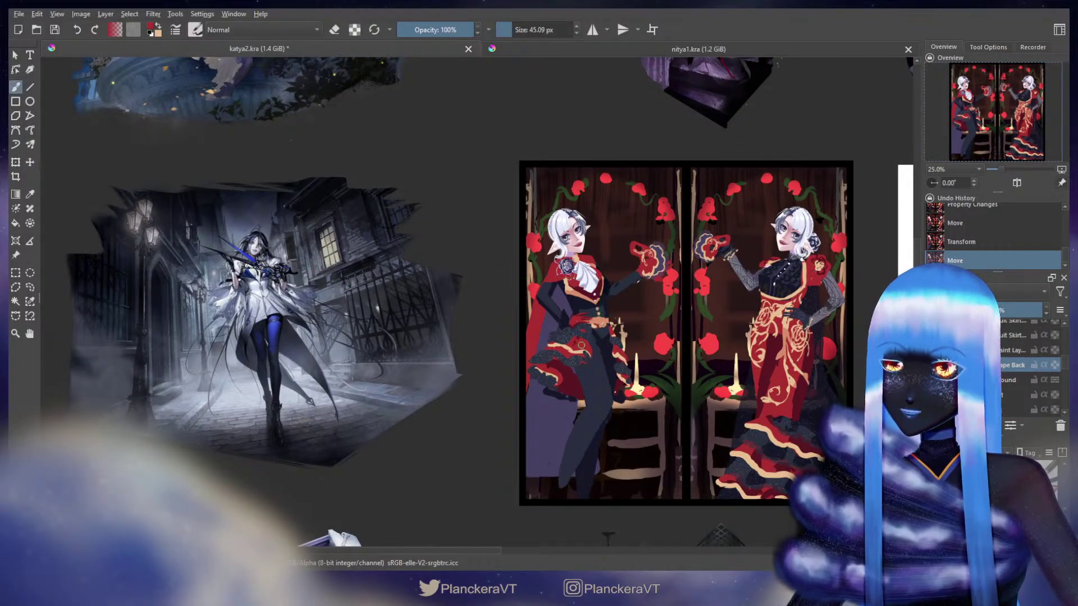
Touch up the red cape sleeve around the near shoulder with a 67.60 px brush and a 67.17 px eraser.
click(988, 405)
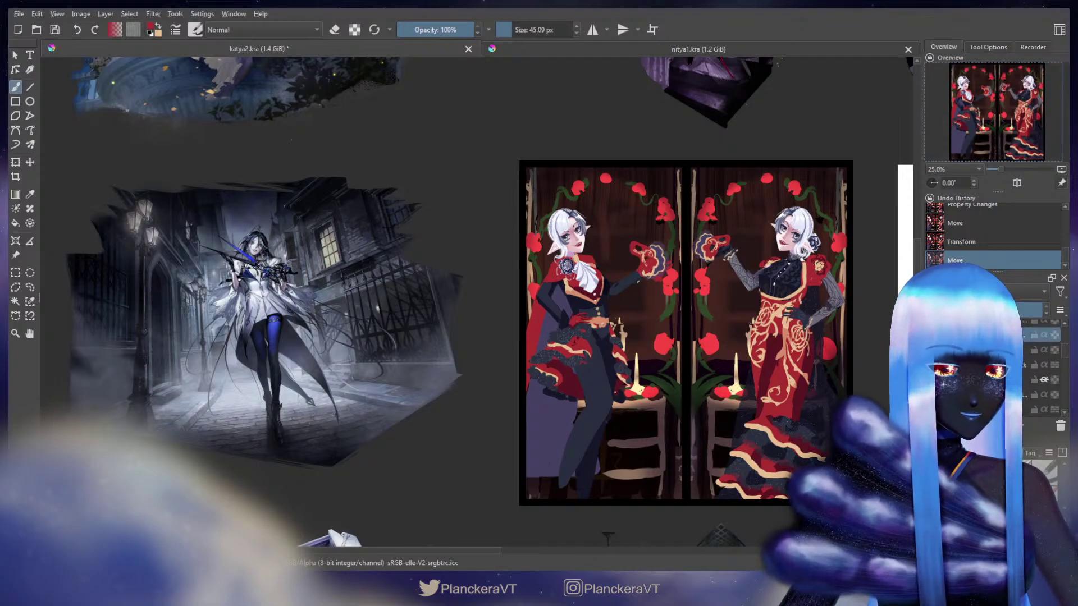
scroll(635, 314, up, 1)
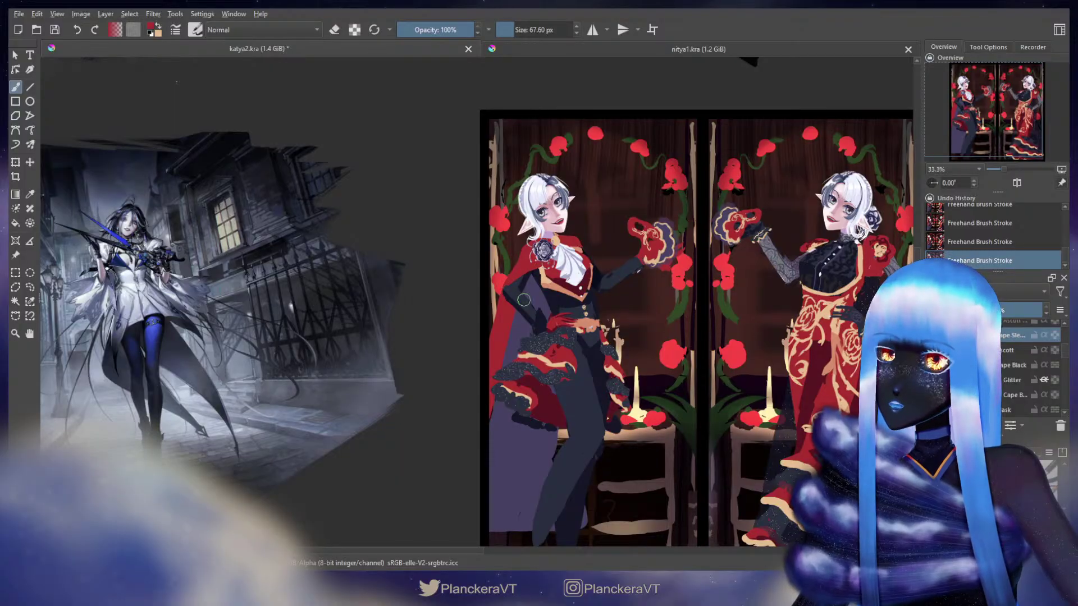
key(e)
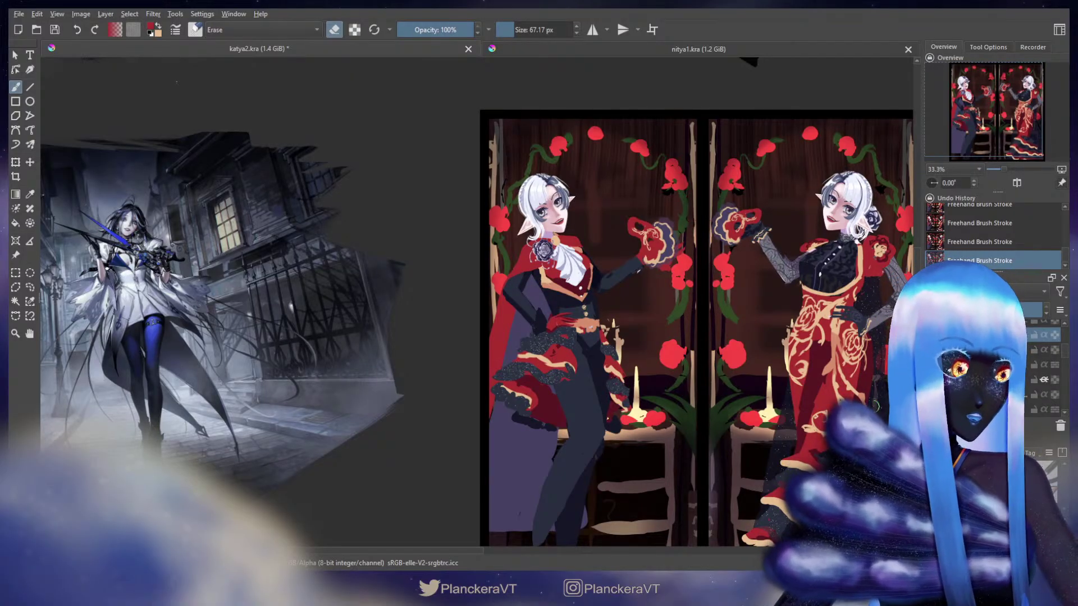
Reshape the hanging red cape with a 76.01 px eraser and paint it down to the hem with a 92.20 px brush.
scroll(1023, 388, up, 2)
scroll(1022, 385, down, 6)
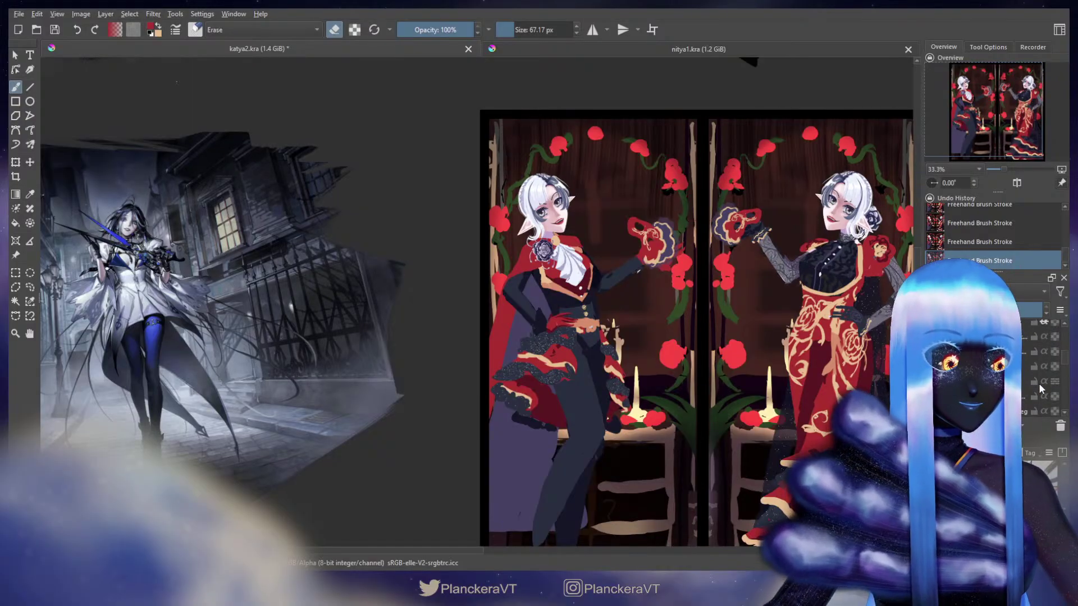
scroll(1022, 387, up, 1)
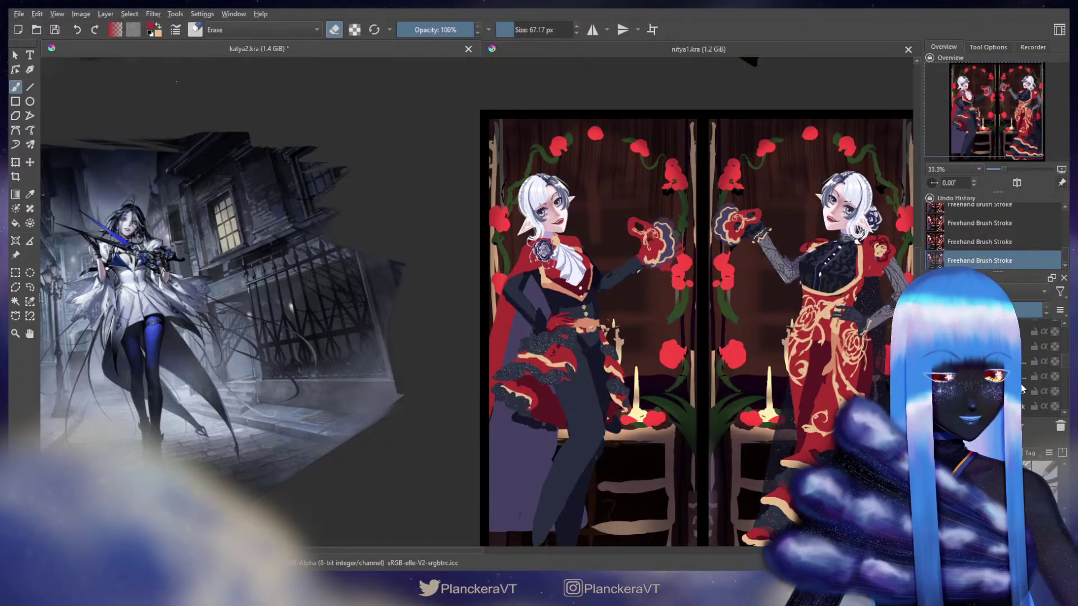
scroll(1021, 387, down, 1)
click(1023, 349)
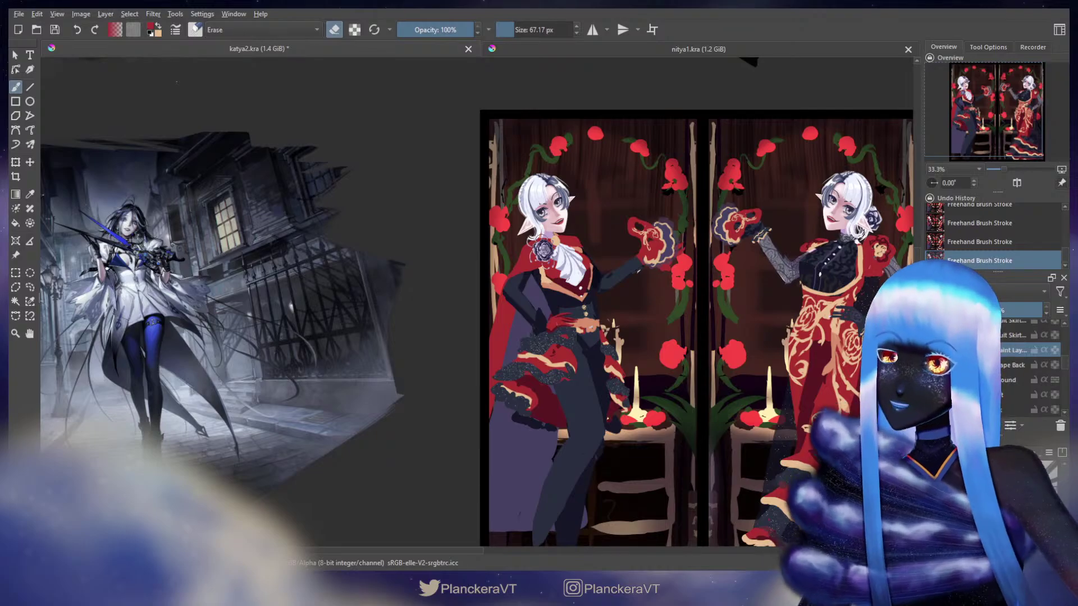
key(bracketright)
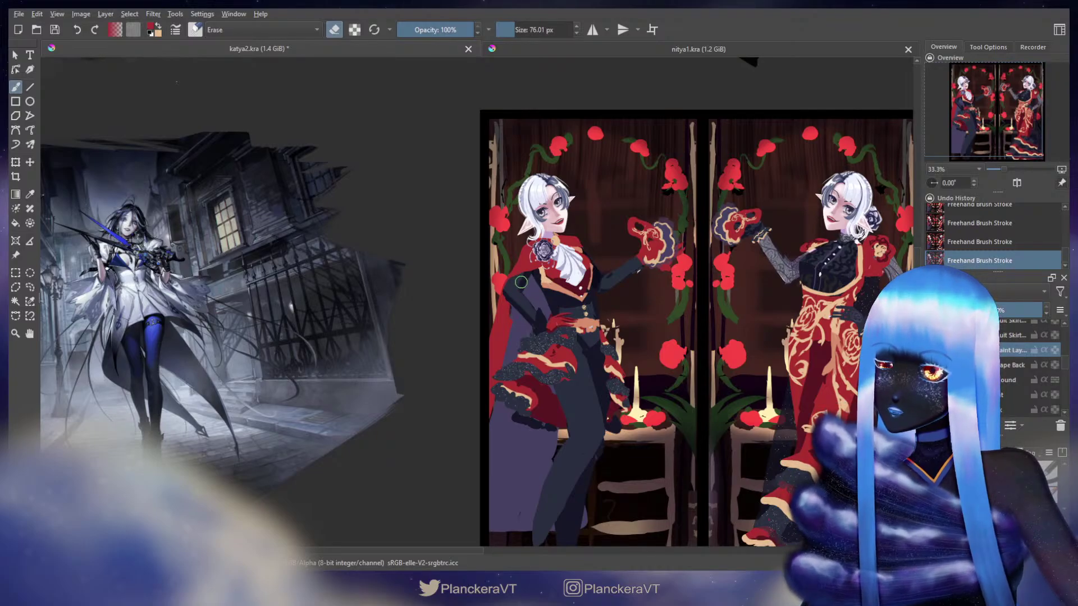
key(e)
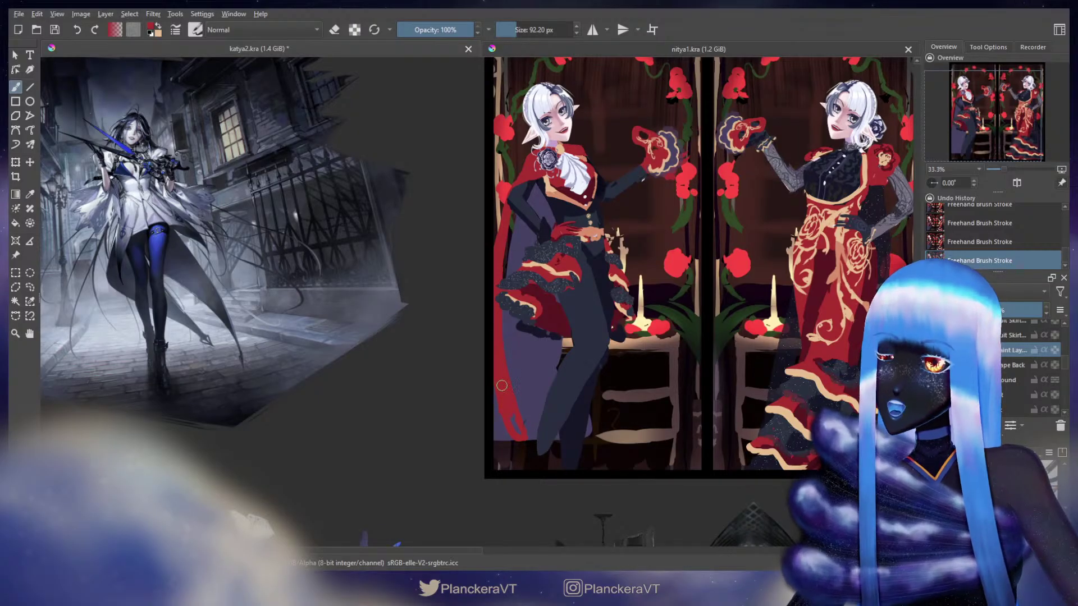
mouse_move(493, 377)
mouse_down()
mouse_move(496, 428)
mouse_move(512, 430)
mouse_up()
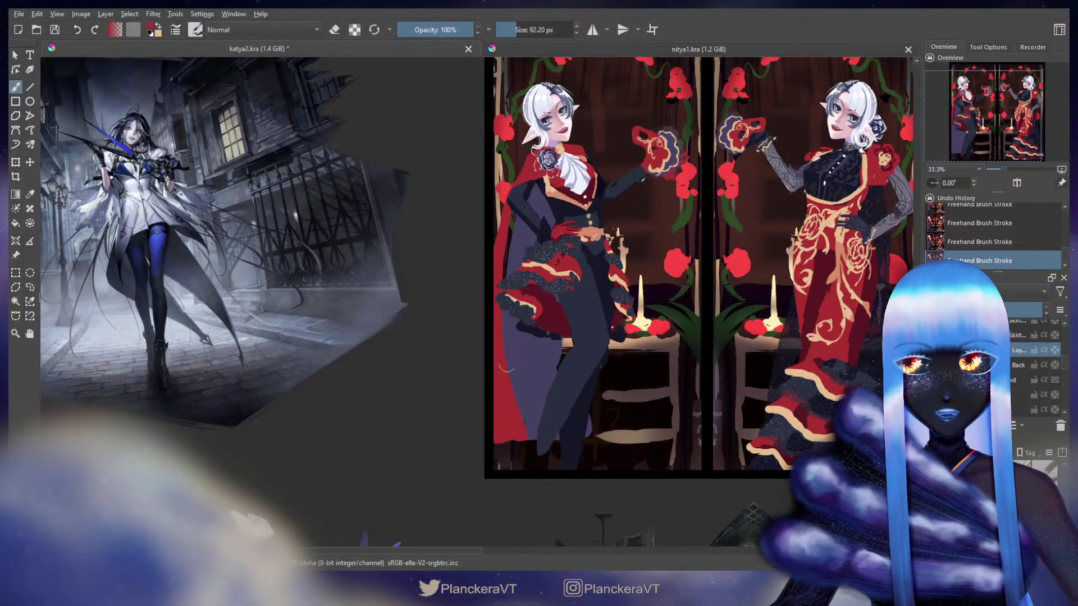
Refine the hanging red cape's inner edge by alternating a 65 to 70 px eraser with a roughly 90 px brush.
key(e)
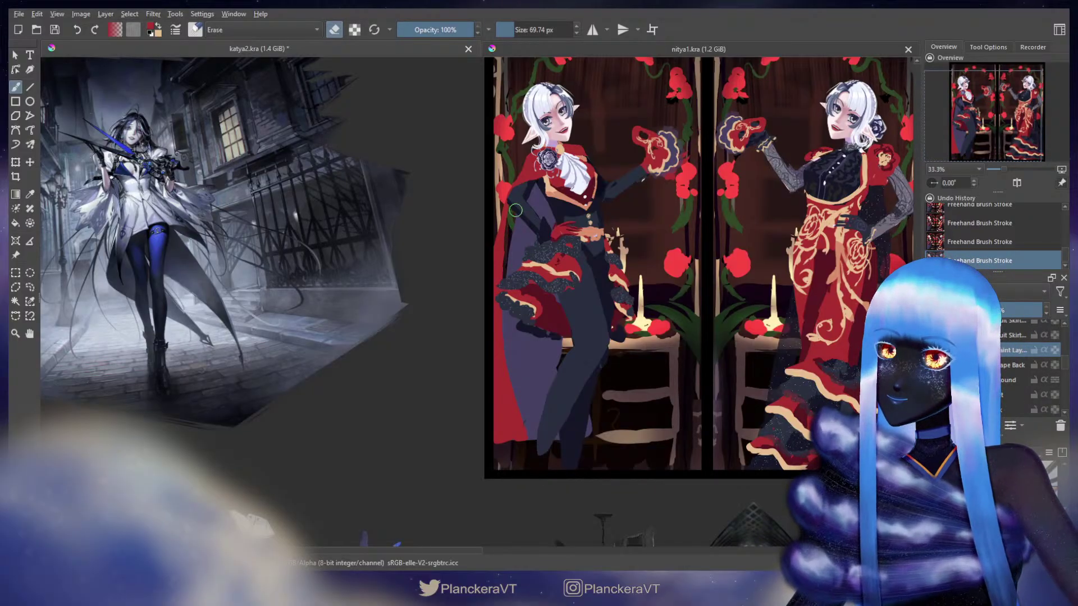
key(e)
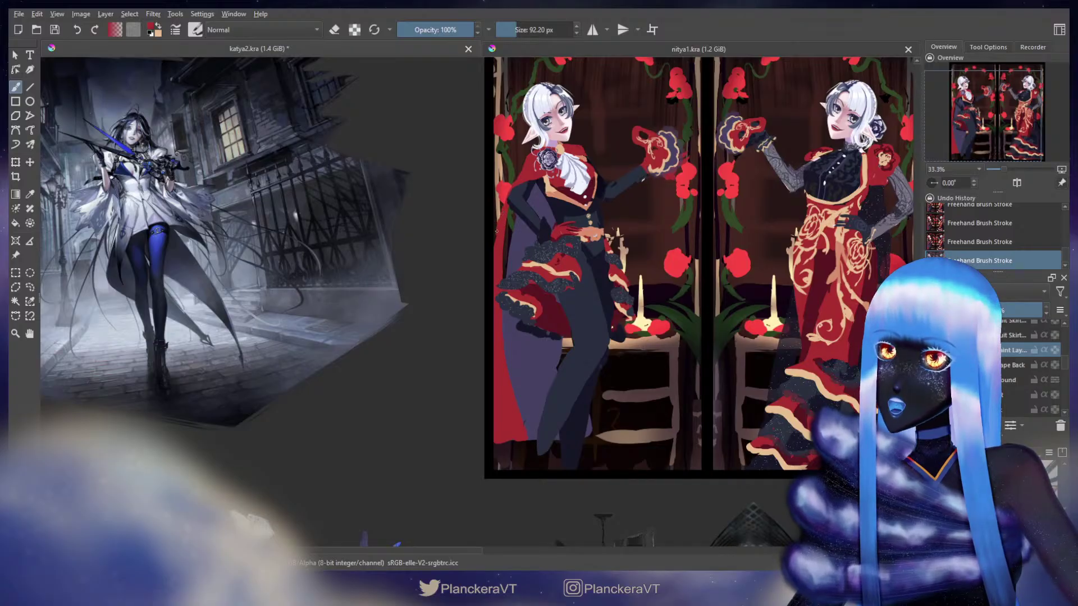
key(e)
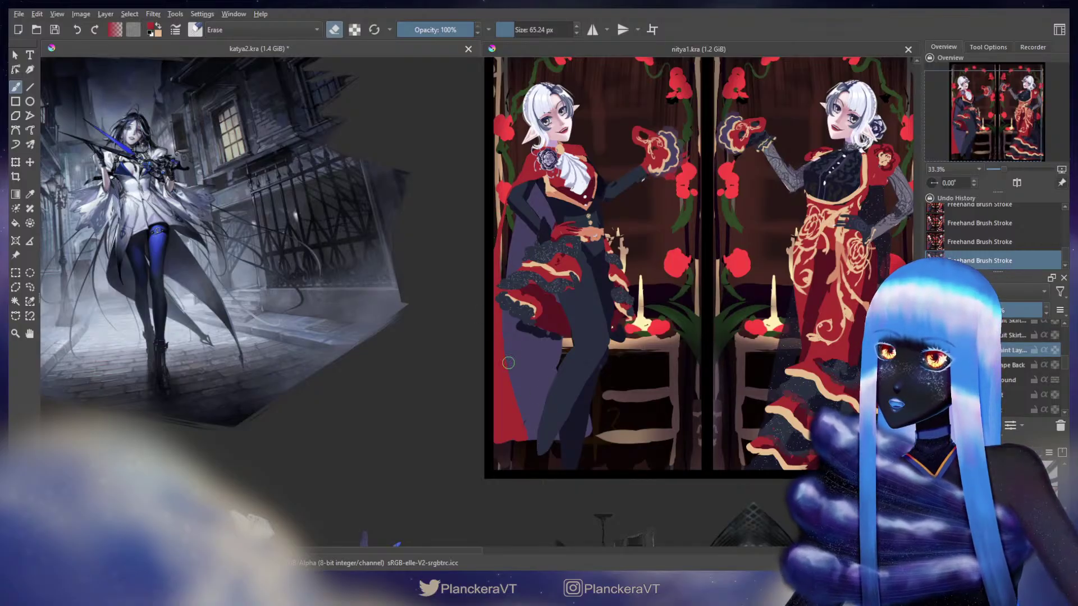
key(e)
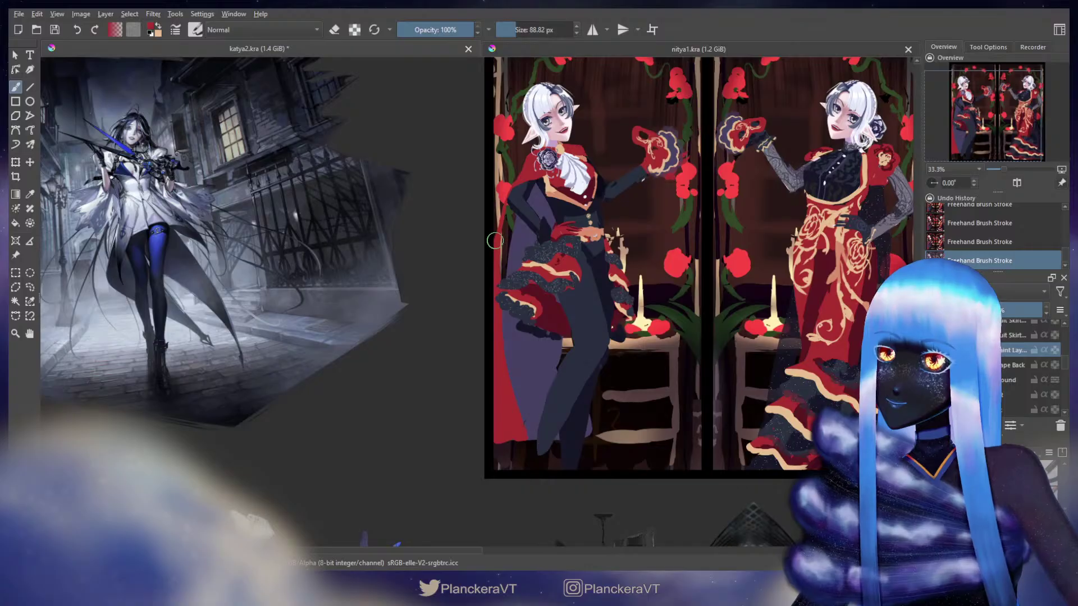
Sample the purple lining colour and extend the lining on the Cape Back layer with a 190.91 px brush.
scroll(492, 319, down, 3)
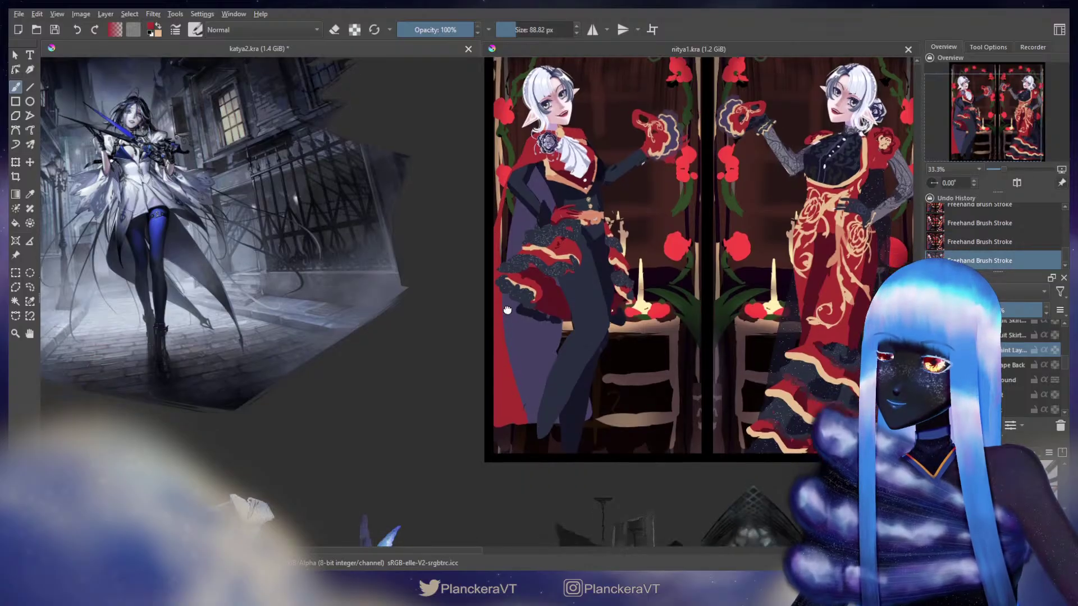
click(1021, 365)
ctrl+click(545, 297)
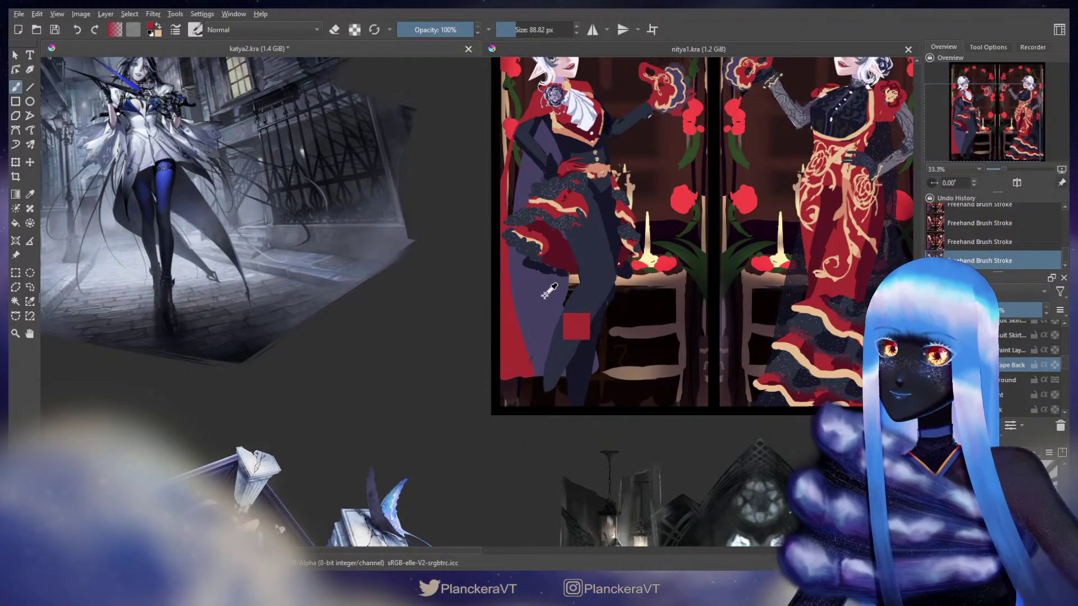
mouse_move(547, 133)
mouse_down()
mouse_move(567, 133)
mouse_move(517, 172)
mouse_move(523, 138)
mouse_move(514, 178)
mouse_up()
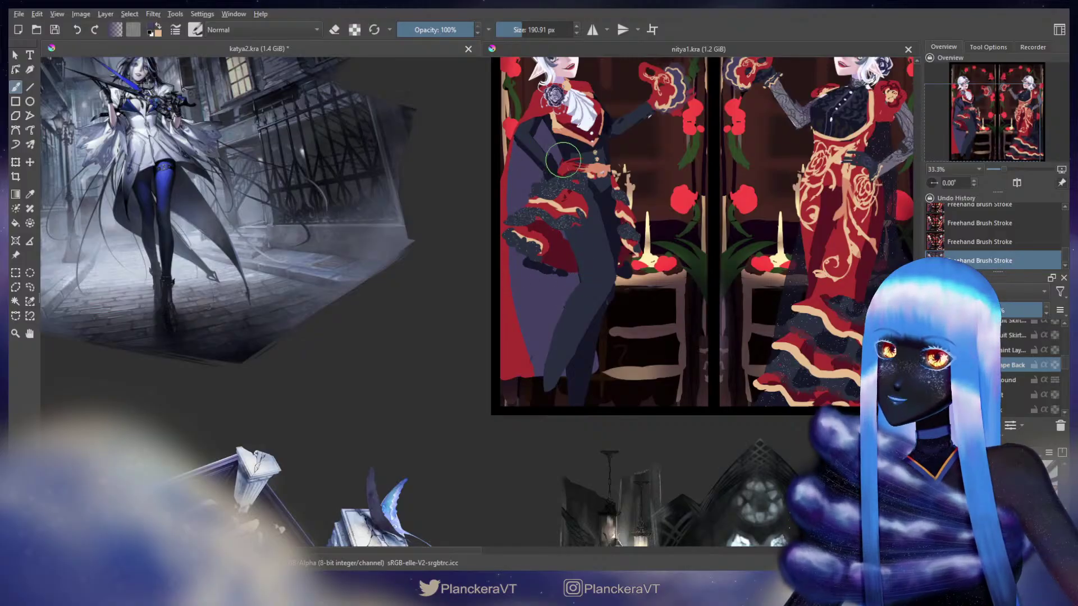
scroll(562, 162, up, 2)
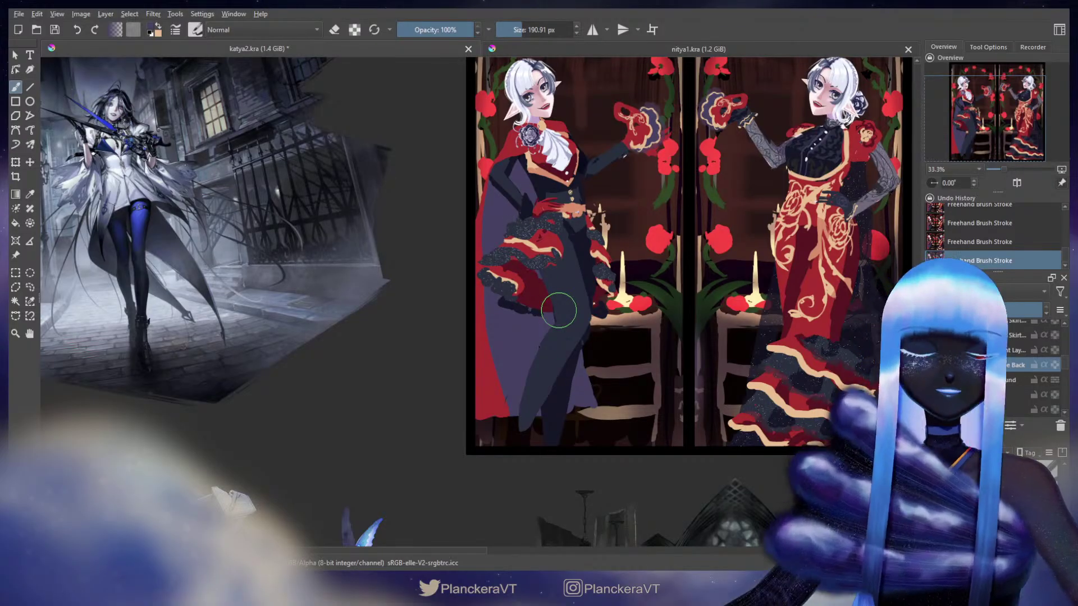
Trim the purple cape lining with a 153.67 px eraser and compare the cape with the character reference sheet.
key(minus)
mouse_move(699, 345)
mouse_down()
mouse_move(629, 404)
mouse_move(618, 356)
mouse_up()
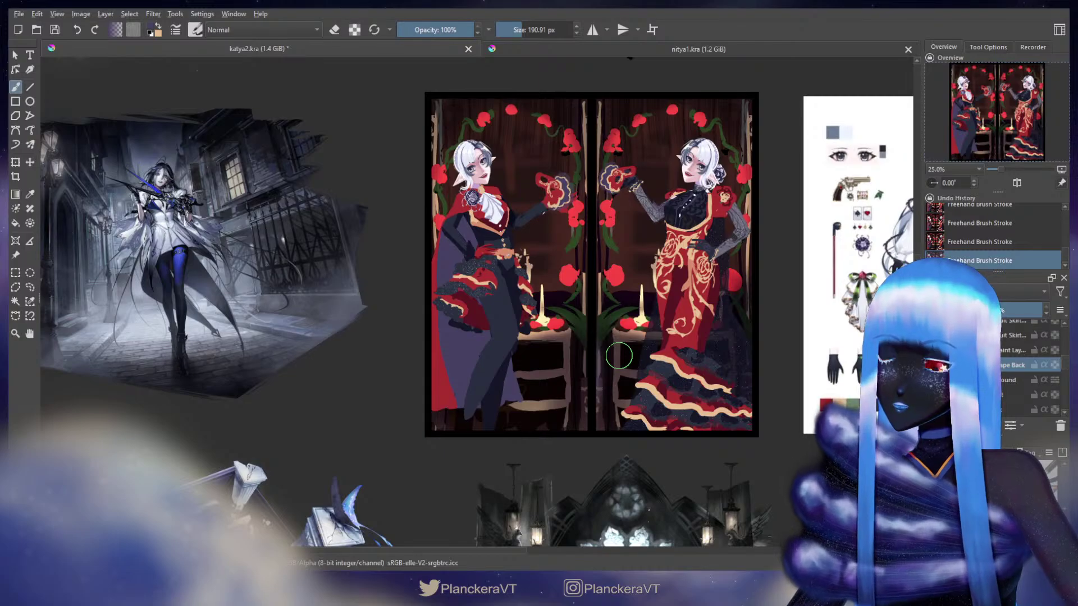
key(e)
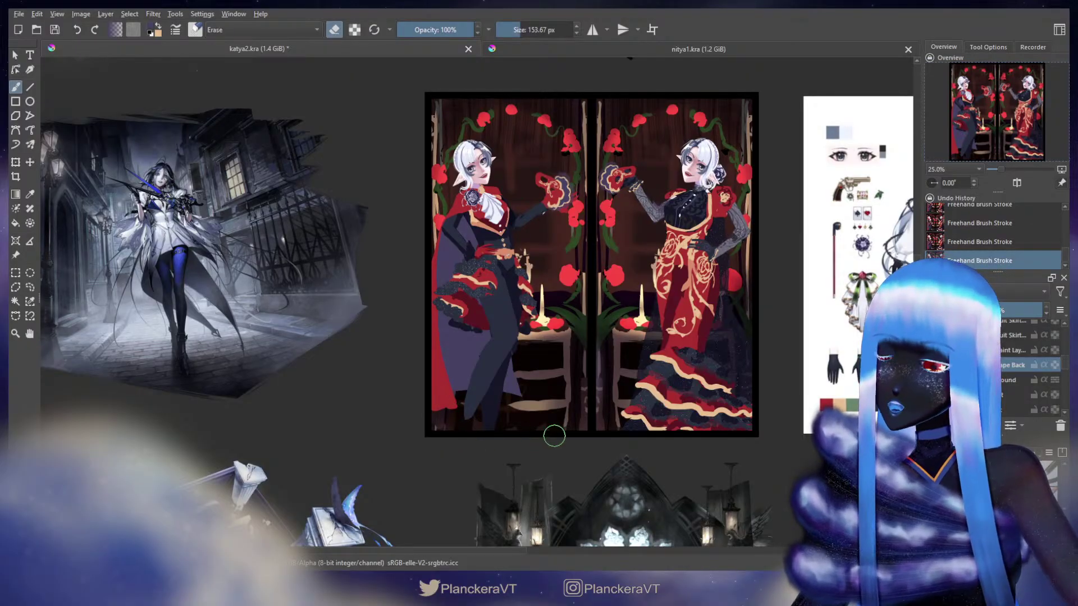
key(e)
drag(588, 209, 644, 264)
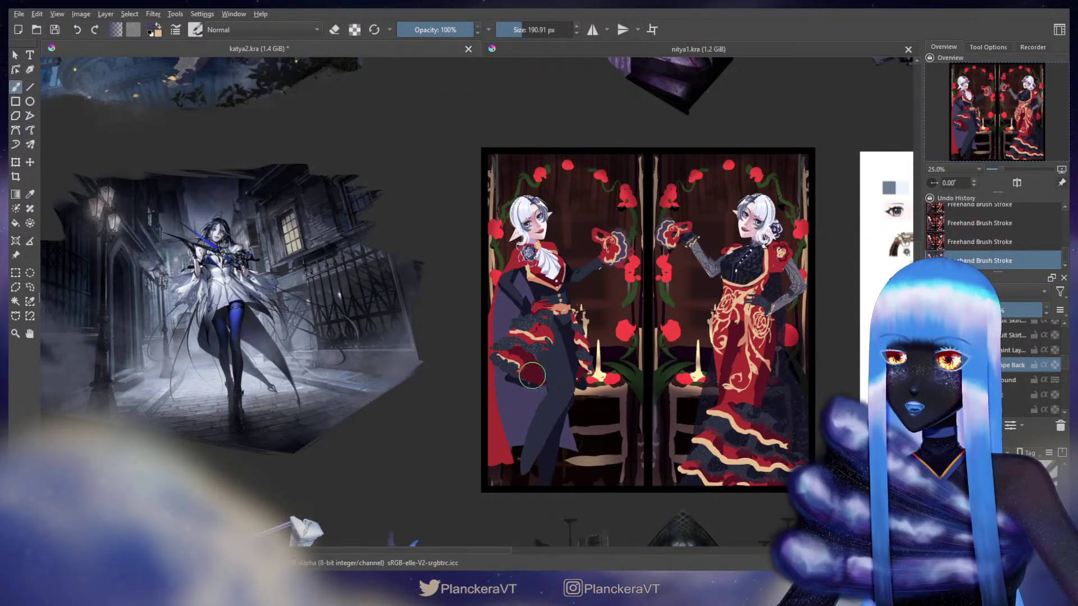
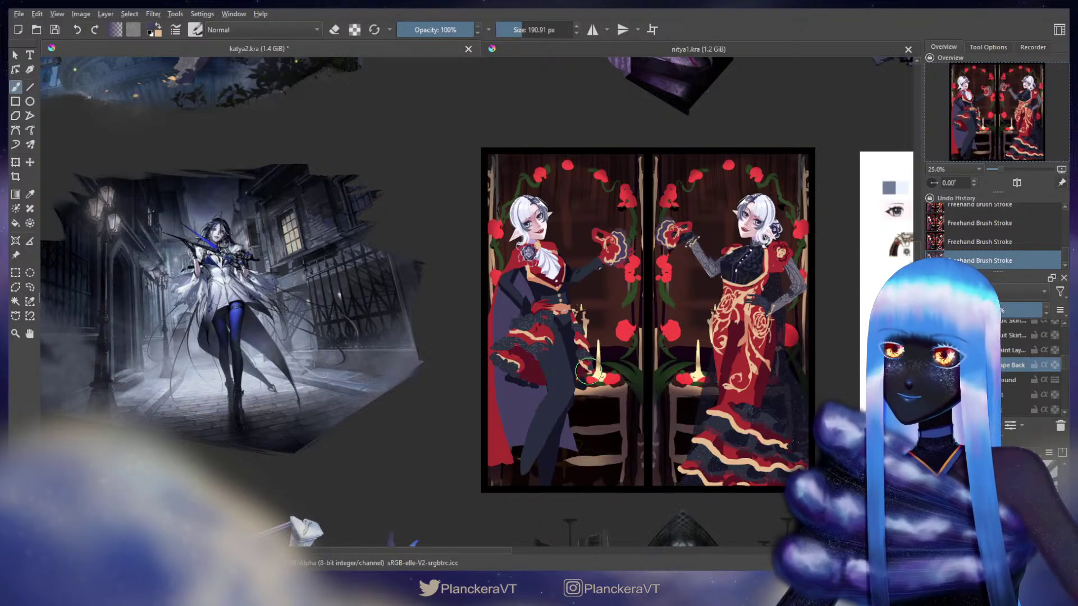
drag(588, 373, 391, 381)
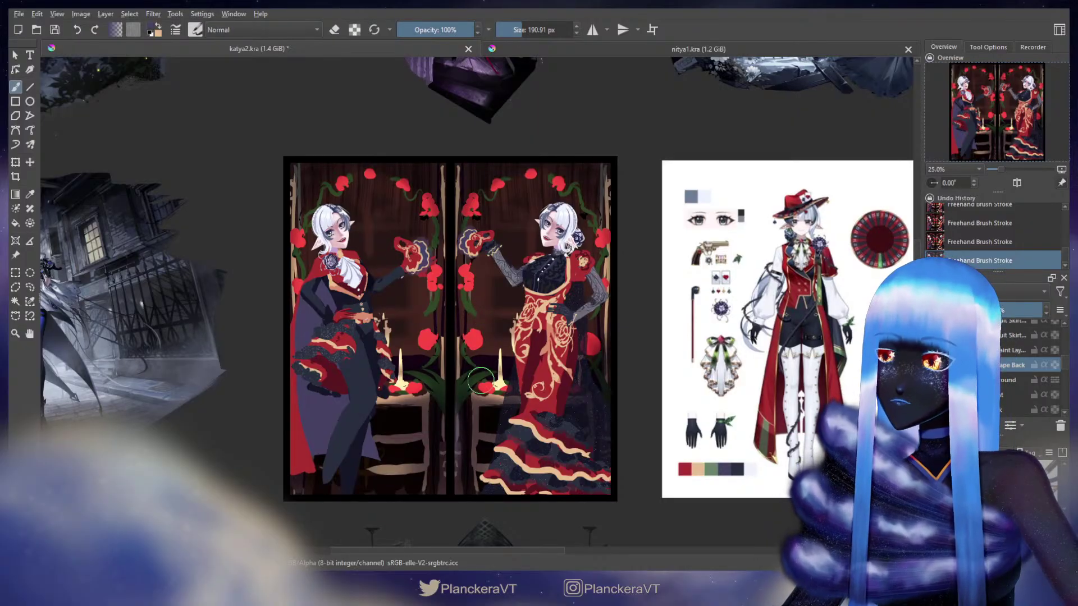
drag(455, 293, 612, 298)
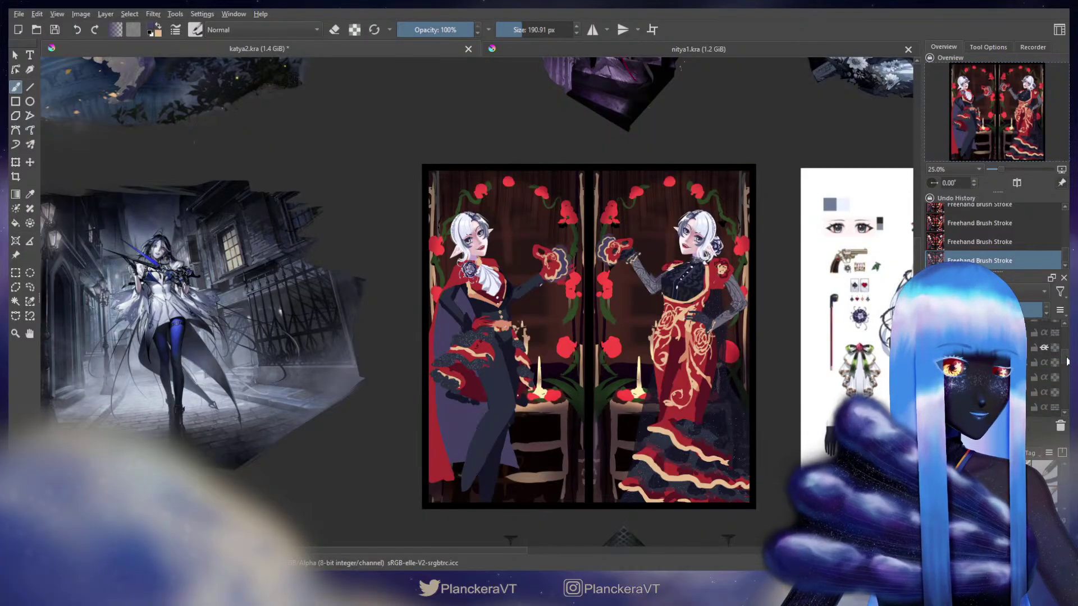
Clear the old painted hair from the suited character's Highlights and Hair layers.
scroll(1067, 357, down, 1)
scroll(1066, 354, down, 1)
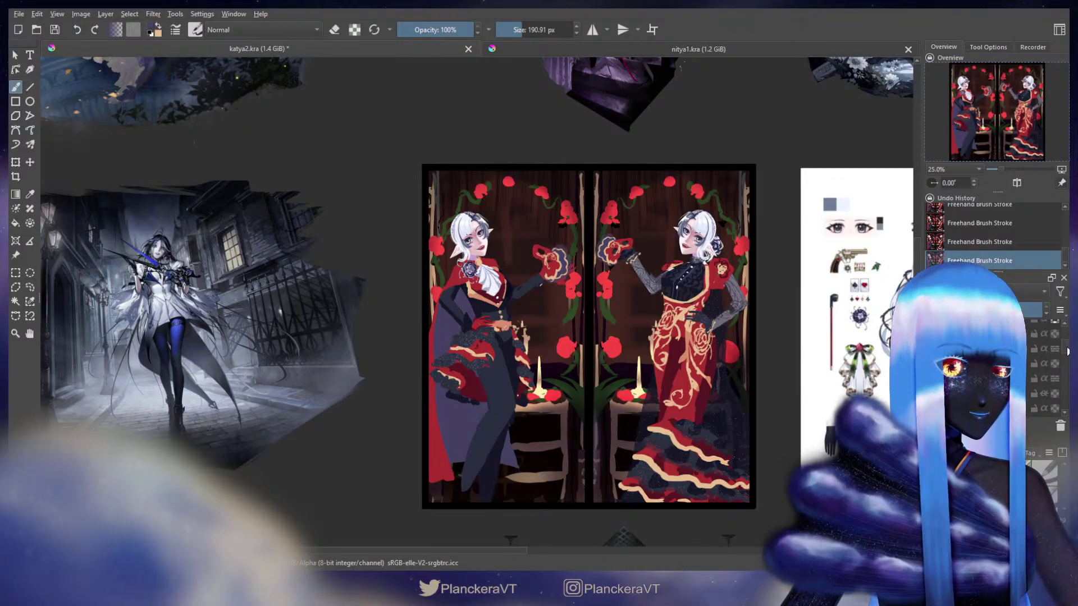
scroll(1067, 348, up, 3)
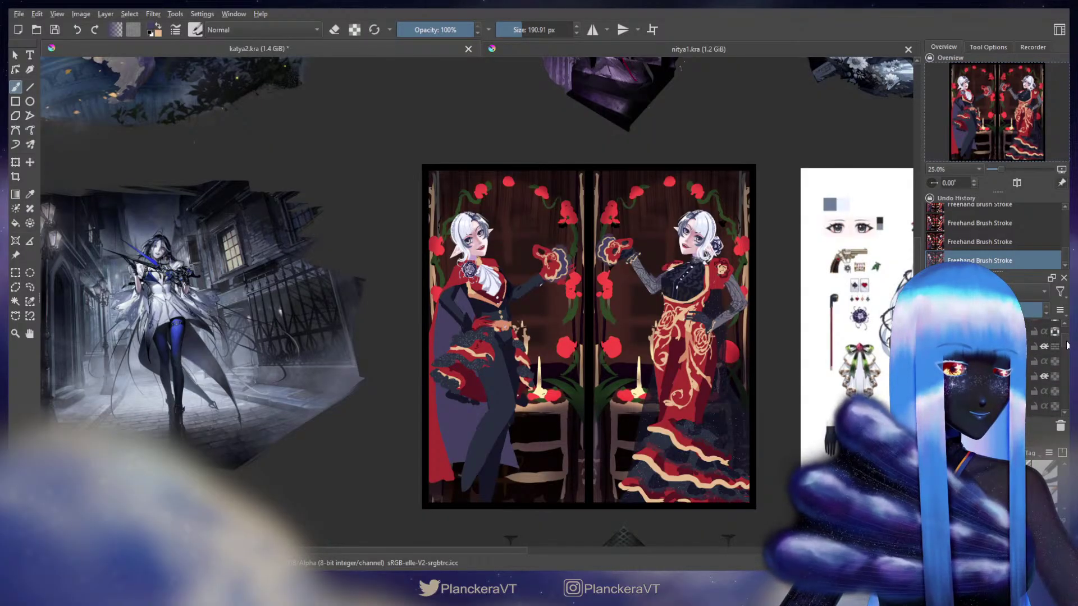
scroll(1067, 343, down, 2)
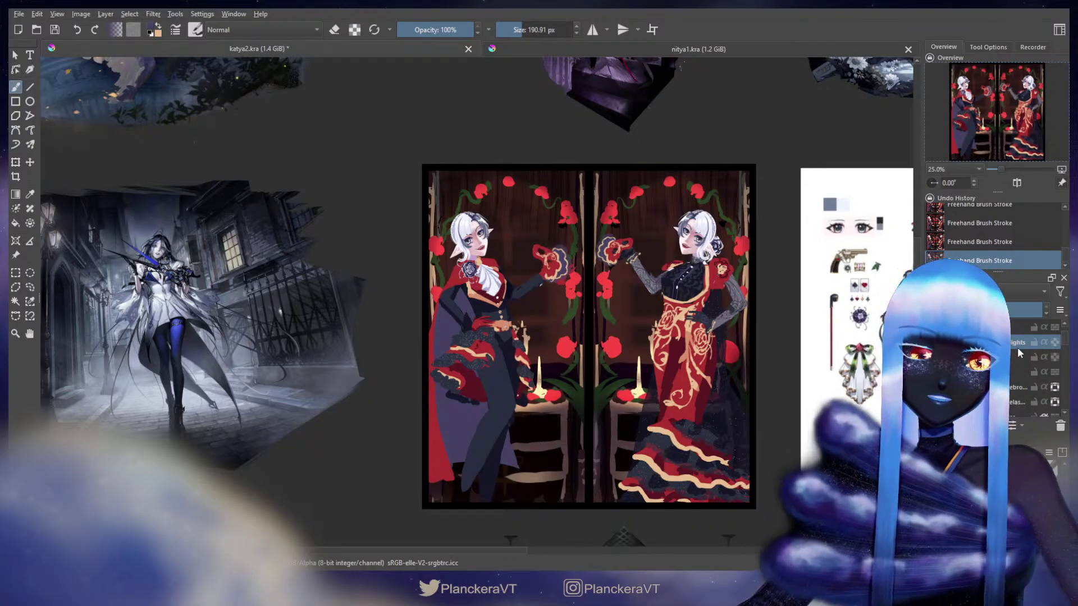
click(1017, 347)
click(1016, 357)
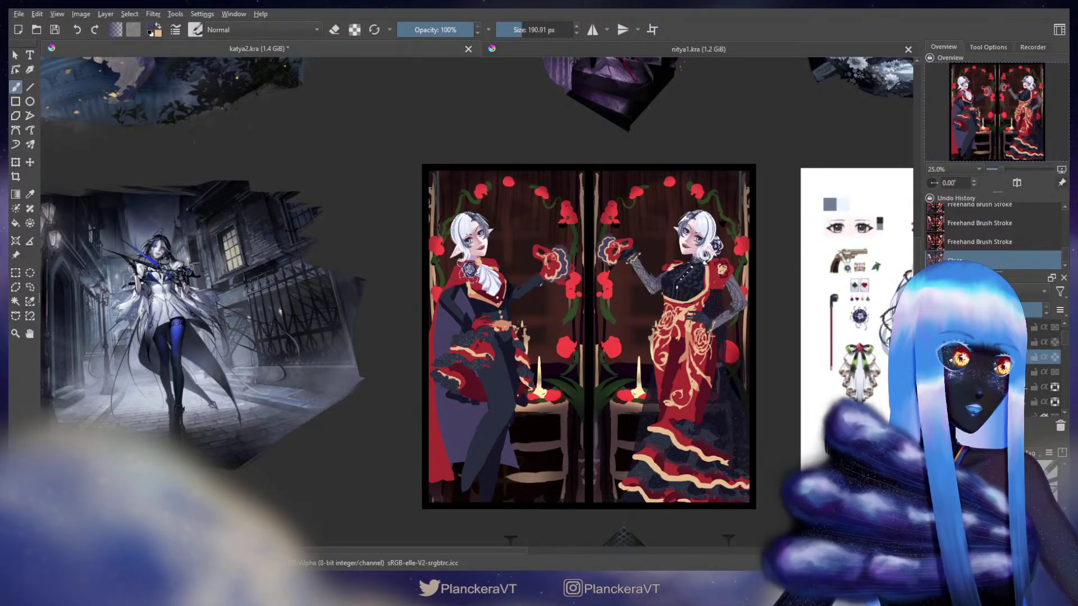
key(Delete)
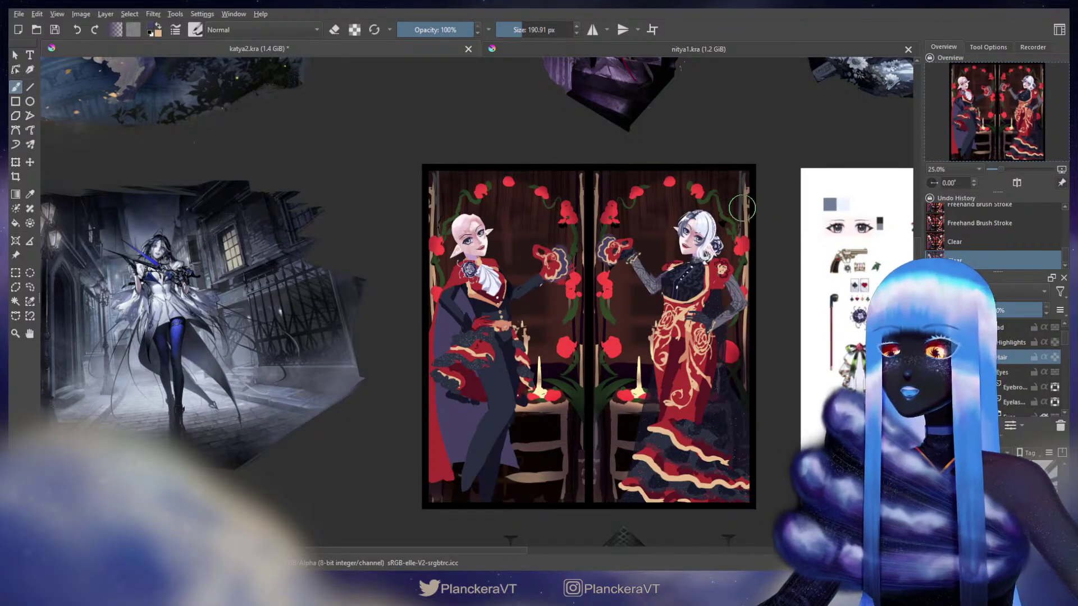
Sample a hair colour from the gowned woman's head and reduce the brush size to 65.71 px.
scroll(721, 284, up, 2)
scroll(722, 284, up, 1)
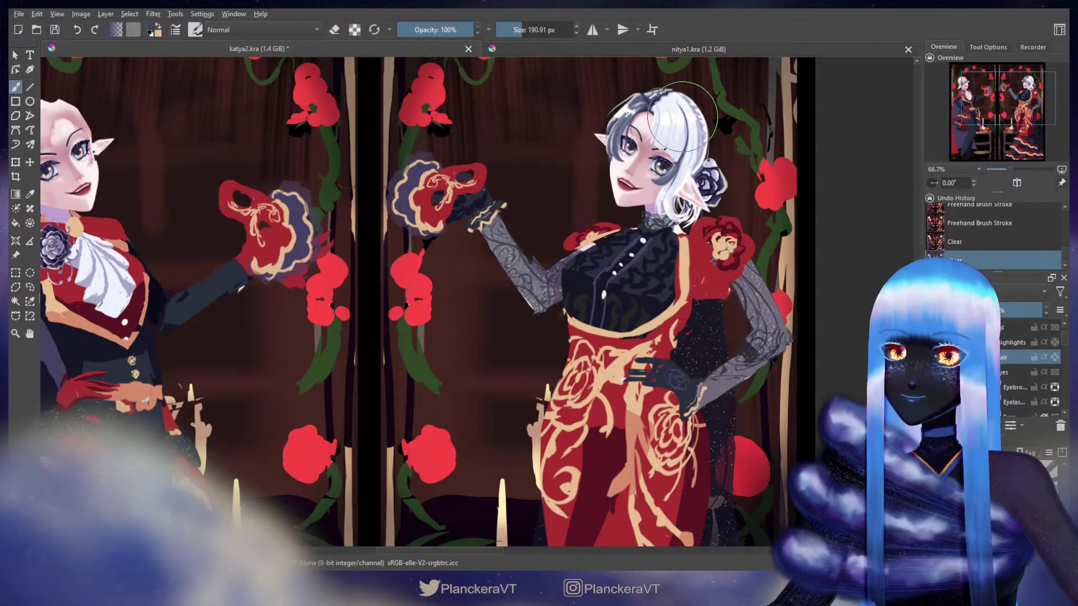
ctrl+click(657, 84)
mouse_move(657, 84)
mouse_down()
mouse_move(626, 113)
mouse_move(644, 96)
mouse_up()
drag(626, 134, 626, 129)
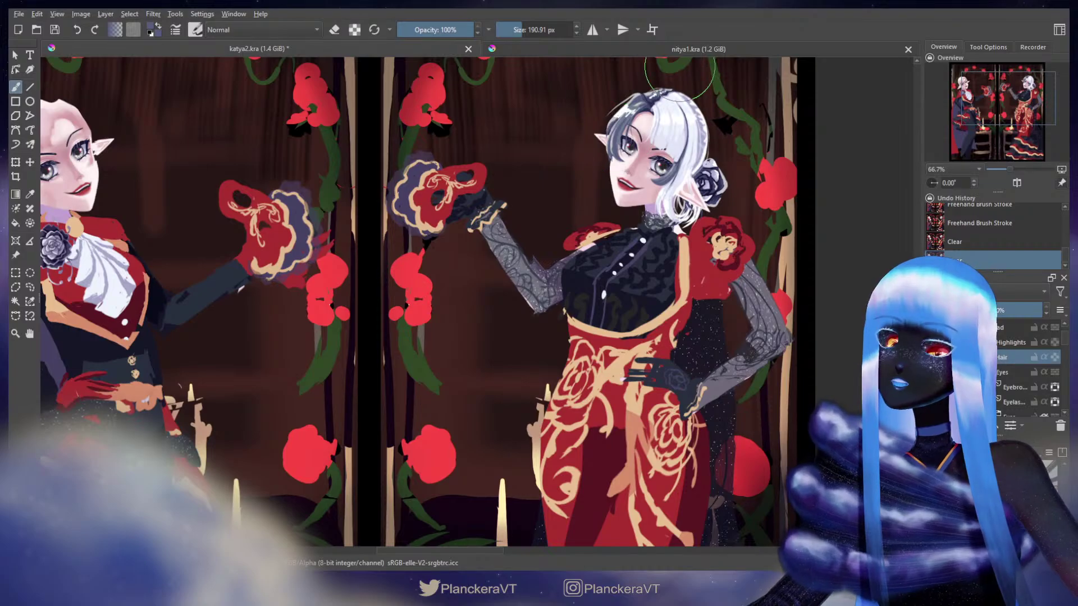
scroll(674, 143, up, 2)
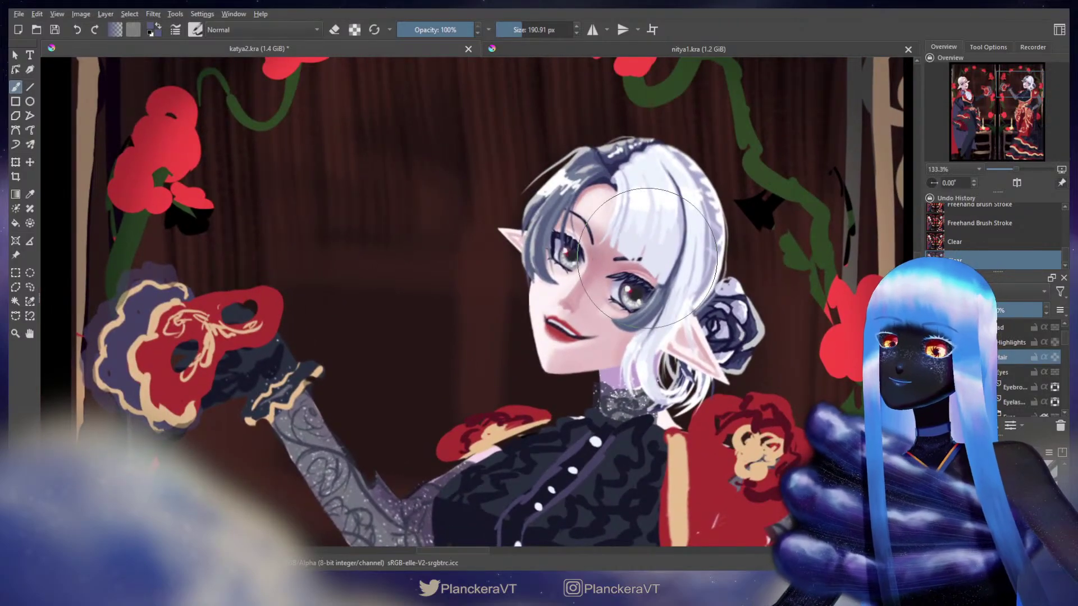
mouse_move(653, 301)
mouse_down()
mouse_move(615, 308)
mouse_move(645, 323)
mouse_up()
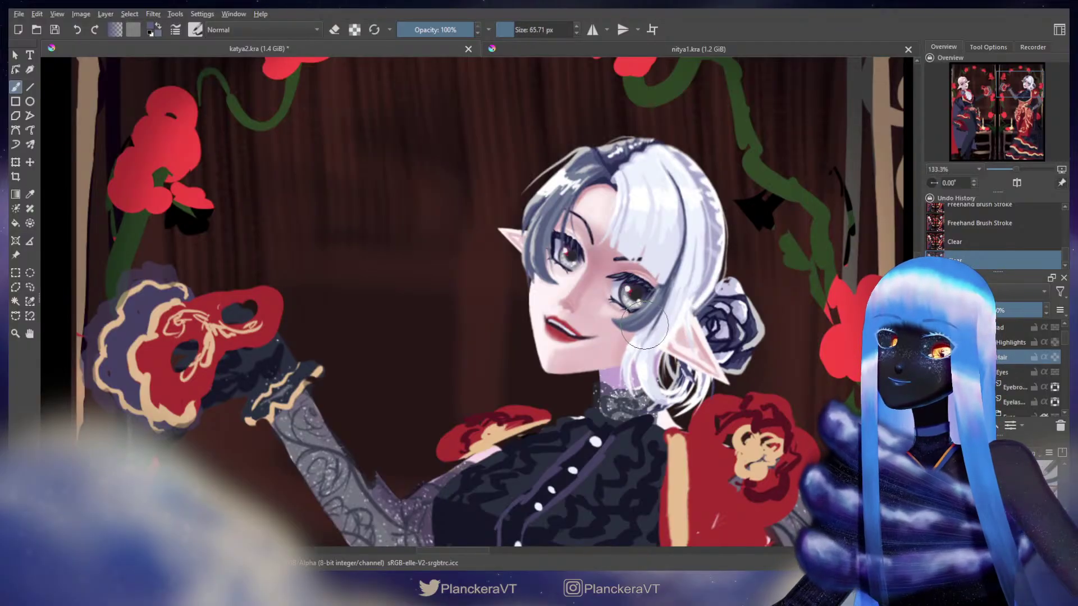
drag(564, 213, 557, 212)
drag(631, 154, 674, 219)
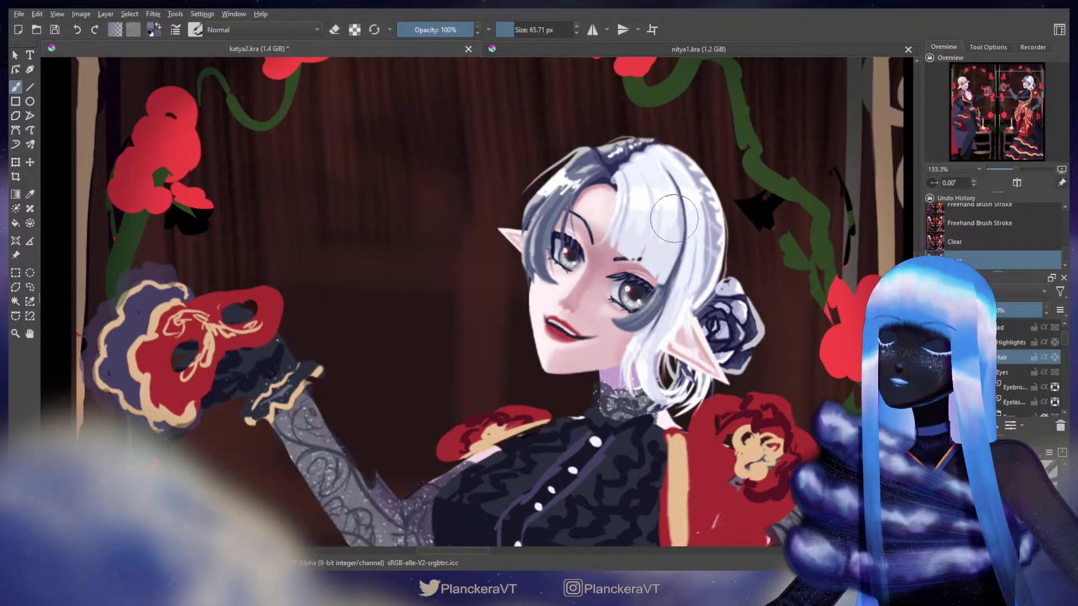
Examine the gowned woman's fringe up close and sample the grey-blue hair swatch on the character reference sheet.
scroll(603, 216, up, 2)
scroll(567, 212, up, 3)
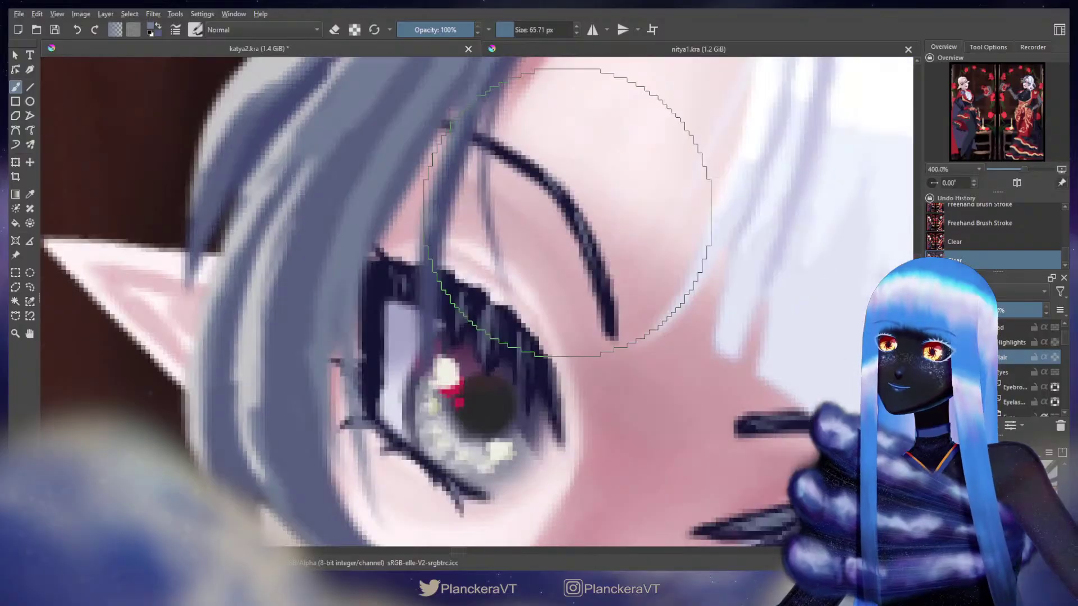
scroll(567, 213, down, 2)
drag(568, 213, 645, 202)
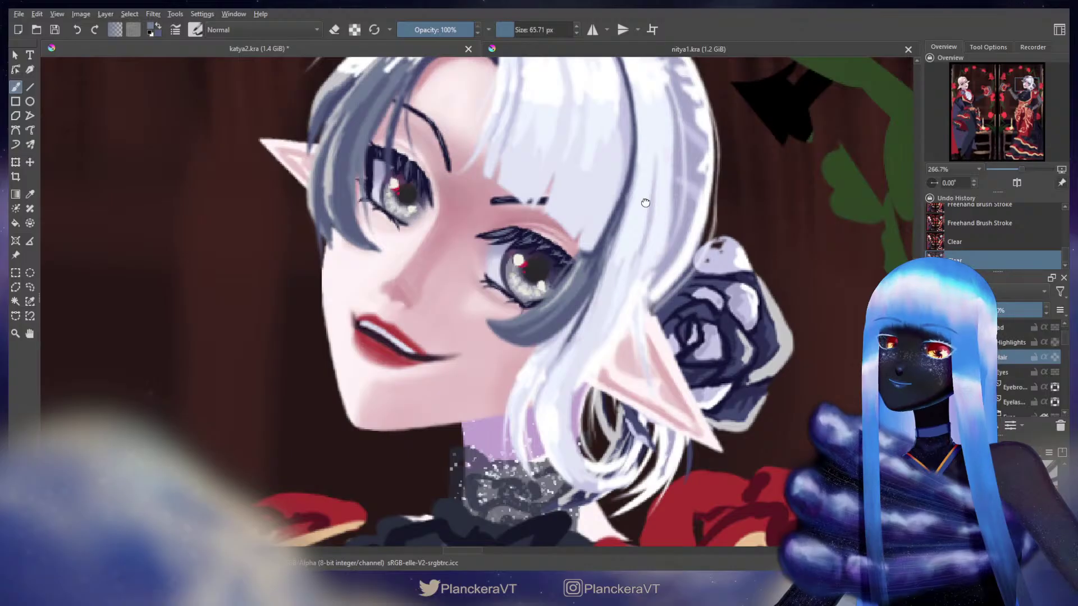
scroll(646, 202, down, 5)
scroll(657, 219, up, 2)
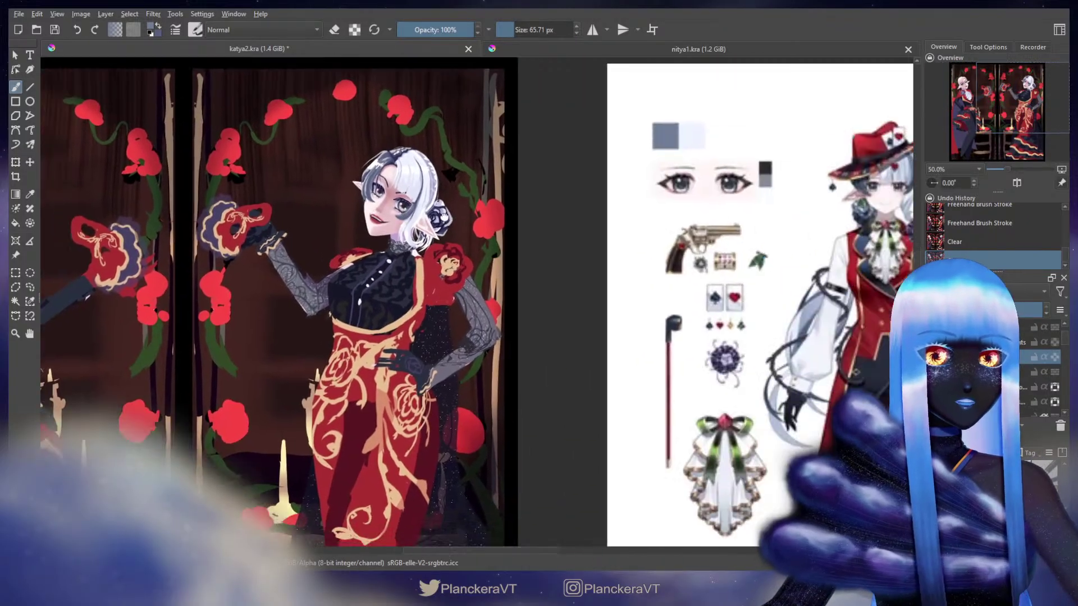
drag(752, 235, 673, 234)
scroll(673, 234, down, 2)
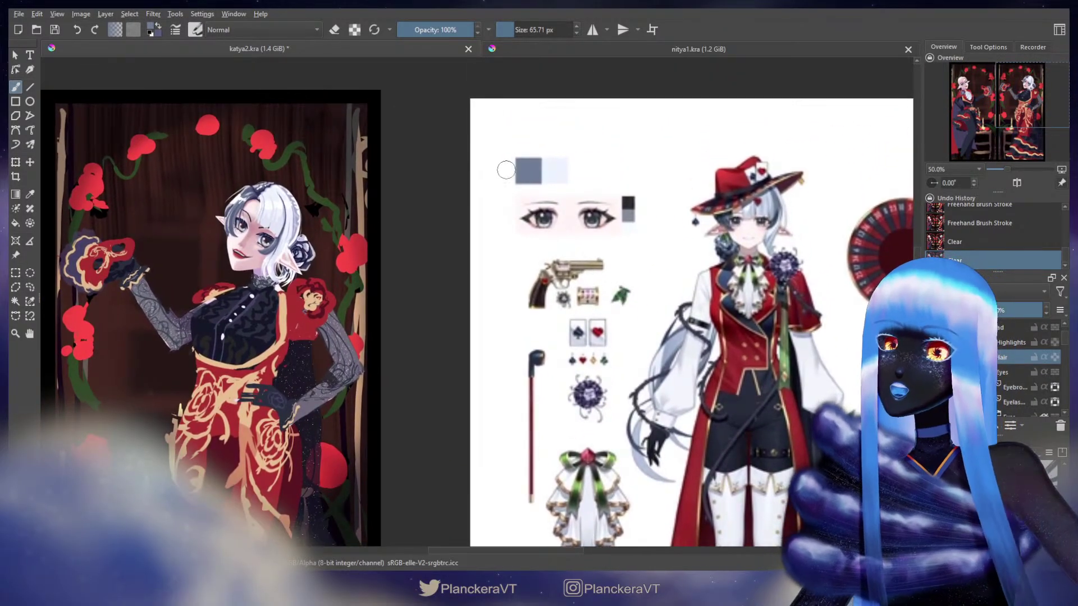
click(528, 168)
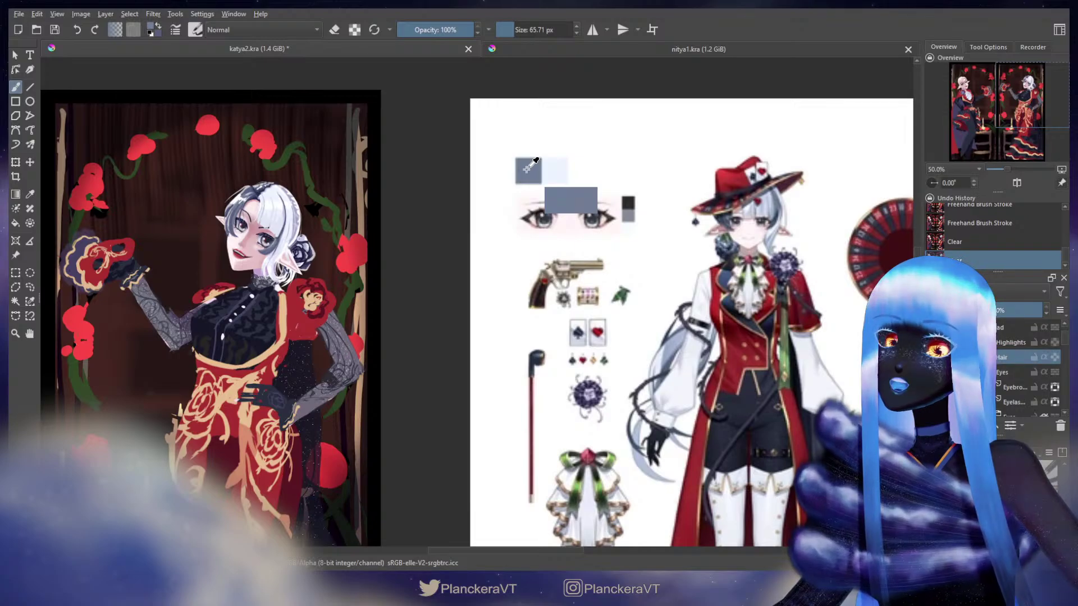
Sample the shadow colours around the dark rose in the gowned woman's hair.
scroll(349, 193, up, 3)
drag(306, 197, 653, 273)
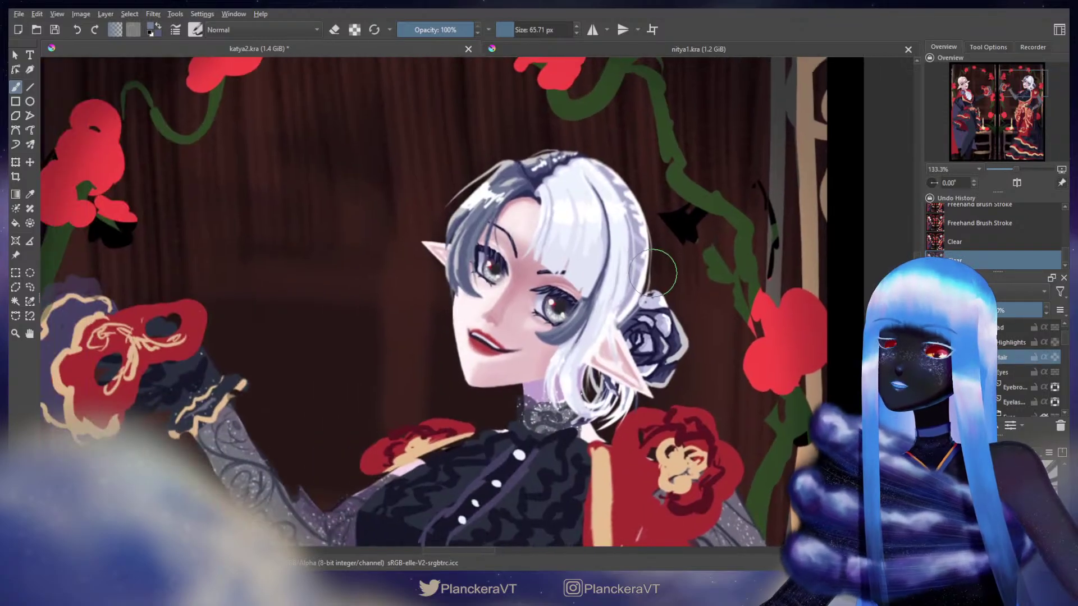
scroll(655, 331, up, 2)
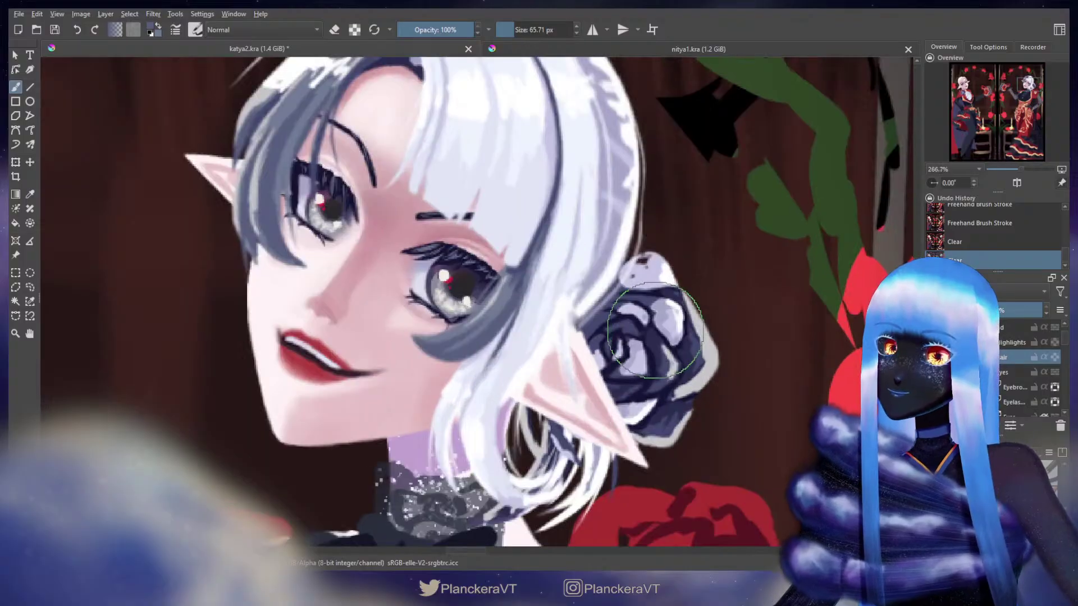
ctrl+click(600, 319)
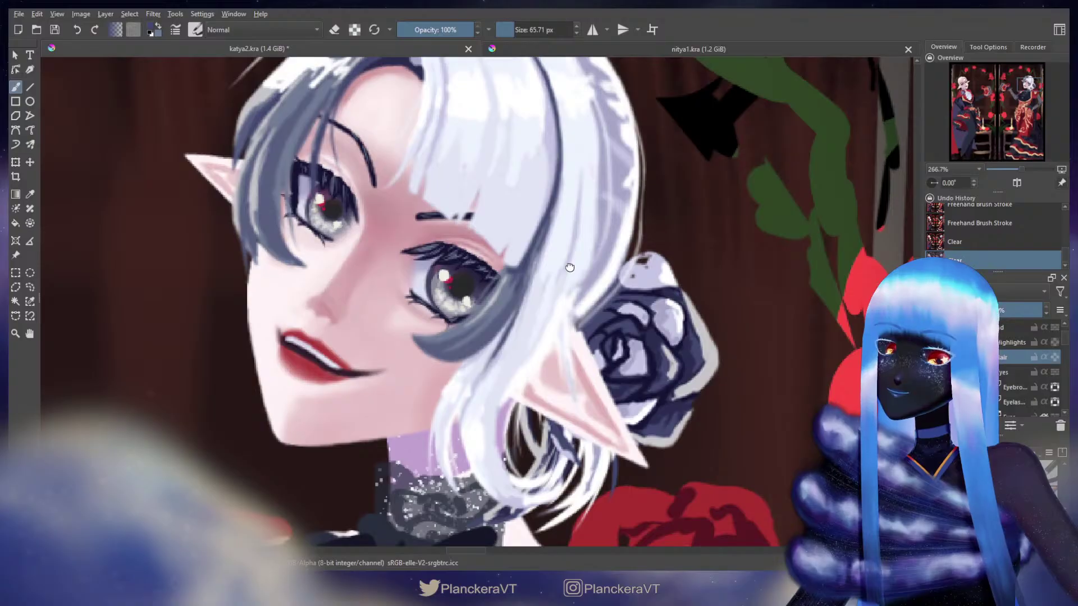
drag(570, 267, 601, 297)
ctrl+click(729, 376)
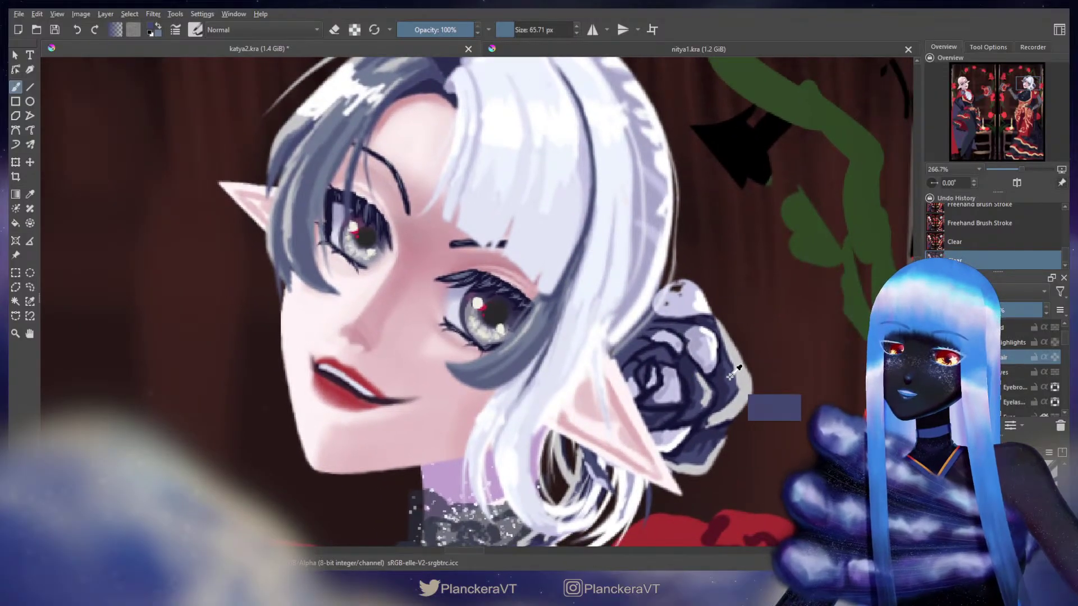
Show the Flower layer in the gowned woman's hair and hide her hair's Highlights layer.
drag(356, 185, 443, 270)
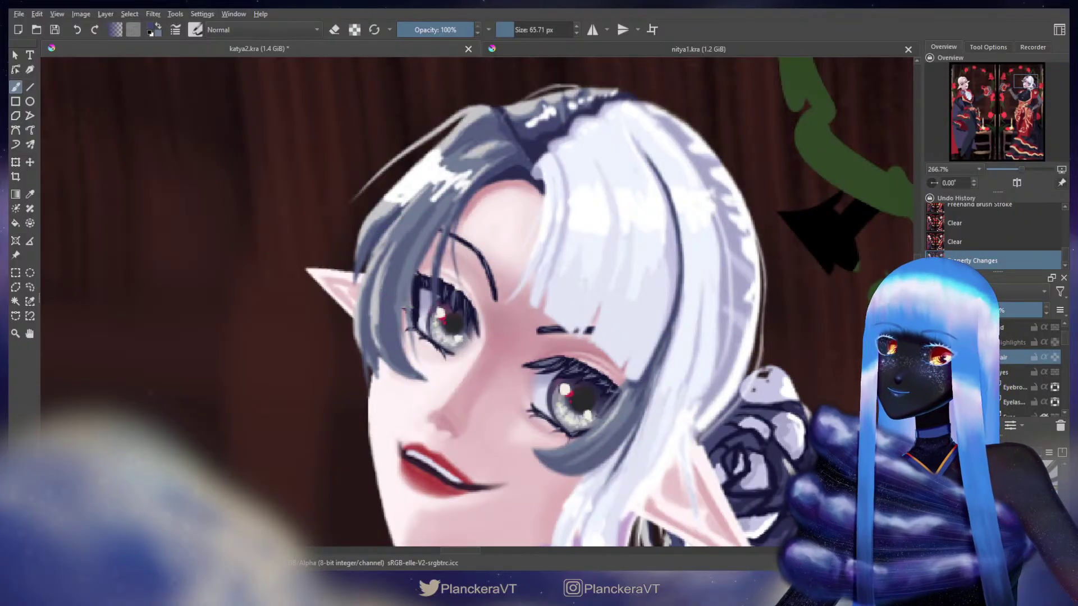
key(ctrl+z)
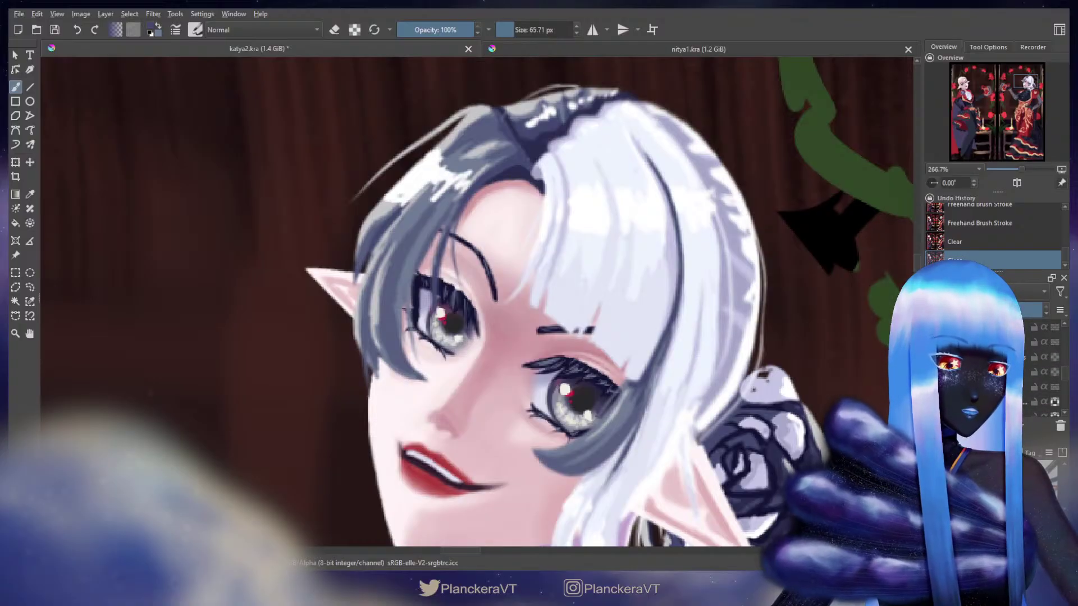
key(ctrl+shift+z)
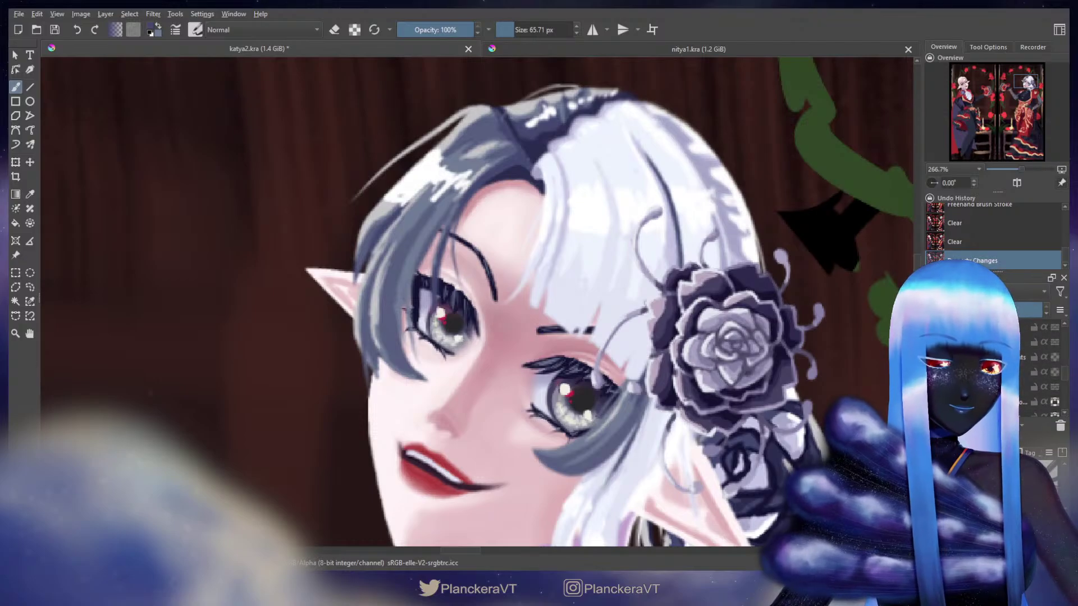
click(932, 357)
click(932, 357)
click(932, 357)
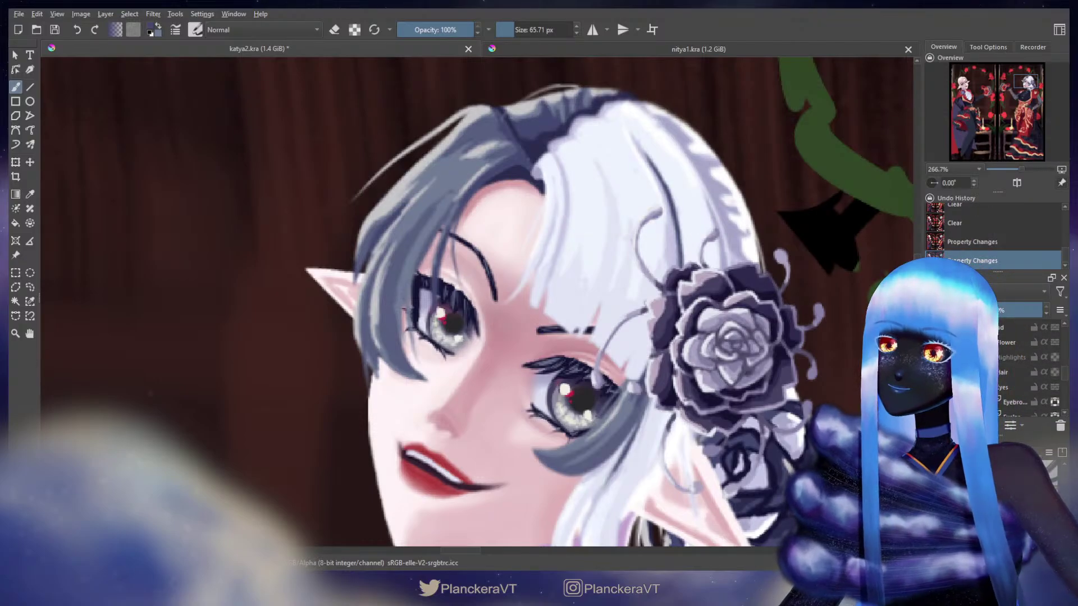
click(932, 357)
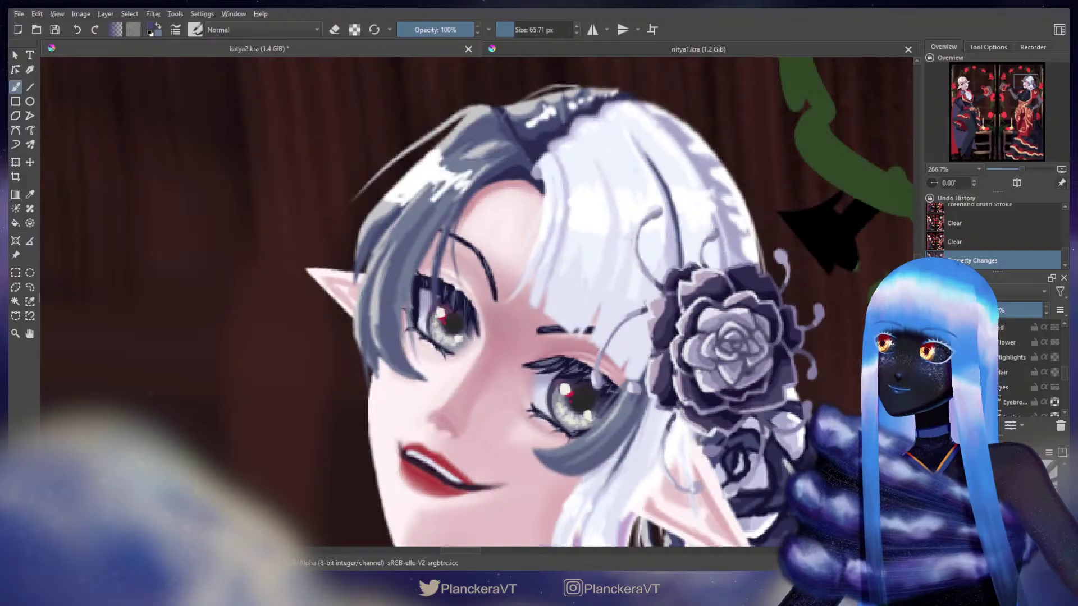
click(932, 357)
click(932, 357)
click(932, 357)
Examine how the two-tone hair is drawn in the front, side and back views of the character reference sheet.
scroll(692, 322, down, 5)
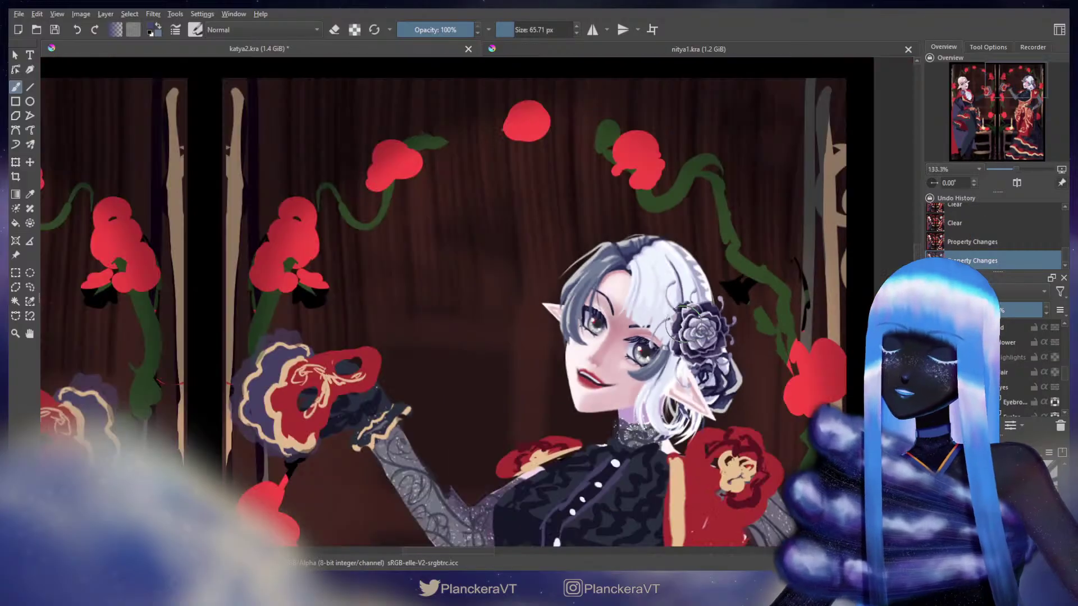
drag(786, 323, 516, 293)
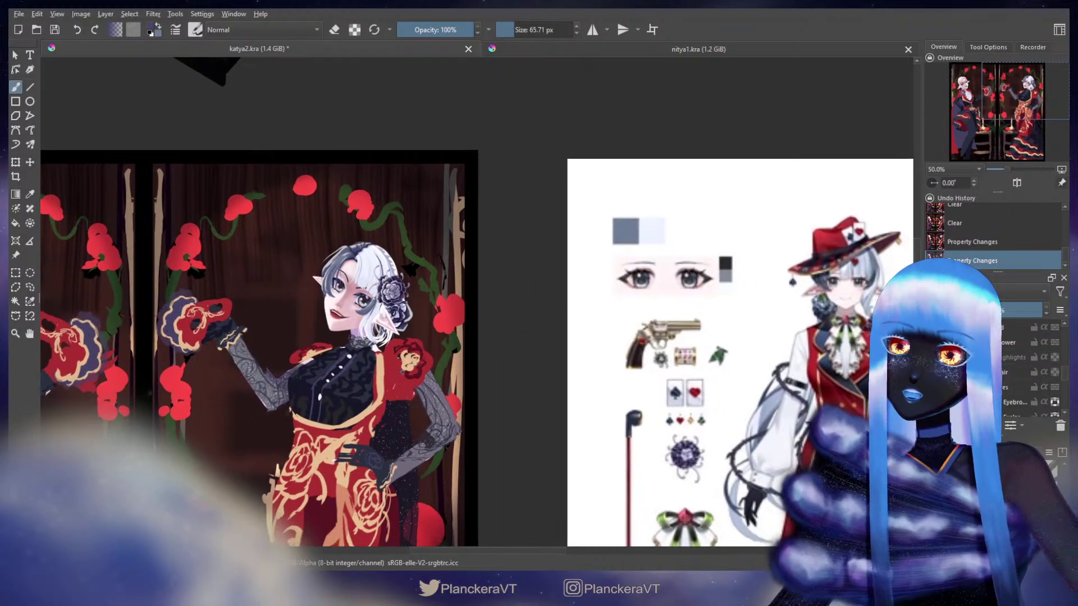
drag(759, 311, 413, 356)
drag(893, 312, 374, 287)
scroll(470, 284, down, 1)
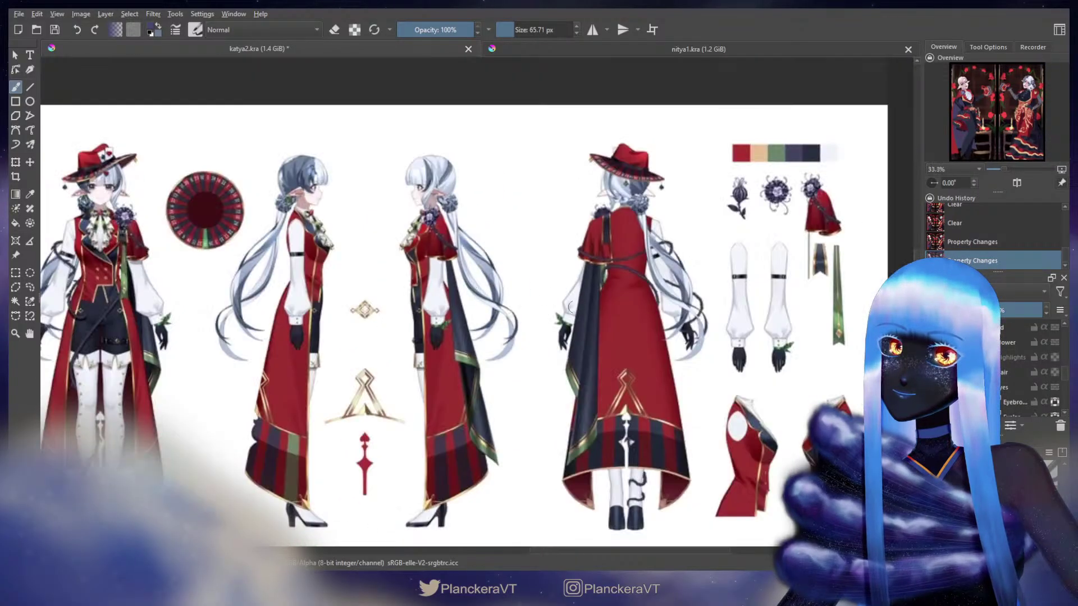
scroll(570, 306, down, 1)
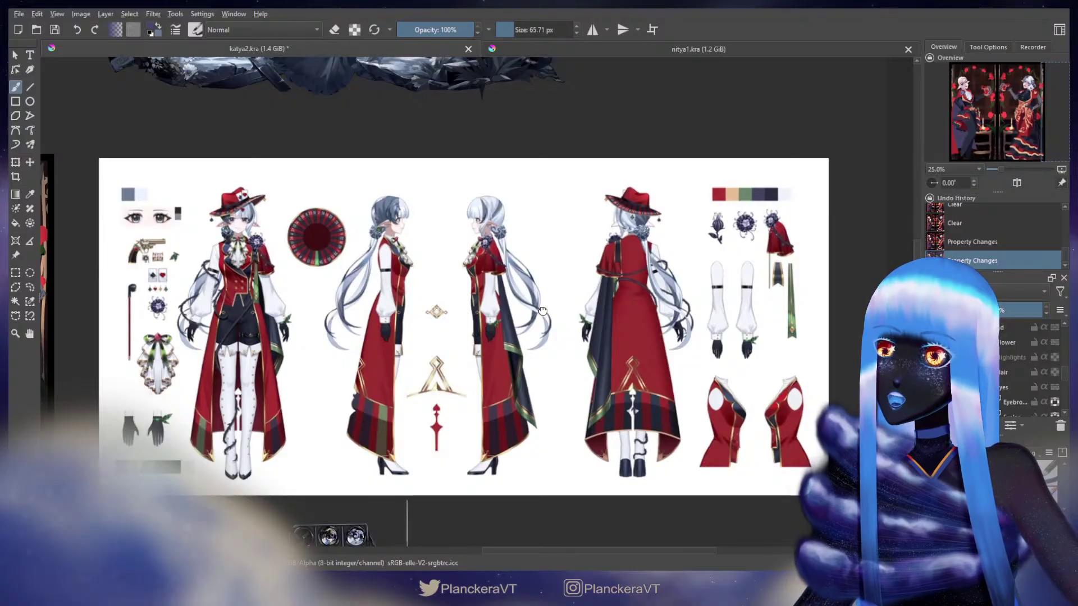
scroll(653, 295, up, 1)
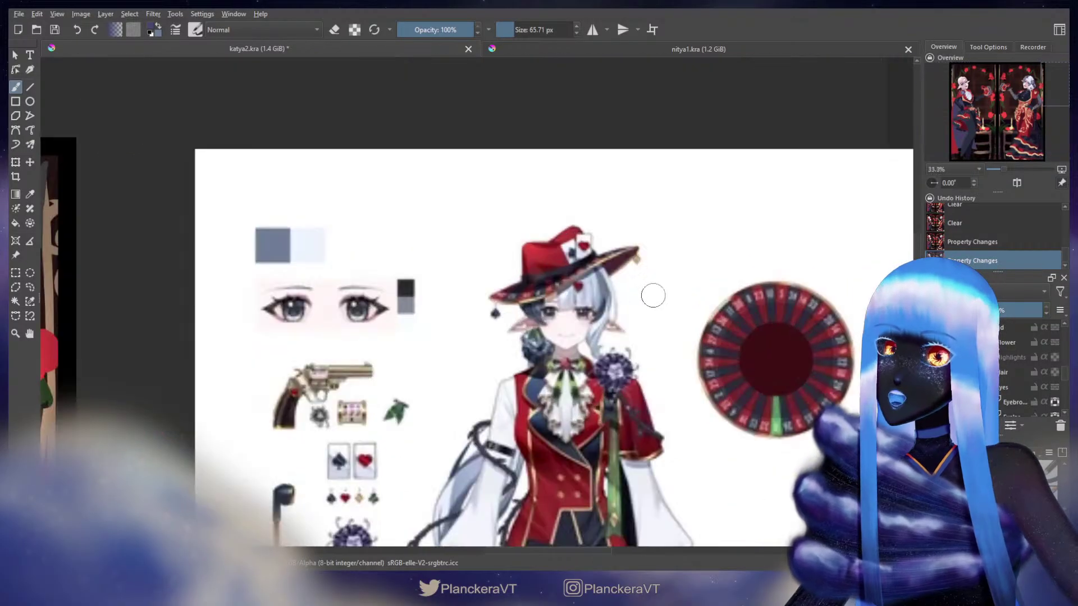
scroll(402, 291, up, 2)
Try a brush stroke over the dark side of the gowned woman's hair on her Hair layer.
drag(275, 245, 275, 245)
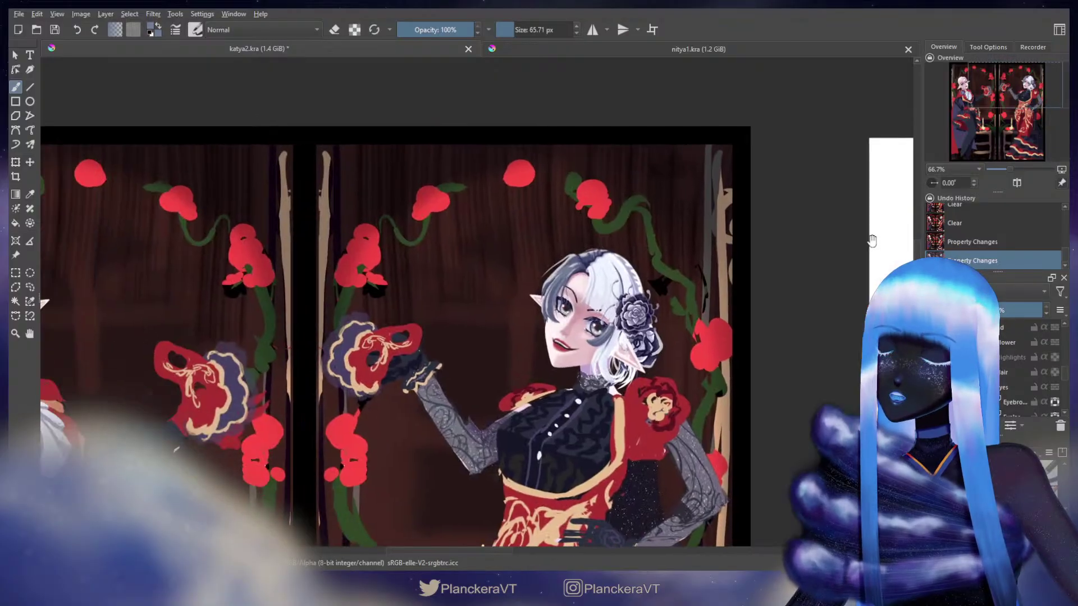
drag(596, 268, 639, 258)
scroll(639, 258, up, 3)
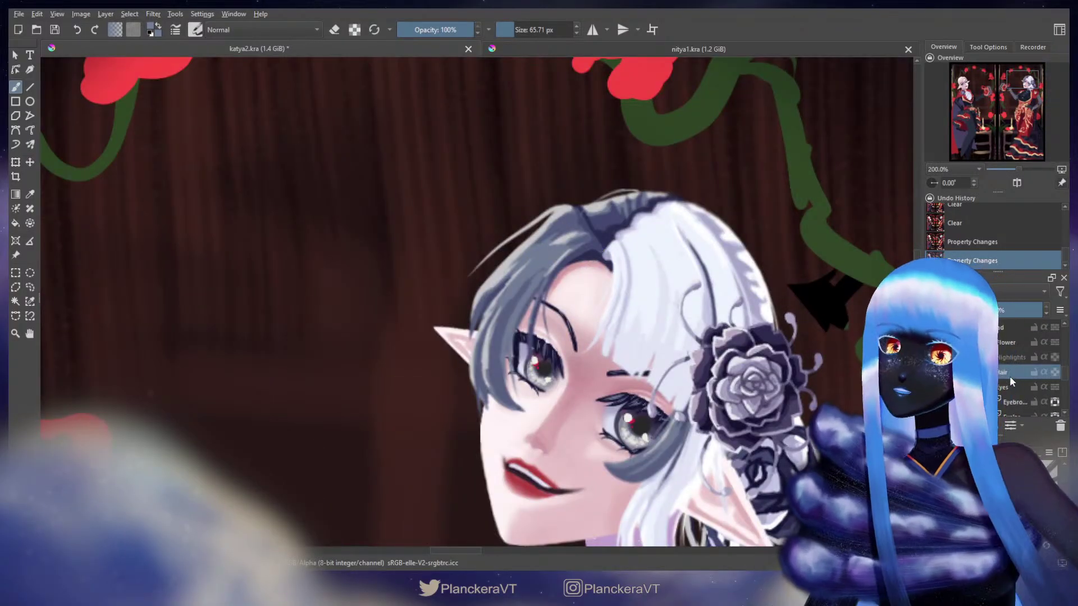
drag(530, 278, 495, 351)
key(ctrl+z)
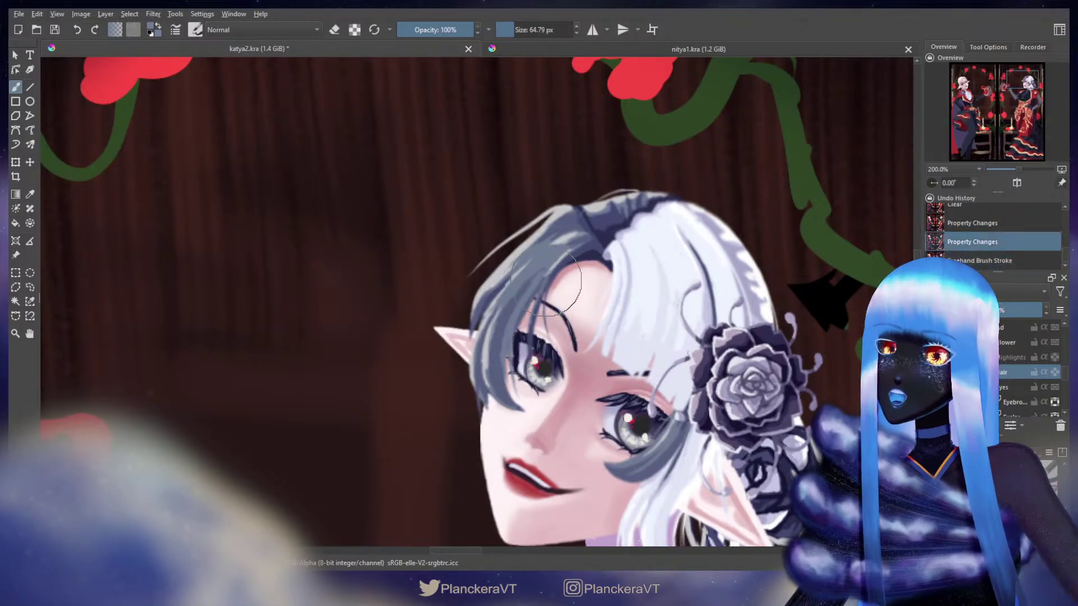
Reduce the brush size to 25.34 px and sample the hair colour near the gowned woman's parting.
key(bracketleft)
key(bracketleft)
key(bracketleft)
key(bracketleft)
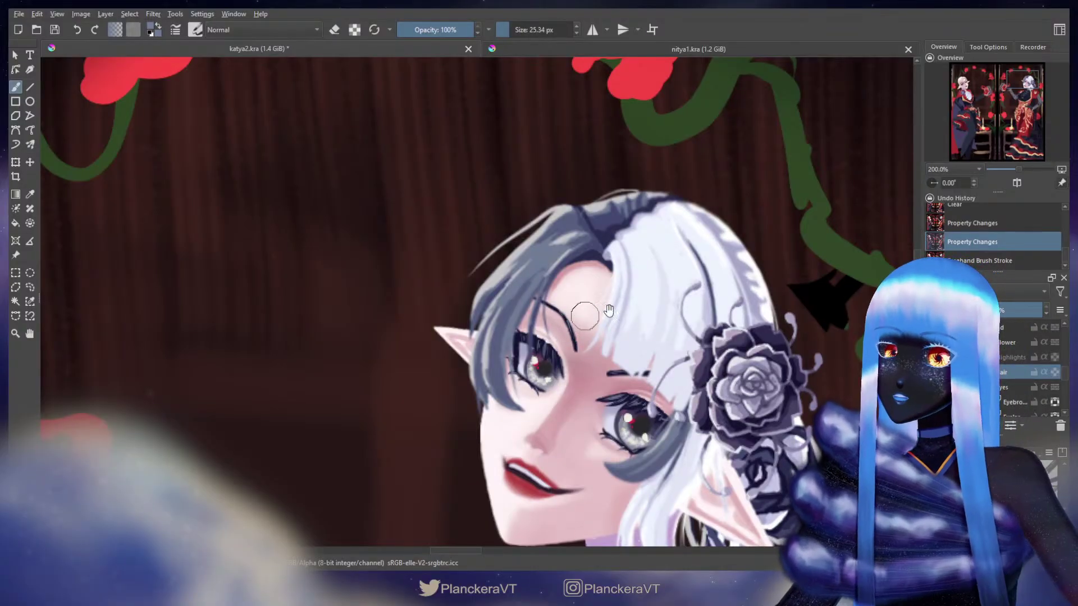
drag(566, 331, 581, 242)
ctrl+click(581, 242)
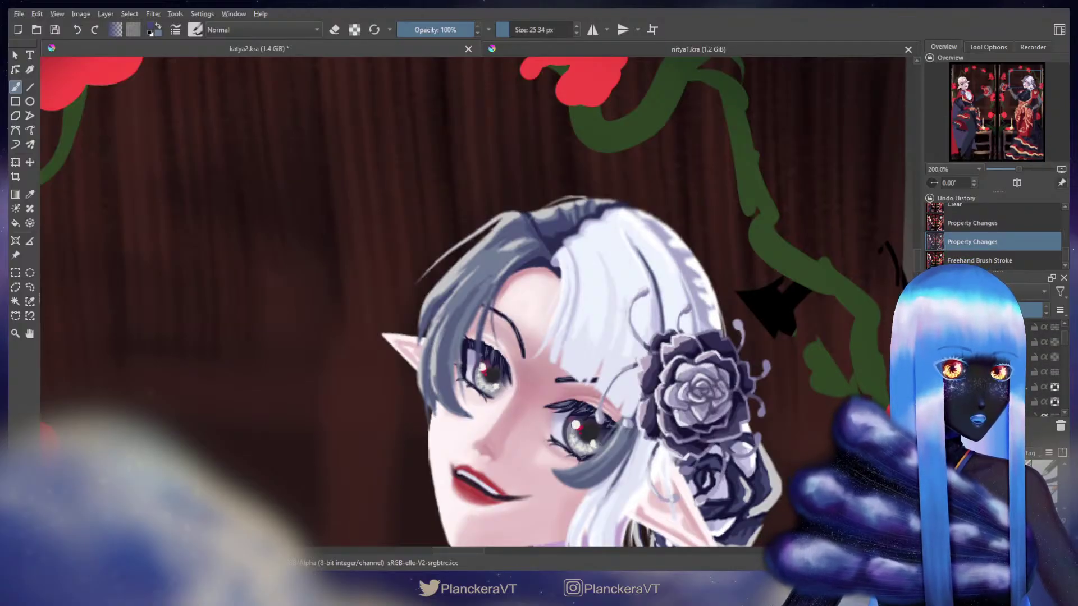
scroll(556, 314, down, 1)
scroll(557, 314, down, 2)
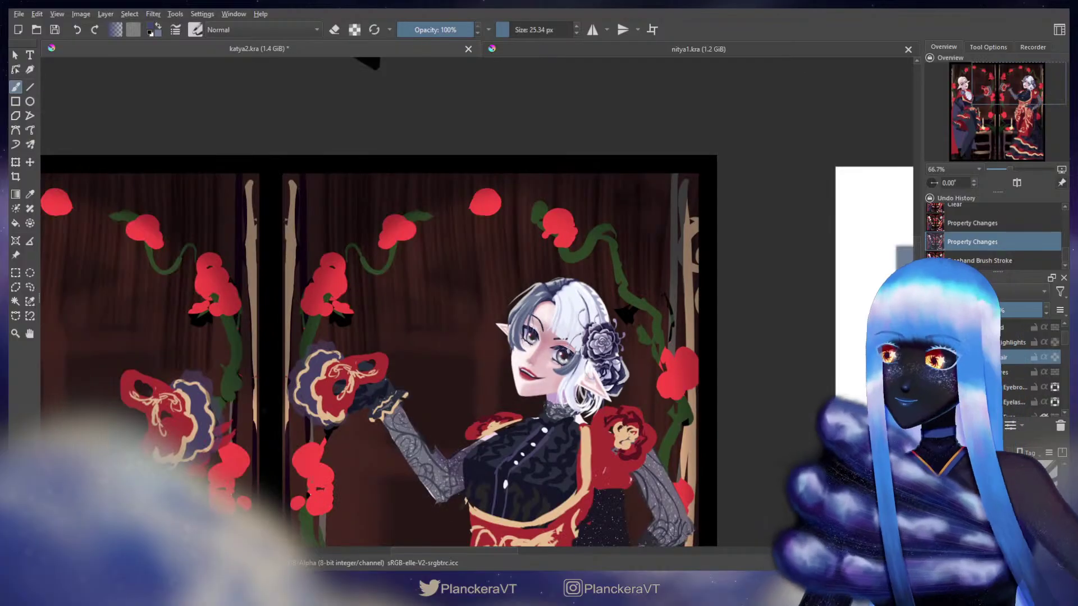
Paint the first dark hair strand on the suited character's forehead with the 25.34 px brush.
drag(382, 315, 765, 282)
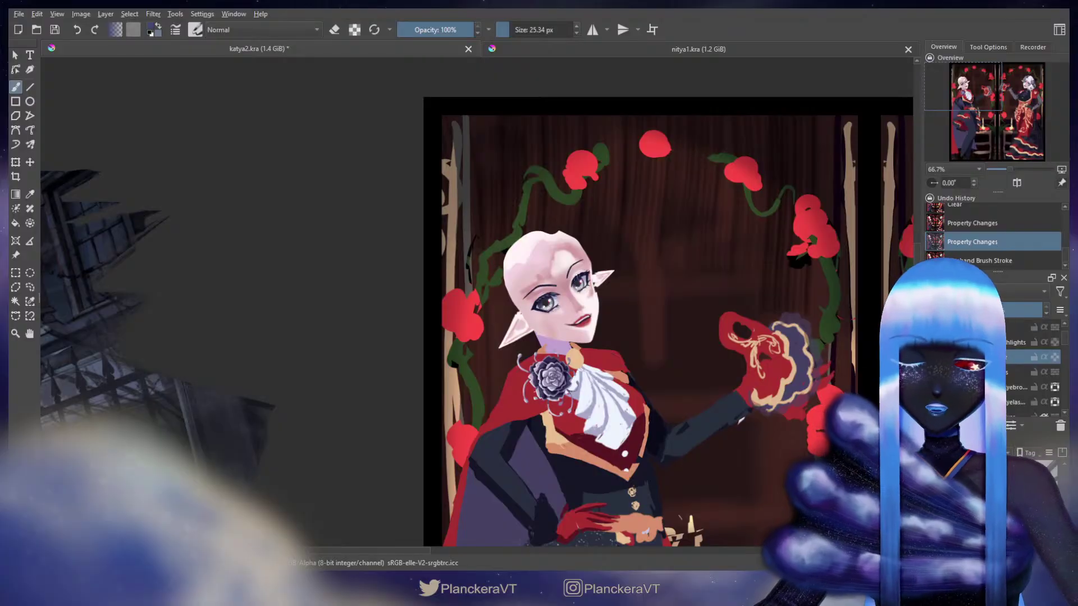
scroll(724, 320, down, 1)
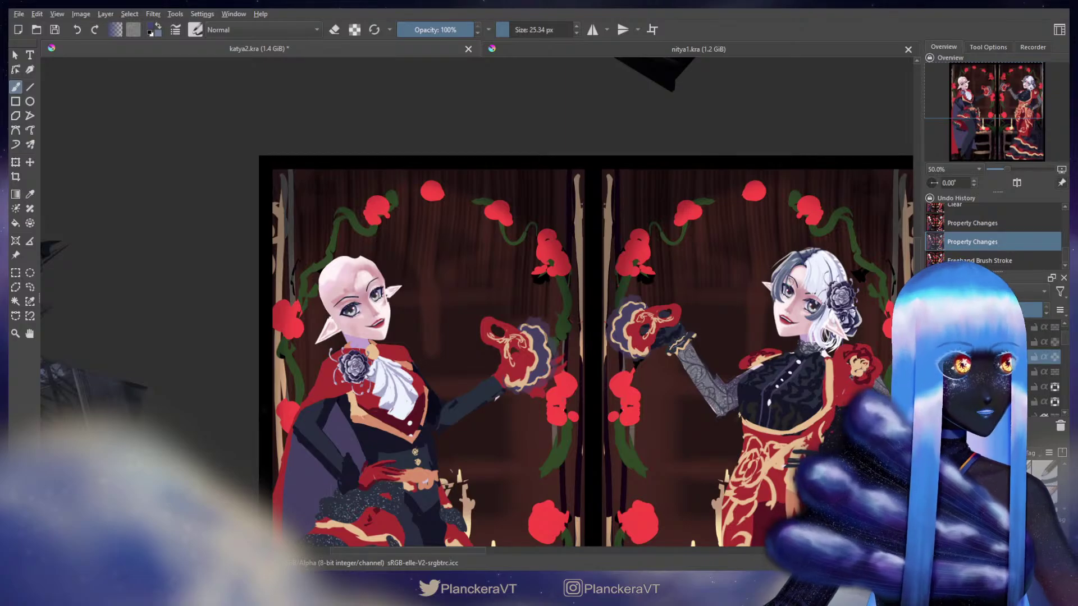
drag(598, 345, 715, 322)
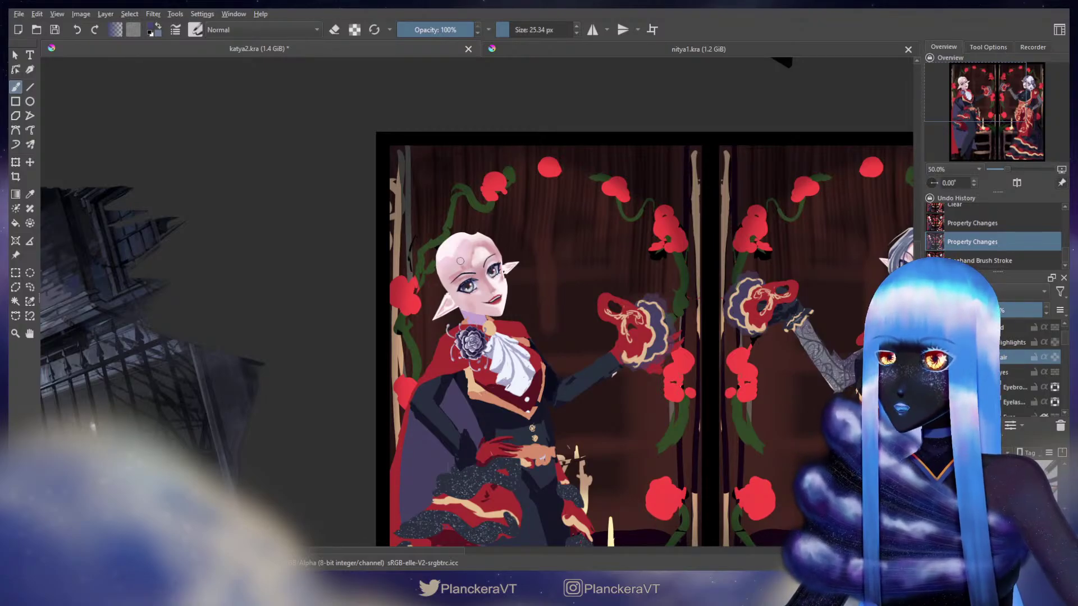
drag(459, 261, 462, 260)
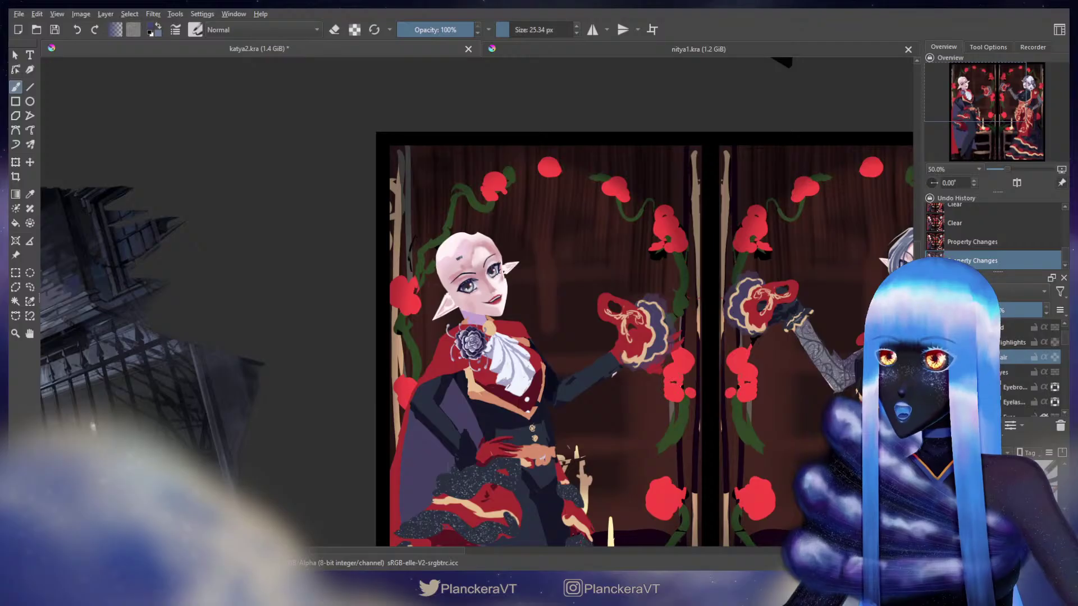
drag(461, 260, 460, 258)
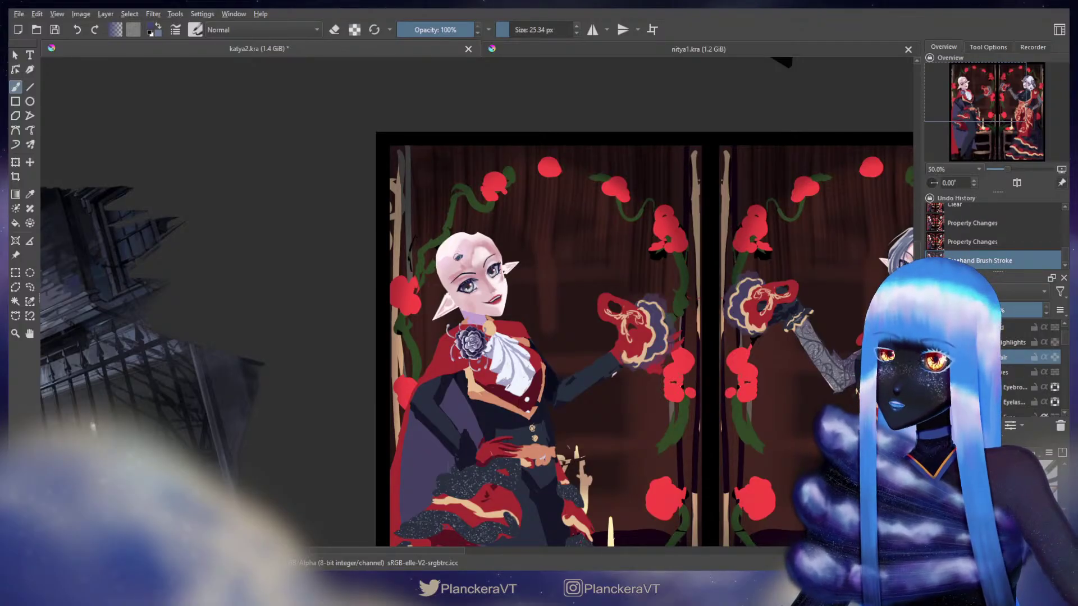
key(ctrl+z)
click(459, 257)
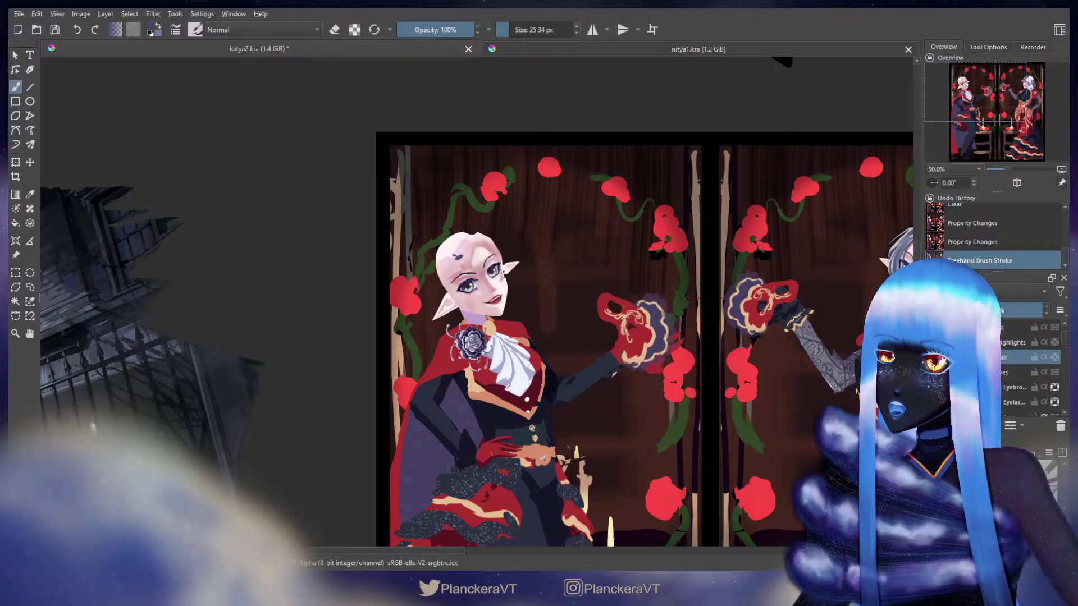
drag(456, 255, 457, 273)
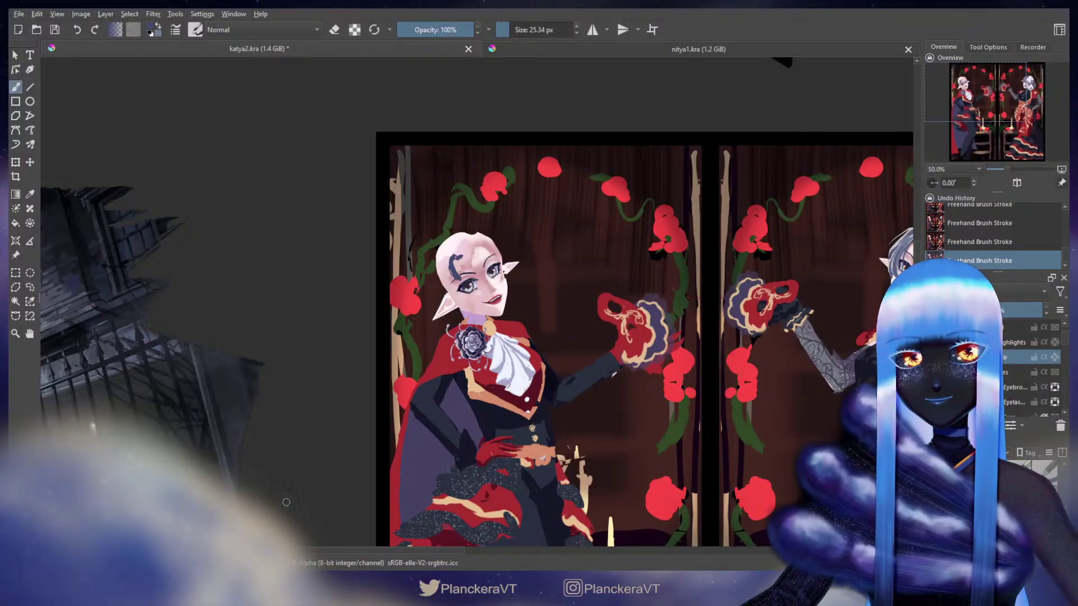
Sample a hair colour, enlarge the brush, and broaden the strand over the suited character's forehead with blue-grey strokes.
key(bracketright)
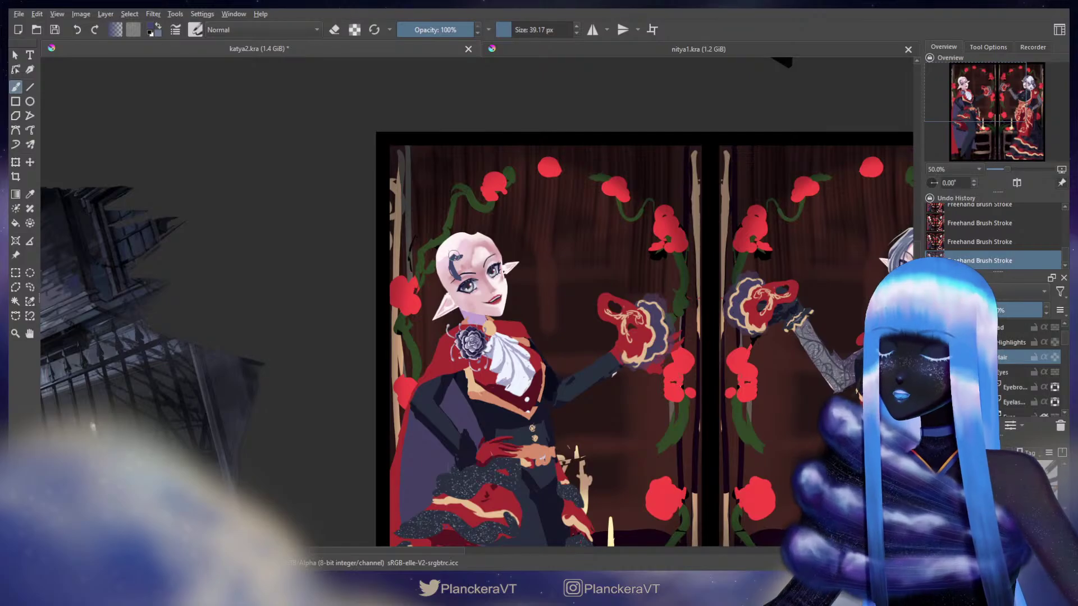
ctrl+click(449, 263)
key(bracketright)
key(bracketright)
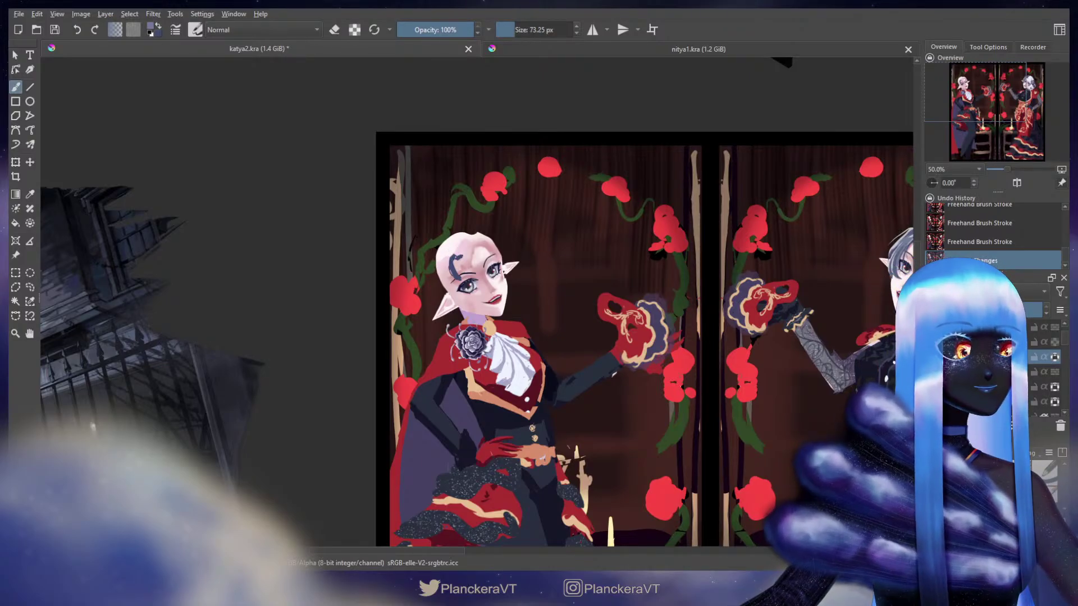
drag(477, 247, 452, 261)
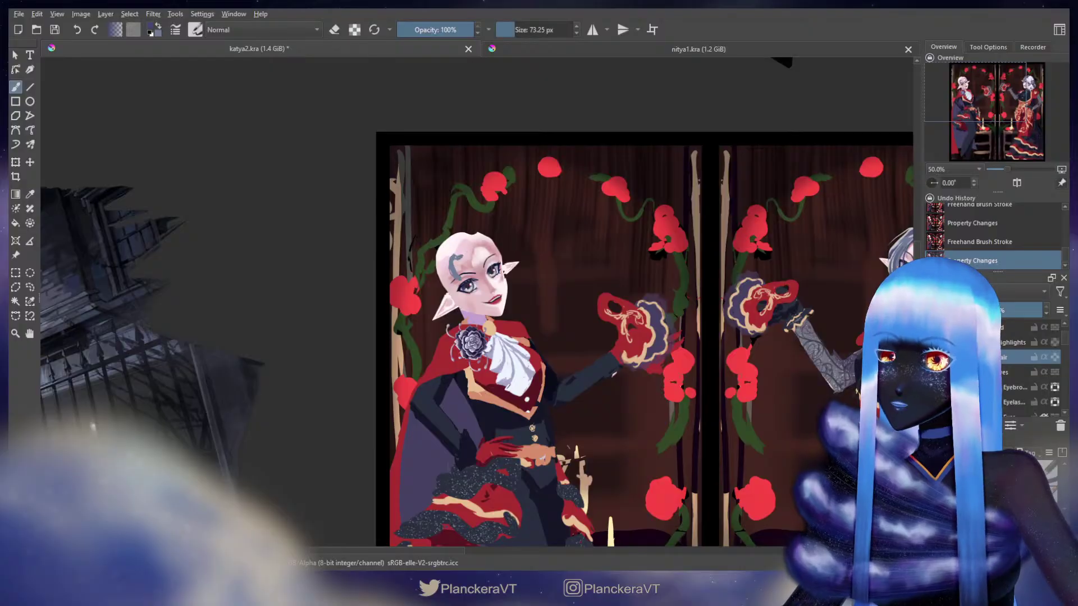
drag(459, 251, 452, 262)
key(ctrl+z)
key(bracketleft)
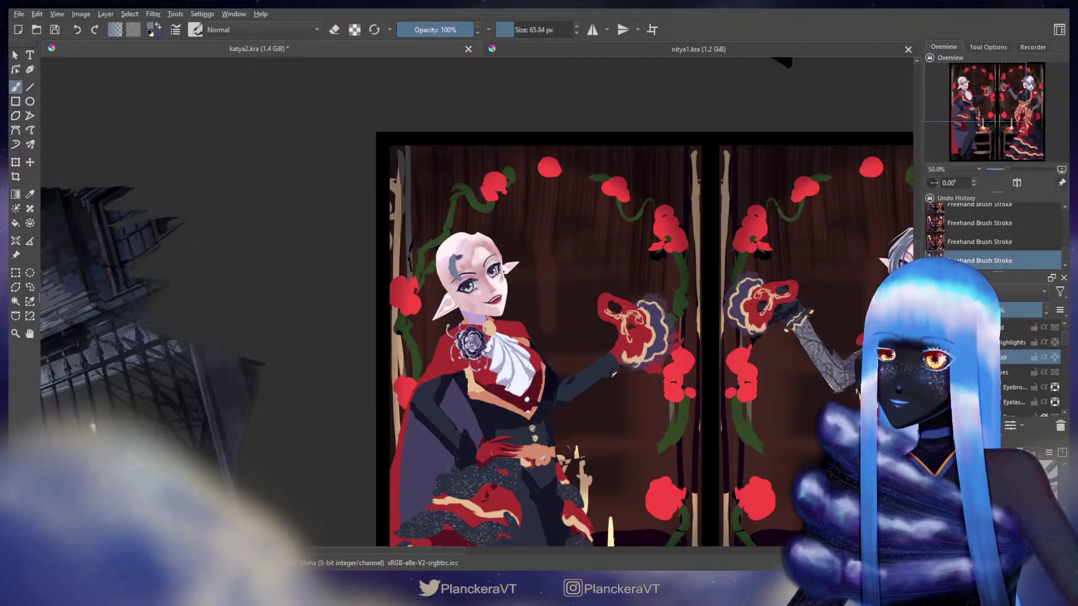
Refine the edge of the forehead strand with eraser and brush, comparing the last stroke by undoing and redoing it.
key(e)
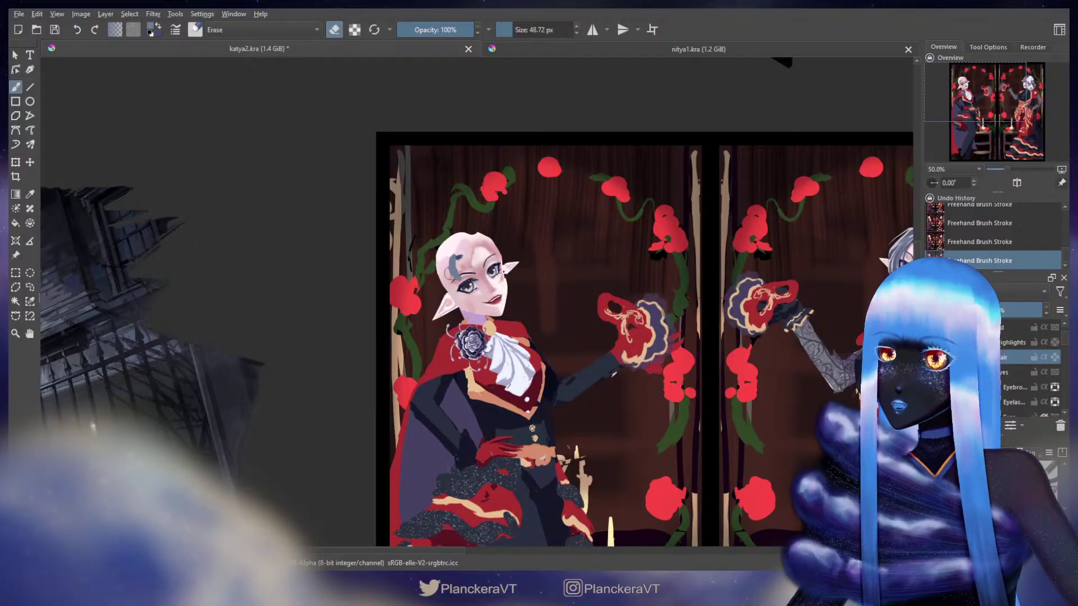
key(bracketleft)
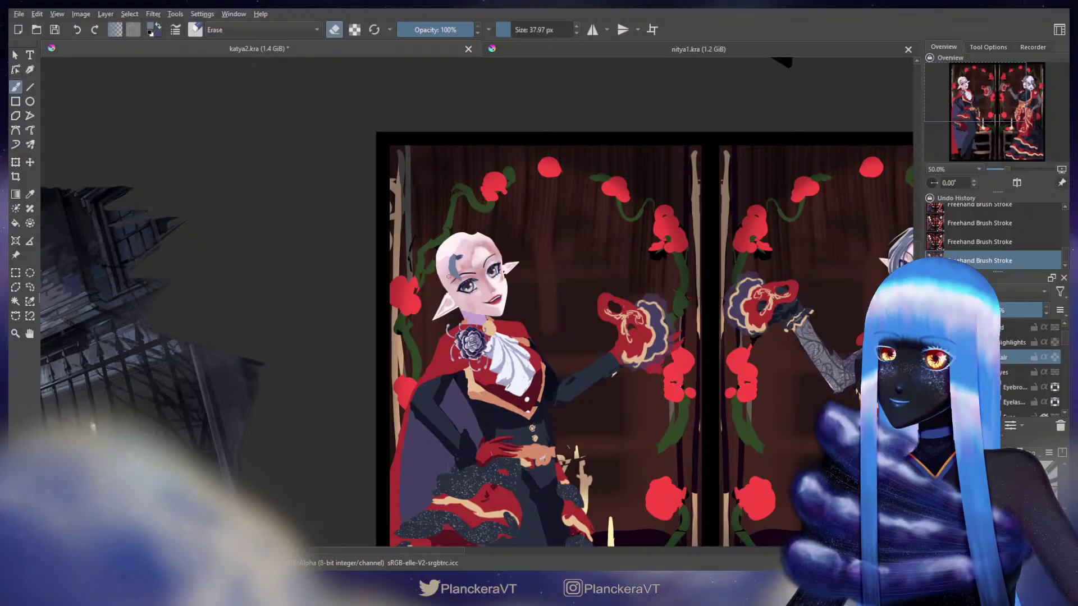
key(e)
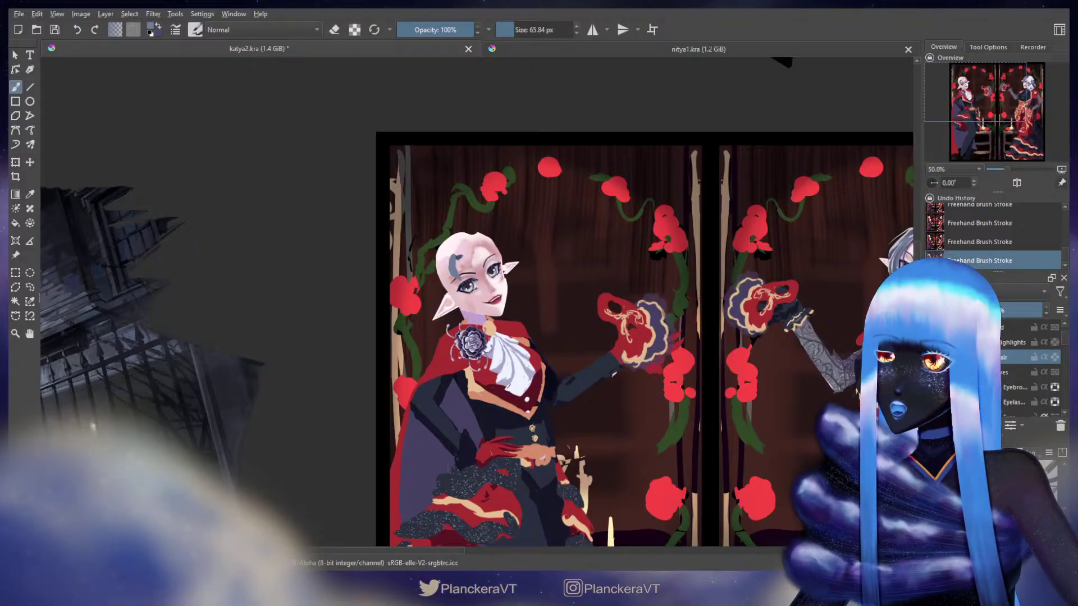
key(ctrl+z)
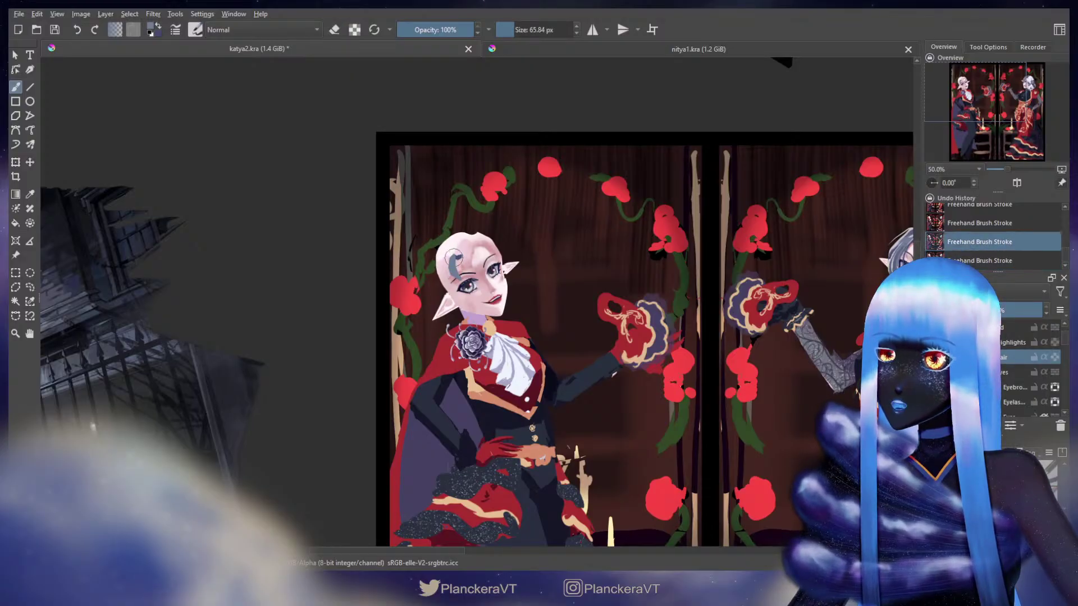
key(ctrl+shift+z)
key(ctrl+z)
key(ctrl+shift+z)
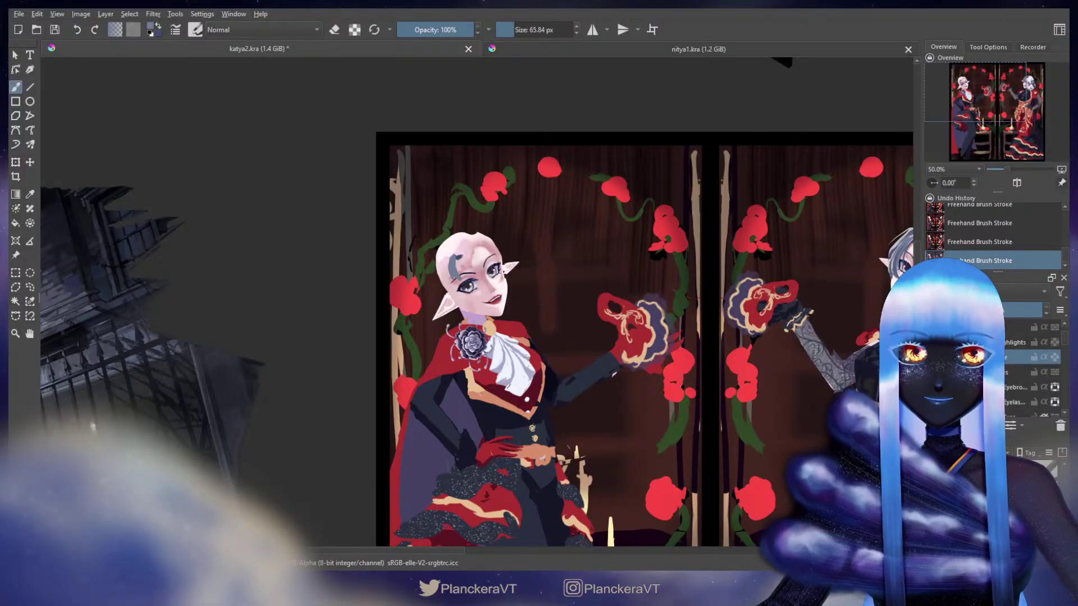
Add to the forehead strand with the 61.64 px brush, shift it with the Move tool and trim it with the eraser.
drag(561, 337, 634, 305)
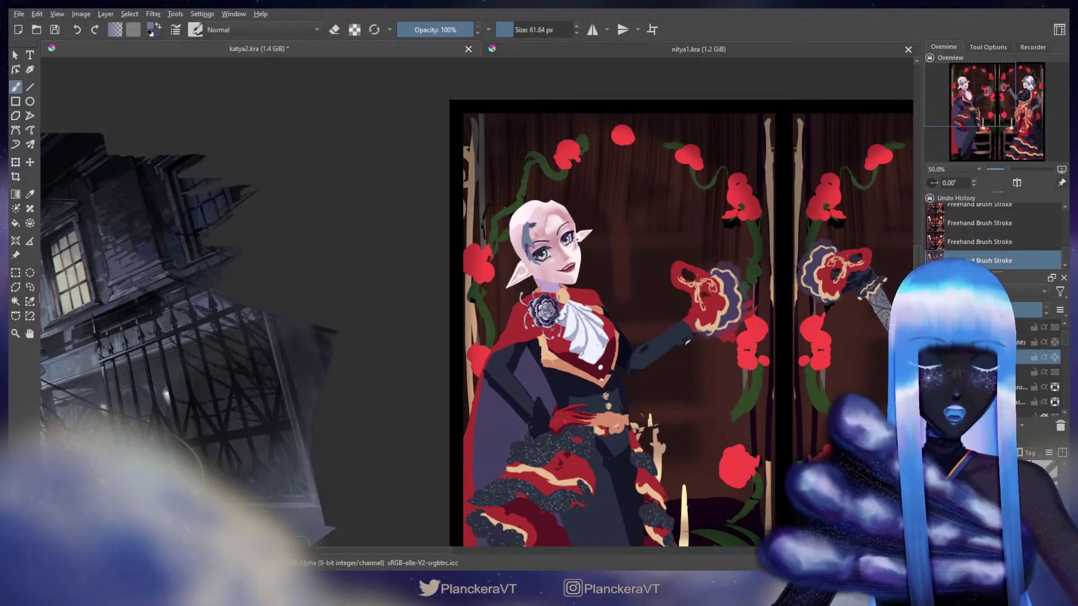
drag(539, 226, 560, 248)
key(e)
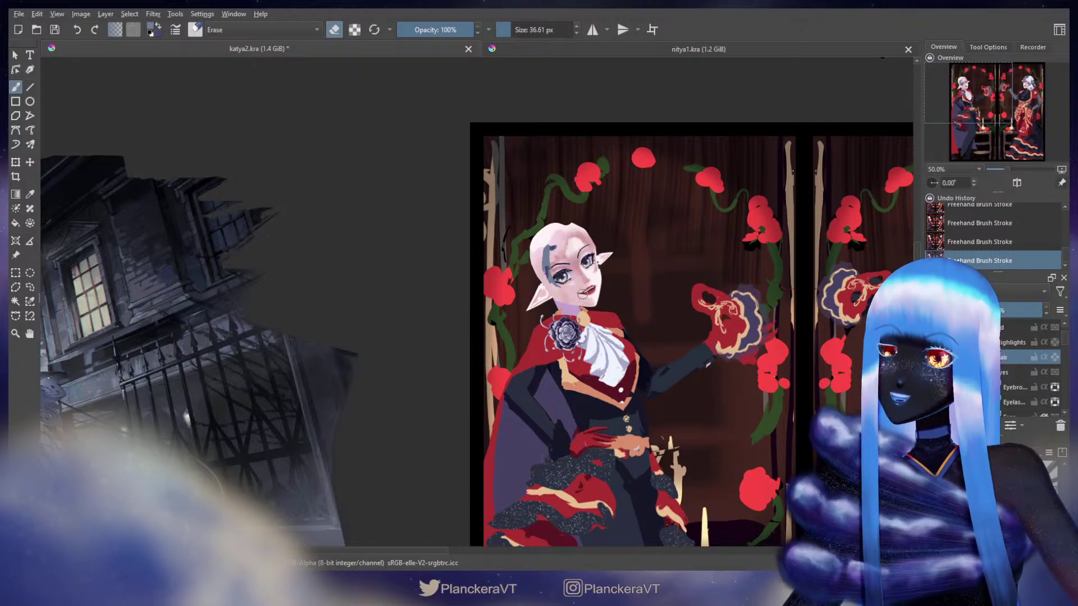
key(e)
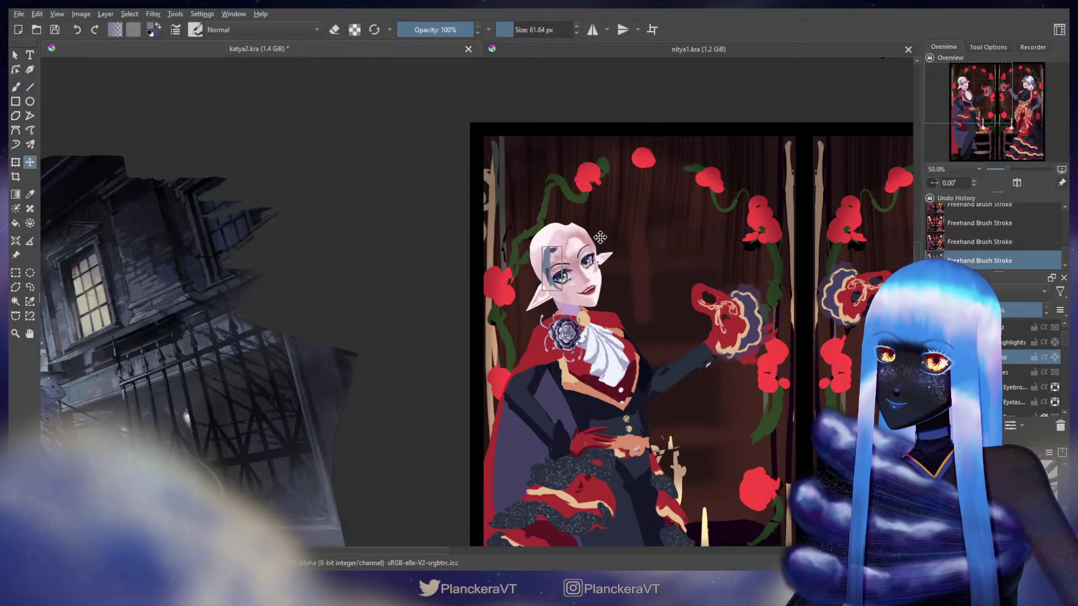
key(e)
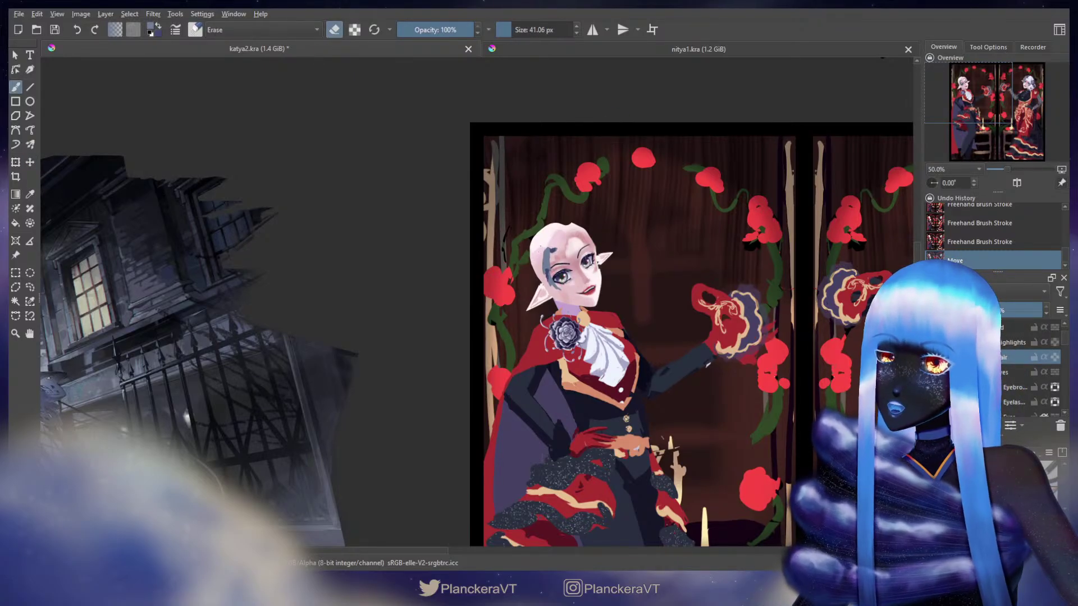
drag(540, 255, 553, 291)
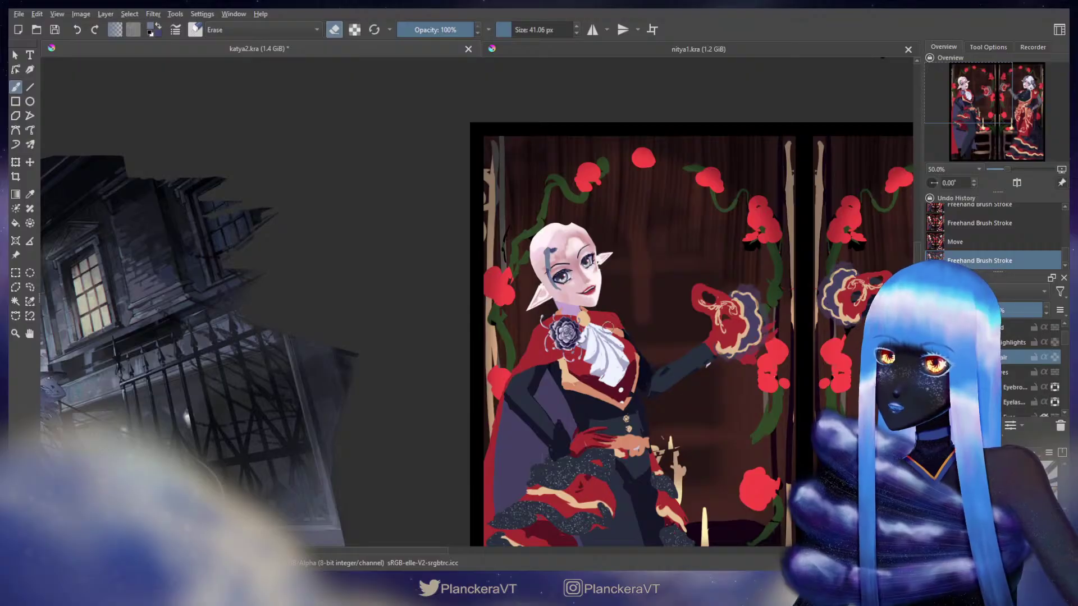
Extend the blue-grey lock down beside the suited character's eye to the cheek with the 61.52 px brush.
key(e)
drag(545, 247, 556, 285)
key(ctrl+z)
drag(553, 273, 559, 289)
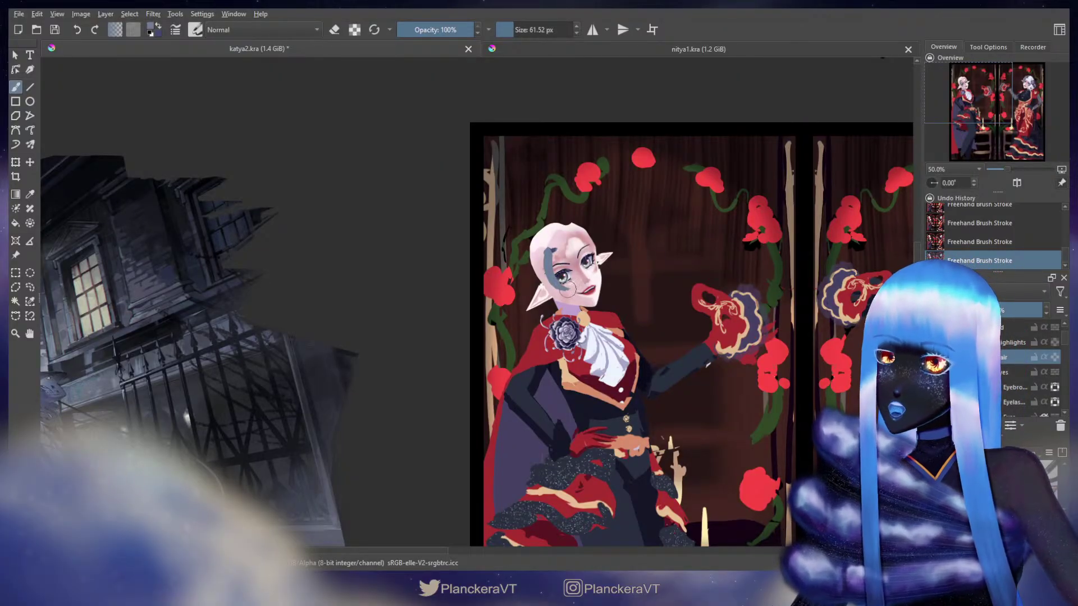
key(e)
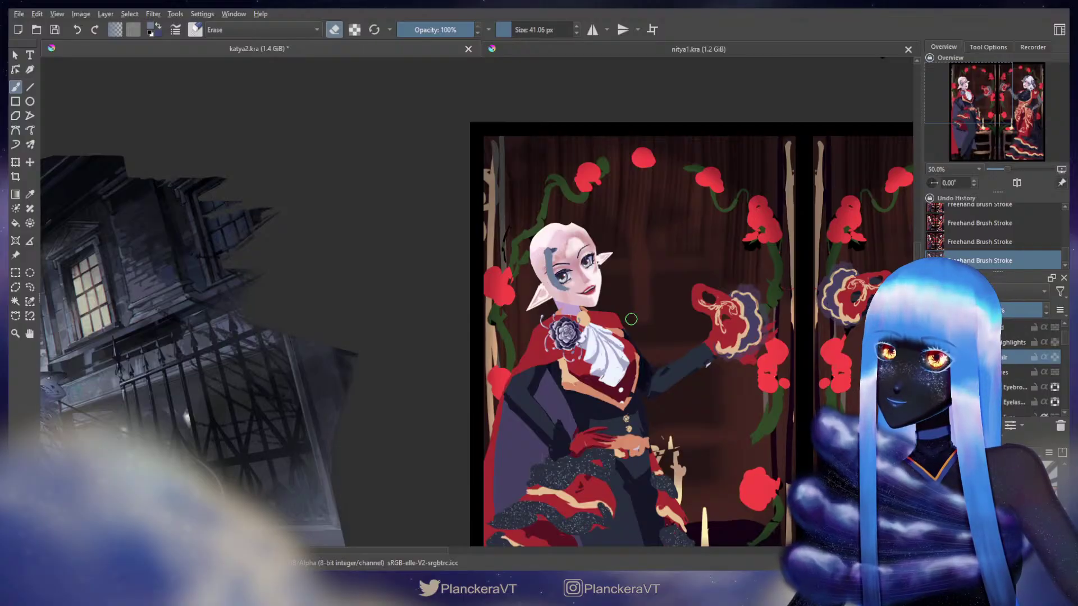
key(e)
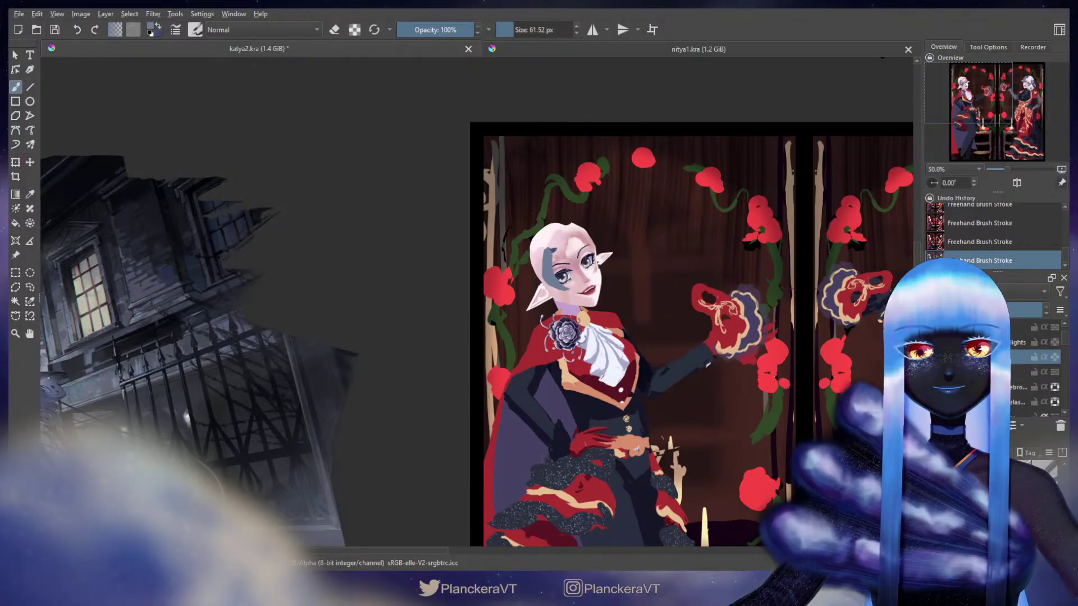
Transform the suited character's hair lock and trim its upper and lower edges with the 41.06 px eraser.
key(ctrl+t)
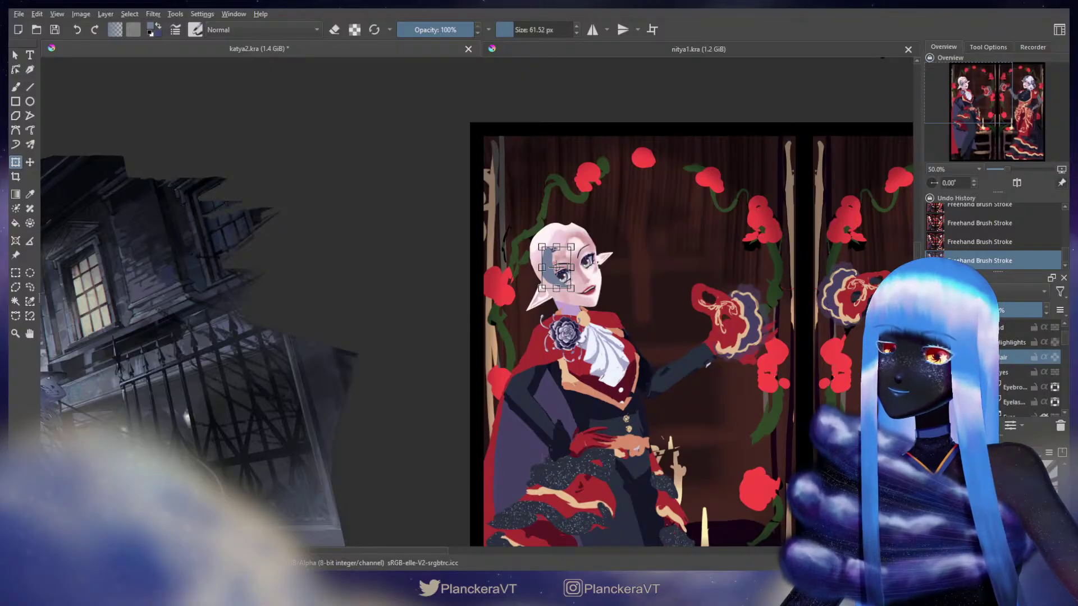
key(b)
key(e)
mouse_move(556, 267)
mouse_down()
mouse_move(538, 289)
mouse_move(452, 303)
mouse_up()
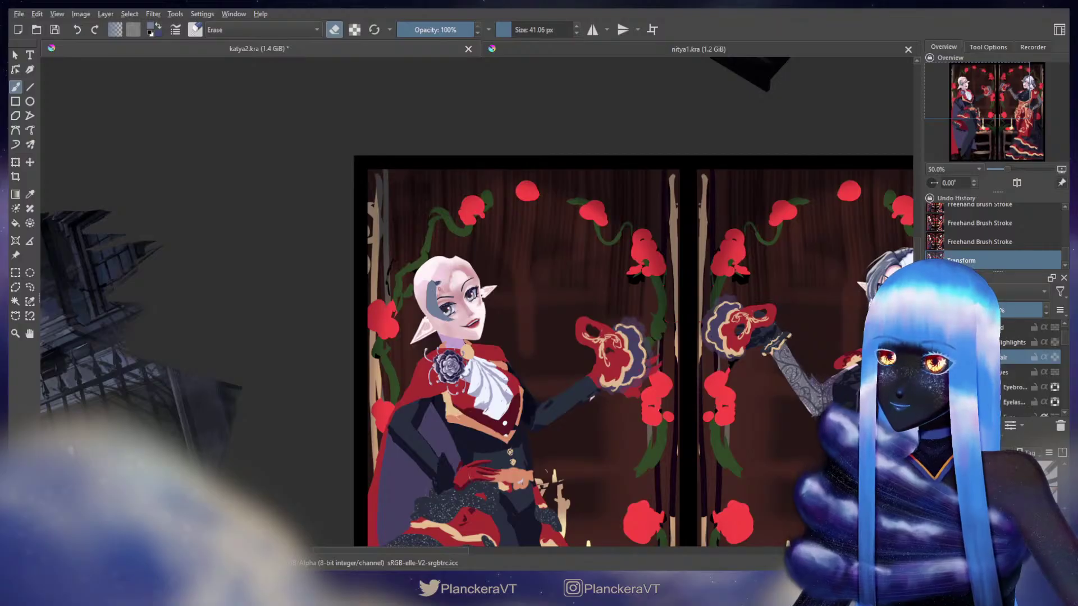
drag(438, 289, 444, 290)
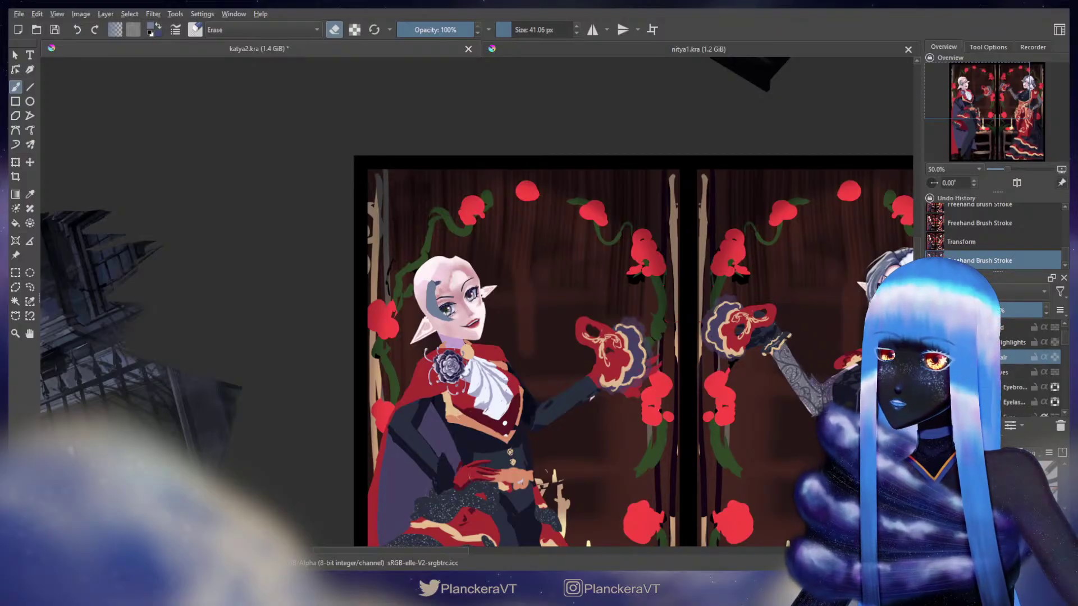
drag(443, 323, 450, 323)
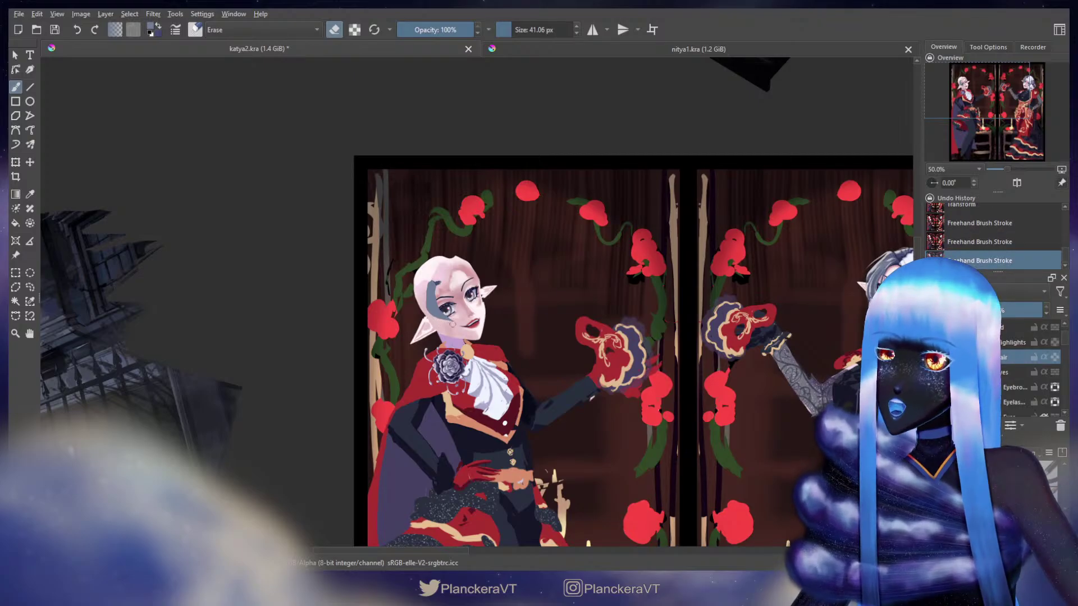
Paint more of the lock's upper part with the 61.52 px brush and move the lock toward the temple.
key(e)
key(bracketright)
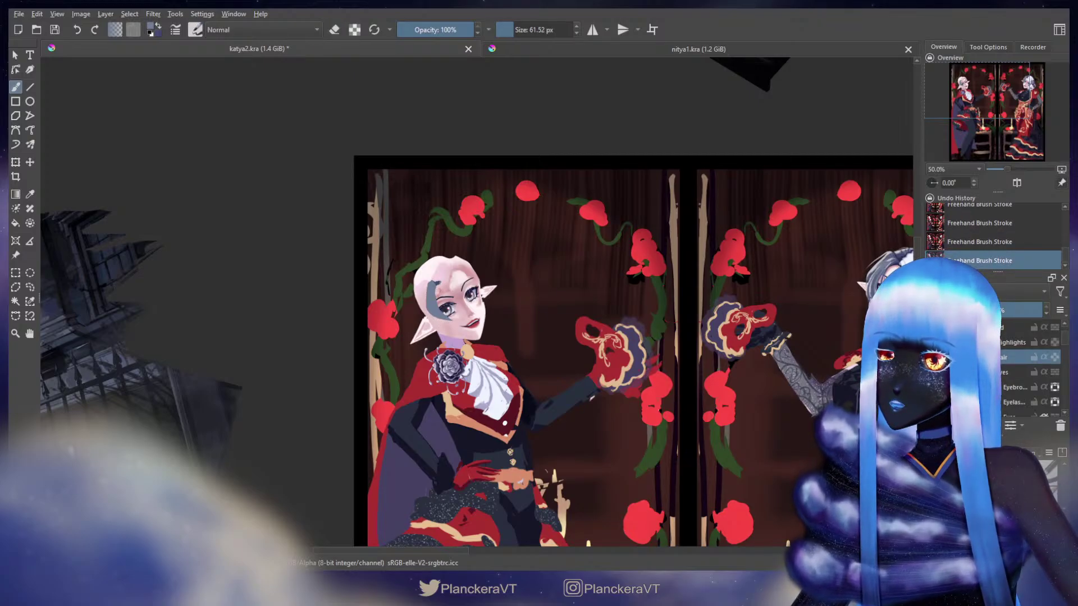
drag(437, 278, 446, 289)
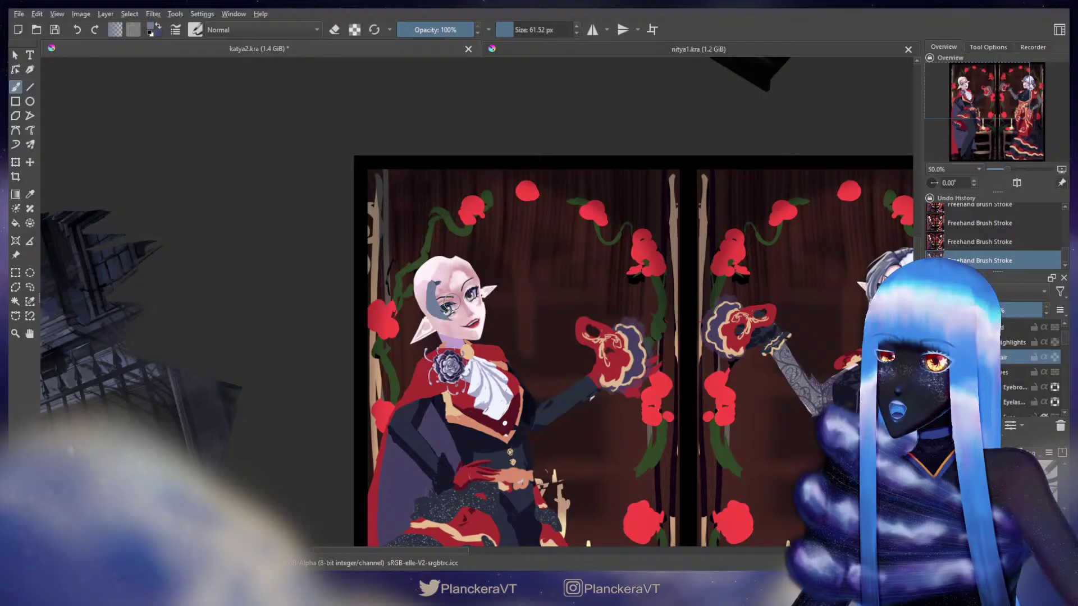
key(t)
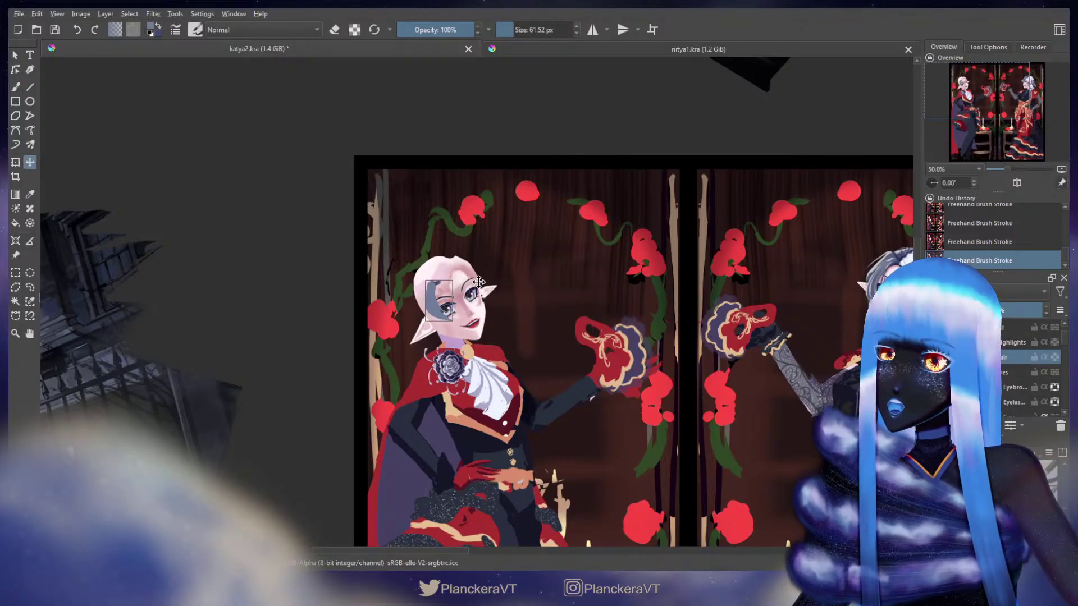
mouse_move(477, 282)
mouse_down()
mouse_move(451, 337)
mouse_move(457, 319)
mouse_move(436, 284)
mouse_up()
Select part of the lock with a freehand selection, reposition it beside the eye and clear the selection.
click(30, 287)
key(t)
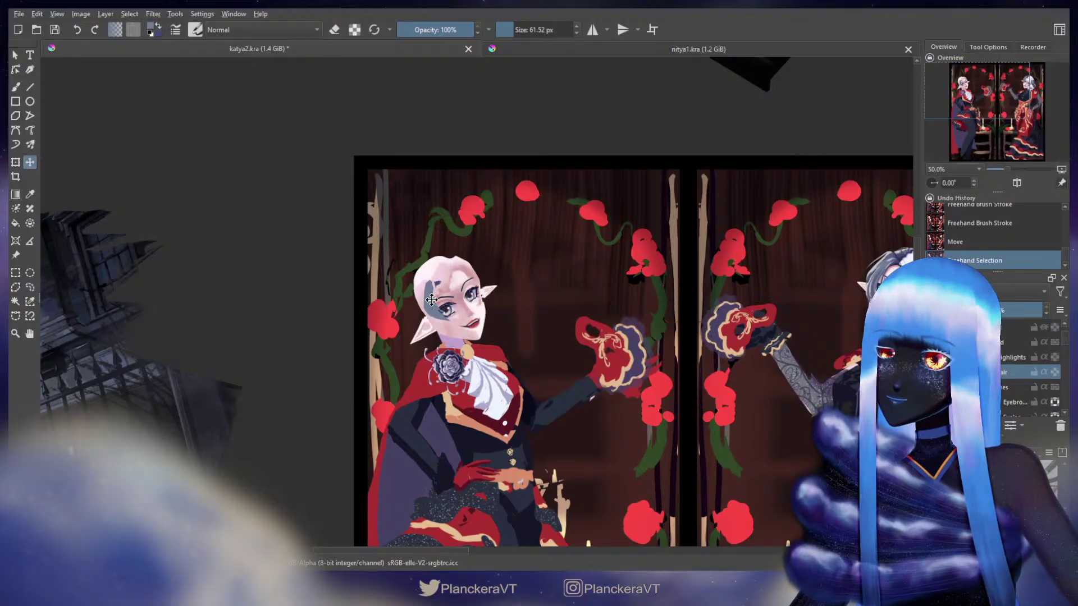
mouse_move(433, 301)
mouse_down()
mouse_move(467, 316)
mouse_move(422, 313)
mouse_move(444, 323)
mouse_up()
key(ctrl+shift+a)
Widen the blue-grey hair from the temple toward the ear, undoing unwanted strokes, and trim its upper edge with the eraser.
key(b)
key(ctrl+z)
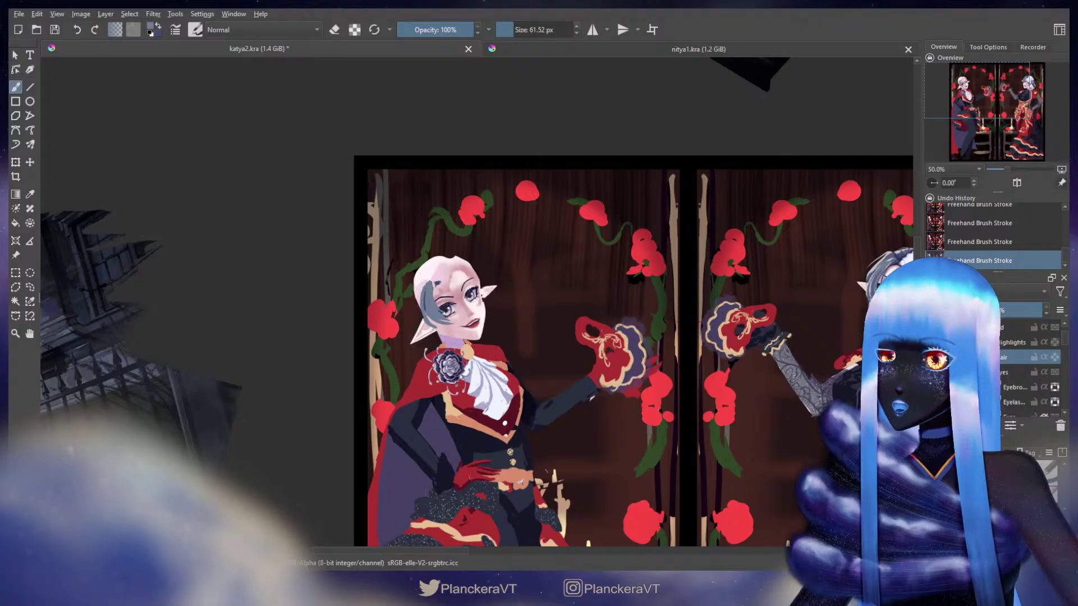
mouse_move(424, 293)
mouse_down()
mouse_move(417, 312)
mouse_move(429, 327)
mouse_up()
key(ctrl+z)
key(ctrl+z)
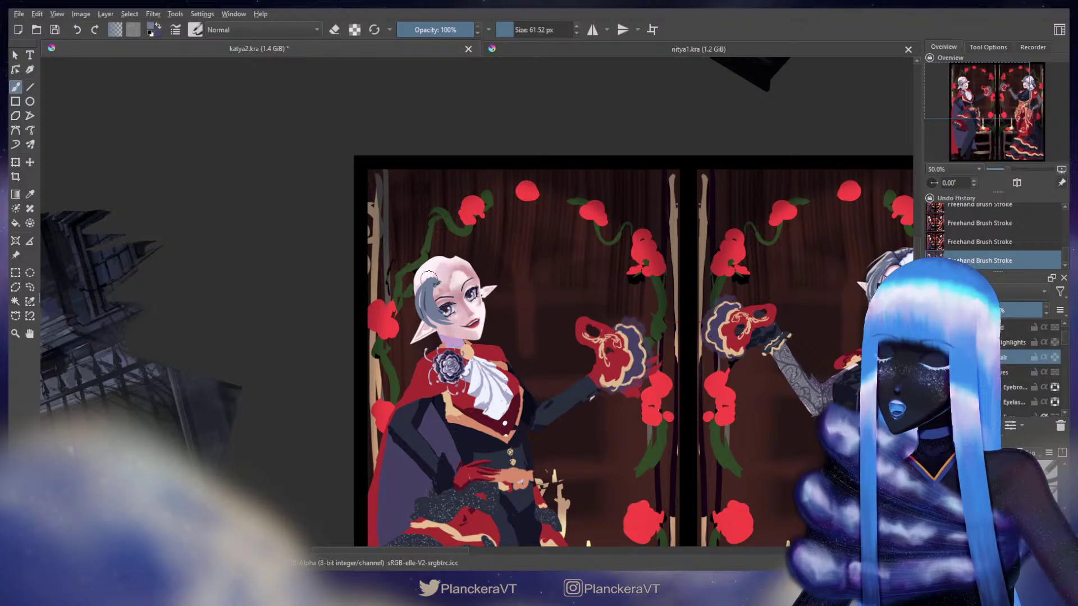
key(e)
drag(435, 264, 434, 276)
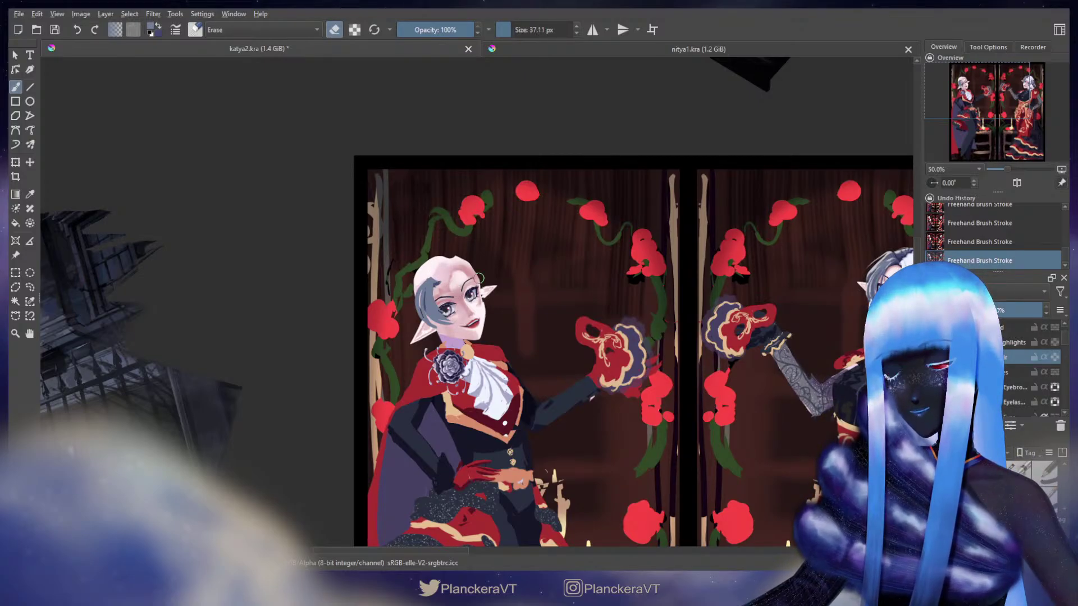
Paint the suited character's blue-grey fringe across the forehead toward the far ear with the 61.52 px brush.
key(e)
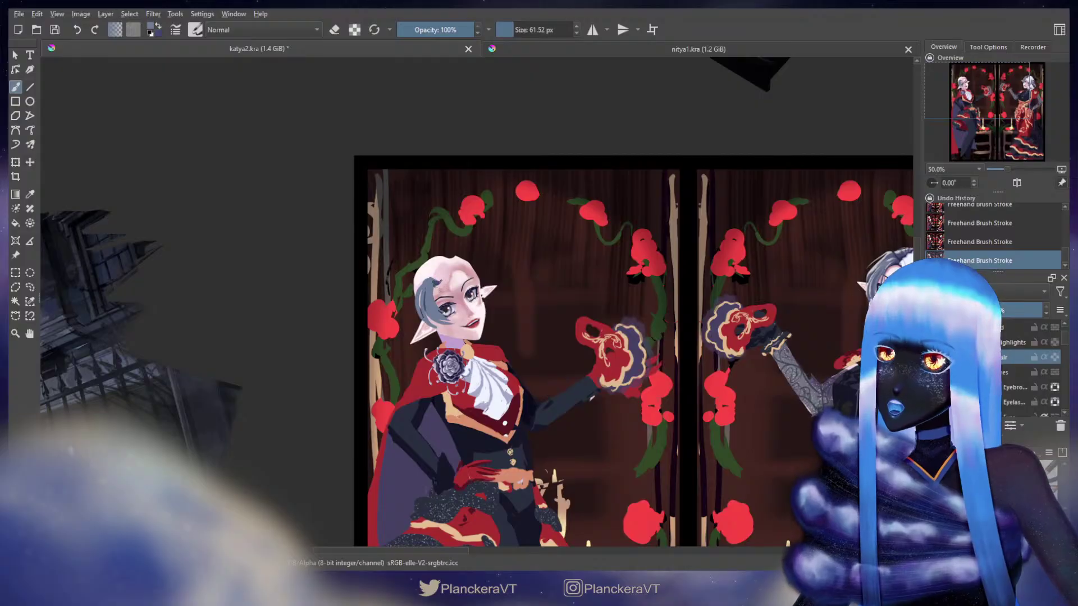
key(ctrl+z)
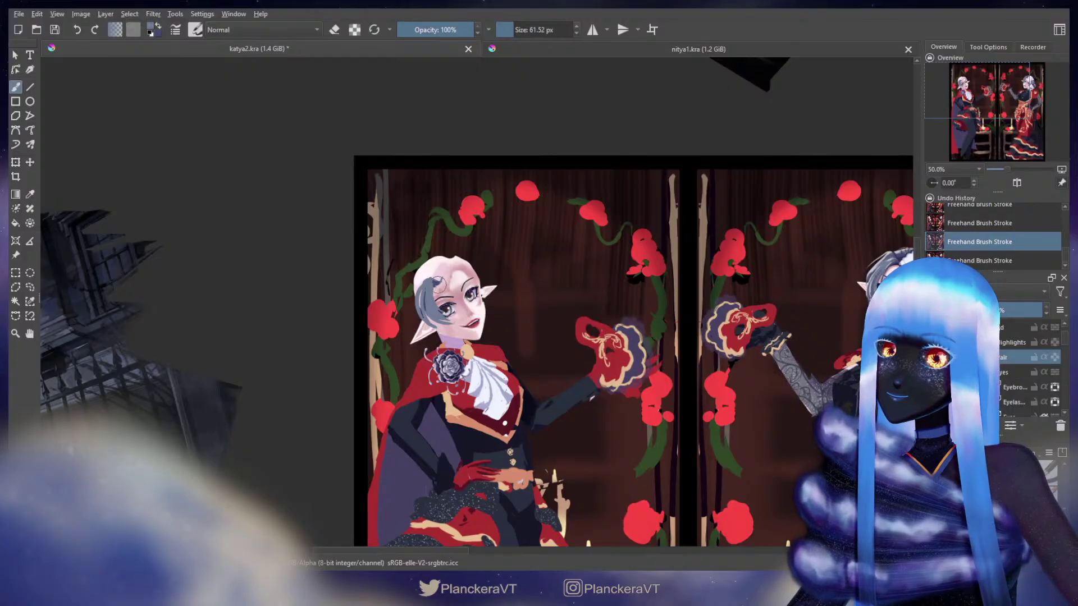
key(ctrl+shift+z)
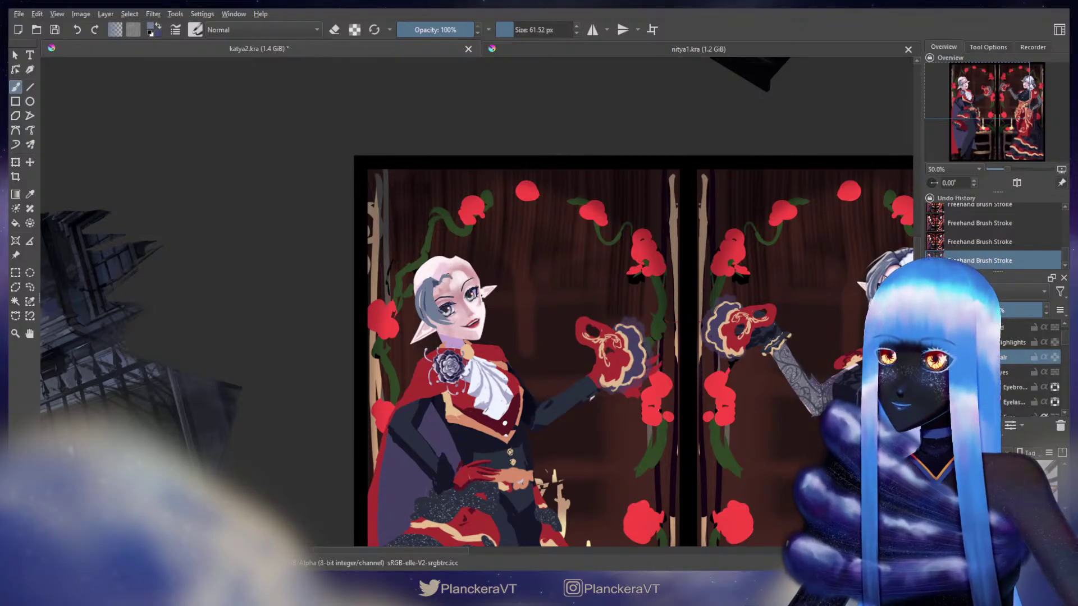
mouse_move(452, 281)
mouse_down()
mouse_move(457, 298)
mouse_move(480, 289)
mouse_up()
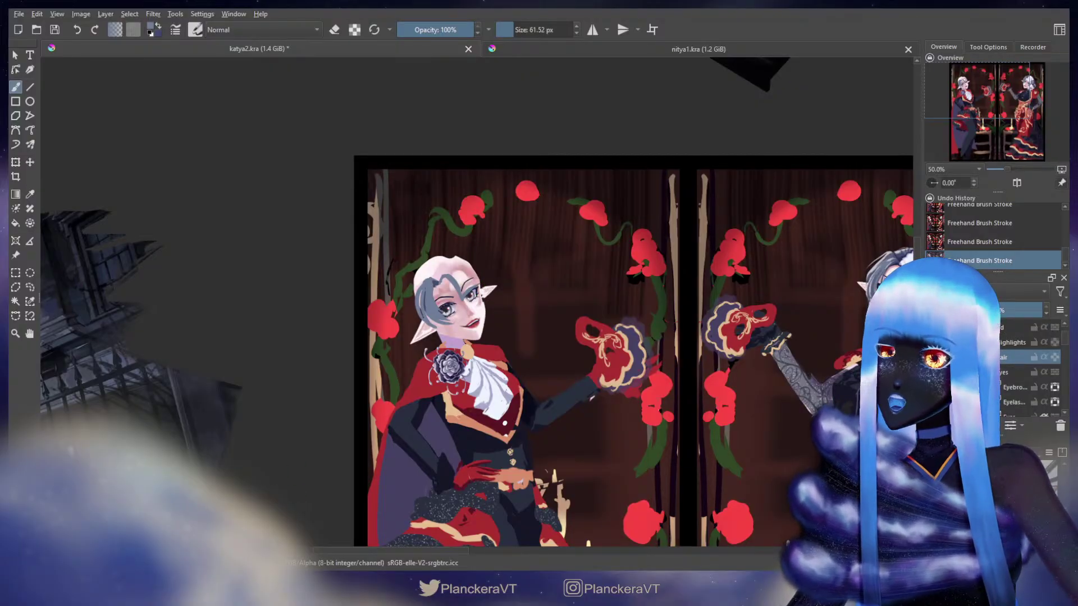
drag(460, 273, 464, 288)
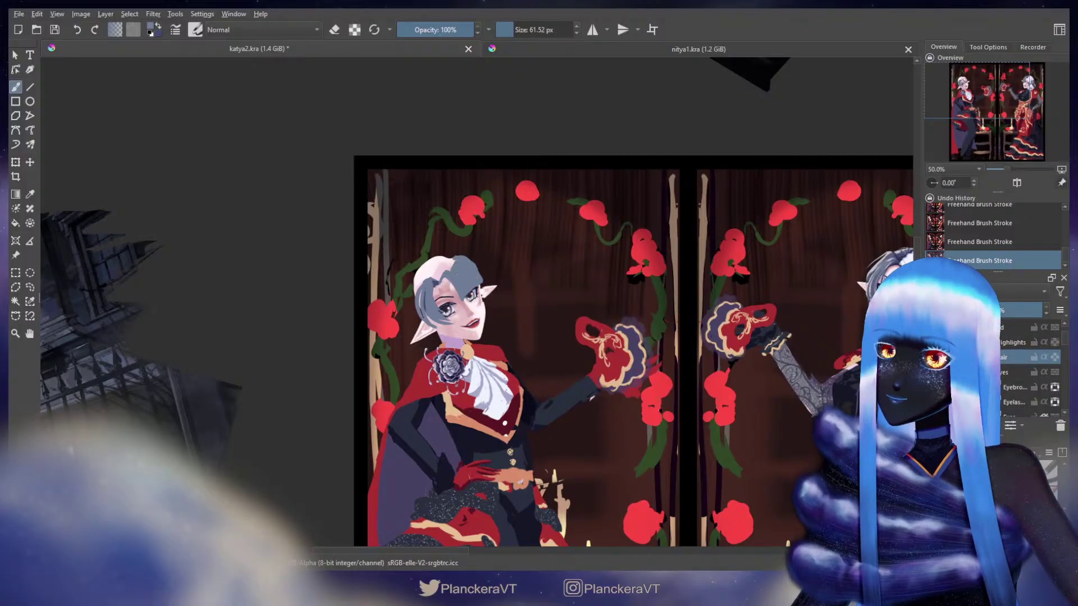
Trim the hair's upper edge with the 44.52 px eraser and cover the rest of the crown in blue-grey at 61.27 px.
key(e)
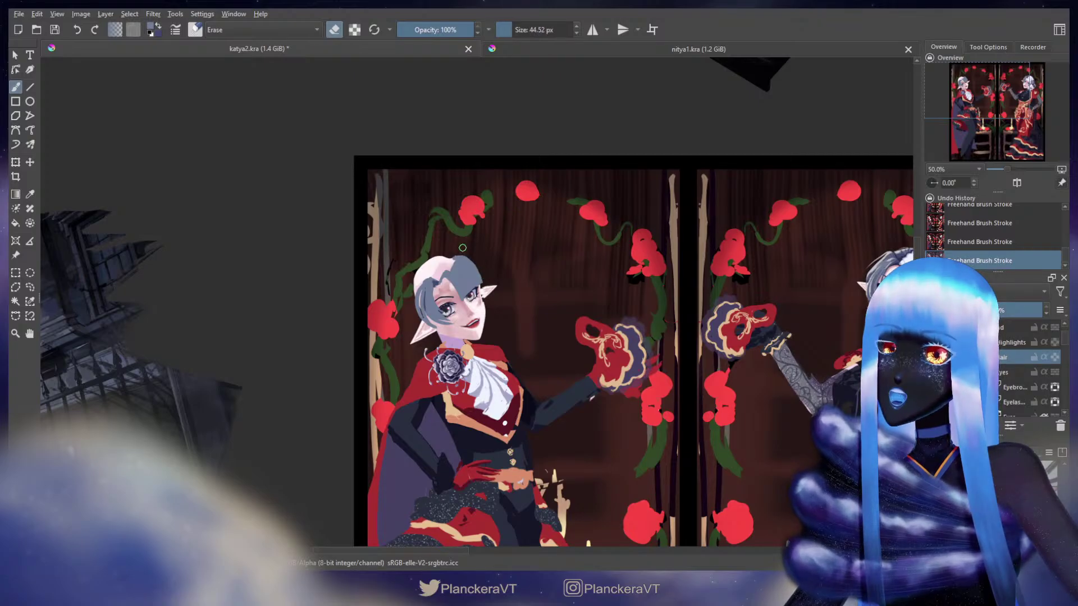
key(e)
drag(474, 266, 474, 267)
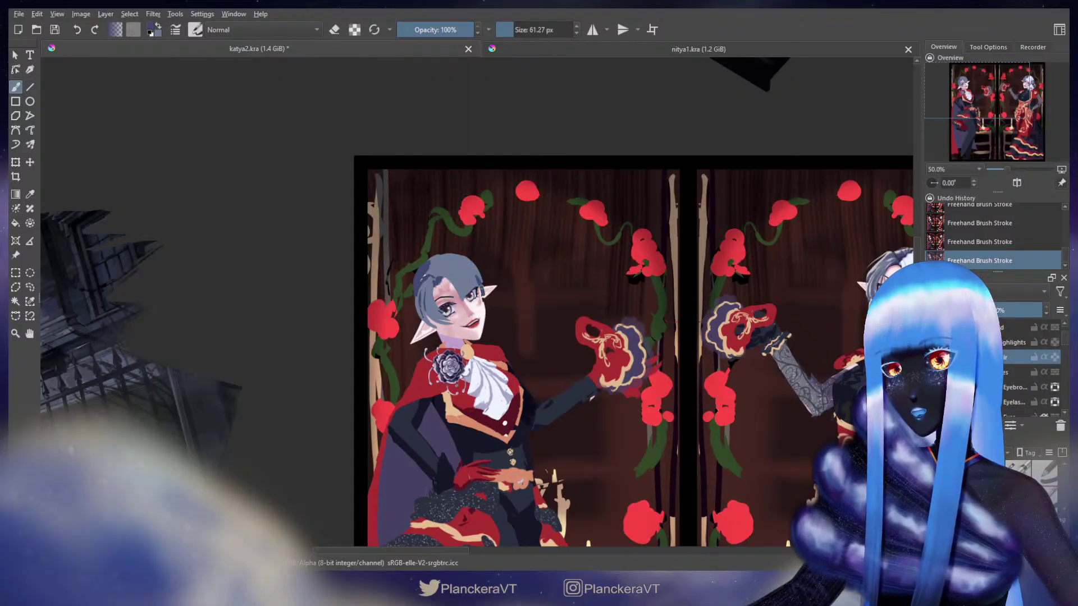
Extend the blue-grey hair in front of the far ear and add a curl beside the jaw, comparing strokes with undo and redo.
mouse_move(481, 277)
mouse_down()
mouse_move(473, 336)
mouse_move(480, 281)
mouse_up()
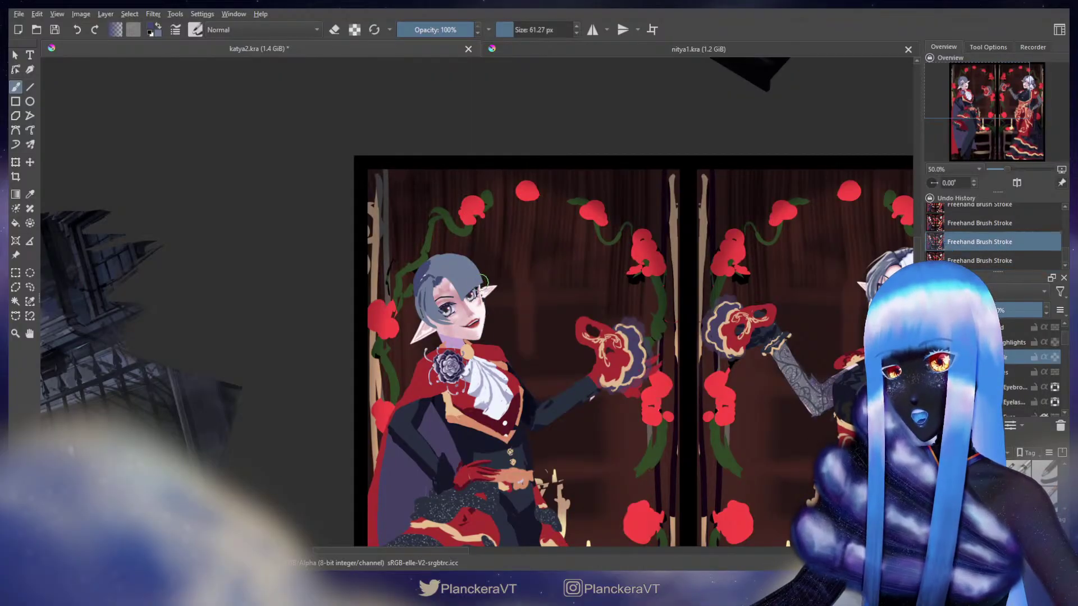
key(ctrl+z)
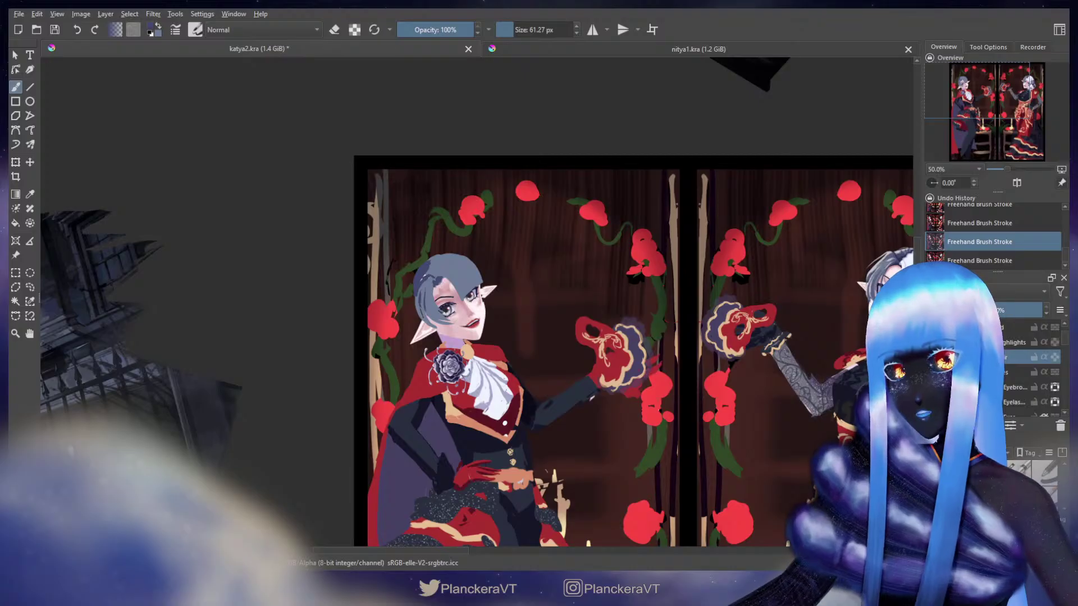
drag(482, 281, 444, 279)
key(])
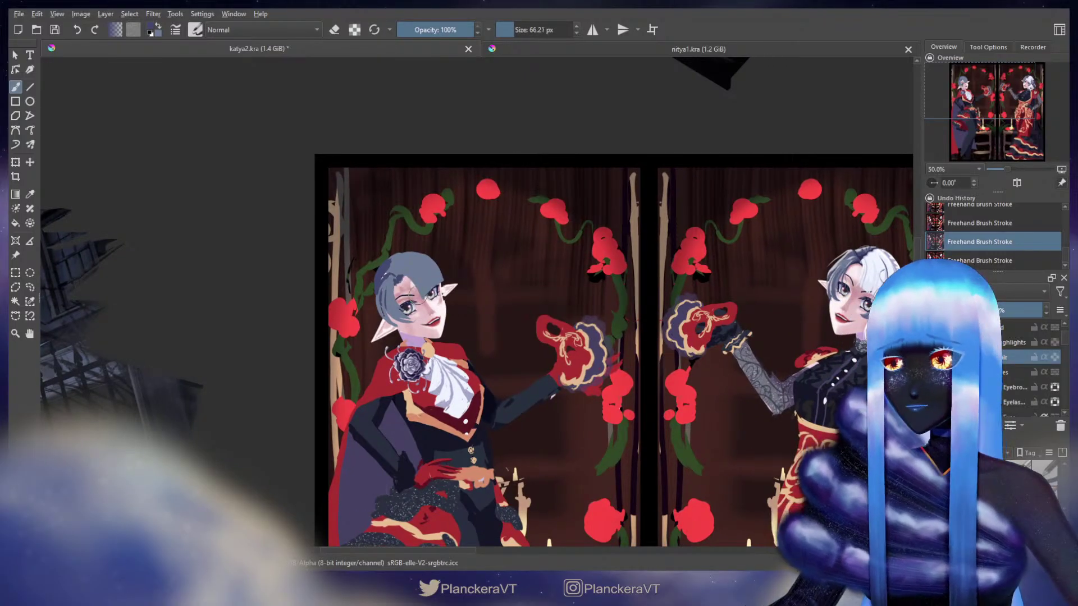
key(ctrl+shift+z)
key(ctrl+z)
key(ctrl+shift+z)
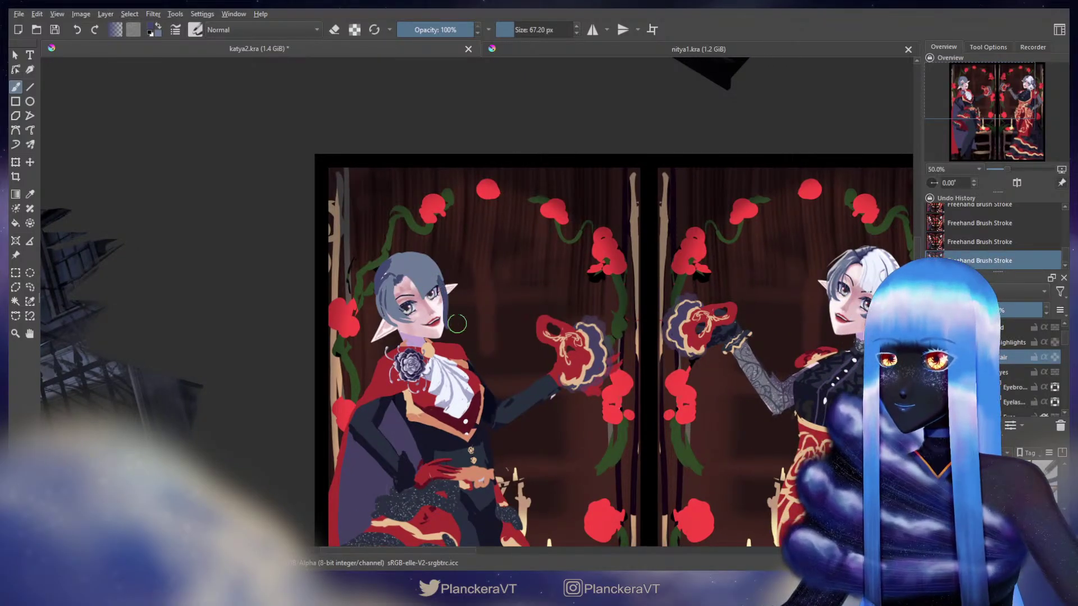
key(ctrl+z)
key(ctrl+shift+z)
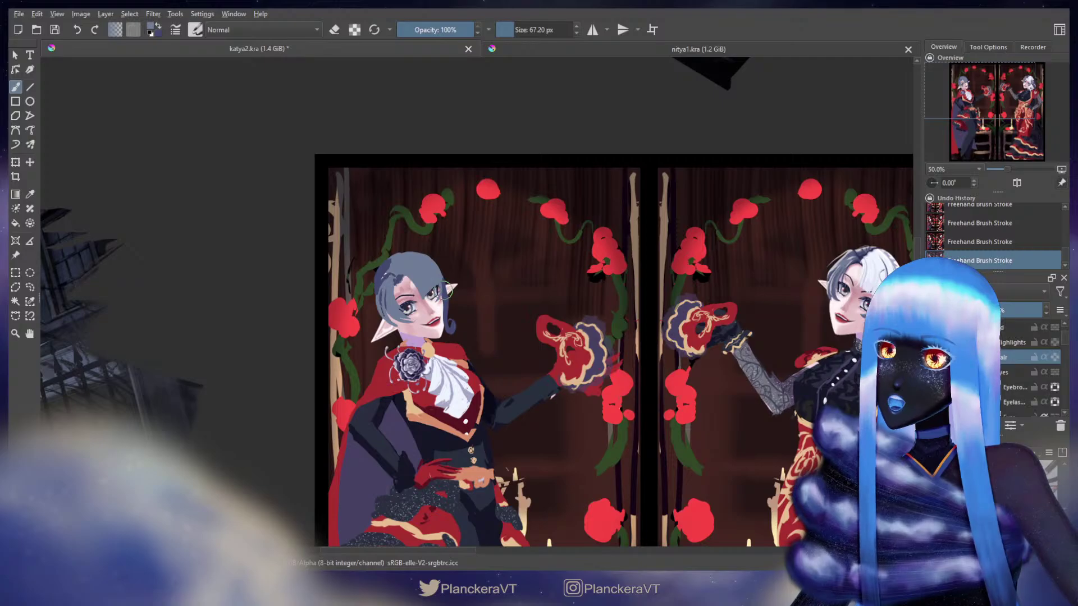
Fill out the hair's outline above the far ear with brush dabs at 67.20 and 66.08 px, undoing unwanted ones.
click(443, 288)
click(442, 285)
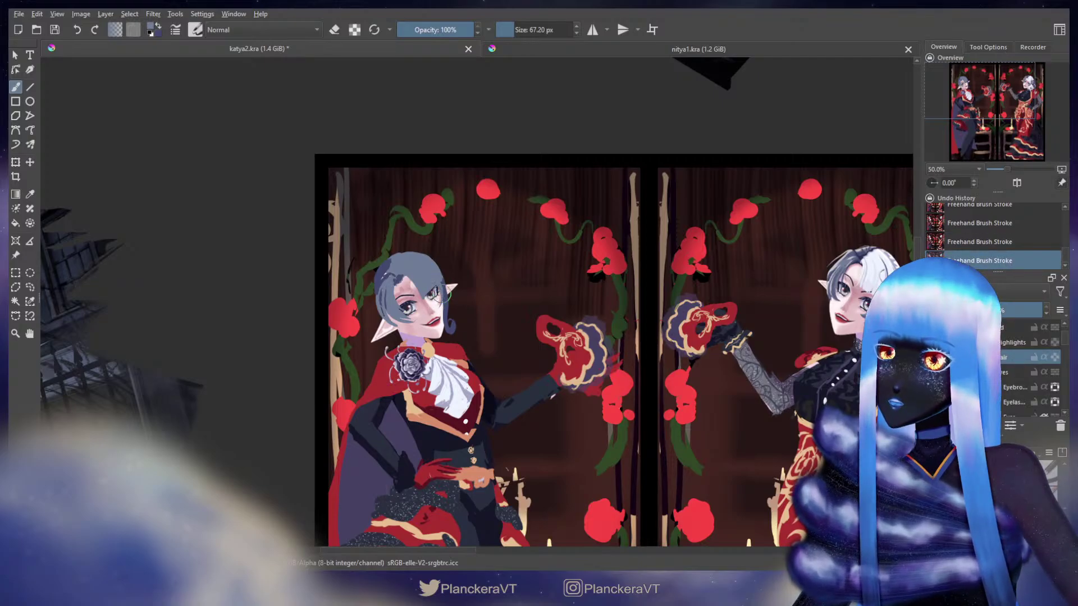
click(445, 289)
click(443, 283)
key(ctrl+z)
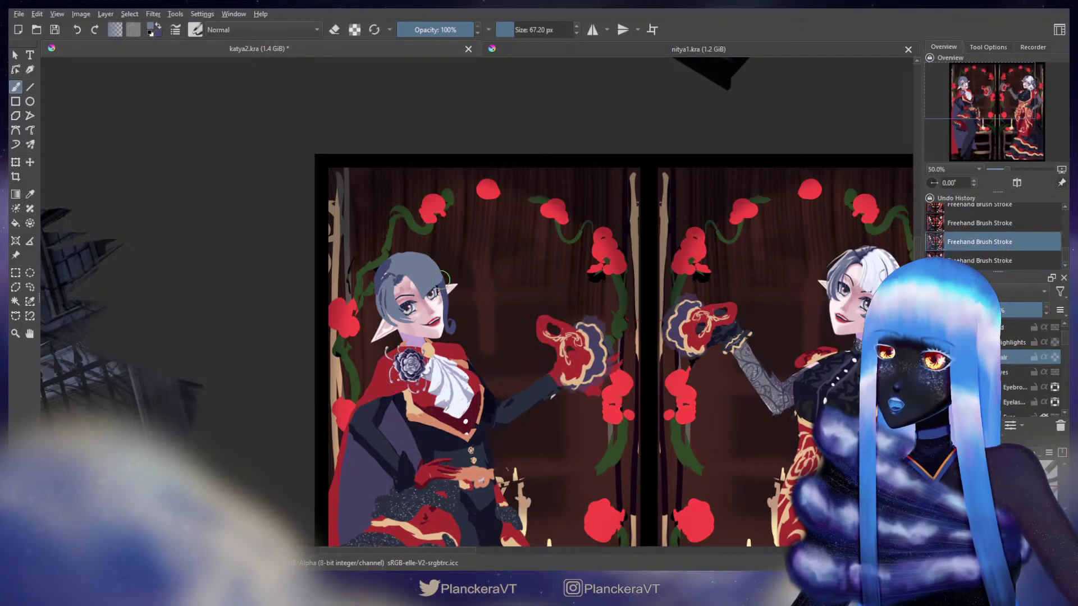
click(444, 284)
key(ctrl+z)
click(444, 284)
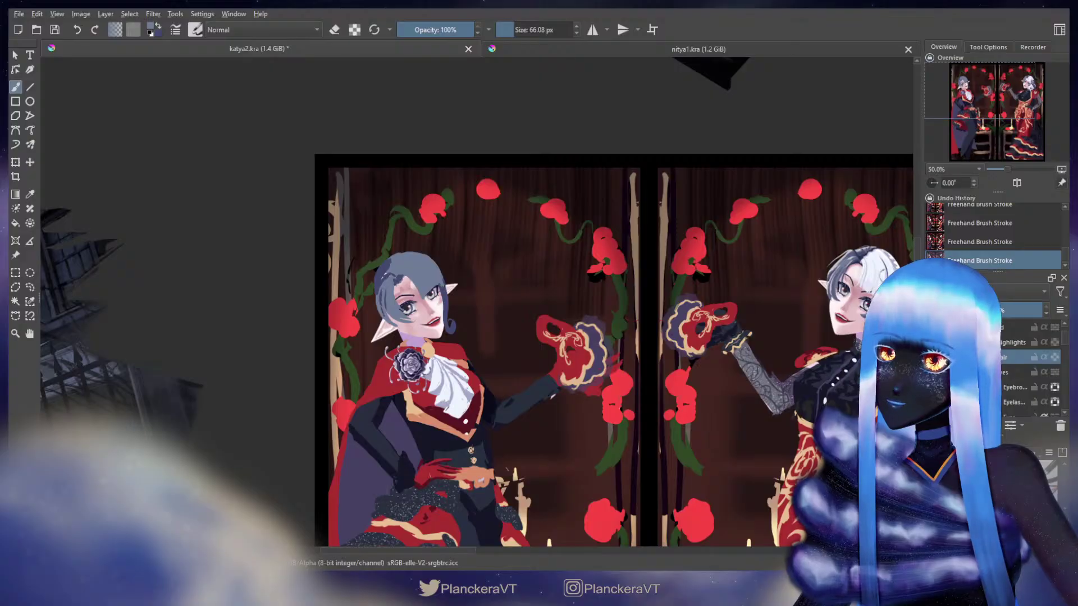
click(443, 283)
key(ctrl+z)
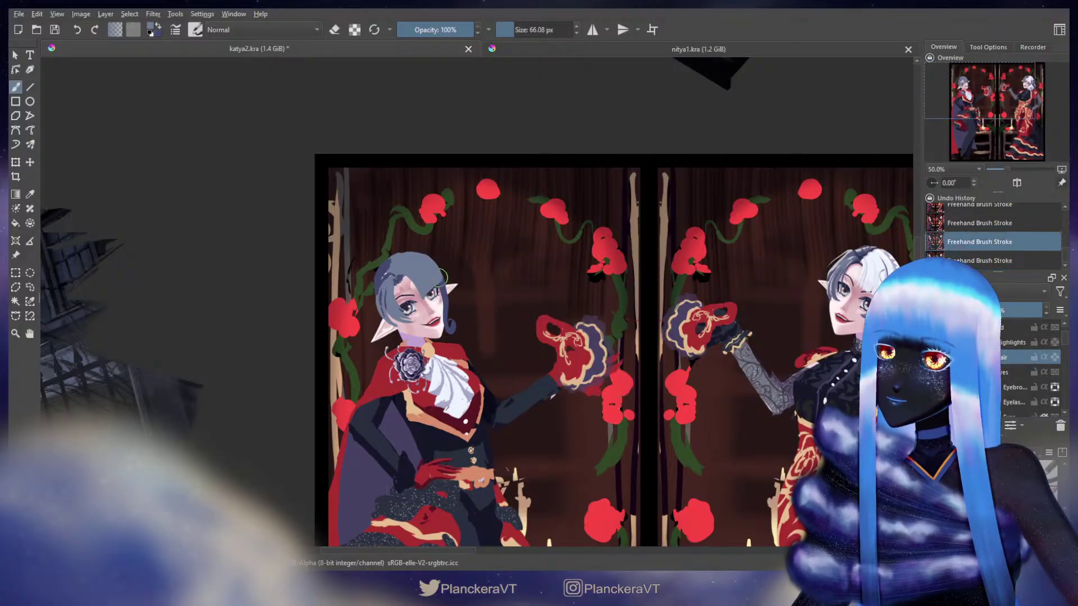
click(443, 277)
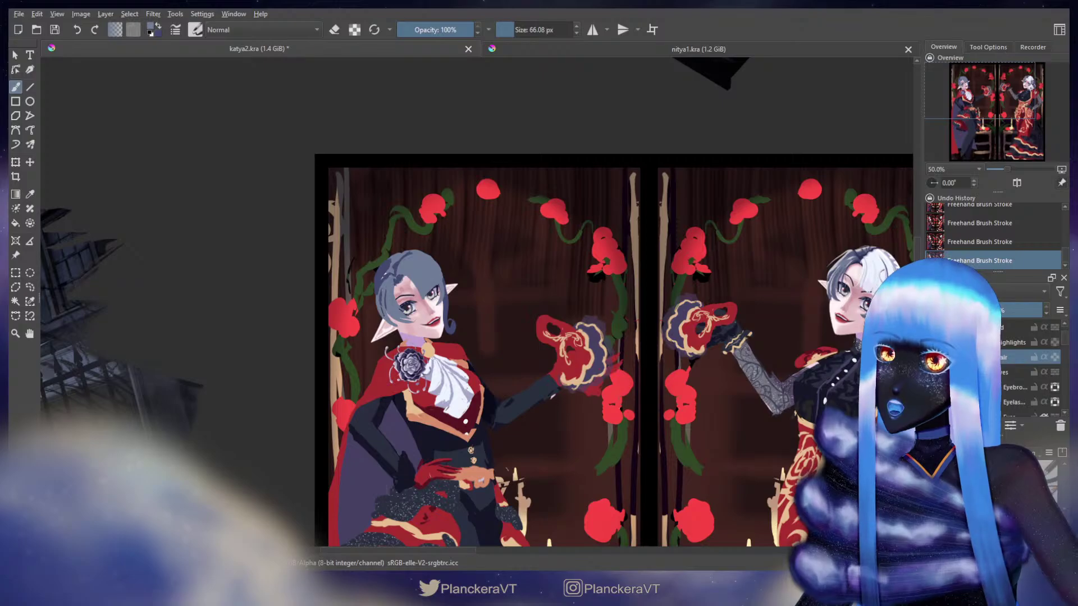
Refine the outline of the crown, alternating between the 44.52 px eraser and the 60.77 px brush.
key(e)
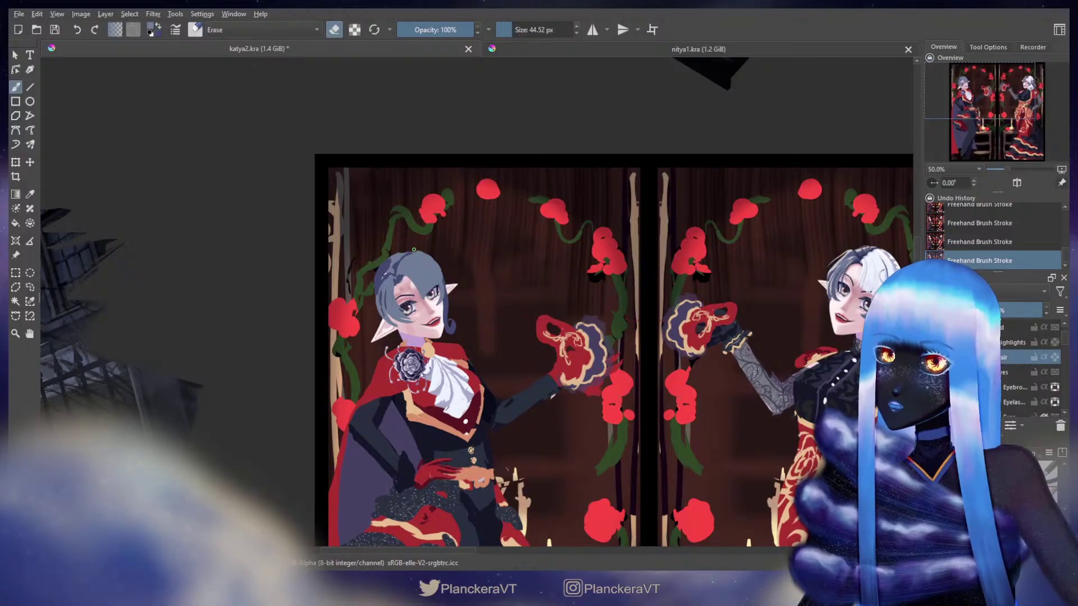
key(e)
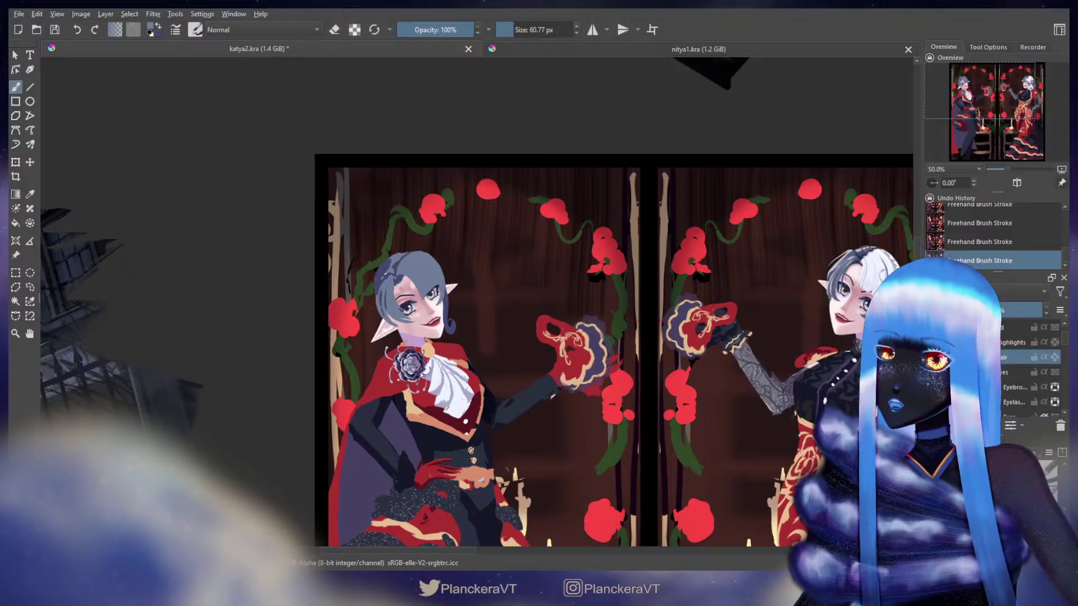
key(e)
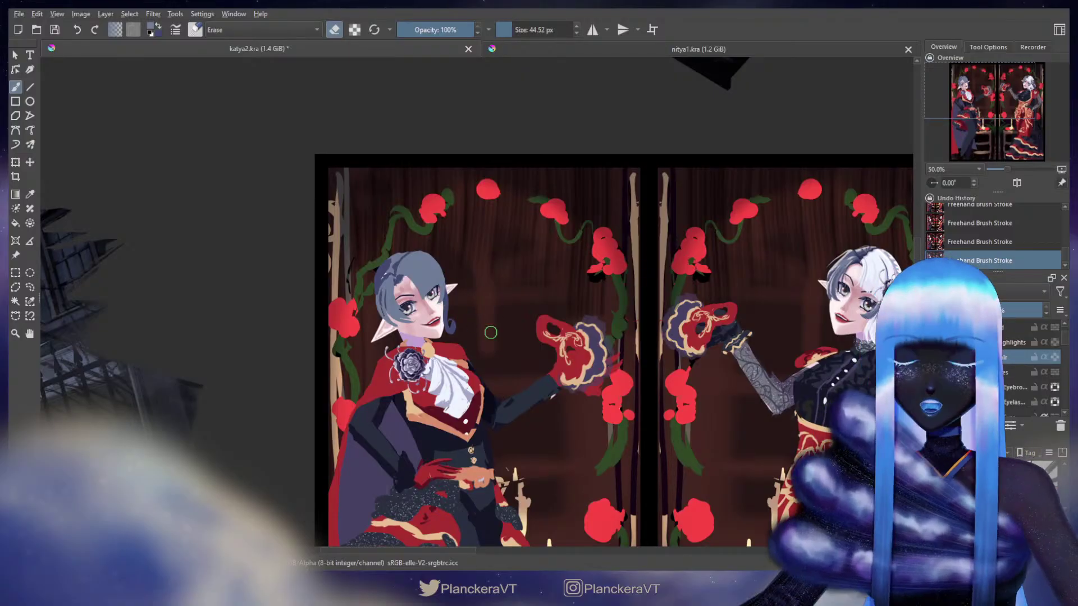
key(e)
Lock the Hair layer's alpha, sample white from the gowned character's hair and paint the far-side fringe and curl at 85.96 px.
click(1056, 357)
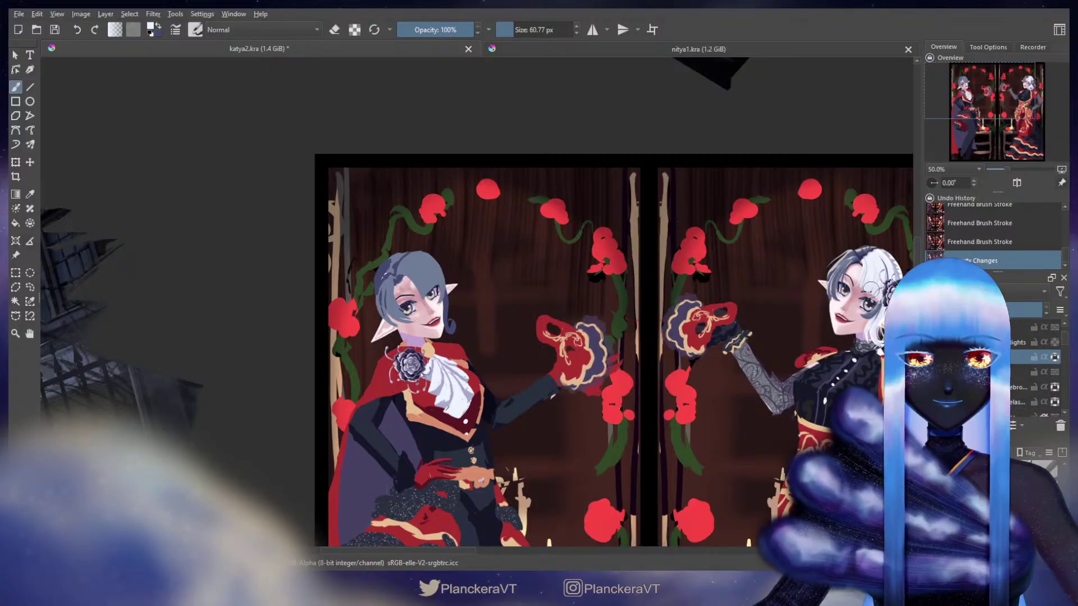
ctrl+click(876, 261)
key(bracketright)
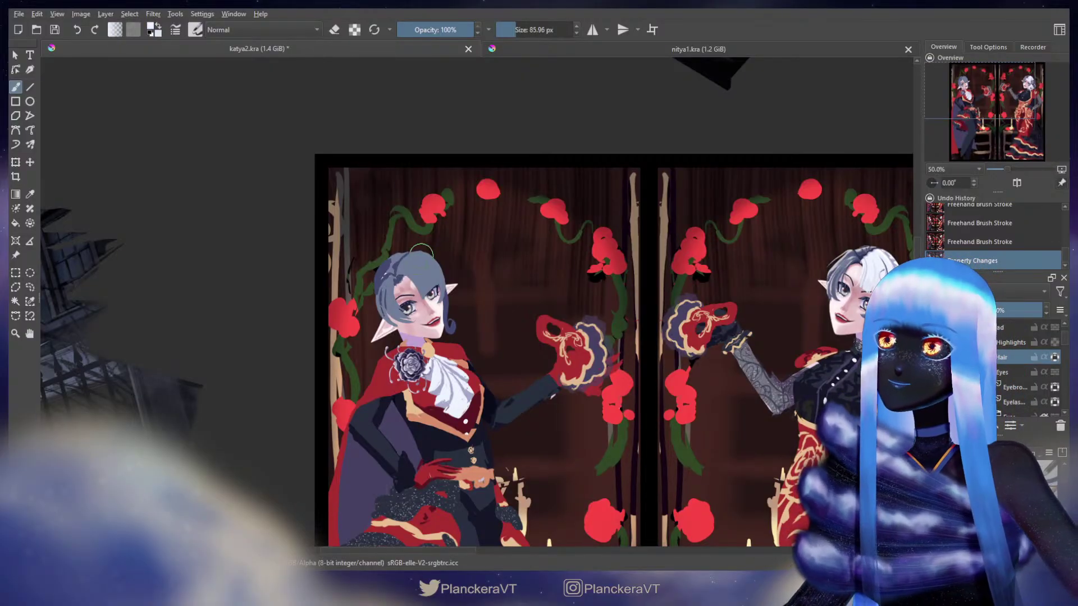
click(414, 262)
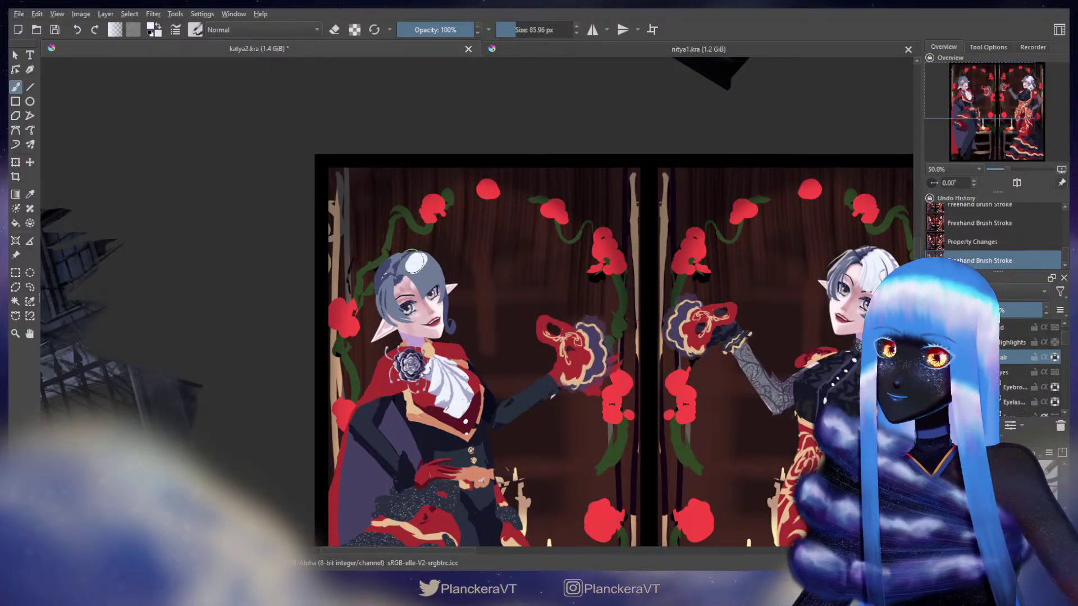
click(403, 265)
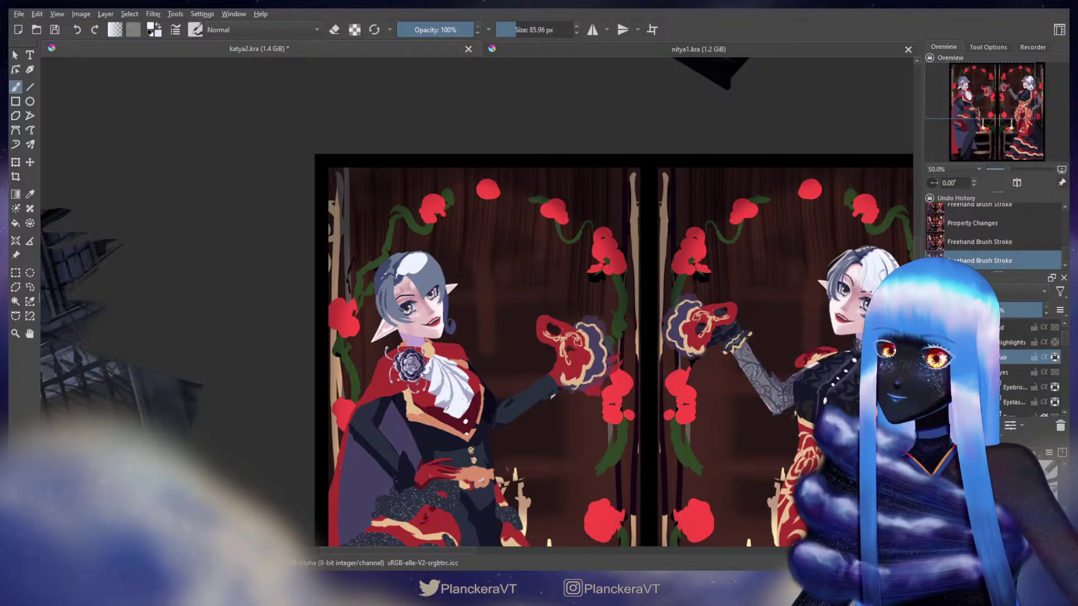
mouse_move(414, 272)
mouse_down()
mouse_move(422, 290)
mouse_move(425, 262)
mouse_move(443, 259)
mouse_move(439, 280)
mouse_up()
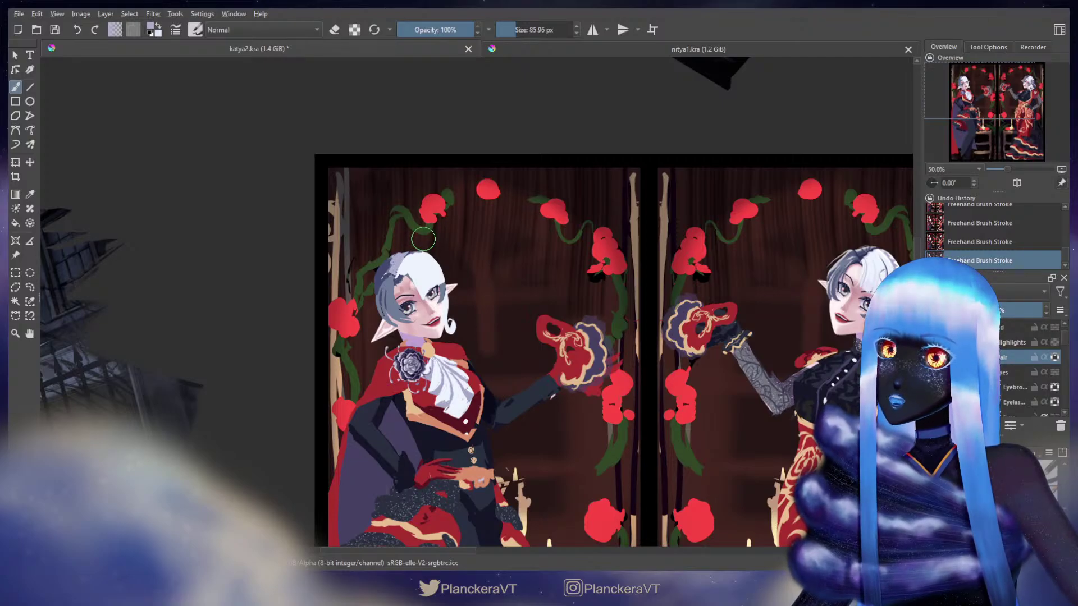
mouse_move(423, 239)
mouse_down()
mouse_move(400, 262)
mouse_move(401, 281)
mouse_move(396, 270)
mouse_up()
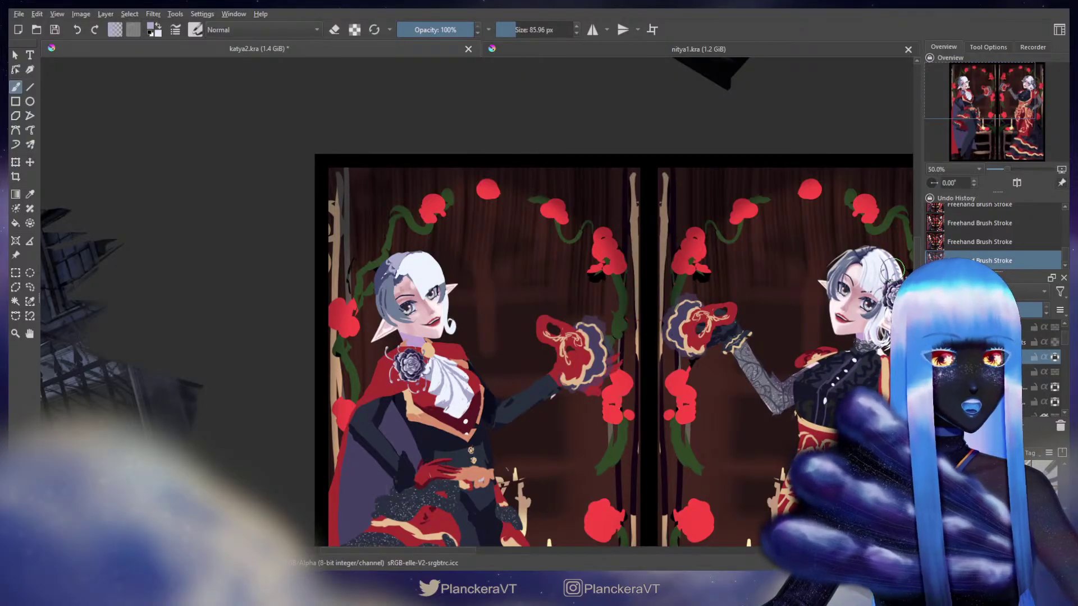
Show the Hair Back layer and move the long white hair slightly toward the suited character's chest.
mouse_move(715, 269)
mouse_down()
mouse_move(703, 241)
mouse_move(722, 245)
mouse_move(720, 273)
mouse_up()
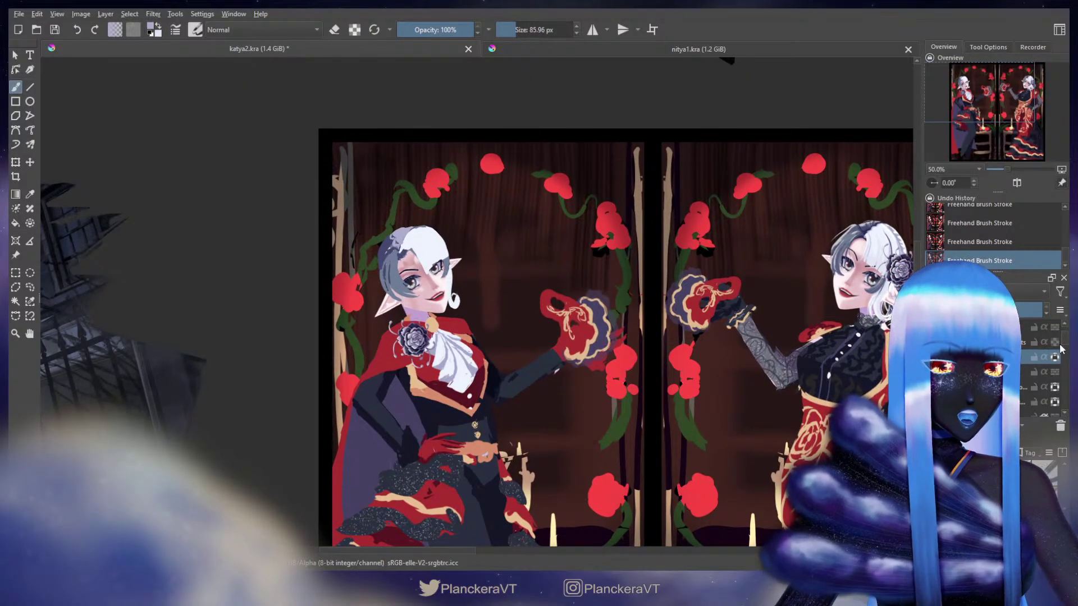
scroll(1061, 348, down, 3)
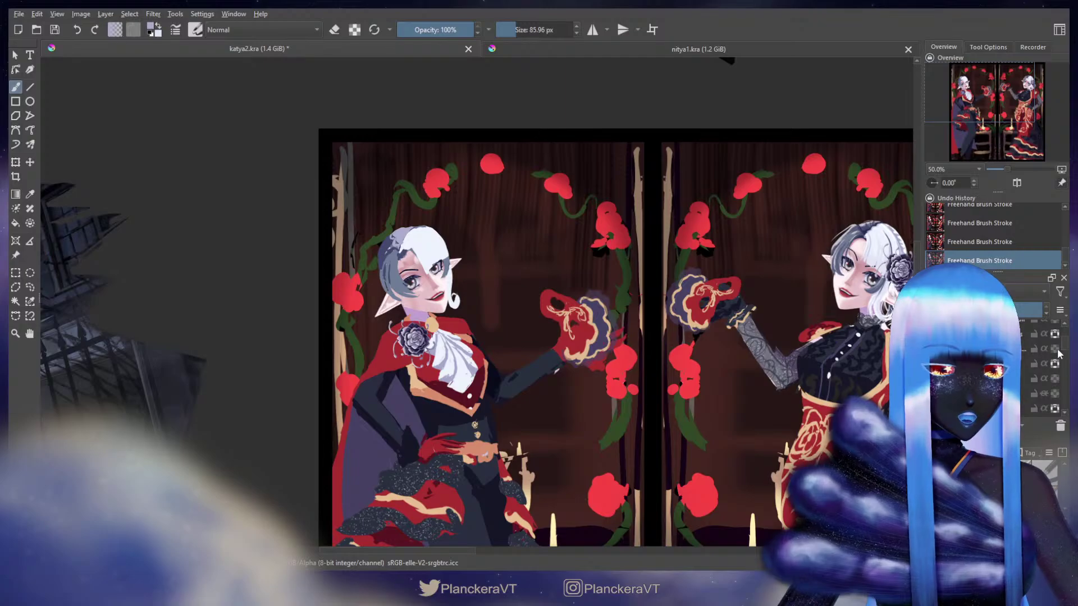
scroll(1059, 353, down, 1)
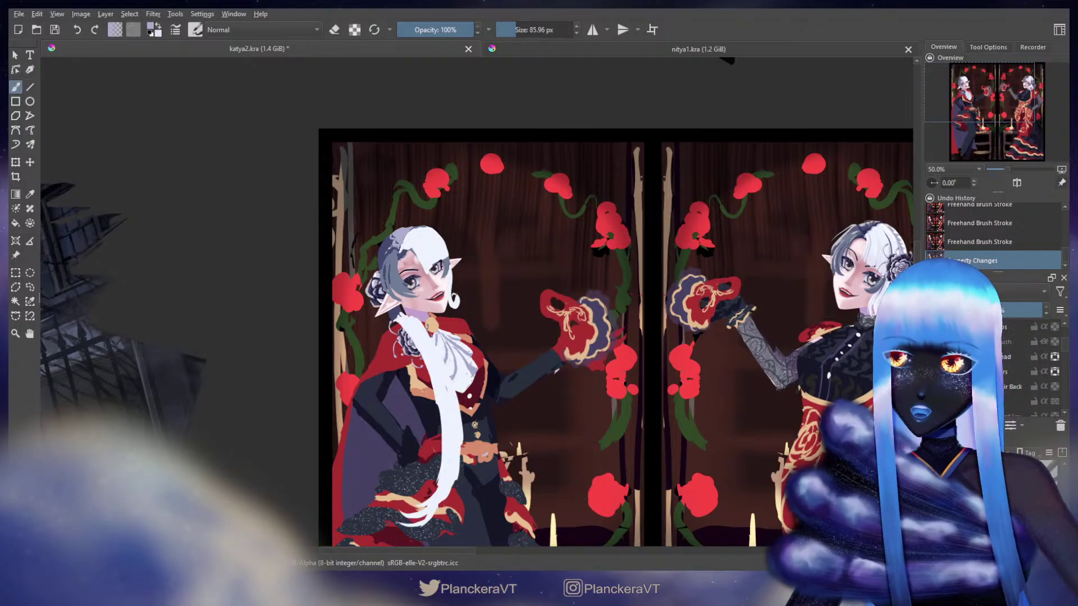
click(1006, 387)
key(t)
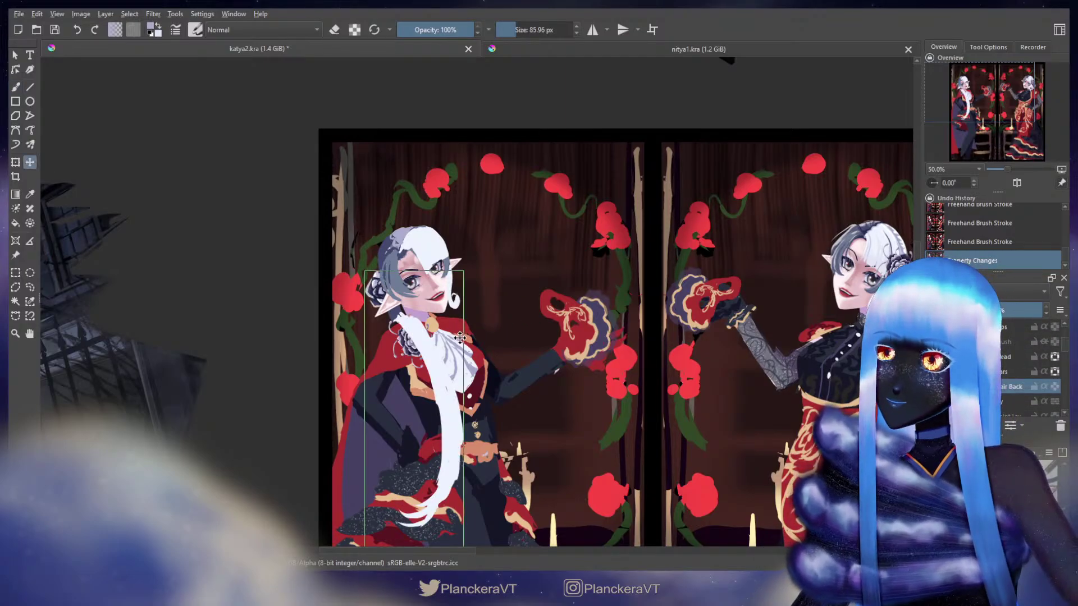
drag(466, 338, 466, 338)
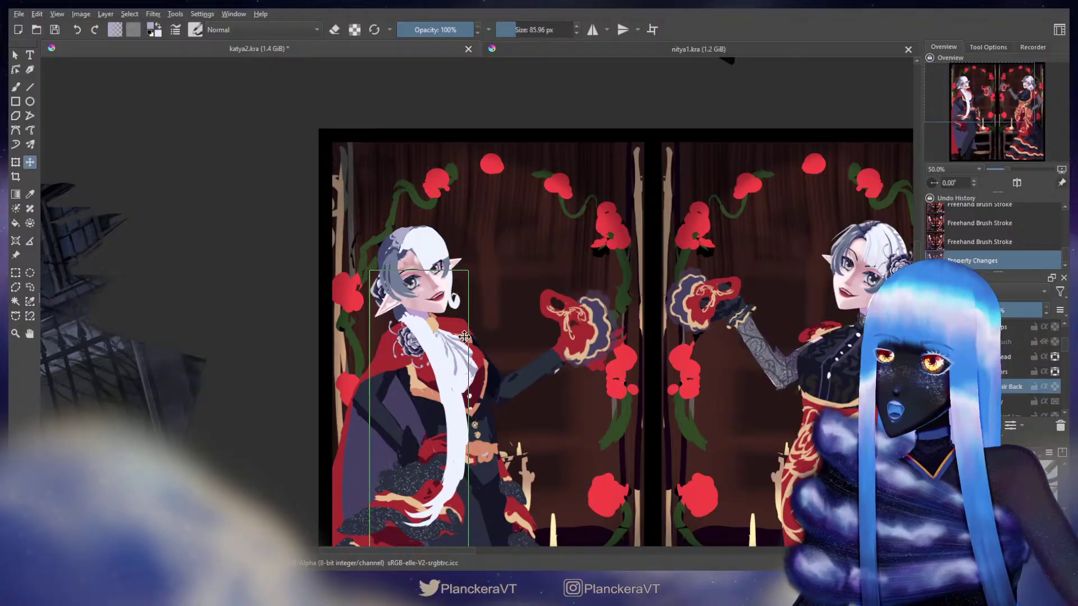
key(b)
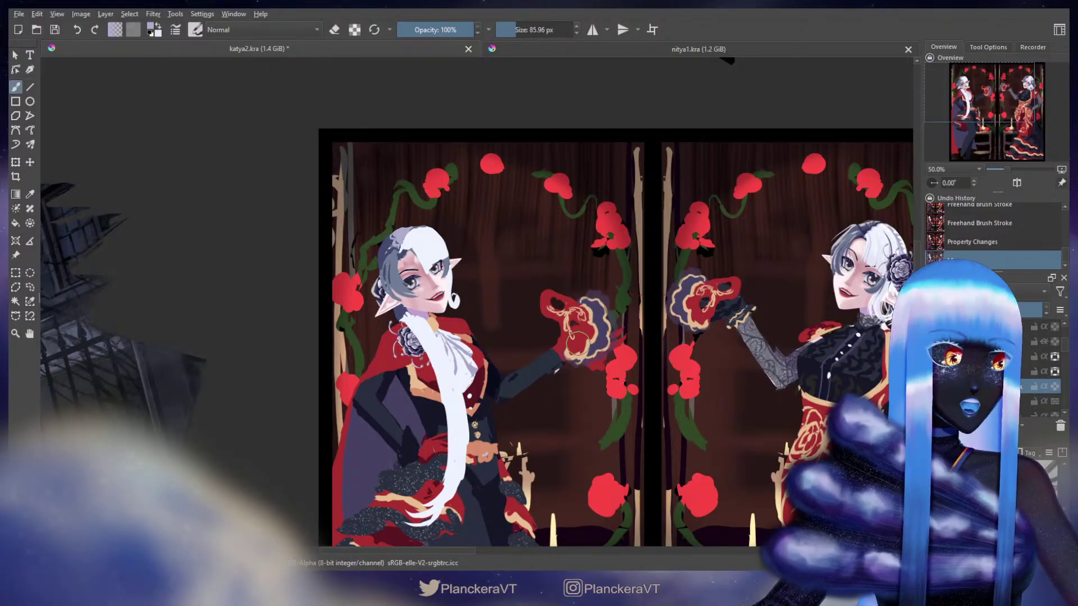
Try a freehand selection around the upper part of the long back hair and undo it.
drag(571, 324, 680, 278)
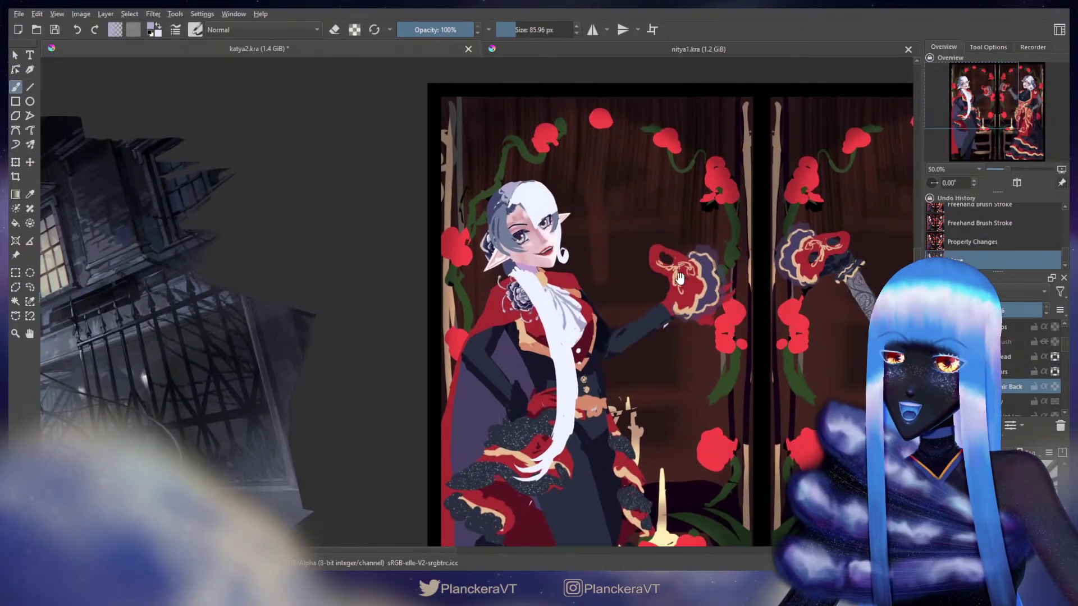
click(31, 288)
mouse_move(519, 261)
mouse_down()
mouse_move(570, 309)
mouse_move(602, 424)
mouse_move(544, 523)
mouse_move(428, 440)
mouse_move(472, 301)
mouse_move(567, 289)
mouse_up()
key(ctrl+z)
key(t)
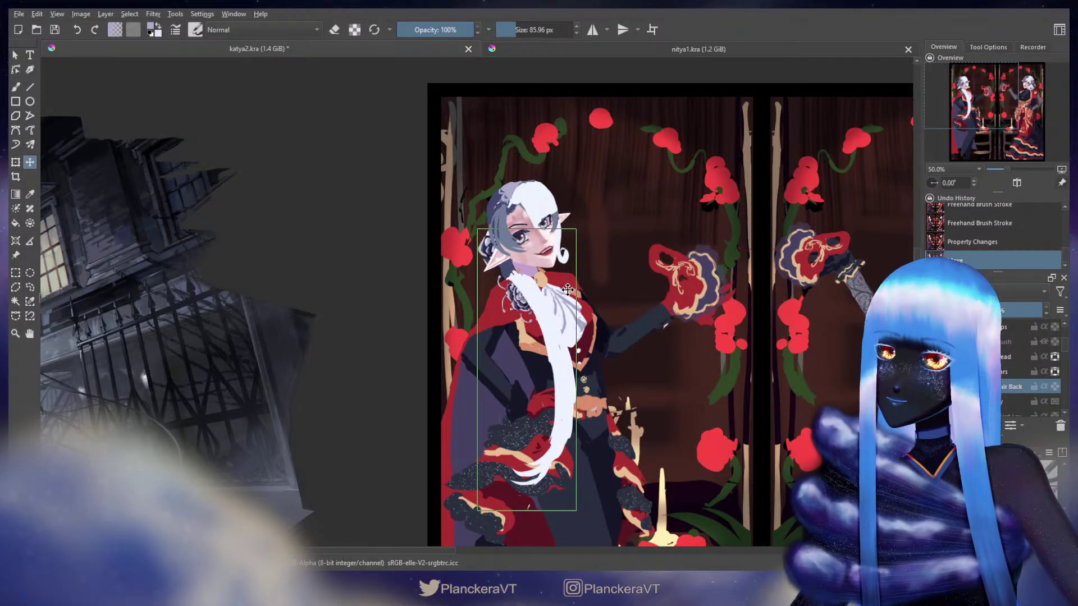
scroll(694, 284, right, 4)
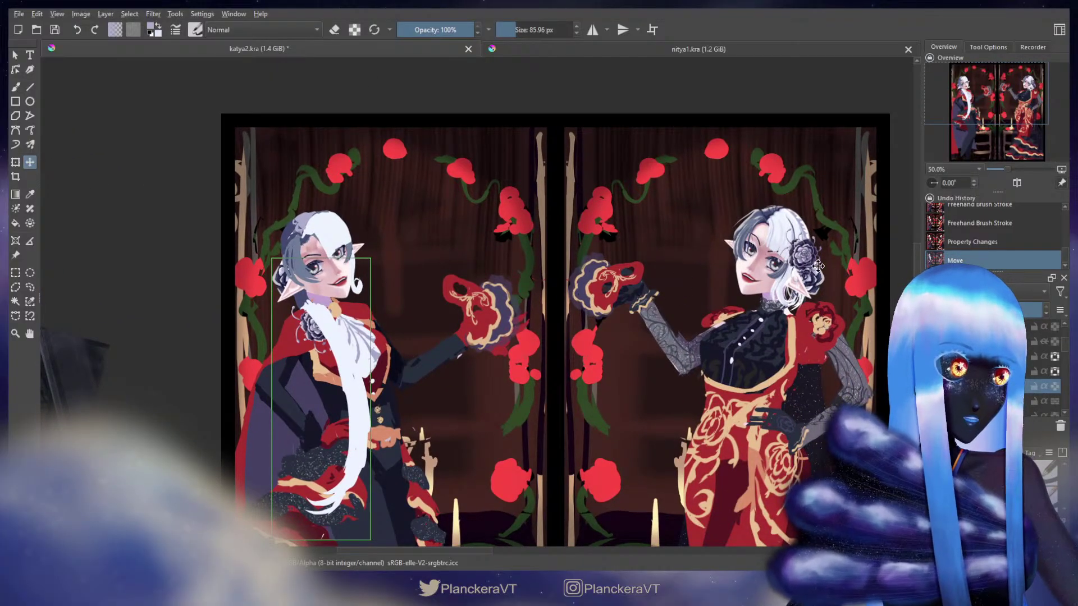
Nudge the long white back hair, select it with a freehand outline and rotate it across the suited character's chest.
drag(531, 304, 534, 306)
scroll(535, 306, left, 4)
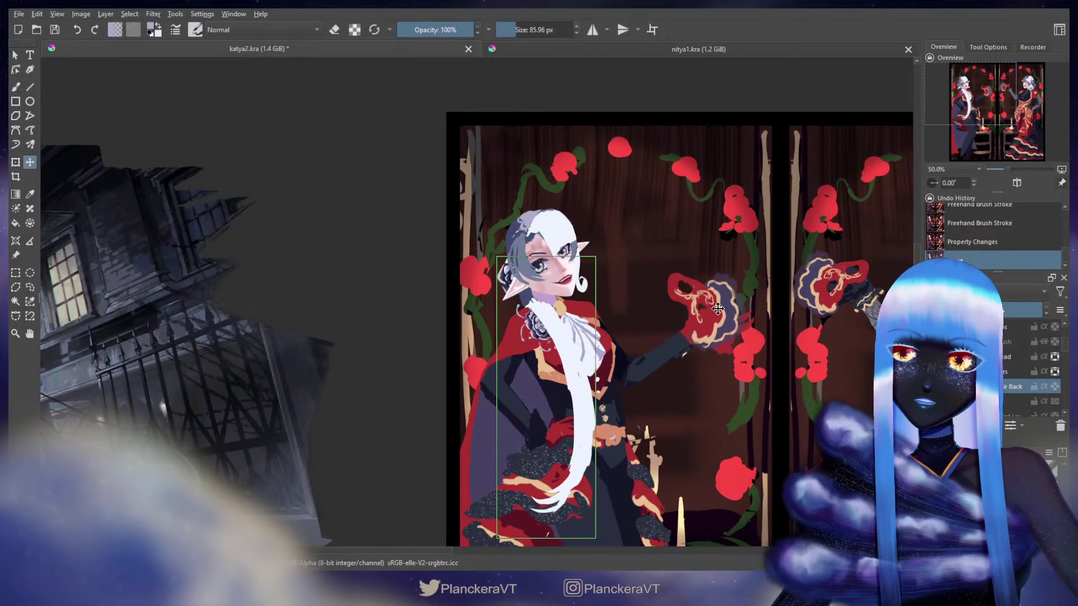
click(572, 300)
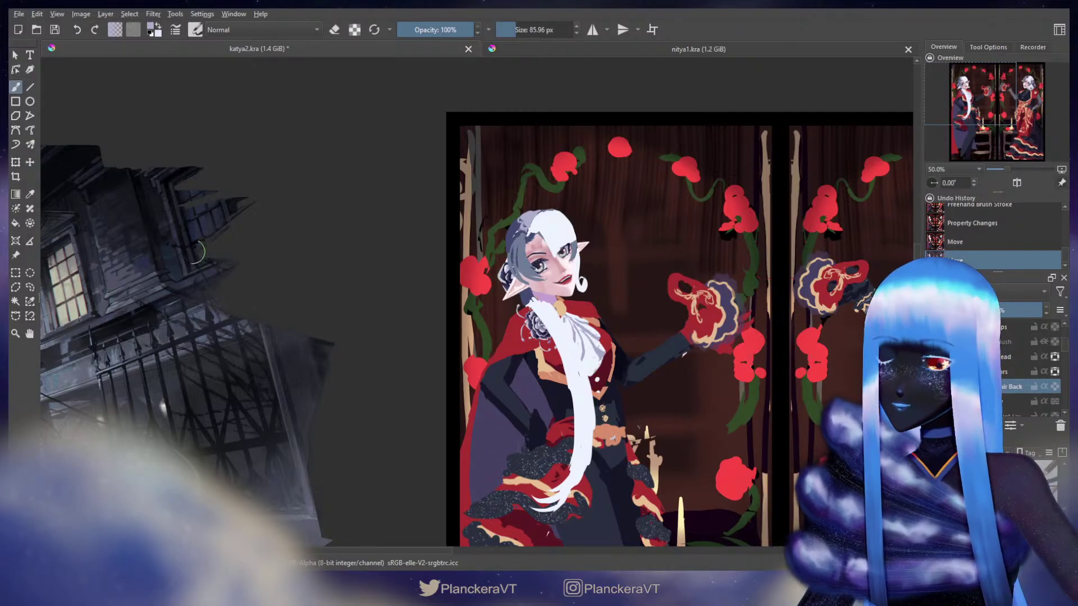
click(30, 287)
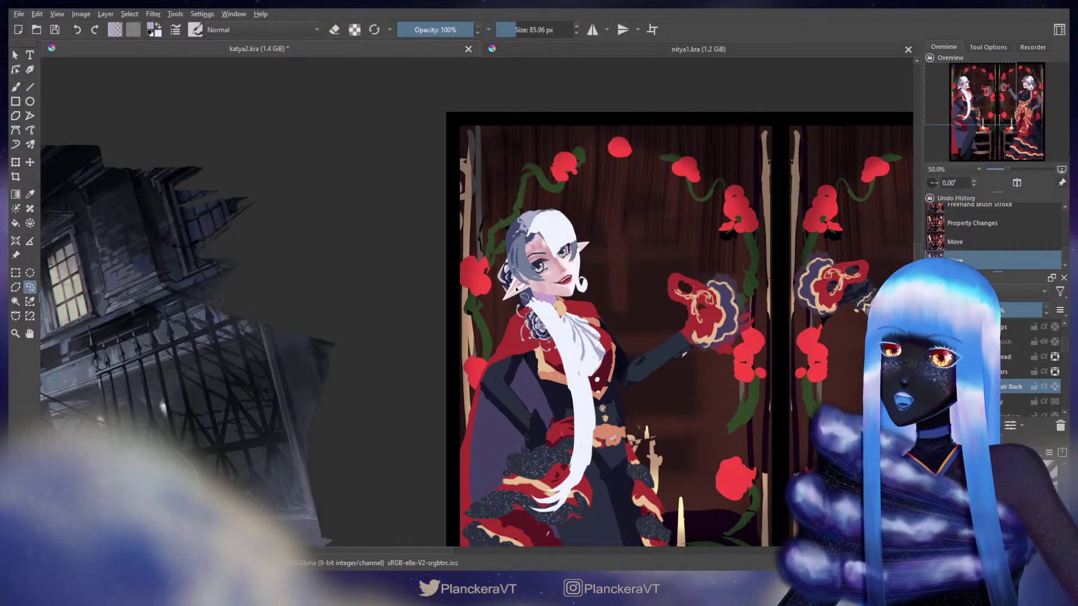
mouse_move(517, 289)
mouse_down()
mouse_move(475, 522)
mouse_move(556, 536)
mouse_move(697, 398)
mouse_move(644, 287)
mouse_move(565, 275)
mouse_up()
key(t)
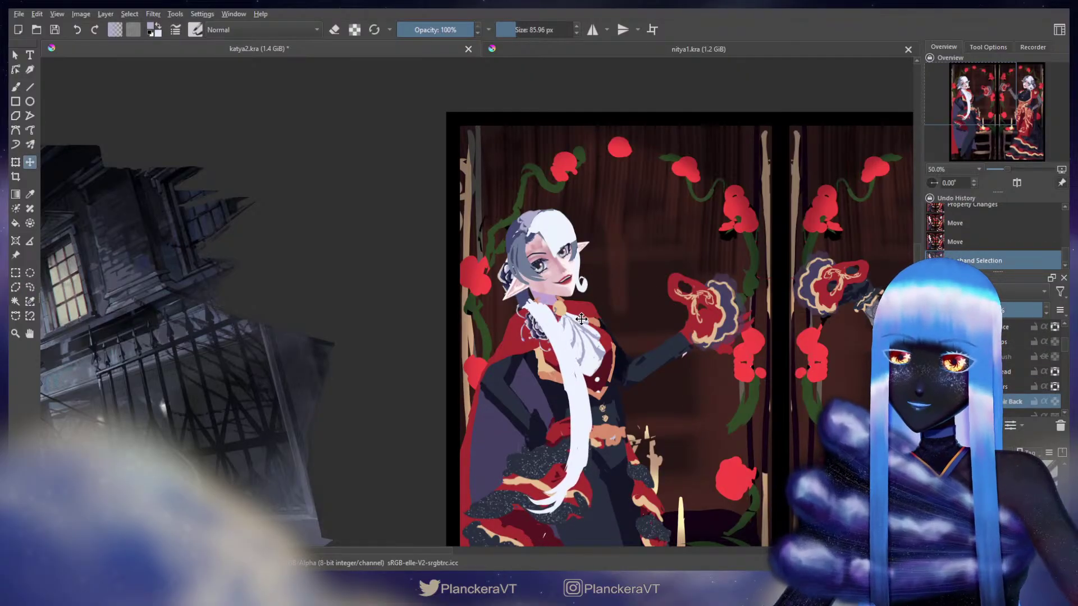
key(ctrl+t)
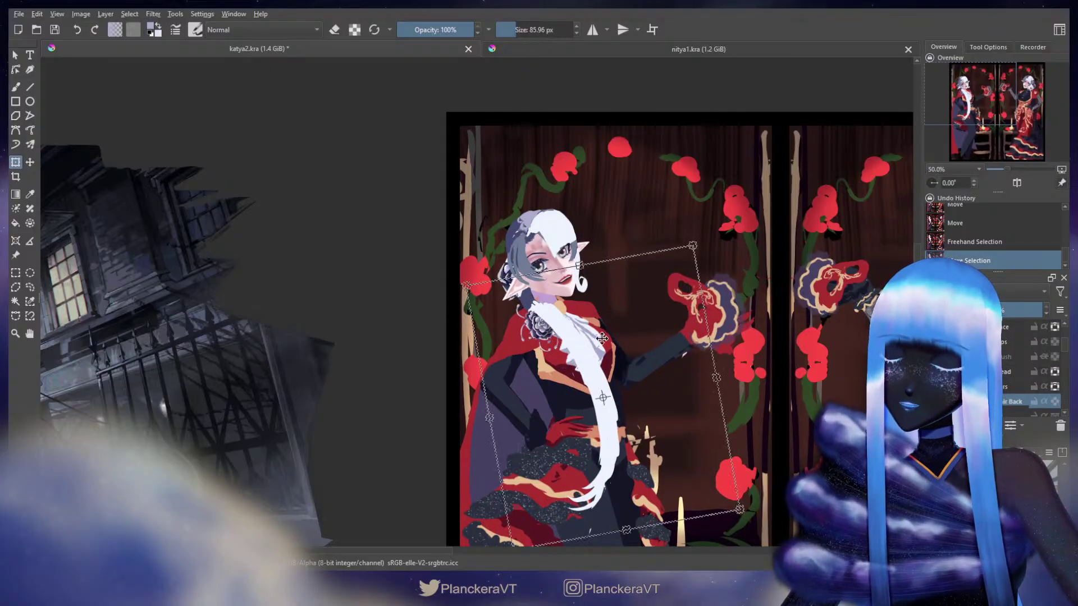
key(Return)
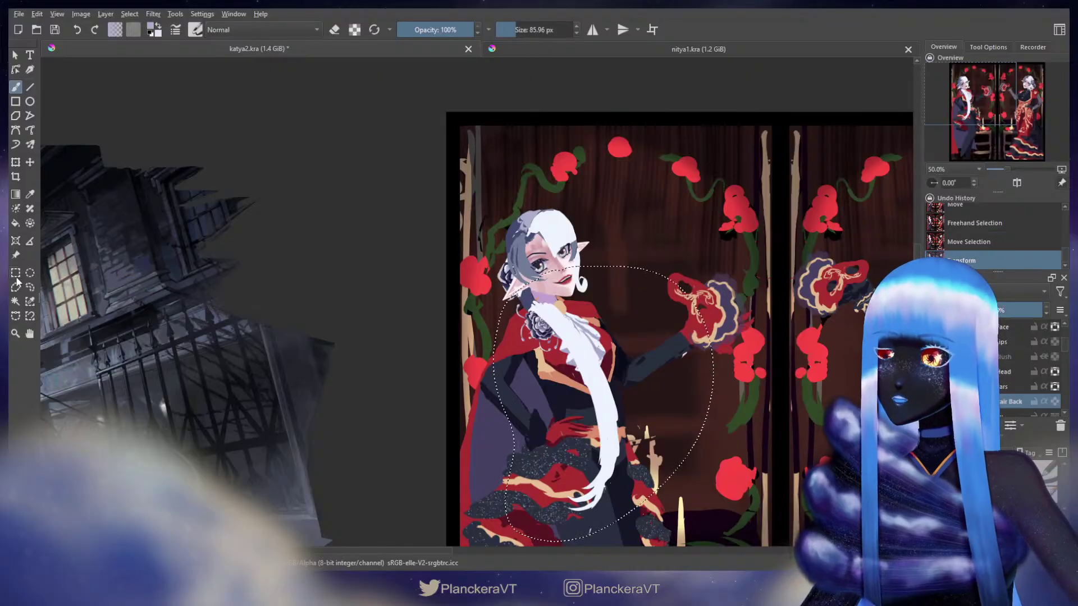
Reselect the long back hair freehand, rotate and move it back beside the cravat, and clear the selection.
key(l)
mouse_move(536, 323)
mouse_down()
mouse_move(558, 306)
mouse_move(670, 422)
mouse_move(601, 543)
mouse_move(496, 505)
mouse_move(512, 397)
mouse_up()
key(ctrl+t)
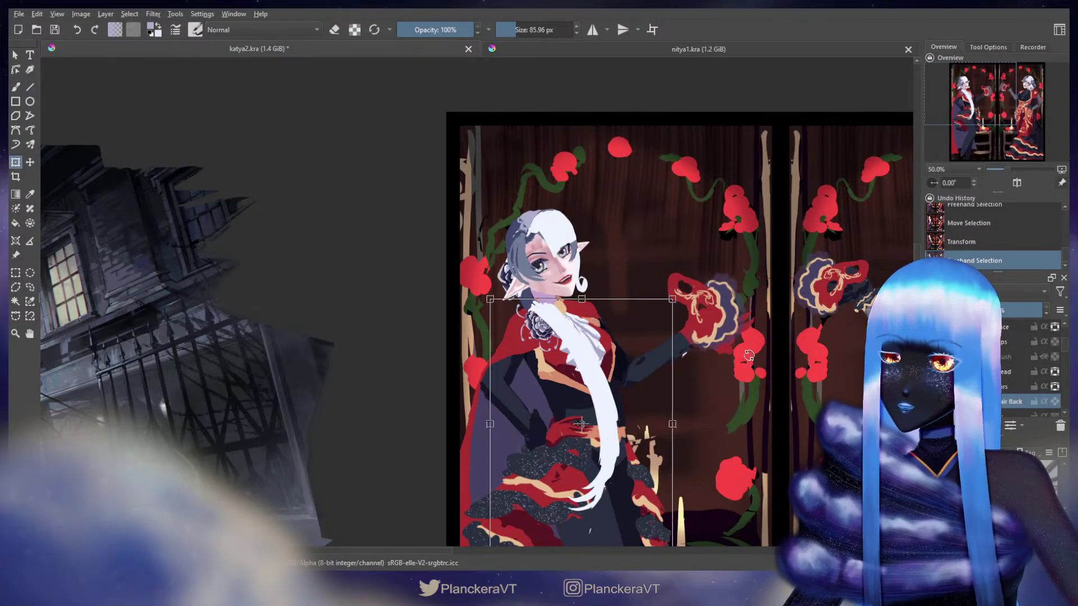
mouse_move(702, 393)
mouse_down()
mouse_move(637, 374)
mouse_move(706, 386)
mouse_move(676, 397)
mouse_move(708, 404)
mouse_up()
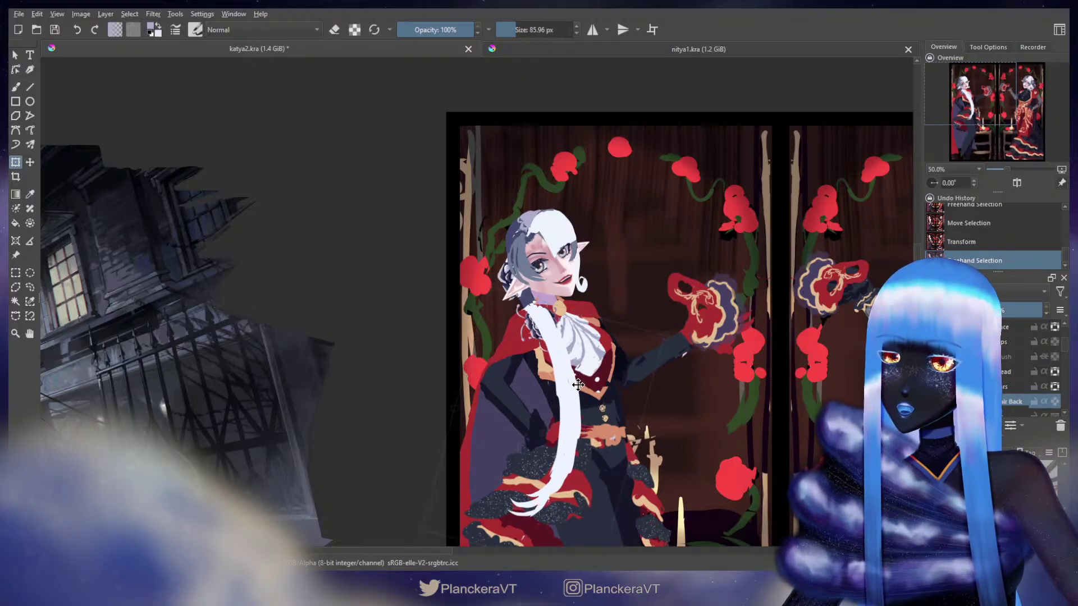
drag(579, 385, 595, 400)
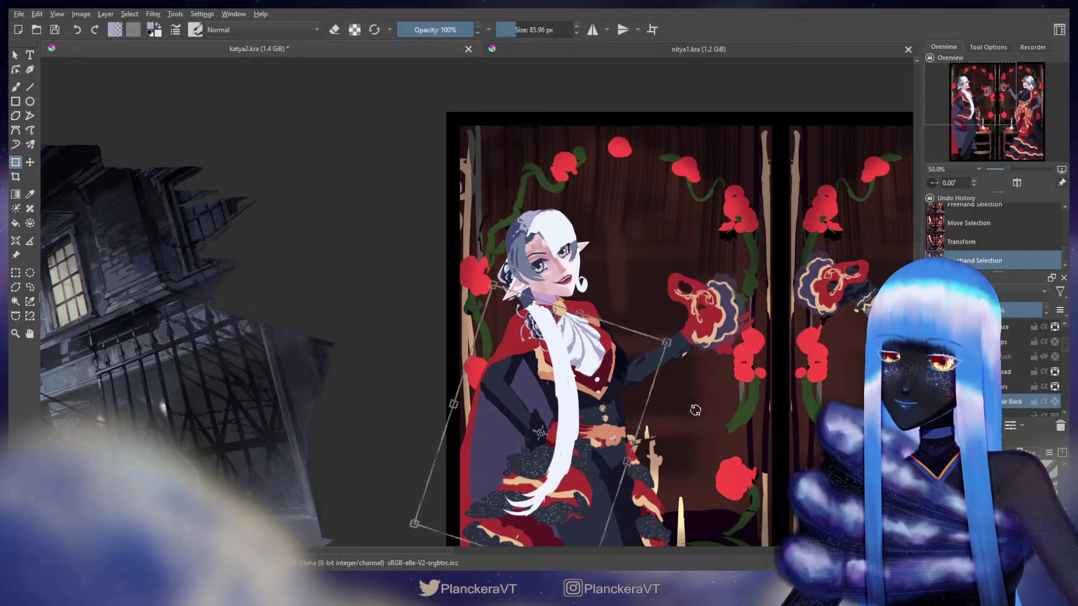
key(Return)
key(ctrl+shift+a)
key(b)
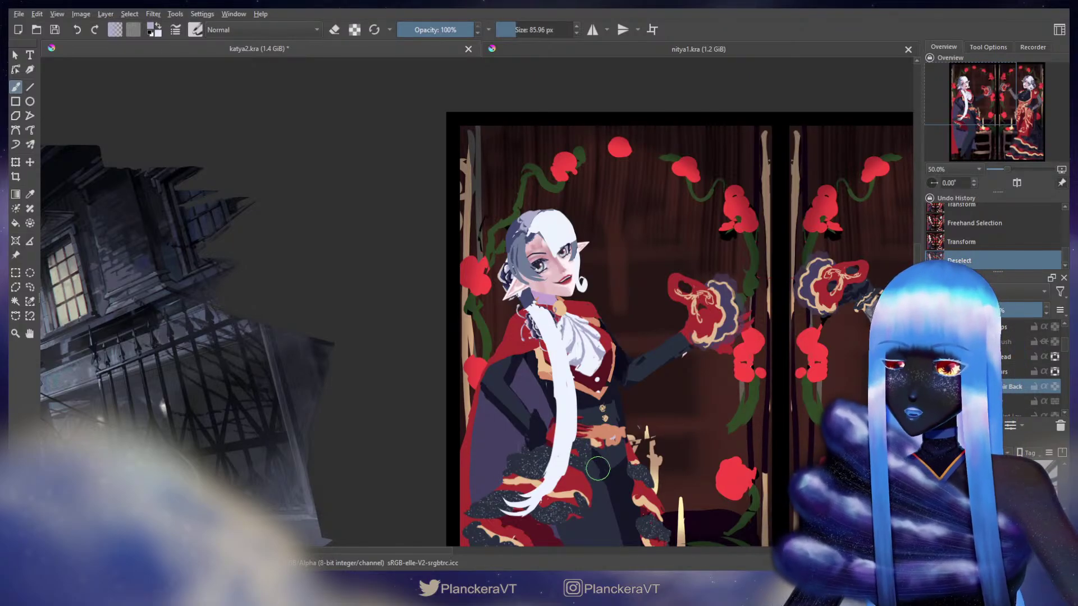
Erase the suited character's long back hair from the waist down with a 156.01 px eraser.
key(e)
key(bracketright)
key(bracketright)
key(bracketright)
mouse_move(559, 441)
mouse_down()
mouse_move(537, 494)
mouse_move(508, 477)
mouse_move(534, 482)
mouse_up()
Reshape the shortened hair's end at the waist into a curled tip, alternating the 85.96 px brush and the 156.01 px eraser.
key(e)
key(bracketleft)
key(bracketleft)
key(bracketleft)
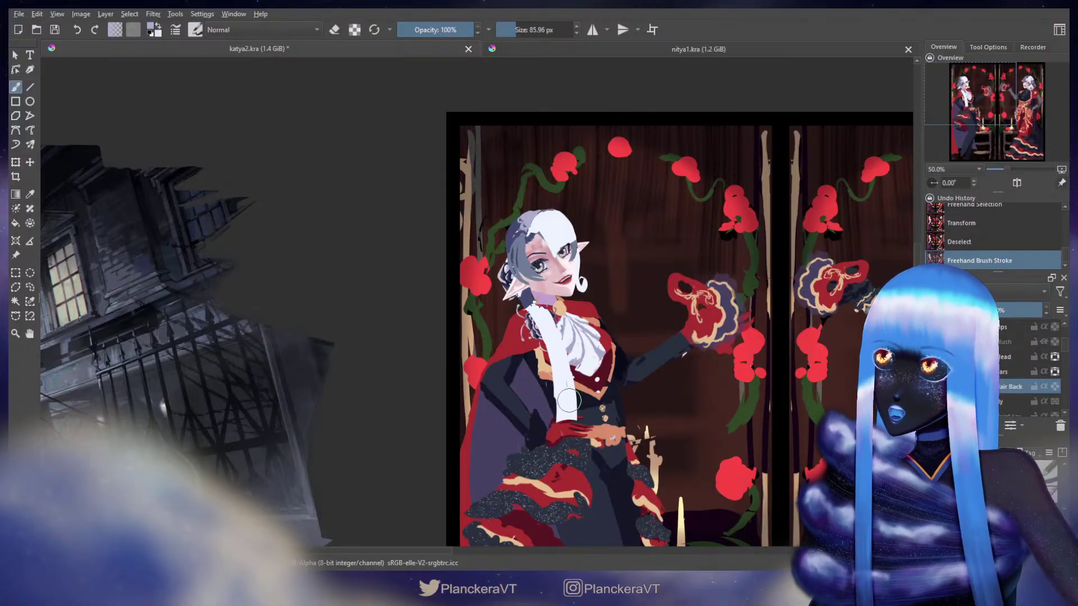
drag(569, 399, 549, 426)
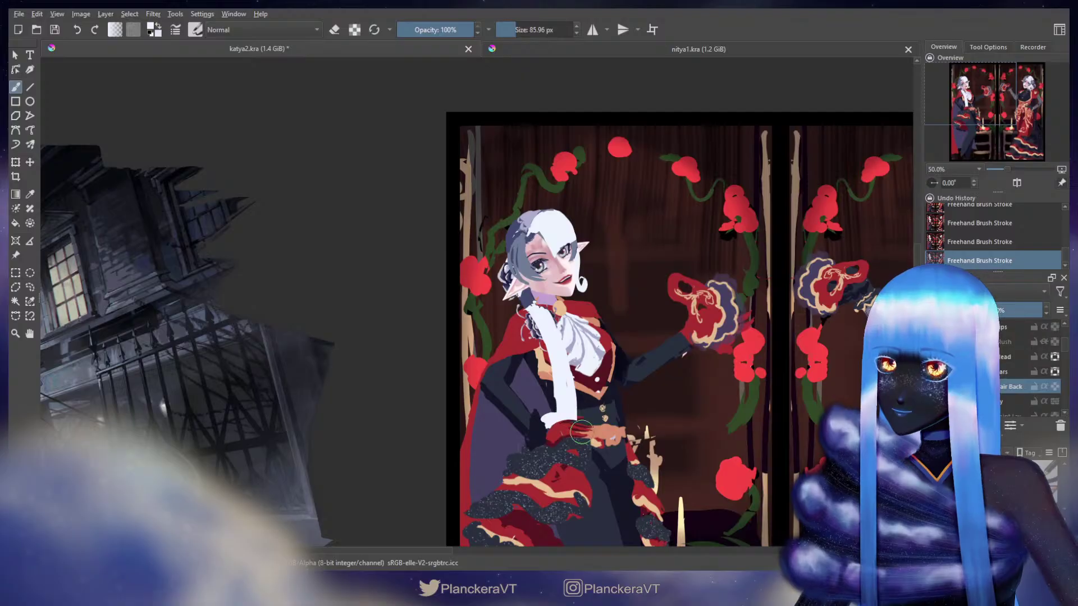
key(e)
key(bracketright)
key(bracketright)
key(bracketright)
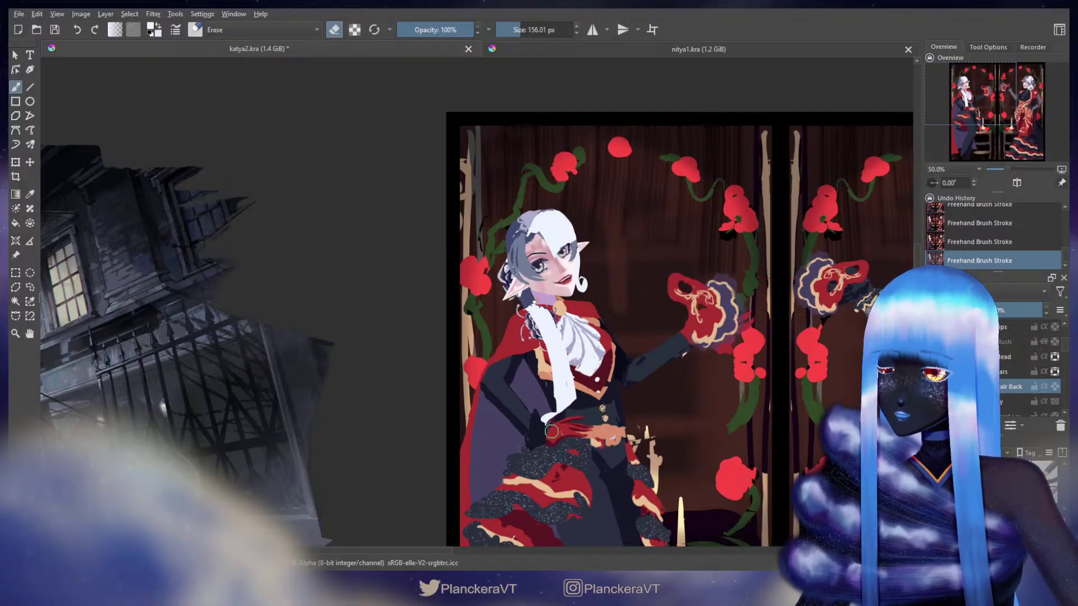
key(e)
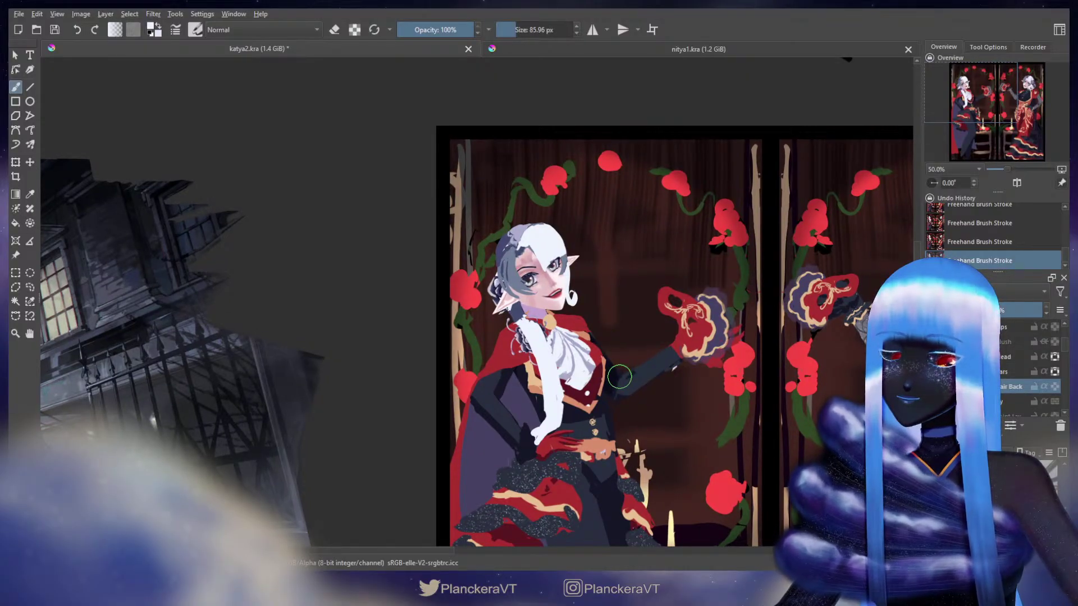
Check the whole two-panel illustration and save the katya2.kra document.
drag(620, 377, 516, 390)
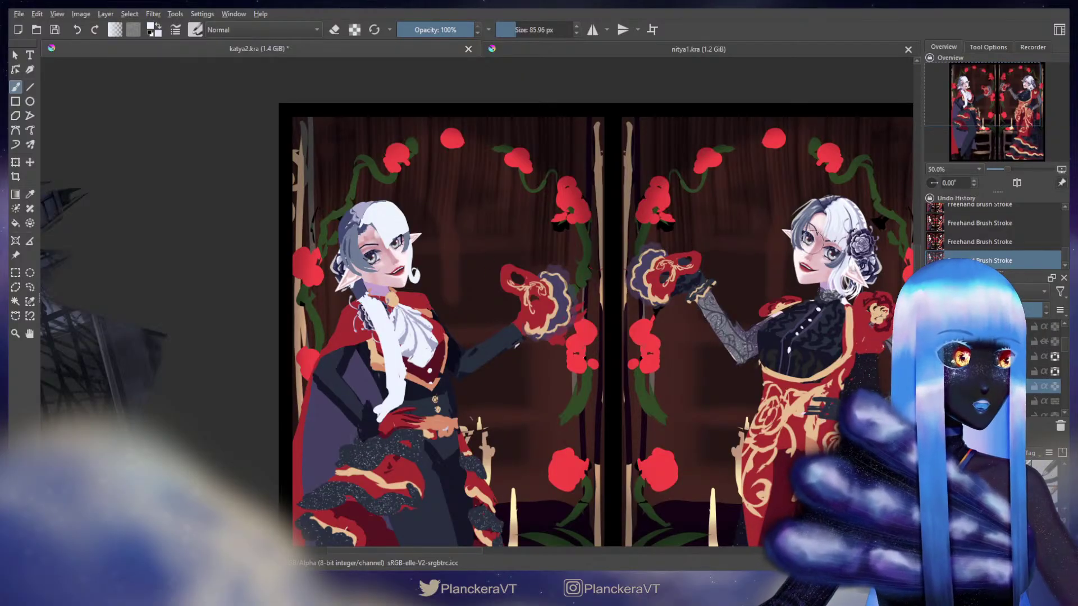
mouse_move(608, 392)
mouse_down()
mouse_move(678, 312)
mouse_move(676, 228)
mouse_move(648, 265)
mouse_up()
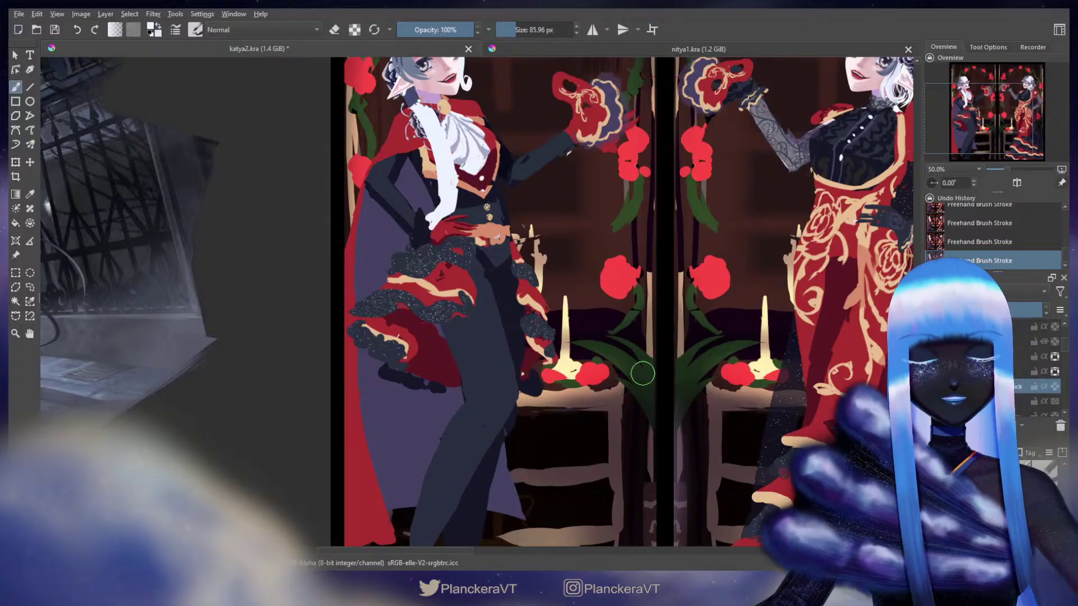
scroll(643, 373, down, 4)
scroll(635, 320, up, 2)
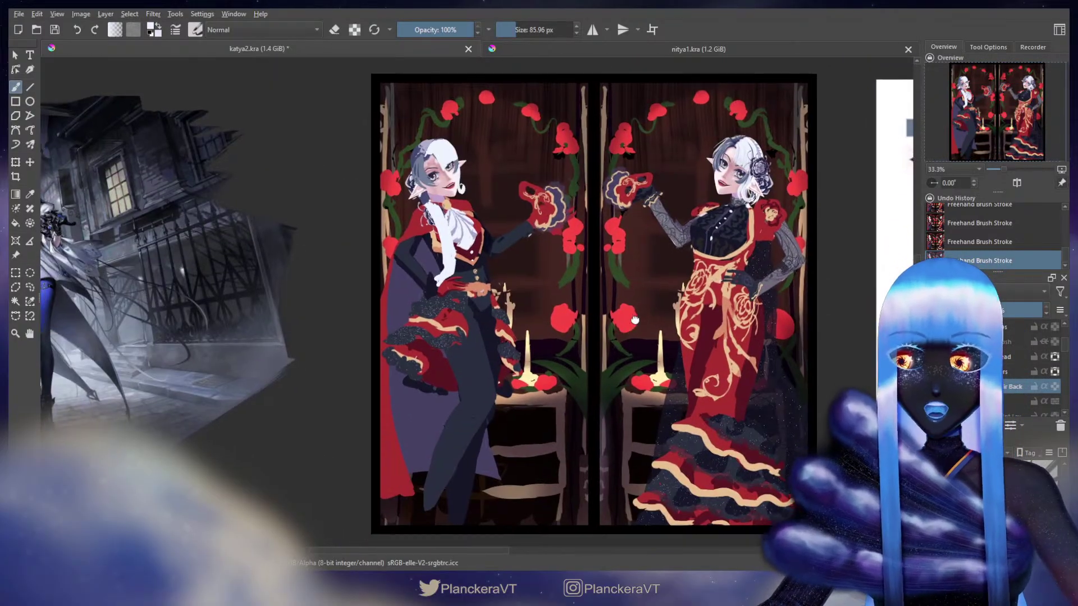
drag(635, 320, 635, 315)
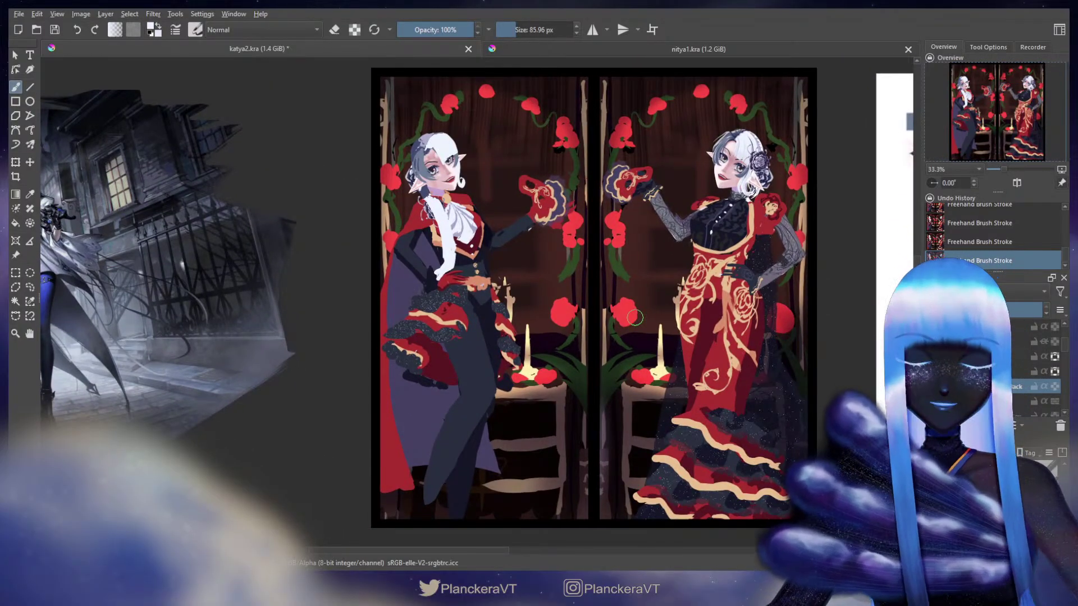
drag(540, 372, 523, 381)
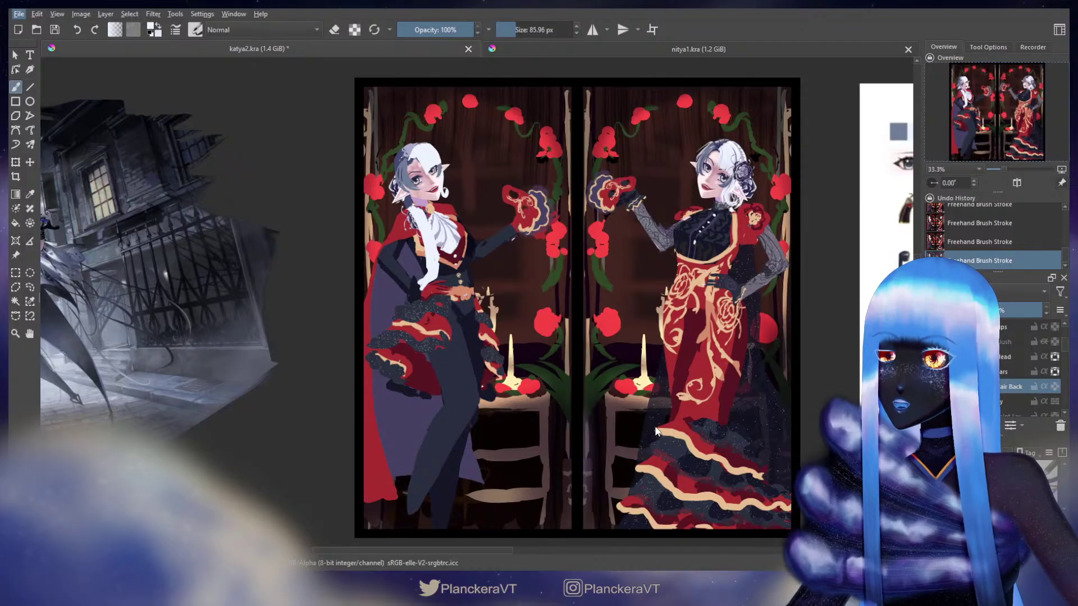
key(ctrl+s)
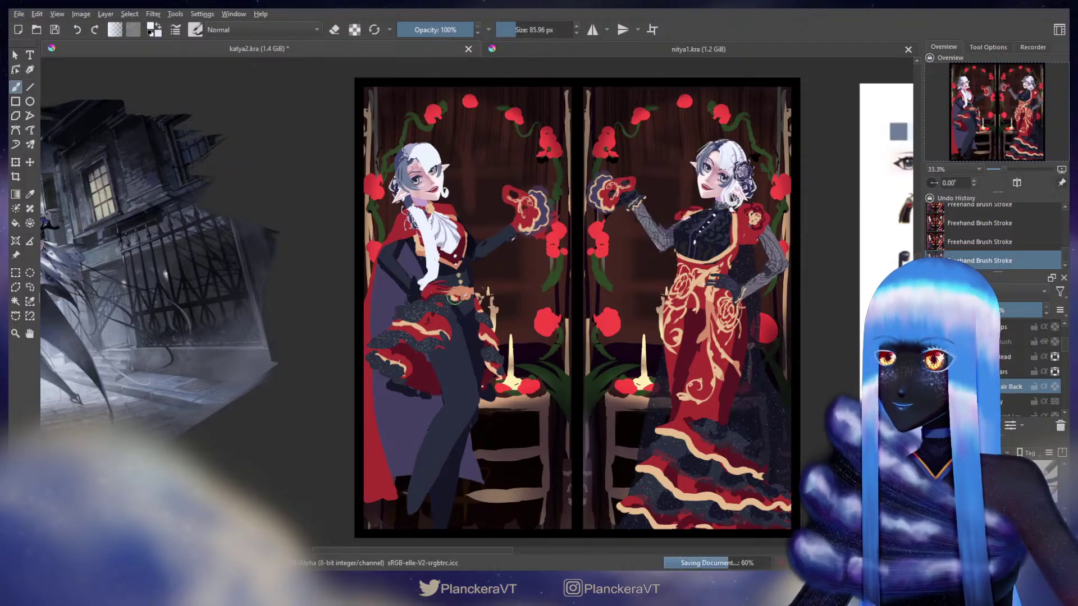